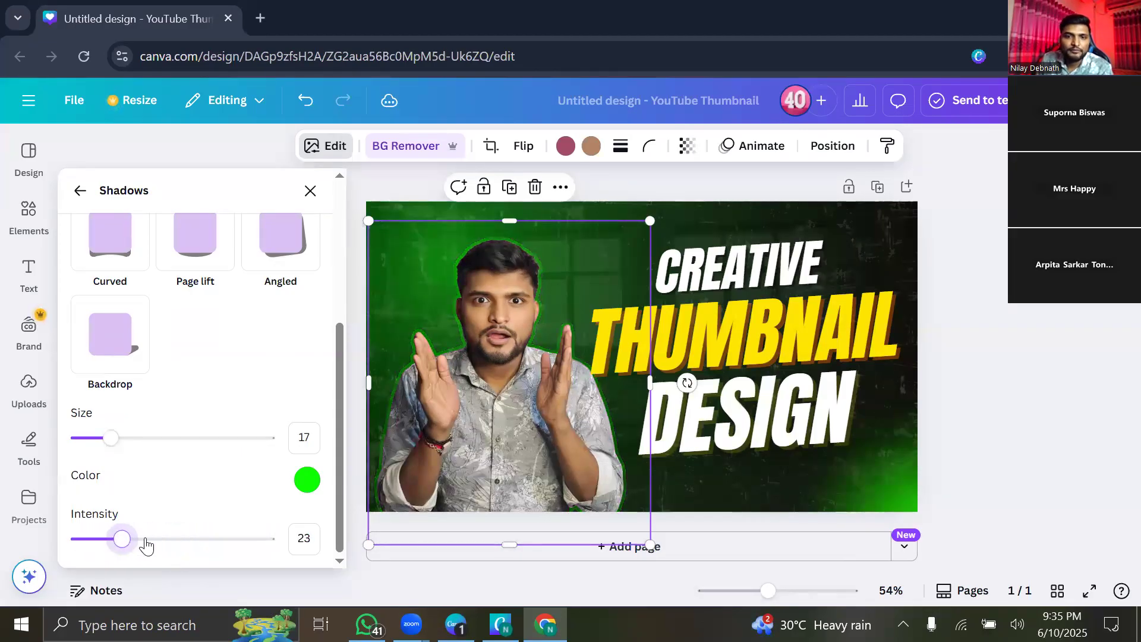
Give the presenter cutout a bright green (#16FF09) glow shadow at size 10 and intensity 28.
{"action": "mouse_move", "coordinate": [107, 443]}
{"action": "left_mouse_down"}
{"action": "mouse_move", "coordinate": [135, 438]}
{"action": "mouse_move", "coordinate": [116, 455]}
{"action": "left_mouse_up"}
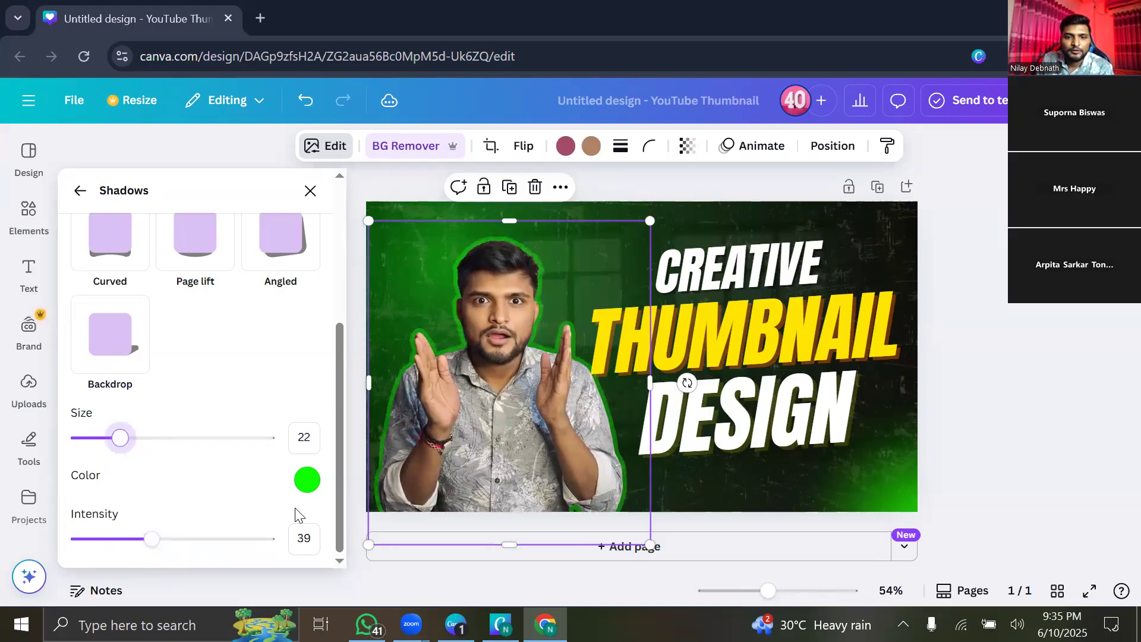
{"action": "left_click", "coordinate": [308, 480]}
{"action": "left_click_drag", "start_coordinate": [455, 300], "coordinate": [414, 306]}
{"action": "left_click_drag", "start_coordinate": [472, 268], "coordinate": [529, 291]}
{"action": "mouse_move", "coordinate": [153, 540]}
{"action": "left_mouse_down"}
{"action": "mouse_move", "coordinate": [182, 539]}
{"action": "mouse_move", "coordinate": [115, 540]}
{"action": "mouse_move", "coordinate": [131, 539]}
{"action": "left_mouse_up"}
{"action": "left_click_drag", "start_coordinate": [118, 443], "coordinate": [96, 440]}
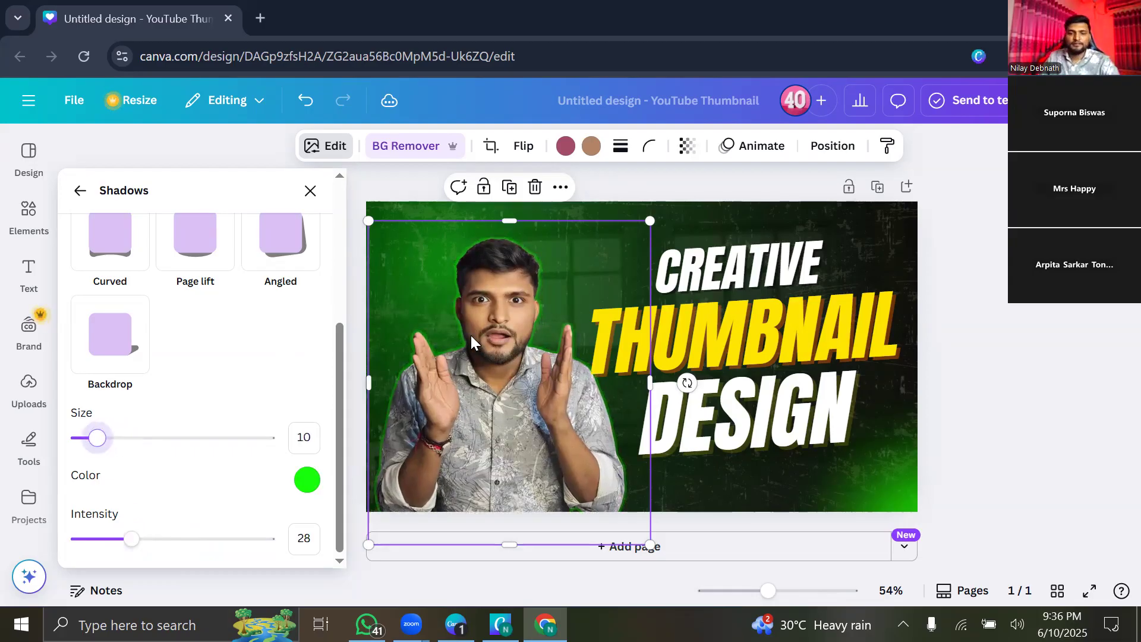
{"action": "left_click", "coordinate": [311, 192]}
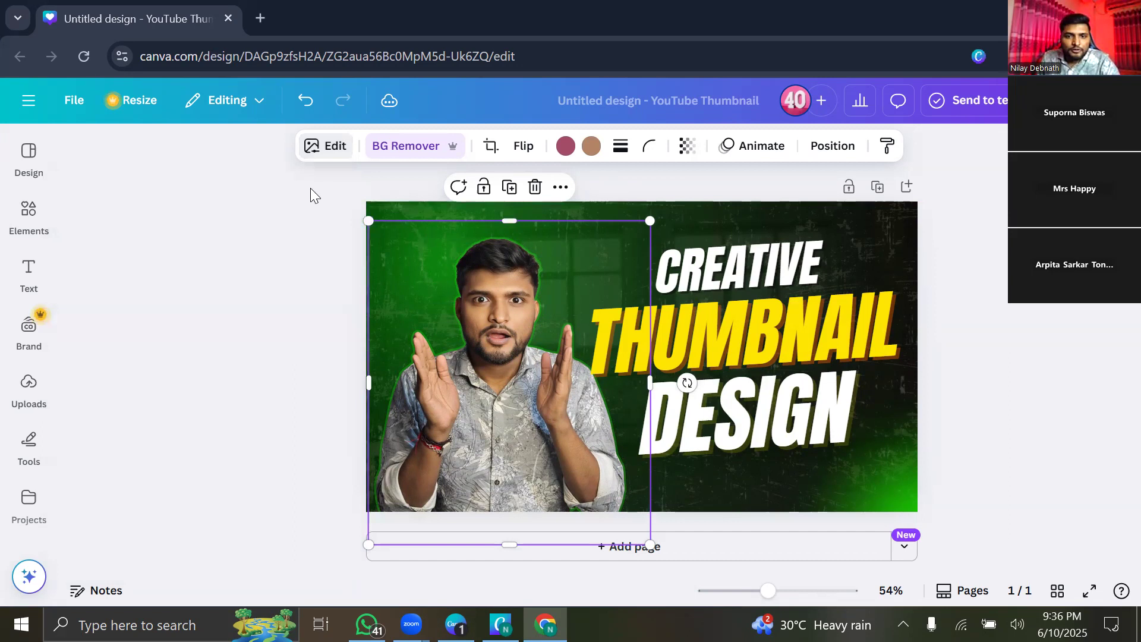
{"action": "left_click", "coordinate": [221, 310]}
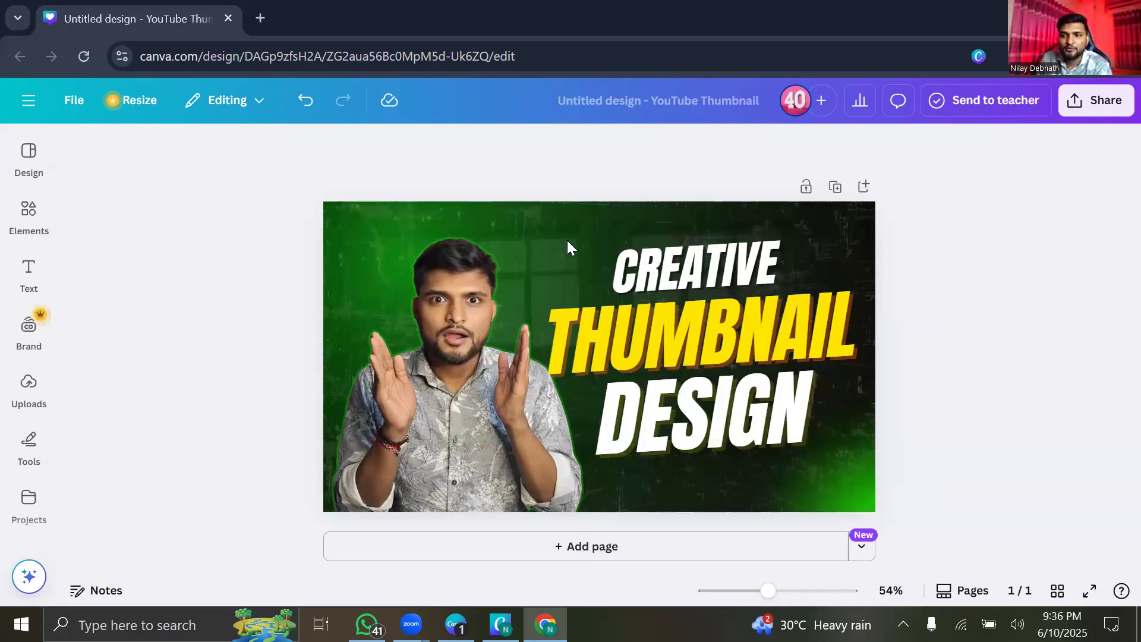
{"action": "left_click", "coordinate": [418, 394]}
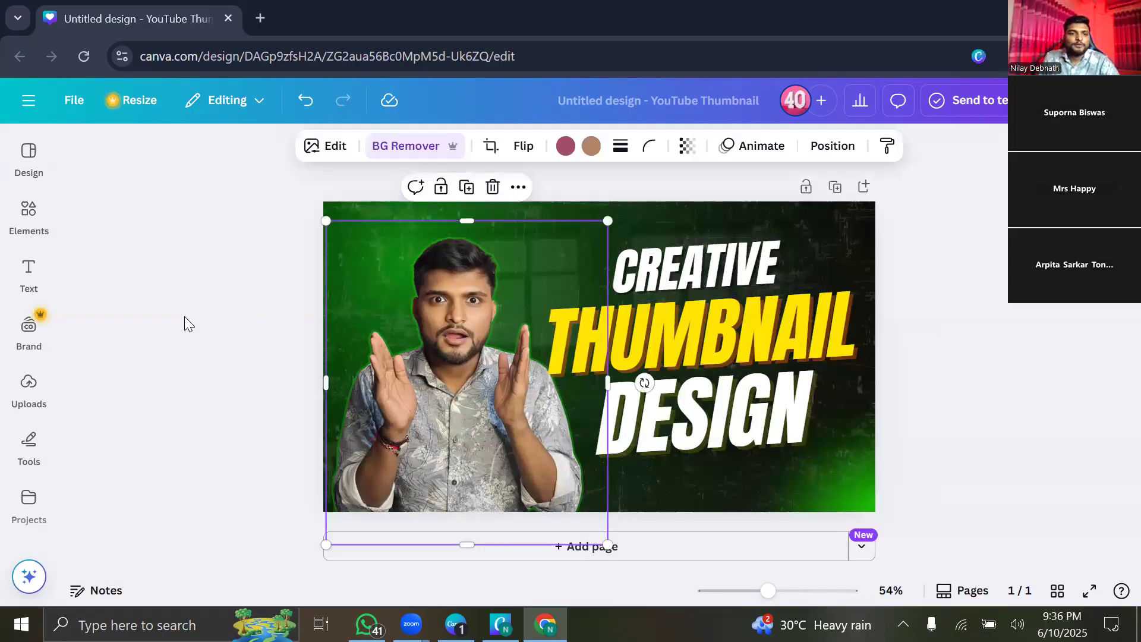
{"action": "left_click", "coordinate": [326, 145]}
{"action": "scroll", "coordinate": [188, 344], "scroll_direction": "down", "scroll_amount": 5}
{"action": "scroll", "coordinate": [178, 381], "scroll_direction": "up", "scroll_amount": 5}
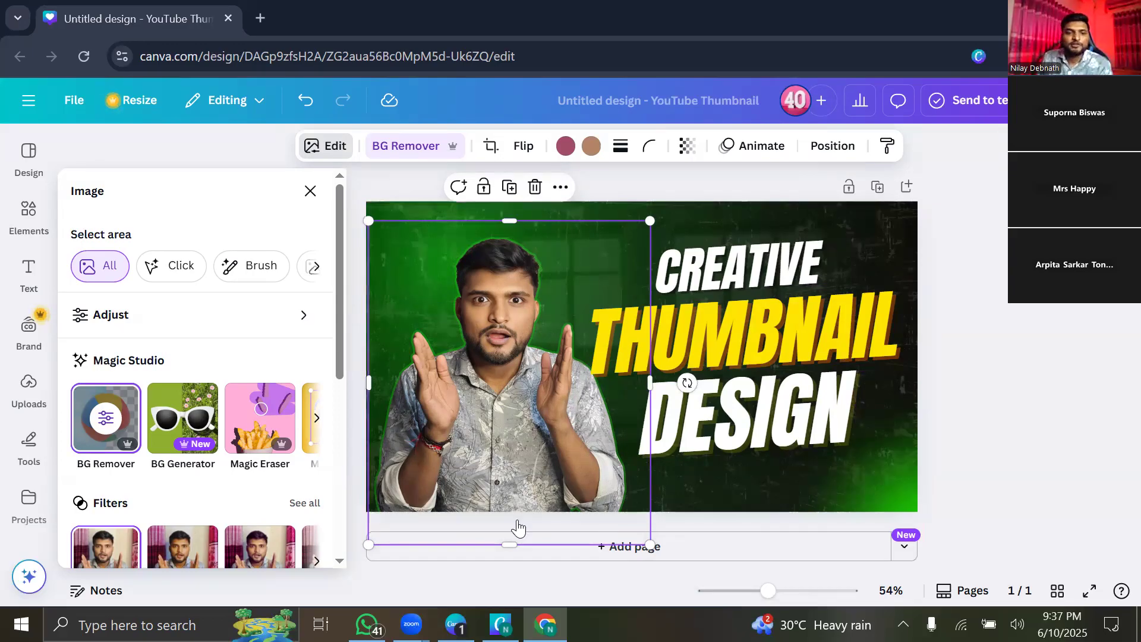
{"action": "scroll", "coordinate": [214, 410], "scroll_direction": "down", "scroll_amount": 5}
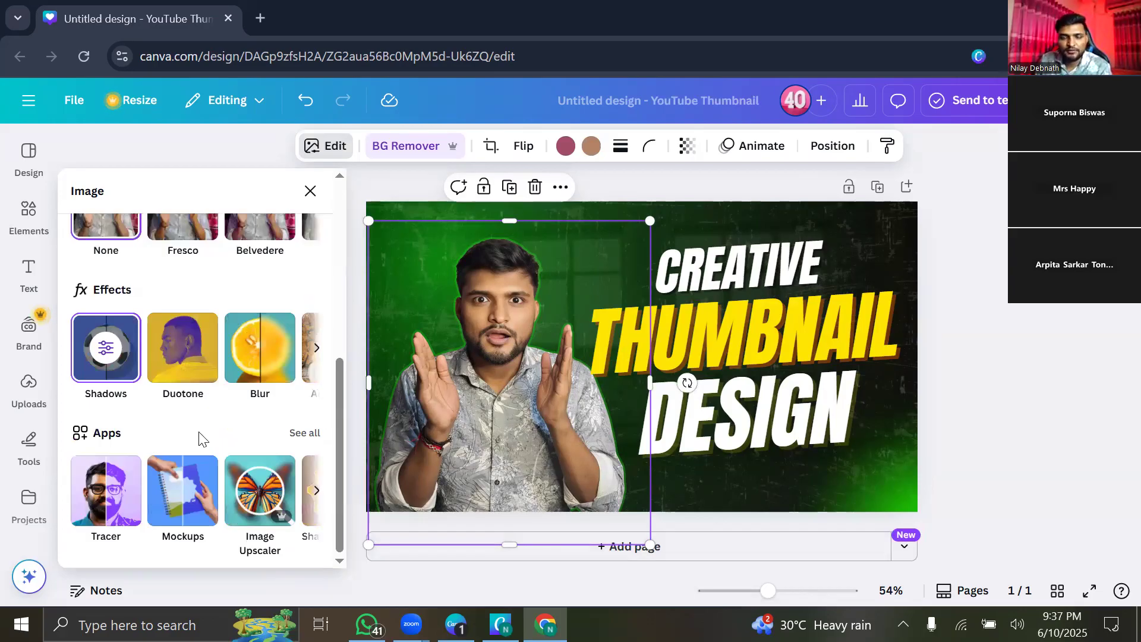
{"action": "scroll", "coordinate": [202, 439], "scroll_direction": "up", "scroll_amount": 5}
{"action": "scroll", "coordinate": [214, 337], "scroll_direction": "down", "scroll_amount": 5}
{"action": "scroll", "coordinate": [188, 431], "scroll_direction": "up", "scroll_amount": 5}
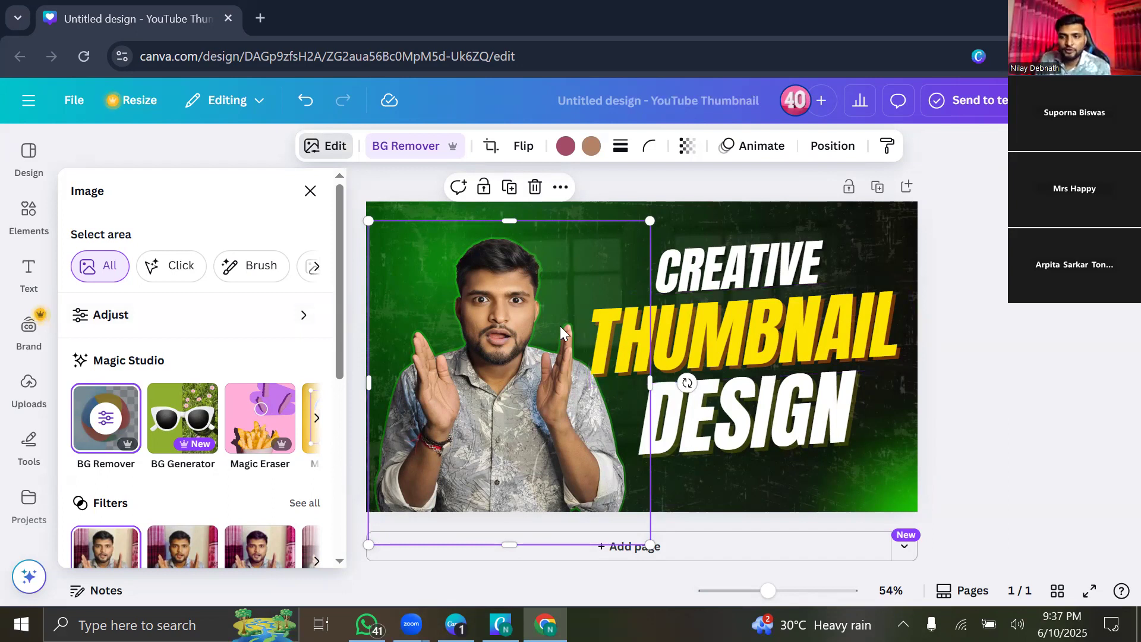
{"action": "scroll", "coordinate": [249, 364], "scroll_direction": "down", "scroll_amount": 5}
{"action": "scroll", "coordinate": [209, 301], "scroll_direction": "up", "scroll_amount": 5}
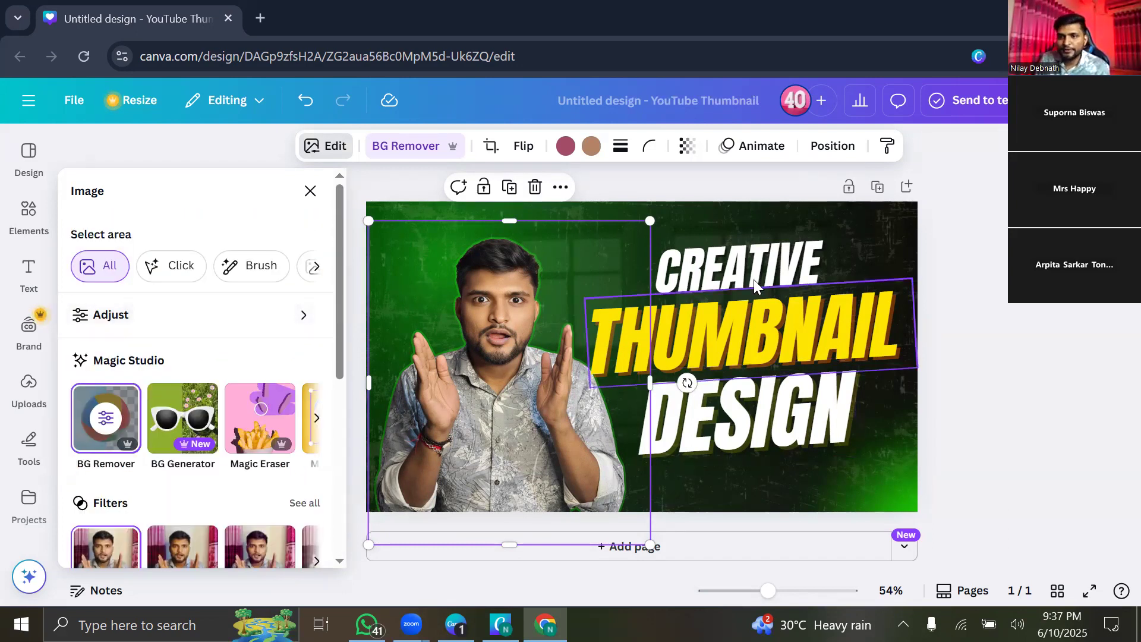
{"action": "left_click", "coordinate": [734, 260]}
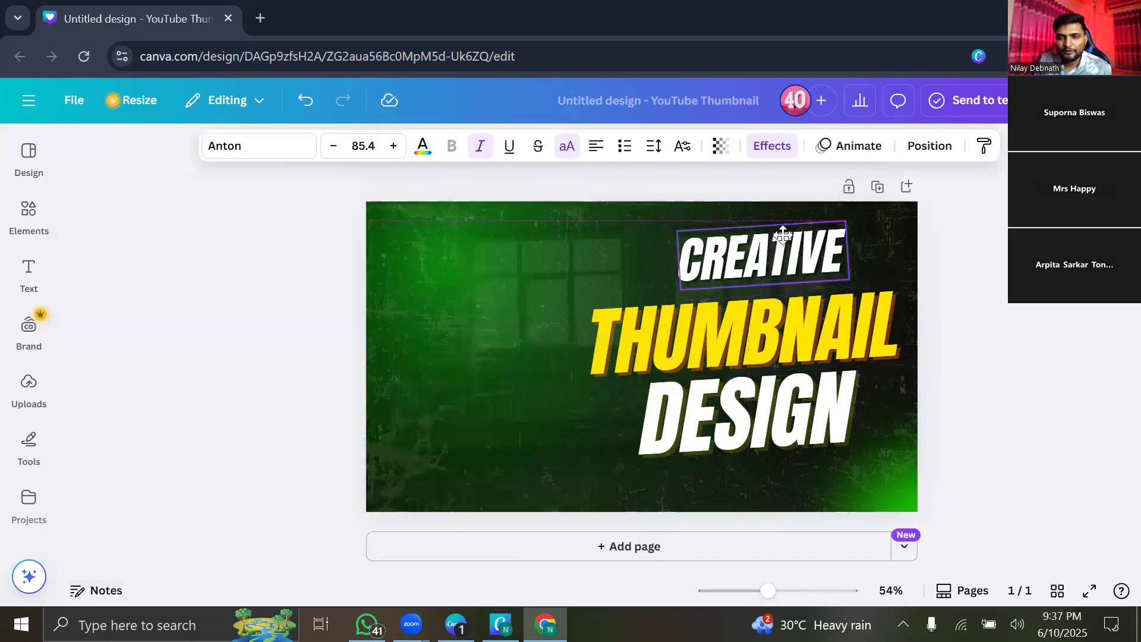
Nudge the CREATIVE heading slightly, then open the presenter photo's image editing options.
{"action": "mouse_move", "coordinate": [724, 256]}
{"action": "left_mouse_down"}
{"action": "mouse_move", "coordinate": [696, 254]}
{"action": "mouse_move", "coordinate": [715, 248]}
{"action": "left_mouse_up"}
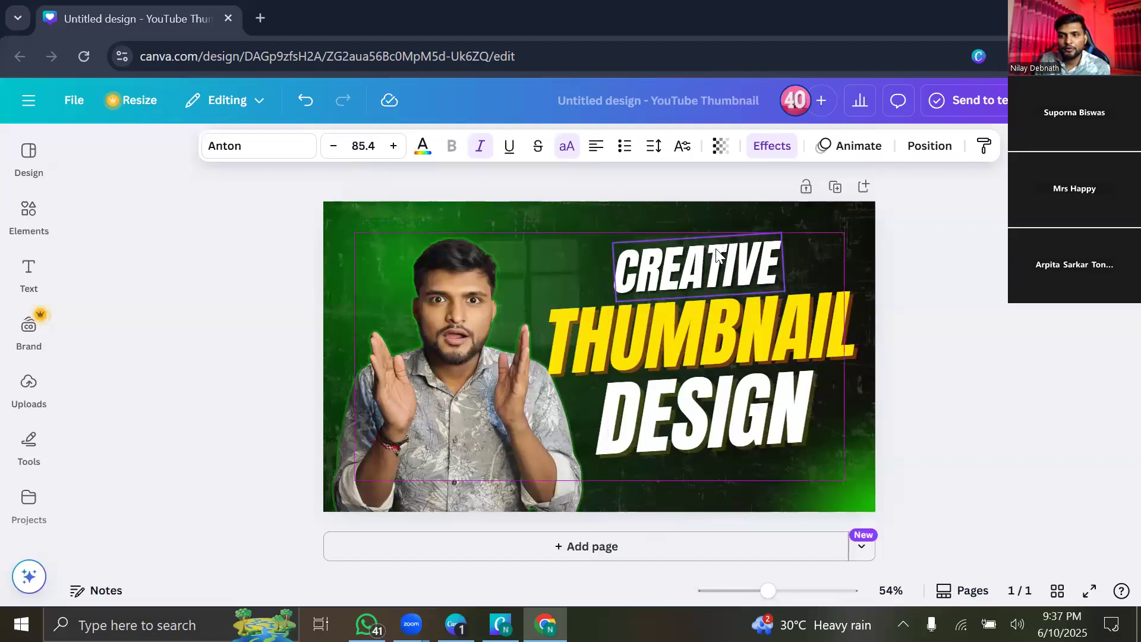
{"action": "left_click", "coordinate": [445, 385]}
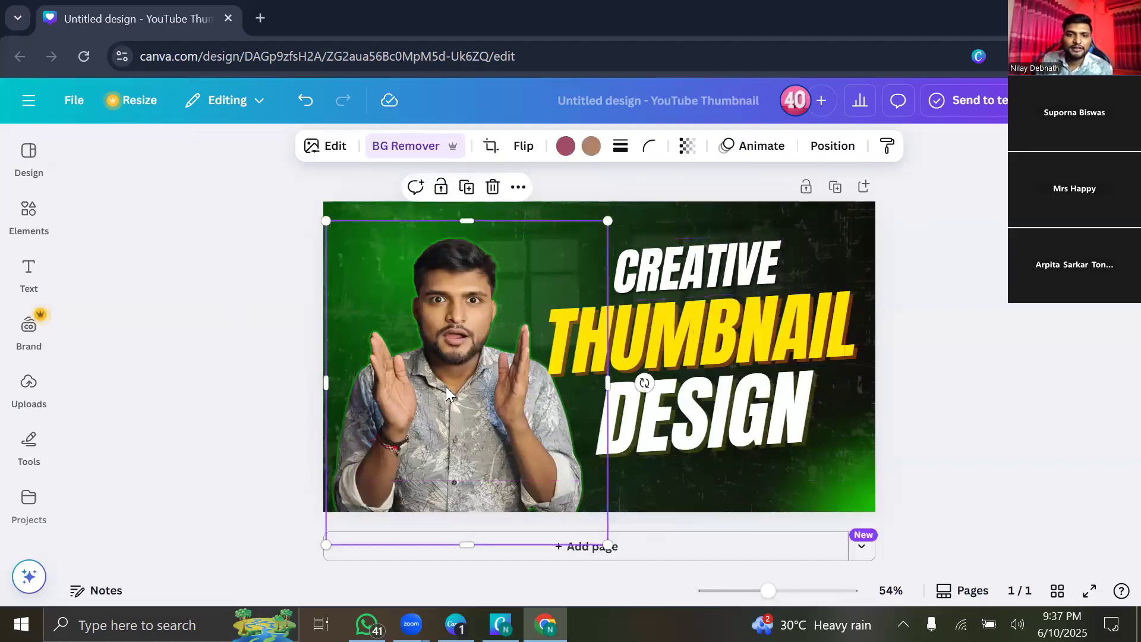
{"action": "left_click", "coordinate": [330, 149]}
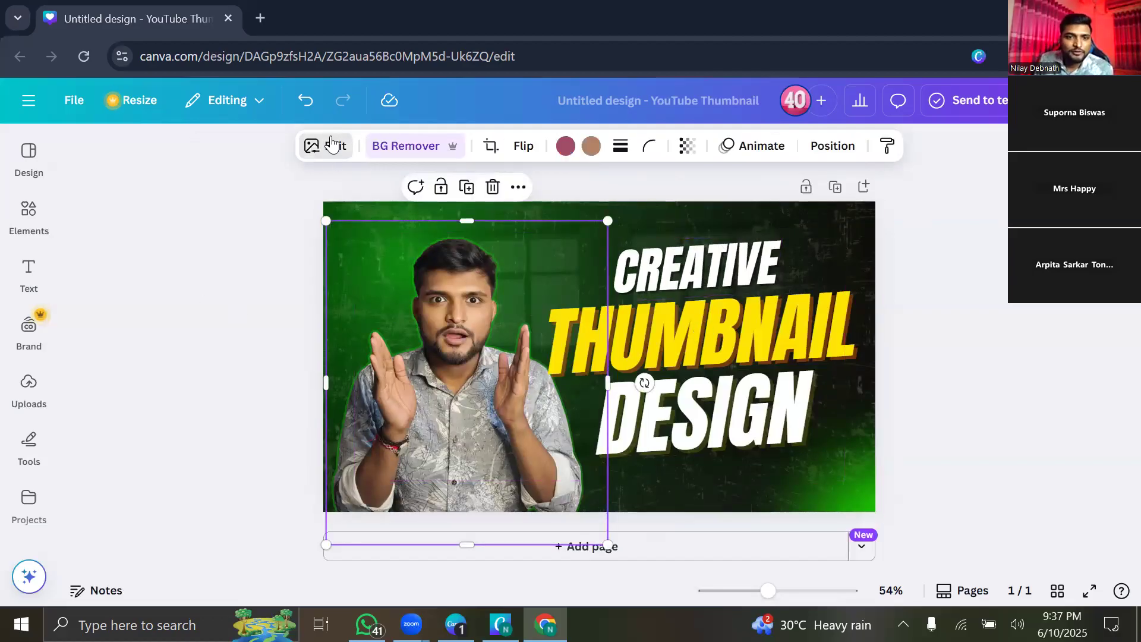
Browse the Image edit panel, then select the textured green background image.
{"action": "scroll", "coordinate": [209, 337], "scroll_direction": "down", "scroll_amount": 3}
{"action": "scroll", "coordinate": [205, 336], "scroll_direction": "up", "scroll_amount": 3}
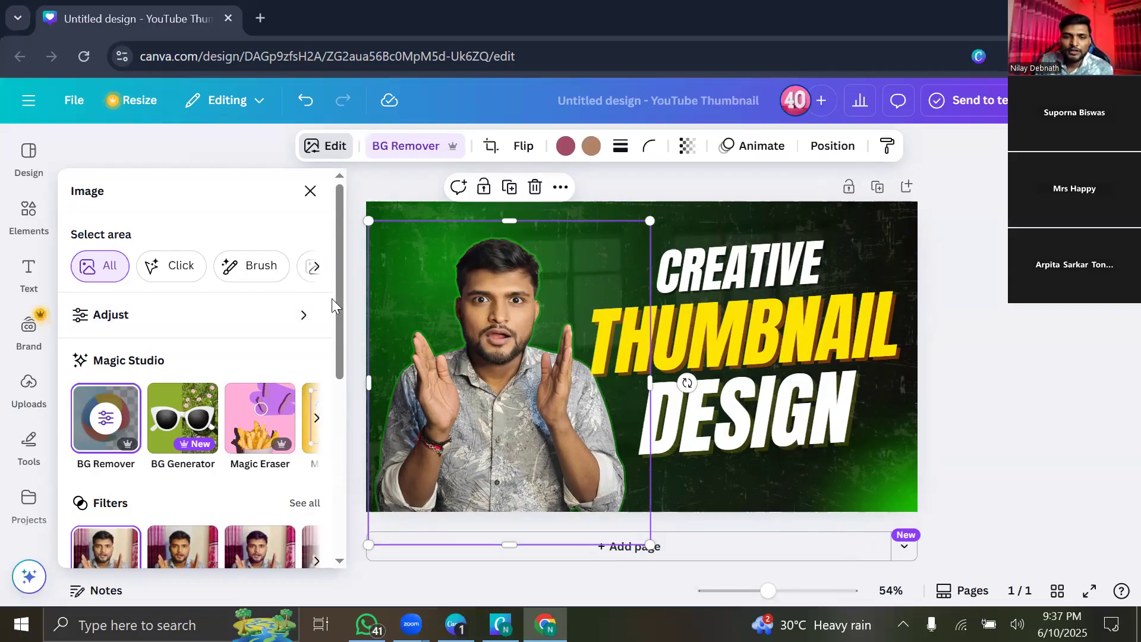
{"action": "scroll", "coordinate": [220, 335], "scroll_direction": "down", "scroll_amount": 3}
{"action": "scroll", "coordinate": [220, 335], "scroll_direction": "up", "scroll_amount": 3}
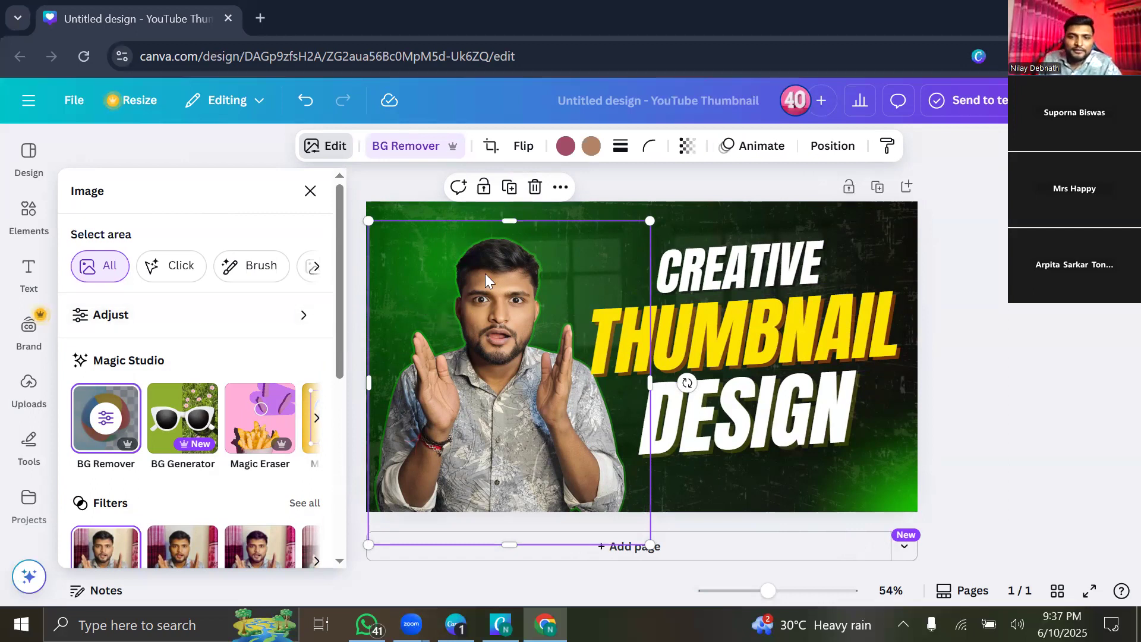
{"action": "left_click", "coordinate": [588, 209]}
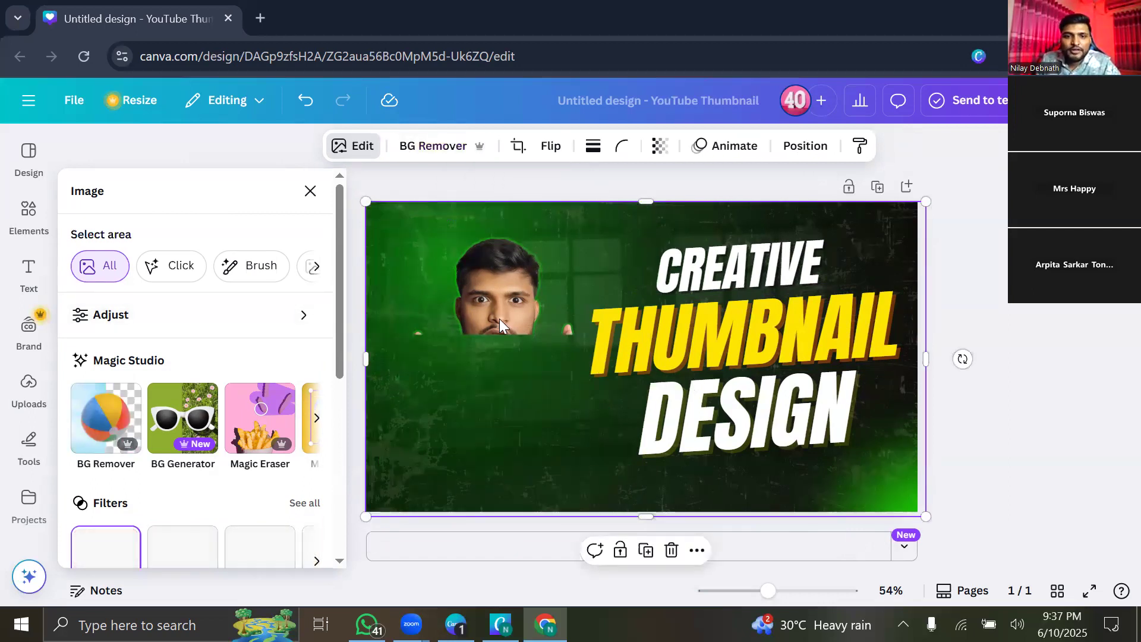
Reselect the presenter cutout and launch Magic Studio's BG Generator from its Edit options.
{"action": "left_click", "coordinate": [503, 306]}
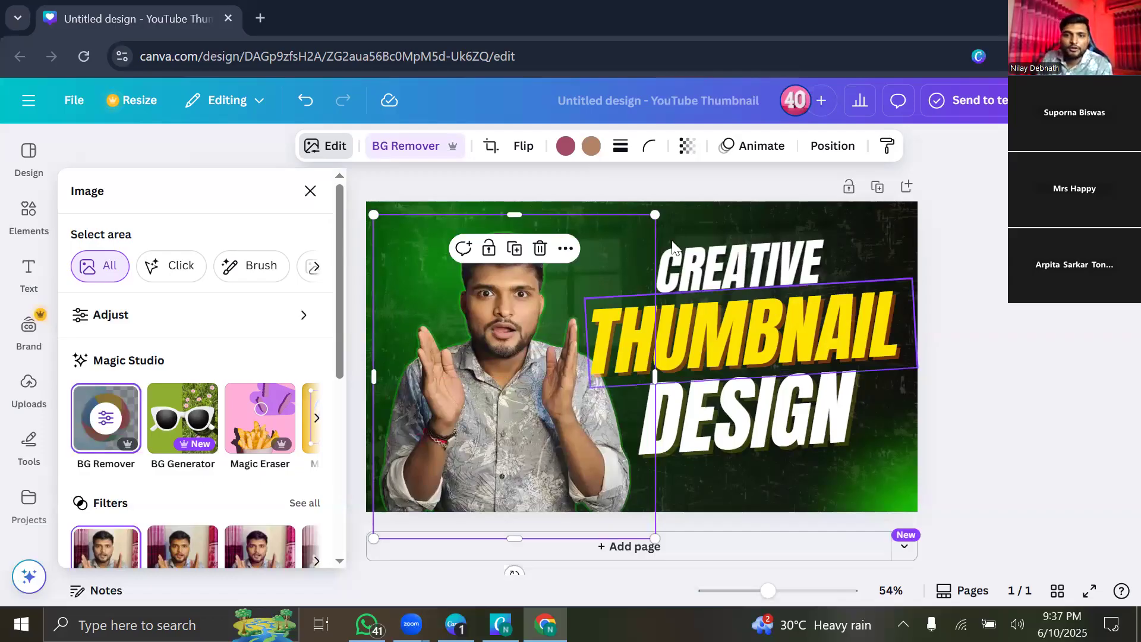
{"action": "left_click", "coordinate": [310, 191]}
{"action": "left_click", "coordinate": [642, 176]}
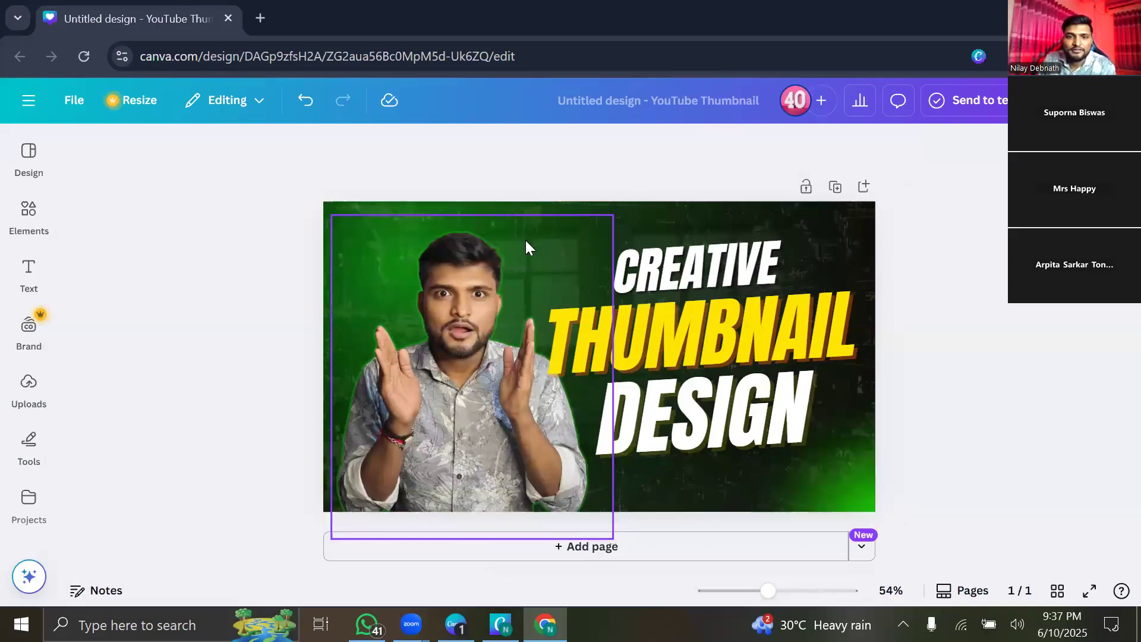
{"action": "left_click", "coordinate": [635, 218]}
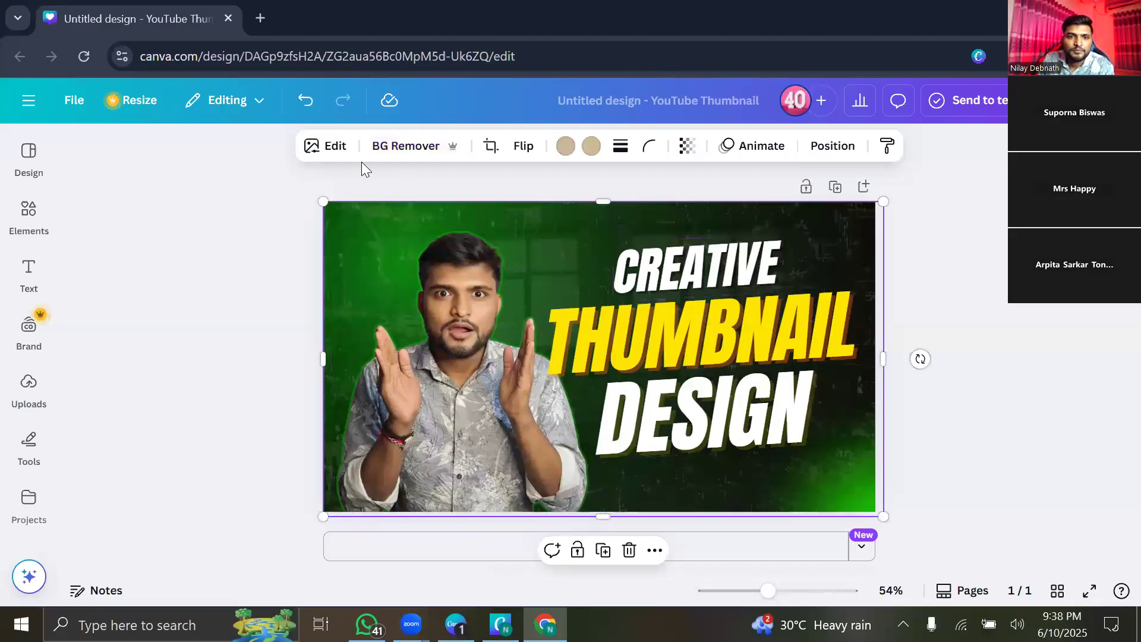
{"action": "left_click", "coordinate": [470, 332]}
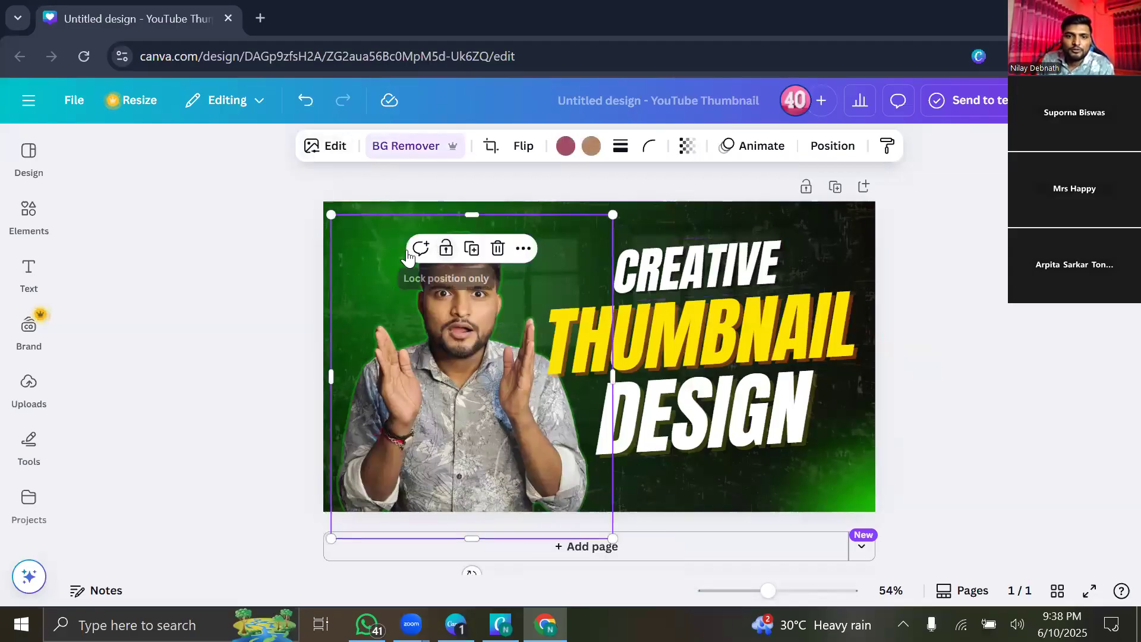
{"action": "left_click", "coordinate": [332, 156]}
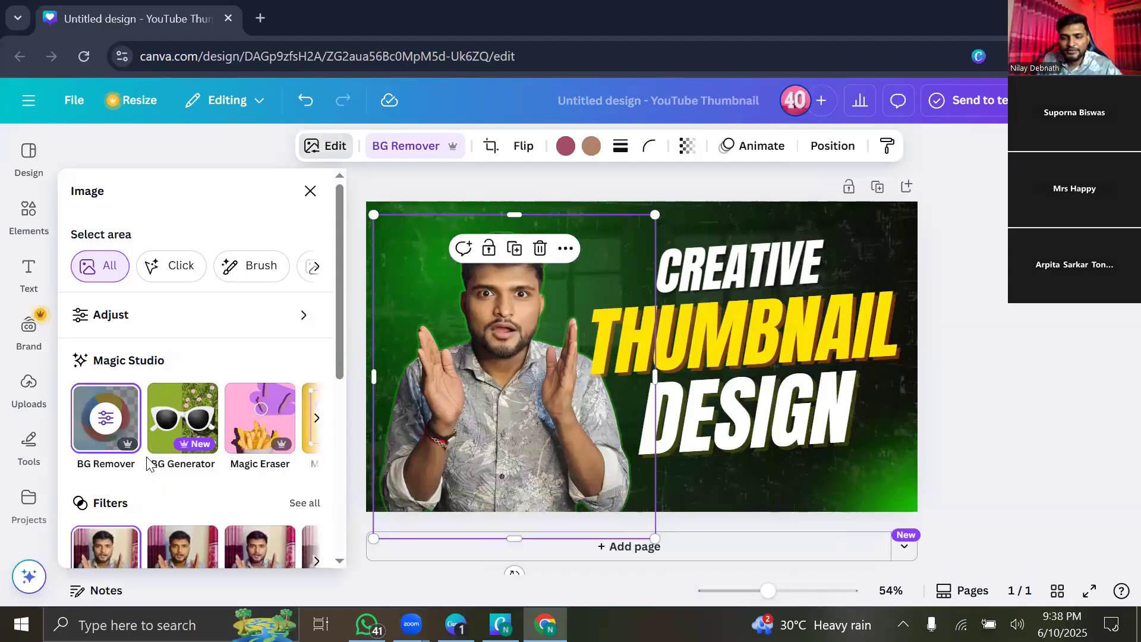
{"action": "left_click", "coordinate": [170, 417]}
Generate a 'Nature' AI backdrop for the presenter photo and nudge the photo up and right.
{"action": "left_click", "coordinate": [144, 272]}
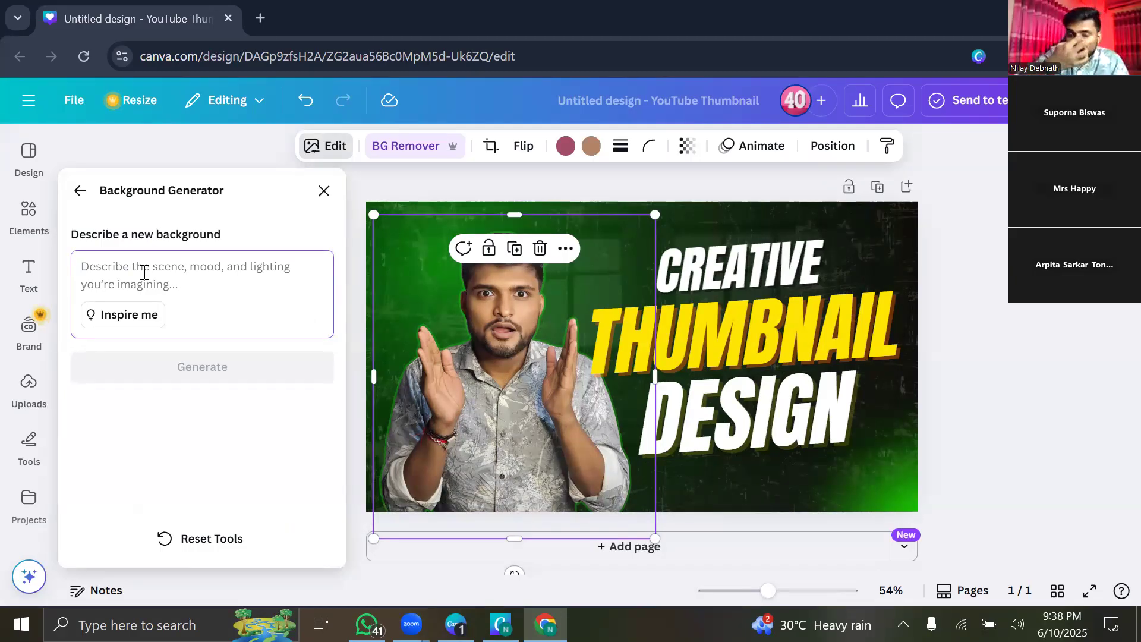
{"action": "type", "text": "Na"}
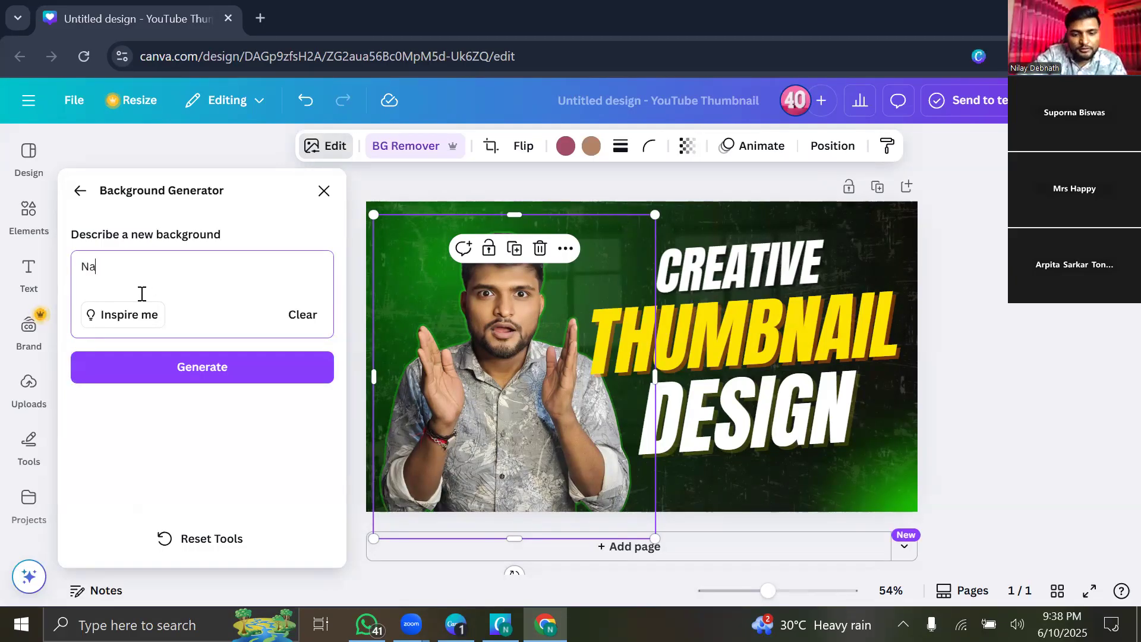
{"action": "type", "text": "ture"}
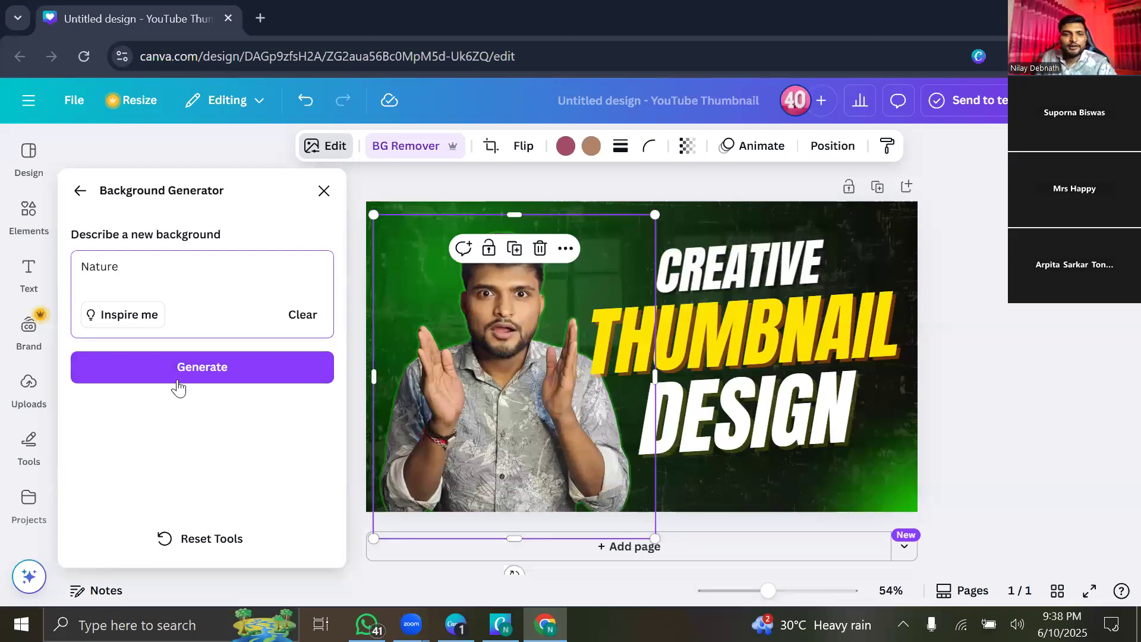
{"action": "left_click", "coordinate": [259, 368]}
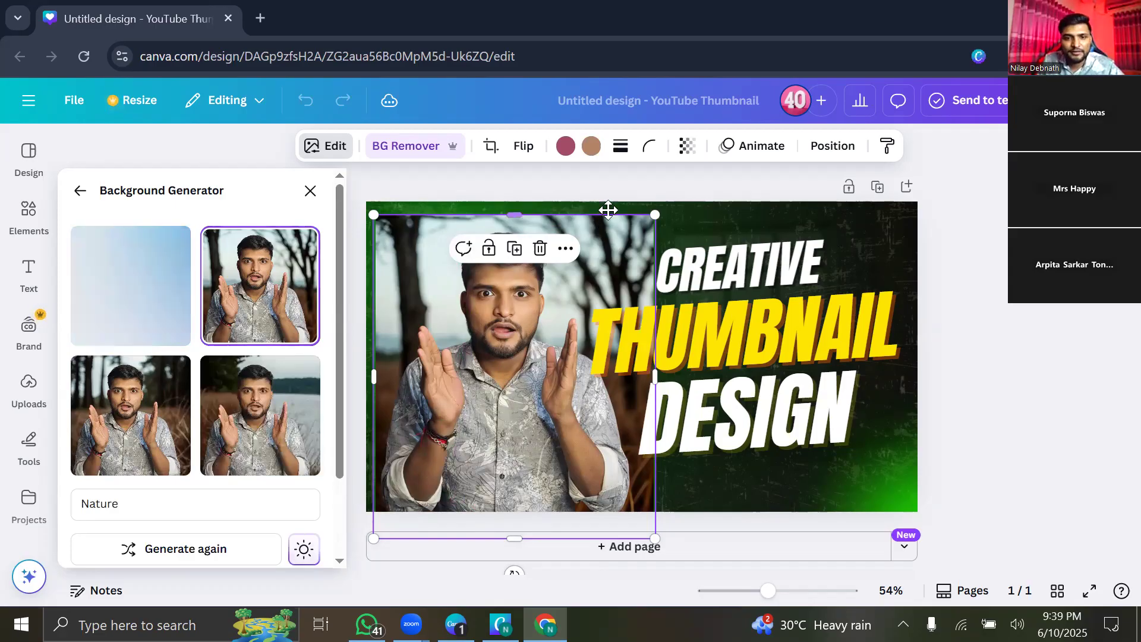
{"action": "left_click_drag", "start_coordinate": [491, 338], "coordinate": [503, 325]}
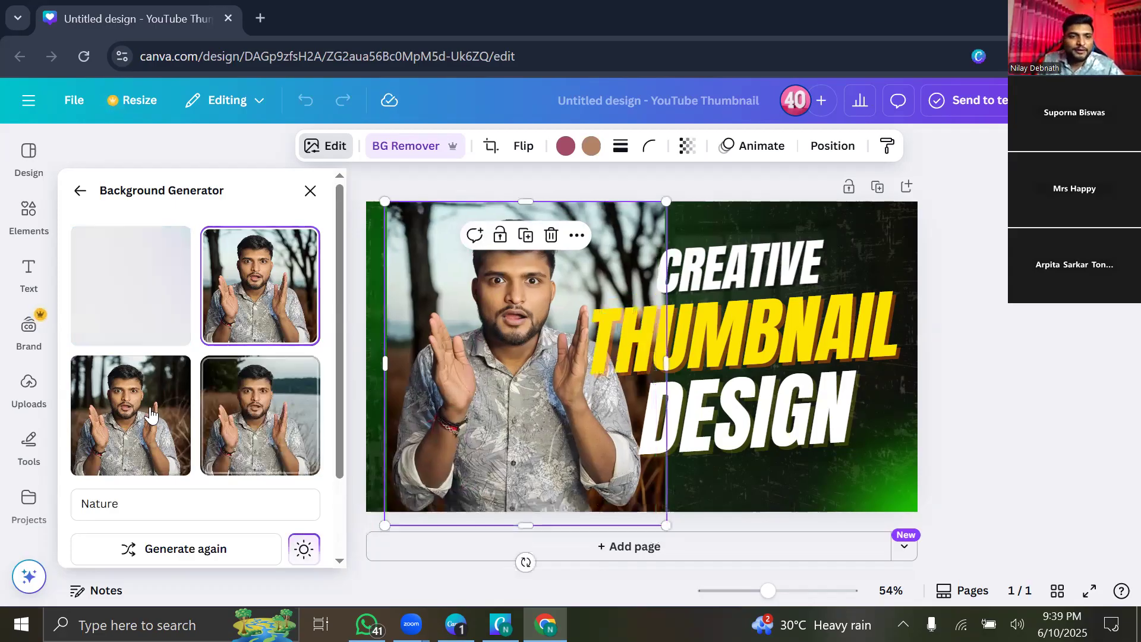
{"action": "left_click", "coordinate": [250, 432]}
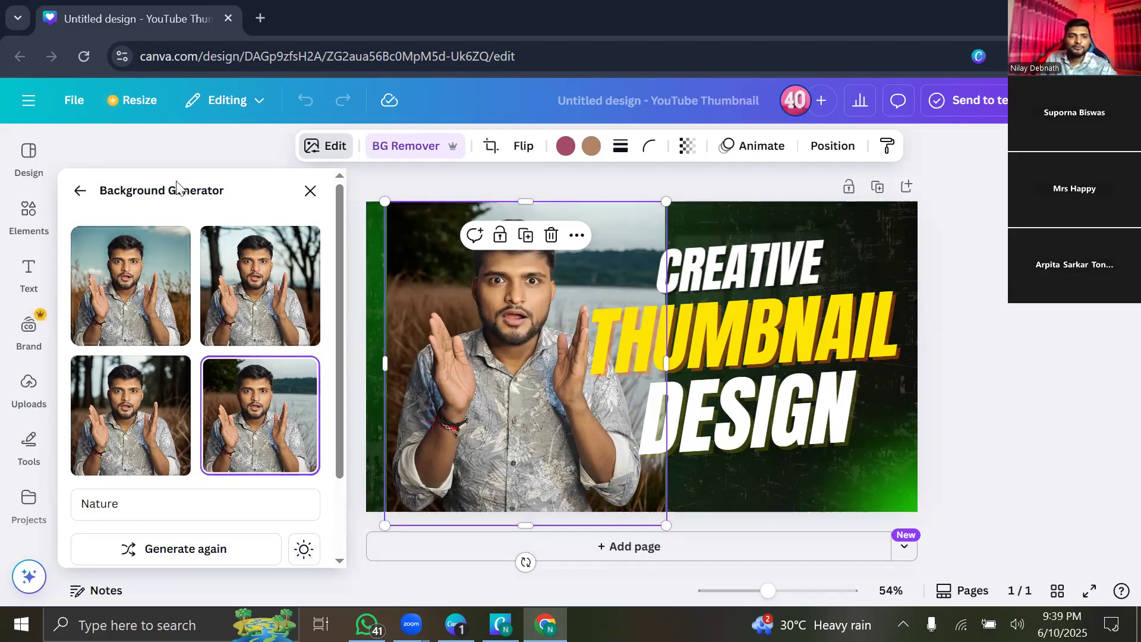
{"action": "left_click", "coordinate": [114, 278]}
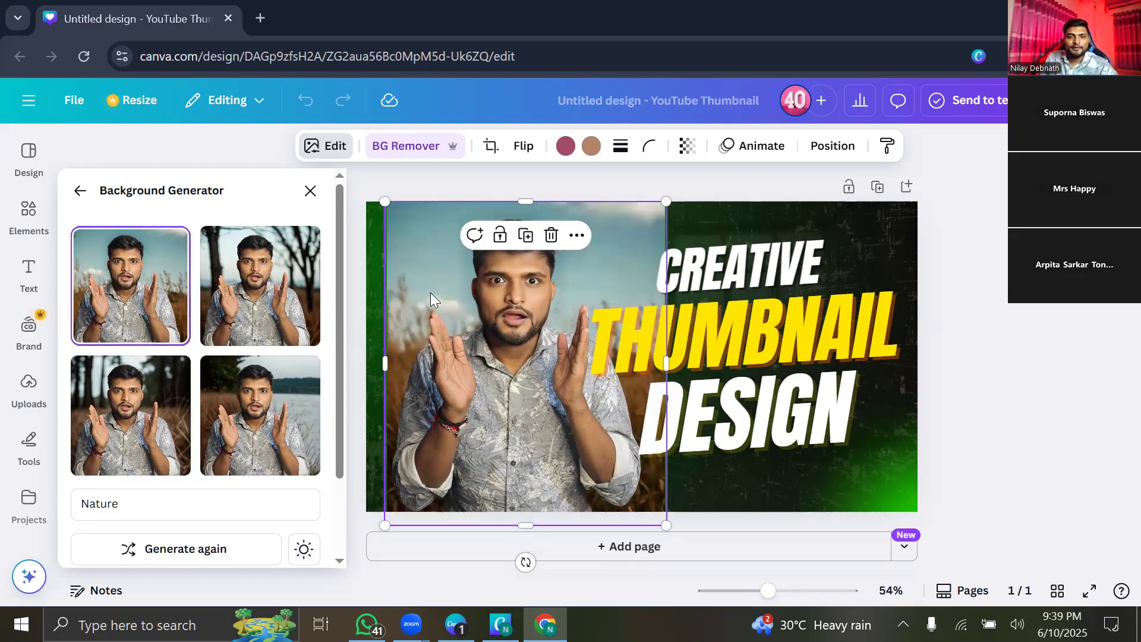
{"action": "left_click_drag", "start_coordinate": [376, 261], "coordinate": [421, 284]}
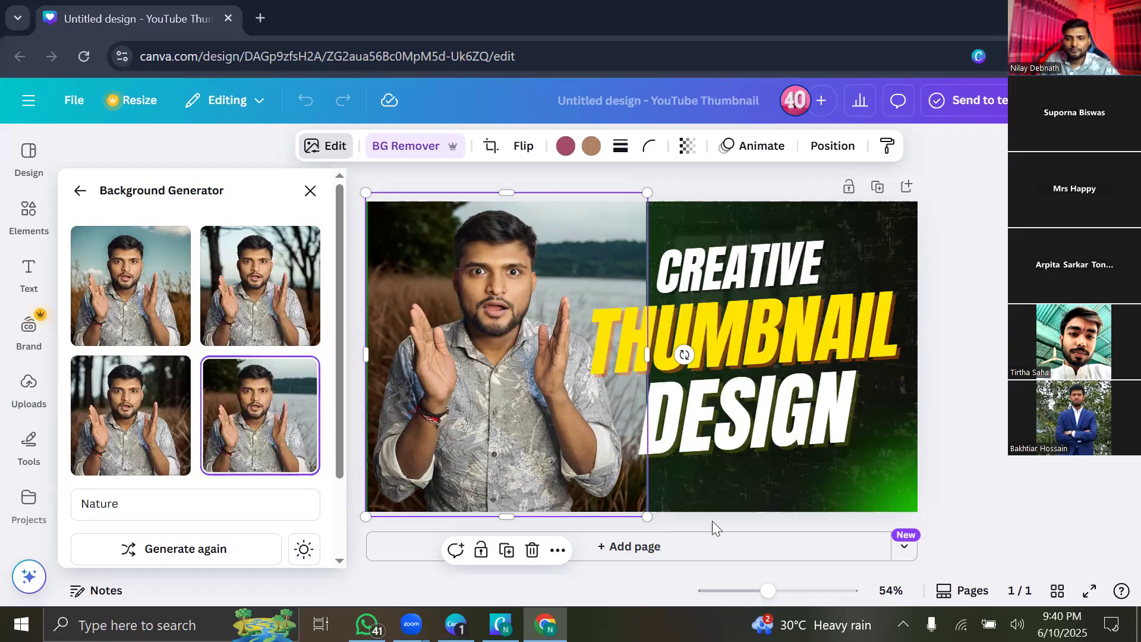
{"action": "left_click", "coordinate": [698, 177]}
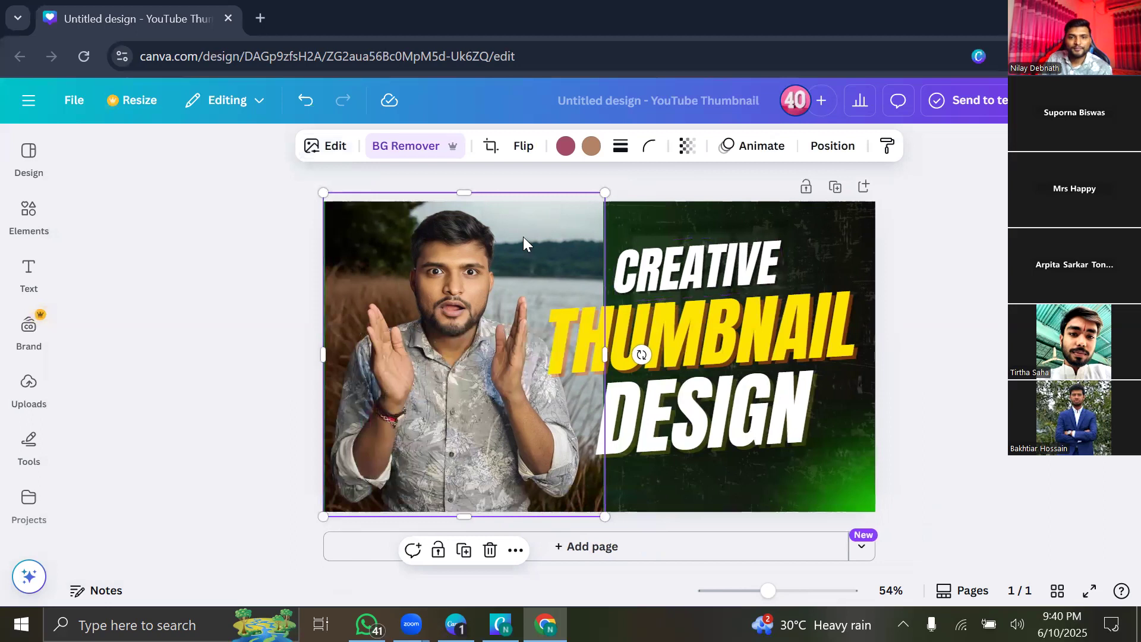
{"action": "left_click_drag", "start_coordinate": [539, 258], "coordinate": [524, 247]}
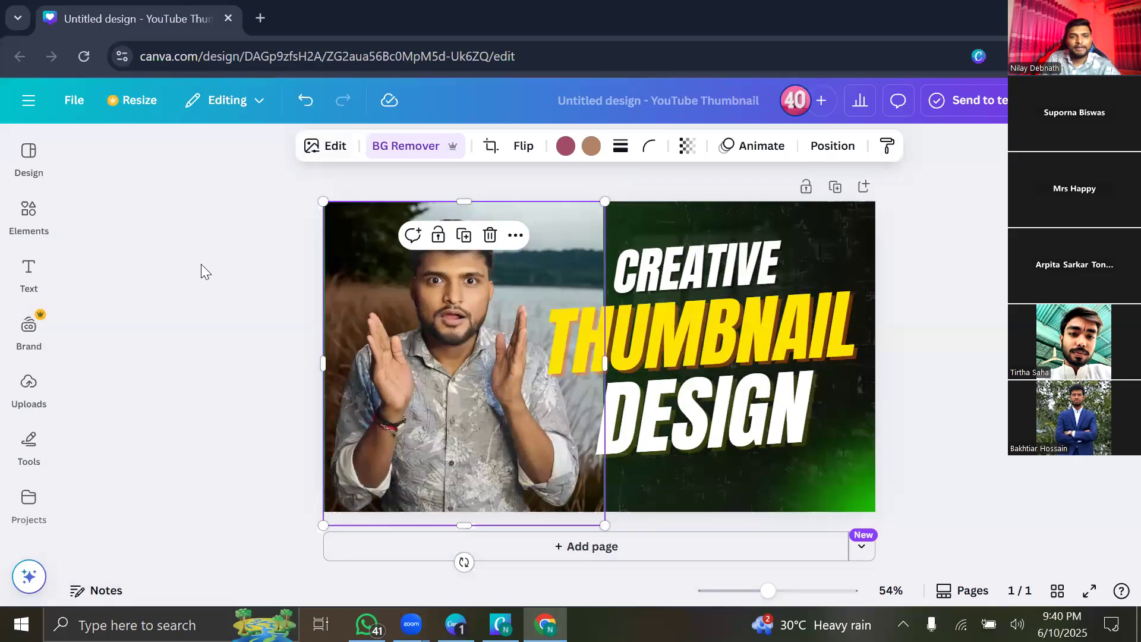
{"action": "left_click", "coordinate": [302, 156]}
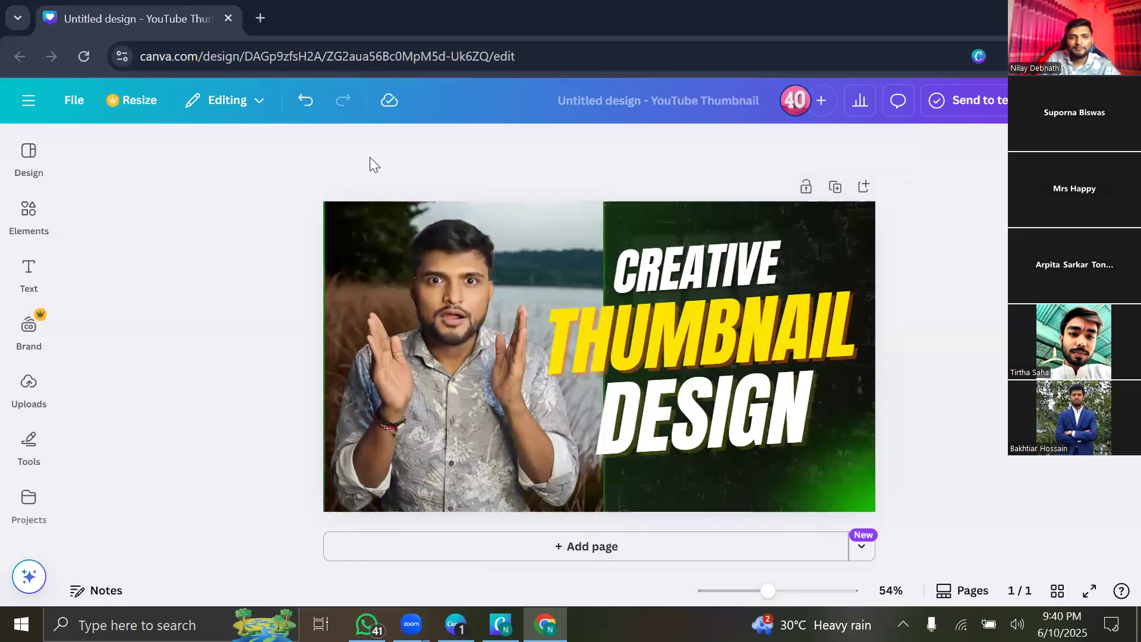
{"action": "left_click", "coordinate": [435, 356]}
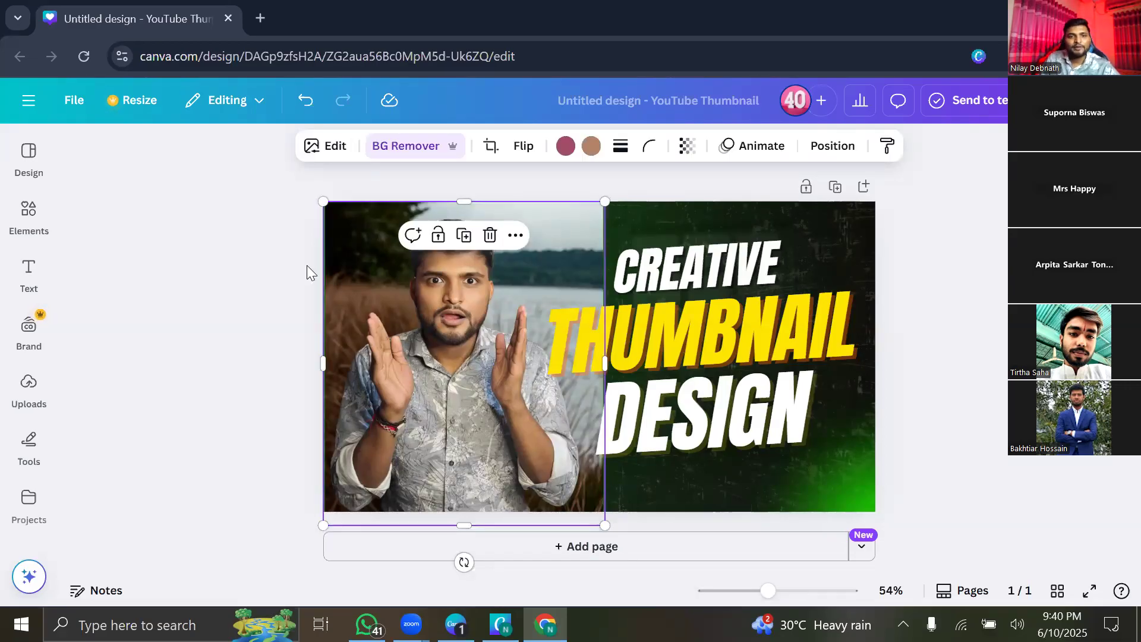
{"action": "left_click", "coordinate": [321, 152]}
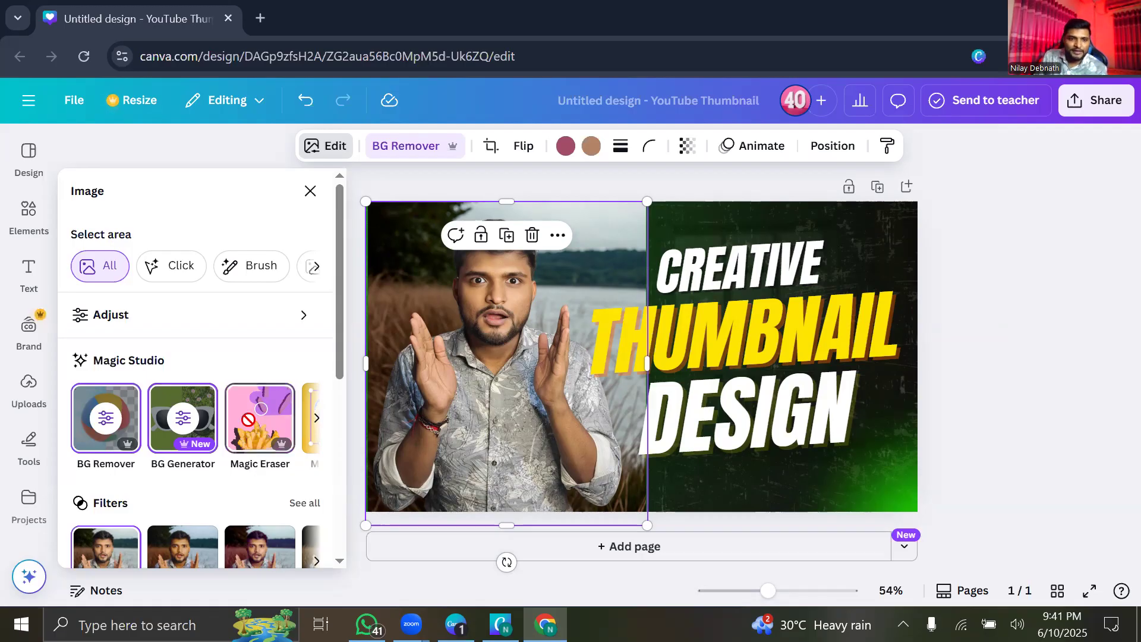
Launch the Magic Eraser on the presenter photo.
{"action": "left_click", "coordinate": [250, 427]}
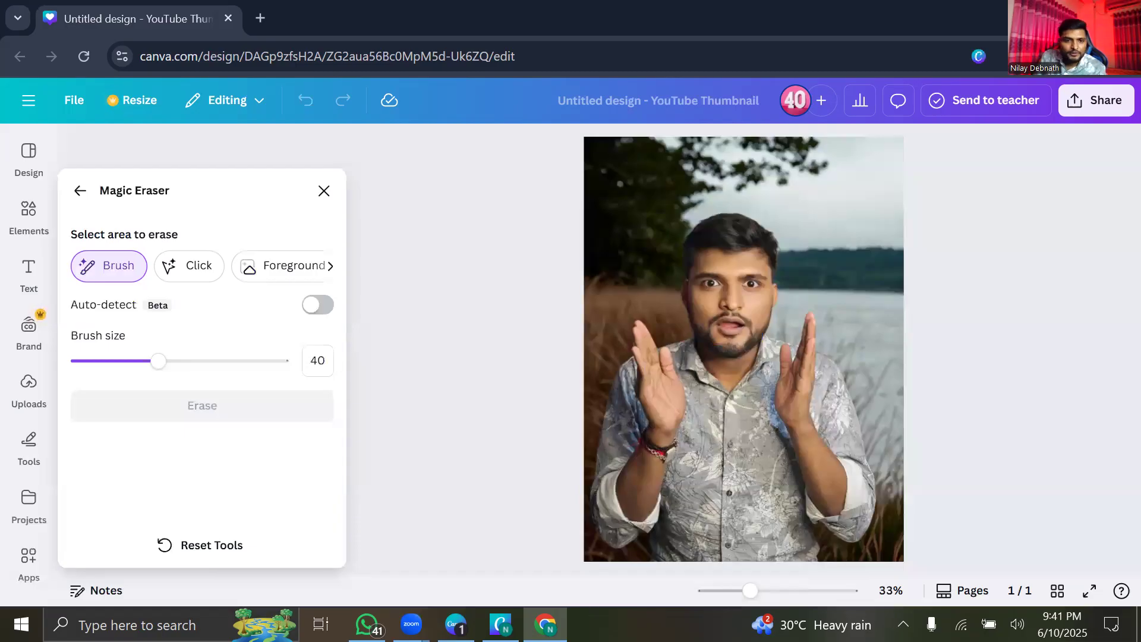
Set the Magic Eraser brush size to 16.
{"action": "left_click_drag", "start_coordinate": [142, 365], "coordinate": [99, 361]}
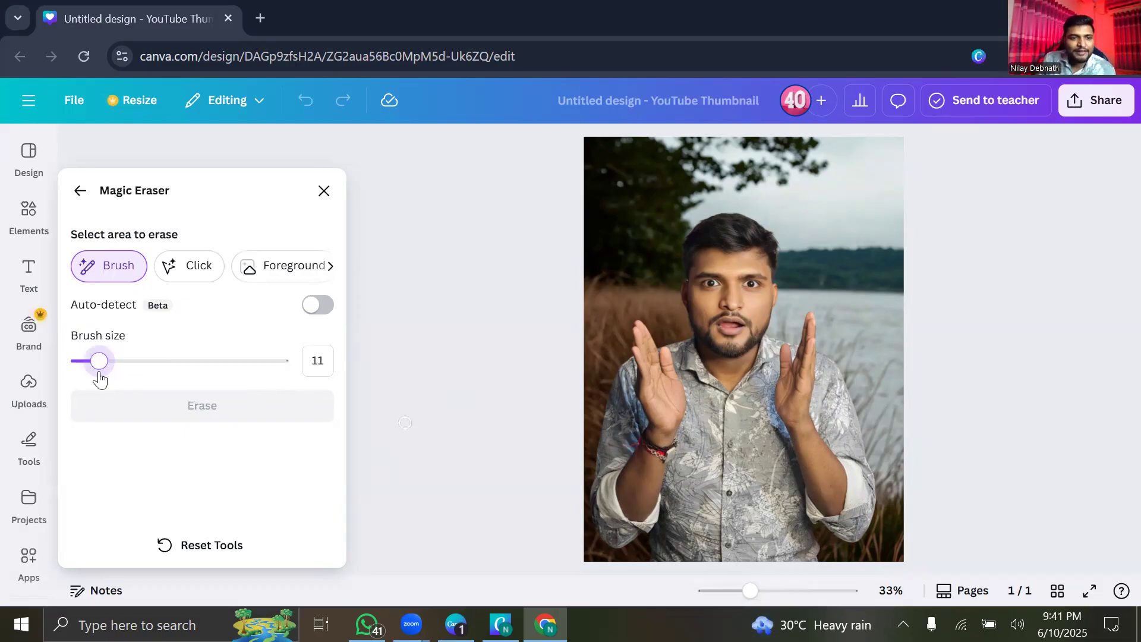
{"action": "left_click", "coordinate": [189, 363]}
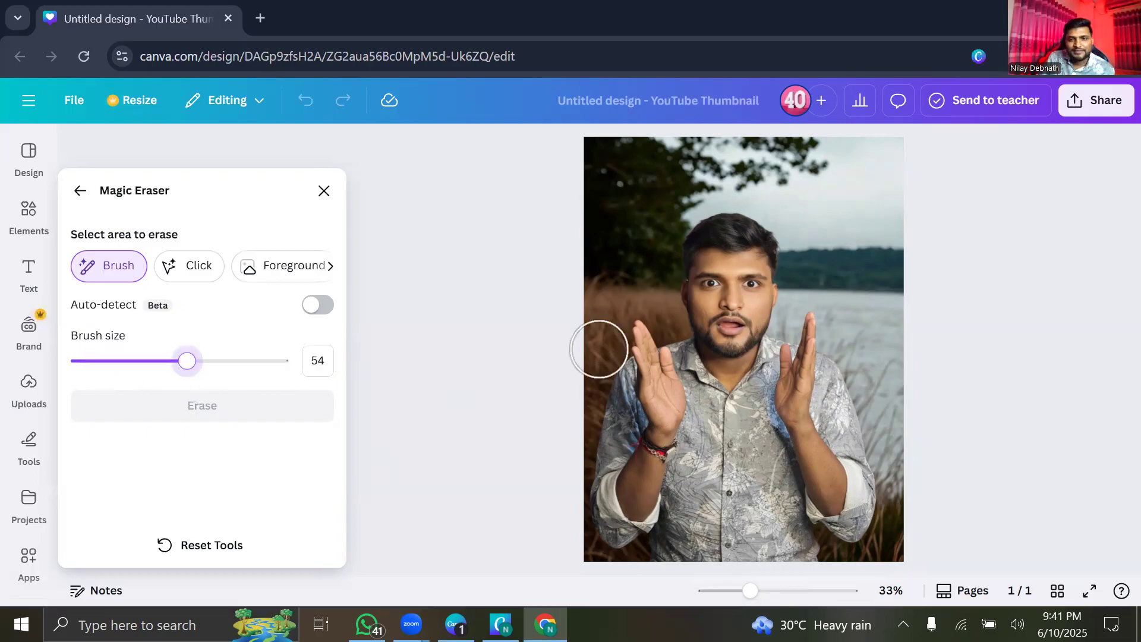
{"action": "left_click_drag", "start_coordinate": [187, 360], "coordinate": [202, 361]}
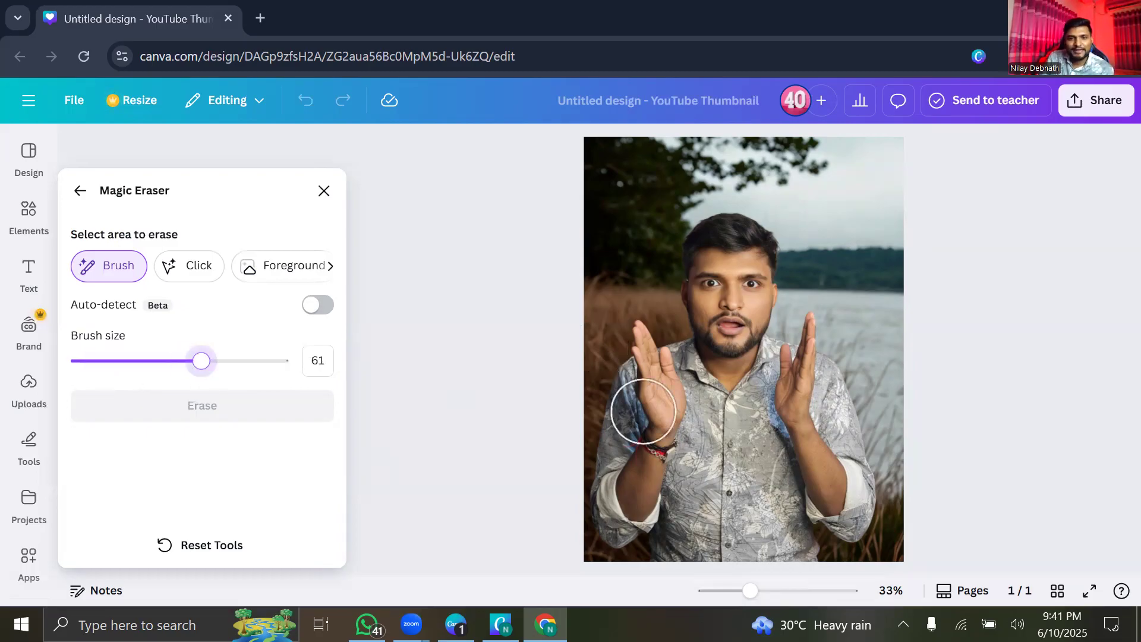
{"action": "left_click", "coordinate": [117, 360]}
{"action": "key", "text": "Left"}
{"action": "key", "text": "Left"}
{"action": "key", "text": "Left"}
{"action": "key", "text": "Left"}
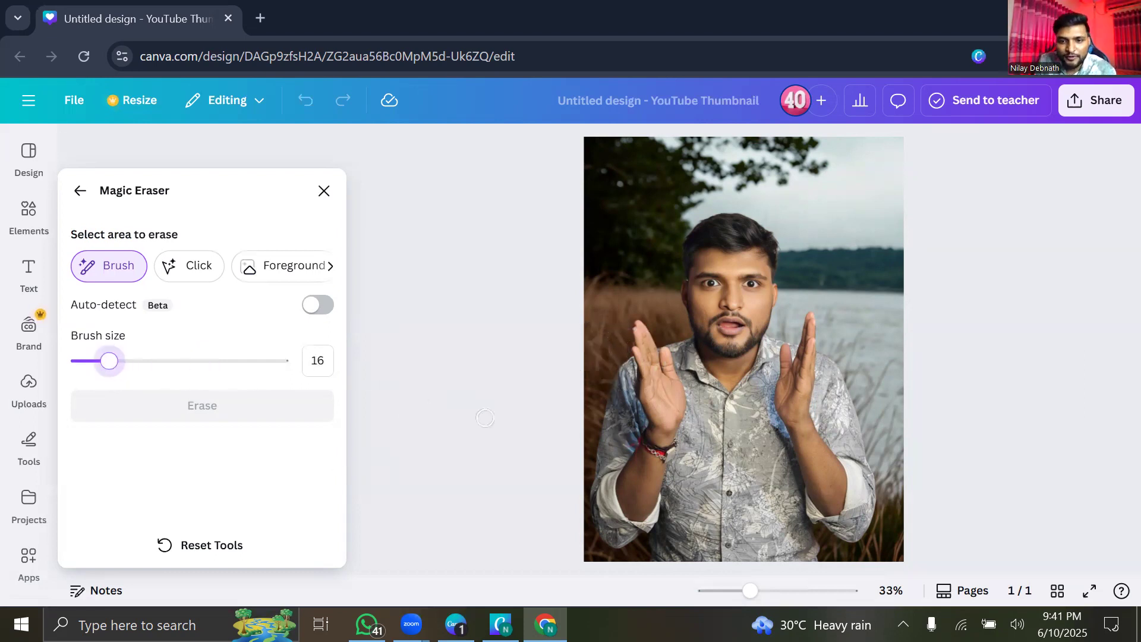
Trial-erase the wrist bracelet, undo it, and return to the image options.
{"action": "mouse_move", "coordinate": [659, 449]}
{"action": "left_mouse_down"}
{"action": "mouse_move", "coordinate": [649, 447]}
{"action": "mouse_move", "coordinate": [661, 456]}
{"action": "mouse_move", "coordinate": [665, 444]}
{"action": "left_mouse_up"}
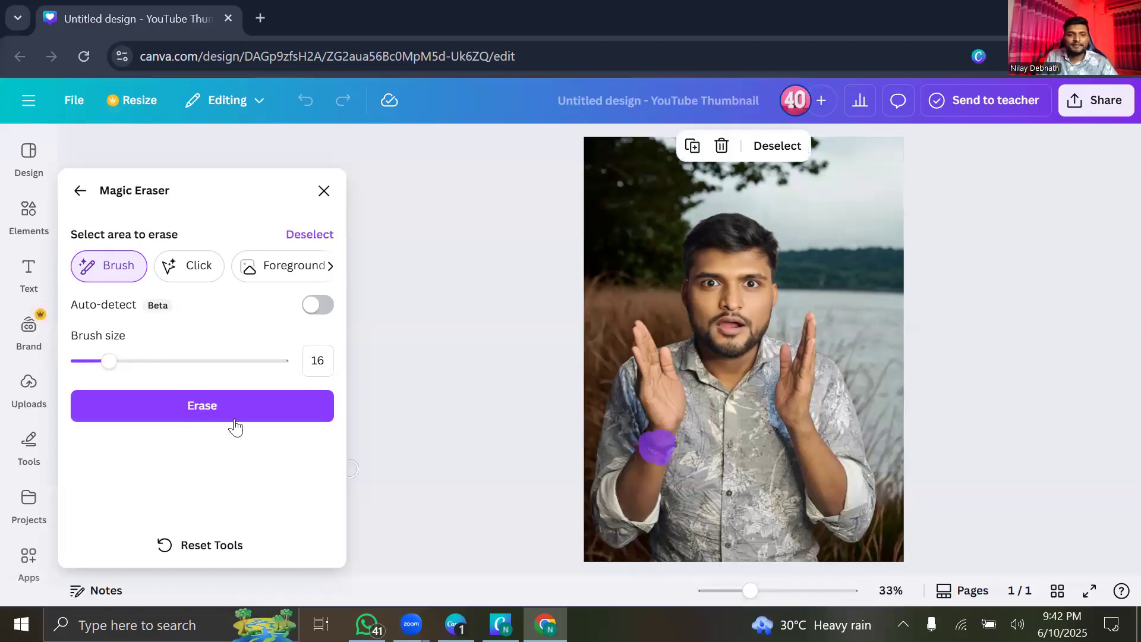
{"action": "left_click", "coordinate": [216, 406]}
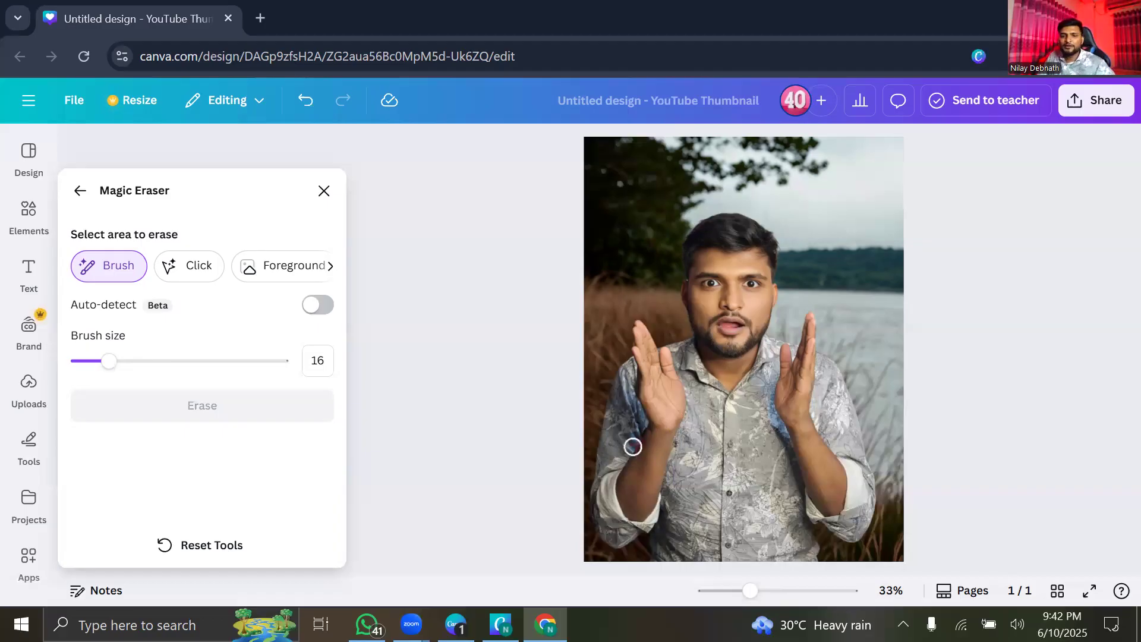
{"action": "left_click_drag", "start_coordinate": [633, 446], "coordinate": [631, 462]}
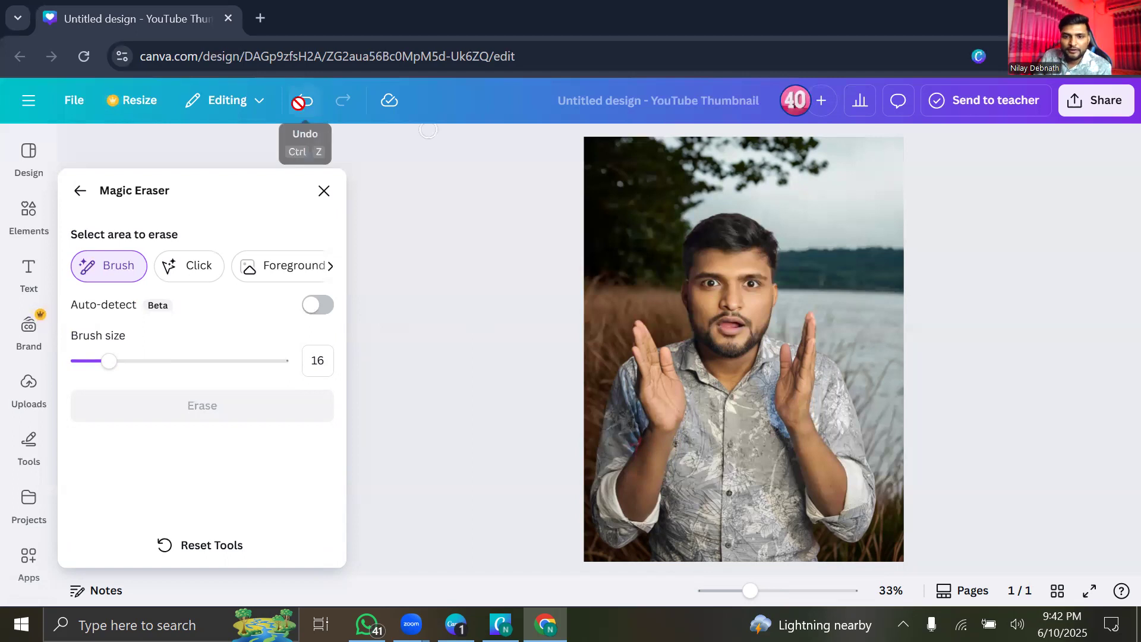
{"action": "left_click", "coordinate": [300, 102]}
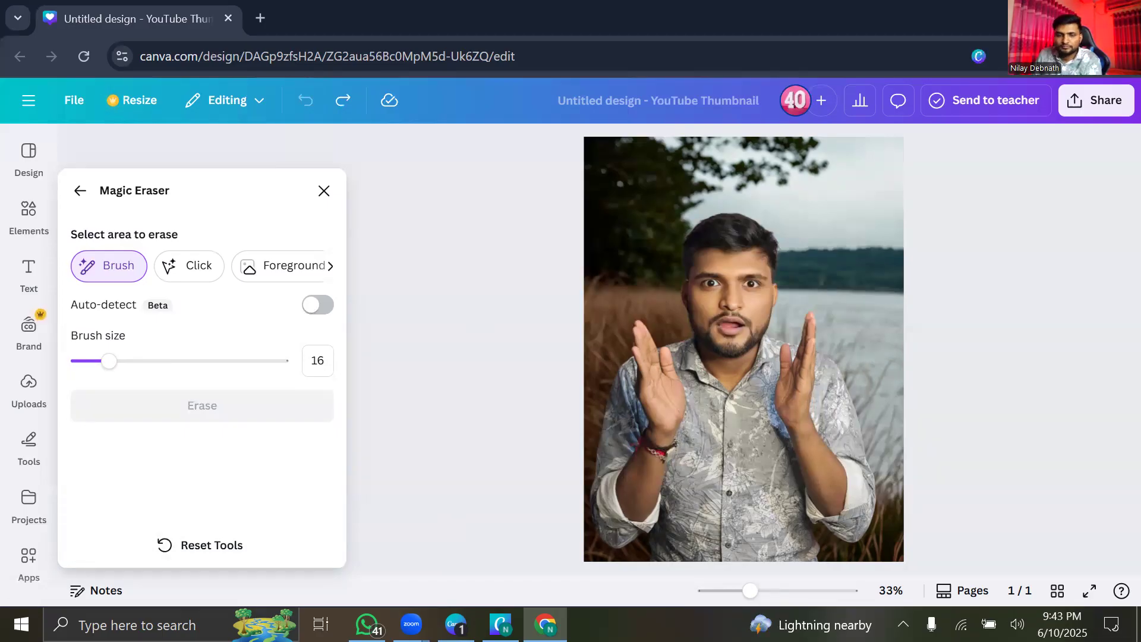
{"action": "left_click", "coordinate": [81, 195]}
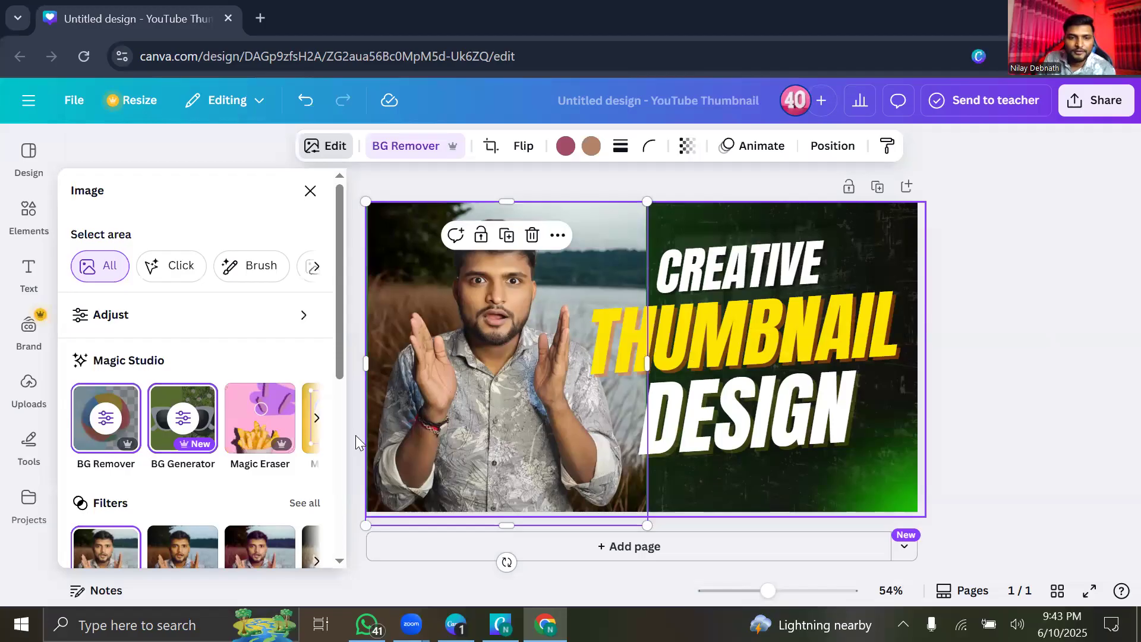
Browse more Magic Studio tools, shift the presenter photo right and down, and show Uploads.
{"action": "left_click", "coordinate": [315, 418]}
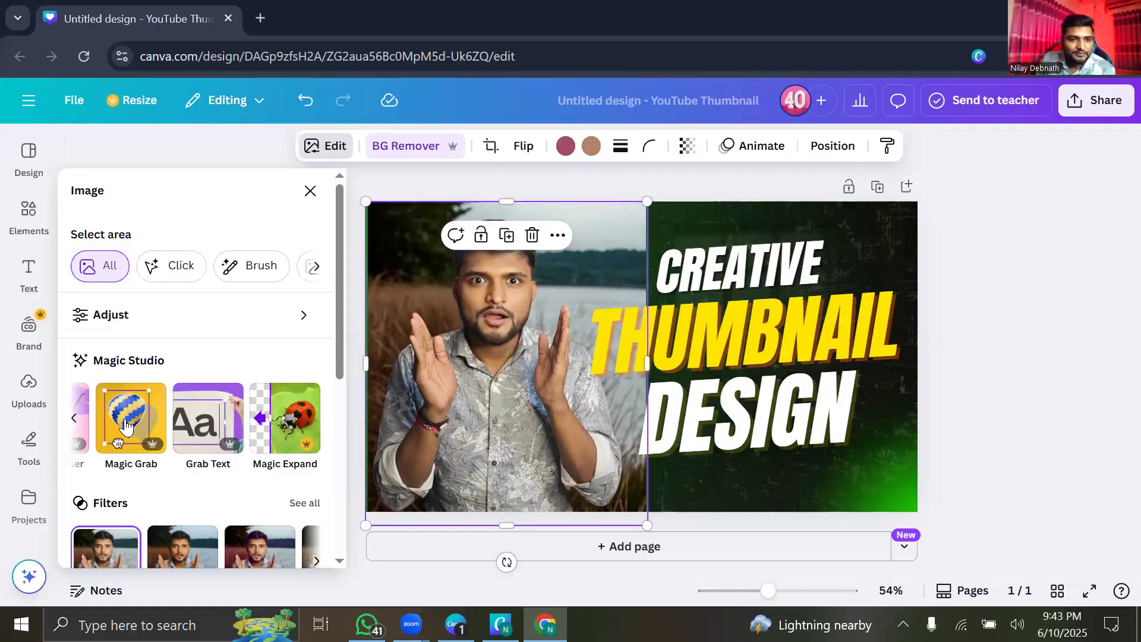
{"action": "left_click", "coordinate": [153, 454]}
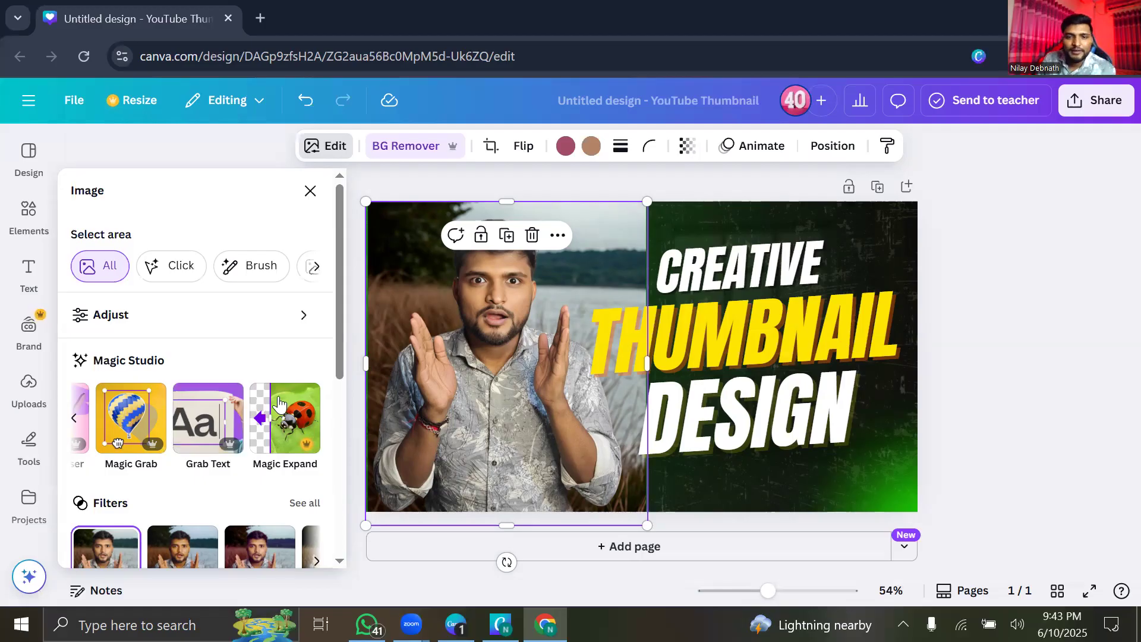
{"action": "left_click_drag", "start_coordinate": [424, 318], "coordinate": [439, 332]}
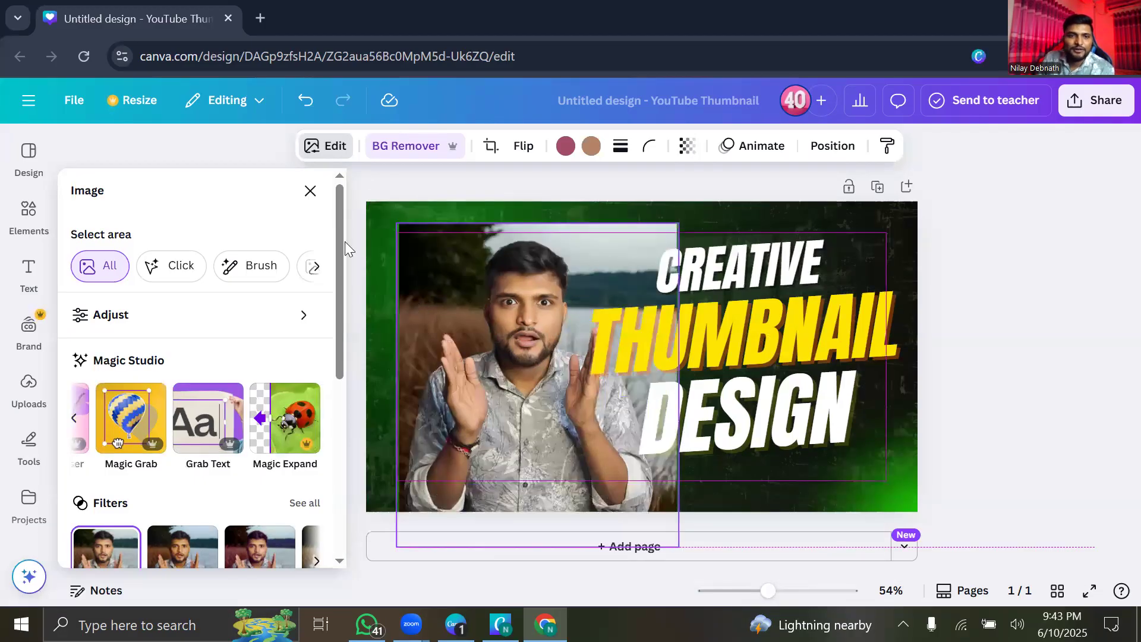
{"action": "left_click", "coordinate": [28, 392]}
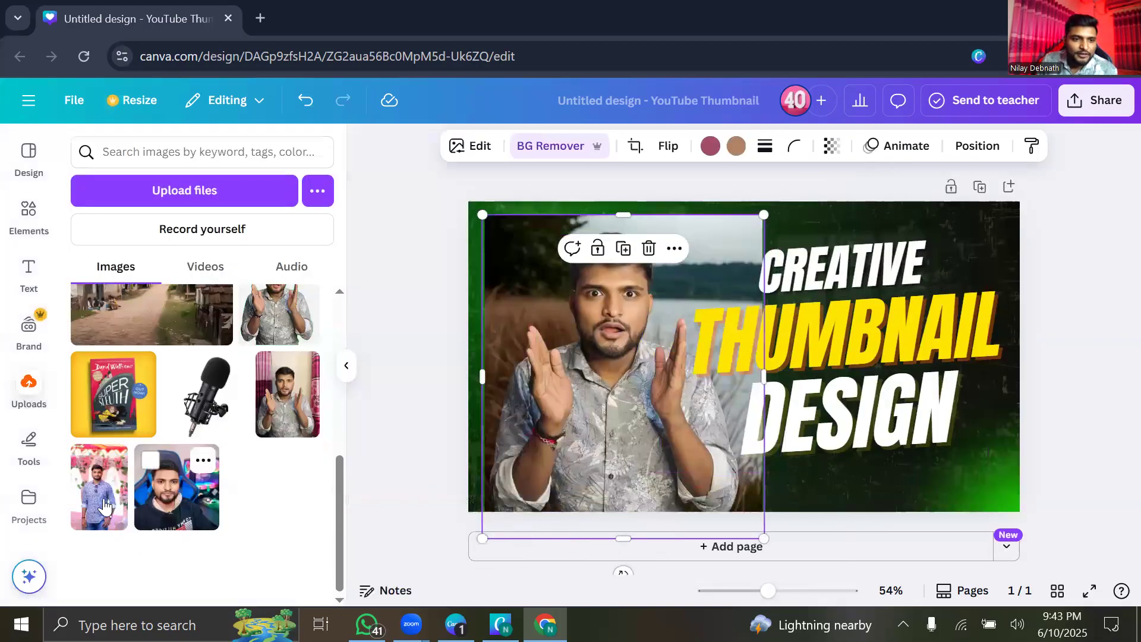
Add the pink-background portrait from Uploads, enlarge it, and move it to the thumbnail's left edge.
{"action": "left_click", "coordinate": [104, 506]}
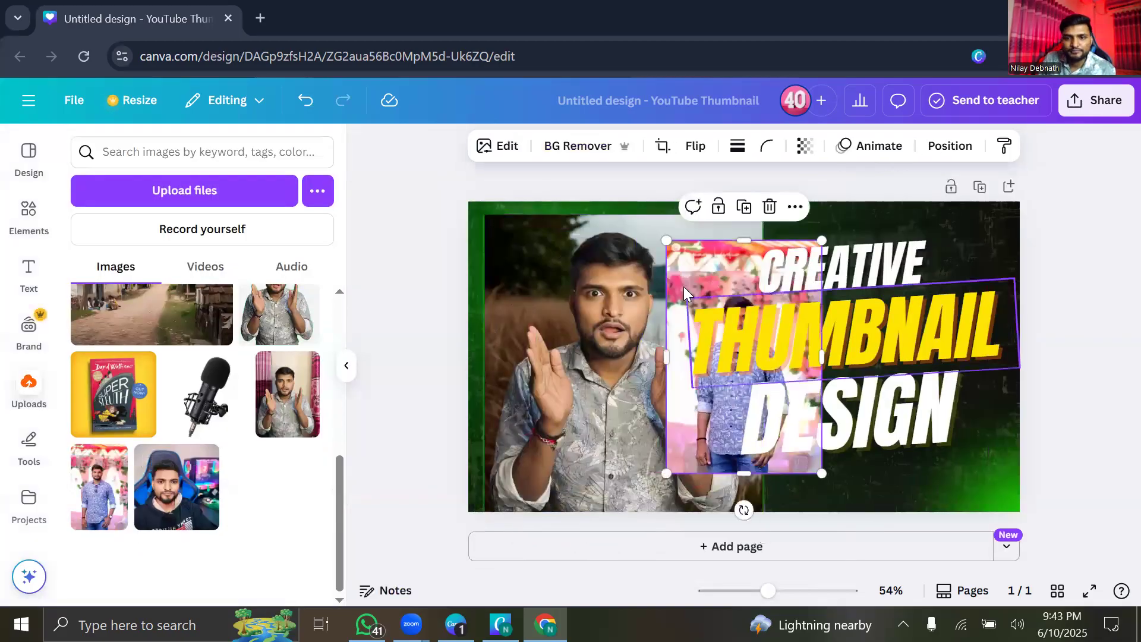
{"action": "left_click_drag", "start_coordinate": [684, 285], "coordinate": [541, 281]}
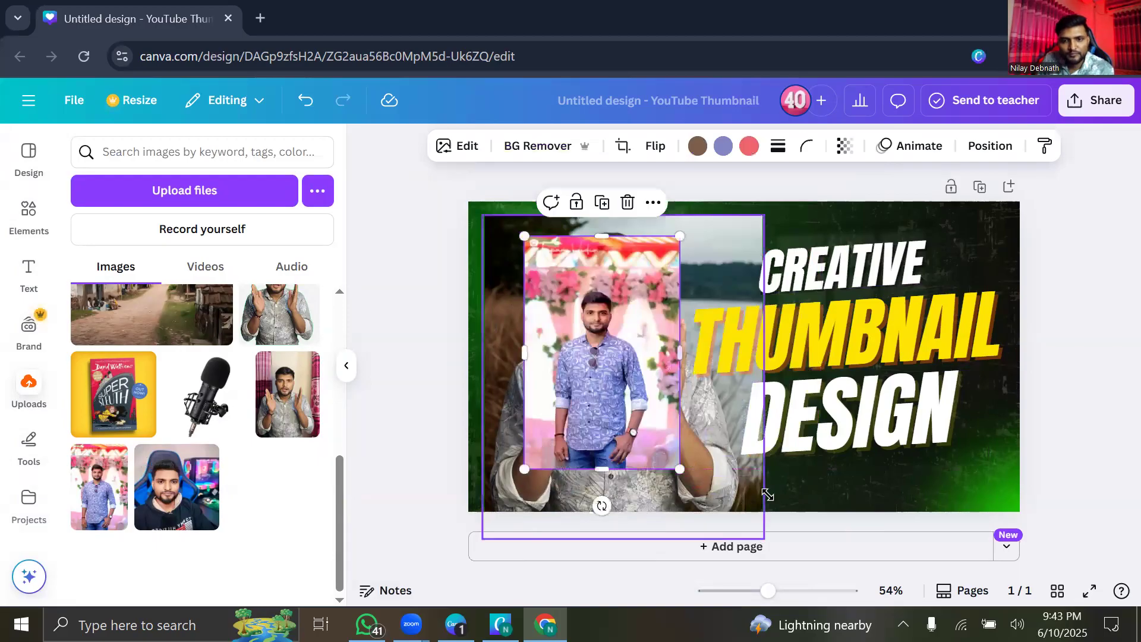
{"action": "left_click_drag", "start_coordinate": [680, 469], "coordinate": [726, 538]}
{"action": "left_click_drag", "start_coordinate": [640, 482], "coordinate": [614, 428]}
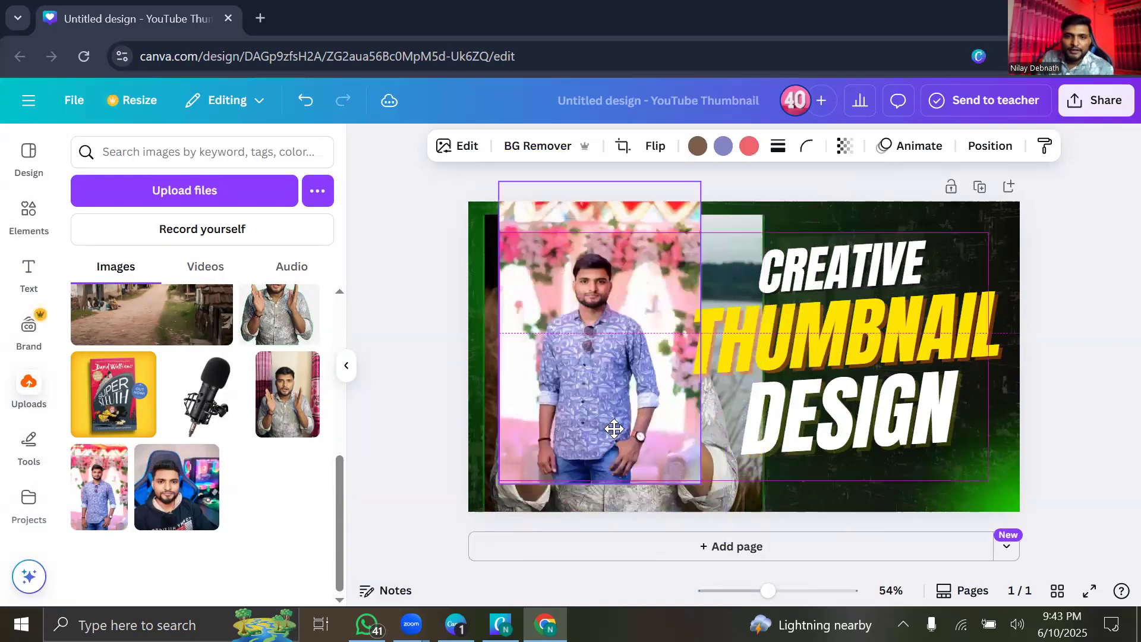
{"action": "left_click", "coordinate": [346, 365]}
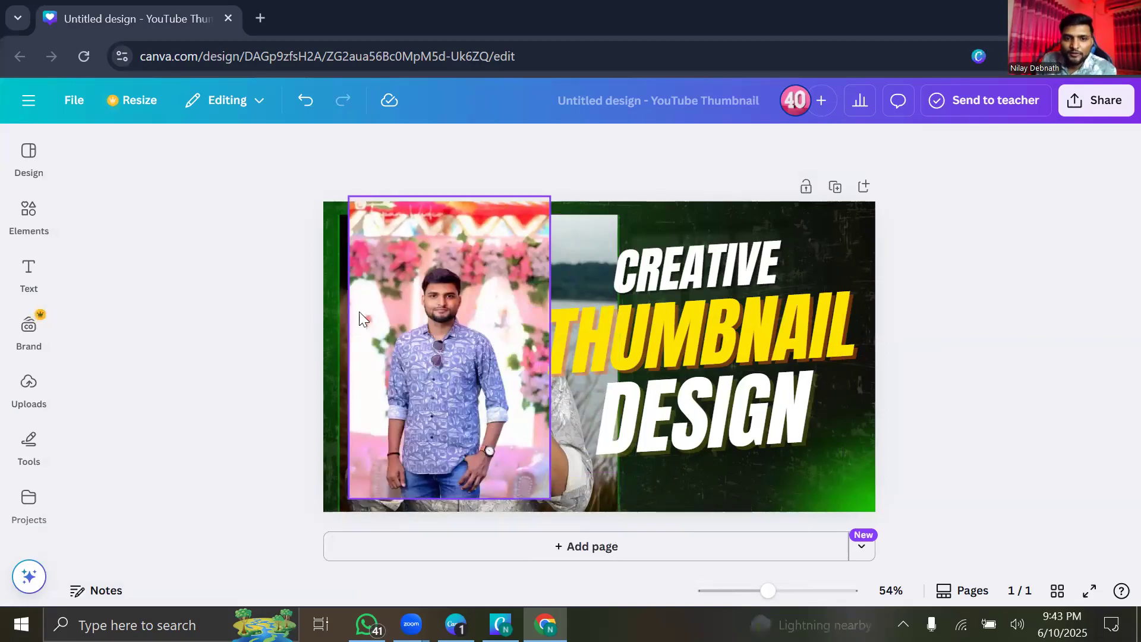
{"action": "left_click", "coordinate": [487, 235]}
{"action": "left_click_drag", "start_coordinate": [541, 246], "coordinate": [380, 237]}
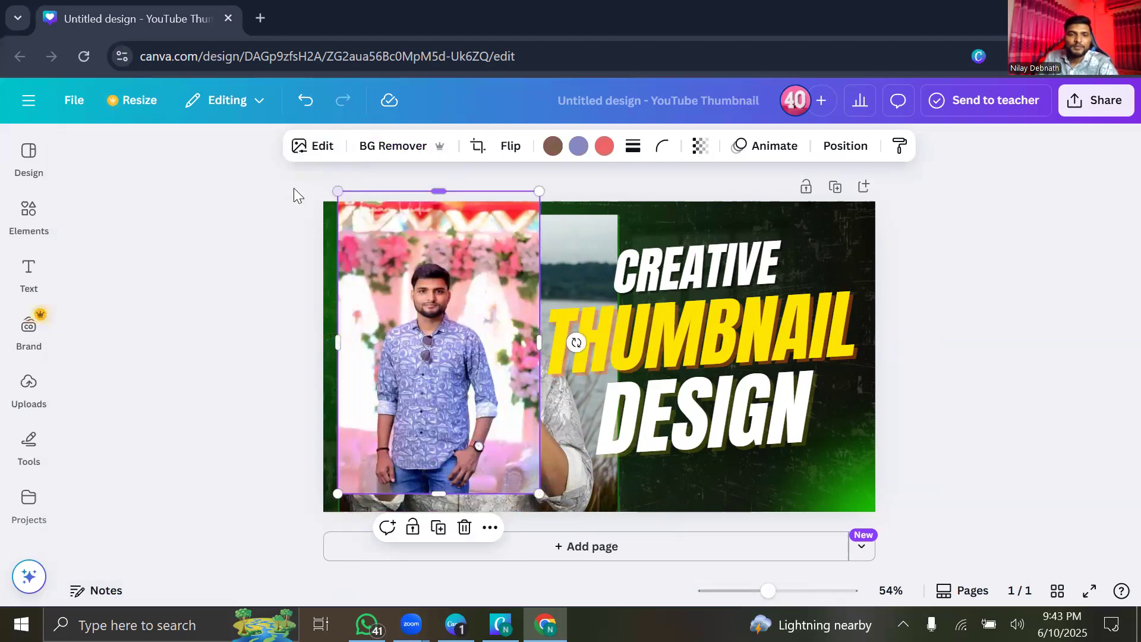
{"action": "left_click_drag", "start_coordinate": [343, 245], "coordinate": [442, 260]}
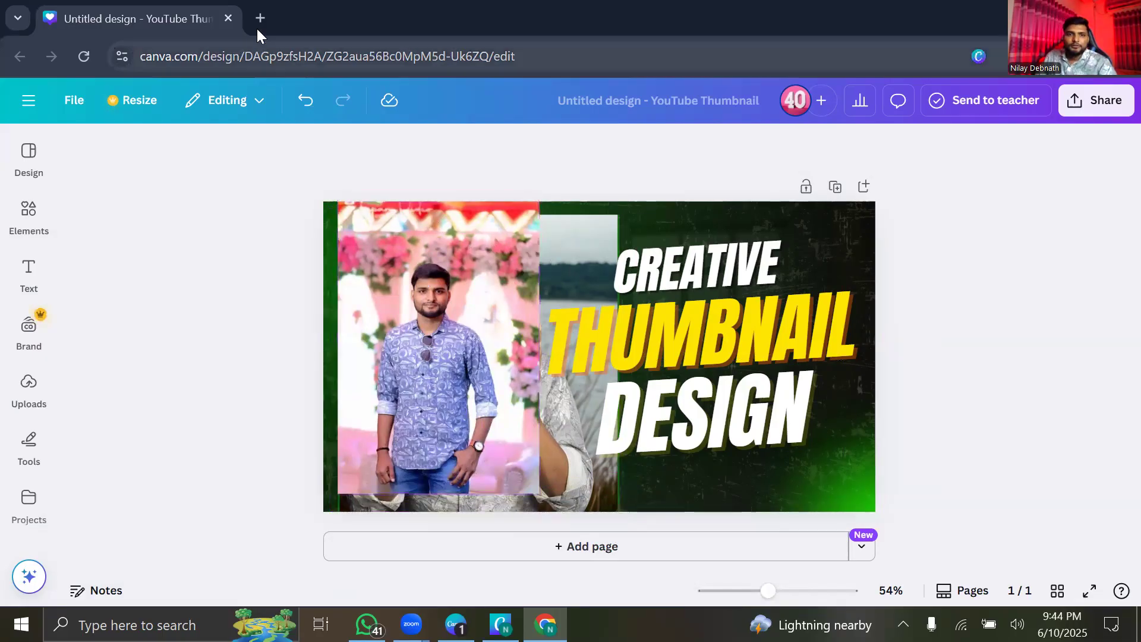
In a new tab, search Google Images for 'Read' and scroll the results.
{"action": "key", "text": "ctrl+t"}
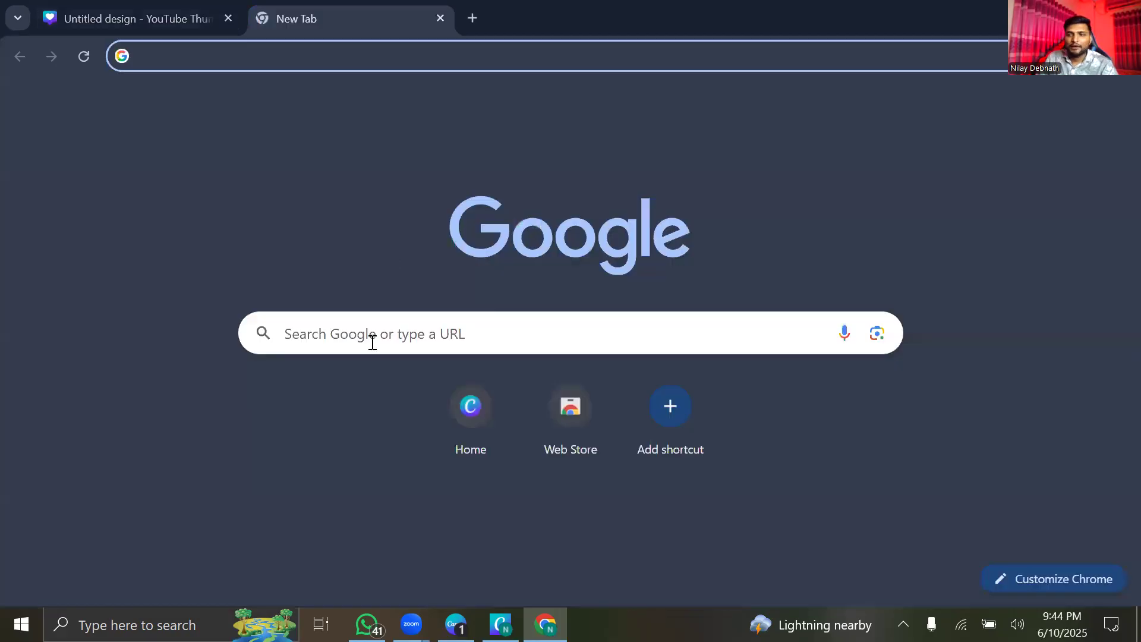
{"action": "left_click", "coordinate": [323, 332]}
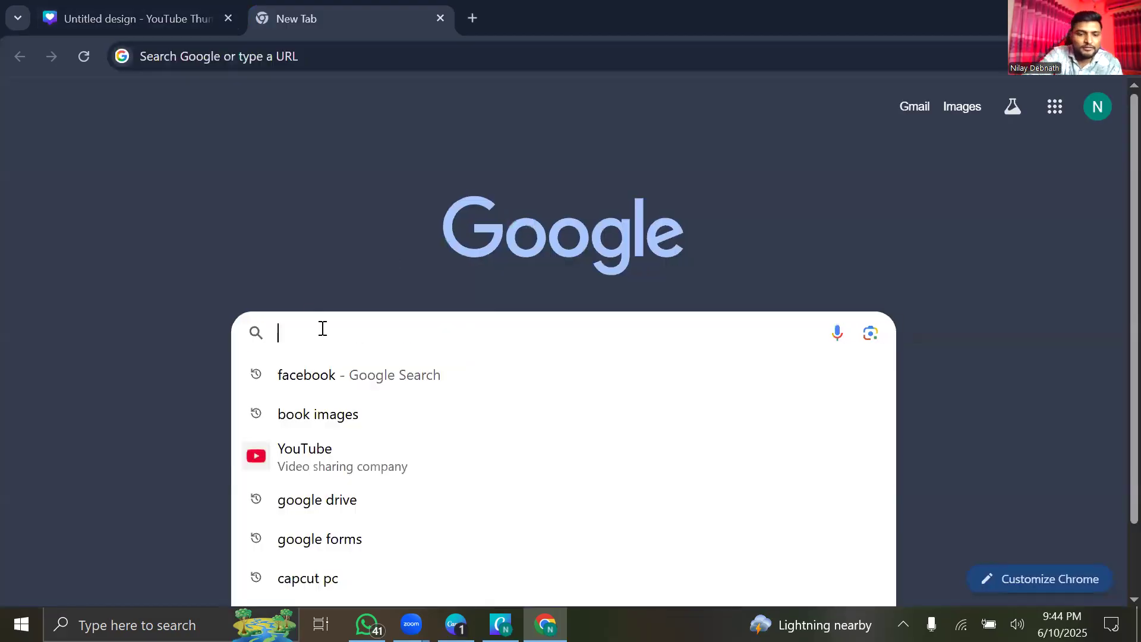
{"action": "type", "text": "Rea"}
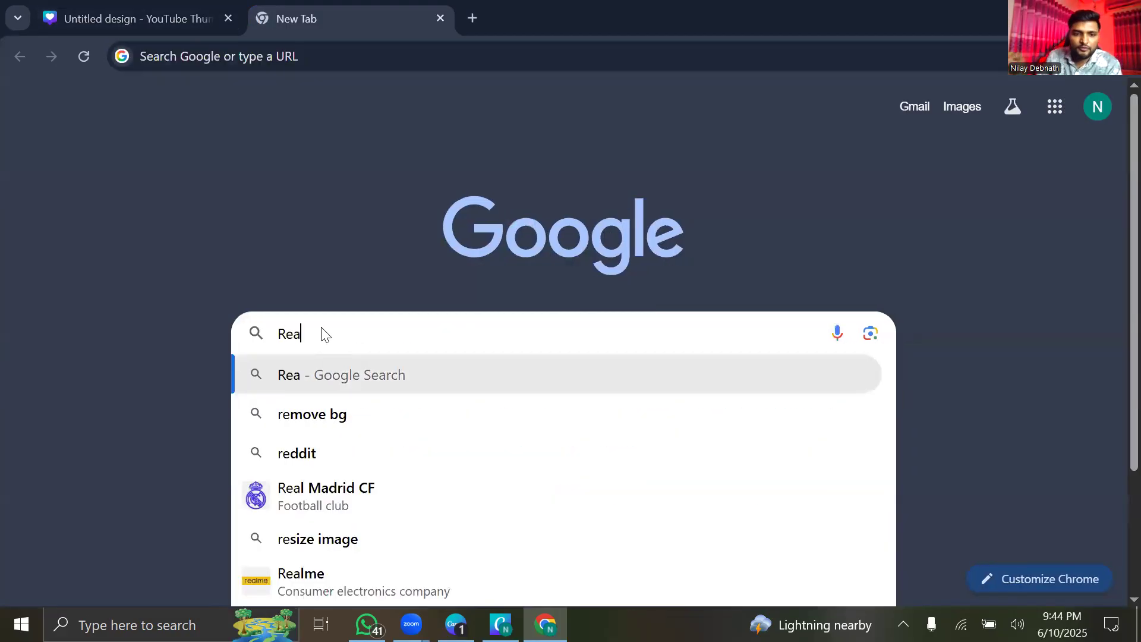
{"action": "type", "text": "d"}
{"action": "key", "text": "Return"}
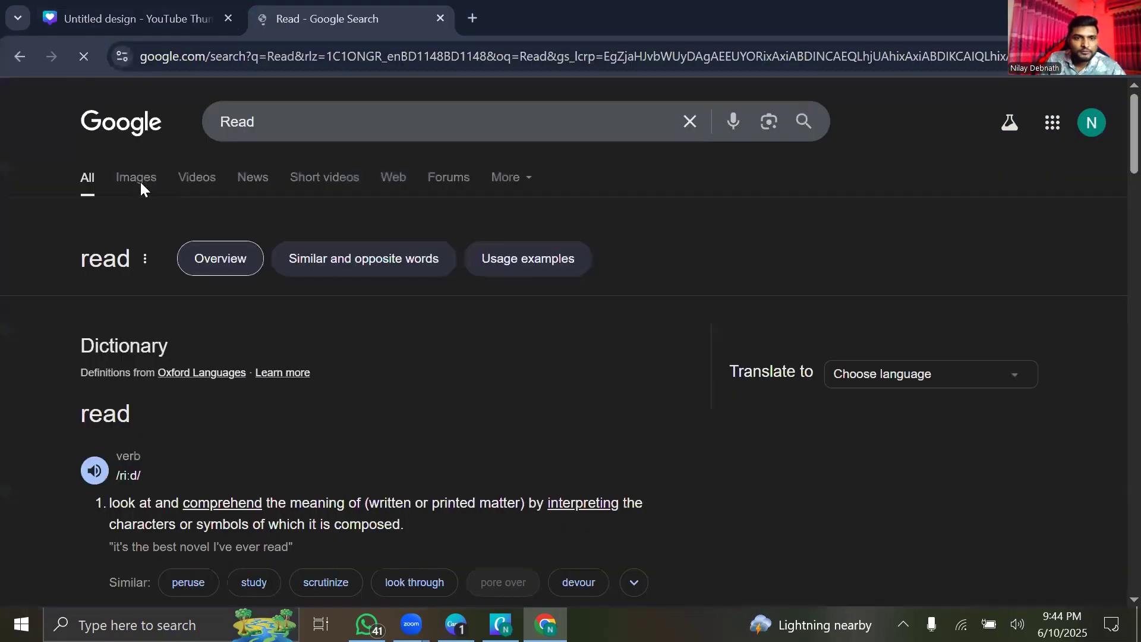
{"action": "left_click", "coordinate": [140, 180]}
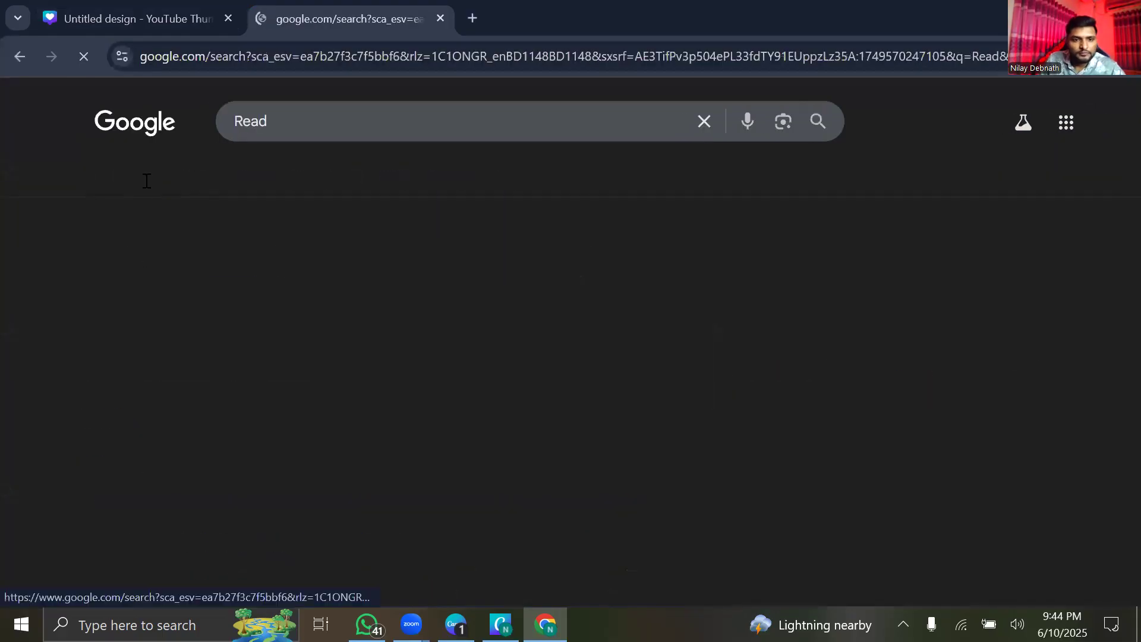
{"action": "scroll", "coordinate": [301, 413], "scroll_direction": "down", "scroll_amount": 3}
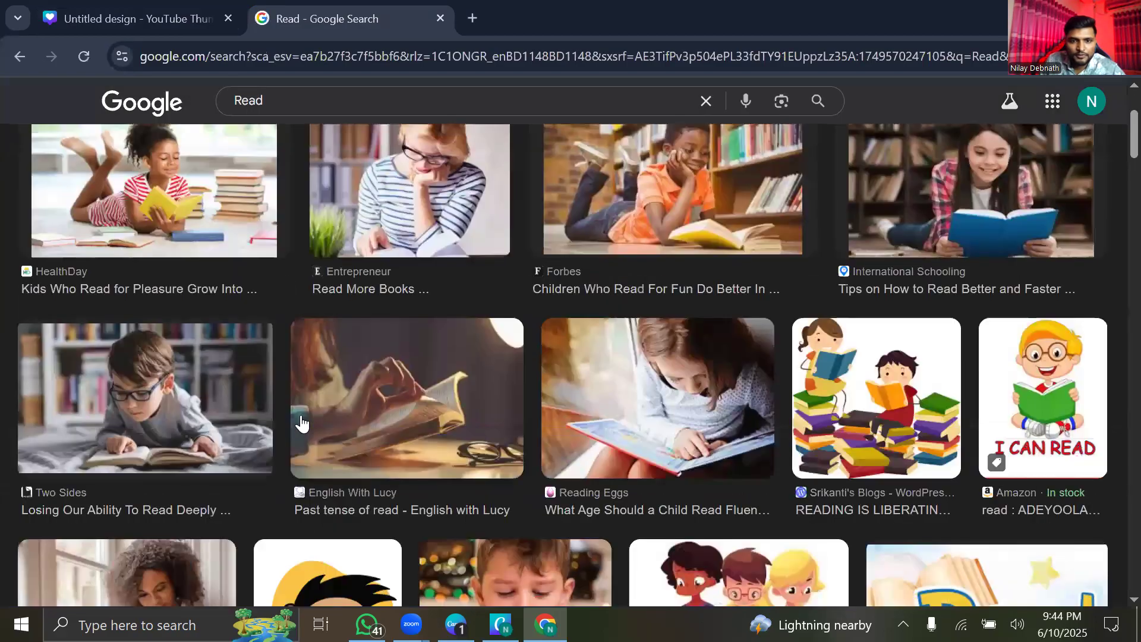
{"action": "scroll", "coordinate": [321, 422], "scroll_direction": "down", "scroll_amount": 6}
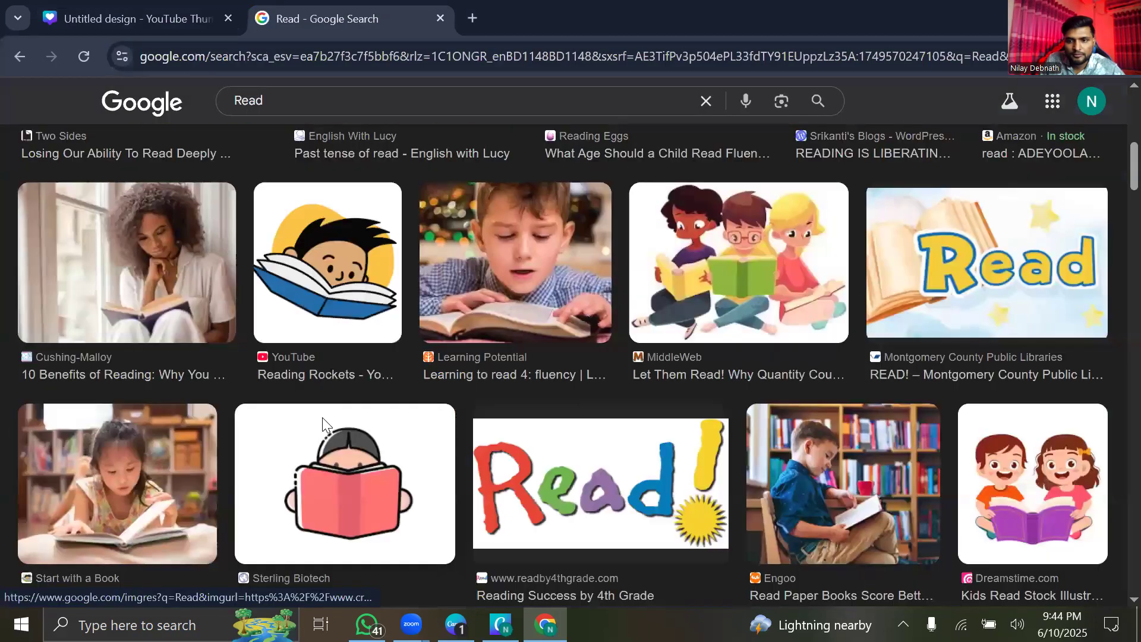
{"action": "scroll", "coordinate": [322, 422], "scroll_direction": "down", "scroll_amount": 3}
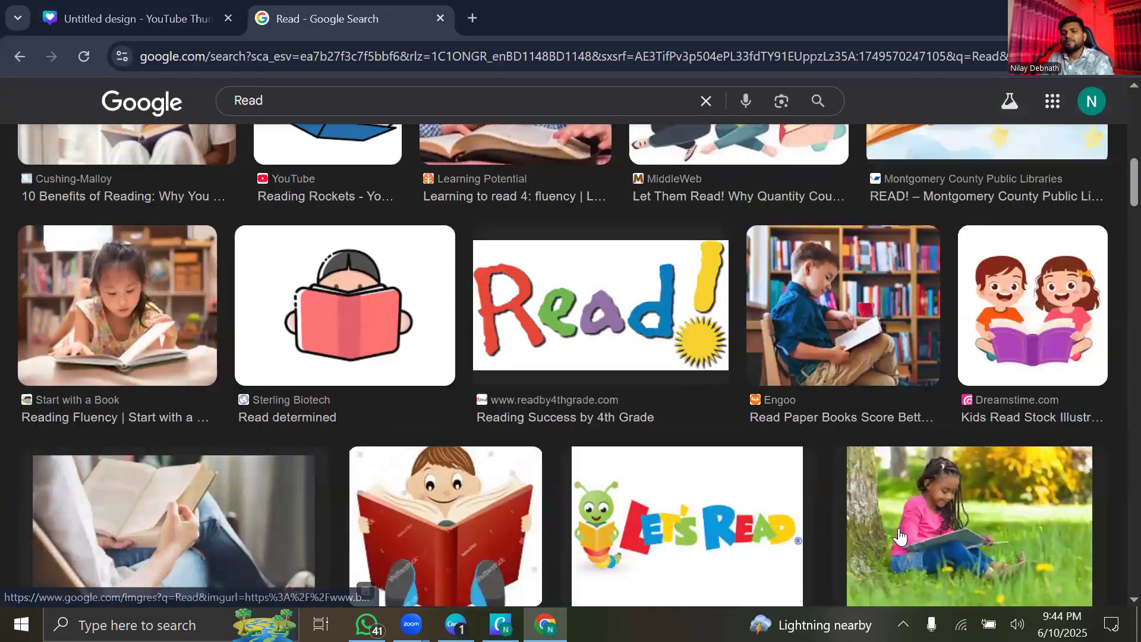
Save the girl-reading-under-a-tree image to Pictures and return to the Canva tab.
{"action": "left_click", "coordinate": [979, 541]}
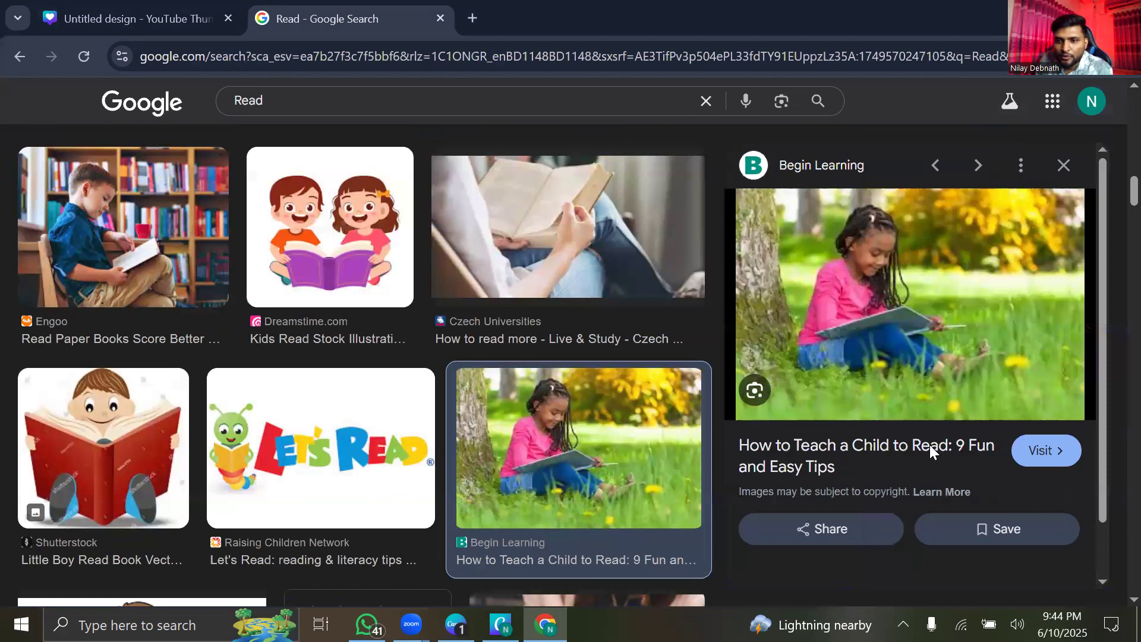
{"action": "right_click", "coordinate": [939, 464]}
{"action": "left_click", "coordinate": [951, 465]}
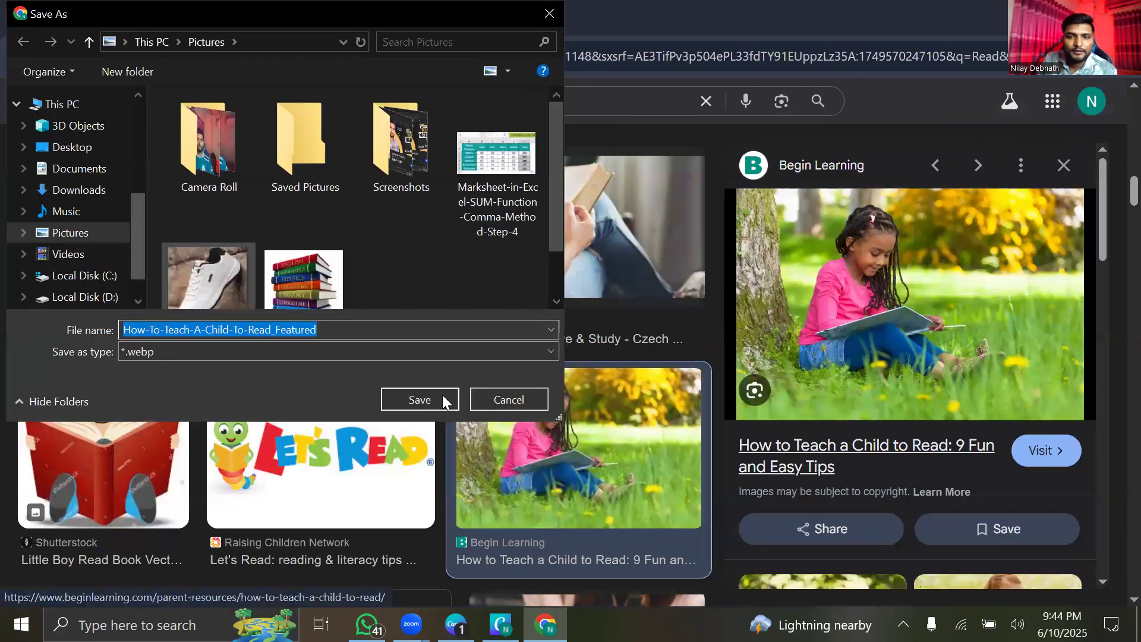
{"action": "key", "text": "Return"}
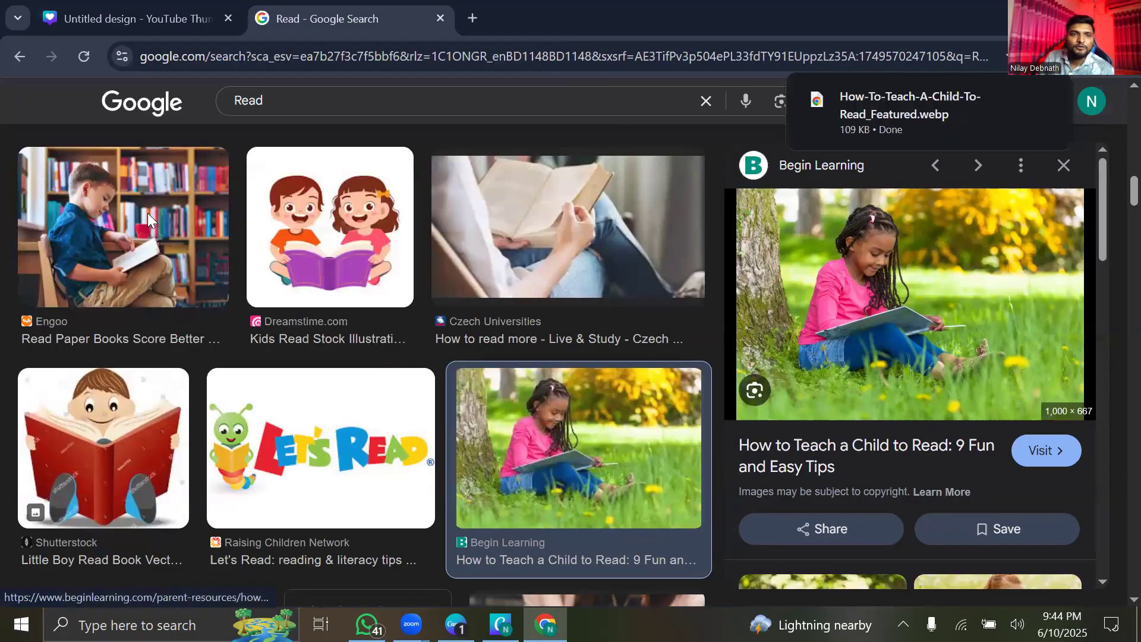
{"action": "key", "text": "ctrl+Tab"}
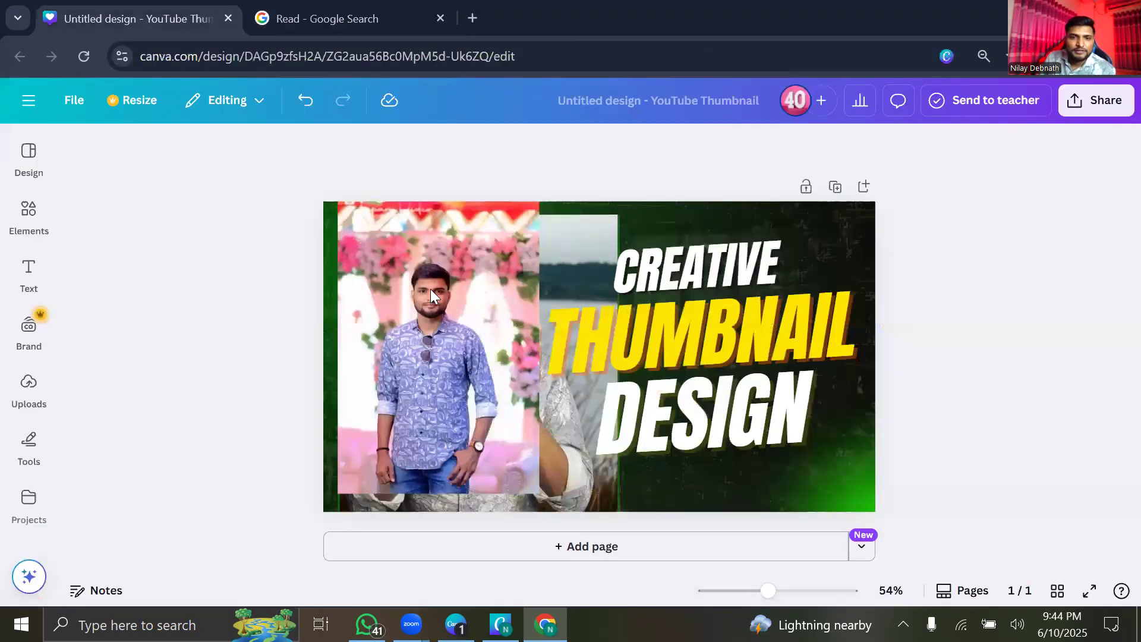
Delete the pink-backdrop portrait and start uploading a new image from the Uploads library.
{"action": "left_click", "coordinate": [461, 248]}
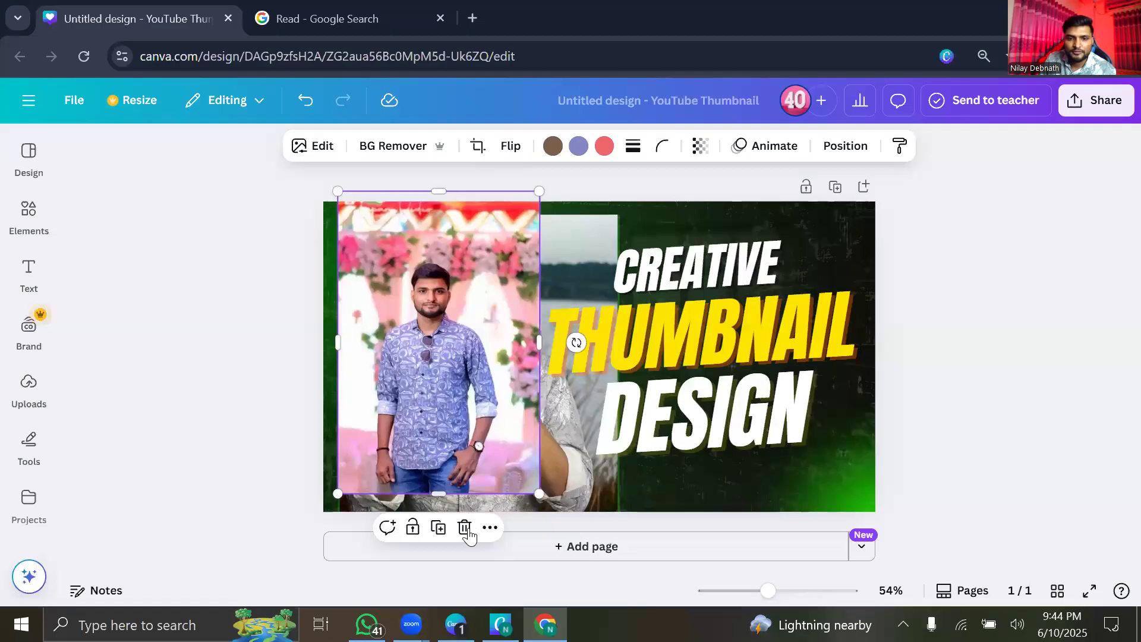
{"action": "key", "text": "Delete"}
{"action": "left_click", "coordinate": [27, 403]}
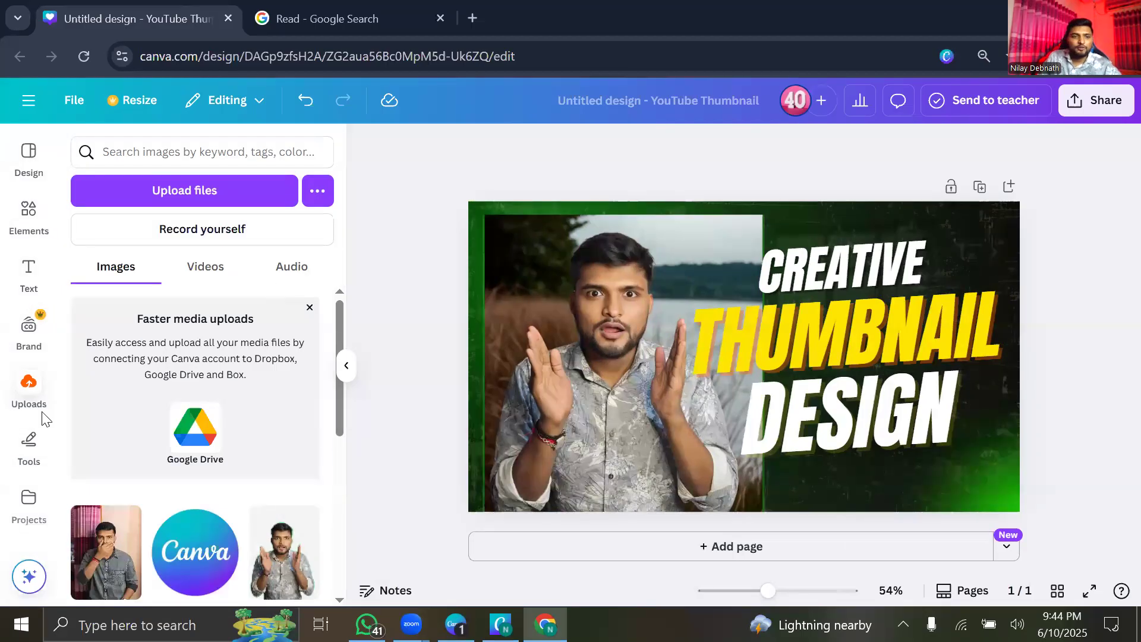
{"action": "scroll", "coordinate": [153, 357], "scroll_direction": "down", "scroll_amount": 4}
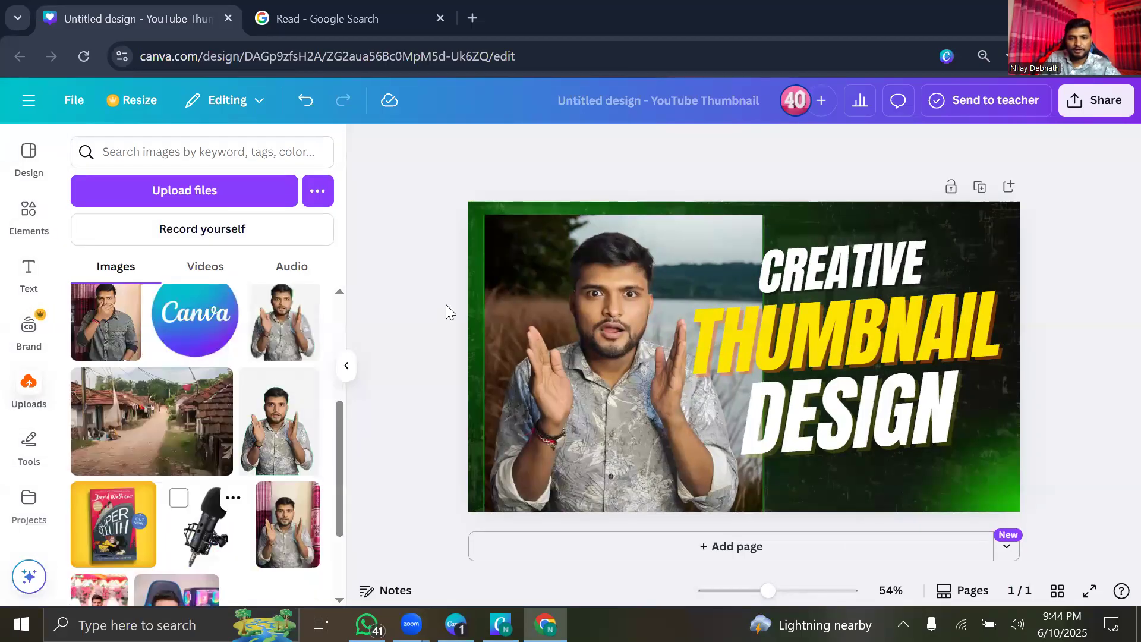
{"action": "scroll", "coordinate": [336, 383], "scroll_direction": "up", "scroll_amount": 4}
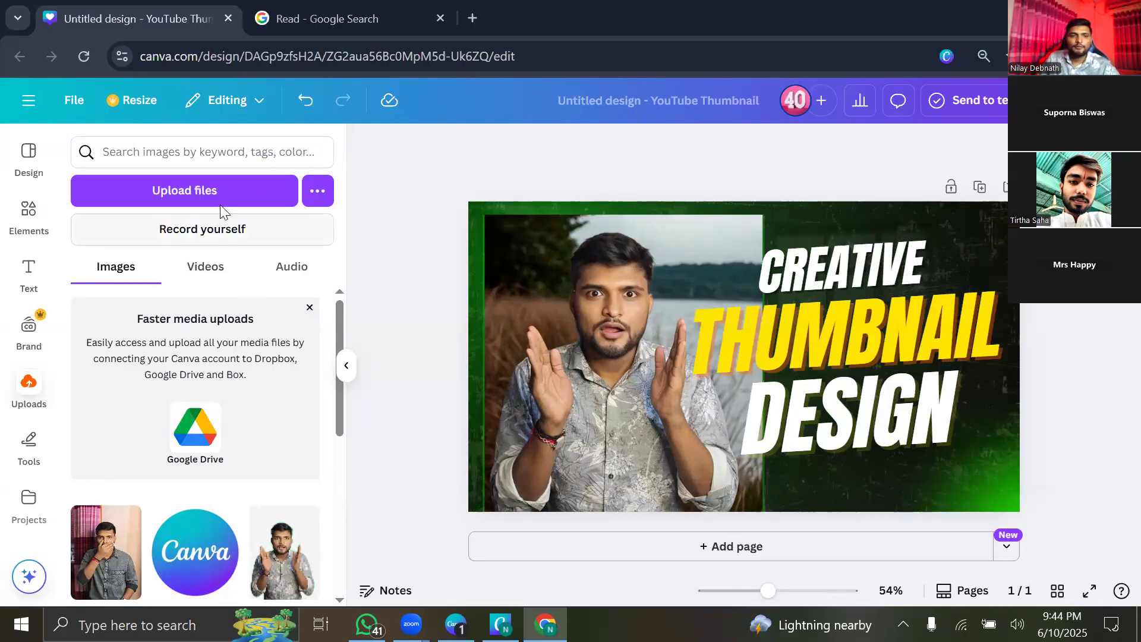
{"action": "left_click", "coordinate": [217, 187]}
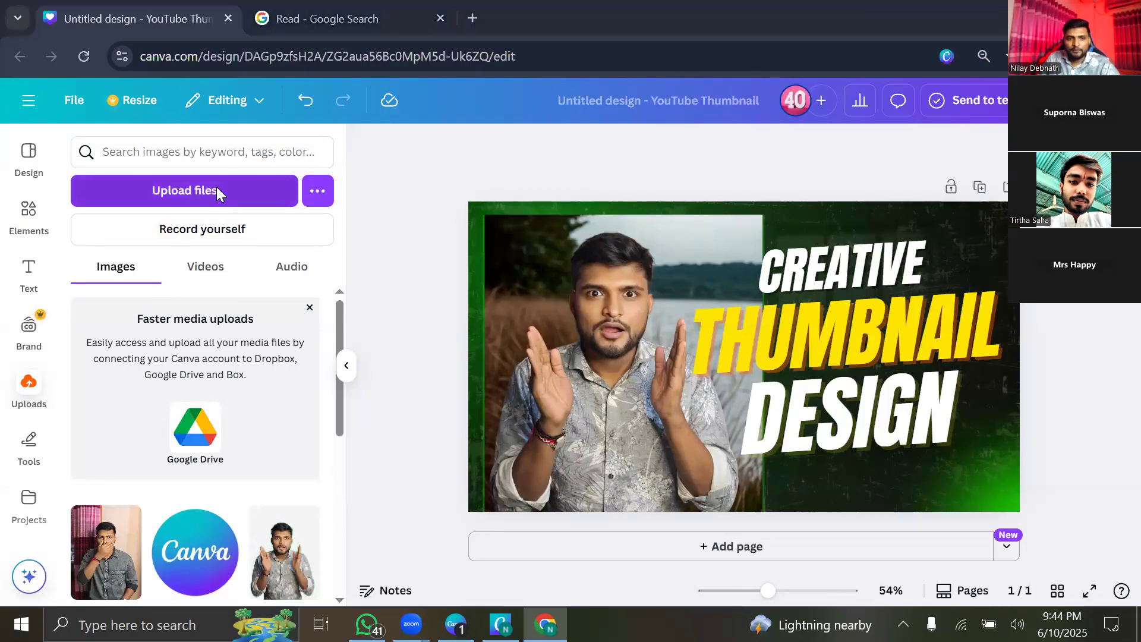
Upload the downloaded How-To-Teach girl-reading image to Canva.
{"action": "scroll", "coordinate": [273, 214], "scroll_direction": "down", "scroll_amount": 3}
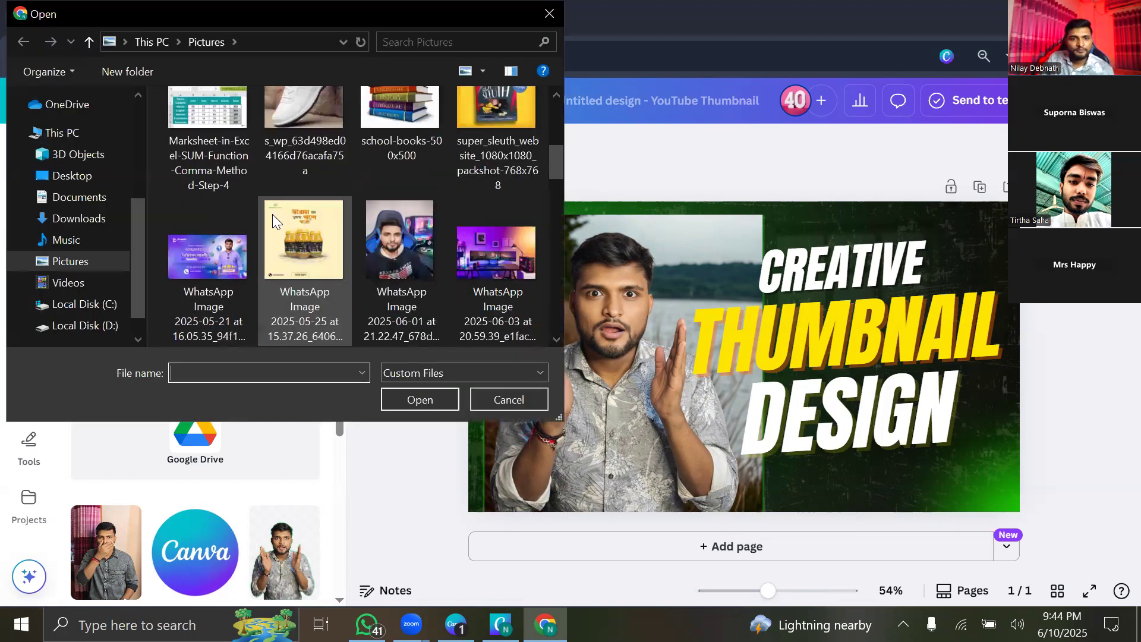
{"action": "scroll", "coordinate": [274, 214], "scroll_direction": "down", "scroll_amount": 5}
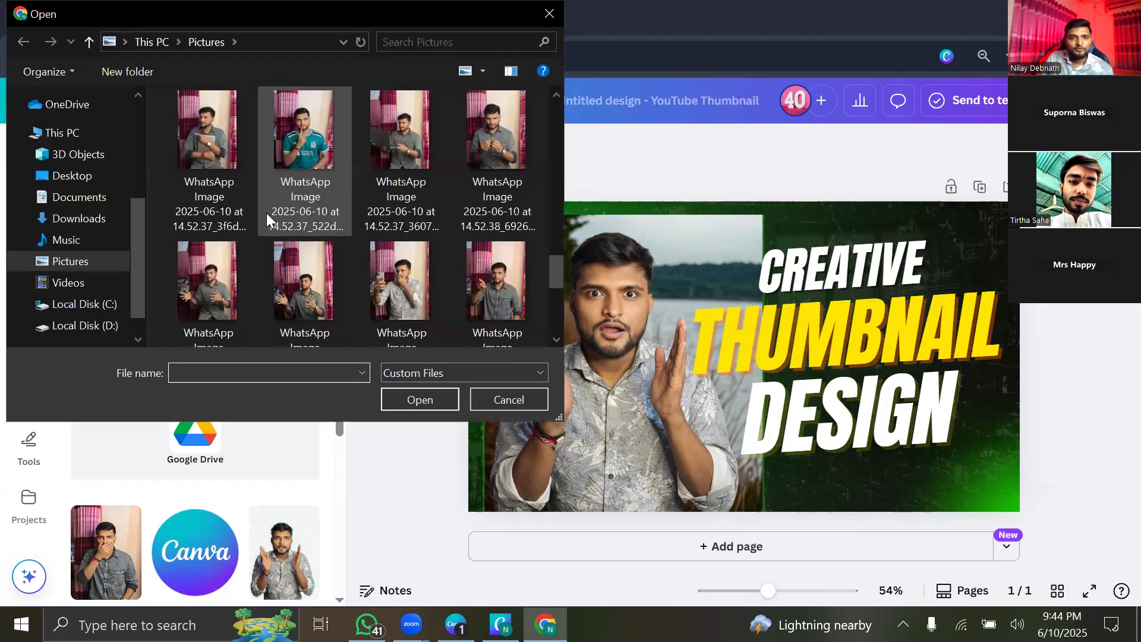
{"action": "scroll", "coordinate": [266, 214], "scroll_direction": "down", "scroll_amount": 3}
{"action": "scroll", "coordinate": [263, 212], "scroll_direction": "up", "scroll_amount": 5}
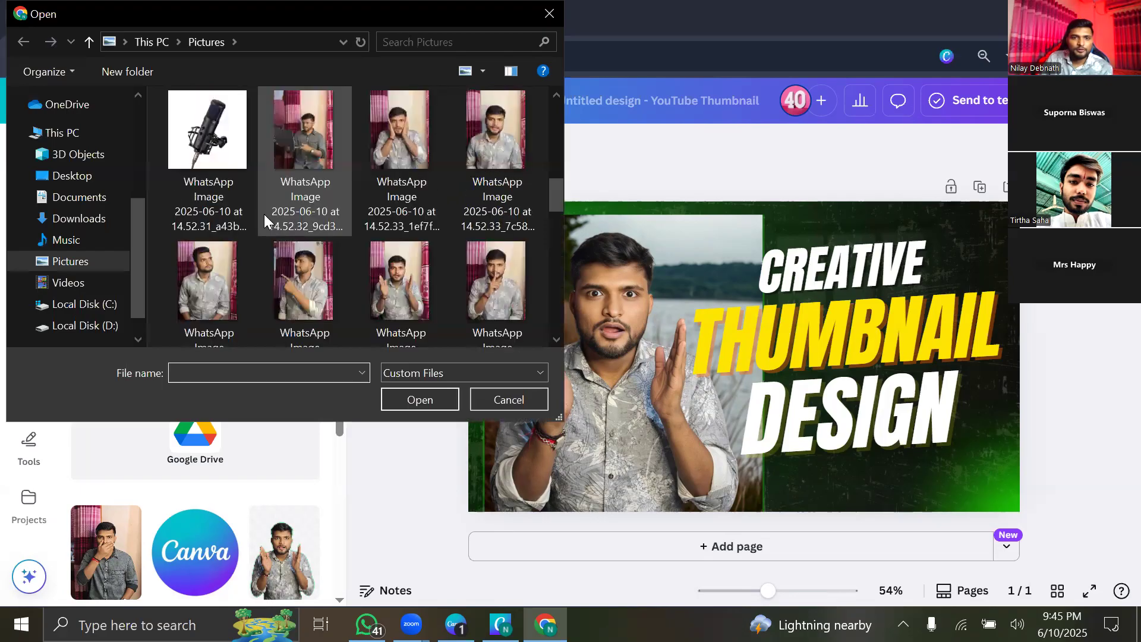
{"action": "scroll", "coordinate": [378, 144], "scroll_direction": "up", "scroll_amount": 5}
{"action": "left_click", "coordinate": [368, 125]}
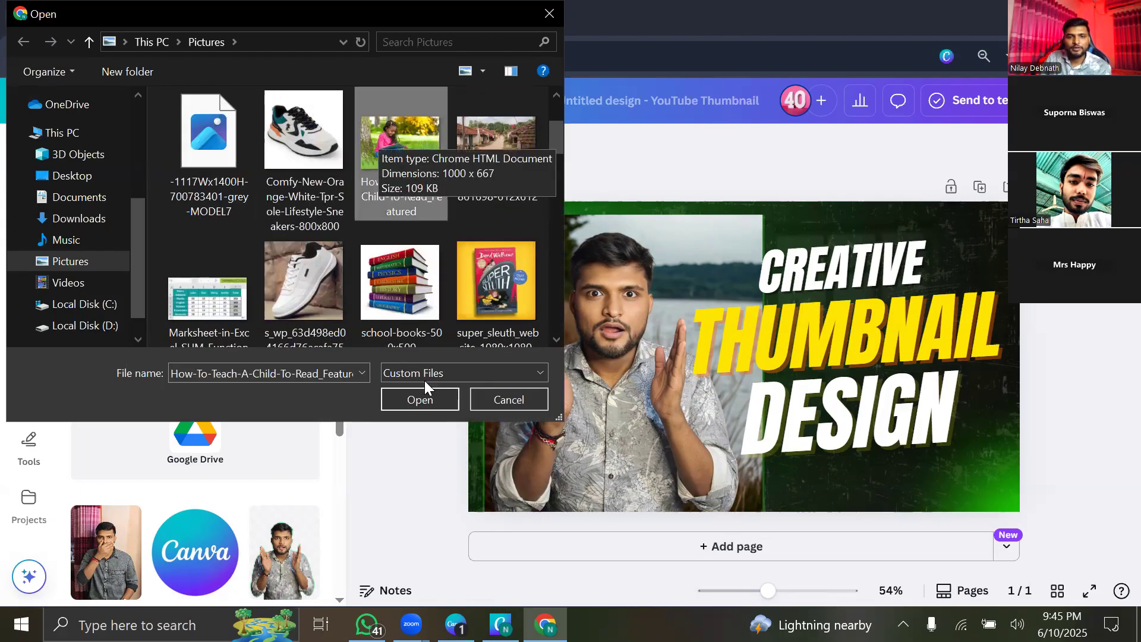
{"action": "left_click", "coordinate": [421, 402]}
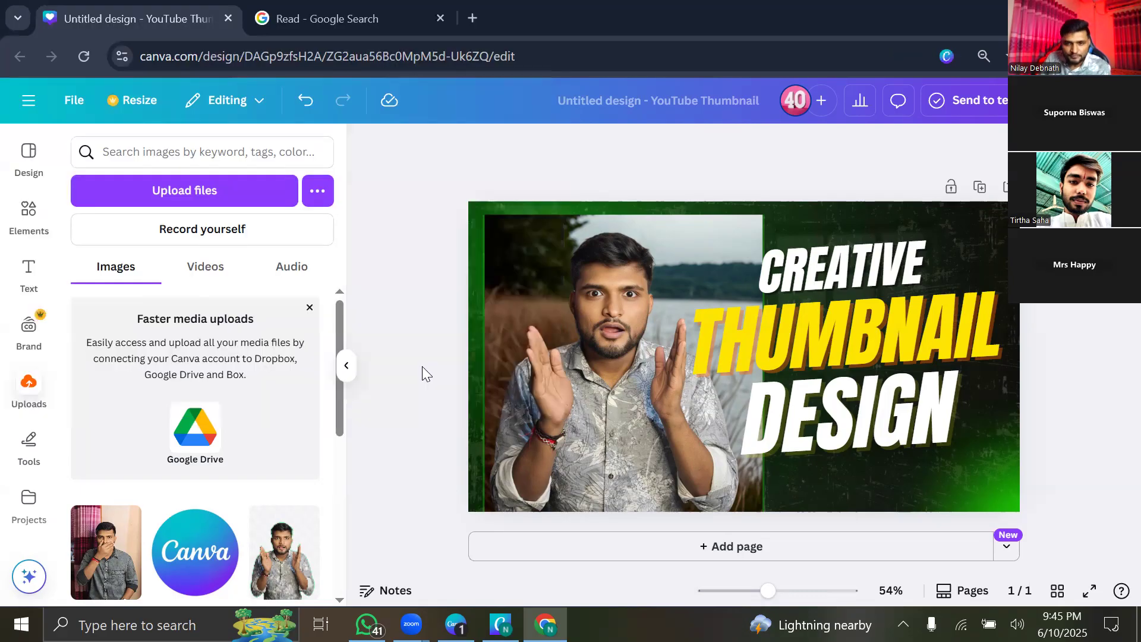
Add the girl-reading photo to the design and drag it over the thumbnail's left side.
{"action": "scroll", "coordinate": [297, 423], "scroll_direction": "down", "scroll_amount": 1}
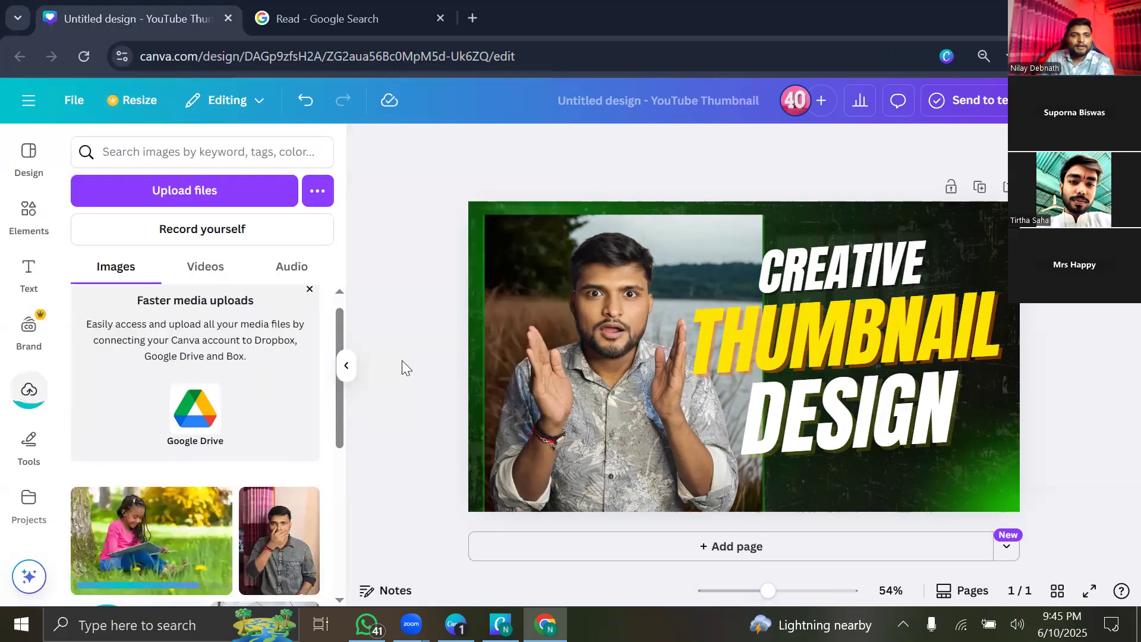
{"action": "scroll", "coordinate": [285, 307], "scroll_direction": "down", "scroll_amount": 3}
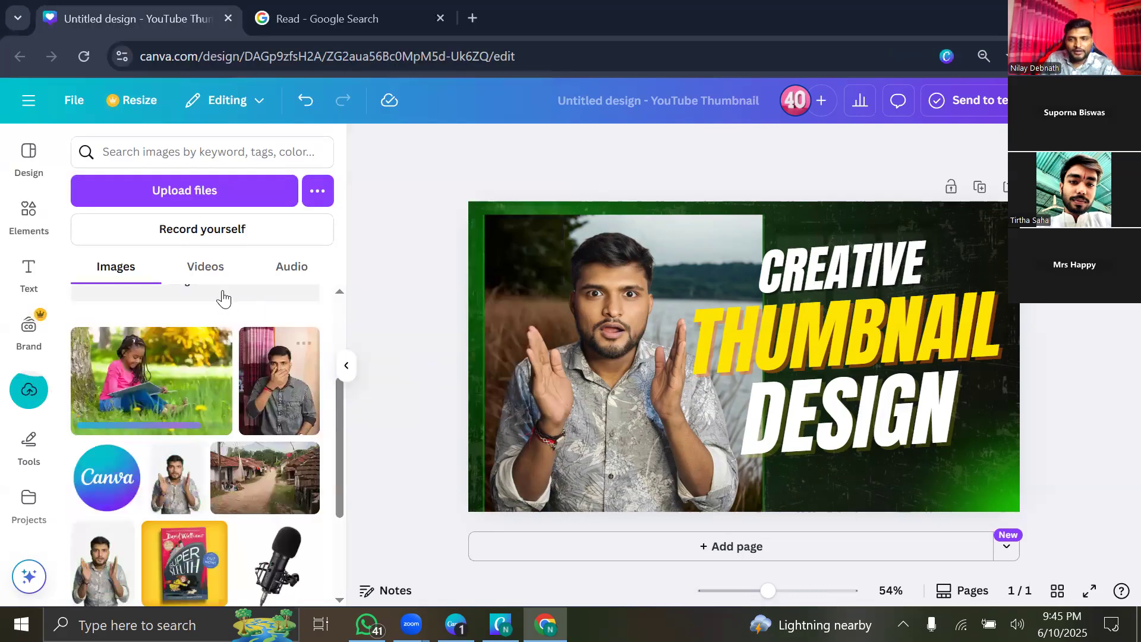
{"action": "left_click", "coordinate": [127, 396]}
{"action": "left_click", "coordinate": [341, 366]}
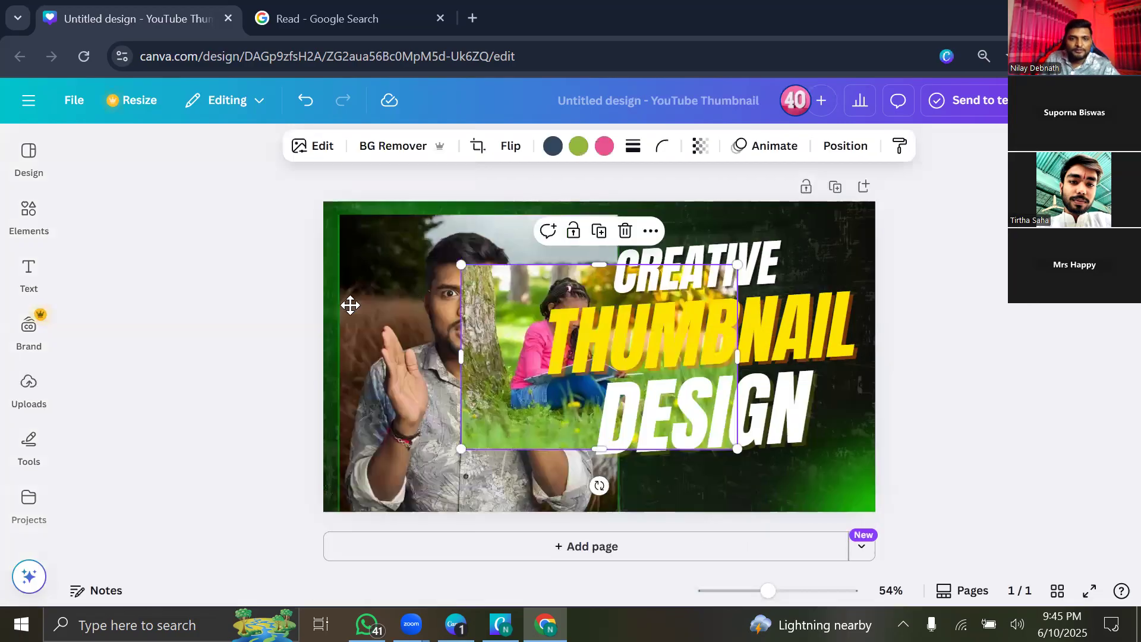
{"action": "mouse_move", "coordinate": [350, 305]}
{"action": "left_mouse_down"}
{"action": "mouse_move", "coordinate": [355, 378]}
{"action": "mouse_move", "coordinate": [349, 302]}
{"action": "mouse_move", "coordinate": [359, 289]}
{"action": "left_mouse_up"}
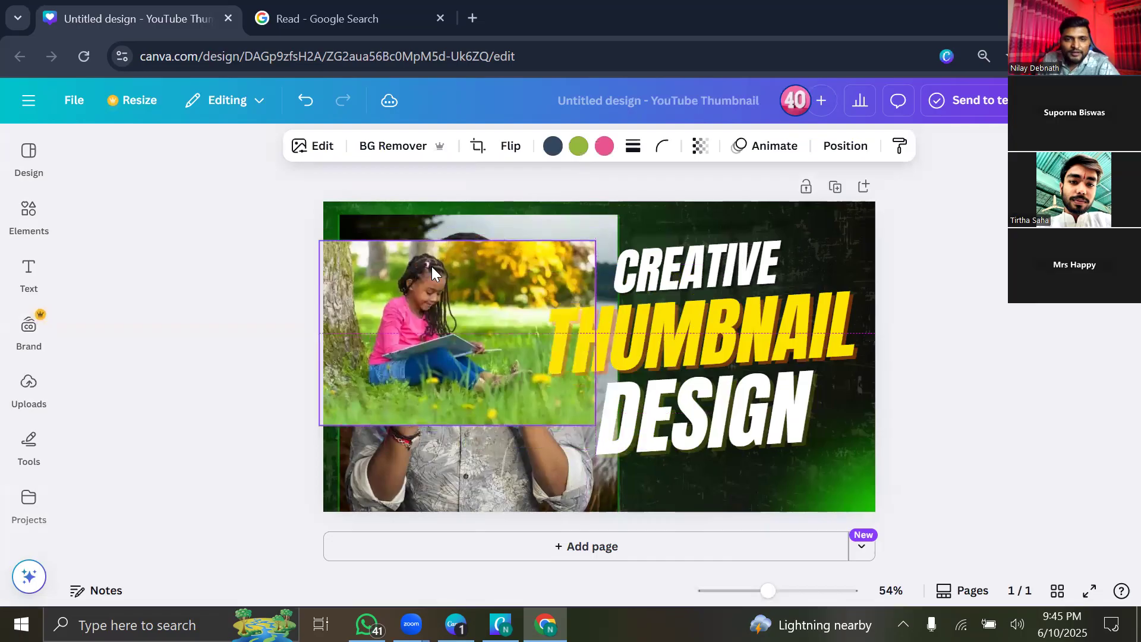
{"action": "key", "text": "Escape"}
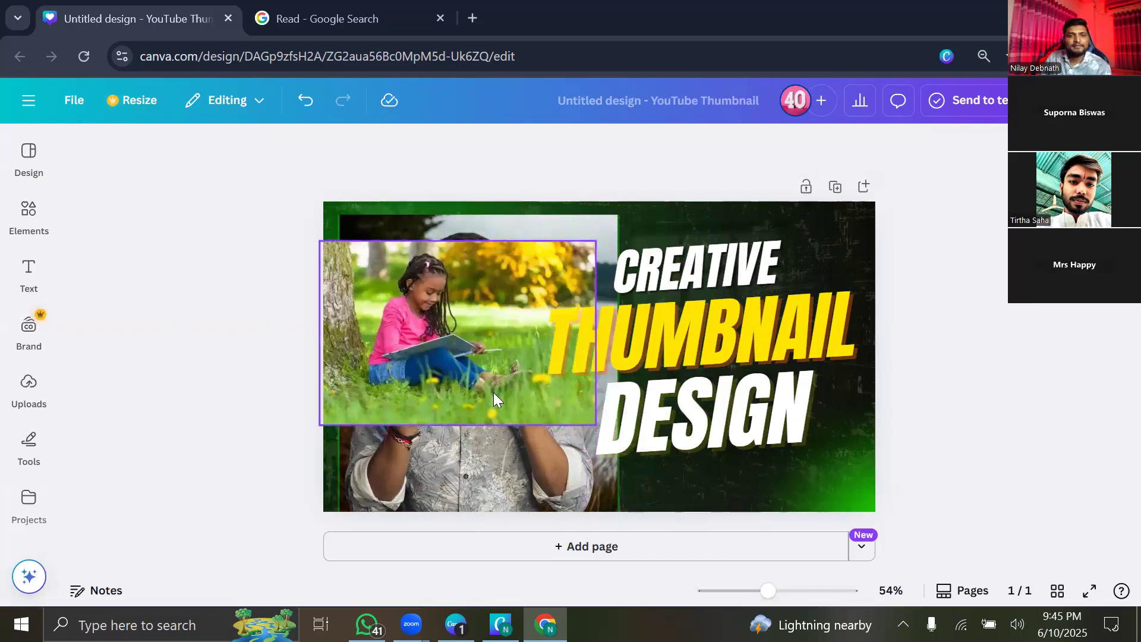
{"action": "left_click", "coordinate": [347, 259]}
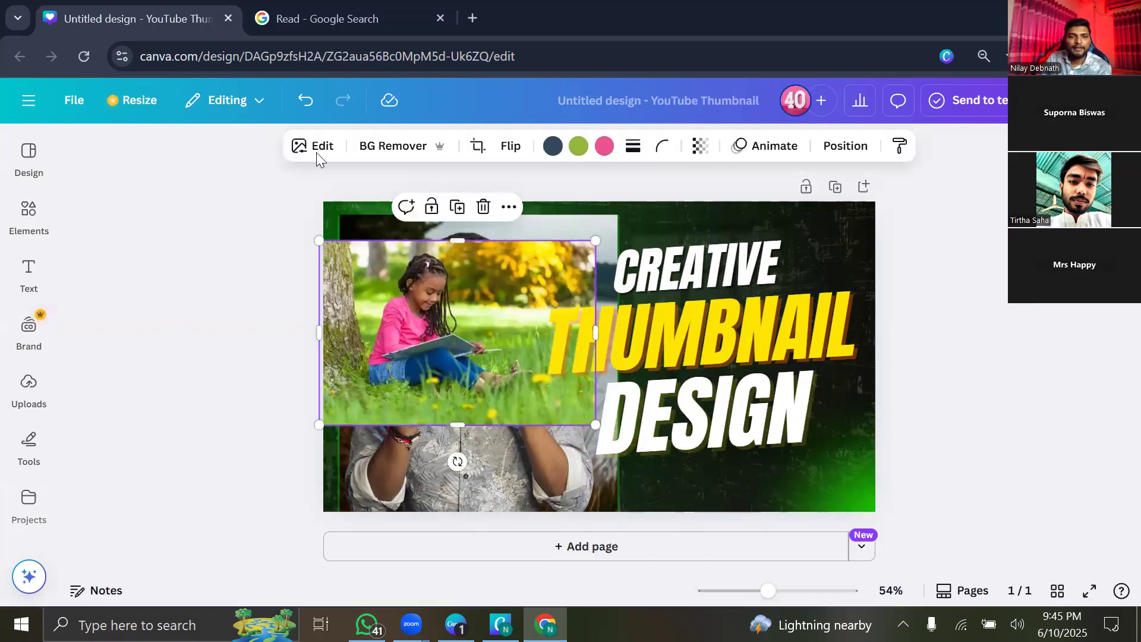
From the girl photo's Edit panel, scroll the Magic Studio effects and start Magic Grab.
{"action": "left_click", "coordinate": [316, 159]}
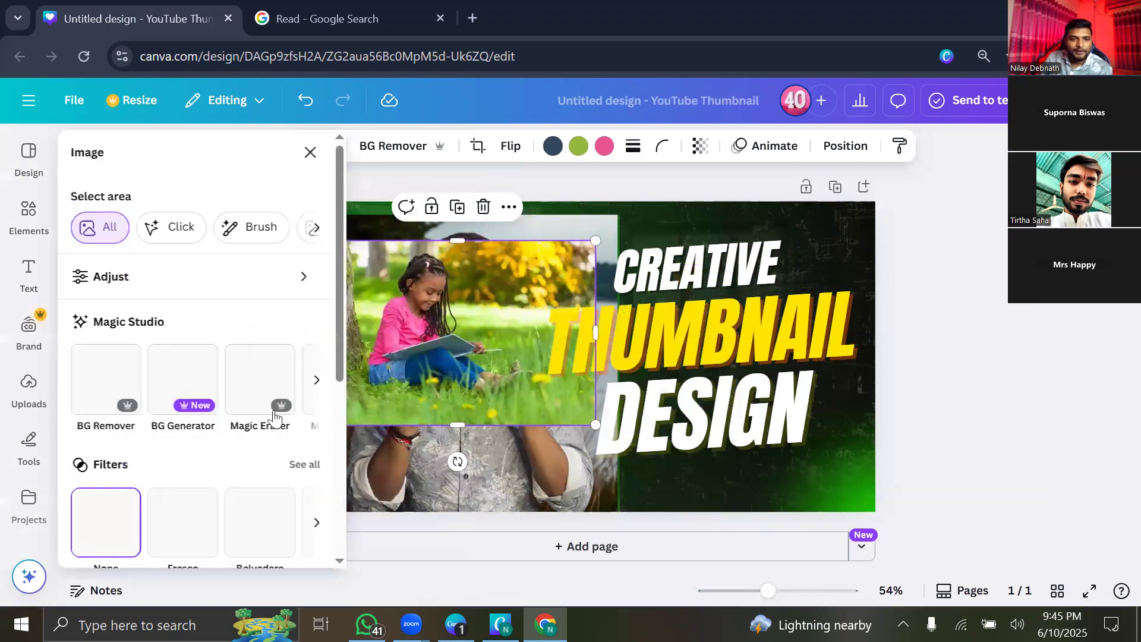
{"action": "scroll", "coordinate": [246, 425], "scroll_direction": "right", "scroll_amount": 3}
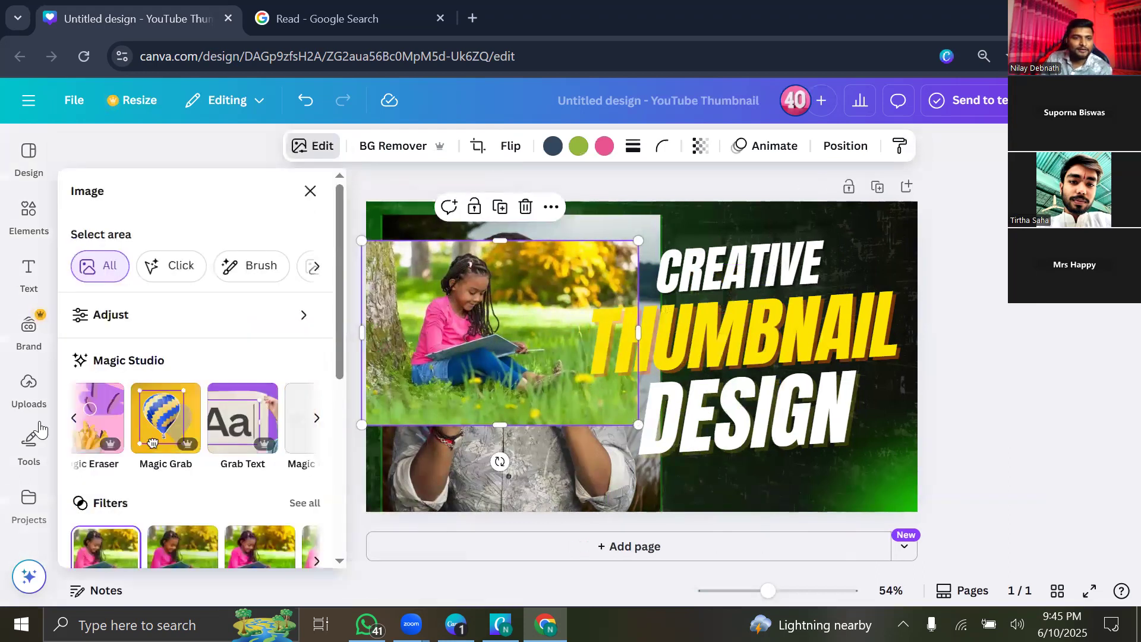
{"action": "scroll", "coordinate": [145, 424], "scroll_direction": "right", "scroll_amount": 1}
{"action": "scroll", "coordinate": [106, 425], "scroll_direction": "left", "scroll_amount": 3}
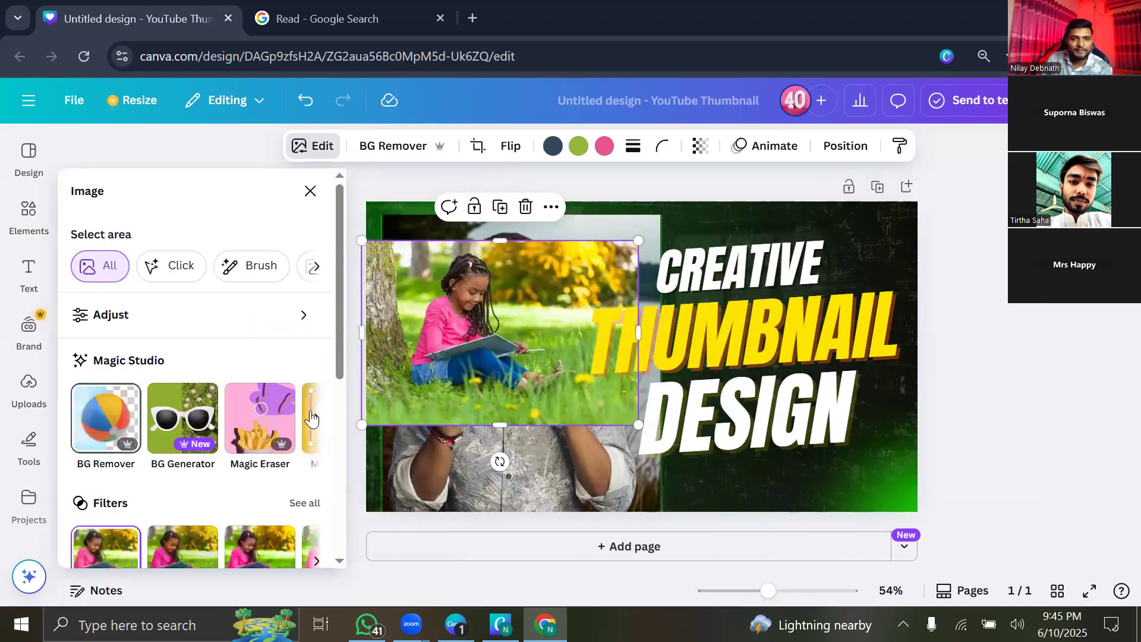
{"action": "scroll", "coordinate": [108, 428], "scroll_direction": "right", "scroll_amount": 1}
{"action": "scroll", "coordinate": [109, 428], "scroll_direction": "right", "scroll_amount": 2}
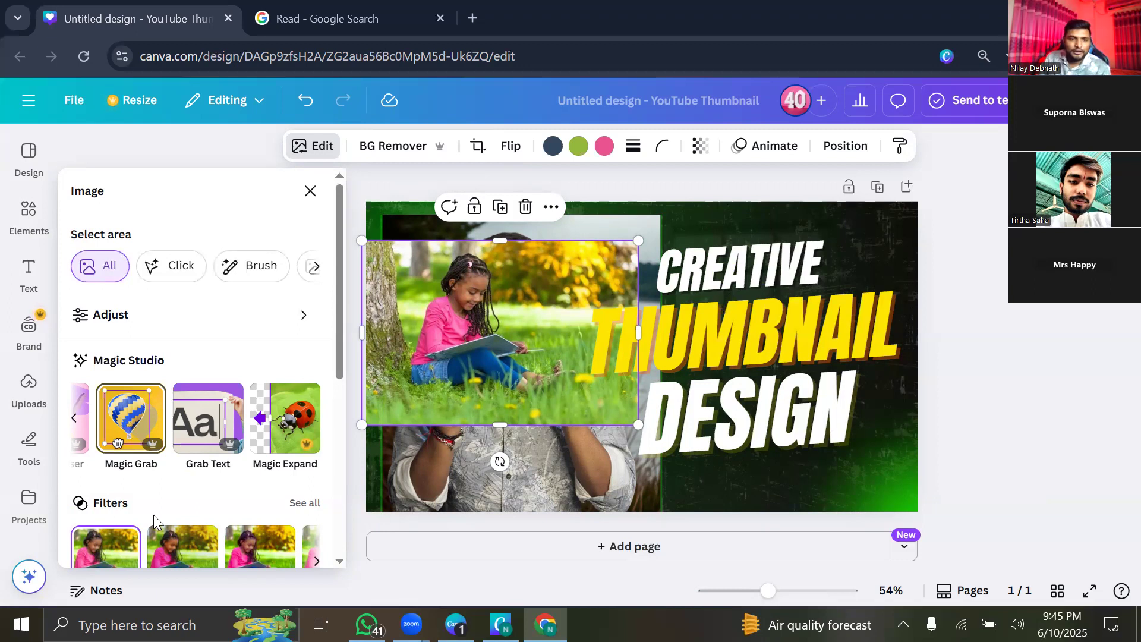
{"action": "left_click", "coordinate": [119, 423]}
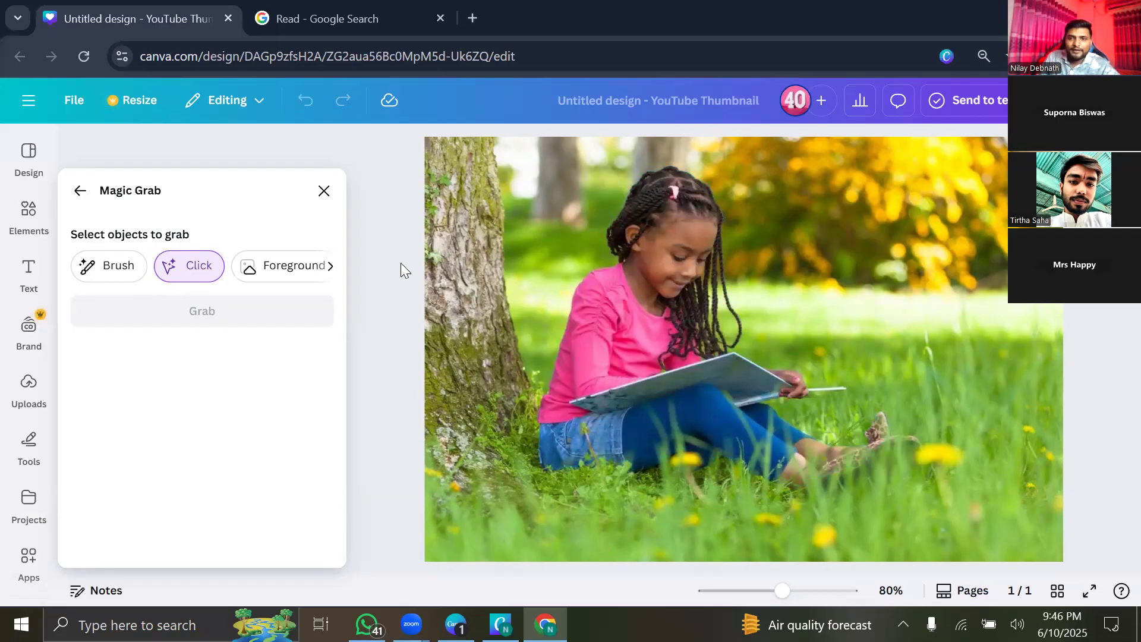
Separate the reading girl from the grass backdrop with Magic Grab and move her cutout around.
{"action": "left_click", "coordinate": [583, 359]}
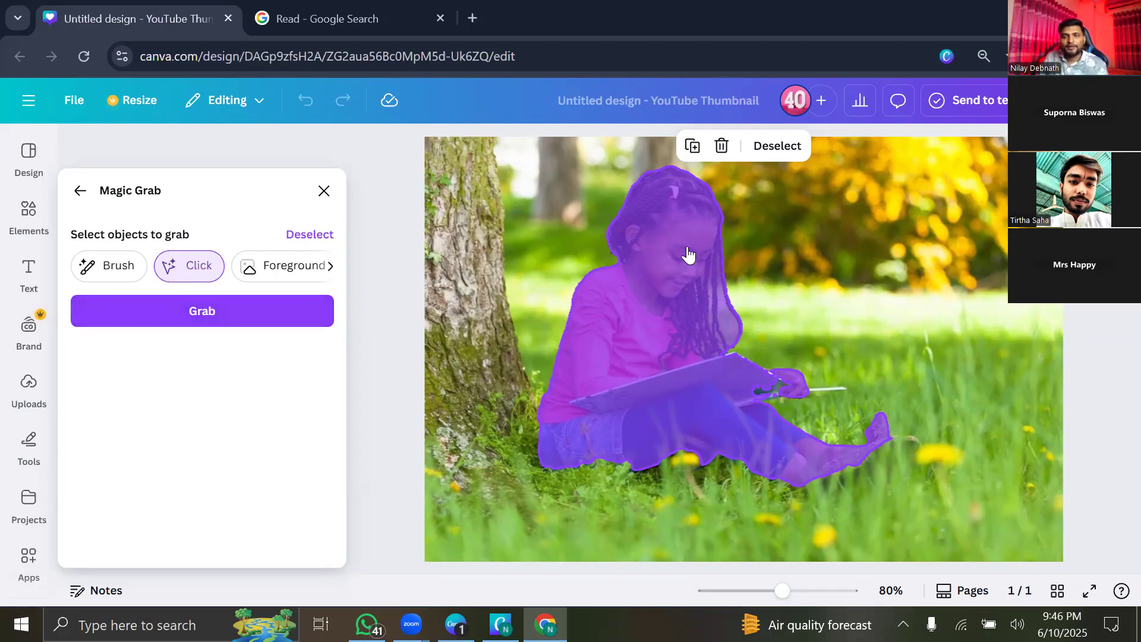
{"action": "left_click", "coordinate": [254, 312]}
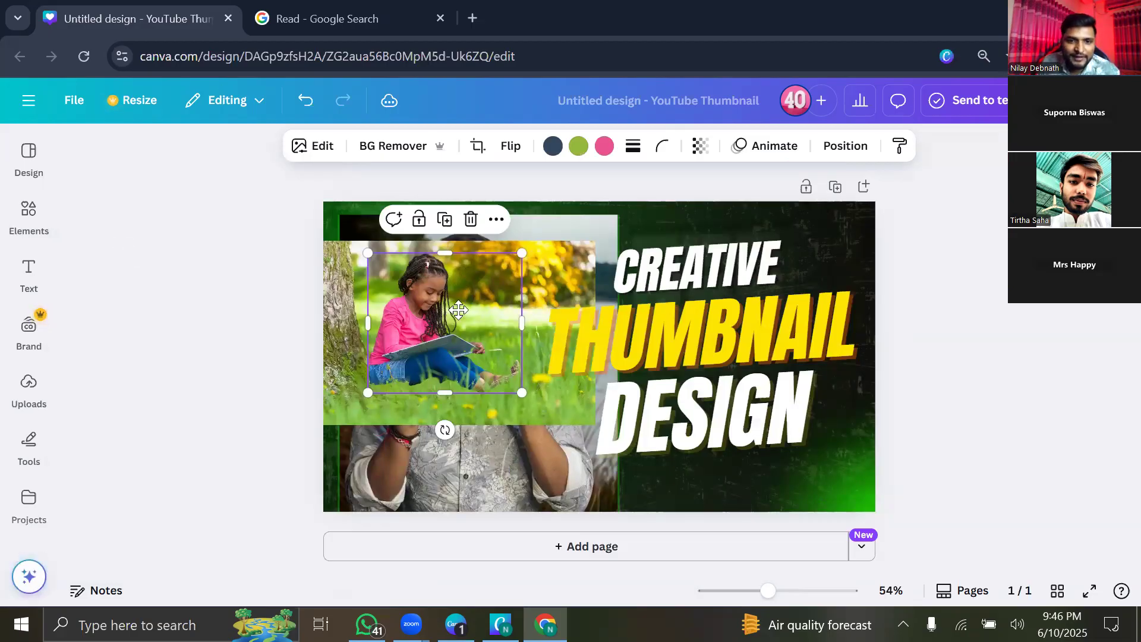
{"action": "left_click_drag", "start_coordinate": [441, 313], "coordinate": [405, 316]}
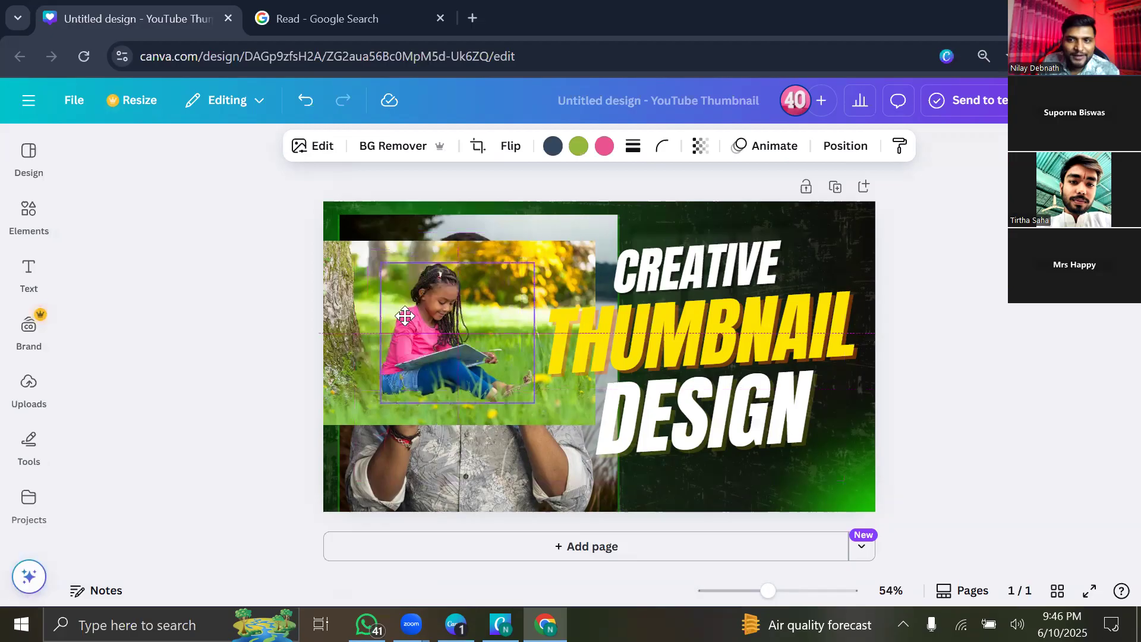
{"action": "left_click_drag", "start_coordinate": [563, 357], "coordinate": [509, 355]}
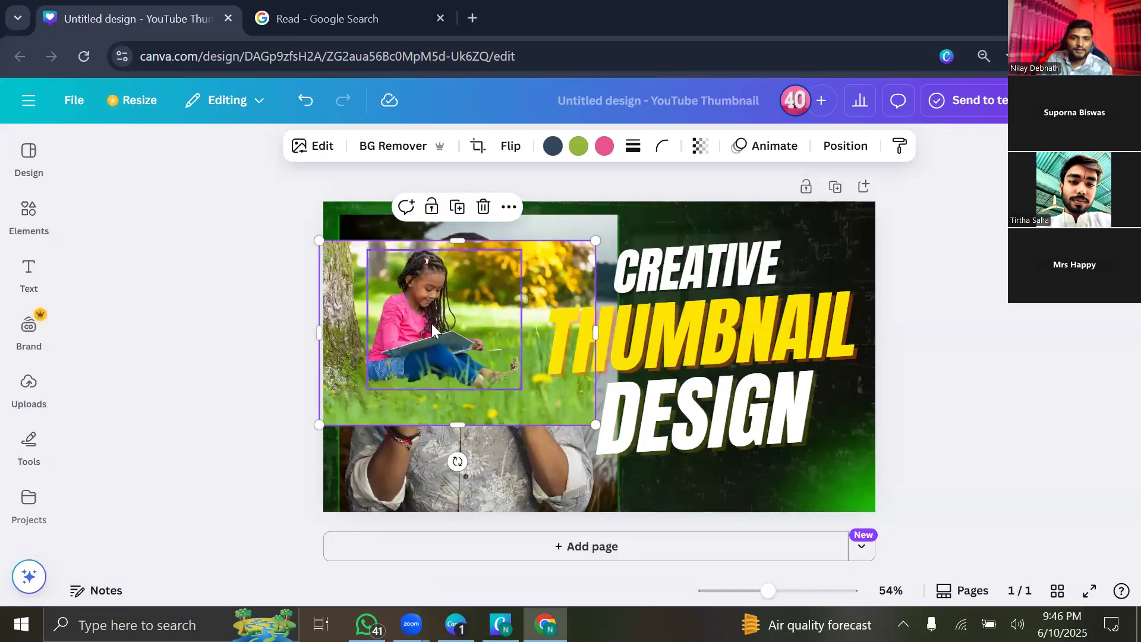
{"action": "left_click_drag", "start_coordinate": [438, 312], "coordinate": [492, 384]}
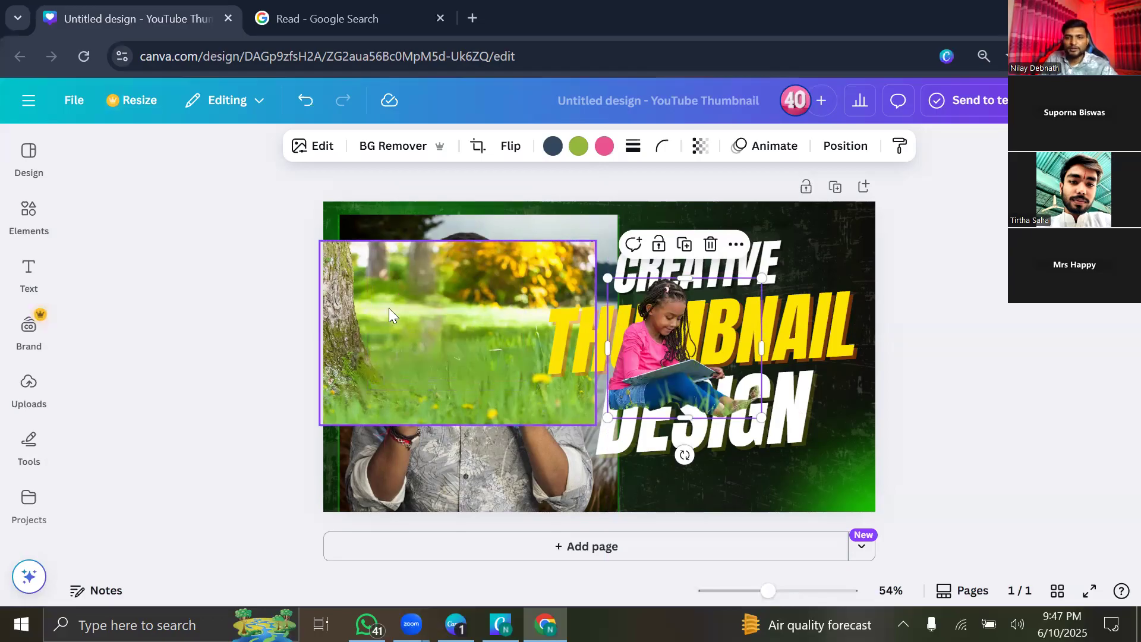
{"action": "left_click_drag", "start_coordinate": [653, 348], "coordinate": [730, 342]}
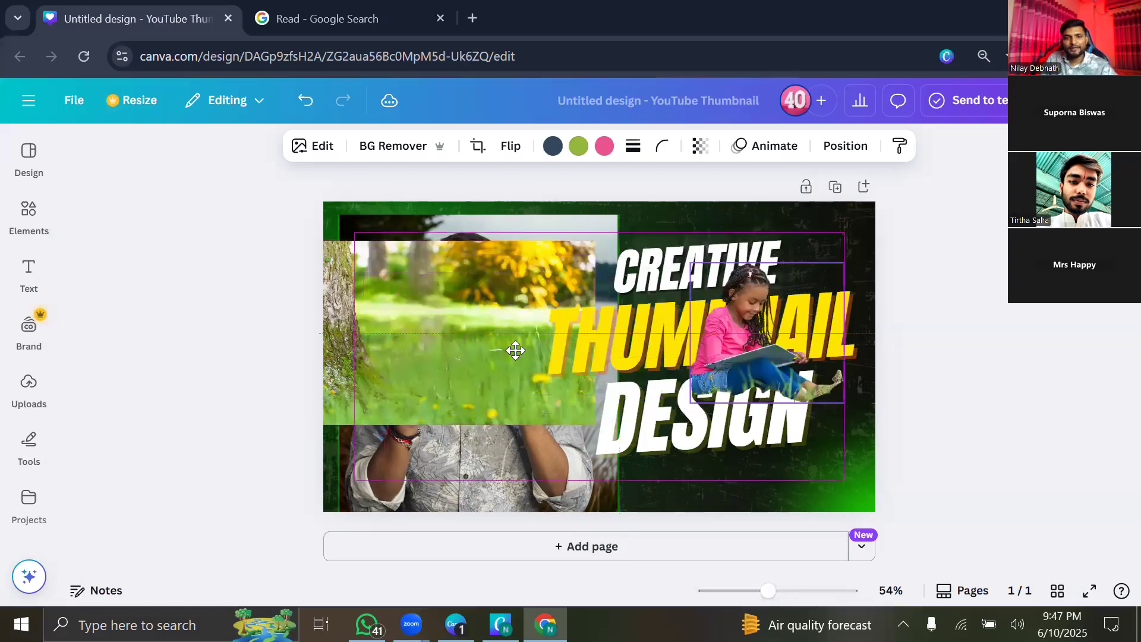
Reposition the grass photo over the presenter and delete the reading-girl cutout.
{"action": "left_click_drag", "start_coordinate": [492, 332], "coordinate": [702, 327]}
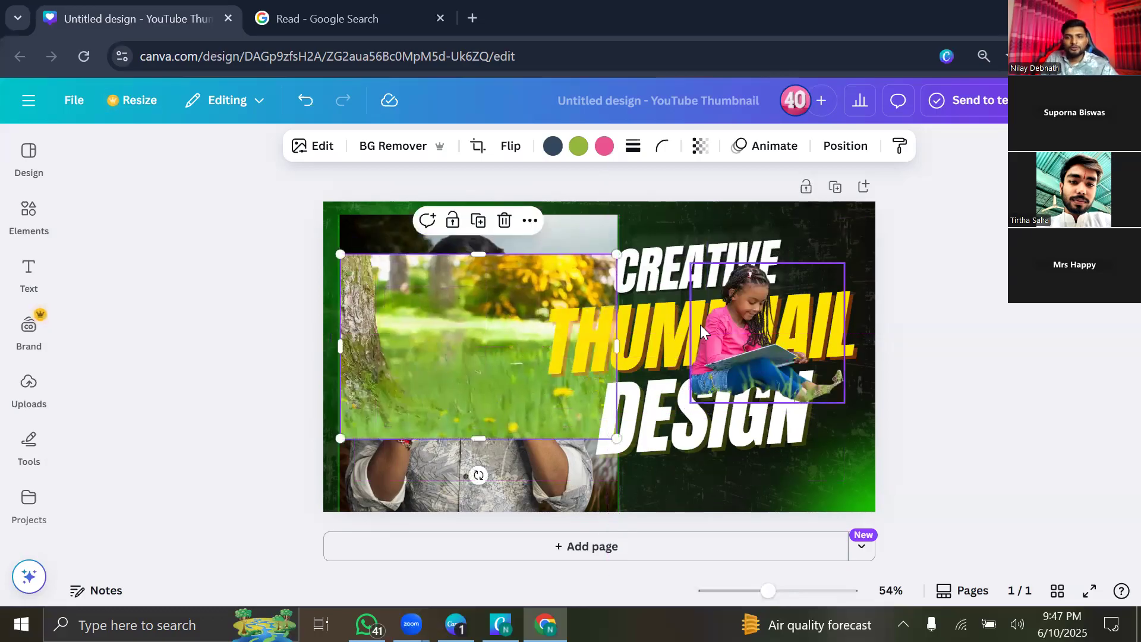
{"action": "left_click", "coordinate": [735, 251]}
{"action": "key", "text": "Delete"}
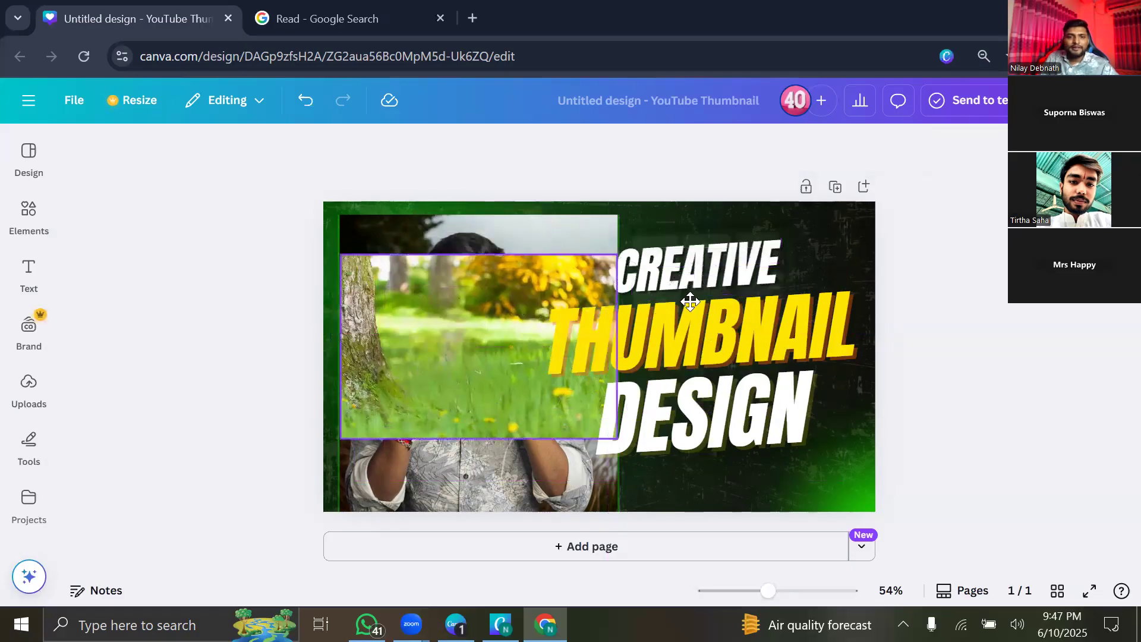
{"action": "key", "text": "ctrl+z"}
{"action": "left_click", "coordinate": [308, 148]}
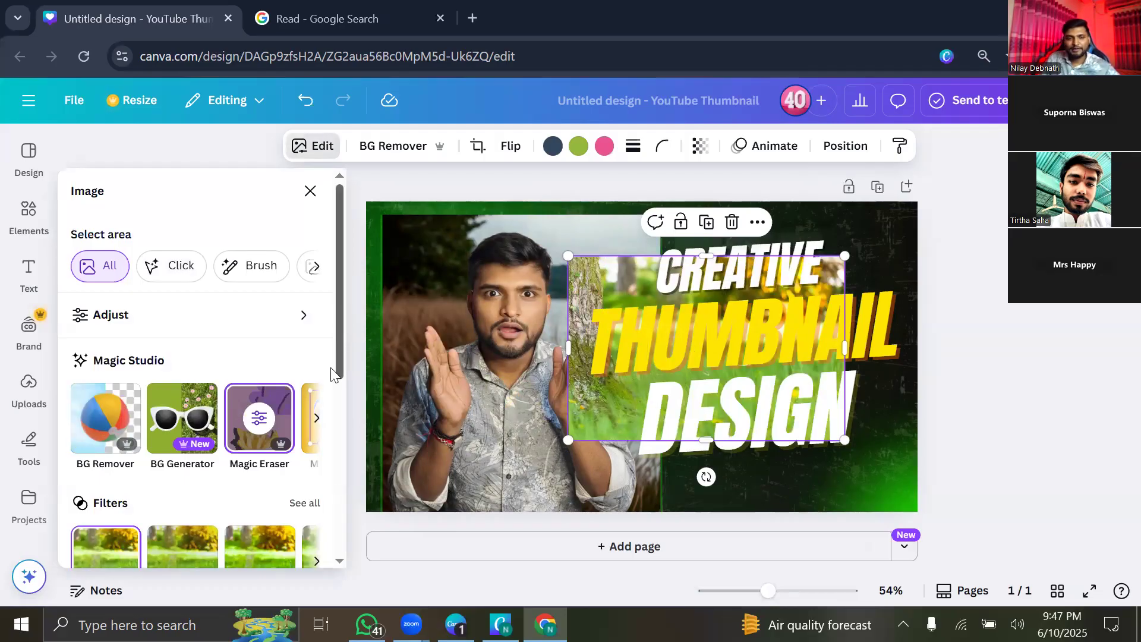
Move the grass-and-tree photo over the presenter, then delete it.
{"action": "left_click", "coordinate": [316, 418]}
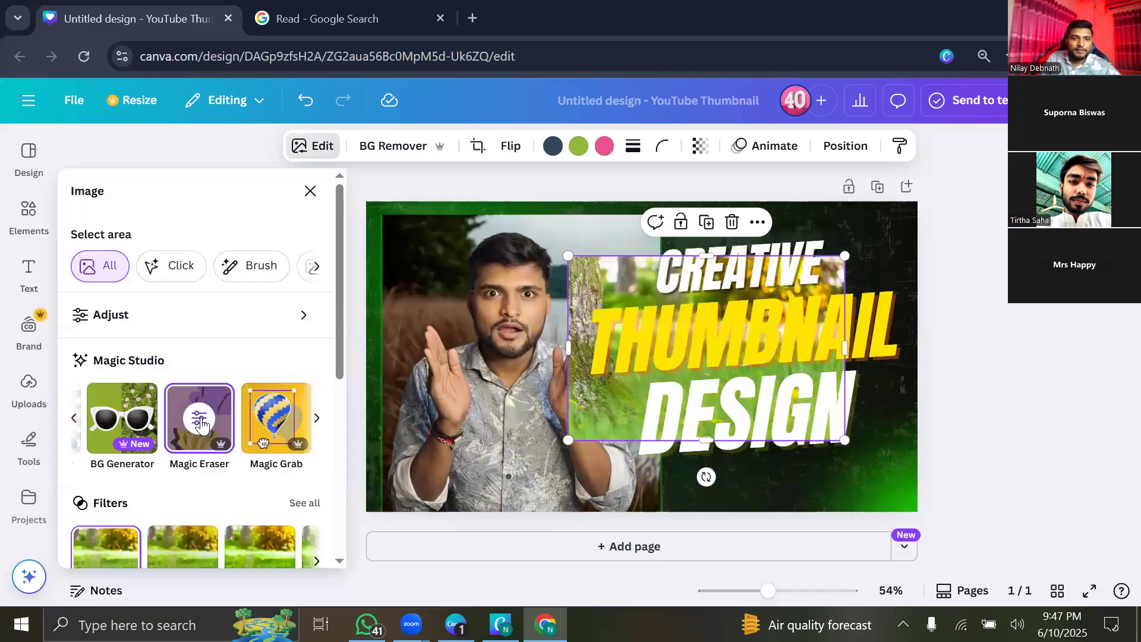
{"action": "left_click", "coordinate": [316, 418]}
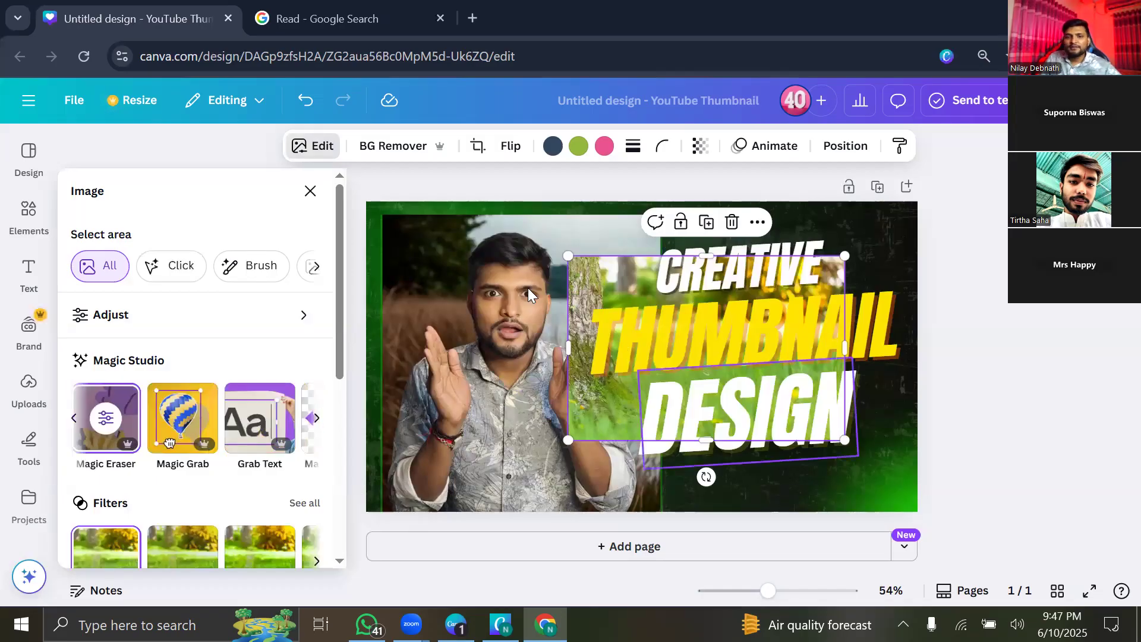
{"action": "left_click_drag", "start_coordinate": [471, 264], "coordinate": [415, 306]}
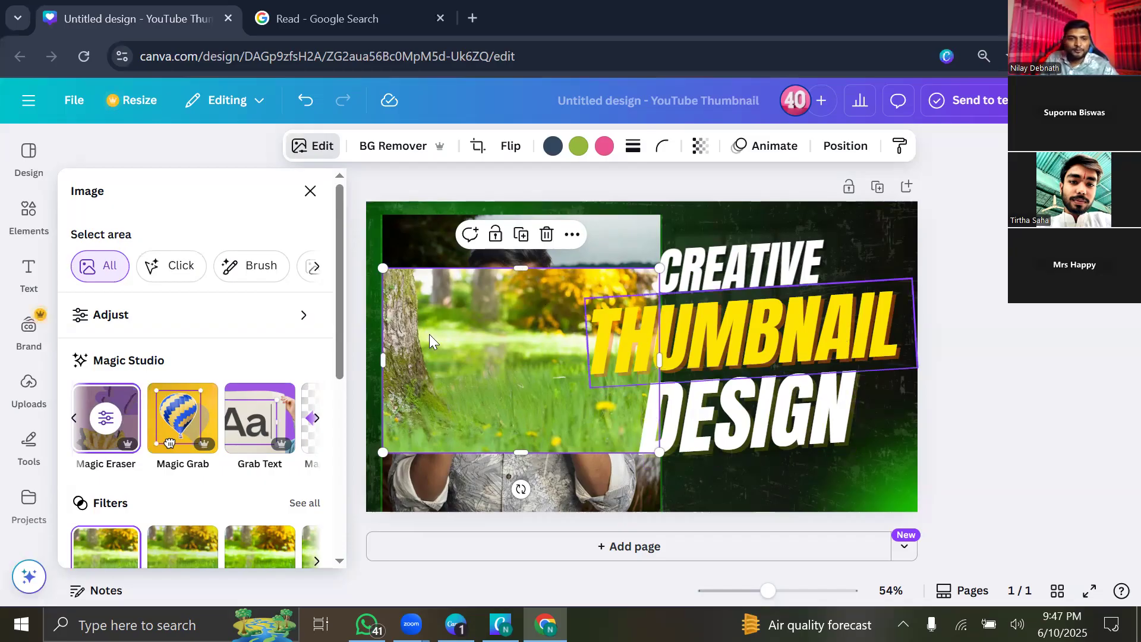
{"action": "left_click", "coordinate": [547, 236]}
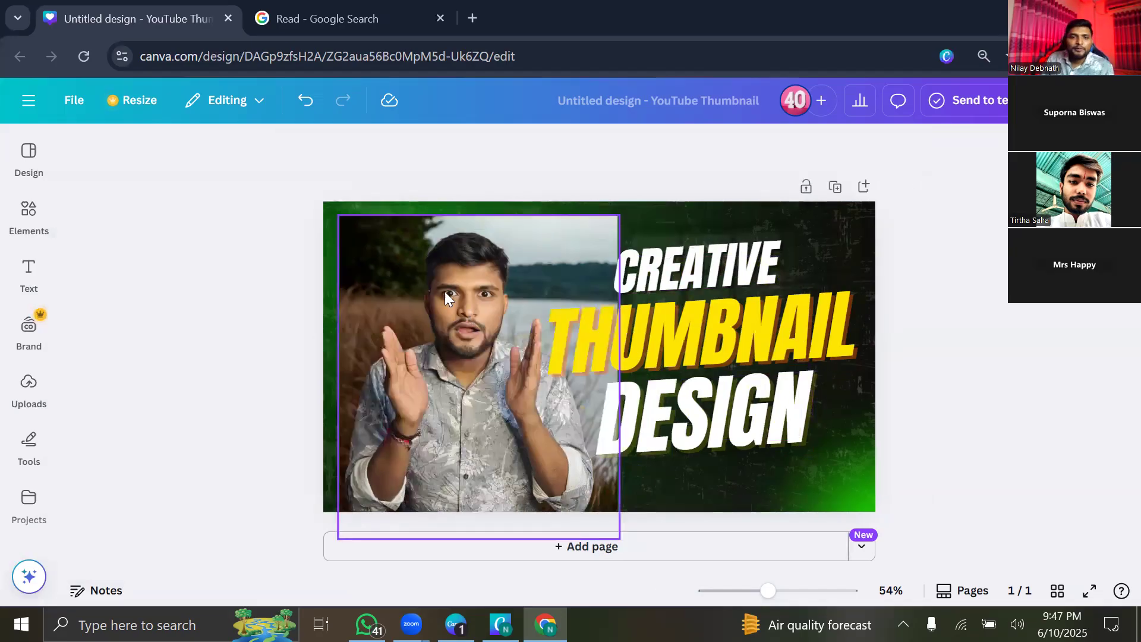
Browse Magic Studio effects for the presenter photo, then close the image editing panel.
{"action": "left_click", "coordinate": [413, 291]}
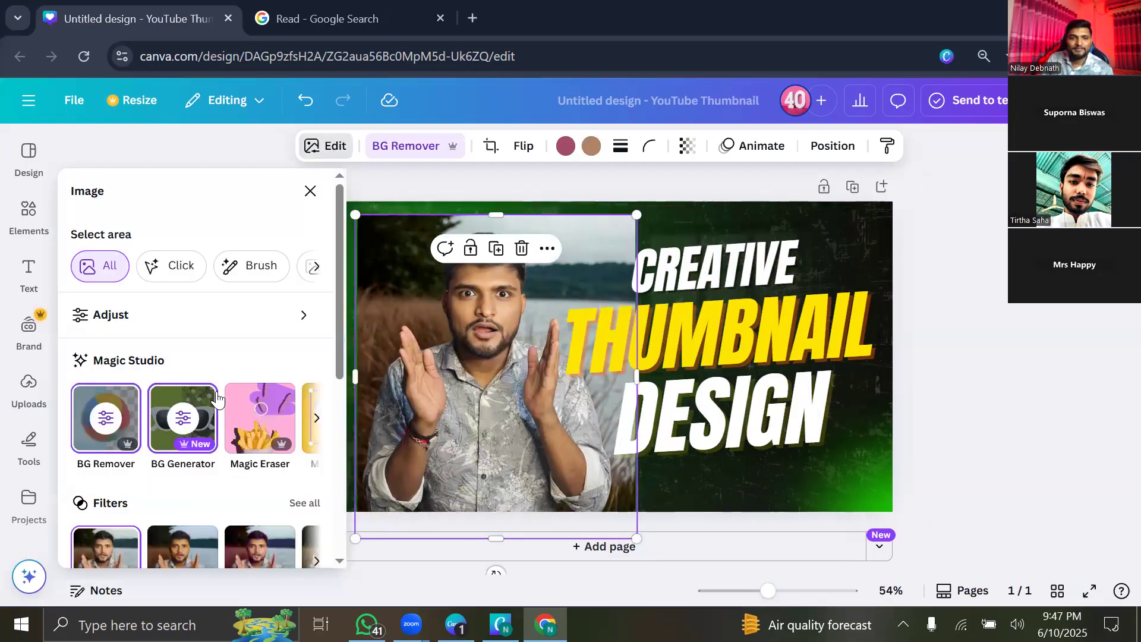
{"action": "left_click", "coordinate": [317, 426]}
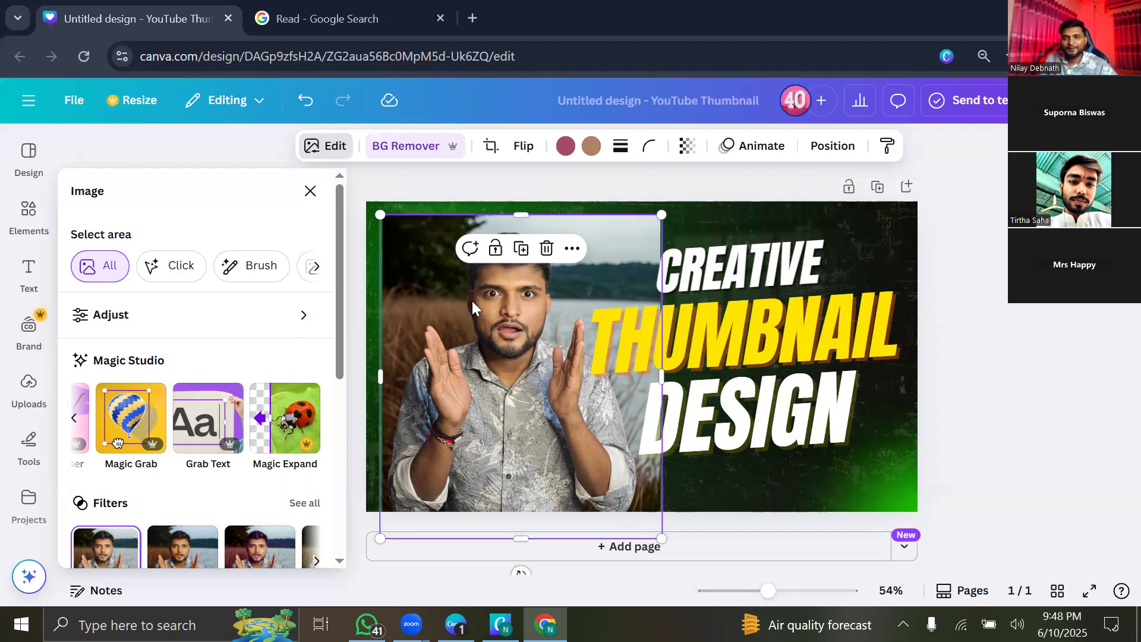
{"action": "left_click", "coordinate": [310, 191]}
{"action": "left_click", "coordinate": [28, 389]}
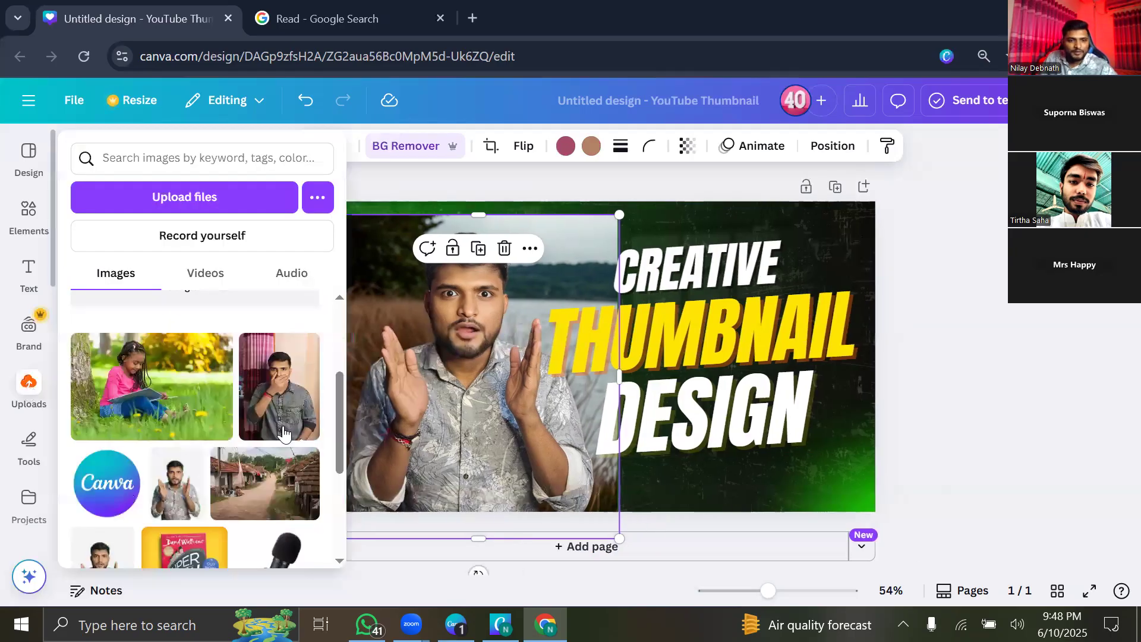
Add the Super Sleuth book cover from Uploads, enlarge it, and snap it to the top-left corner.
{"action": "scroll", "coordinate": [179, 488], "scroll_direction": "down", "scroll_amount": 3}
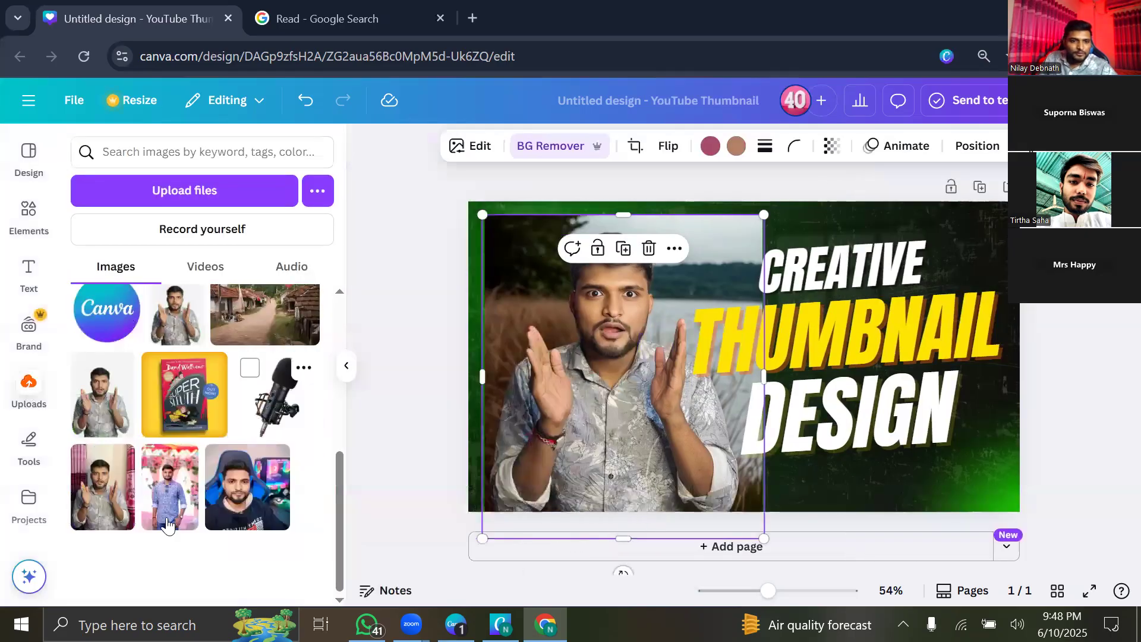
{"action": "left_click", "coordinate": [186, 411]}
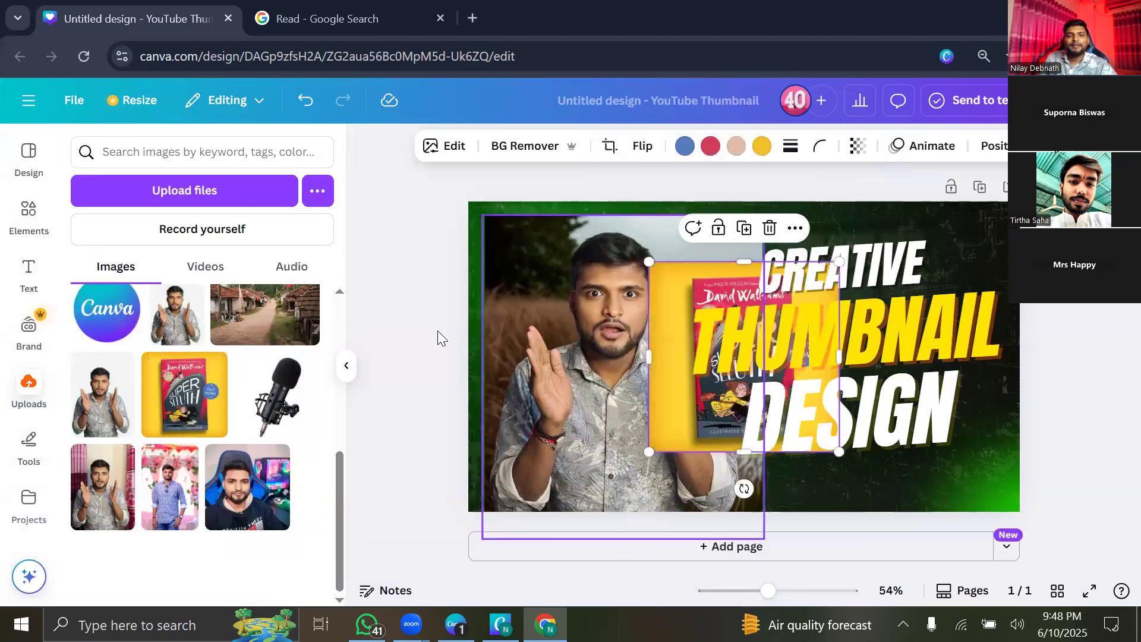
{"action": "left_click_drag", "start_coordinate": [661, 289], "coordinate": [496, 273]}
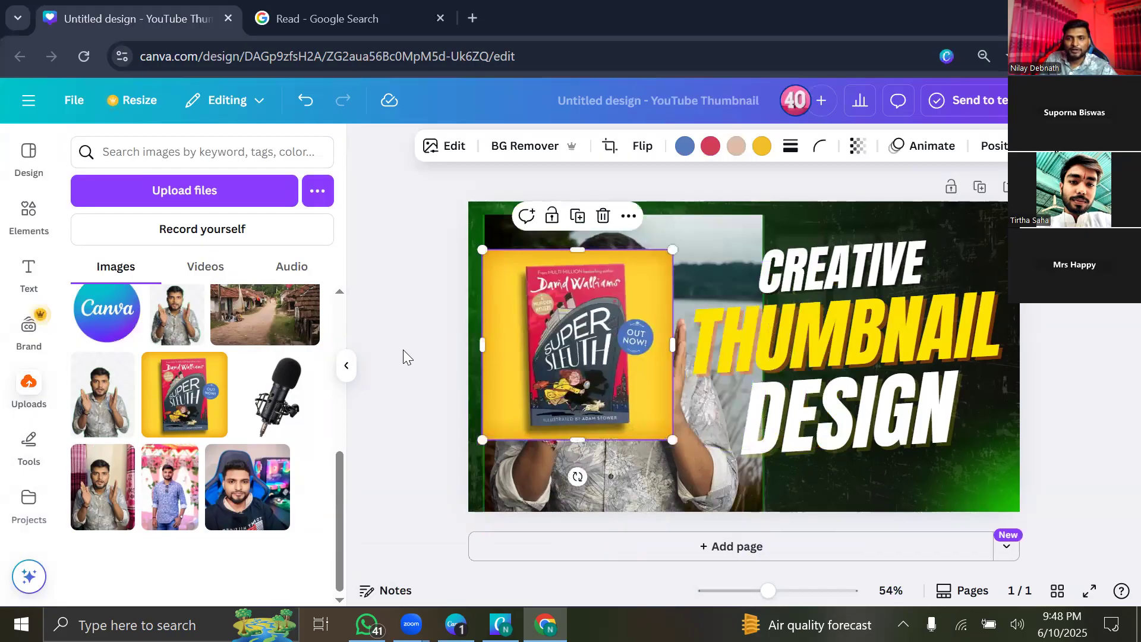
{"action": "left_click", "coordinate": [346, 365]}
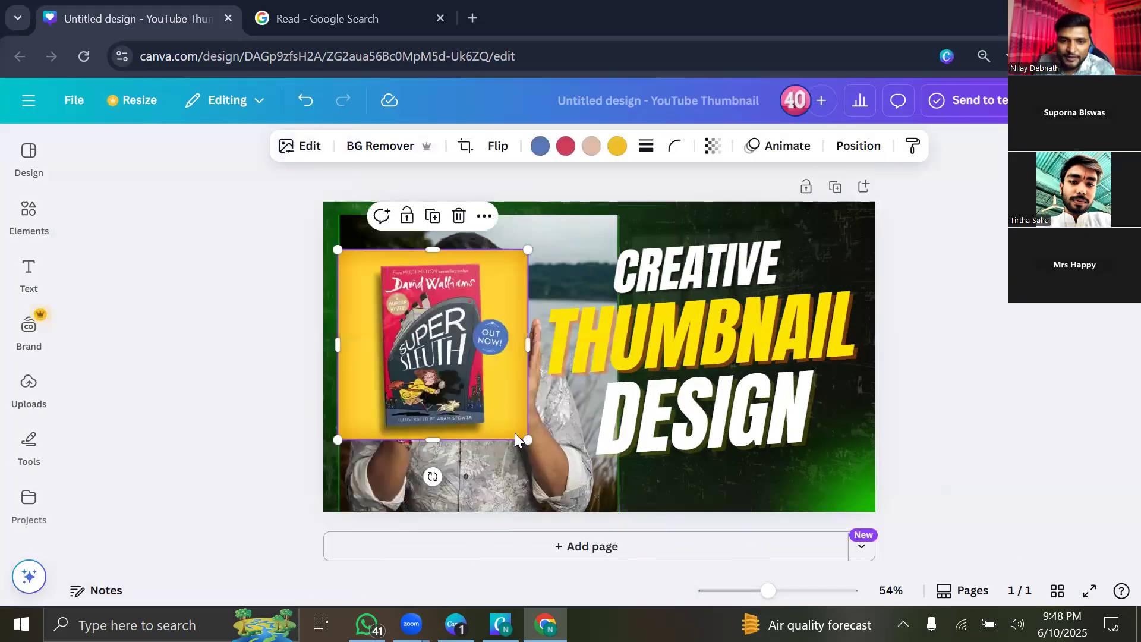
{"action": "left_click_drag", "start_coordinate": [526, 440], "coordinate": [607, 519]}
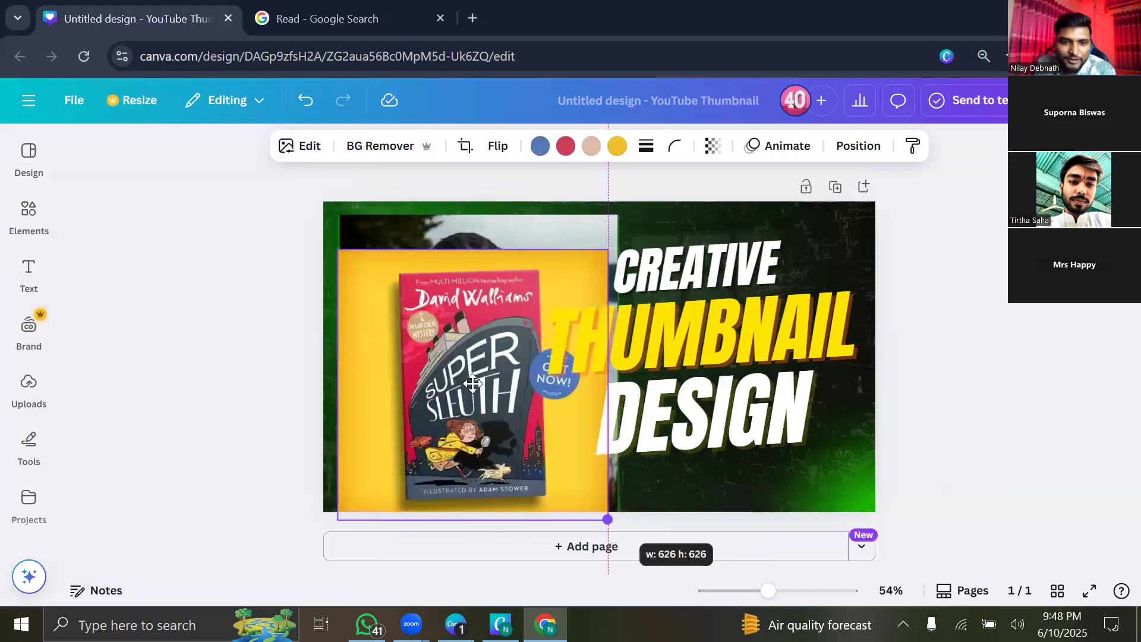
{"action": "left_click_drag", "start_coordinate": [468, 418], "coordinate": [442, 403]}
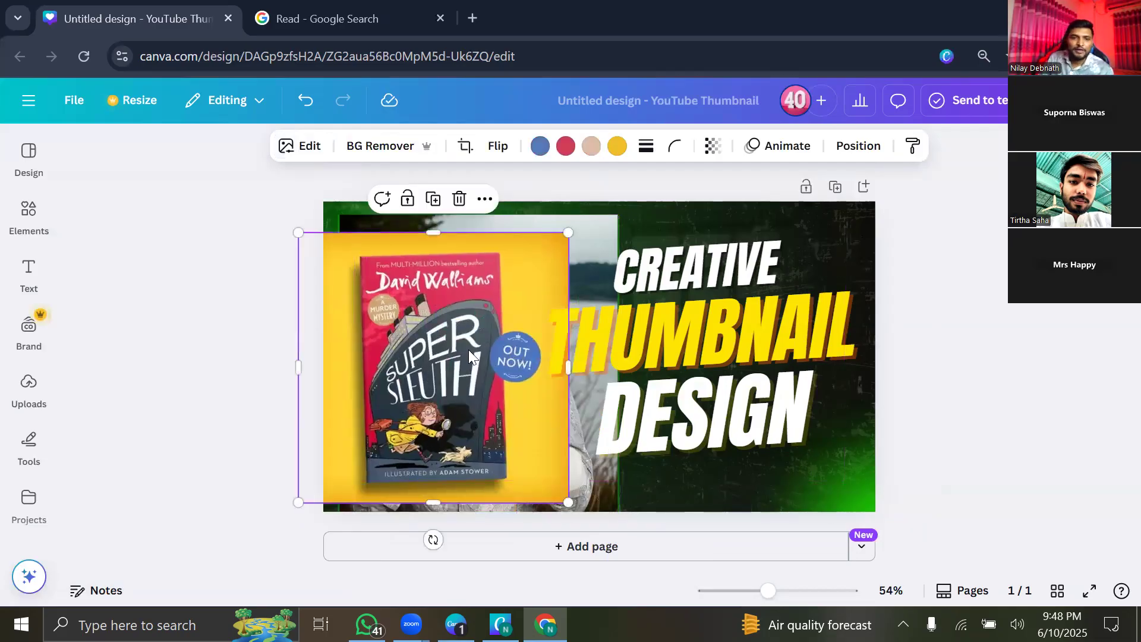
{"action": "left_click_drag", "start_coordinate": [450, 371], "coordinate": [395, 377]}
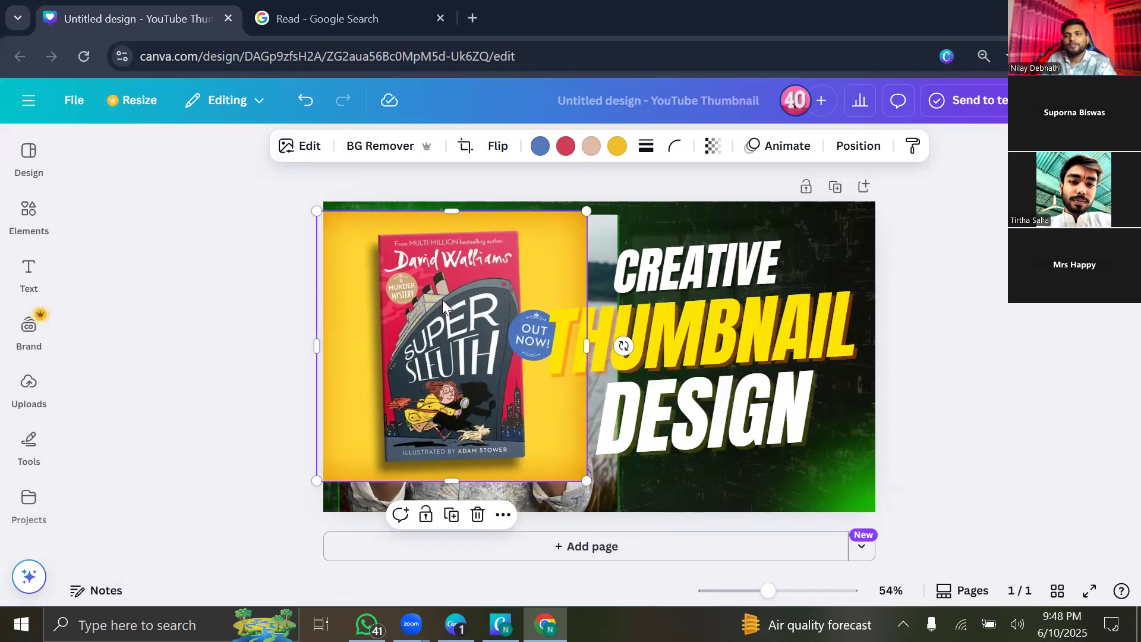
{"action": "left_click", "coordinate": [306, 150]}
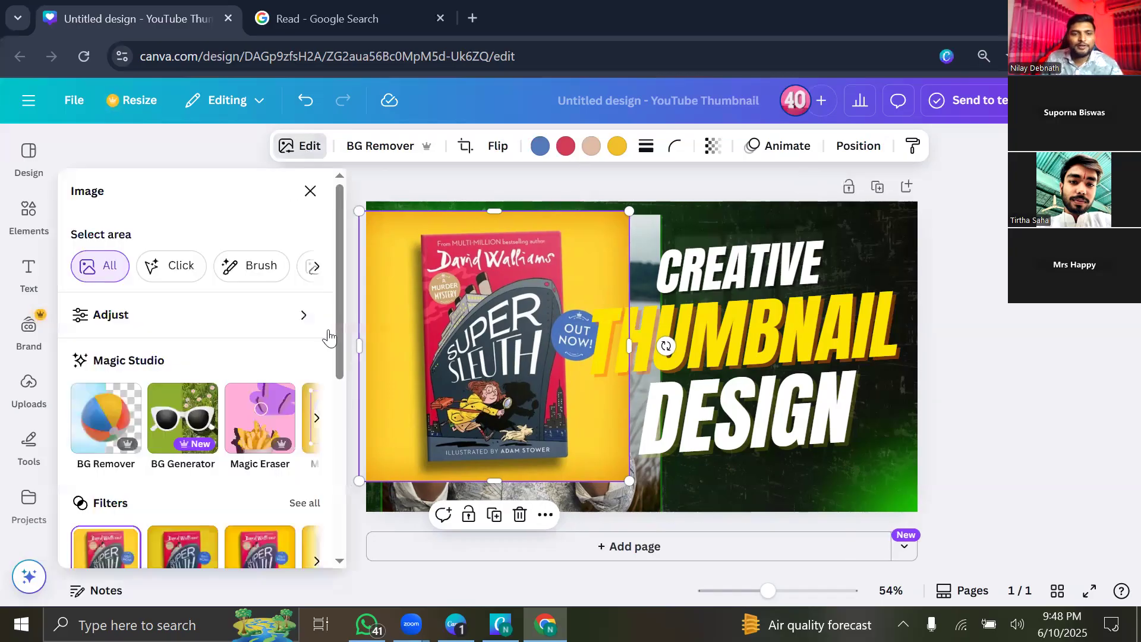
Run Grab Text on the book cover with All text selected to extract its words.
{"action": "left_click", "coordinate": [314, 419]}
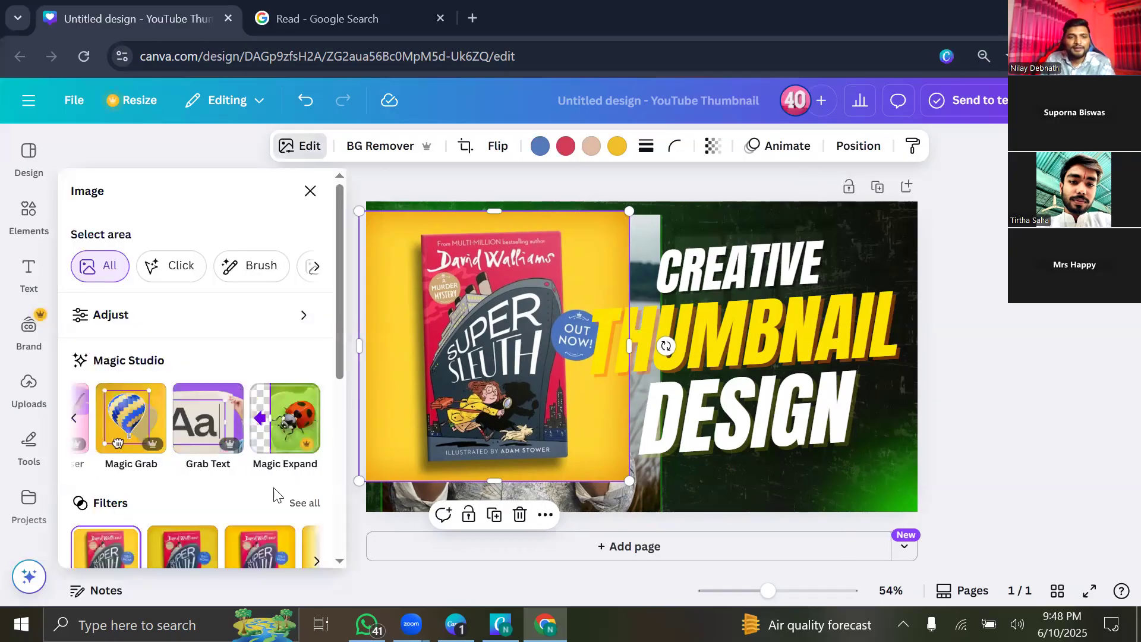
{"action": "left_click", "coordinate": [199, 428]}
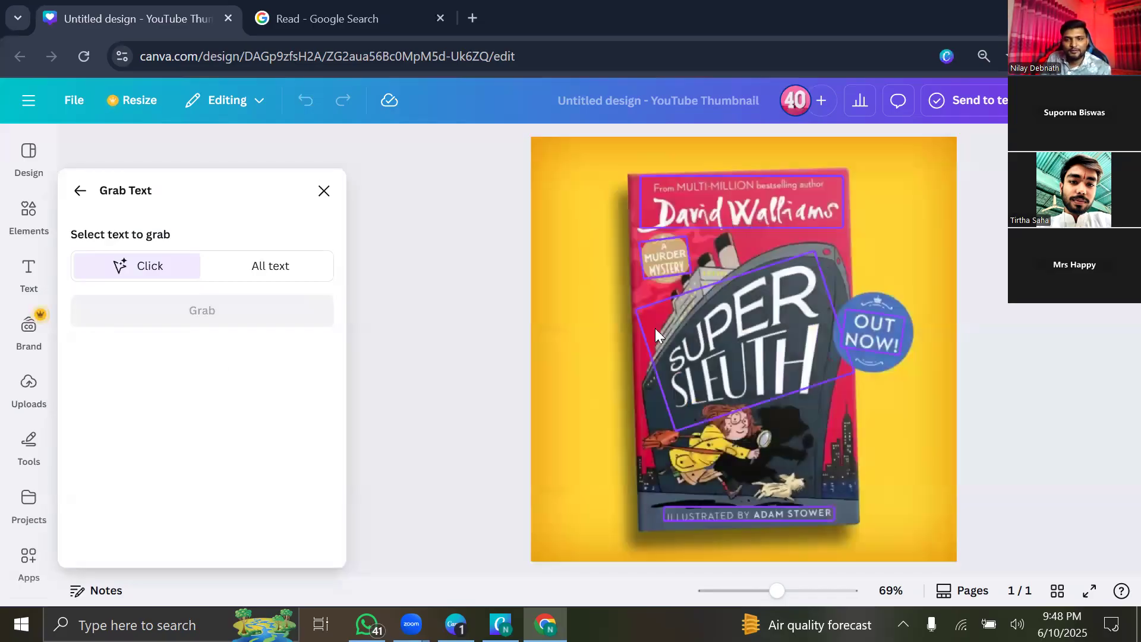
{"action": "left_click", "coordinate": [657, 337]}
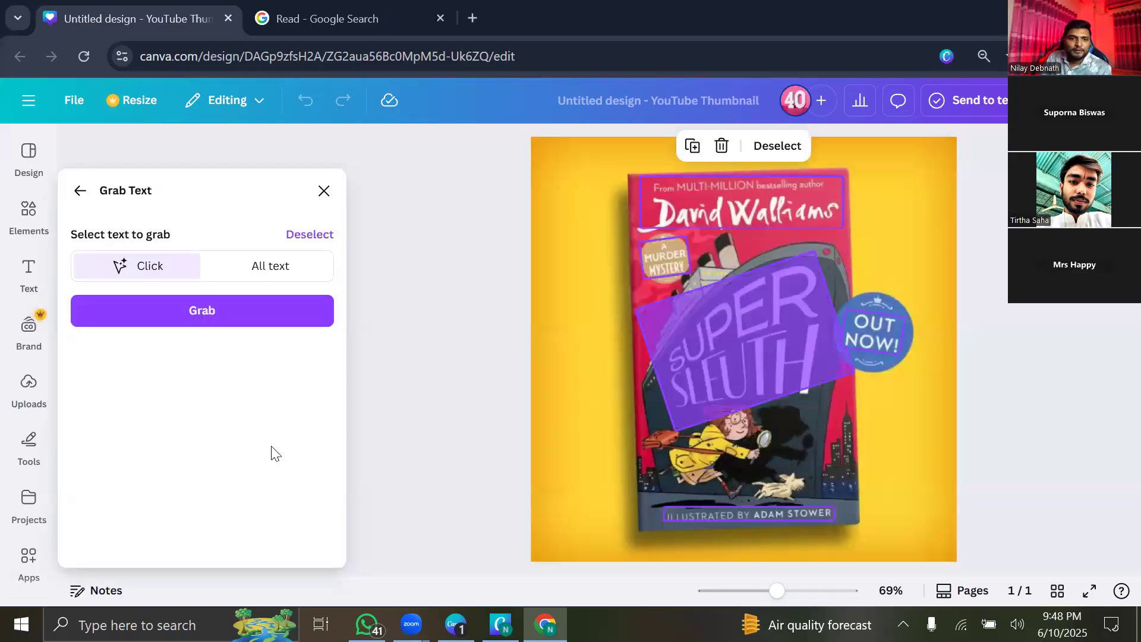
{"action": "left_click", "coordinate": [244, 271]}
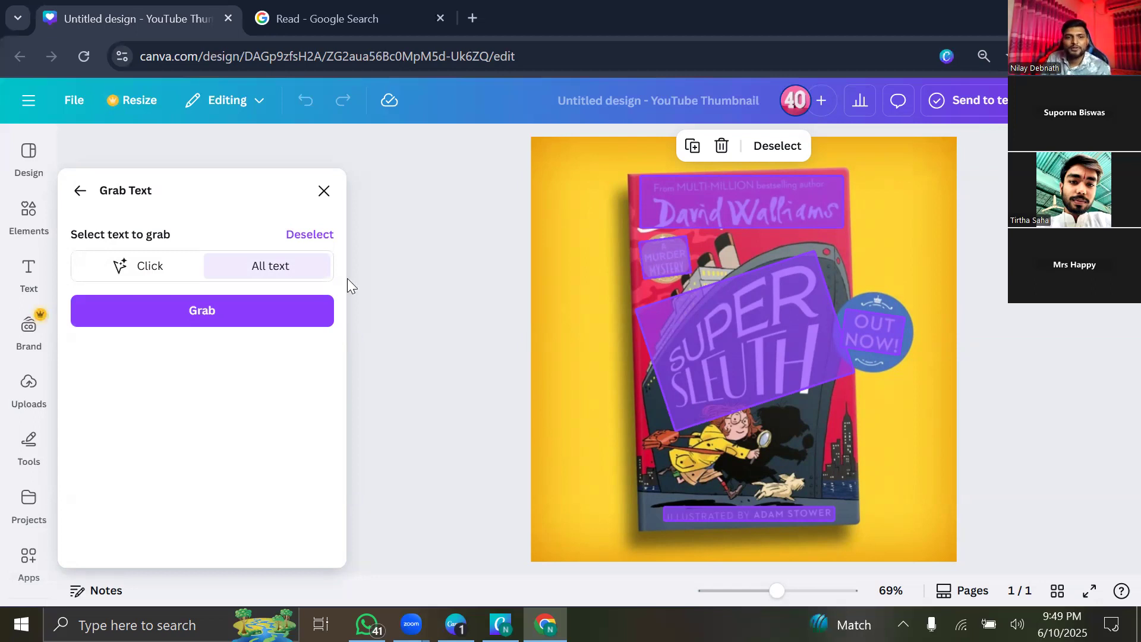
{"action": "left_click", "coordinate": [231, 323]}
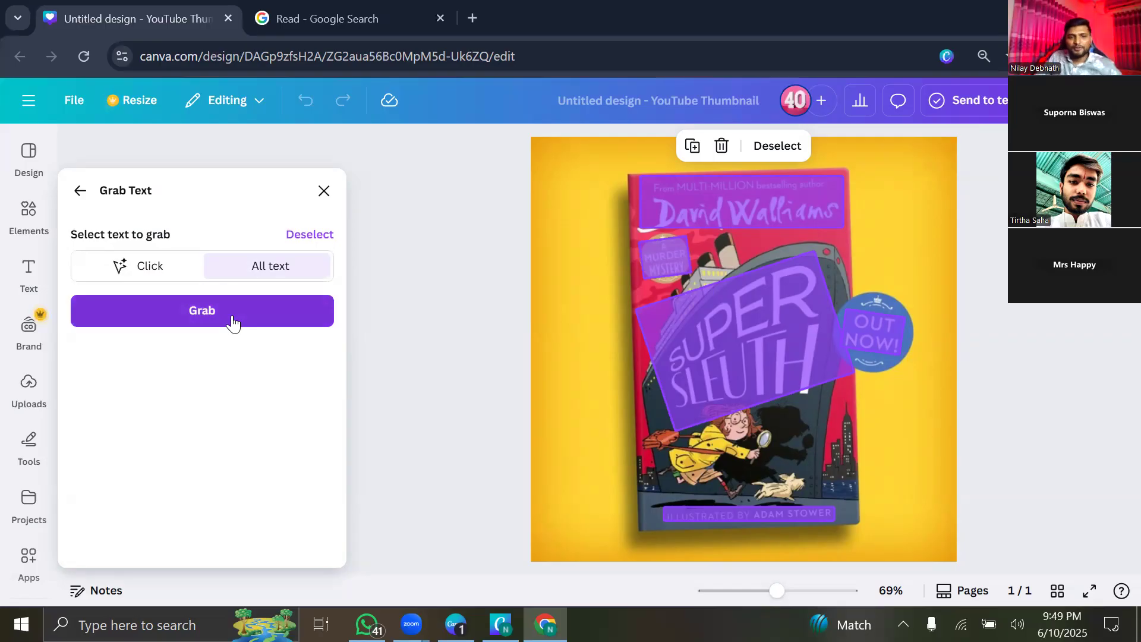
{"action": "left_click", "coordinate": [227, 313]}
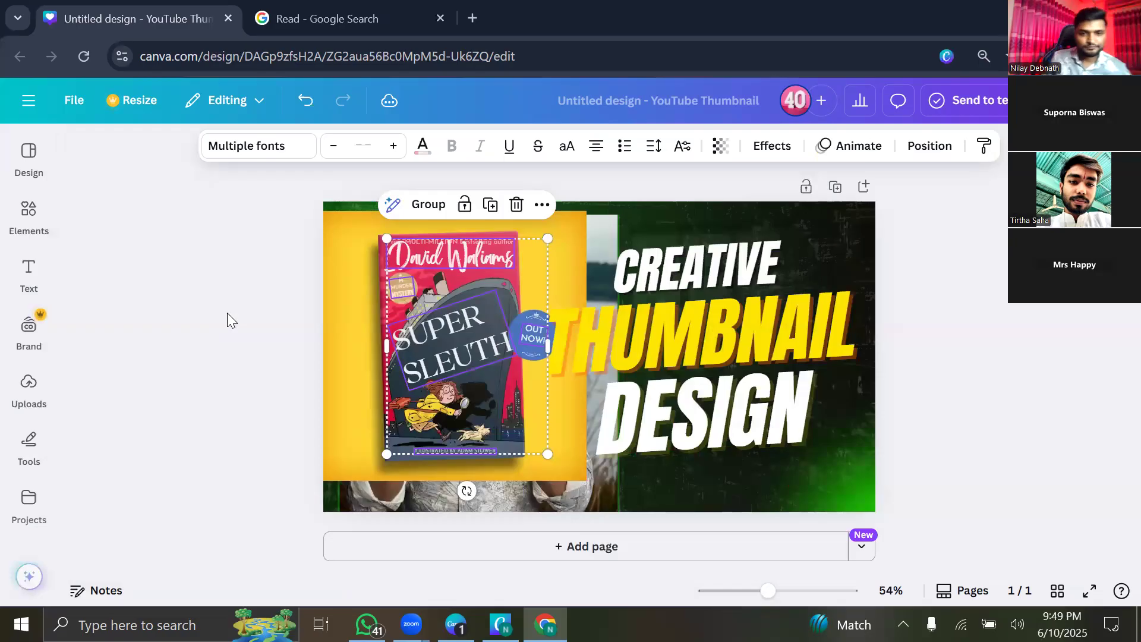
Move the grabbed SUPER SLEUTH text to the canvas top and the illustrator credit below DESIGN.
{"action": "left_click", "coordinate": [143, 276]}
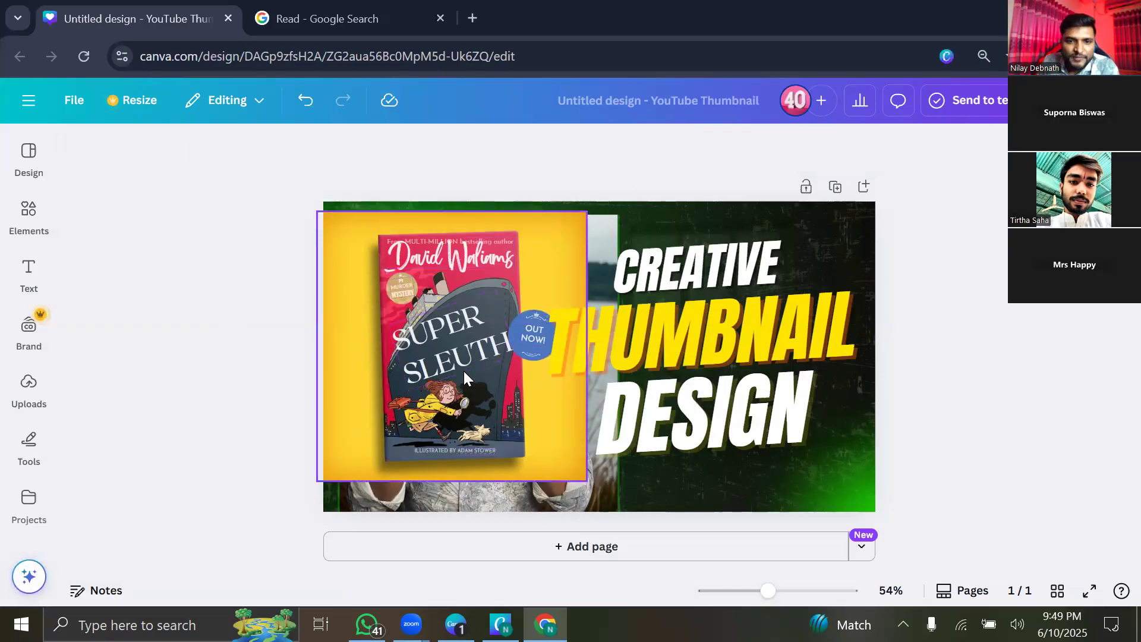
{"action": "left_click", "coordinate": [442, 344]}
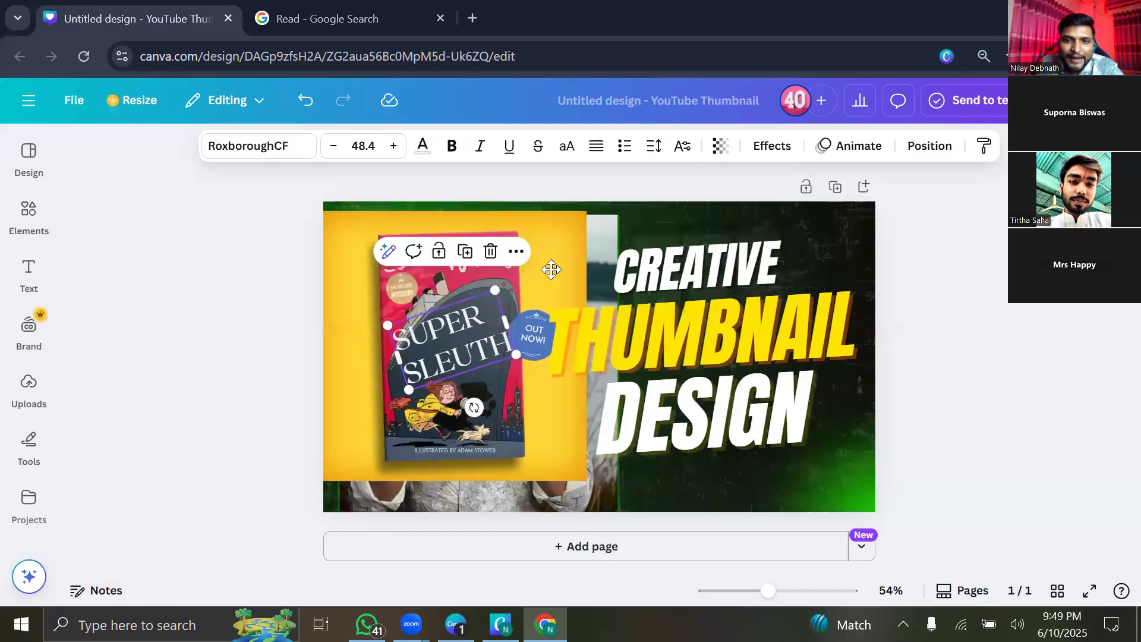
{"action": "left_click_drag", "start_coordinate": [616, 239], "coordinate": [420, 336]}
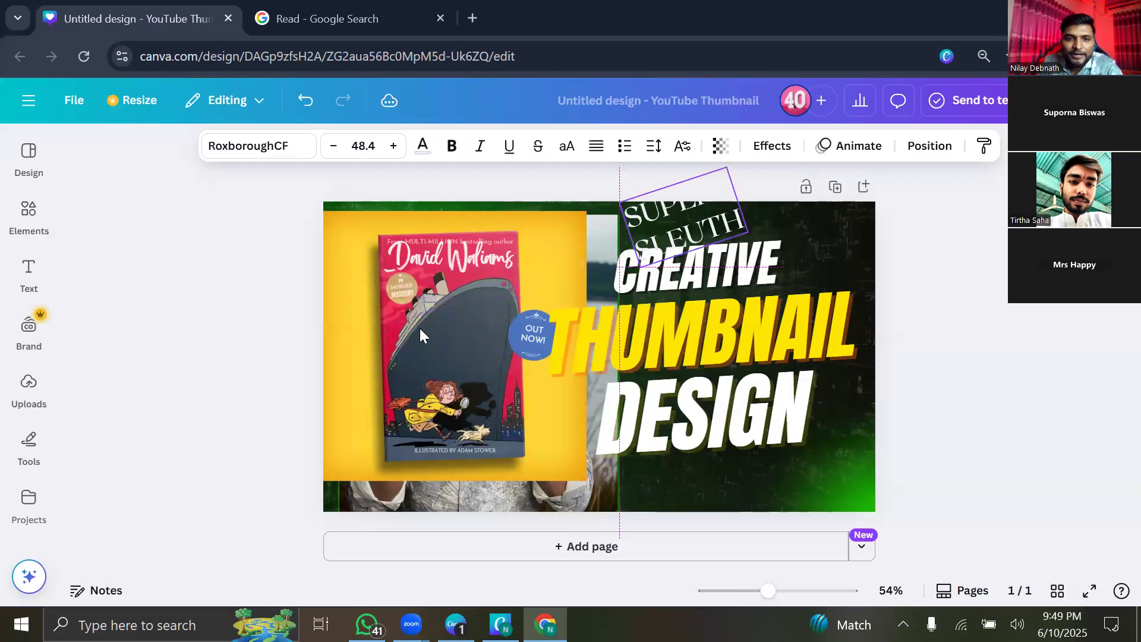
{"action": "left_click_drag", "start_coordinate": [482, 301], "coordinate": [480, 304]}
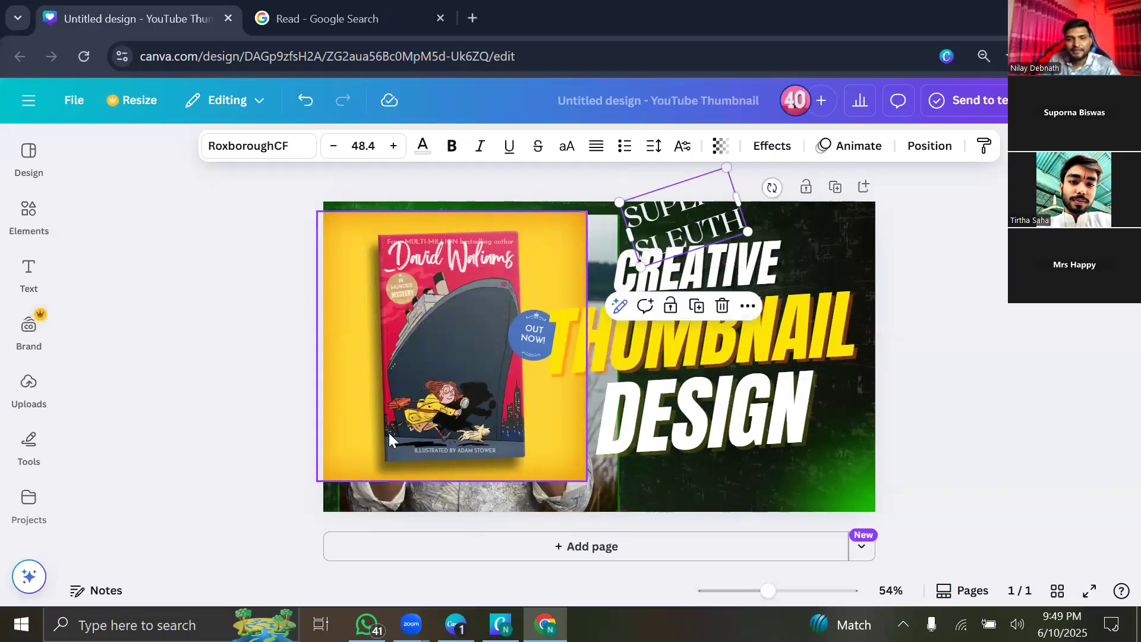
{"action": "left_click_drag", "start_coordinate": [664, 223], "coordinate": [656, 188]}
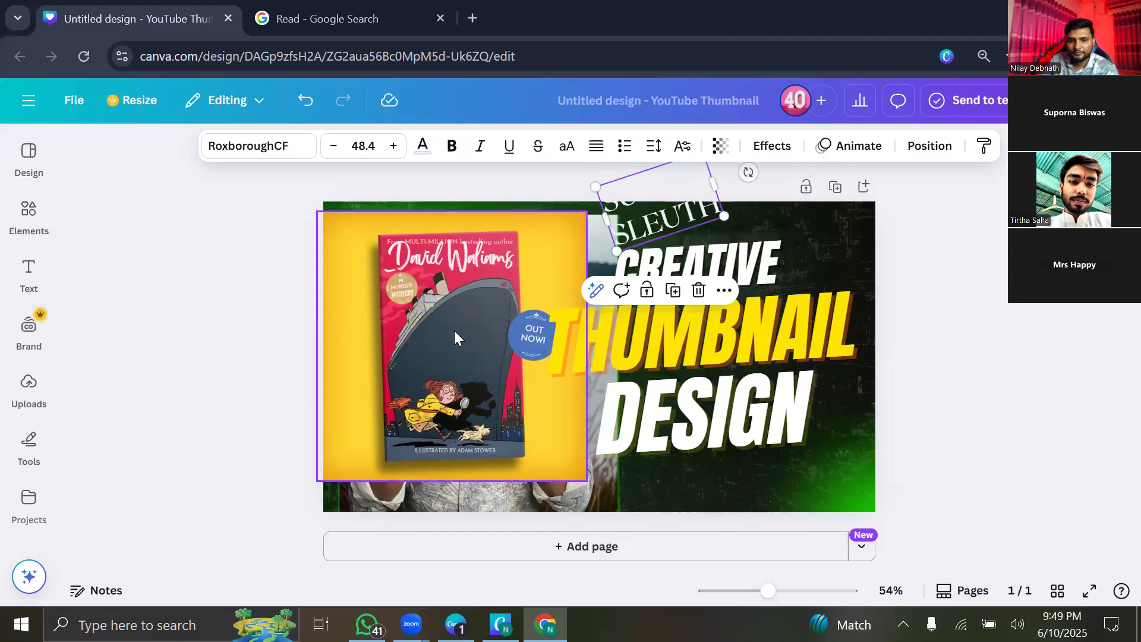
{"action": "left_click_drag", "start_coordinate": [456, 449], "coordinate": [520, 456]}
{"action": "left_click_drag", "start_coordinate": [660, 474], "coordinate": [659, 475]}
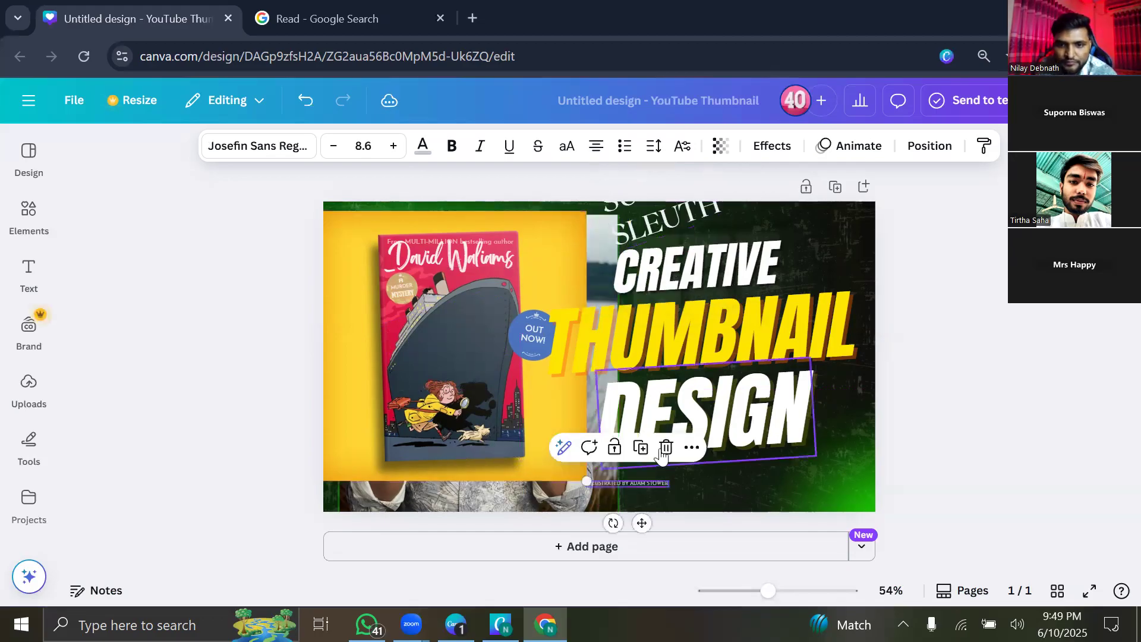
Delete the OUT NOW, author name, A MURDER MYSTERY and rotated SLEUTH texts.
{"action": "left_click", "coordinate": [534, 332]}
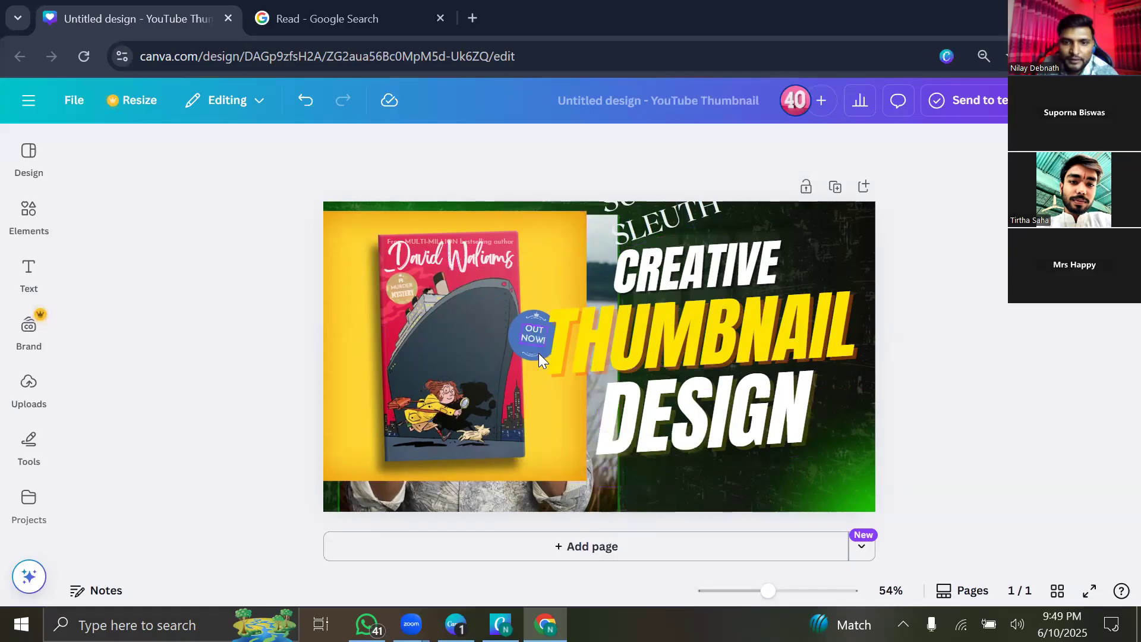
{"action": "left_click", "coordinate": [532, 331]}
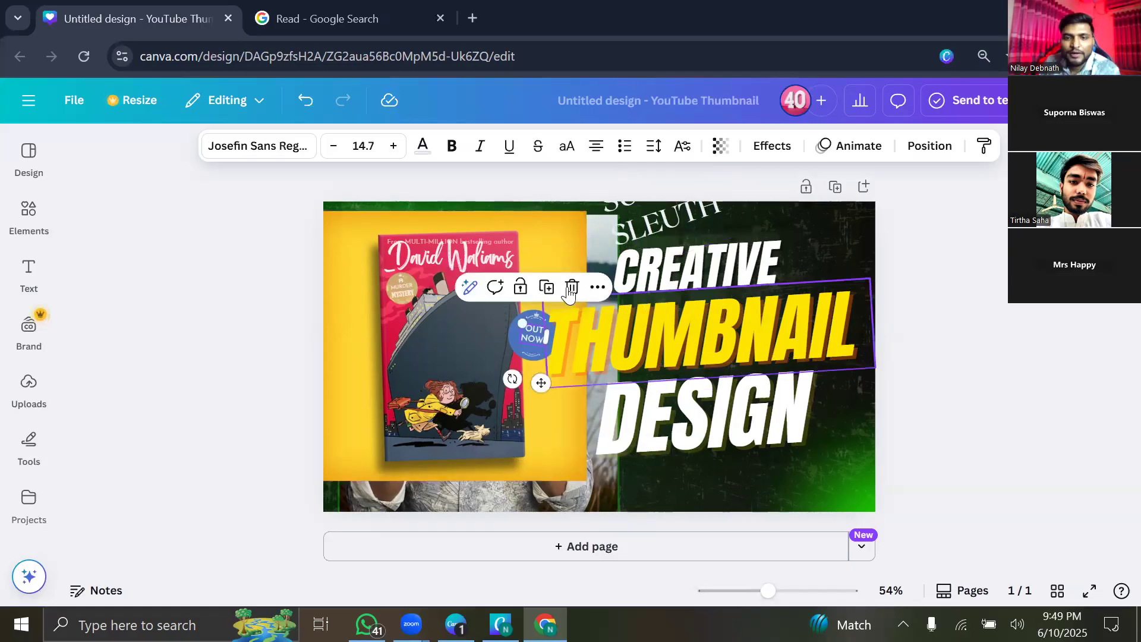
{"action": "key", "text": "Delete"}
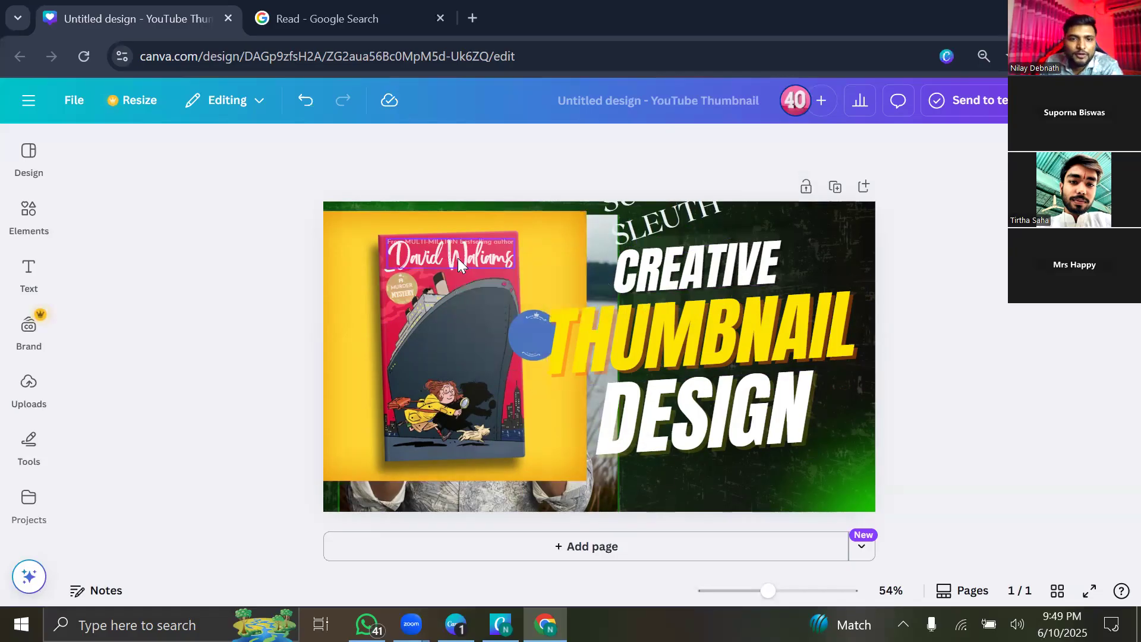
{"action": "left_click", "coordinate": [467, 266]}
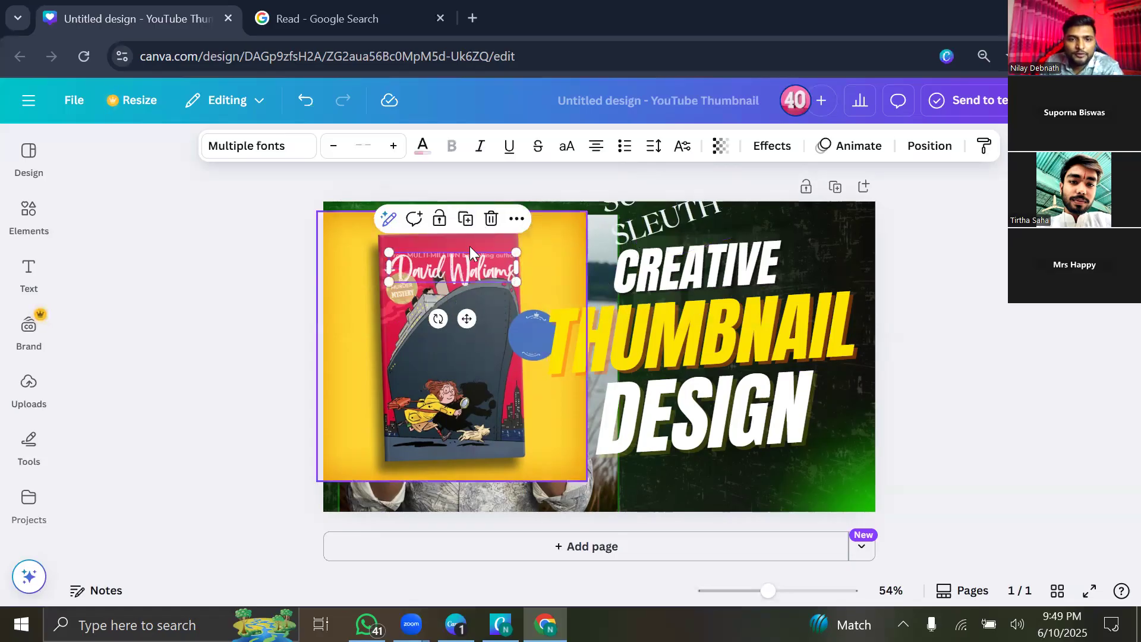
{"action": "key", "text": "Delete"}
{"action": "left_click", "coordinate": [398, 280]}
{"action": "key", "text": "Delete"}
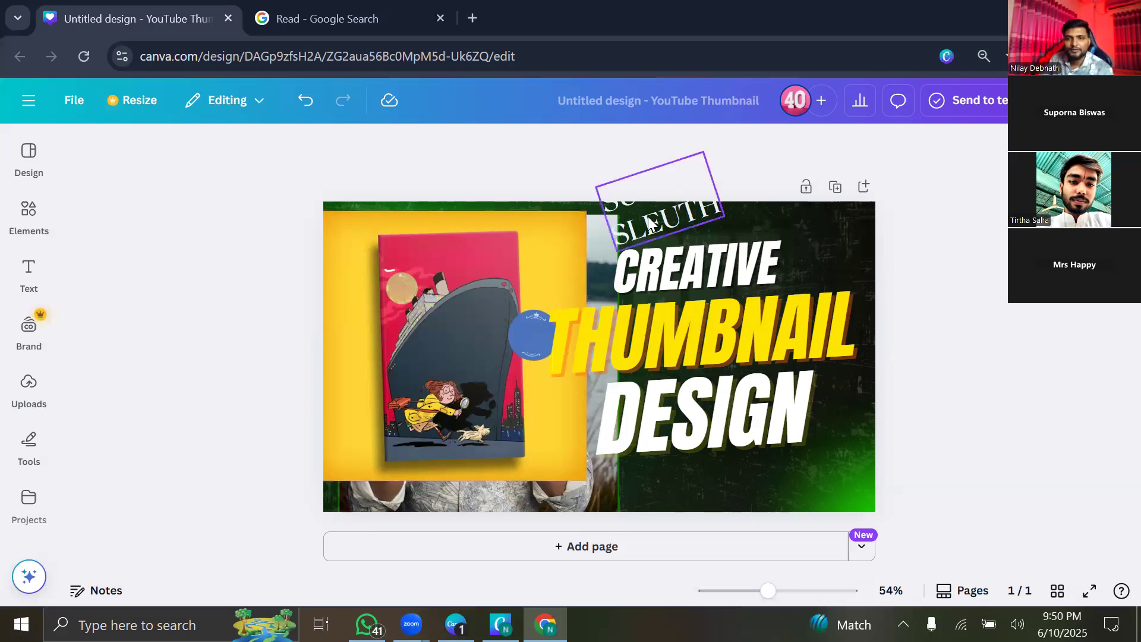
{"action": "left_click", "coordinate": [676, 218]}
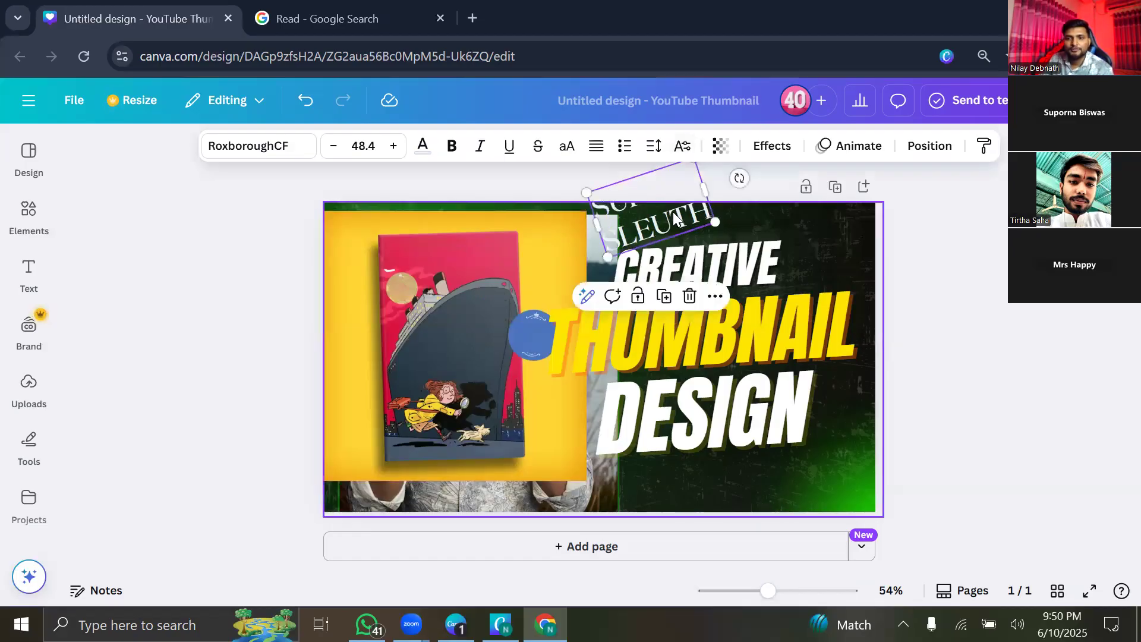
{"action": "key", "text": "Delete"}
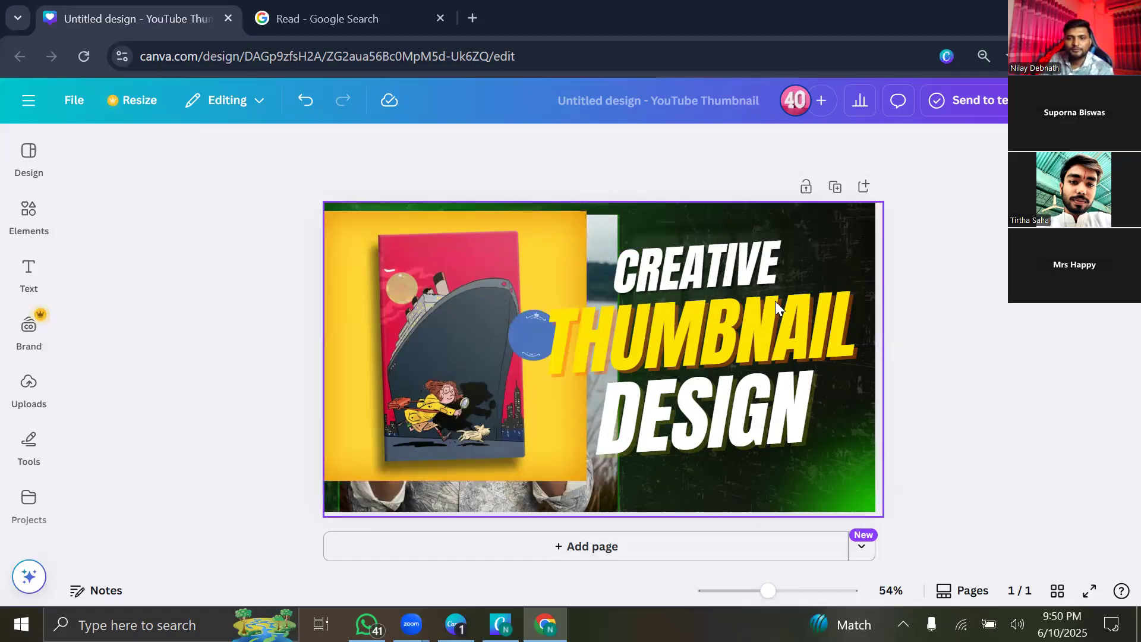
{"action": "left_click", "coordinate": [450, 335]}
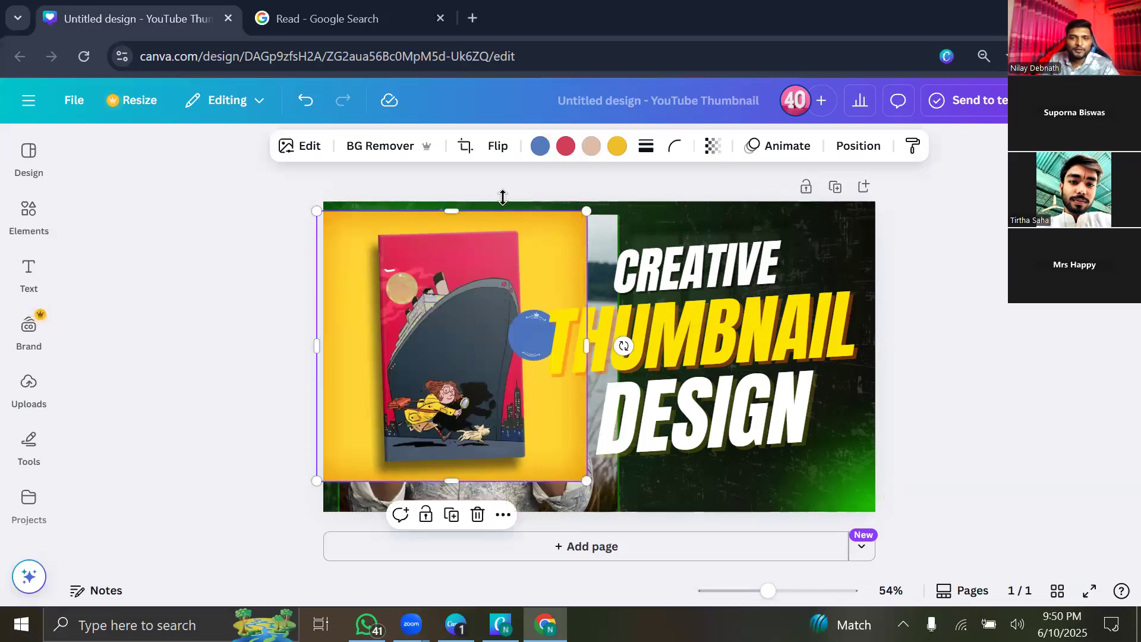
Delete the yellow book cover image from the thumbnail.
{"action": "left_click_drag", "start_coordinate": [440, 390], "coordinate": [449, 380]}
{"action": "left_click", "coordinate": [484, 224]}
{"action": "left_click", "coordinate": [482, 338]}
Shrink the presenter photo from its corner and reposition it on the green background.
{"action": "left_click", "coordinate": [323, 149]}
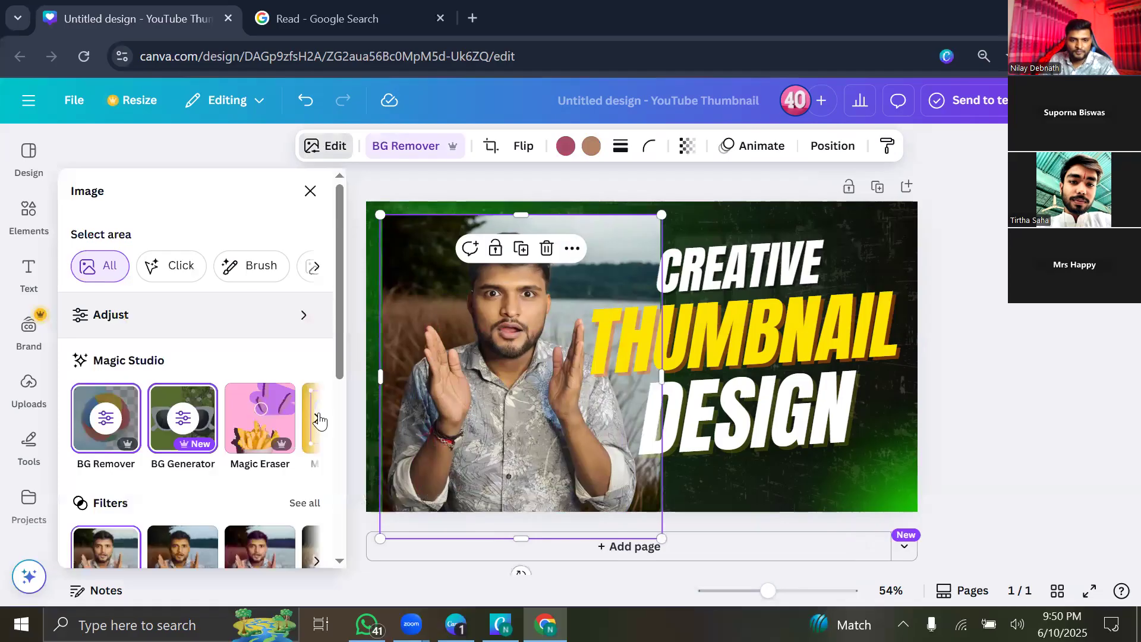
{"action": "left_click", "coordinate": [316, 419]}
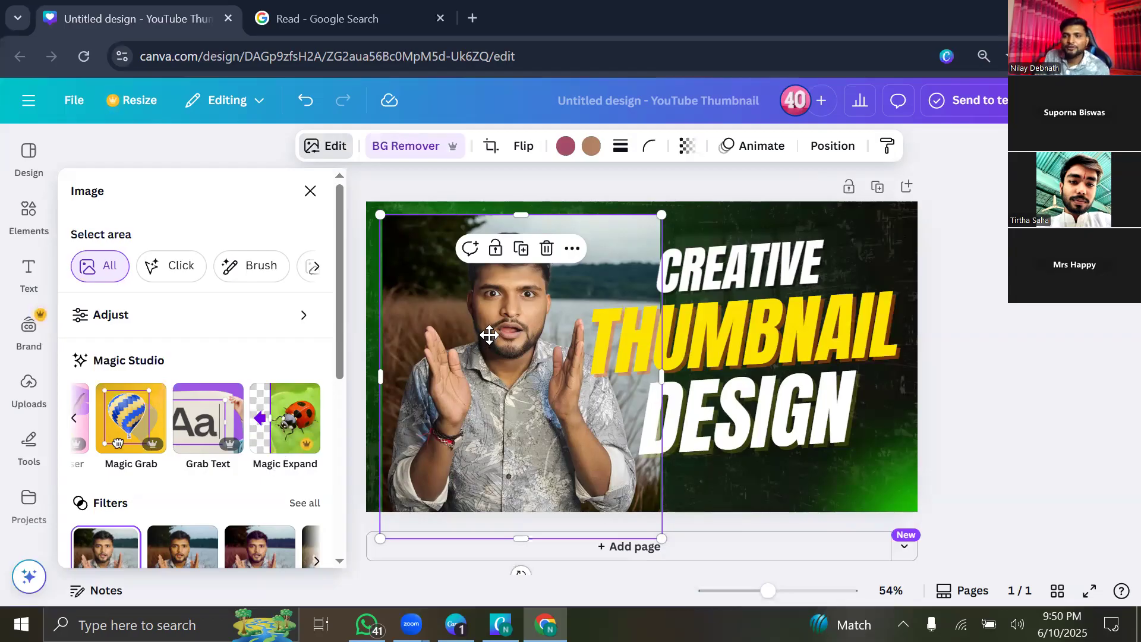
{"action": "left_click_drag", "start_coordinate": [473, 380], "coordinate": [490, 374]}
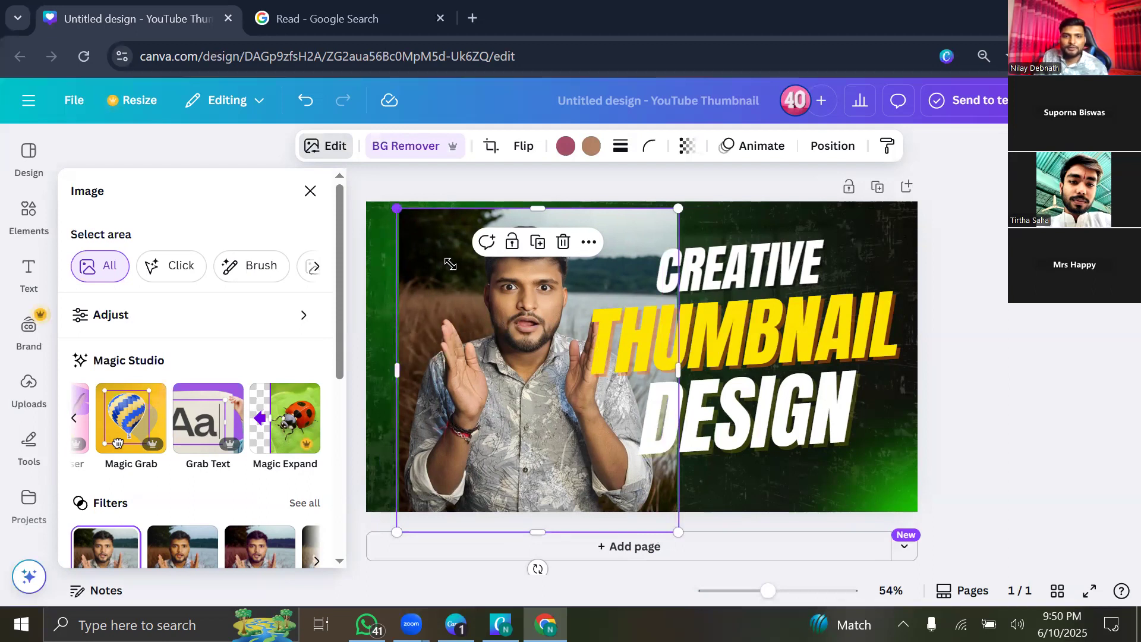
{"action": "left_click_drag", "start_coordinate": [450, 260], "coordinate": [426, 251]}
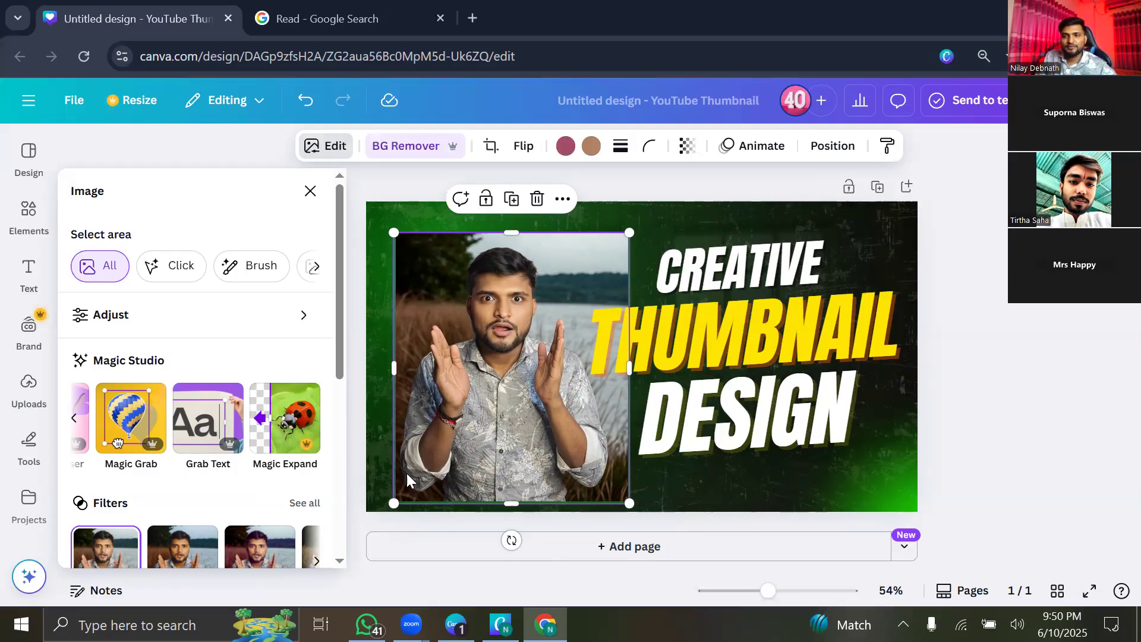
{"action": "left_click_drag", "start_coordinate": [515, 339], "coordinate": [468, 306]}
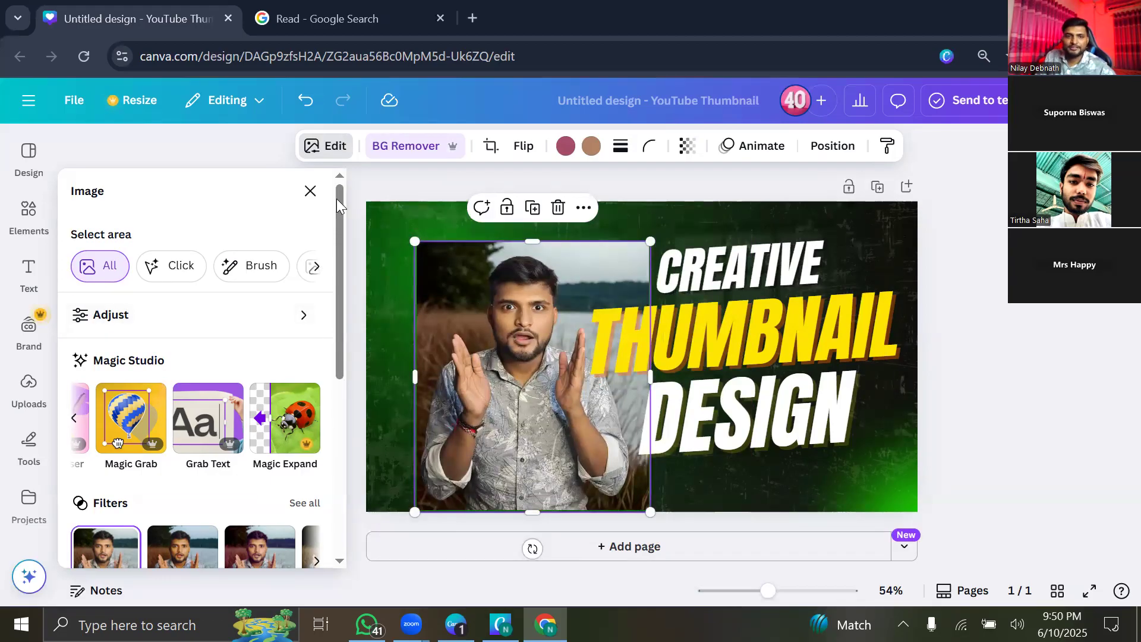
{"action": "left_click", "coordinate": [313, 194]}
Add the pink-backdrop photo from Uploads to the design.
{"action": "left_click", "coordinate": [13, 399]}
{"action": "scroll", "coordinate": [223, 553], "scroll_direction": "down", "scroll_amount": 3}
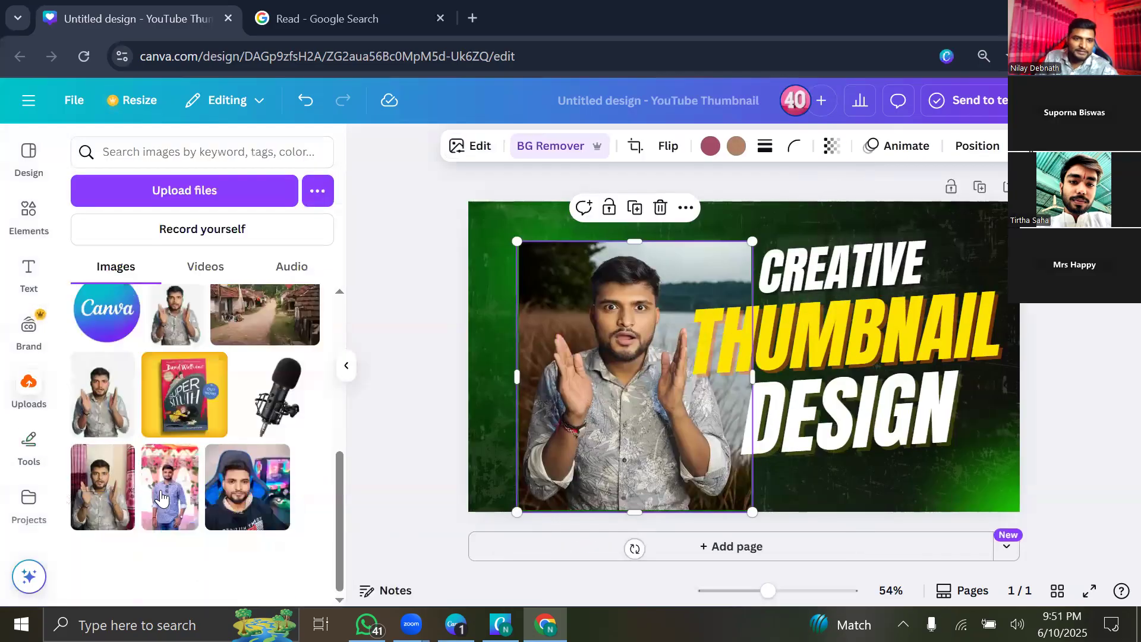
{"action": "left_click", "coordinate": [162, 498]}
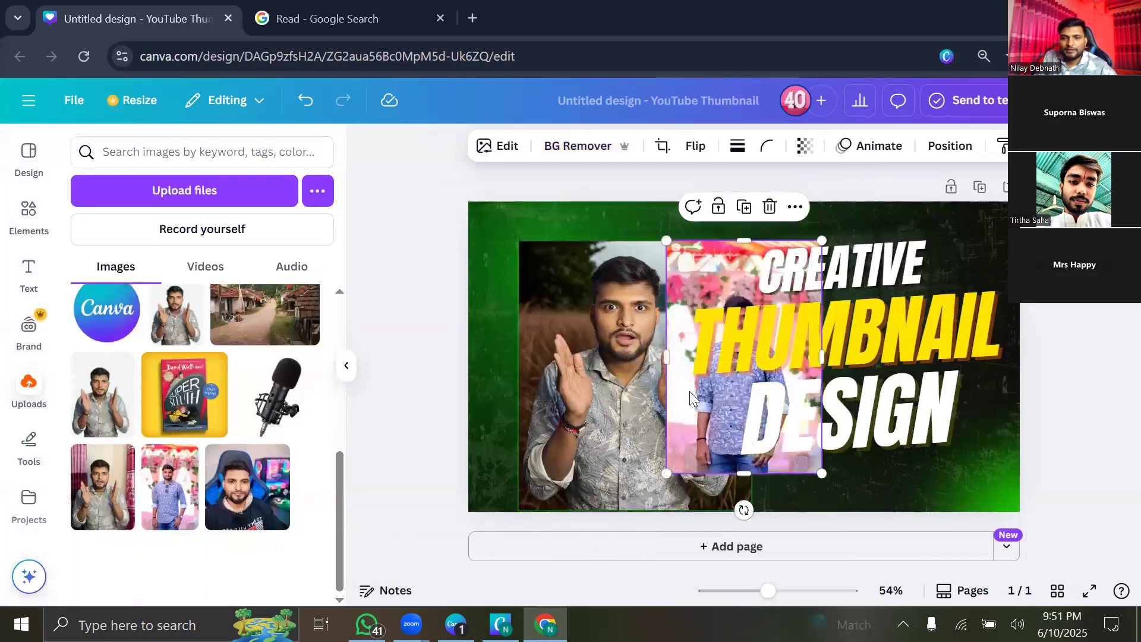
Place the pink-backdrop photo on the canvas left and open Magic Expand with Whole page size.
{"action": "left_click_drag", "start_coordinate": [741, 362], "coordinate": [595, 360]}
{"action": "left_click", "coordinate": [350, 366]}
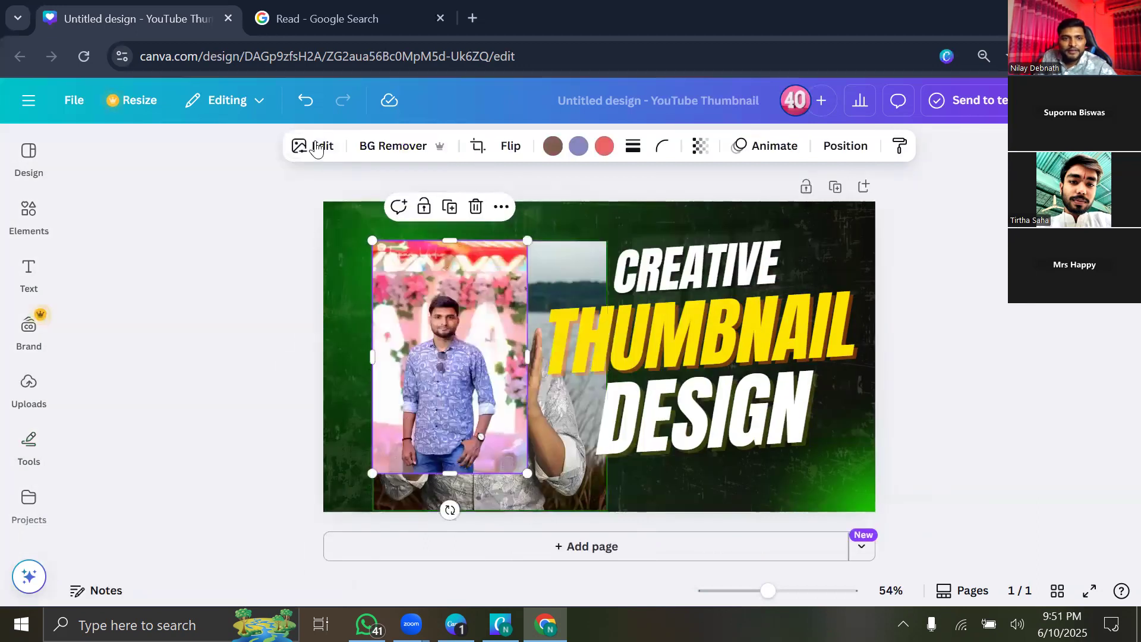
{"action": "left_click", "coordinate": [317, 147]}
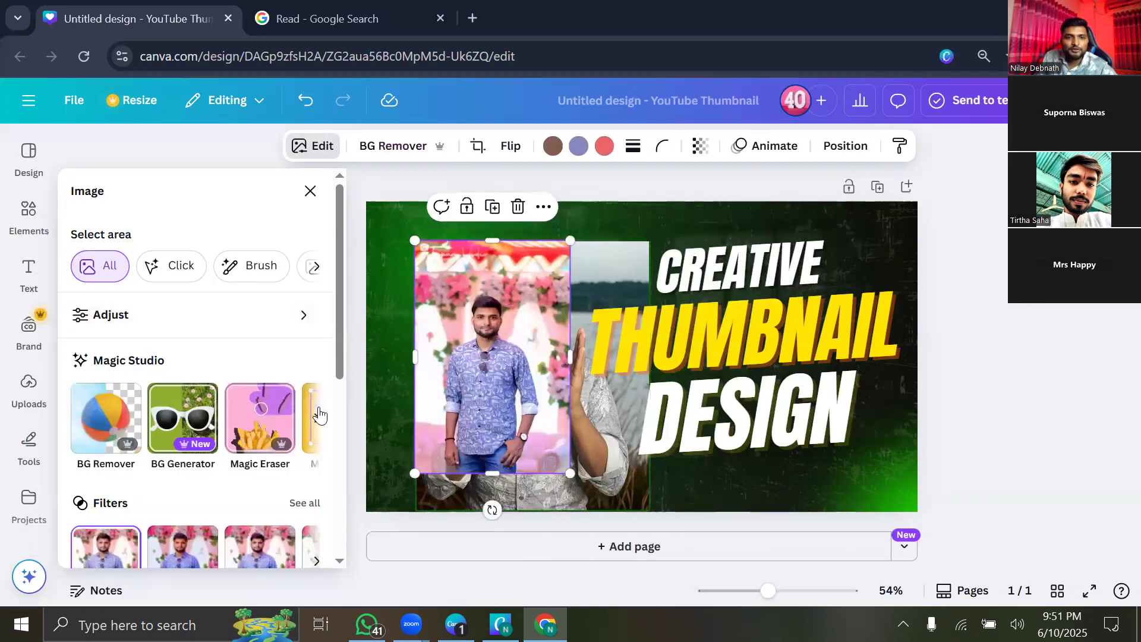
{"action": "left_click", "coordinate": [319, 416]}
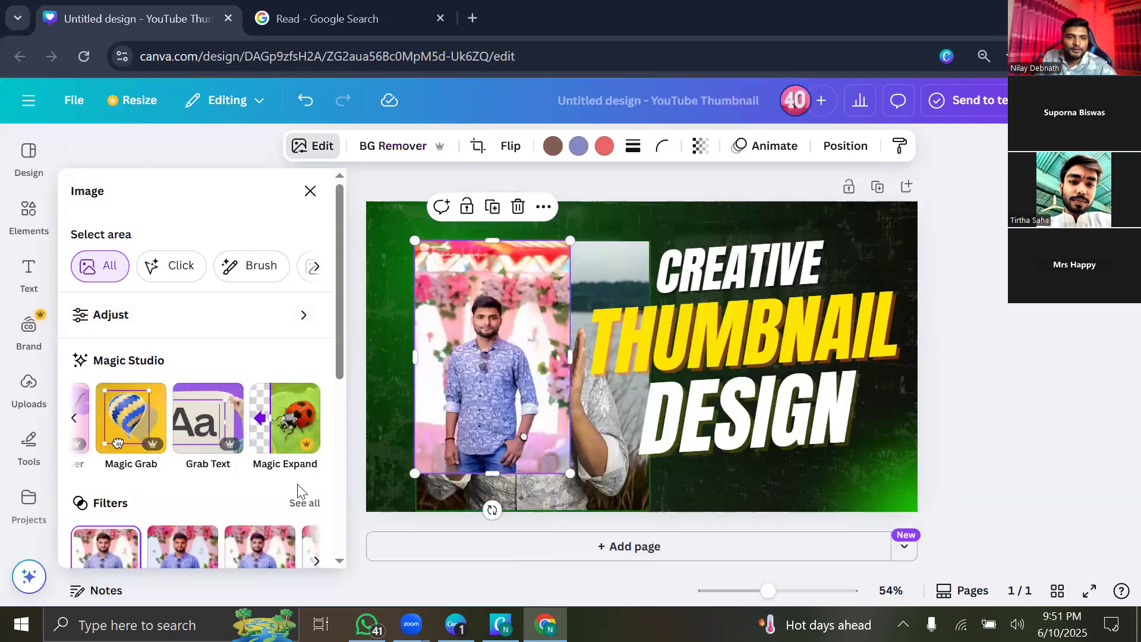
{"action": "left_click", "coordinate": [287, 427]}
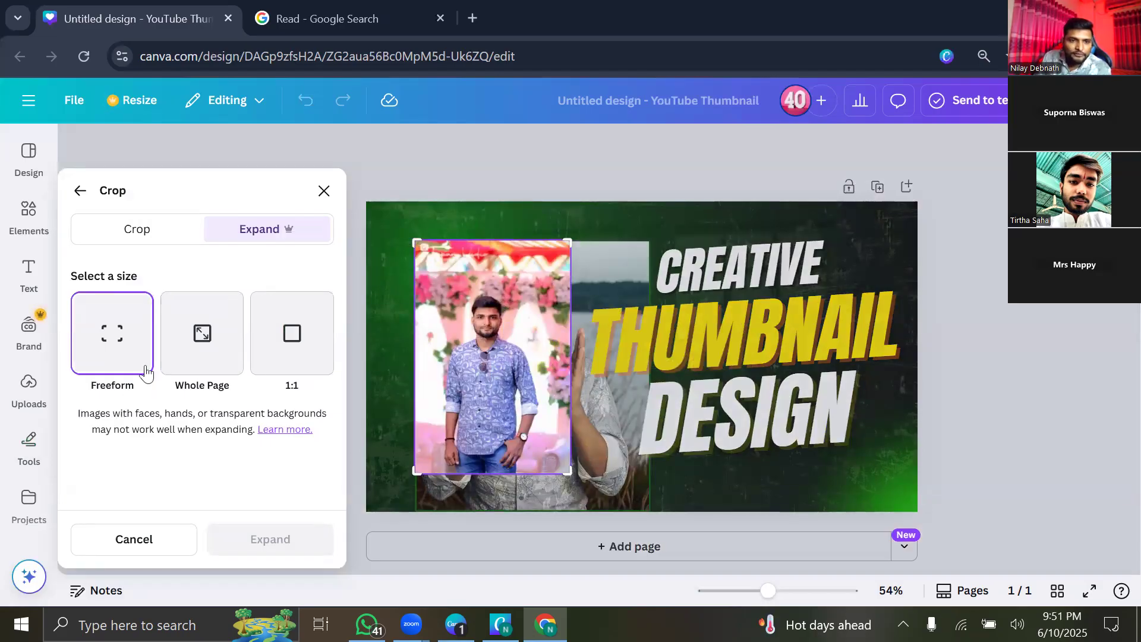
{"action": "left_click", "coordinate": [205, 335]}
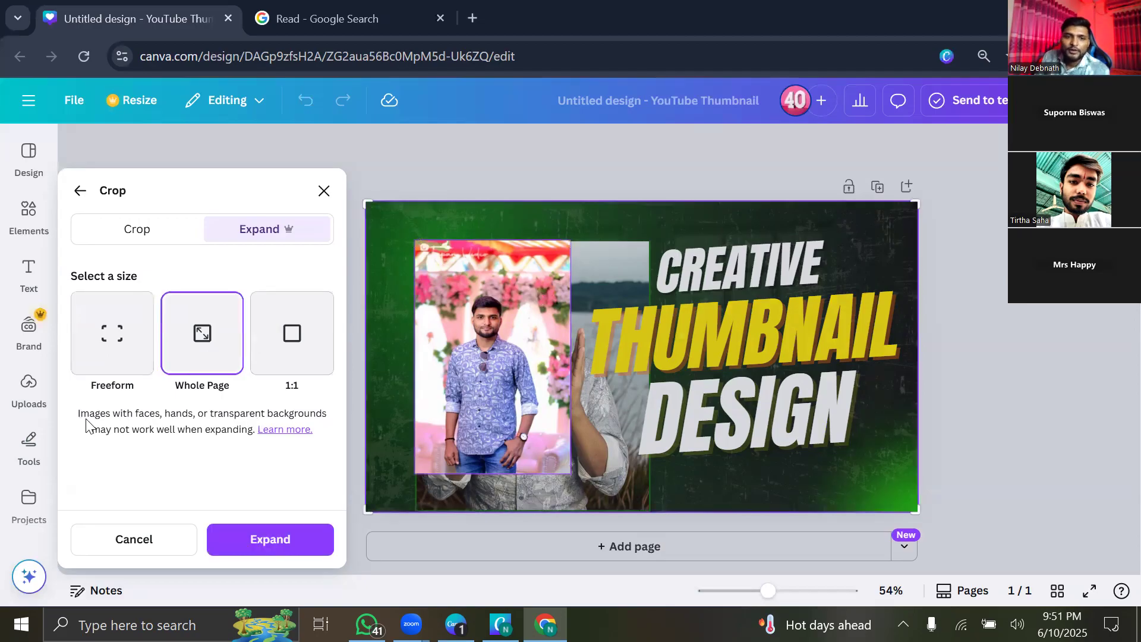
Choose a 1:1 expansion area and resize its frame around the pink-backdrop photo.
{"action": "left_click", "coordinate": [303, 334]}
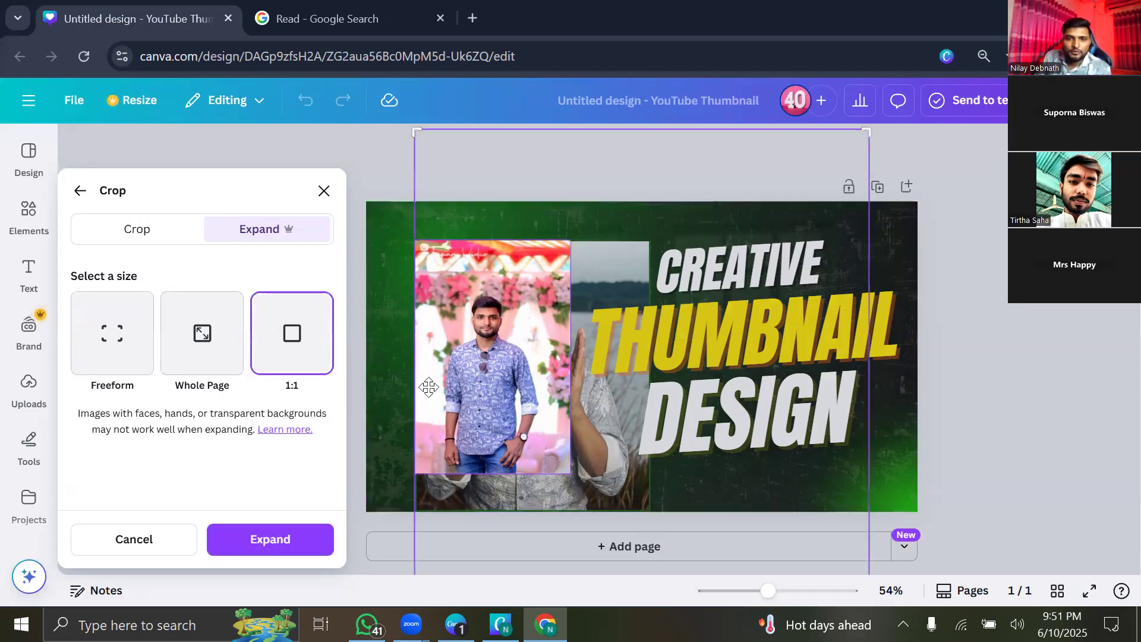
{"action": "left_click_drag", "start_coordinate": [412, 129], "coordinate": [348, 309]}
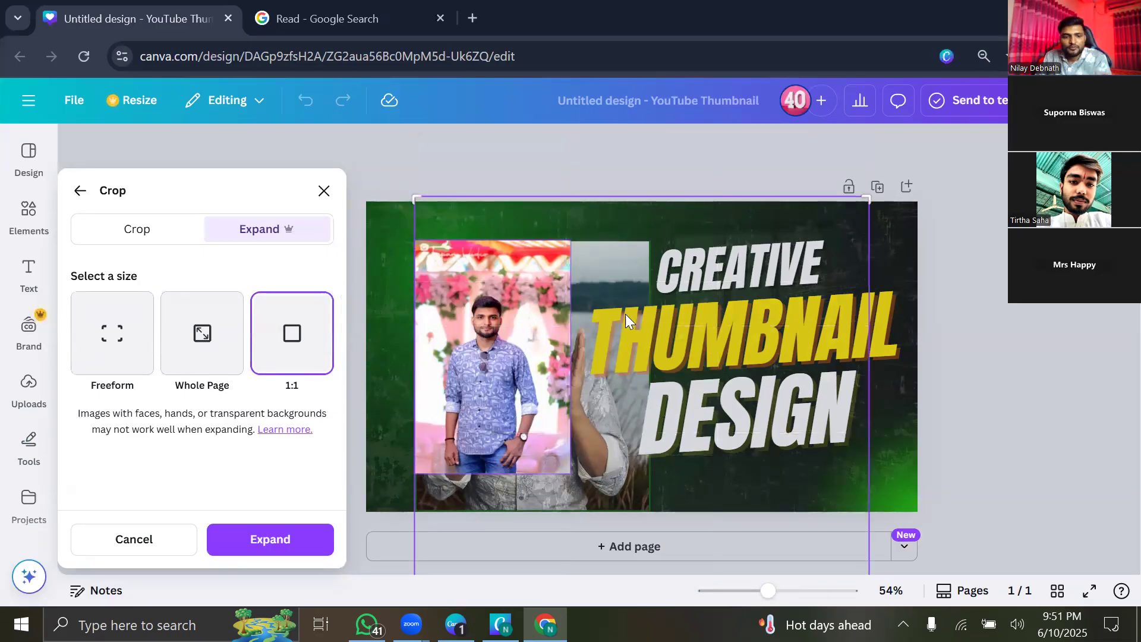
{"action": "scroll", "coordinate": [449, 532], "scroll_direction": "down", "scroll_amount": 2}
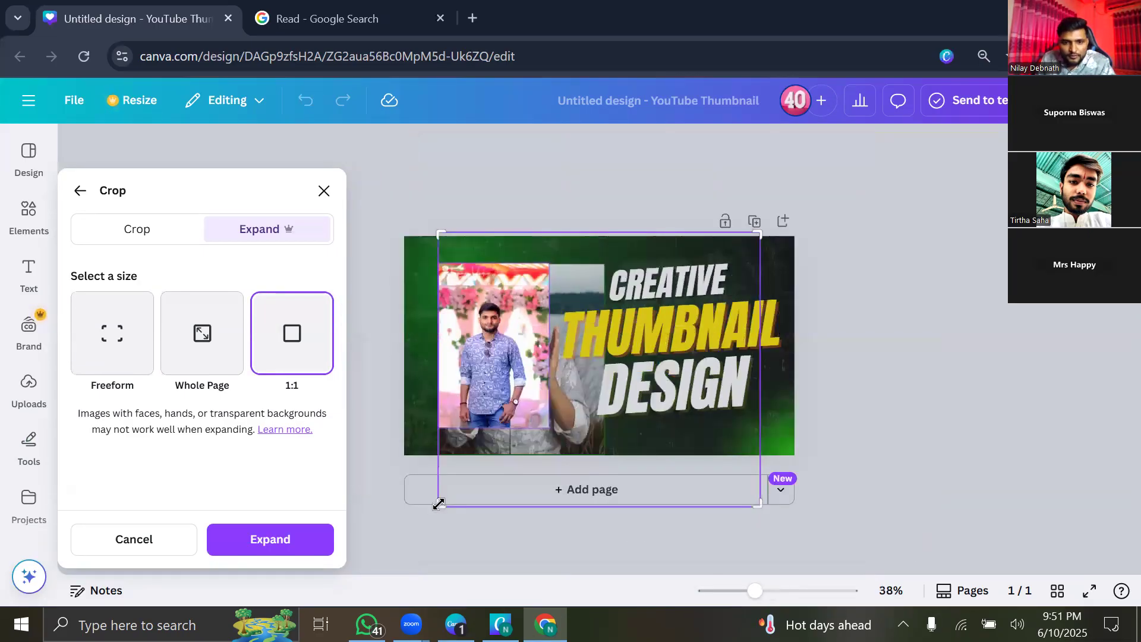
{"action": "left_click_drag", "start_coordinate": [452, 465], "coordinate": [502, 295]}
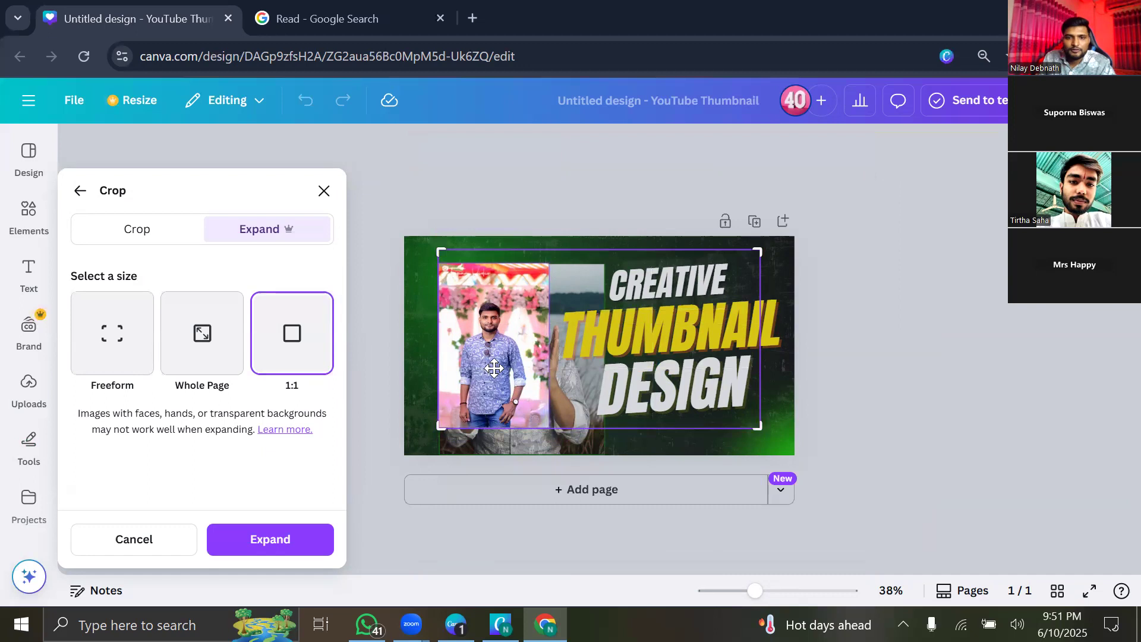
{"action": "scroll", "coordinate": [494, 368], "scroll_direction": "up", "scroll_amount": 2}
{"action": "scroll", "coordinate": [497, 372], "scroll_direction": "up", "scroll_amount": 1}
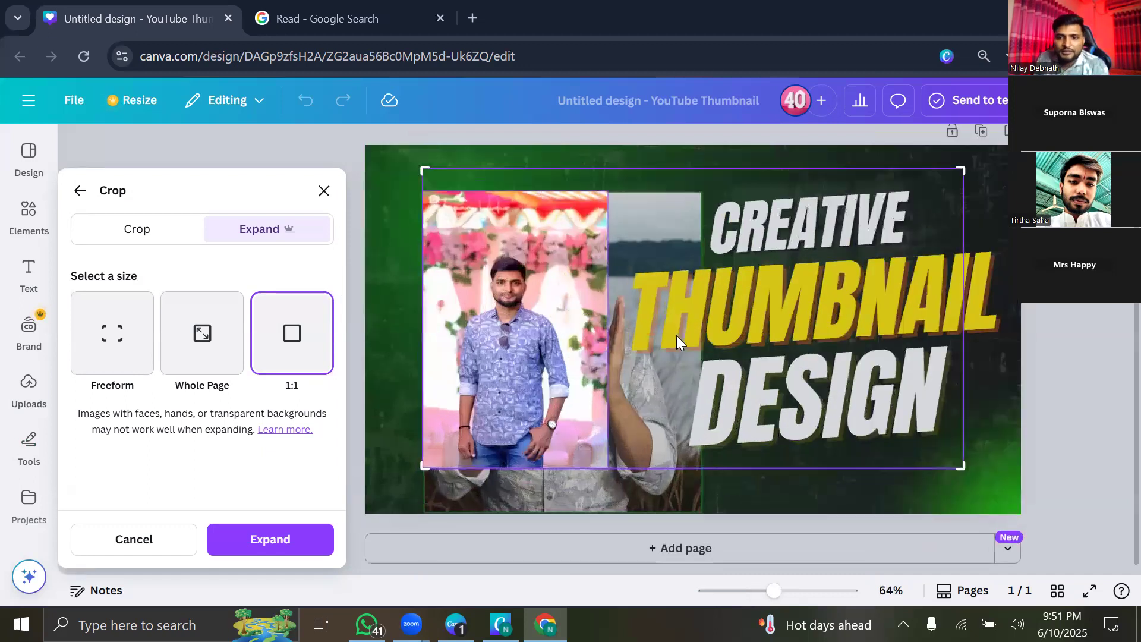
{"action": "left_click_drag", "start_coordinate": [558, 370], "coordinate": [509, 350]}
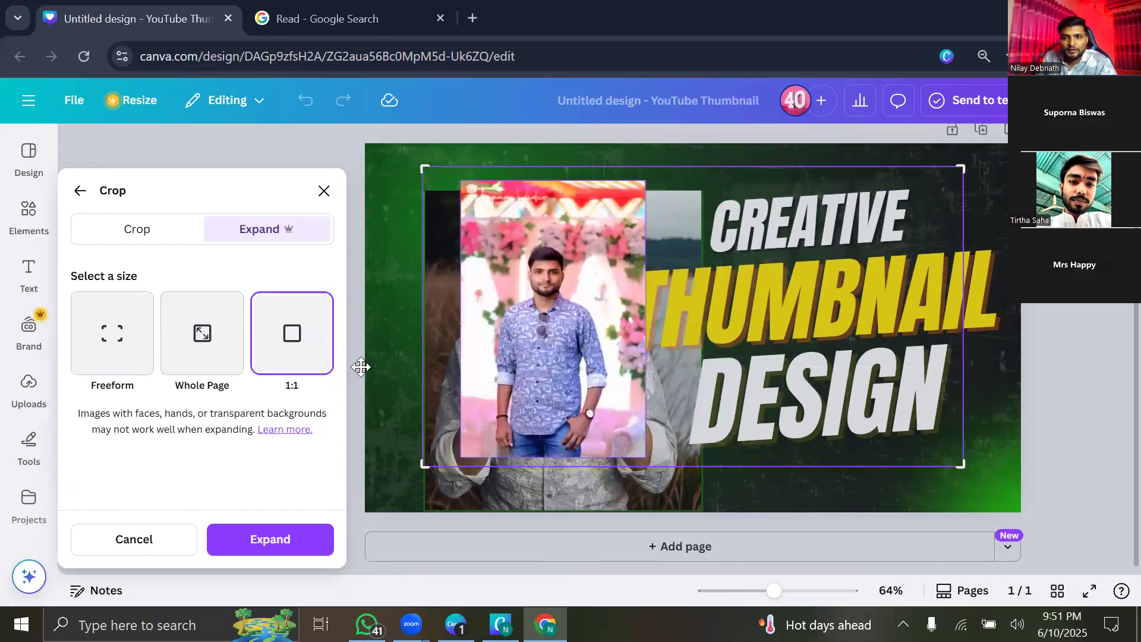
At 75% browser zoom, fine-tune the frame and photo position, then generate the expansions.
{"action": "key", "text": "ctrl+minus"}
{"action": "key", "text": "ctrl+minus"}
{"action": "left_click_drag", "start_coordinate": [819, 469], "coordinate": [614, 470]}
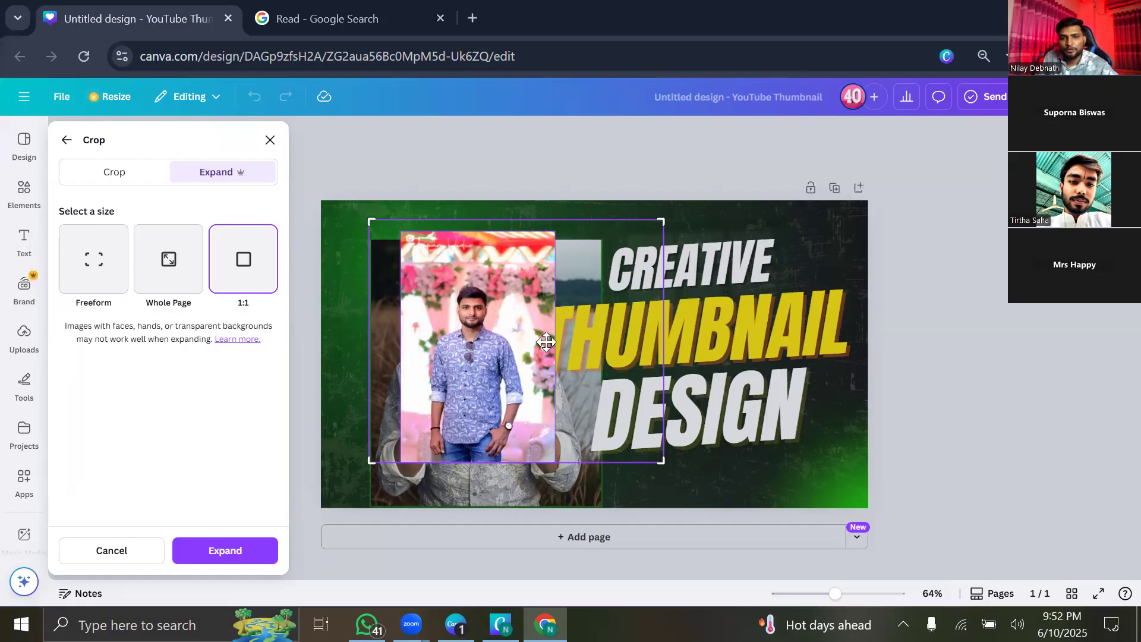
{"action": "left_click_drag", "start_coordinate": [538, 357], "coordinate": [627, 351]}
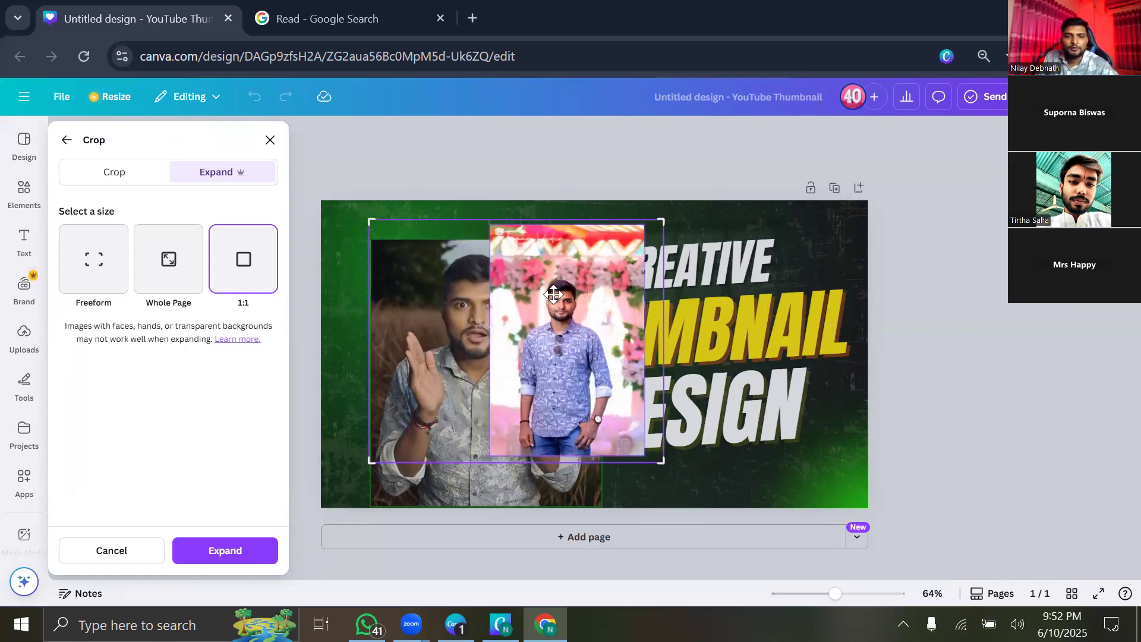
{"action": "left_click_drag", "start_coordinate": [519, 296], "coordinate": [485, 296]}
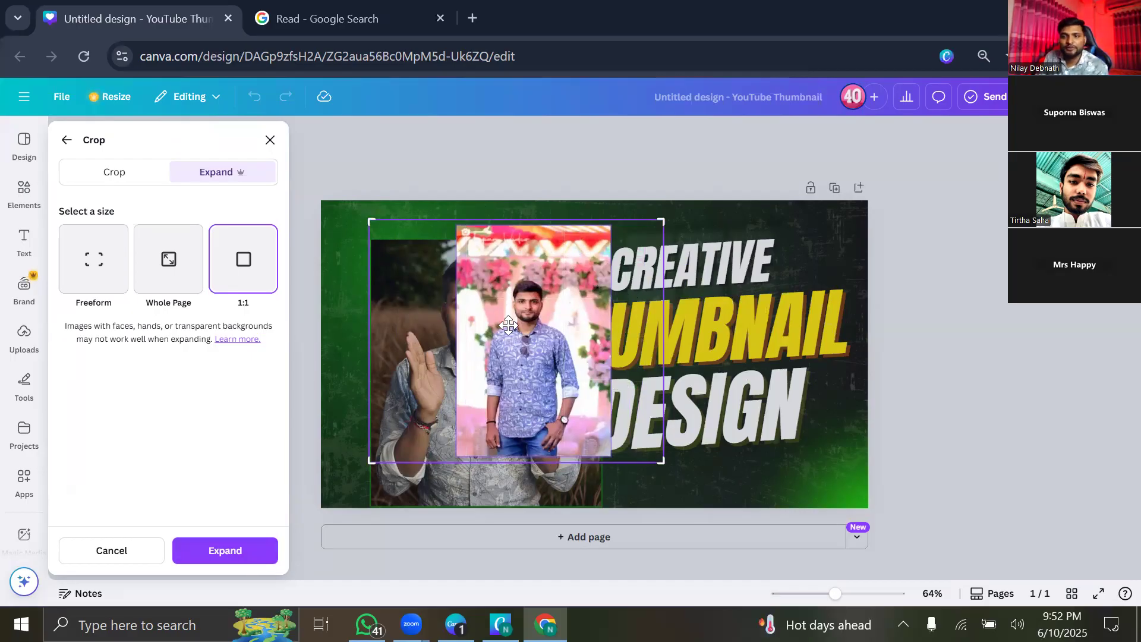
{"action": "left_click", "coordinate": [250, 552]}
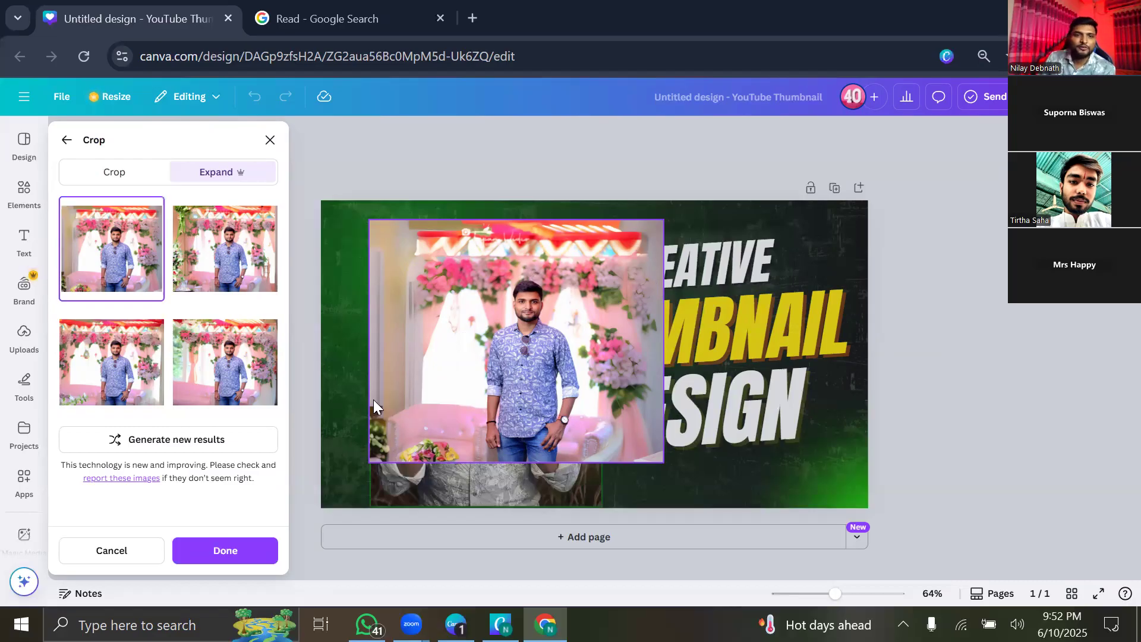
Preview the Magic Expand results and keep the fourth version, then undo its last move.
{"action": "left_click", "coordinate": [208, 260]}
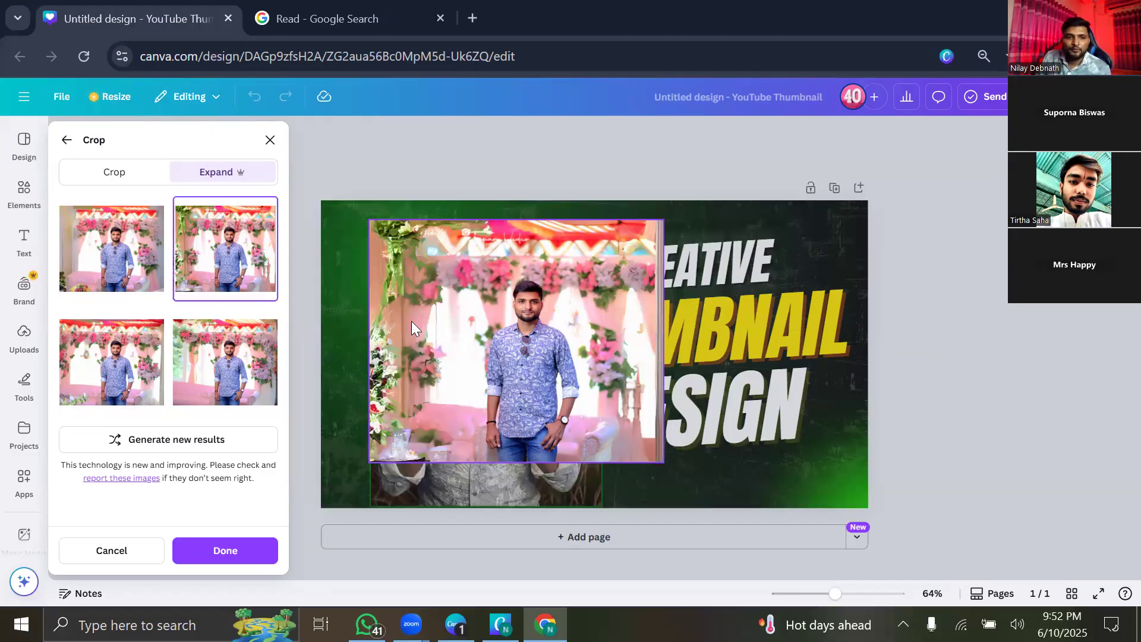
{"action": "left_click", "coordinate": [139, 381]}
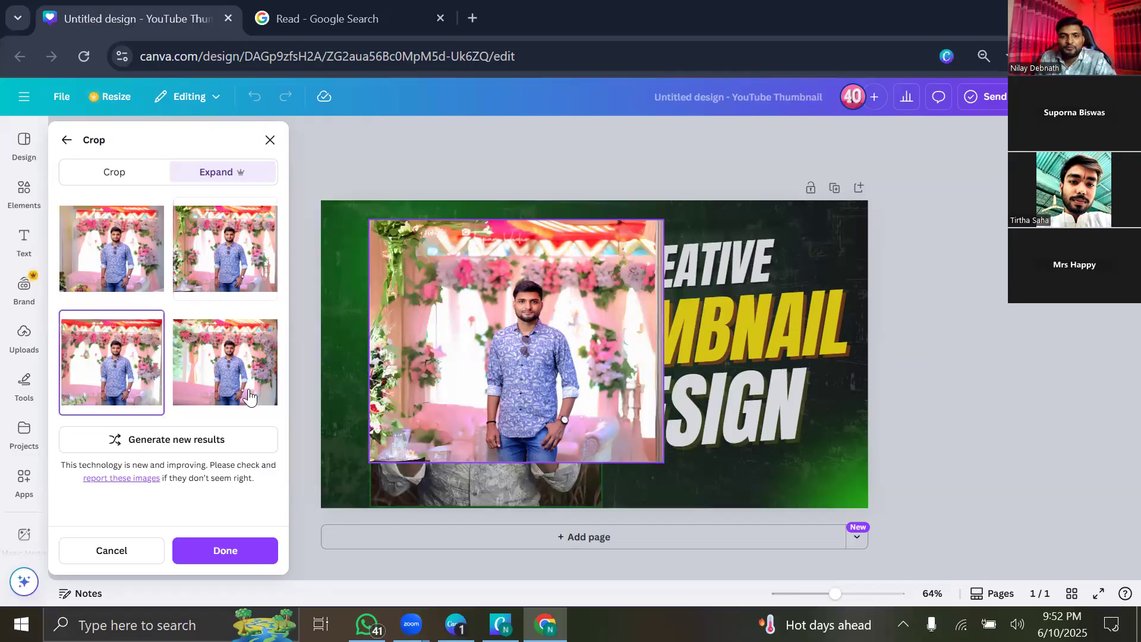
{"action": "left_click", "coordinate": [189, 381]}
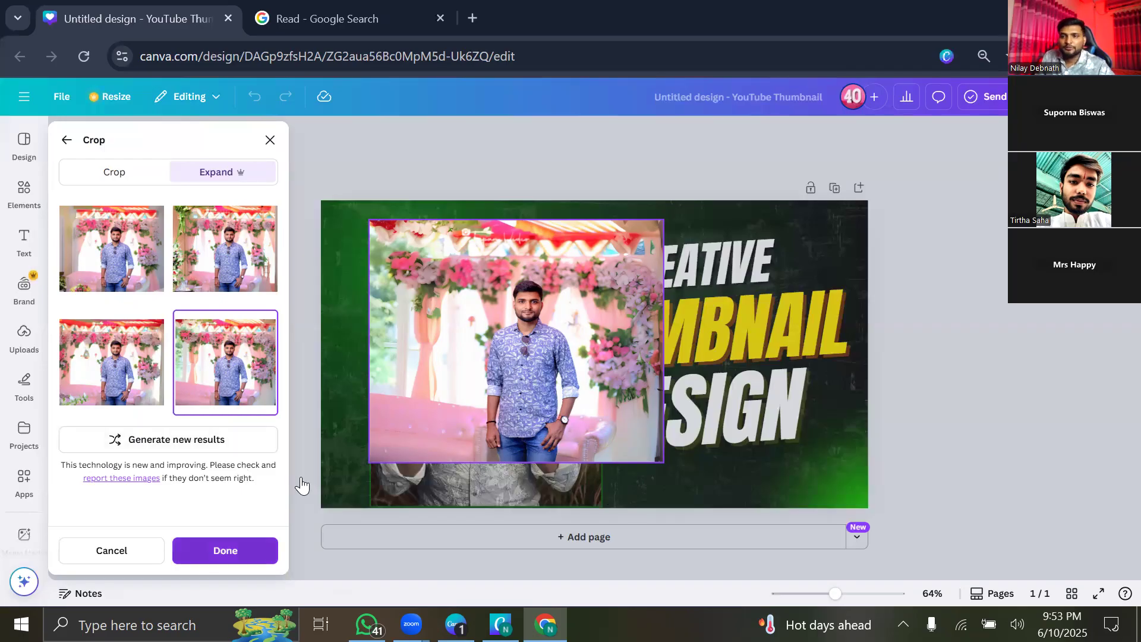
{"action": "left_click_drag", "start_coordinate": [545, 230], "coordinate": [517, 221]}
{"action": "key", "text": "ctrl+z"}
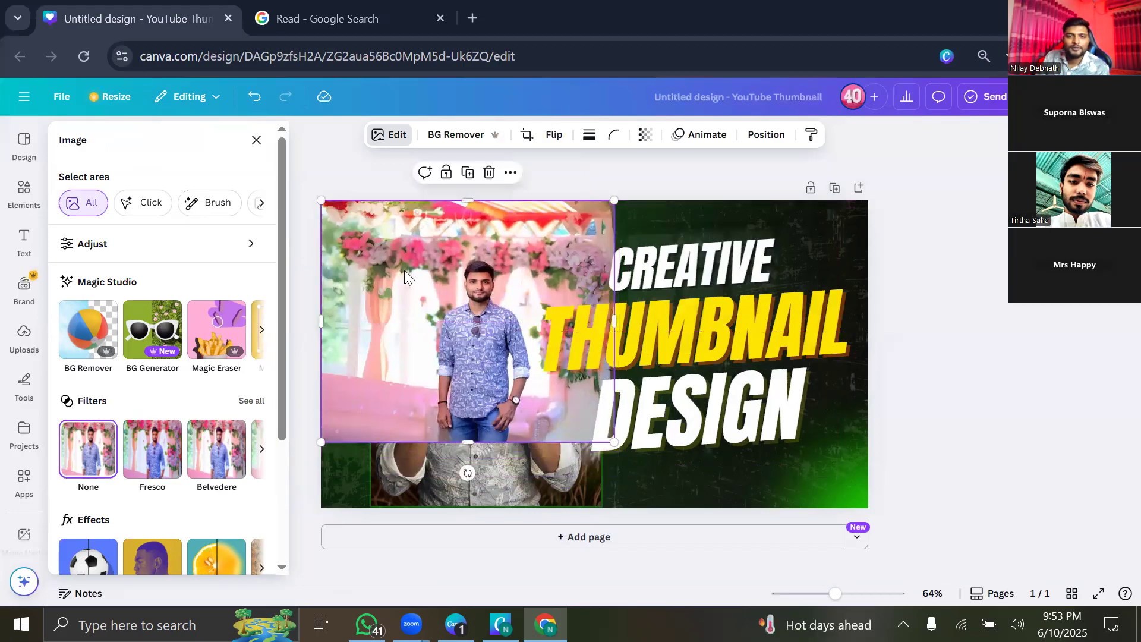
Reposition the expanded floral photo and crop in its top and right sides.
{"action": "left_click_drag", "start_coordinate": [471, 229], "coordinate": [496, 238]}
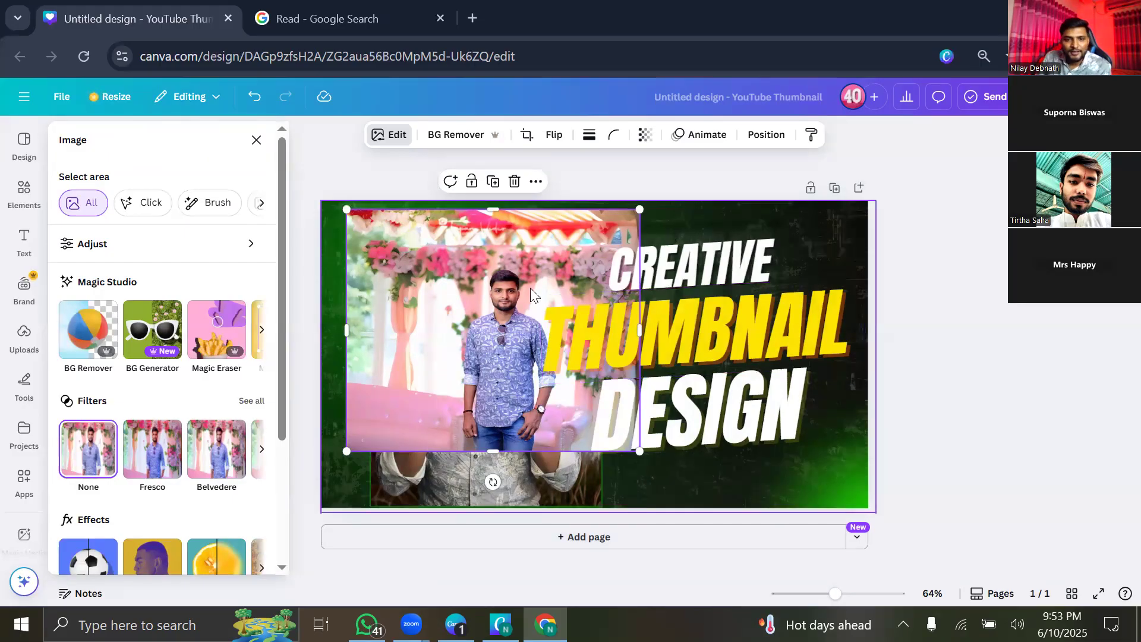
{"action": "left_click_drag", "start_coordinate": [477, 357], "coordinate": [348, 354]}
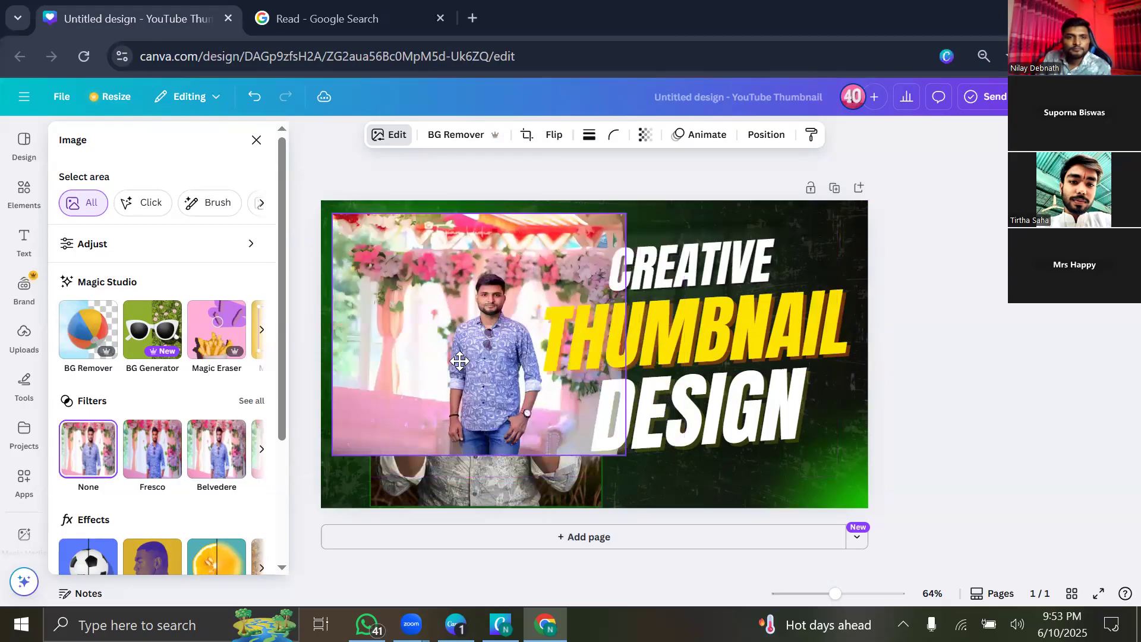
{"action": "left_click_drag", "start_coordinate": [458, 356], "coordinate": [446, 346]}
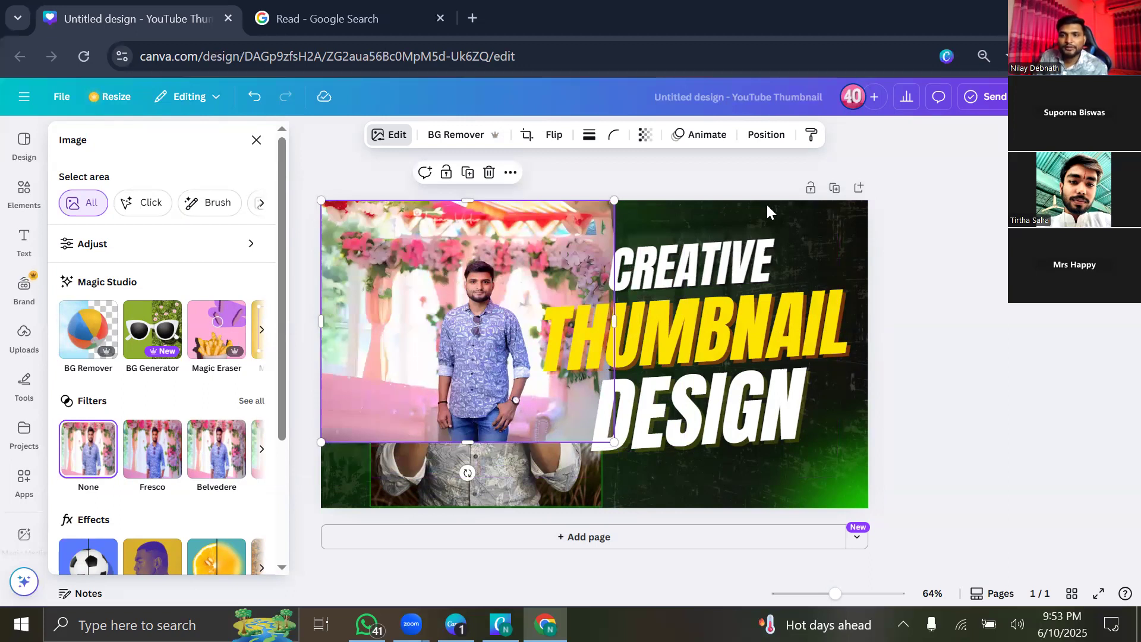
{"action": "mouse_move", "coordinate": [477, 280]}
{"action": "left_mouse_down"}
{"action": "mouse_move", "coordinate": [487, 274]}
{"action": "mouse_move", "coordinate": [507, 312]}
{"action": "left_mouse_up"}
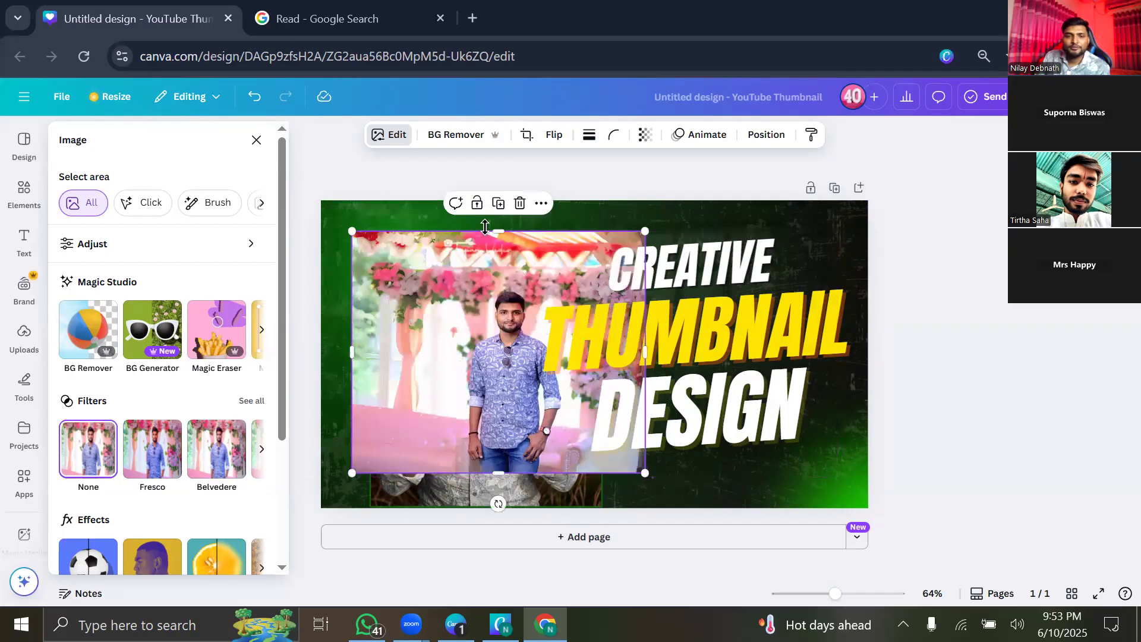
{"action": "left_click_drag", "start_coordinate": [499, 231], "coordinate": [505, 283]}
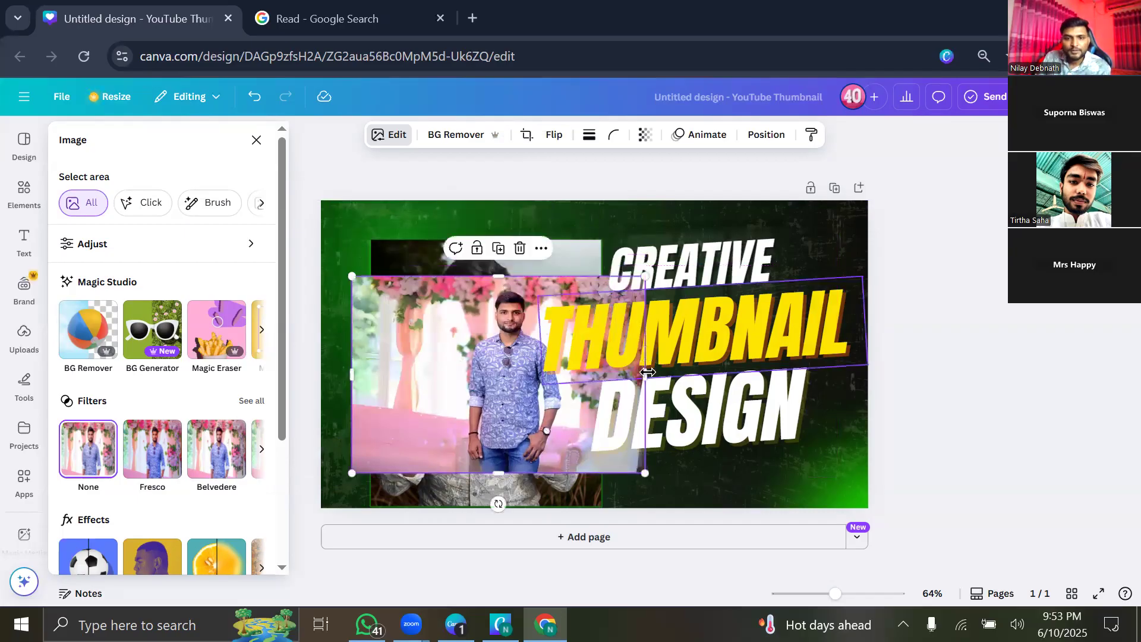
{"action": "left_click_drag", "start_coordinate": [579, 374], "coordinate": [579, 372]}
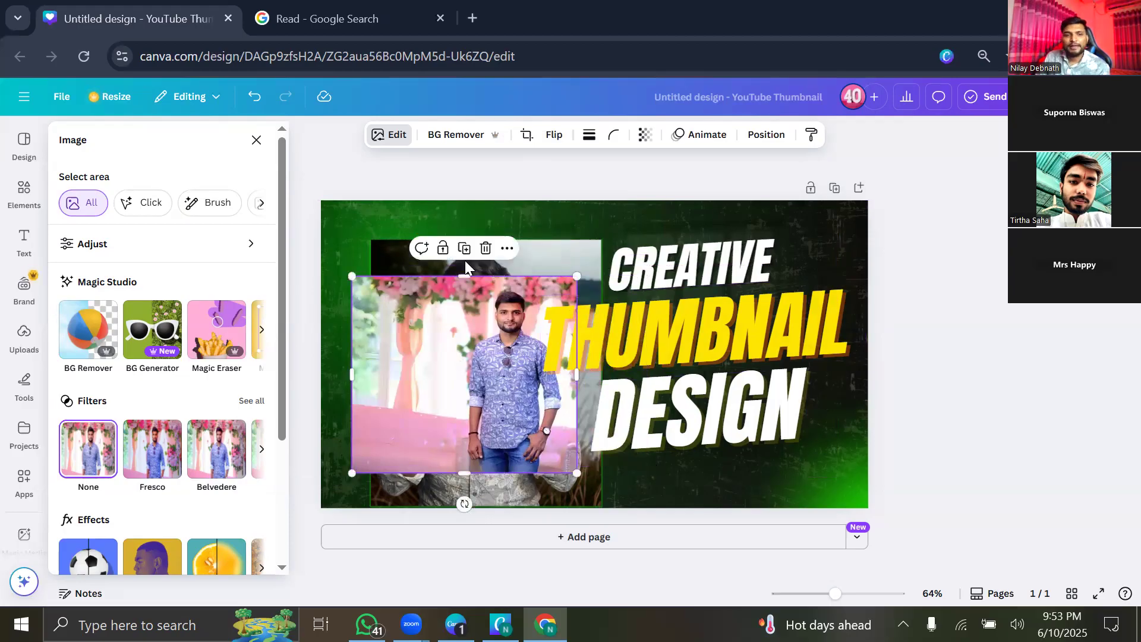
{"action": "scroll", "coordinate": [171, 436], "scroll_direction": "down", "scroll_amount": 2}
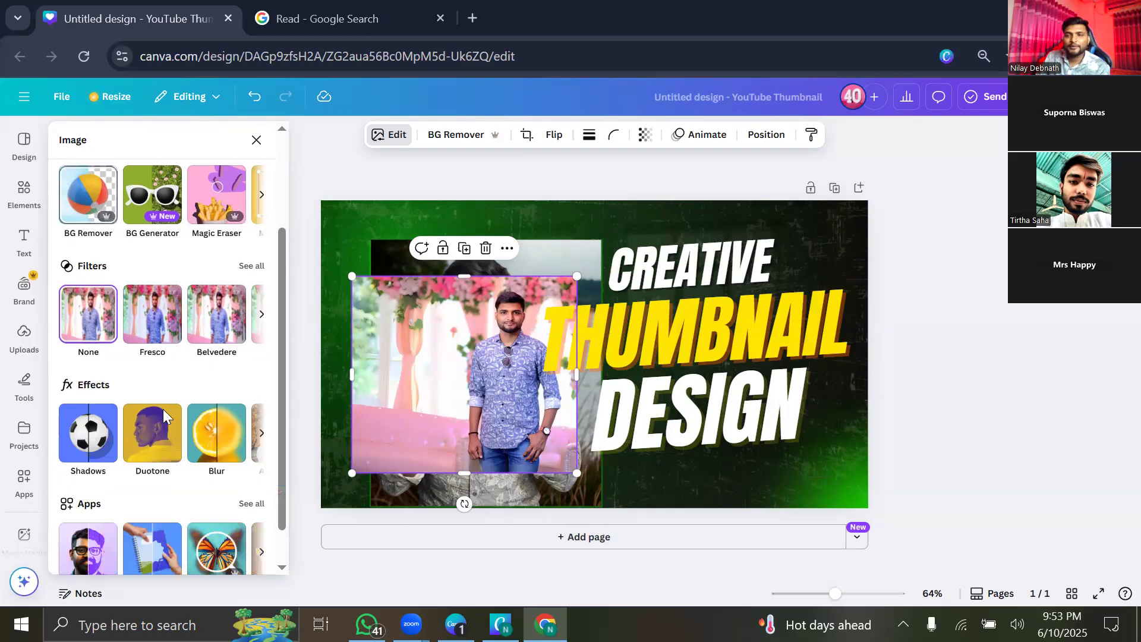
{"action": "scroll", "coordinate": [198, 432], "scroll_direction": "up", "scroll_amount": 2}
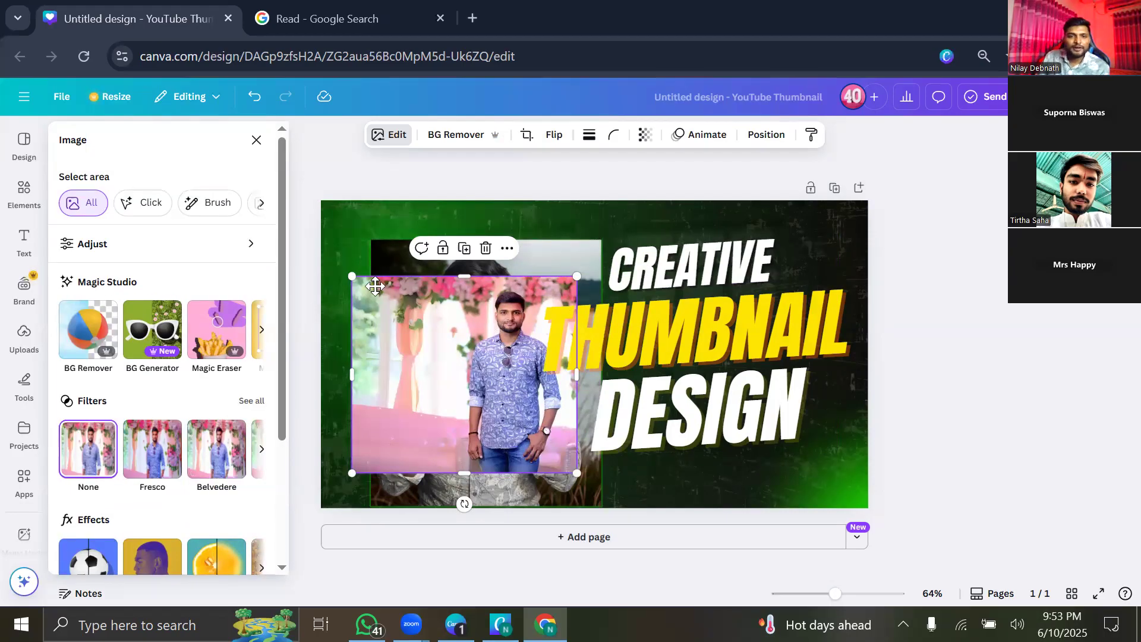
Try further placements and widths for the floral photo, then delete it.
{"action": "left_click_drag", "start_coordinate": [371, 292], "coordinate": [333, 255]}
{"action": "left_click_drag", "start_coordinate": [535, 338], "coordinate": [583, 337]}
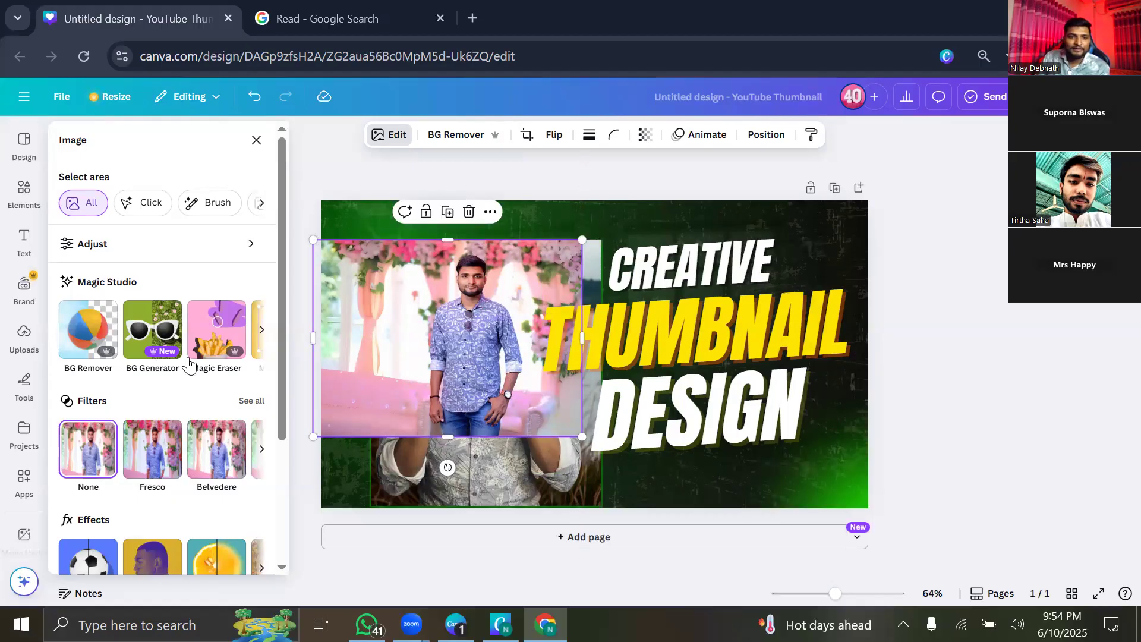
{"action": "scroll", "coordinate": [110, 363], "scroll_direction": "down", "scroll_amount": 3}
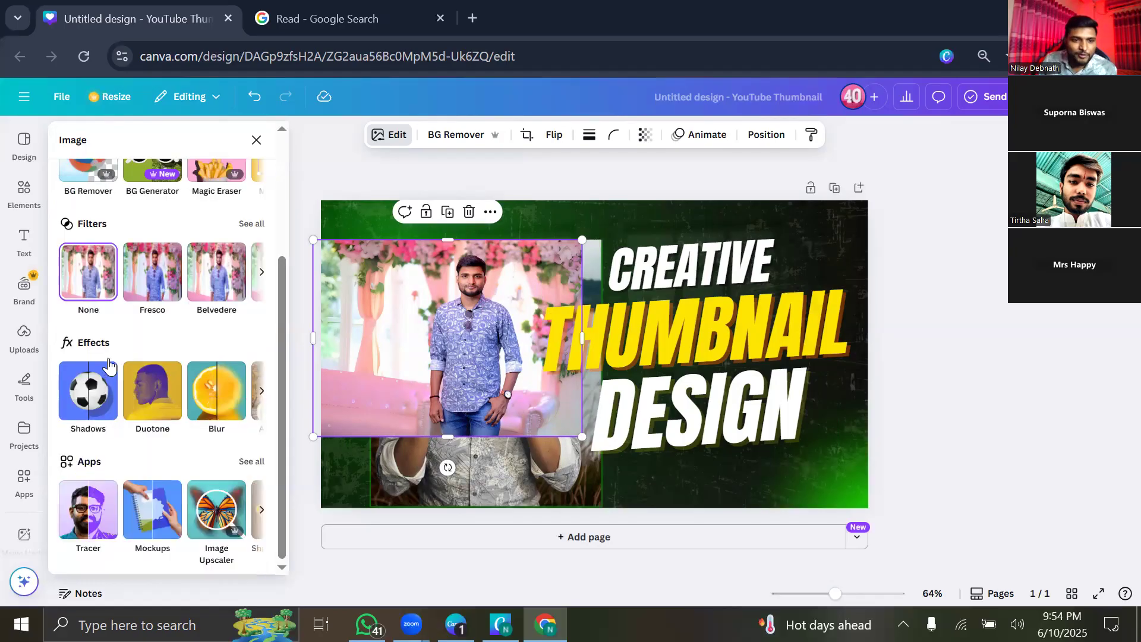
{"action": "scroll", "coordinate": [107, 363], "scroll_direction": "up", "scroll_amount": 3}
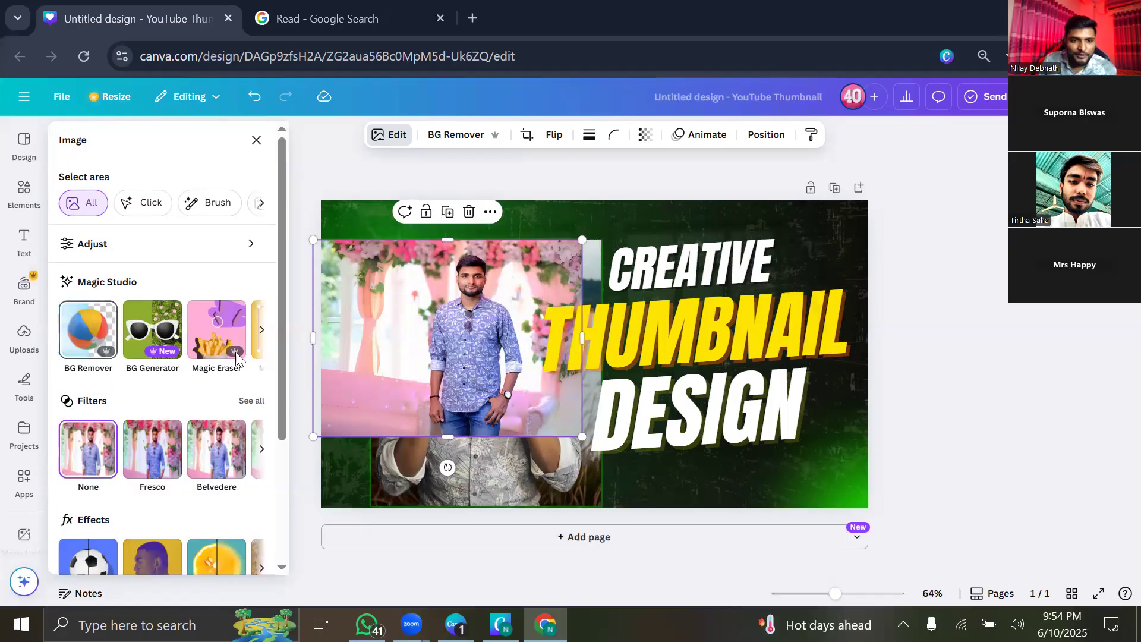
{"action": "scroll", "coordinate": [199, 423], "scroll_direction": "down", "scroll_amount": 3}
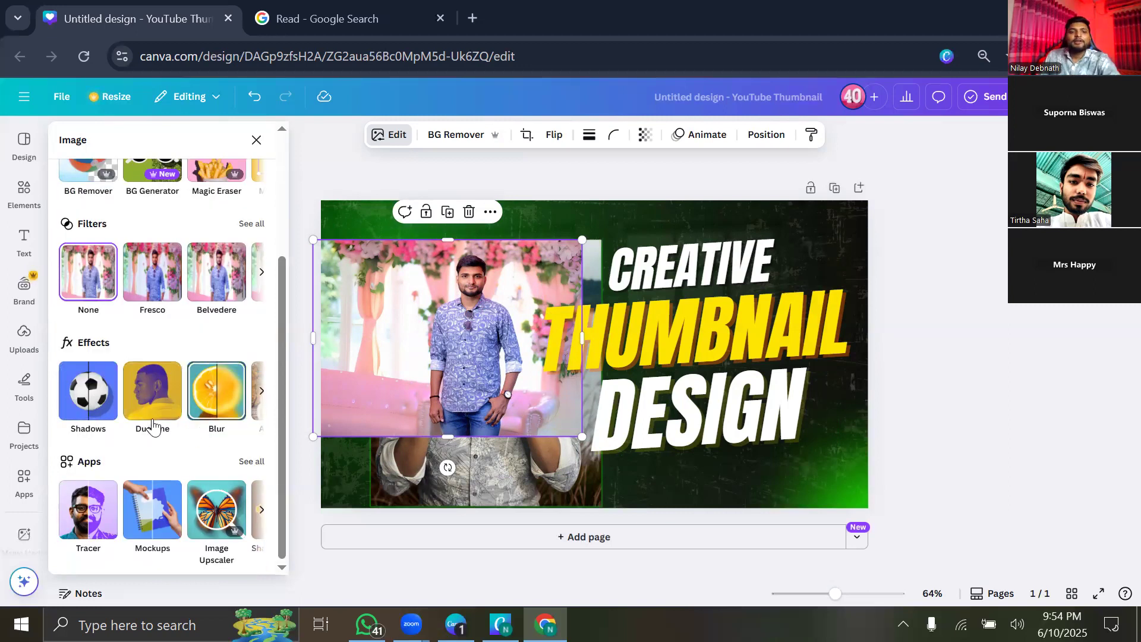
{"action": "scroll", "coordinate": [140, 437], "scroll_direction": "up", "scroll_amount": 3}
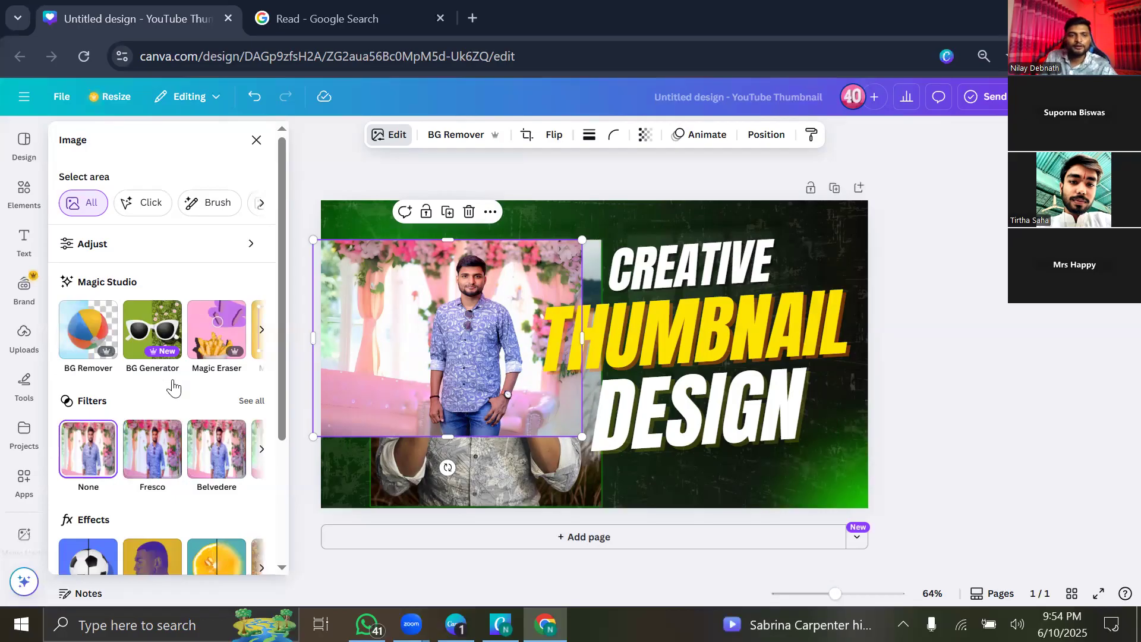
{"action": "scroll", "coordinate": [152, 502], "scroll_direction": "down", "scroll_amount": 3}
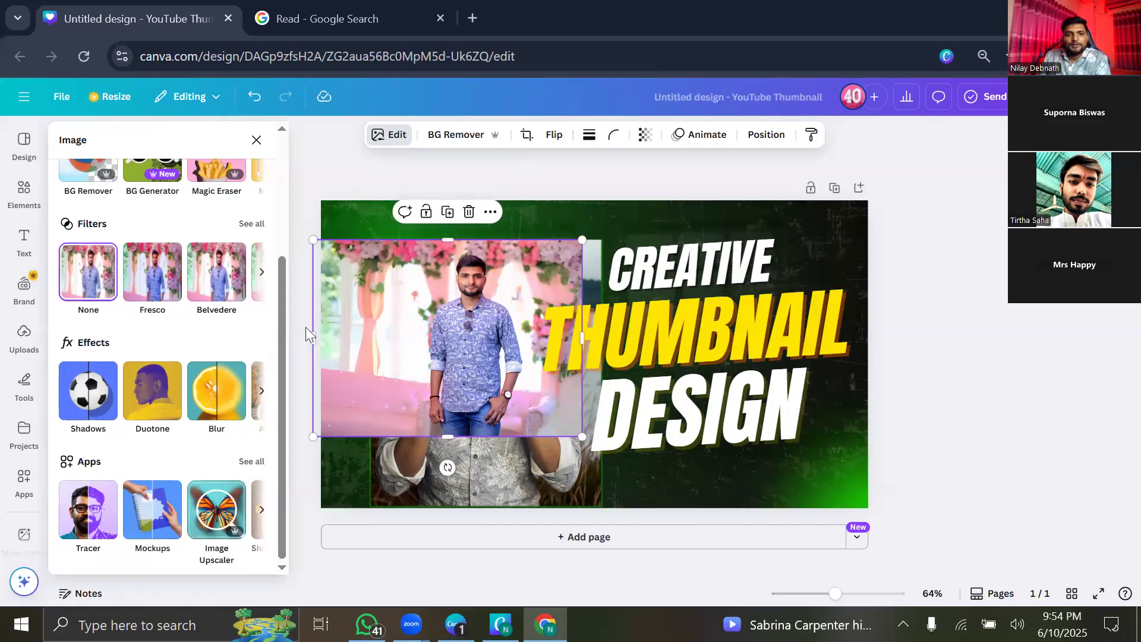
{"action": "scroll", "coordinate": [268, 310], "scroll_direction": "up", "scroll_amount": 1}
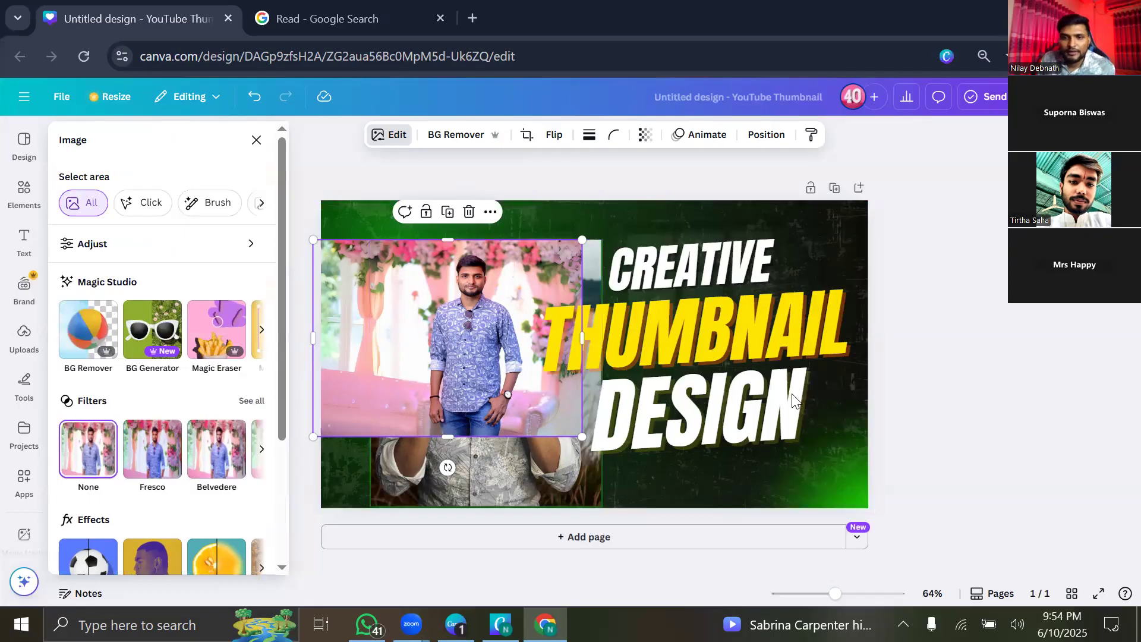
{"action": "left_click_drag", "start_coordinate": [582, 338], "coordinate": [533, 363]}
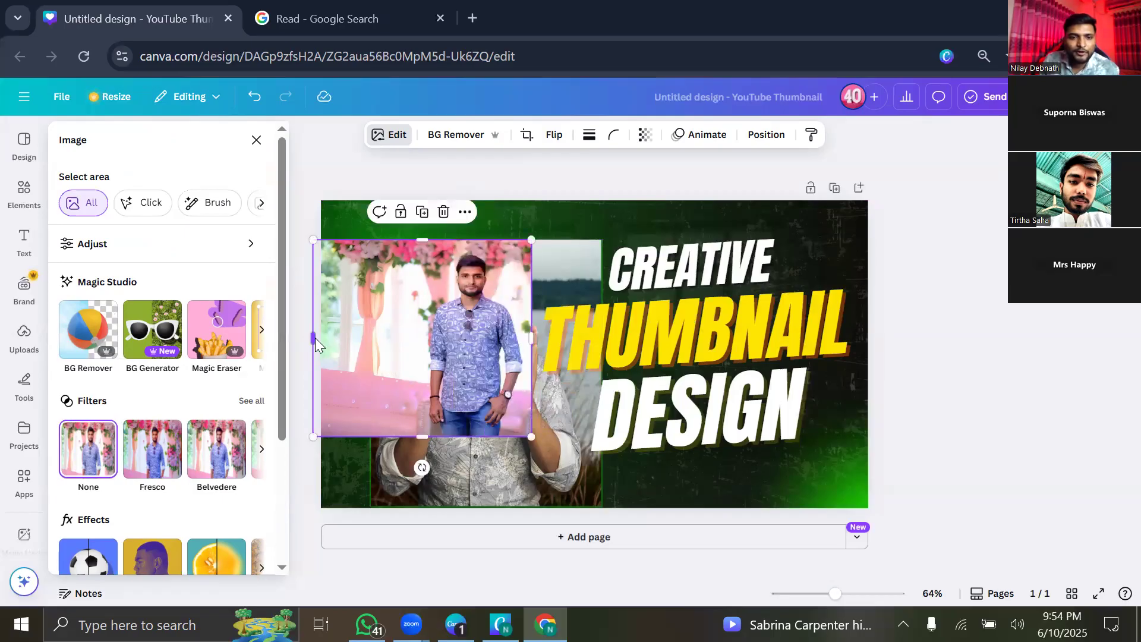
{"action": "left_click_drag", "start_coordinate": [350, 342], "coordinate": [404, 336]}
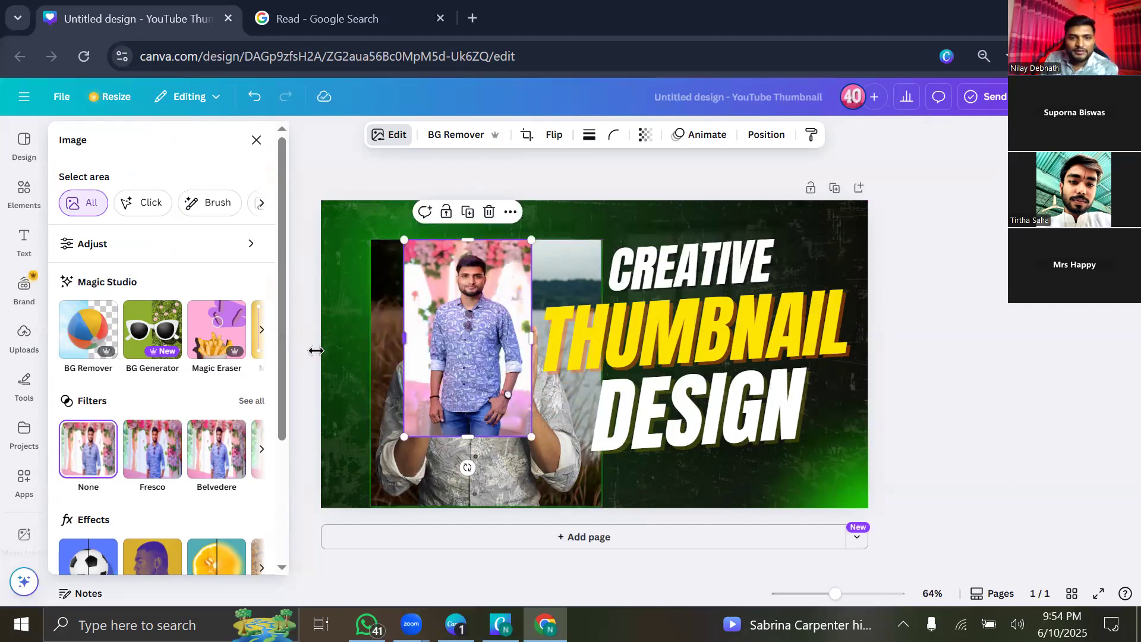
{"action": "left_click_drag", "start_coordinate": [404, 339], "coordinate": [341, 361]}
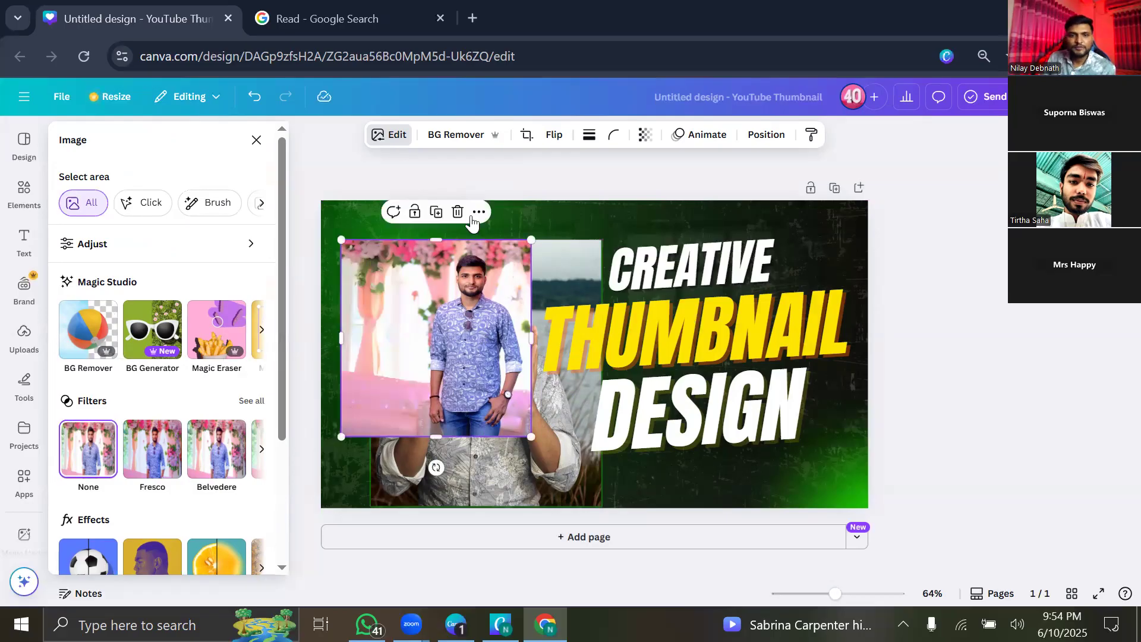
{"action": "key", "text": "Delete"}
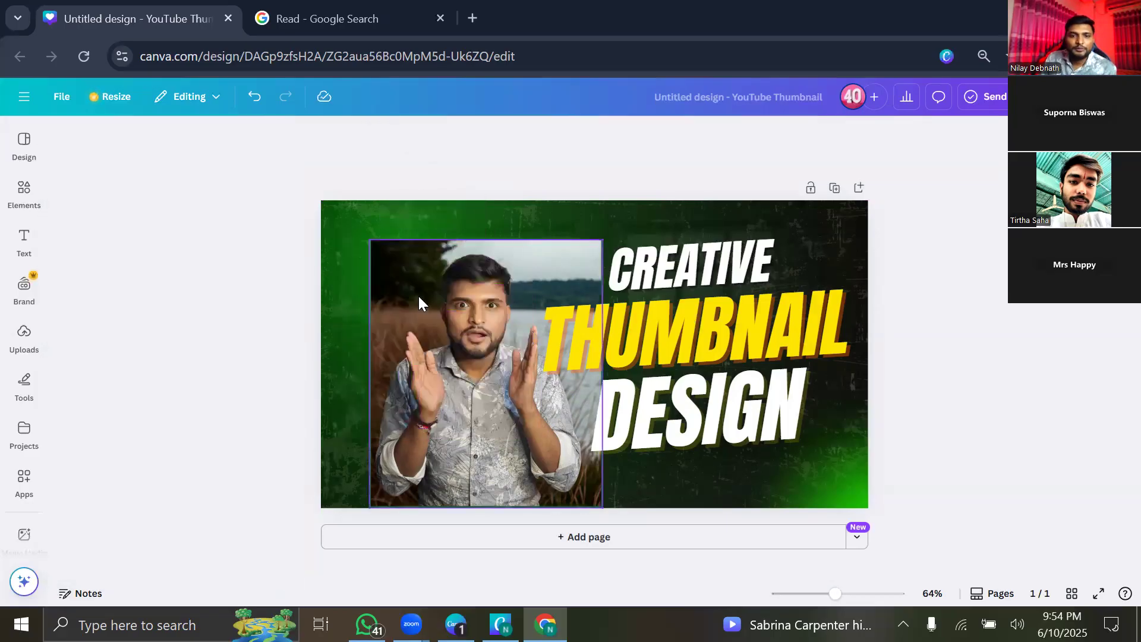
Remove the background from the raised-hands presenter photo with BG Remover.
{"action": "left_click", "coordinate": [377, 254]}
{"action": "left_click", "coordinate": [369, 144]}
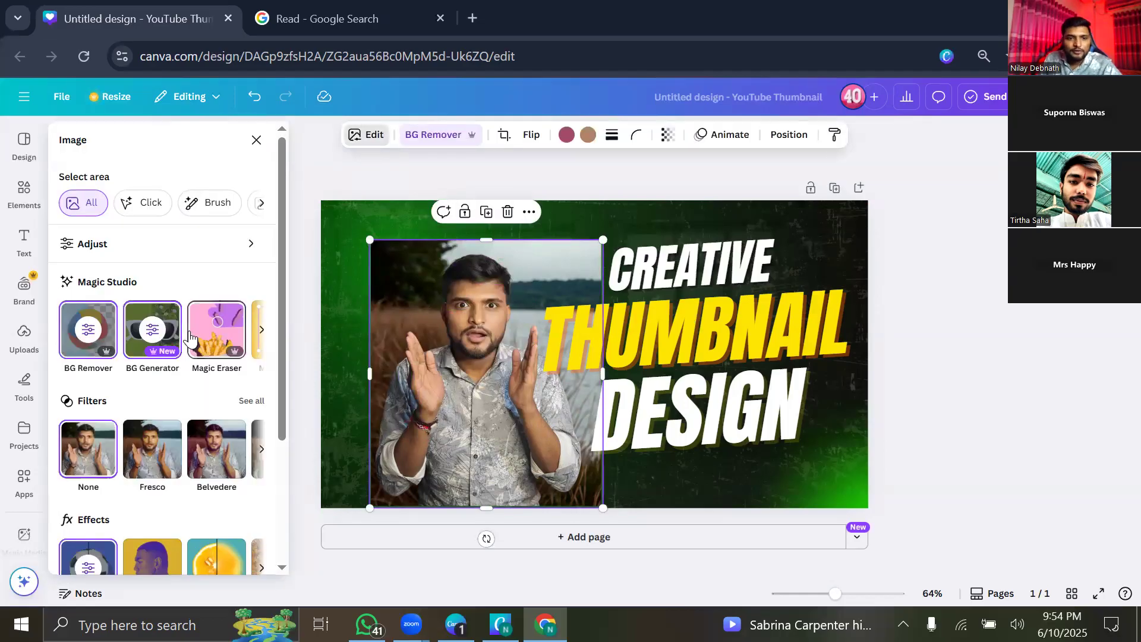
{"action": "scroll", "coordinate": [153, 343], "scroll_direction": "down", "scroll_amount": 3}
{"action": "left_click_drag", "start_coordinate": [454, 379], "coordinate": [416, 363]}
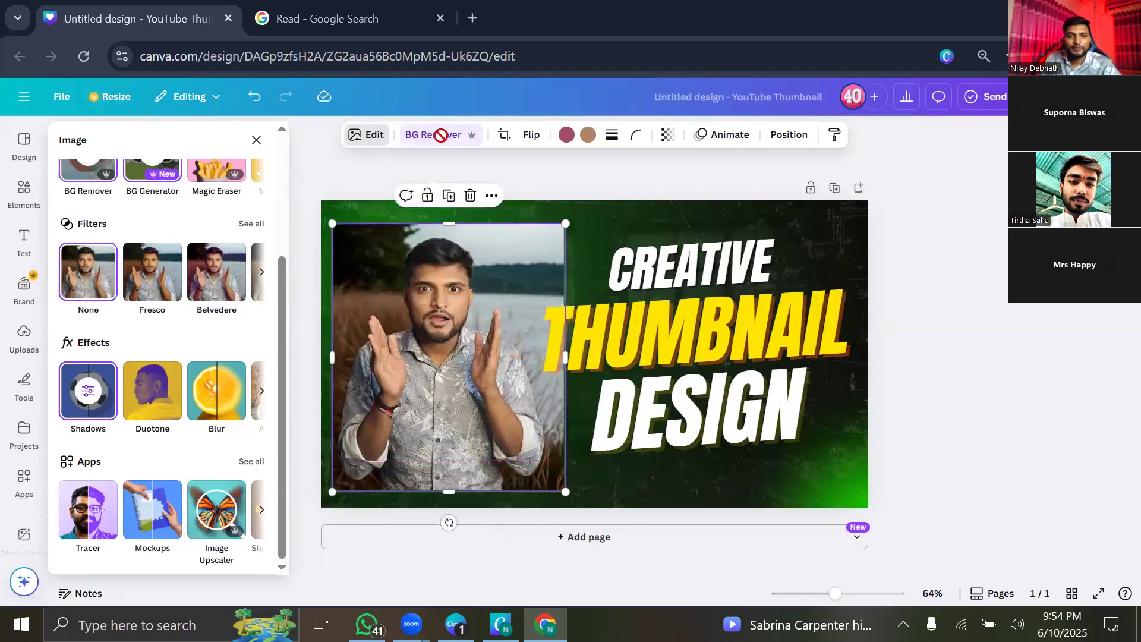
{"action": "left_click", "coordinate": [440, 140]}
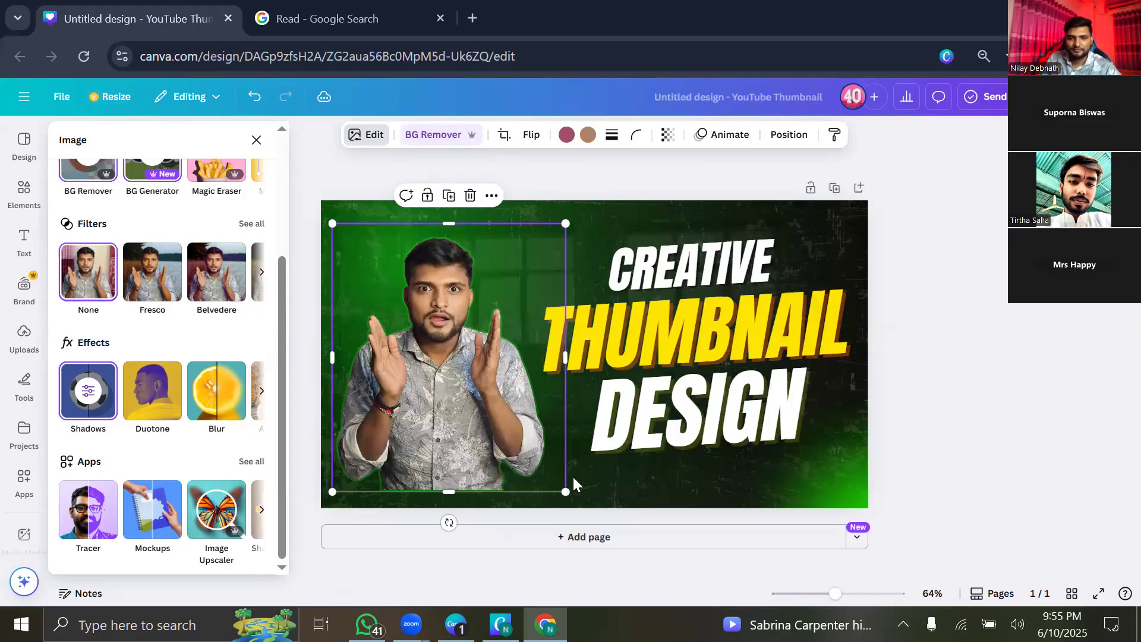
Enlarge the cutout to the page's bottom edge, reposition it, and apply the Fresco filter.
{"action": "left_click_drag", "start_coordinate": [565, 492], "coordinate": [580, 504]}
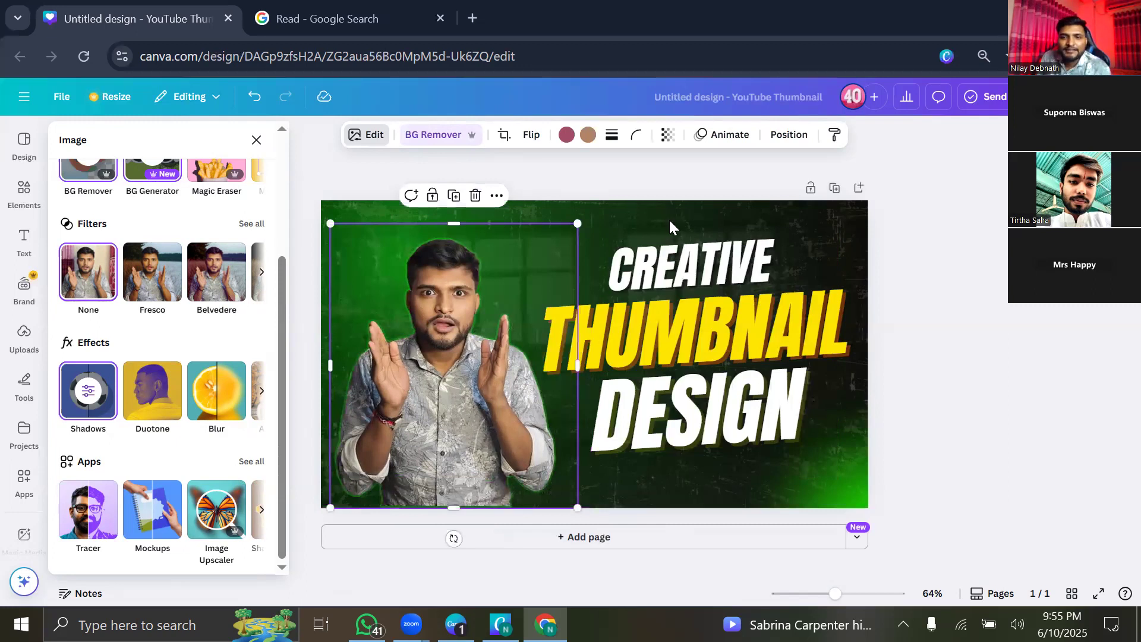
{"action": "left_click", "coordinate": [439, 409]}
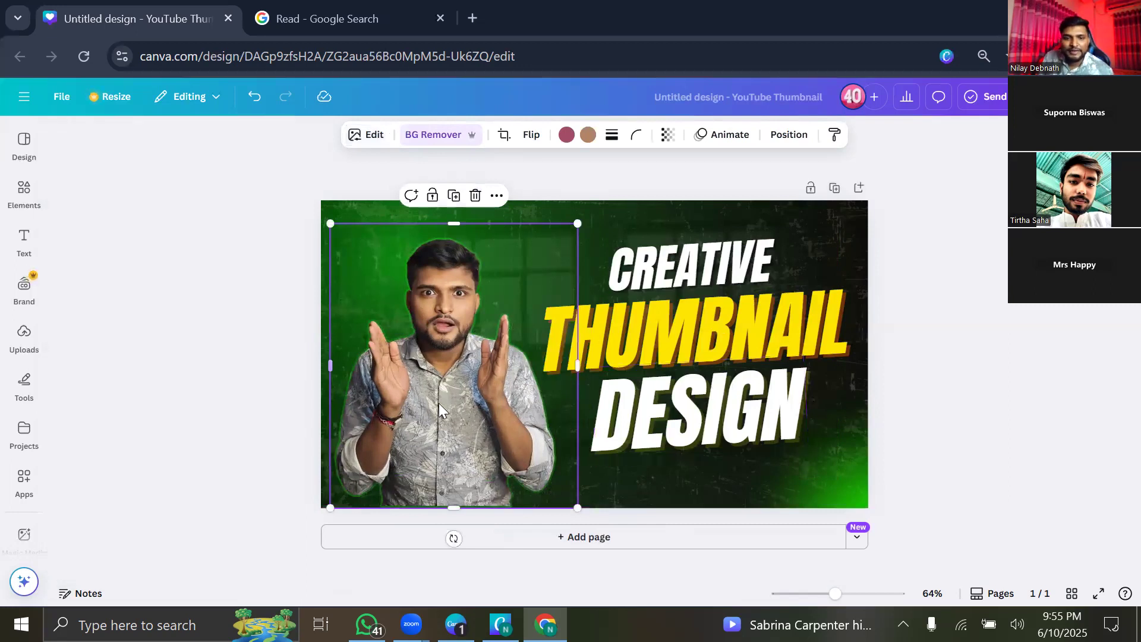
{"action": "left_click_drag", "start_coordinate": [440, 409], "coordinate": [444, 409]}
{"action": "left_click_drag", "start_coordinate": [454, 341], "coordinate": [359, 194]}
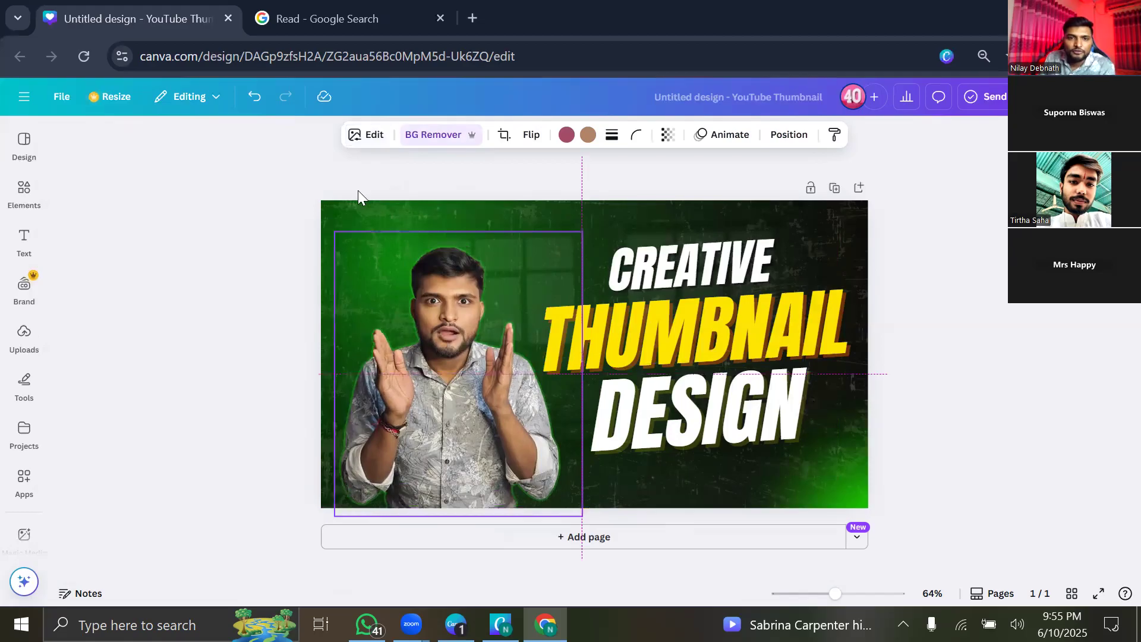
{"action": "left_click", "coordinate": [370, 135]}
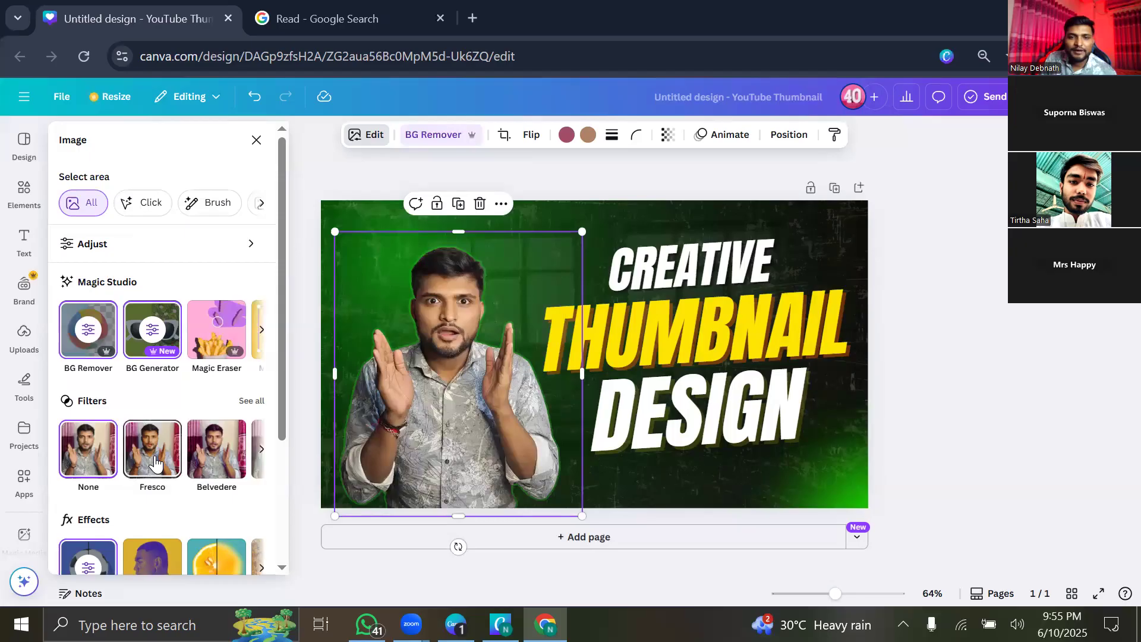
{"action": "left_click", "coordinate": [184, 451]}
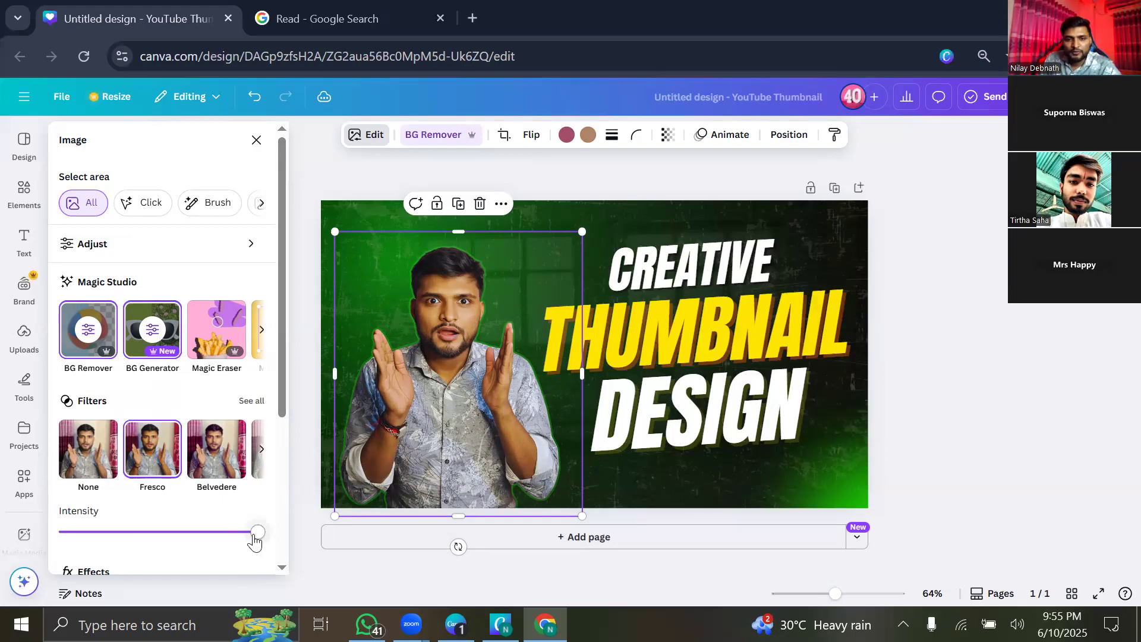
Lower the Fresco intensity and try Belvedere, Natural, Bronz, Bali and Aria filters.
{"action": "left_click_drag", "start_coordinate": [81, 553], "coordinate": [241, 552]}
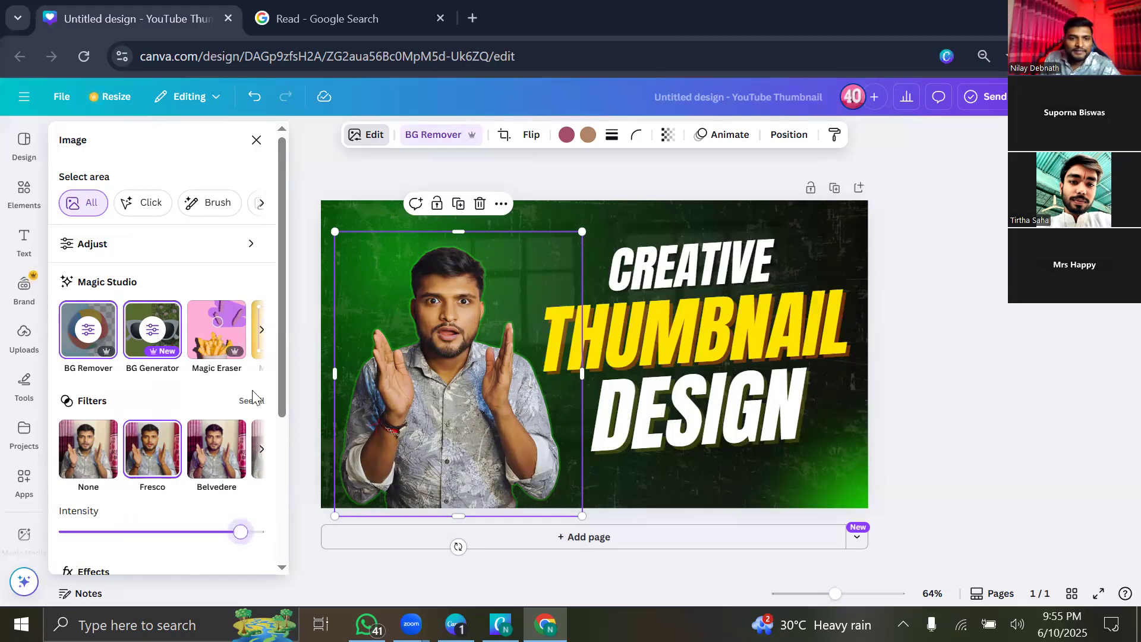
{"action": "left_click", "coordinate": [246, 409]}
{"action": "left_click", "coordinate": [154, 329]}
{"action": "left_click", "coordinate": [231, 325]}
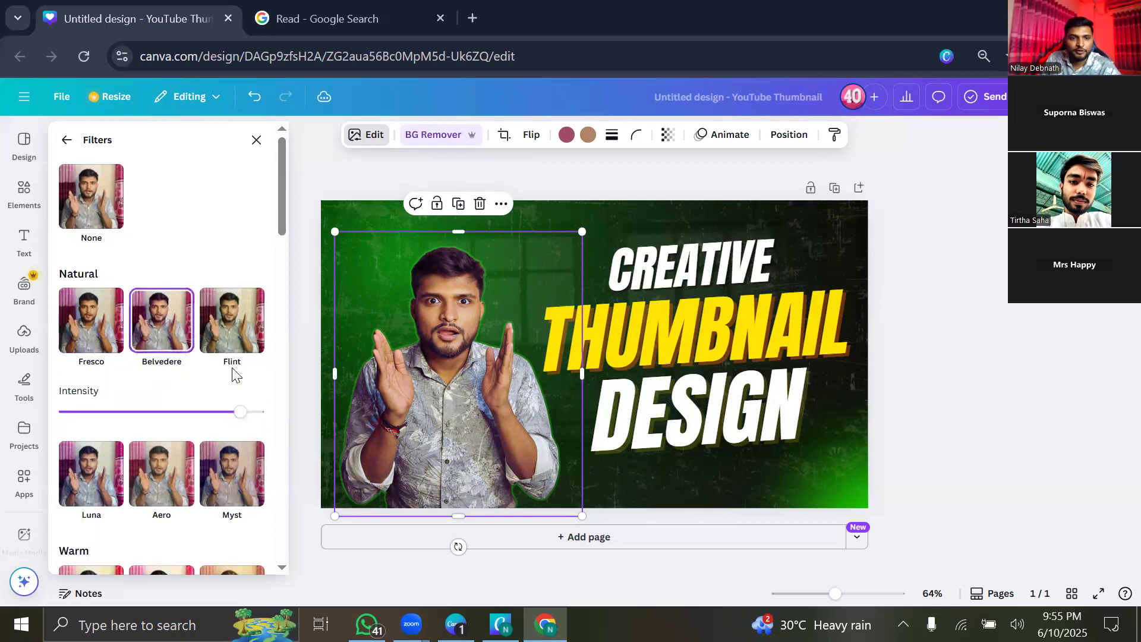
{"action": "scroll", "coordinate": [114, 329], "scroll_direction": "down", "scroll_amount": 5}
{"action": "left_click", "coordinate": [115, 329]}
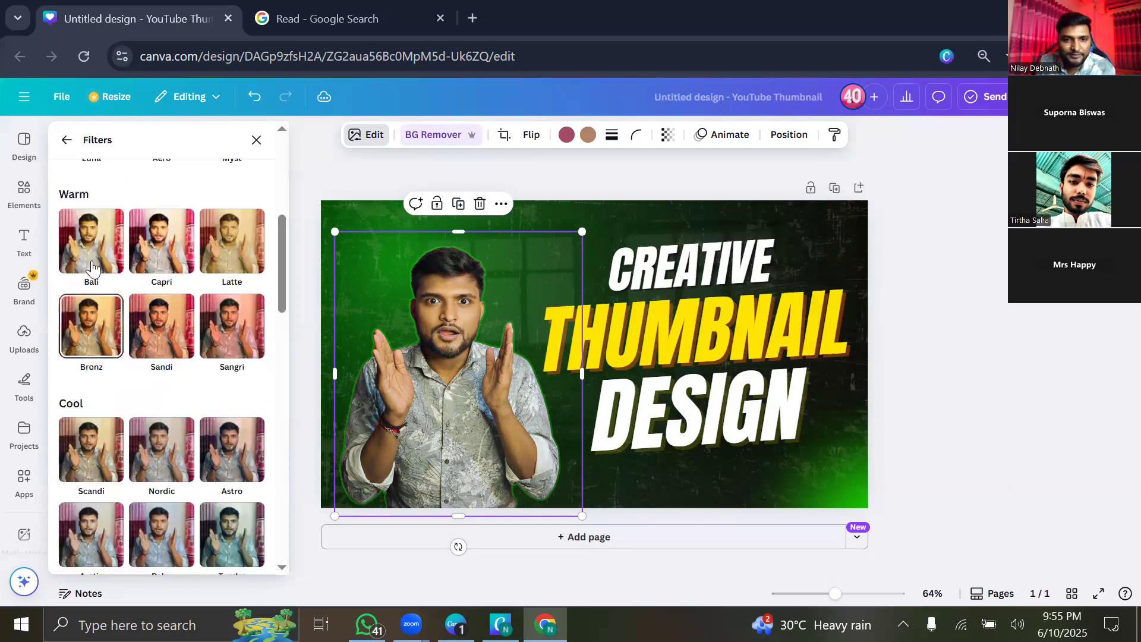
{"action": "left_click", "coordinate": [91, 267]}
{"action": "scroll", "coordinate": [196, 470], "scroll_direction": "down", "scroll_amount": 5}
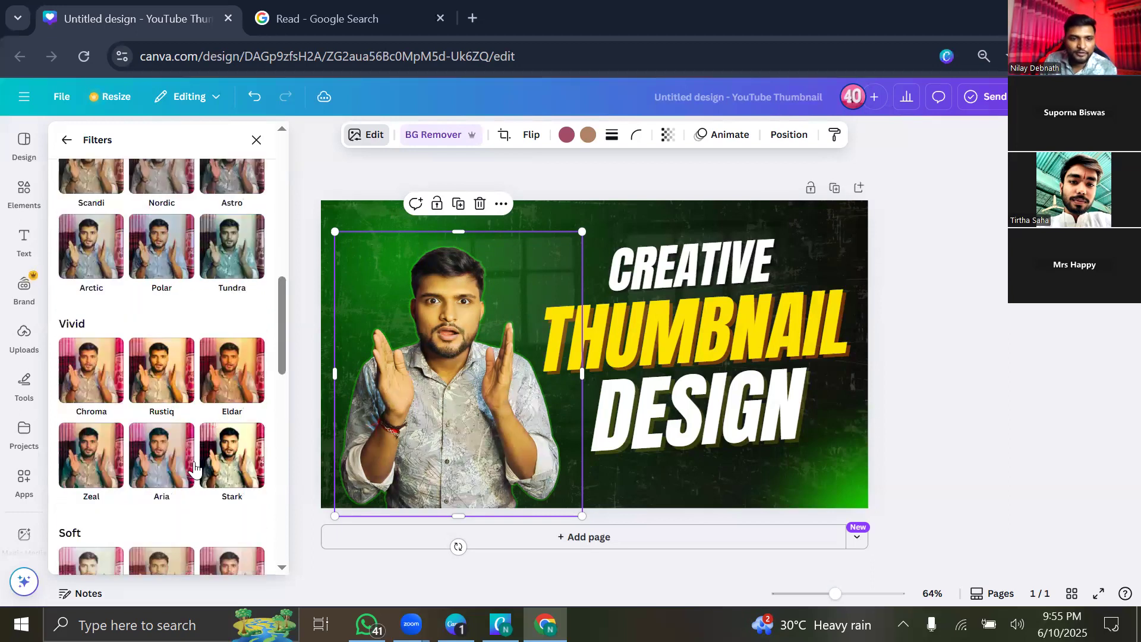
{"action": "left_click", "coordinate": [173, 472]}
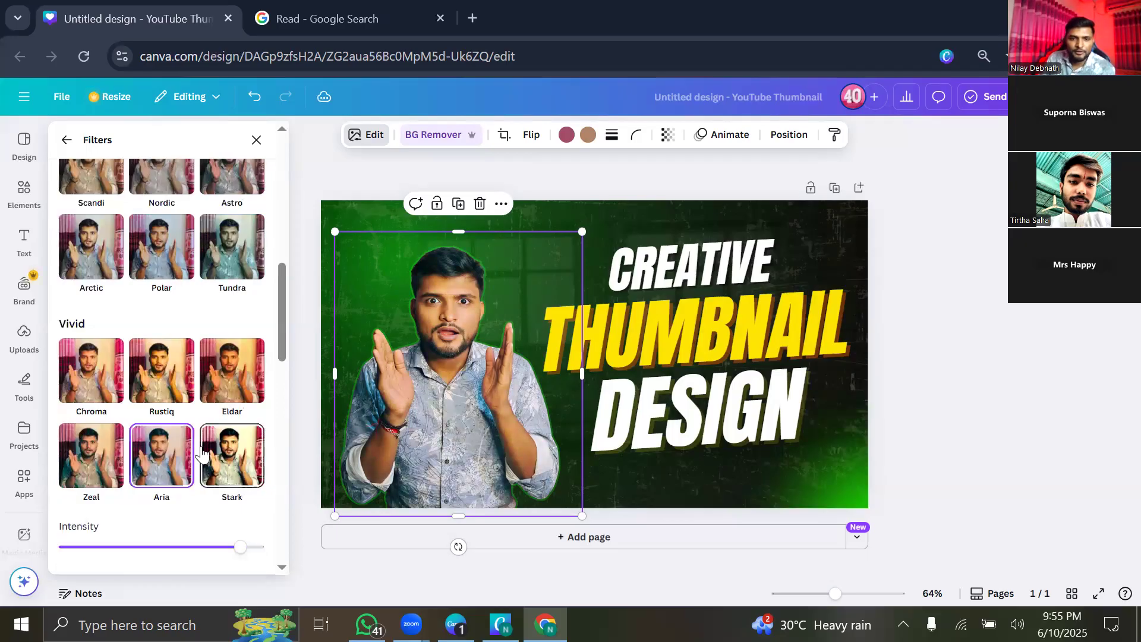
Try Oceanic, Newspaper, Slate, Poster and Minty, then reset to no filter and close the filters.
{"action": "scroll", "coordinate": [126, 432], "scroll_direction": "down", "scroll_amount": 6}
{"action": "left_click", "coordinate": [156, 357]}
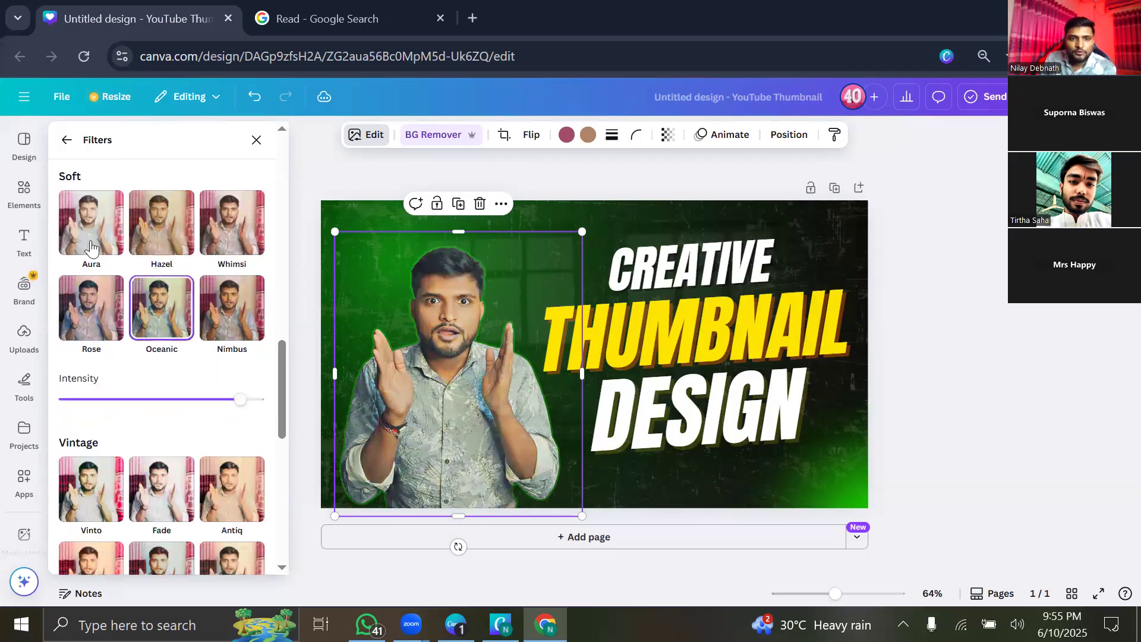
{"action": "scroll", "coordinate": [155, 362], "scroll_direction": "down", "scroll_amount": 7}
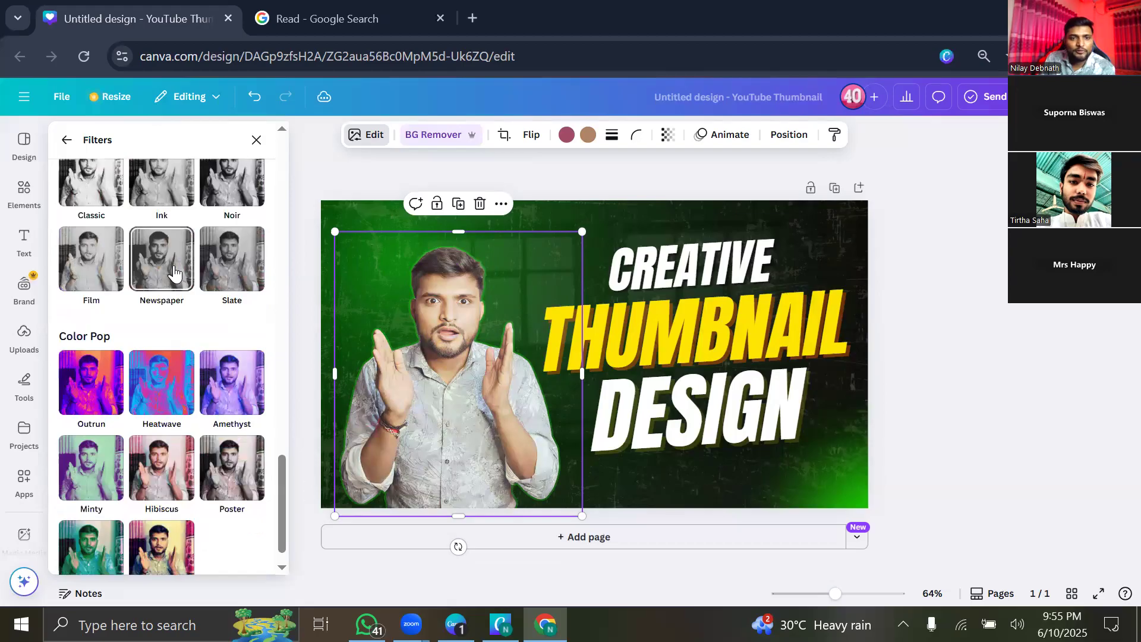
{"action": "left_click", "coordinate": [161, 260]}
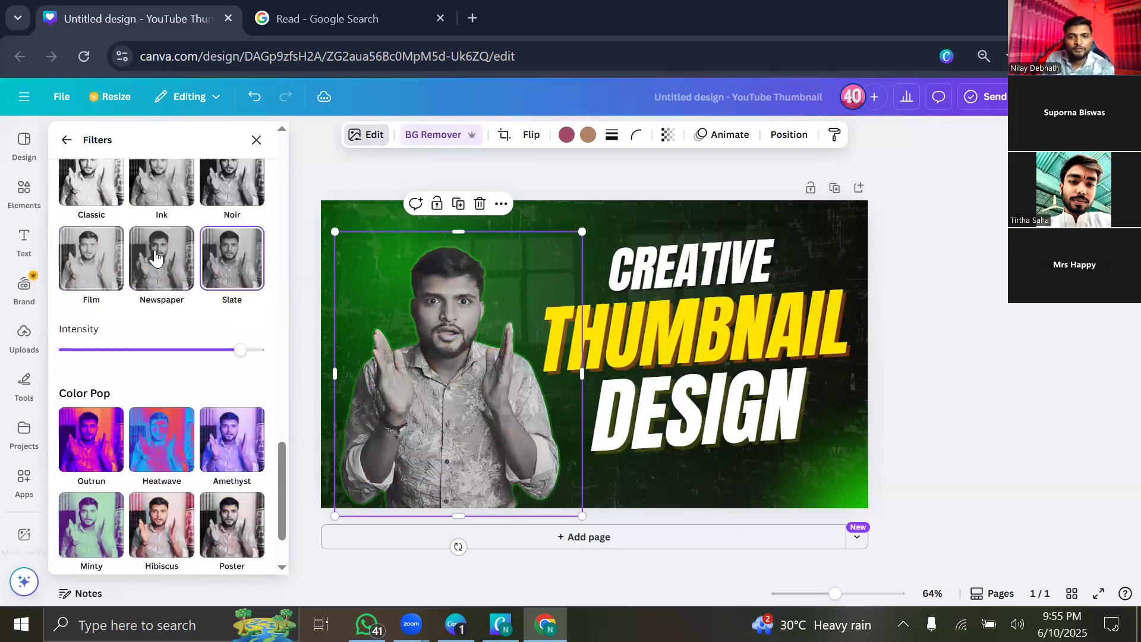
{"action": "left_click", "coordinate": [223, 305]}
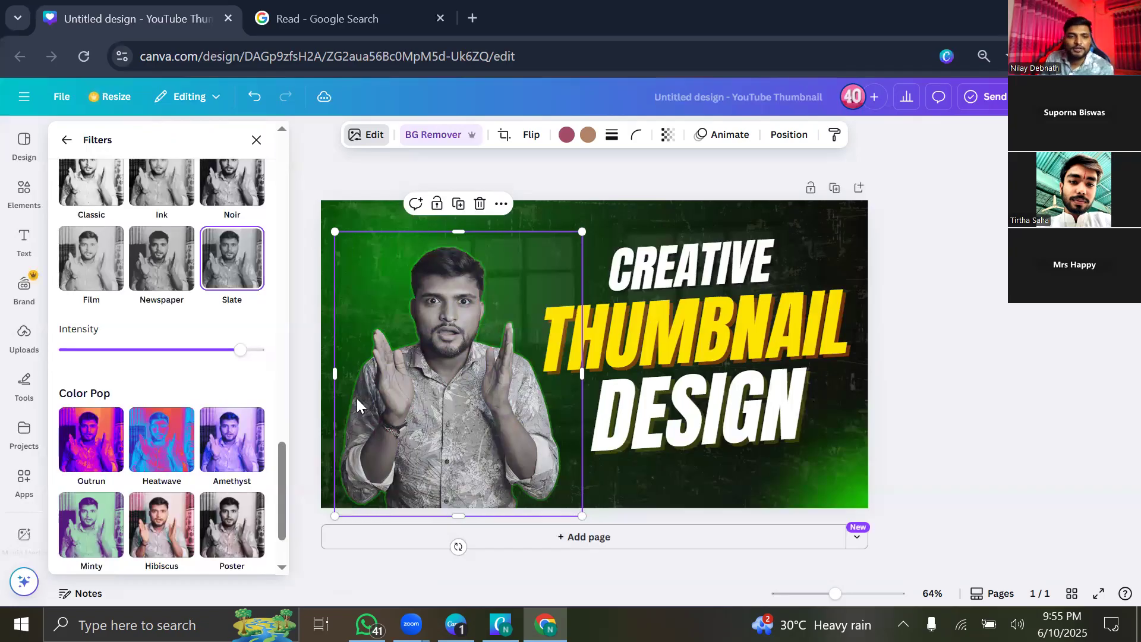
{"action": "left_click", "coordinate": [229, 520]}
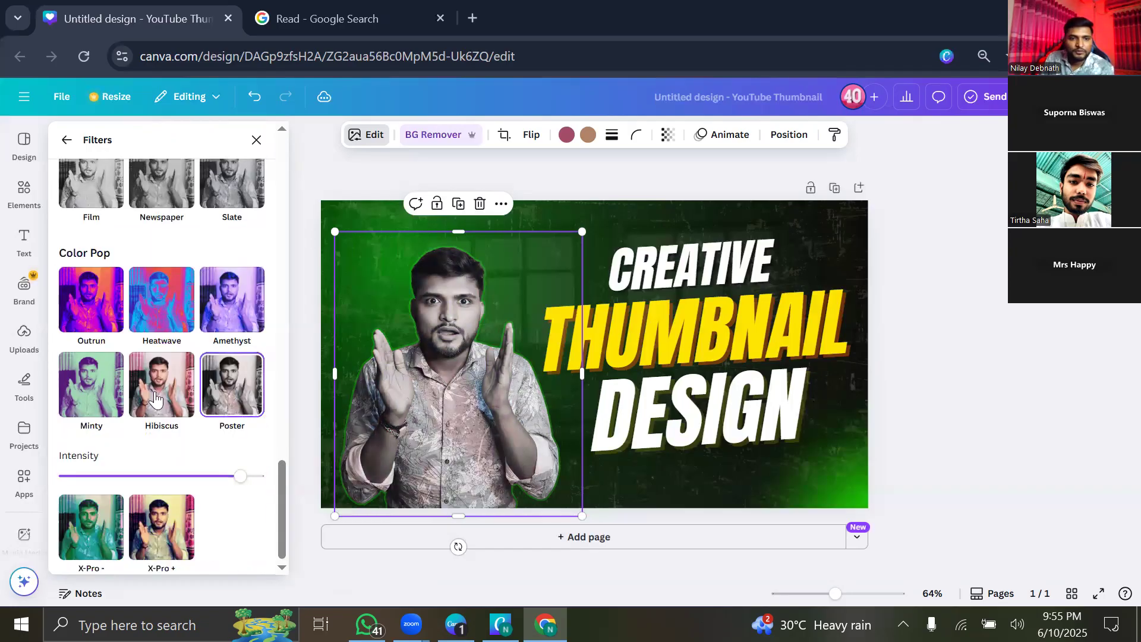
{"action": "left_click", "coordinate": [106, 405]}
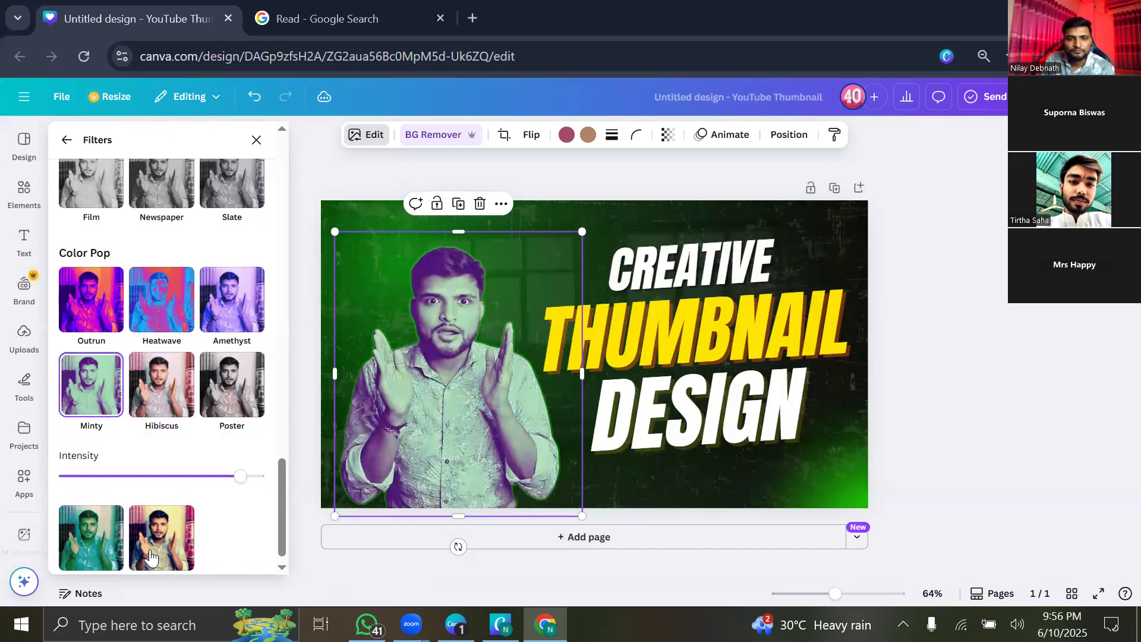
{"action": "left_click", "coordinate": [126, 421]}
{"action": "scroll", "coordinate": [89, 250], "scroll_direction": "up", "scroll_amount": 10}
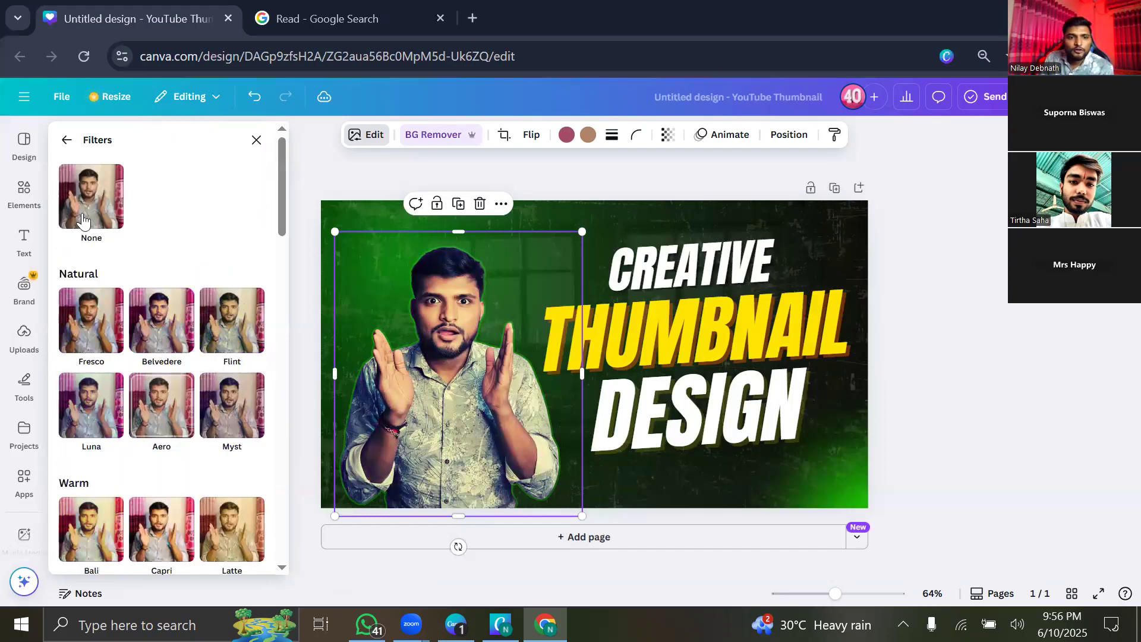
{"action": "left_click", "coordinate": [82, 220]}
{"action": "left_click", "coordinate": [258, 146]}
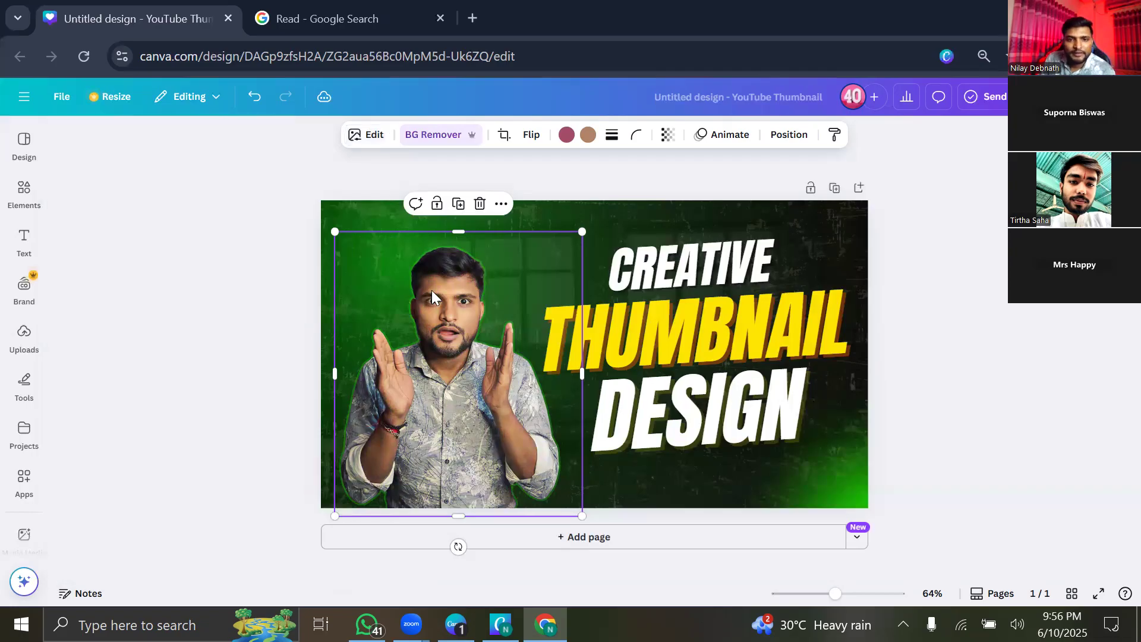
Move the presenter cutout flush to the thumbnail's left edge with its Effects options showing.
{"action": "left_click", "coordinate": [375, 147]}
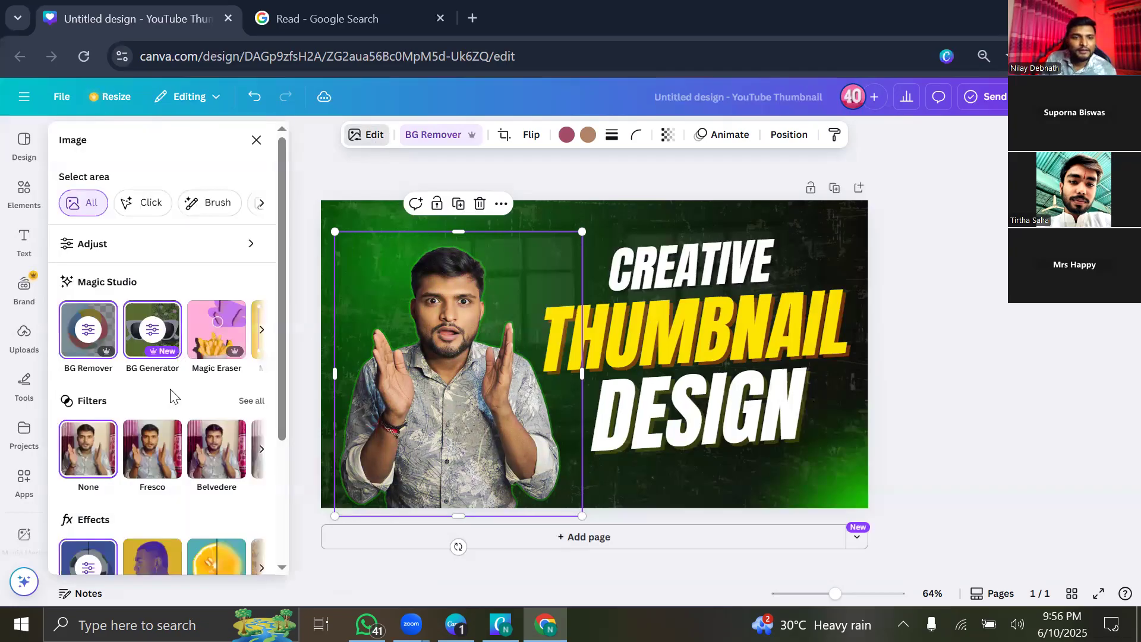
{"action": "scroll", "coordinate": [173, 395], "scroll_direction": "down", "scroll_amount": 3}
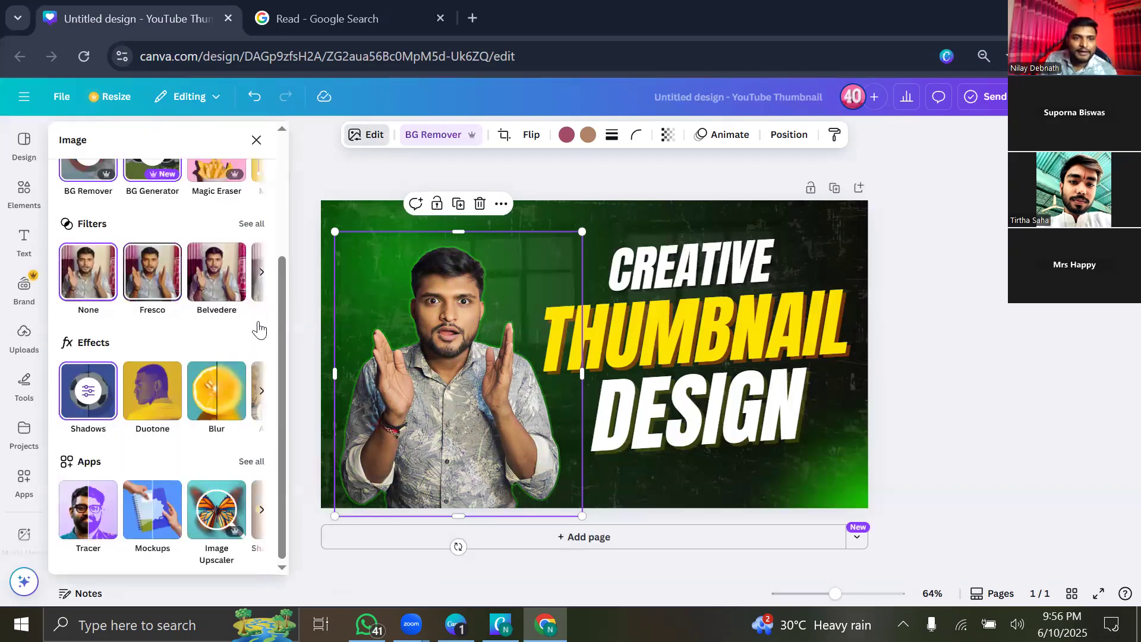
{"action": "scroll", "coordinate": [154, 334], "scroll_direction": "up", "scroll_amount": 3}
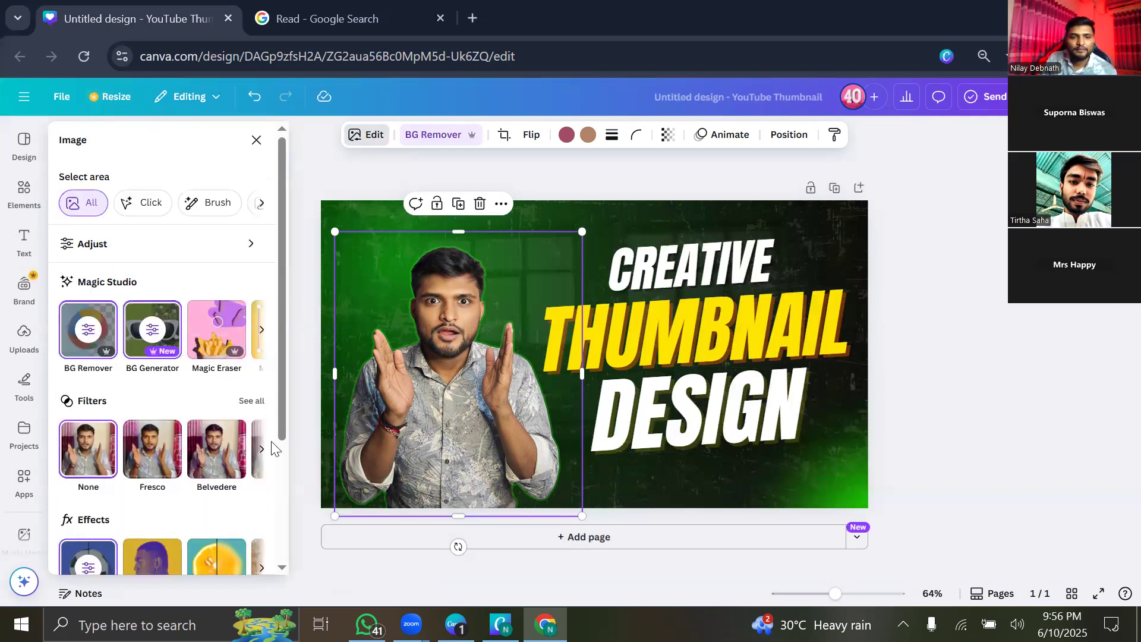
{"action": "scroll", "coordinate": [185, 420], "scroll_direction": "down", "scroll_amount": 3}
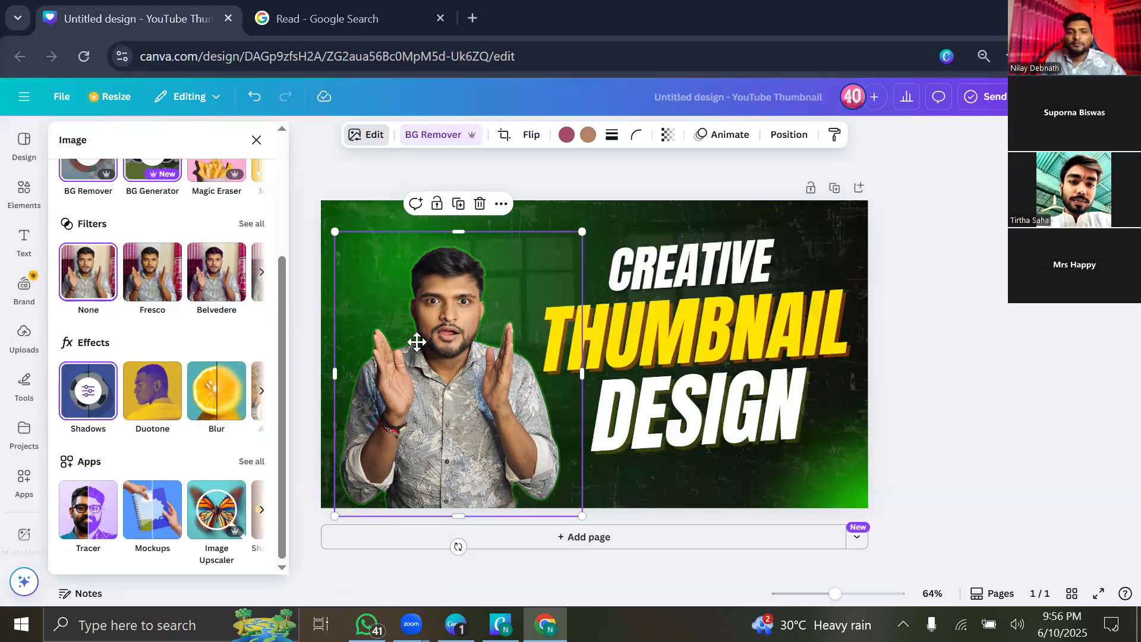
{"action": "left_click_drag", "start_coordinate": [435, 359], "coordinate": [437, 374]}
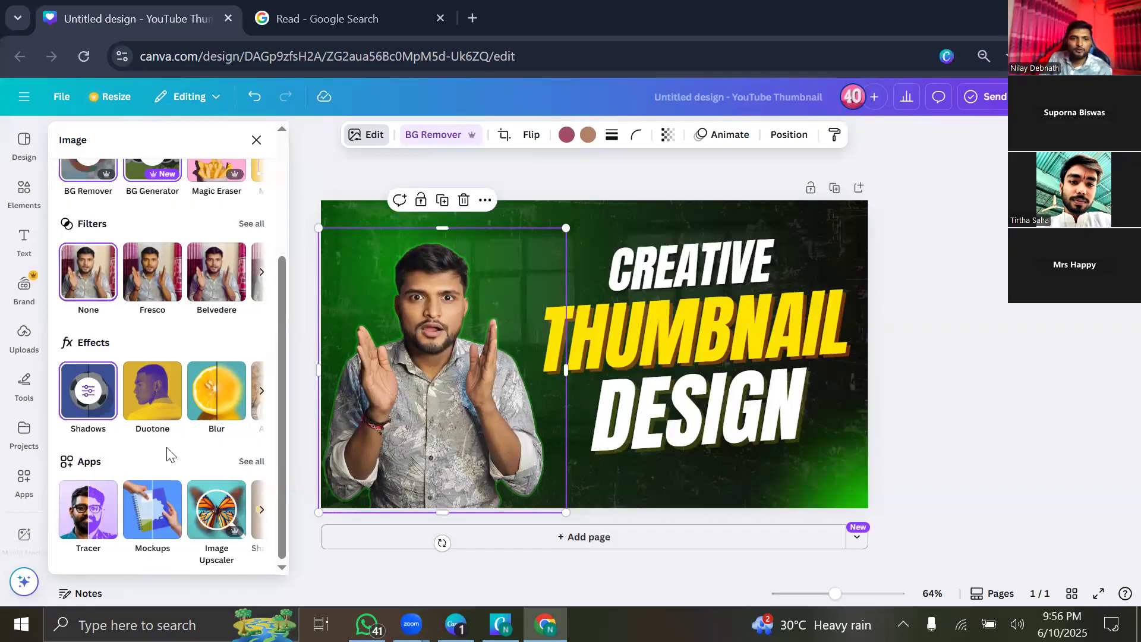
{"action": "left_click", "coordinate": [89, 400]}
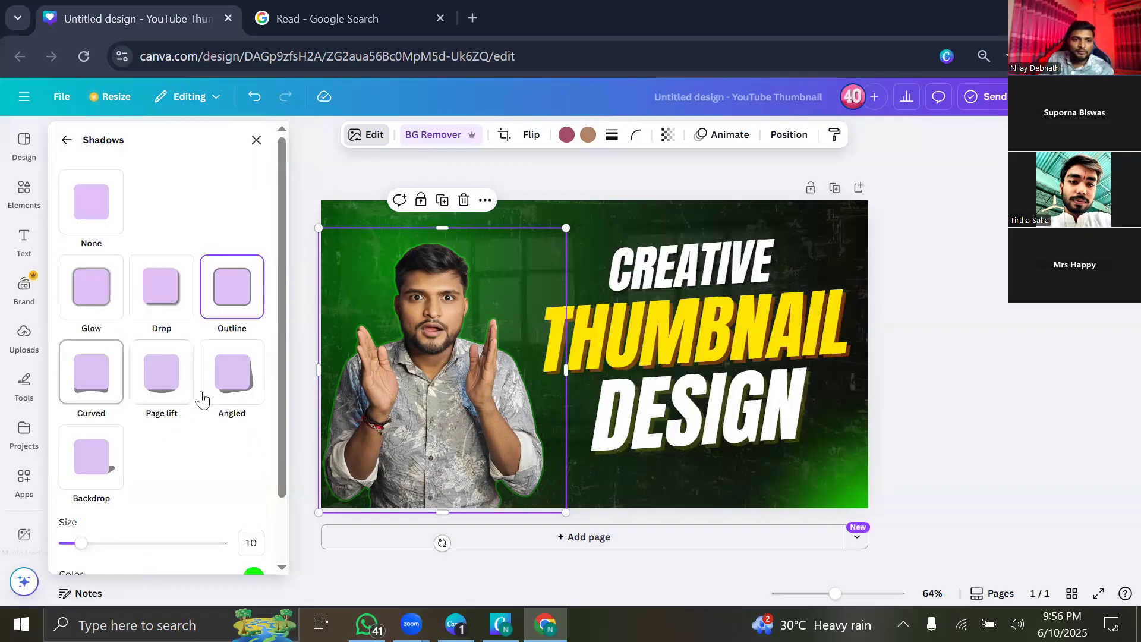
Set the outline shadow colour to bright green #37EE00 after trying black and red.
{"action": "scroll", "coordinate": [249, 487], "scroll_direction": "down", "scroll_amount": 2}
{"action": "left_click", "coordinate": [254, 501]}
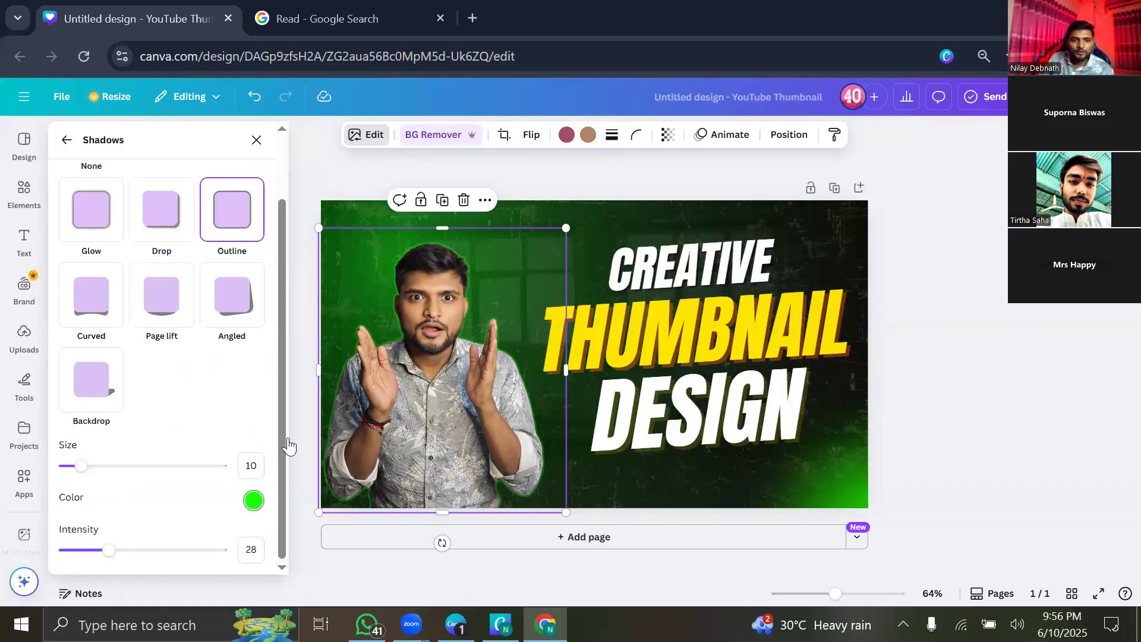
{"action": "type", "text": "#000000"}
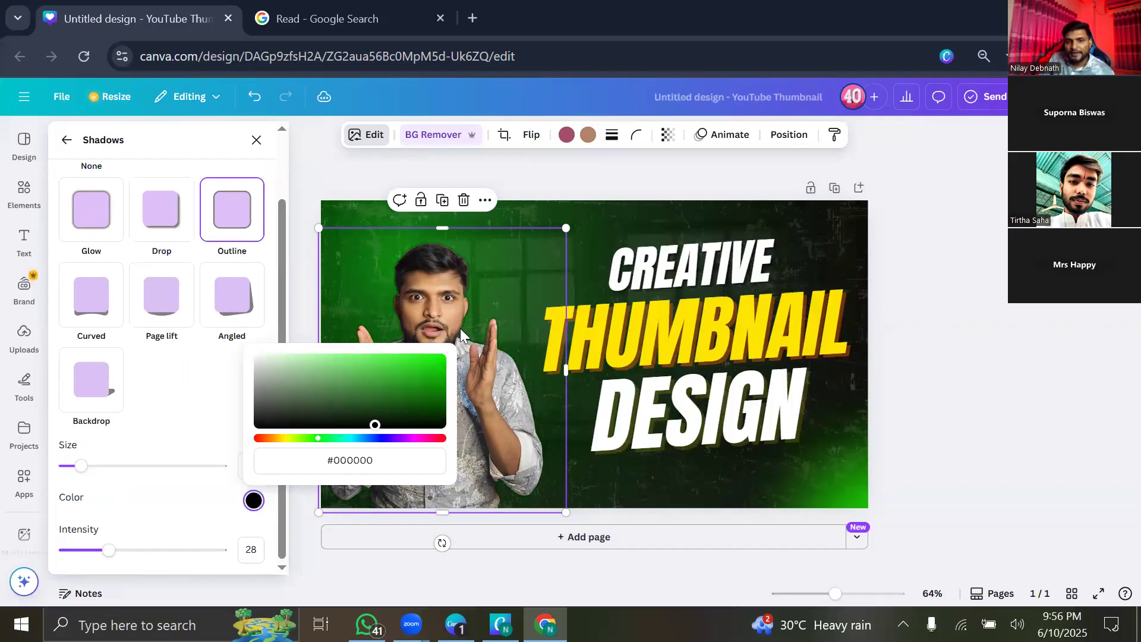
{"action": "left_click", "coordinate": [443, 357]}
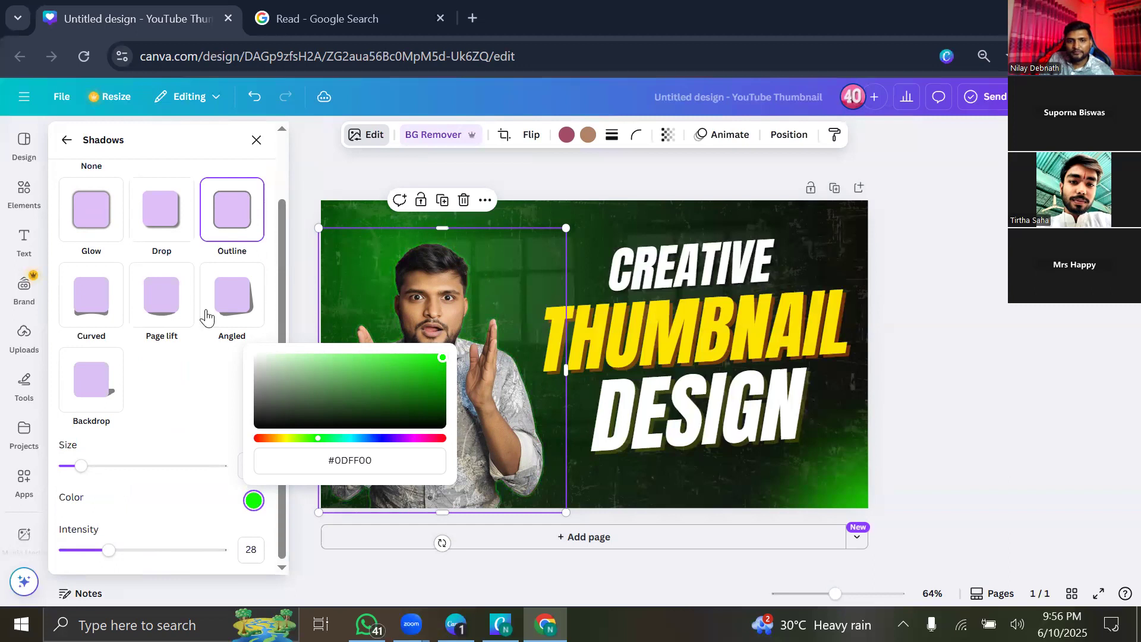
{"action": "left_click", "coordinate": [440, 438]}
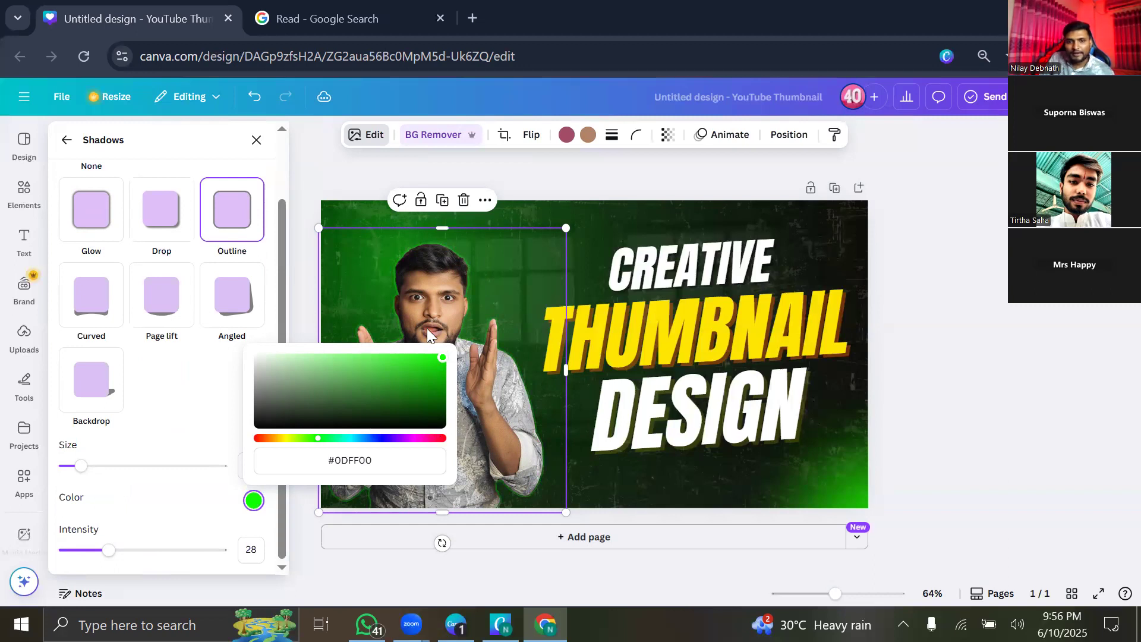
{"action": "left_click", "coordinate": [389, 368]}
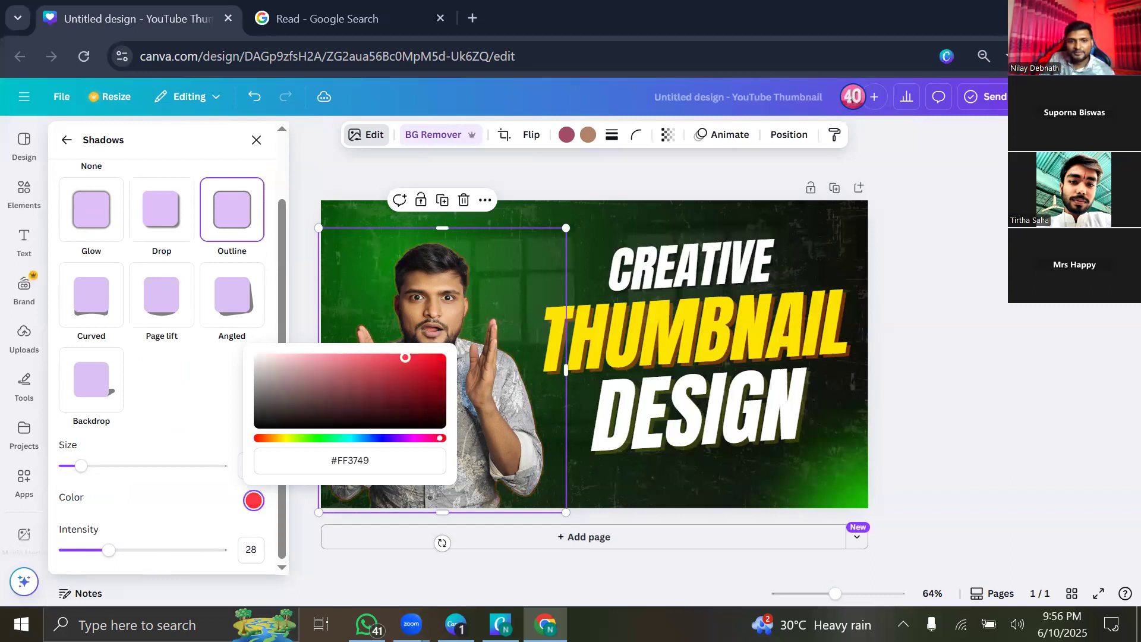
{"action": "left_click", "coordinate": [312, 438]}
{"action": "left_click", "coordinate": [446, 359]}
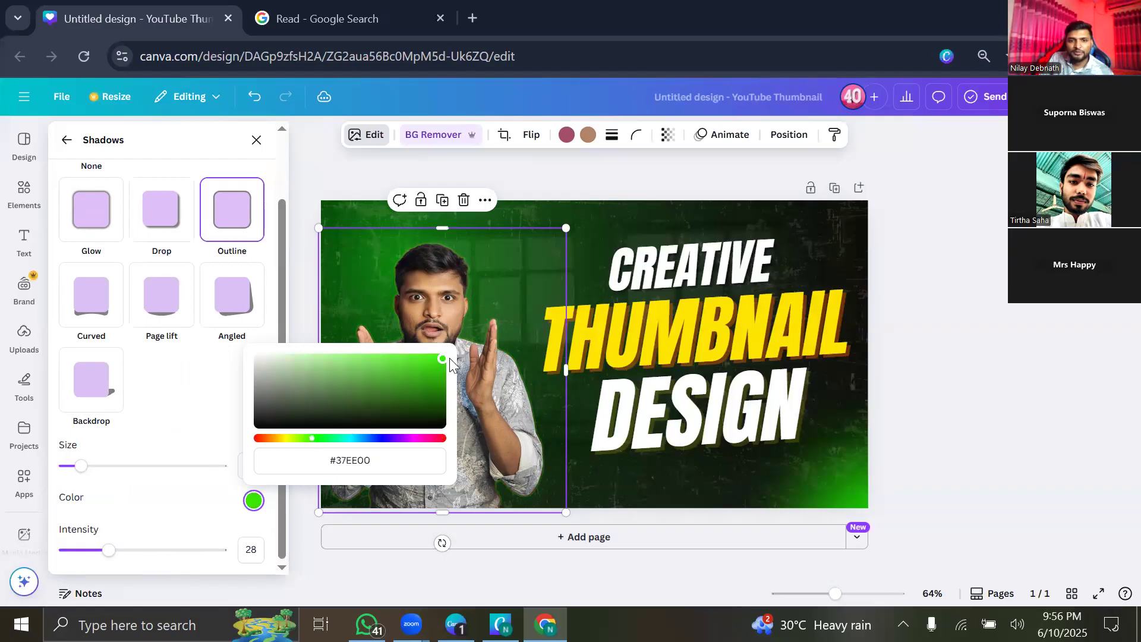
{"action": "left_click", "coordinate": [149, 405]}
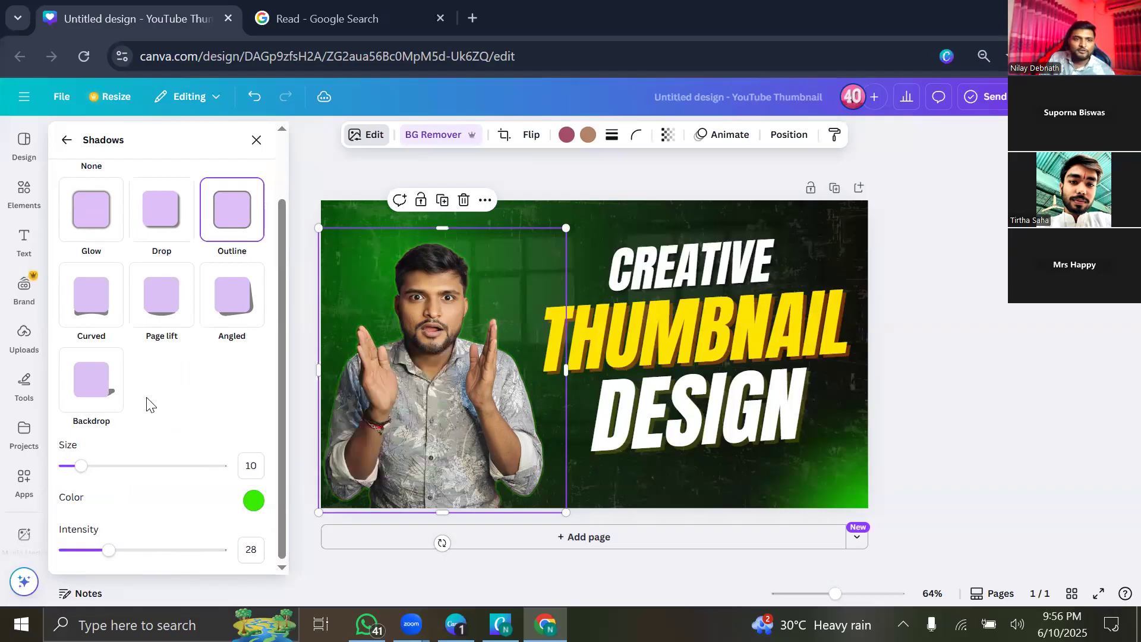
{"action": "scroll", "coordinate": [148, 401], "scroll_direction": "up", "scroll_amount": 2}
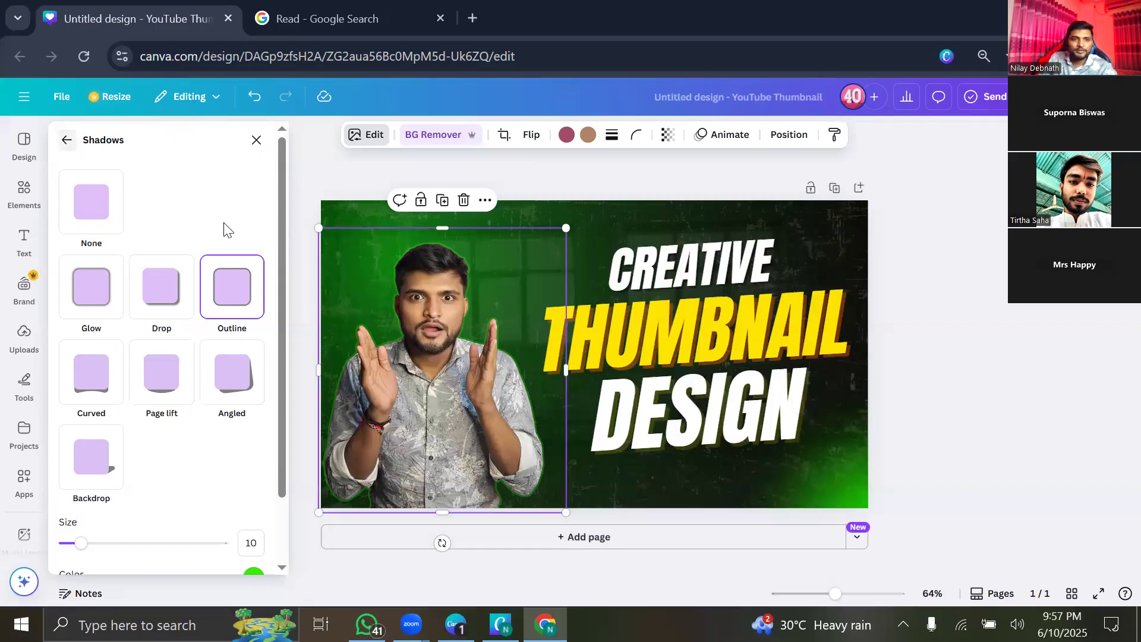
{"action": "left_click", "coordinate": [65, 149]}
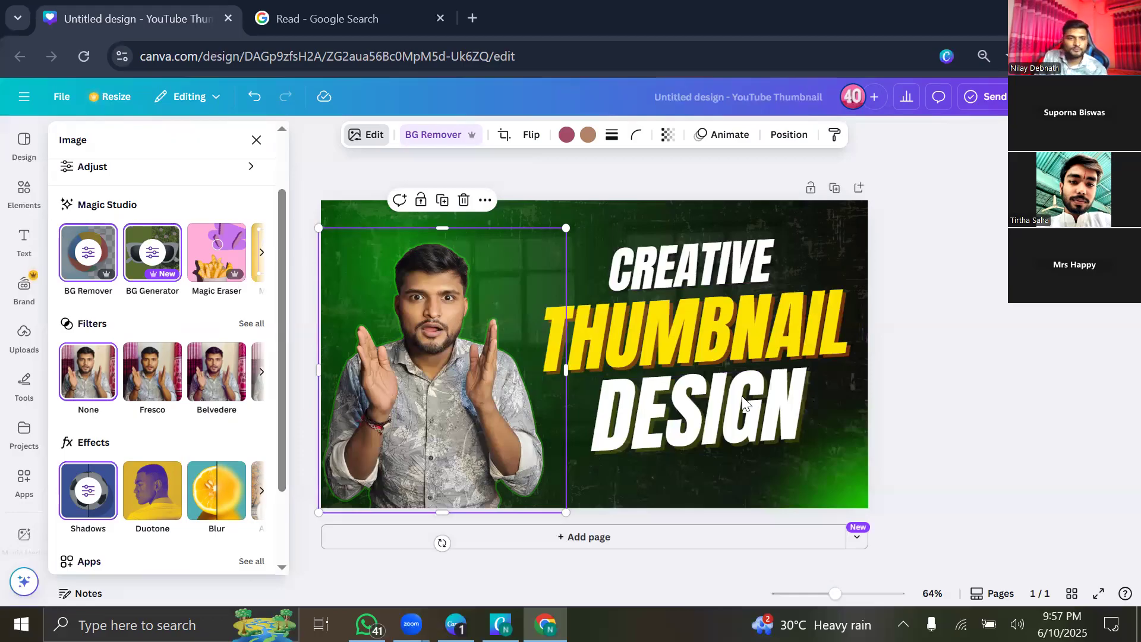
{"action": "scroll", "coordinate": [127, 524], "scroll_direction": "down", "scroll_amount": 3}
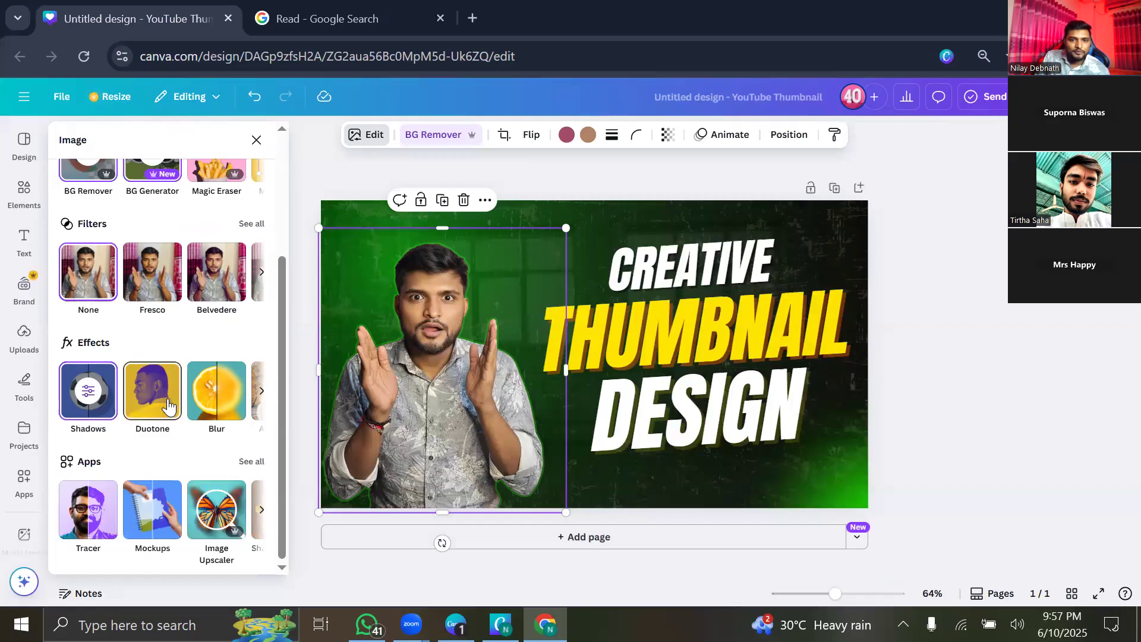
Preview Classic, Sepia, Myrtle, Fuchsia and Lavender duotones, then remove the duotone.
{"action": "left_click", "coordinate": [150, 439]}
{"action": "scroll", "coordinate": [148, 476], "scroll_direction": "down", "scroll_amount": 5}
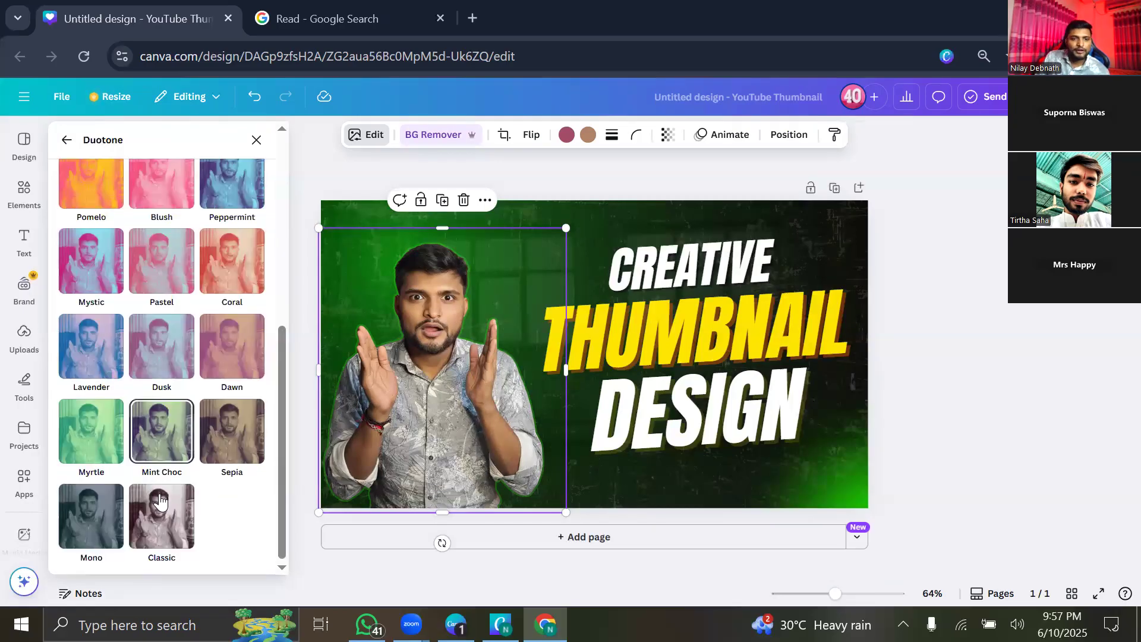
{"action": "left_click", "coordinate": [160, 501]}
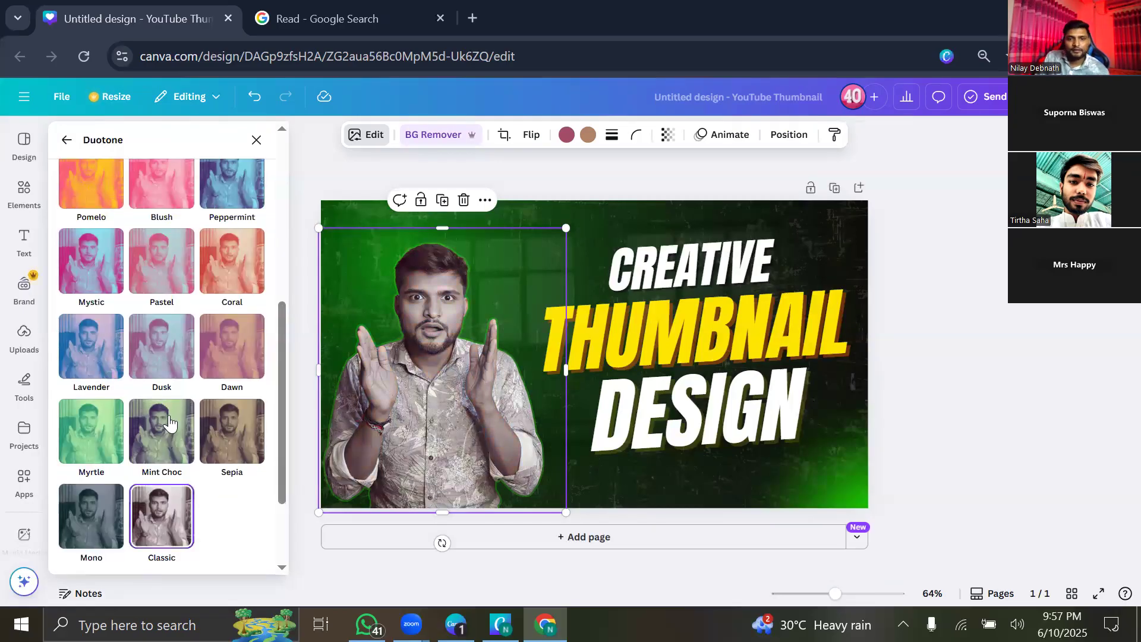
{"action": "left_click", "coordinate": [211, 434]}
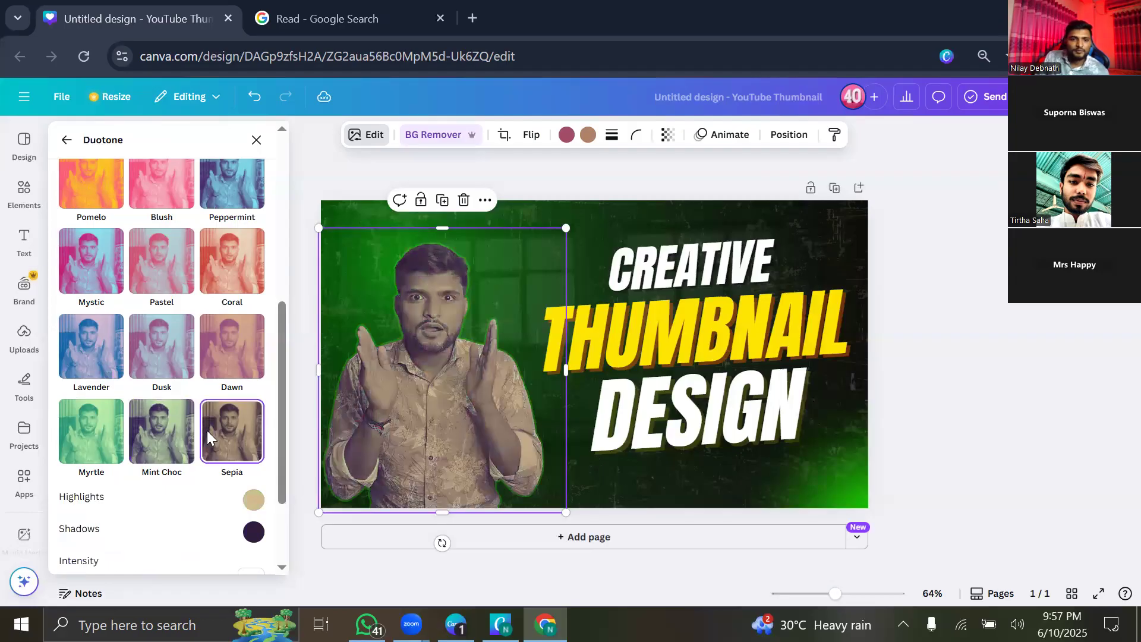
{"action": "scroll", "coordinate": [159, 513], "scroll_direction": "down", "scroll_amount": 2}
{"action": "left_click", "coordinate": [160, 515]}
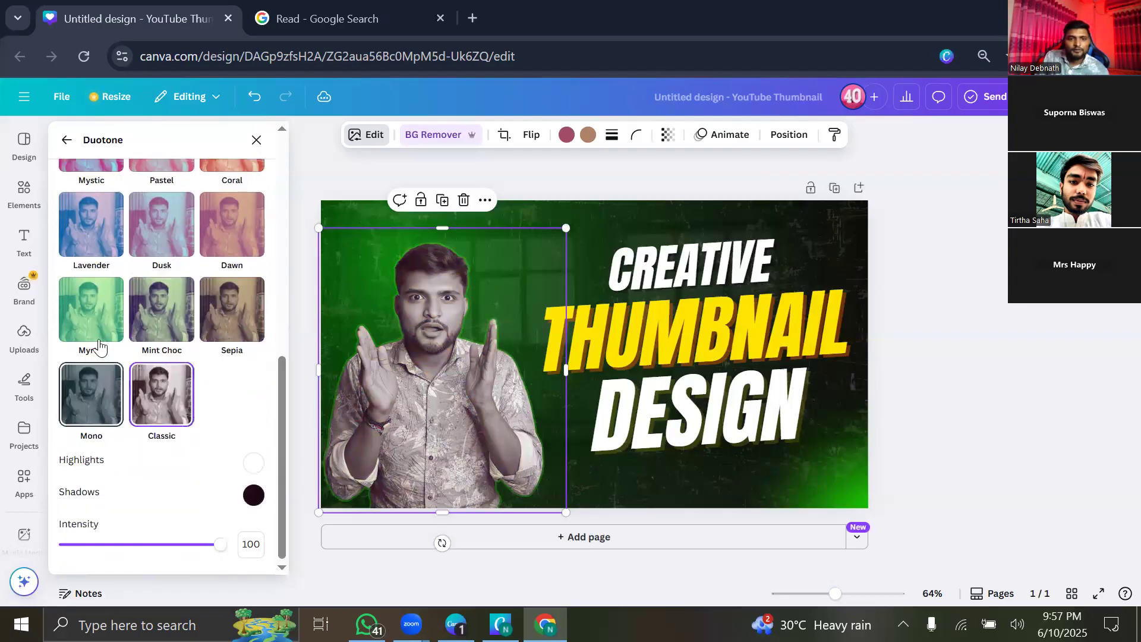
{"action": "left_click", "coordinate": [103, 319]}
{"action": "scroll", "coordinate": [156, 444], "scroll_direction": "up", "scroll_amount": 5}
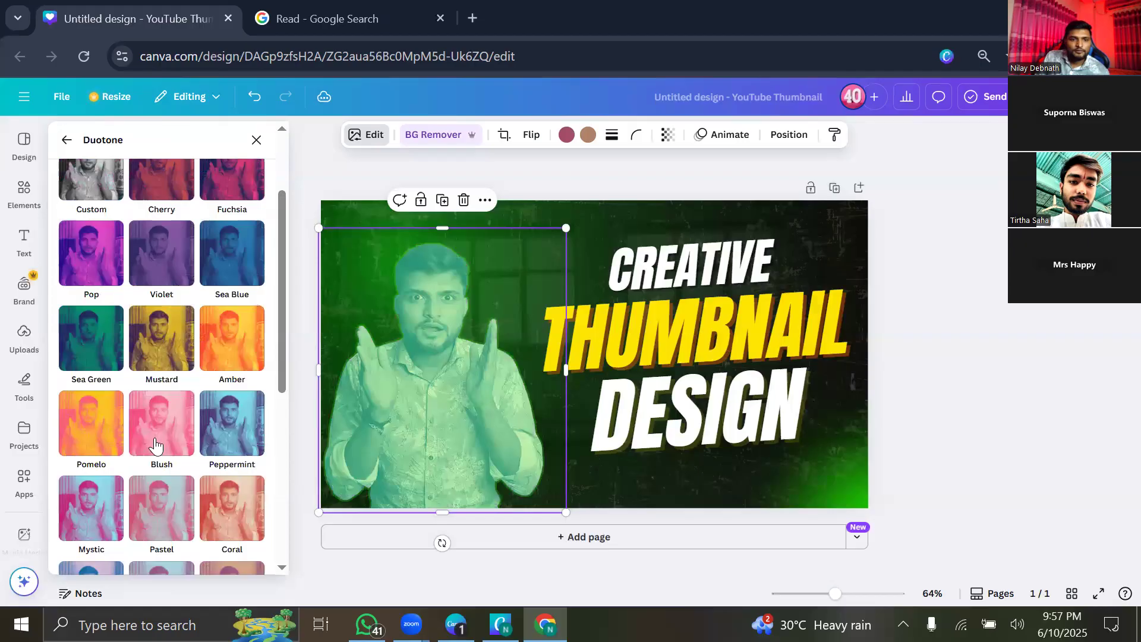
{"action": "scroll", "coordinate": [165, 280], "scroll_direction": "up", "scroll_amount": 2}
{"action": "left_click", "coordinate": [221, 304]}
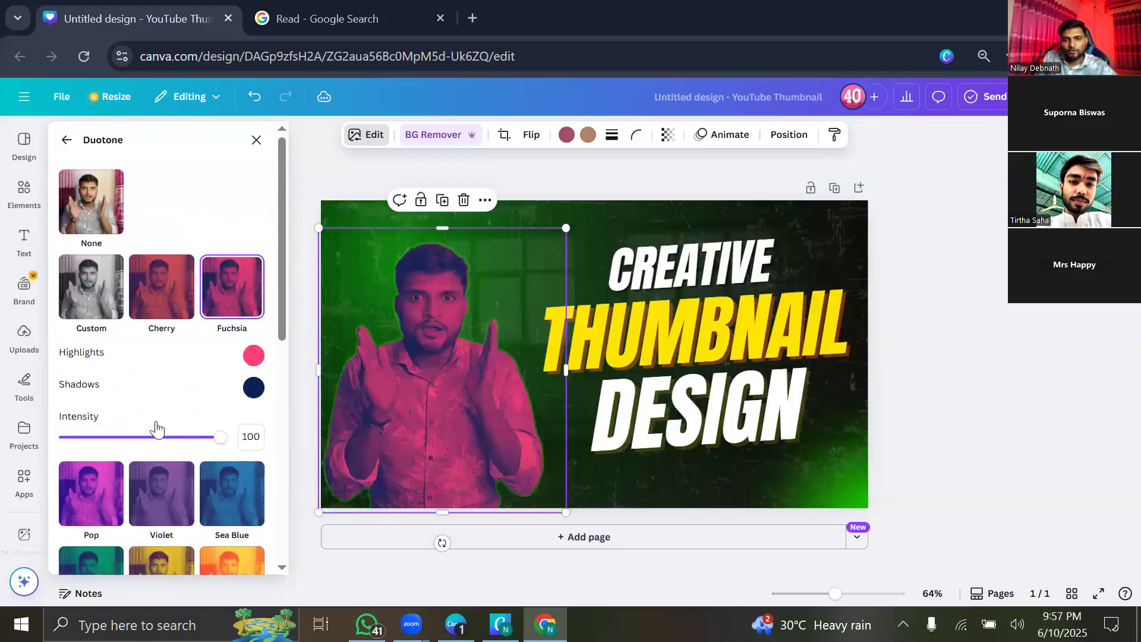
{"action": "scroll", "coordinate": [178, 427], "scroll_direction": "down", "scroll_amount": 3}
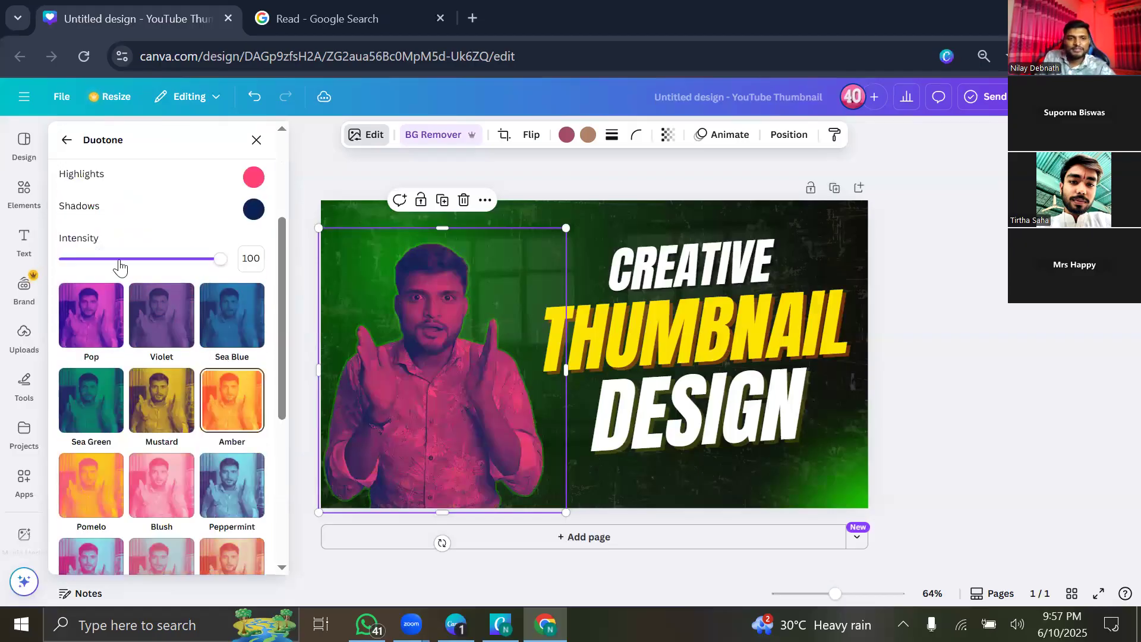
{"action": "scroll", "coordinate": [101, 369], "scroll_direction": "down", "scroll_amount": 5}
{"action": "left_click", "coordinate": [115, 362]}
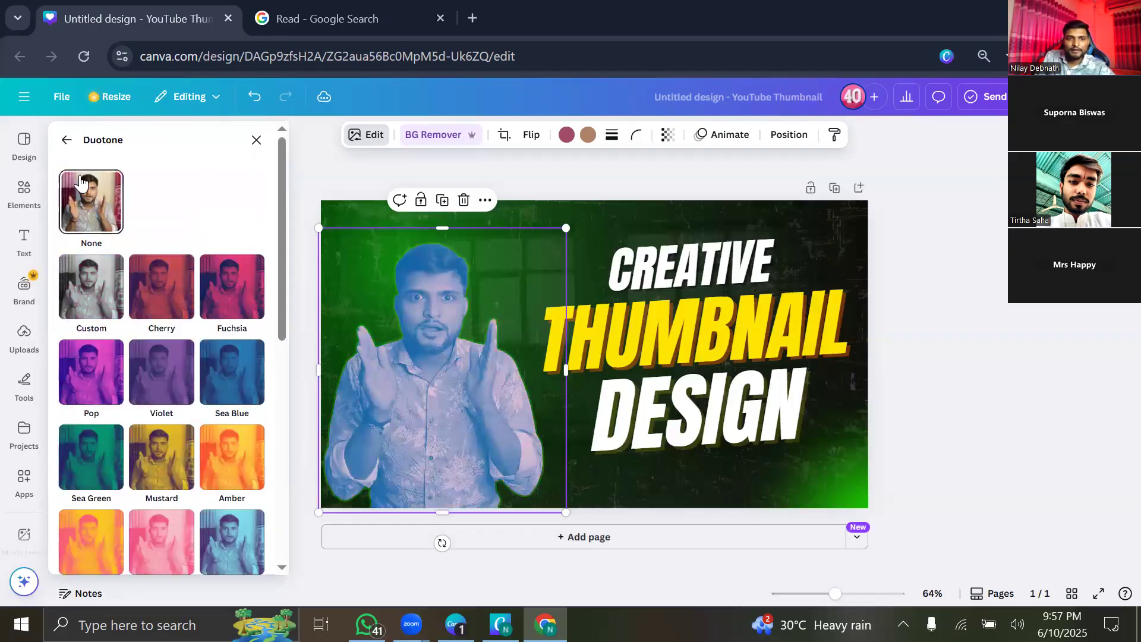
{"action": "left_click", "coordinate": [67, 140]}
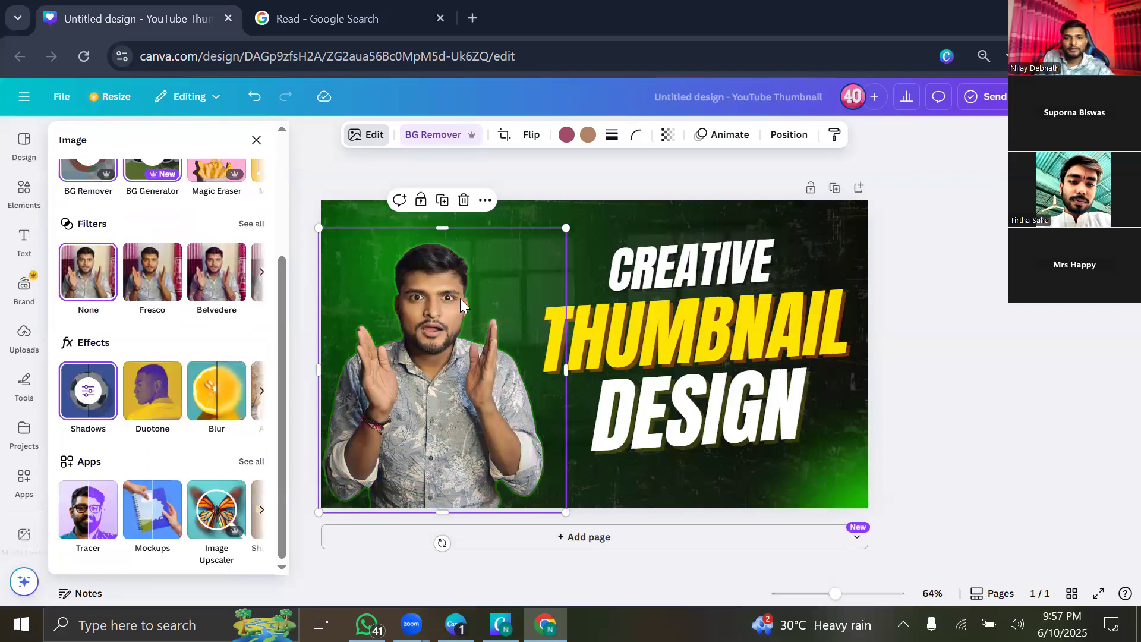
Enlarge the presenter cutout slightly and open the Blur brush editor.
{"action": "left_click_drag", "start_coordinate": [564, 228], "coordinate": [602, 194]}
{"action": "left_click_drag", "start_coordinate": [479, 244], "coordinate": [473, 274]}
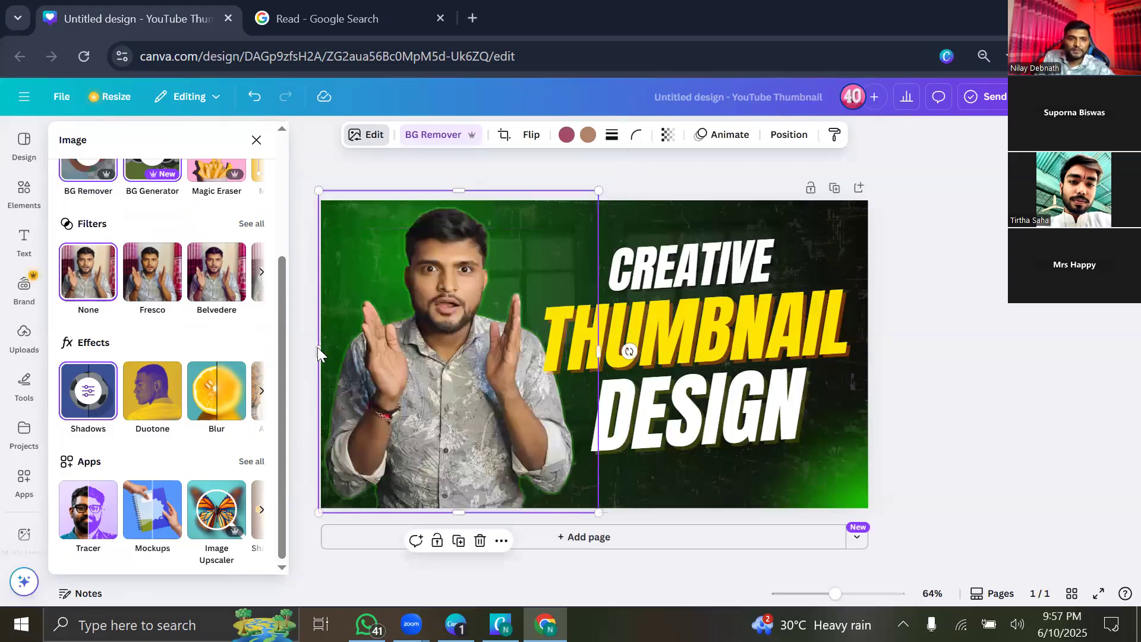
{"action": "left_click", "coordinate": [210, 383]}
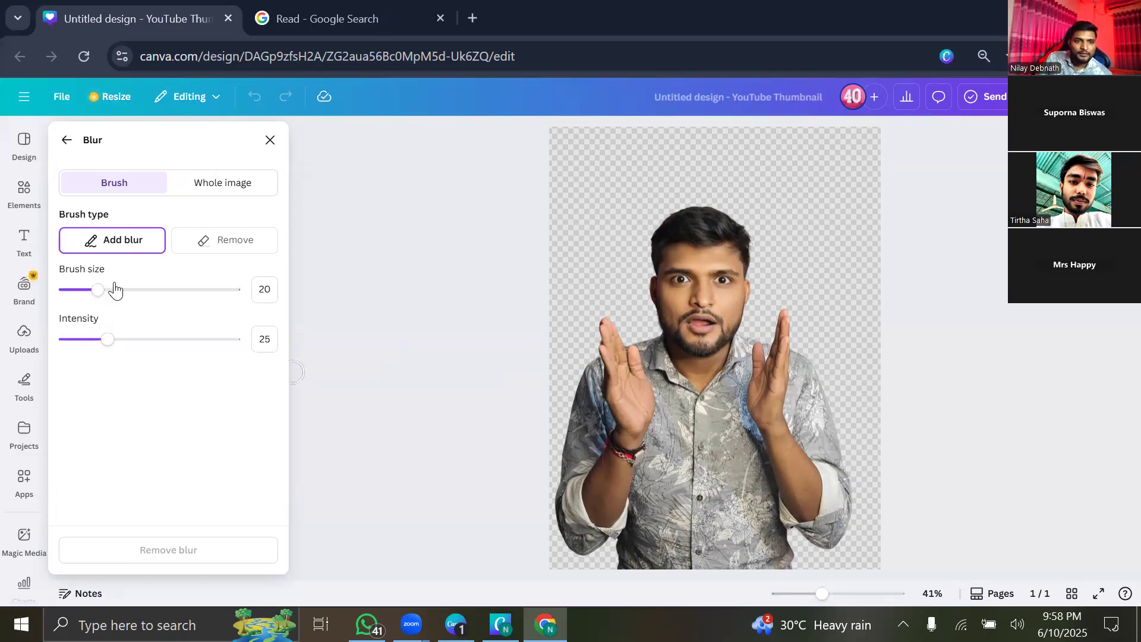
{"action": "left_click", "coordinate": [95, 290]}
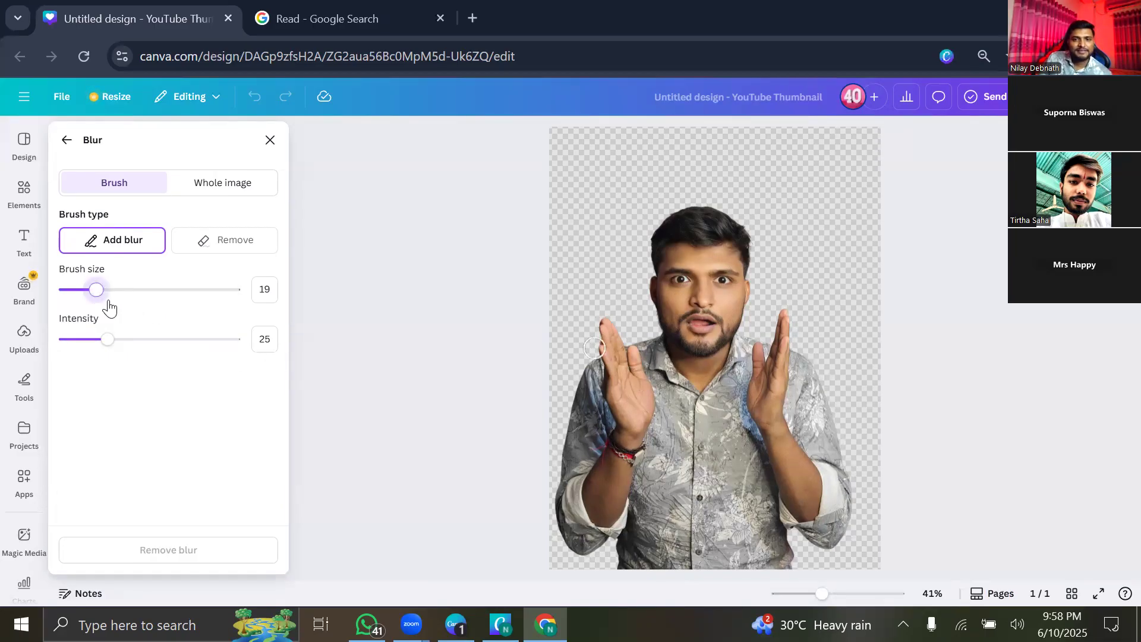
Set the blur brush size and intensity, then blur the left hand's fingertips.
{"action": "left_click_drag", "start_coordinate": [160, 308], "coordinate": [99, 309]}
{"action": "left_click", "coordinate": [131, 340]}
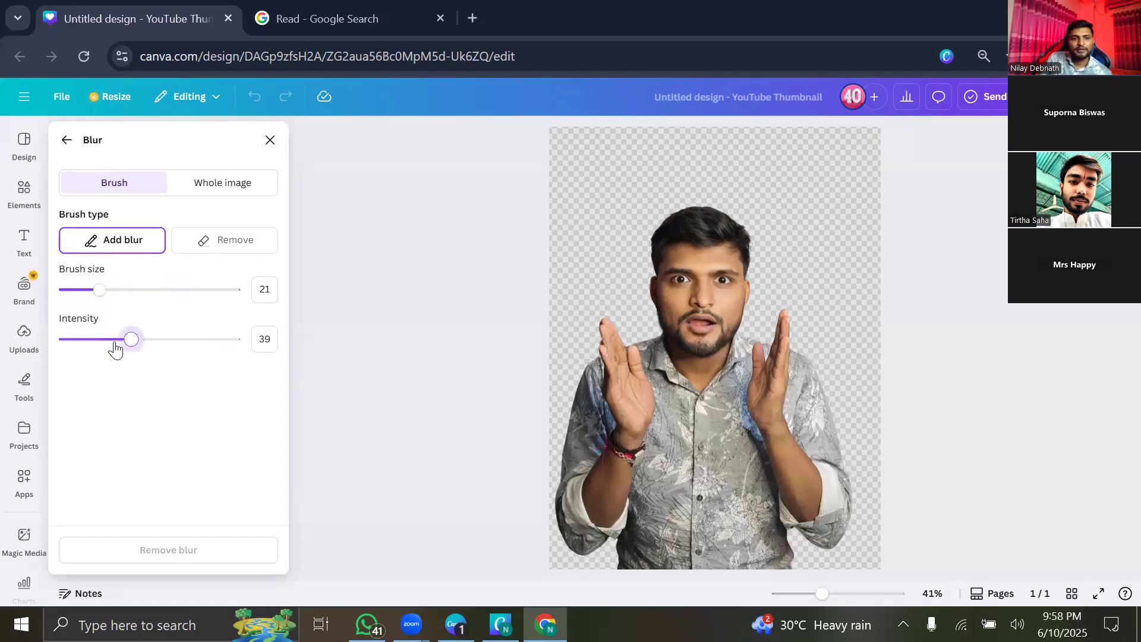
{"action": "left_click", "coordinate": [96, 348]}
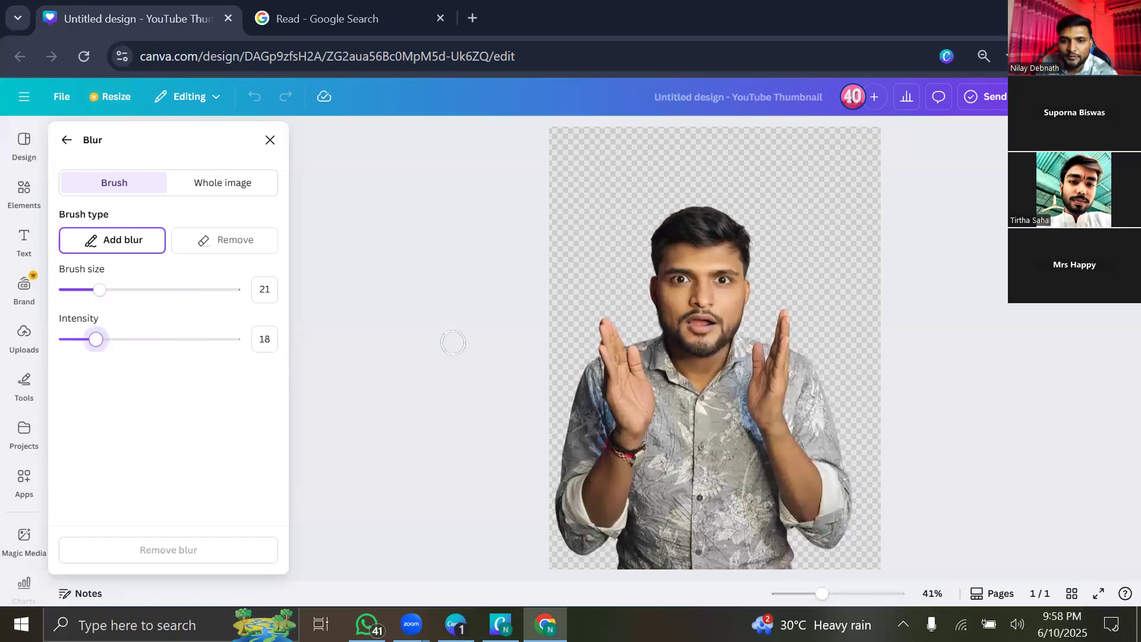
{"action": "mouse_move", "coordinate": [612, 338]}
{"action": "left_mouse_down"}
{"action": "mouse_move", "coordinate": [609, 327]}
{"action": "mouse_move", "coordinate": [610, 374]}
{"action": "mouse_move", "coordinate": [641, 422]}
{"action": "mouse_move", "coordinate": [634, 359]}
{"action": "mouse_move", "coordinate": [609, 328]}
{"action": "mouse_move", "coordinate": [635, 353]}
{"action": "mouse_move", "coordinate": [635, 416]}
{"action": "mouse_move", "coordinate": [617, 394]}
{"action": "left_mouse_up"}
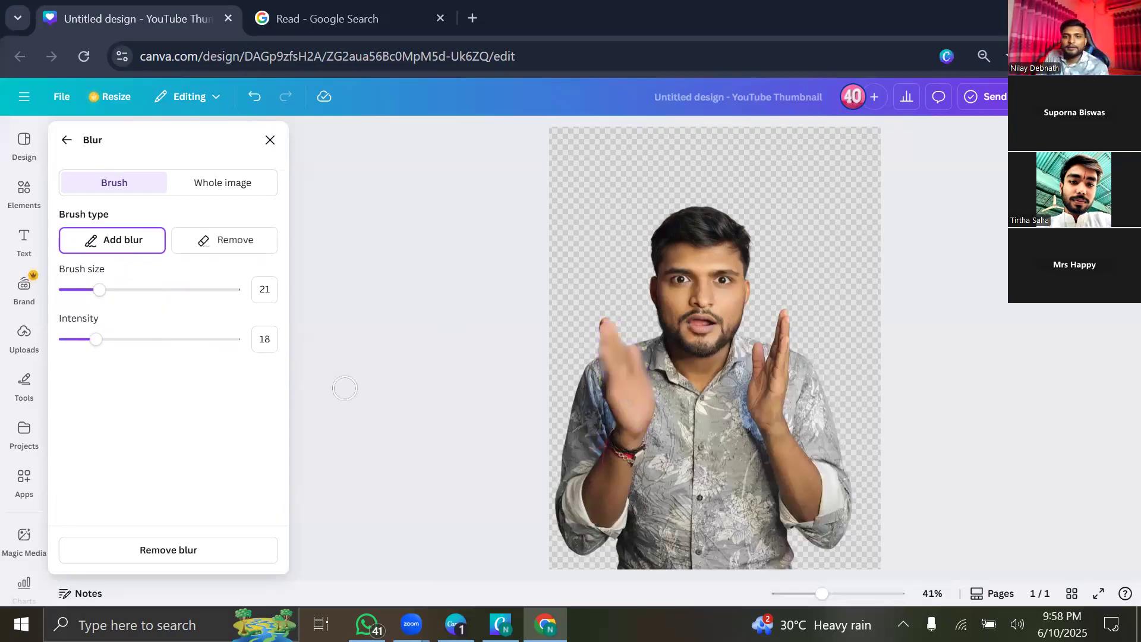
{"action": "left_click", "coordinate": [605, 322]}
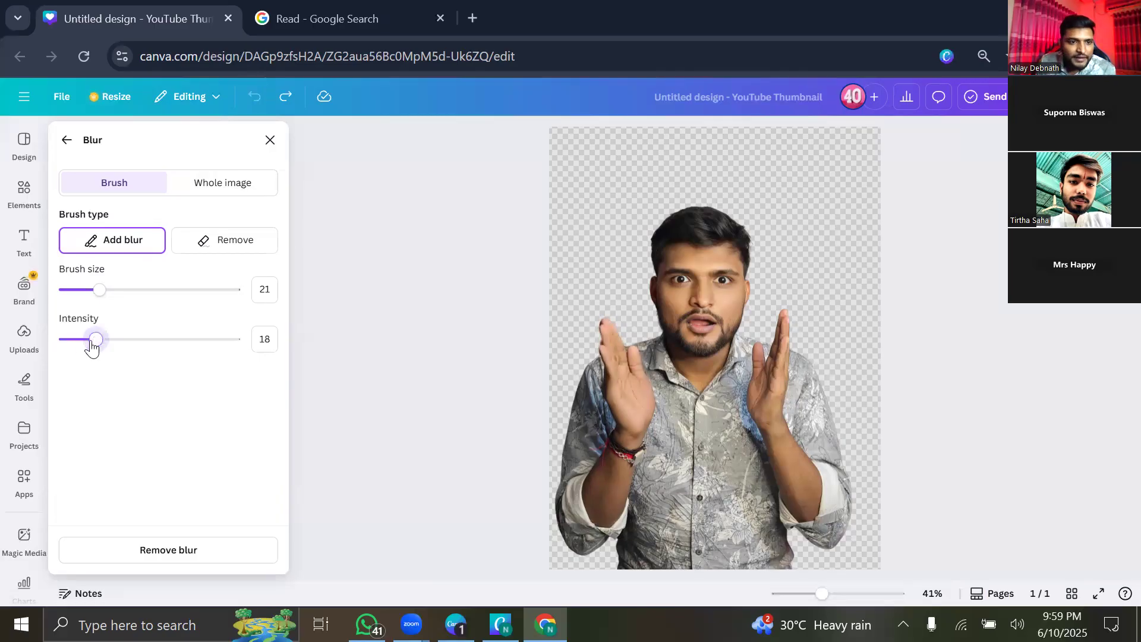
Lower intensity to 5 and blur the left hand to the wrist and the right fingertip.
{"action": "left_click_drag", "start_coordinate": [87, 344], "coordinate": [72, 342]}
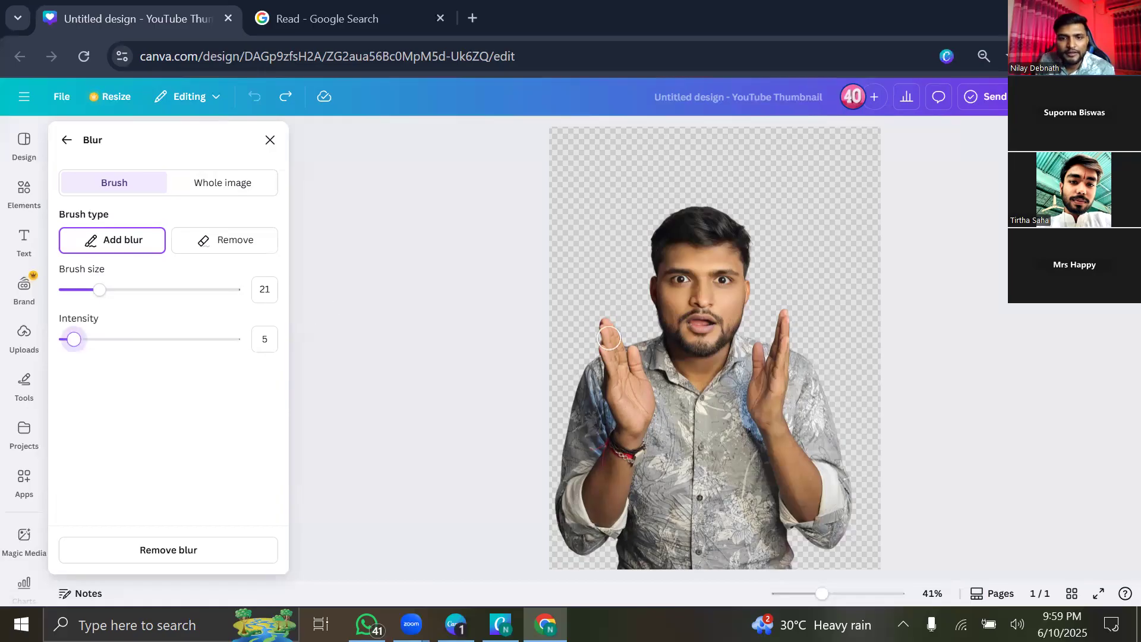
{"action": "left_click_drag", "start_coordinate": [609, 338], "coordinate": [604, 353]}
{"action": "mouse_move", "coordinate": [604, 354]}
{"action": "left_mouse_down"}
{"action": "mouse_move", "coordinate": [646, 412]}
{"action": "mouse_move", "coordinate": [643, 375]}
{"action": "mouse_move", "coordinate": [609, 345]}
{"action": "mouse_move", "coordinate": [654, 428]}
{"action": "left_mouse_up"}
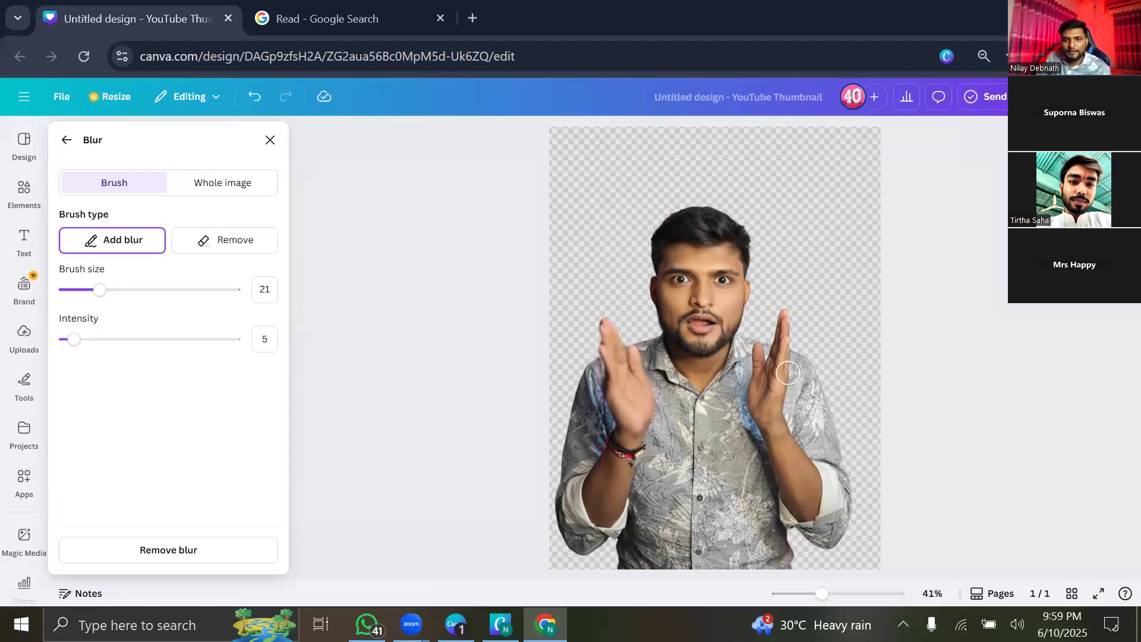
{"action": "mouse_move", "coordinate": [783, 324]}
{"action": "left_mouse_down"}
{"action": "mouse_move", "coordinate": [771, 402]}
{"action": "mouse_move", "coordinate": [760, 402]}
{"action": "mouse_move", "coordinate": [760, 365]}
{"action": "mouse_move", "coordinate": [772, 375]}
{"action": "left_mouse_up"}
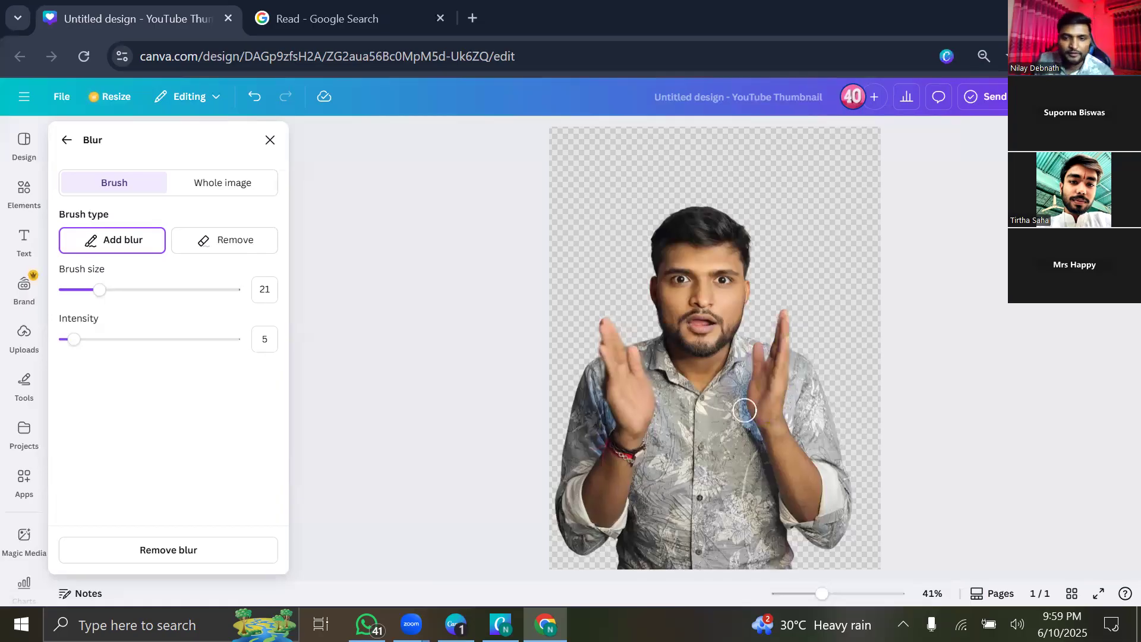
{"action": "scroll", "coordinate": [723, 372], "scroll_direction": "up", "scroll_amount": 5}
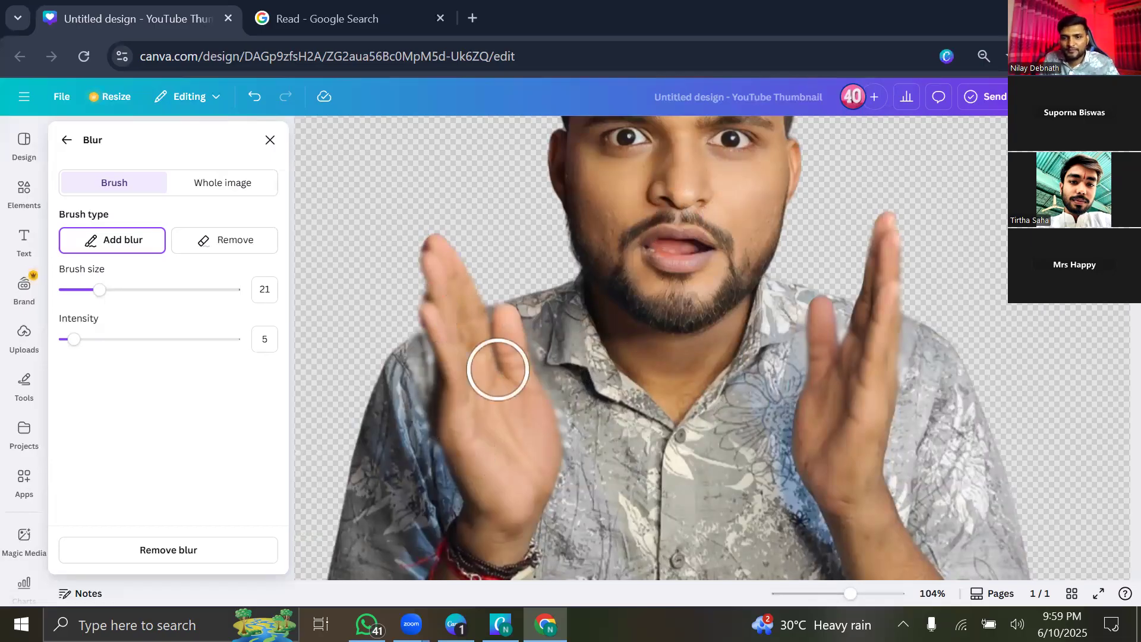
{"action": "scroll", "coordinate": [498, 369], "scroll_direction": "down", "scroll_amount": 5}
{"action": "scroll", "coordinate": [505, 376], "scroll_direction": "up", "scroll_amount": 4}
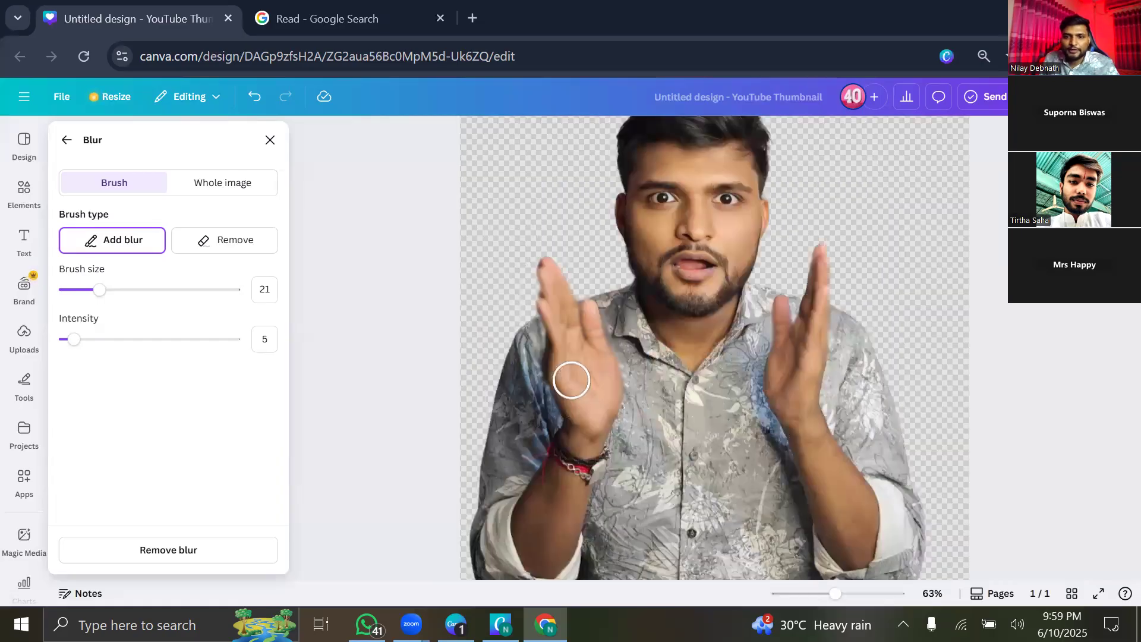
{"action": "scroll", "coordinate": [571, 380], "scroll_direction": "down", "scroll_amount": 1}
{"action": "scroll", "coordinate": [571, 381], "scroll_direction": "down", "scroll_amount": 4}
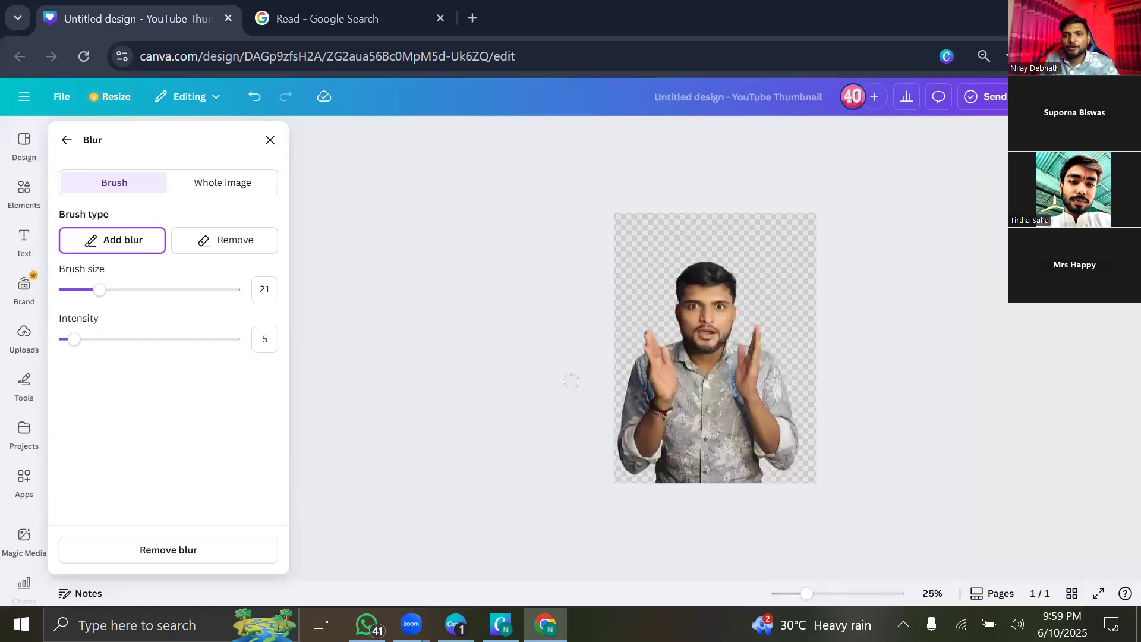
{"action": "scroll", "coordinate": [571, 381], "scroll_direction": "up", "scroll_amount": 4}
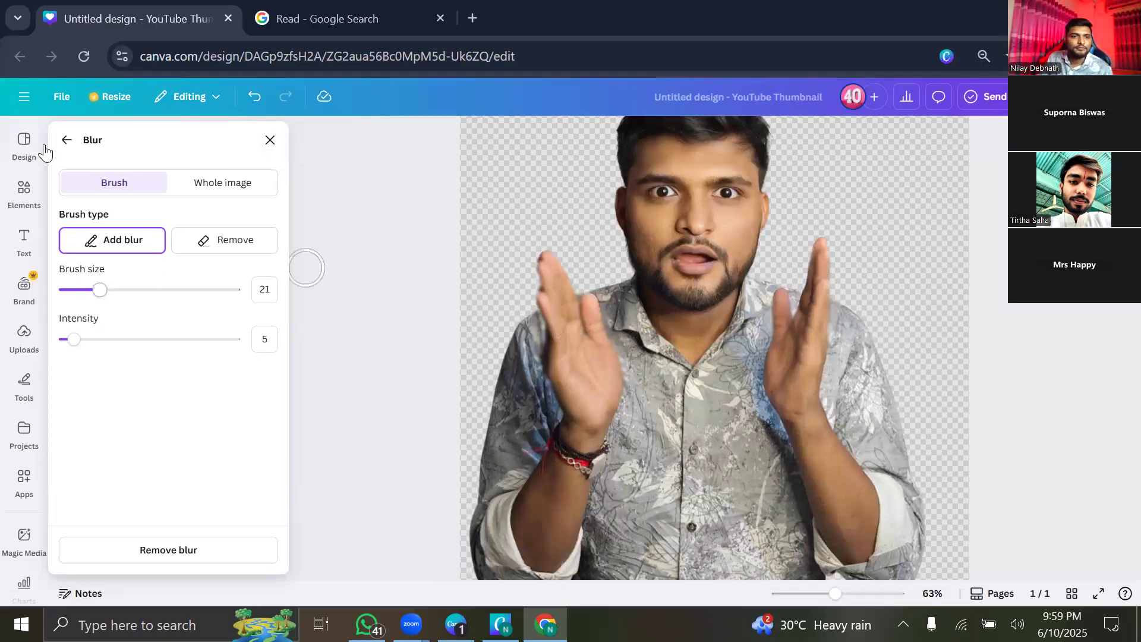
{"action": "left_click", "coordinate": [64, 145]}
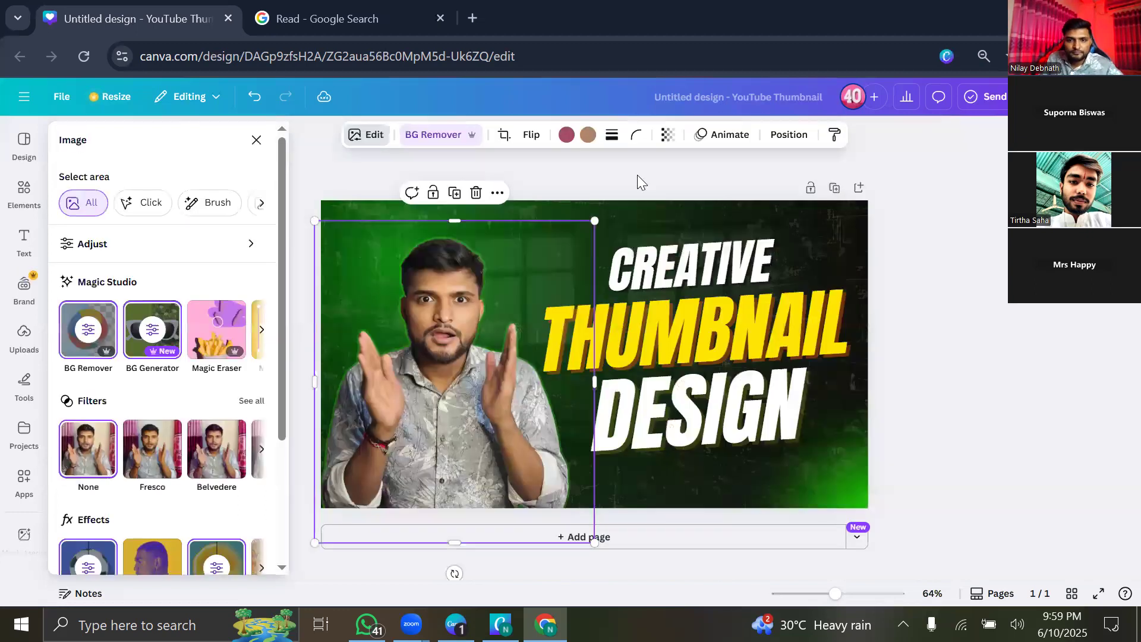
Close the Image panel, reselect the presenter cutout, and open its Auto Focus effect.
{"action": "left_click", "coordinate": [462, 423]}
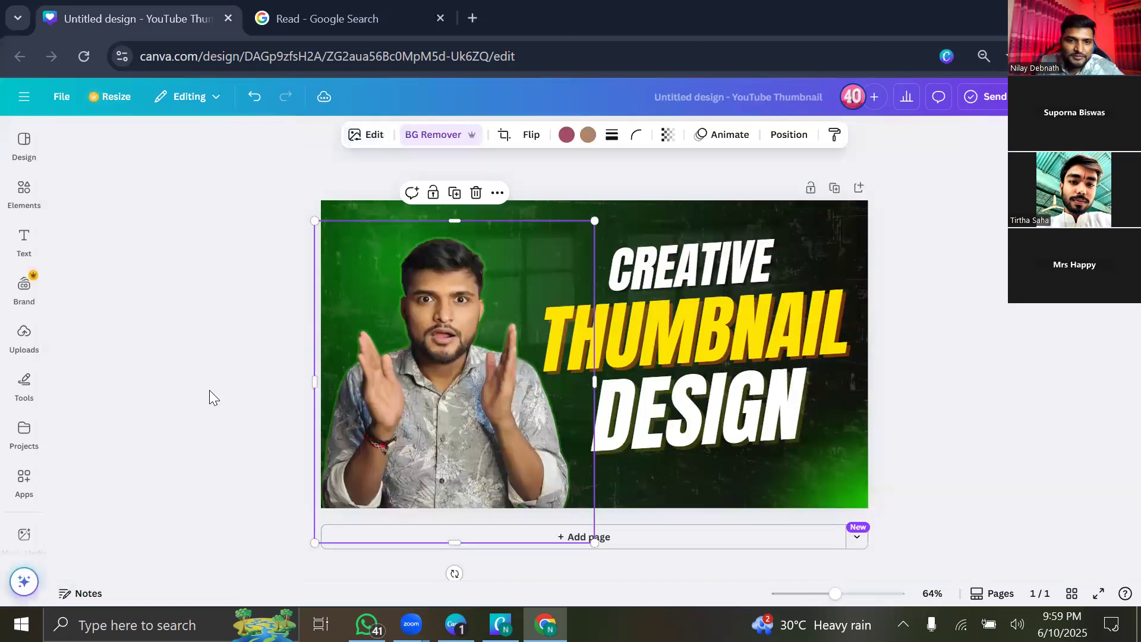
{"action": "key", "text": "Escape"}
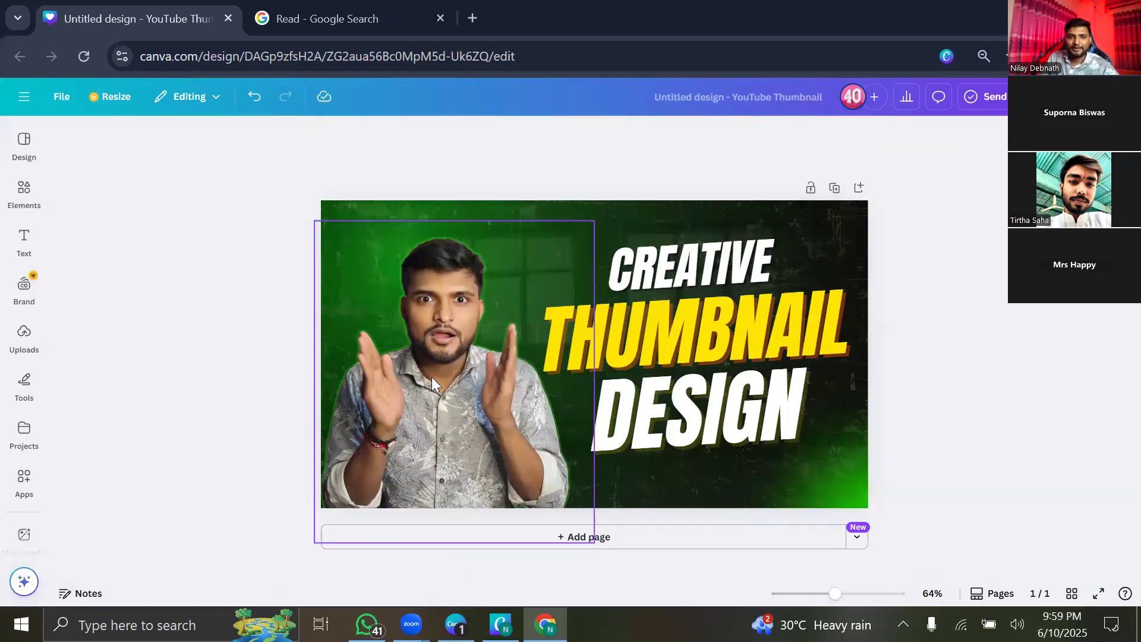
{"action": "left_click", "coordinate": [438, 380]}
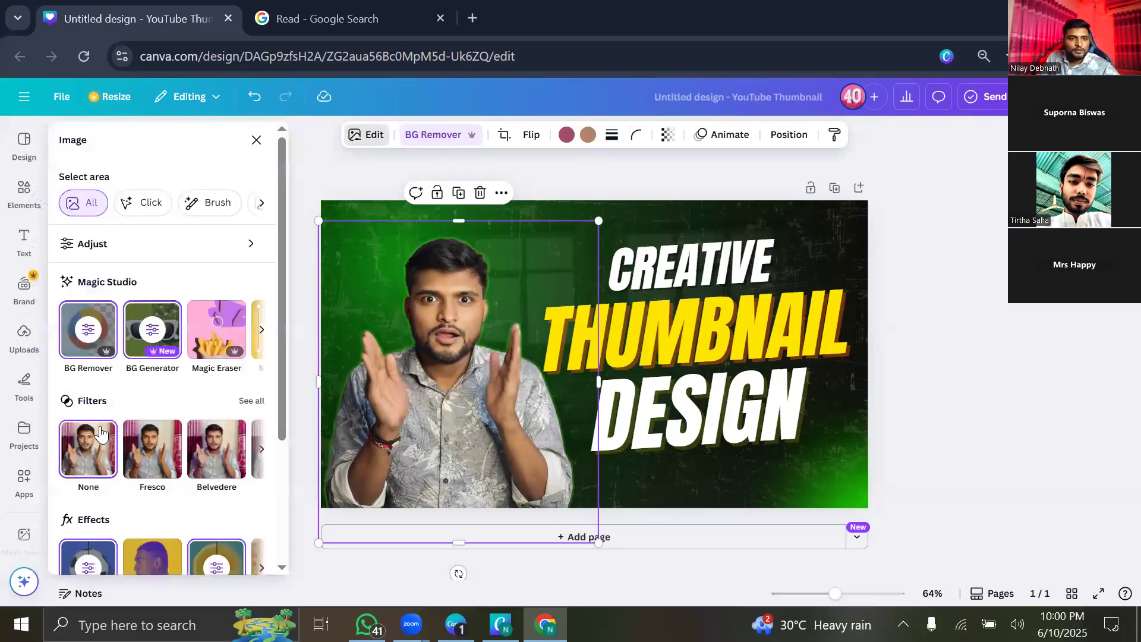
{"action": "scroll", "coordinate": [233, 406], "scroll_direction": "down", "scroll_amount": 3}
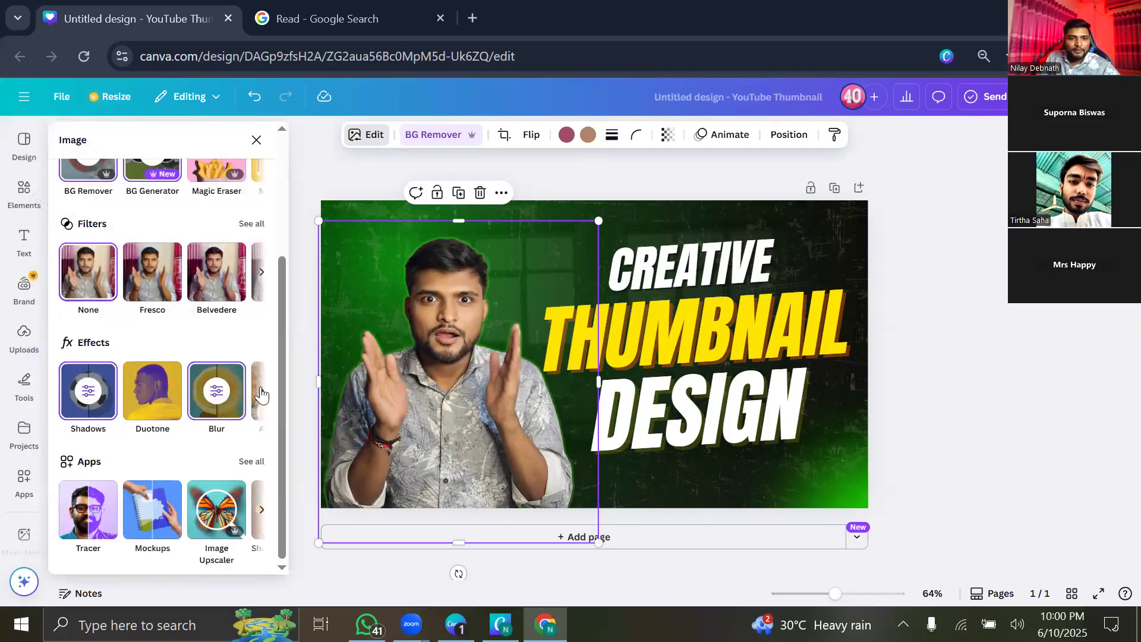
{"action": "left_click", "coordinate": [262, 391]}
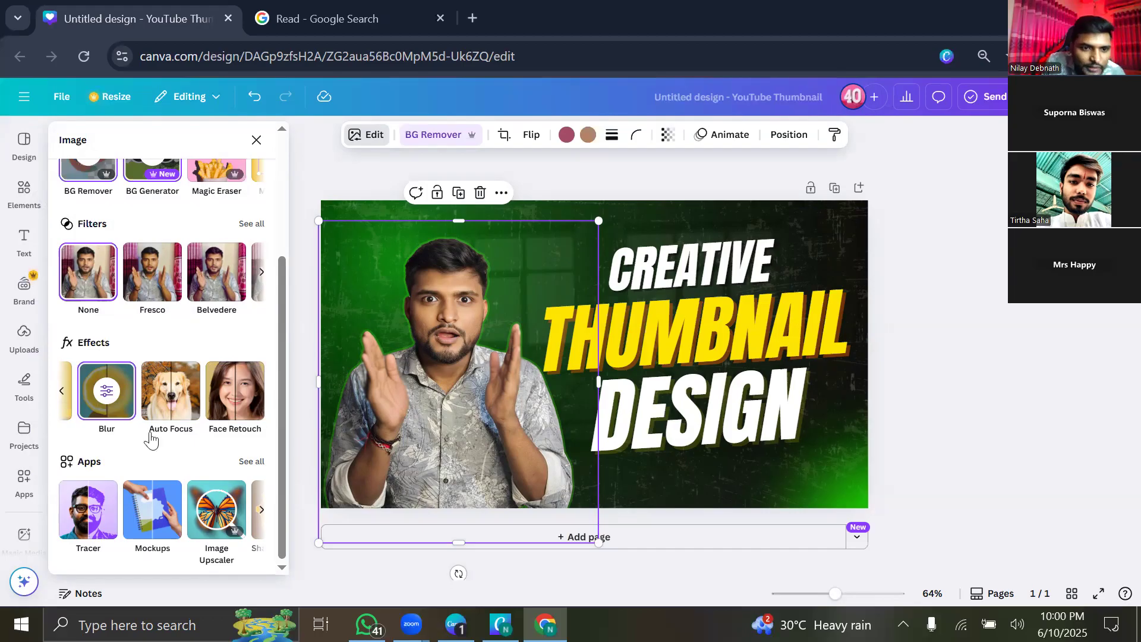
{"action": "left_click", "coordinate": [161, 386]}
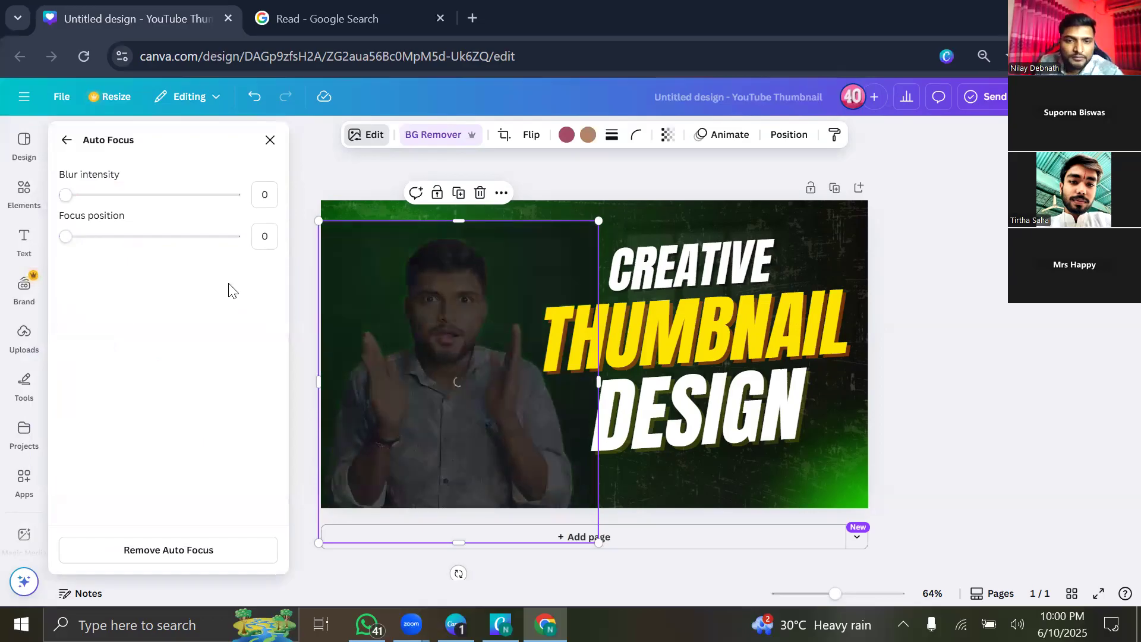
Adjust the Auto Focus sliders, settling the focus position at 32.5 on the presenter.
{"action": "left_click_drag", "start_coordinate": [149, 194], "coordinate": [134, 275]}
{"action": "left_click_drag", "start_coordinate": [119, 237], "coordinate": [221, 237]}
{"action": "left_click", "coordinate": [143, 237]}
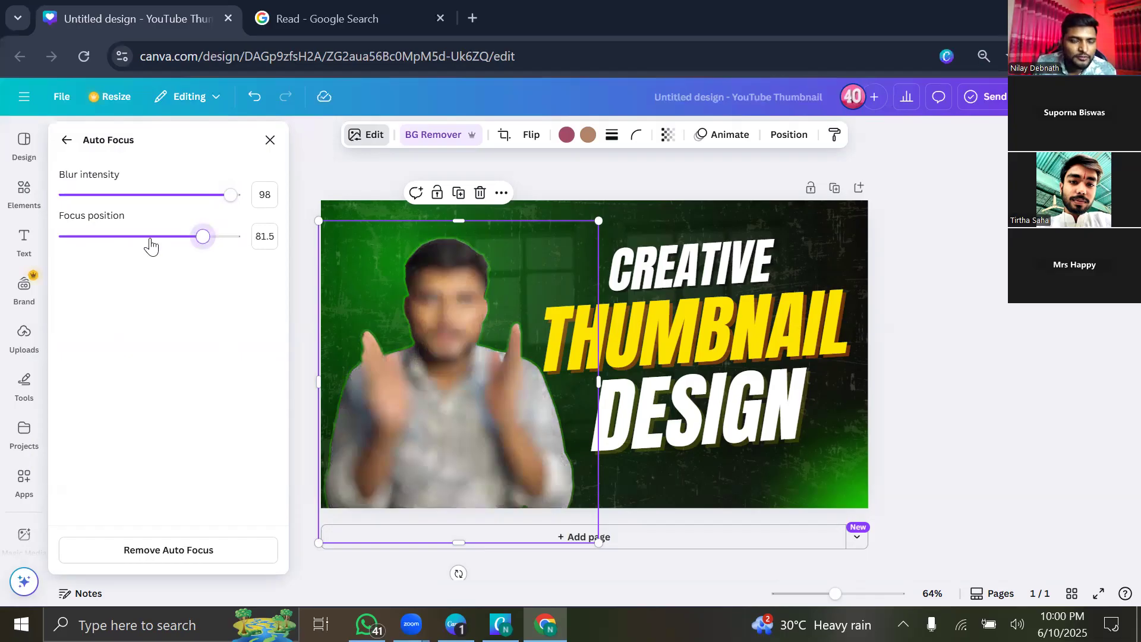
{"action": "left_click_drag", "start_coordinate": [203, 236], "coordinate": [150, 240]}
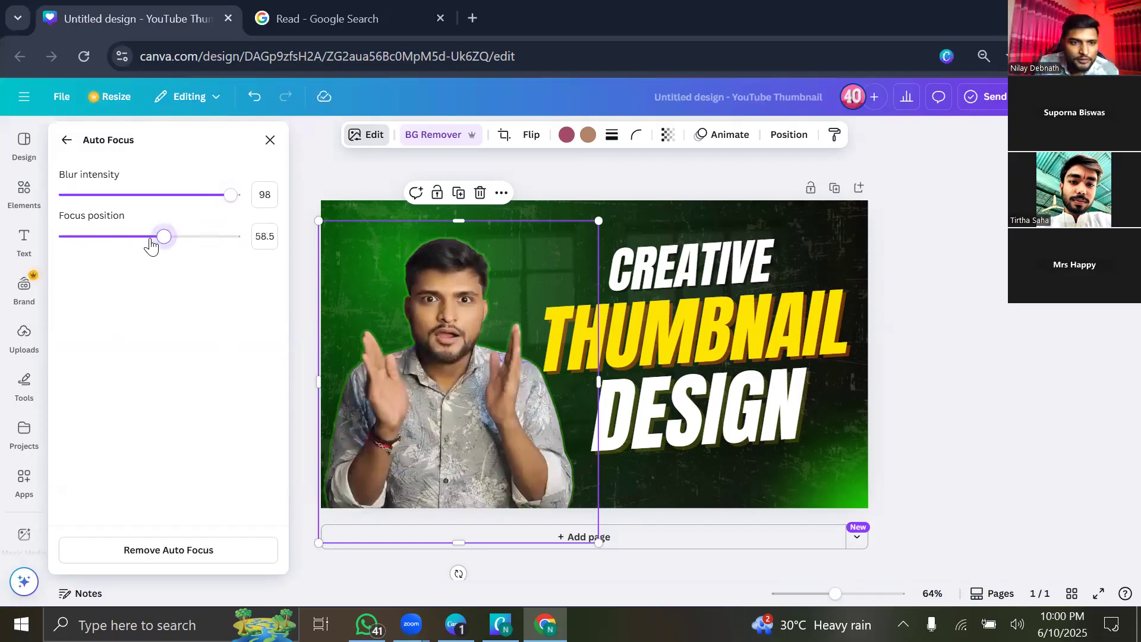
{"action": "left_click_drag", "start_coordinate": [233, 198], "coordinate": [168, 200]}
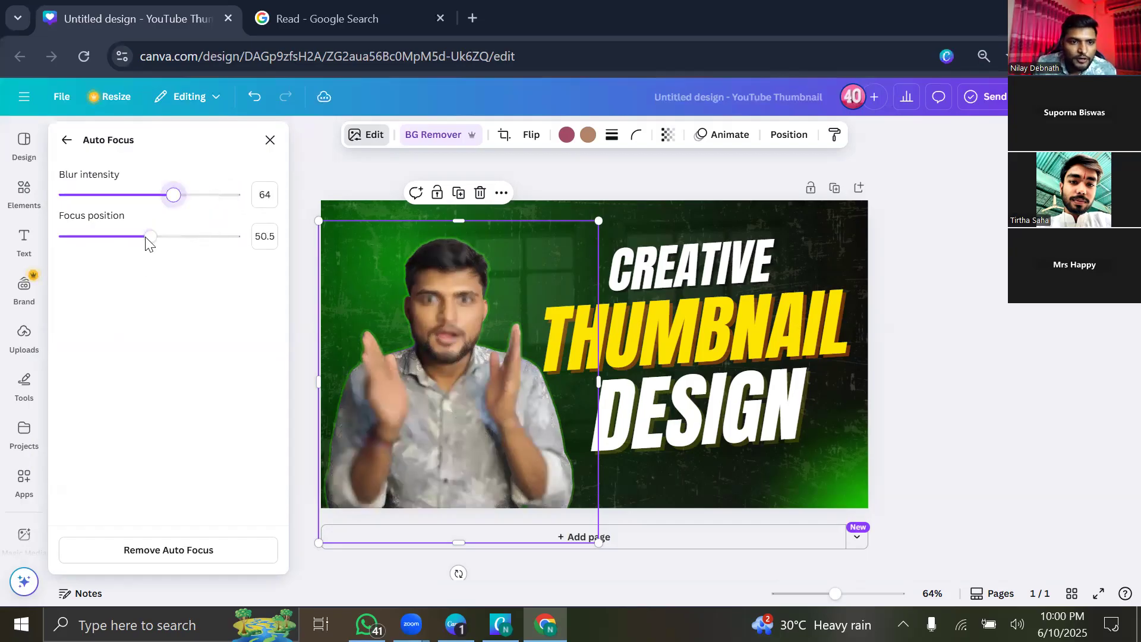
{"action": "left_click", "coordinate": [189, 253]}
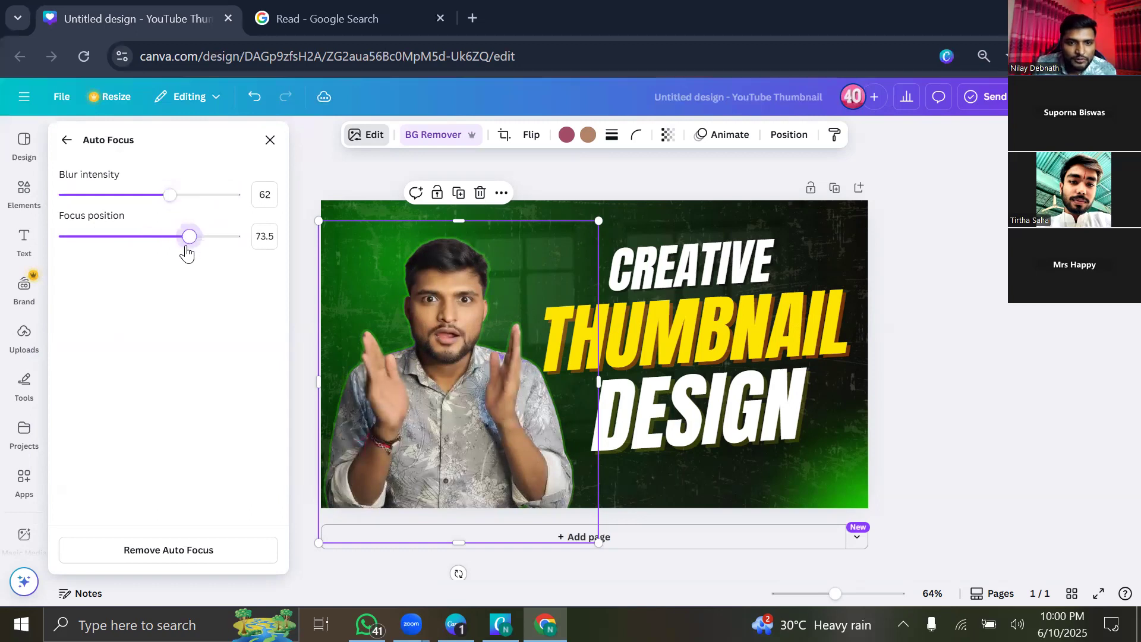
{"action": "left_click", "coordinate": [141, 250]}
{"action": "left_click_drag", "start_coordinate": [118, 240], "coordinate": [97, 235]}
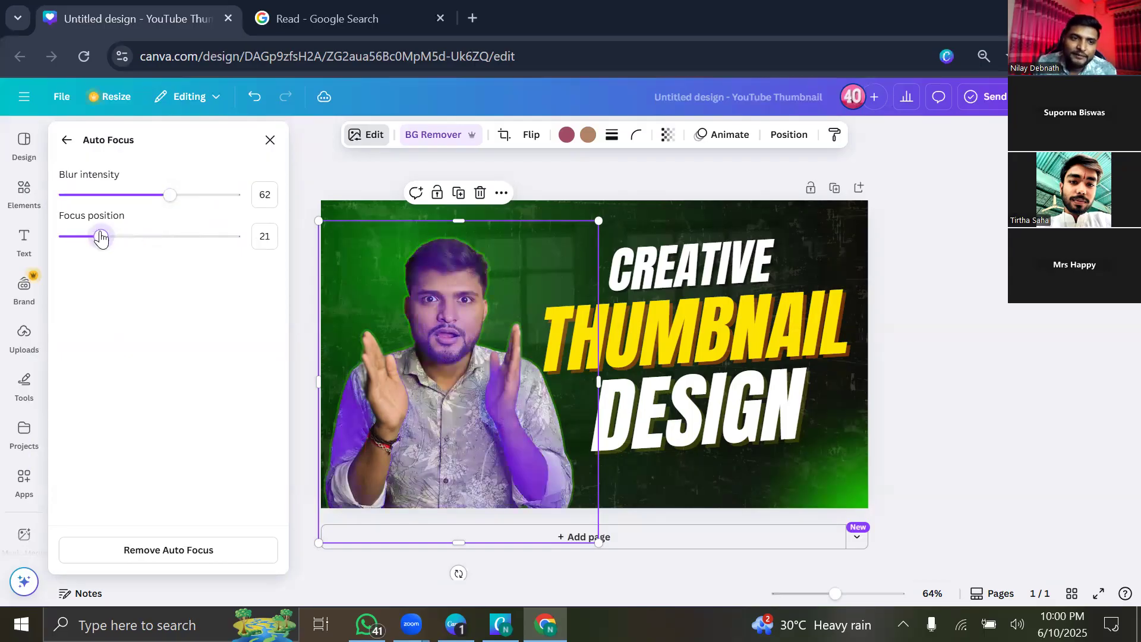
{"action": "left_click_drag", "start_coordinate": [104, 238], "coordinate": [131, 243]}
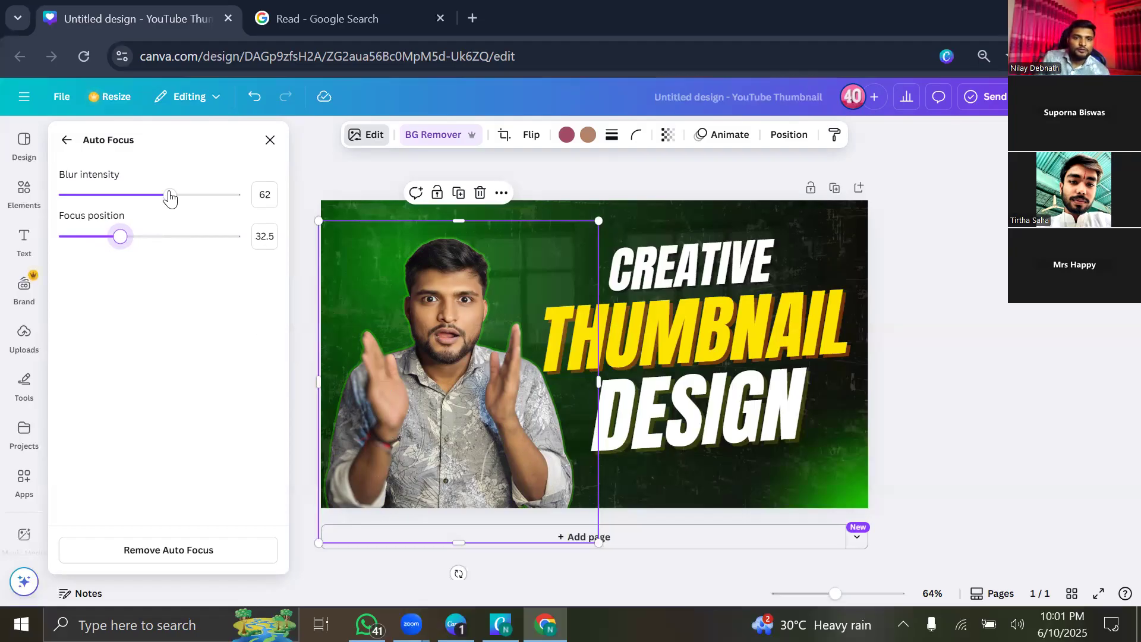
Set Auto Focus blur intensity to 26 and close the Auto Focus settings.
{"action": "left_click_drag", "start_coordinate": [170, 195], "coordinate": [186, 197]}
{"action": "left_click_drag", "start_coordinate": [252, 209], "coordinate": [80, 217]}
{"action": "left_click_drag", "start_coordinate": [225, 209], "coordinate": [73, 200]}
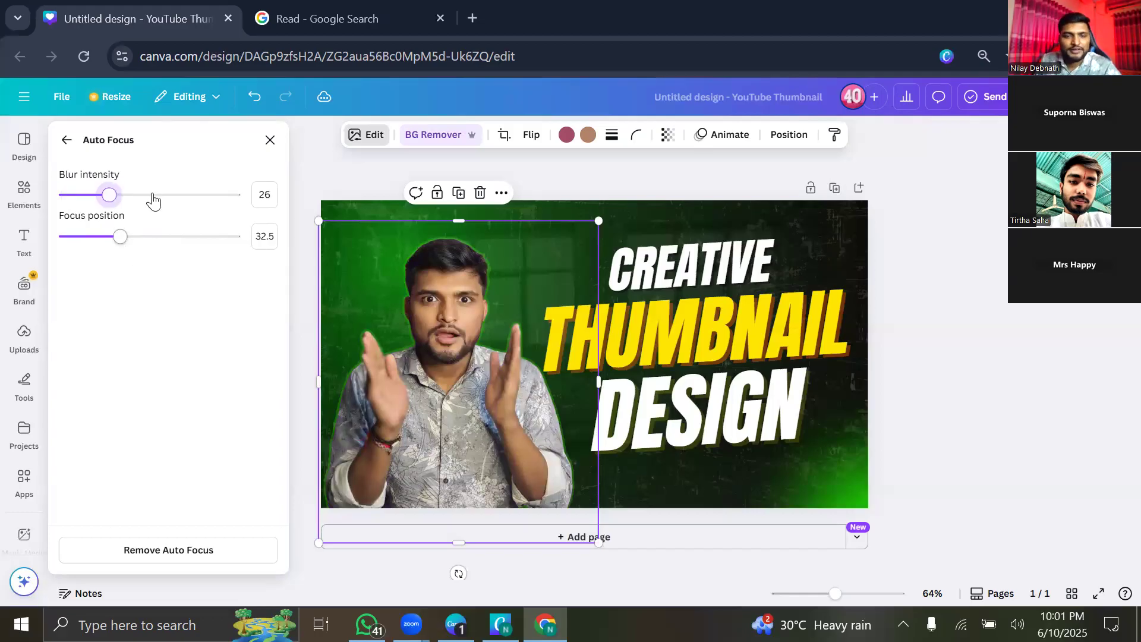
{"action": "left_click", "coordinate": [270, 140]}
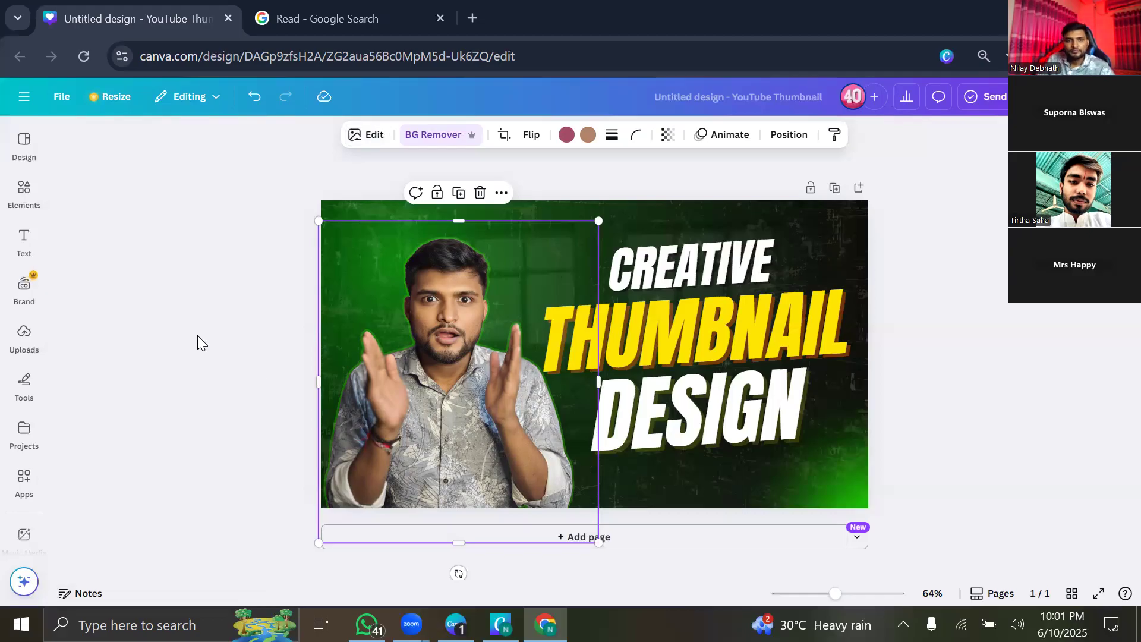
Apply the Face Retouch effect to the presenter photo.
{"action": "left_click", "coordinate": [378, 375]}
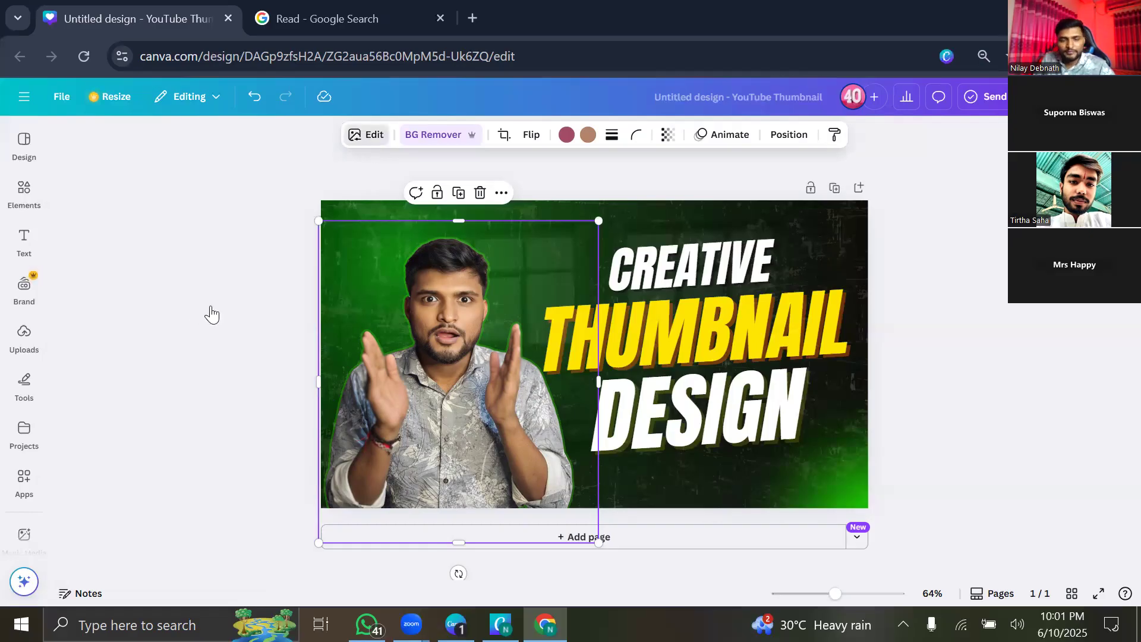
{"action": "scroll", "coordinate": [206, 390], "scroll_direction": "down", "scroll_amount": 2}
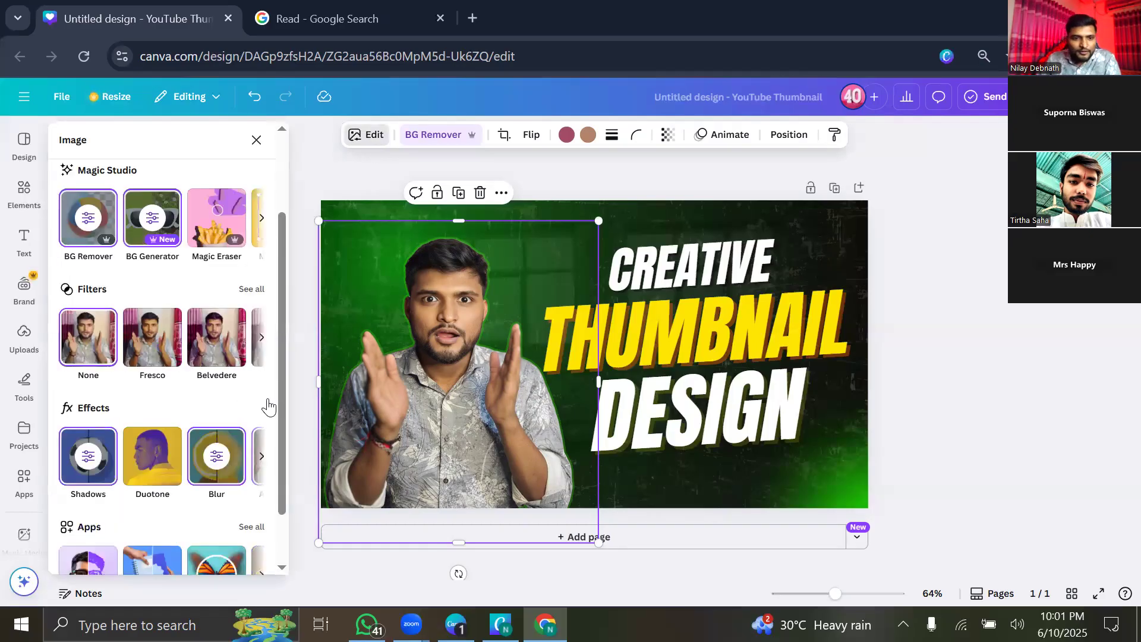
{"action": "scroll", "coordinate": [265, 397], "scroll_direction": "down", "scroll_amount": 1}
{"action": "left_click", "coordinate": [263, 391]}
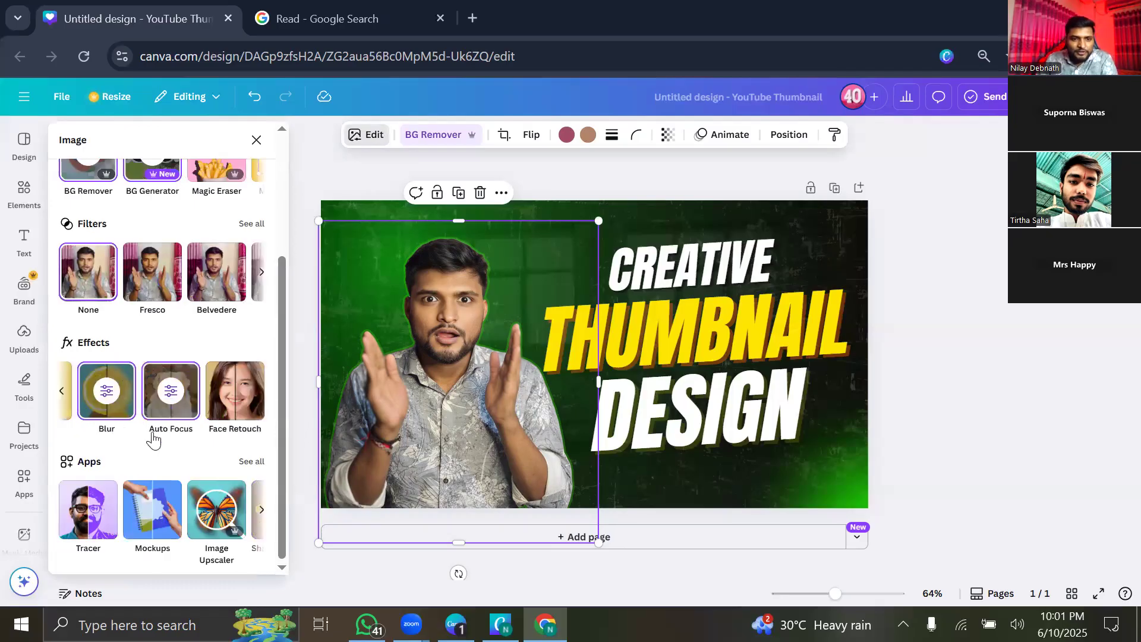
{"action": "left_click", "coordinate": [234, 407]}
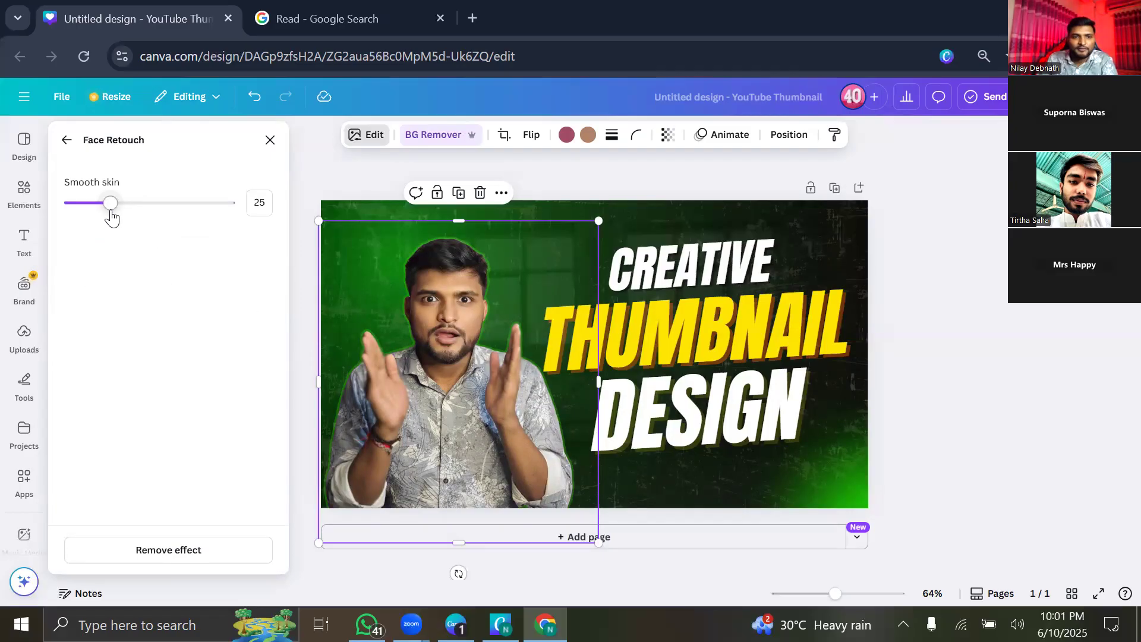
Raise Face Retouch skin smoothing to 100 and close its settings.
{"action": "left_click_drag", "start_coordinate": [193, 192], "coordinate": [222, 212]}
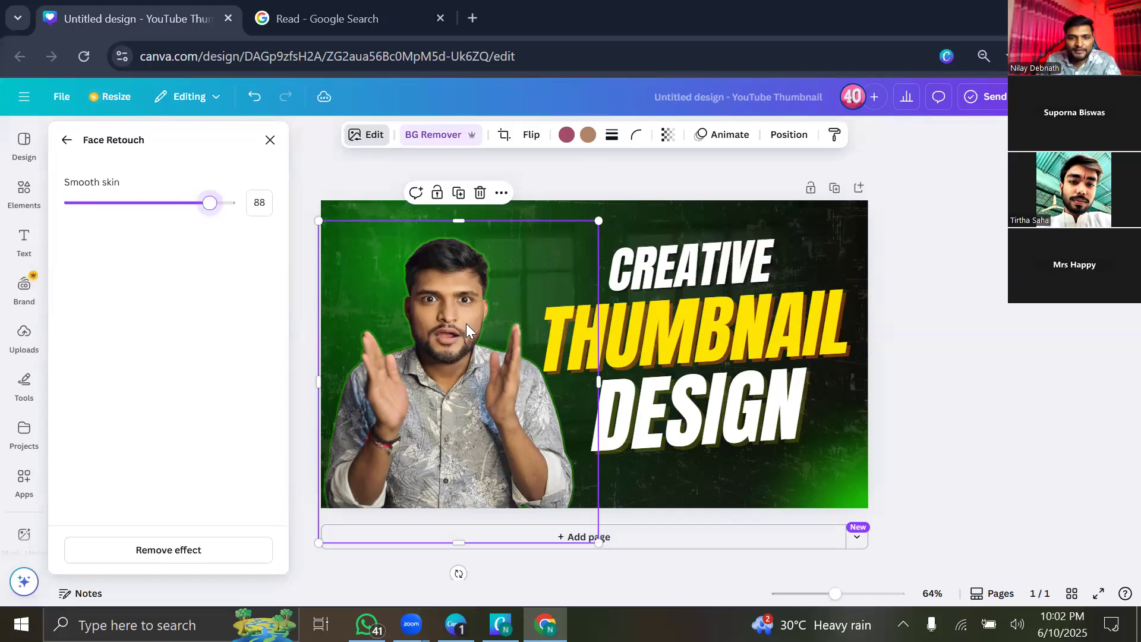
{"action": "scroll", "coordinate": [366, 300], "scroll_direction": "up", "scroll_amount": 3}
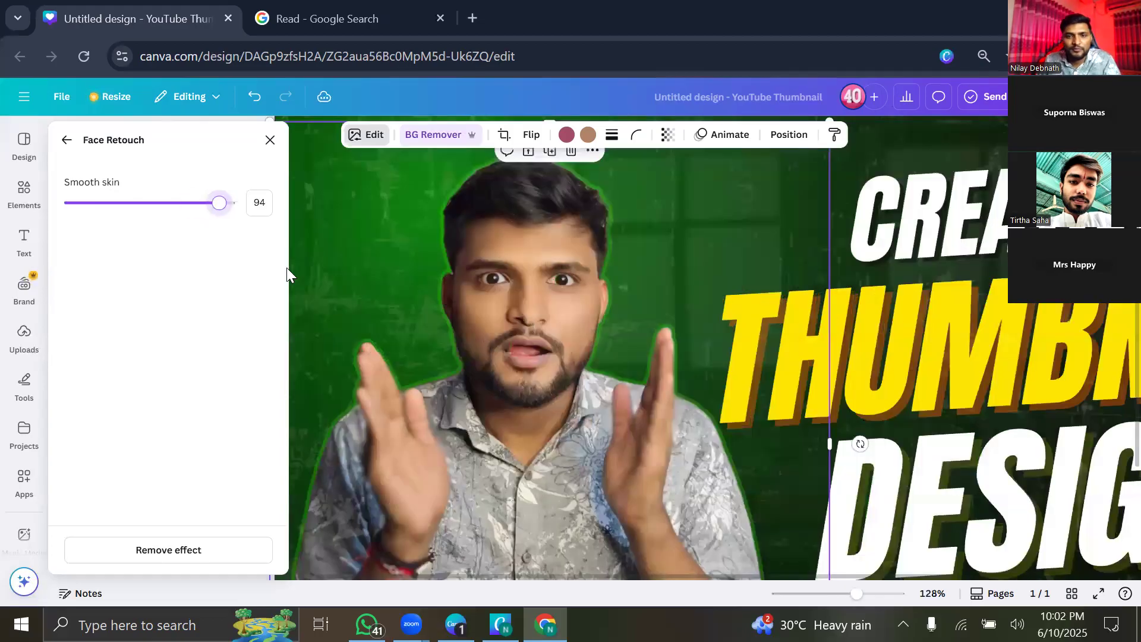
{"action": "left_click", "coordinate": [209, 214]}
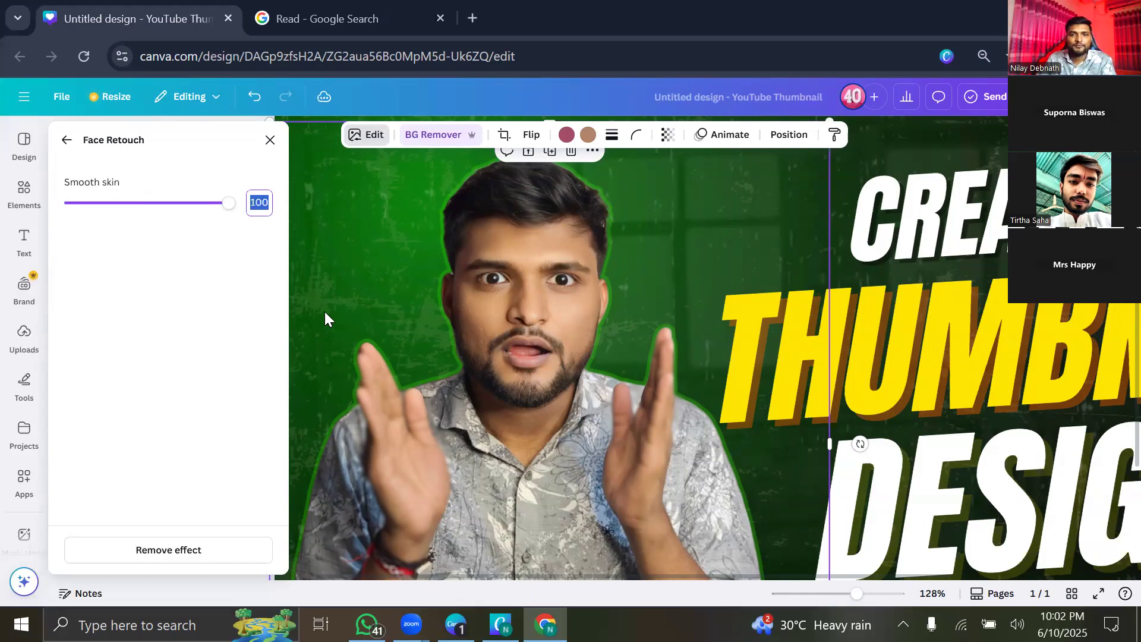
{"action": "scroll", "coordinate": [339, 307], "scroll_direction": "up", "scroll_amount": 2}
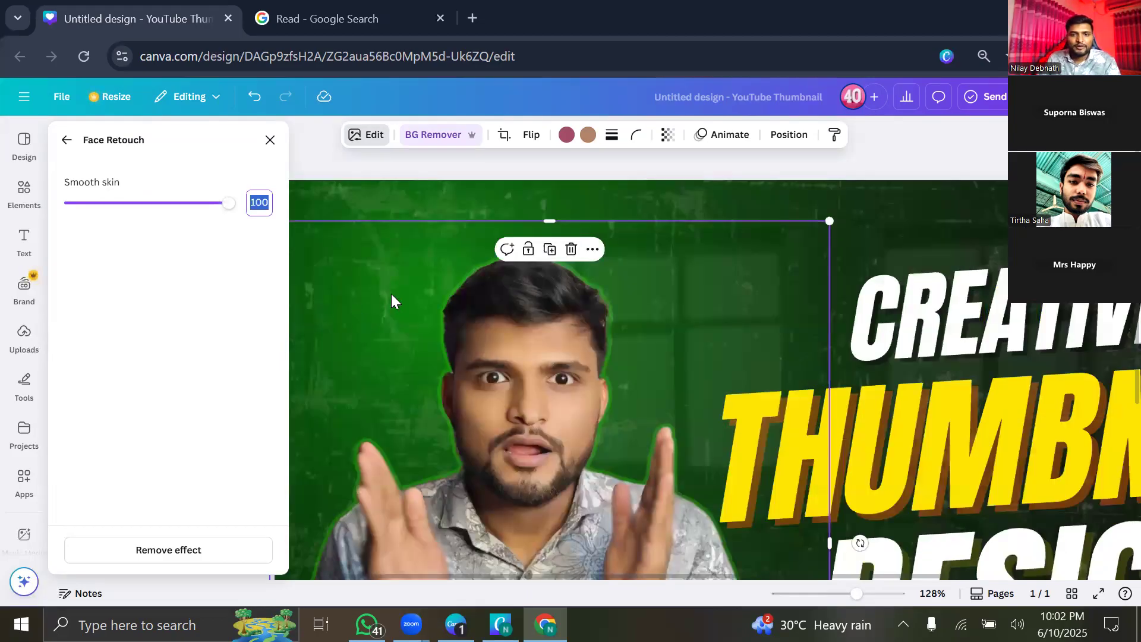
{"action": "scroll", "coordinate": [291, 248], "scroll_direction": "down", "scroll_amount": 3}
{"action": "left_click", "coordinate": [266, 150]}
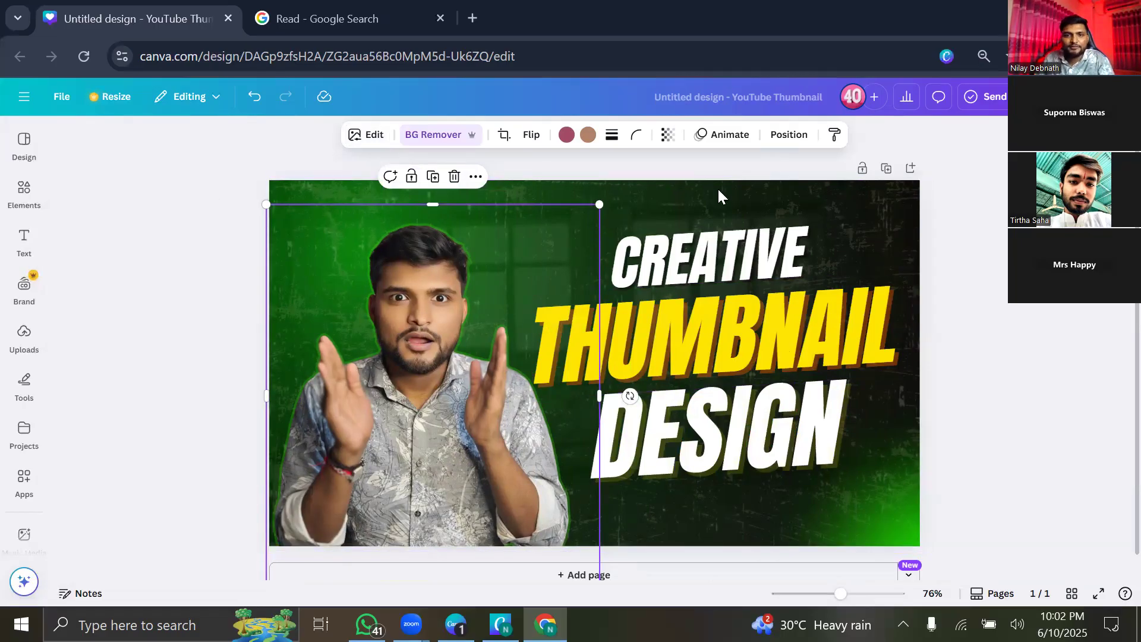
{"action": "left_click", "coordinate": [364, 143]}
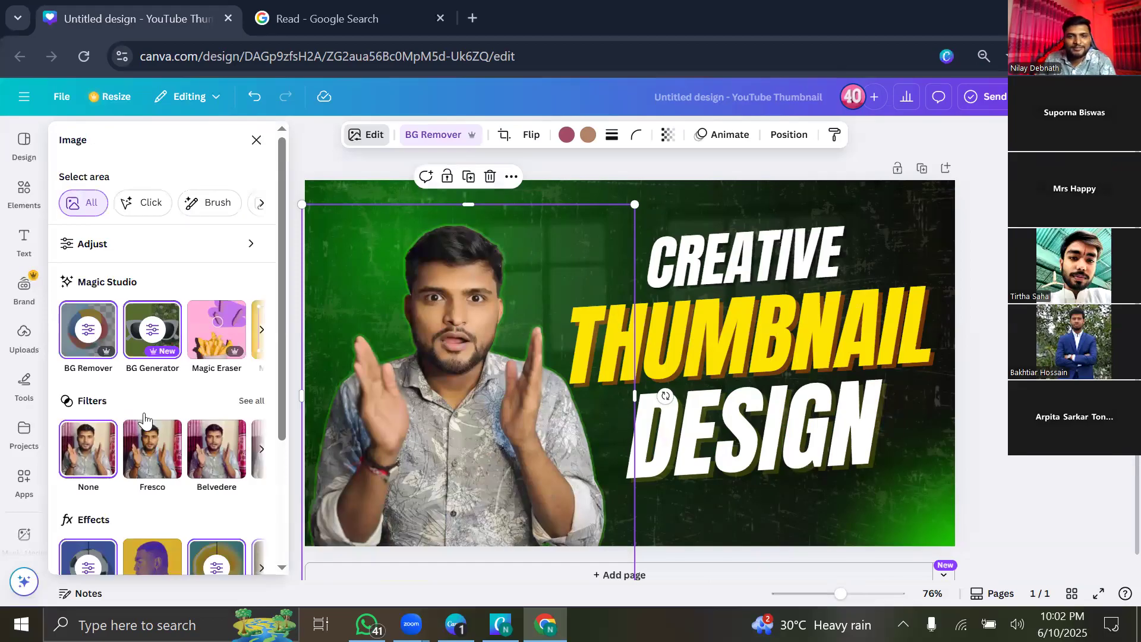
Open the Tracer app for the presenter photo and pick Full color (beta) output.
{"action": "scroll", "coordinate": [256, 392], "scroll_direction": "down", "scroll_amount": 3}
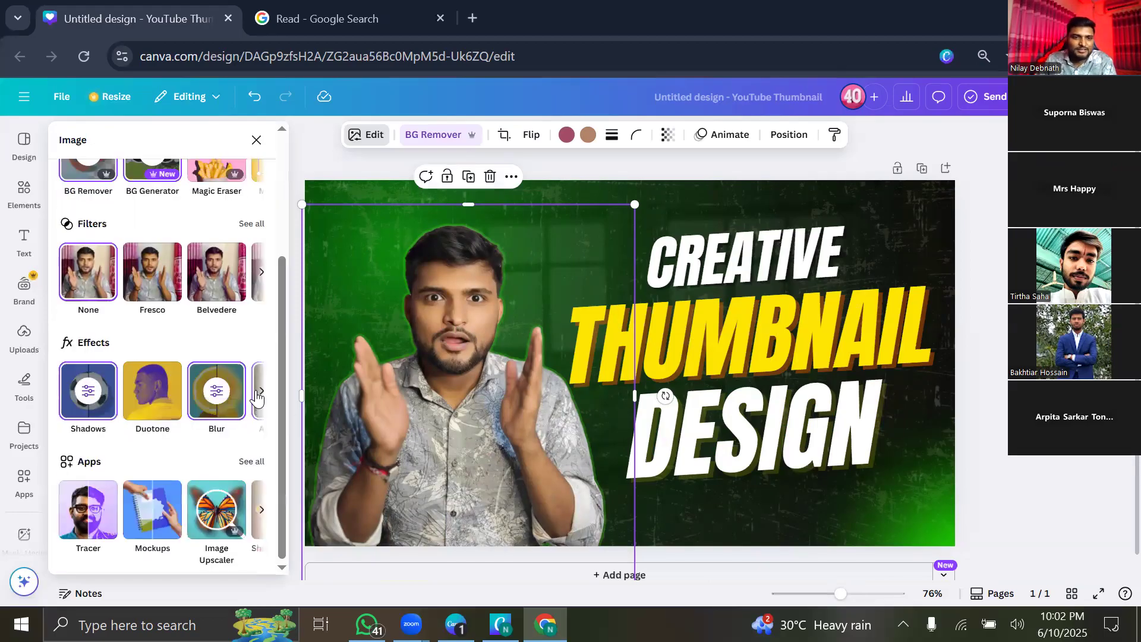
{"action": "left_click", "coordinate": [261, 391]}
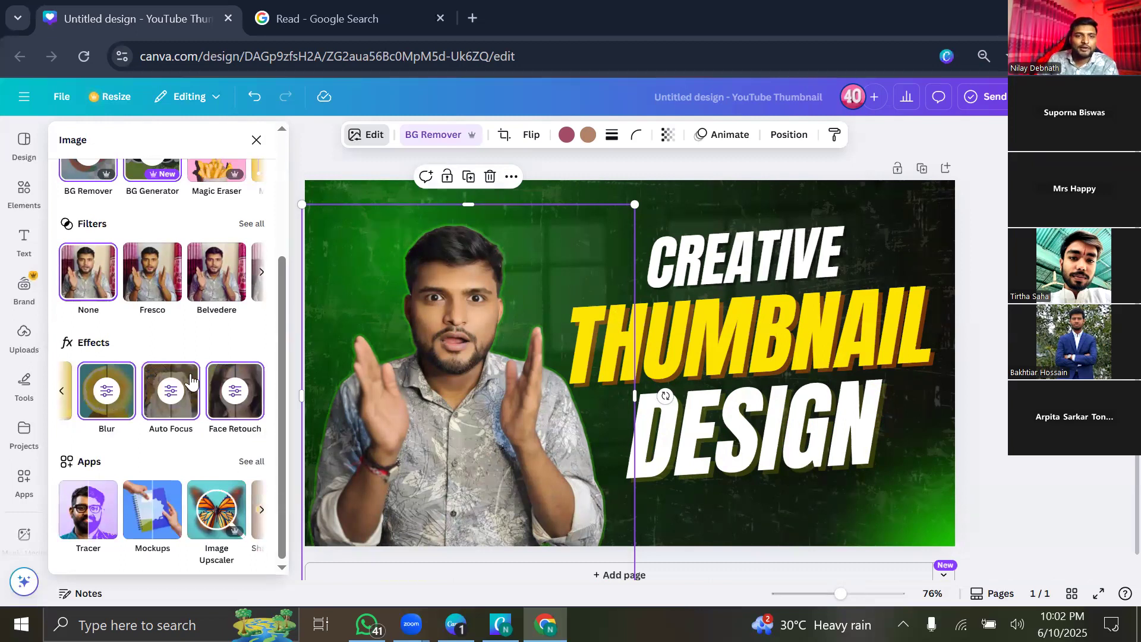
{"action": "scroll", "coordinate": [154, 252], "scroll_direction": "up", "scroll_amount": 3}
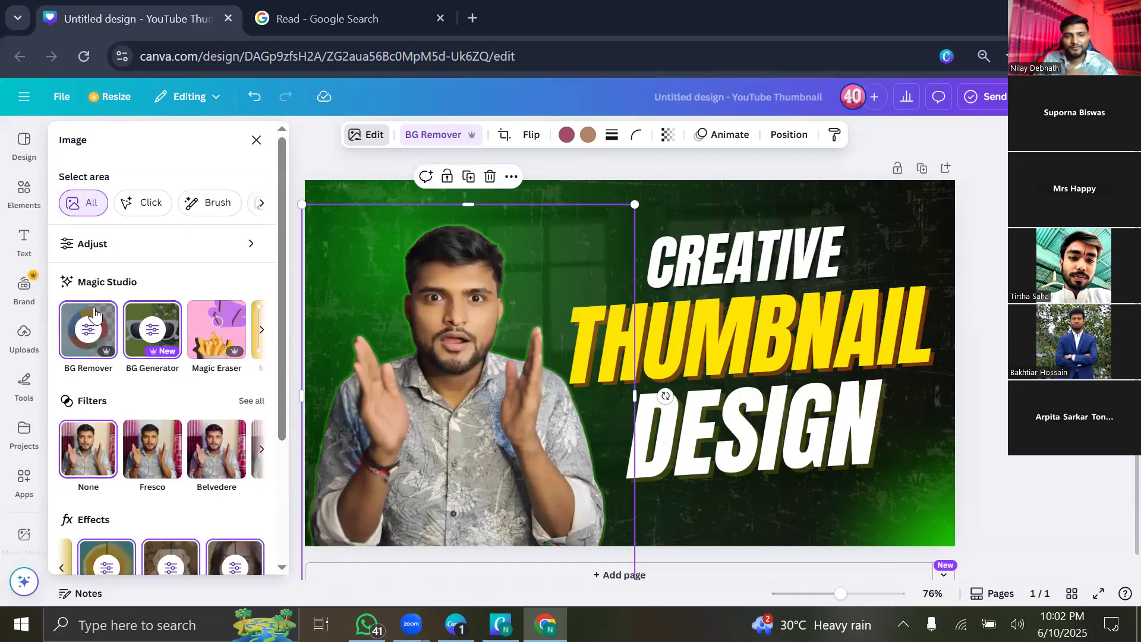
{"action": "scroll", "coordinate": [177, 515], "scroll_direction": "down", "scroll_amount": 3}
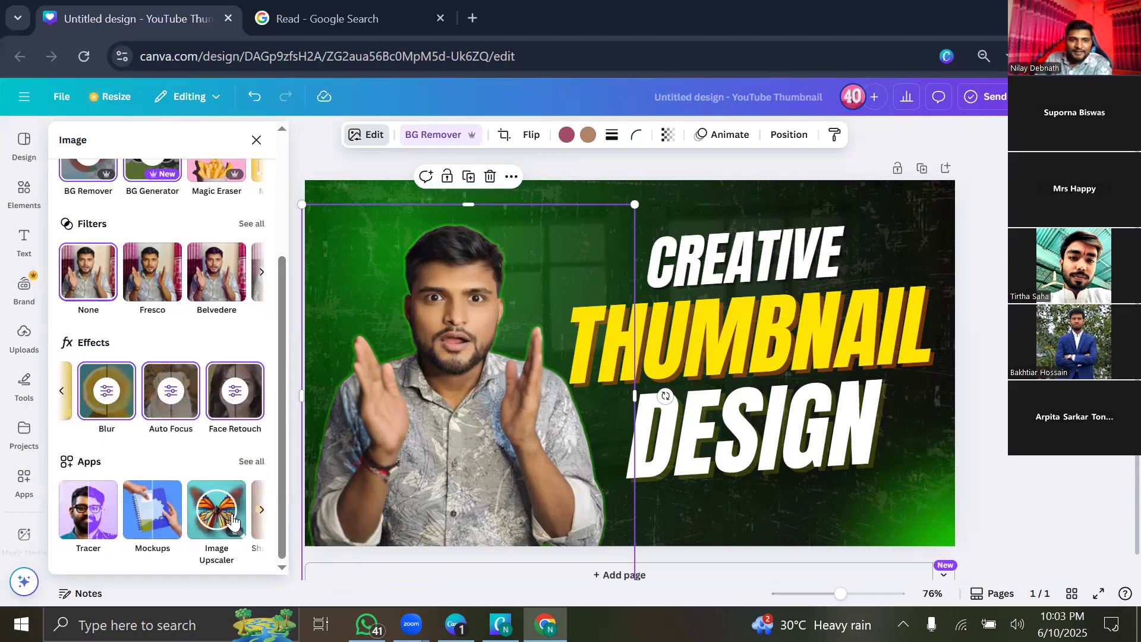
{"action": "left_click", "coordinate": [249, 463]}
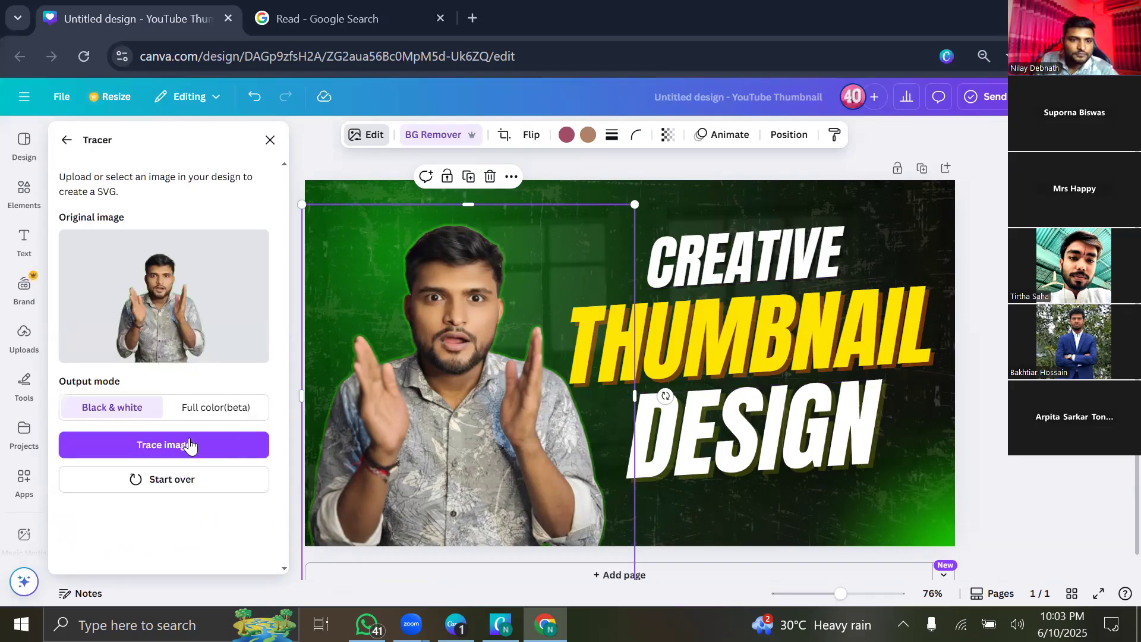
{"action": "left_click", "coordinate": [237, 402]}
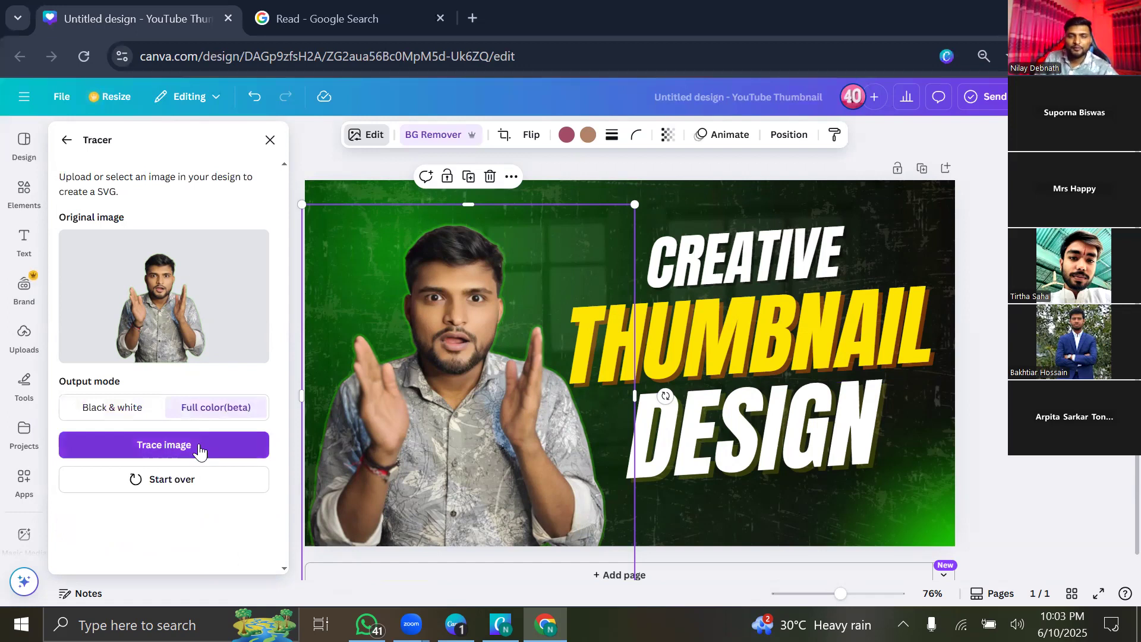
Trace the presenter photo in full colour, then move it up and shrink it slightly.
{"action": "left_click", "coordinate": [200, 447]}
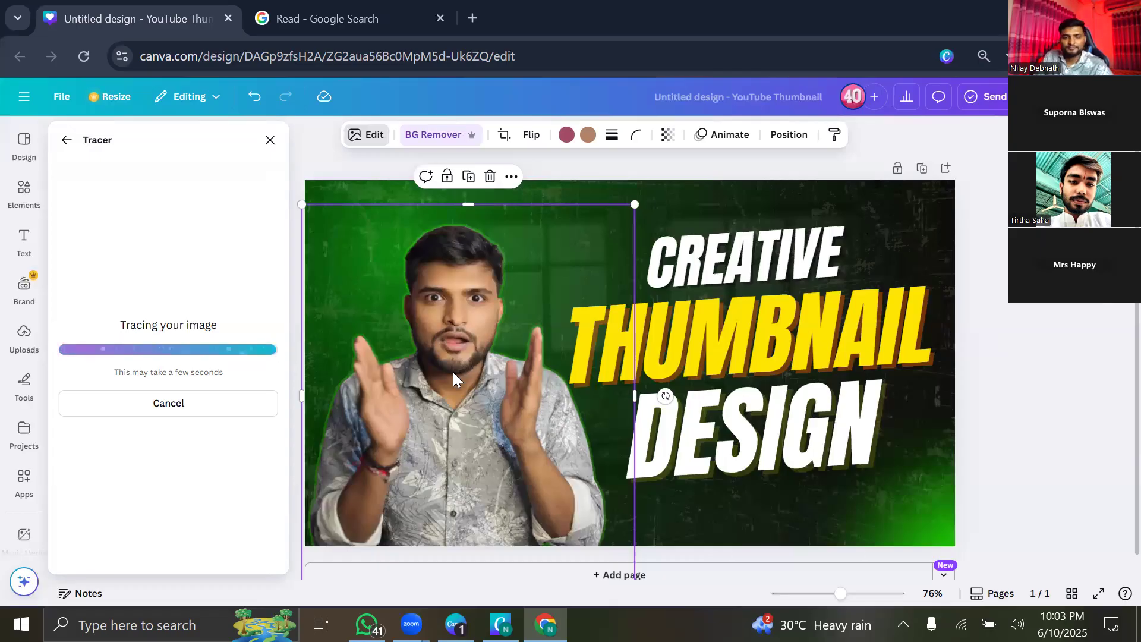
{"action": "left_click_drag", "start_coordinate": [475, 417], "coordinate": [488, 360]}
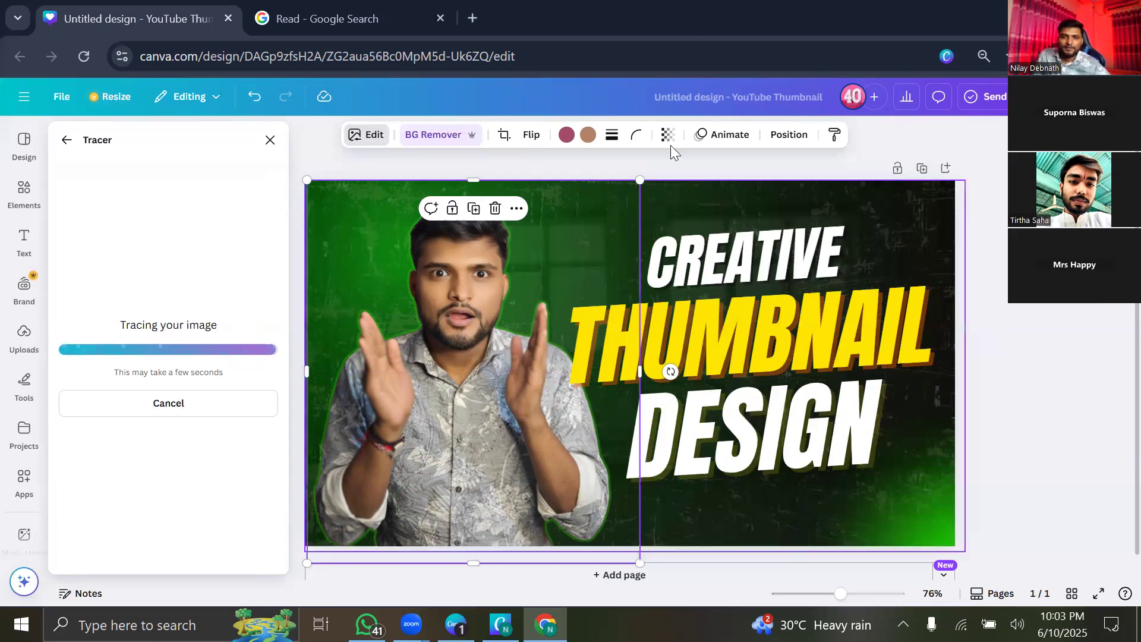
{"action": "left_click_drag", "start_coordinate": [640, 180], "coordinate": [599, 302]}
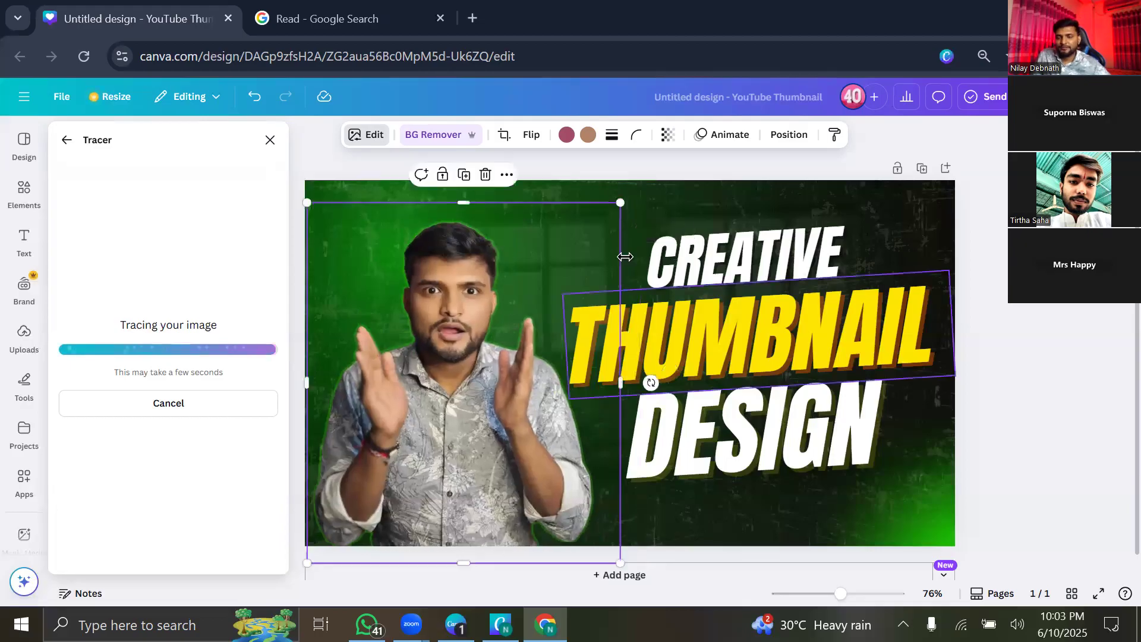
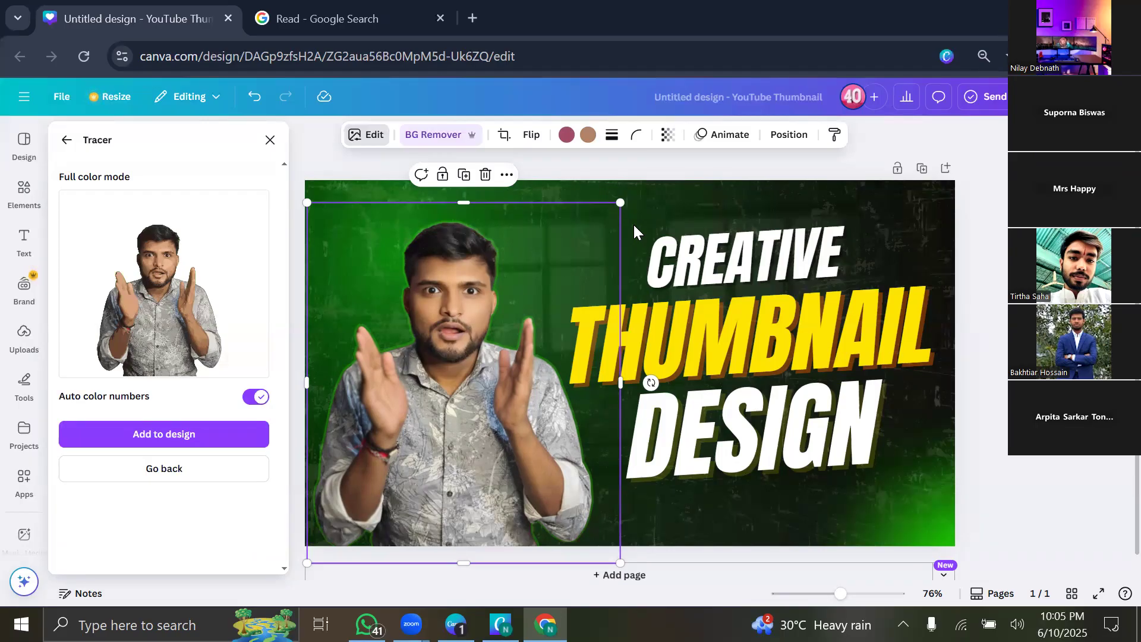
Add the full-colour trace, reload the editor after the save error, and reselect the presenter photo.
{"action": "left_click", "coordinate": [400, 351]}
{"action": "left_click_drag", "start_coordinate": [421, 393], "coordinate": [419, 364]}
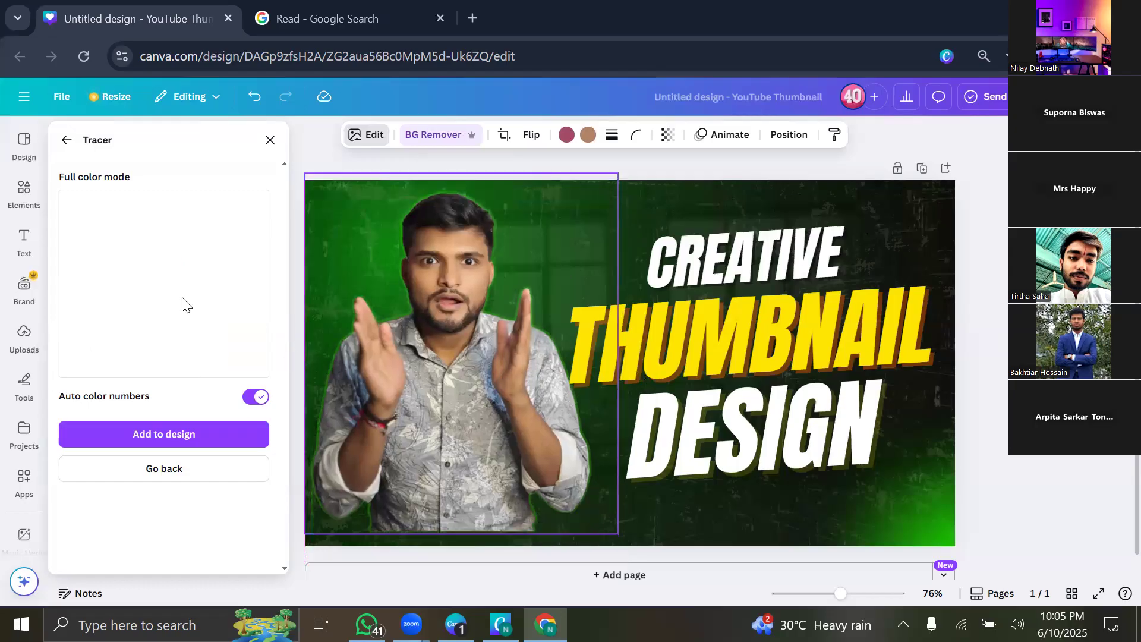
{"action": "left_click", "coordinate": [255, 428]}
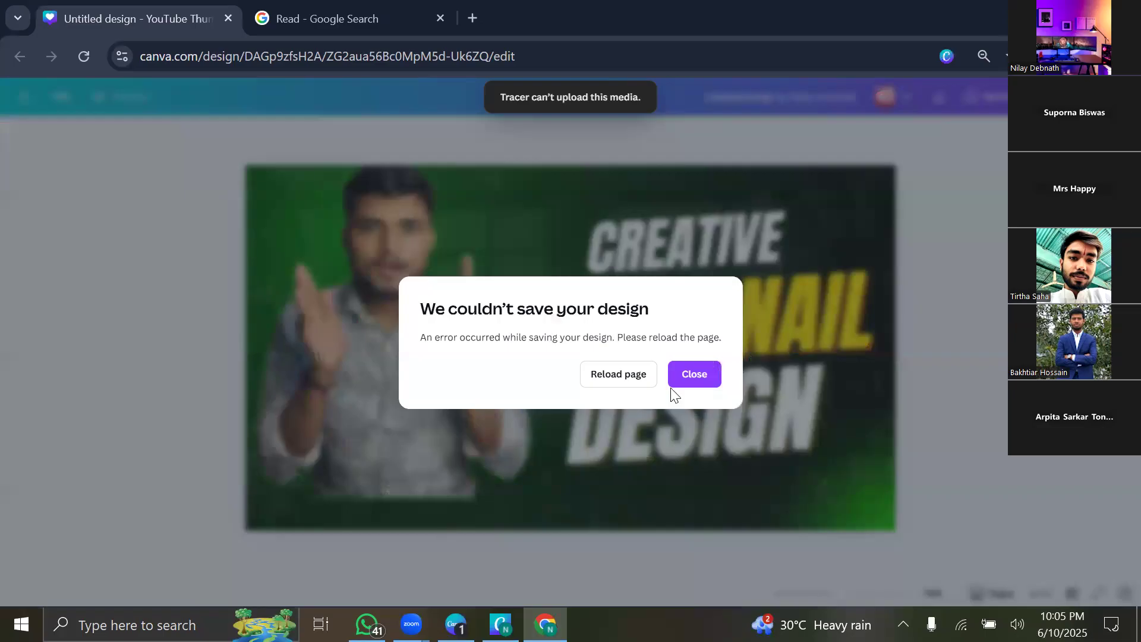
{"action": "left_click", "coordinate": [617, 375]}
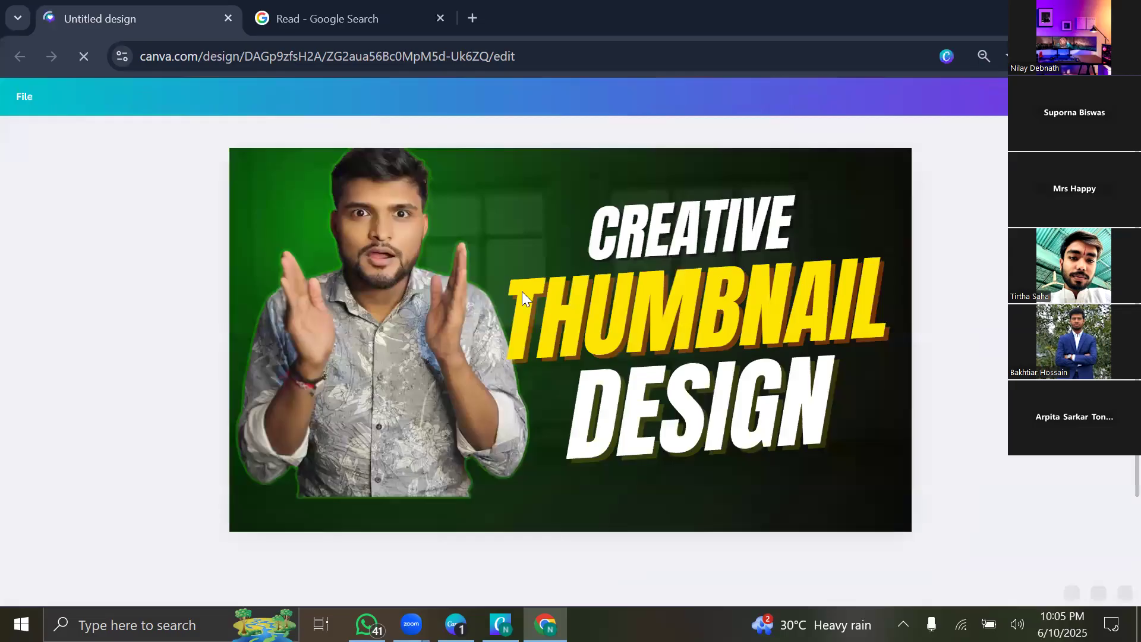
{"action": "left_click", "coordinate": [387, 415]}
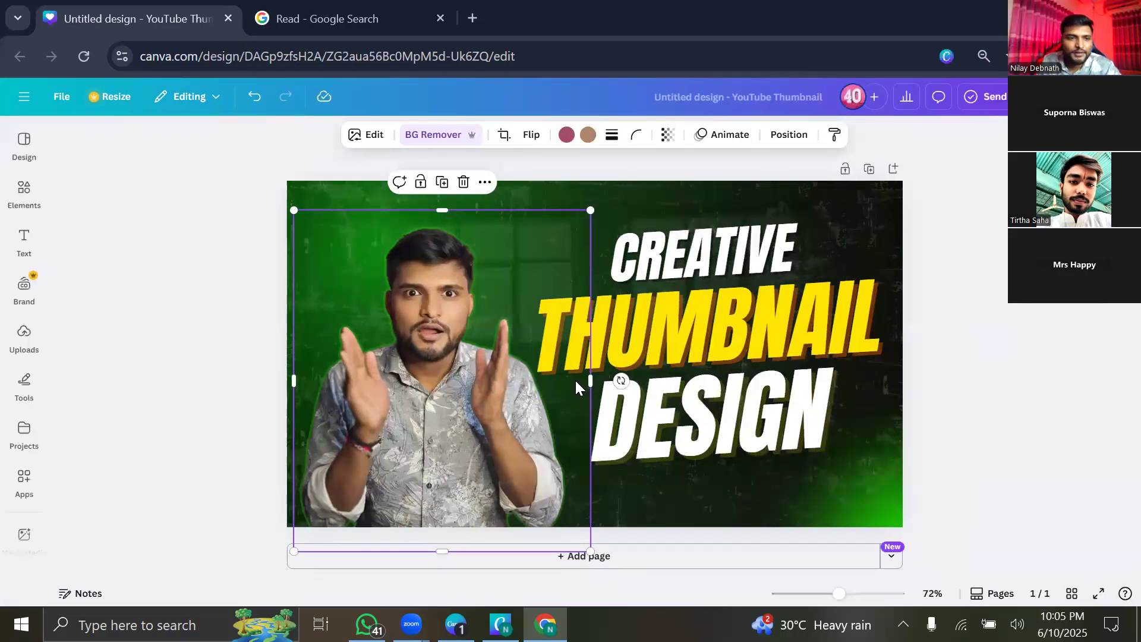
Trace the presenter photo in the Tracer app with Black & white output.
{"action": "left_click", "coordinate": [357, 147]}
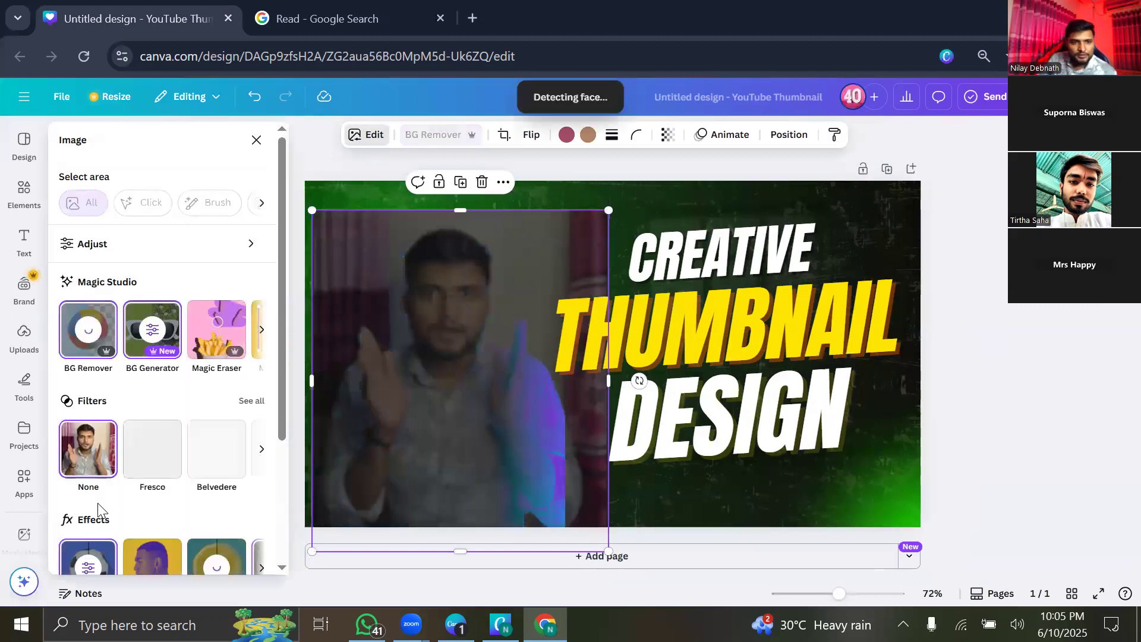
{"action": "scroll", "coordinate": [98, 508], "scroll_direction": "down", "scroll_amount": 3}
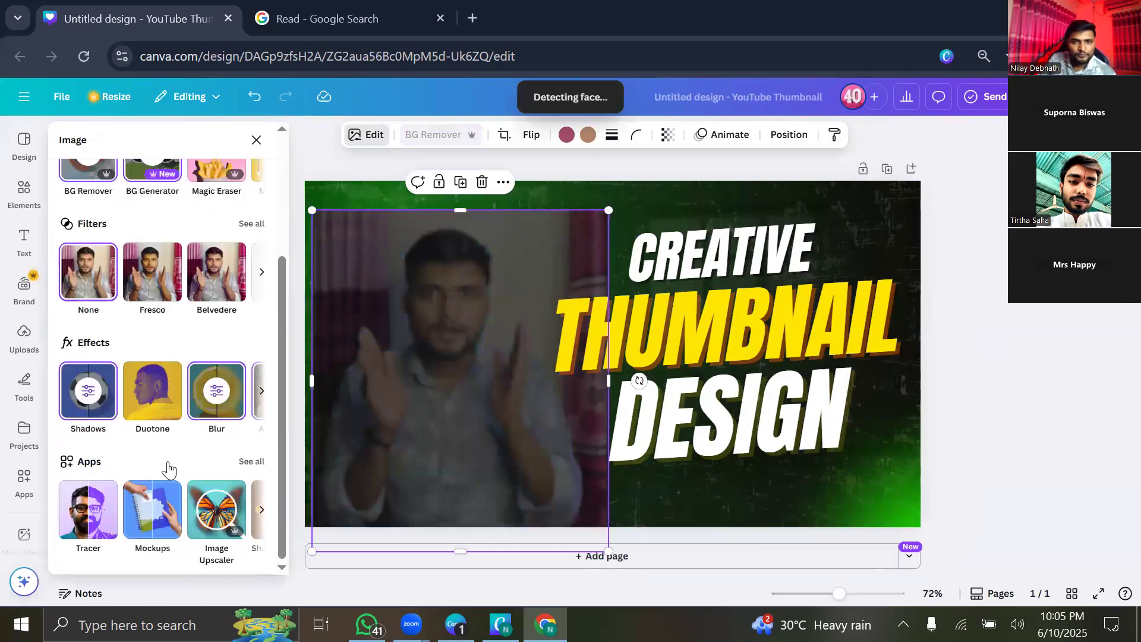
{"action": "left_click", "coordinate": [77, 510]}
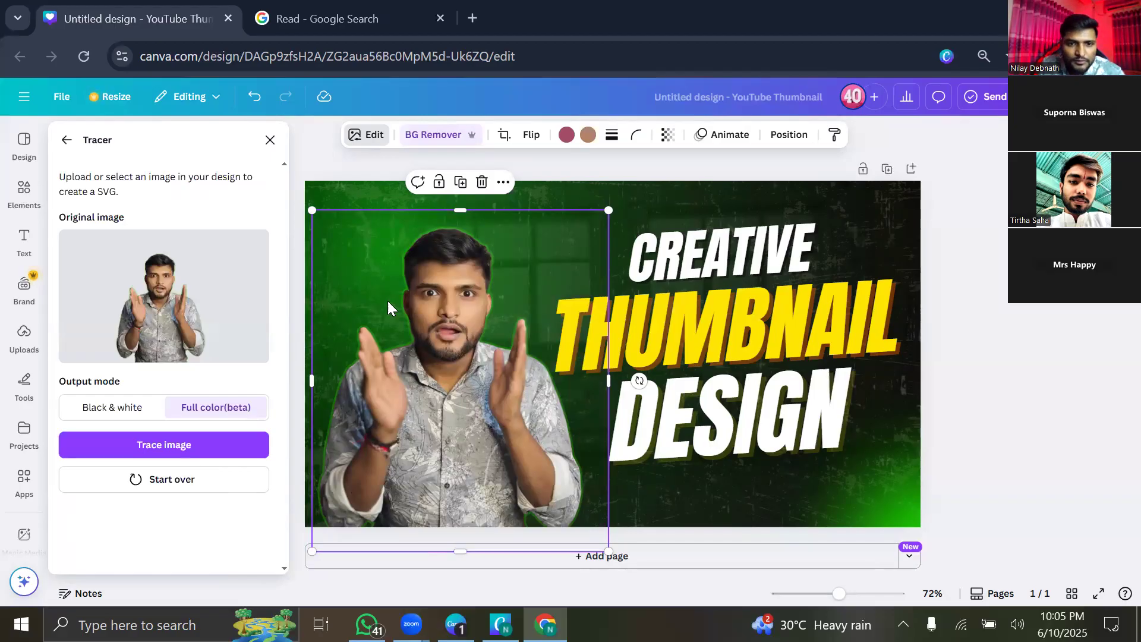
{"action": "left_click_drag", "start_coordinate": [387, 304], "coordinate": [415, 290]}
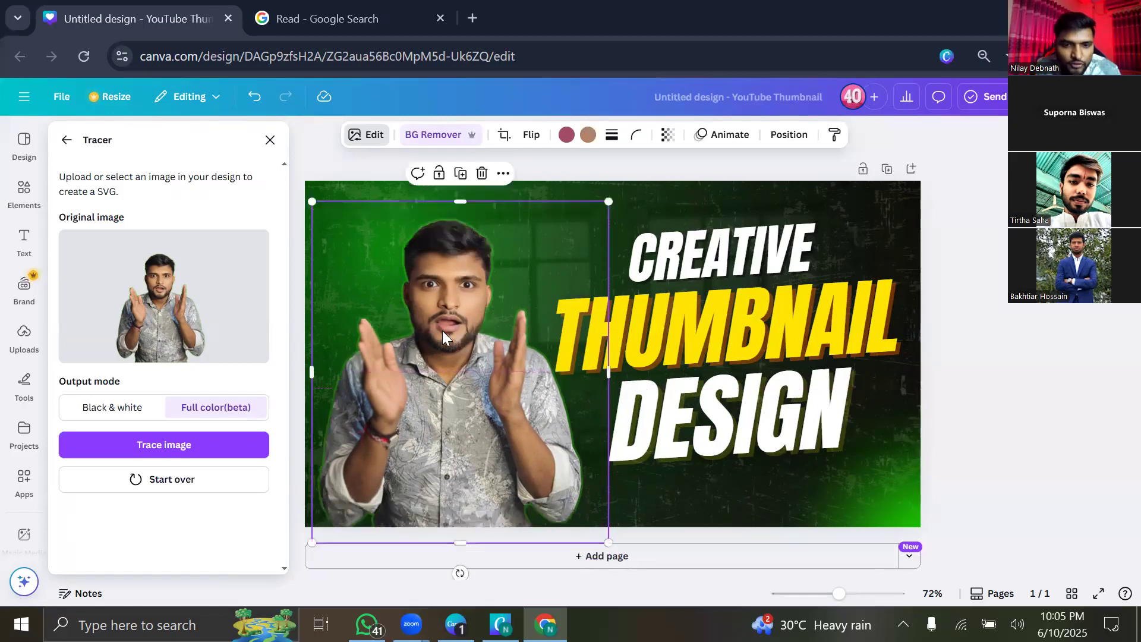
{"action": "scroll", "coordinate": [431, 316], "scroll_direction": "up", "scroll_amount": 5}
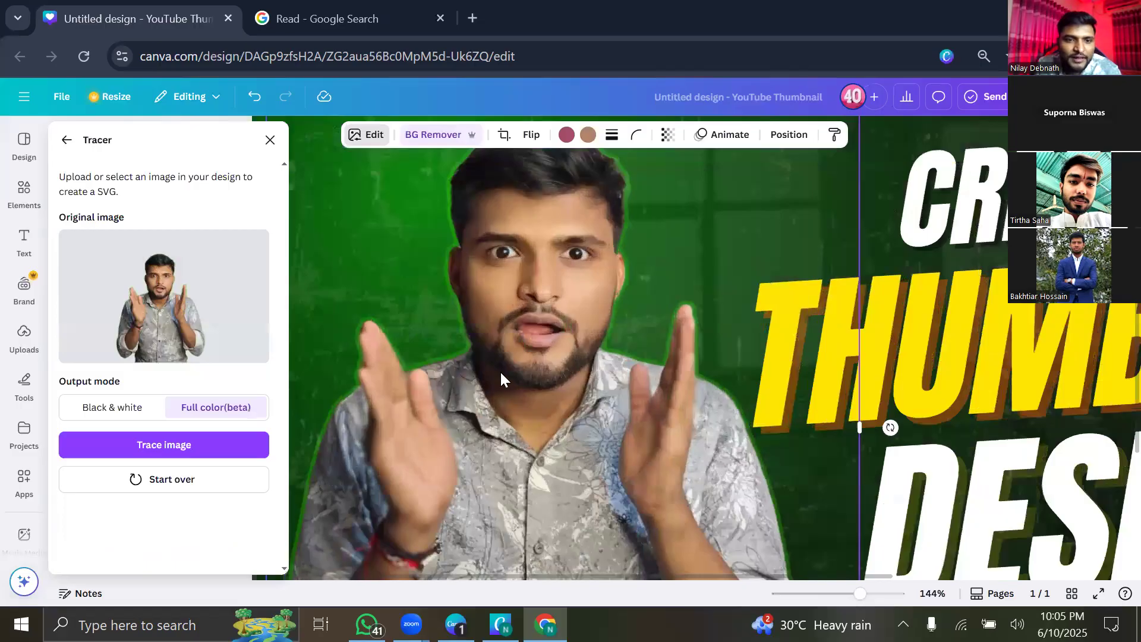
{"action": "scroll", "coordinate": [501, 369], "scroll_direction": "down", "scroll_amount": 5}
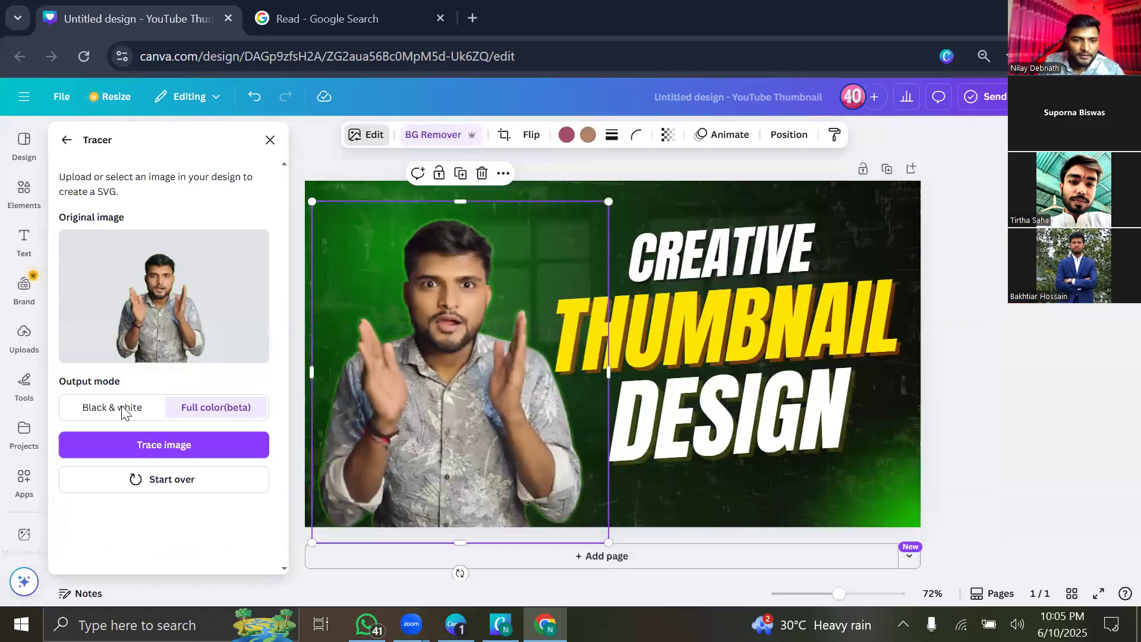
{"action": "left_click", "coordinate": [122, 413]}
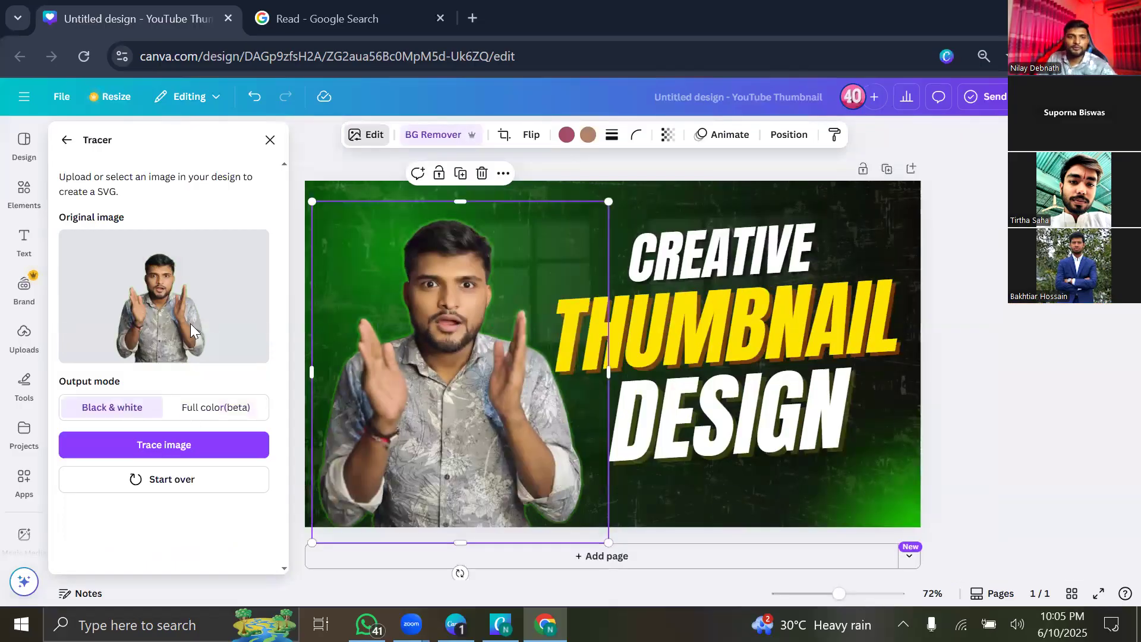
{"action": "left_click", "coordinate": [200, 446]}
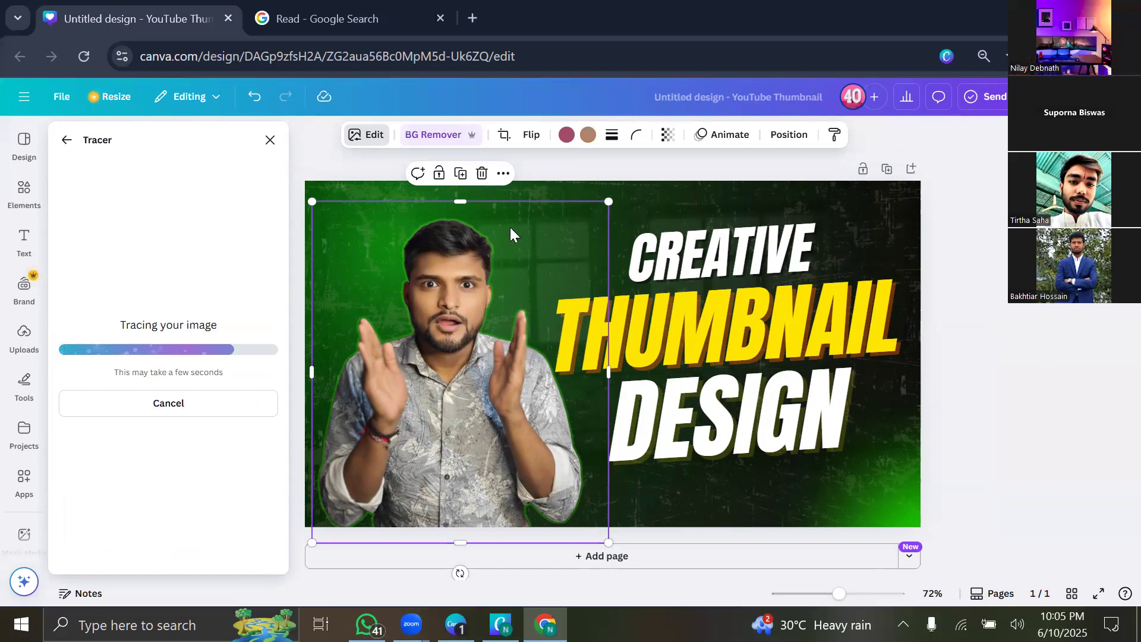
{"action": "left_click", "coordinate": [501, 282]}
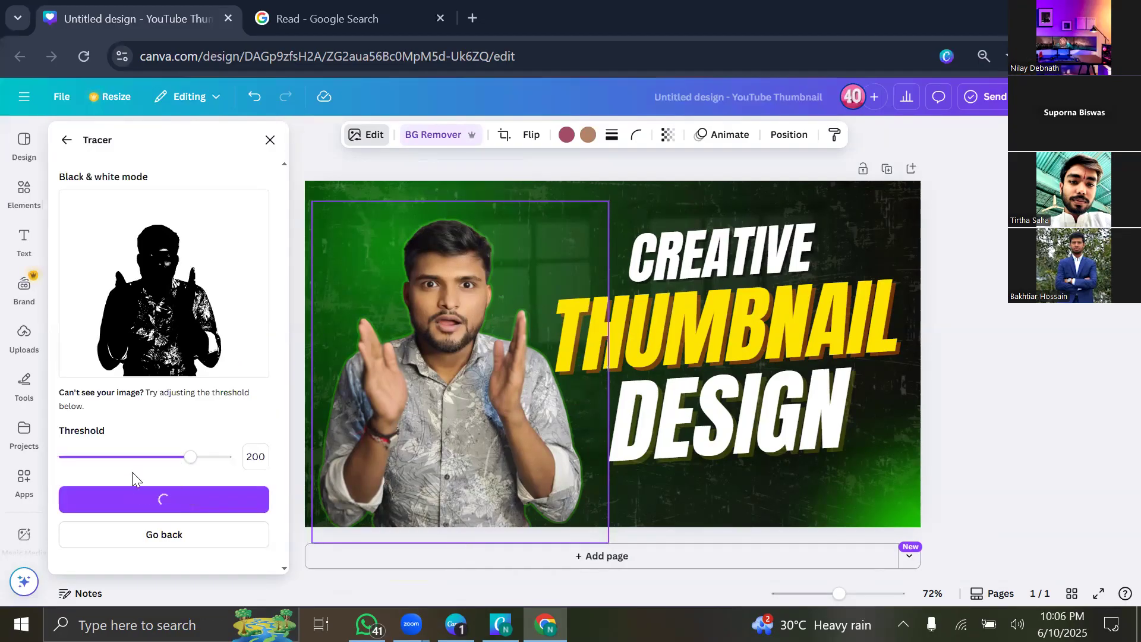
Set the trace threshold to 193 and add the black silhouette to the thumbnail.
{"action": "mouse_move", "coordinate": [190, 462]}
{"action": "left_mouse_down"}
{"action": "mouse_move", "coordinate": [75, 467]}
{"action": "mouse_move", "coordinate": [260, 486]}
{"action": "mouse_move", "coordinate": [147, 474]}
{"action": "mouse_move", "coordinate": [113, 485]}
{"action": "mouse_move", "coordinate": [266, 477]}
{"action": "mouse_move", "coordinate": [114, 494]}
{"action": "left_mouse_up"}
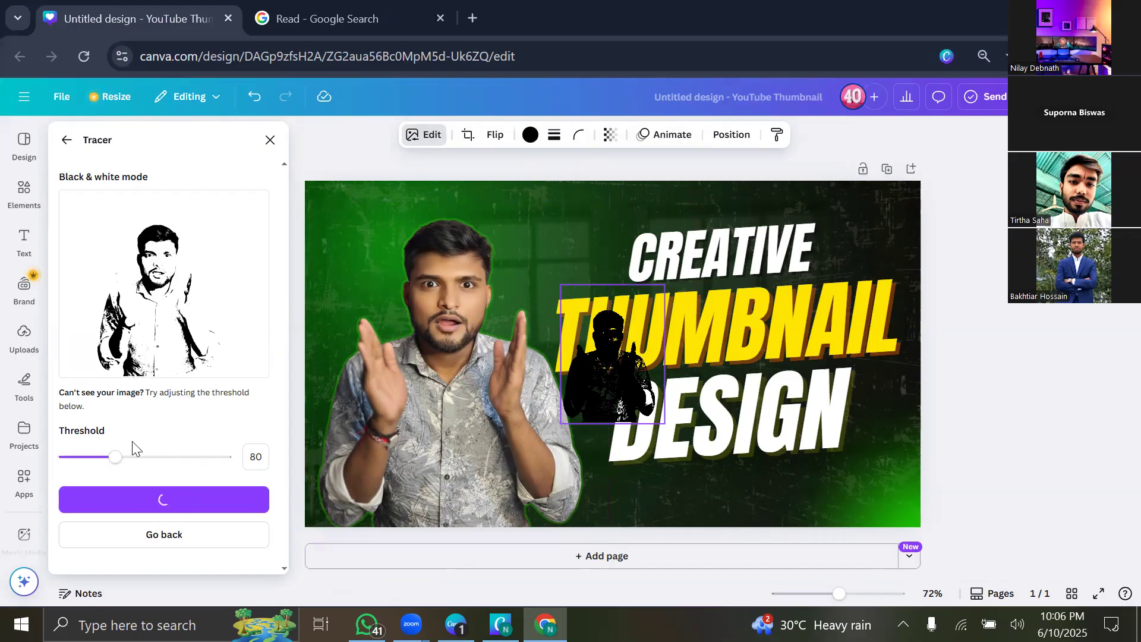
{"action": "mouse_move", "coordinate": [115, 457]}
{"action": "left_mouse_down"}
{"action": "mouse_move", "coordinate": [186, 456]}
{"action": "mouse_move", "coordinate": [90, 476]}
{"action": "mouse_move", "coordinate": [101, 470]}
{"action": "left_mouse_up"}
{"action": "left_click", "coordinate": [202, 510]}
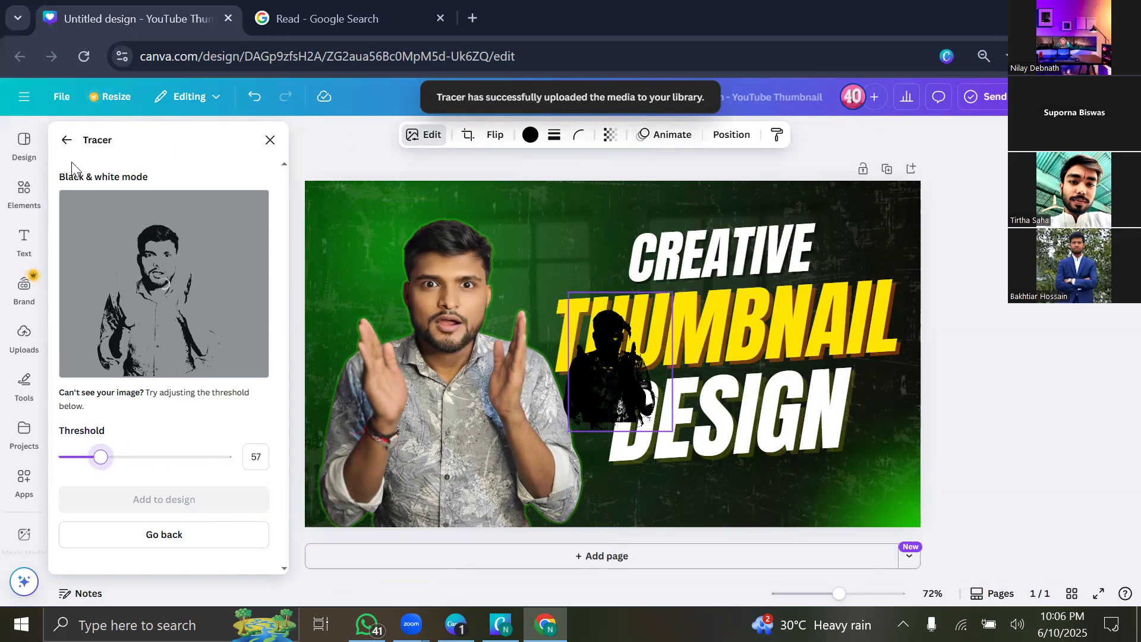
{"action": "left_click", "coordinate": [66, 141]}
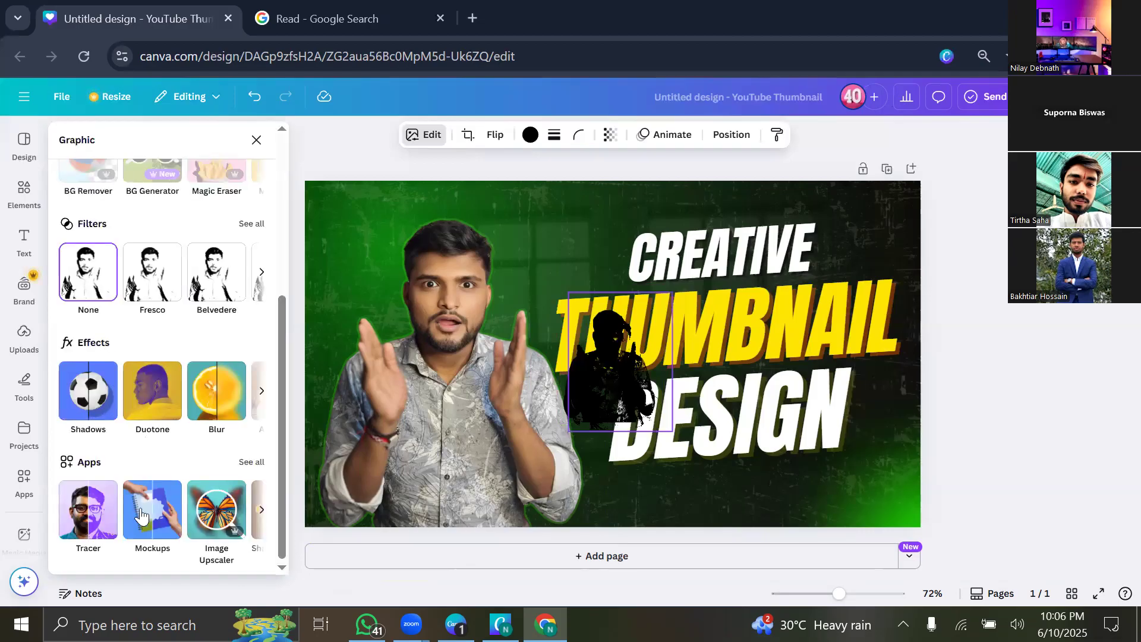
Delete the traced silhouette copies from the canvas and reselect the presenter photo.
{"action": "left_click", "coordinate": [250, 462]}
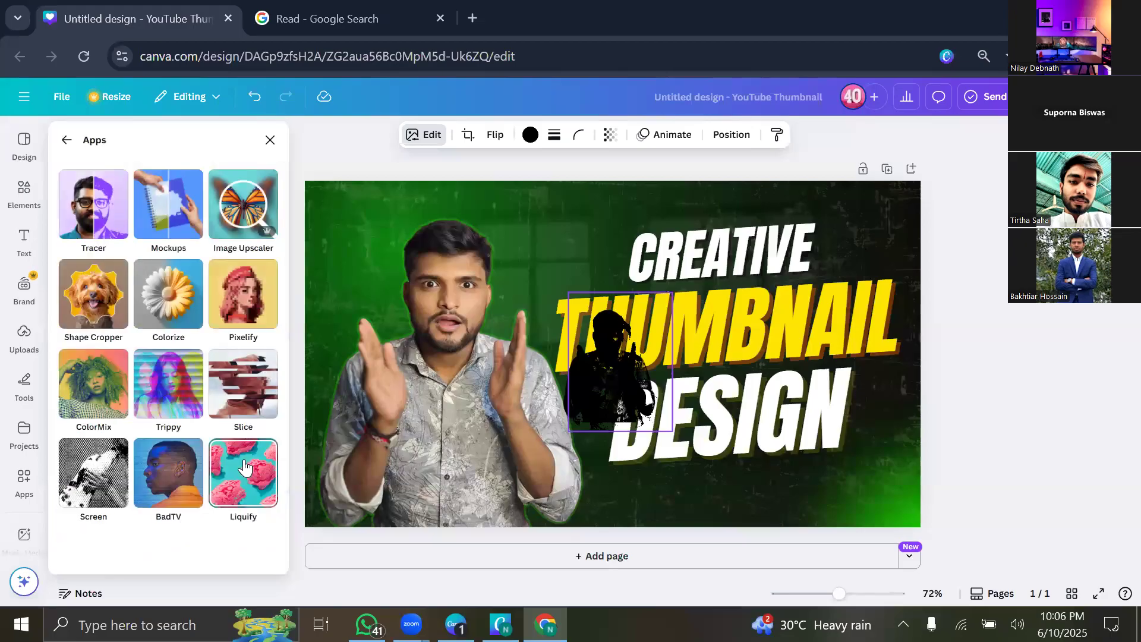
{"action": "left_click", "coordinate": [159, 219]}
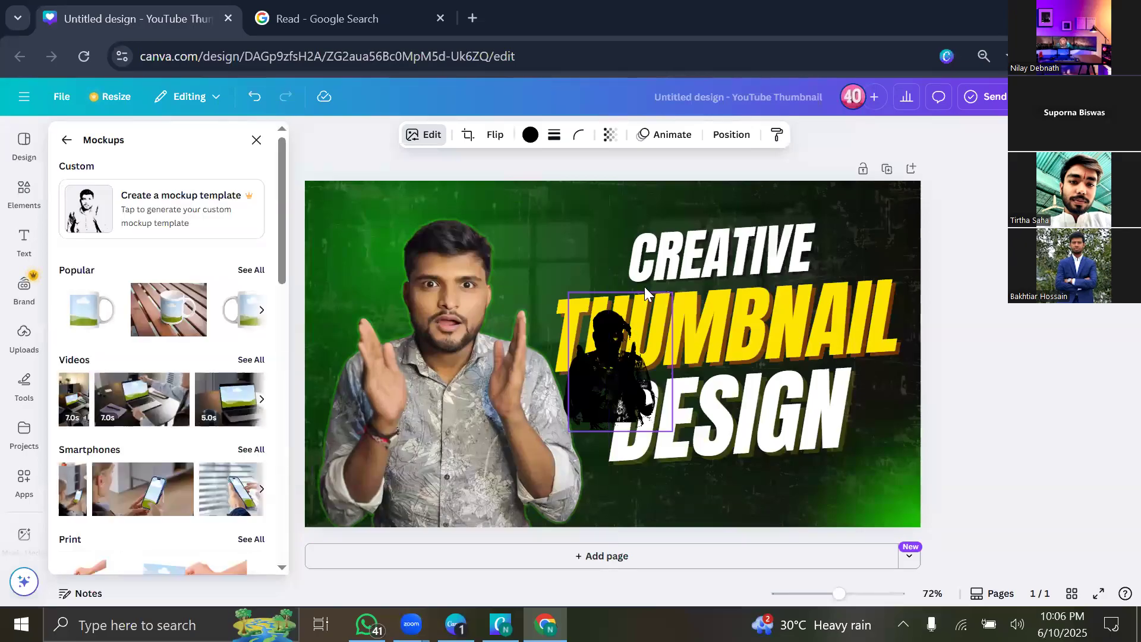
{"action": "left_click_drag", "start_coordinate": [608, 348], "coordinate": [602, 390]}
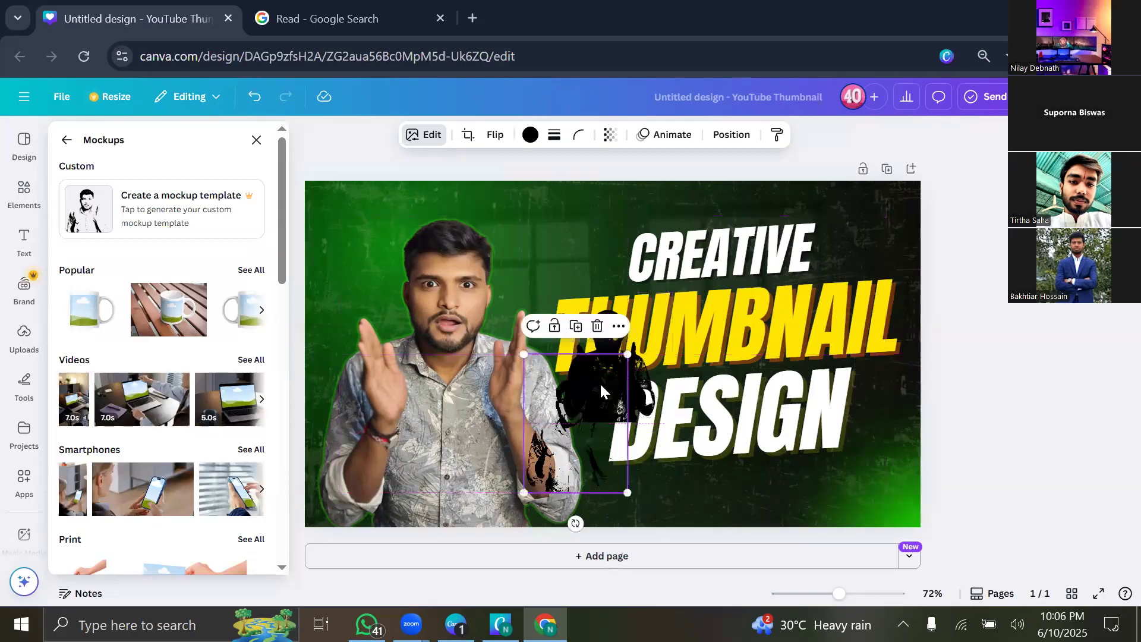
{"action": "left_click", "coordinate": [597, 334]}
{"action": "left_click", "coordinate": [596, 373]}
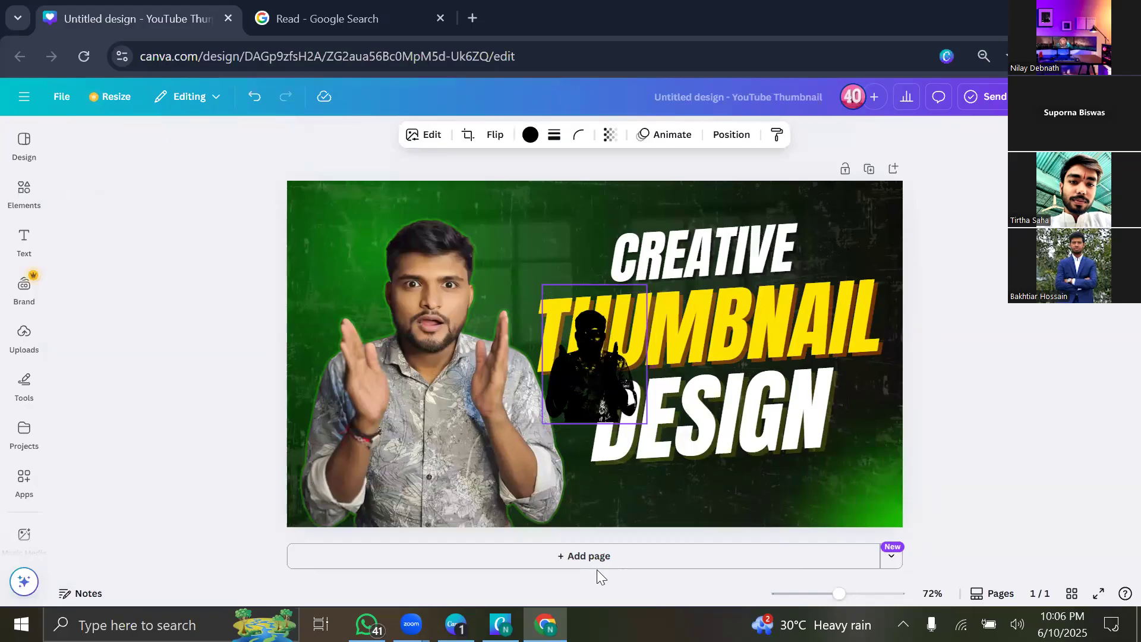
{"action": "left_click_drag", "start_coordinate": [584, 392], "coordinate": [370, 448]}
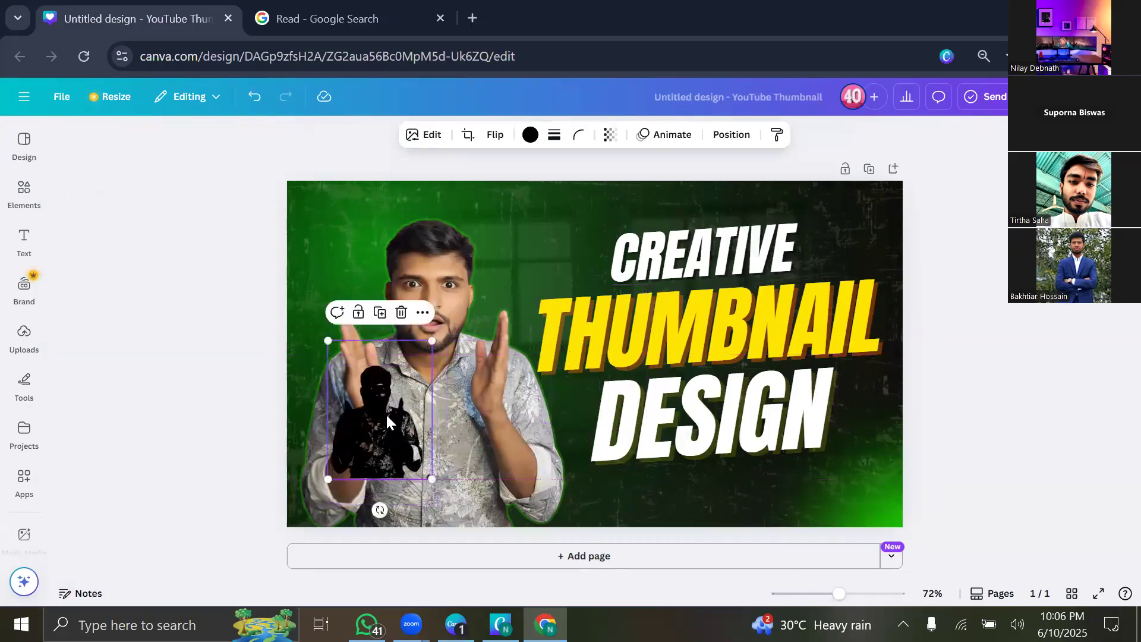
{"action": "left_click", "coordinate": [402, 313]}
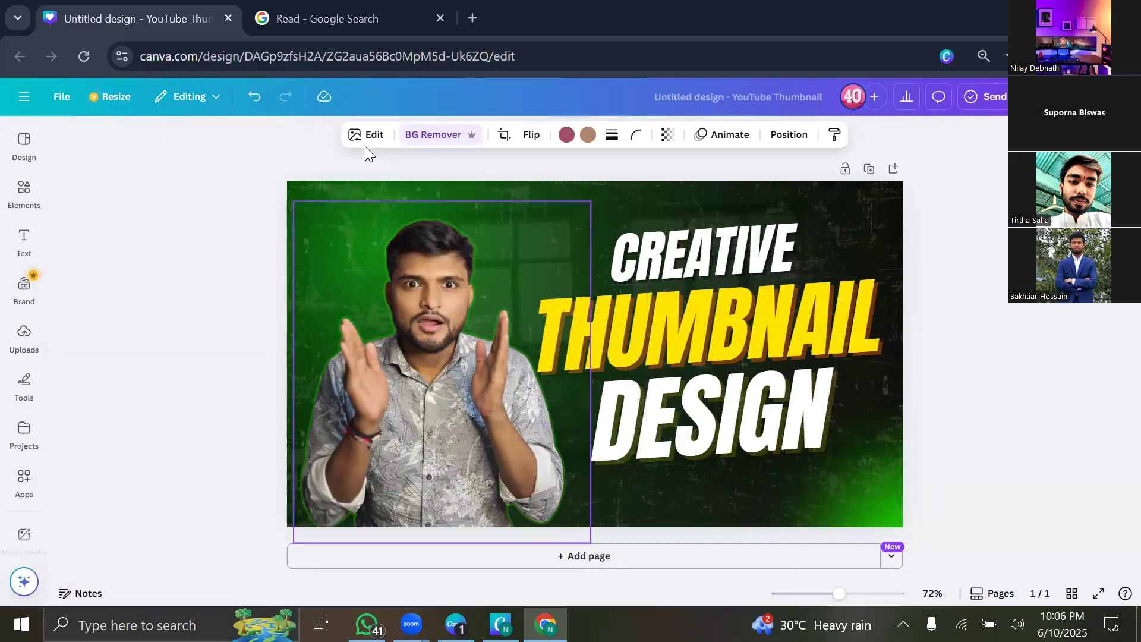
Place the presenter photo into the first Tablets & TV mockup from the Mockups app.
{"action": "left_click", "coordinate": [365, 145]}
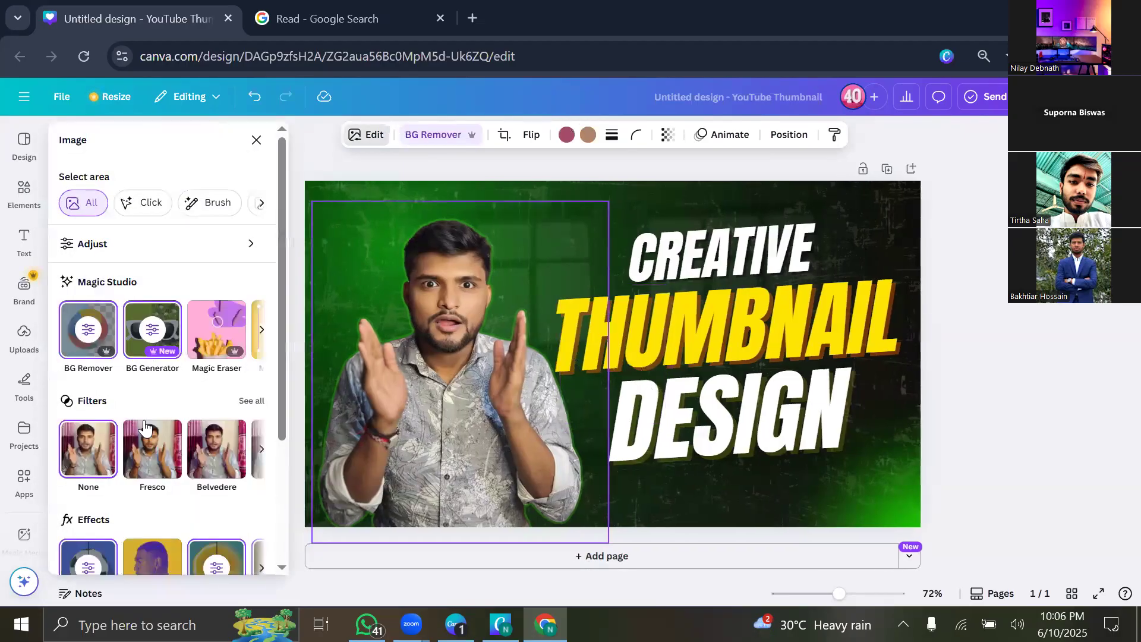
{"action": "scroll", "coordinate": [238, 476], "scroll_direction": "down", "scroll_amount": 3}
{"action": "left_click", "coordinate": [253, 463]}
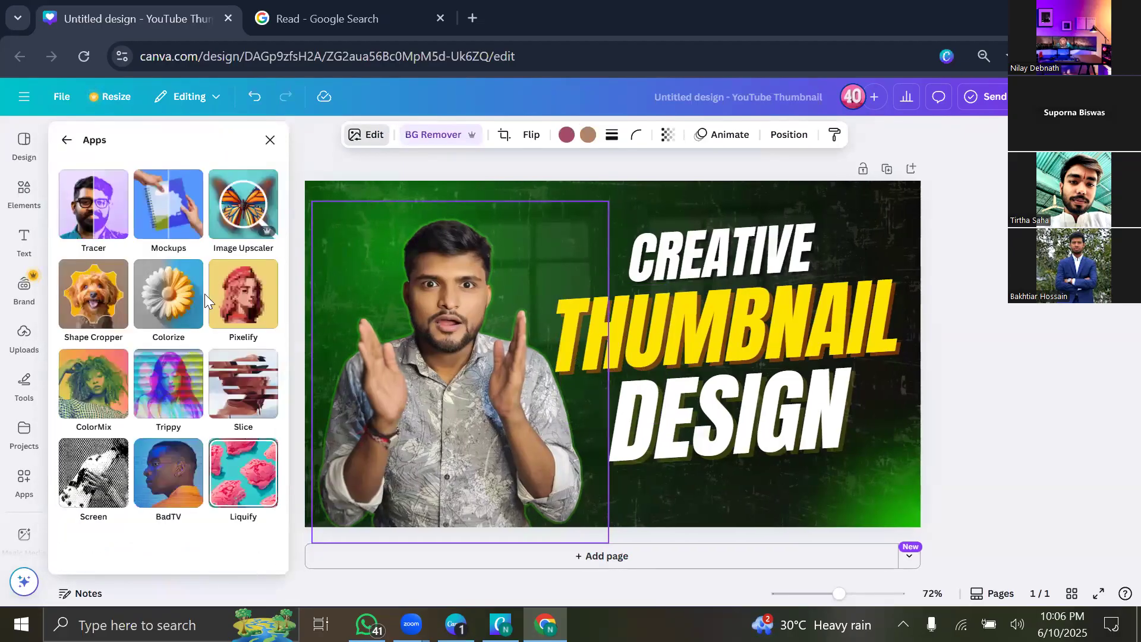
{"action": "left_click", "coordinate": [171, 205]}
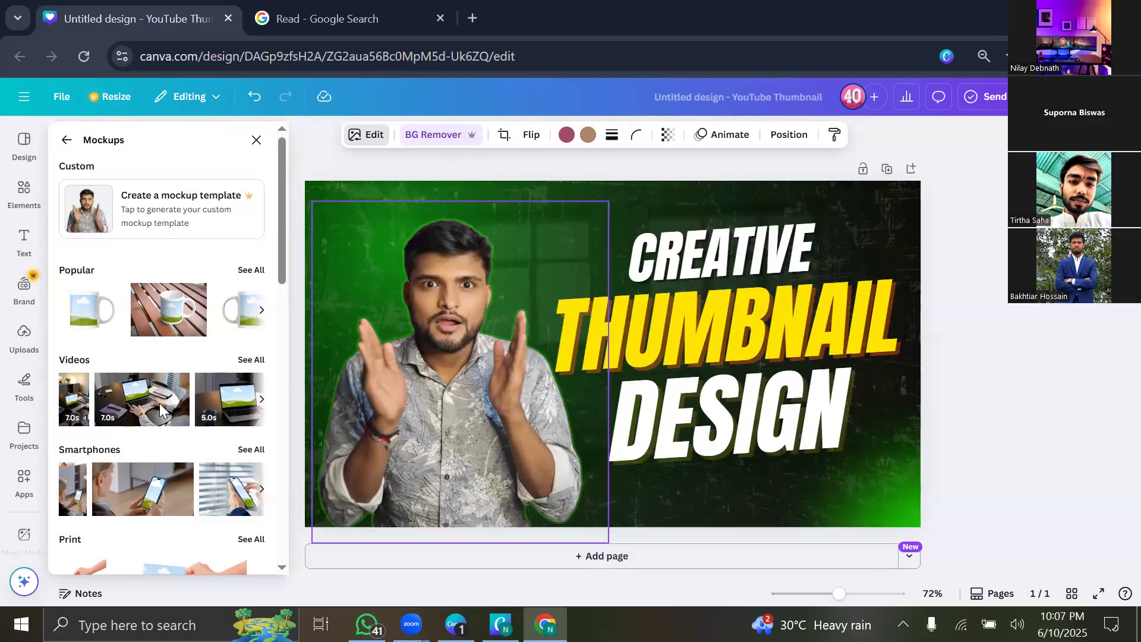
{"action": "left_click", "coordinate": [252, 271]}
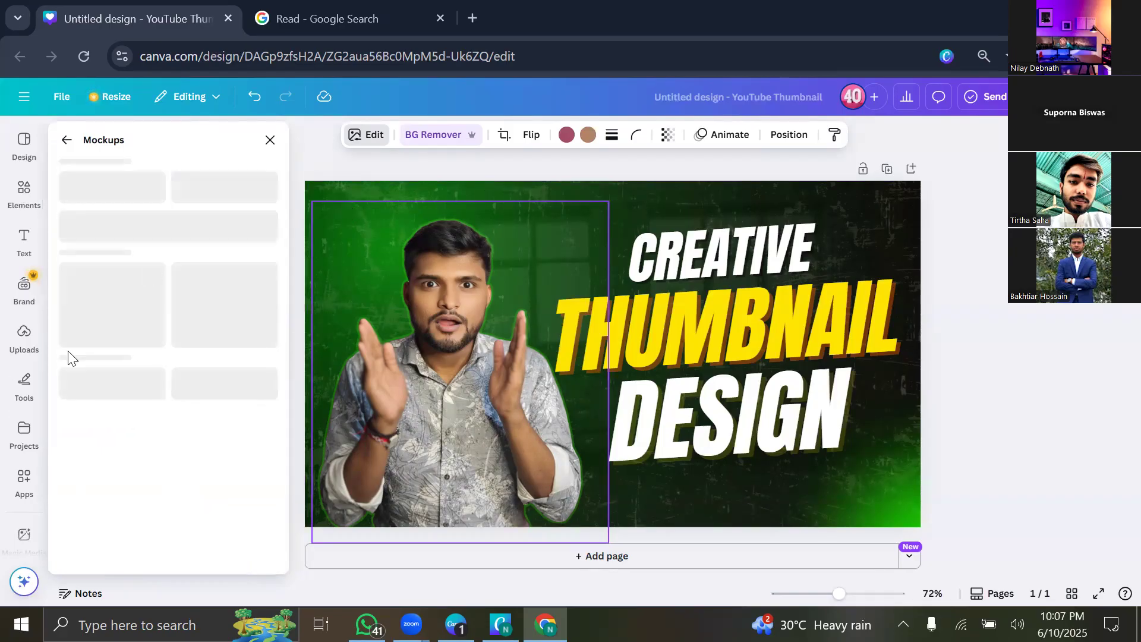
{"action": "left_click", "coordinate": [65, 140]}
{"action": "left_click", "coordinate": [165, 204]}
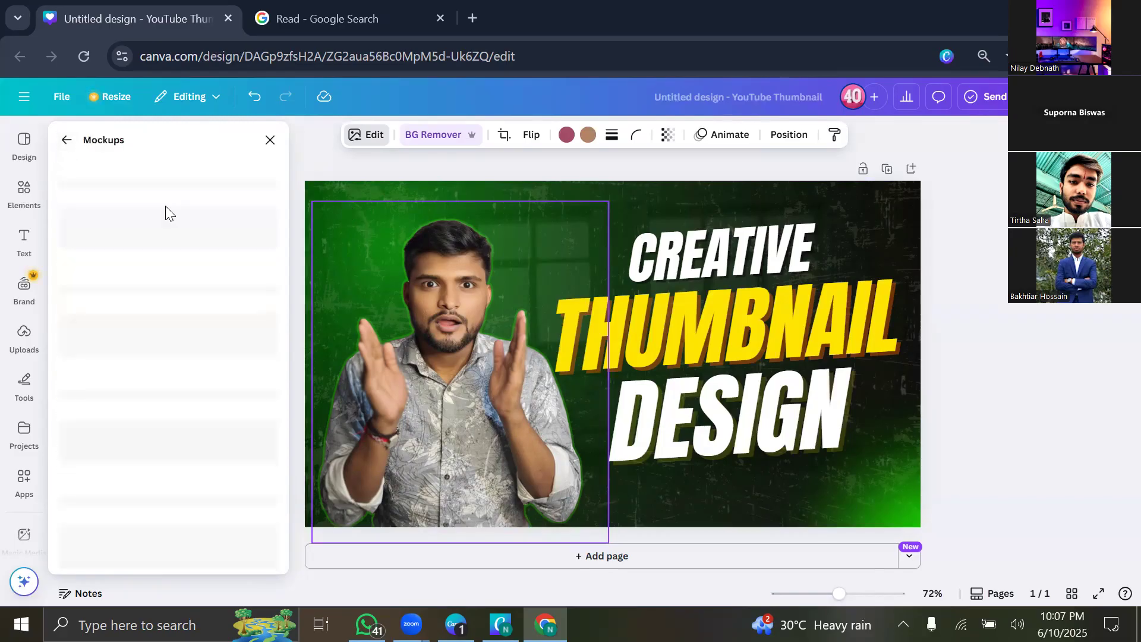
{"action": "scroll", "coordinate": [192, 412], "scroll_direction": "down", "scroll_amount": 3}
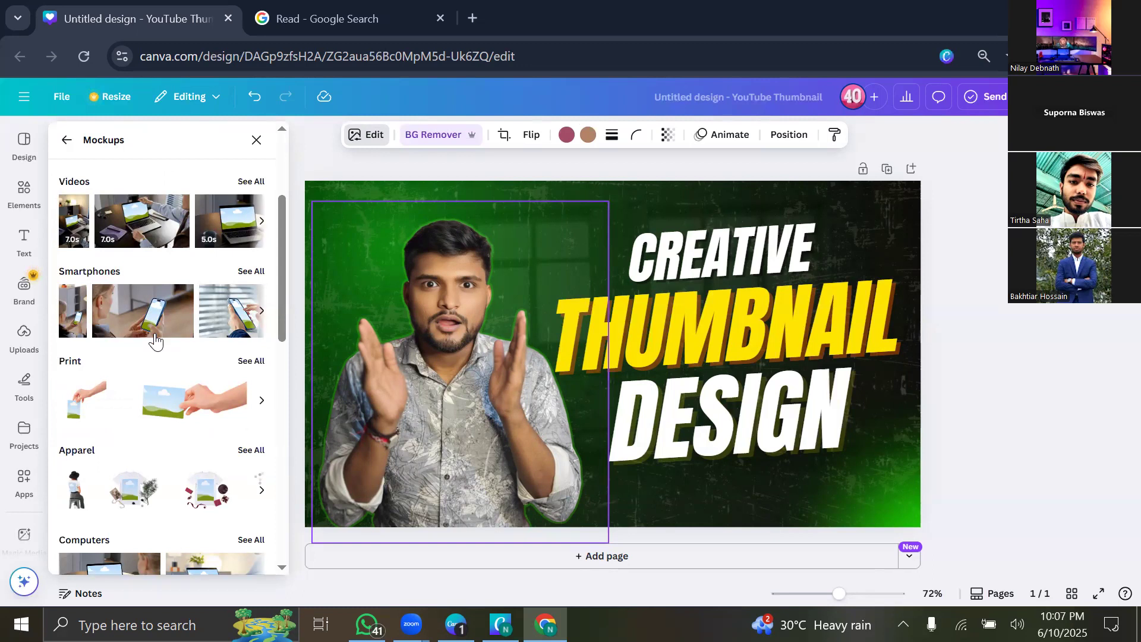
{"action": "scroll", "coordinate": [171, 387], "scroll_direction": "down", "scroll_amount": 10}
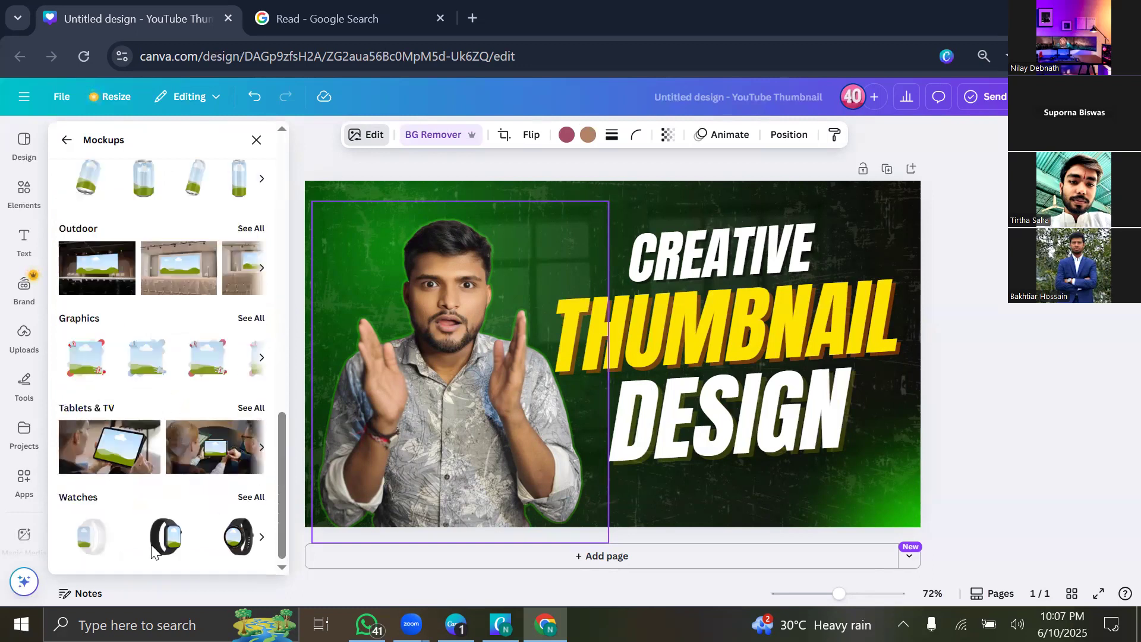
{"action": "left_click", "coordinate": [110, 455]}
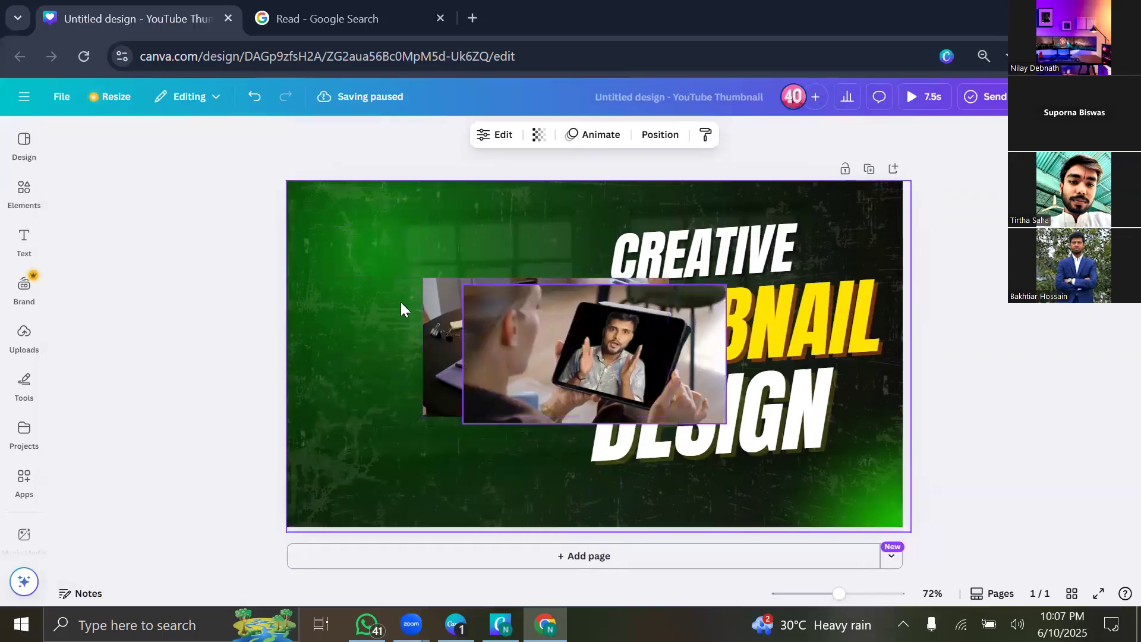
Move, resize and delete the tablet and laptop mockup photos on the canvas.
{"action": "left_click_drag", "start_coordinate": [537, 314], "coordinate": [451, 377]}
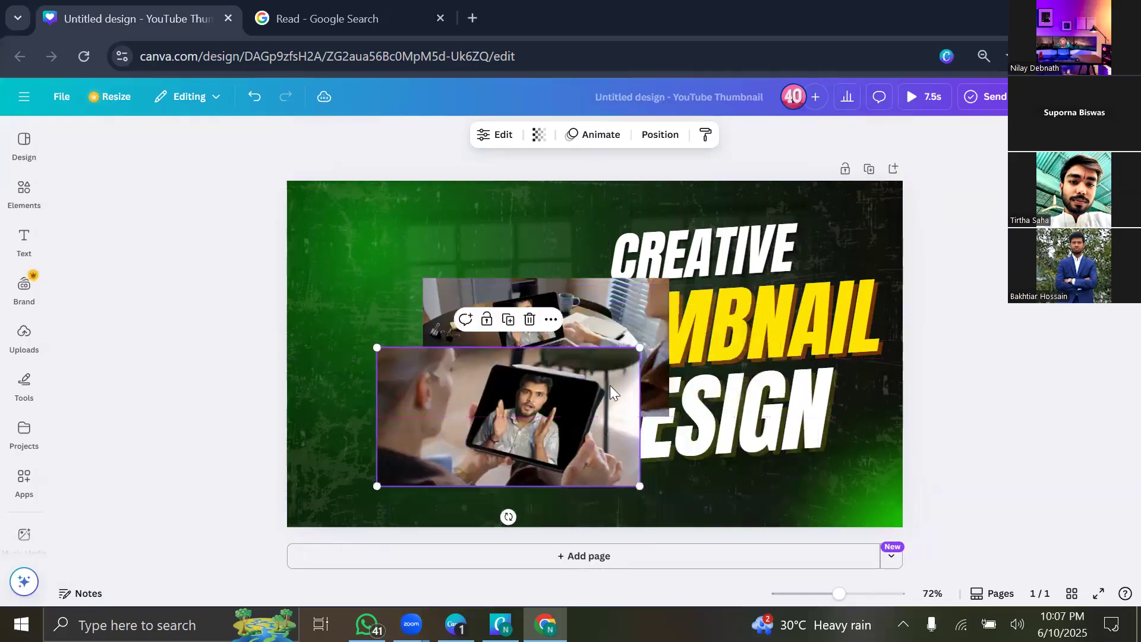
{"action": "left_click", "coordinate": [595, 280]}
{"action": "left_click", "coordinate": [569, 261]}
{"action": "left_click_drag", "start_coordinate": [550, 429], "coordinate": [564, 333]}
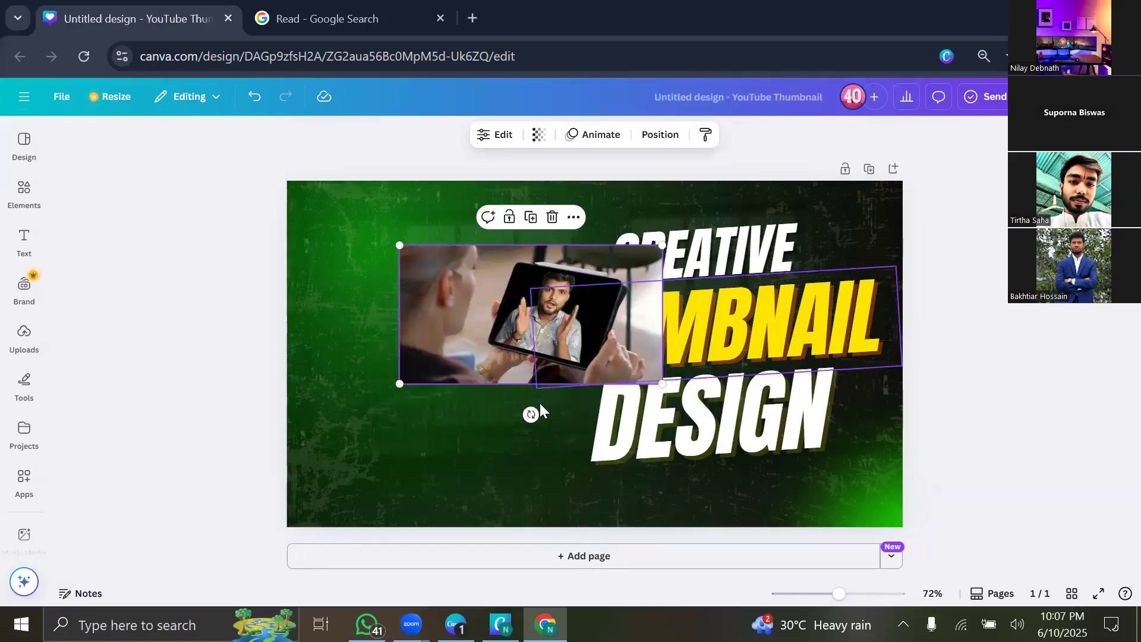
{"action": "left_click", "coordinate": [540, 403]}
{"action": "left_click", "coordinate": [468, 329]}
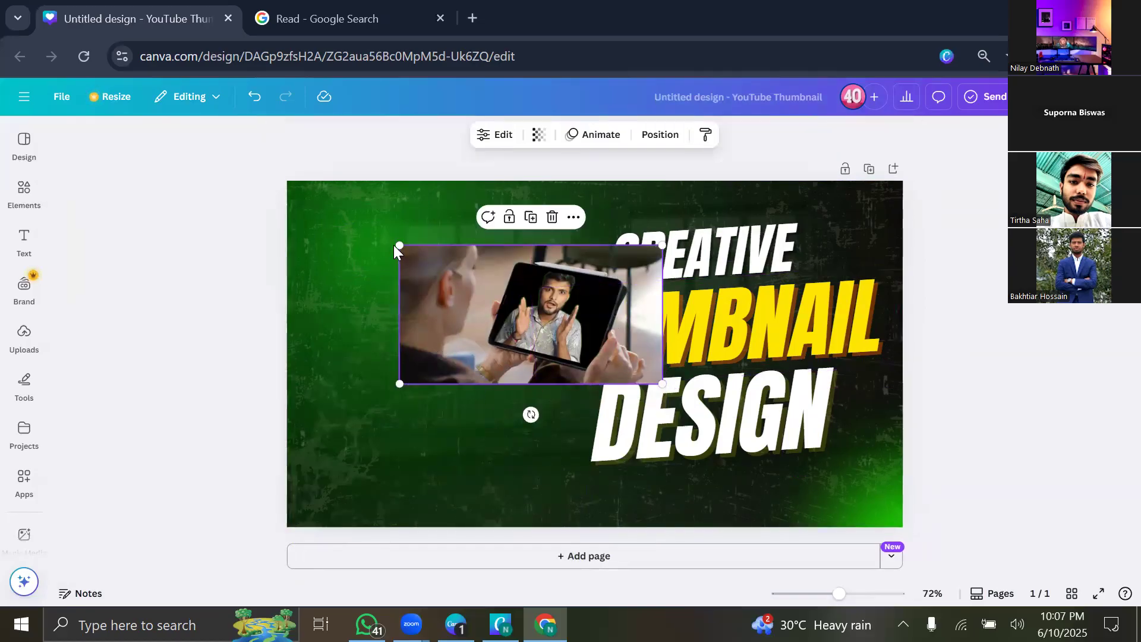
{"action": "left_click_drag", "start_coordinate": [395, 246], "coordinate": [285, 174]}
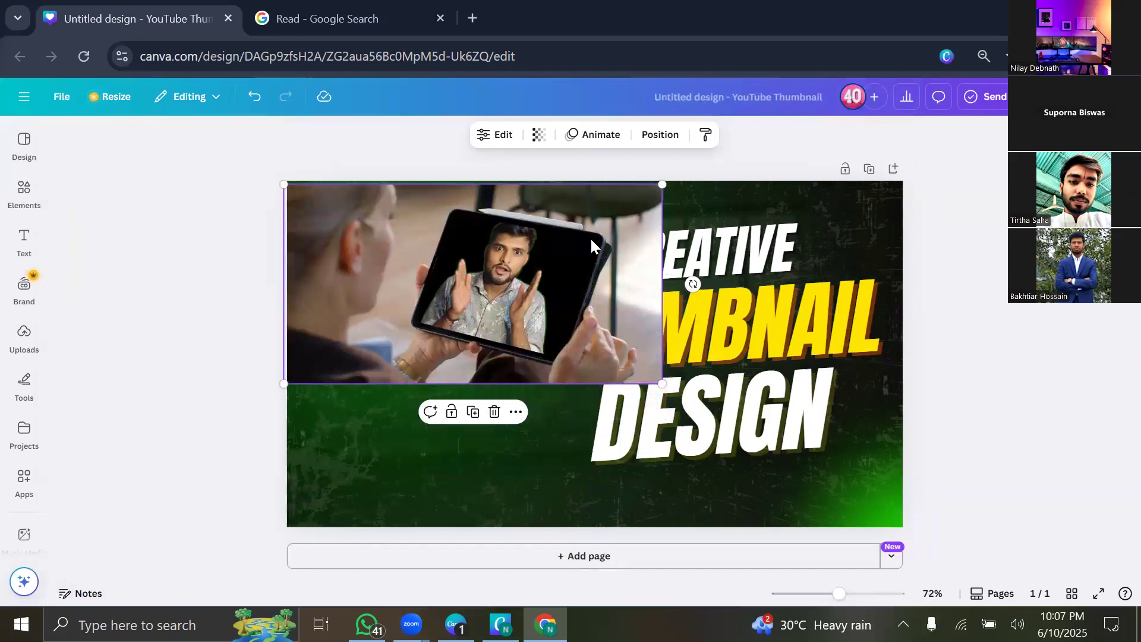
{"action": "left_click_drag", "start_coordinate": [591, 199], "coordinate": [618, 229]}
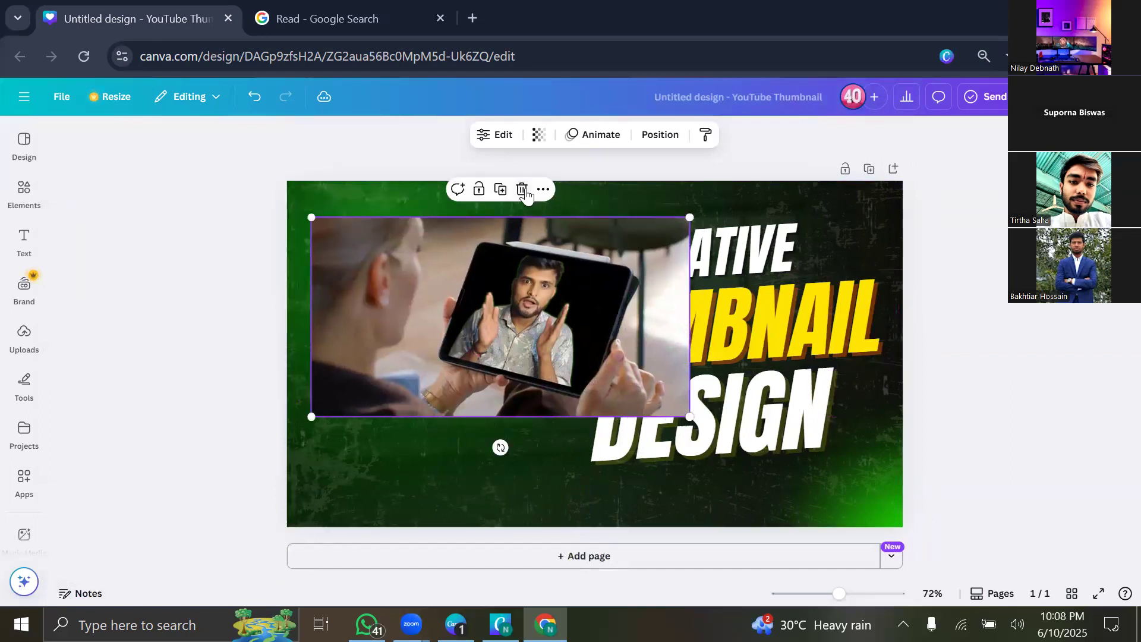
{"action": "left_click", "coordinate": [522, 188]}
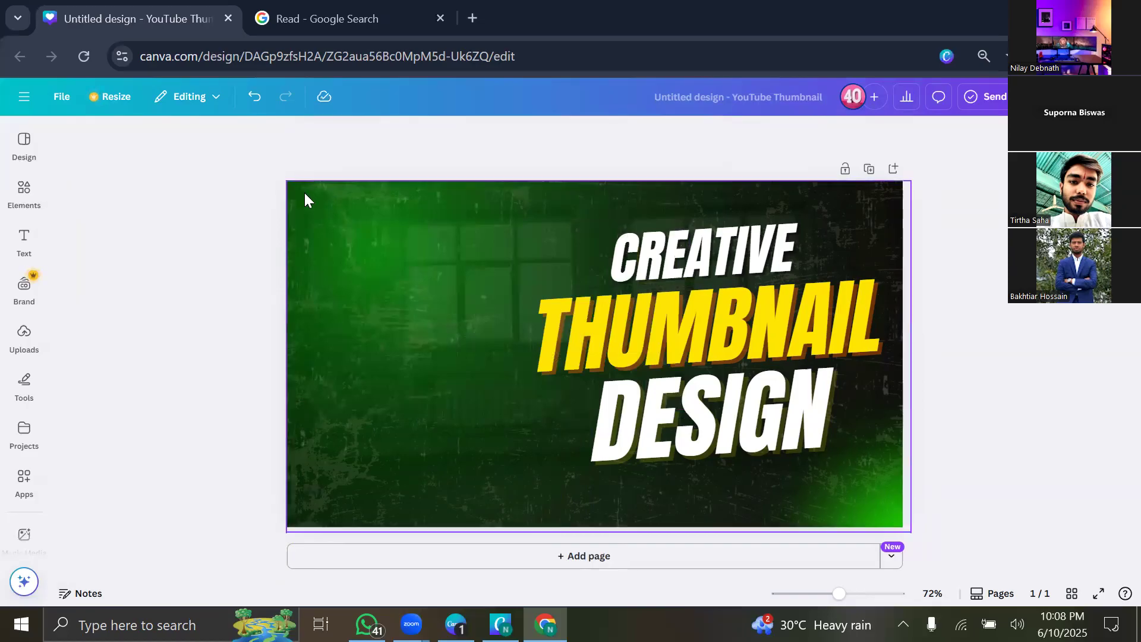
Undo back to the presenter cutout, redo to drop the dark silhouette, and select the photo.
{"action": "left_click", "coordinate": [250, 98]}
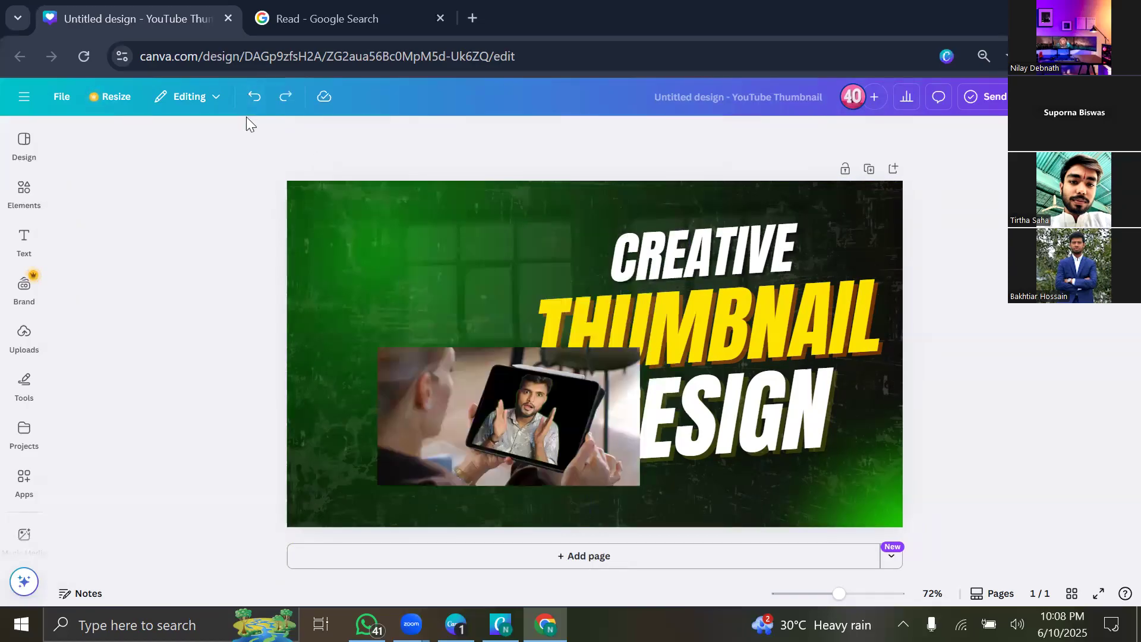
{"action": "left_click", "coordinate": [251, 99]}
{"action": "left_click", "coordinate": [250, 99]}
{"action": "left_click", "coordinate": [250, 99]}
{"action": "left_click", "coordinate": [252, 99]}
{"action": "left_click", "coordinate": [299, 102]}
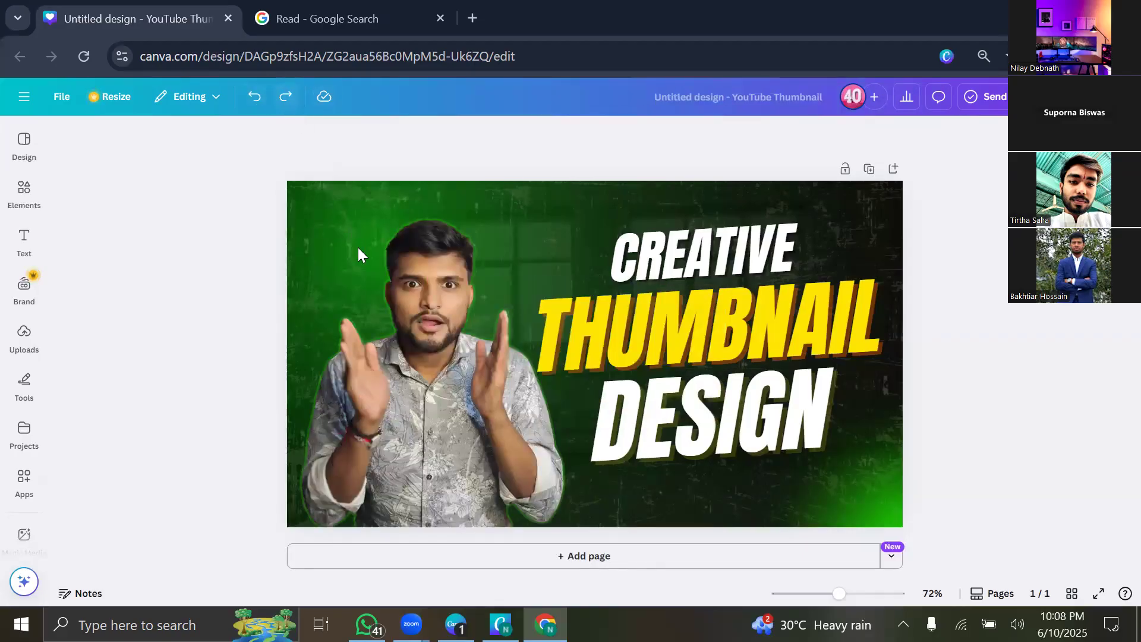
{"action": "left_click", "coordinate": [463, 348]}
{"action": "left_click", "coordinate": [394, 136]}
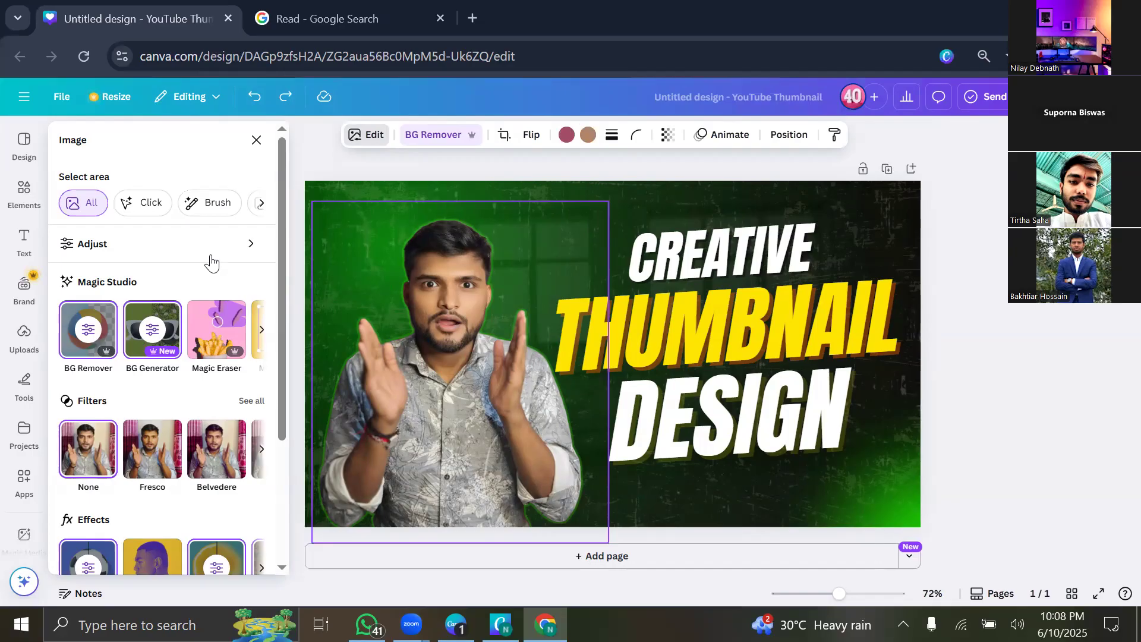
{"action": "scroll", "coordinate": [214, 271], "scroll_direction": "down", "scroll_amount": 3}
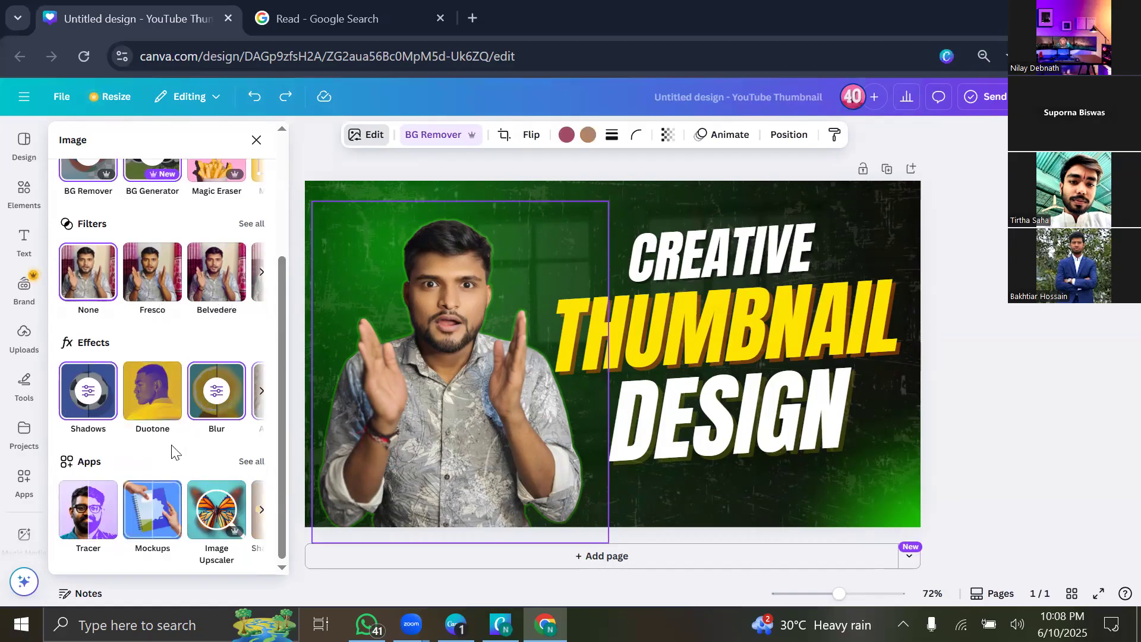
{"action": "left_click", "coordinate": [259, 512]}
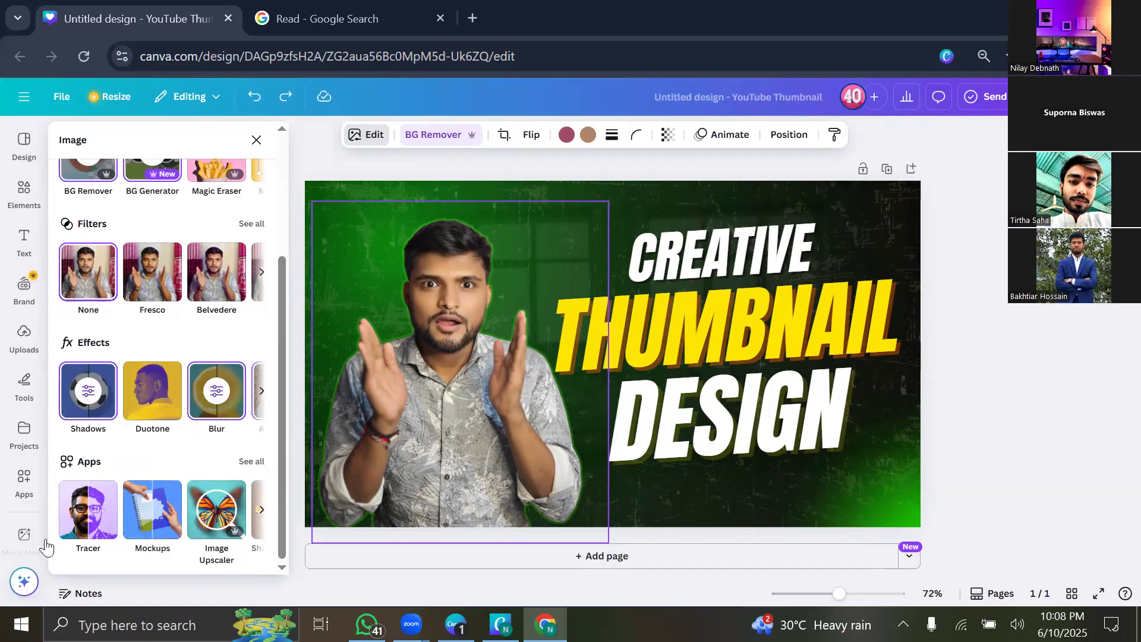
{"action": "left_click", "coordinate": [252, 462]}
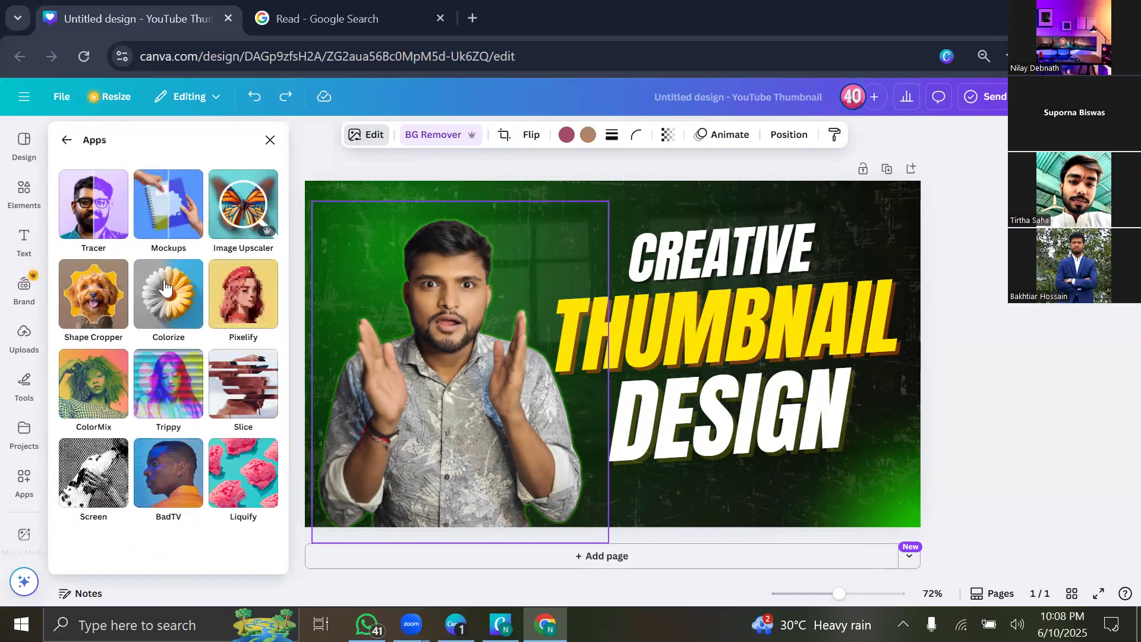
{"action": "left_click", "coordinate": [247, 211]}
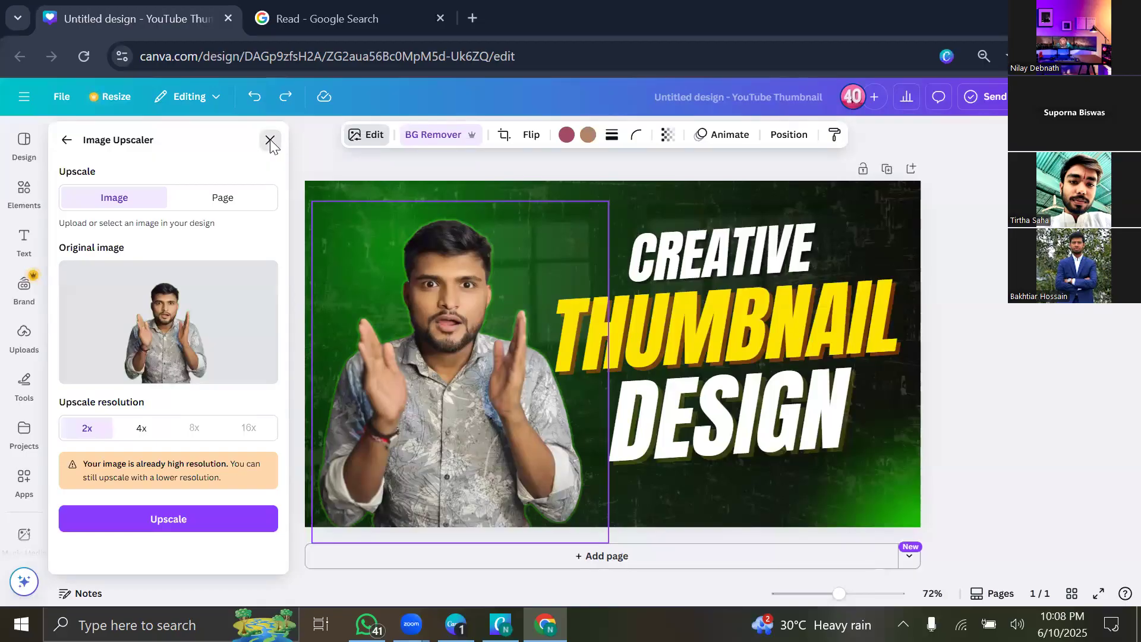
{"action": "left_click", "coordinate": [270, 141]}
{"action": "left_click", "coordinate": [295, 27]}
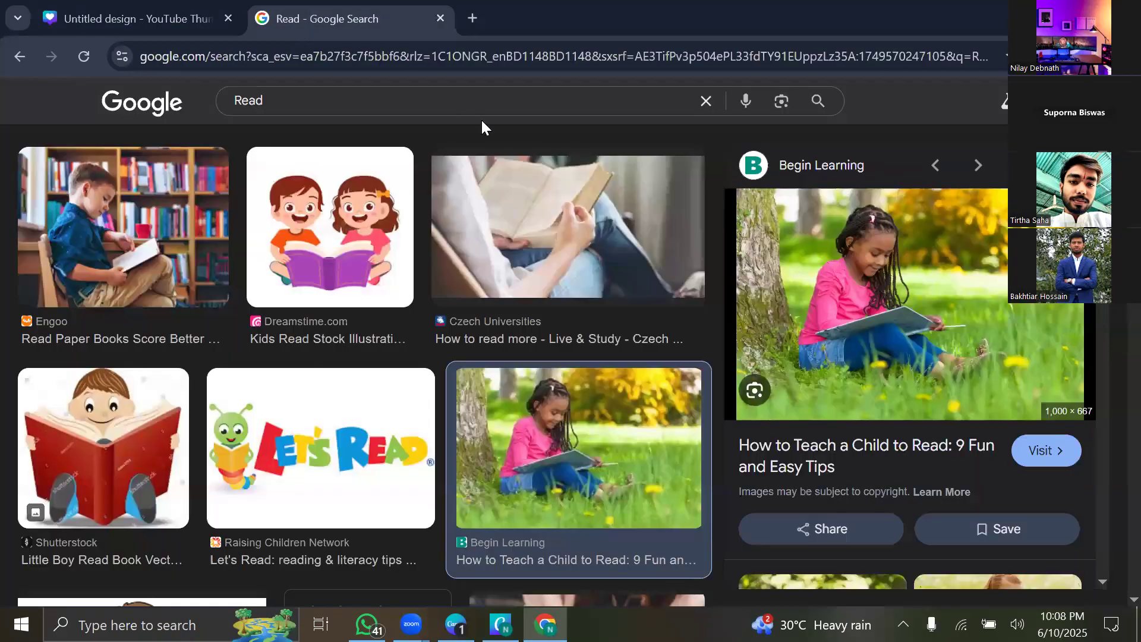
Browse the Read image results and preview the photo of a man reading in a library.
{"action": "scroll", "coordinate": [638, 344], "scroll_direction": "down", "scroll_amount": 12}
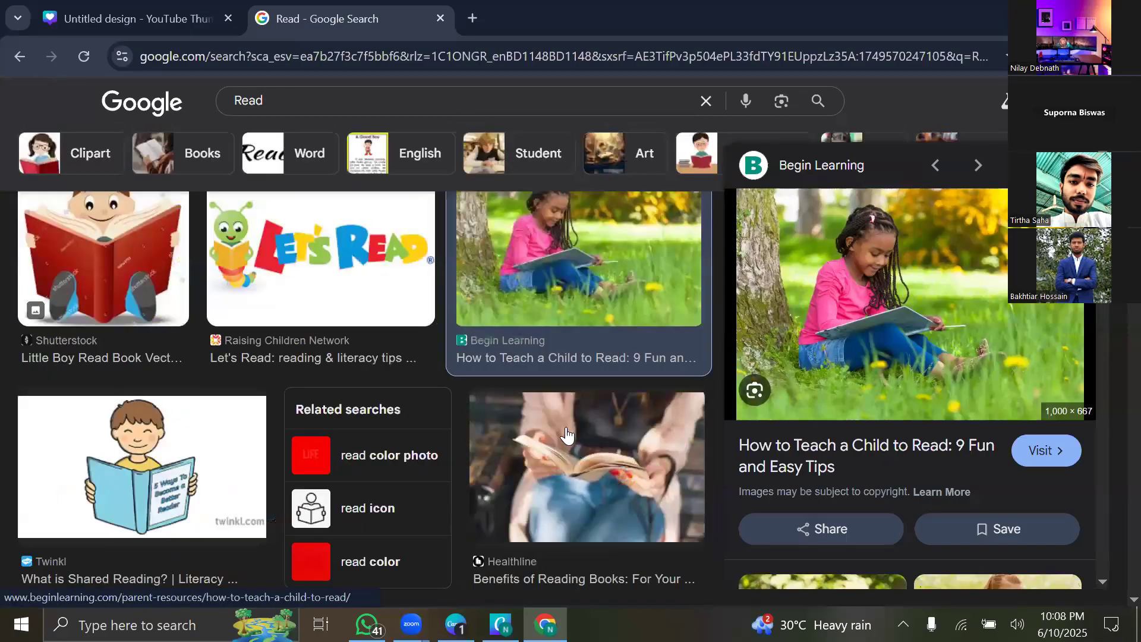
{"action": "scroll", "coordinate": [567, 435], "scroll_direction": "down", "scroll_amount": 5}
{"action": "scroll", "coordinate": [567, 435], "scroll_direction": "up", "scroll_amount": 5}
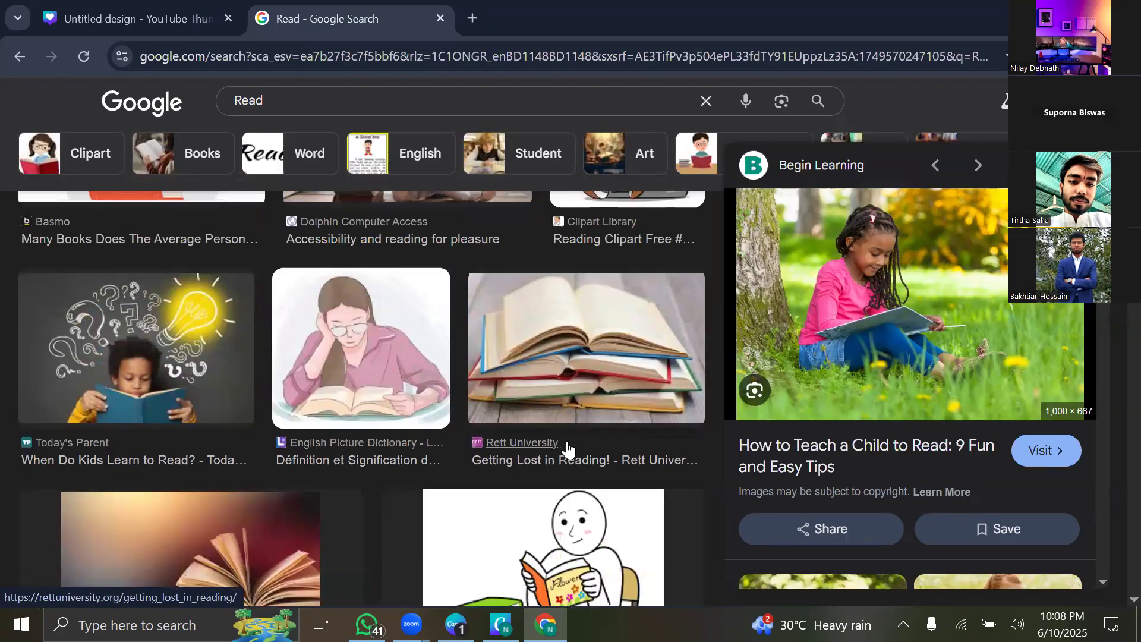
{"action": "scroll", "coordinate": [570, 455], "scroll_direction": "down", "scroll_amount": 8}
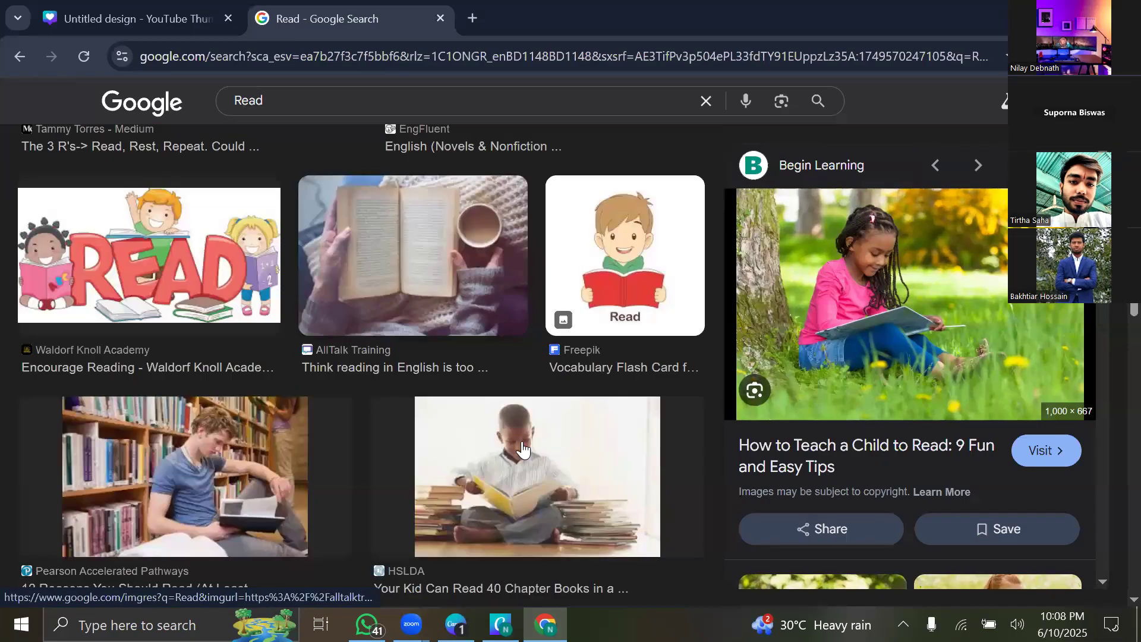
{"action": "left_click", "coordinate": [217, 488]}
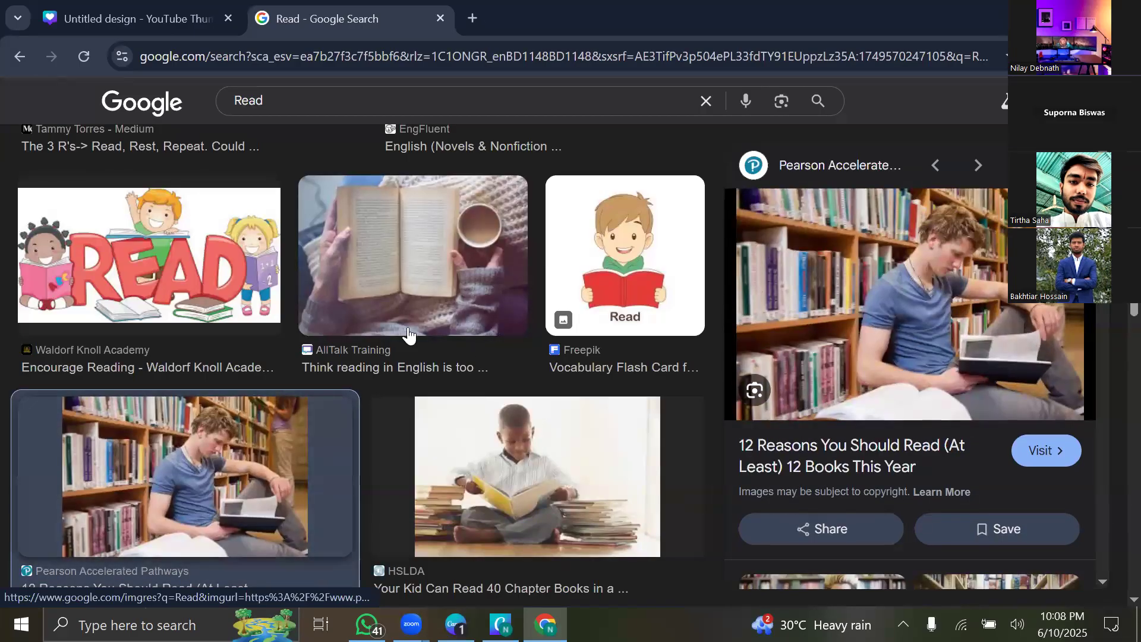
{"action": "scroll", "coordinate": [440, 336], "scroll_direction": "down", "scroll_amount": 1}
{"action": "scroll", "coordinate": [440, 336], "scroll_direction": "down", "scroll_amount": 3}
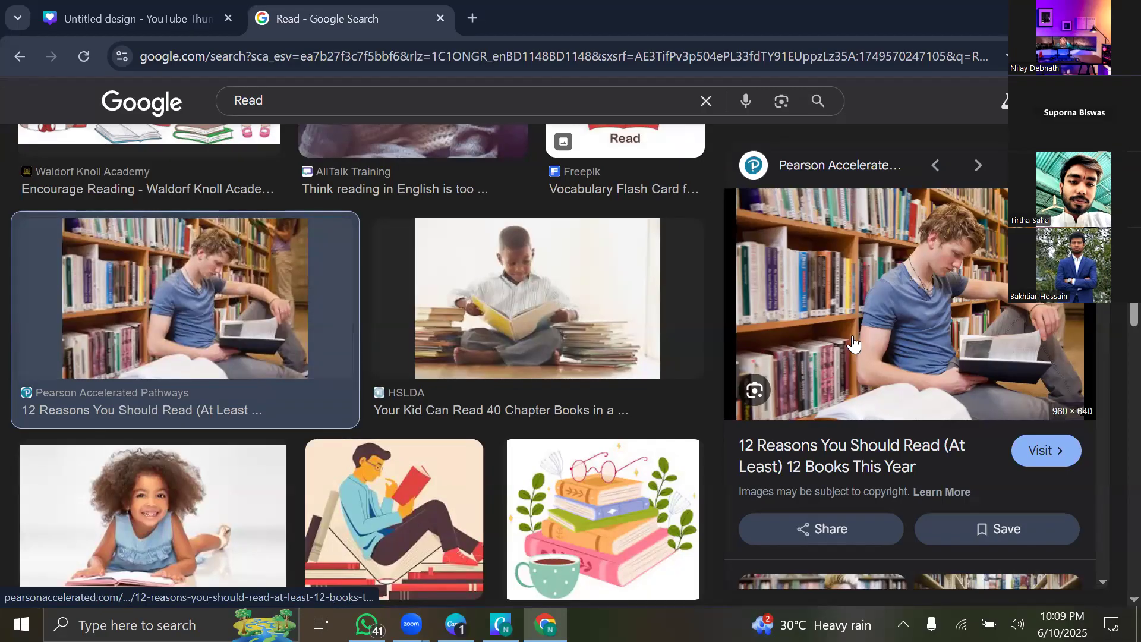
{"action": "scroll", "coordinate": [613, 388], "scroll_direction": "down", "scroll_amount": 5}
{"action": "scroll", "coordinate": [607, 388], "scroll_direction": "up", "scroll_amount": 5}
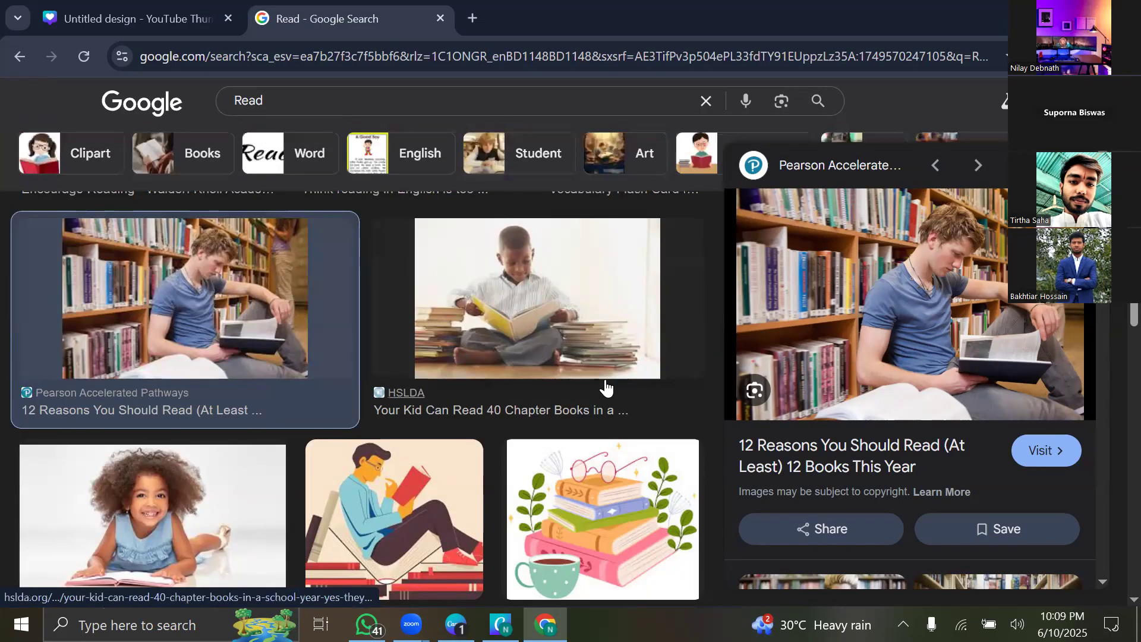
{"action": "scroll", "coordinate": [322, 149], "scroll_direction": "up", "scroll_amount": 8}
{"action": "left_click", "coordinate": [317, 104]}
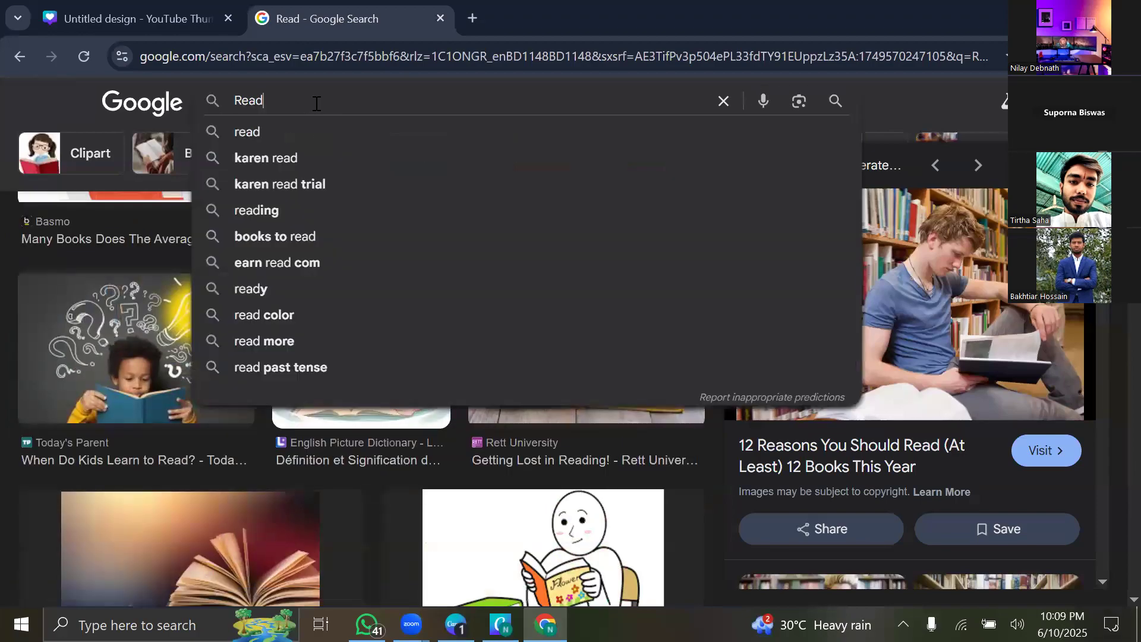
Replace the search with 'low qality pic' and run the image search.
{"action": "key", "text": "BackSpace"}
{"action": "key", "text": "BackSpace"}
{"action": "key", "text": "BackSpace"}
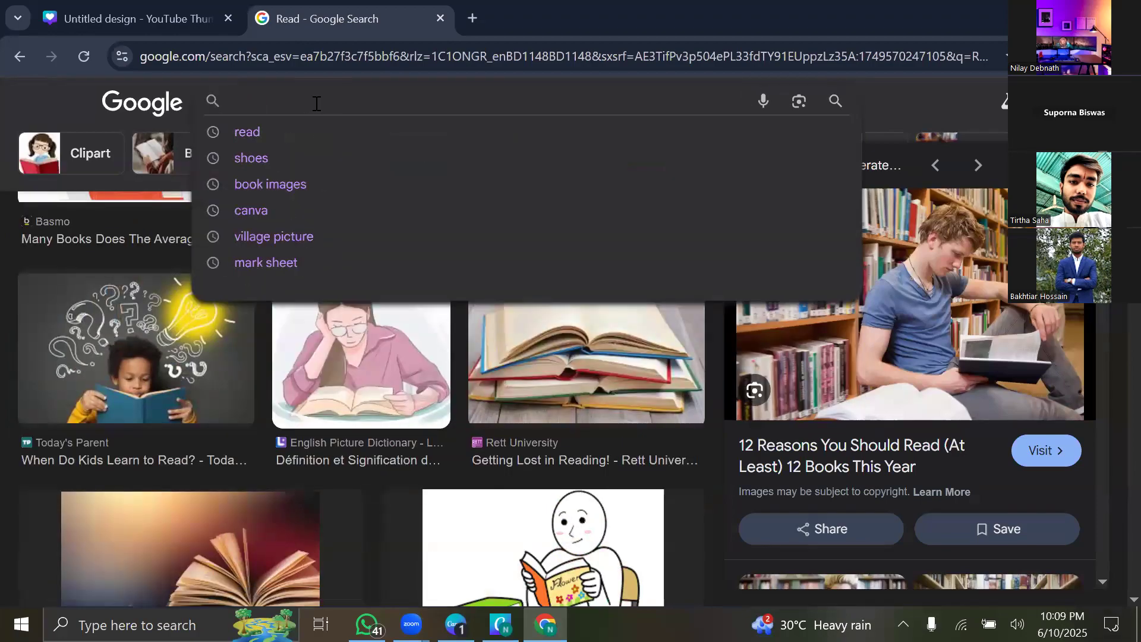
{"action": "type", "text": "low"}
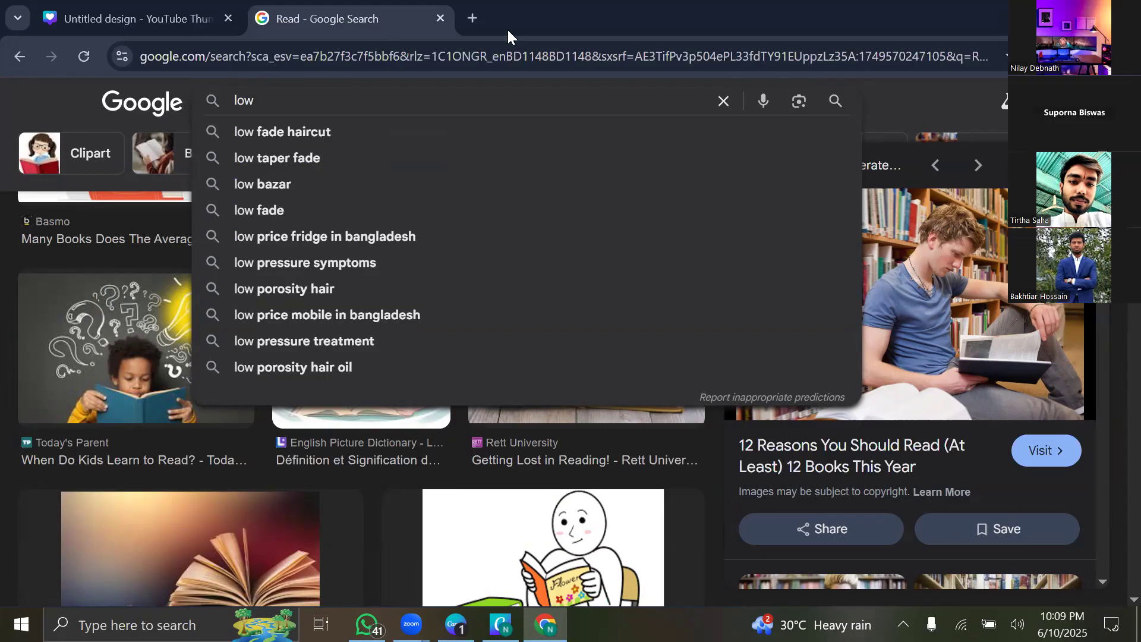
{"action": "type", "text": "qula"}
{"action": "key", "text": "BackSpace"}
{"action": "key", "text": "BackSpace"}
{"action": "key", "text": "BackSpace"}
{"action": "type", "text": "ality "}
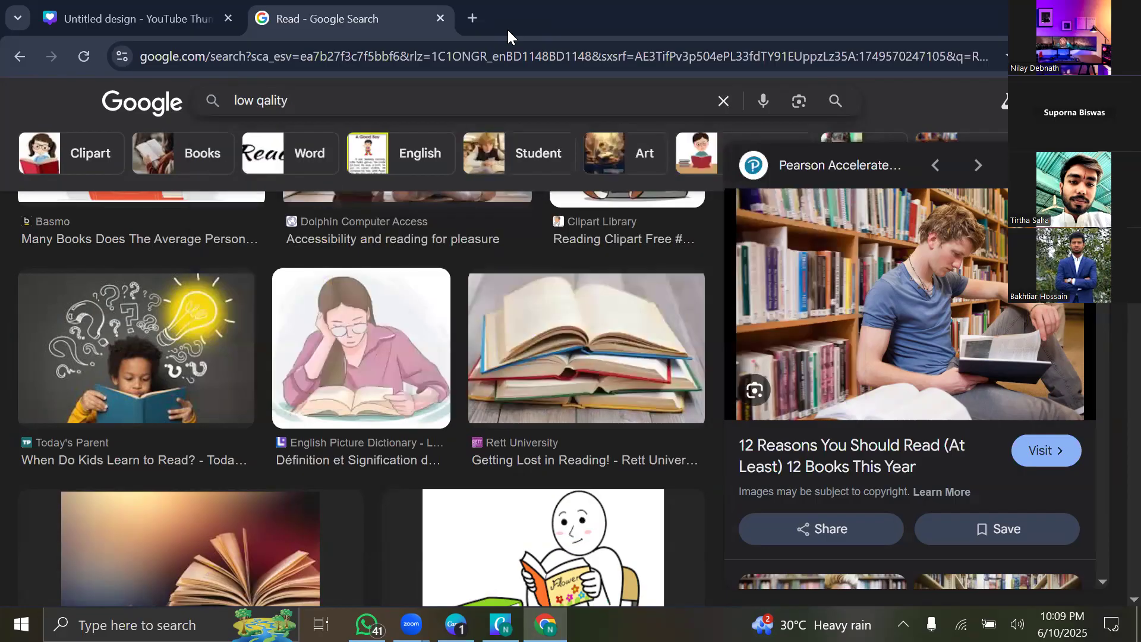
{"action": "type", "text": "pic"}
{"action": "key", "text": "Return"}
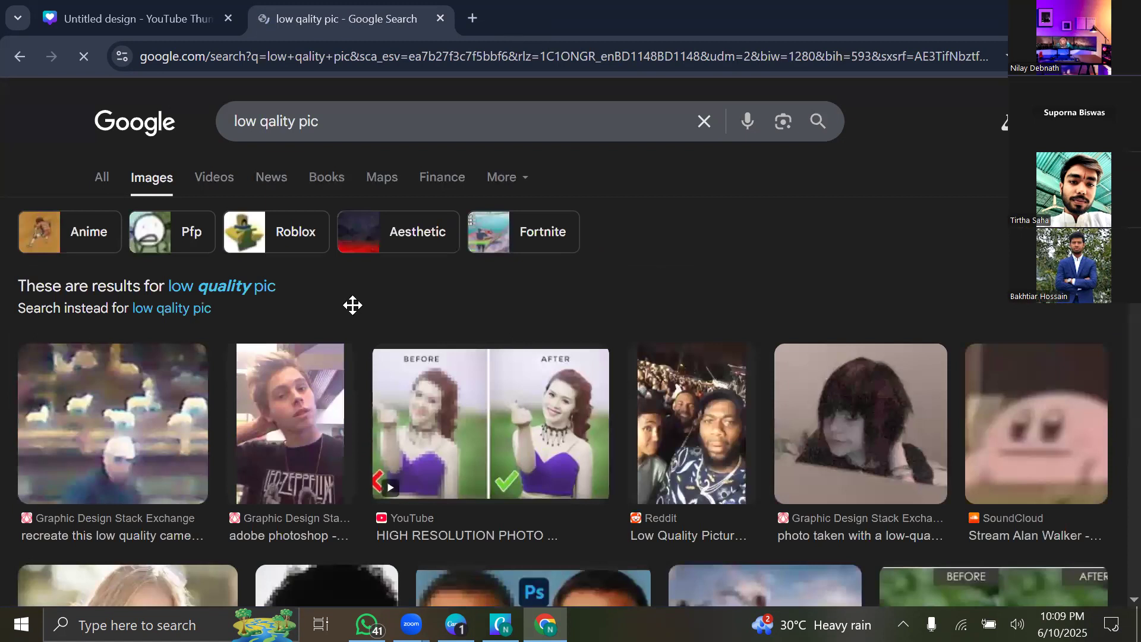
Try saving the blurry young-man photo via Save link as, then return to the Canva tab.
{"action": "left_click", "coordinate": [278, 435]}
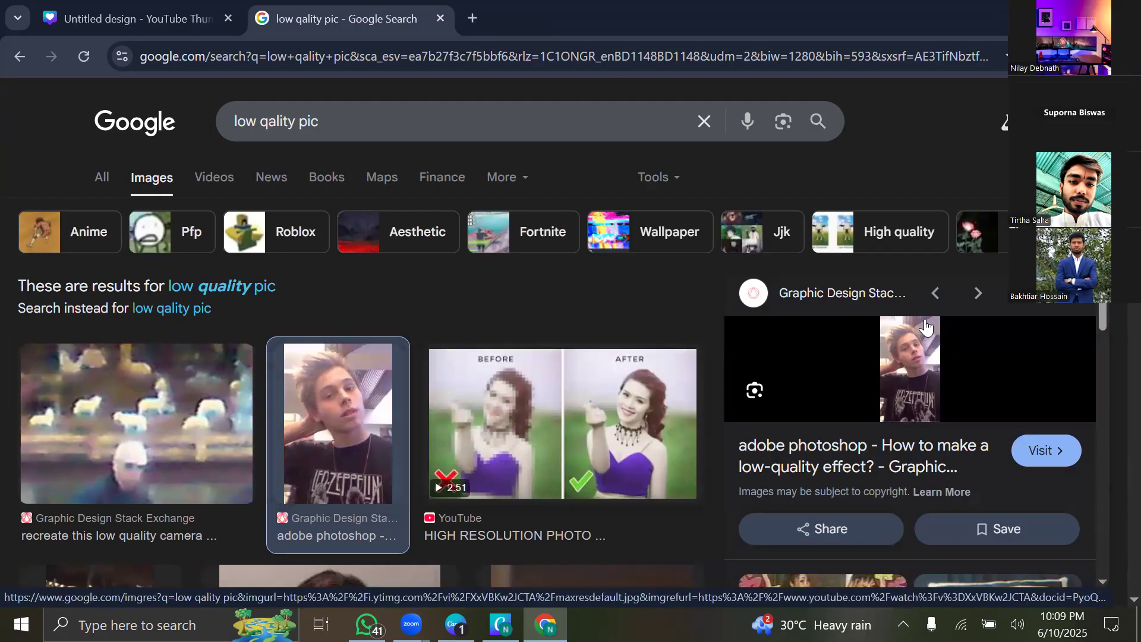
{"action": "right_click", "coordinate": [833, 375]}
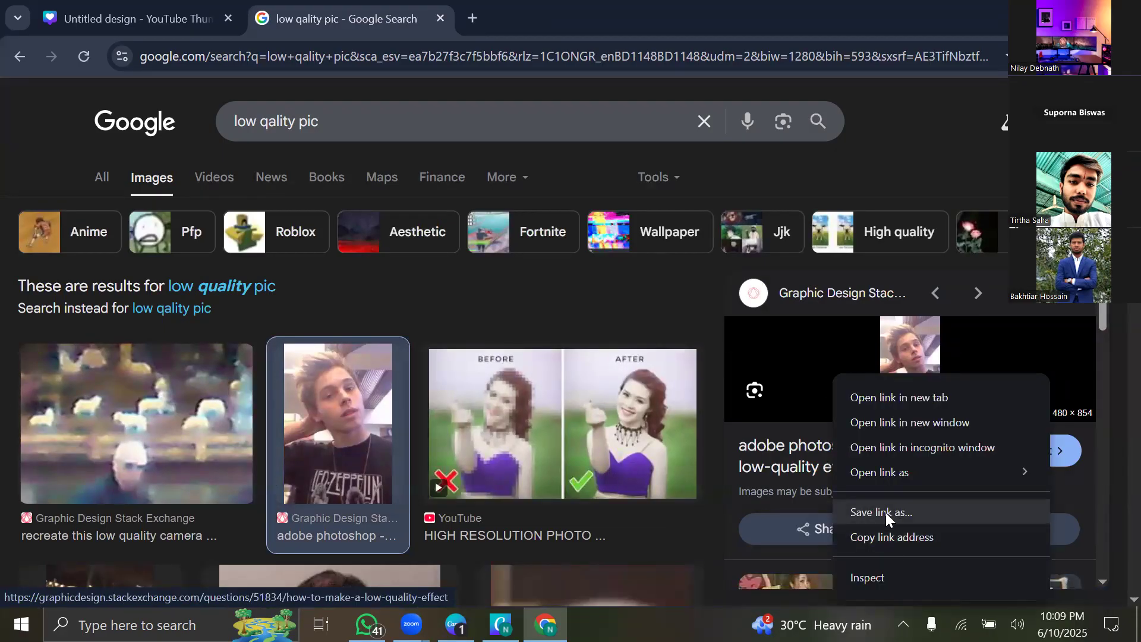
{"action": "left_click", "coordinate": [886, 513]}
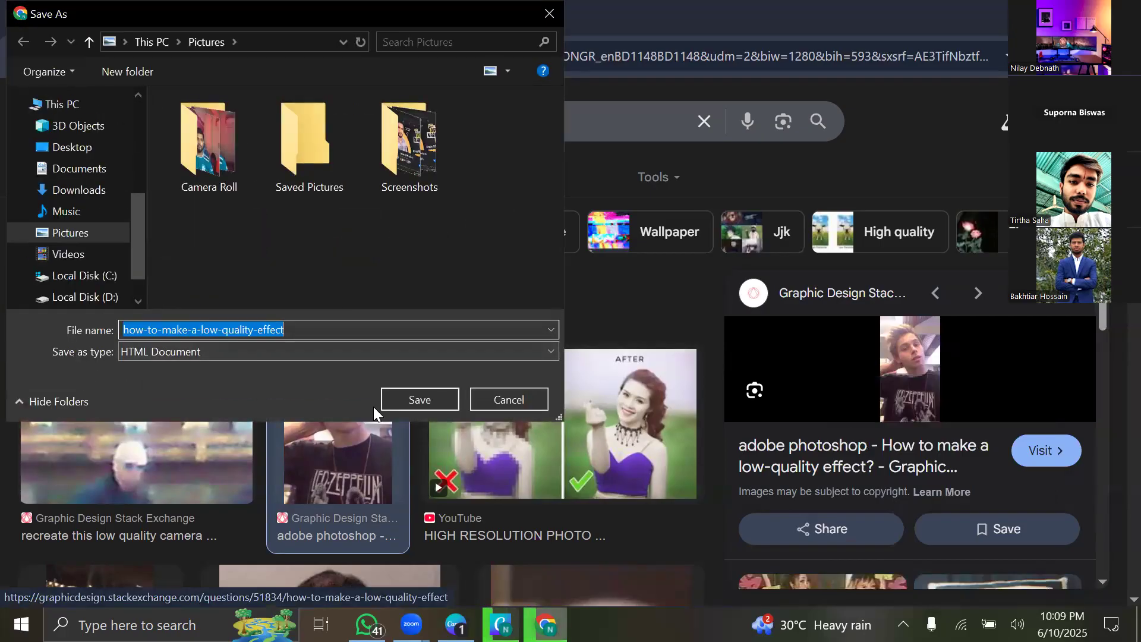
{"action": "left_click", "coordinate": [425, 405]}
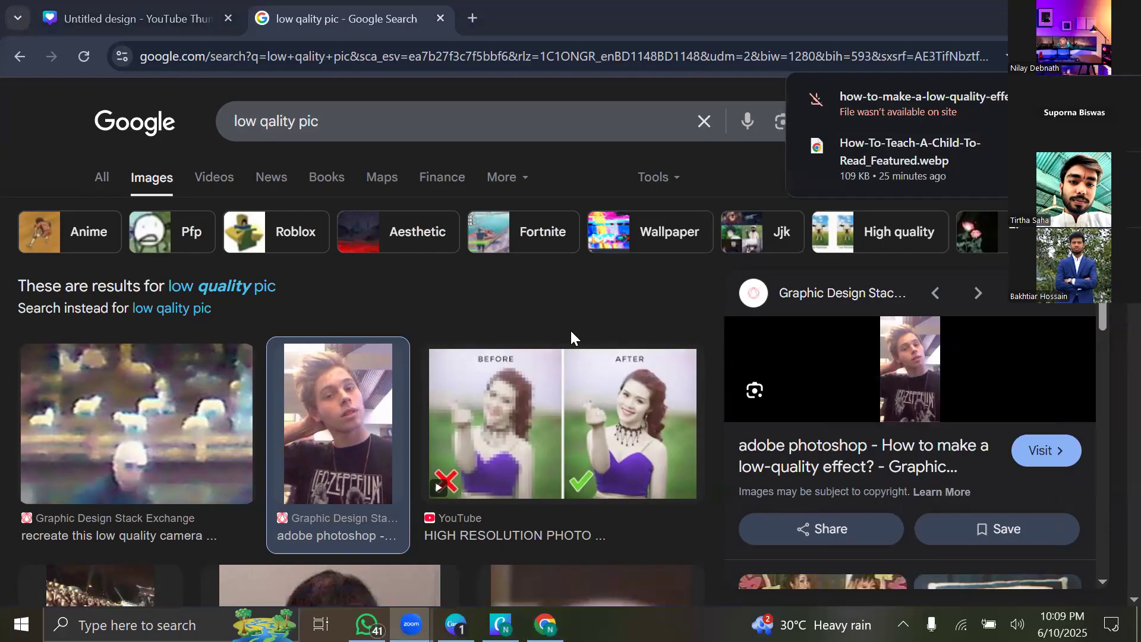
{"action": "key", "text": "ctrl+shift+Tab"}
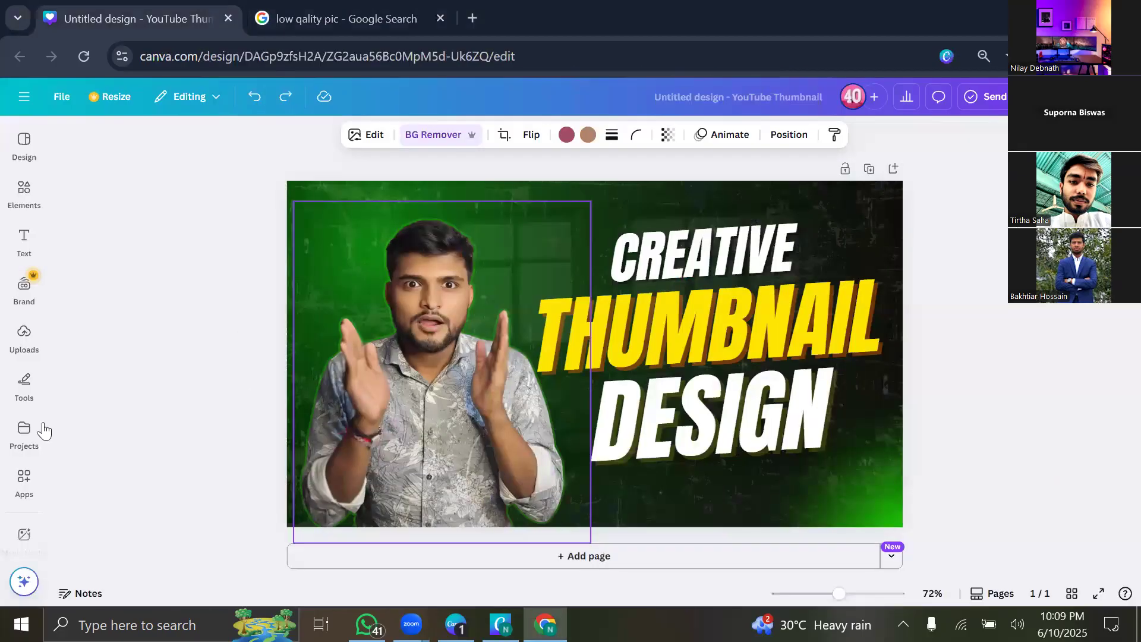
Exit cropping on the green grunge background without changes and close the uploads panel.
{"action": "left_click", "coordinate": [23, 336]}
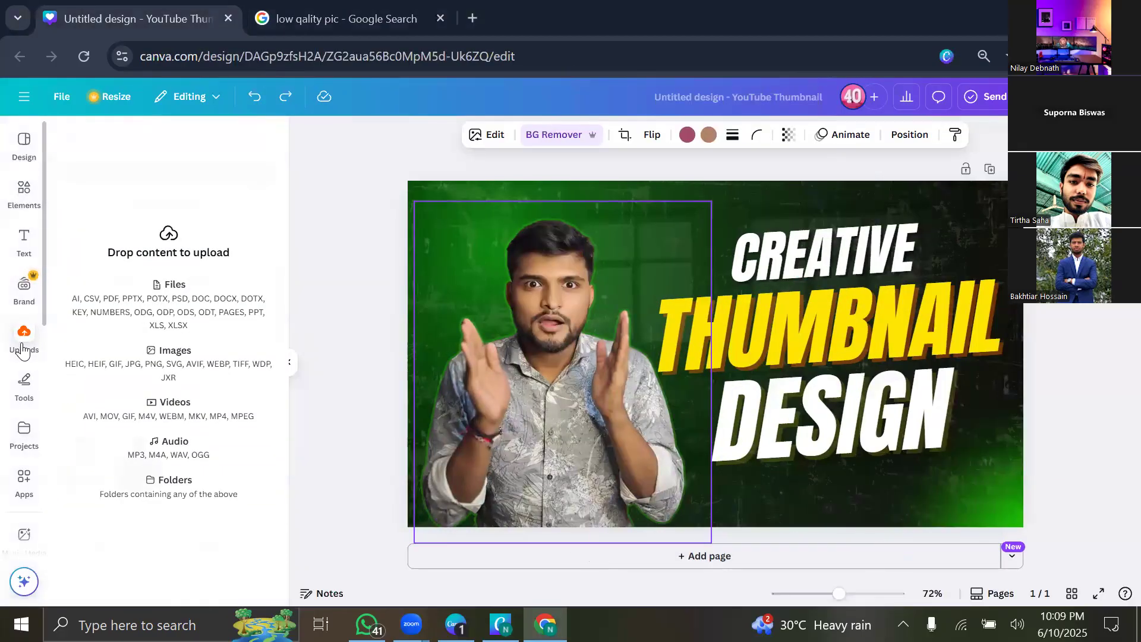
{"action": "left_click", "coordinate": [354, 270]}
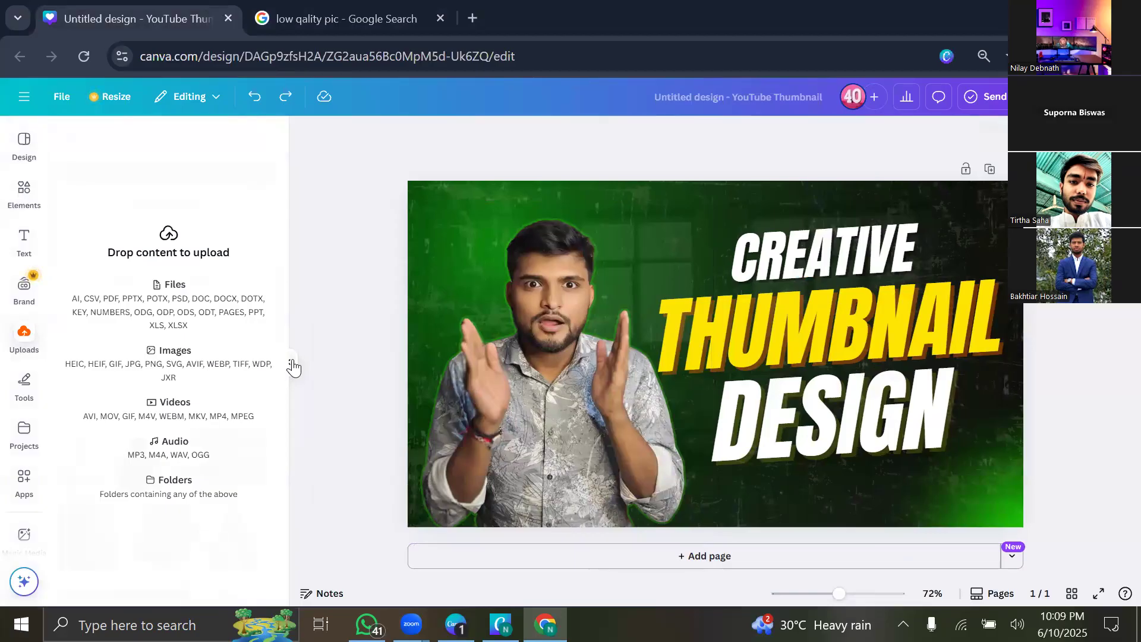
{"action": "left_click", "coordinate": [292, 362]}
{"action": "double_click", "coordinate": [287, 376]}
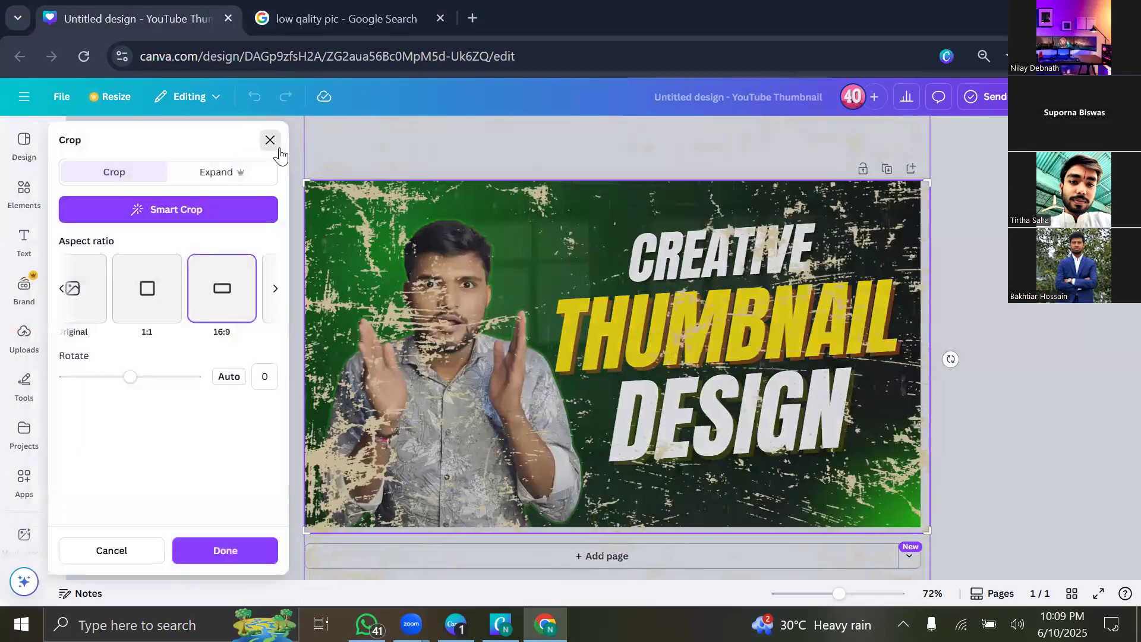
{"action": "left_click", "coordinate": [256, 143]}
{"action": "left_click", "coordinate": [24, 336]}
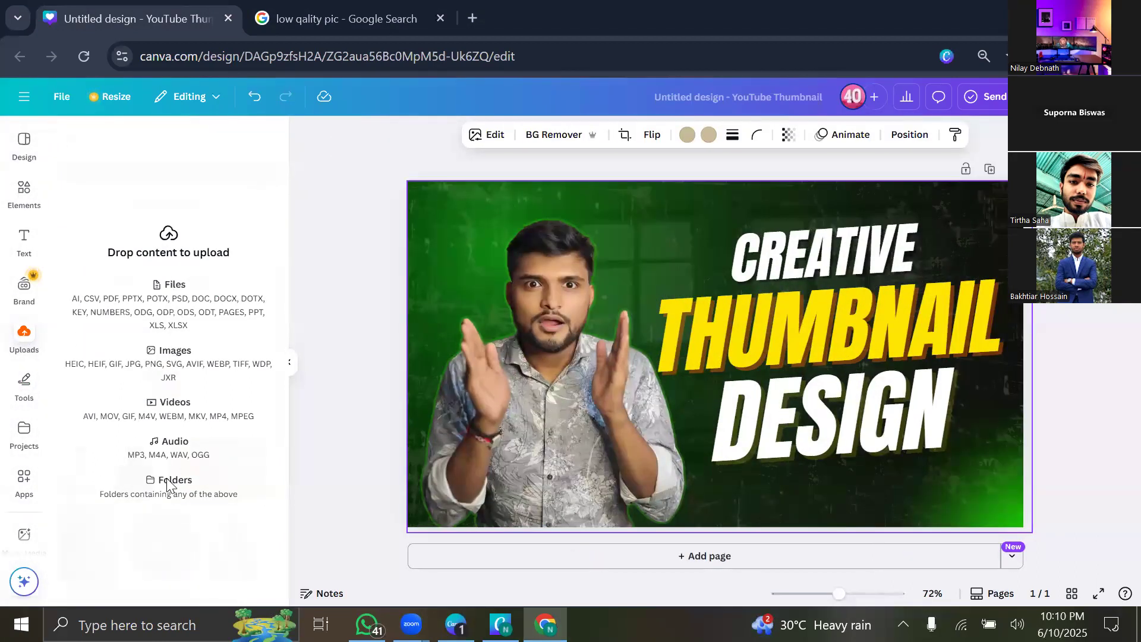
{"action": "left_click", "coordinate": [294, 370]}
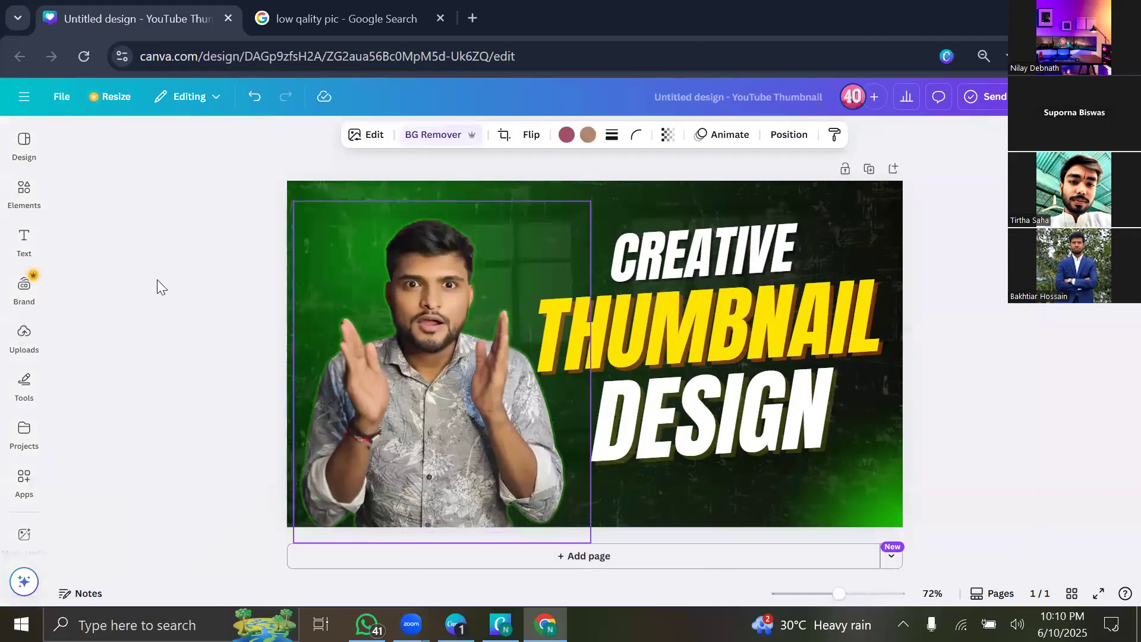
Go to the Canva home page and reopen the Untitled Design thumbnail from Recent designs.
{"action": "left_click", "coordinate": [29, 98]}
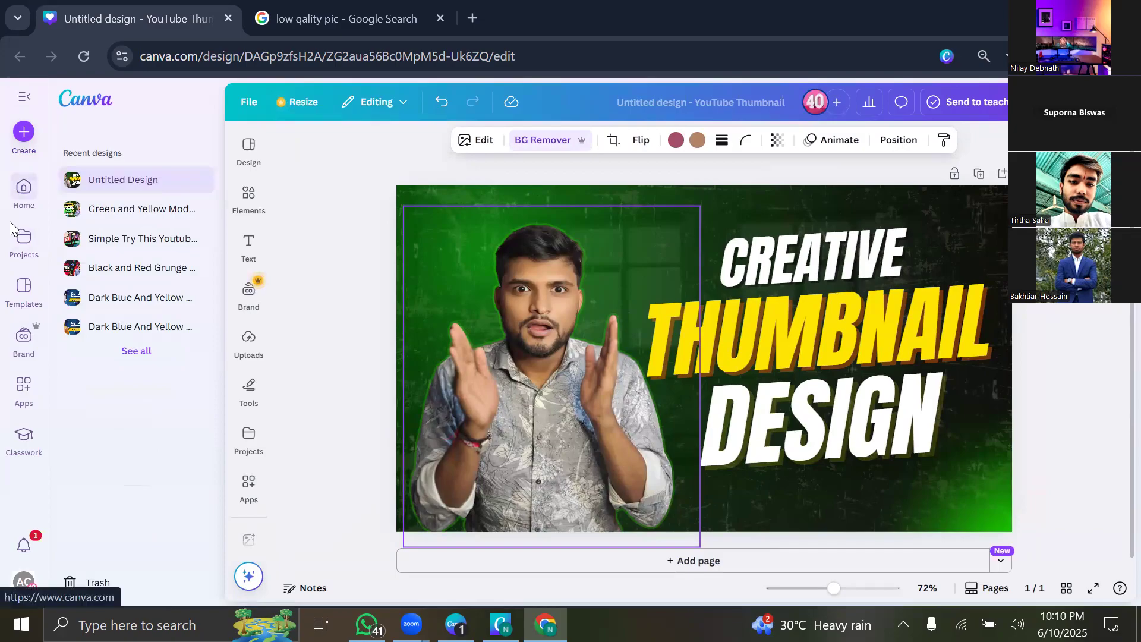
{"action": "left_click", "coordinate": [19, 205]}
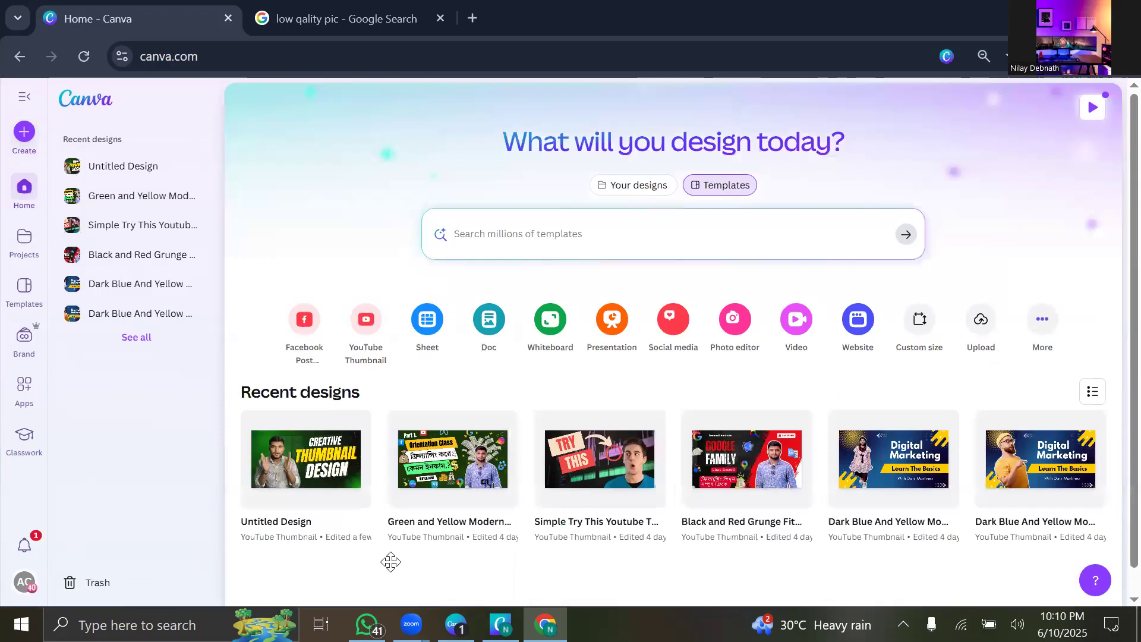
{"action": "left_click", "coordinate": [285, 468]}
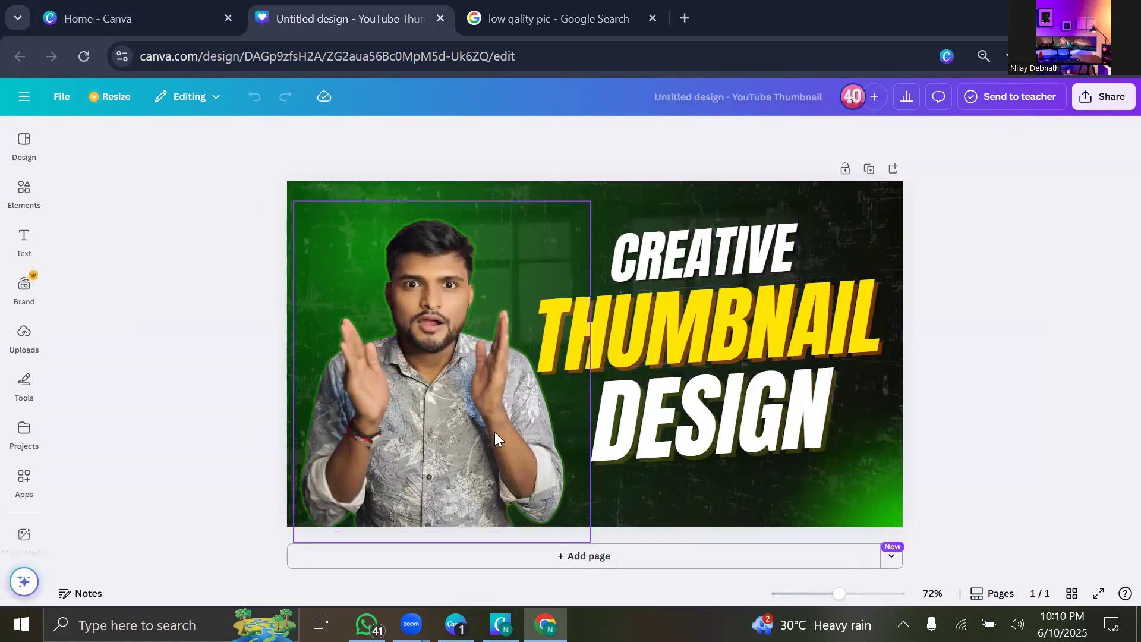
{"action": "left_click", "coordinate": [24, 336]}
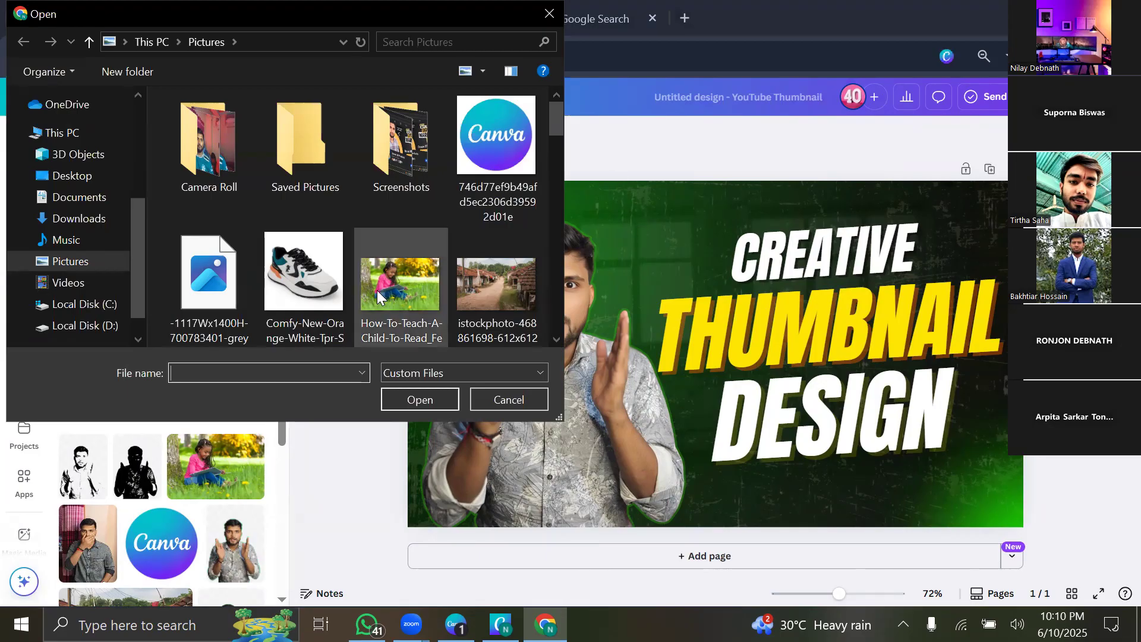
Browse the Pictures folder images, like school-books and super_sleuth, in the upload Open dialog.
{"action": "scroll", "coordinate": [377, 291], "scroll_direction": "down", "scroll_amount": 5}
{"action": "scroll", "coordinate": [377, 294], "scroll_direction": "down", "scroll_amount": 5}
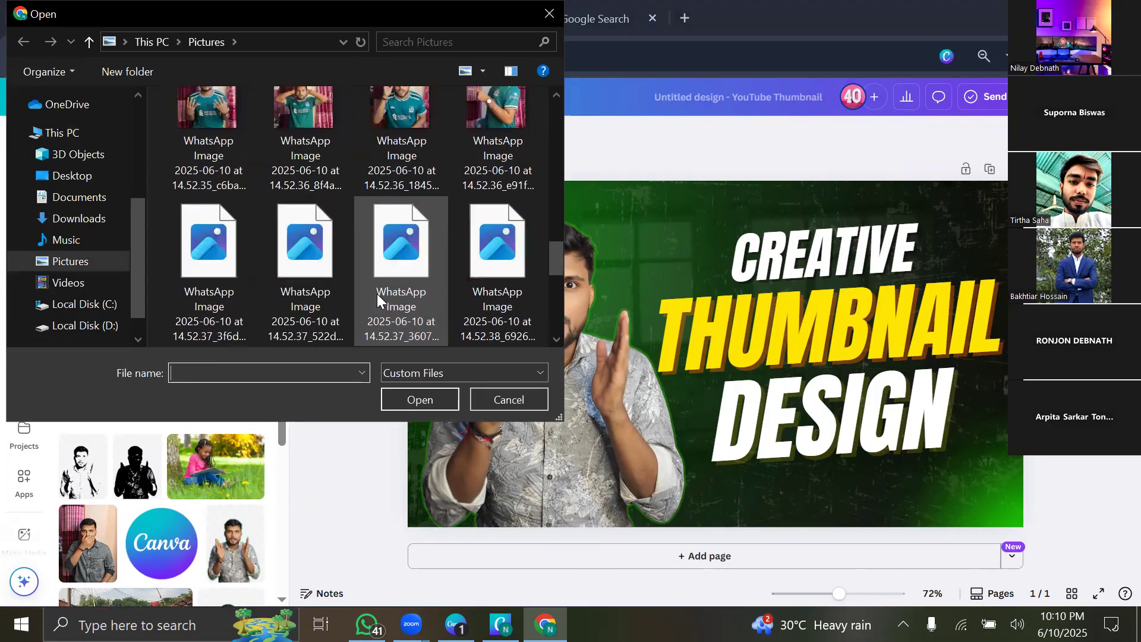
{"action": "scroll", "coordinate": [377, 297], "scroll_direction": "up", "scroll_amount": 10}
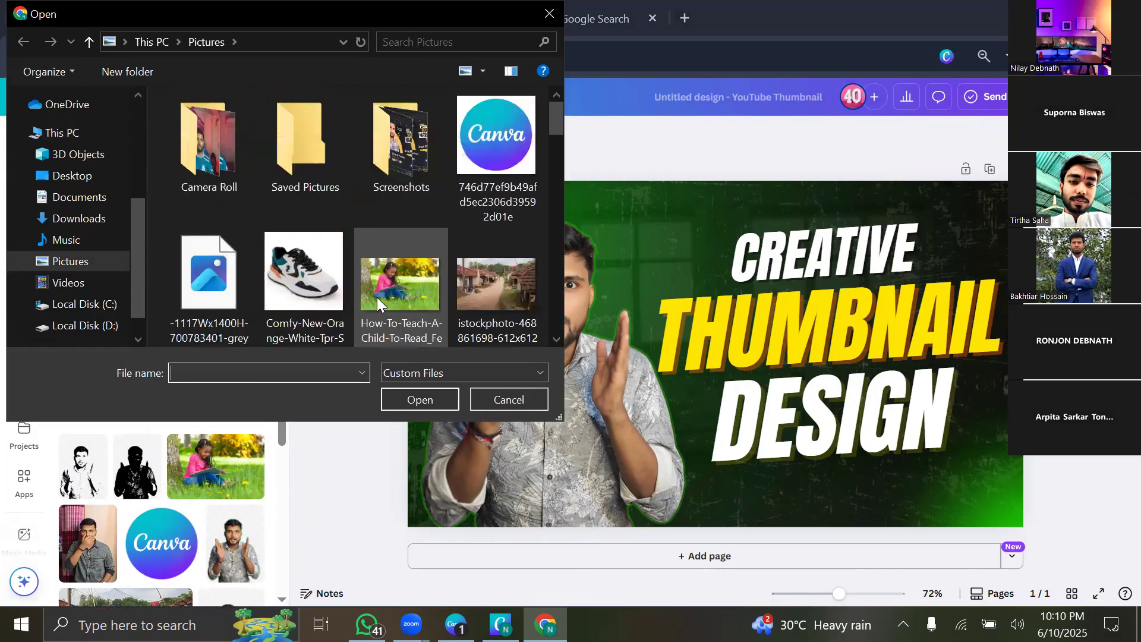
{"action": "scroll", "coordinate": [378, 304], "scroll_direction": "down", "scroll_amount": 2}
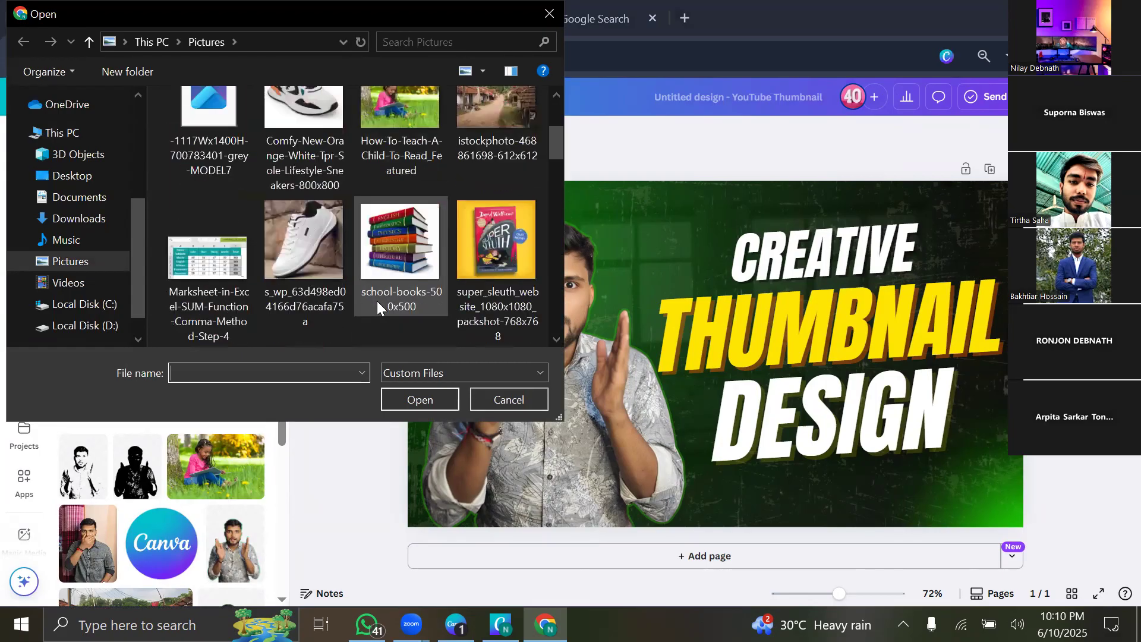
{"action": "scroll", "coordinate": [377, 301], "scroll_direction": "up", "scroll_amount": 1}
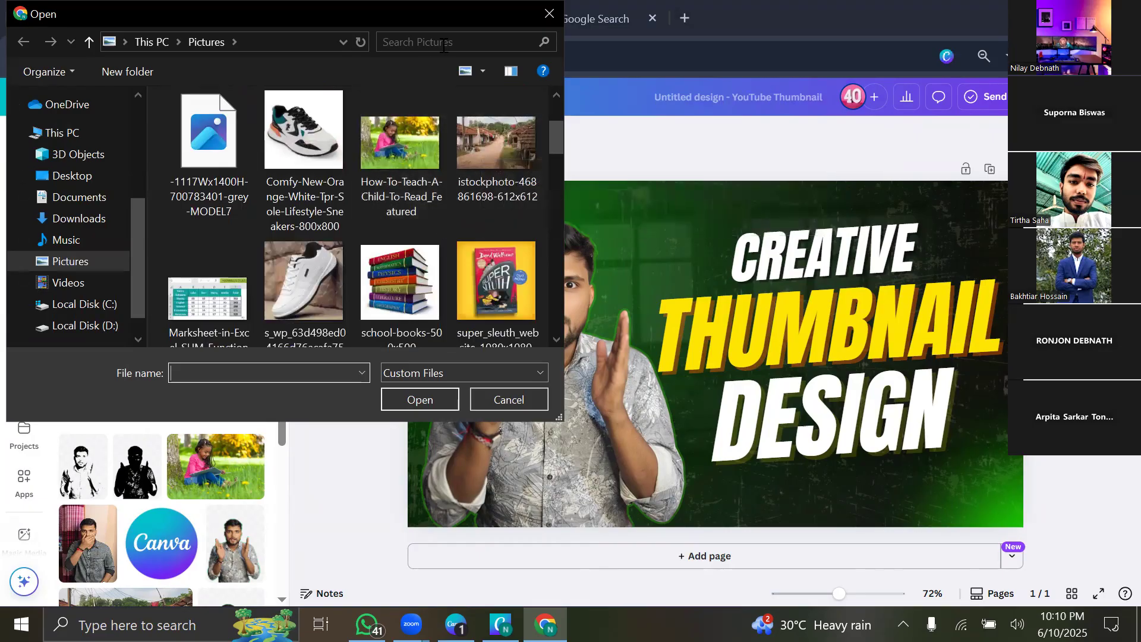
{"action": "left_click_drag", "start_coordinate": [316, 26], "coordinate": [430, 53]}
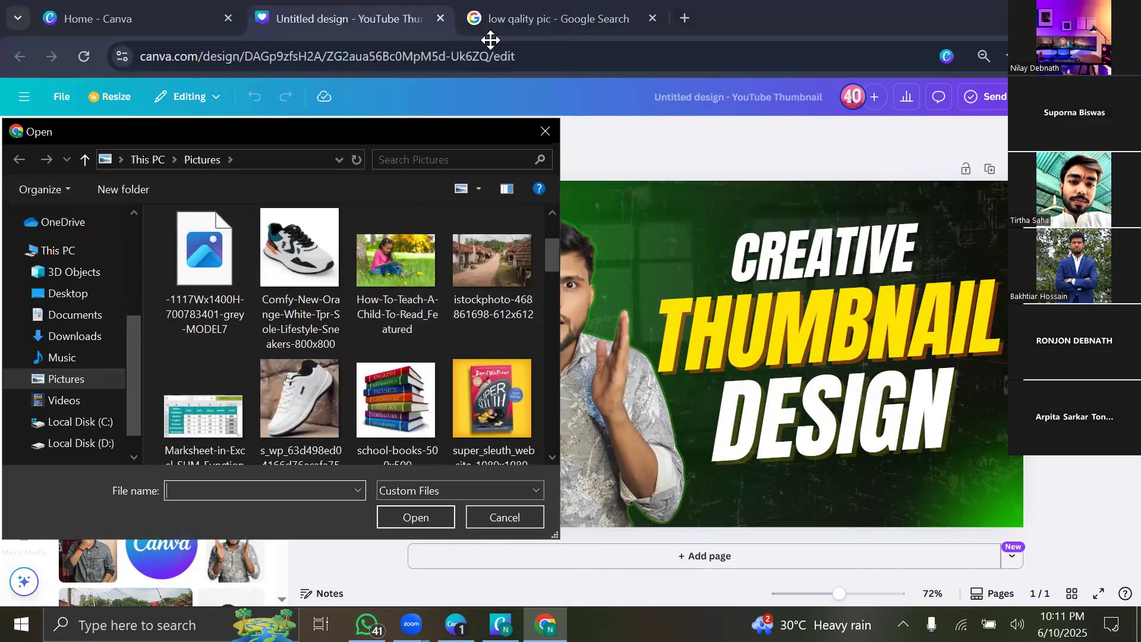
{"action": "left_click", "coordinate": [611, 103]}
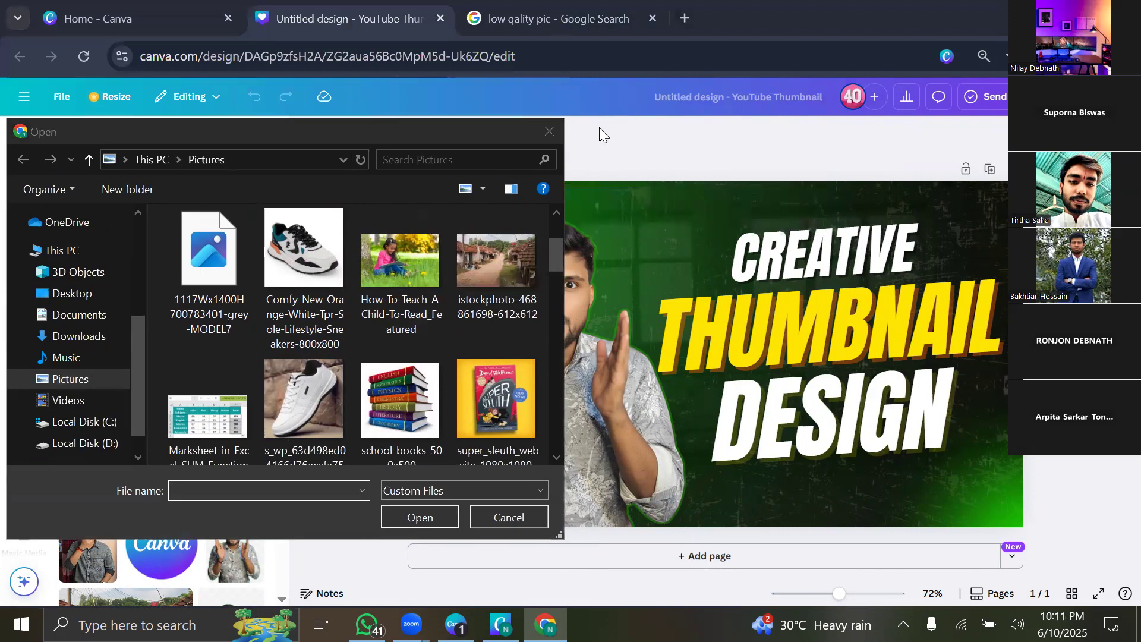
{"action": "left_click_drag", "start_coordinate": [468, 132], "coordinate": [485, 120]}
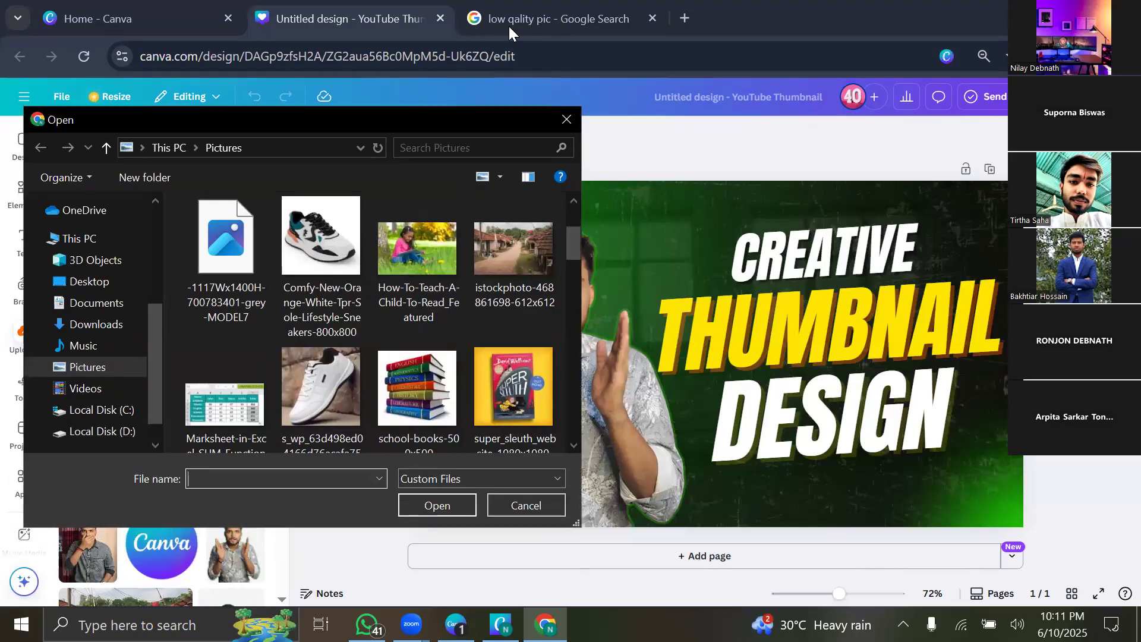
Preview the blurry photo of the smiling young man in the Google Images results.
{"action": "left_click", "coordinate": [567, 118]}
{"action": "left_click", "coordinate": [550, 27]}
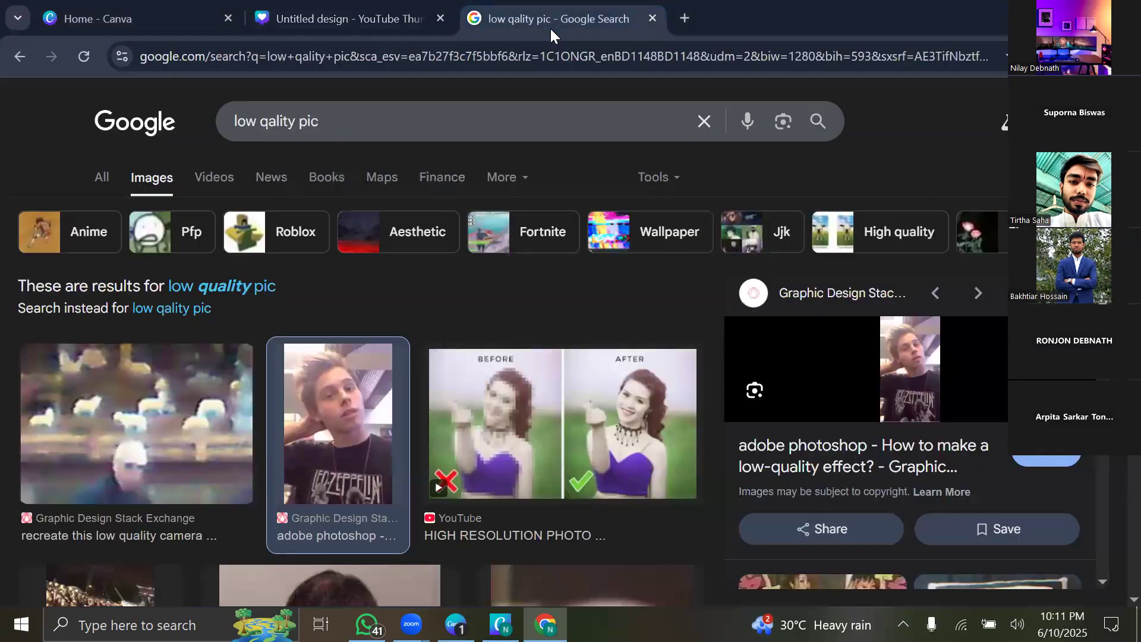
{"action": "scroll", "coordinate": [468, 455], "scroll_direction": "down", "scroll_amount": 3}
{"action": "scroll", "coordinate": [469, 455], "scroll_direction": "down", "scroll_amount": 5}
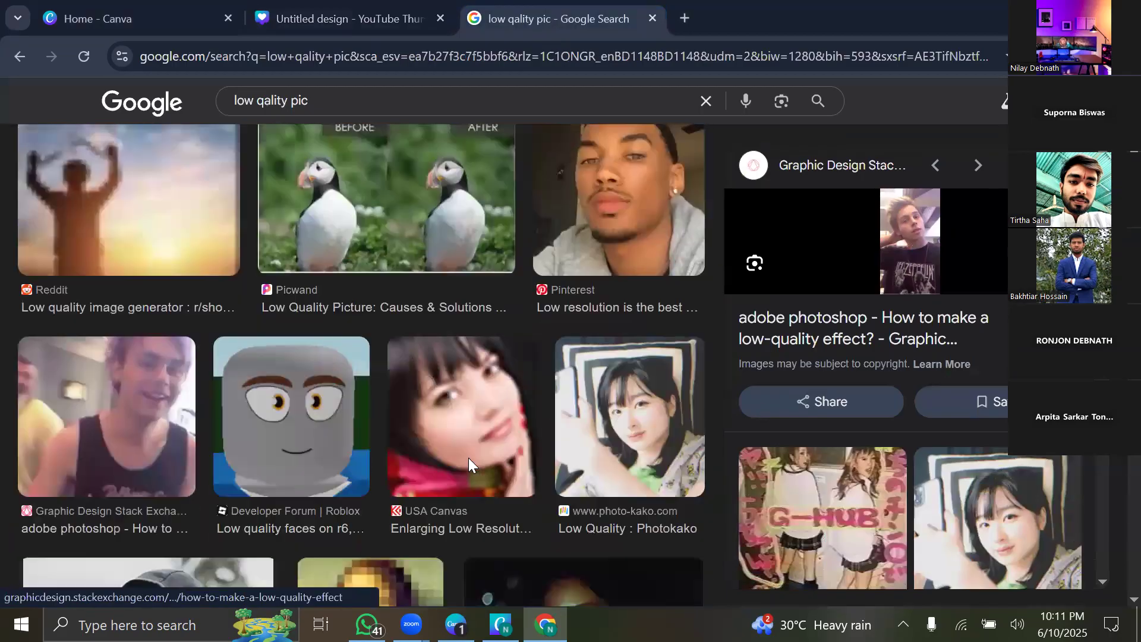
{"action": "left_click", "coordinate": [61, 473]}
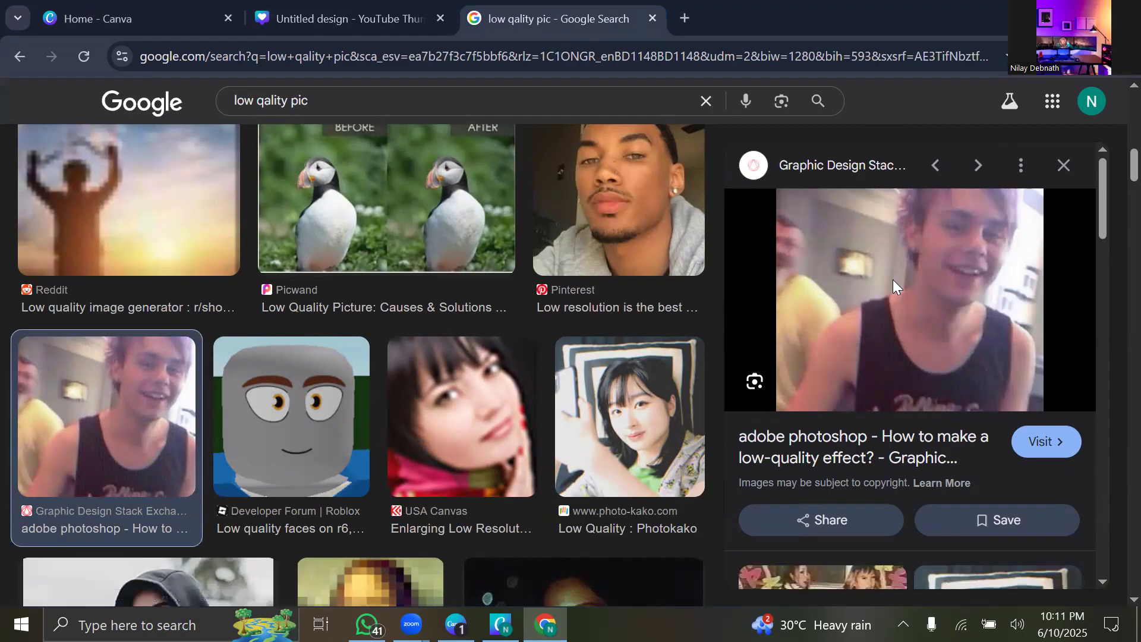
Save the previewed photo into Pictures as 1328R.jpg and return to Canva.
{"action": "right_click", "coordinate": [929, 280]}
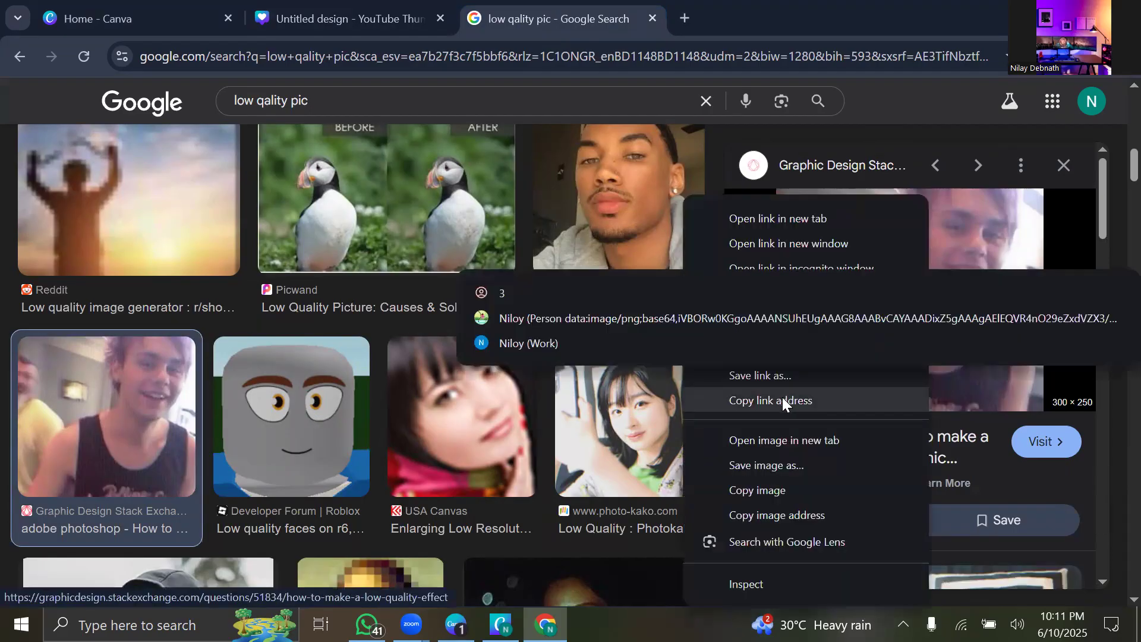
{"action": "left_click", "coordinate": [778, 466]}
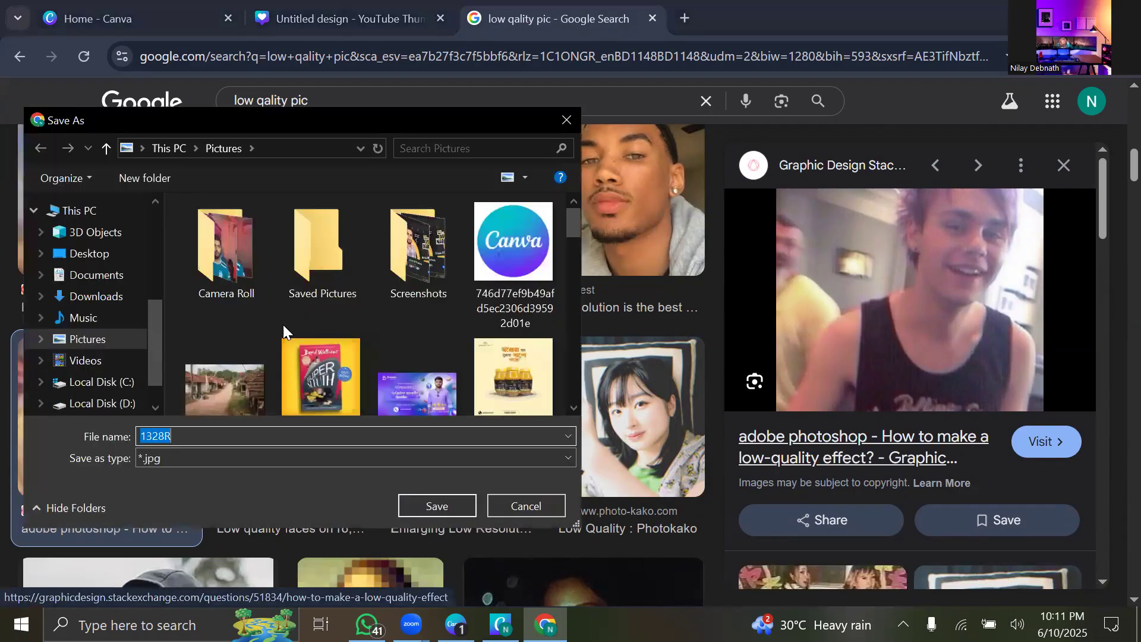
{"action": "scroll", "coordinate": [283, 324], "scroll_direction": "down", "scroll_amount": 1}
{"action": "left_click", "coordinate": [432, 507]}
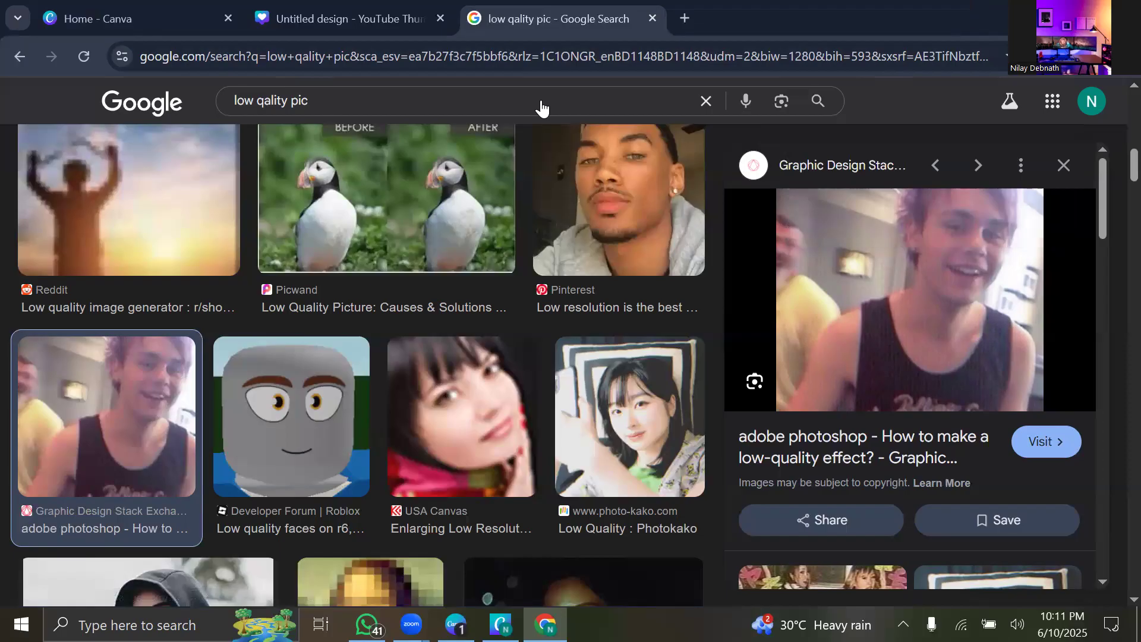
{"action": "key", "text": "ctrl+1"}
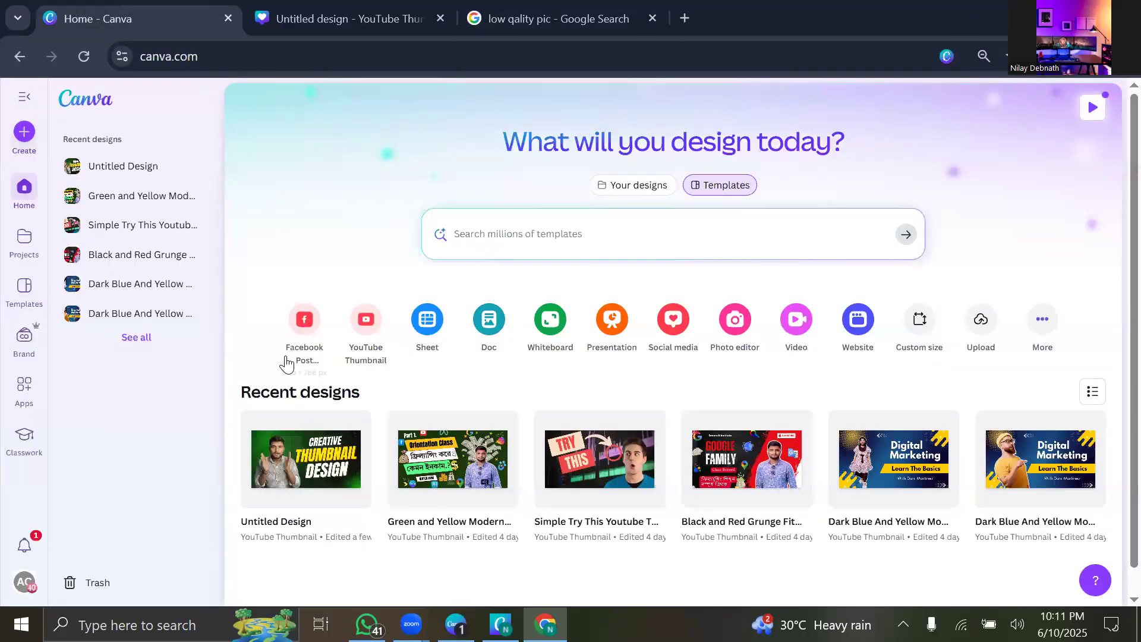
Reopen the Untitled Design thumbnail from Recent designs and show the uploaded media panel.
{"action": "left_click", "coordinate": [293, 479]}
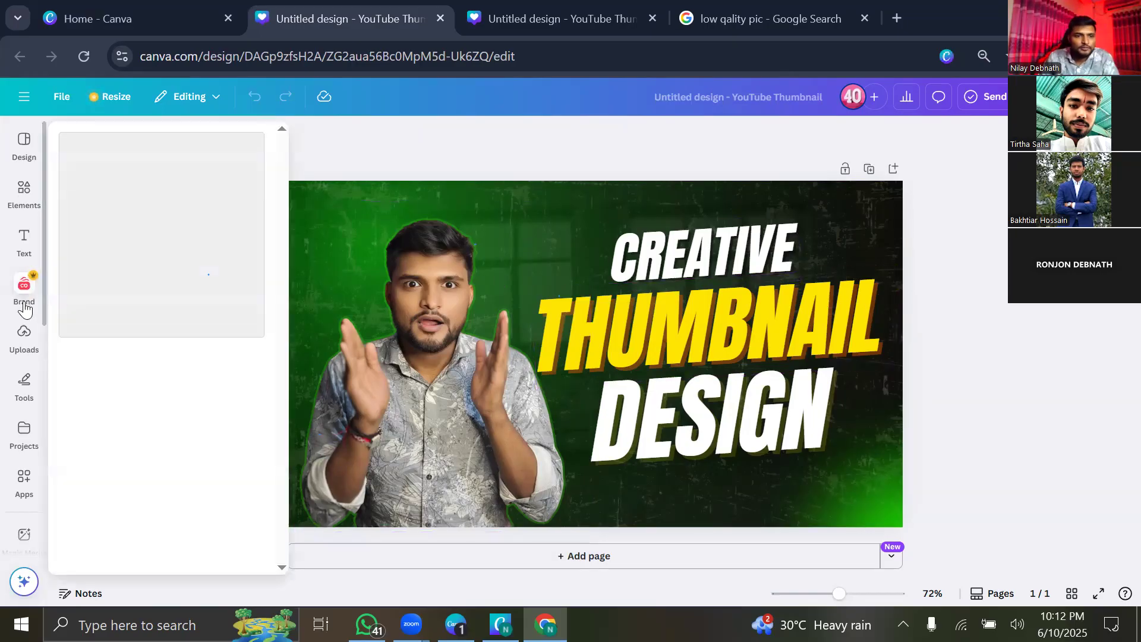
{"action": "left_click", "coordinate": [24, 337]}
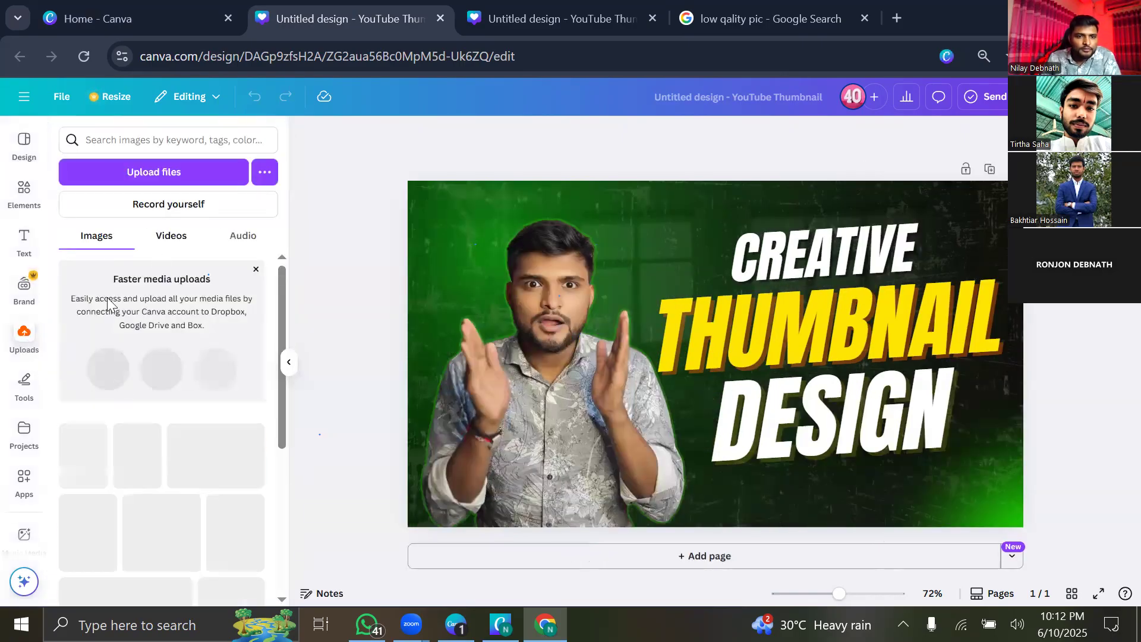
Upload the saved 1328R photo from the computer into Canva.
{"action": "left_click", "coordinate": [137, 176]}
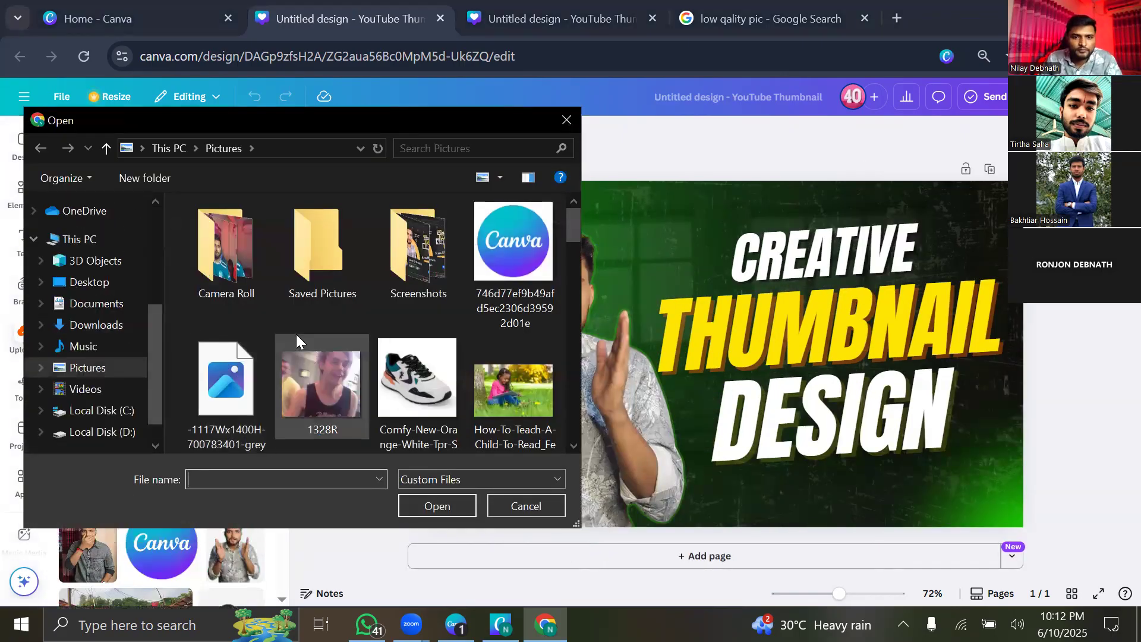
{"action": "left_click", "coordinate": [330, 387]}
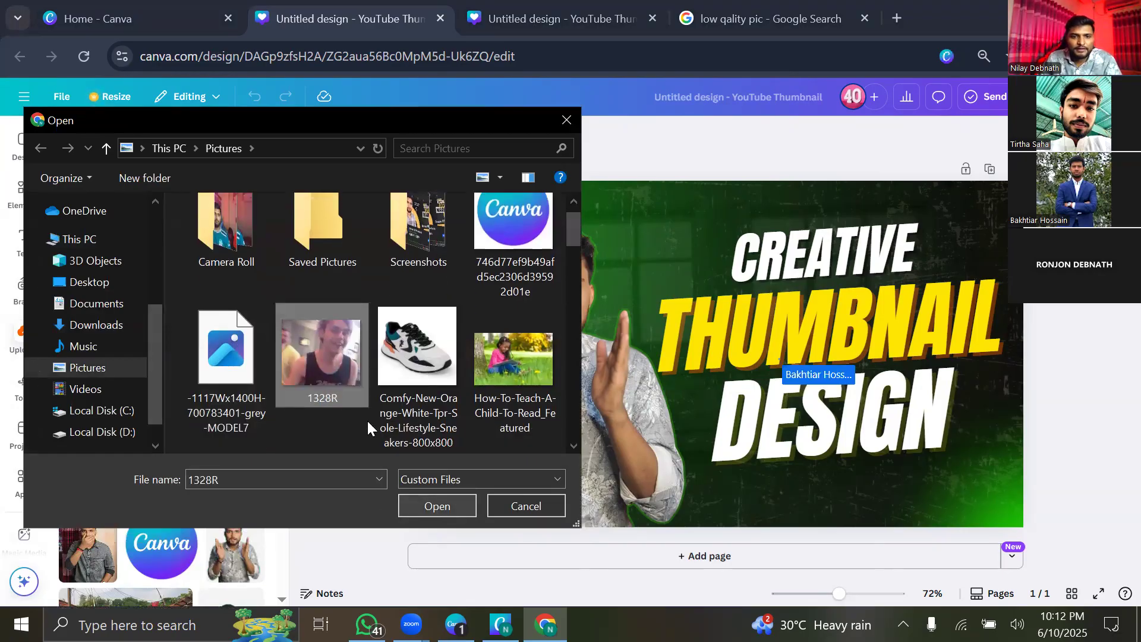
{"action": "left_click", "coordinate": [438, 506]}
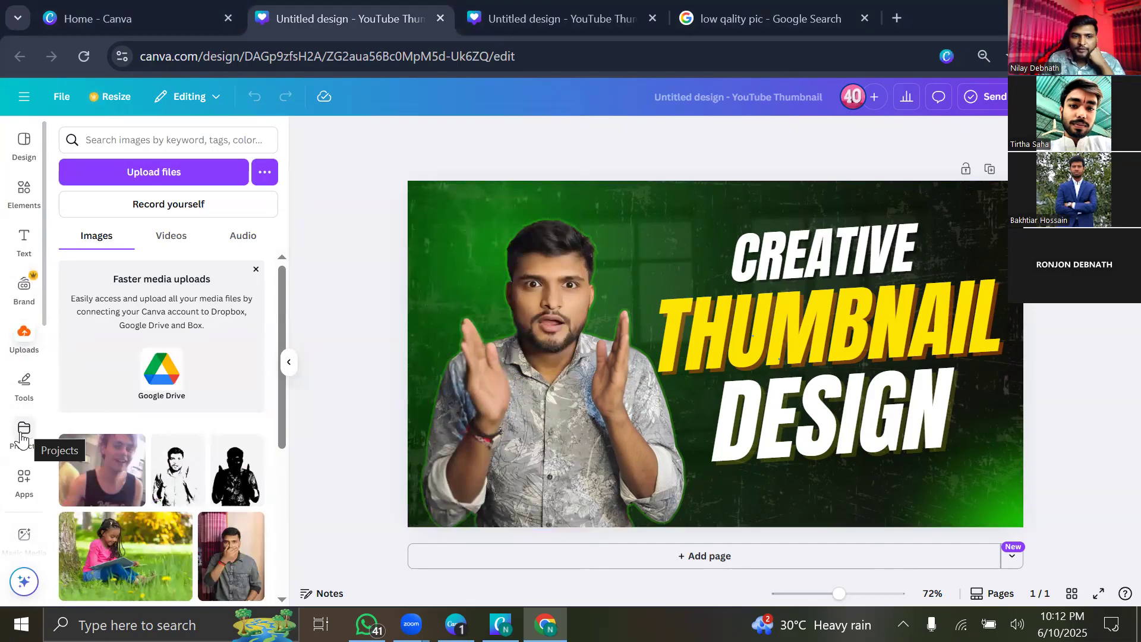
Add the 1328R photo to the design, enlarged and positioned over the presenter's face.
{"action": "left_click", "coordinate": [88, 485]}
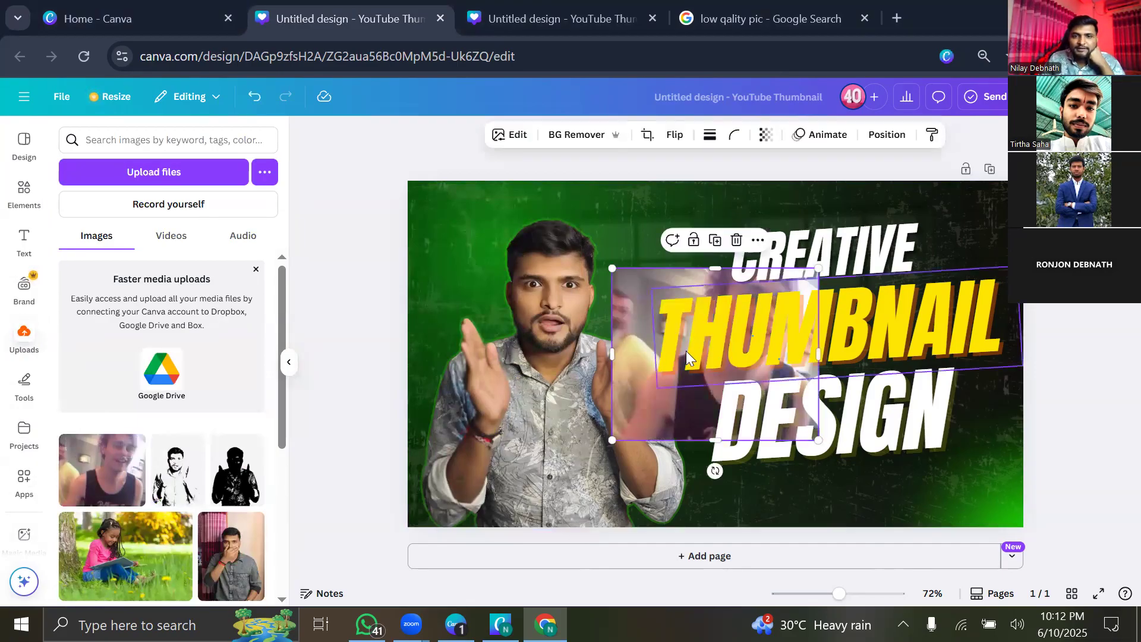
{"action": "left_click_drag", "start_coordinate": [634, 374], "coordinate": [463, 322]}
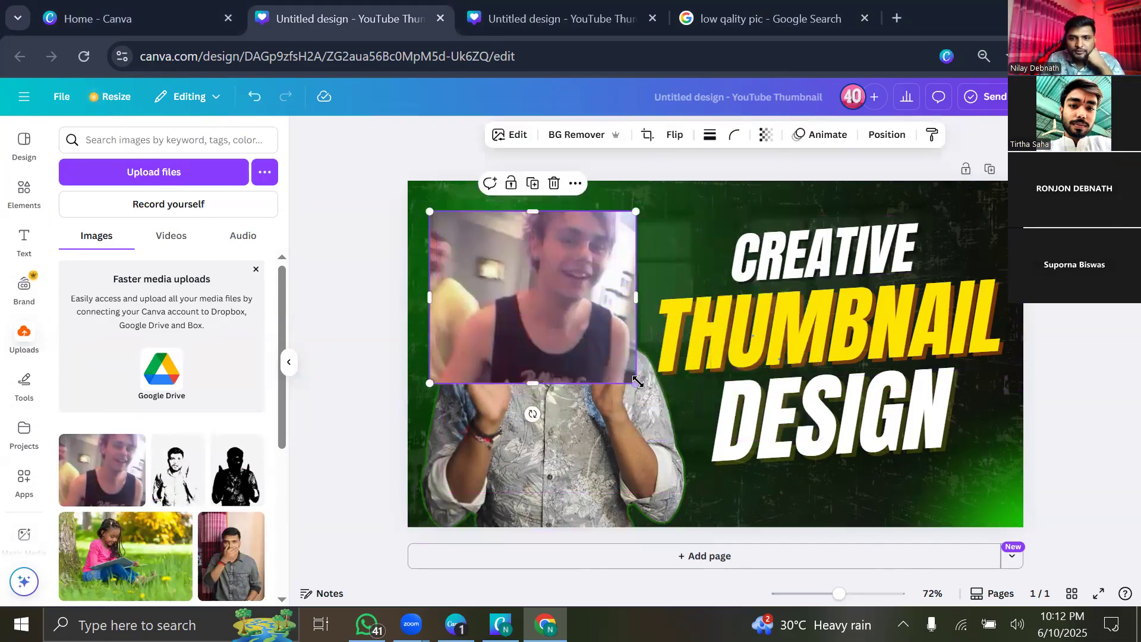
{"action": "left_click_drag", "start_coordinate": [636, 383], "coordinate": [712, 446]}
{"action": "left_click_drag", "start_coordinate": [590, 361], "coordinate": [559, 386]}
{"action": "left_click", "coordinate": [289, 364]}
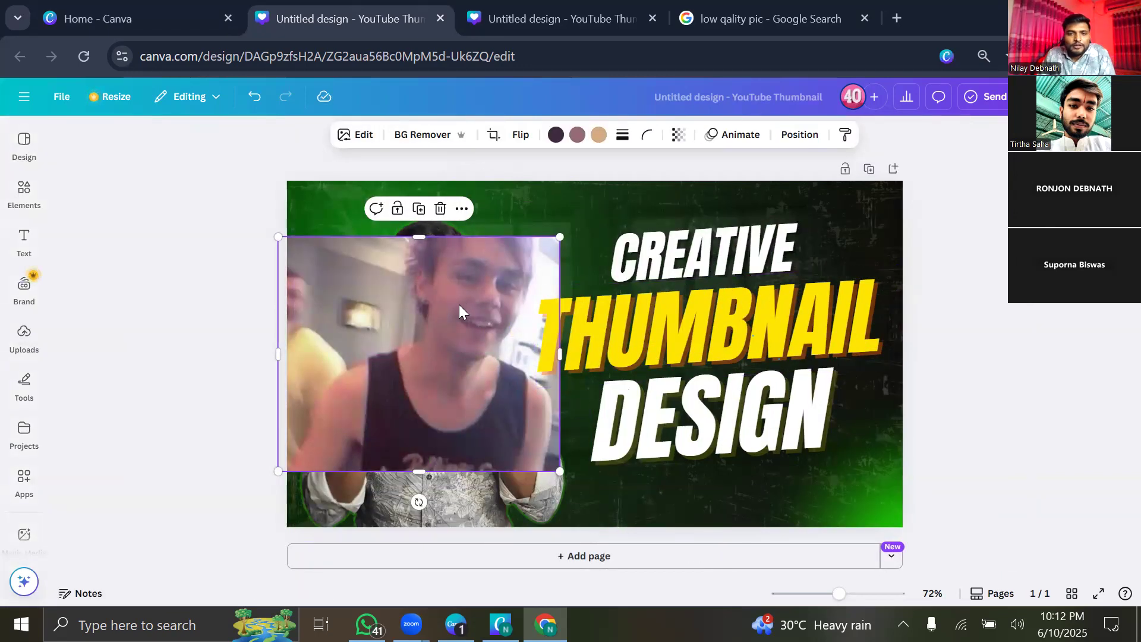
Upscale the blurry photo at 4x with Image Upscaler, replace the original, and nudge it into place.
{"action": "left_click", "coordinate": [360, 137]}
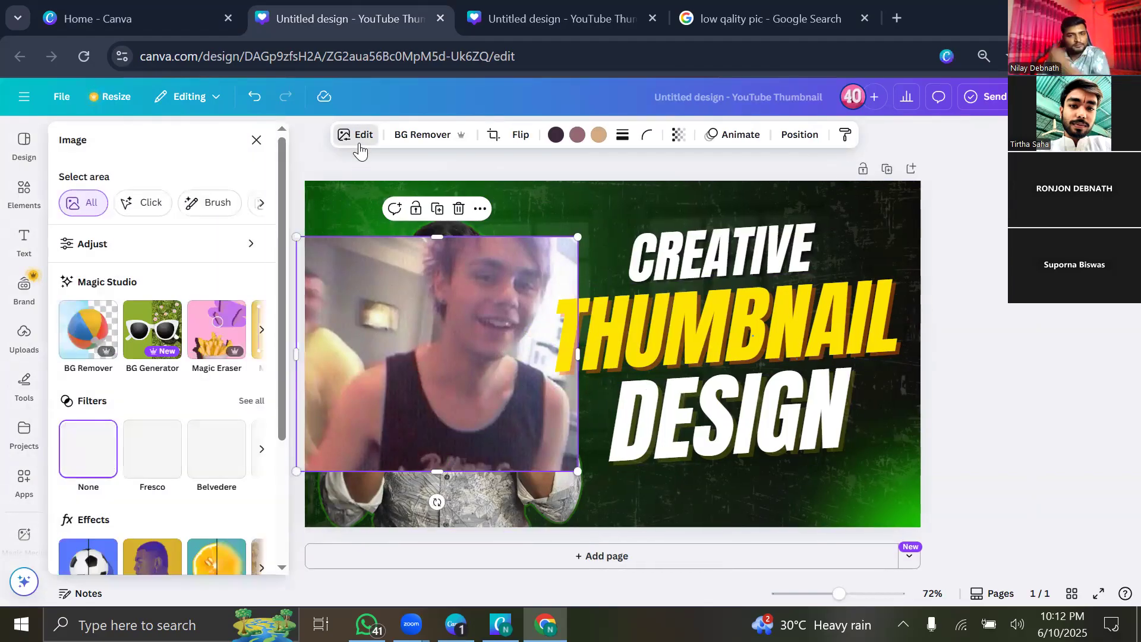
{"action": "scroll", "coordinate": [188, 412], "scroll_direction": "down", "scroll_amount": 3}
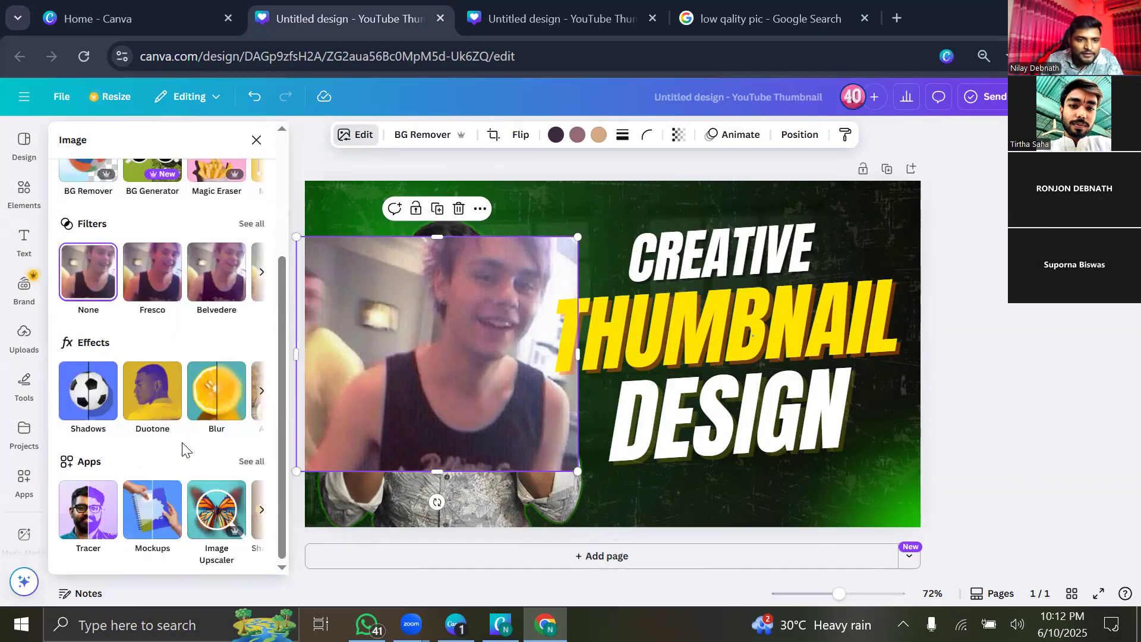
{"action": "left_click", "coordinate": [217, 509]}
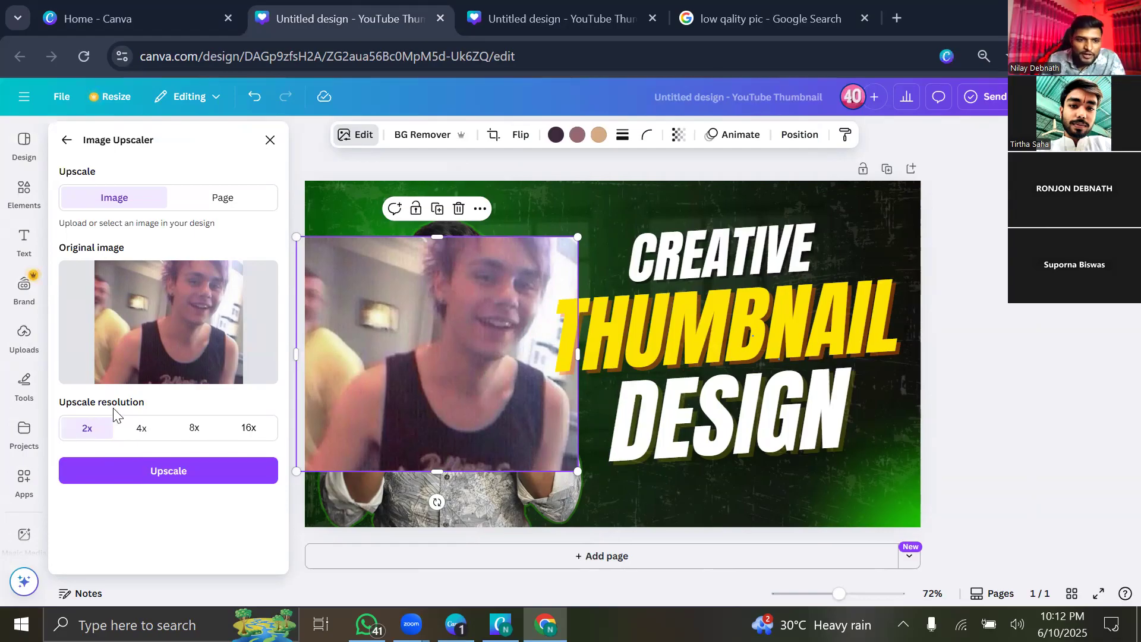
{"action": "left_click", "coordinate": [149, 437]}
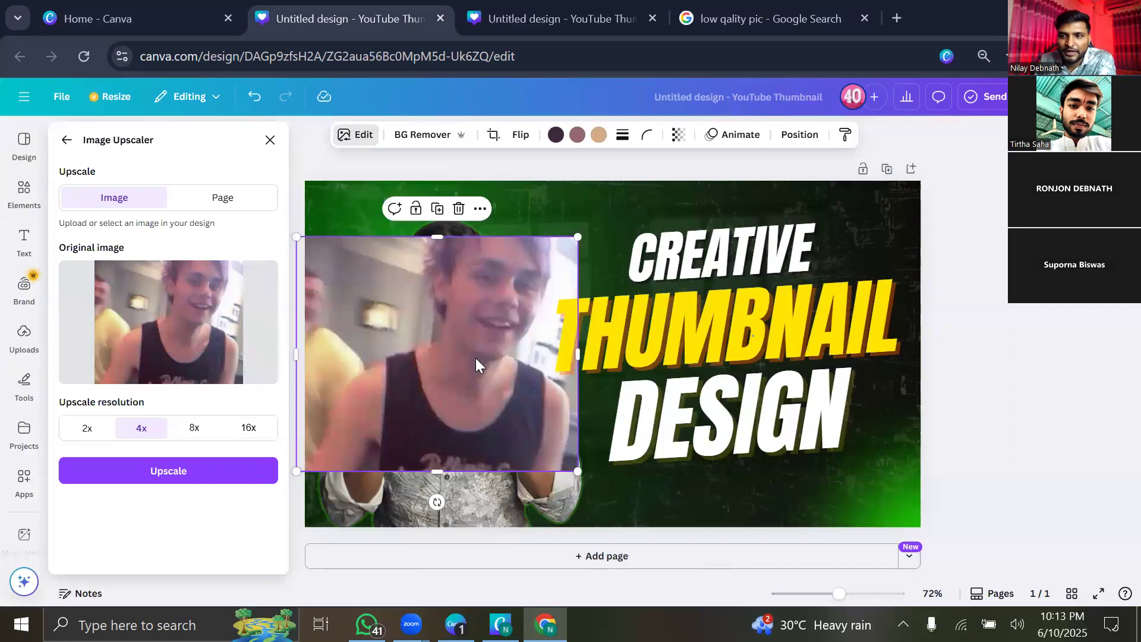
{"action": "left_click", "coordinate": [190, 473]}
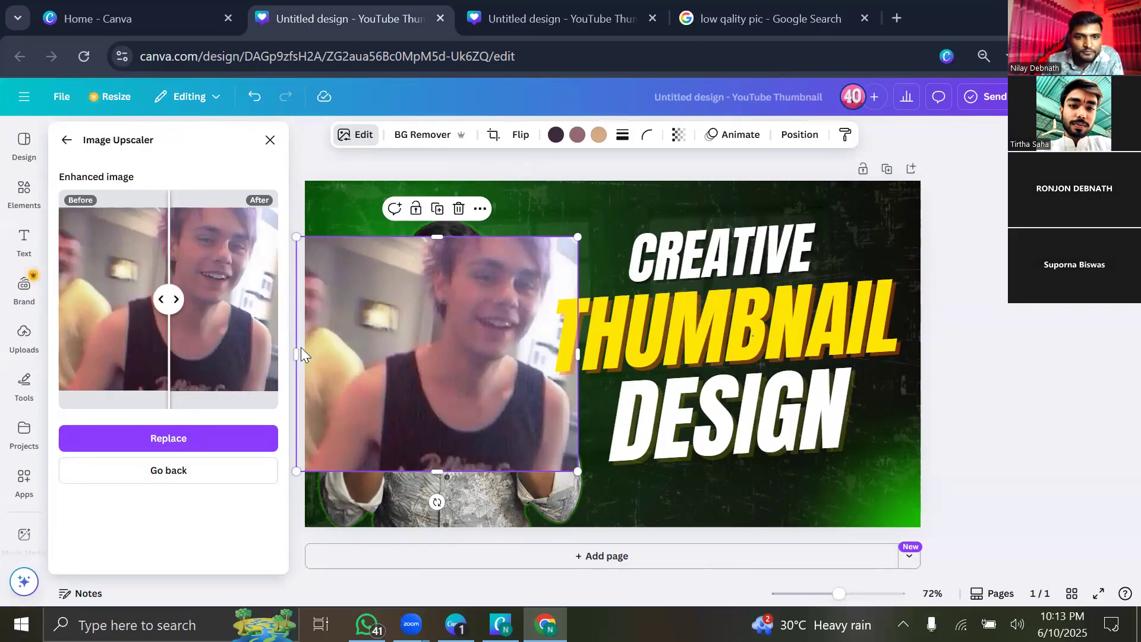
{"action": "left_click", "coordinate": [206, 442]}
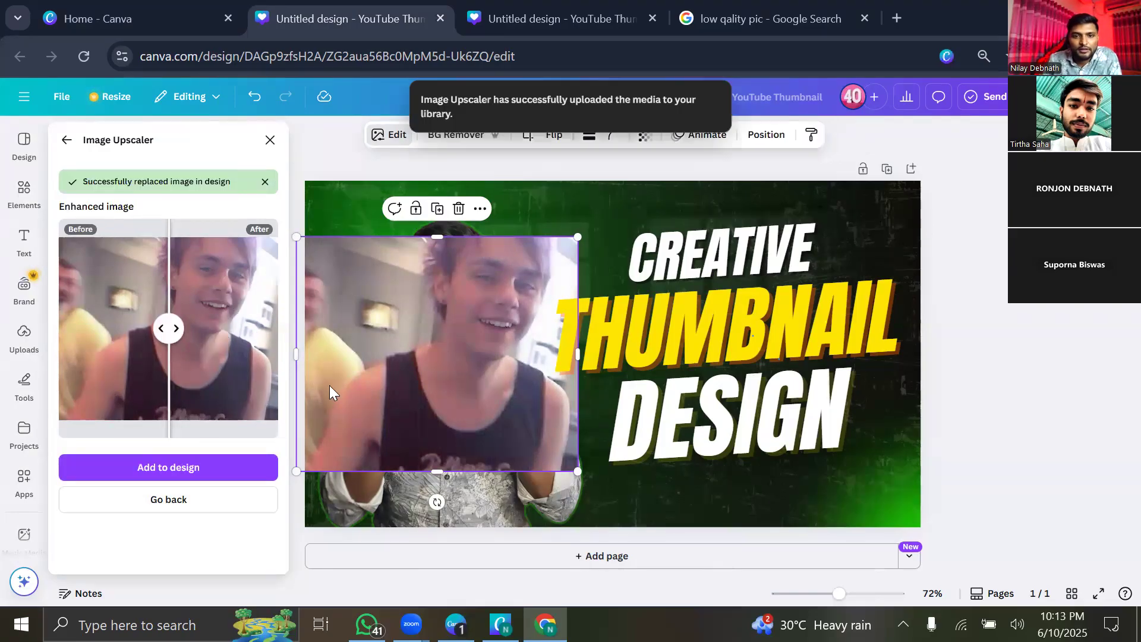
{"action": "mouse_move", "coordinate": [445, 321]}
{"action": "left_mouse_down"}
{"action": "mouse_move", "coordinate": [446, 347]}
{"action": "mouse_move", "coordinate": [454, 338]}
{"action": "left_mouse_up"}
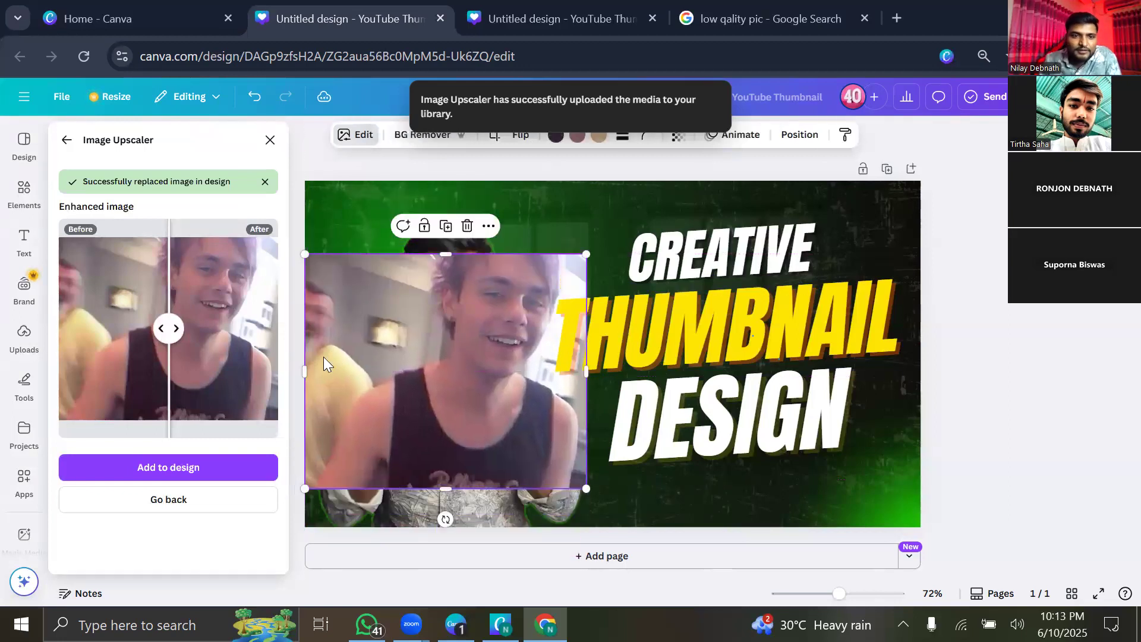
Add another copy of the uploaded photo, enlarge it and move it to the lower left.
{"action": "left_click", "coordinate": [270, 141]}
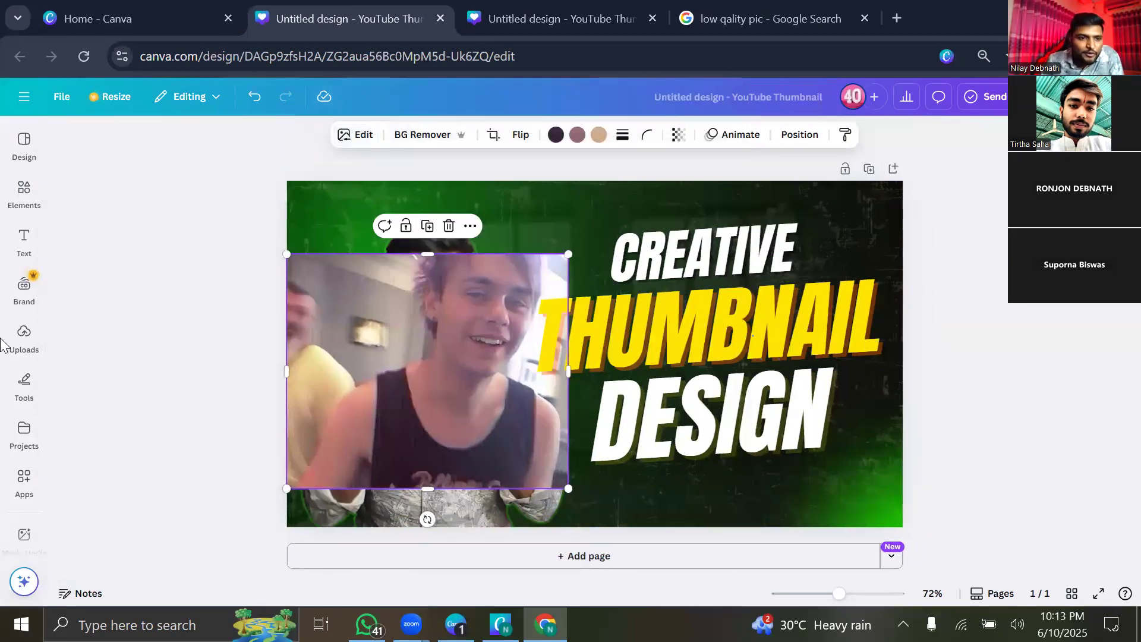
{"action": "left_click", "coordinate": [33, 357]}
{"action": "left_click", "coordinate": [102, 469]}
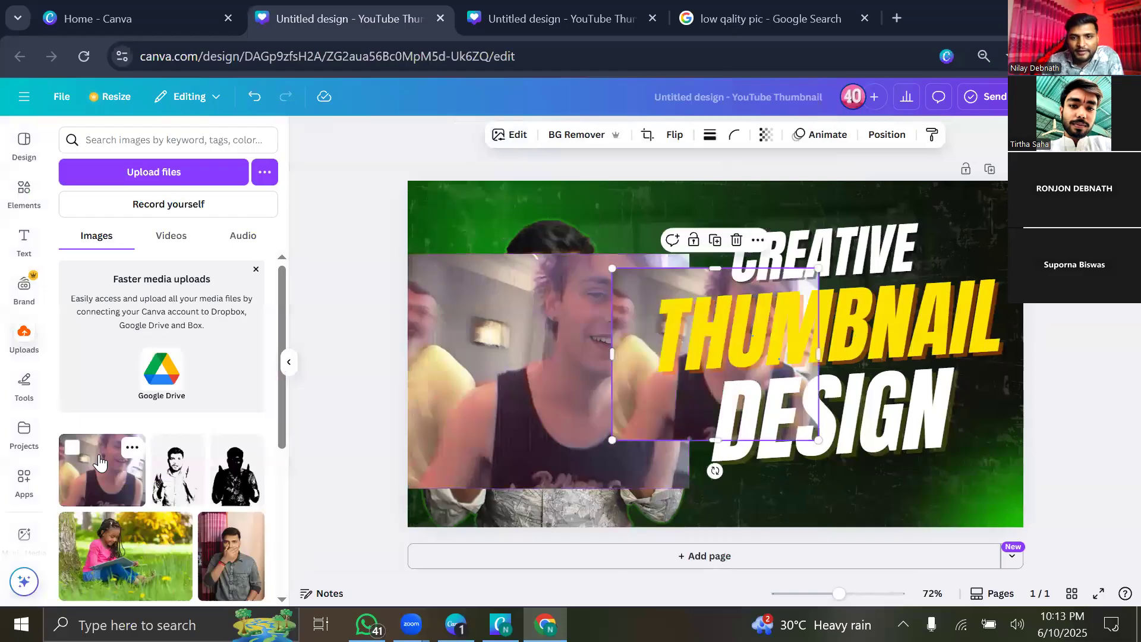
{"action": "left_click", "coordinate": [289, 362]}
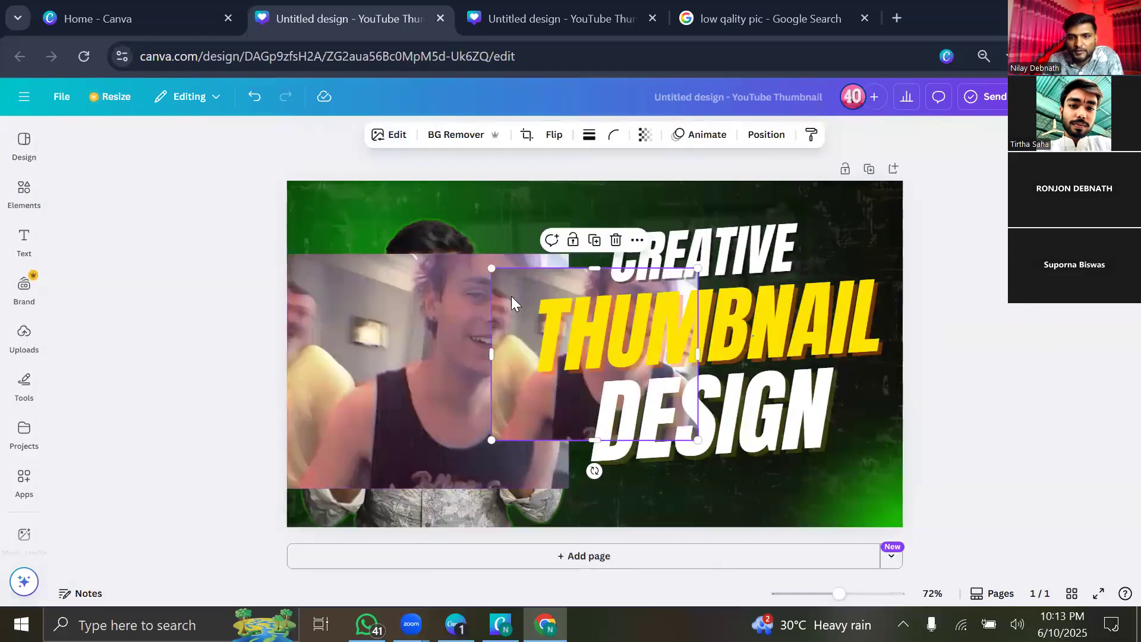
{"action": "left_click_drag", "start_coordinate": [557, 378], "coordinate": [274, 340]}
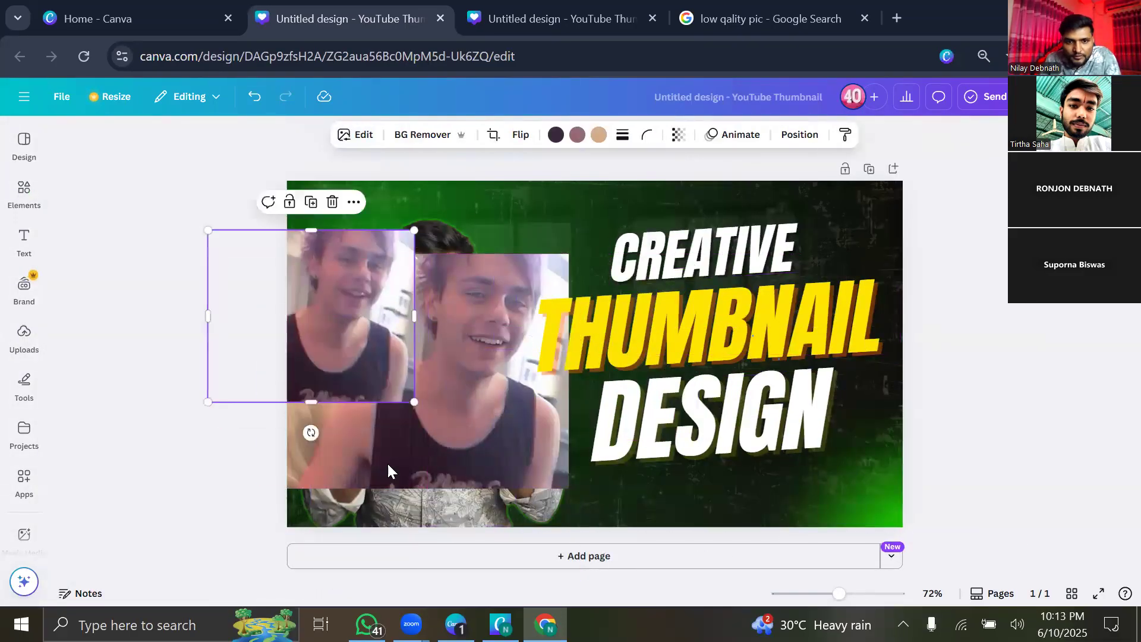
{"action": "left_click_drag", "start_coordinate": [414, 402], "coordinate": [463, 442]}
{"action": "left_click_drag", "start_coordinate": [415, 309], "coordinate": [359, 369]}
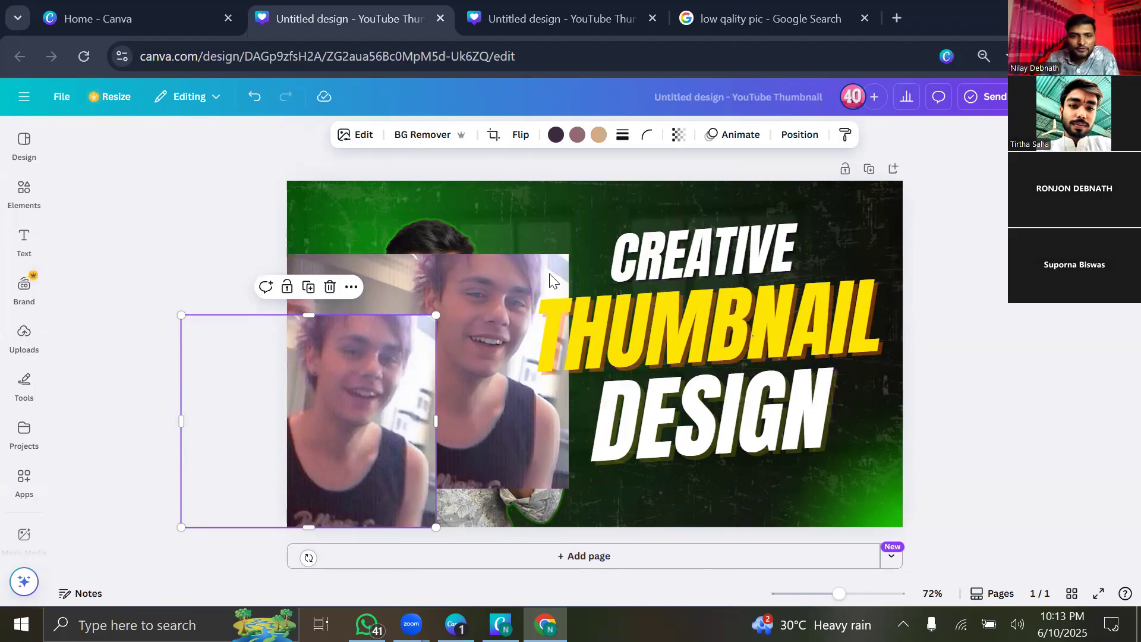
Delete the smaller photo copy and the blurry photo from the thumbnail.
{"action": "left_click", "coordinate": [329, 288]}
{"action": "left_click", "coordinate": [440, 346]}
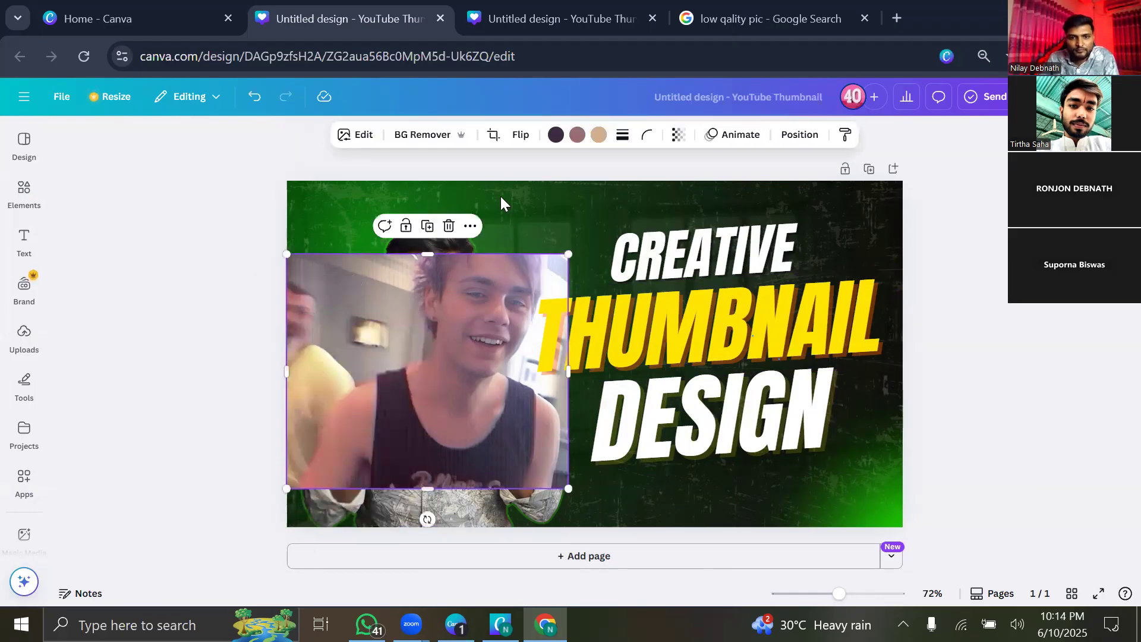
{"action": "left_click", "coordinate": [445, 229]}
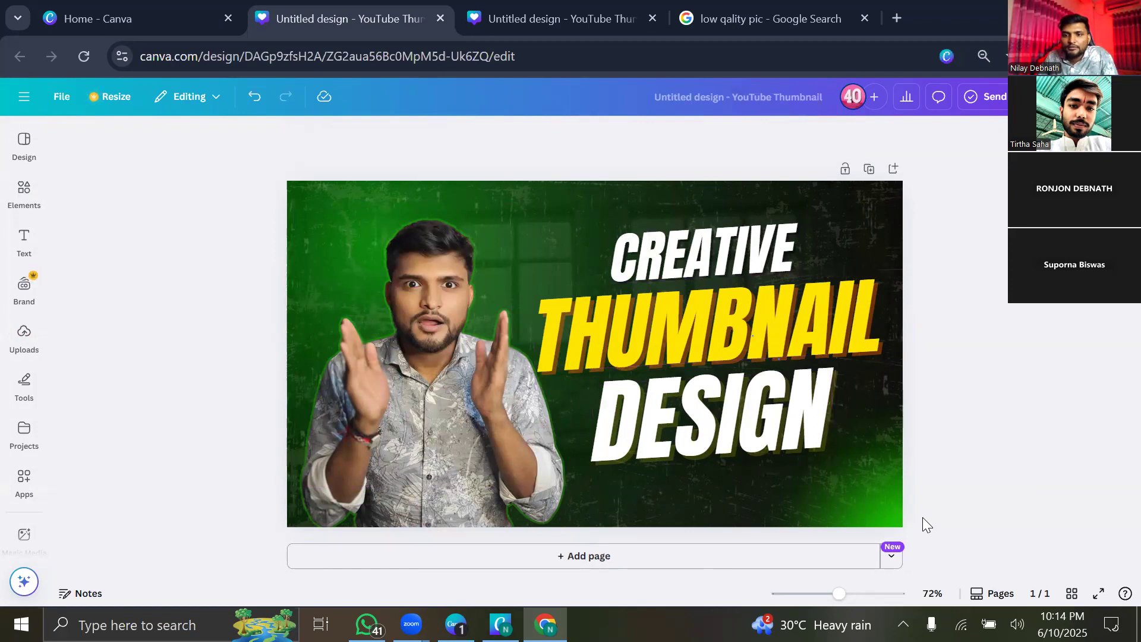
Browse the full list of image apps for the presenter photo.
{"action": "left_click", "coordinate": [371, 374]}
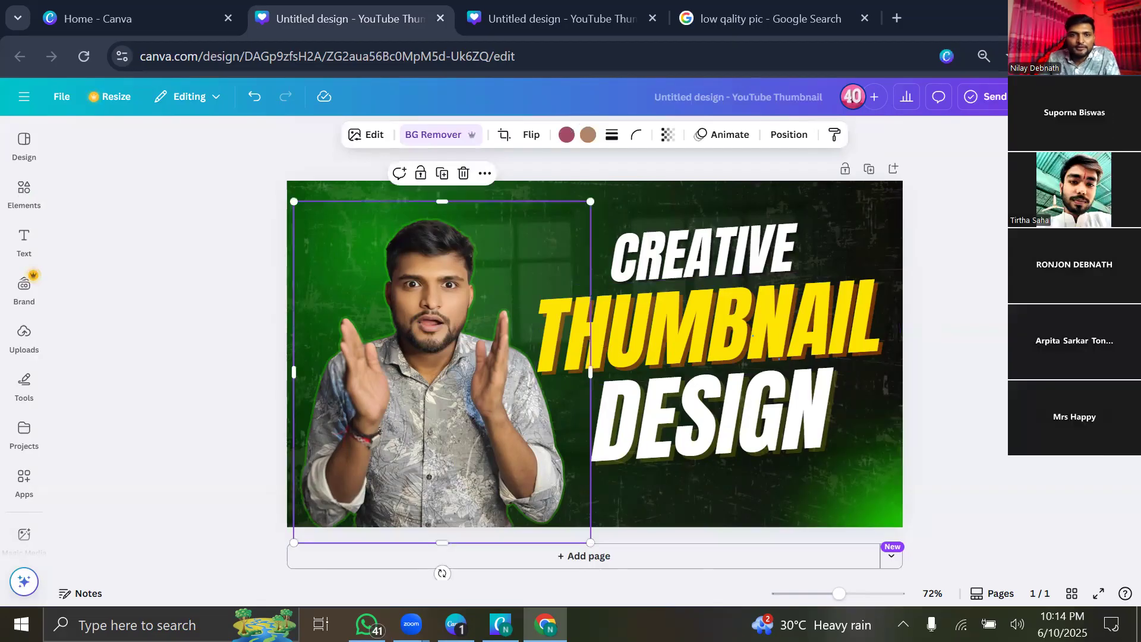
{"action": "left_click", "coordinate": [374, 135]}
{"action": "scroll", "coordinate": [183, 400], "scroll_direction": "down", "scroll_amount": 3}
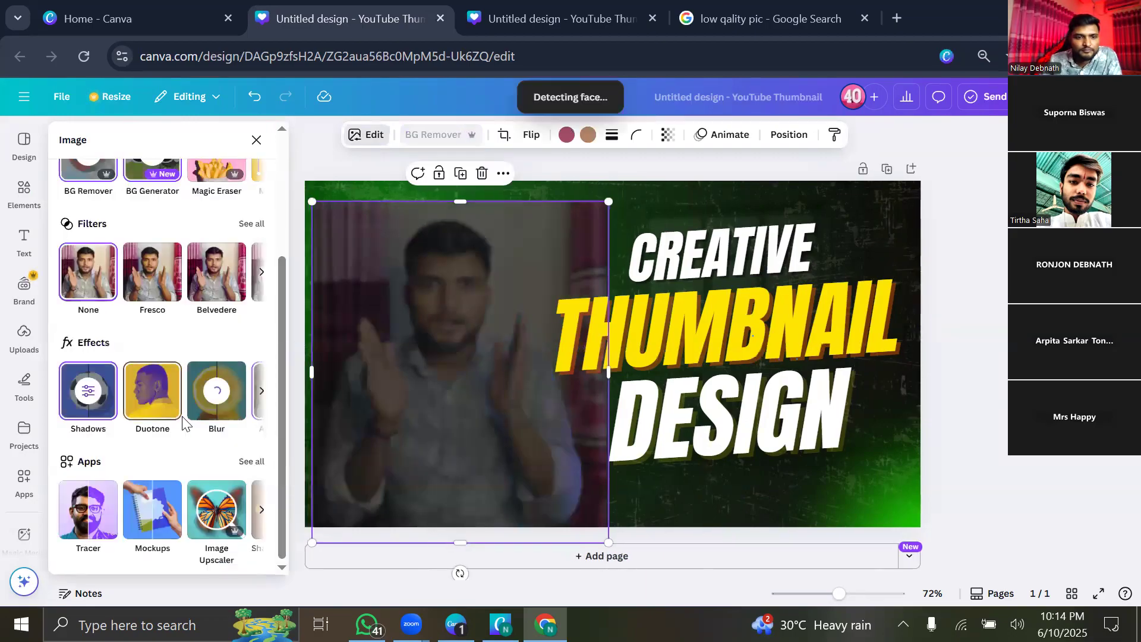
{"action": "left_click", "coordinate": [252, 464]}
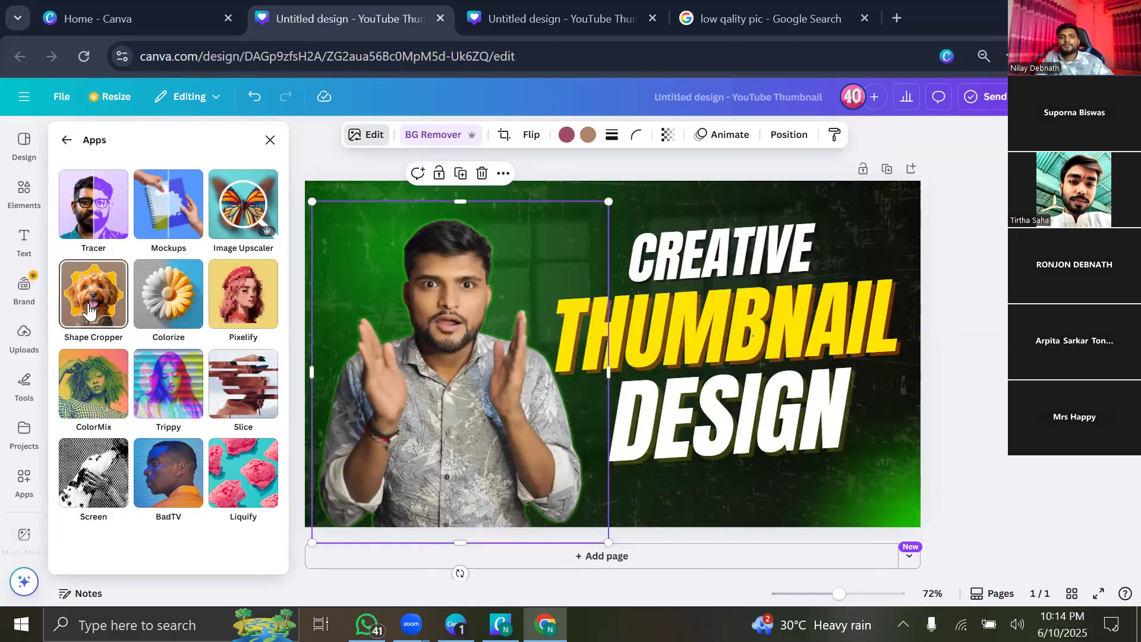
{"action": "left_click", "coordinate": [271, 140]}
Add the gaming-chair photo from Uploads and move it to the left side.
{"action": "left_click", "coordinate": [24, 351]}
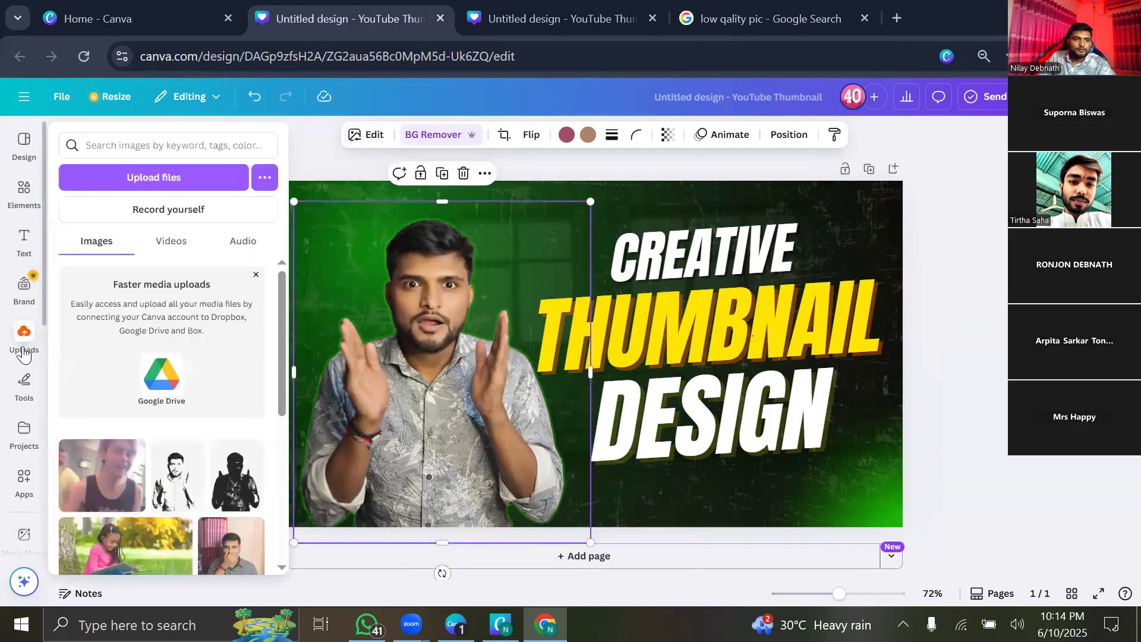
{"action": "scroll", "coordinate": [196, 438], "scroll_direction": "down", "scroll_amount": 5}
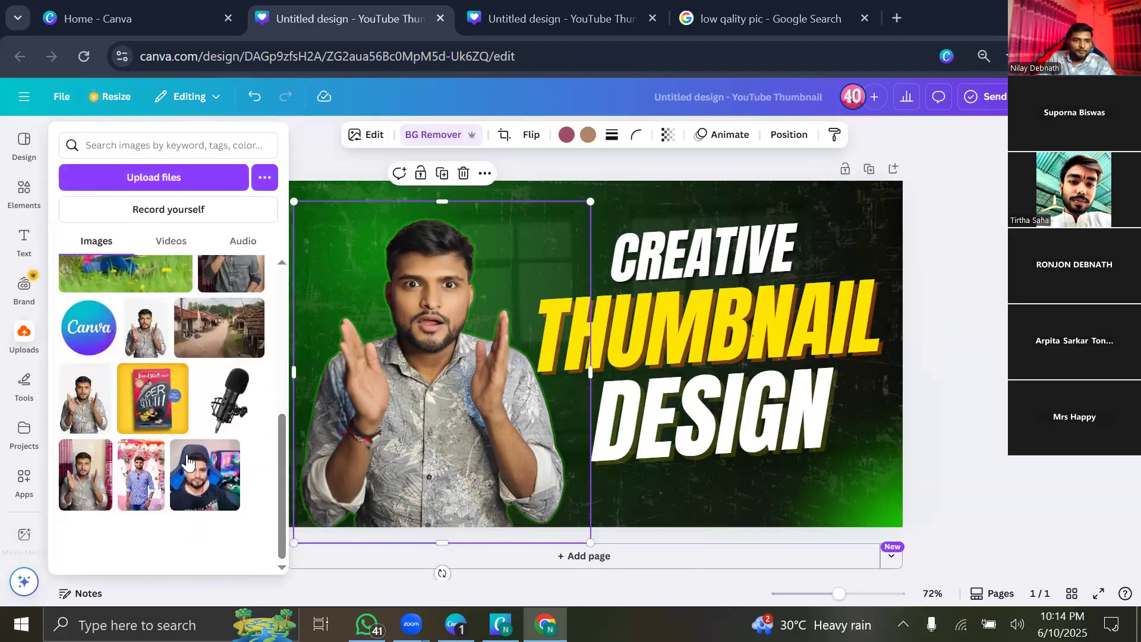
{"action": "left_click", "coordinate": [216, 504]}
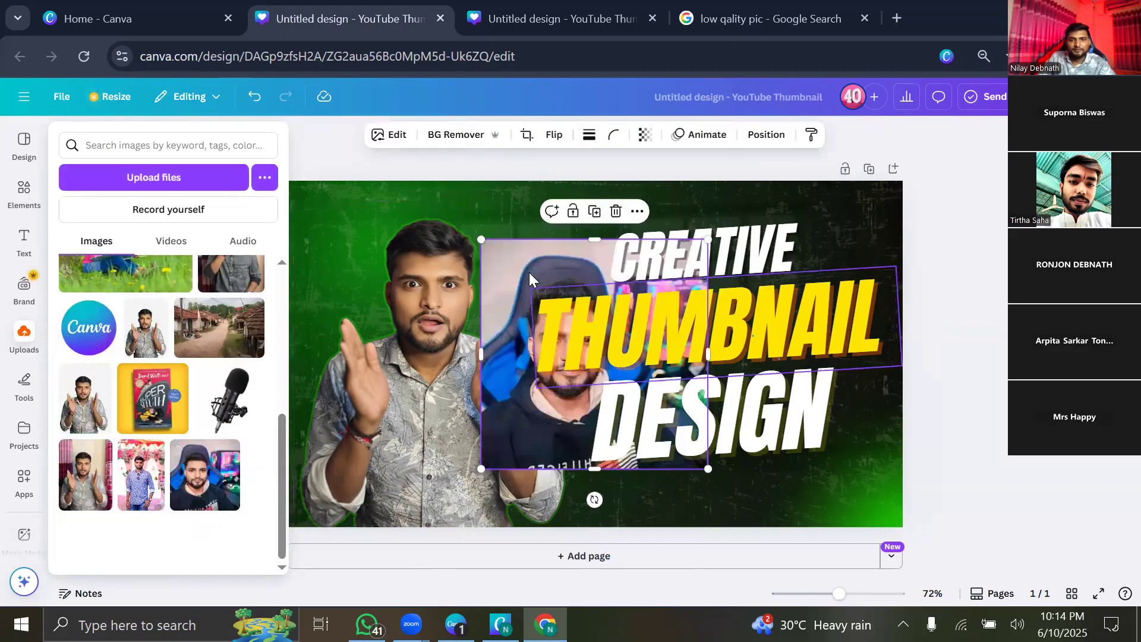
{"action": "left_click_drag", "start_coordinate": [519, 315], "coordinate": [339, 310]}
{"action": "left_click", "coordinate": [221, 201]}
Open the Shape Cropper app for the gaming-chair photo.
{"action": "left_click", "coordinate": [351, 268]}
{"action": "left_click", "coordinate": [339, 138]}
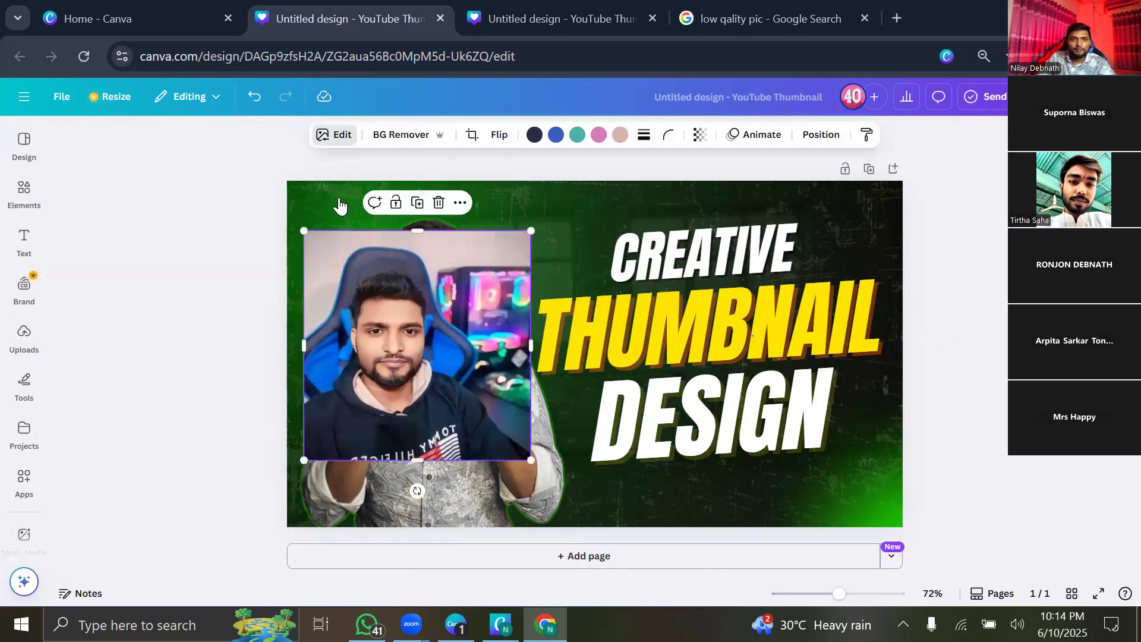
{"action": "scroll", "coordinate": [148, 403], "scroll_direction": "down", "scroll_amount": 3}
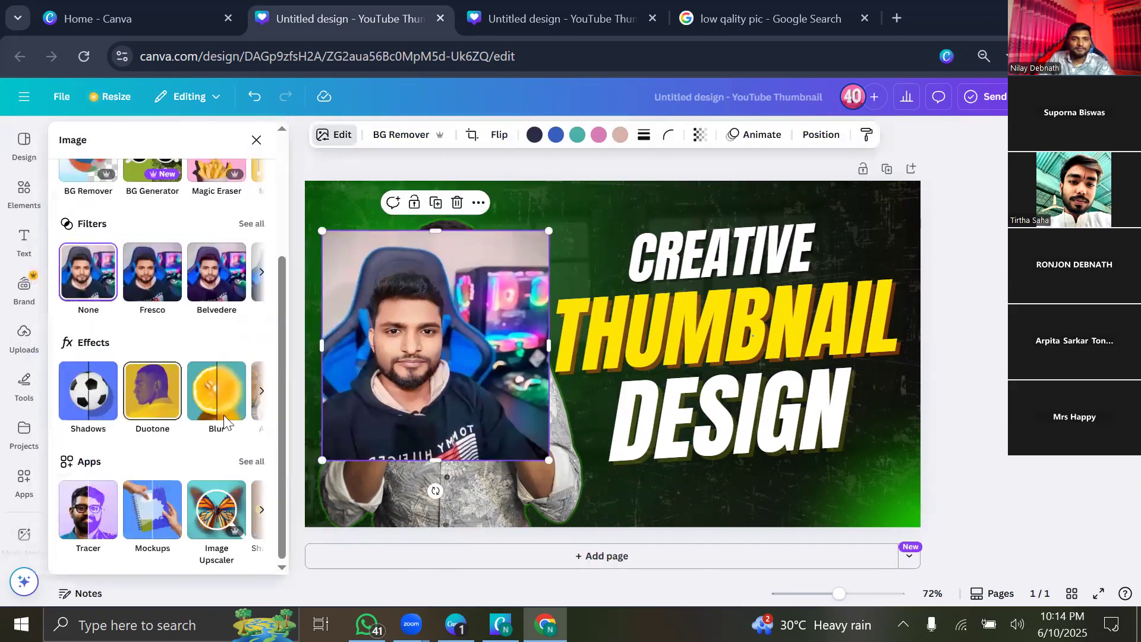
{"action": "left_click", "coordinate": [251, 463]}
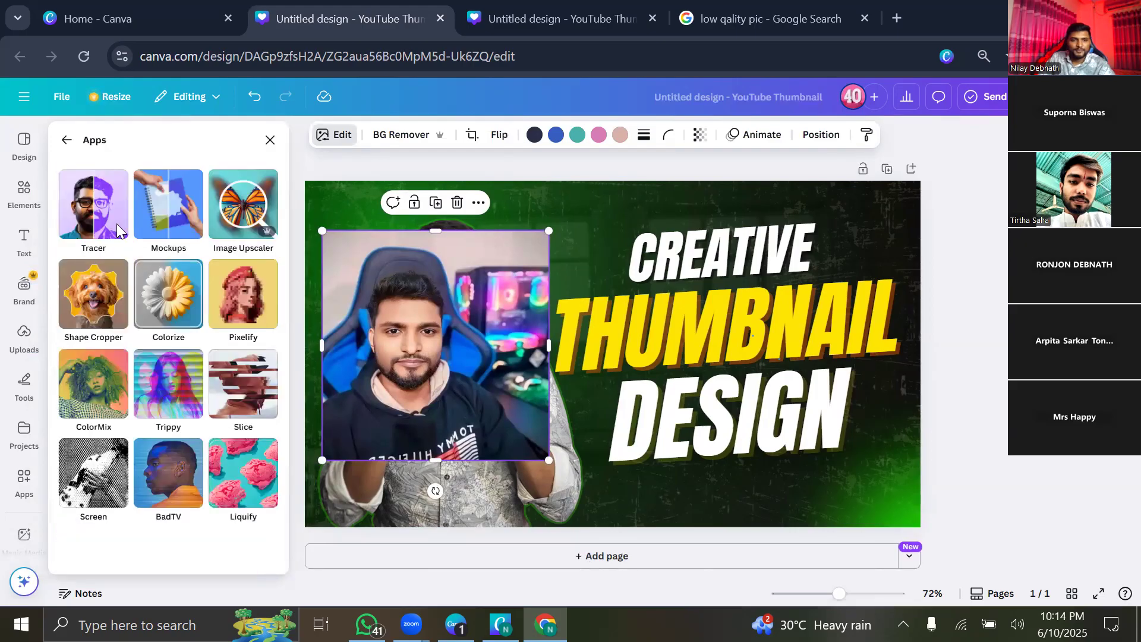
{"action": "left_click", "coordinate": [93, 312]}
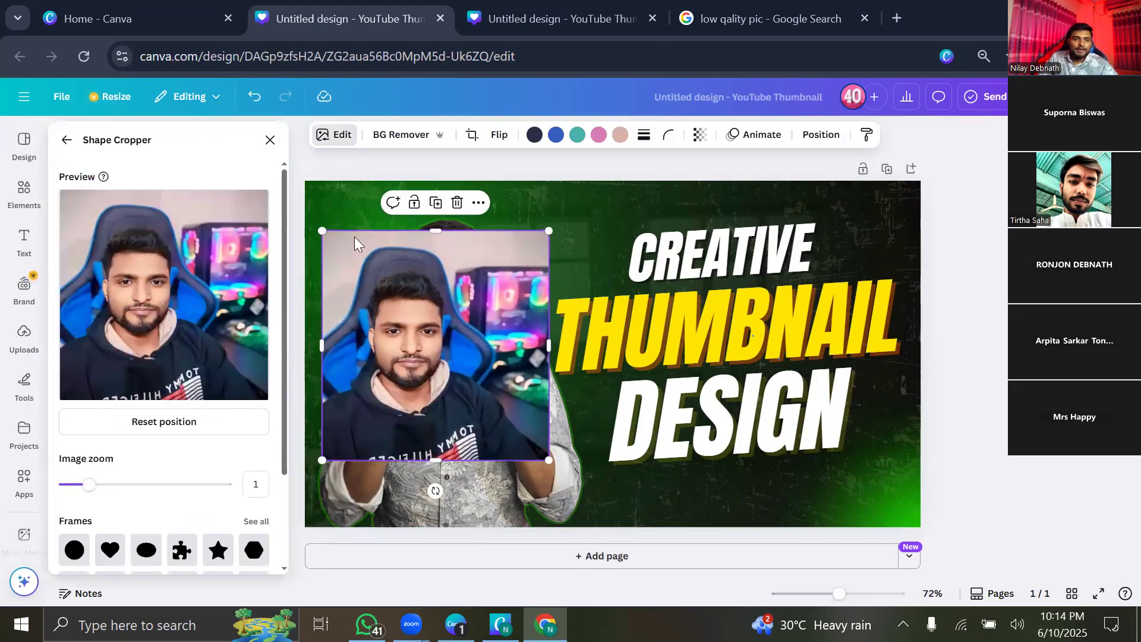
Try a puzzle-piece crop, then add a star-shaped crop of the gaming-chair photo.
{"action": "scroll", "coordinate": [199, 410], "scroll_direction": "down", "scroll_amount": 2}
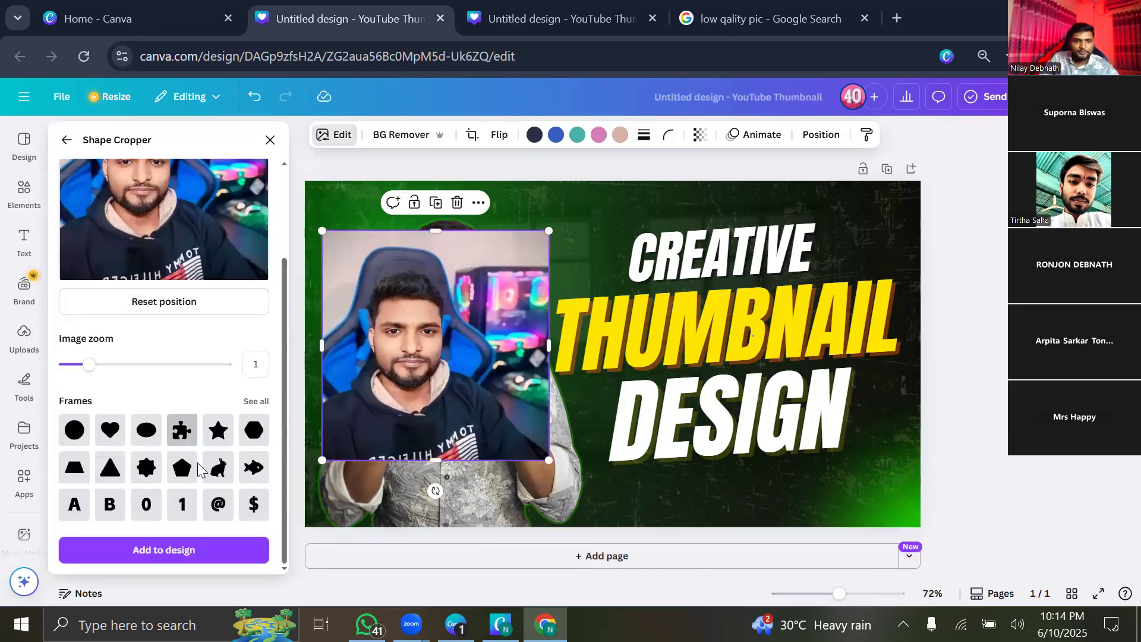
{"action": "left_click", "coordinate": [175, 435]}
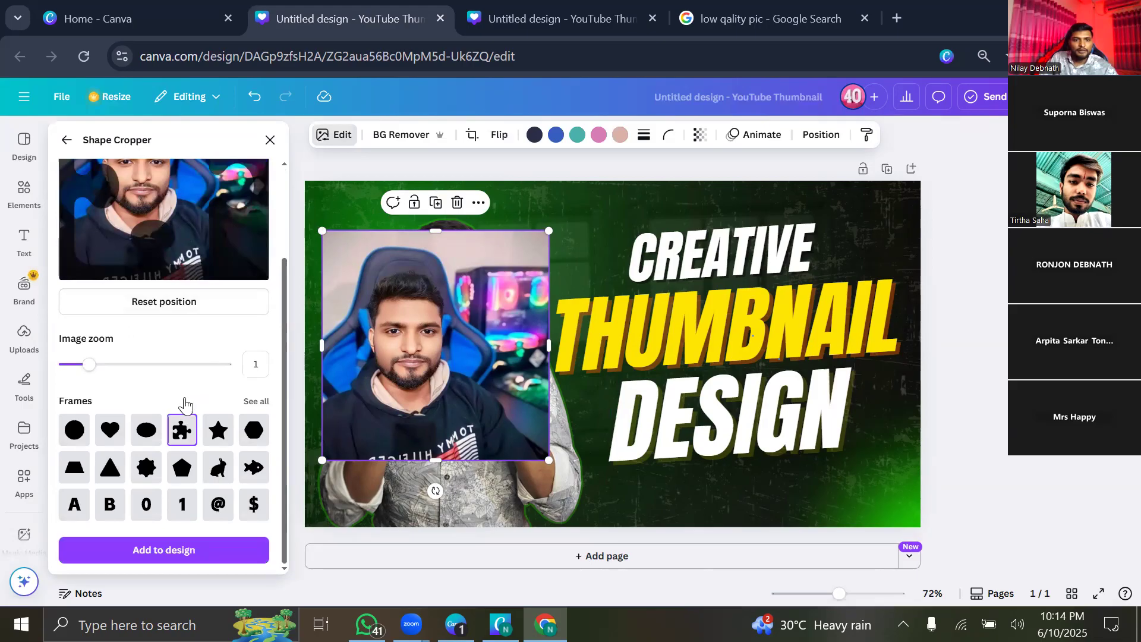
{"action": "scroll", "coordinate": [185, 407], "scroll_direction": "up", "scroll_amount": 2}
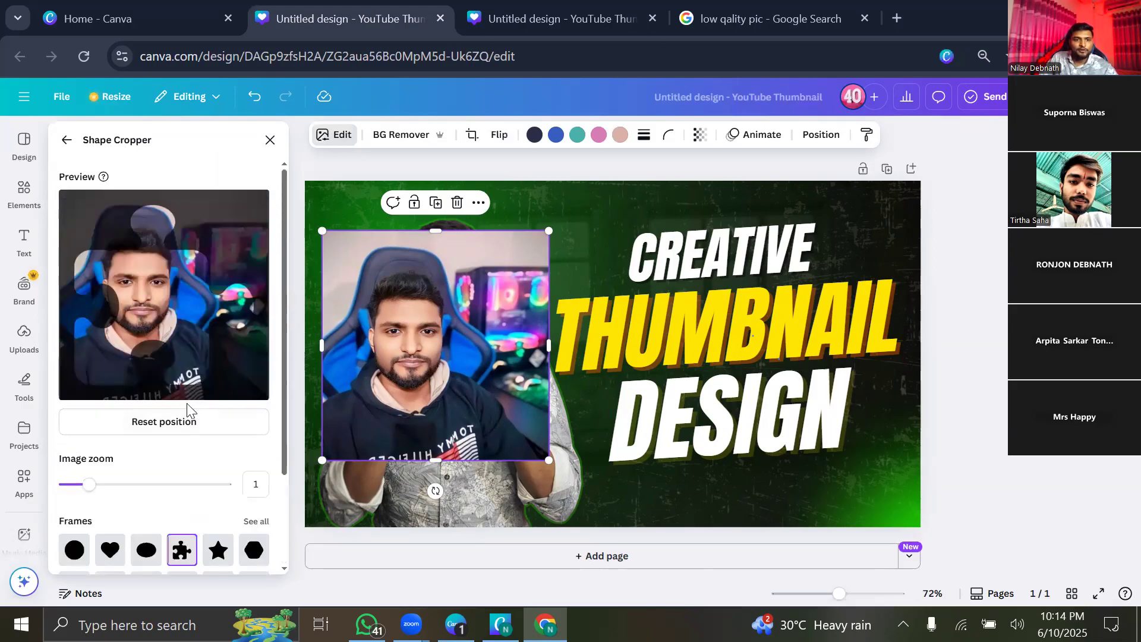
{"action": "scroll", "coordinate": [220, 444], "scroll_direction": "down", "scroll_amount": 2}
{"action": "left_click", "coordinate": [219, 429]}
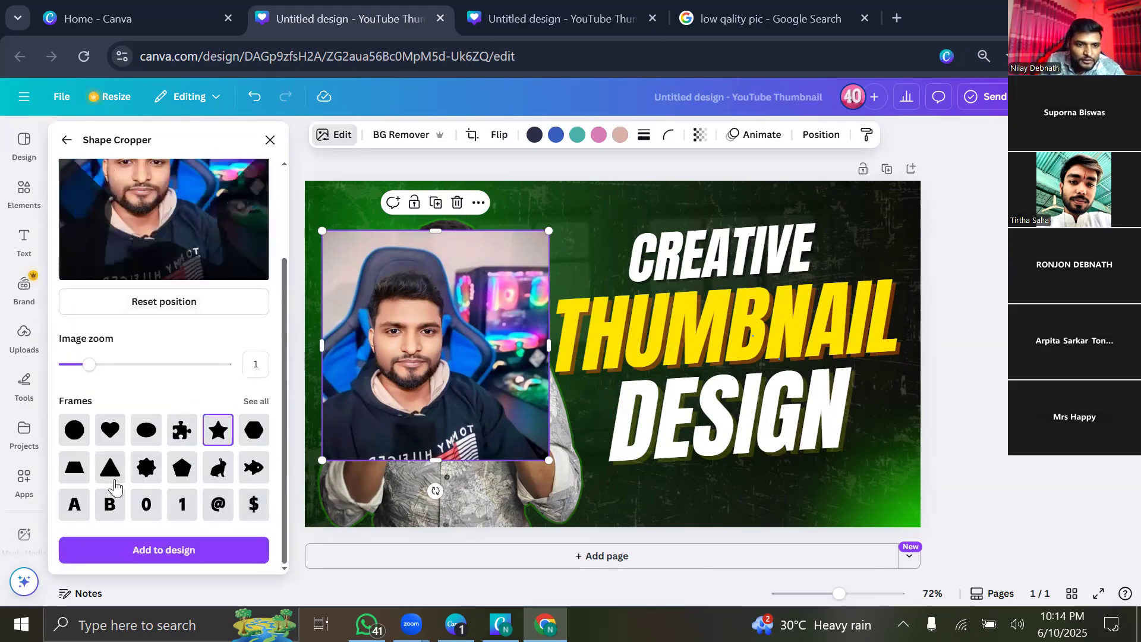
{"action": "scroll", "coordinate": [157, 486], "scroll_direction": "up", "scroll_amount": 2}
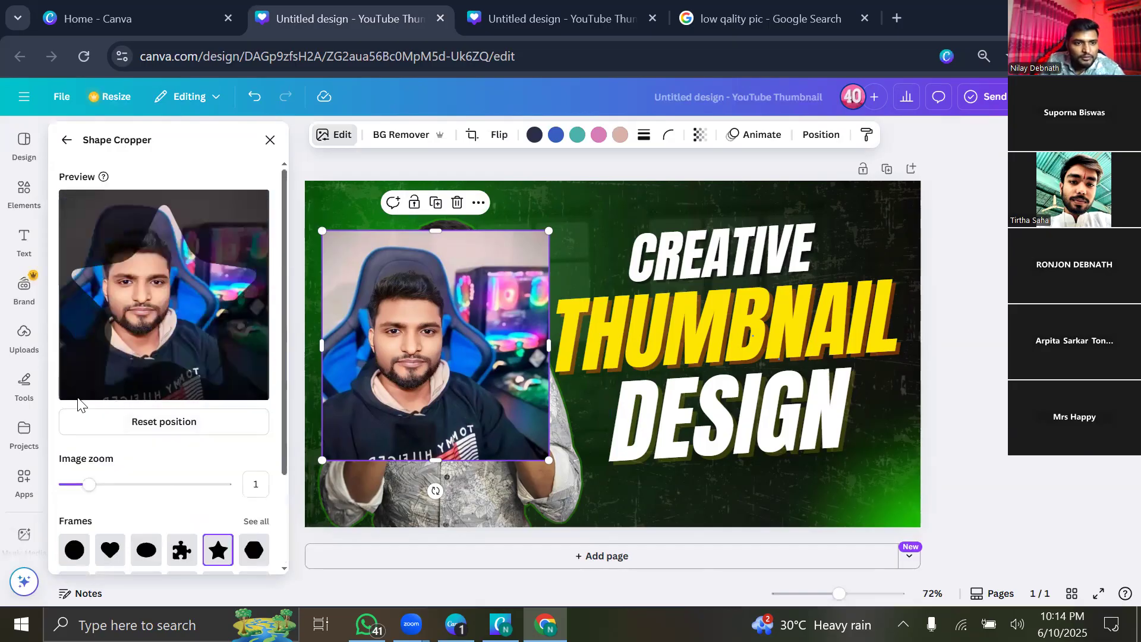
{"action": "scroll", "coordinate": [83, 405], "scroll_direction": "down", "scroll_amount": 2}
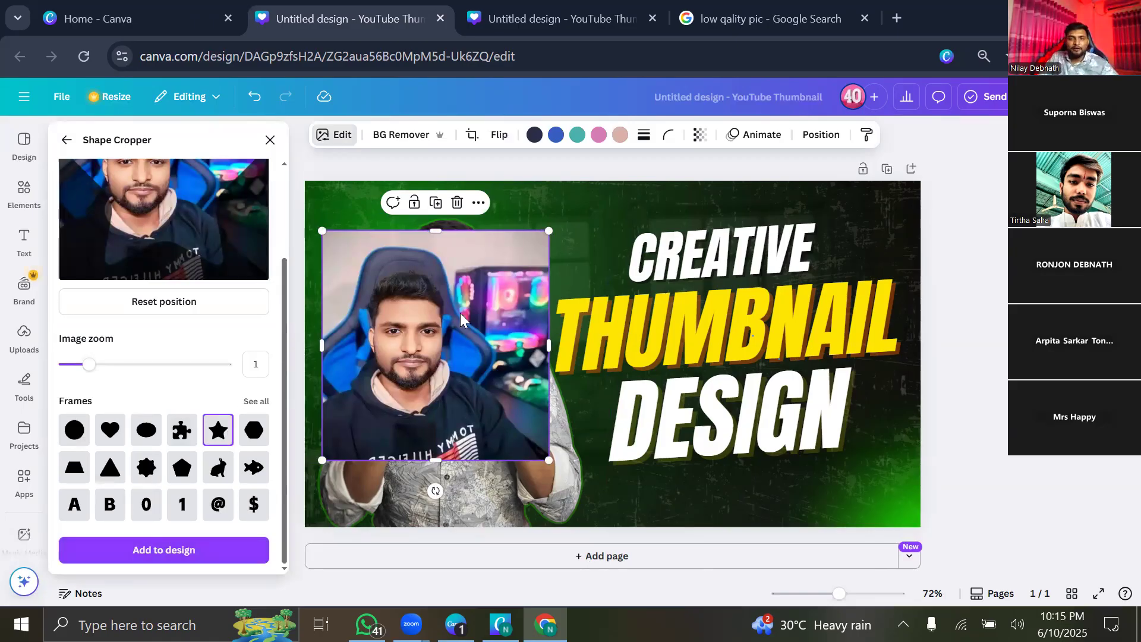
{"action": "scroll", "coordinate": [223, 350], "scroll_direction": "up", "scroll_amount": 3}
{"action": "scroll", "coordinate": [215, 381], "scroll_direction": "down", "scroll_amount": 3}
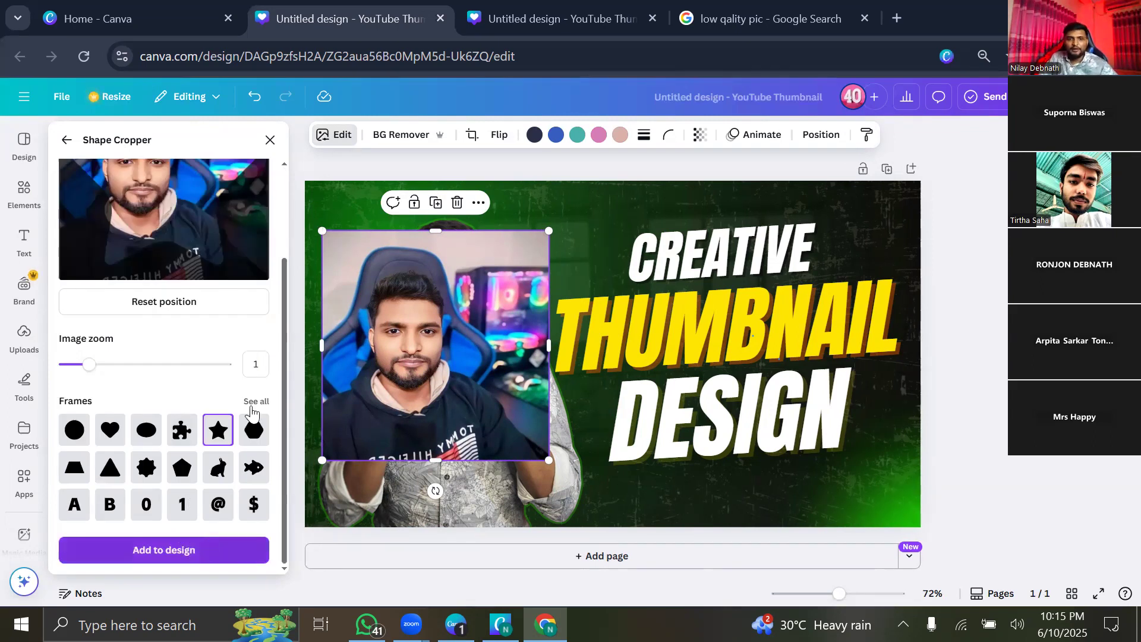
{"action": "left_click", "coordinate": [210, 559]}
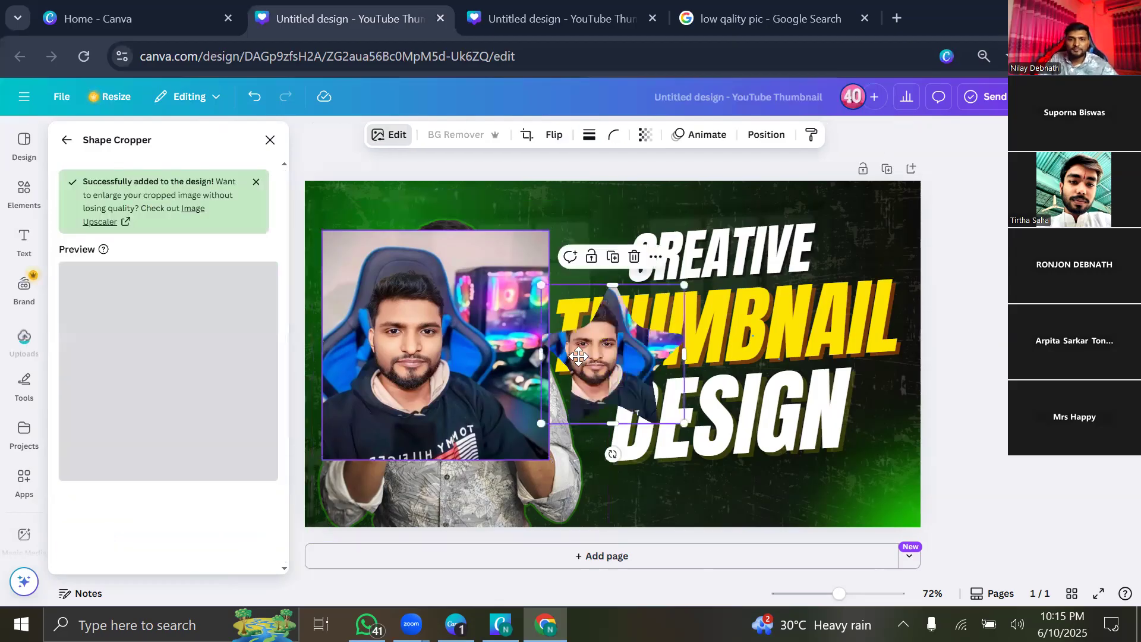
Move the star-cropped photo beside the headline and zoom it slightly inside the star.
{"action": "left_click_drag", "start_coordinate": [579, 357], "coordinate": [503, 226]}
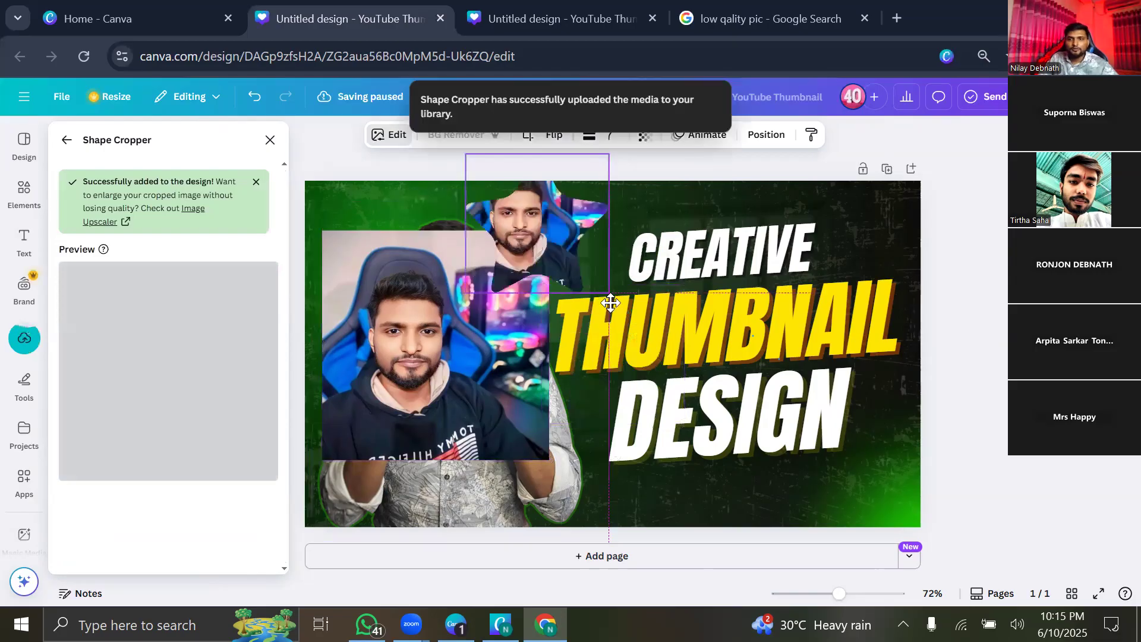
{"action": "left_click_drag", "start_coordinate": [611, 303], "coordinate": [691, 383]}
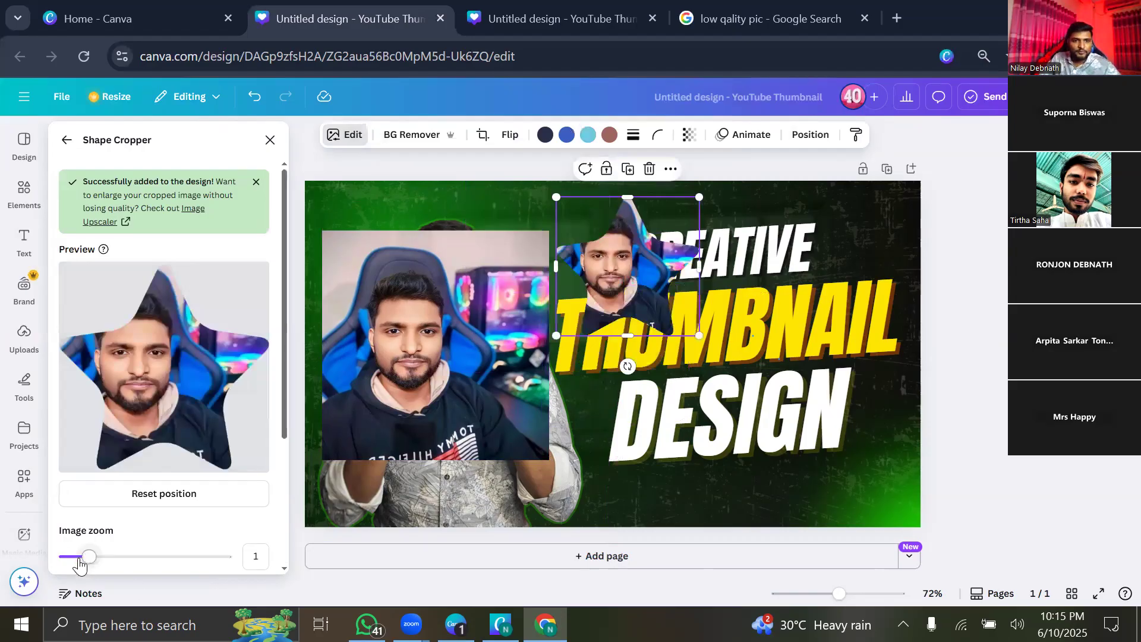
{"action": "left_click_drag", "start_coordinate": [79, 560], "coordinate": [90, 561]}
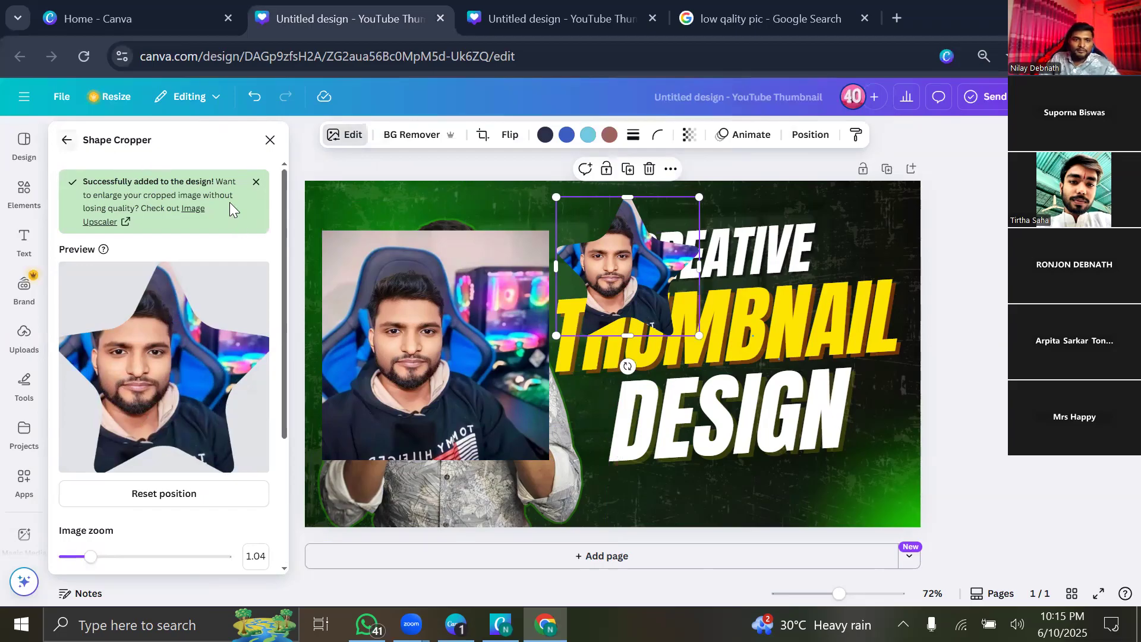
Add a circle-cropped version of the chair photo via Shape Cropper.
{"action": "left_click", "coordinate": [66, 139]}
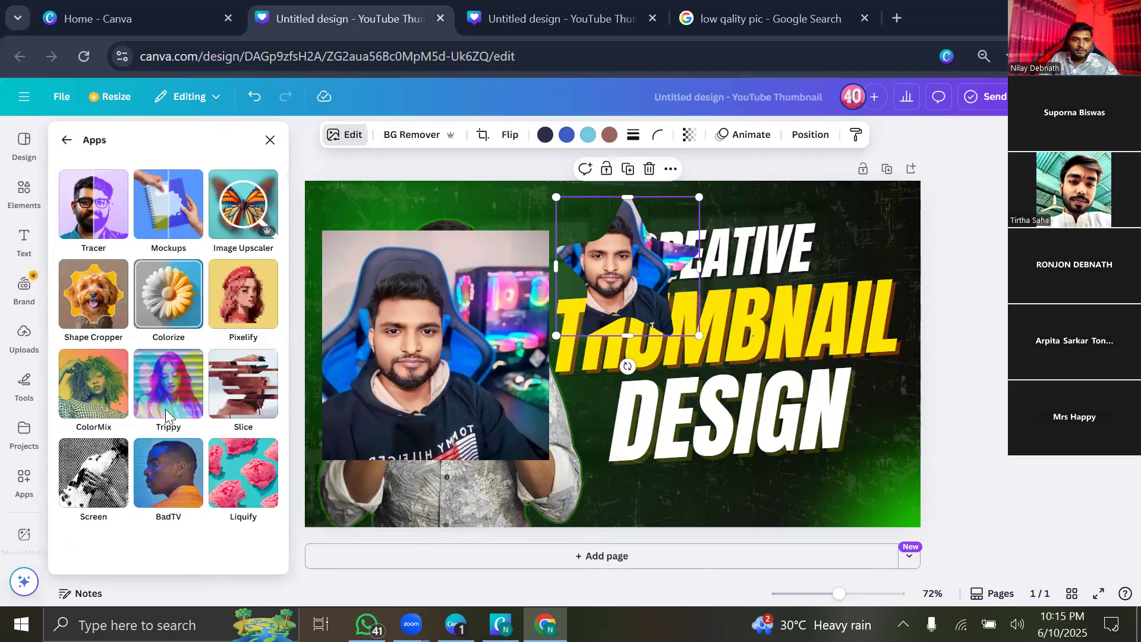
{"action": "left_click", "coordinate": [126, 333]}
{"action": "scroll", "coordinate": [90, 443], "scroll_direction": "down", "scroll_amount": 2}
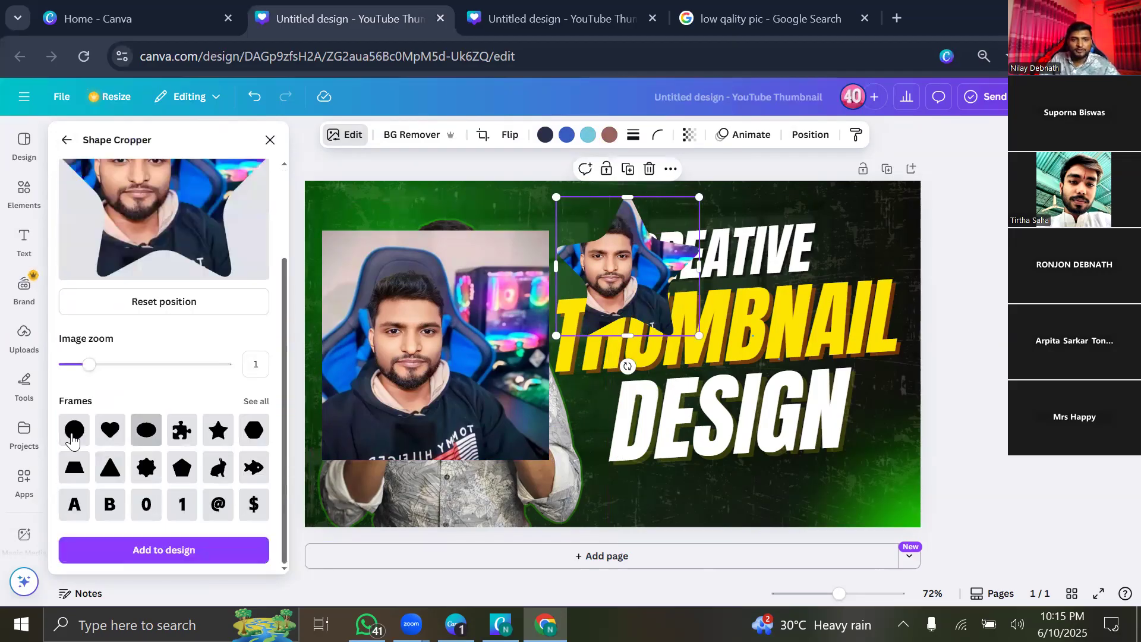
{"action": "left_click", "coordinate": [80, 437]}
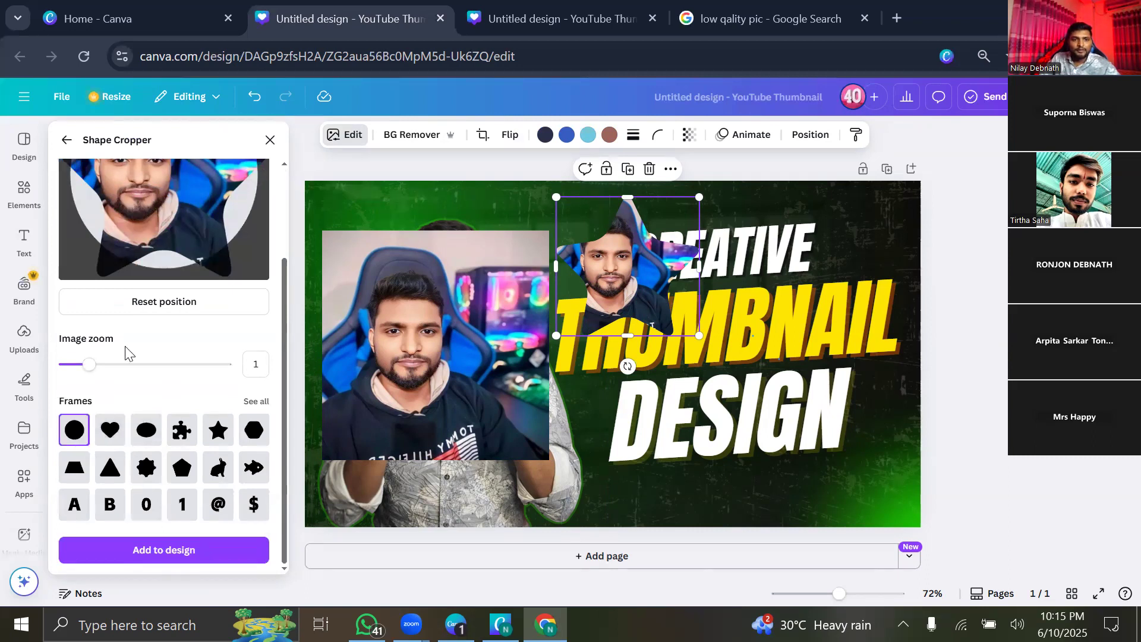
{"action": "left_click", "coordinate": [172, 547]}
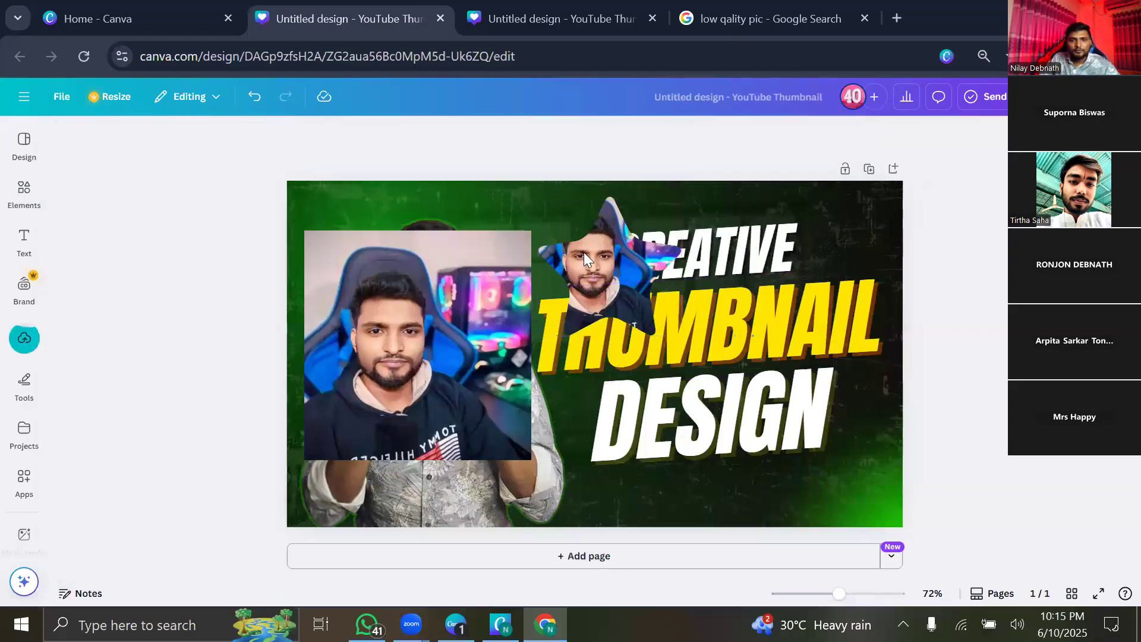
Delete the star-cropped photo and select the rectangular chair photo.
{"action": "left_click", "coordinate": [584, 252]}
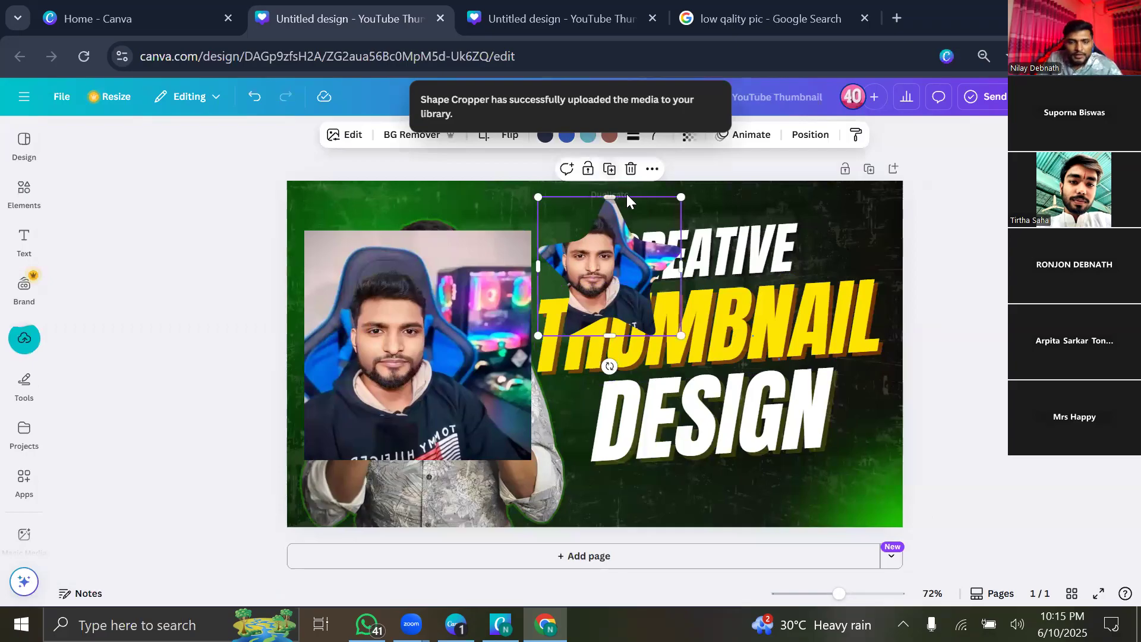
{"action": "left_click", "coordinate": [632, 171]}
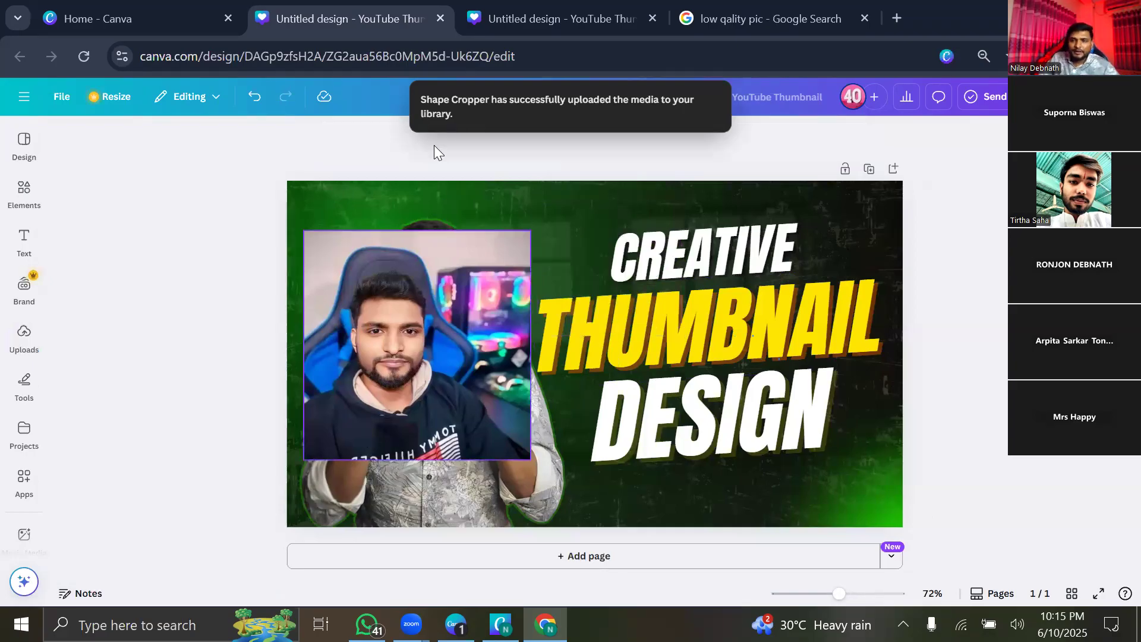
{"action": "left_click", "coordinate": [373, 304]}
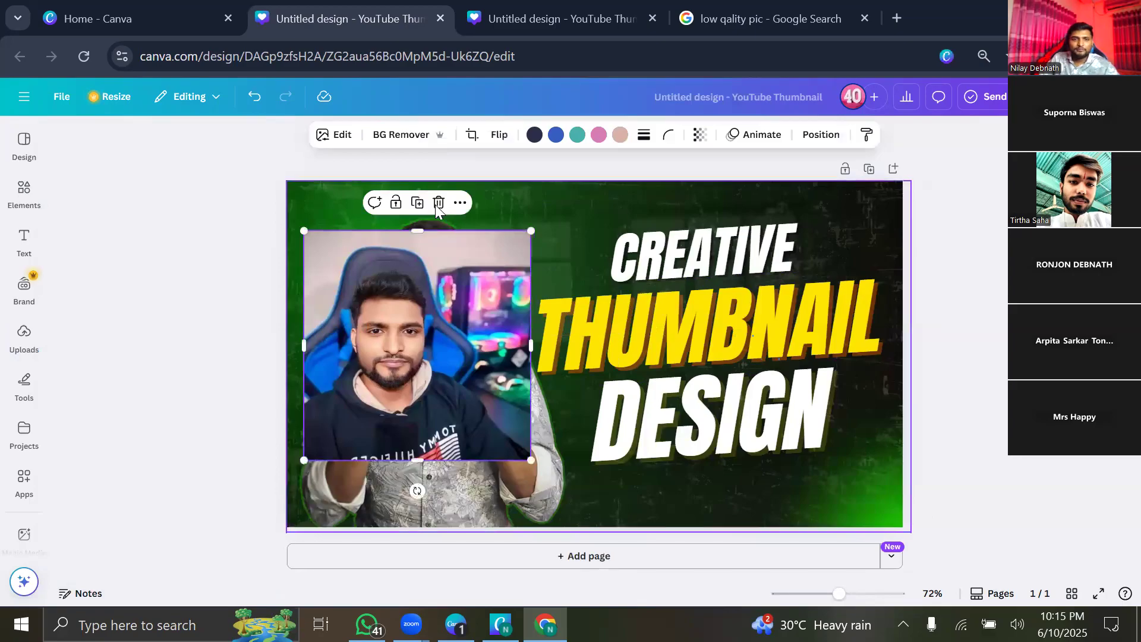
Remove the rectangular chair photo, then list all image apps for the presenter cutout.
{"action": "left_click", "coordinate": [438, 203]}
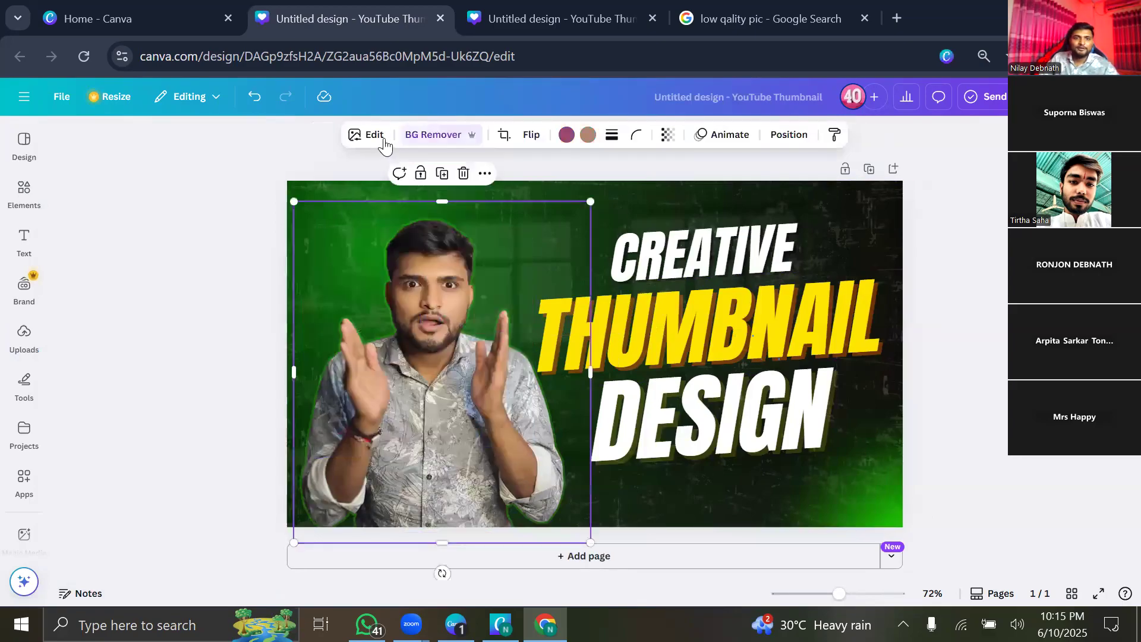
{"action": "left_click", "coordinate": [374, 136]}
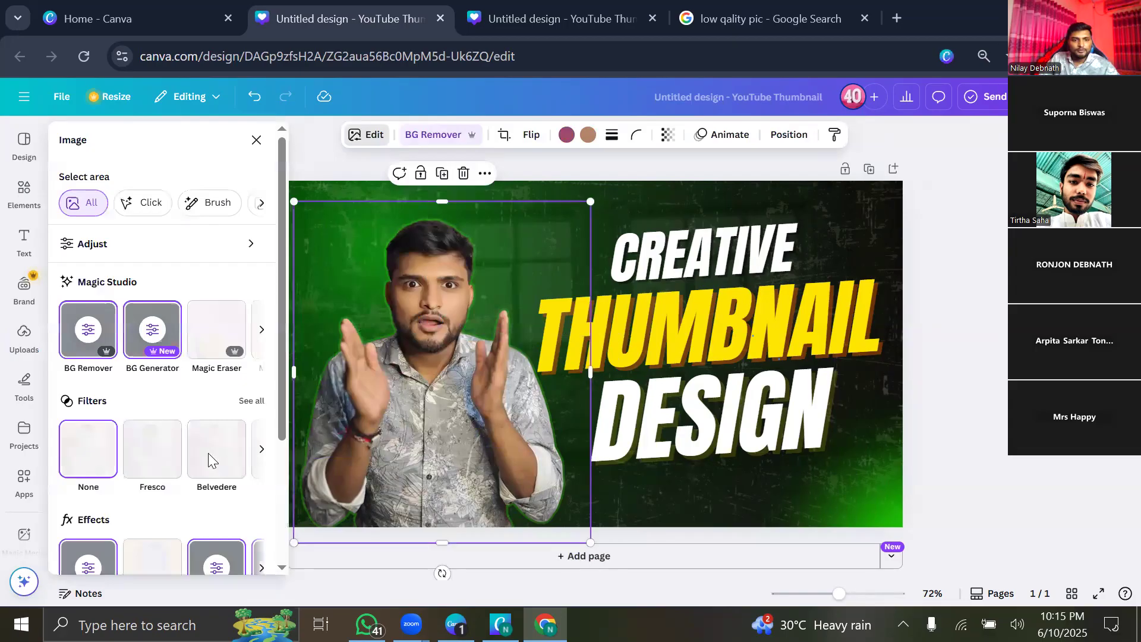
{"action": "scroll", "coordinate": [209, 453], "scroll_direction": "down", "scroll_amount": 3}
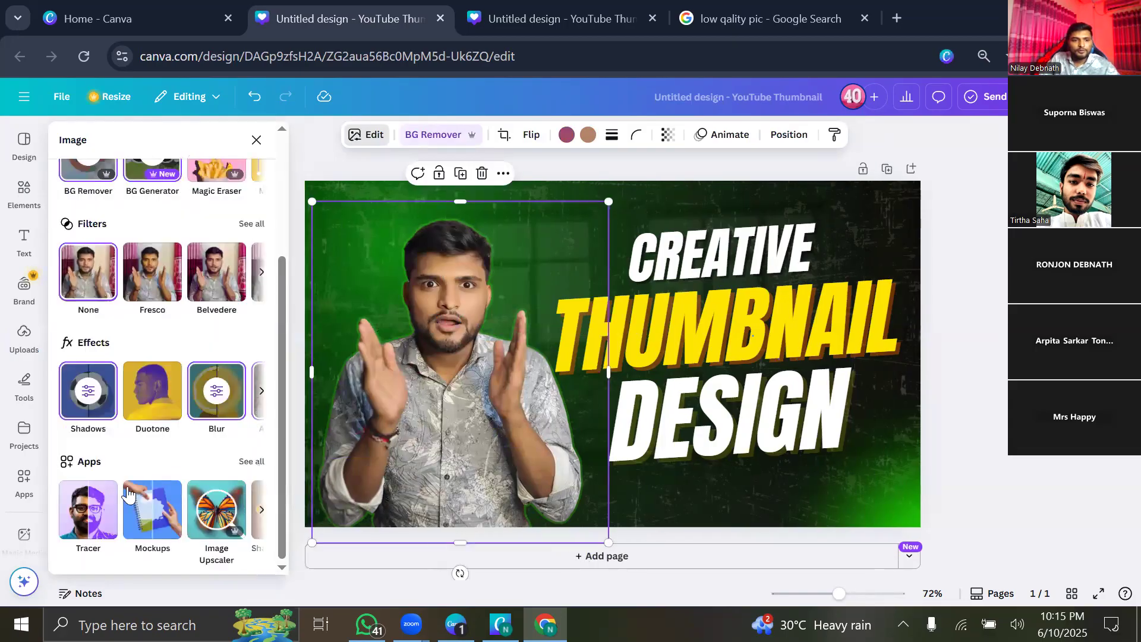
{"action": "left_click", "coordinate": [252, 464]}
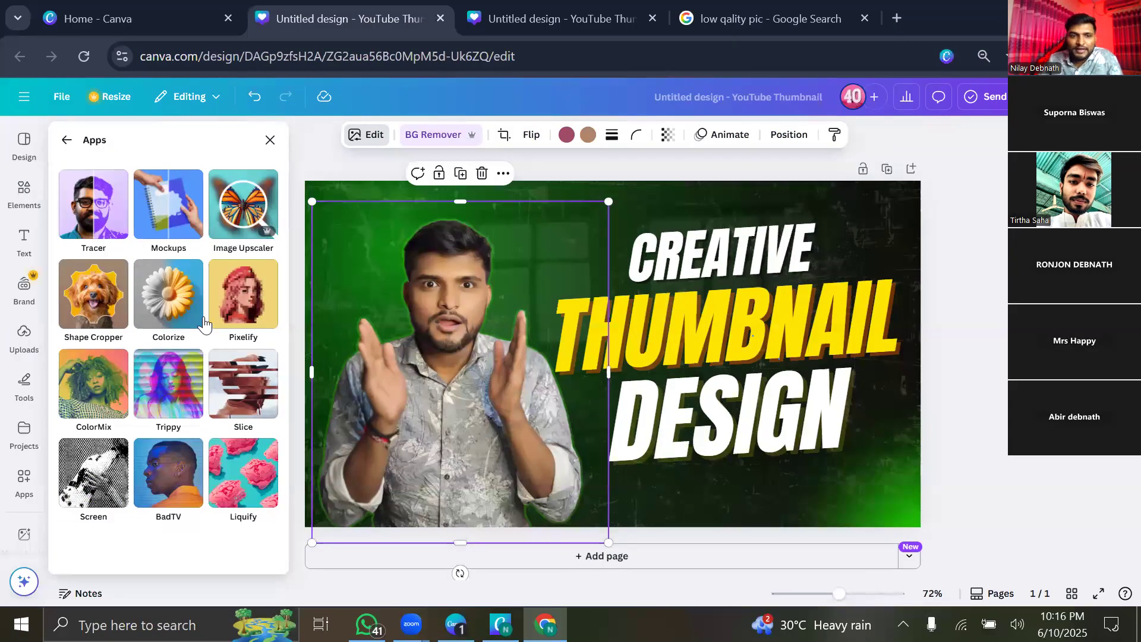
Apply Colorize to the presenter cutout and nudge the photo slightly upward.
{"action": "left_click", "coordinate": [156, 293]}
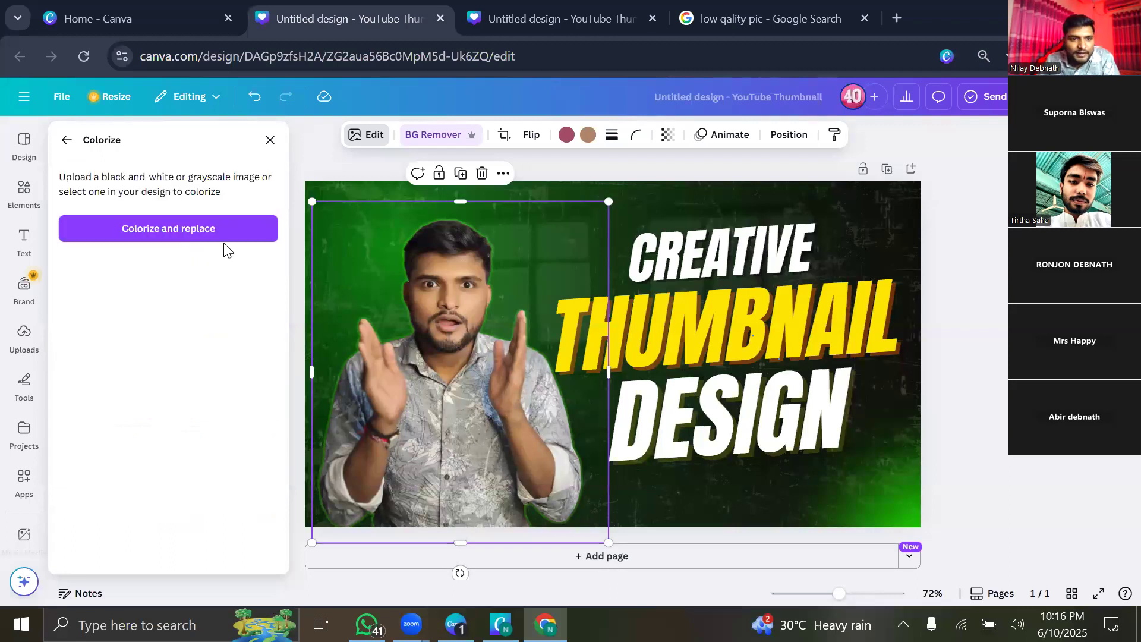
{"action": "left_click", "coordinate": [211, 229]}
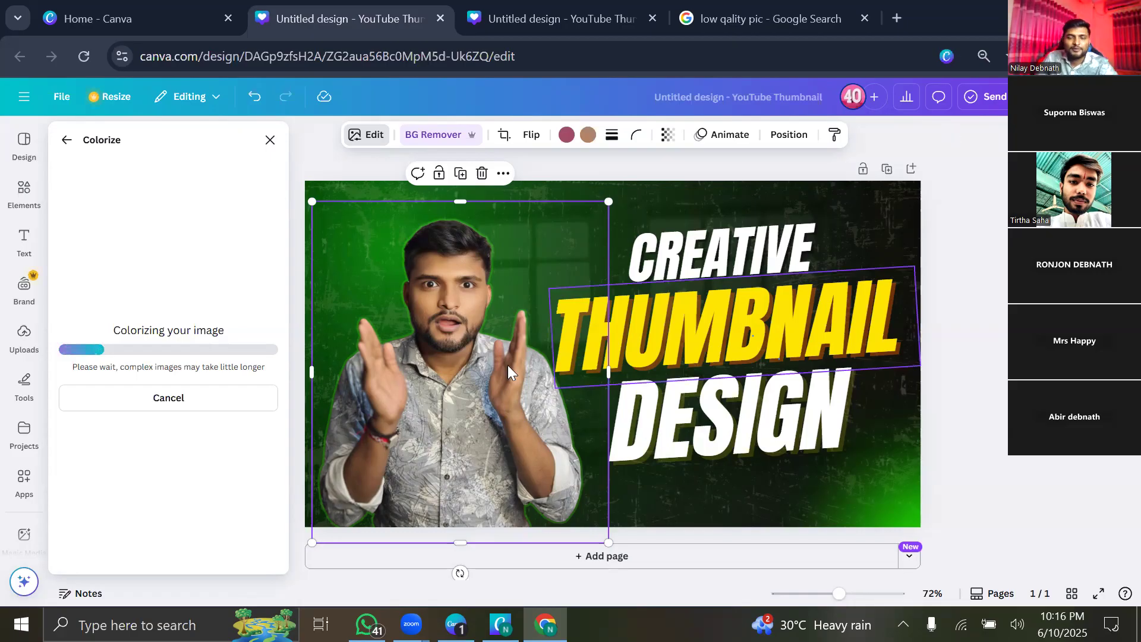
{"action": "mouse_move", "coordinate": [480, 401]}
{"action": "left_mouse_down"}
{"action": "mouse_move", "coordinate": [486, 365]}
{"action": "mouse_move", "coordinate": [484, 398]}
{"action": "left_mouse_up"}
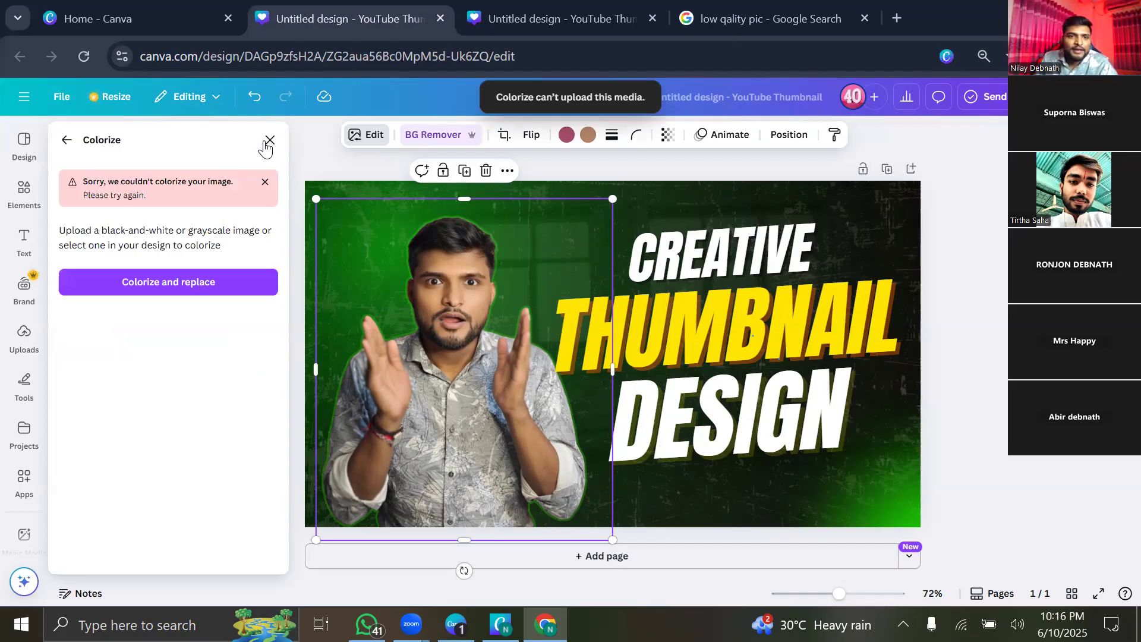
{"action": "left_click", "coordinate": [16, 354]}
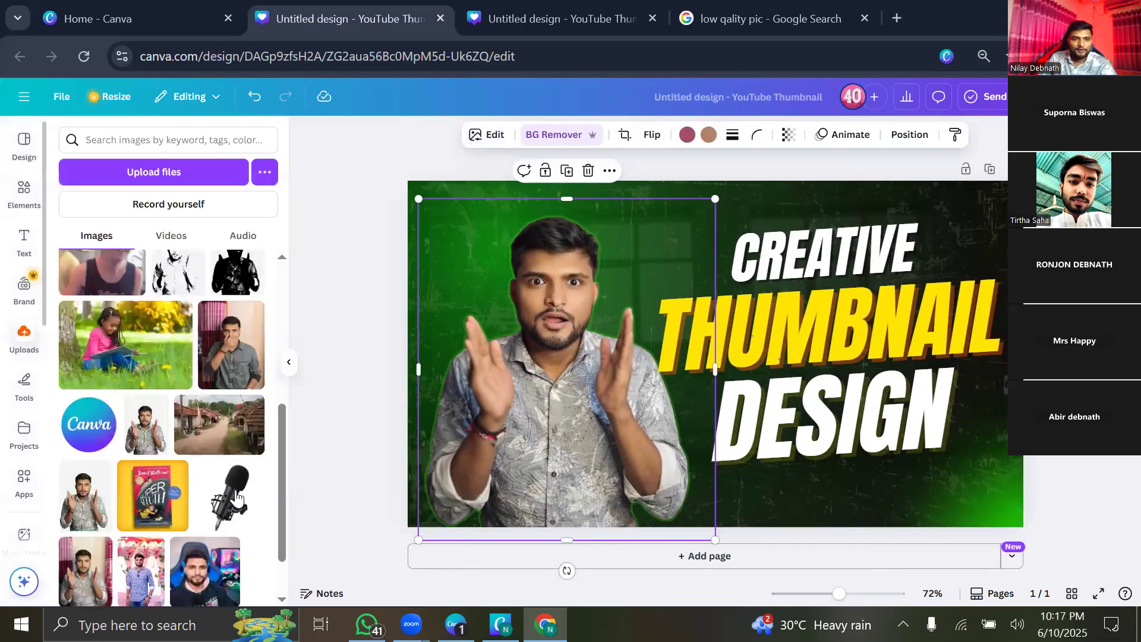
{"action": "left_click", "coordinate": [211, 535]}
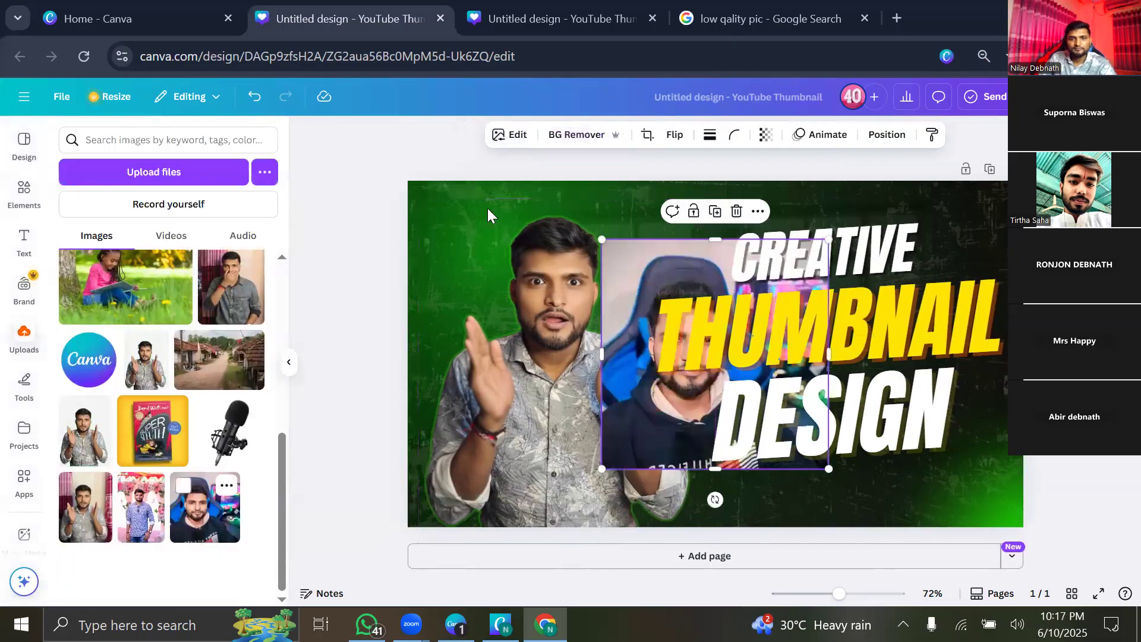
{"action": "left_click", "coordinate": [425, 182]}
{"action": "left_click", "coordinate": [355, 255]}
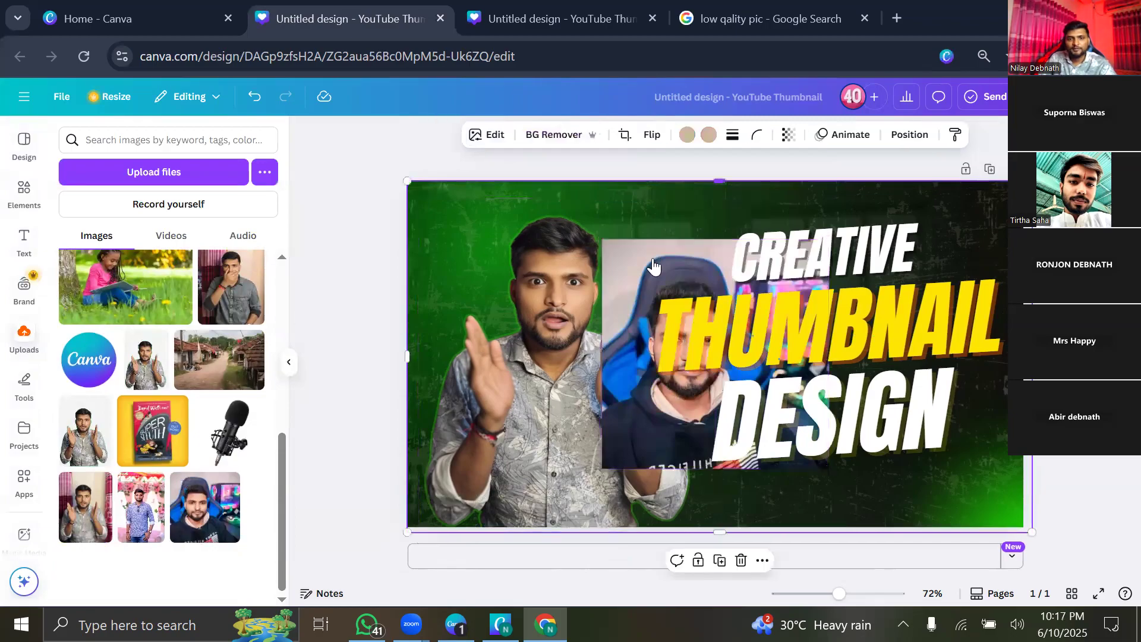
{"action": "left_click_drag", "start_coordinate": [560, 252], "coordinate": [354, 256]}
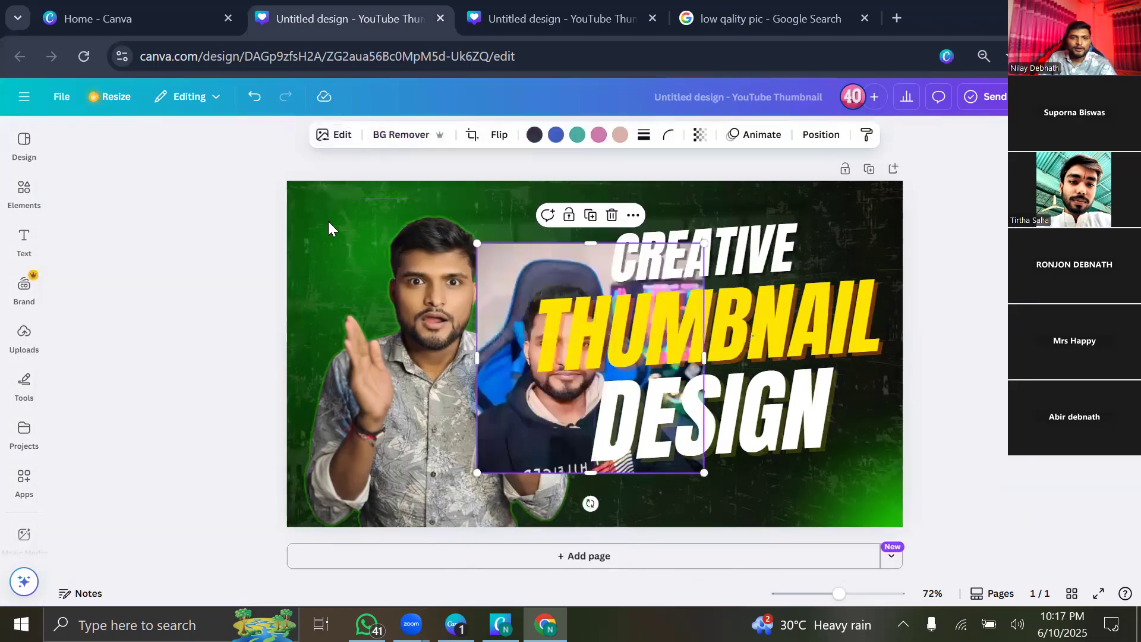
{"action": "left_click", "coordinate": [342, 143]}
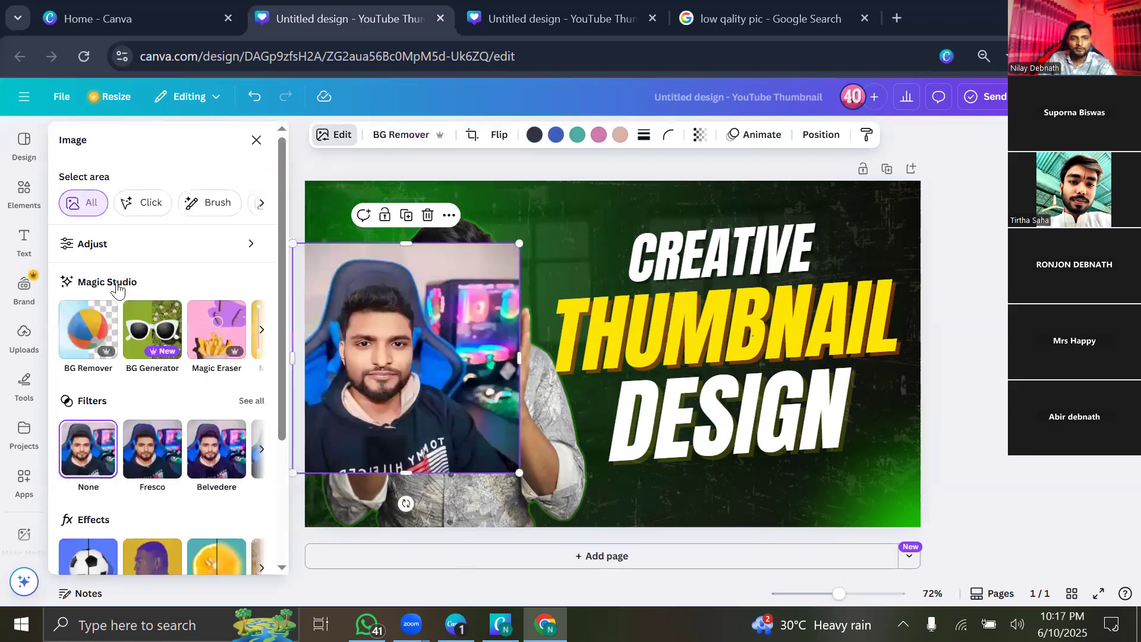
{"action": "scroll", "coordinate": [118, 288], "scroll_direction": "down", "scroll_amount": 3}
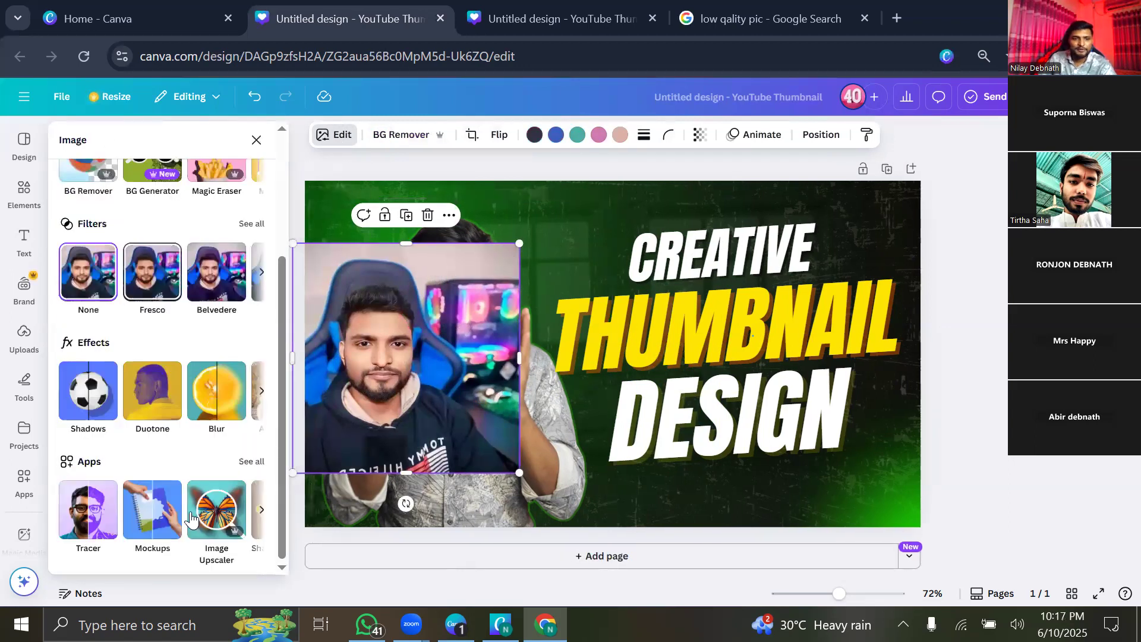
{"action": "left_click", "coordinate": [262, 511]}
{"action": "left_click", "coordinate": [263, 511]}
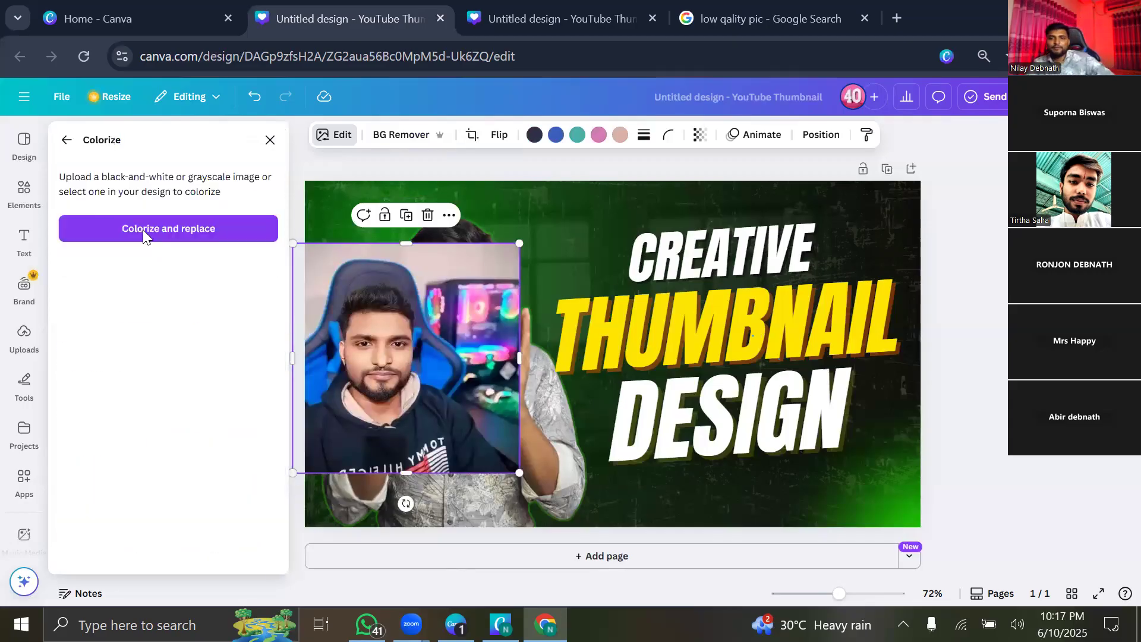
{"action": "left_click", "coordinate": [143, 230]}
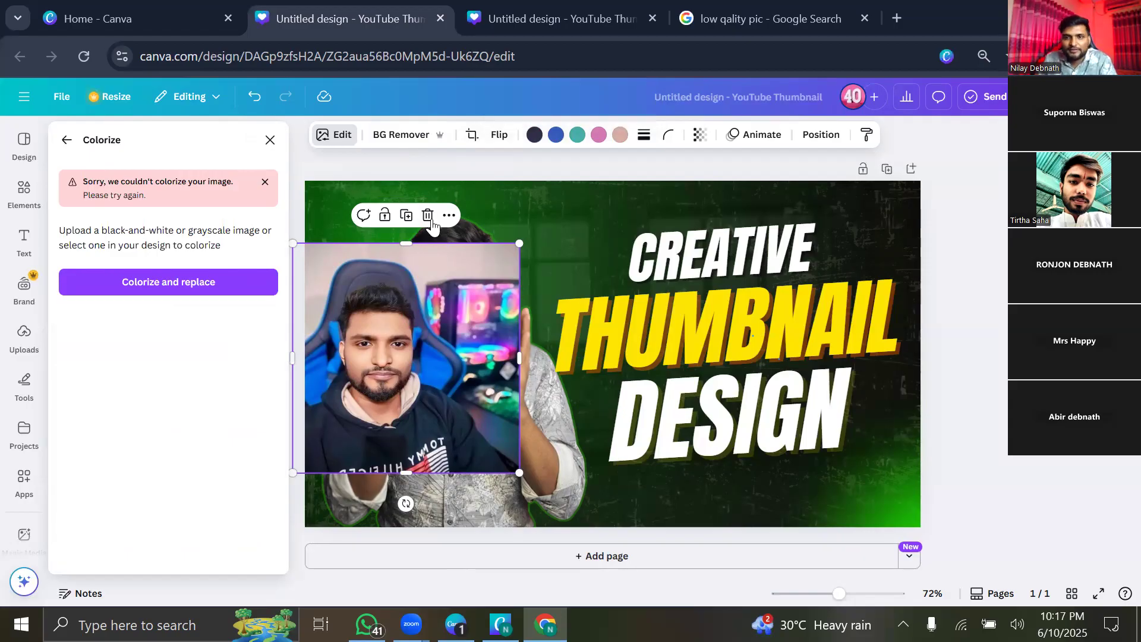
{"action": "key", "text": "Delete"}
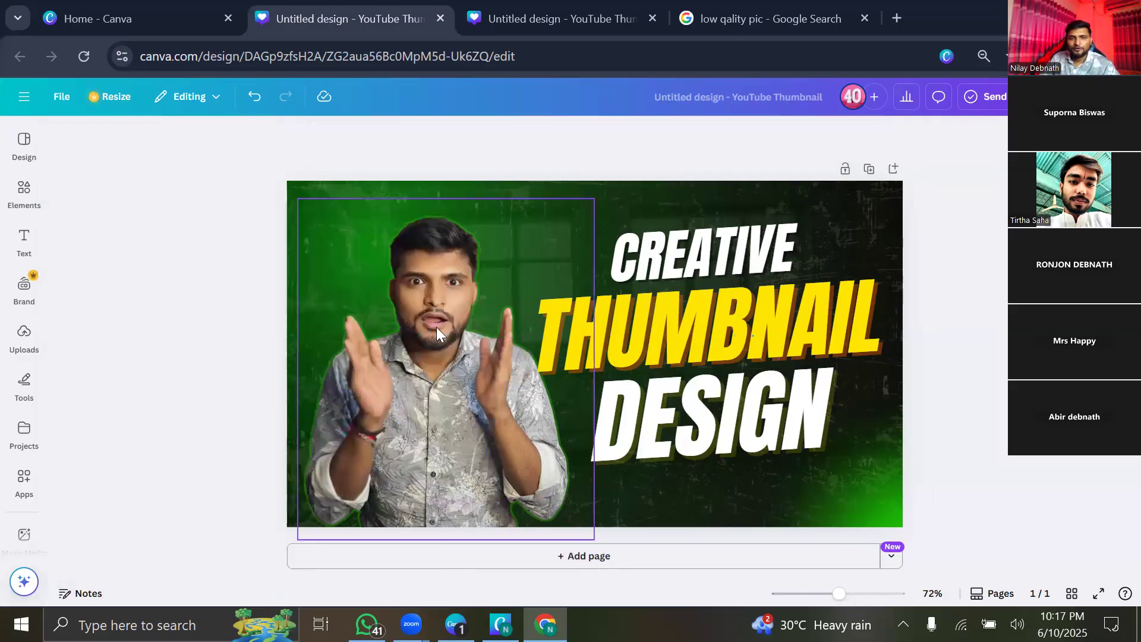
Open the ColorMix app from the presenter photo's image apps.
{"action": "left_click", "coordinate": [399, 231]}
{"action": "left_click", "coordinate": [373, 138]}
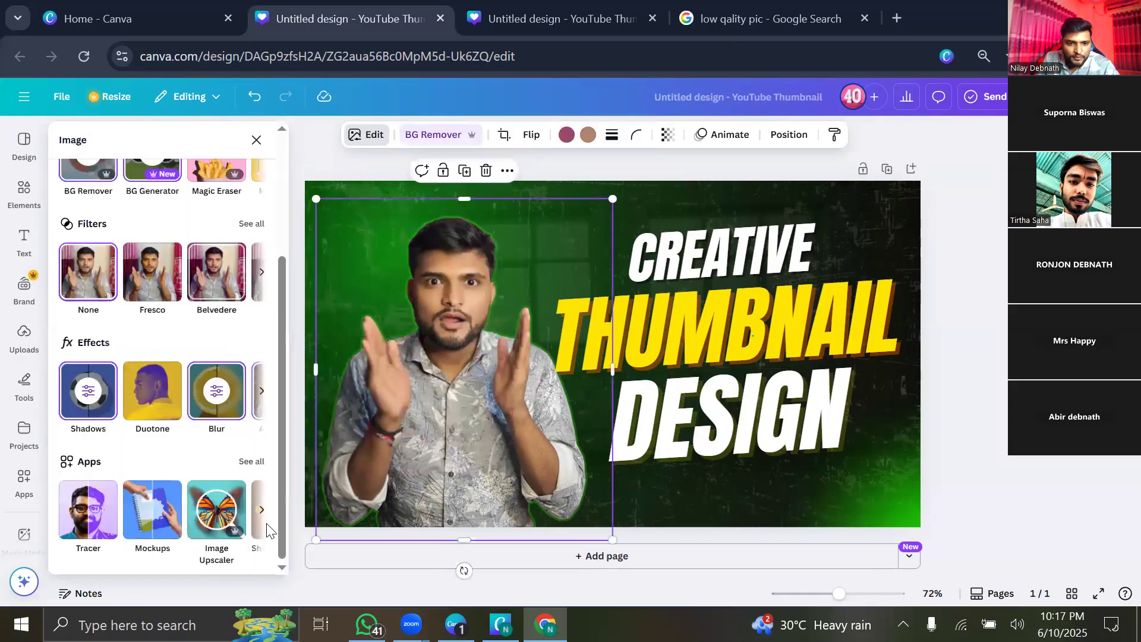
{"action": "left_click", "coordinate": [257, 463]}
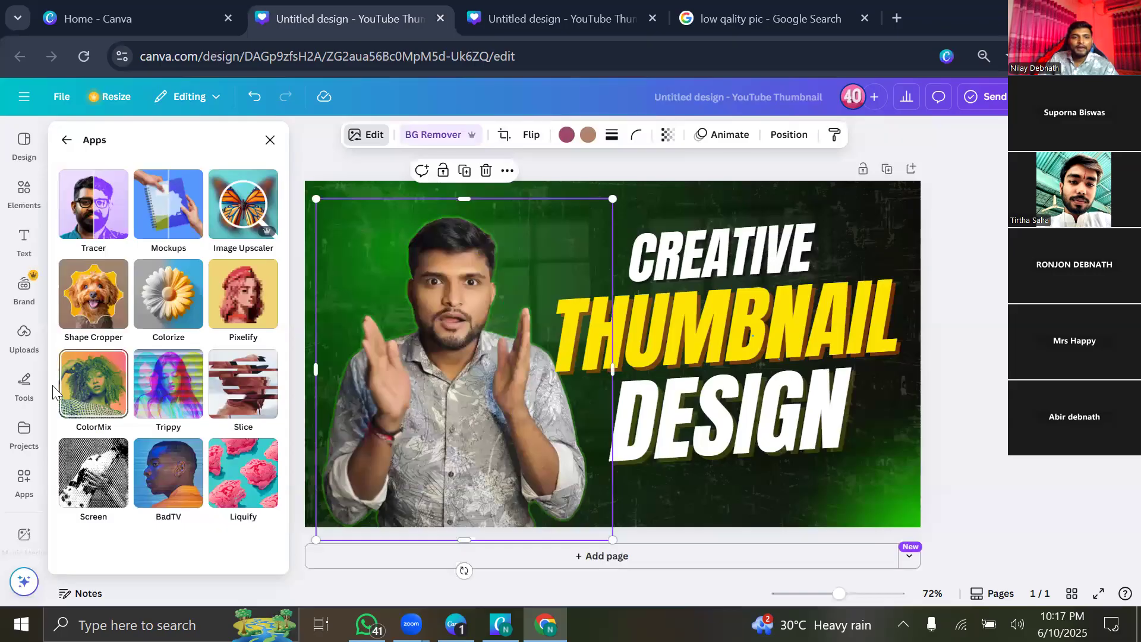
{"action": "left_click", "coordinate": [87, 404]}
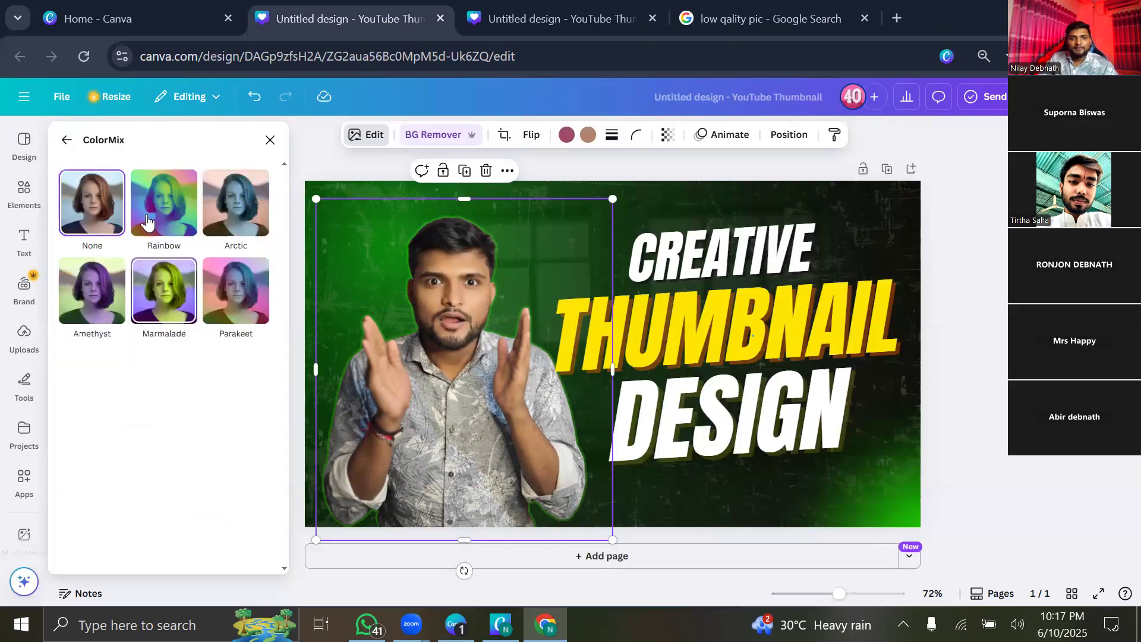
Try Rainbow, Arctic and Amethyst tints with a hue offset, then discard them.
{"action": "left_click", "coordinate": [147, 219]}
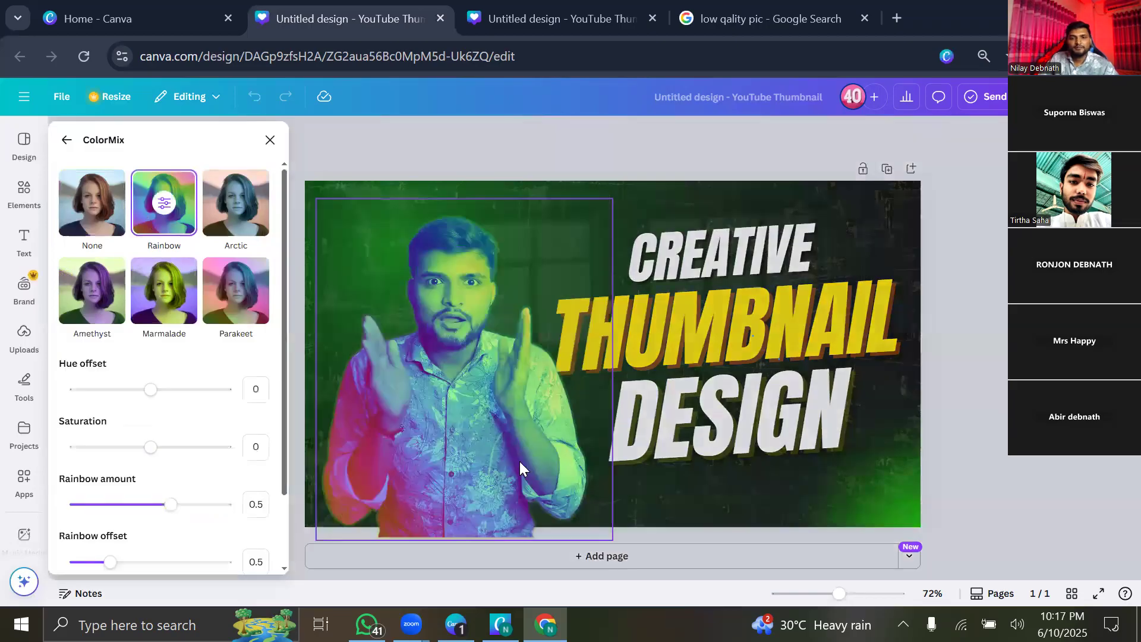
{"action": "left_click", "coordinate": [236, 202]}
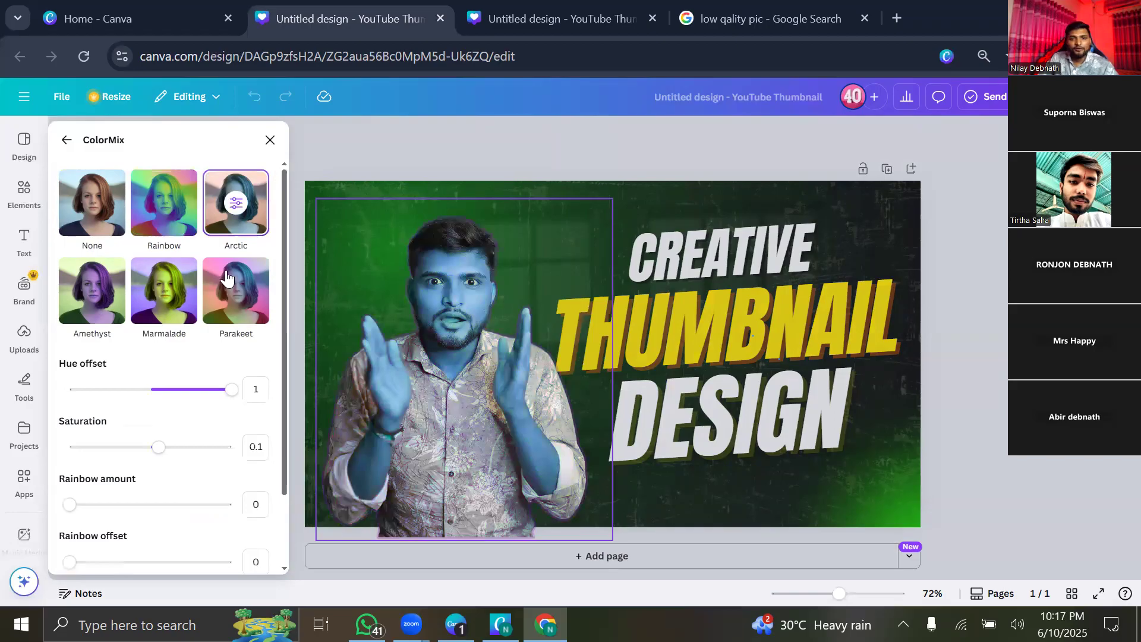
{"action": "left_click", "coordinate": [110, 292]}
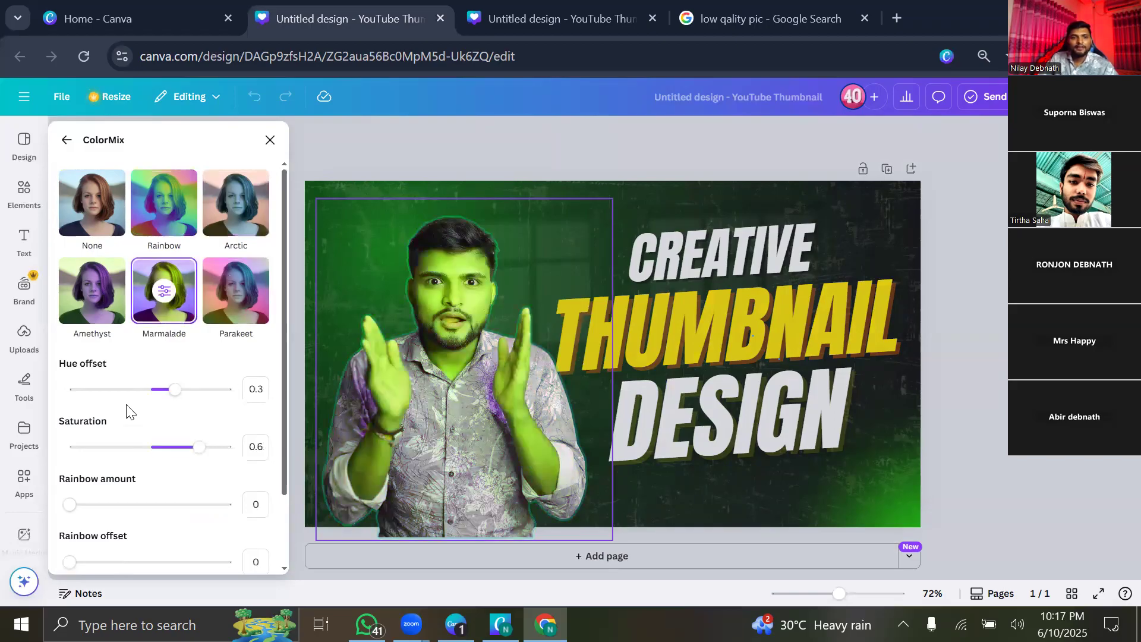
{"action": "left_click", "coordinate": [90, 390]}
{"action": "left_click", "coordinate": [67, 143]}
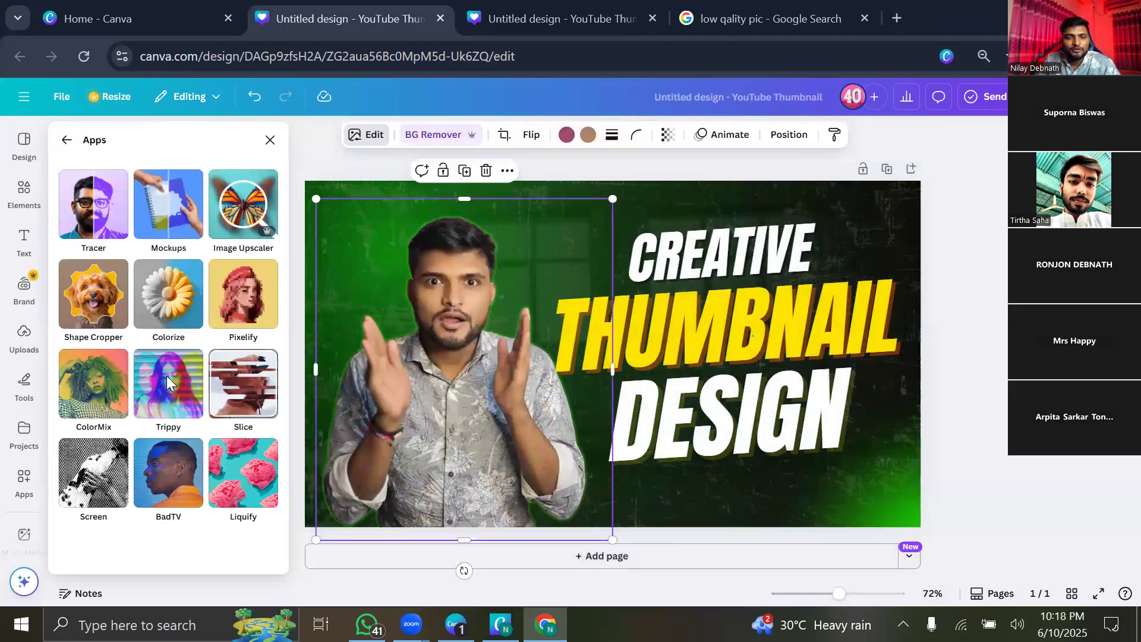
{"action": "left_click", "coordinate": [172, 381]}
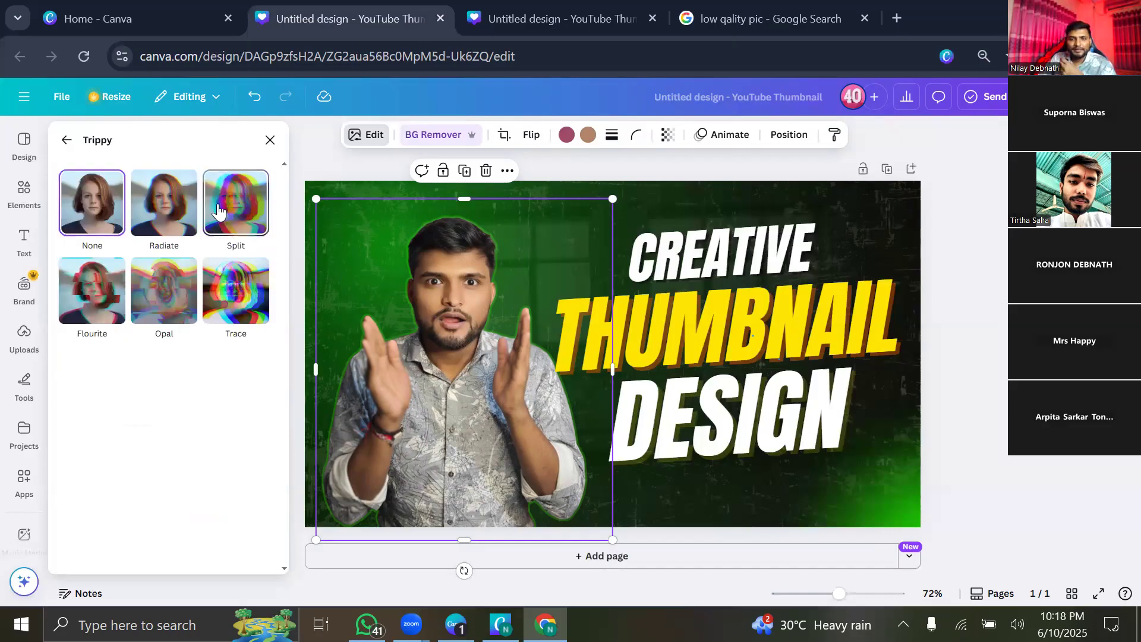
{"action": "left_click", "coordinate": [217, 203]}
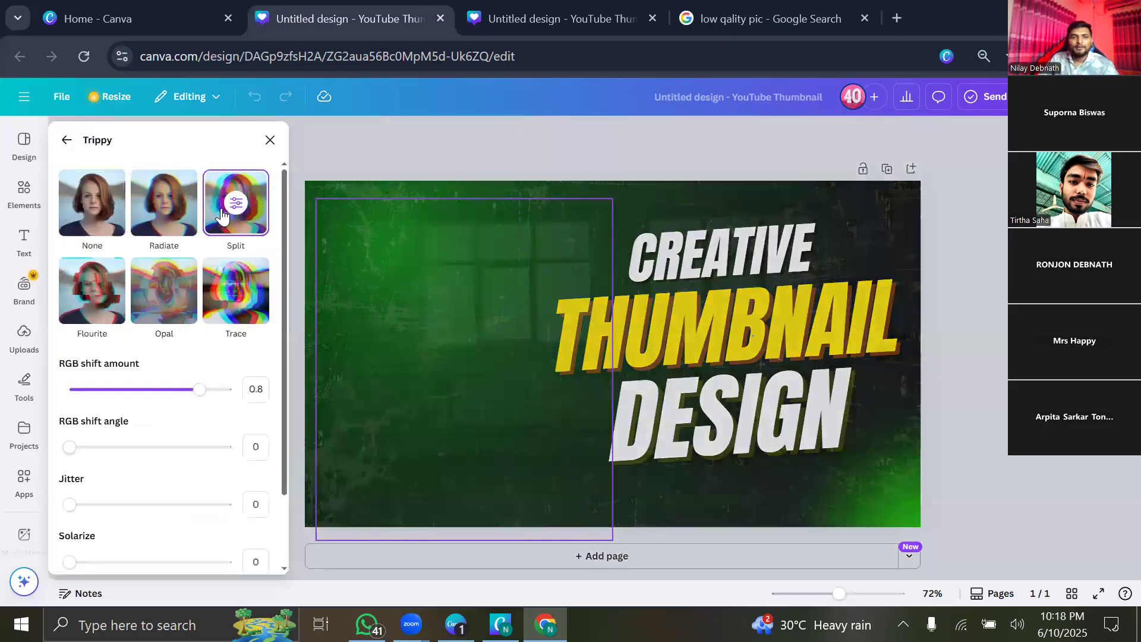
{"action": "left_click_drag", "start_coordinate": [192, 391], "coordinate": [139, 392]}
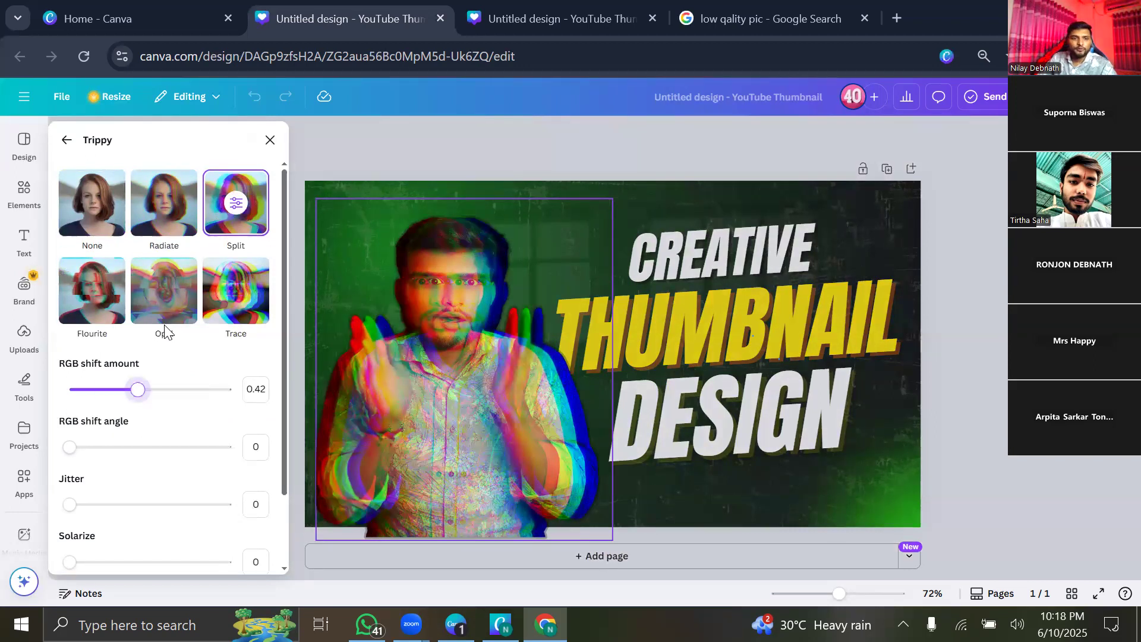
{"action": "left_click", "coordinate": [92, 291]}
{"action": "left_click", "coordinate": [127, 393]}
{"action": "left_click", "coordinate": [158, 304]}
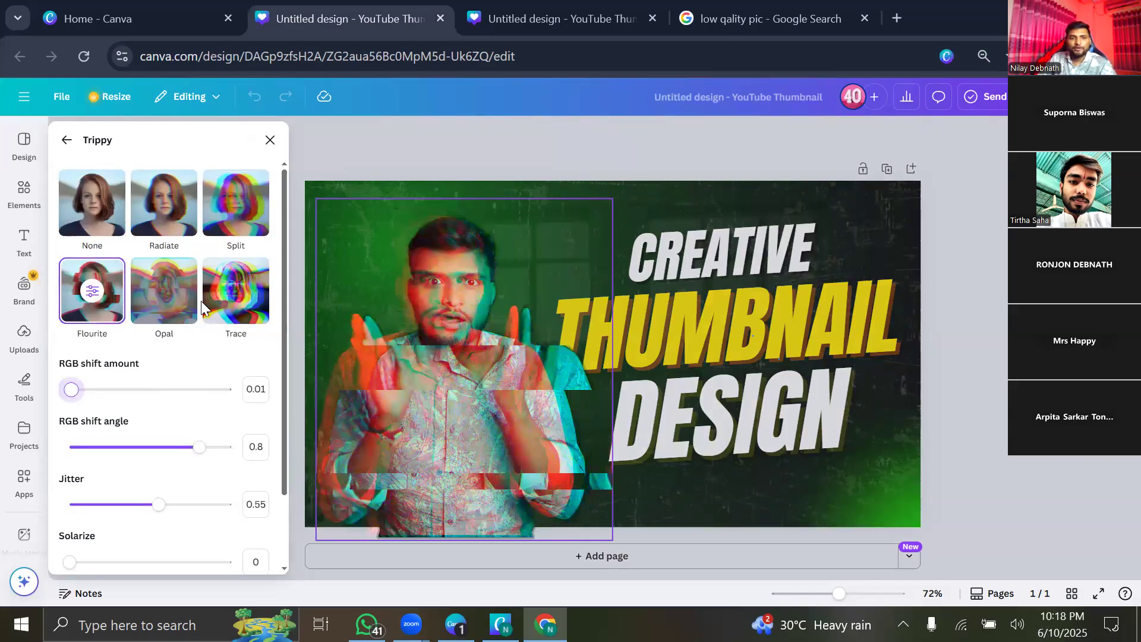
{"action": "left_click", "coordinate": [231, 299]}
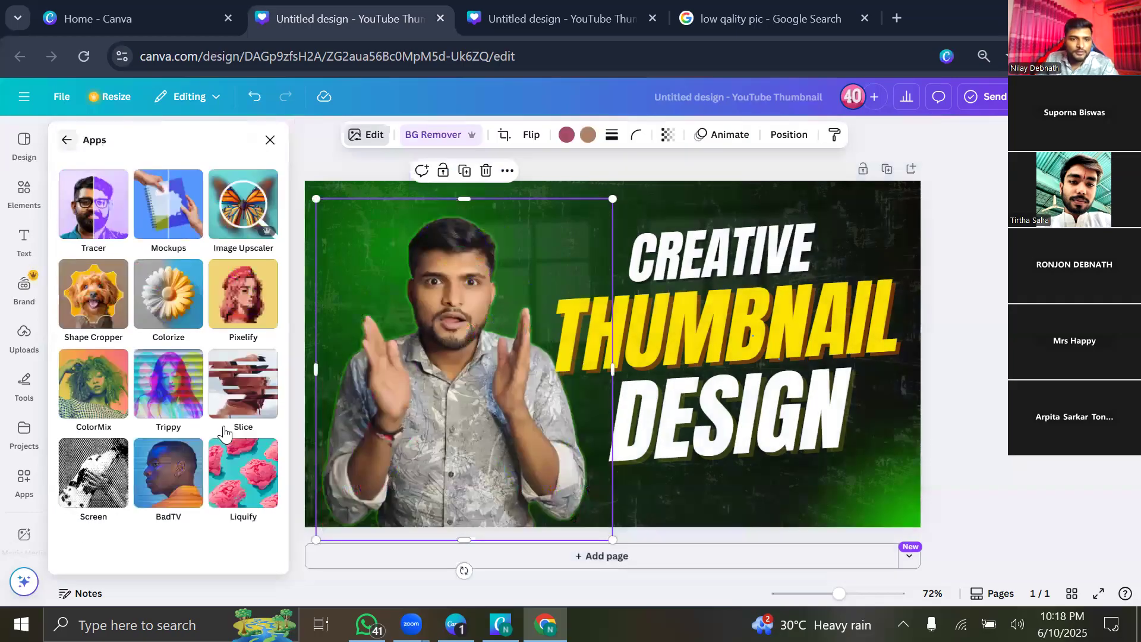
Browse the Slice effect app's preview images, then go back to the effect apps.
{"action": "left_click", "coordinate": [232, 373]}
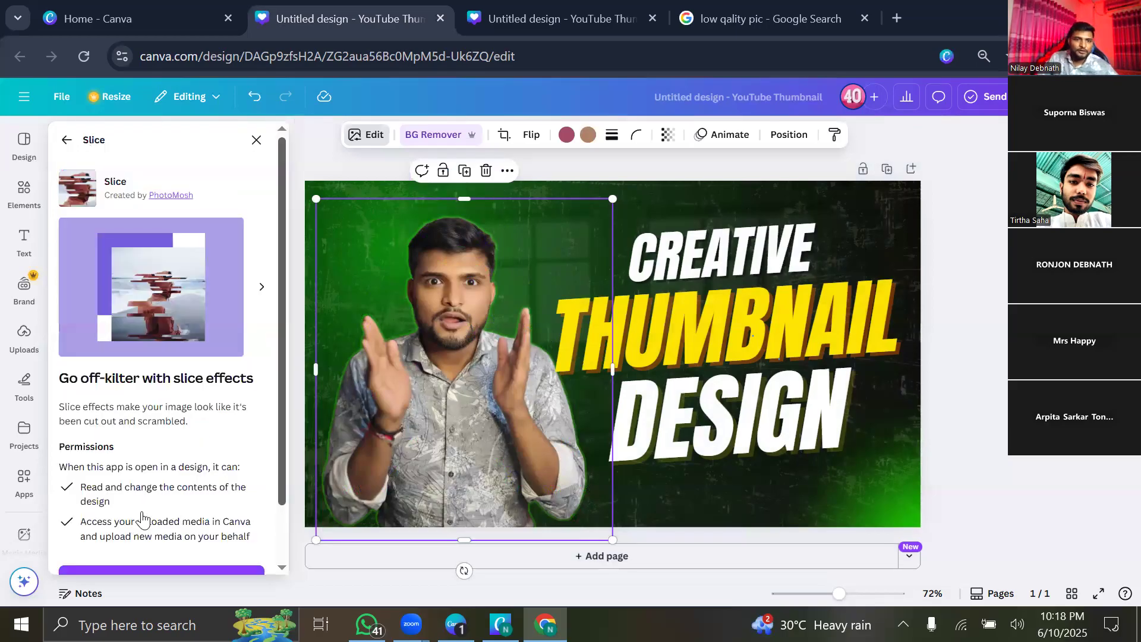
{"action": "scroll", "coordinate": [143, 512], "scroll_direction": "down", "scroll_amount": 2}
{"action": "scroll", "coordinate": [172, 442], "scroll_direction": "up", "scroll_amount": 2}
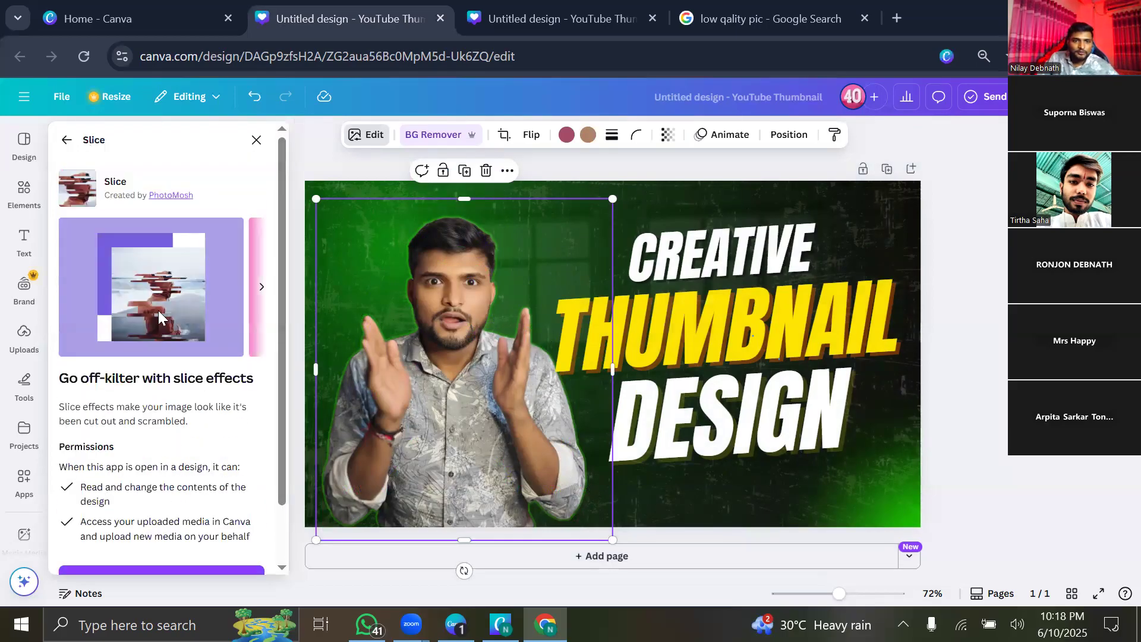
{"action": "scroll", "coordinate": [159, 319], "scroll_direction": "down", "scroll_amount": 1}
{"action": "scroll", "coordinate": [155, 290], "scroll_direction": "up", "scroll_amount": 1}
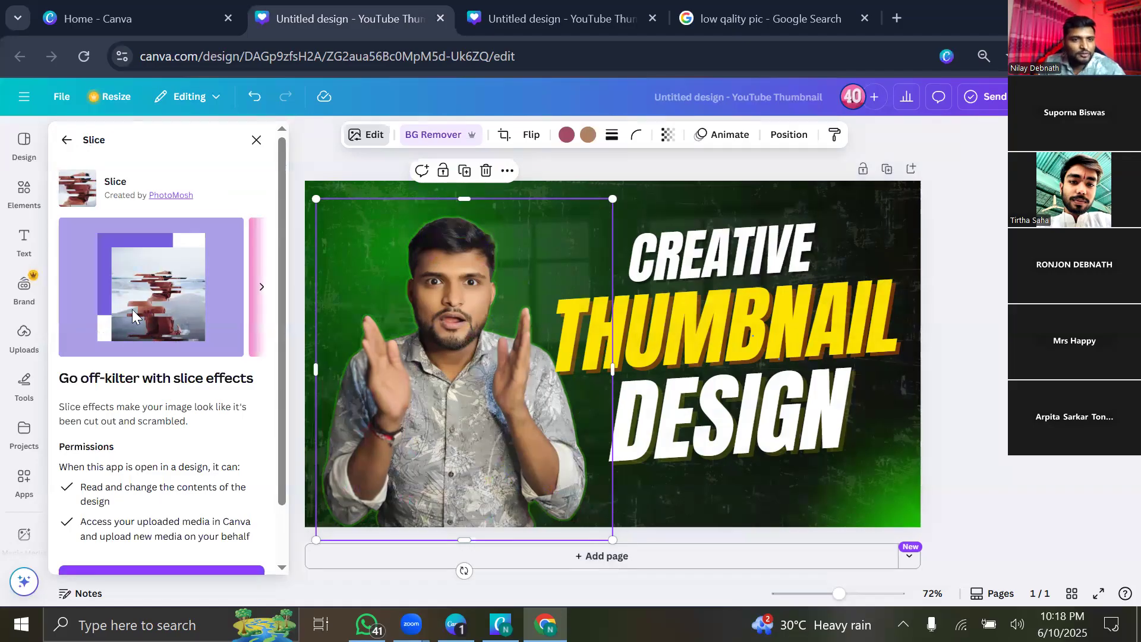
{"action": "left_click", "coordinate": [260, 292]}
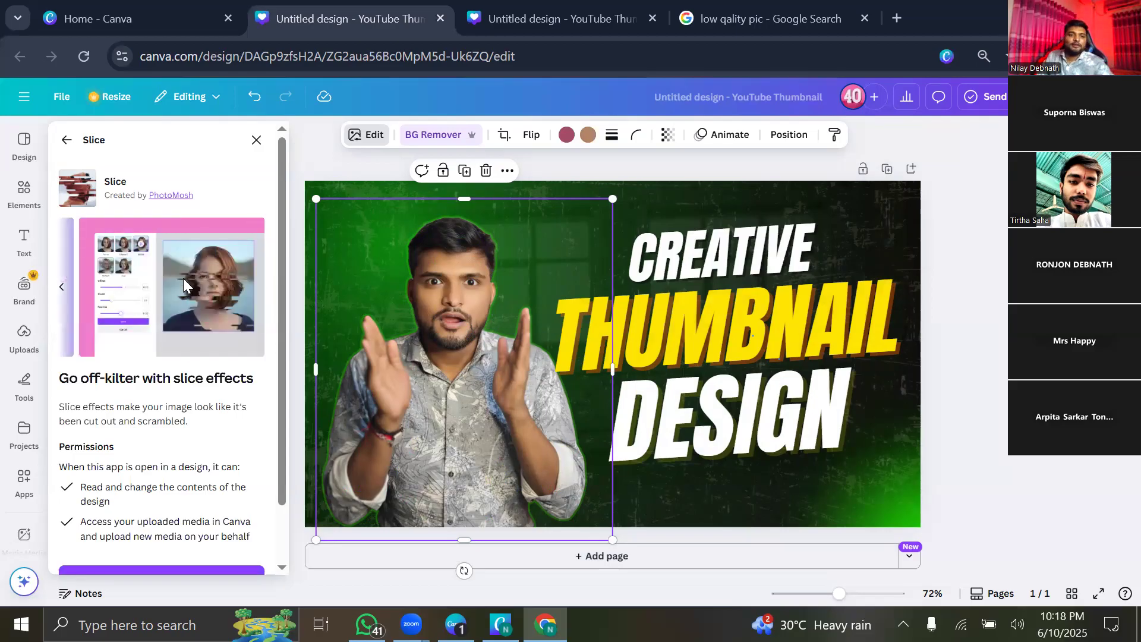
{"action": "left_click", "coordinate": [66, 151]}
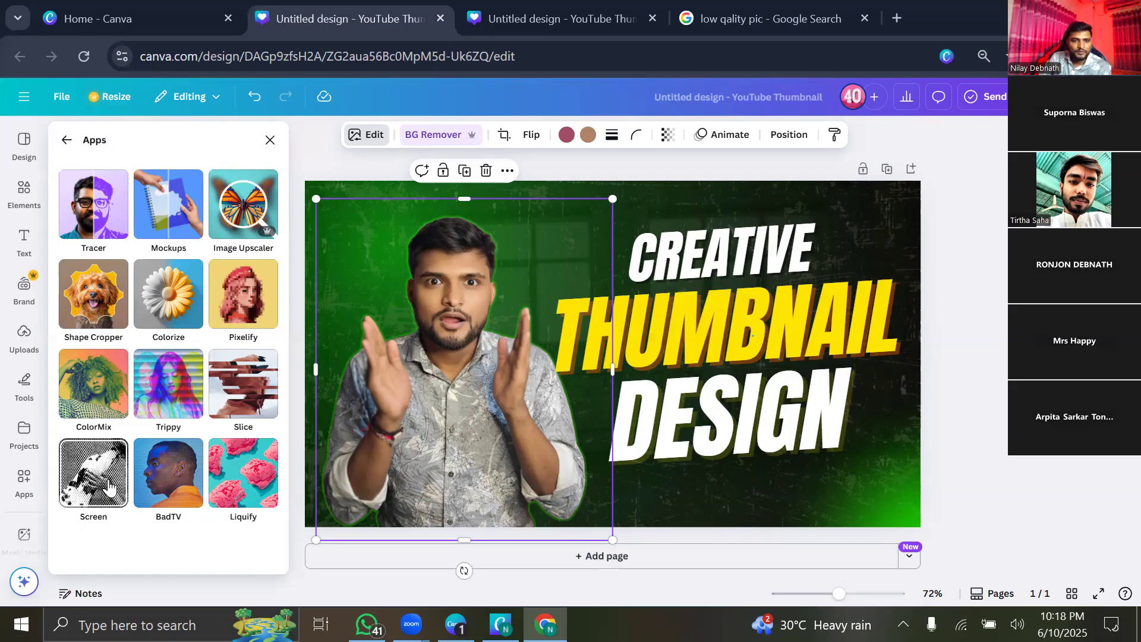
Preview the BadTV effect app, then open the Liquify distortion effects.
{"action": "left_click", "coordinate": [171, 471]}
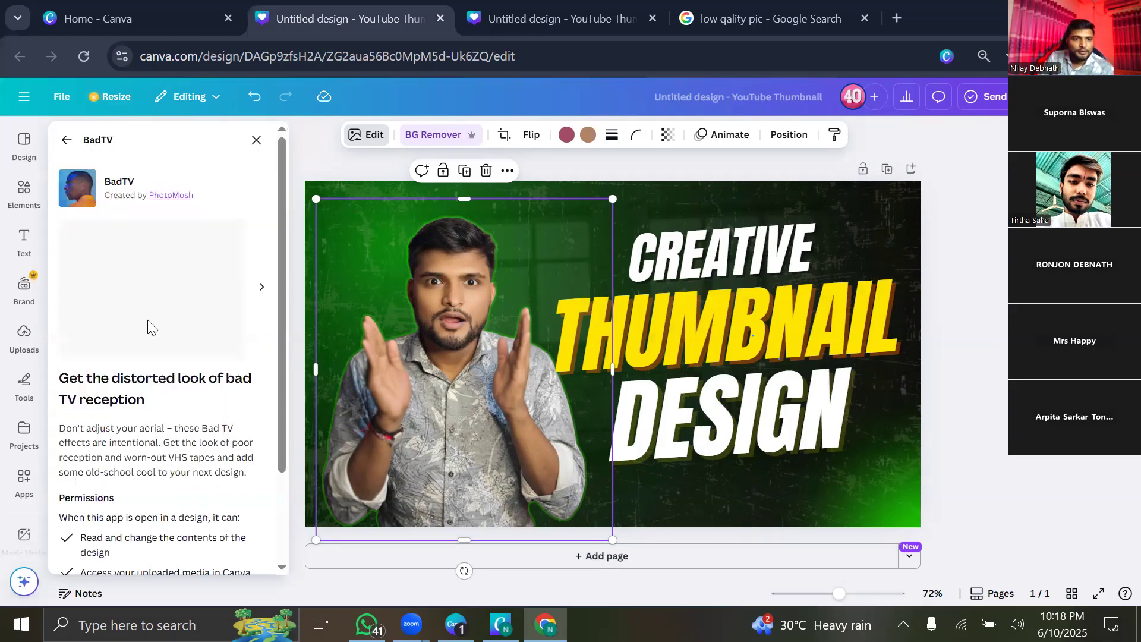
{"action": "left_click", "coordinate": [252, 294]}
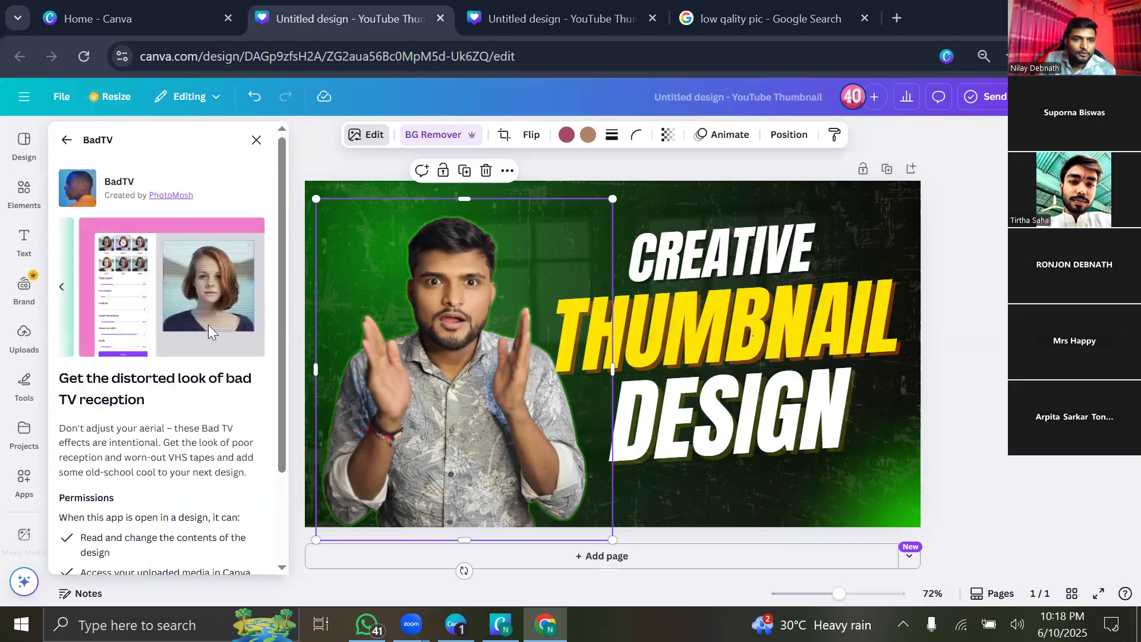
{"action": "left_click", "coordinate": [66, 141]}
{"action": "left_click", "coordinate": [239, 466]}
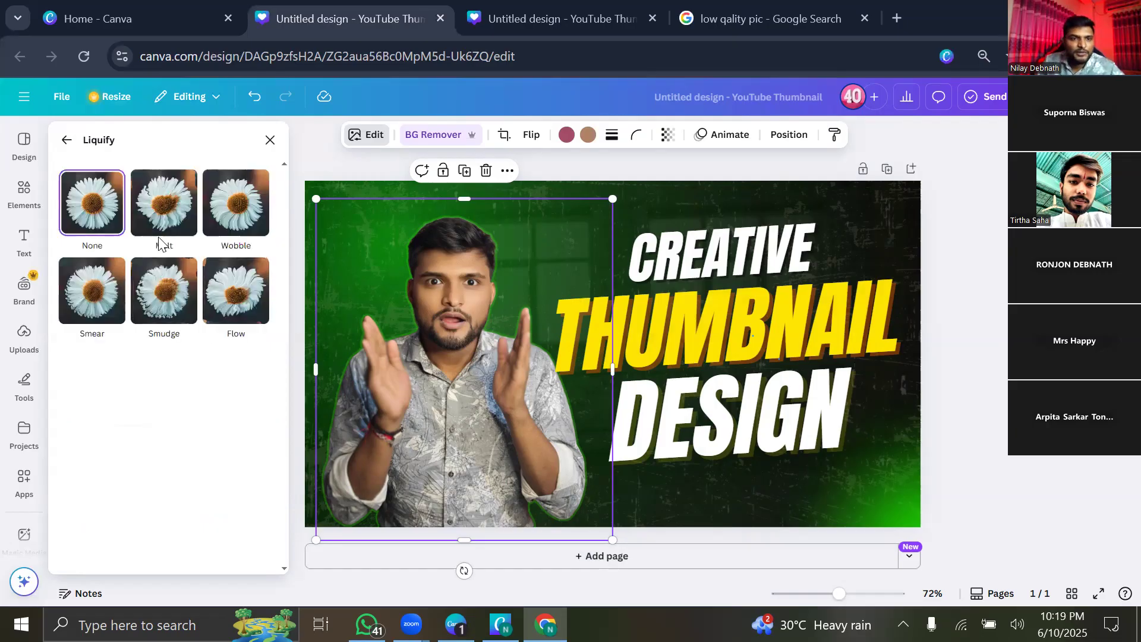
Try Melt at raised and lowered amounts, then the Wobble and Smear distortions.
{"action": "left_click", "coordinate": [165, 215]}
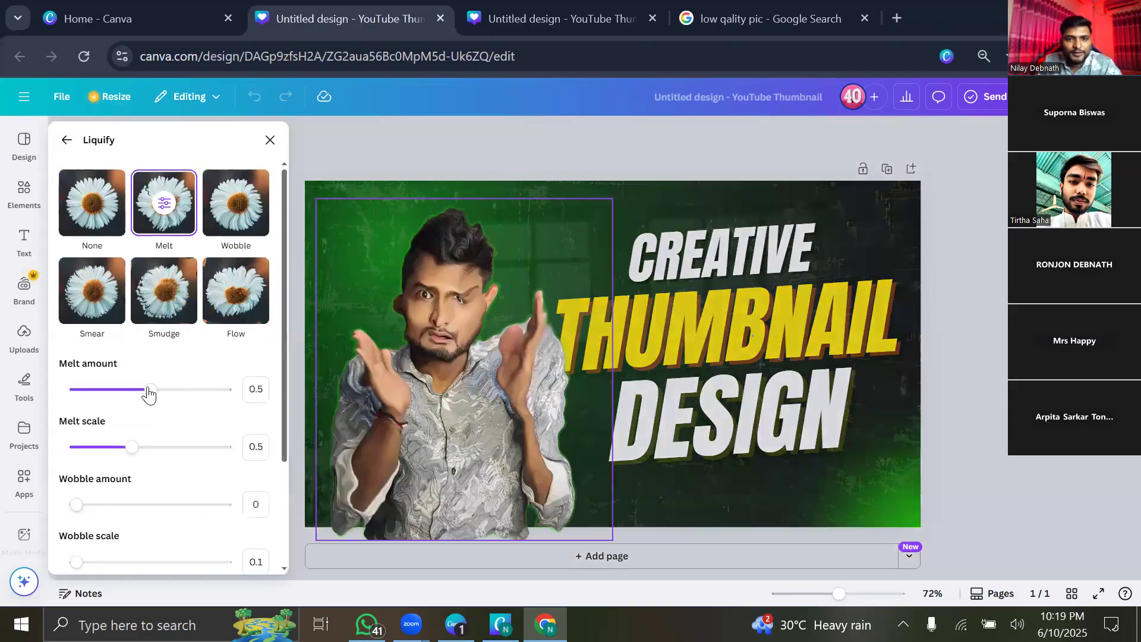
{"action": "left_click_drag", "start_coordinate": [149, 390], "coordinate": [177, 390]}
{"action": "left_click_drag", "start_coordinate": [131, 401], "coordinate": [37, 400]}
{"action": "left_click", "coordinate": [223, 224]}
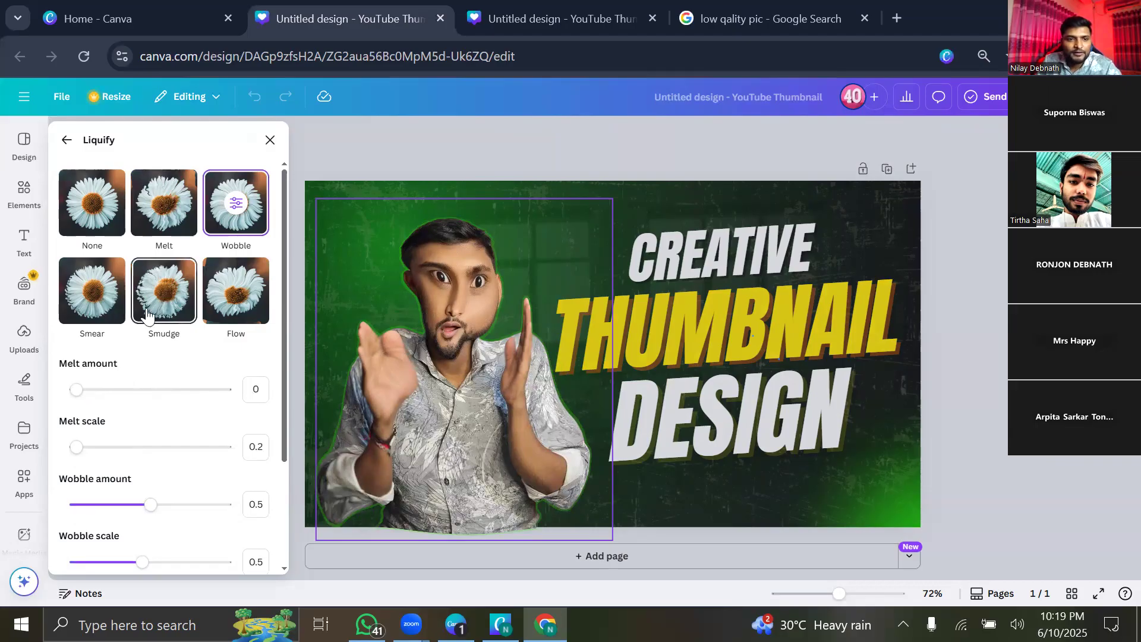
{"action": "left_click", "coordinate": [92, 291]}
Reset melt amount to 0, try Smudge, then choose no distortion and go back.
{"action": "left_click", "coordinate": [94, 390]}
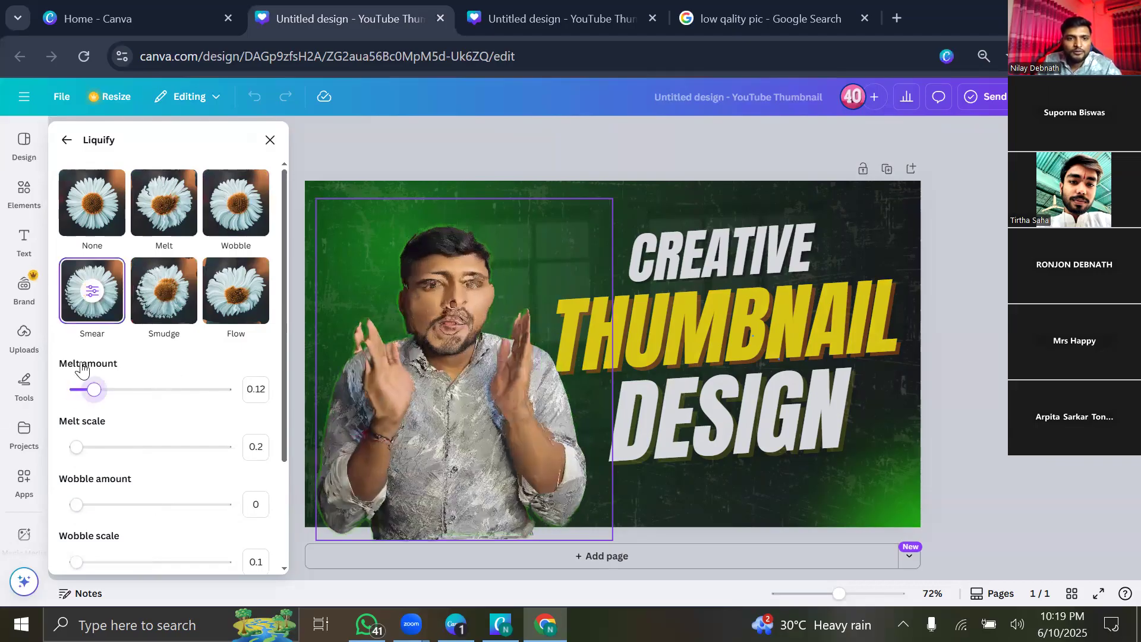
{"action": "left_click_drag", "start_coordinate": [82, 368], "coordinate": [43, 351]}
{"action": "left_click", "coordinate": [141, 303]}
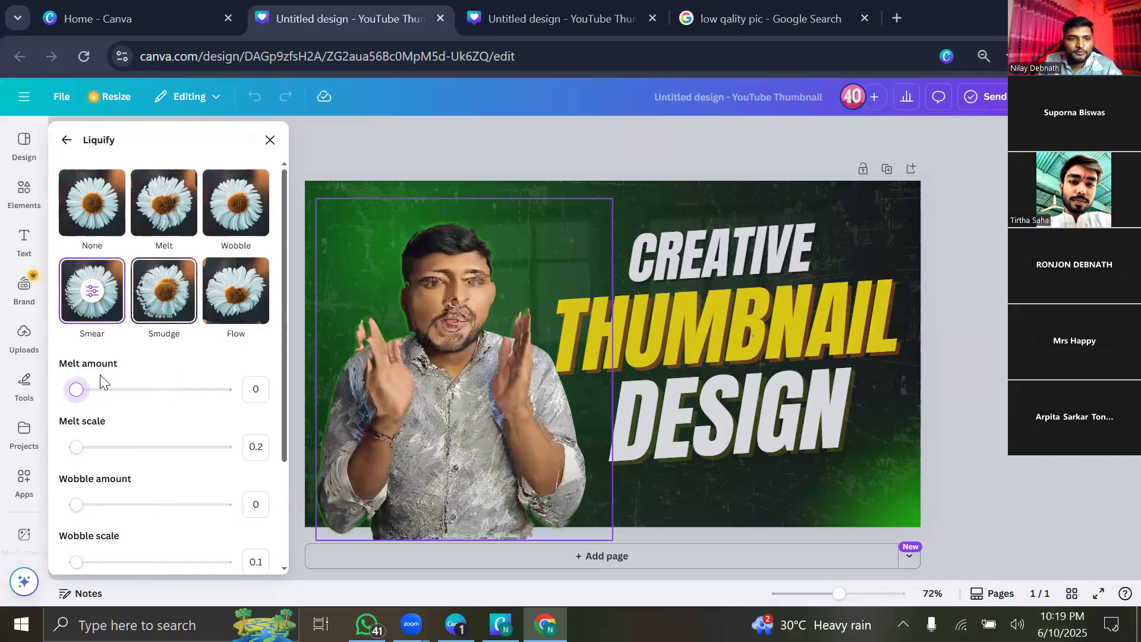
{"action": "left_click", "coordinate": [92, 202]}
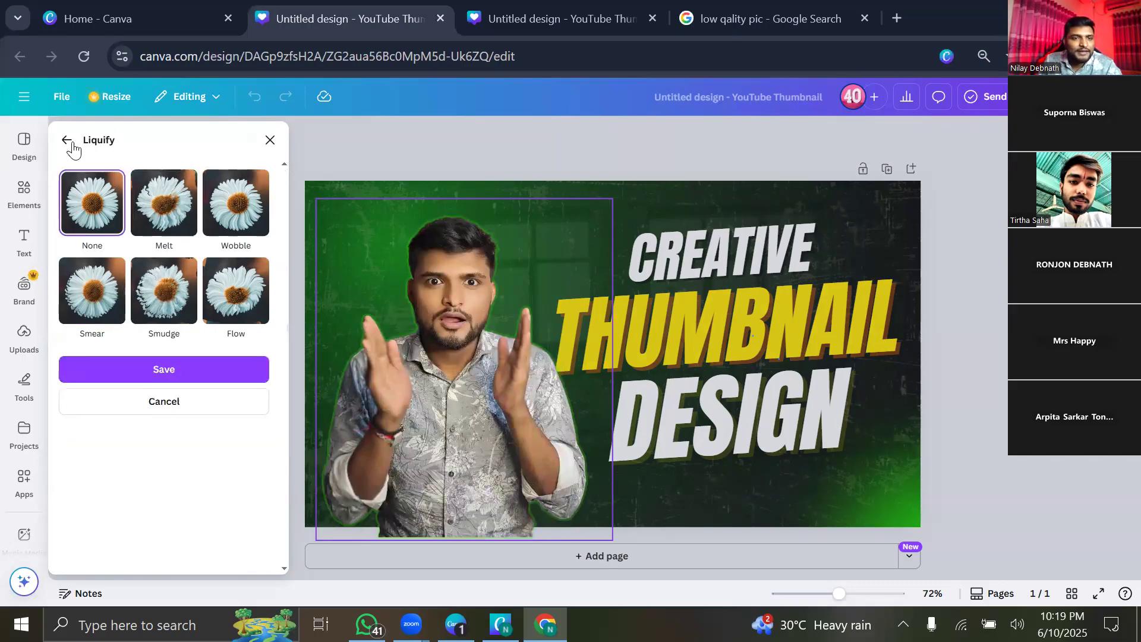
{"action": "left_click", "coordinate": [91, 369]}
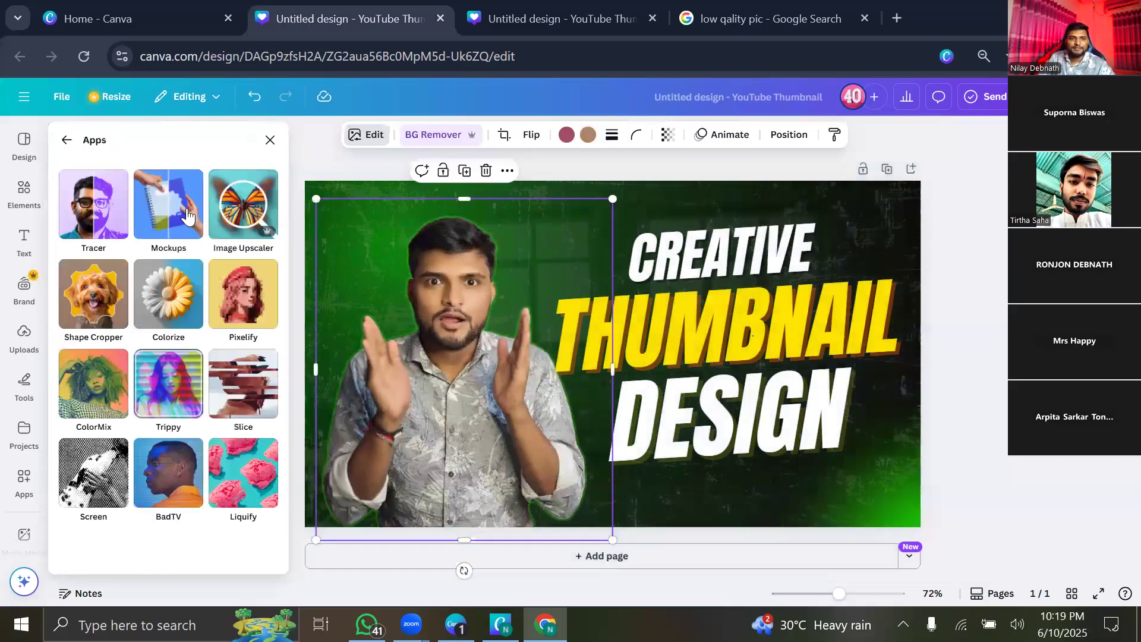
Trim the photo's right and bottom edges and move it flush to the page's left edge.
{"action": "left_click", "coordinate": [268, 145]}
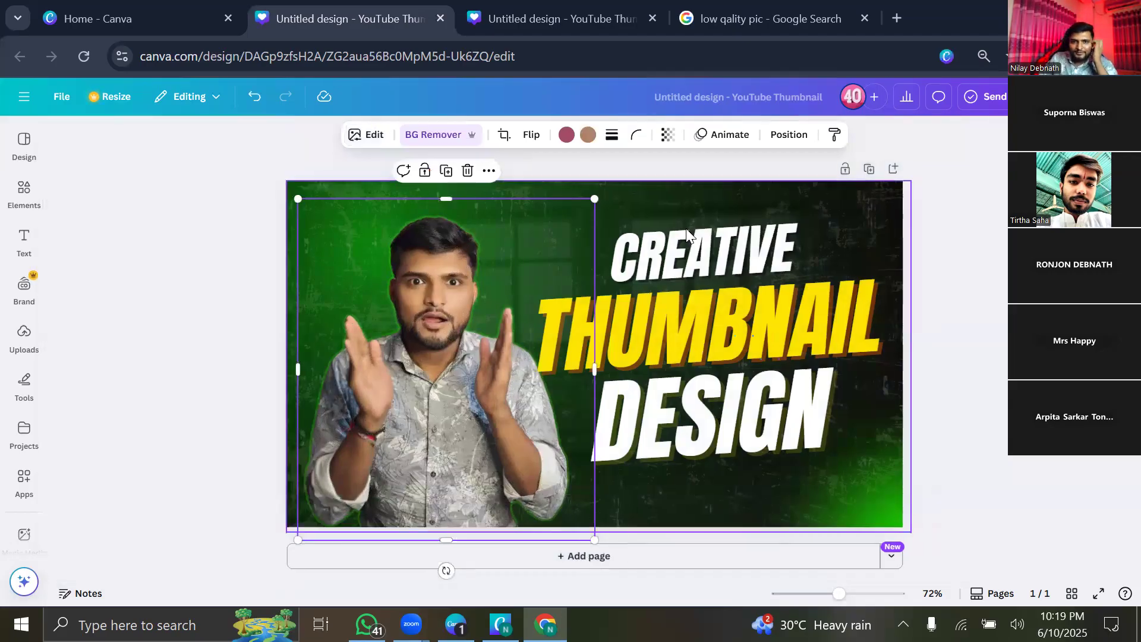
{"action": "left_click", "coordinate": [376, 133]}
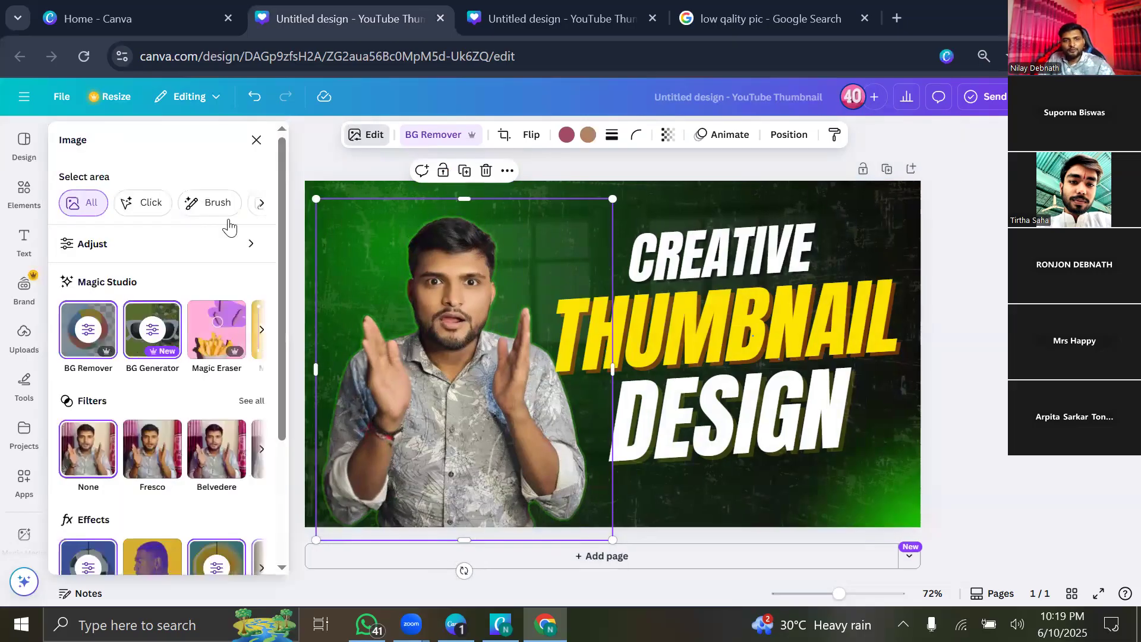
{"action": "left_click", "coordinate": [256, 141]}
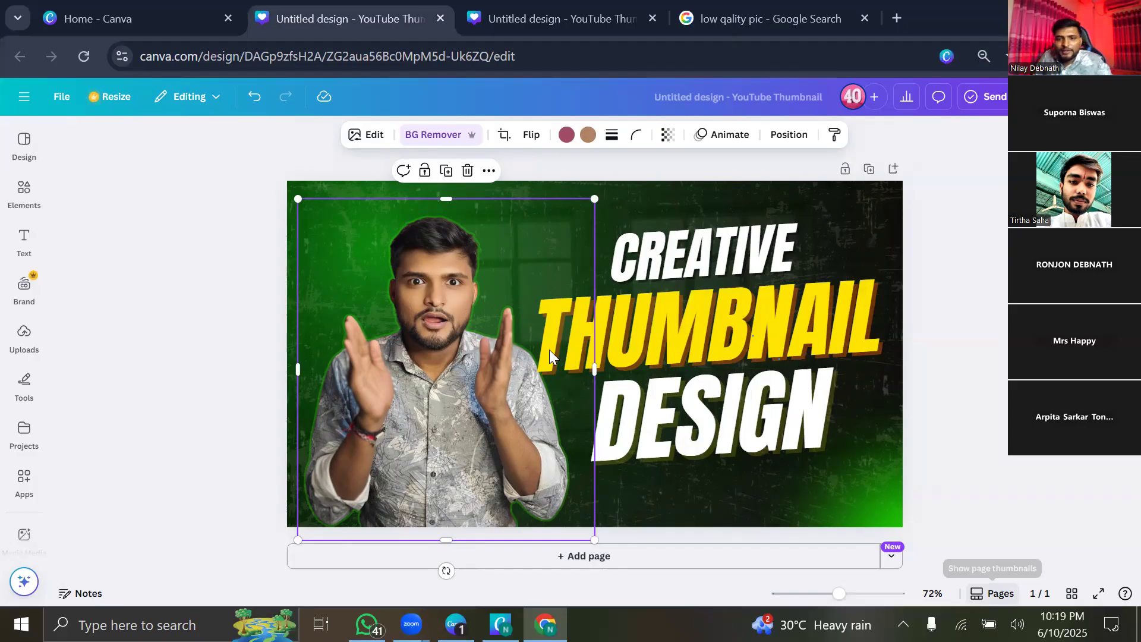
{"action": "left_click_drag", "start_coordinate": [580, 376], "coordinate": [569, 374]}
{"action": "left_click_drag", "start_coordinate": [443, 531], "coordinate": [446, 523]}
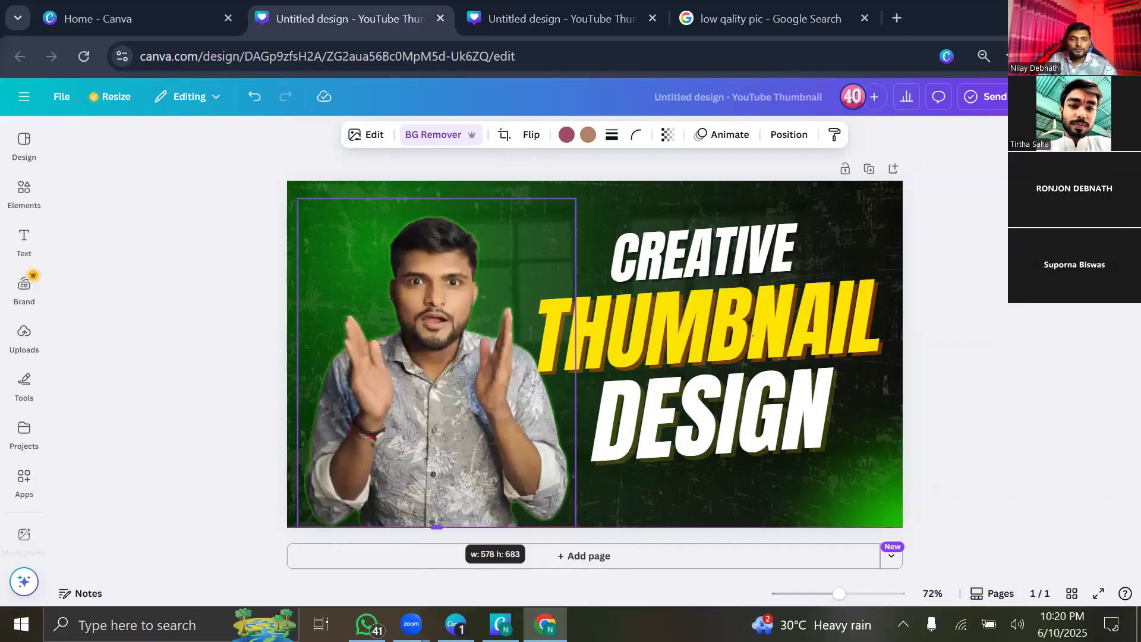
{"action": "left_click_drag", "start_coordinate": [449, 438], "coordinate": [439, 438]}
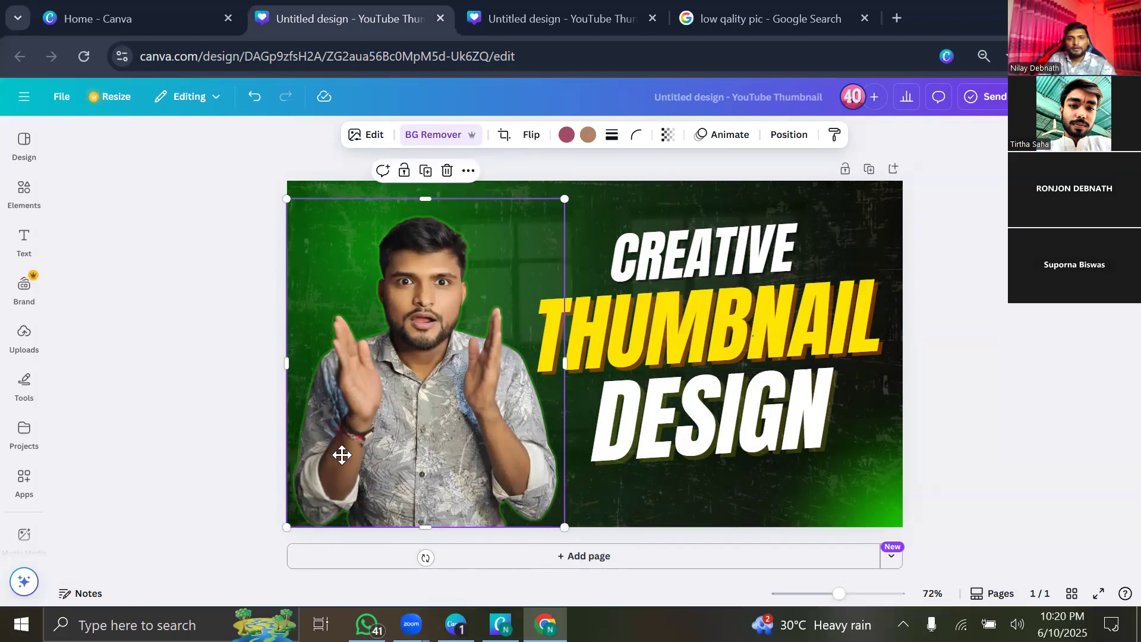
{"action": "left_click_drag", "start_coordinate": [342, 457], "coordinate": [345, 461]}
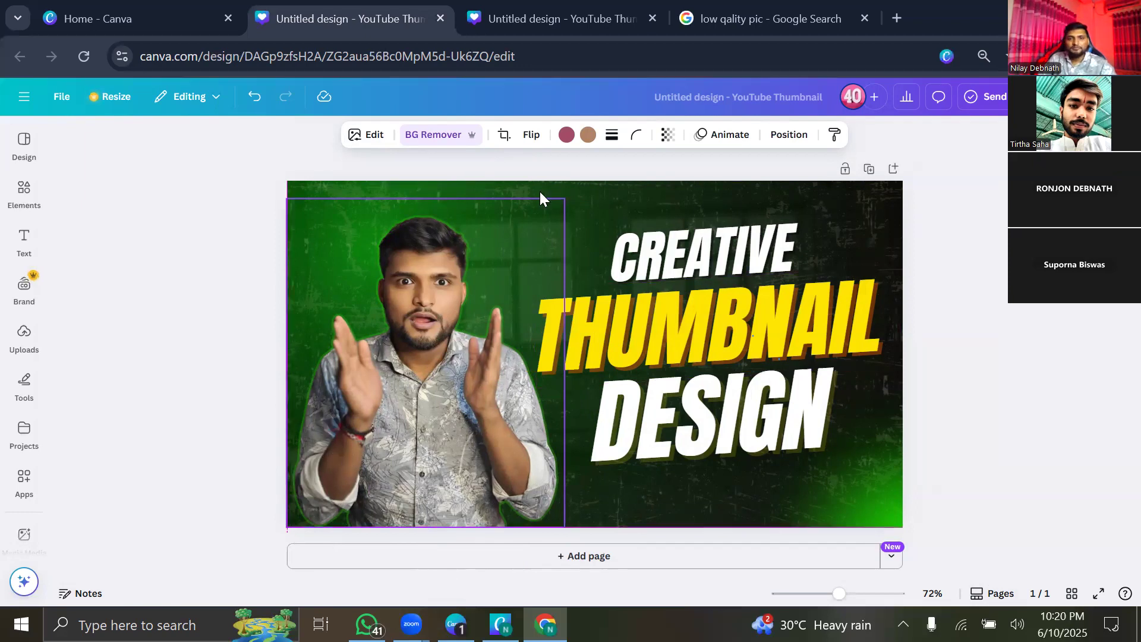
Crop the photo, shifting the image lower inside its crop frame.
{"action": "left_click", "coordinate": [506, 138]}
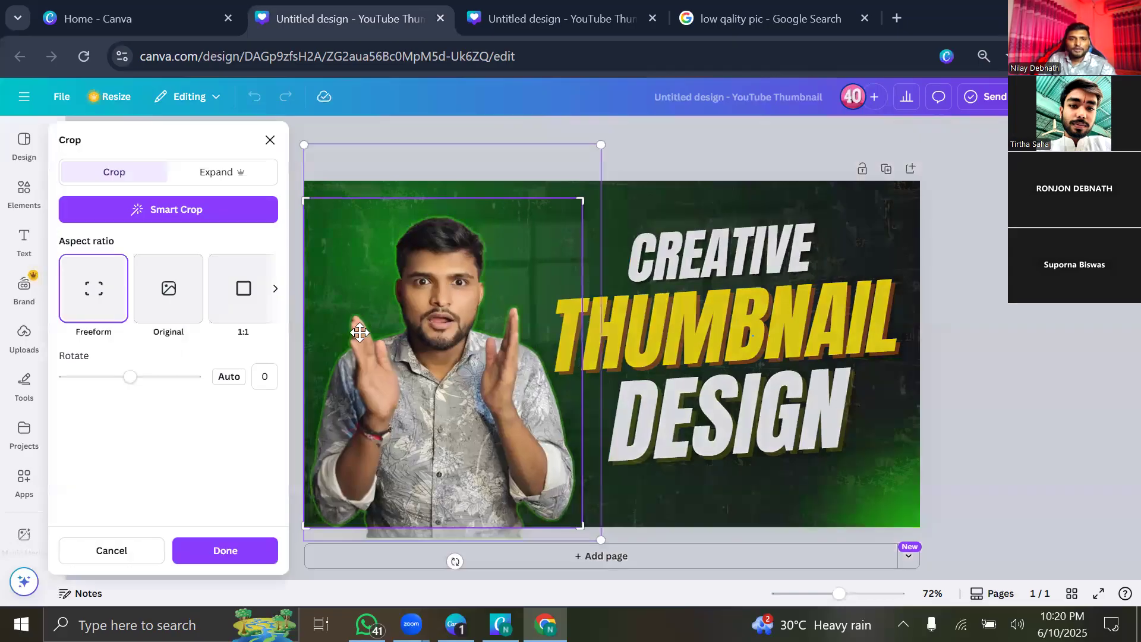
{"action": "mouse_move", "coordinate": [362, 339]}
{"action": "left_mouse_down"}
{"action": "mouse_move", "coordinate": [400, 355]}
{"action": "mouse_move", "coordinate": [565, 207]}
{"action": "mouse_move", "coordinate": [426, 262]}
{"action": "mouse_move", "coordinate": [370, 322]}
{"action": "left_mouse_up"}
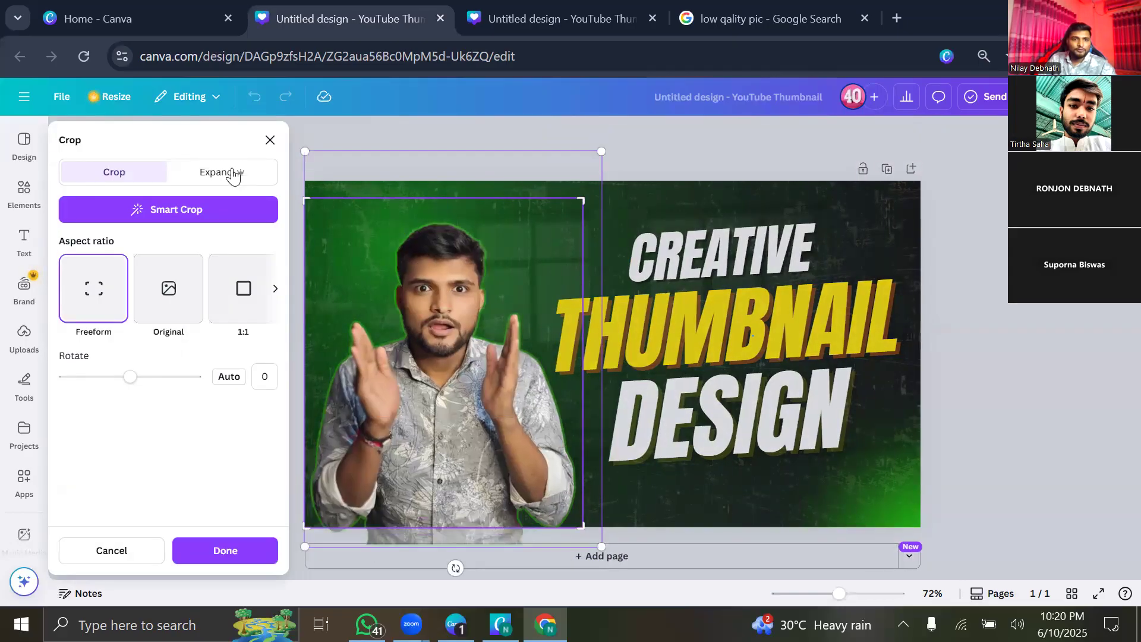
{"action": "left_click", "coordinate": [270, 141]}
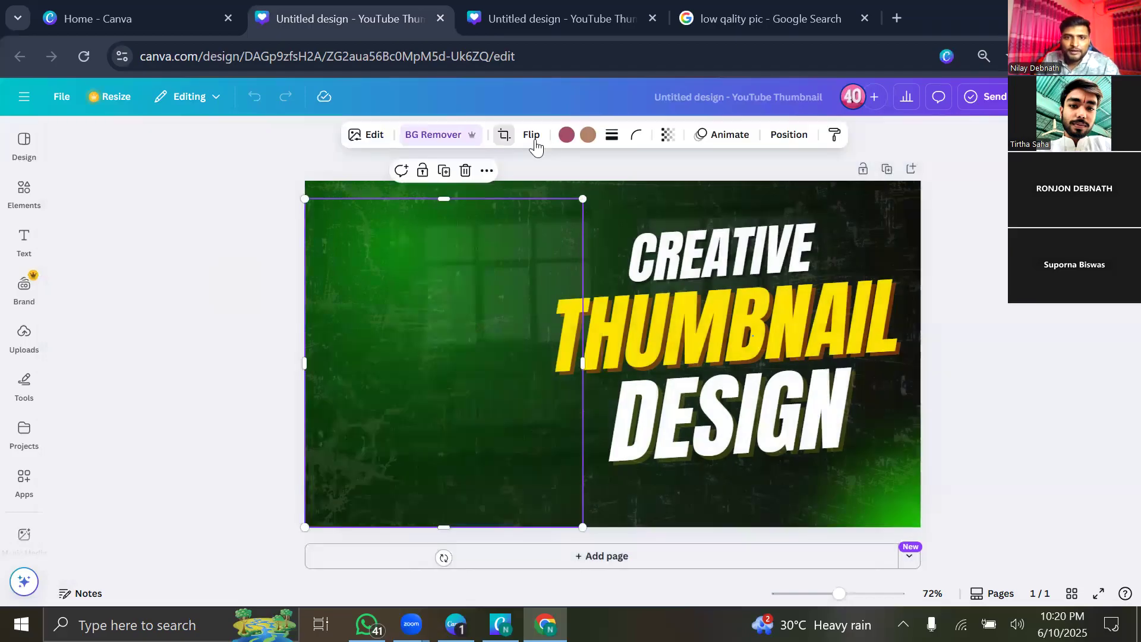
Flip the presenter photo horizontally and back, then delete it from the design.
{"action": "left_click", "coordinate": [531, 135]}
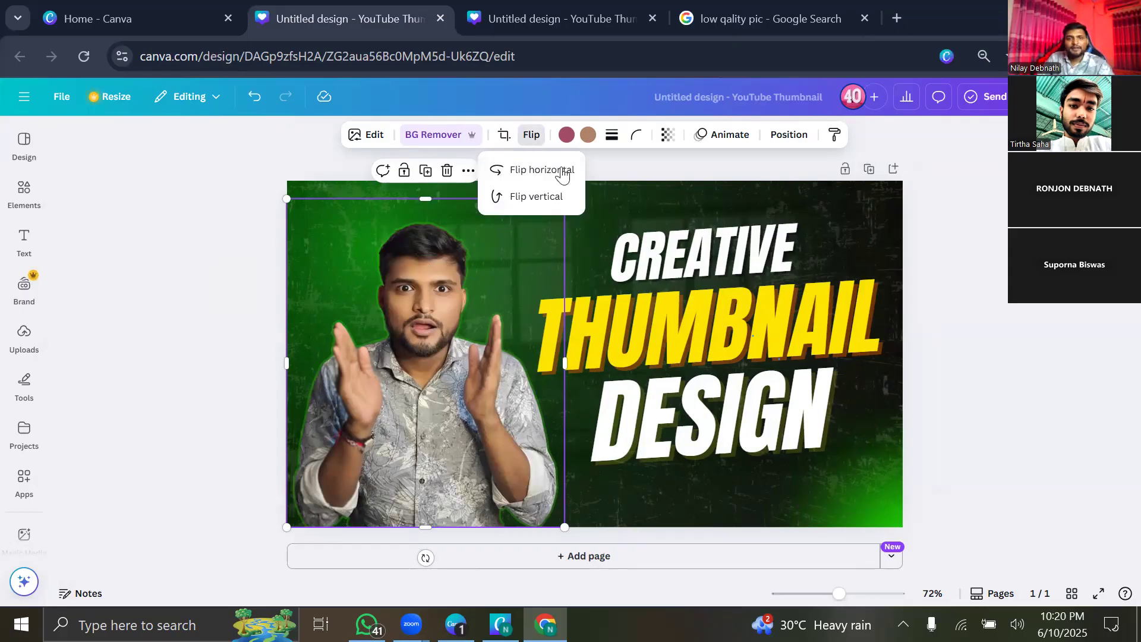
{"action": "left_click", "coordinate": [533, 180]}
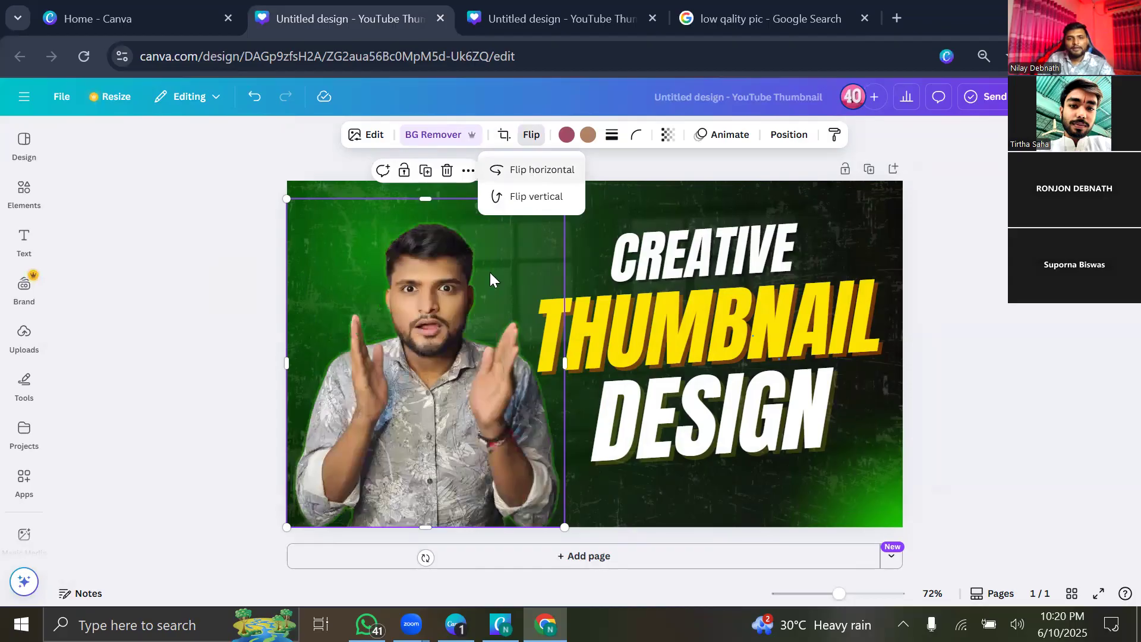
{"action": "left_click", "coordinate": [530, 181]}
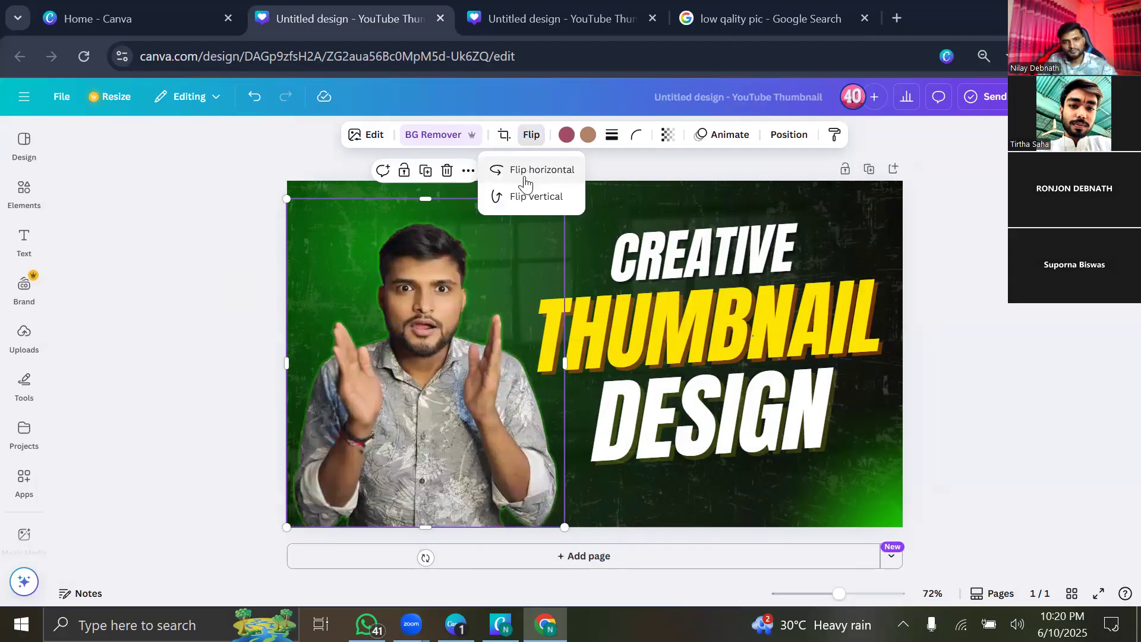
{"action": "left_click", "coordinate": [526, 178]}
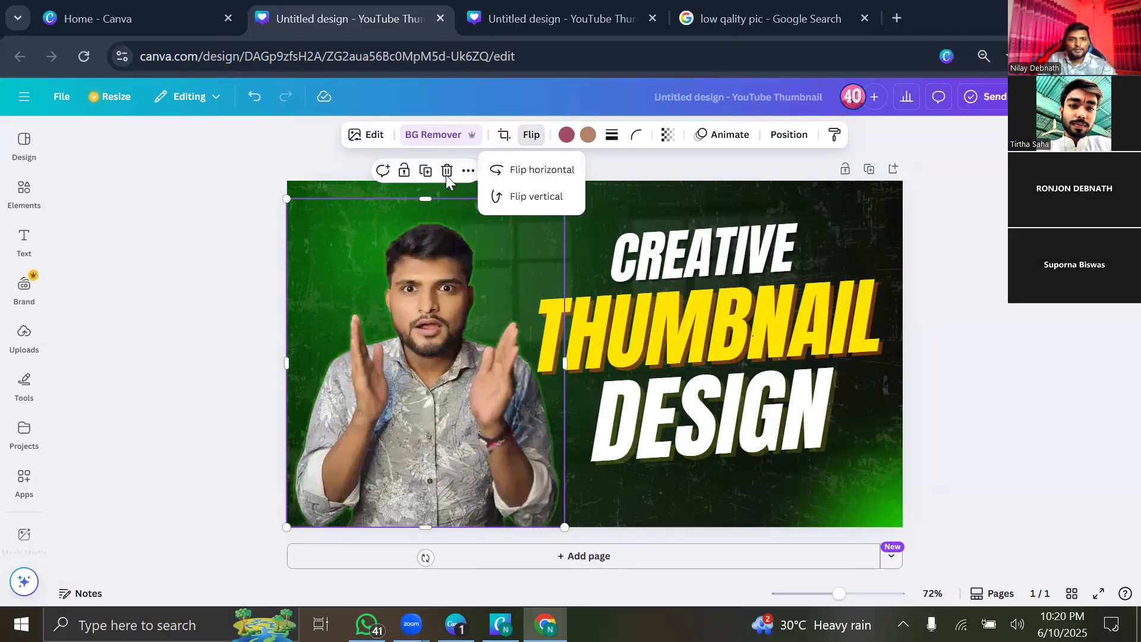
{"action": "key", "text": "Delete"}
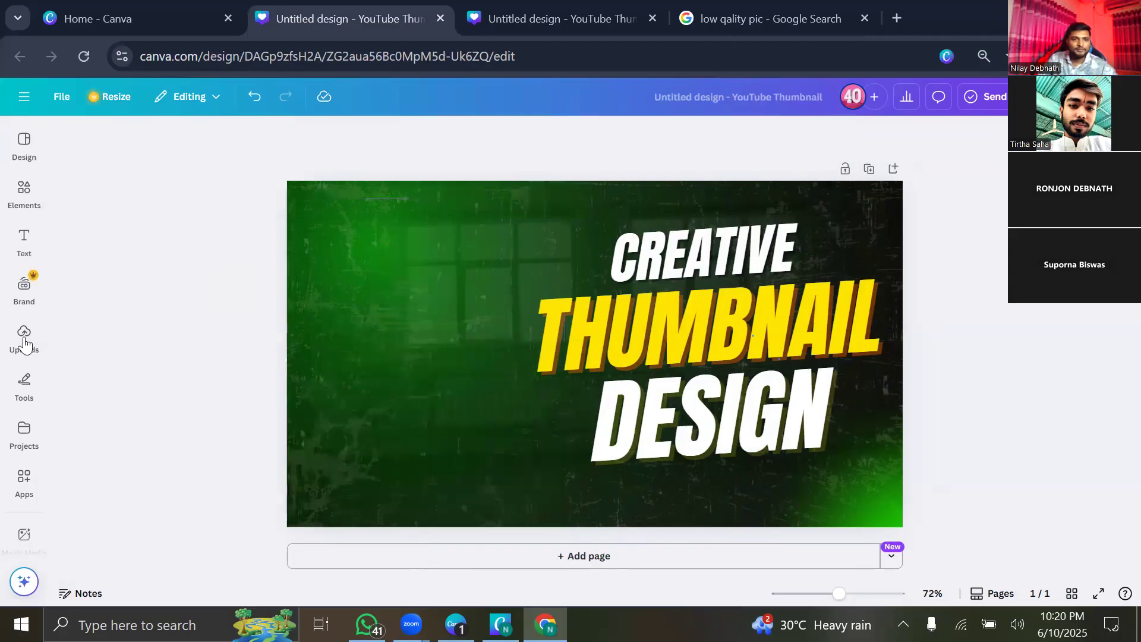
Upload the WhatsApp gaming-chair image, add it, and drag it to the thumbnail's left side.
{"action": "left_click", "coordinate": [24, 339]}
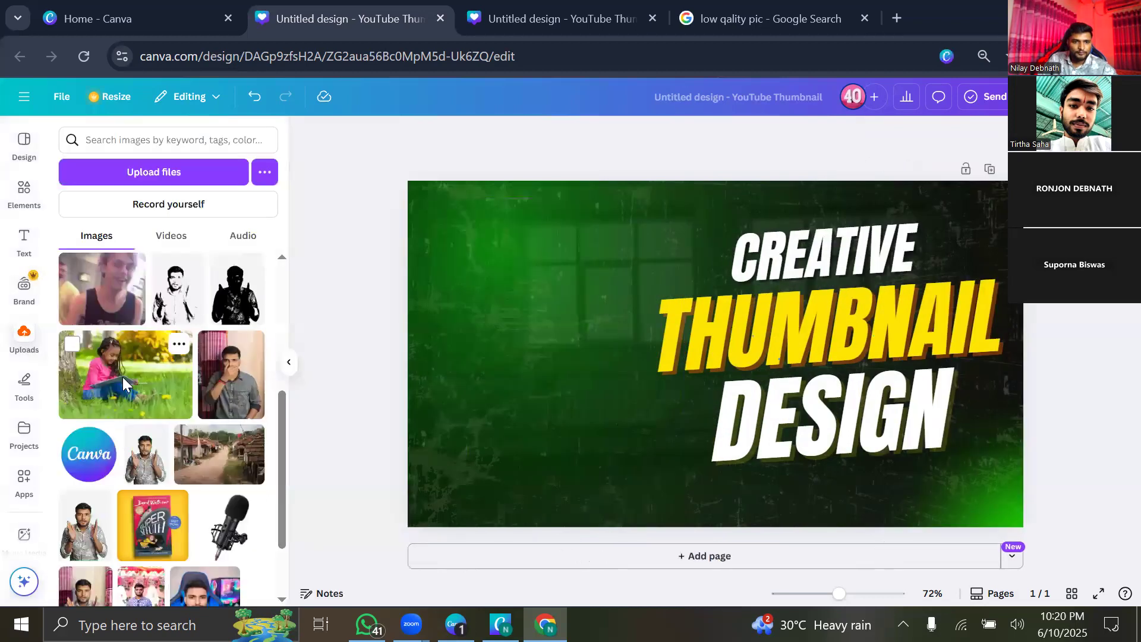
{"action": "left_click", "coordinate": [159, 178]}
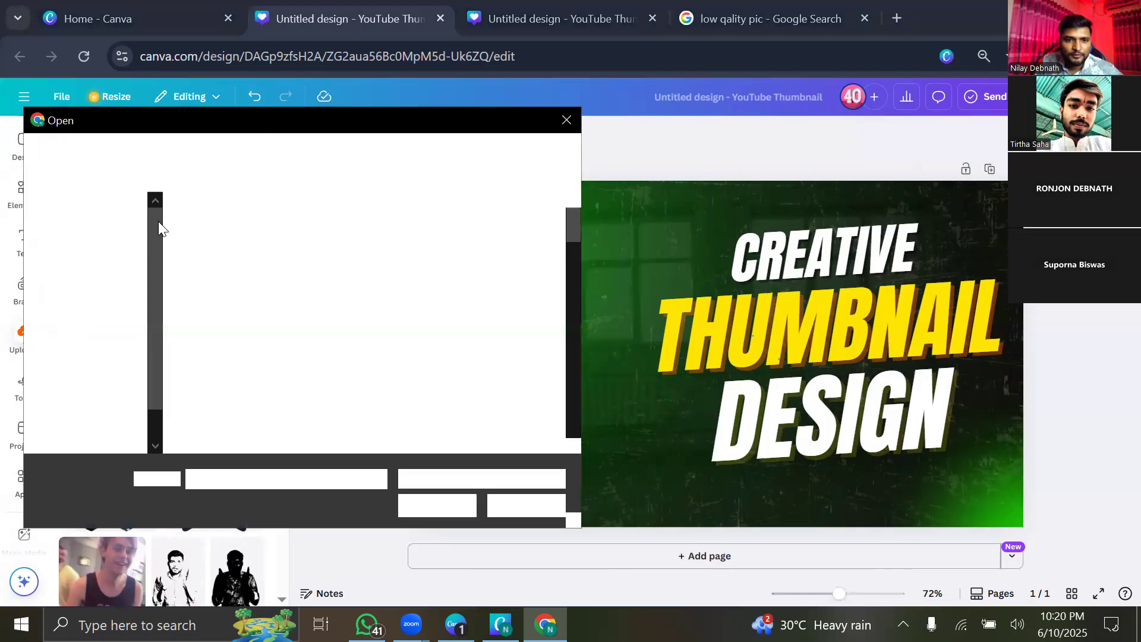
{"action": "scroll", "coordinate": [361, 291], "scroll_direction": "down", "scroll_amount": 6}
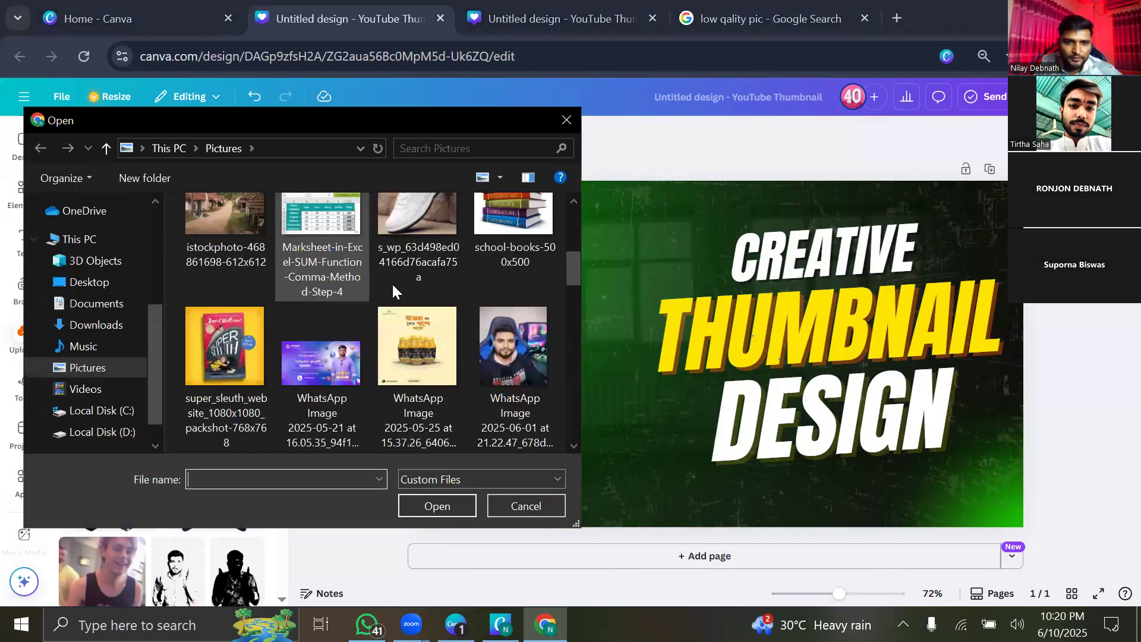
{"action": "scroll", "coordinate": [408, 298], "scroll_direction": "down", "scroll_amount": 3}
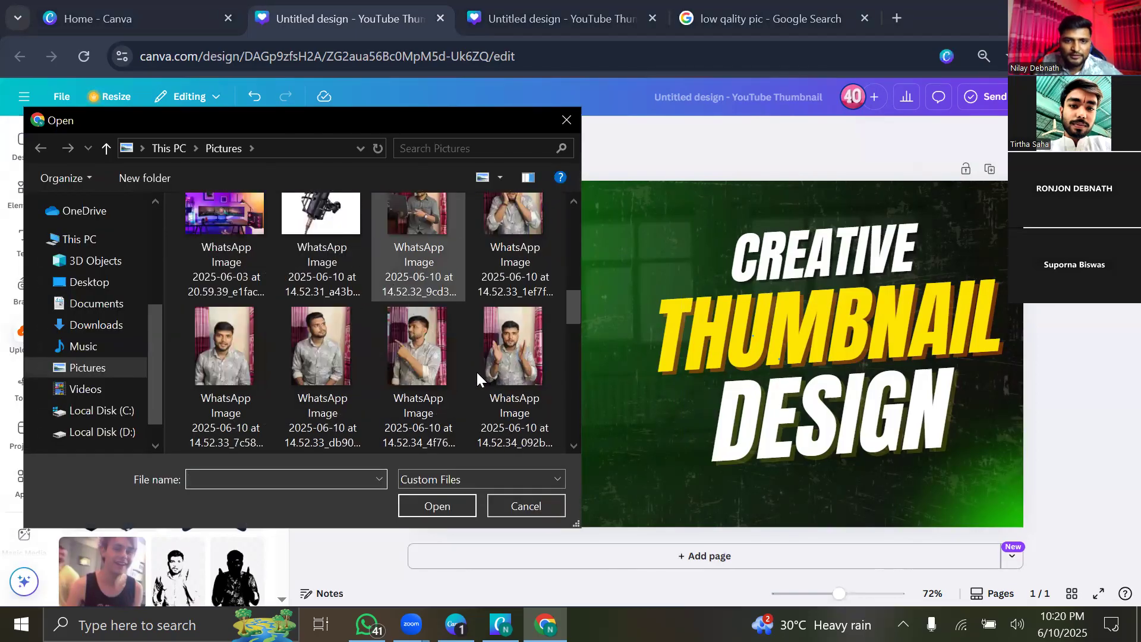
{"action": "scroll", "coordinate": [512, 397], "scroll_direction": "up", "scroll_amount": 5}
{"action": "left_click", "coordinate": [456, 503]}
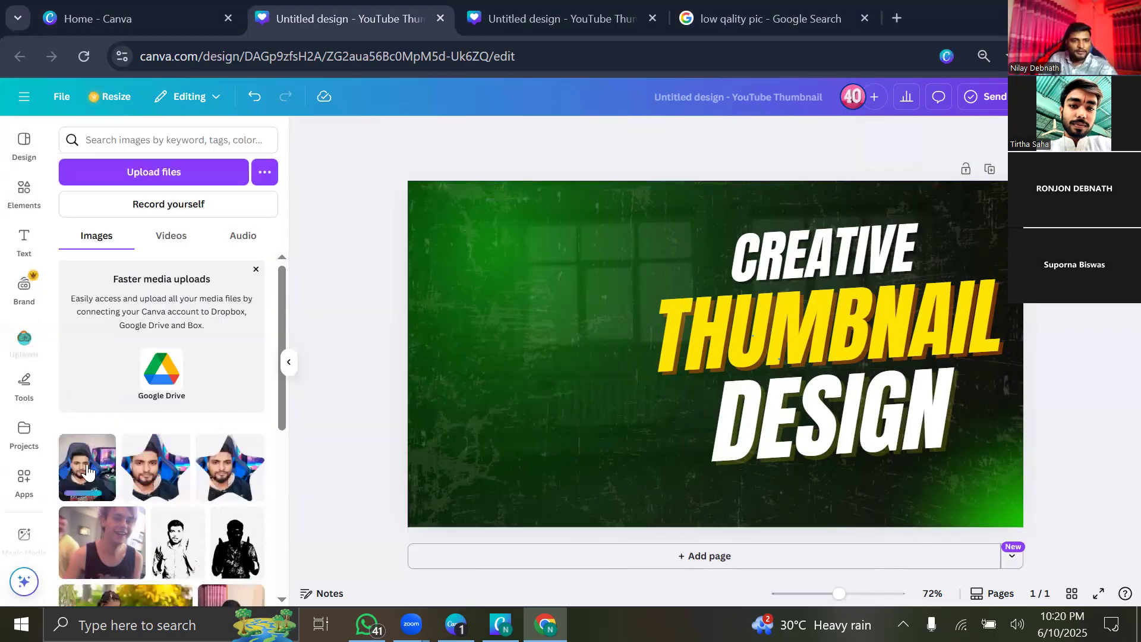
{"action": "left_click", "coordinate": [88, 472]}
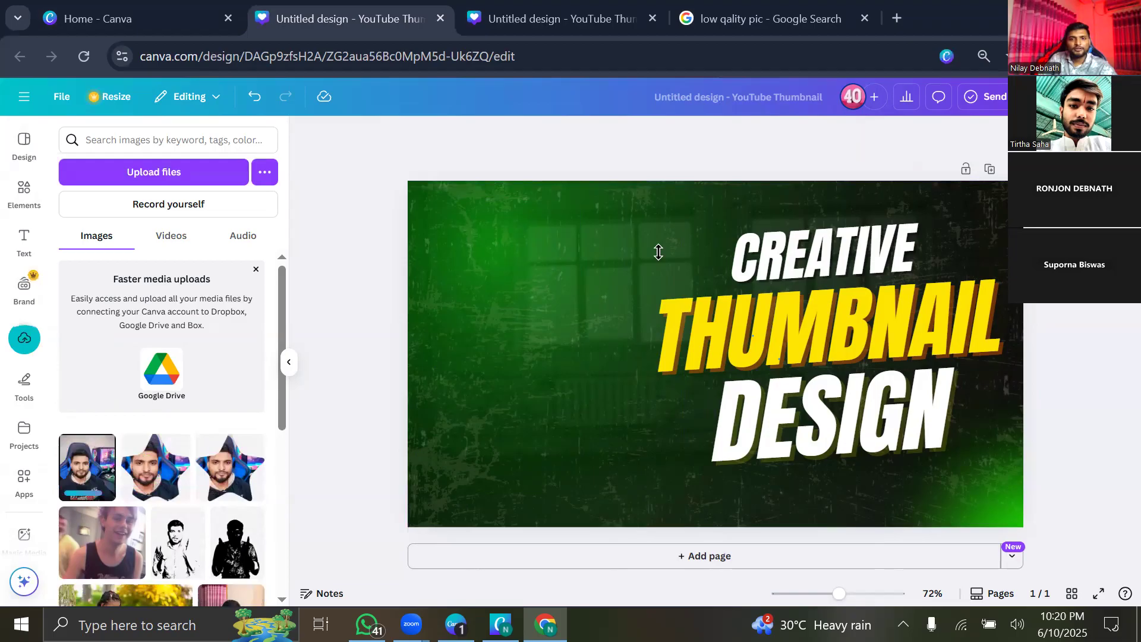
{"action": "left_click_drag", "start_coordinate": [659, 271], "coordinate": [369, 294]}
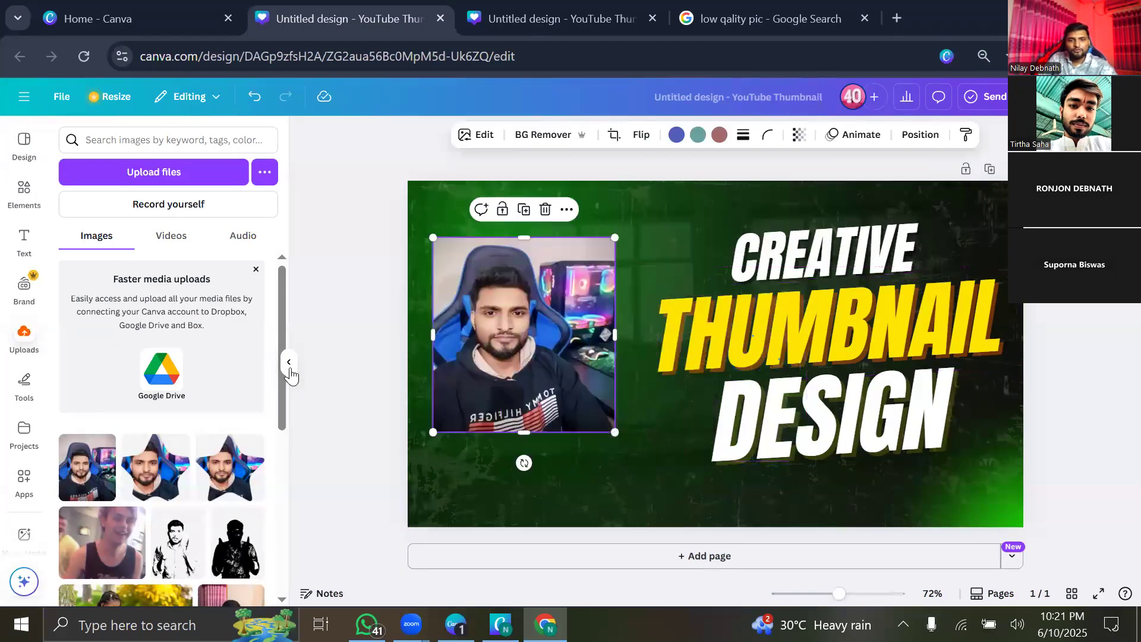
Select the gaming-chair photo, test horizontal and vertical flips, and restore its orientation.
{"action": "left_click", "coordinate": [402, 290]}
{"action": "left_click", "coordinate": [472, 300]}
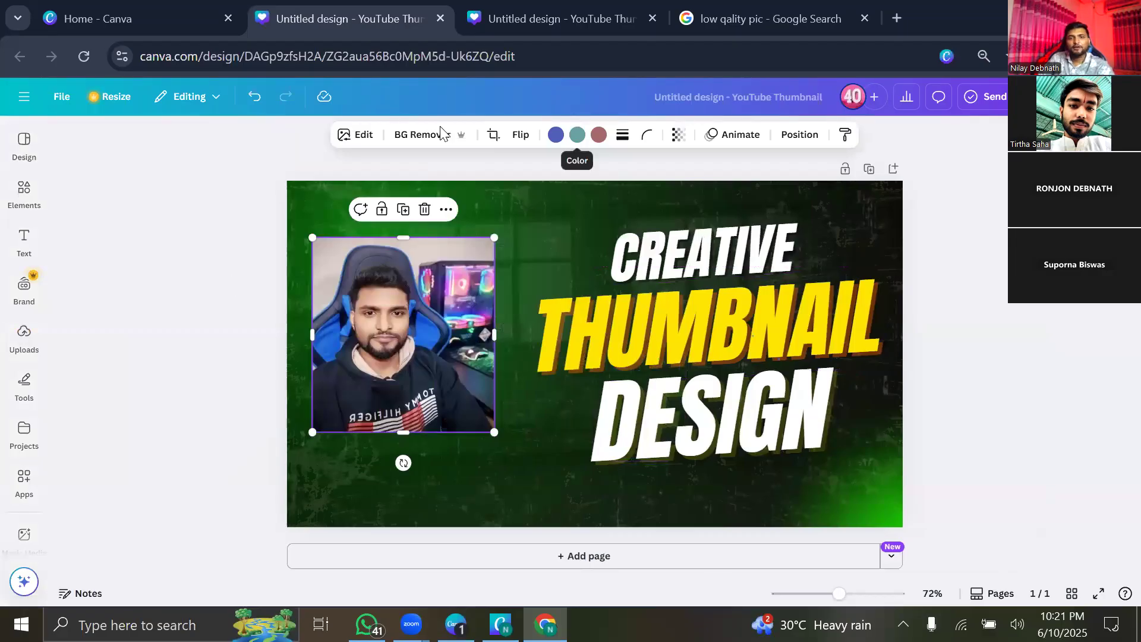
{"action": "left_click", "coordinate": [667, 162]}
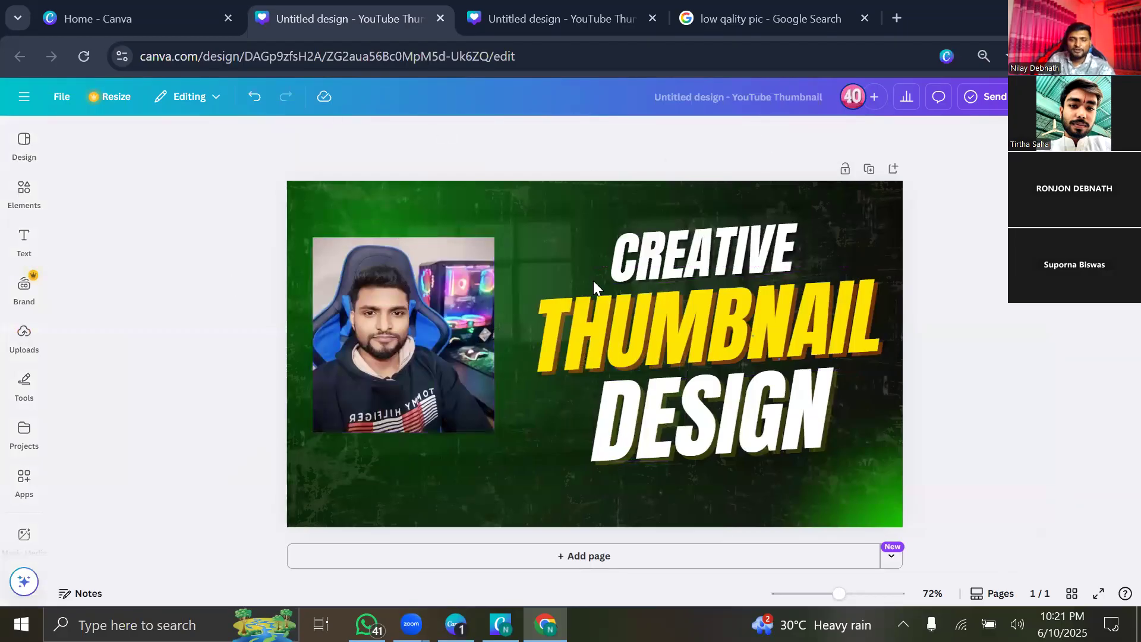
{"action": "left_click", "coordinate": [435, 319]}
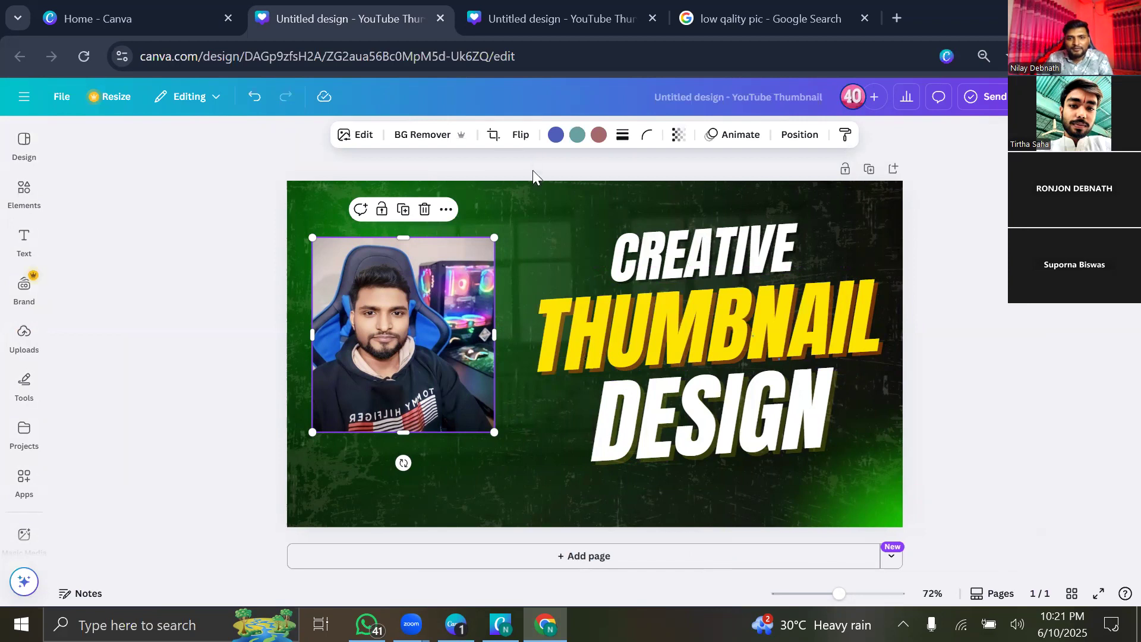
{"action": "left_click", "coordinate": [521, 135]}
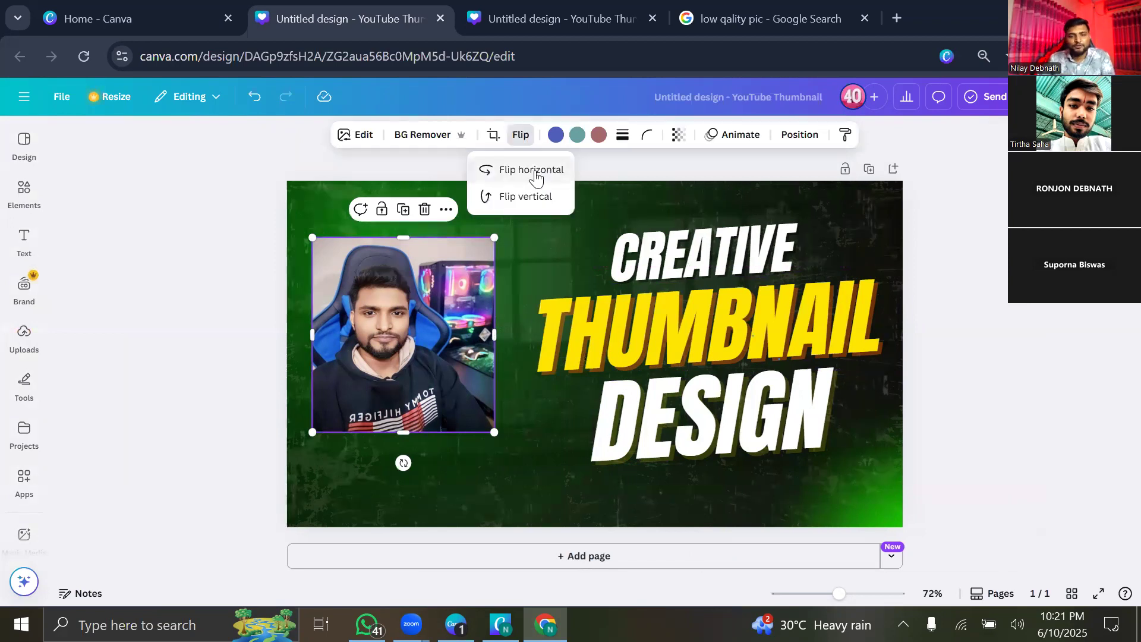
{"action": "left_click", "coordinate": [536, 172]}
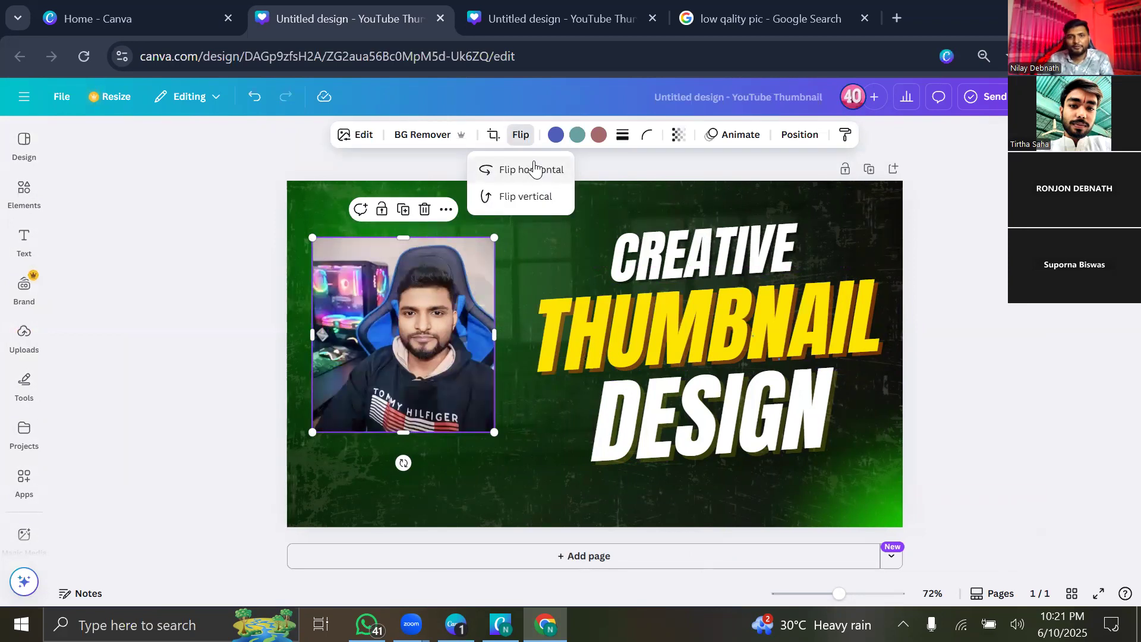
{"action": "left_click", "coordinate": [527, 166]}
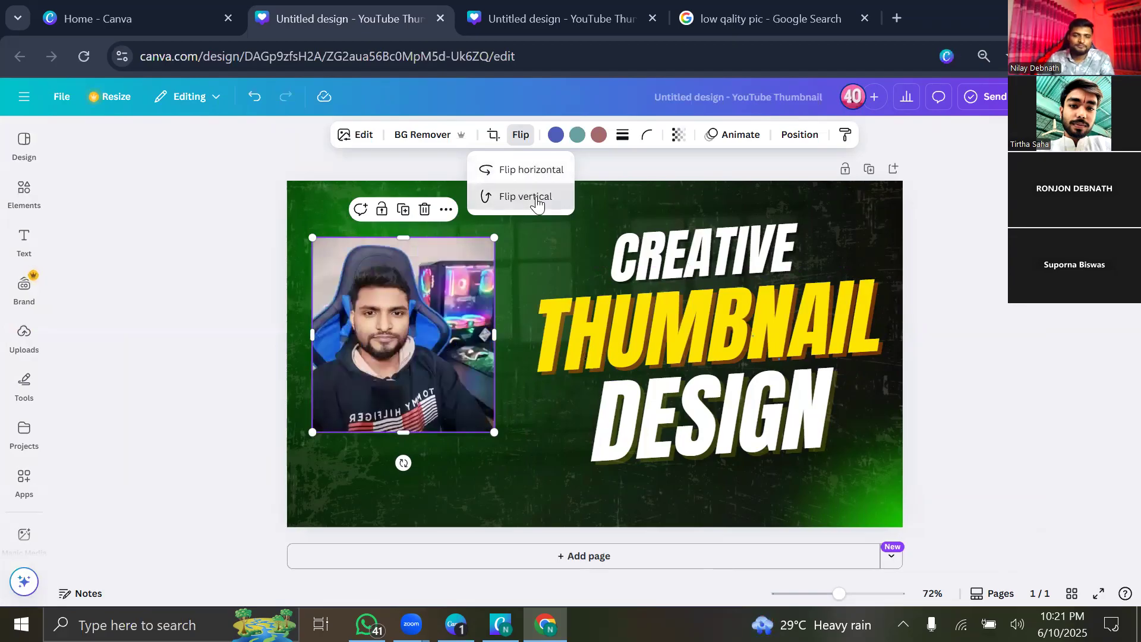
{"action": "left_click", "coordinate": [537, 202]}
{"action": "left_click", "coordinate": [529, 194]}
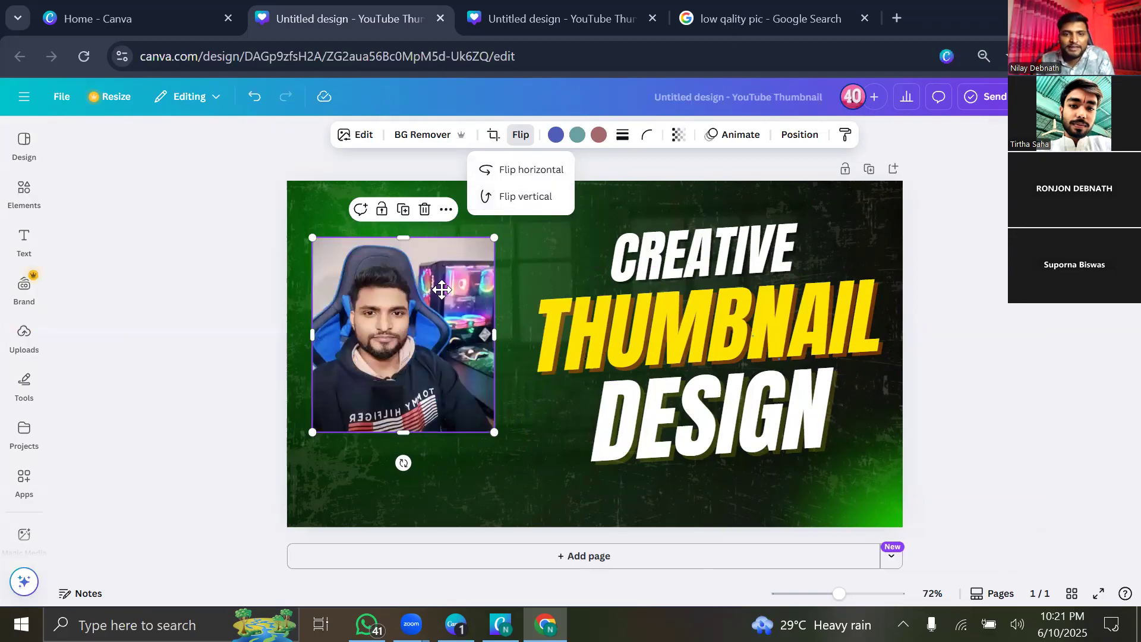
Enlarge the photo from its corner and reposition it on the left.
{"action": "left_click_drag", "start_coordinate": [441, 290], "coordinate": [462, 261]}
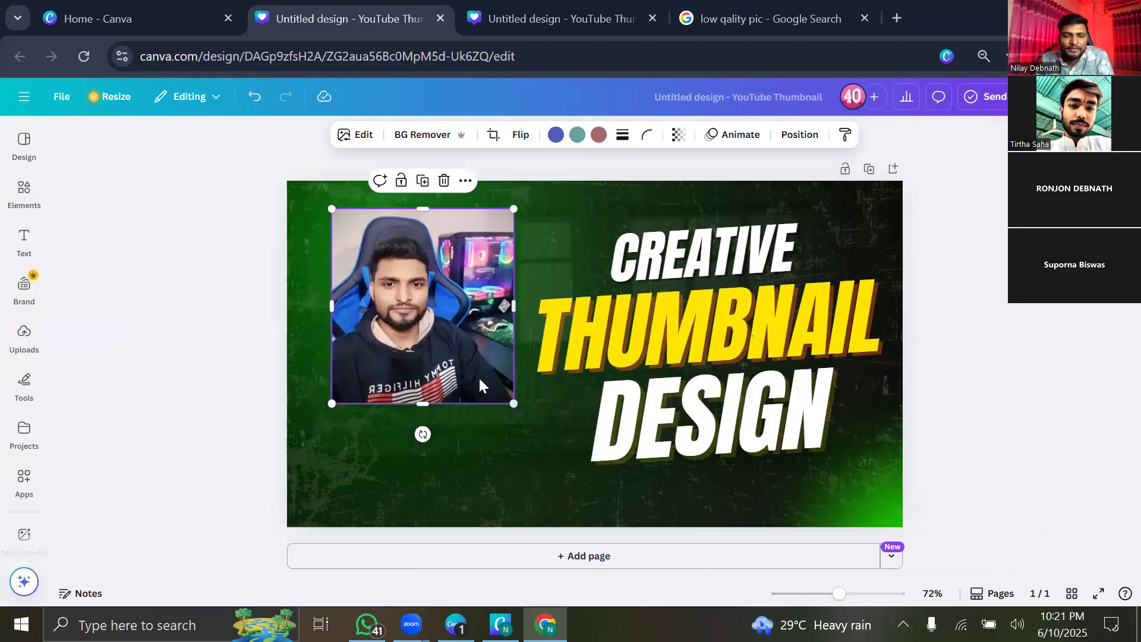
{"action": "left_click_drag", "start_coordinate": [514, 403], "coordinate": [544, 436]}
{"action": "left_click_drag", "start_coordinate": [466, 324], "coordinate": [452, 355]}
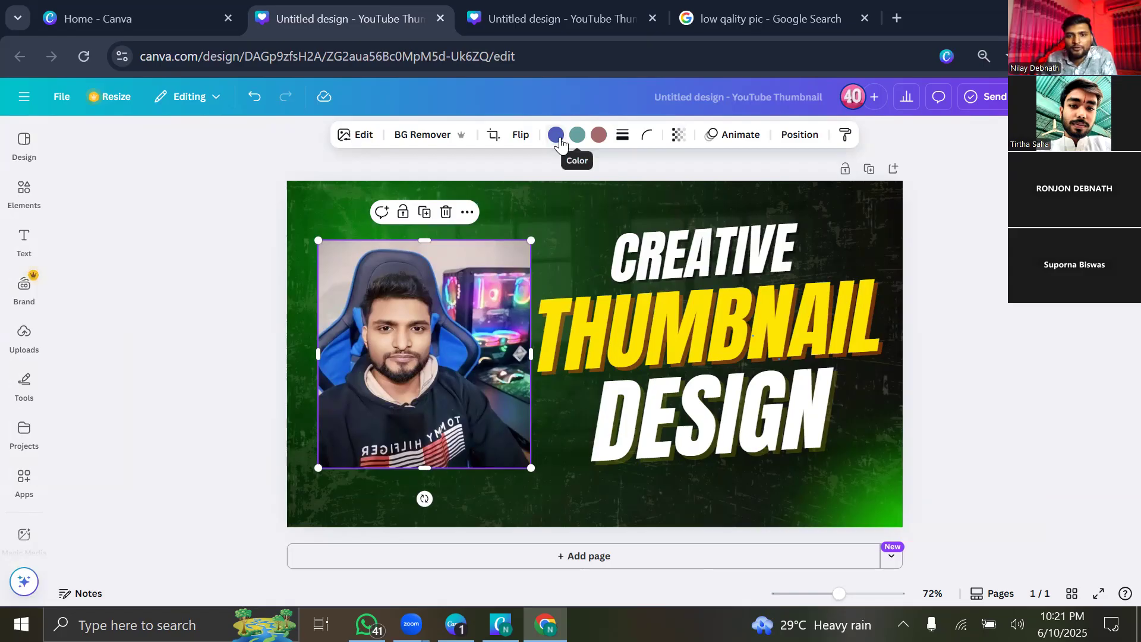
{"action": "left_click", "coordinate": [556, 136]}
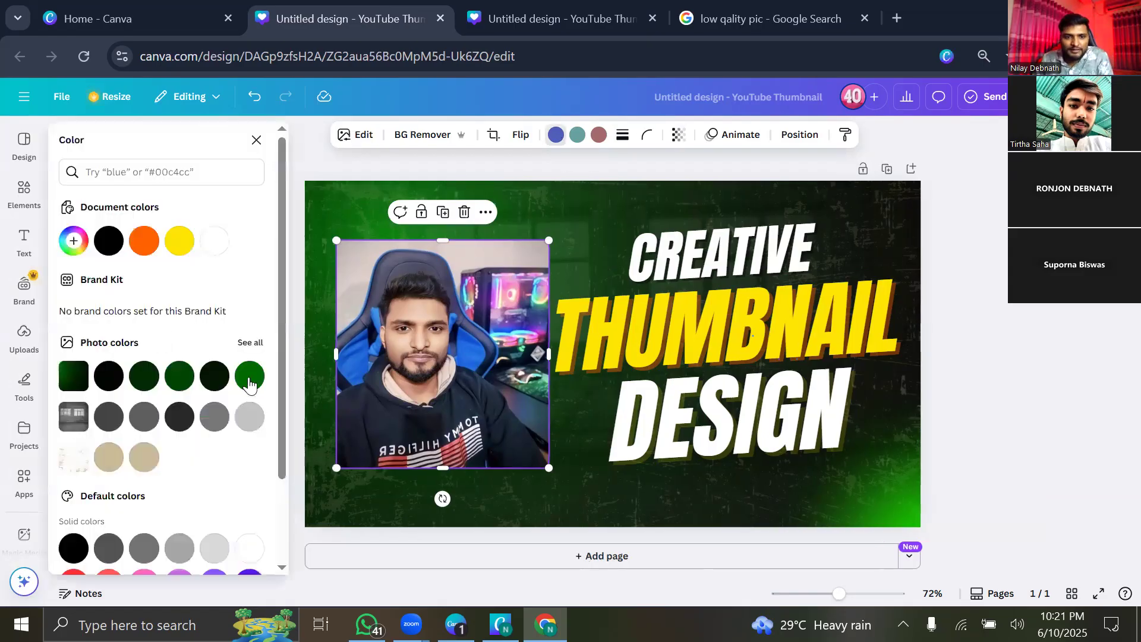
Recolour the chair green and set the background's second colour to yellow #ffe602.
{"action": "left_click", "coordinate": [250, 381]}
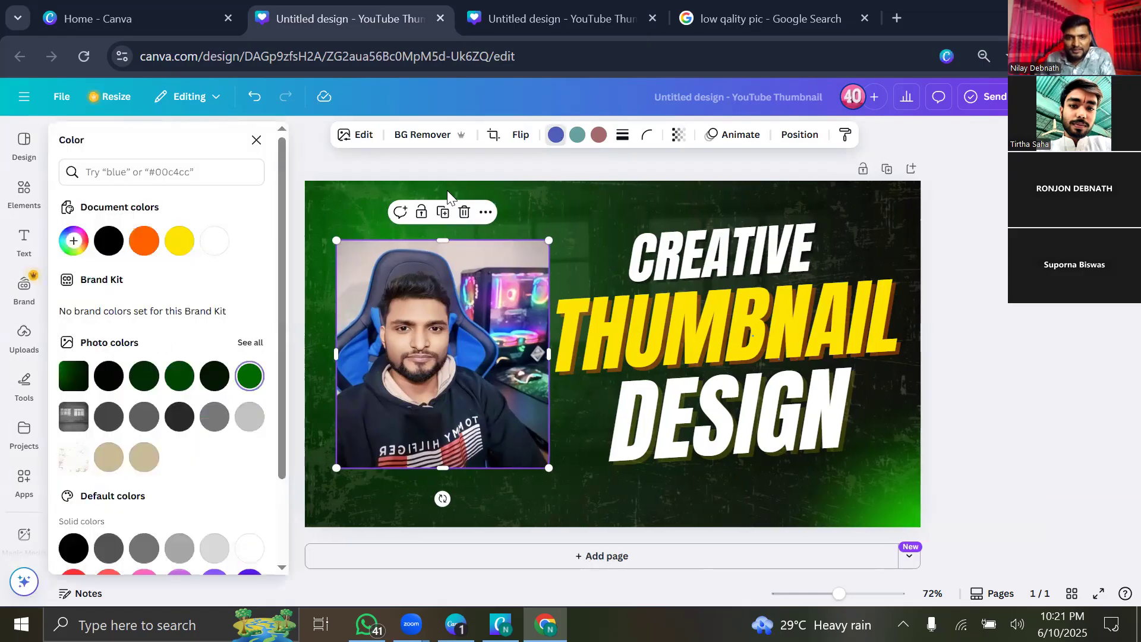
{"action": "left_click", "coordinate": [494, 245]}
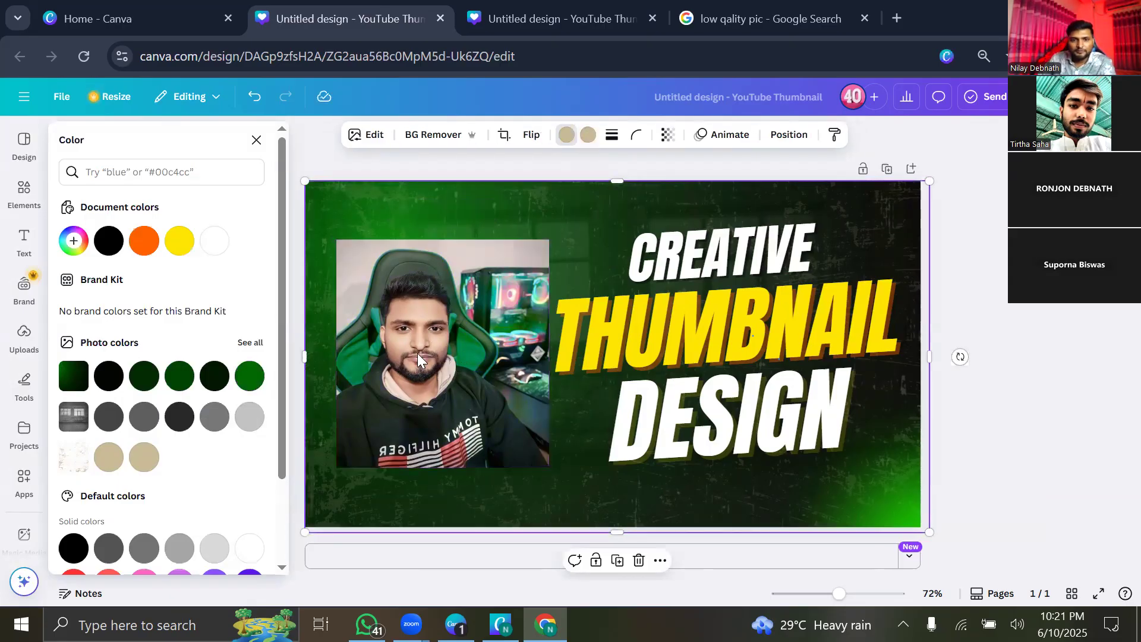
{"action": "left_click", "coordinate": [587, 136]}
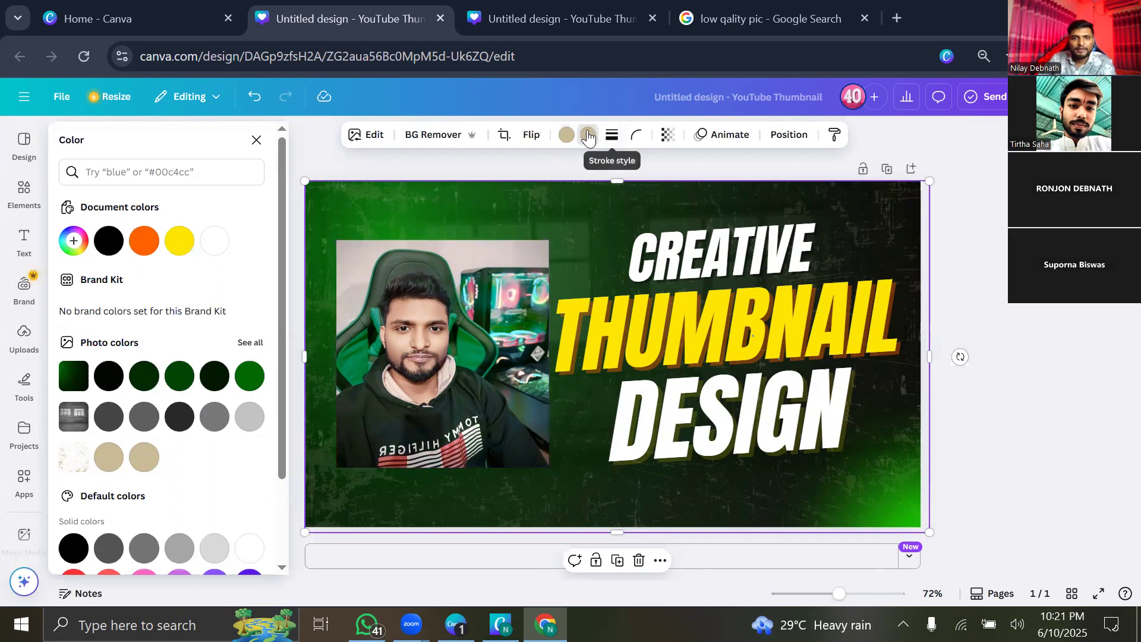
{"action": "left_click", "coordinate": [589, 137]}
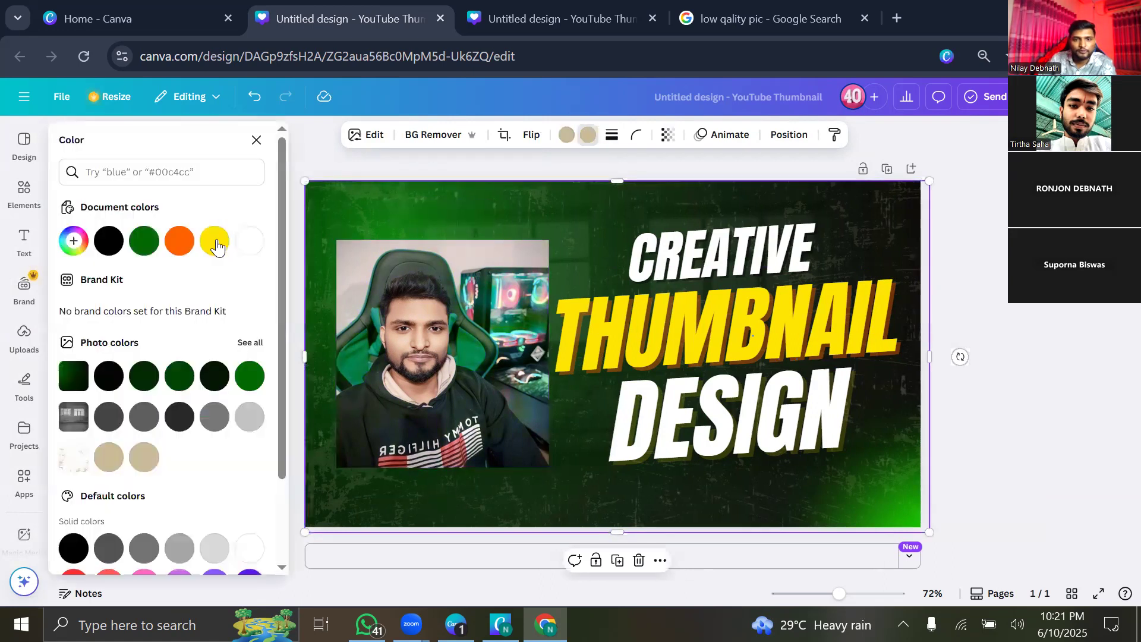
{"action": "left_click", "coordinate": [179, 241]}
{"action": "left_click", "coordinate": [214, 240]}
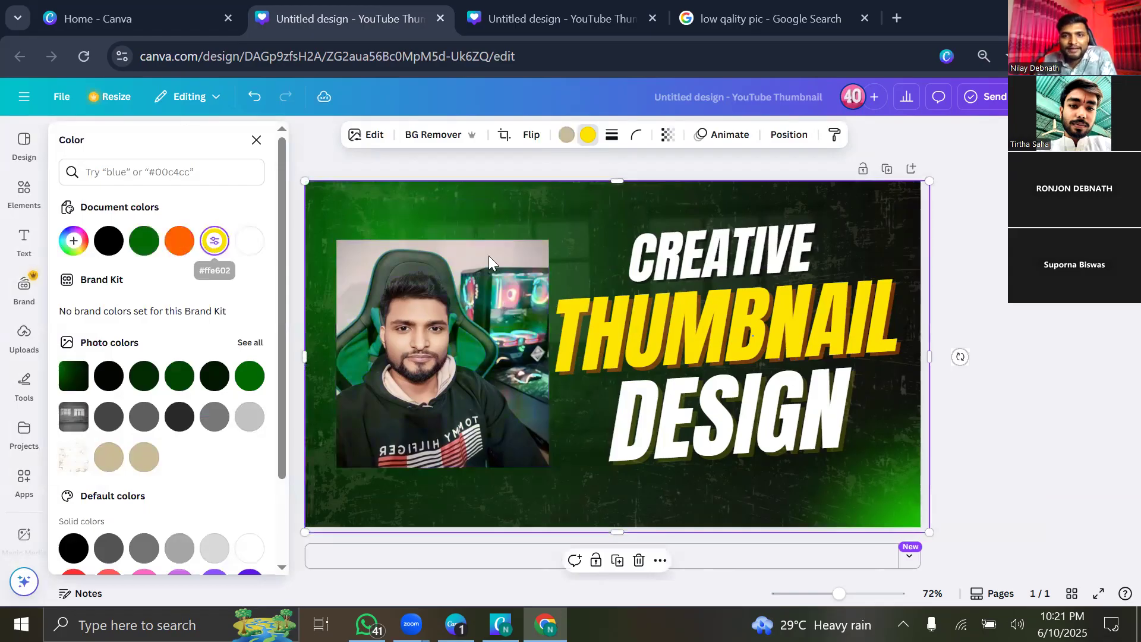
Move the photo slightly higher and recolour its chair yellow.
{"action": "left_click_drag", "start_coordinate": [507, 260], "coordinate": [543, 183]}
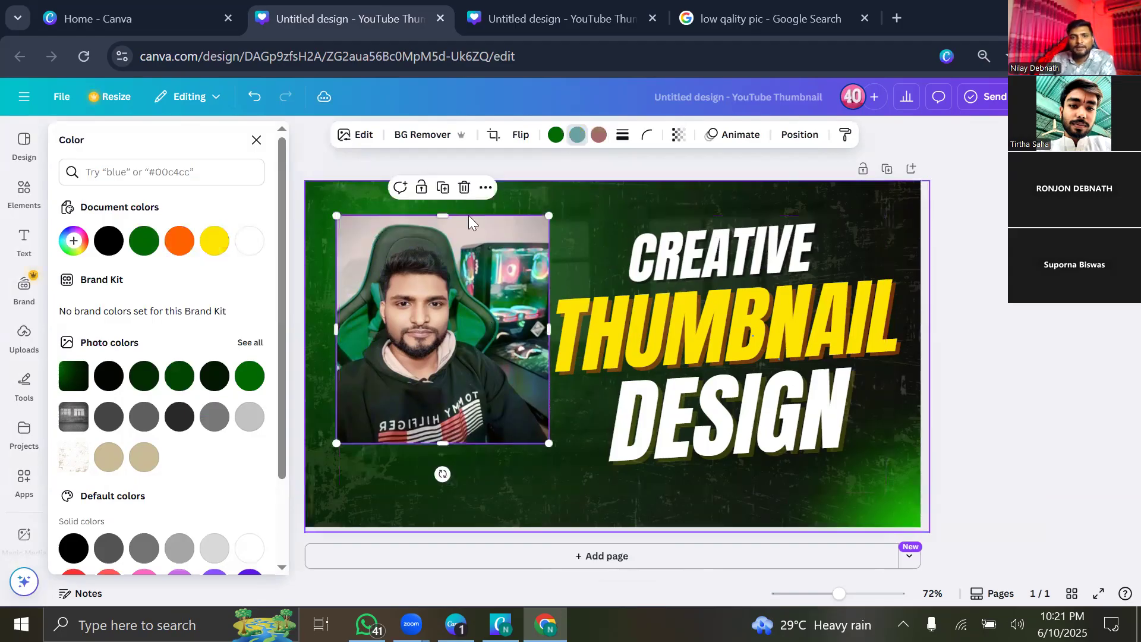
{"action": "left_click", "coordinate": [469, 213]}
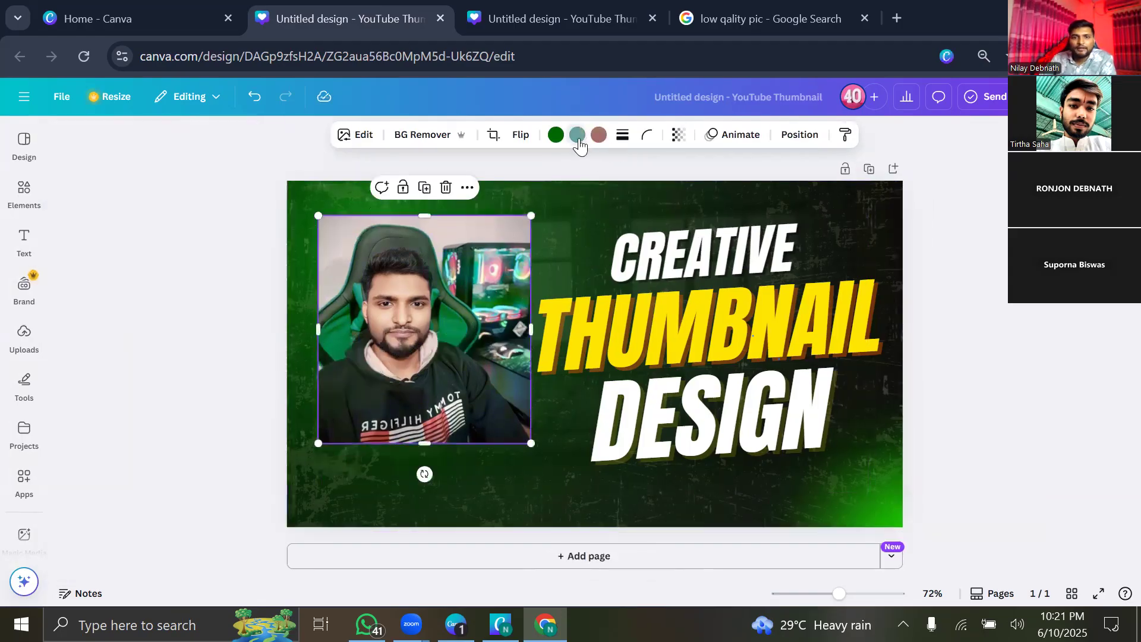
{"action": "left_click", "coordinate": [556, 135]}
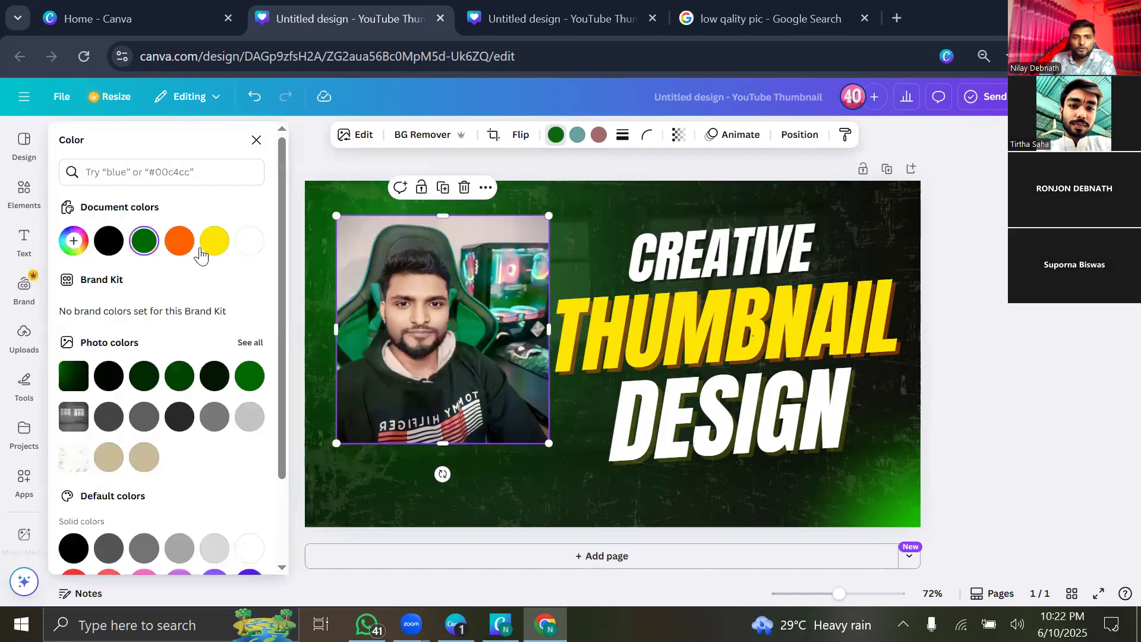
{"action": "left_click", "coordinate": [214, 241]}
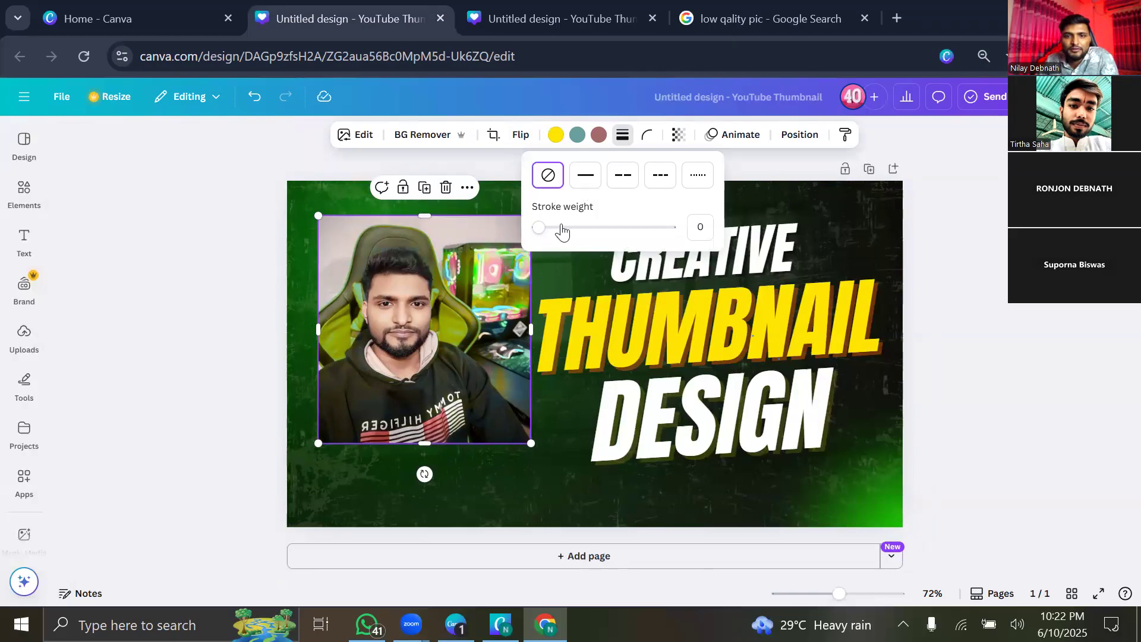
Give the photo a black border, trying dashed and dotted styles up to weight 9.
{"action": "left_click", "coordinate": [542, 228]}
{"action": "mouse_move", "coordinate": [574, 228]}
{"action": "left_mouse_down"}
{"action": "mouse_move", "coordinate": [552, 233]}
{"action": "mouse_move", "coordinate": [584, 220]}
{"action": "mouse_move", "coordinate": [530, 232]}
{"action": "mouse_move", "coordinate": [610, 241]}
{"action": "mouse_move", "coordinate": [550, 235]}
{"action": "left_mouse_up"}
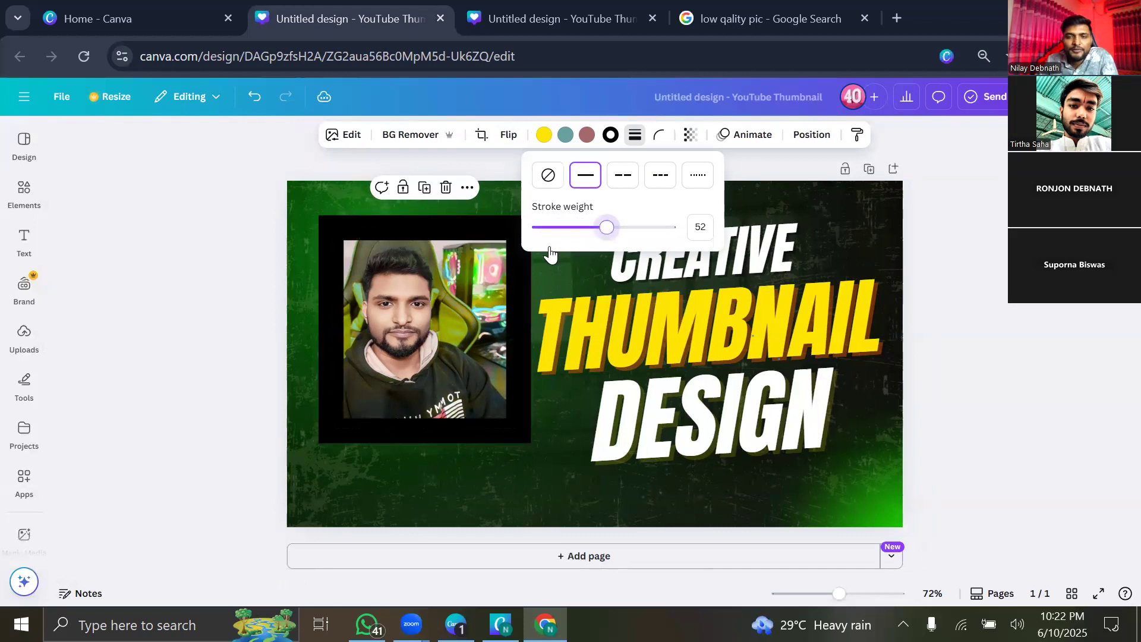
{"action": "left_click", "coordinate": [611, 187]}
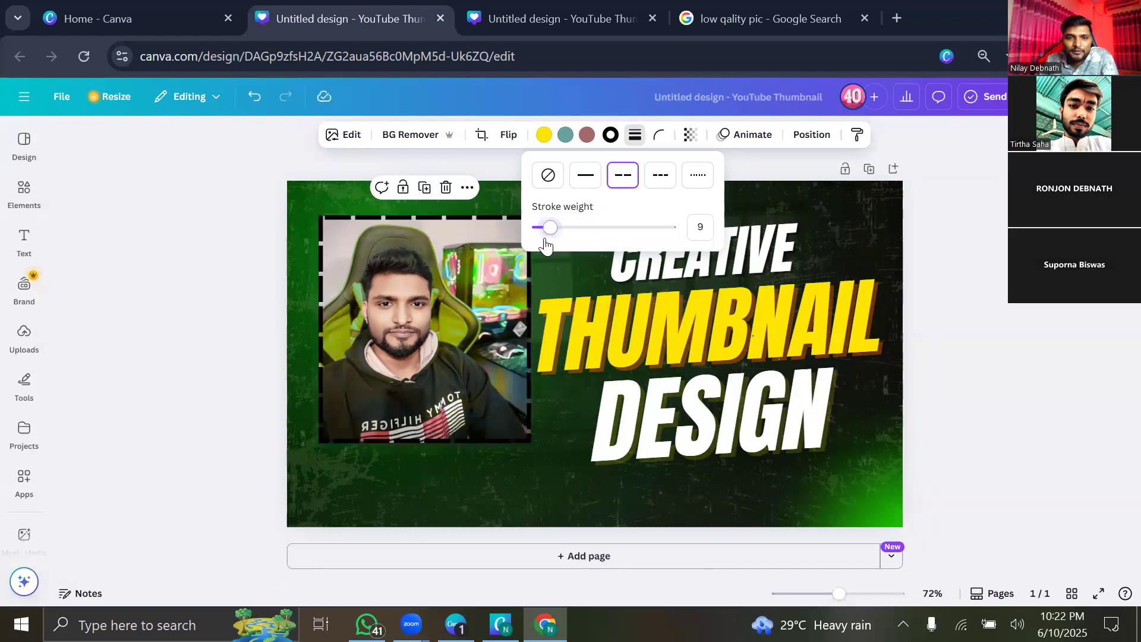
{"action": "left_click_drag", "start_coordinate": [546, 246], "coordinate": [543, 248]}
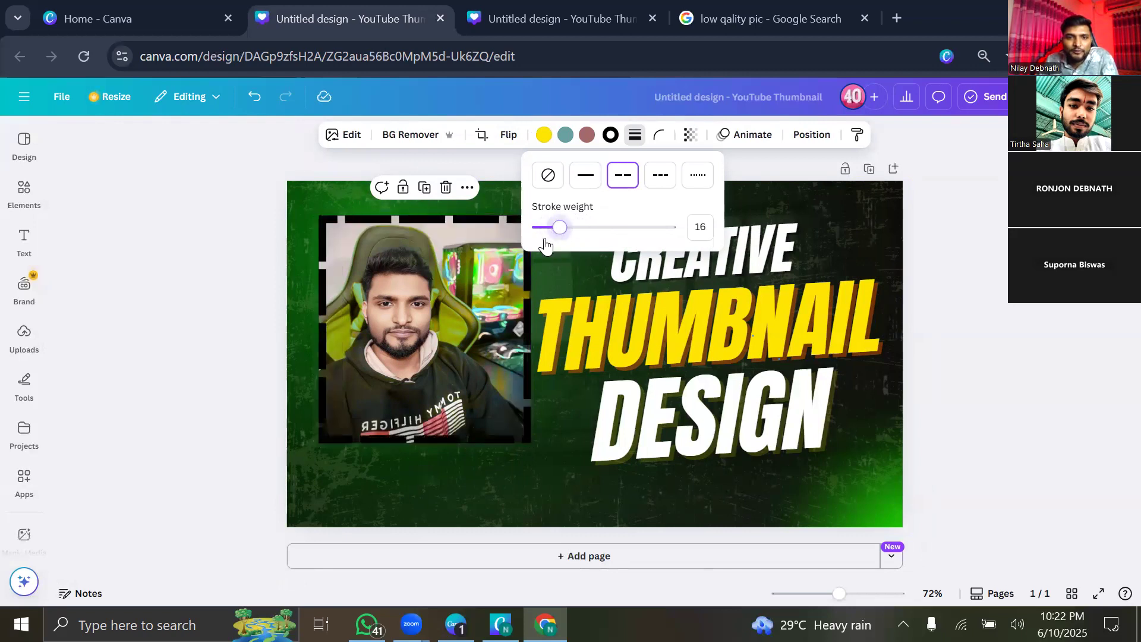
{"action": "left_click", "coordinate": [660, 178]}
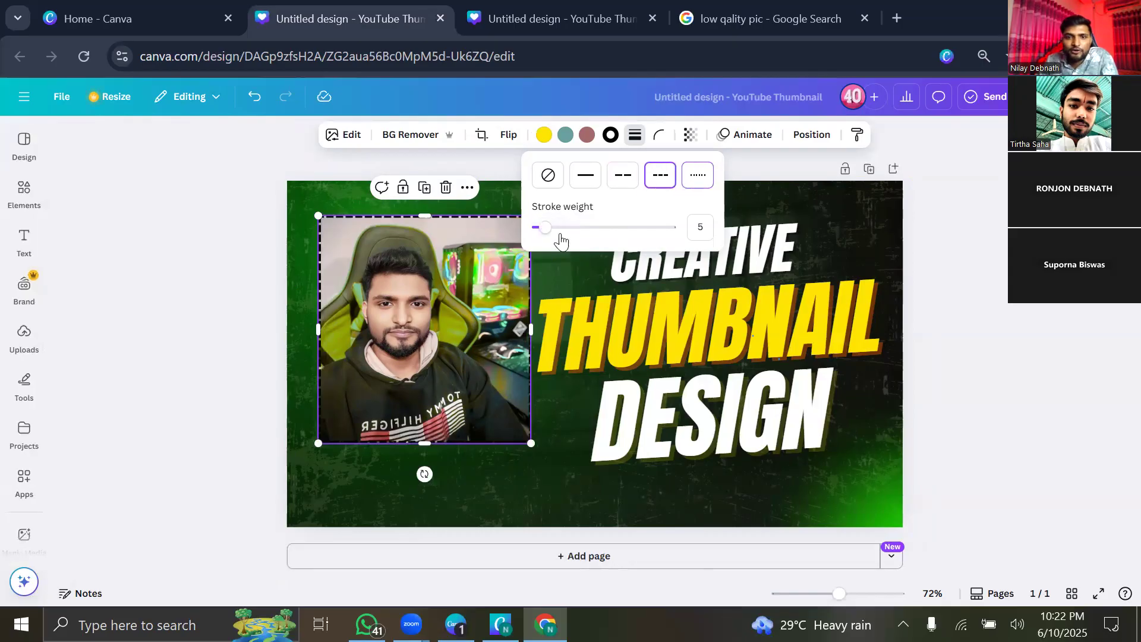
{"action": "left_click", "coordinate": [542, 234]}
{"action": "left_click_drag", "start_coordinate": [541, 235], "coordinate": [547, 235]}
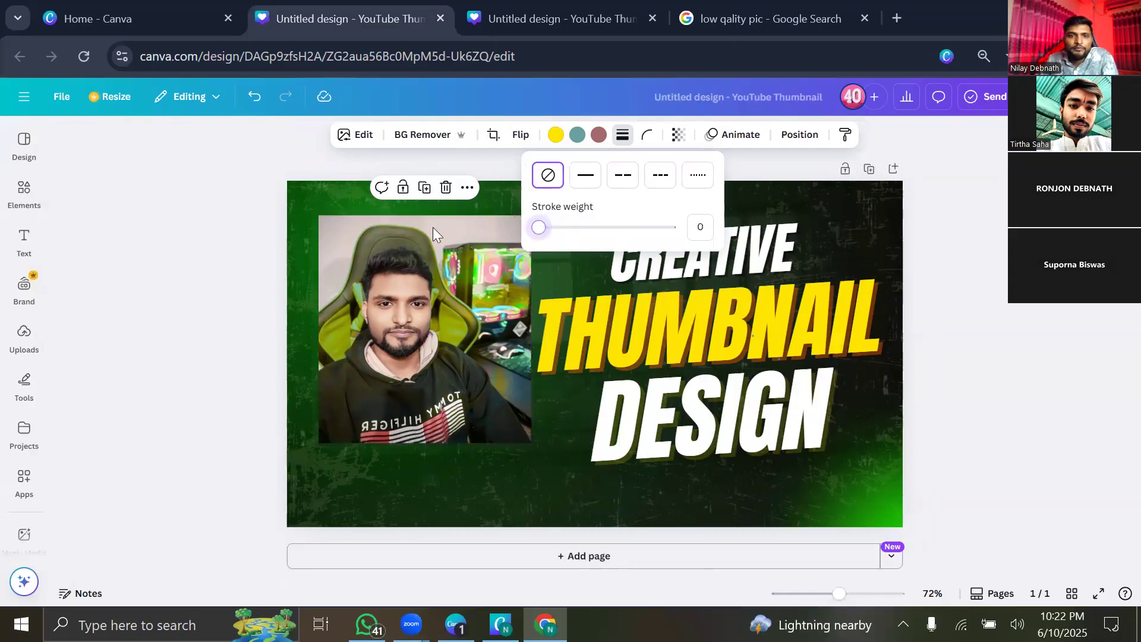
Remove the photo's background, reposition the cutout, and set the border style to None.
{"action": "left_click", "coordinate": [406, 135]}
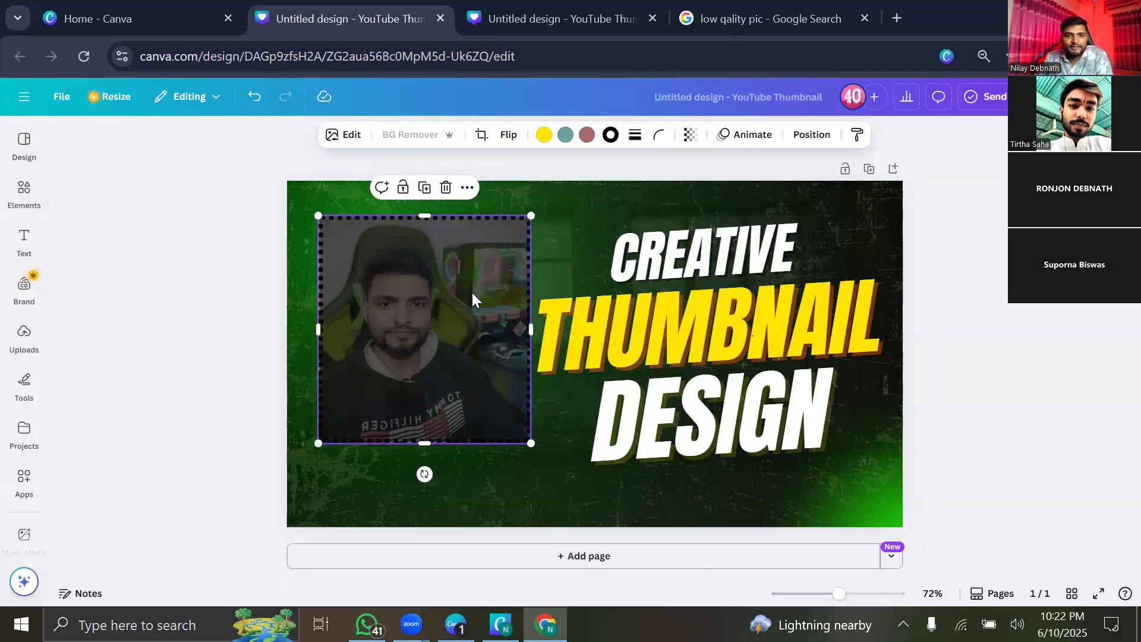
{"action": "left_click_drag", "start_coordinate": [449, 303], "coordinate": [283, 376]}
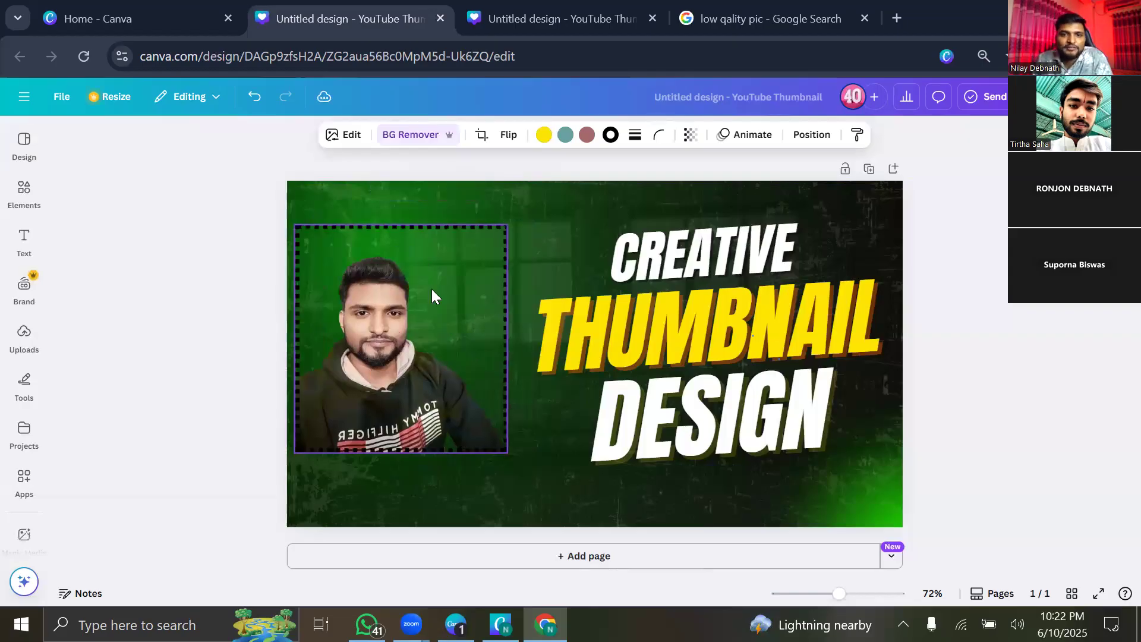
{"action": "left_click_drag", "start_coordinate": [431, 289], "coordinate": [454, 287]}
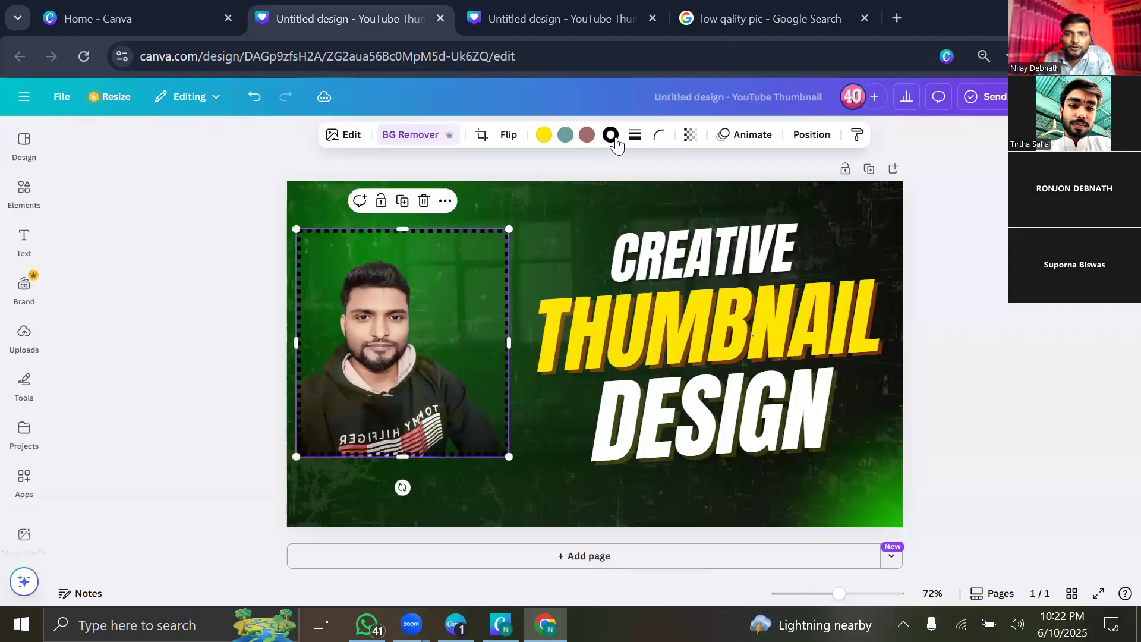
{"action": "left_click", "coordinate": [634, 136]}
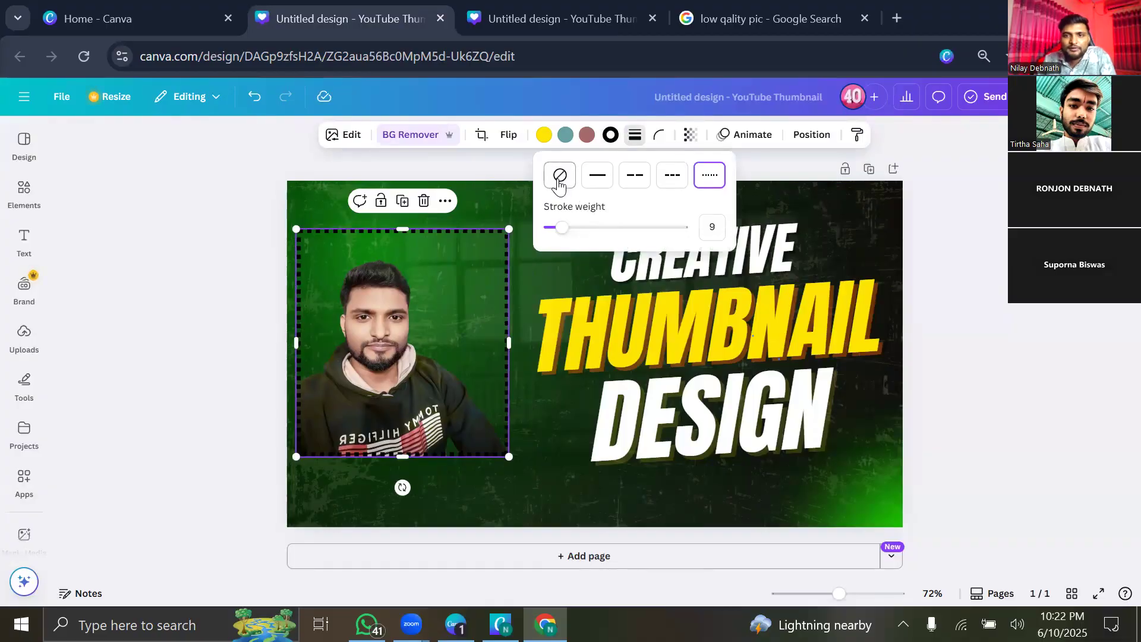
{"action": "left_click", "coordinate": [559, 179]}
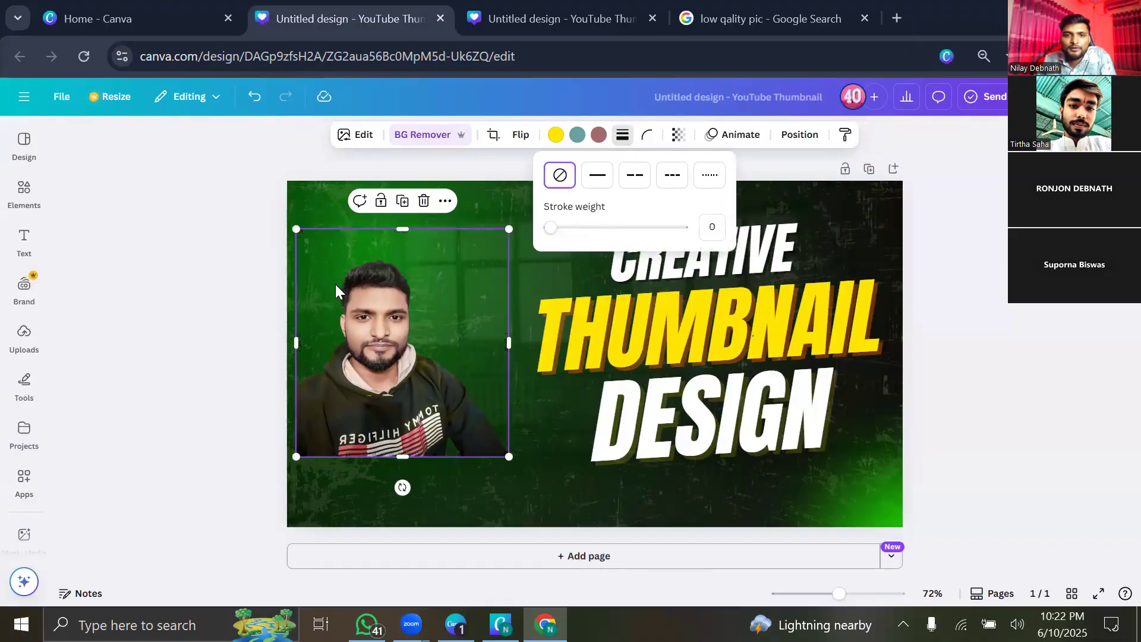
{"action": "left_click", "coordinate": [420, 136]}
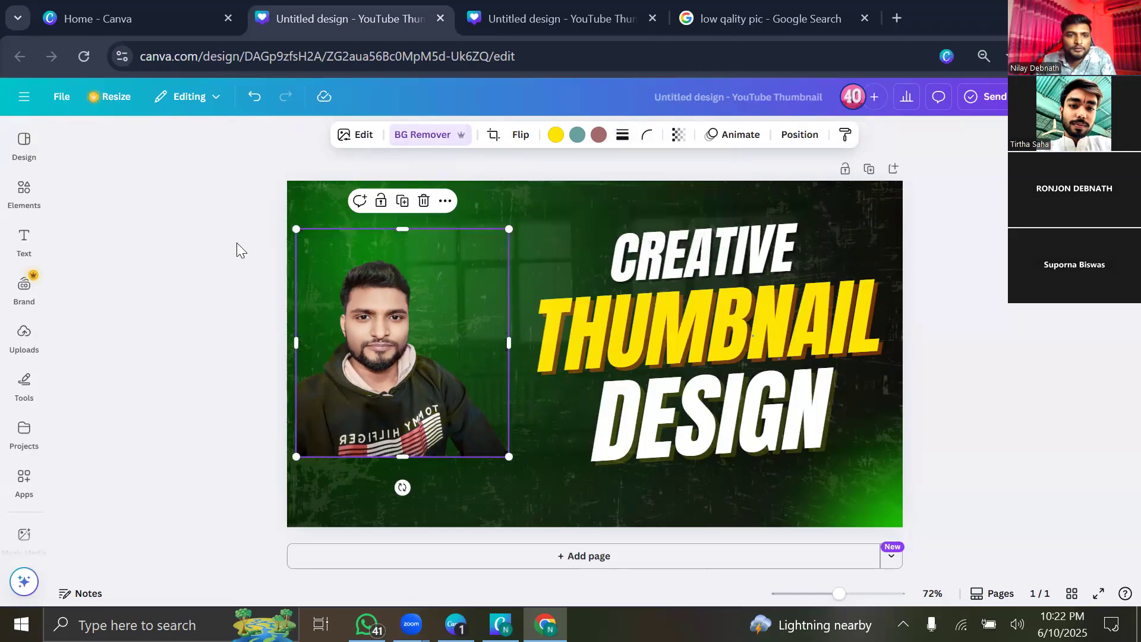
Try the Restore brush at size 45 with the original image shown, then finish editing.
{"action": "left_click", "coordinate": [165, 225]}
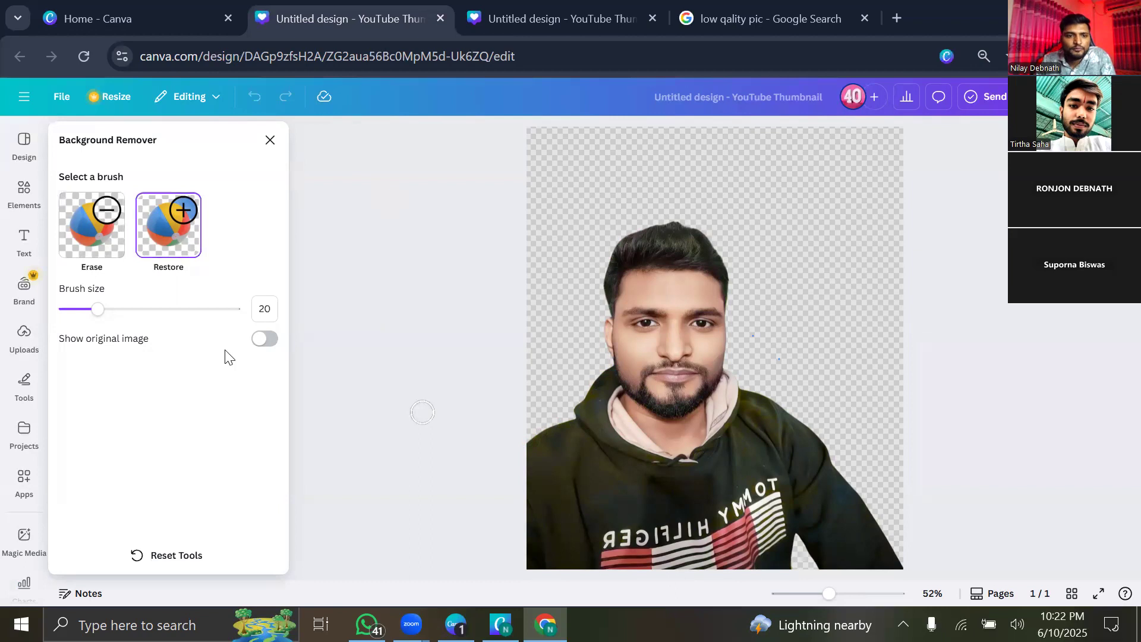
{"action": "left_click", "coordinate": [269, 343]}
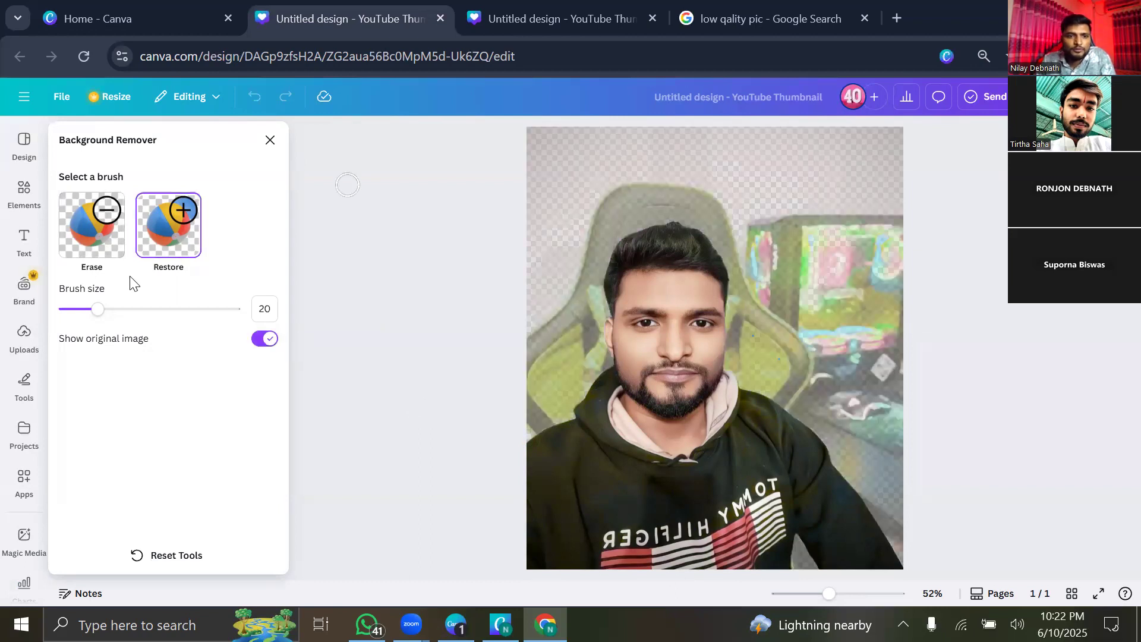
{"action": "left_click", "coordinate": [142, 308]}
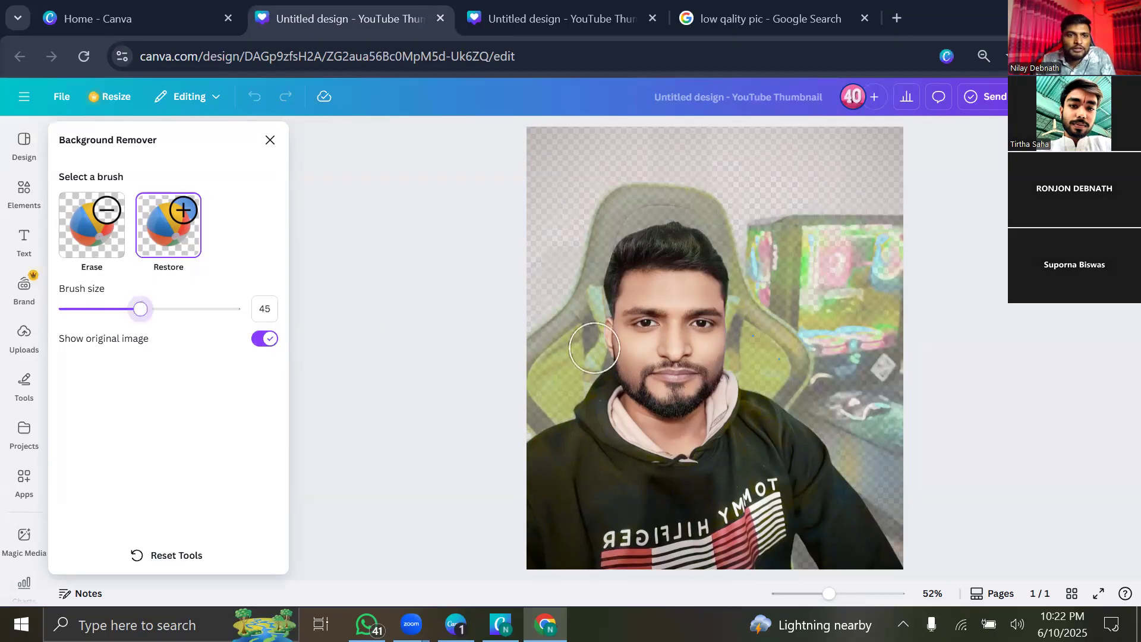
{"action": "left_click", "coordinate": [417, 324]}
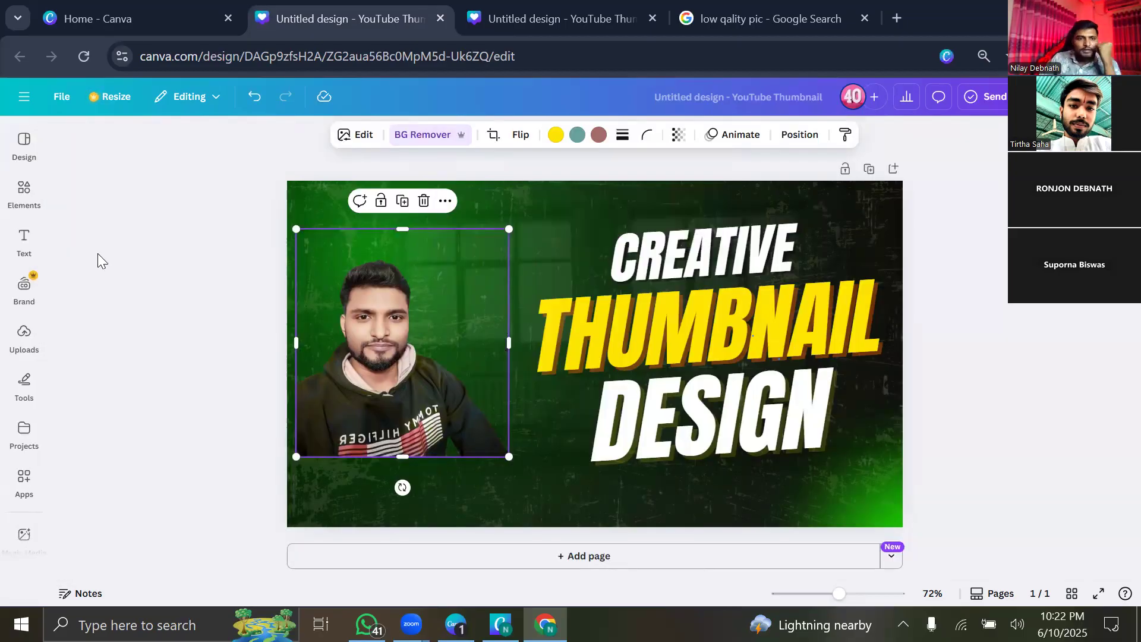
Reset all background removal edits with BG Remover's Reset Tools and confirm.
{"action": "left_click", "coordinate": [363, 134]}
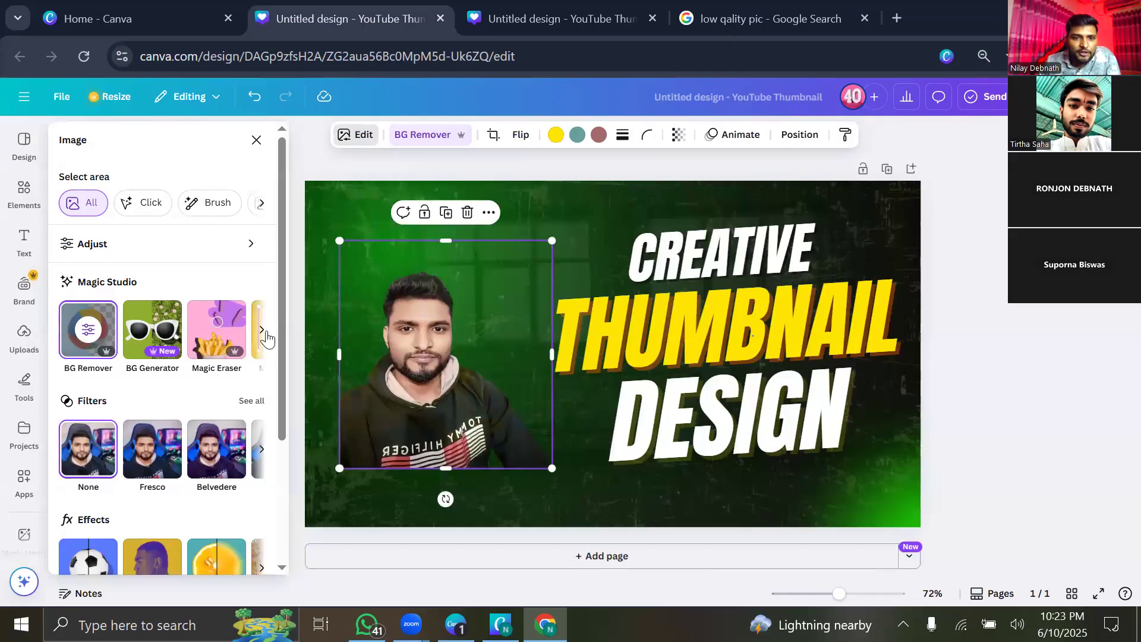
{"action": "left_click", "coordinate": [261, 331]}
{"action": "left_click", "coordinate": [262, 331]}
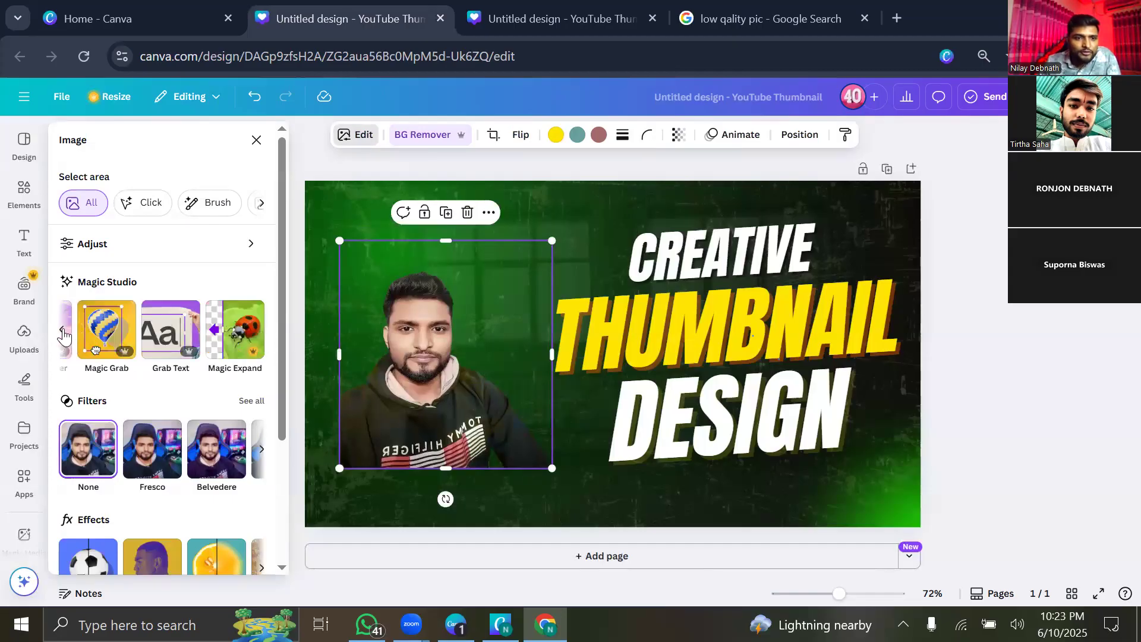
{"action": "left_click", "coordinate": [64, 333]}
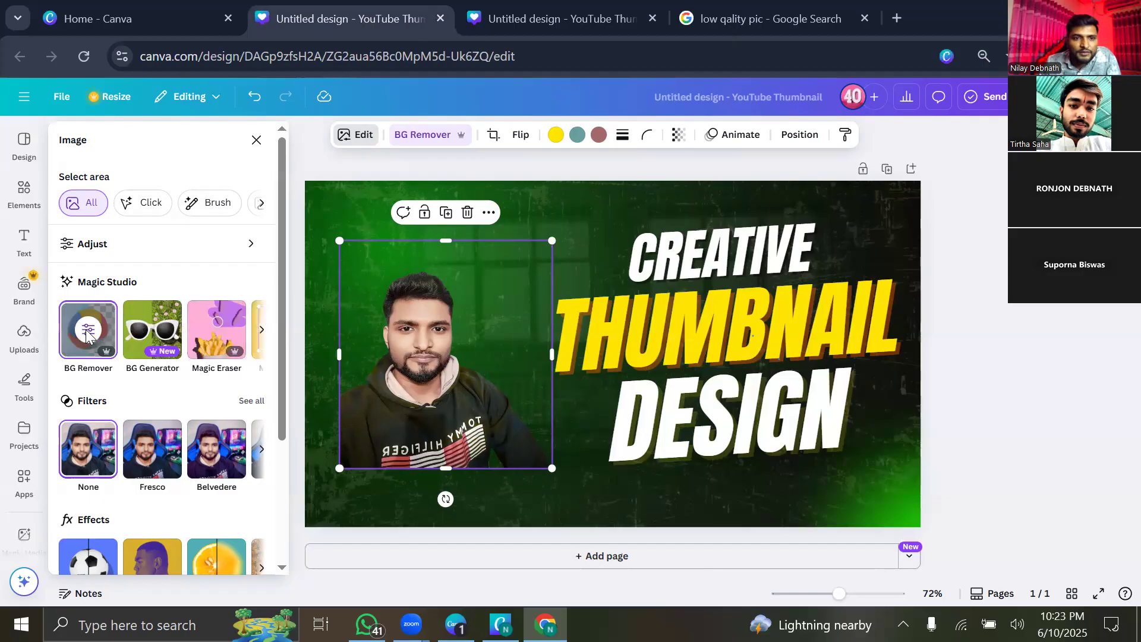
{"action": "left_click", "coordinate": [86, 336]}
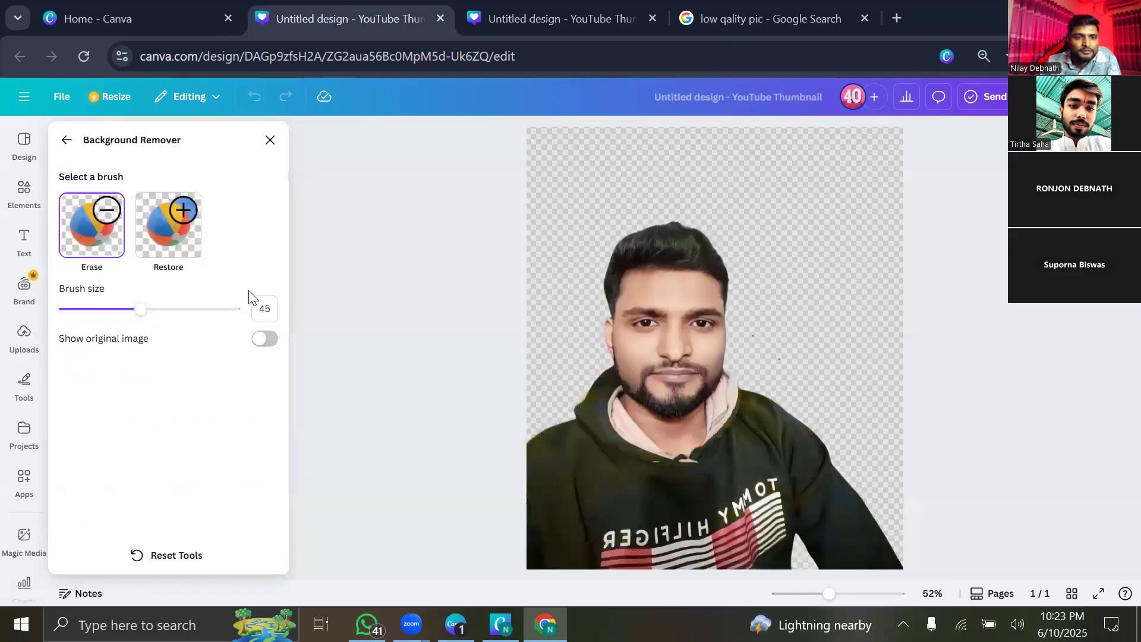
{"action": "left_click", "coordinate": [176, 565]}
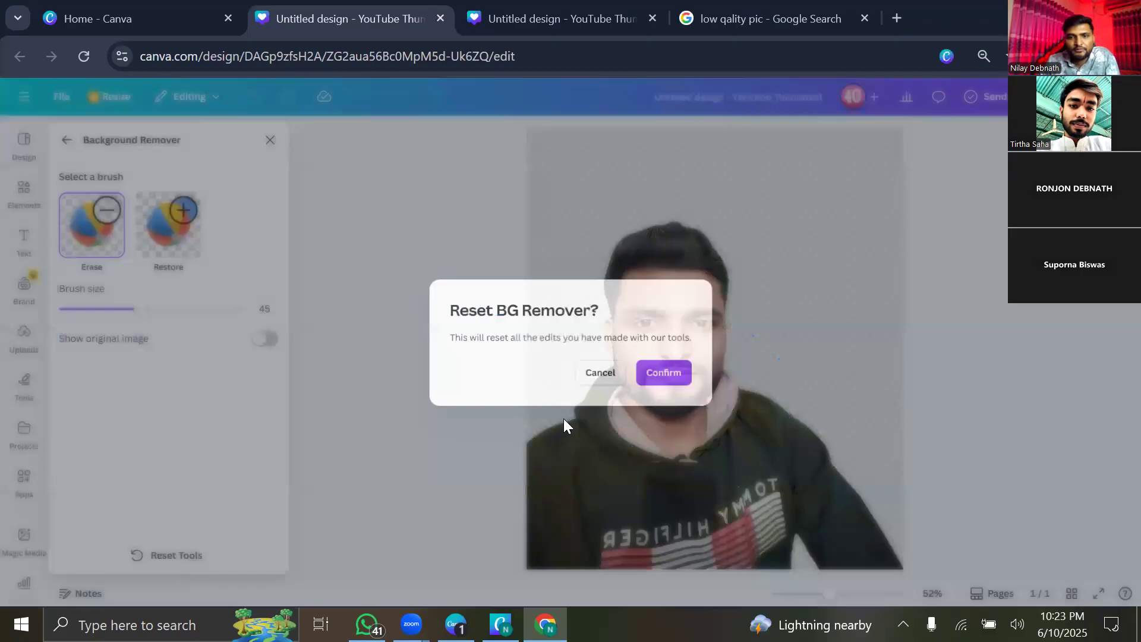
{"action": "left_click", "coordinate": [655, 375]}
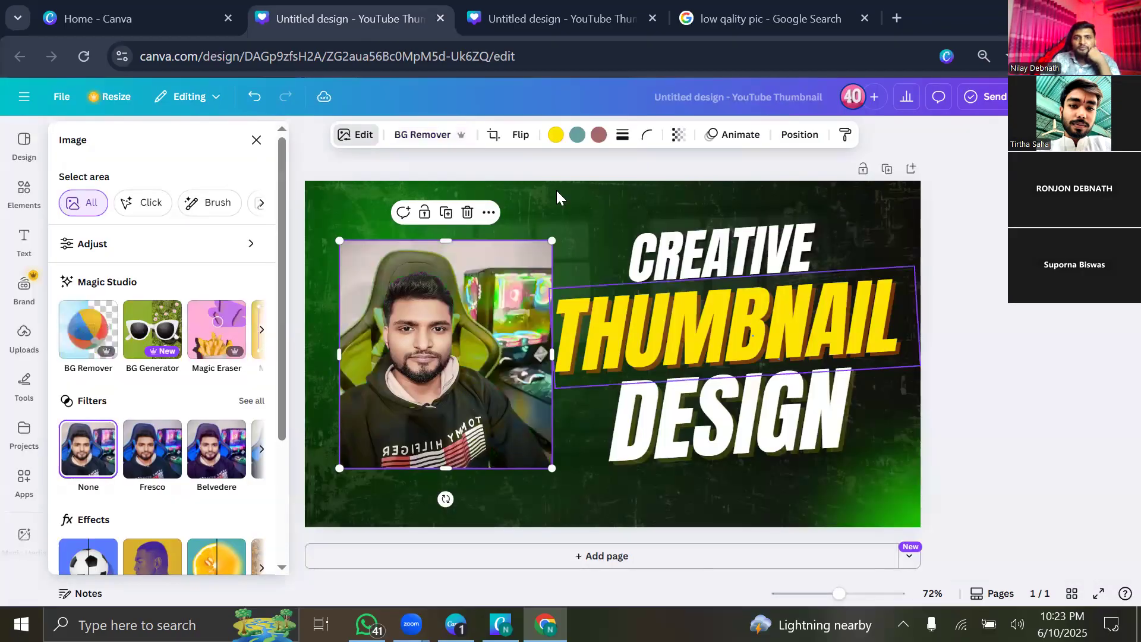
Try rounding the photo's corners, reset them to square, and shrink the photo.
{"action": "left_click", "coordinate": [648, 140]}
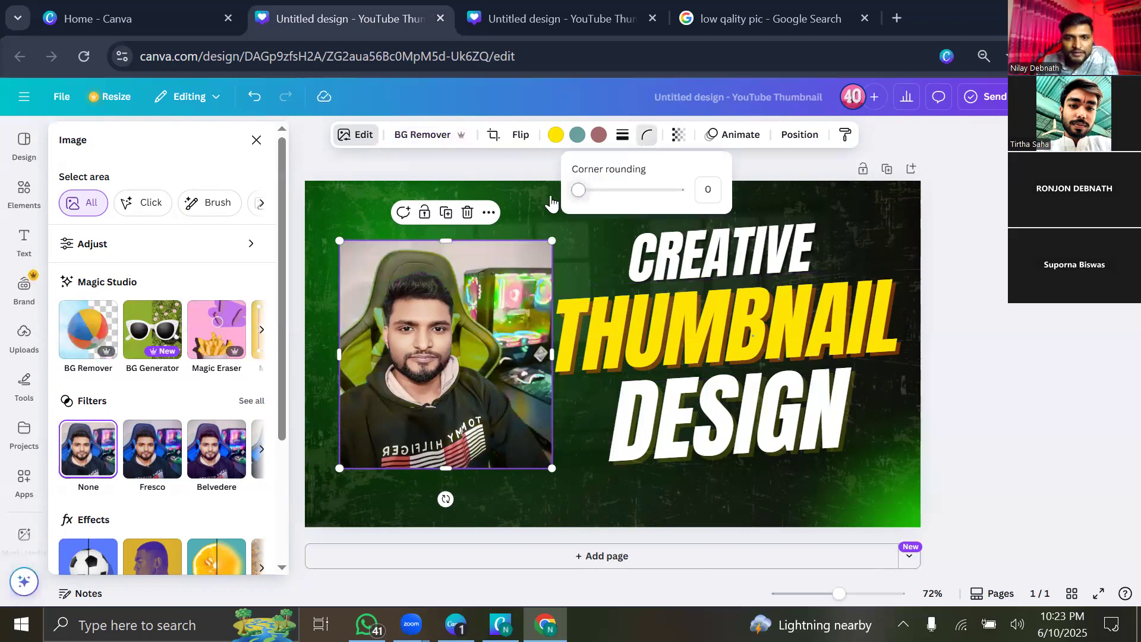
{"action": "left_click_drag", "start_coordinate": [580, 201], "coordinate": [721, 193]}
{"action": "left_click_drag", "start_coordinate": [548, 203], "coordinate": [768, 210]}
{"action": "left_click_drag", "start_coordinate": [554, 468], "coordinate": [553, 184]}
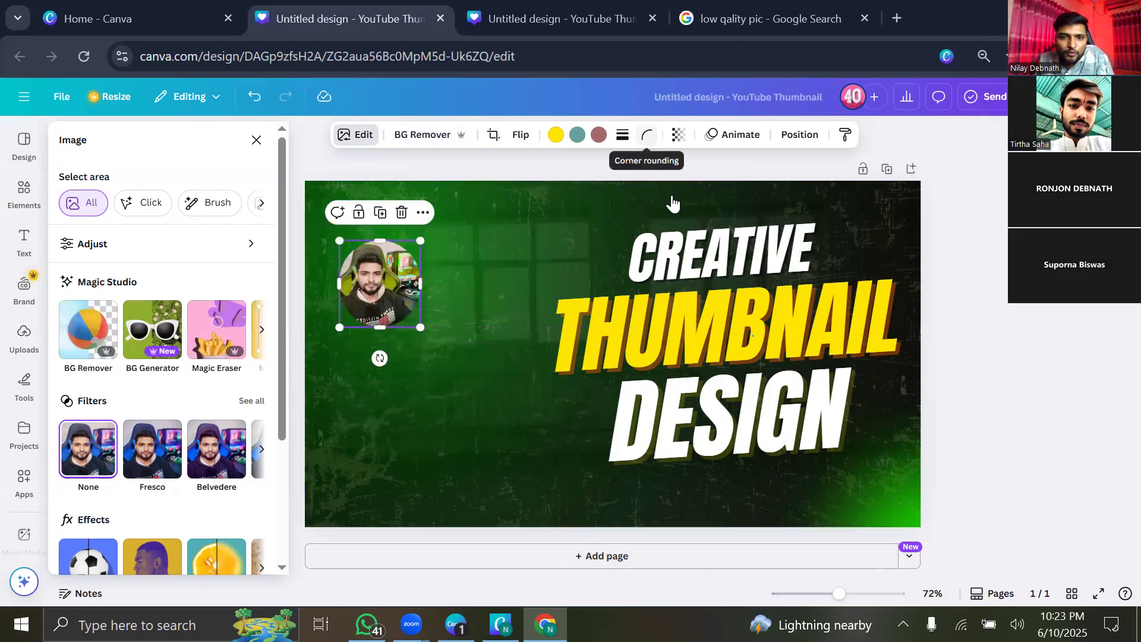
Make the photo fully circular and enlarge it to about 323×345 px.
{"action": "left_click", "coordinate": [648, 135]}
{"action": "left_click", "coordinate": [573, 189]}
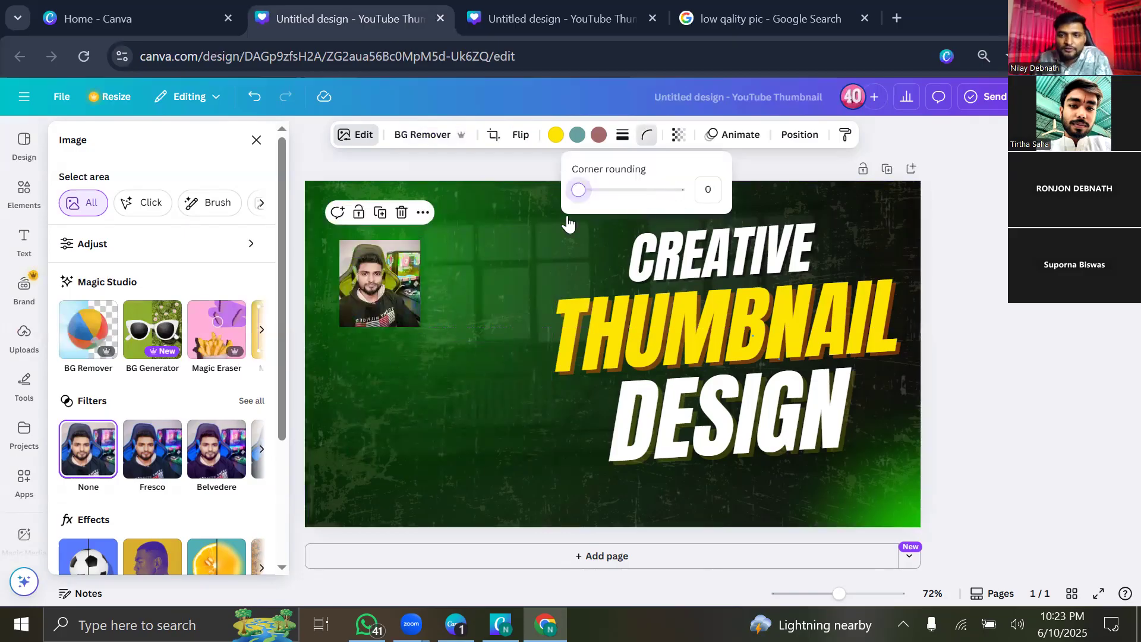
{"action": "left_click_drag", "start_coordinate": [578, 189], "coordinate": [694, 214]}
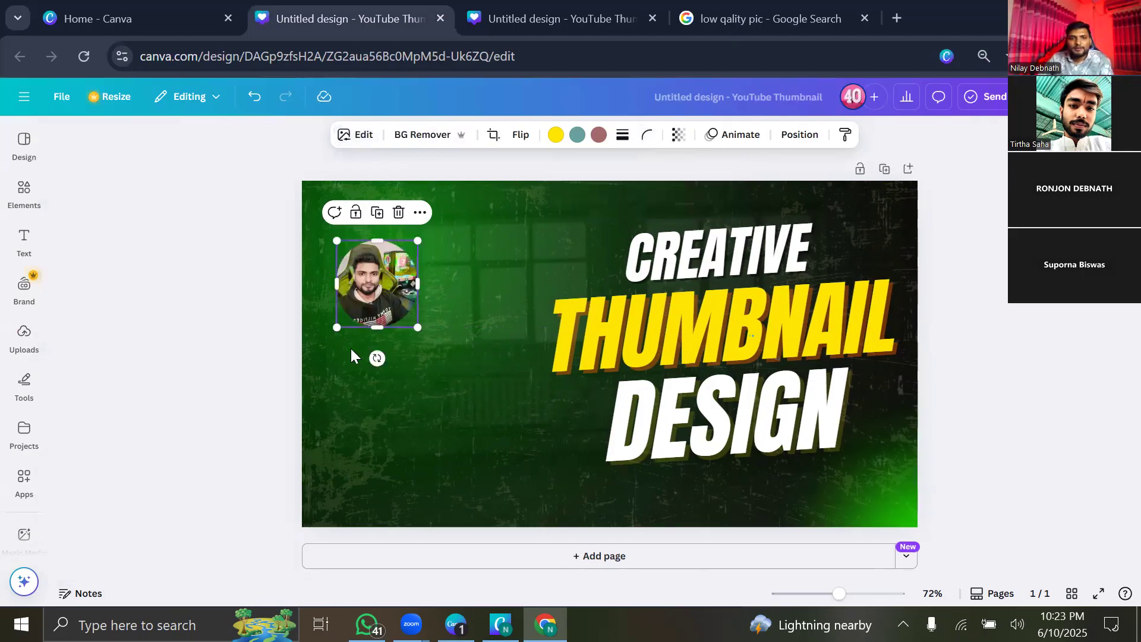
{"action": "left_click_drag", "start_coordinate": [403, 327], "coordinate": [512, 444]}
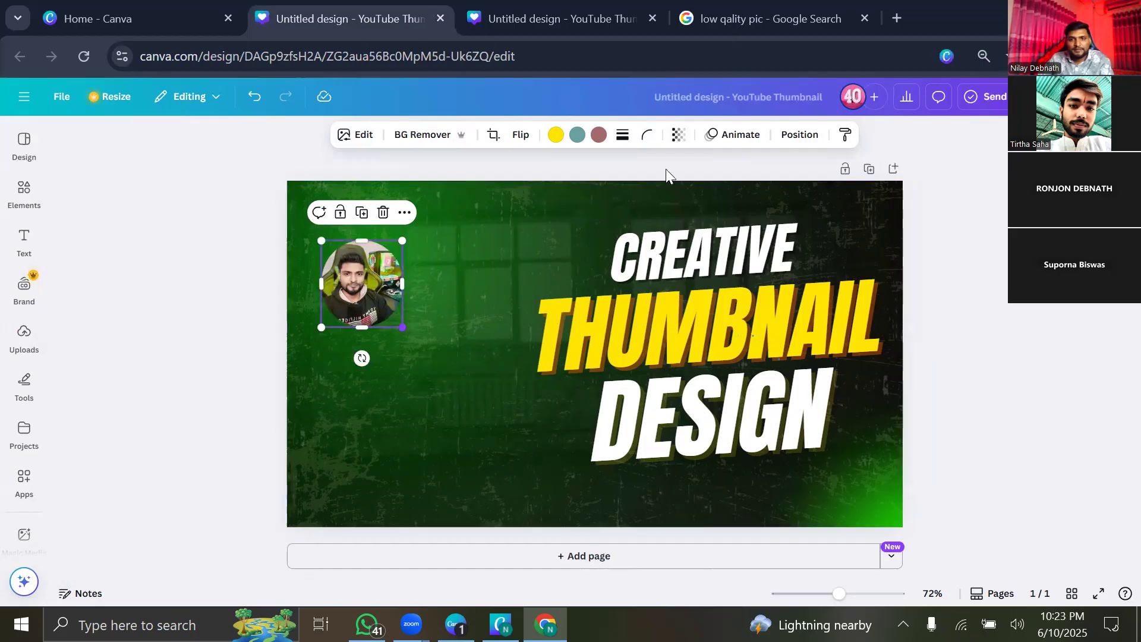
{"action": "left_click", "coordinate": [679, 136]}
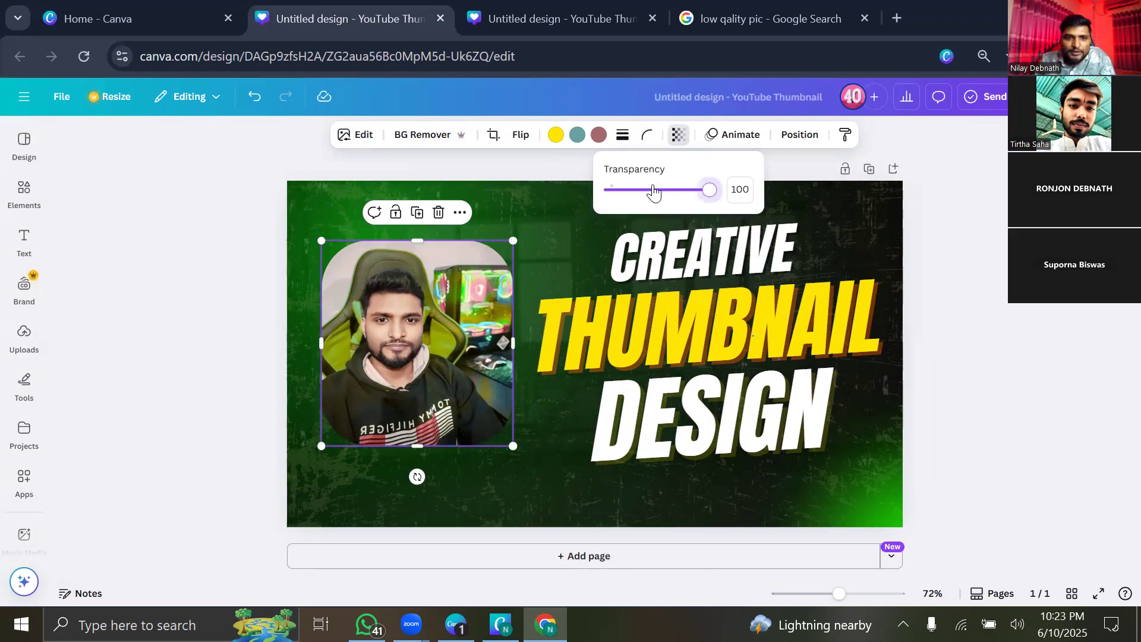
{"action": "left_click", "coordinate": [663, 190]}
{"action": "left_click_drag", "start_coordinate": [578, 191], "coordinate": [583, 184]}
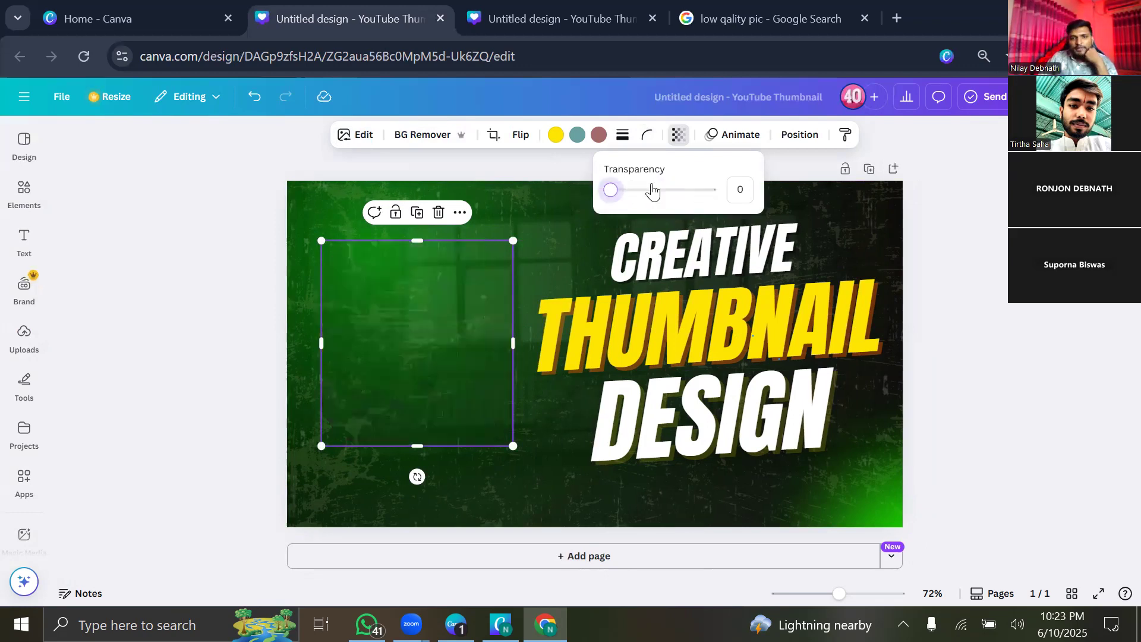
{"action": "left_click_drag", "start_coordinate": [712, 188], "coordinate": [644, 232]}
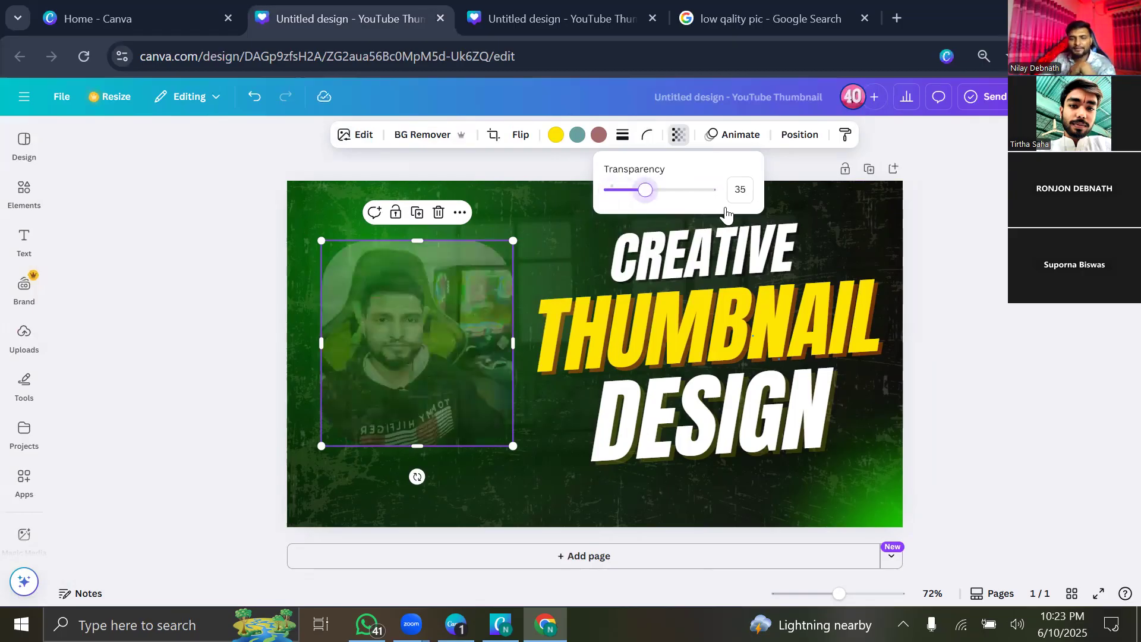
{"action": "left_click_drag", "start_coordinate": [725, 209], "coordinate": [726, 211]}
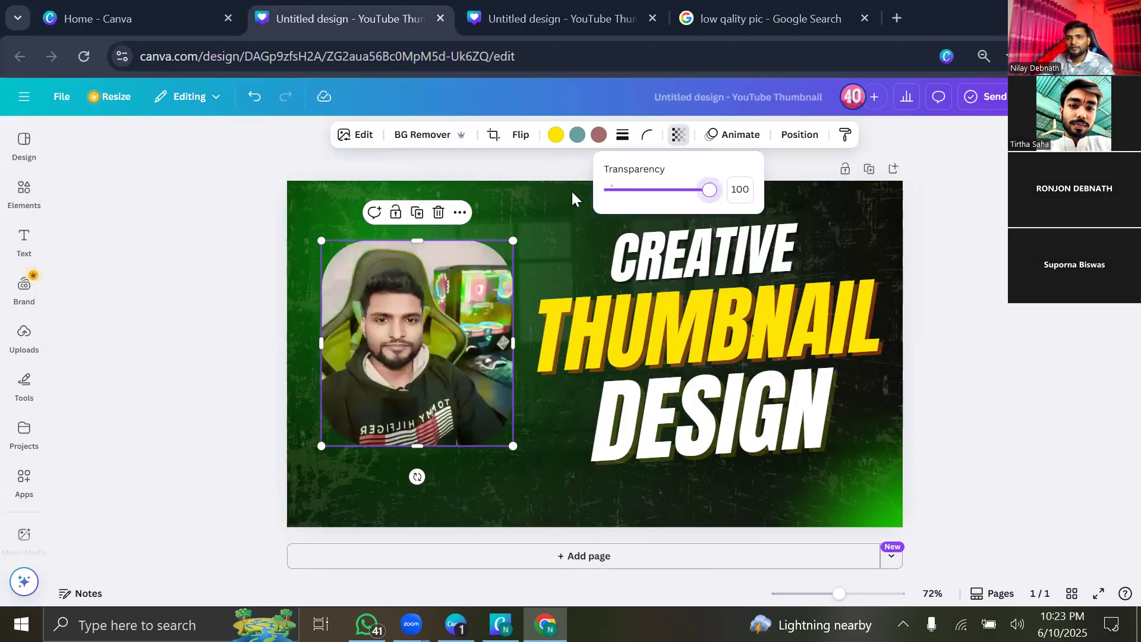
{"action": "left_click", "coordinate": [561, 301]}
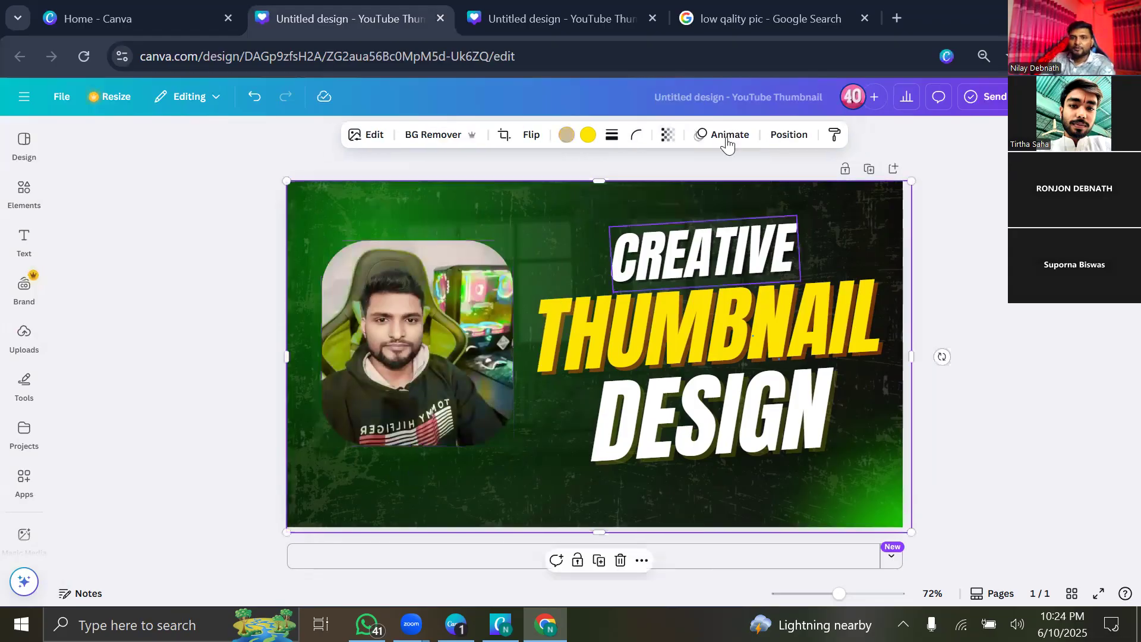
Move the photo right and bring it in front of CREATIVE, THUMBNAIL and DESIGN.
{"action": "left_click", "coordinate": [789, 135]}
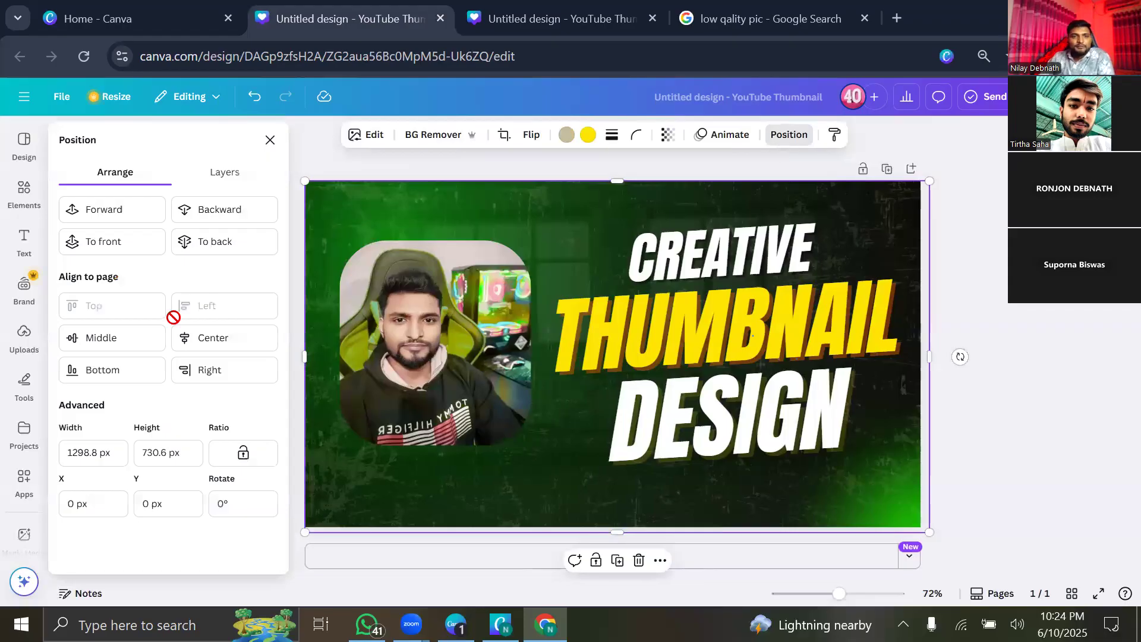
{"action": "left_click_drag", "start_coordinate": [408, 346], "coordinate": [556, 320]}
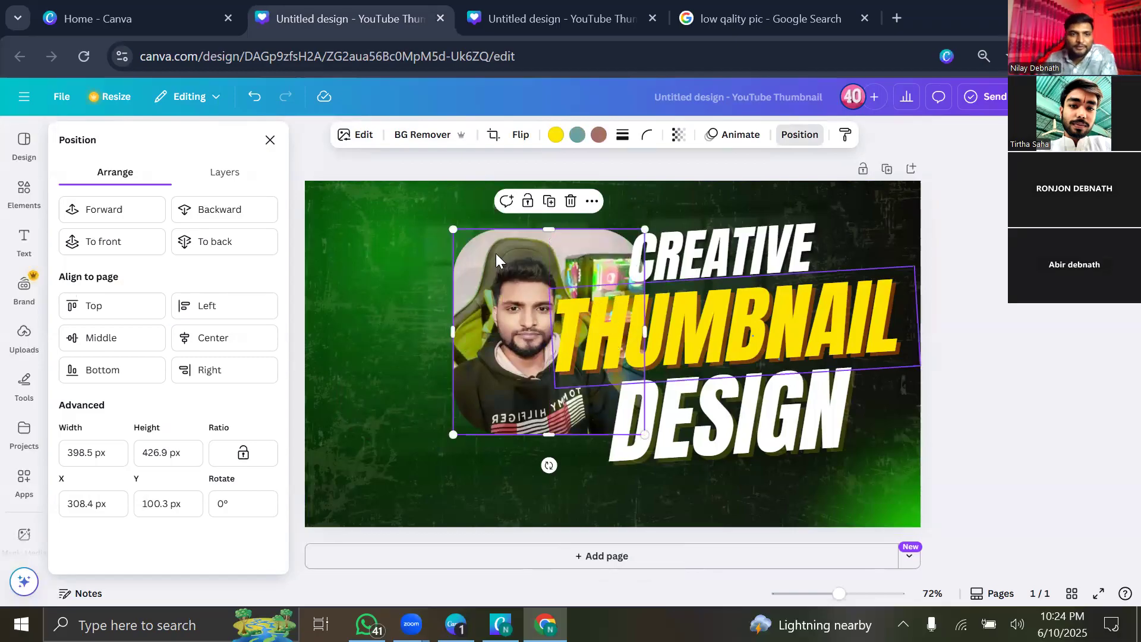
{"action": "left_click", "coordinate": [143, 224]}
{"action": "left_click", "coordinate": [143, 224]}
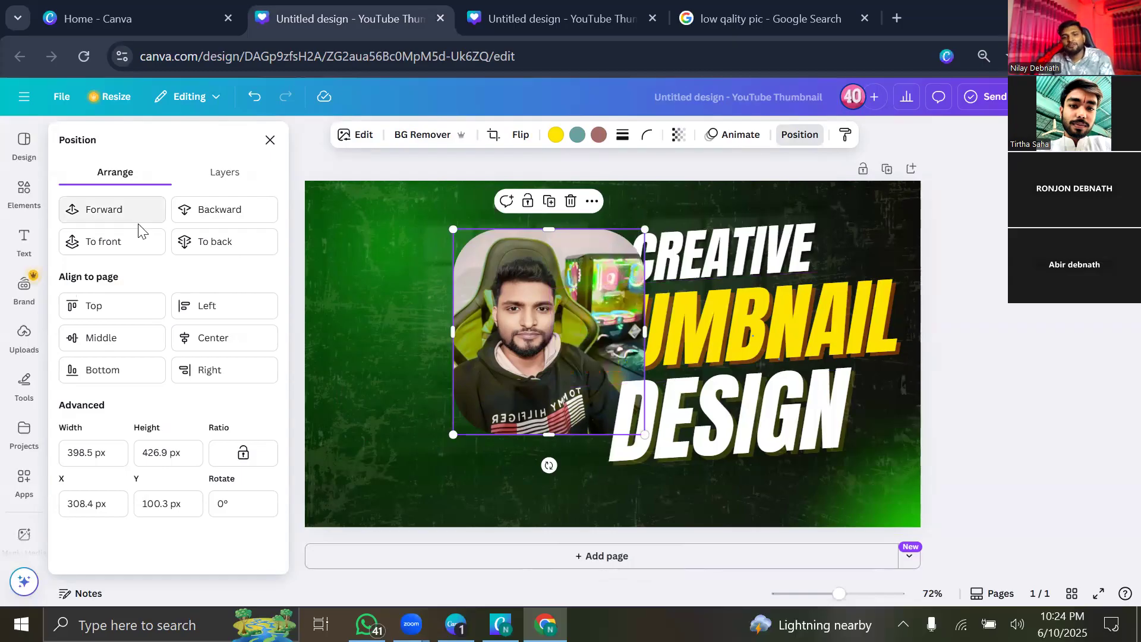
{"action": "left_click", "coordinate": [128, 211]}
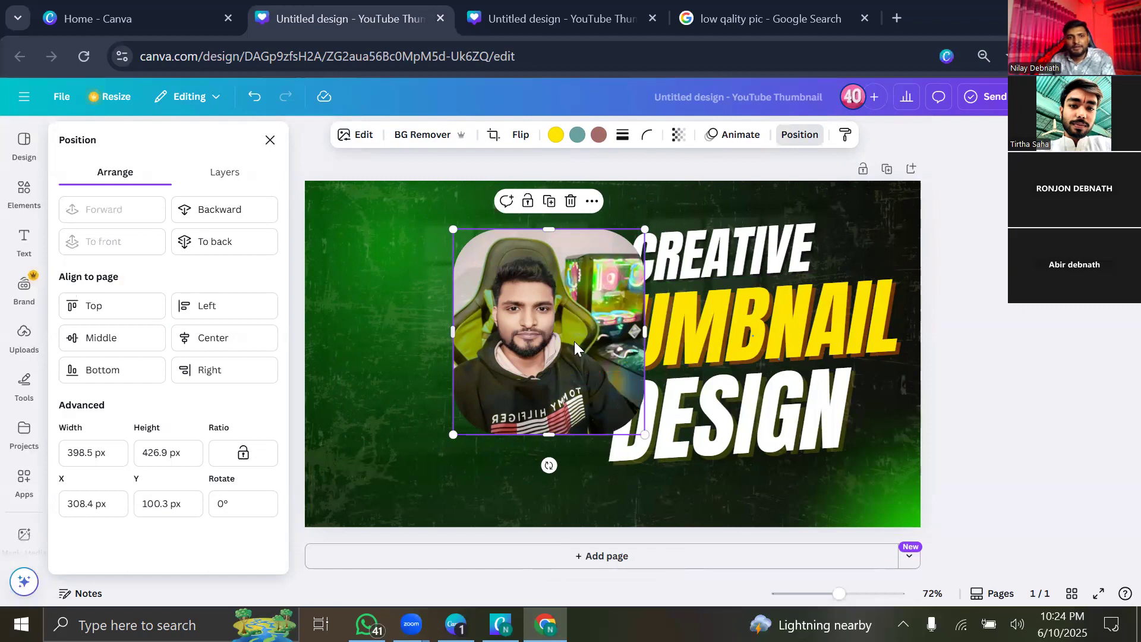
{"action": "left_click_drag", "start_coordinate": [585, 331], "coordinate": [659, 335]}
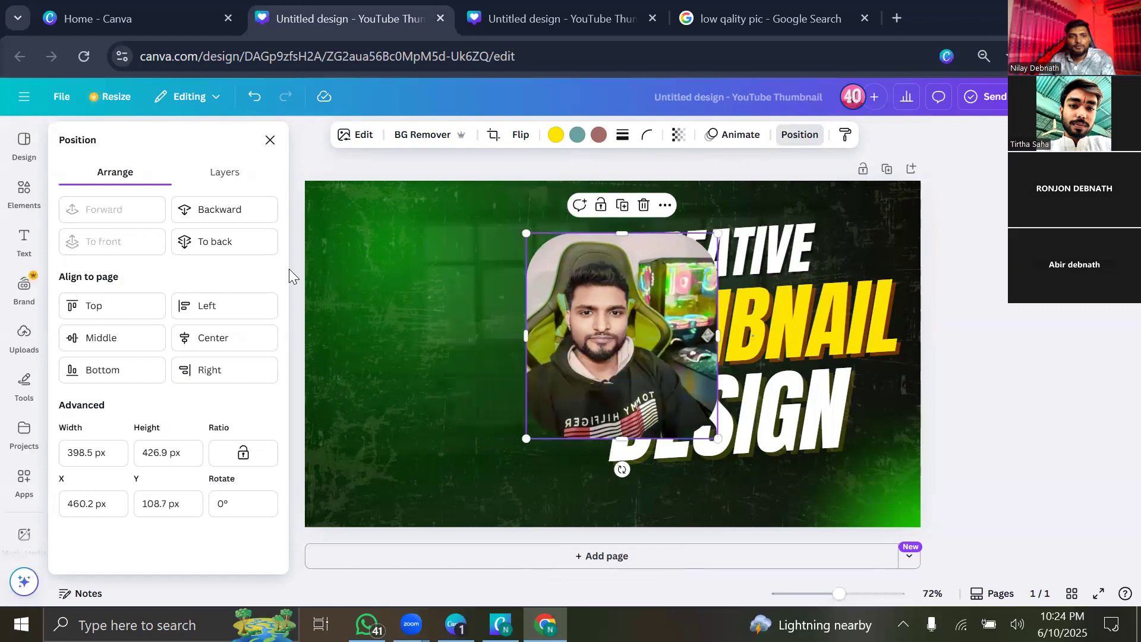
Send the photo behind all three headline words and move it to the left side.
{"action": "left_click", "coordinate": [244, 219]}
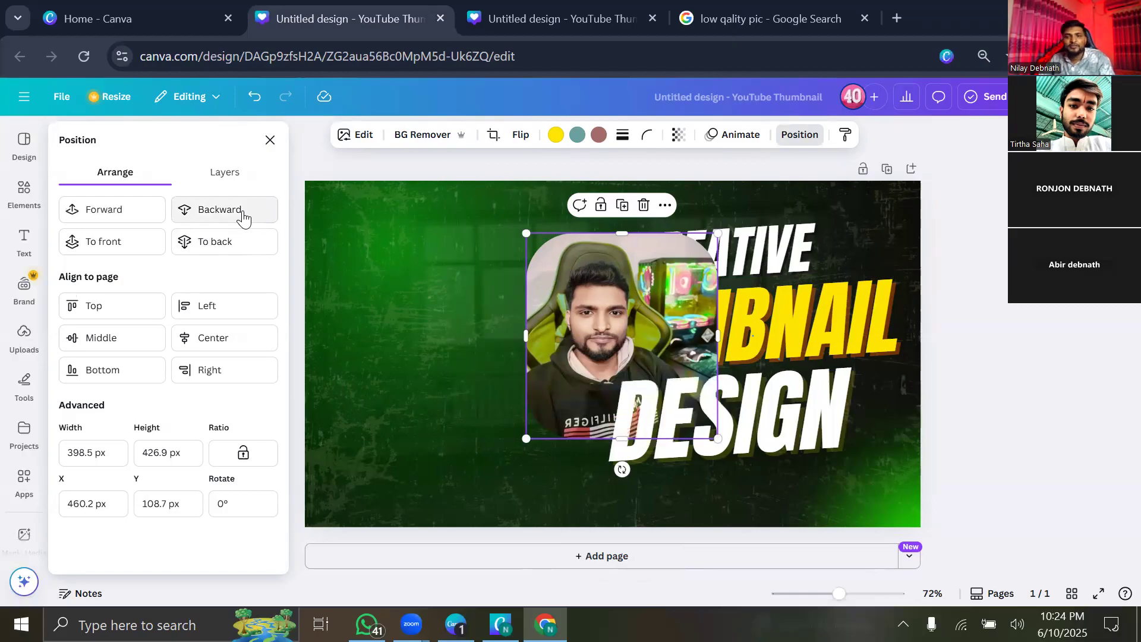
{"action": "left_click", "coordinate": [244, 219]}
{"action": "left_click", "coordinate": [243, 219]}
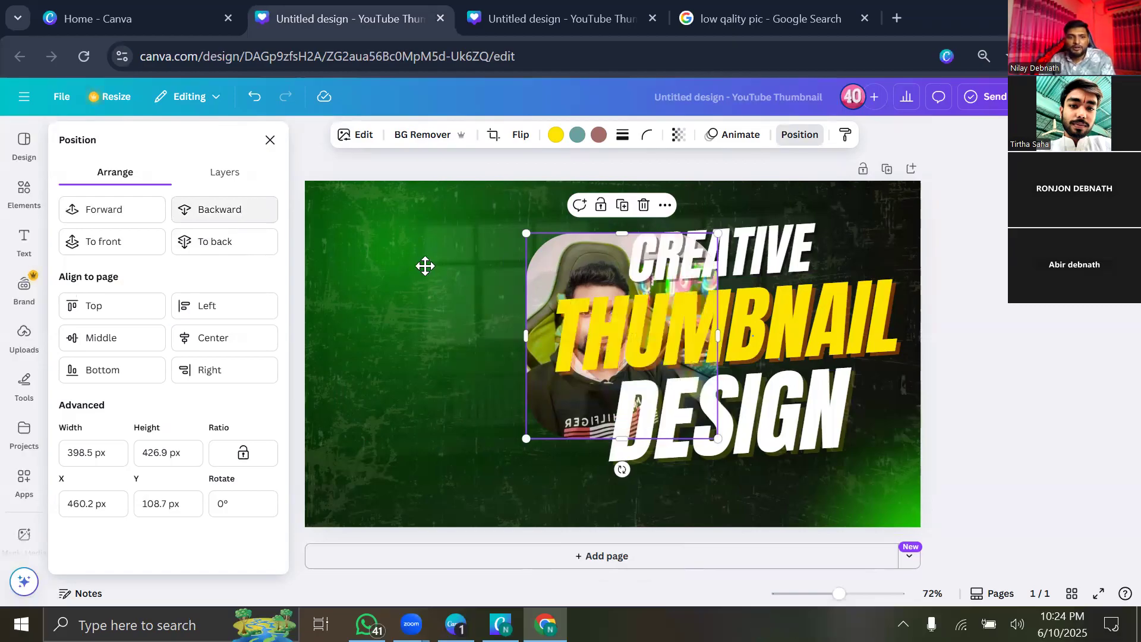
{"action": "left_click_drag", "start_coordinate": [425, 266], "coordinate": [387, 254]}
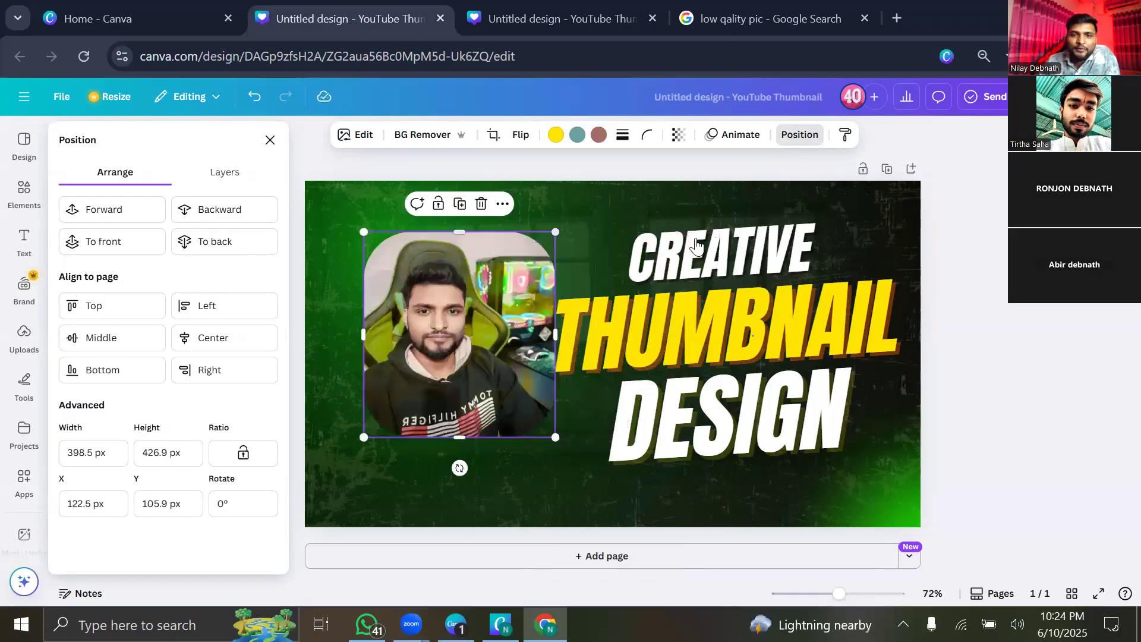
{"action": "left_click_drag", "start_coordinate": [426, 313], "coordinate": [461, 370]}
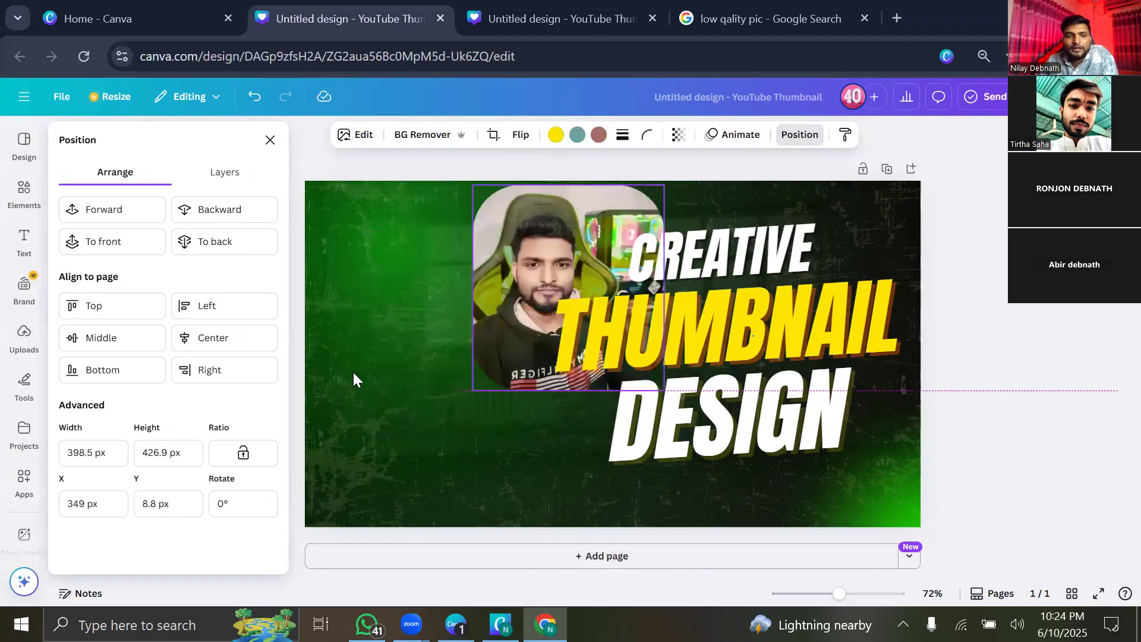
Copy the photo's style and move the photo up into the top-left area.
{"action": "left_click", "coordinate": [243, 178]}
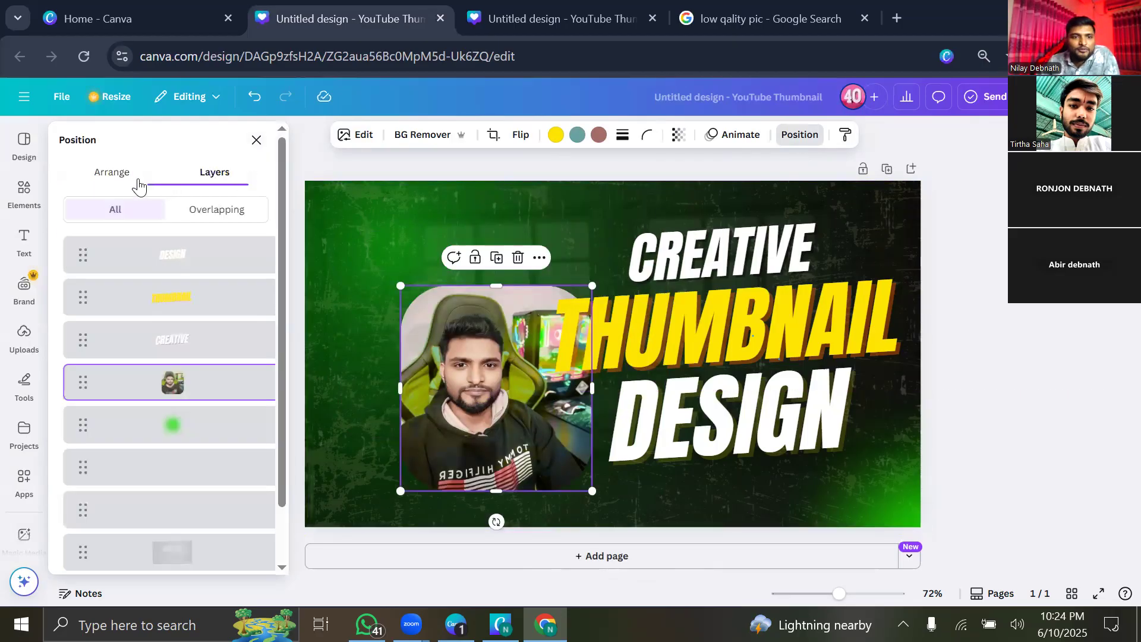
{"action": "left_click", "coordinate": [138, 182]}
{"action": "left_click", "coordinate": [271, 141]}
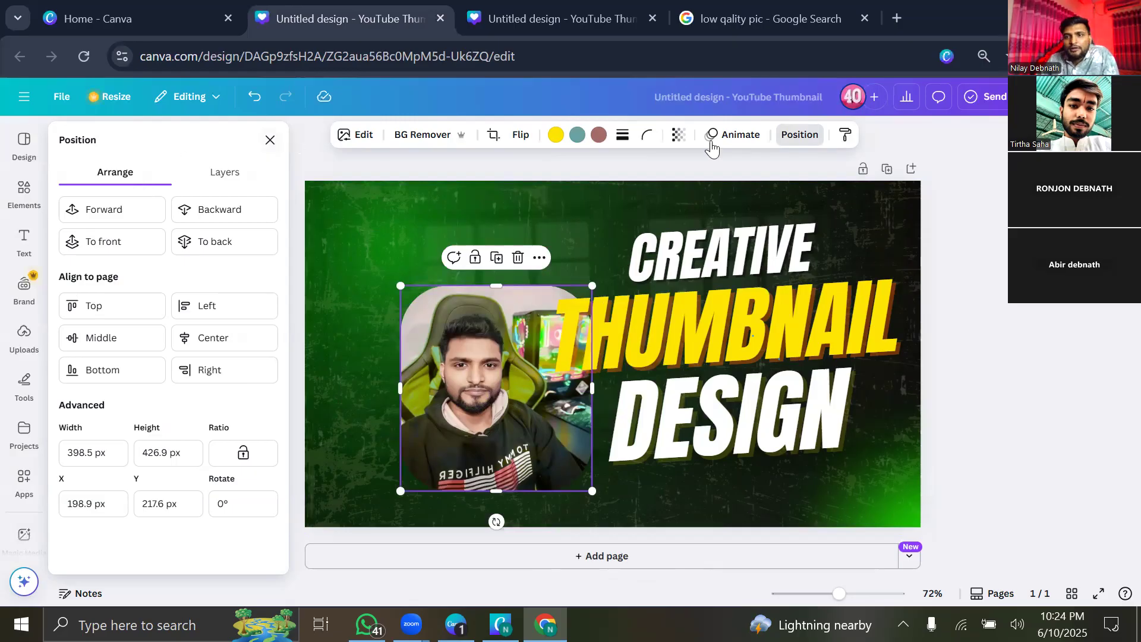
{"action": "left_click", "coordinate": [846, 143]}
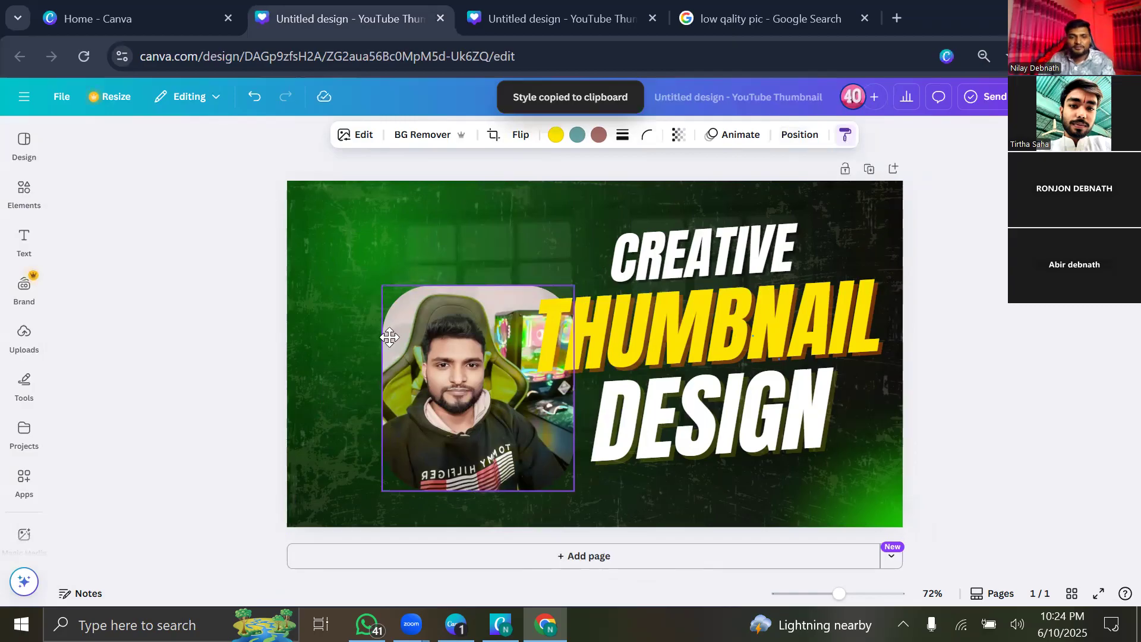
{"action": "left_click_drag", "start_coordinate": [390, 337], "coordinate": [401, 273]}
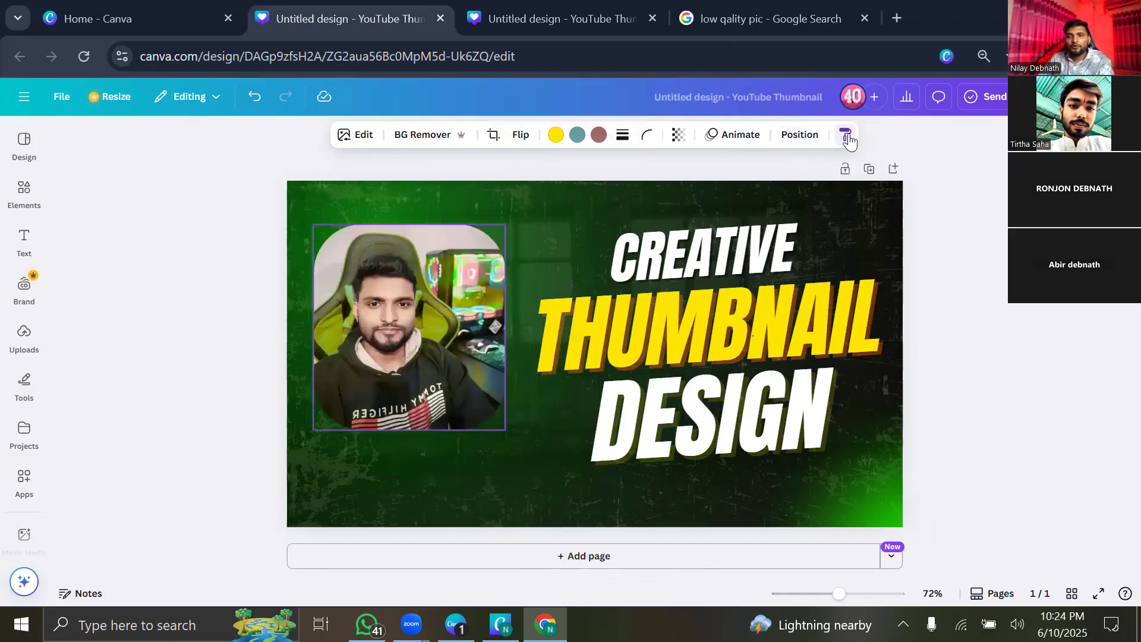
{"action": "left_click", "coordinate": [488, 327]}
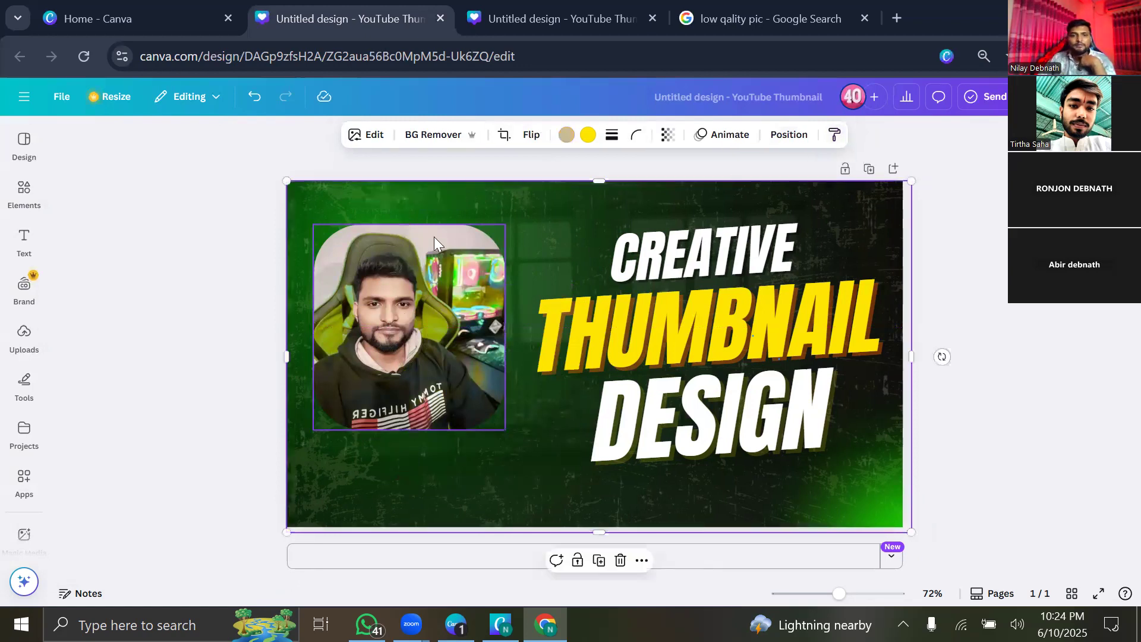
Delete the rounded photo, then try adding the man photo from Uploads and remove it.
{"action": "key", "text": "Delete"}
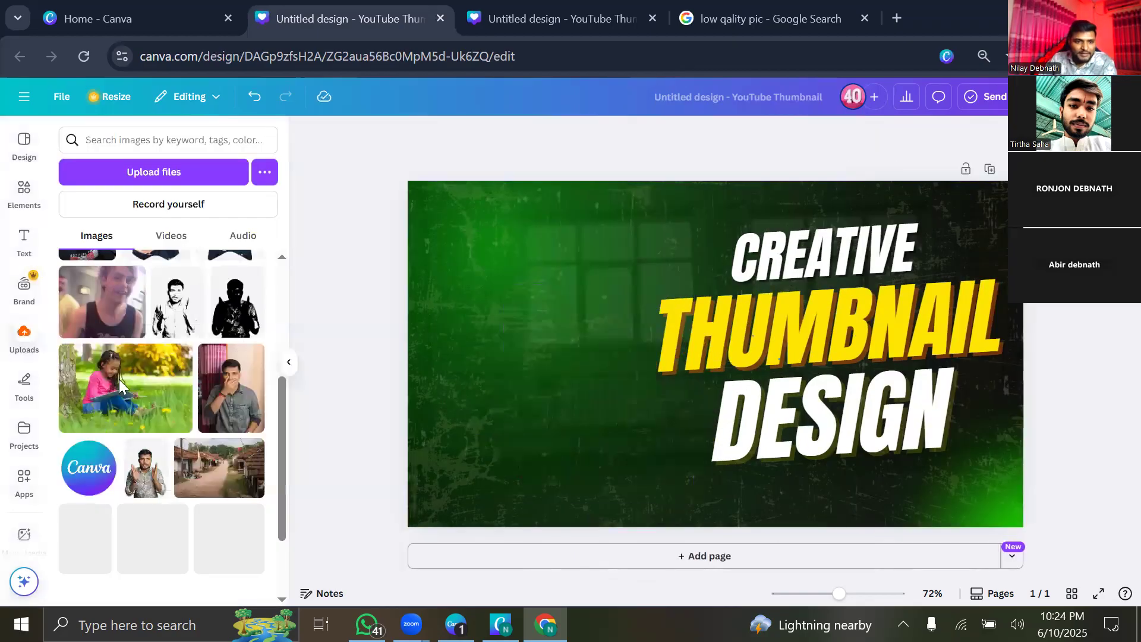
{"action": "scroll", "coordinate": [118, 380], "scroll_direction": "down", "scroll_amount": 2}
{"action": "left_click", "coordinate": [146, 367]}
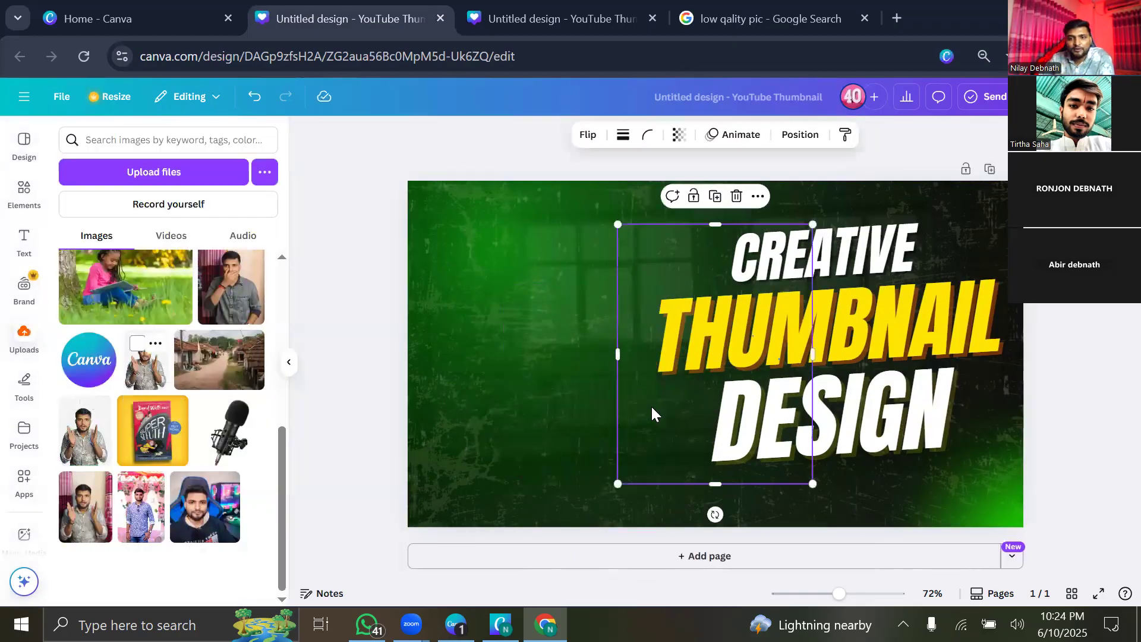
{"action": "left_click_drag", "start_coordinate": [690, 375], "coordinate": [499, 376]}
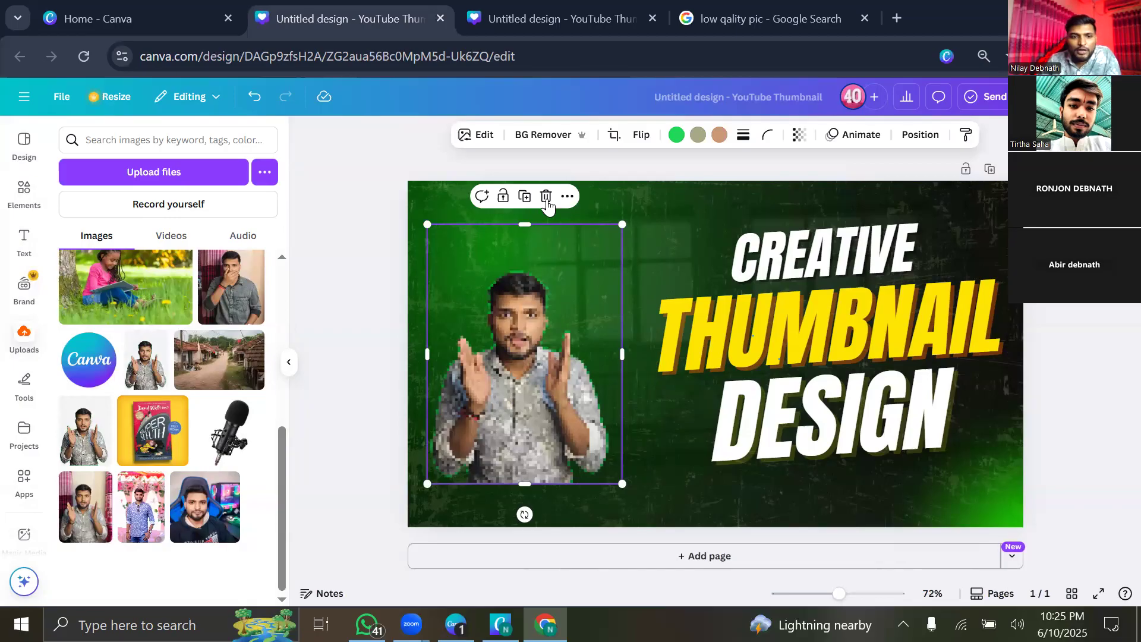
{"action": "key", "text": "Delete"}
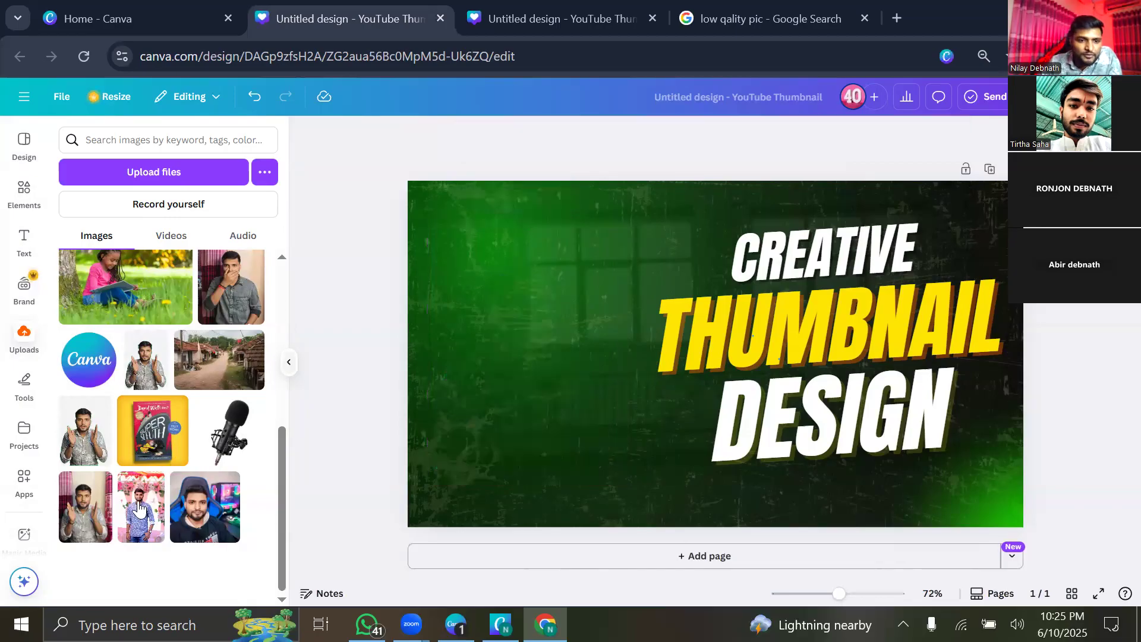
Add the presenter photo, remove its background, and enlarge it to about 616×820 at the left edge.
{"action": "left_click", "coordinate": [89, 506]}
{"action": "left_click_drag", "start_coordinate": [654, 410], "coordinate": [517, 411]}
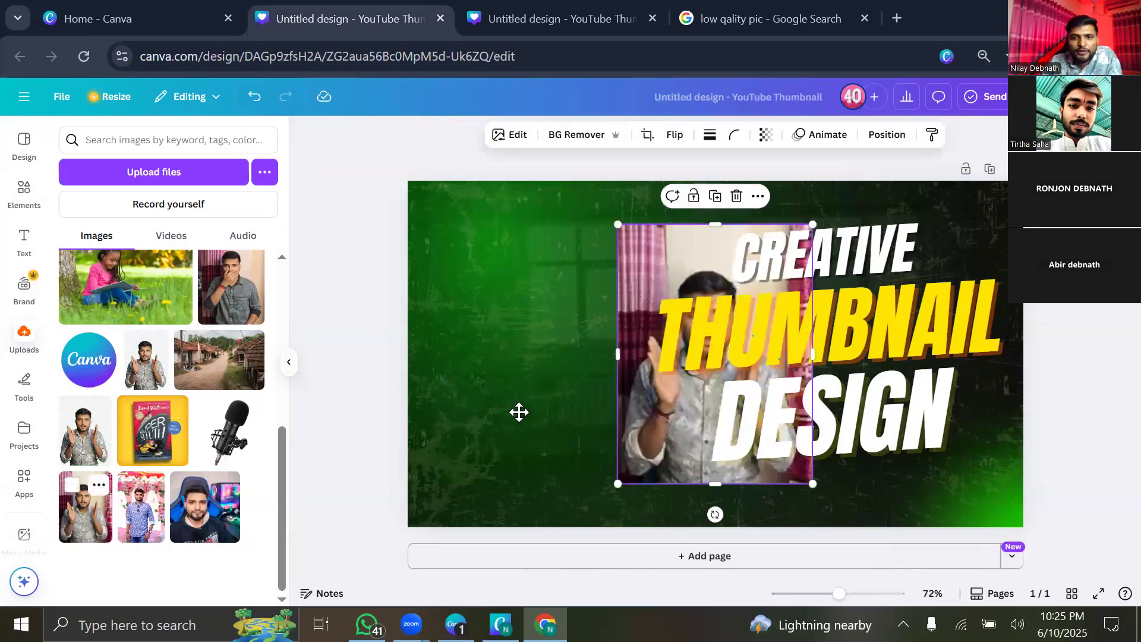
{"action": "left_click", "coordinate": [551, 136]}
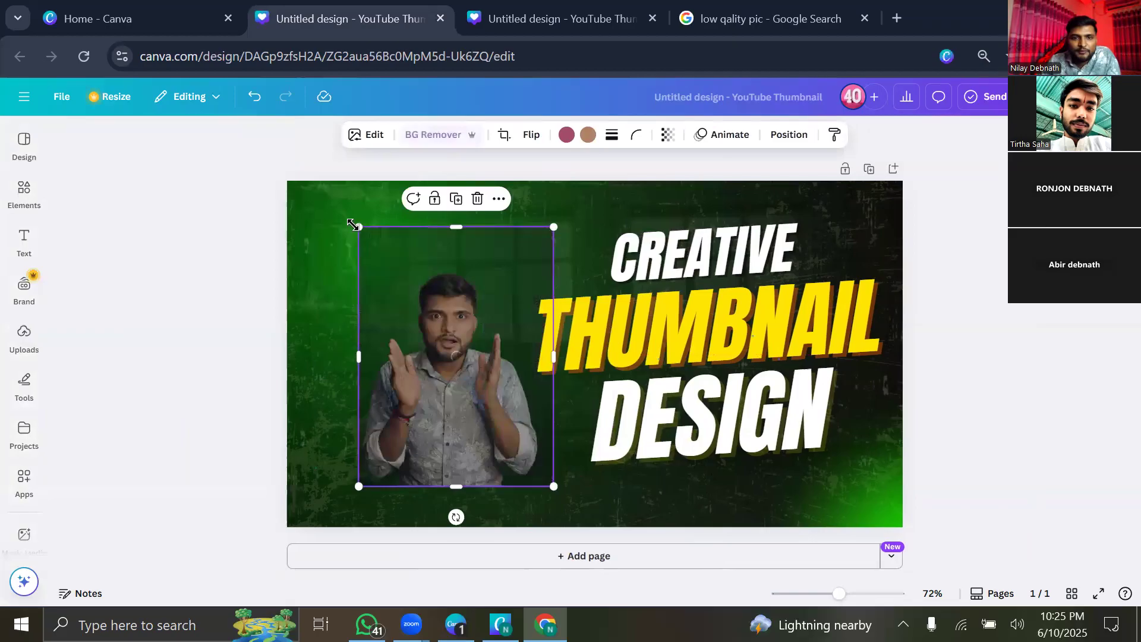
{"action": "left_click_drag", "start_coordinate": [359, 228], "coordinate": [316, 172]}
{"action": "left_click_drag", "start_coordinate": [443, 322], "coordinate": [406, 308]}
{"action": "left_click_drag", "start_coordinate": [517, 473], "coordinate": [549, 510]}
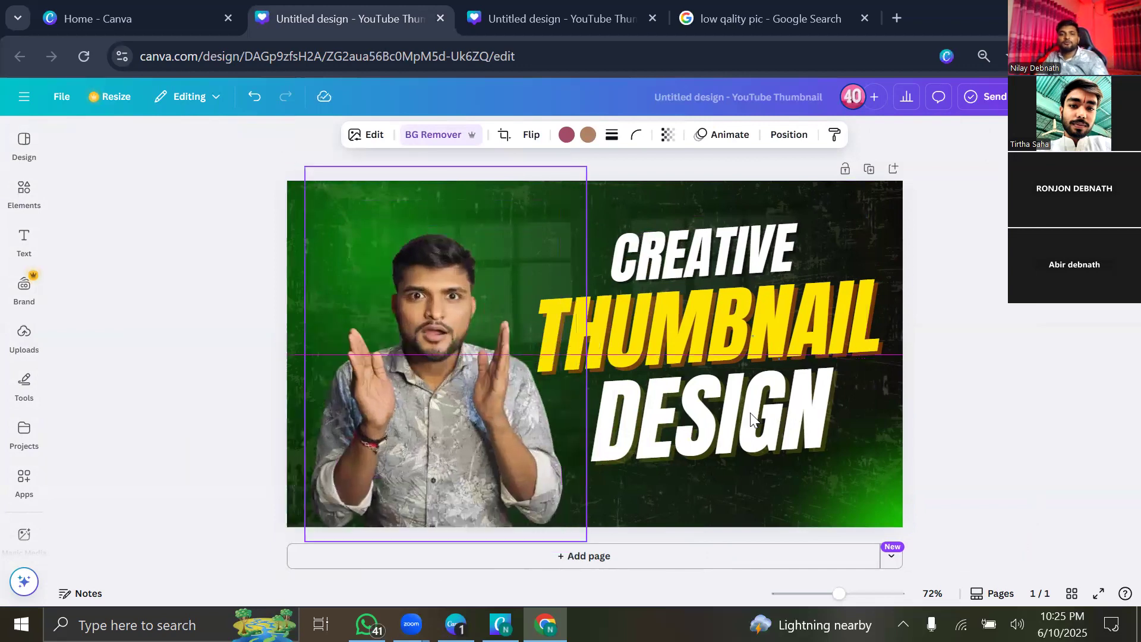
{"action": "left_click", "coordinate": [219, 271]}
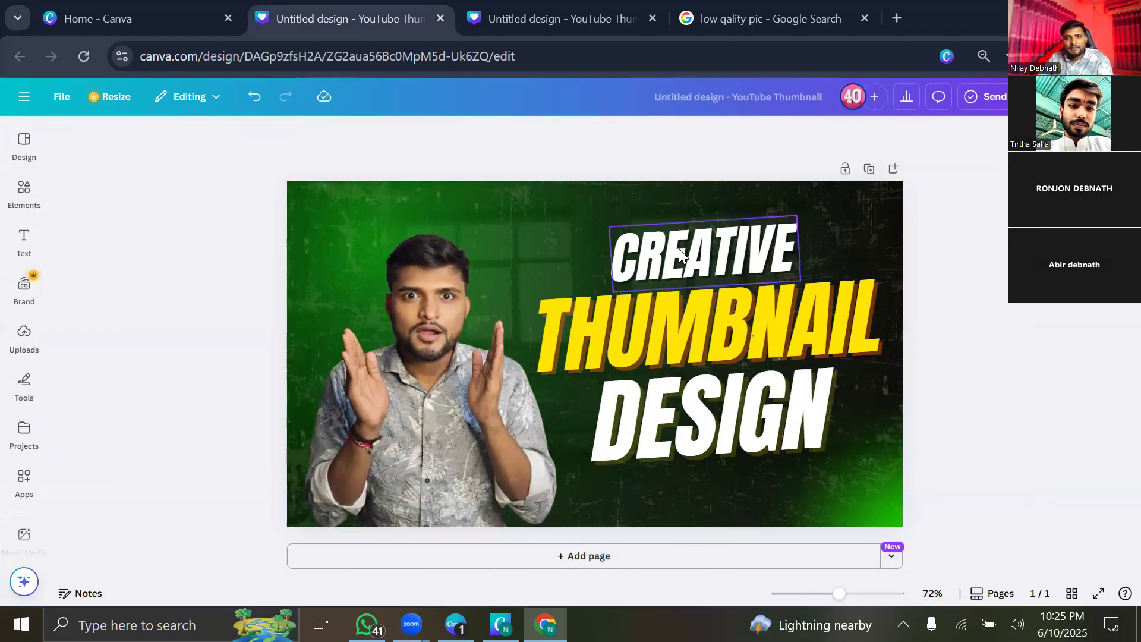
Replace THUMBNAIL with CANVA, realign it, and delete the word CREATIVE.
{"action": "double_click", "coordinate": [679, 304]}
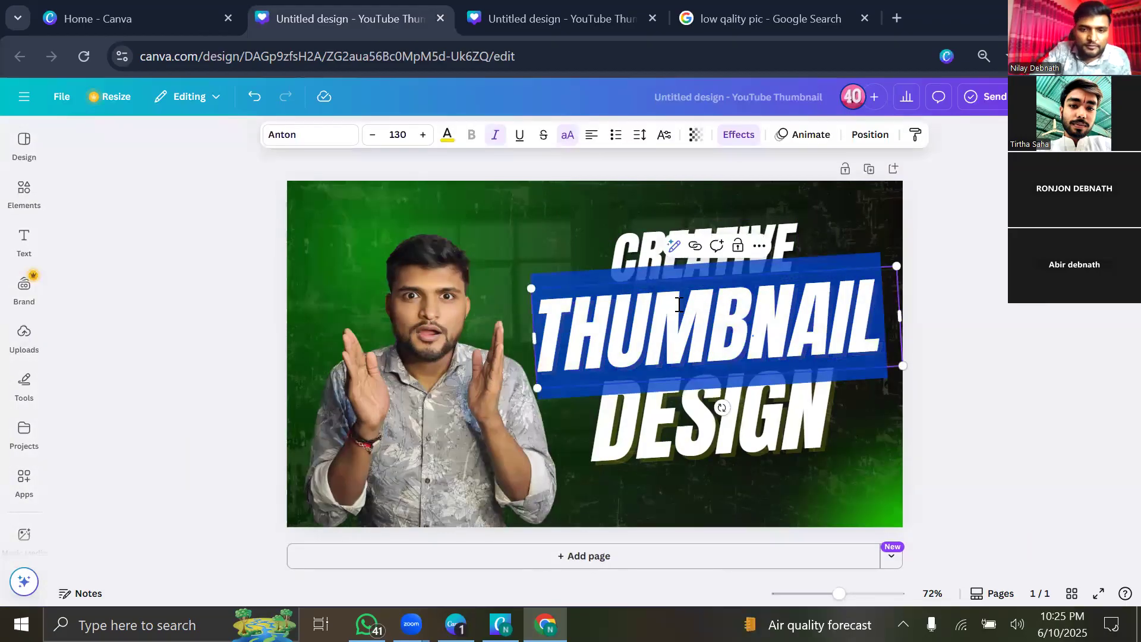
{"action": "key", "text": "BackSpace"}
{"action": "type", "text": "CA"}
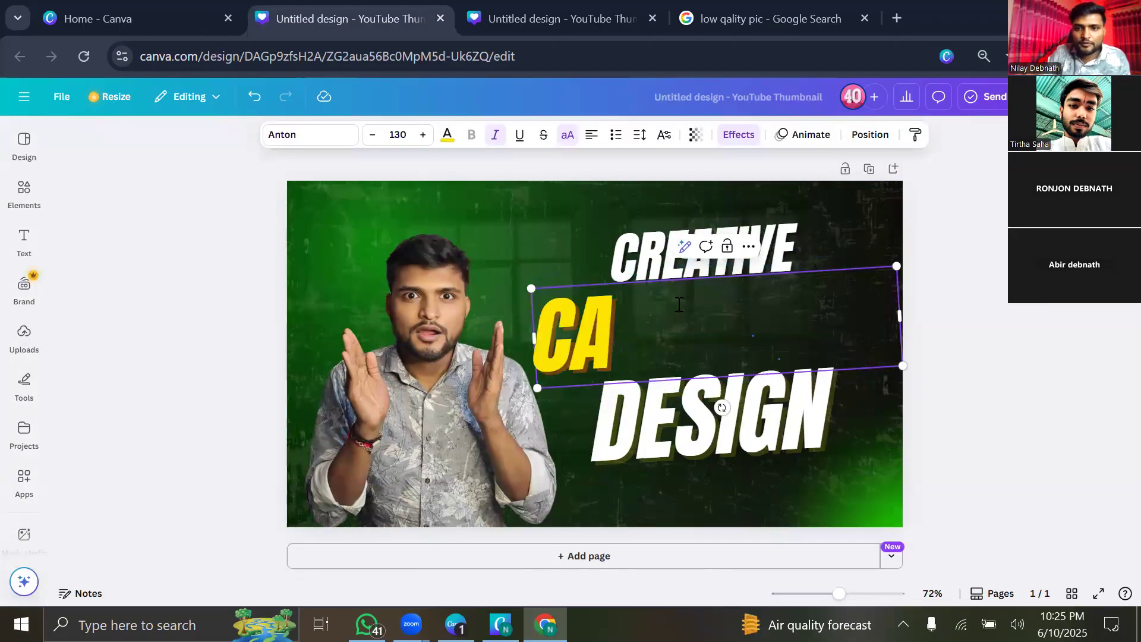
{"action": "type", "text": "NVA"}
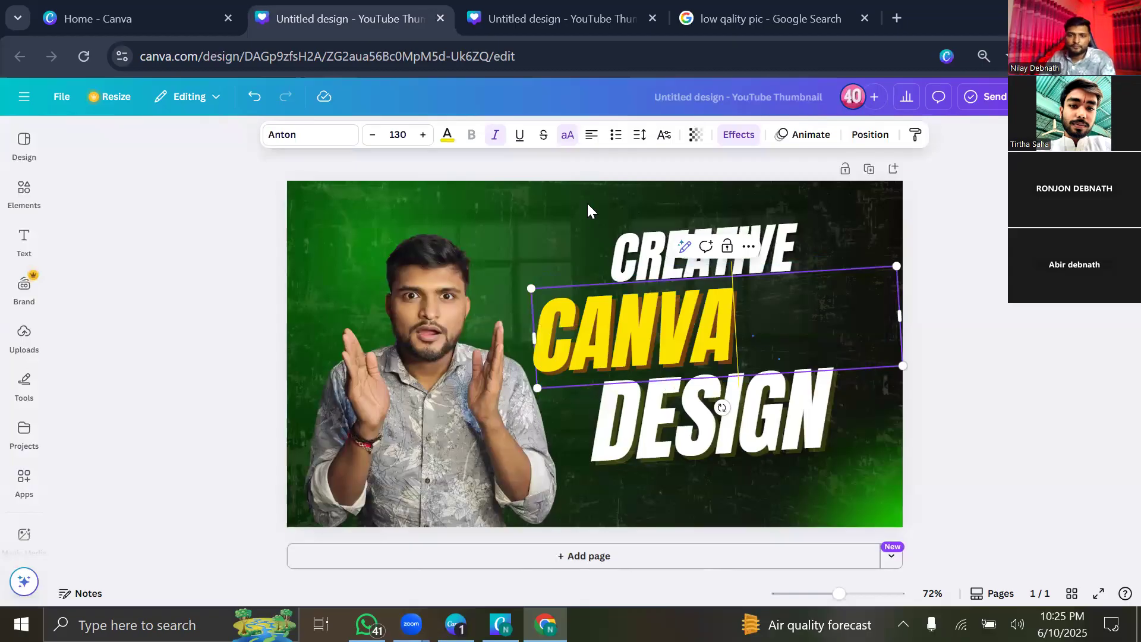
{"action": "left_click_drag", "start_coordinate": [622, 275], "coordinate": [720, 312]}
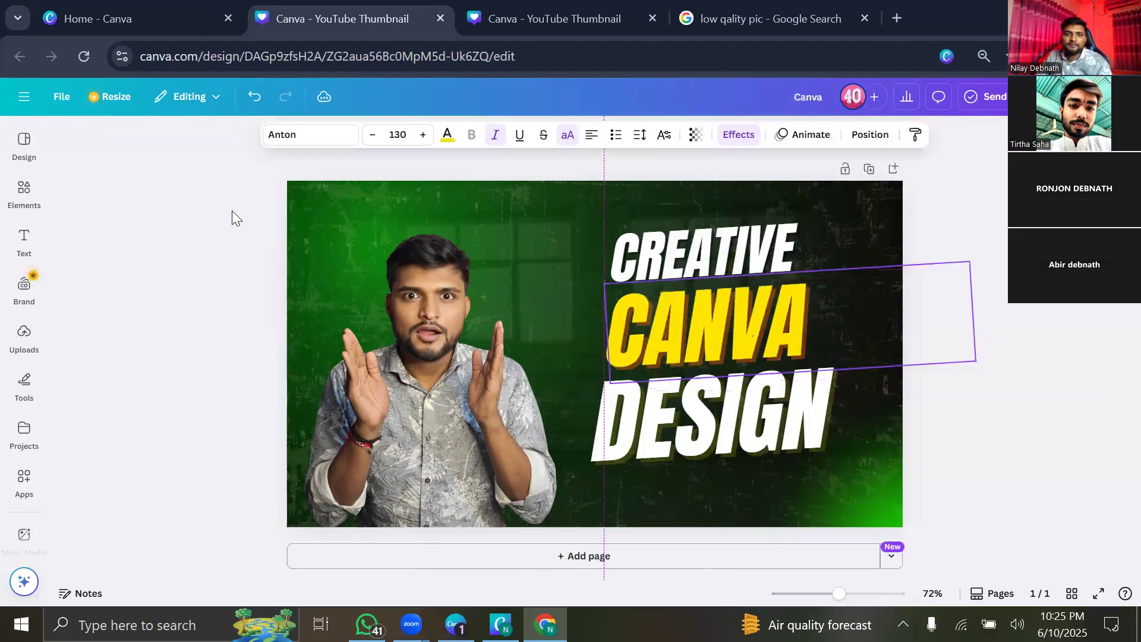
{"action": "left_click_drag", "start_coordinate": [690, 349], "coordinate": [691, 349]}
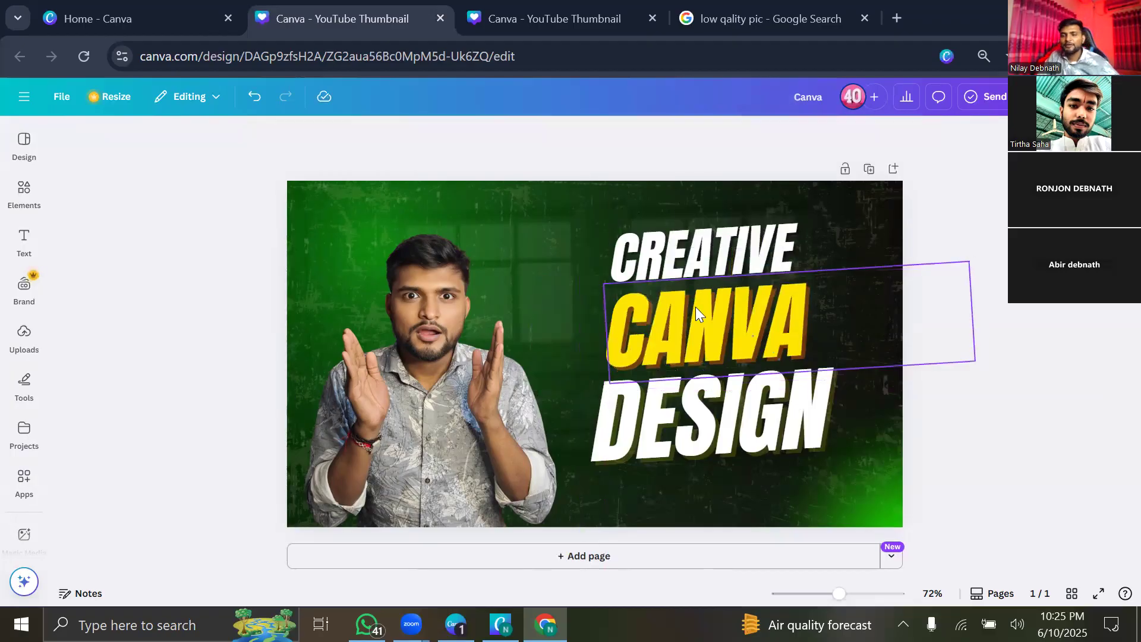
{"action": "double_click", "coordinate": [721, 256]}
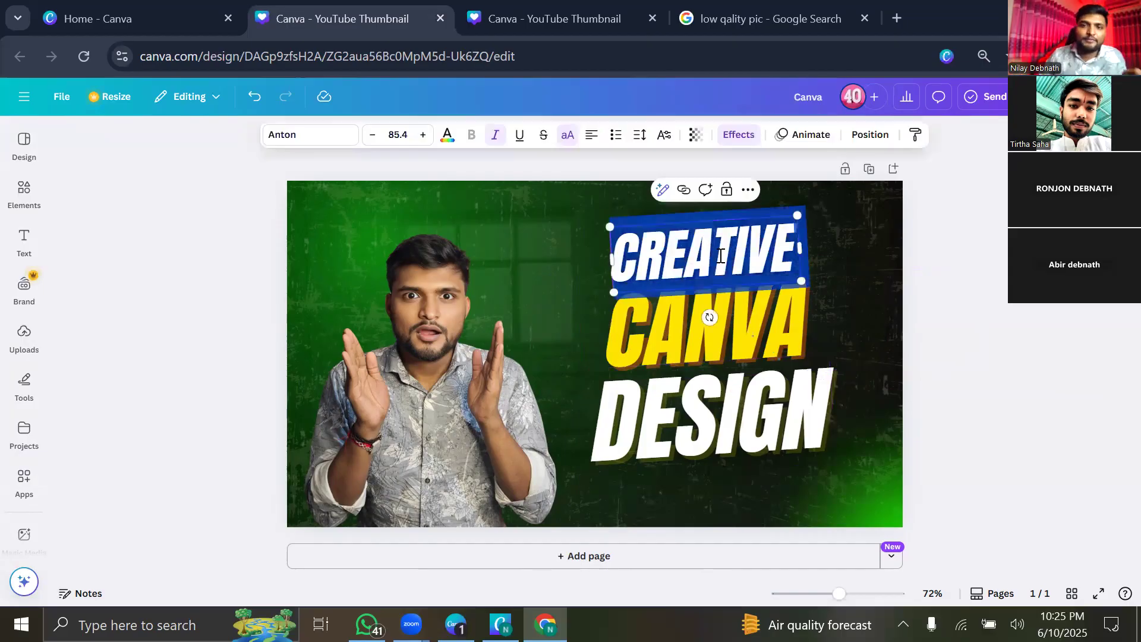
{"action": "key", "text": "BackSpace"}
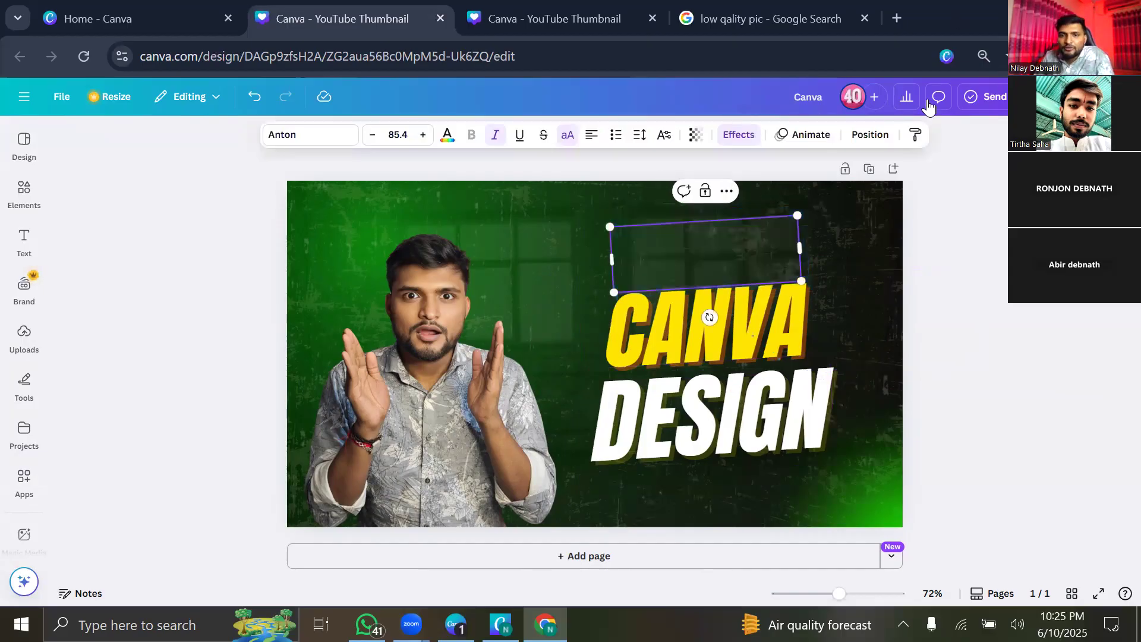
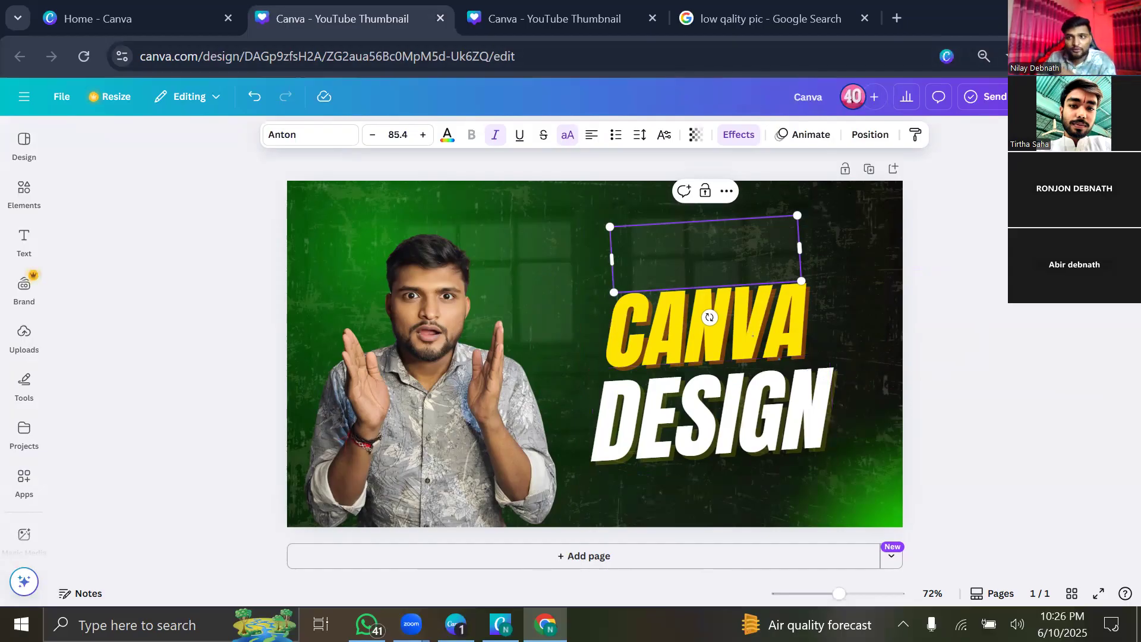
Show the desktop and launch the Avro Bangla keyboard.
{"action": "left_click", "coordinate": [1039, 14]}
{"action": "left_click", "coordinate": [1039, 13]}
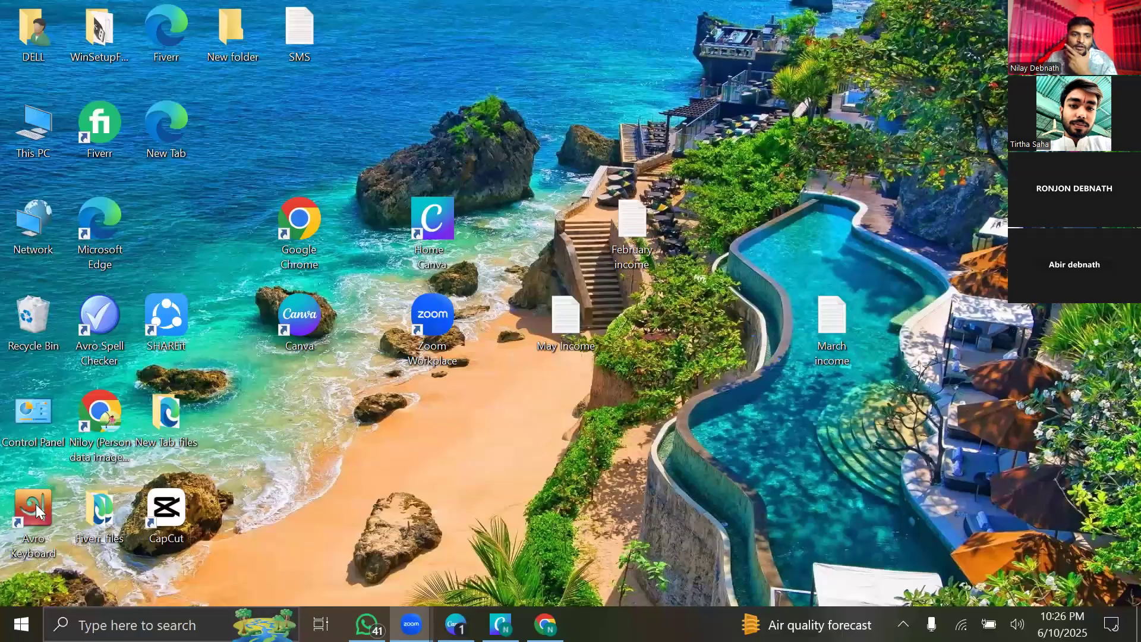
{"action": "double_click", "coordinate": [34, 513]}
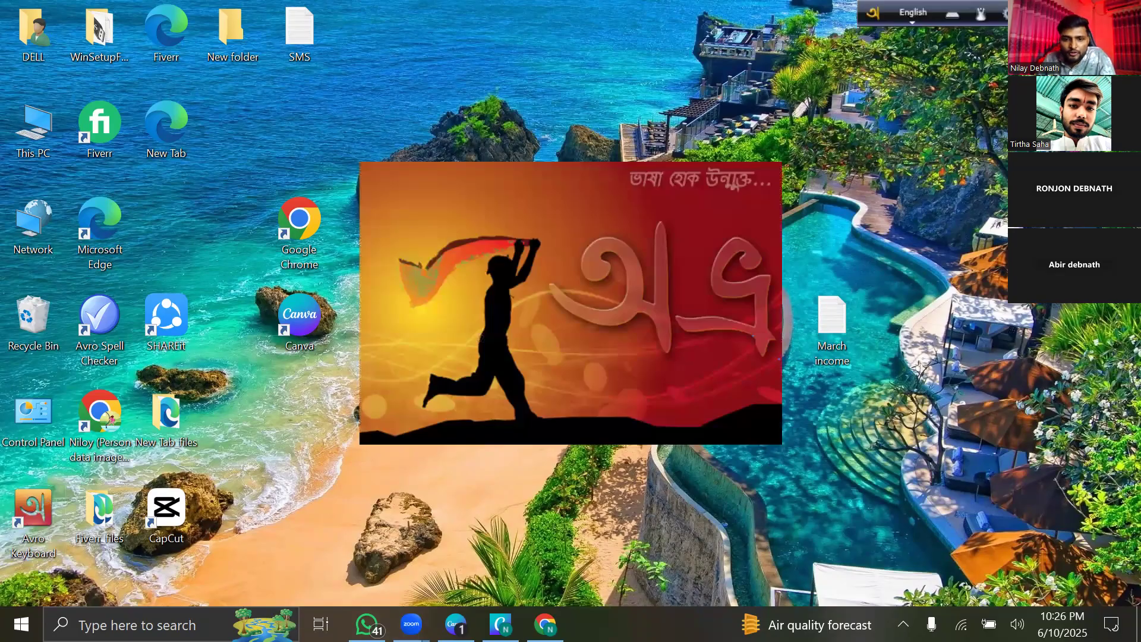
Return to Canva Home and reopen the recent 'Canva' thumbnail design.
{"action": "left_click", "coordinate": [500, 624]}
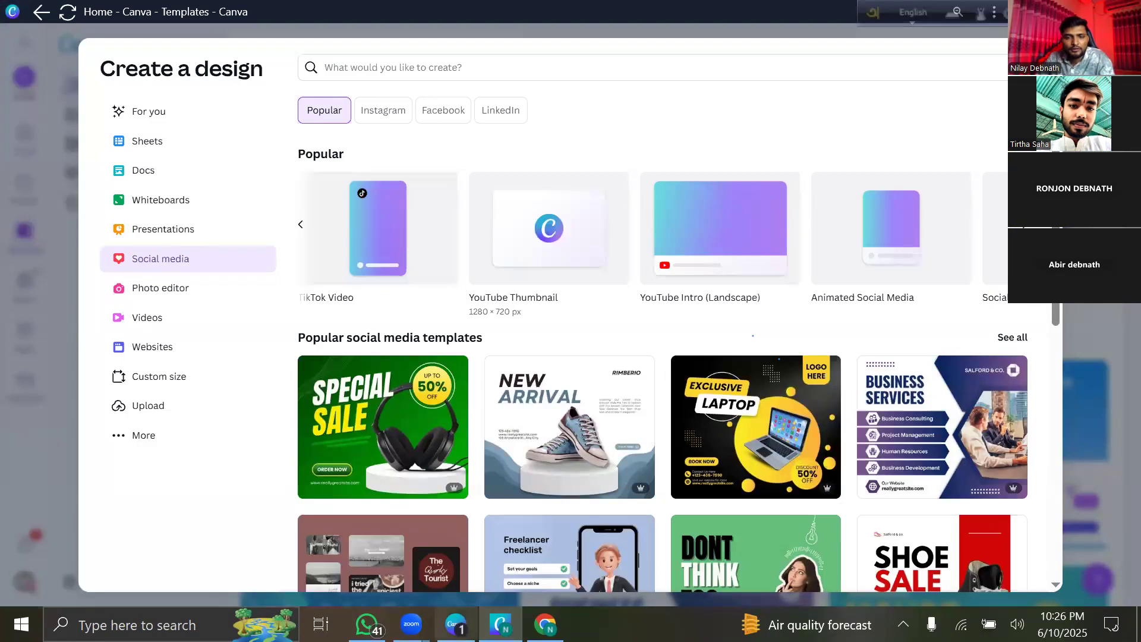
{"action": "left_click", "coordinate": [456, 624]}
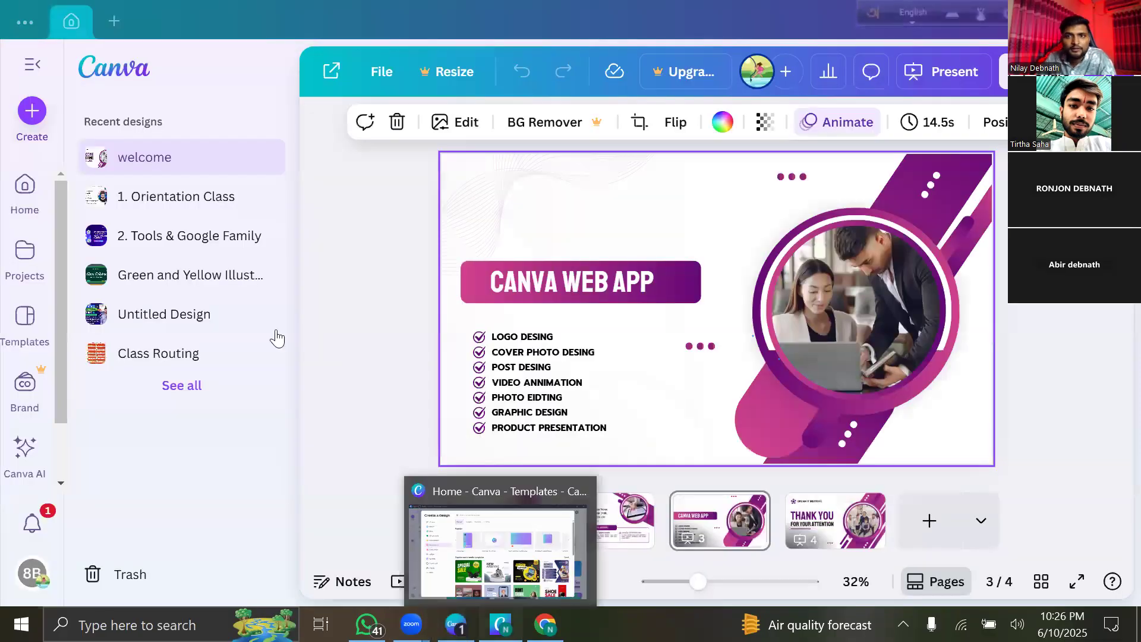
{"action": "left_click", "coordinate": [501, 624]}
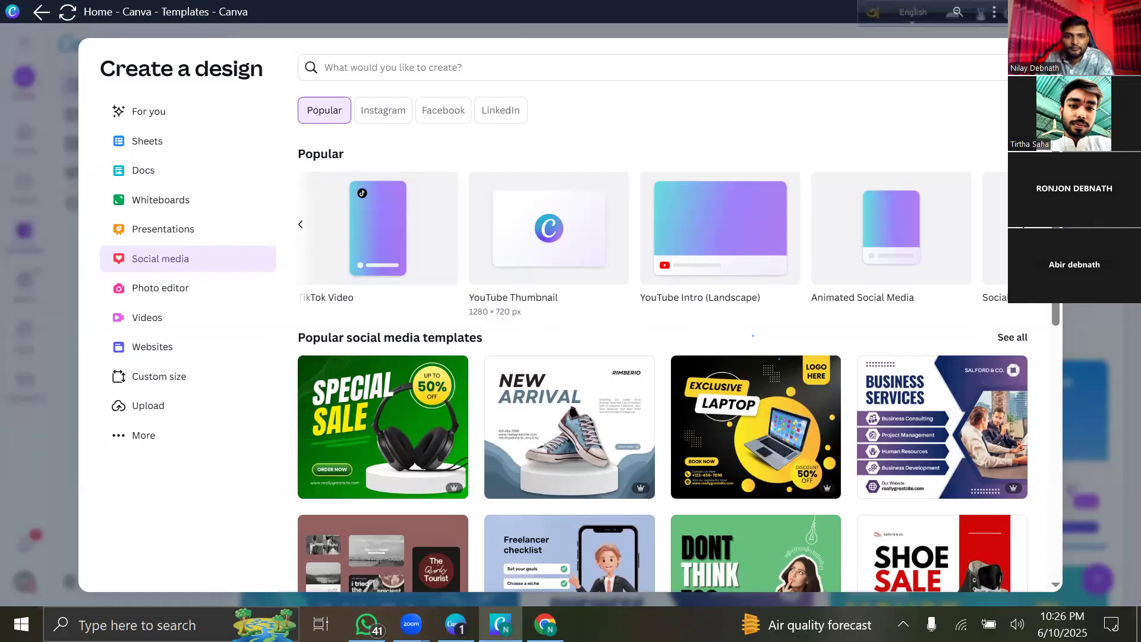
{"action": "key", "text": "Escape"}
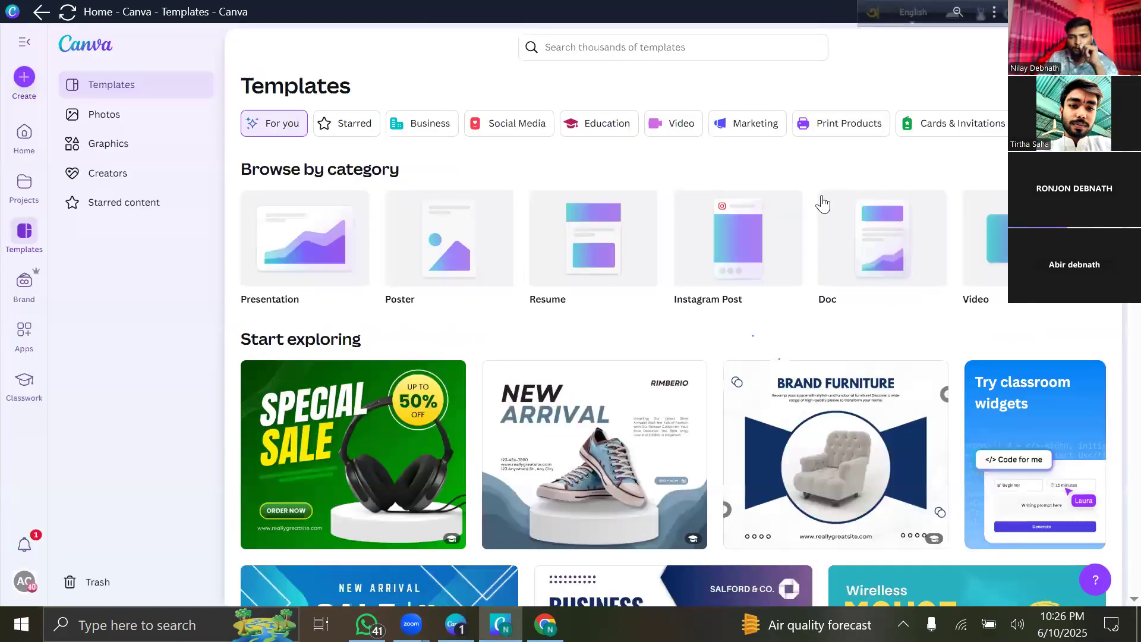
{"action": "left_click", "coordinate": [13, 139]}
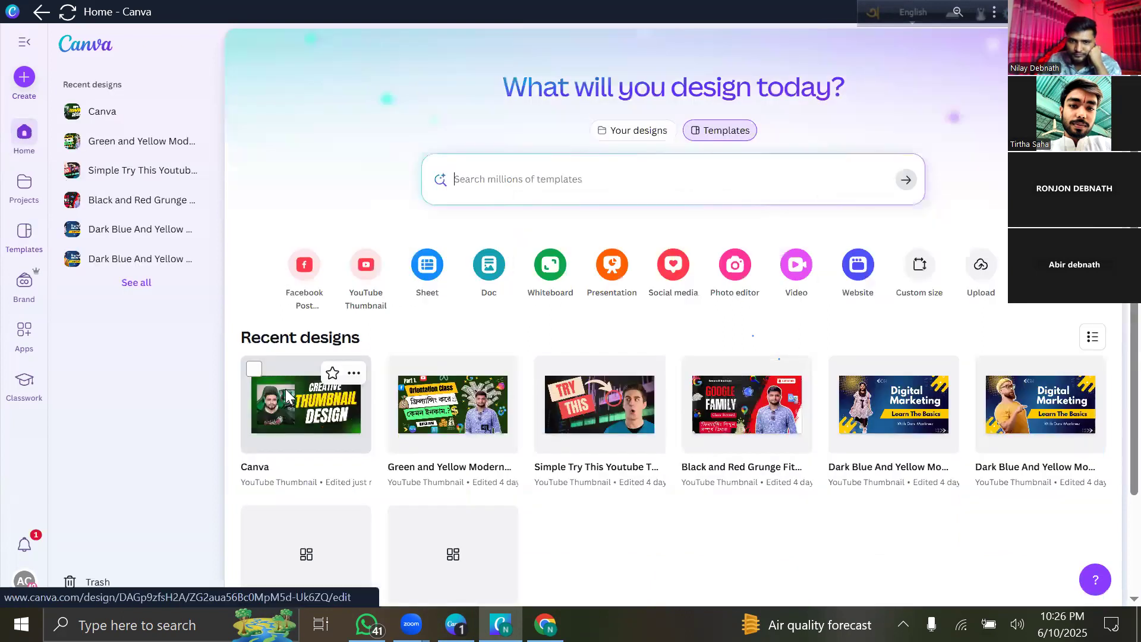
{"action": "left_click", "coordinate": [287, 395]}
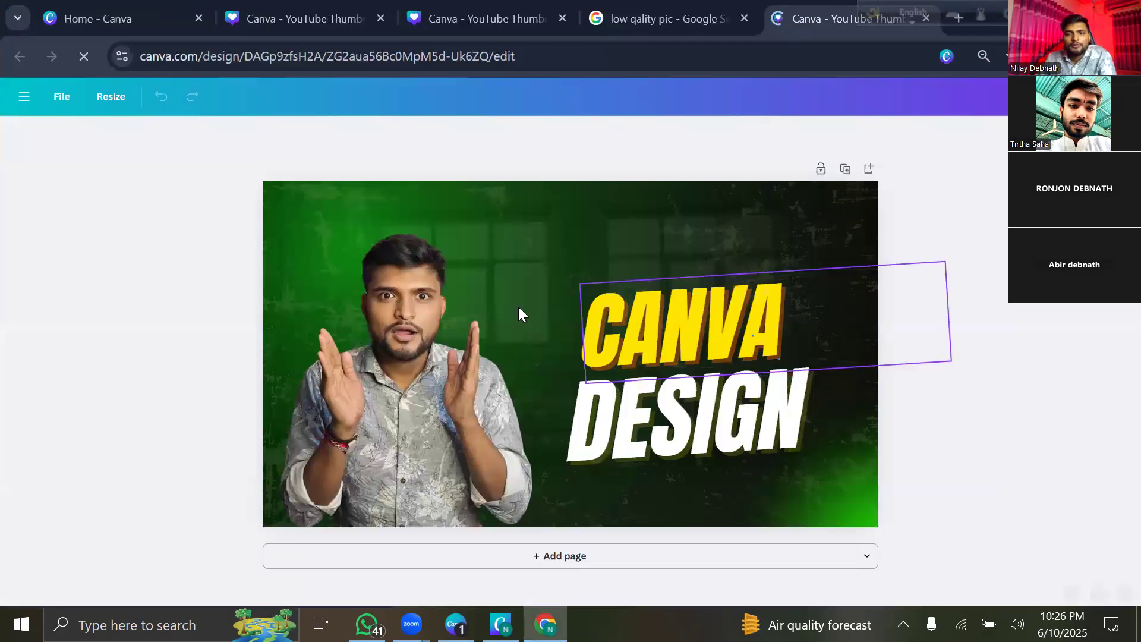
Drag a copy of the DESIGN text above CANVA and clear its wording.
{"action": "left_click", "coordinate": [773, 279]}
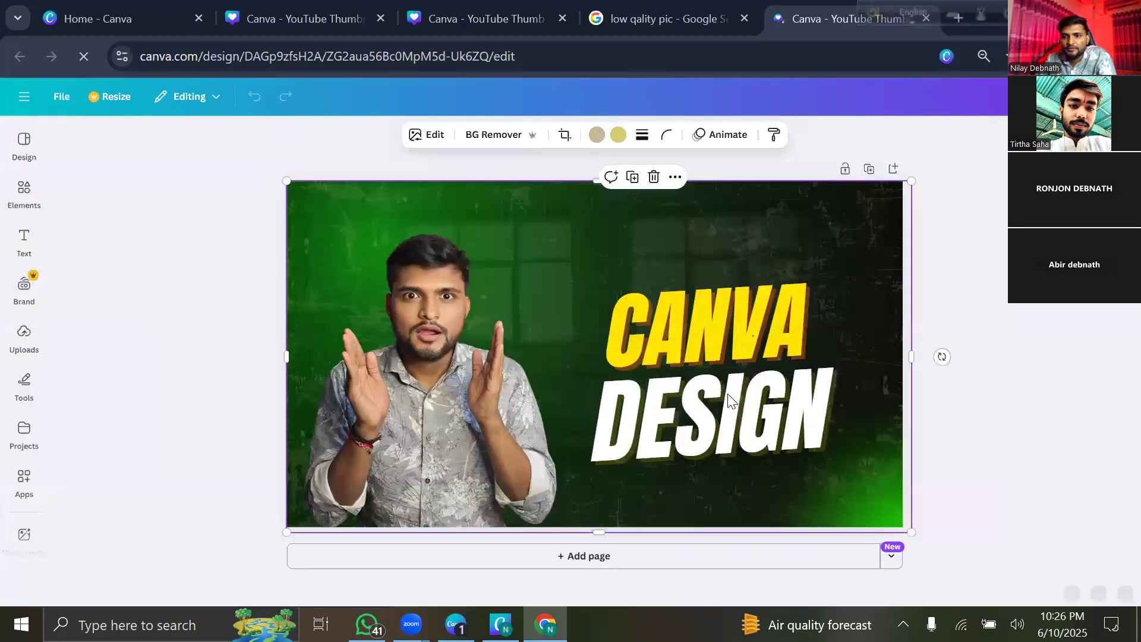
{"action": "left_click", "coordinate": [746, 400]}
{"action": "left_click", "coordinate": [724, 329]}
{"action": "left_click_drag", "start_coordinate": [747, 404], "coordinate": [677, 205]}
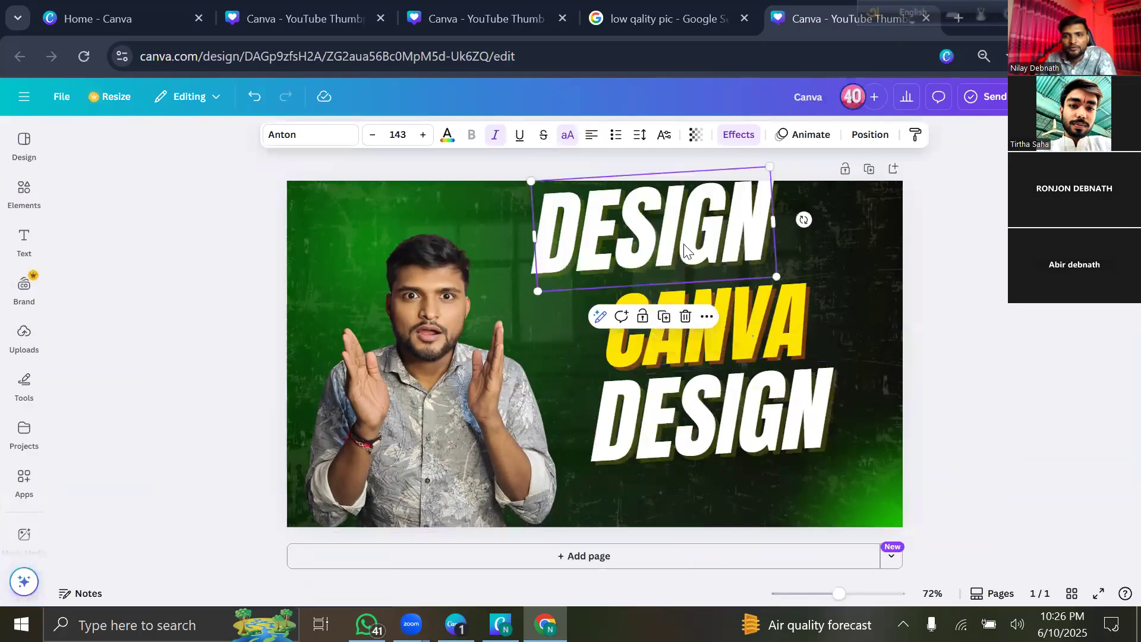
{"action": "left_click_drag", "start_coordinate": [685, 244], "coordinate": [686, 245]}
{"action": "double_click", "coordinate": [685, 244]}
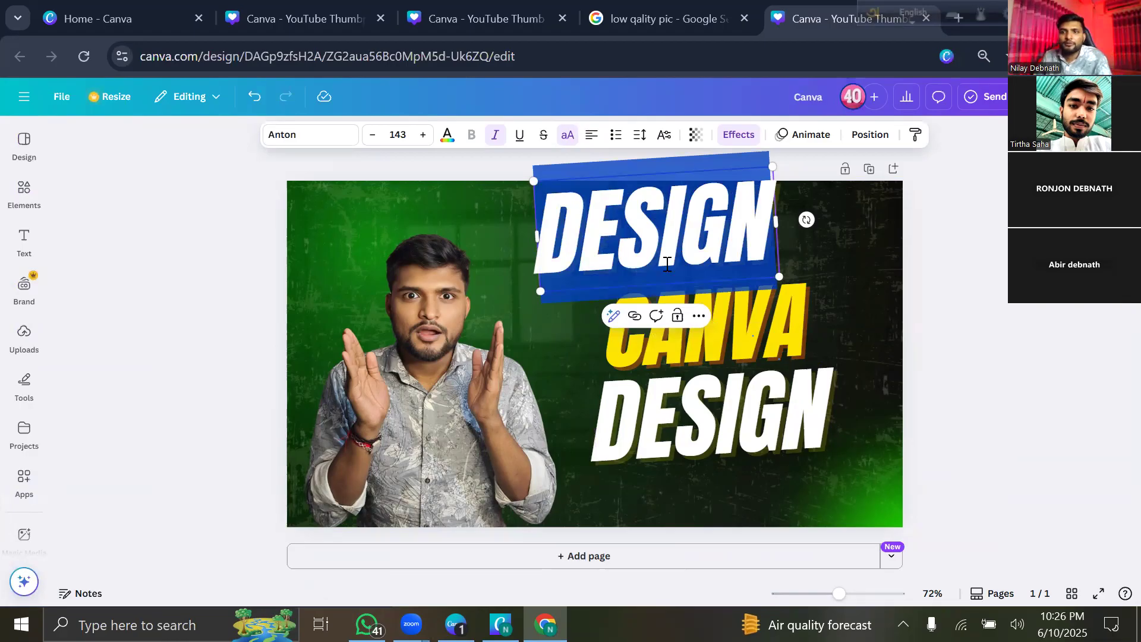
{"action": "key", "text": "BackSpace"}
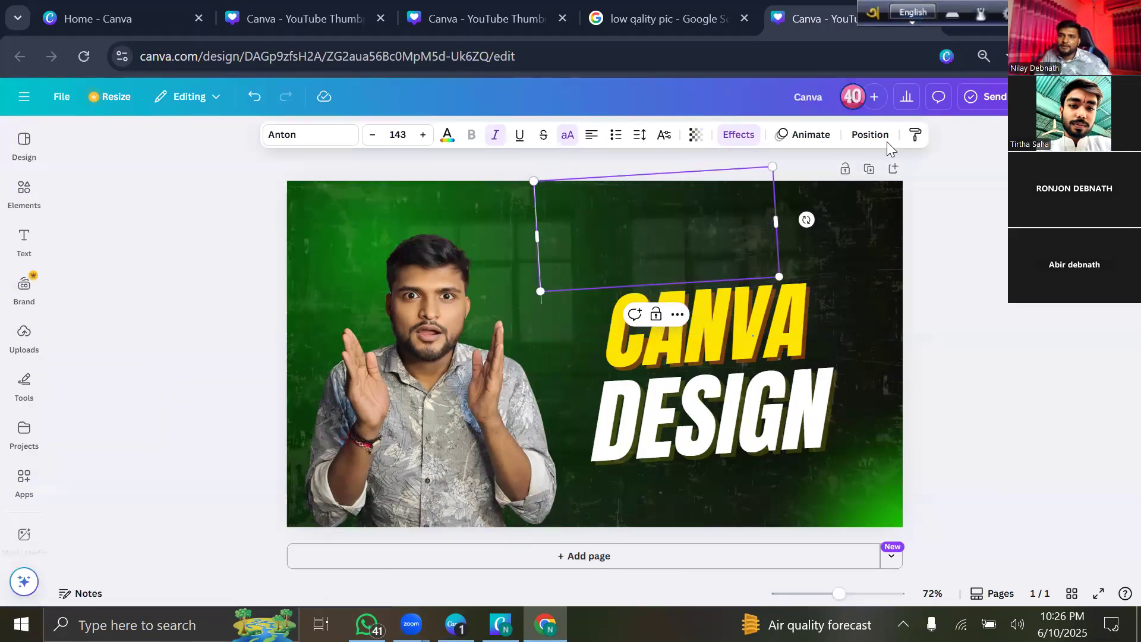
Switch Avro to Bangla, make a fresh DESIGN copy at the top and type 'মাথা নষ্ট করা'.
{"action": "left_click", "coordinate": [922, 9]}
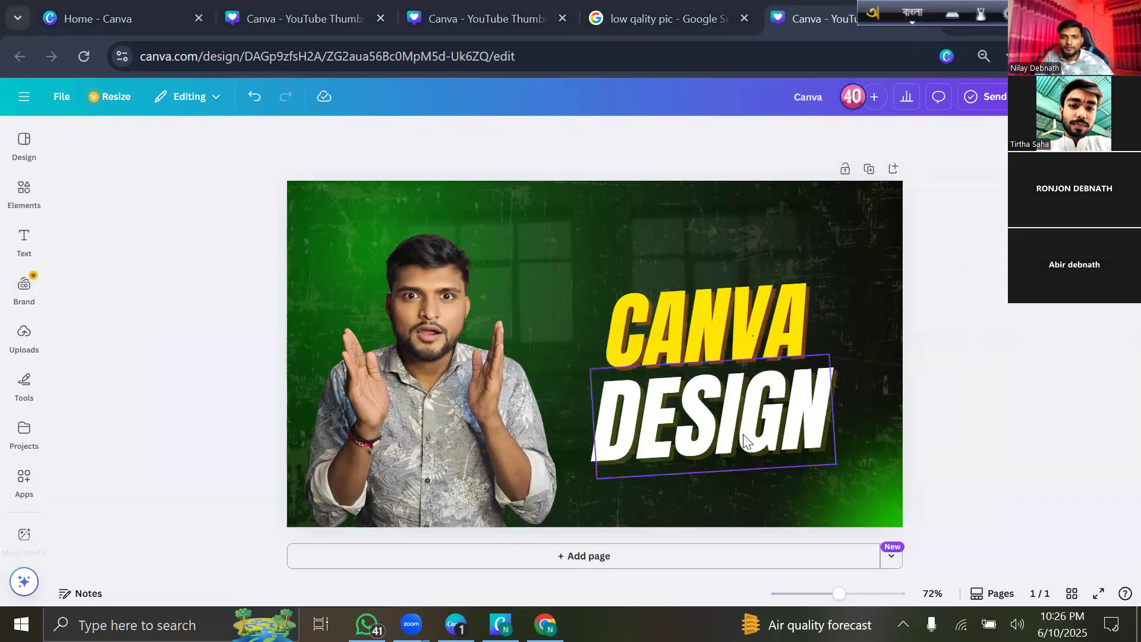
{"action": "left_click", "coordinate": [715, 322]}
{"action": "left_click", "coordinate": [747, 400]}
{"action": "left_click_drag", "start_coordinate": [728, 383], "coordinate": [672, 199], "text": "alt"}
{"action": "double_click", "coordinate": [739, 240]}
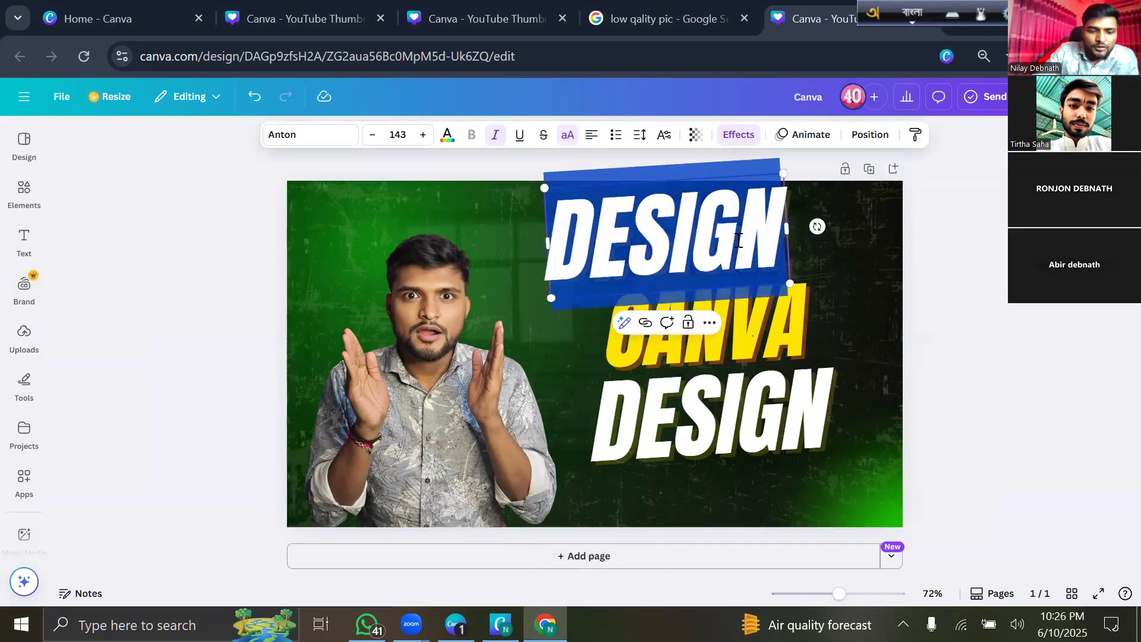
{"action": "key", "text": "BackSpace"}
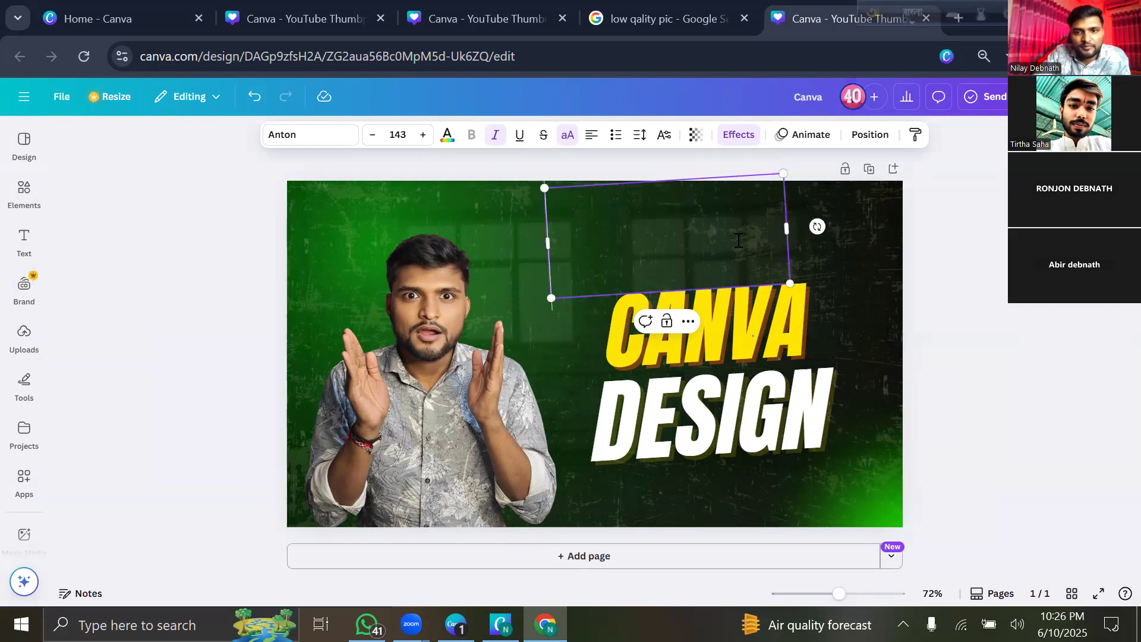
{"action": "type", "text": "mat"}
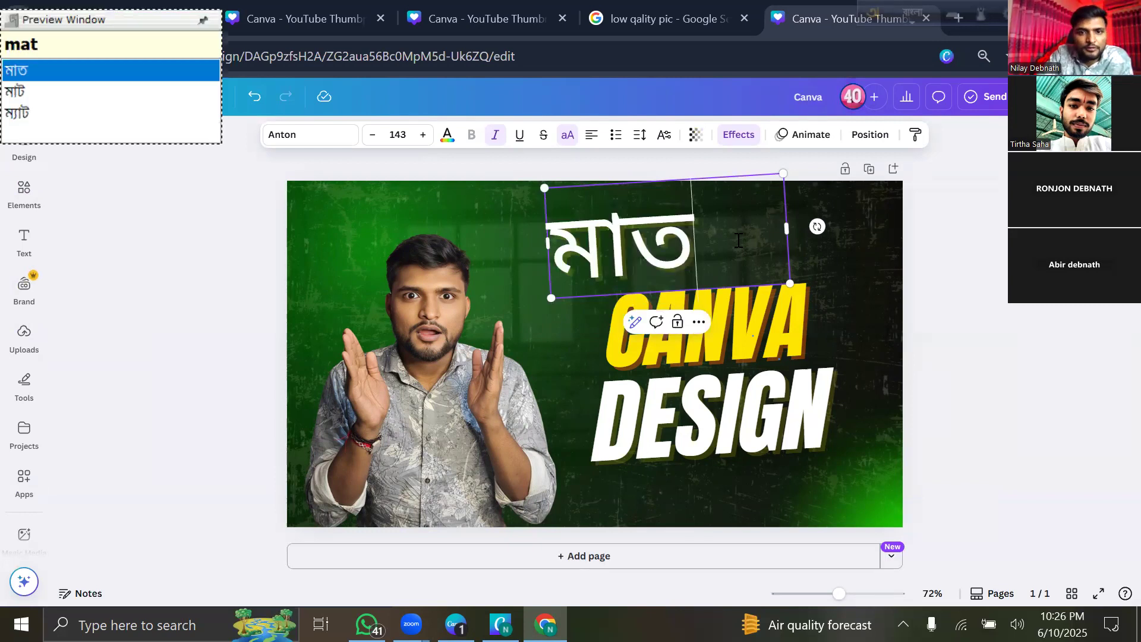
{"action": "type", "text": "ha"}
{"action": "type", "text": " n"}
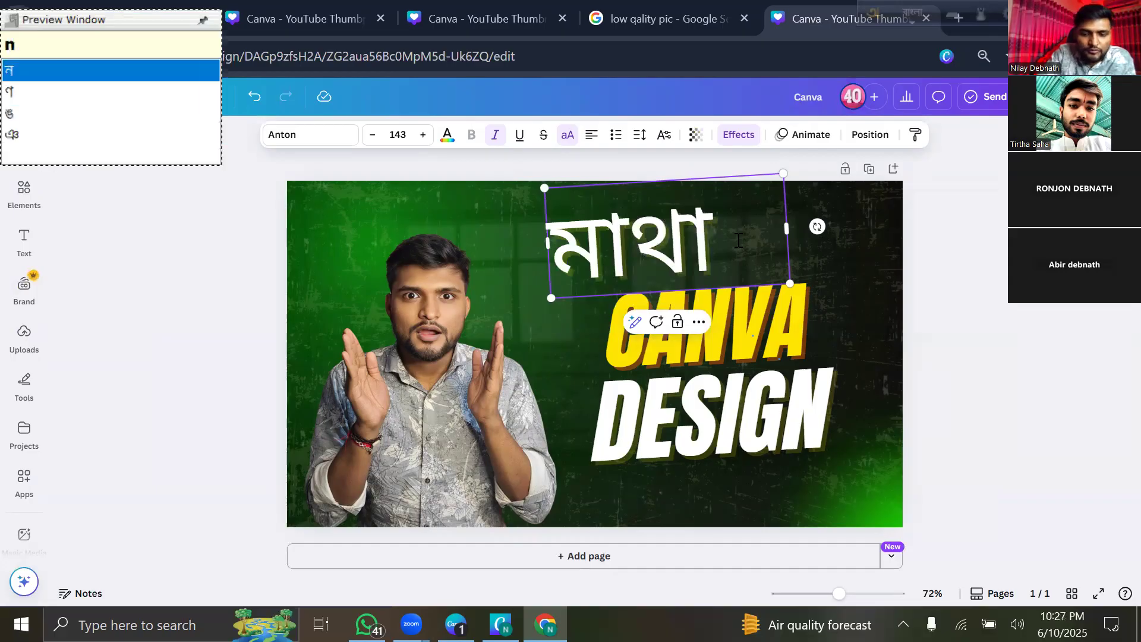
{"action": "type", "text": "osto"}
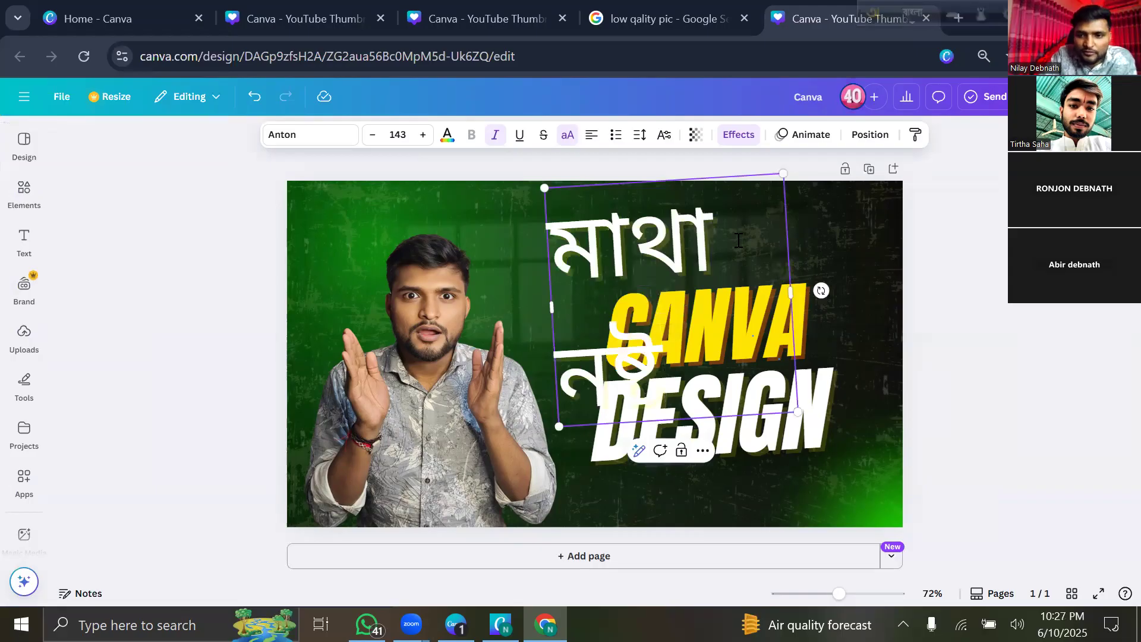
{"action": "type", "text": " kora"}
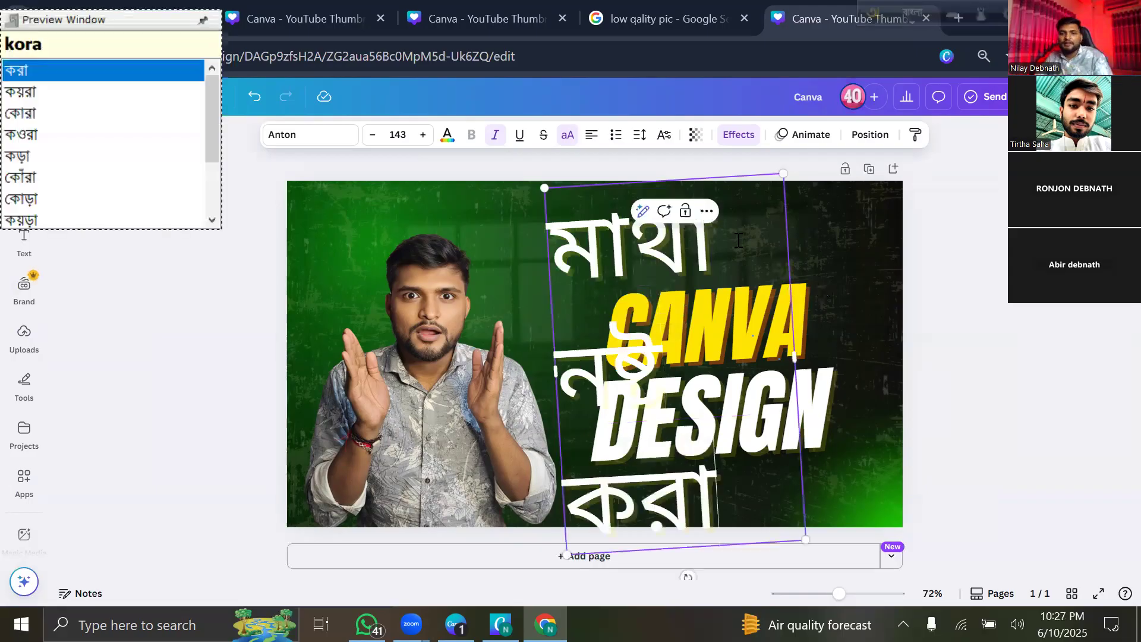
Widen and resize the Bengali heading to 82.6 above CANVA, then switch input back to English.
{"action": "left_click", "coordinate": [375, 194]}
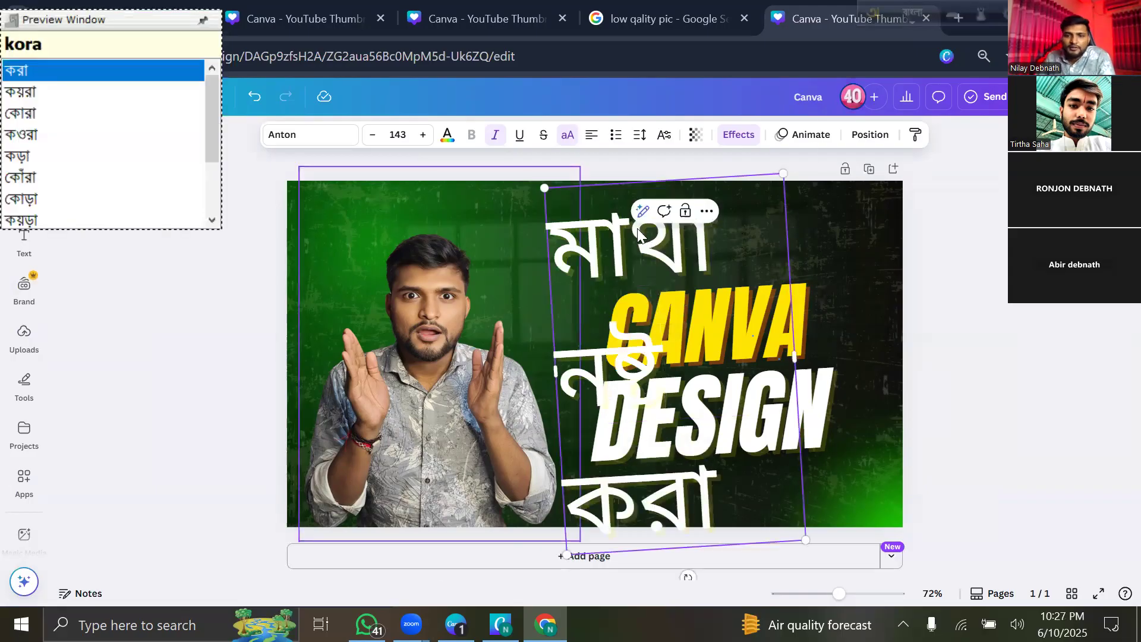
{"action": "left_click", "coordinate": [809, 353]}
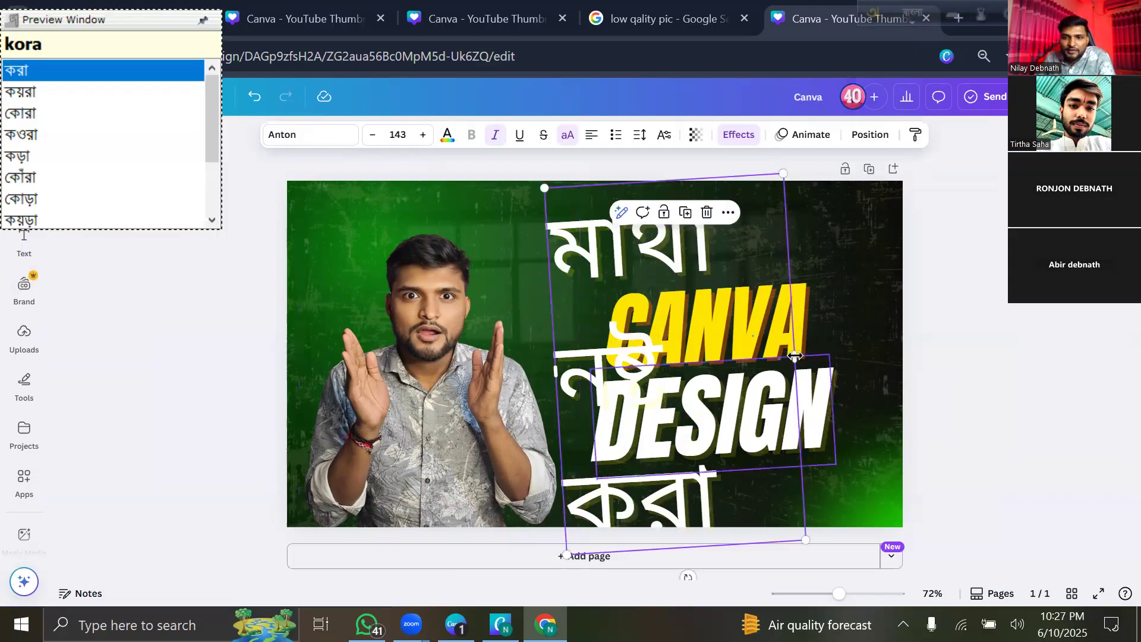
{"action": "left_click_drag", "start_coordinate": [794, 357], "coordinate": [1005, 279]}
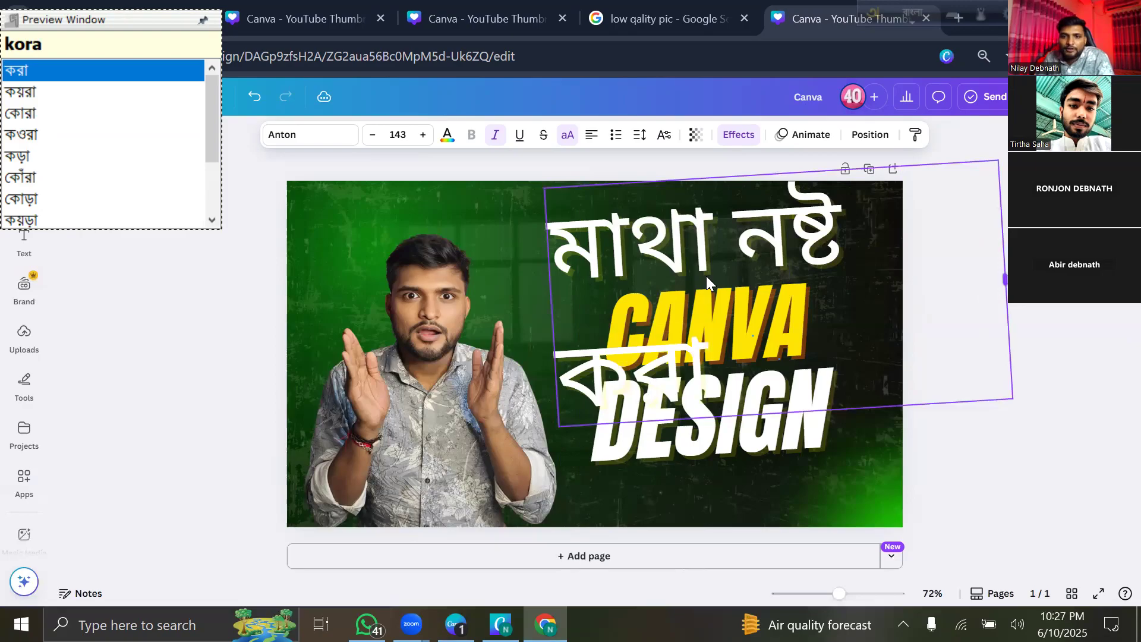
{"action": "left_click_drag", "start_coordinate": [760, 215], "coordinate": [720, 247]}
{"action": "right_click", "coordinate": [513, 279]}
{"action": "left_click", "coordinate": [753, 204]}
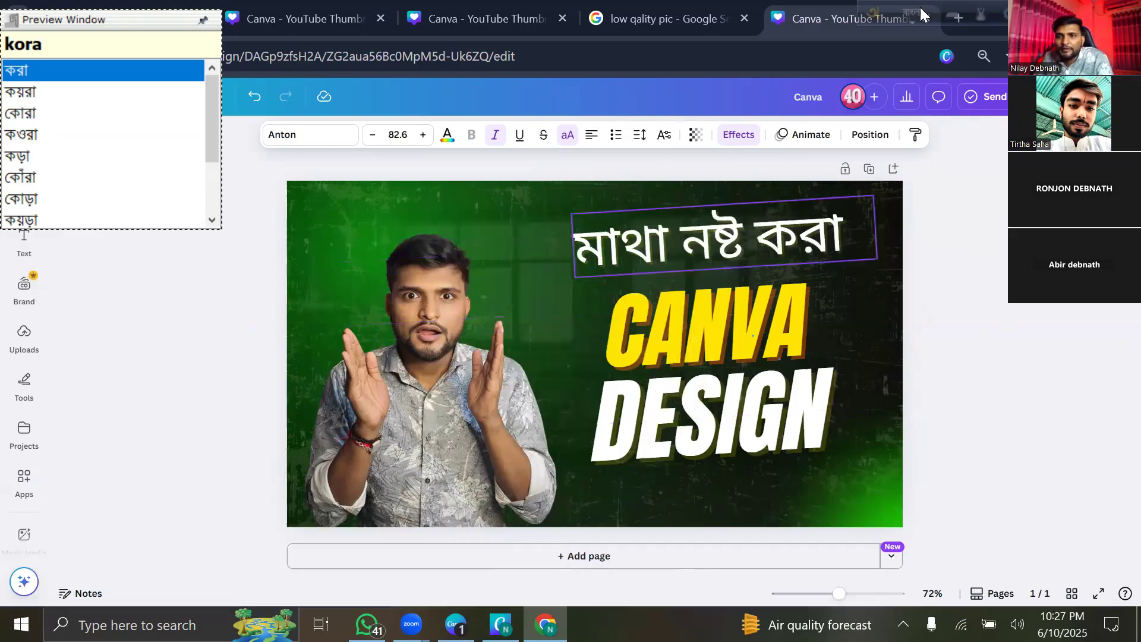
{"action": "left_click", "coordinate": [906, 15]}
{"action": "left_click_drag", "start_coordinate": [727, 225], "coordinate": [719, 236]}
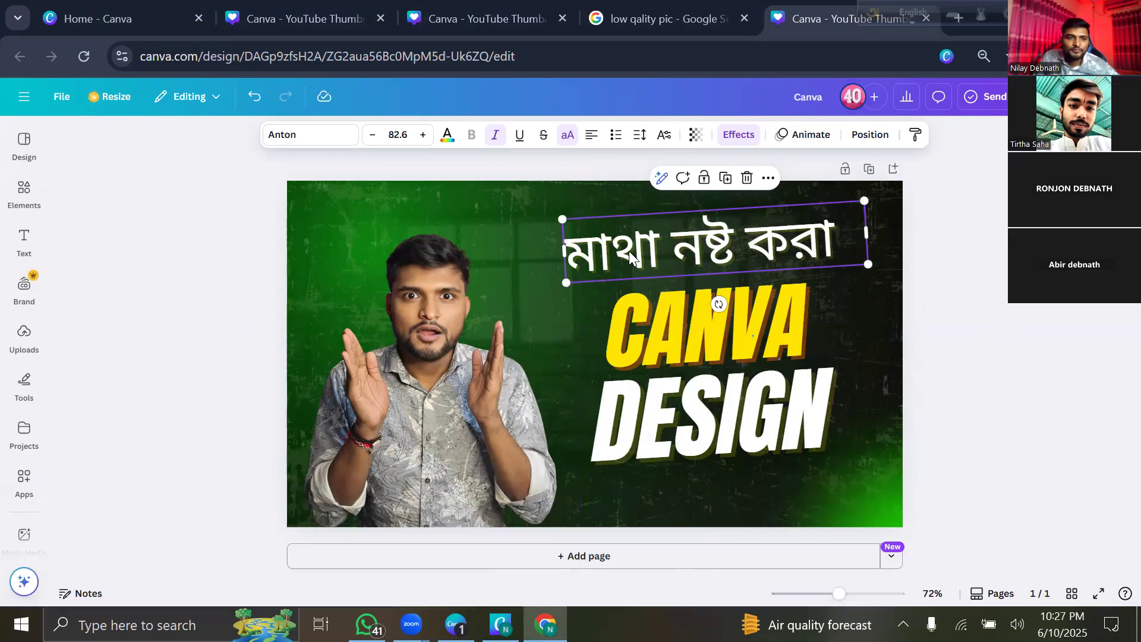
Change the Bengali heading's font to Tiro Bangla.
{"action": "left_click", "coordinate": [309, 136]}
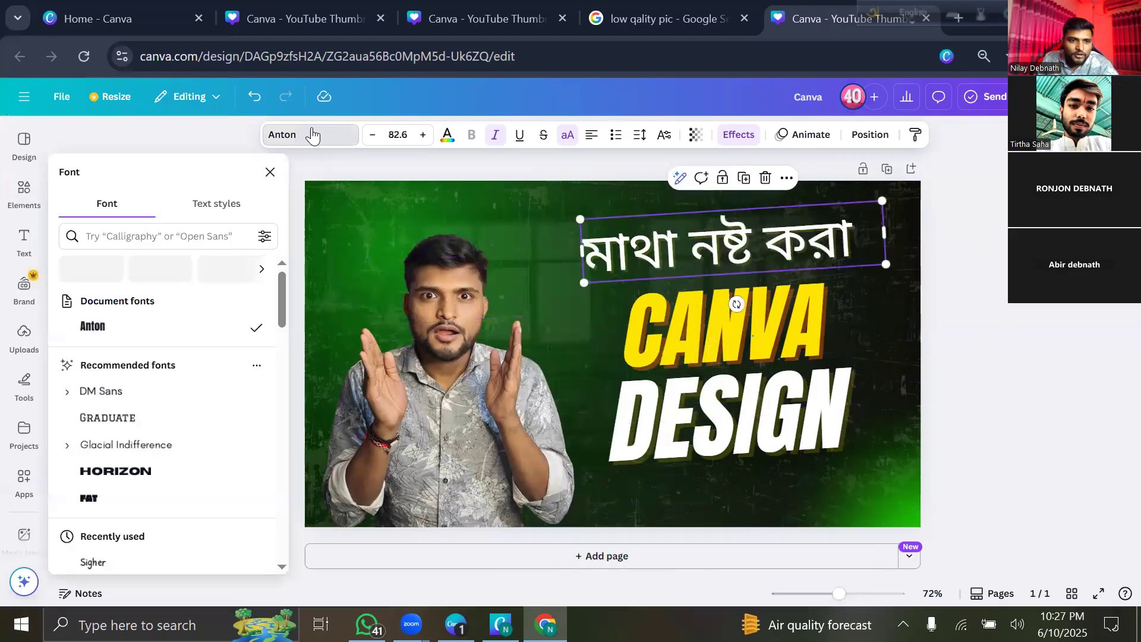
{"action": "left_click", "coordinate": [170, 239]}
{"action": "type", "text": "Ba"}
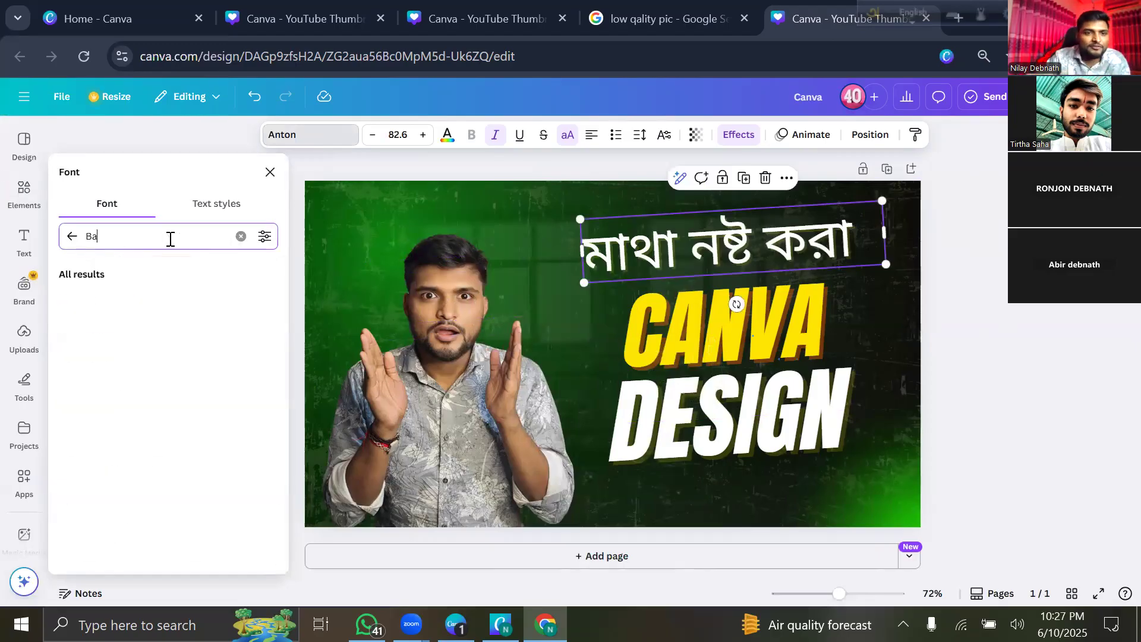
{"action": "type", "text": "ng"}
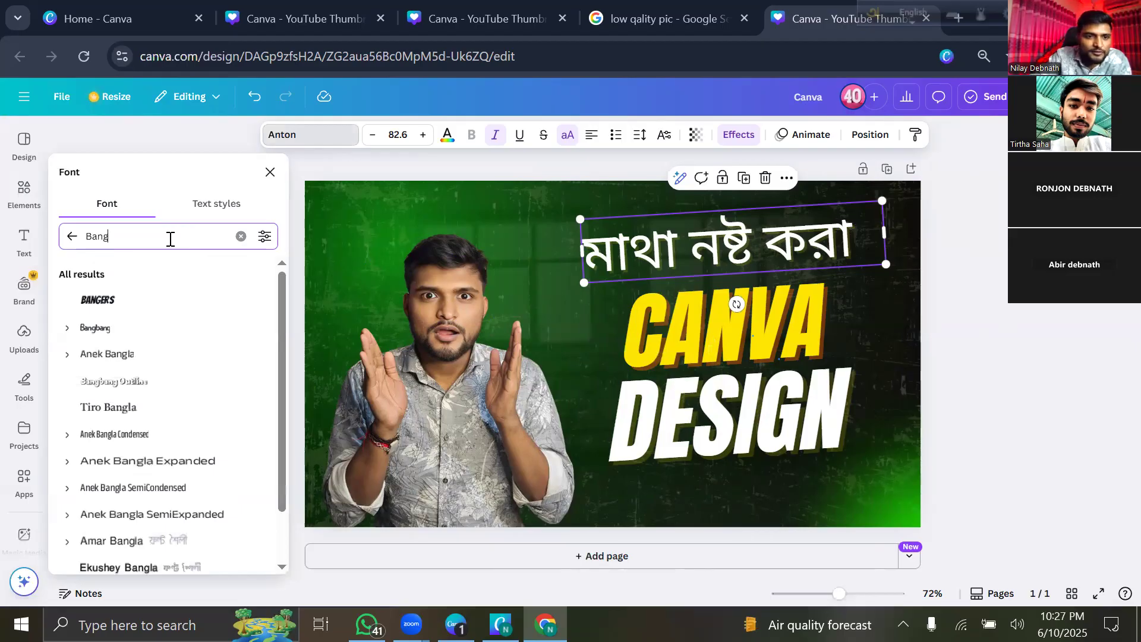
{"action": "type", "text": "la"}
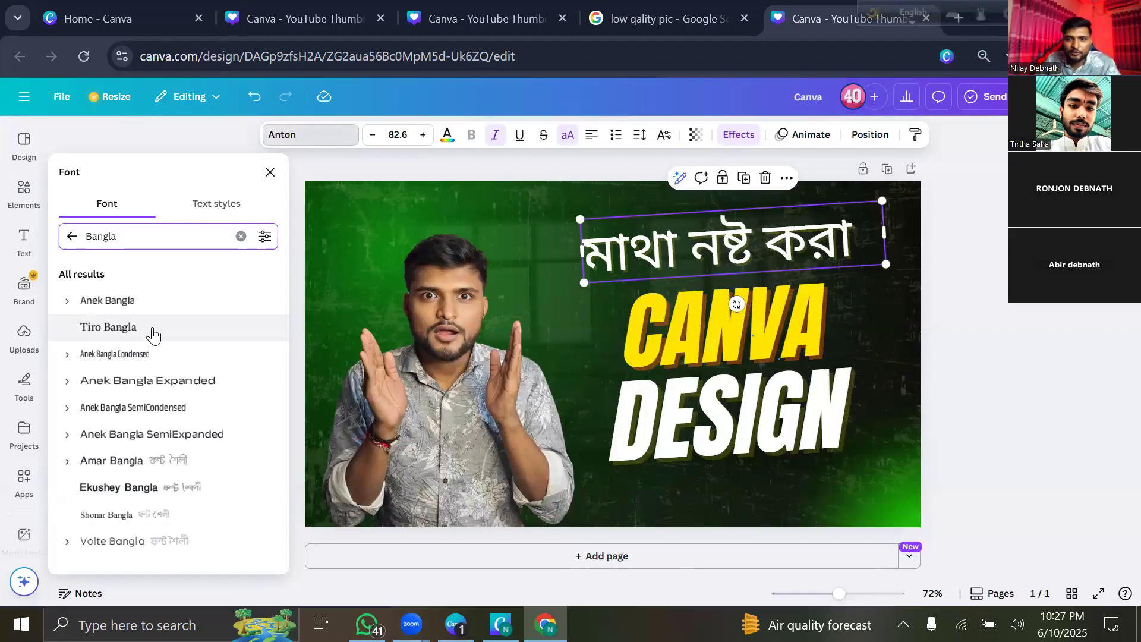
{"action": "left_click", "coordinate": [153, 337]}
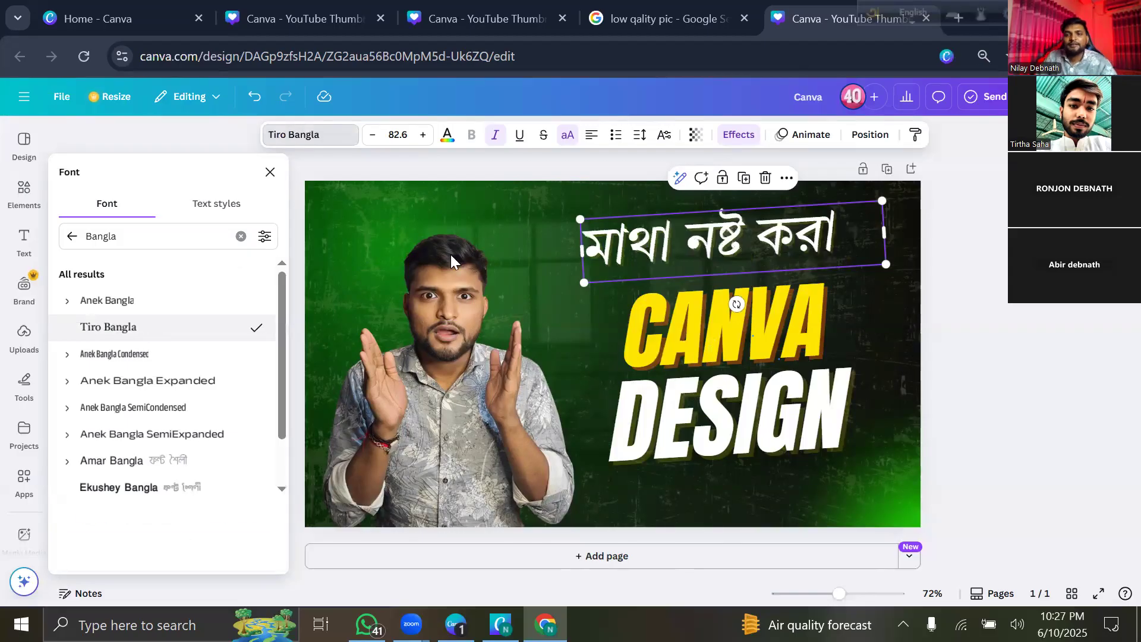
{"action": "left_click", "coordinate": [753, 509]}
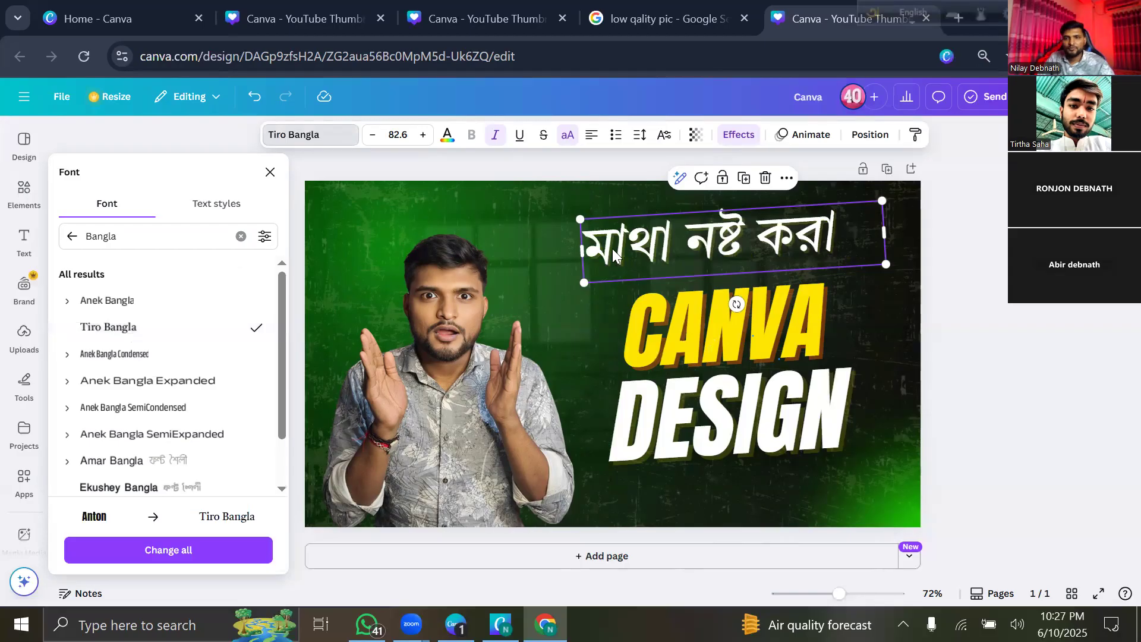
Enlarge the heading to 89.8 above CANVA, lower DESIGN slightly, and trim the man's photo top.
{"action": "left_click_drag", "start_coordinate": [564, 215], "coordinate": [537, 205]}
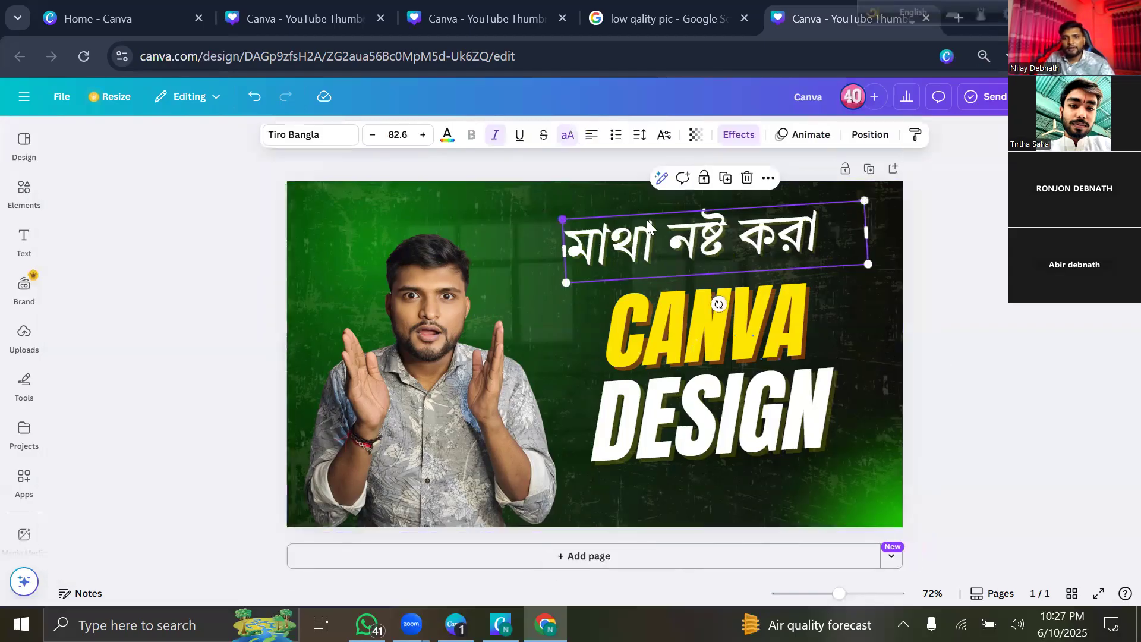
{"action": "left_click_drag", "start_coordinate": [674, 234], "coordinate": [708, 242]}
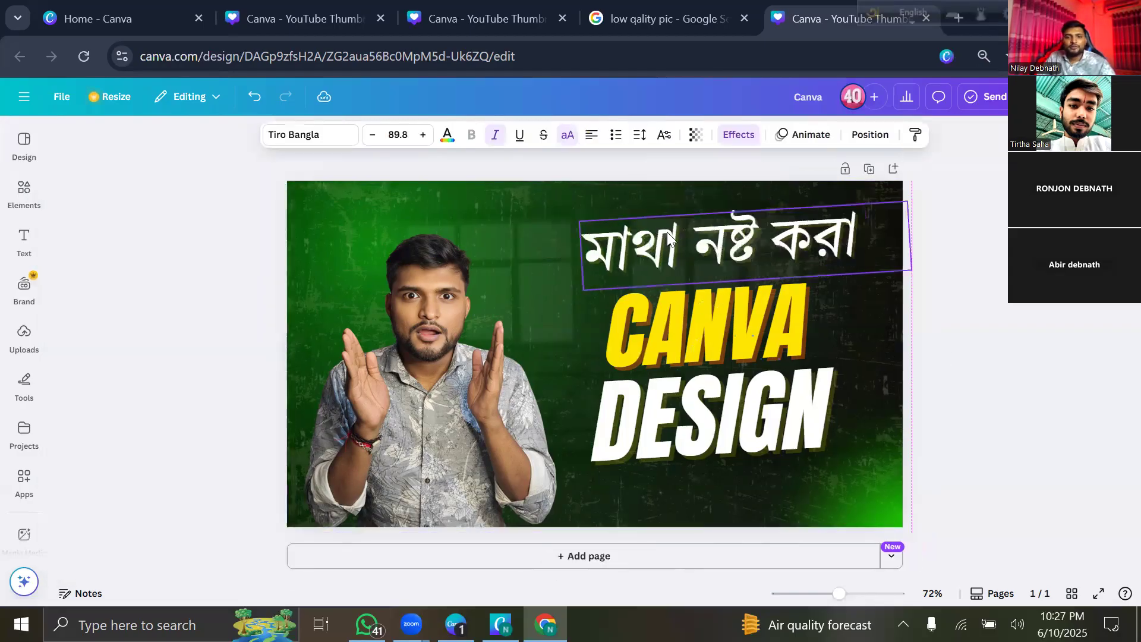
{"action": "left_click", "coordinate": [190, 264]}
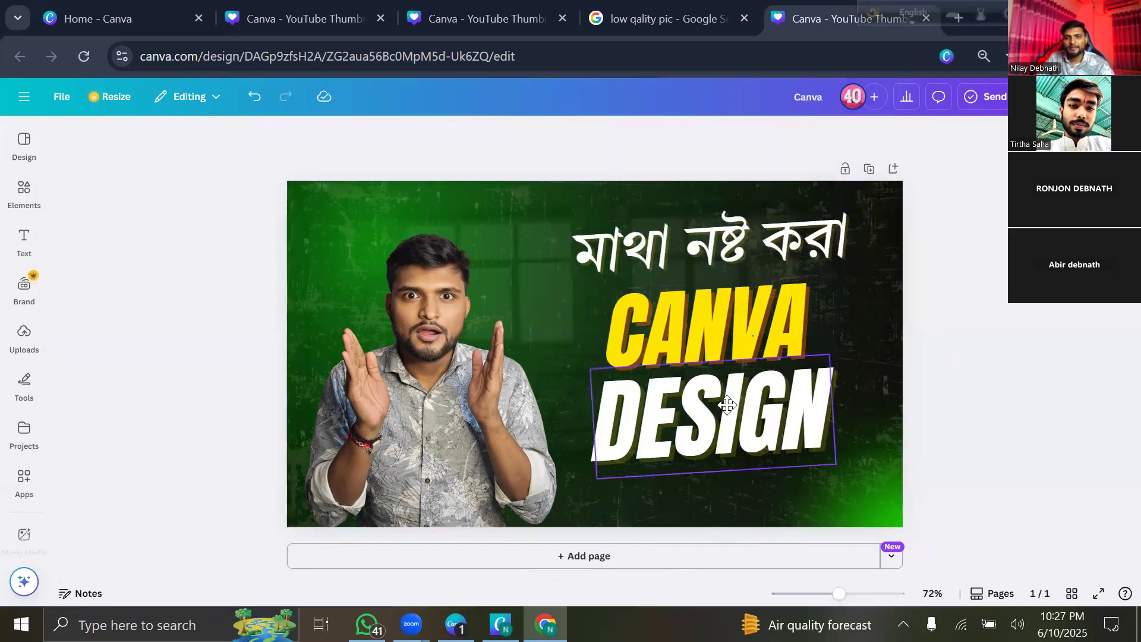
{"action": "left_click_drag", "start_coordinate": [724, 423], "coordinate": [727, 436]}
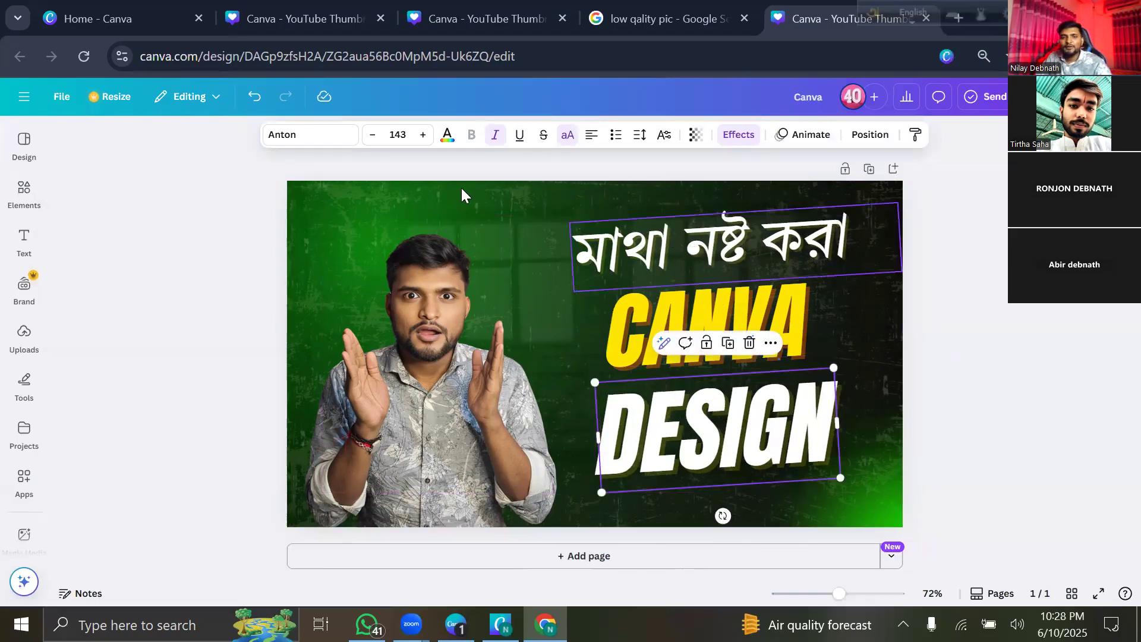
{"action": "left_click", "coordinate": [437, 169]}
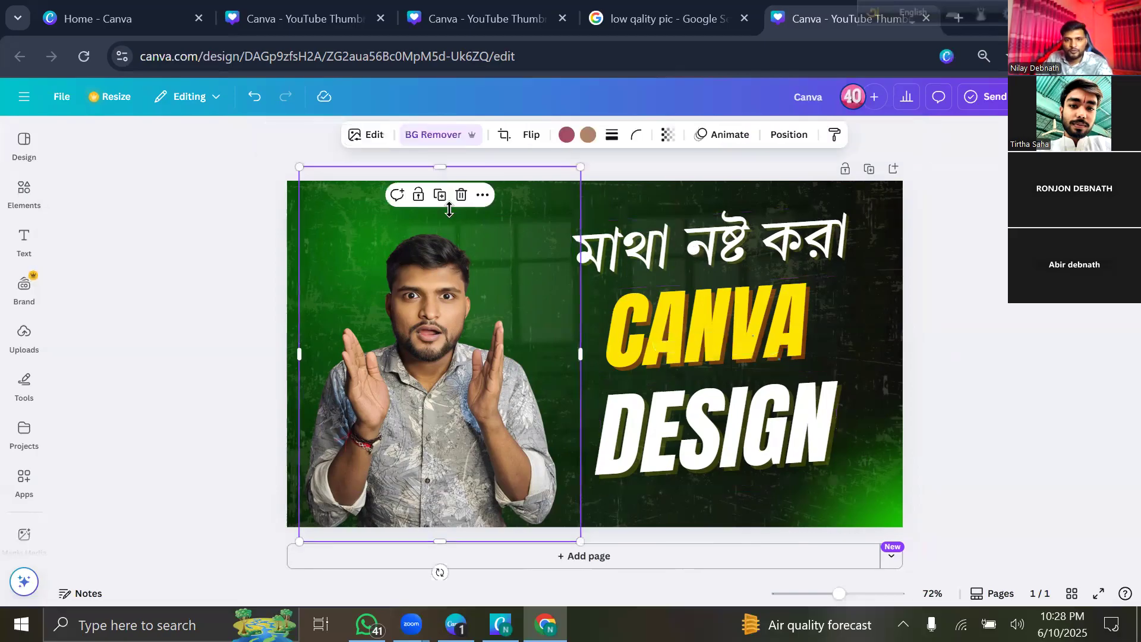
{"action": "left_click_drag", "start_coordinate": [440, 167], "coordinate": [449, 209]}
{"action": "left_click", "coordinate": [245, 234]}
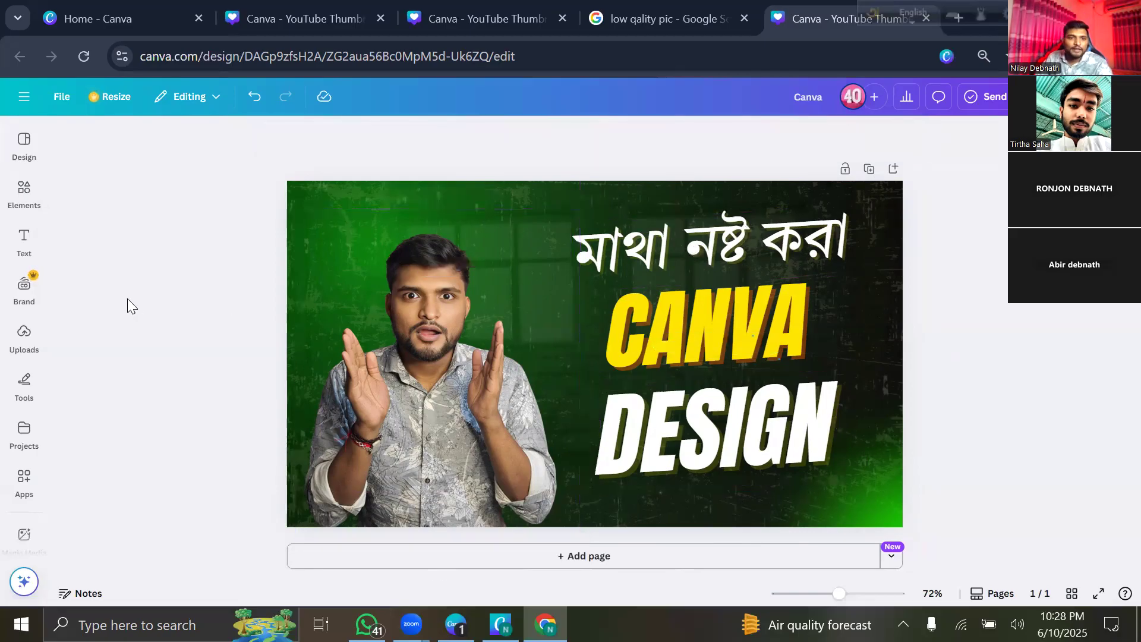
Search Elements for 'canva' and insert the round Canva logo from Graphics.
{"action": "left_click", "coordinate": [24, 193]}
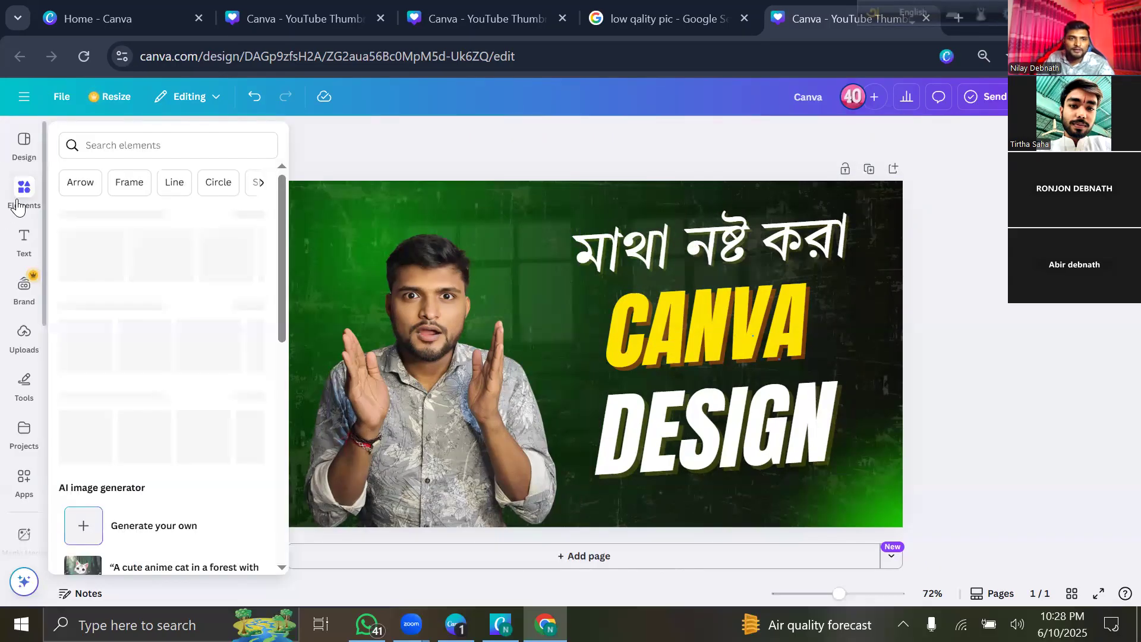
{"action": "left_click", "coordinate": [137, 142]}
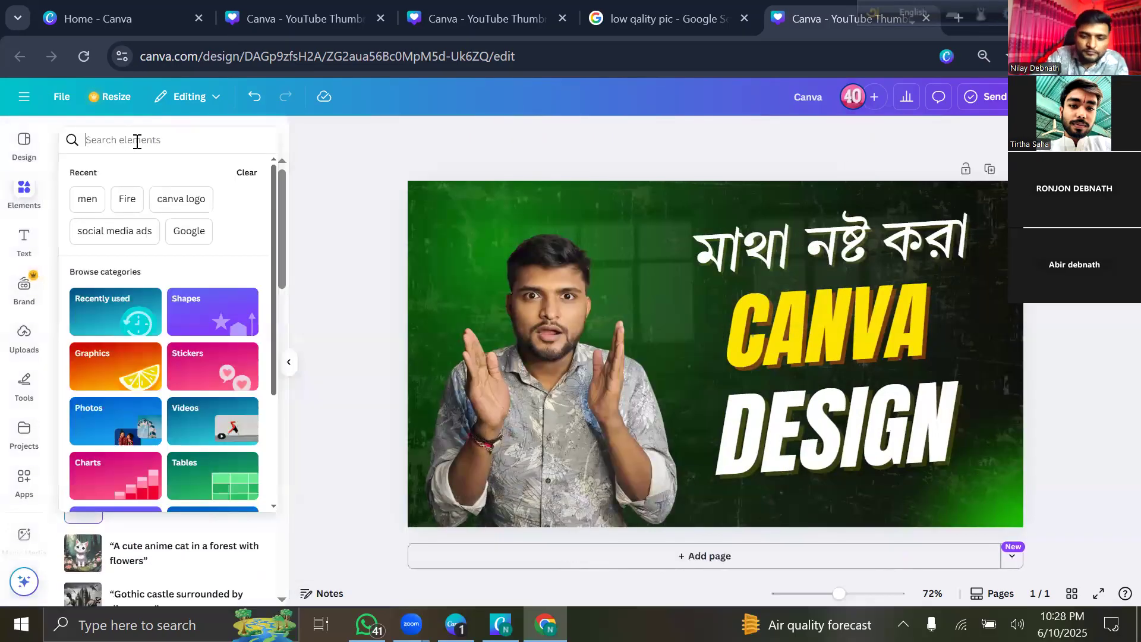
{"action": "type", "text": "canva"}
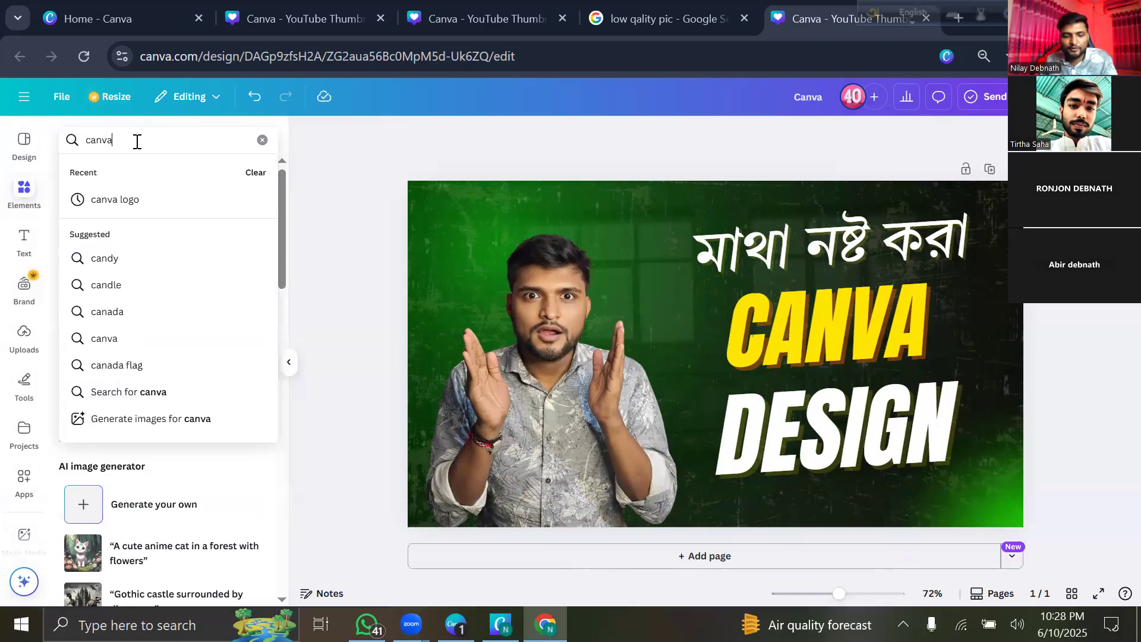
{"action": "left_click", "coordinate": [172, 200]}
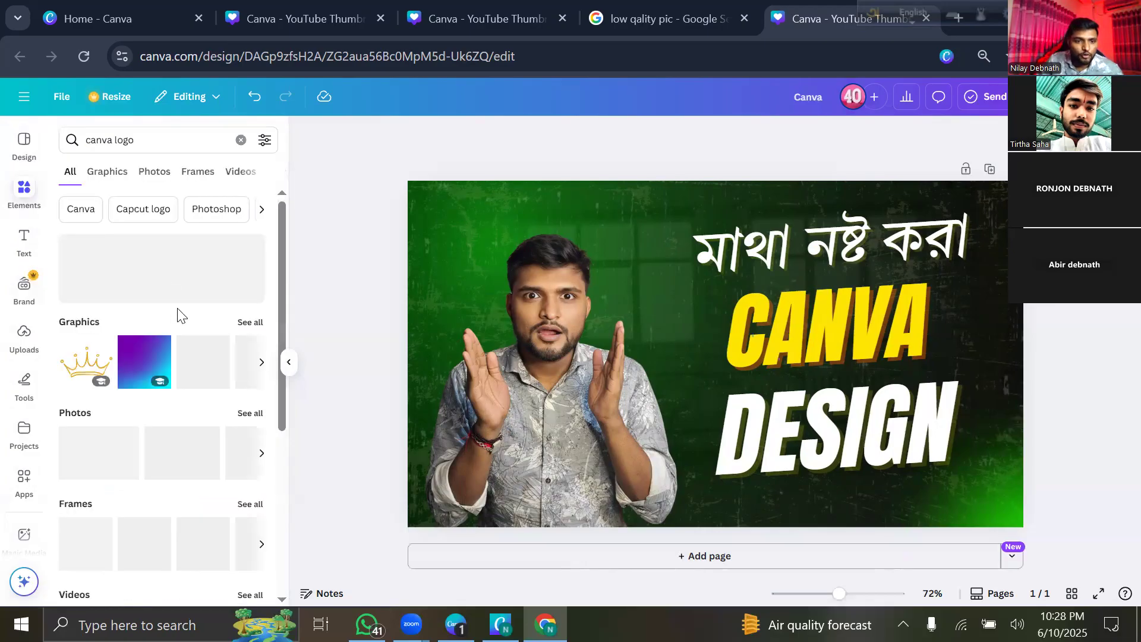
{"action": "scroll", "coordinate": [173, 404], "scroll_direction": "down", "scroll_amount": 5}
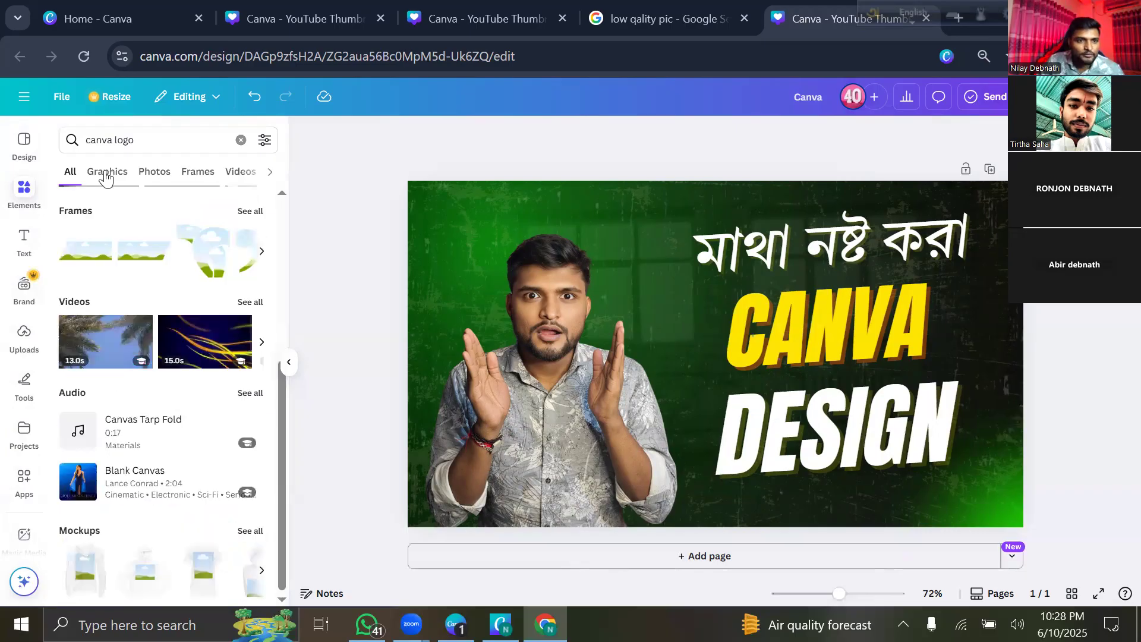
{"action": "left_click", "coordinate": [106, 178]}
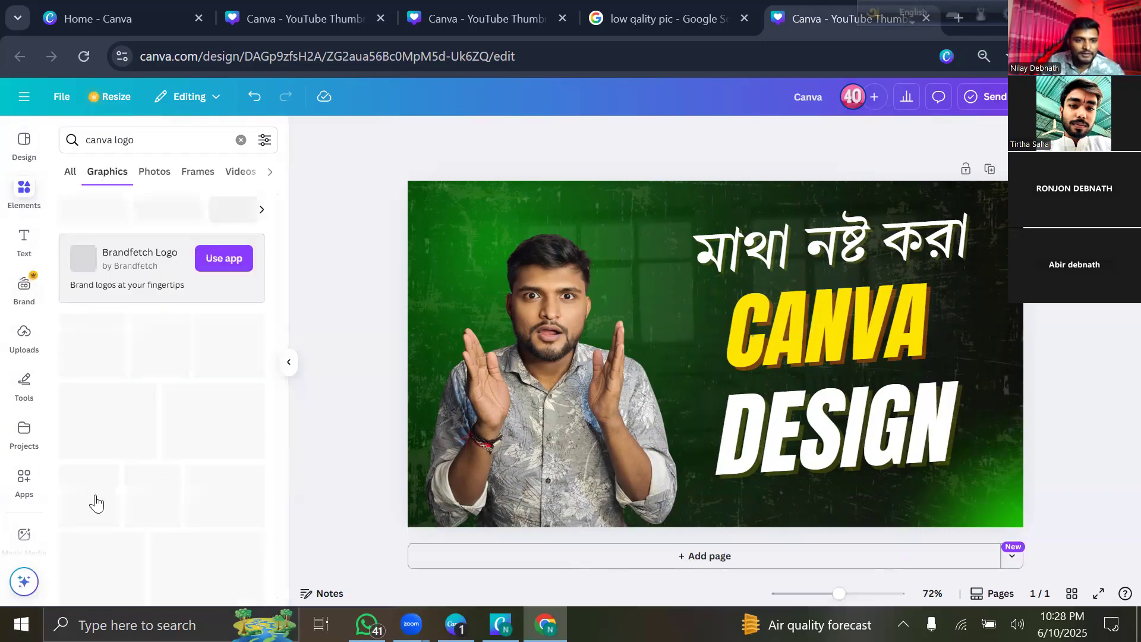
{"action": "left_click", "coordinate": [95, 502]}
Shrink the logo to about 173 px and place it beside the CANVA title.
{"action": "left_click_drag", "start_coordinate": [785, 423], "coordinate": [725, 363]}
{"action": "left_click_drag", "start_coordinate": [683, 330], "coordinate": [657, 243]}
{"action": "left_click_drag", "start_coordinate": [633, 224], "coordinate": [683, 313]}
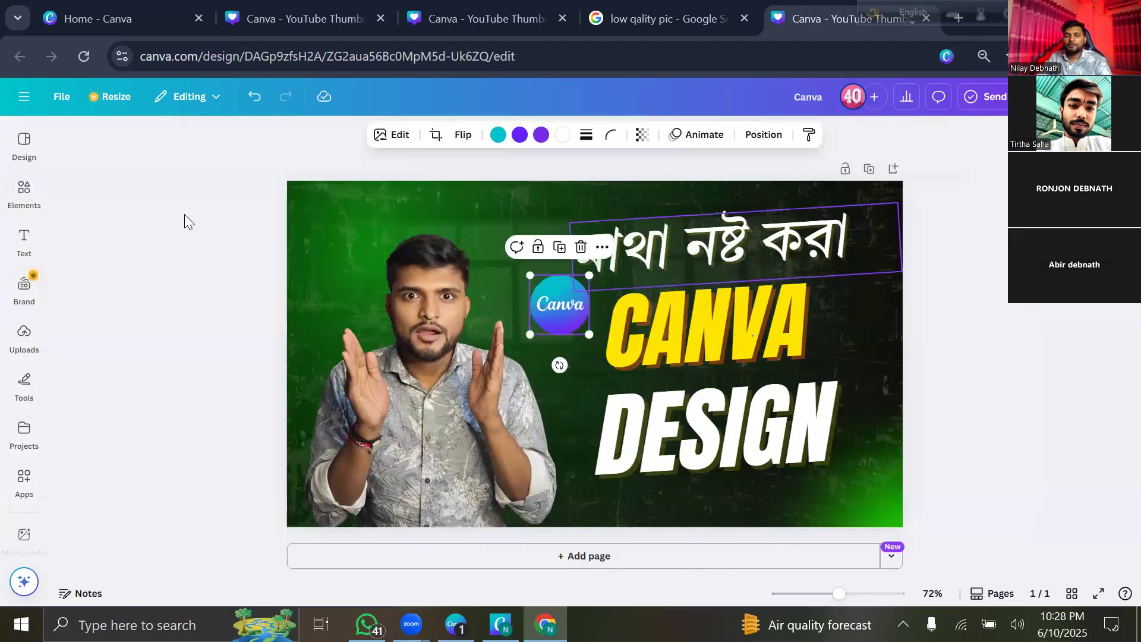
{"action": "left_click", "coordinate": [185, 217]}
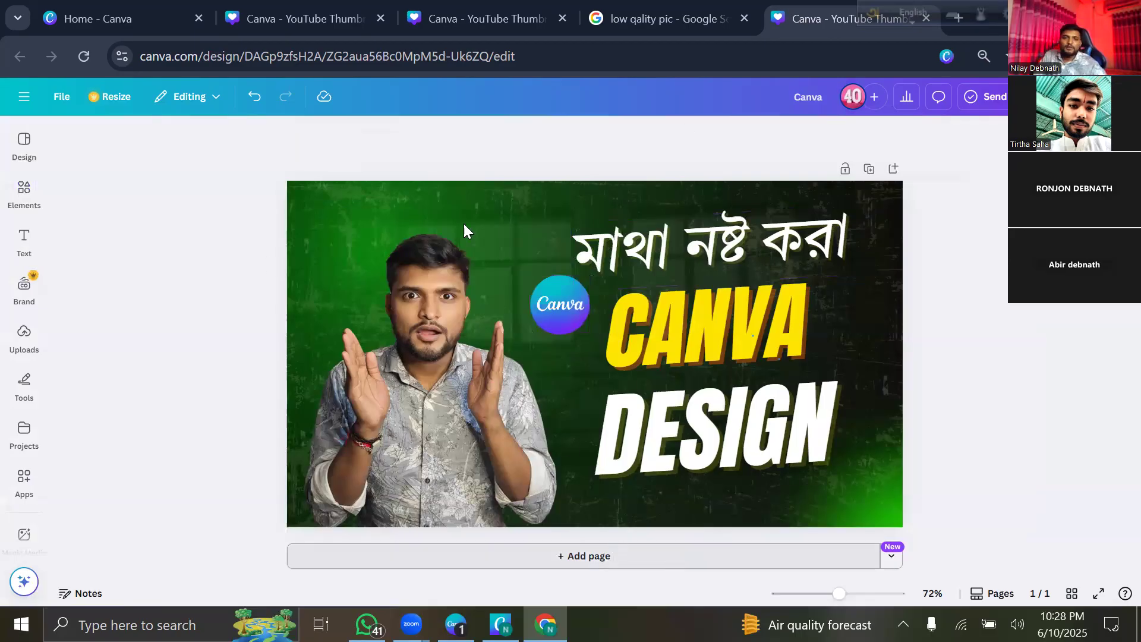
Try the Shake Zoom and Whip Slide photo animations on the background image.
{"action": "left_click", "coordinate": [721, 223]}
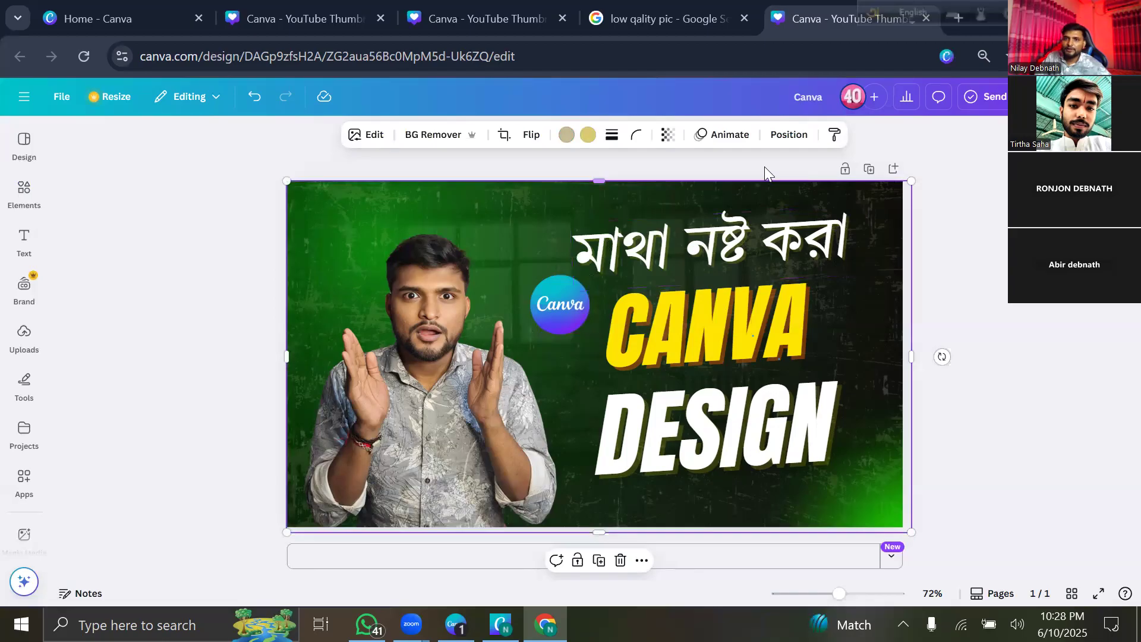
{"action": "left_click", "coordinate": [721, 137]}
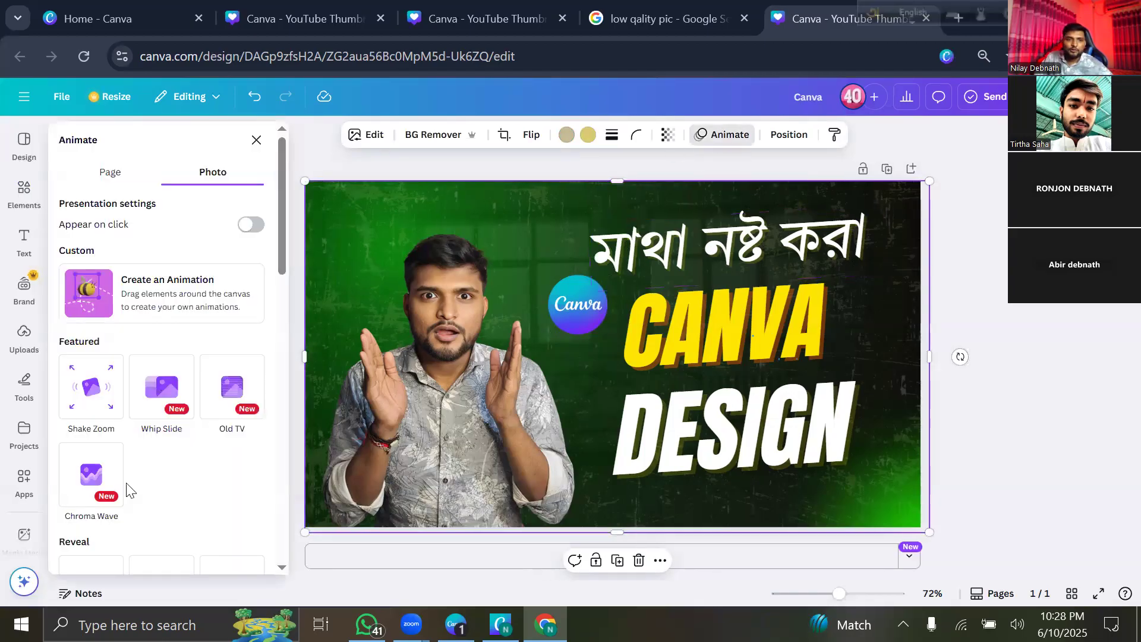
{"action": "left_click", "coordinate": [91, 404]}
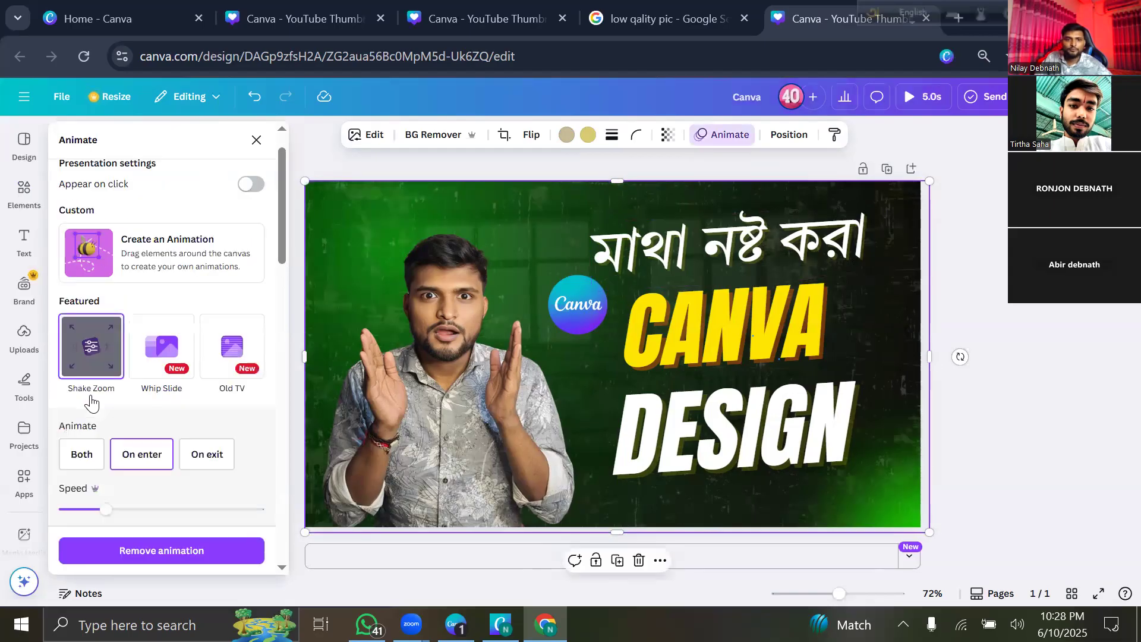
{"action": "left_click", "coordinate": [161, 347]}
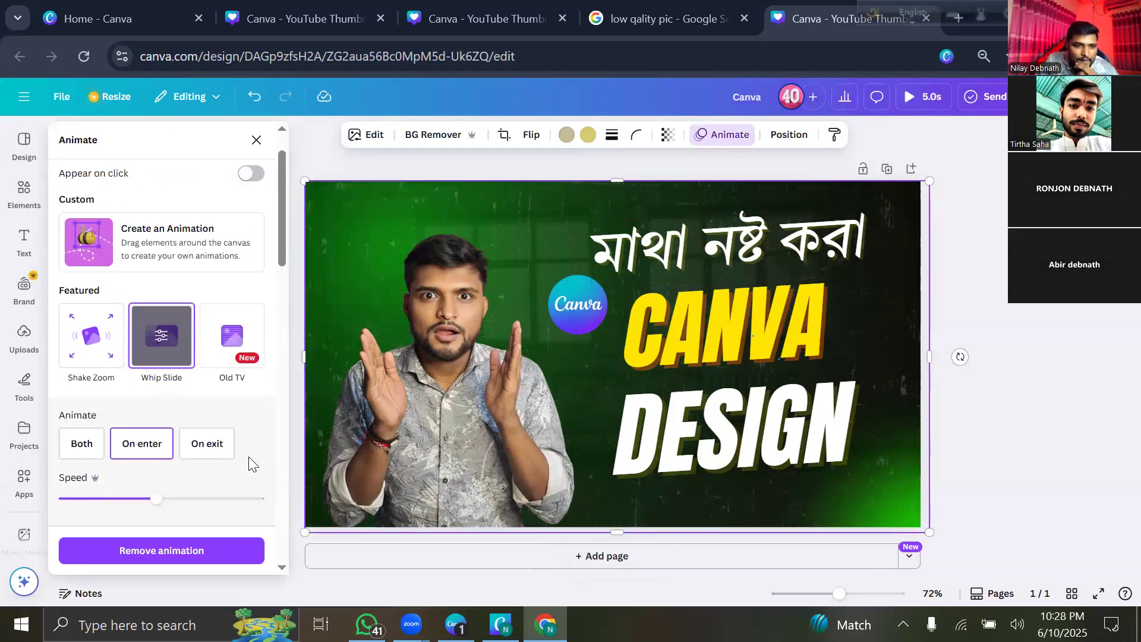
{"action": "scroll", "coordinate": [95, 502], "scroll_direction": "up", "scroll_amount": 2}
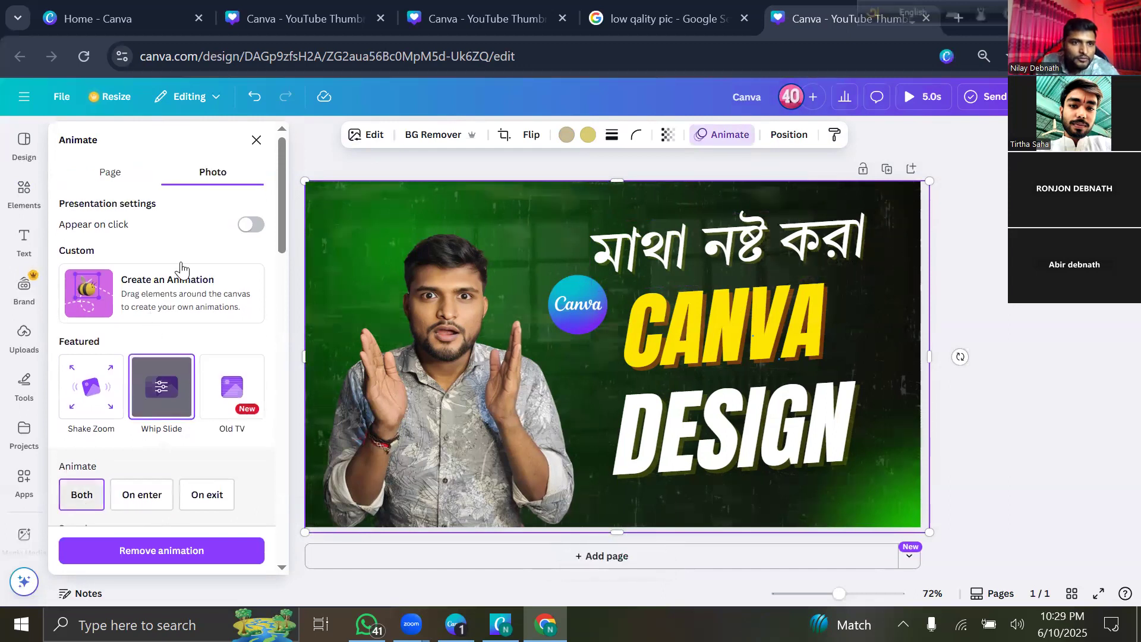
Try the Simple, Sleek and Fun page animations, then settle on Pan.
{"action": "left_click", "coordinate": [113, 180]}
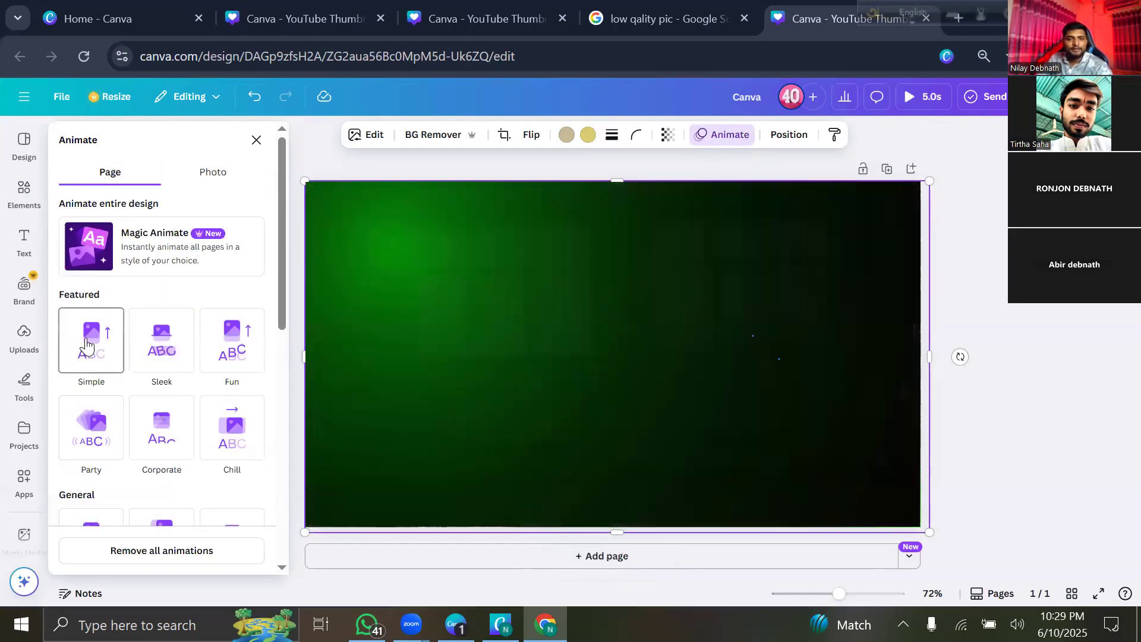
{"action": "left_click", "coordinate": [87, 345]}
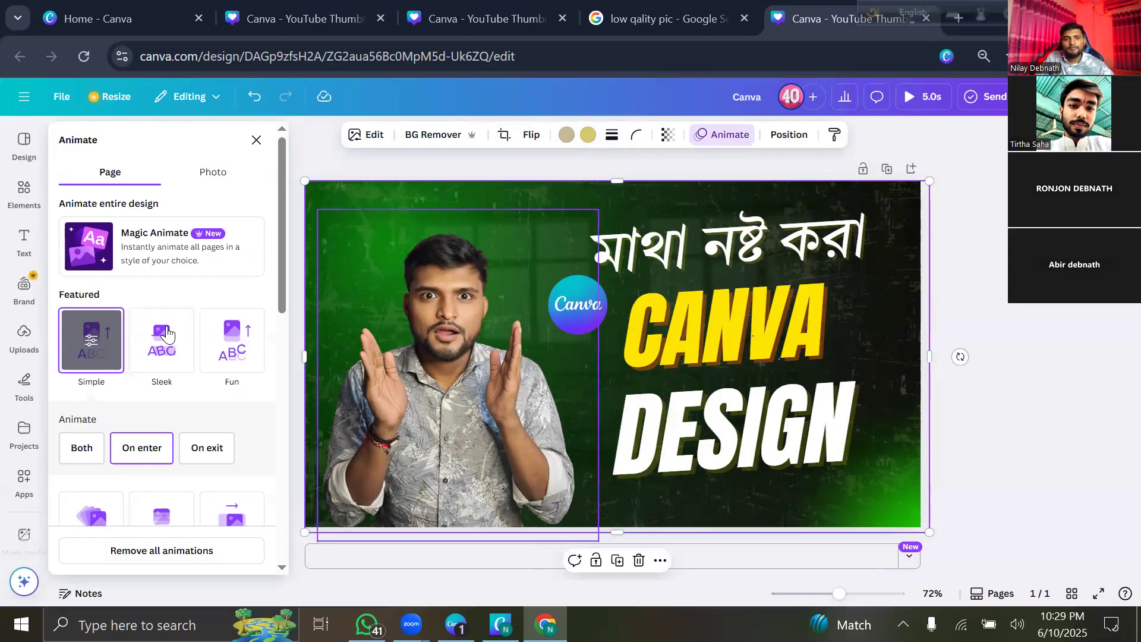
{"action": "left_click", "coordinate": [167, 334]}
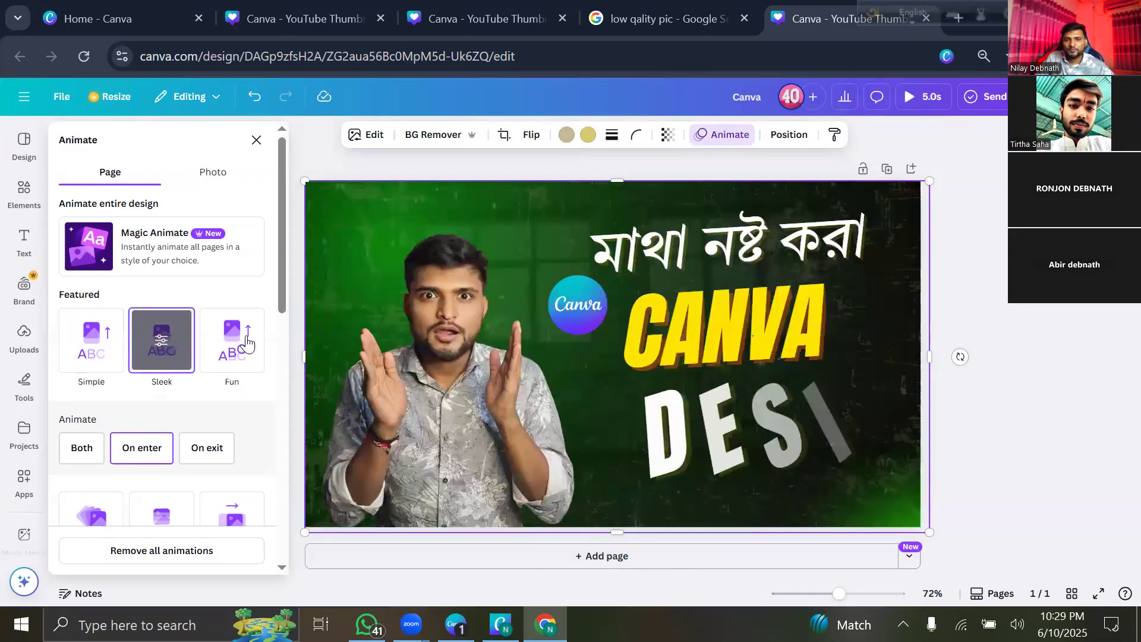
{"action": "left_click", "coordinate": [247, 344]}
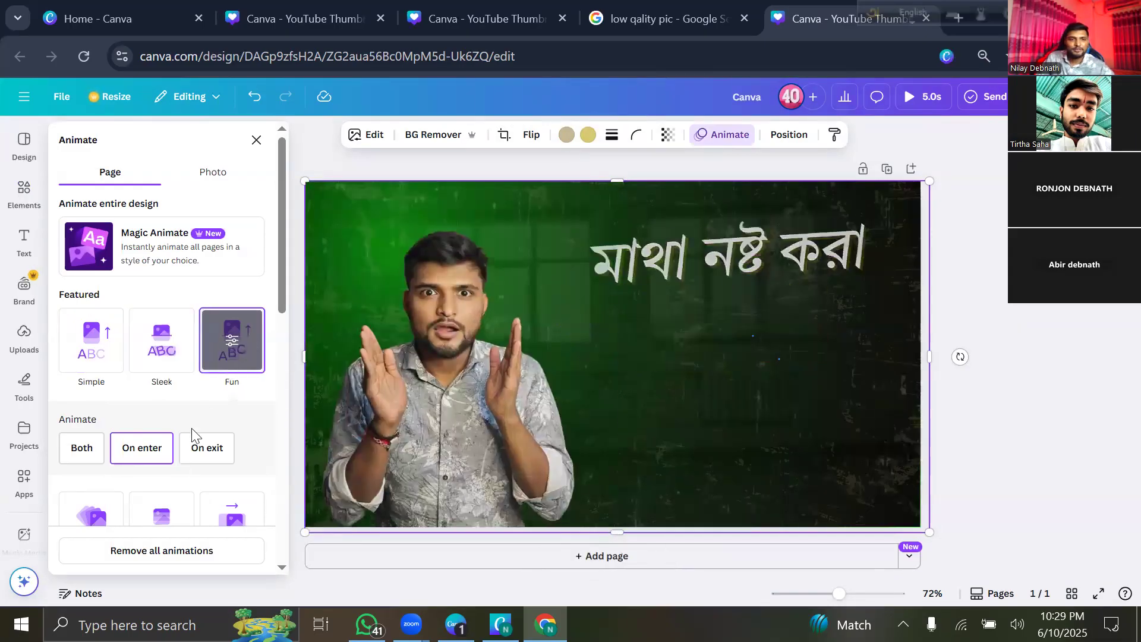
{"action": "scroll", "coordinate": [169, 312], "scroll_direction": "down", "scroll_amount": 5}
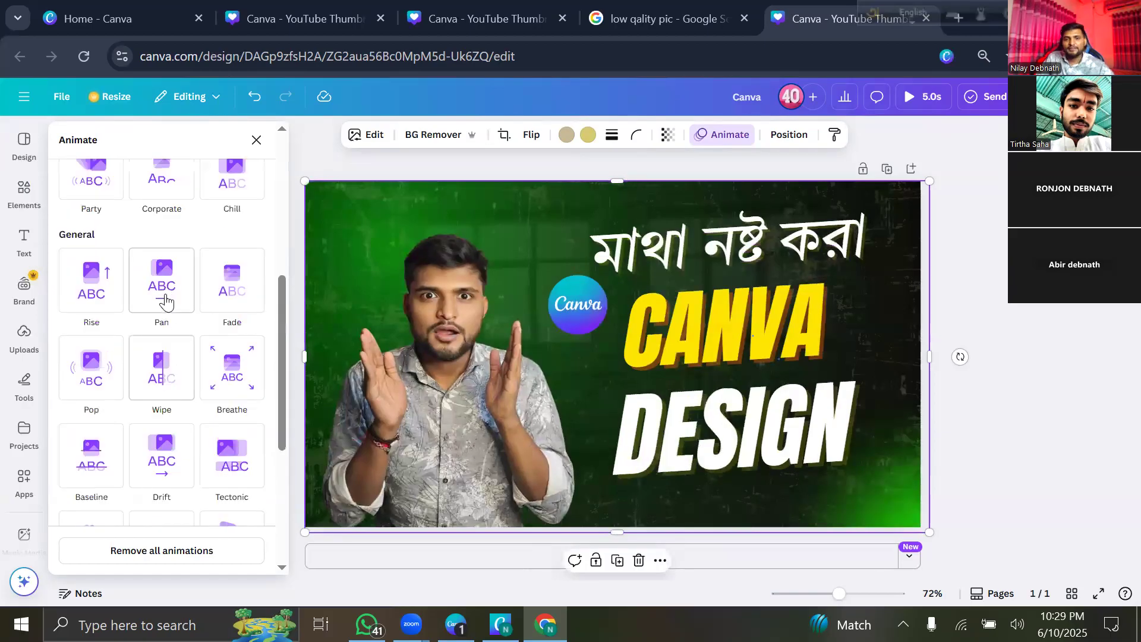
{"action": "left_click", "coordinate": [161, 297]}
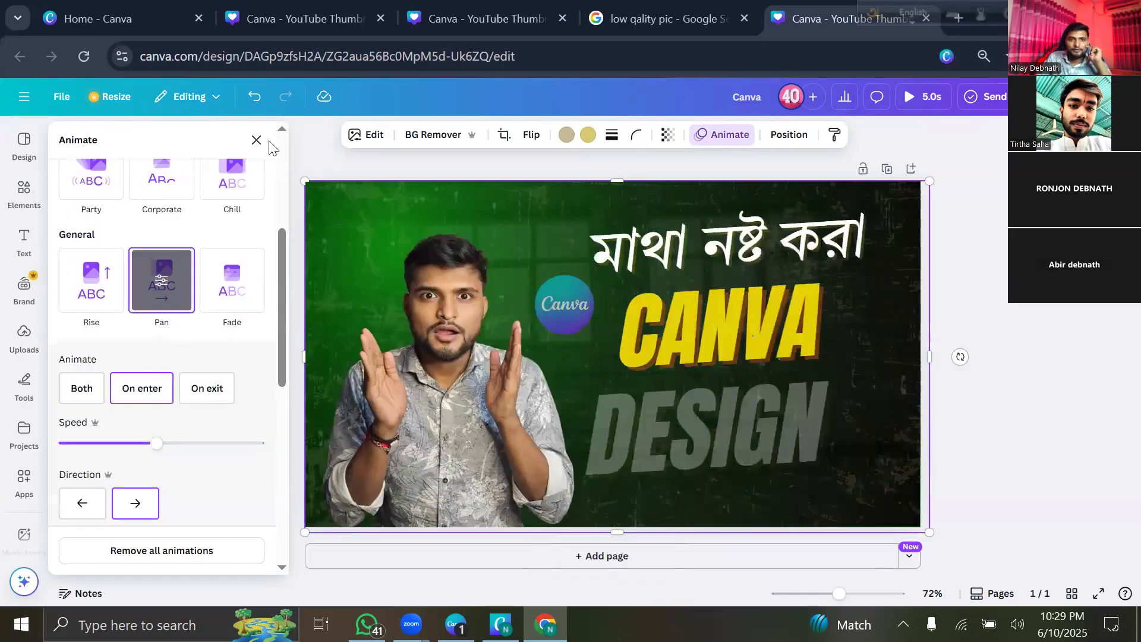
{"action": "left_click", "coordinate": [257, 140]}
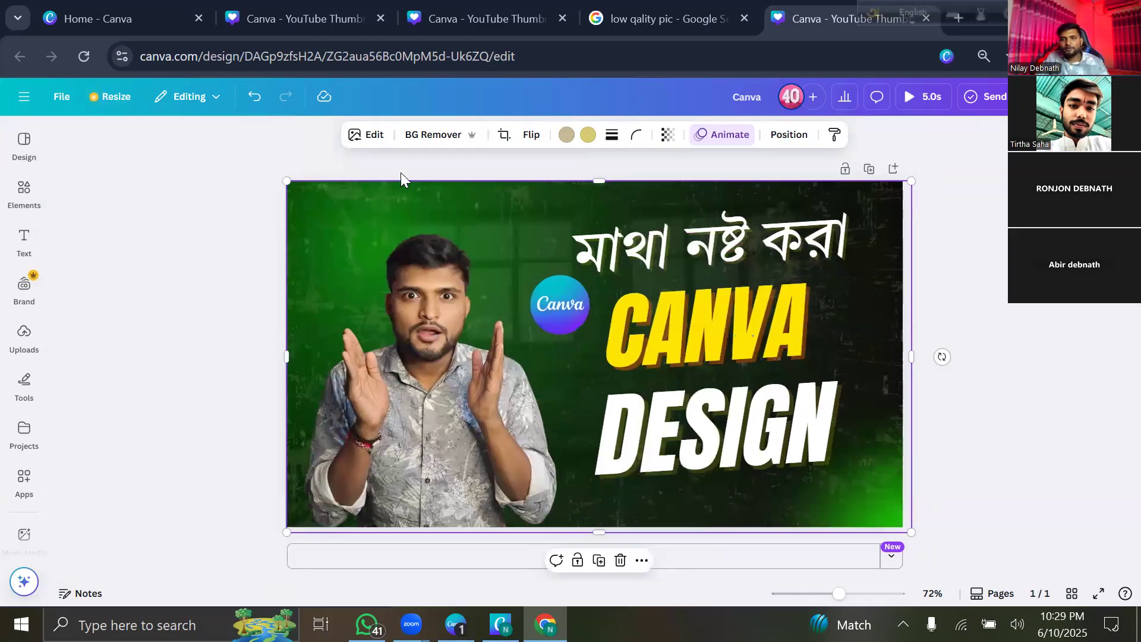
{"action": "left_click", "coordinate": [80, 234]}
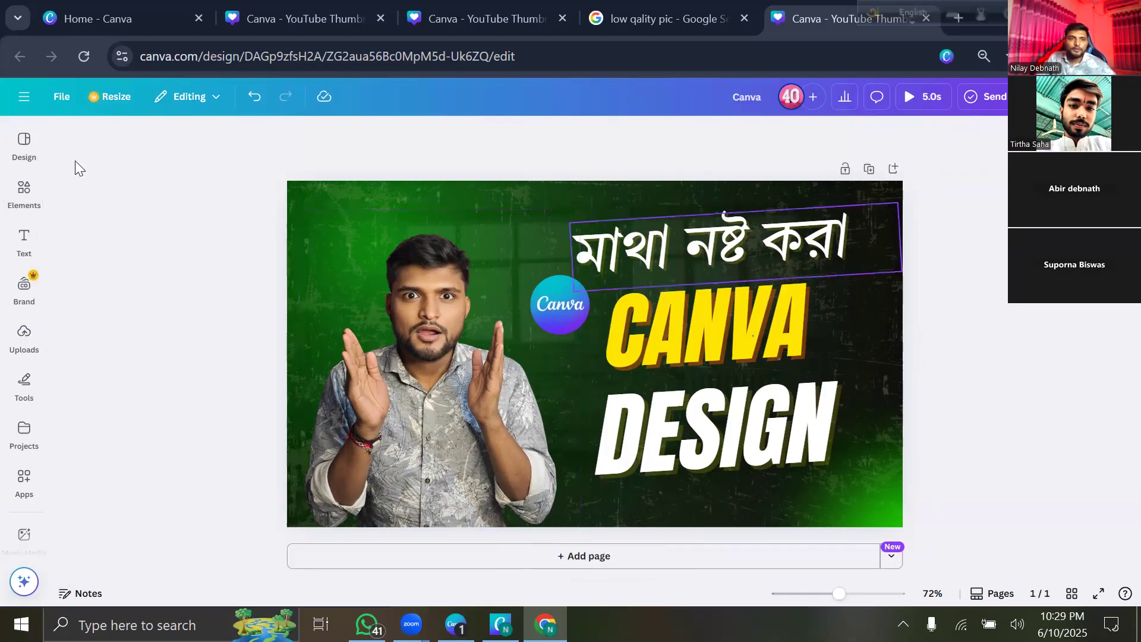
Leave the thumbnail editor for Canva Home via the side navigation menu.
{"action": "left_click", "coordinate": [19, 101]}
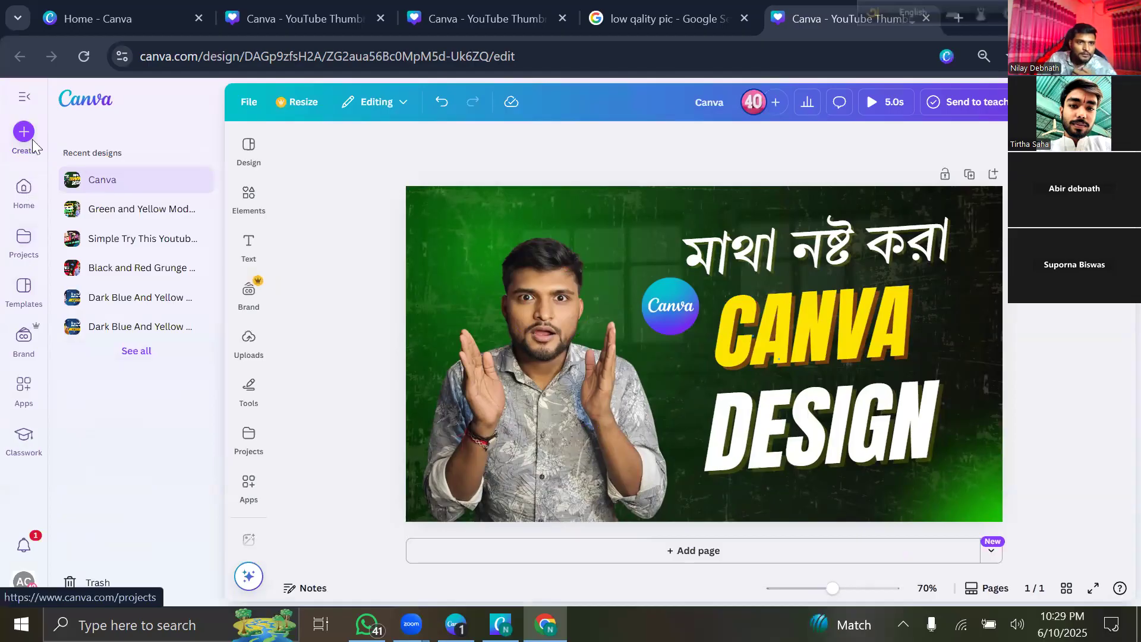
{"action": "left_click", "coordinate": [18, 191]}
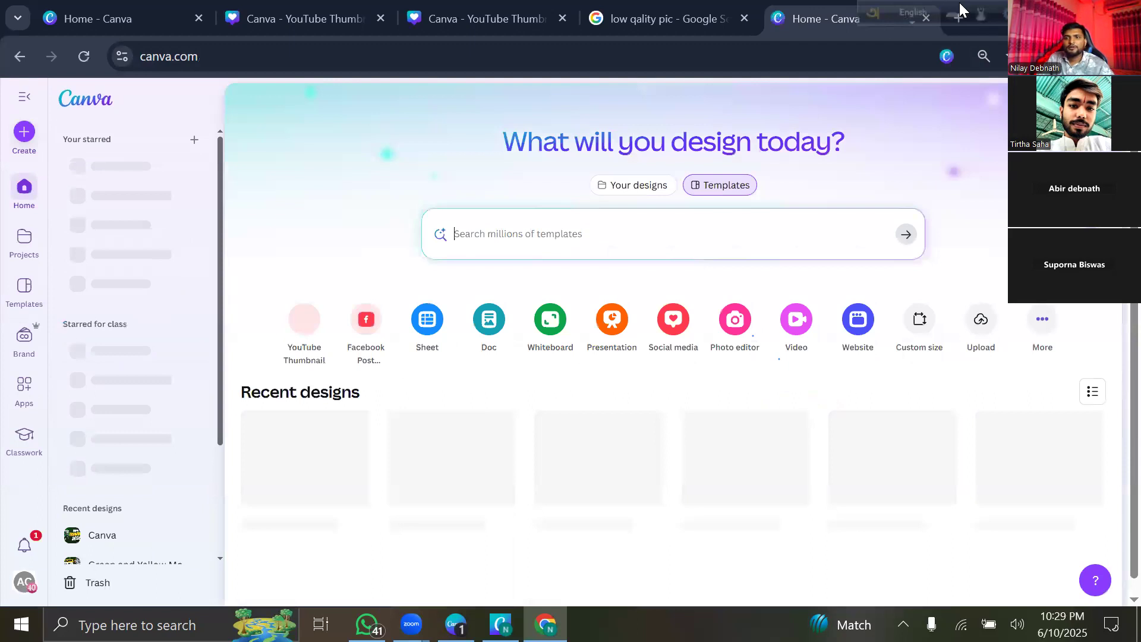
Close the Canva tab, Google 'youtube', and open the YouTube website.
{"action": "left_click", "coordinate": [927, 17]}
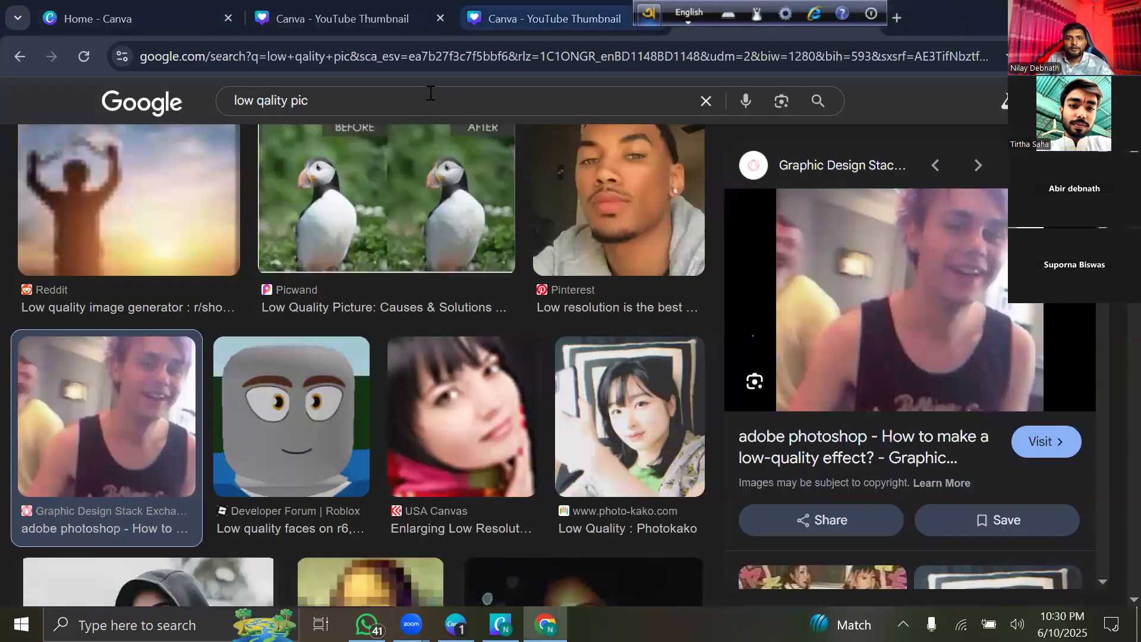
{"action": "left_click", "coordinate": [430, 95]}
{"action": "left_click", "coordinate": [722, 101]}
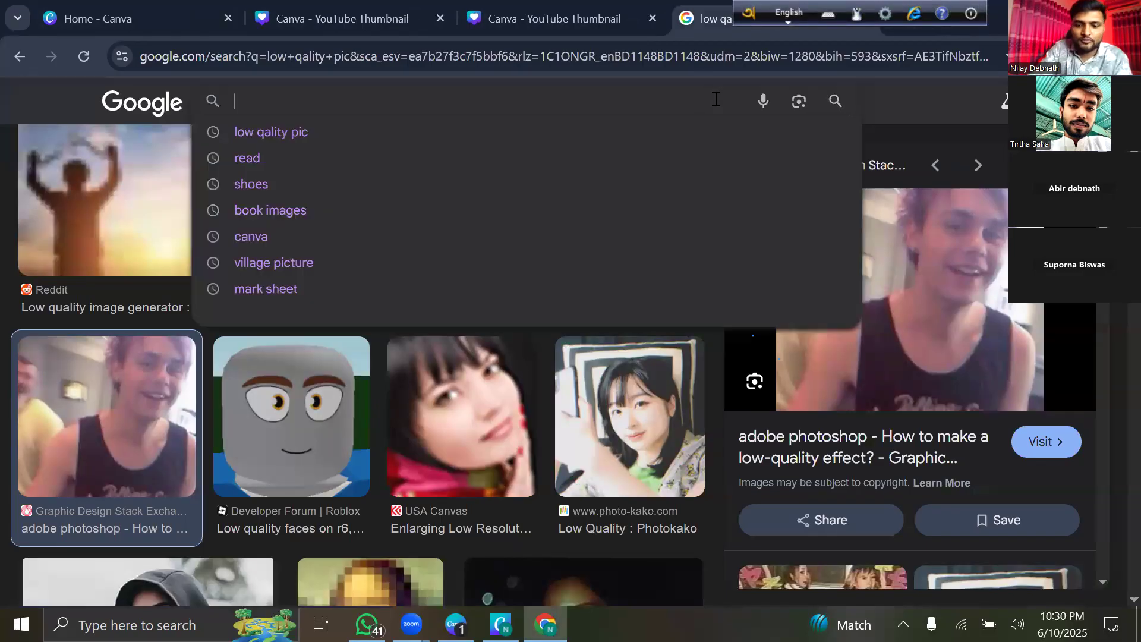
{"action": "type", "text": "youtube"}
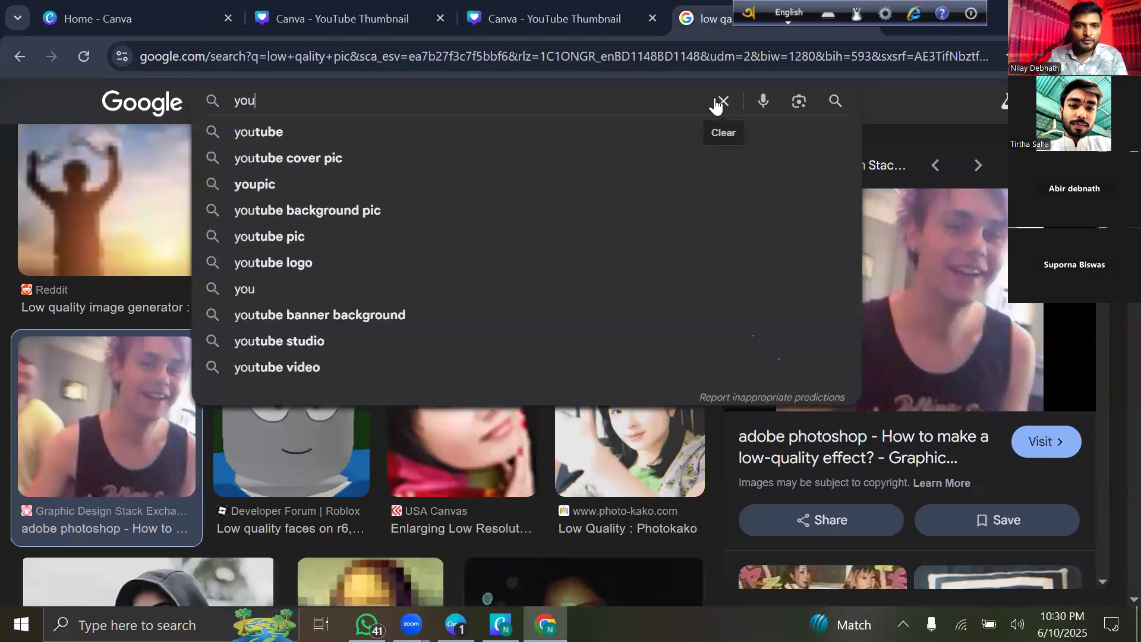
{"action": "left_click", "coordinate": [414, 139]}
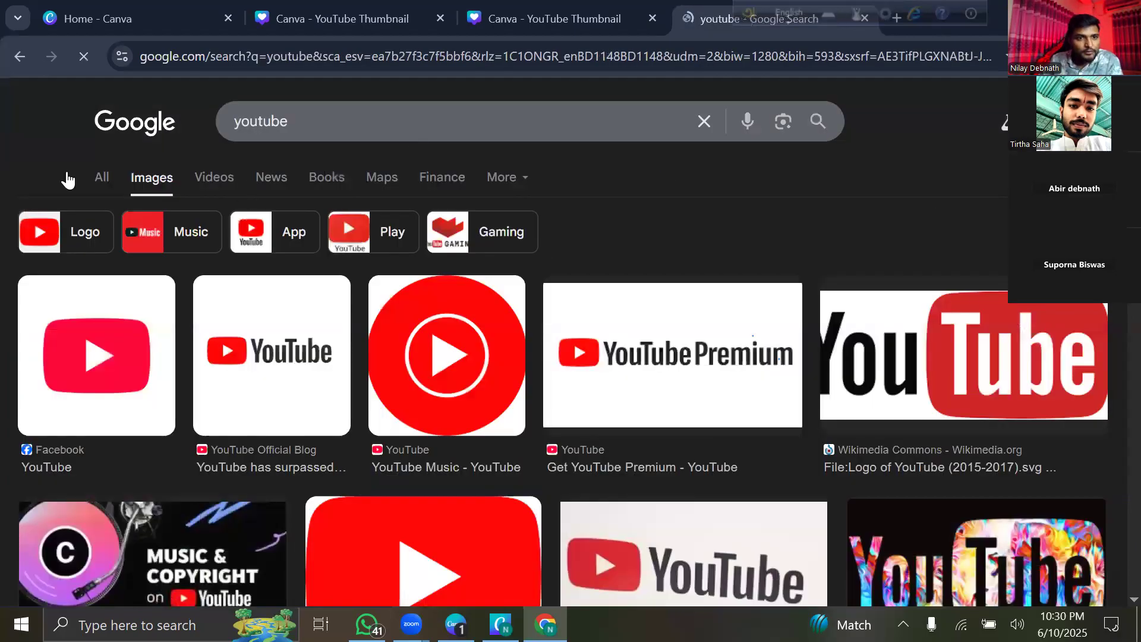
{"action": "left_click", "coordinate": [93, 180]}
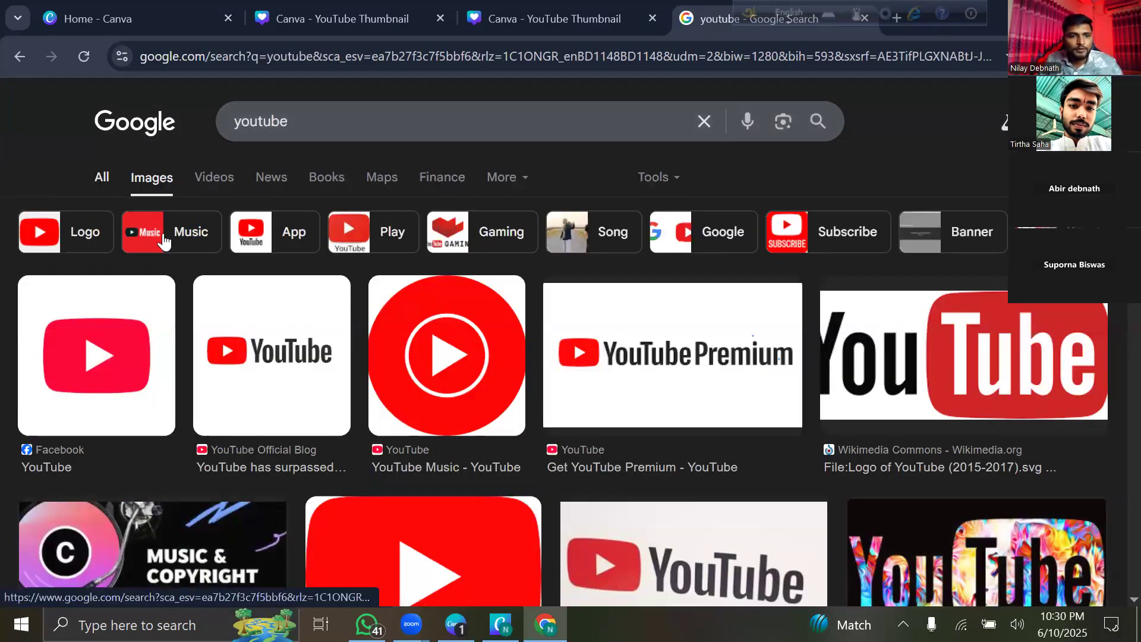
{"action": "left_click", "coordinate": [124, 267]}
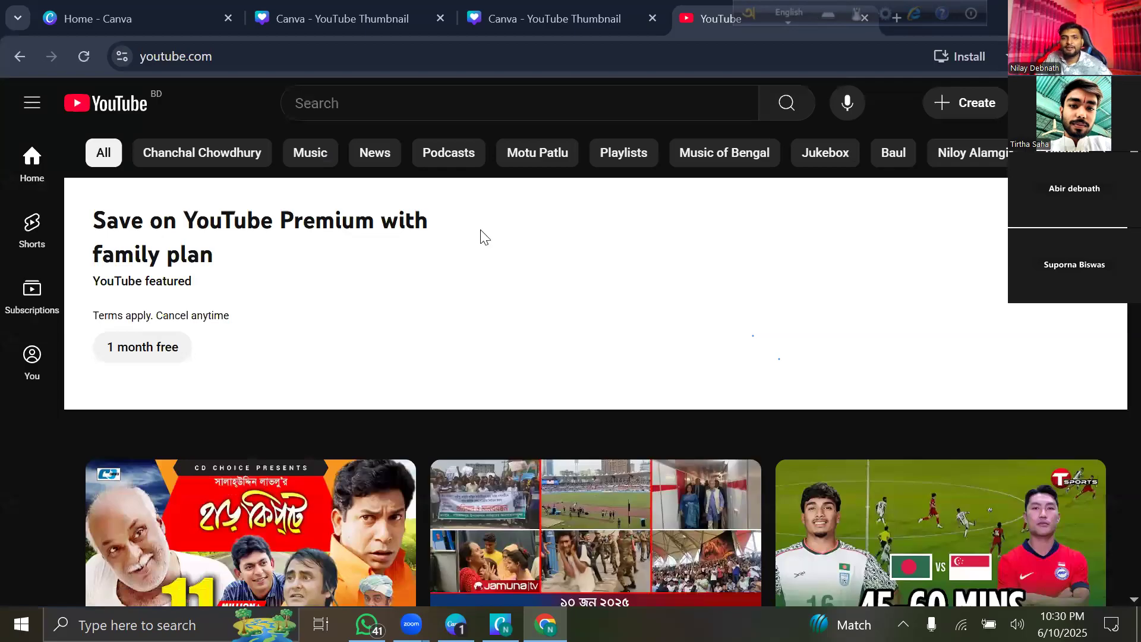
Search YouTube for 'travel vlog bangla' and scroll through the results.
{"action": "left_click", "coordinate": [368, 103]}
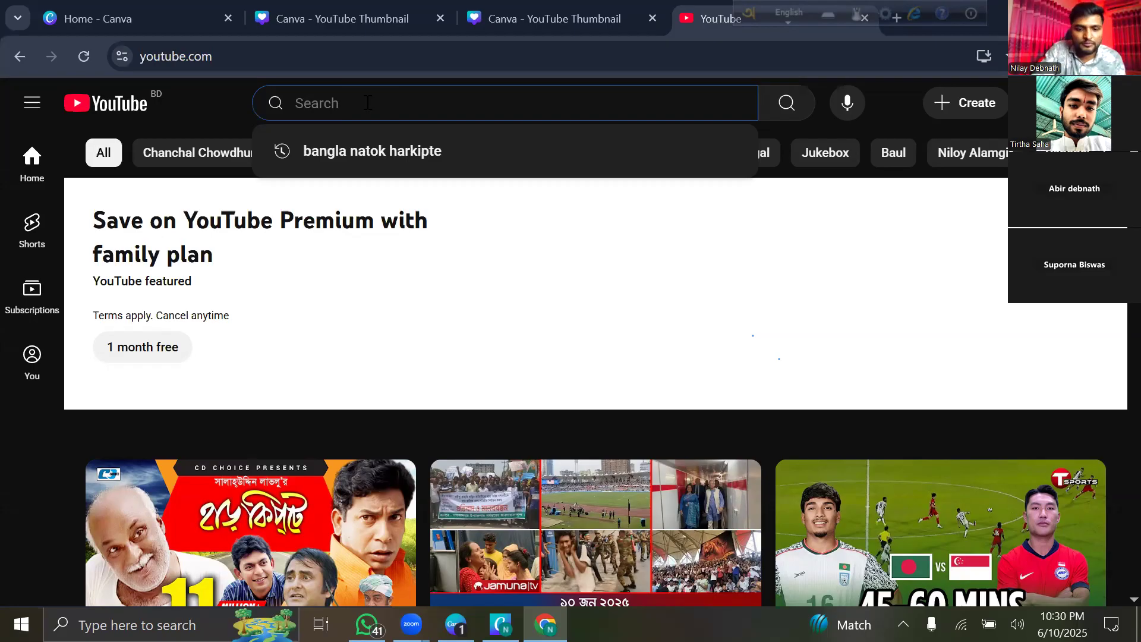
{"action": "type", "text": "travel"}
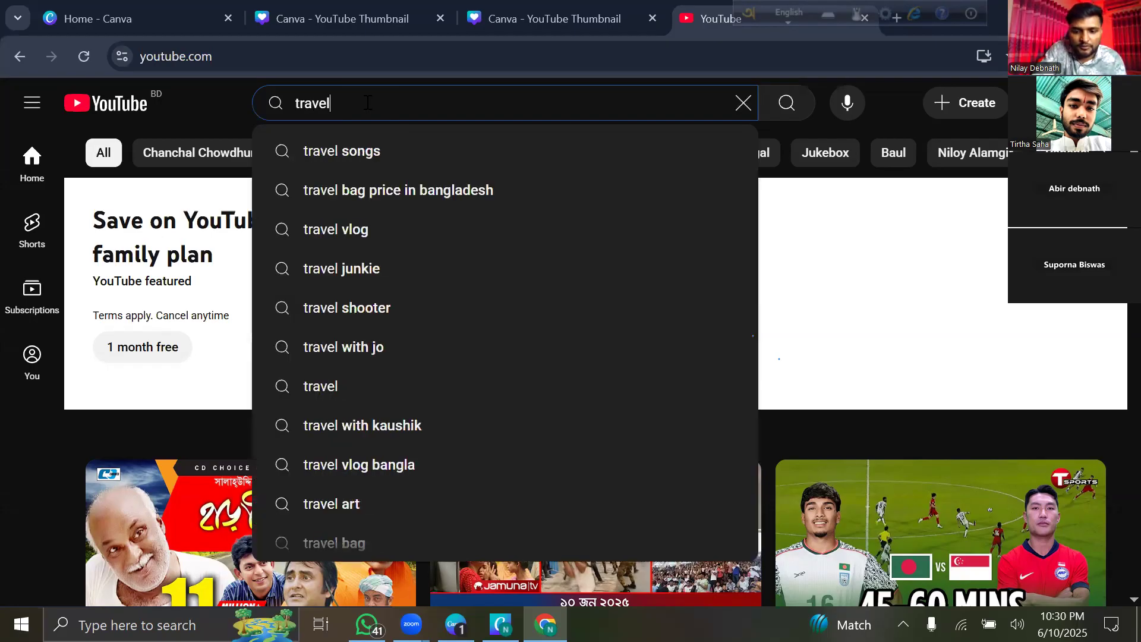
{"action": "type", "text": " vlog"}
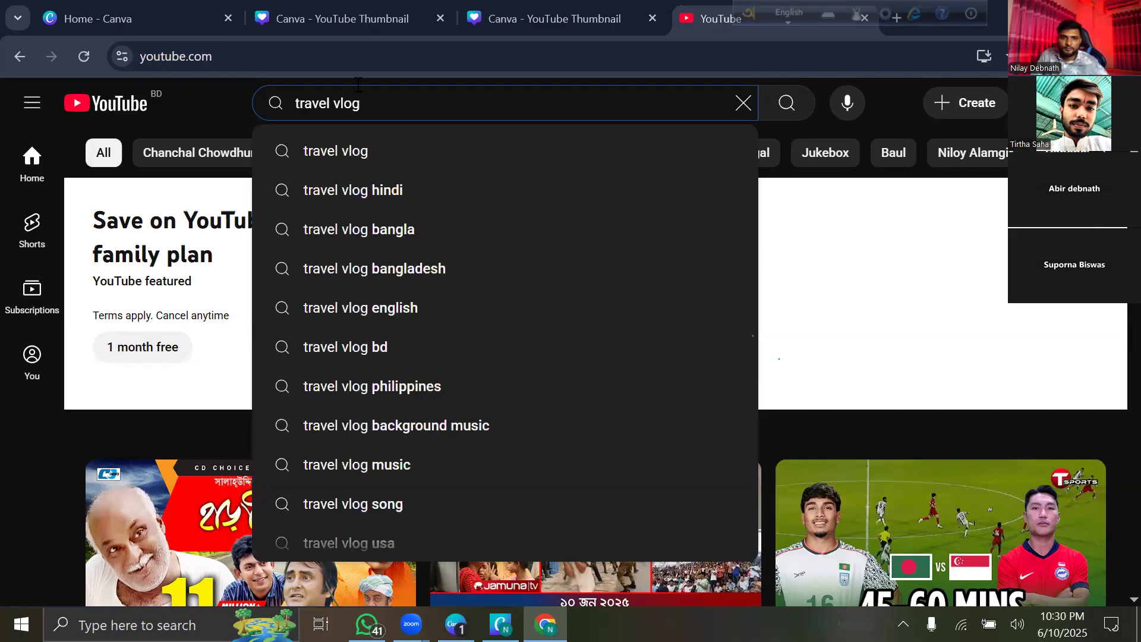
{"action": "left_click", "coordinate": [430, 217]}
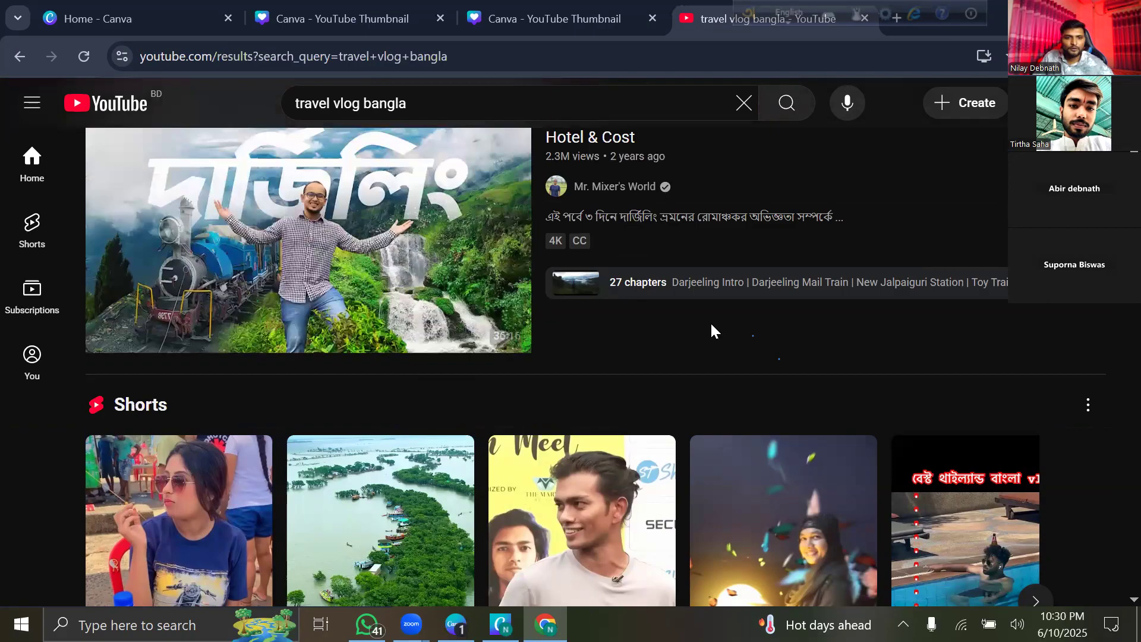
{"action": "scroll", "coordinate": [712, 325], "scroll_direction": "down", "scroll_amount": 10}
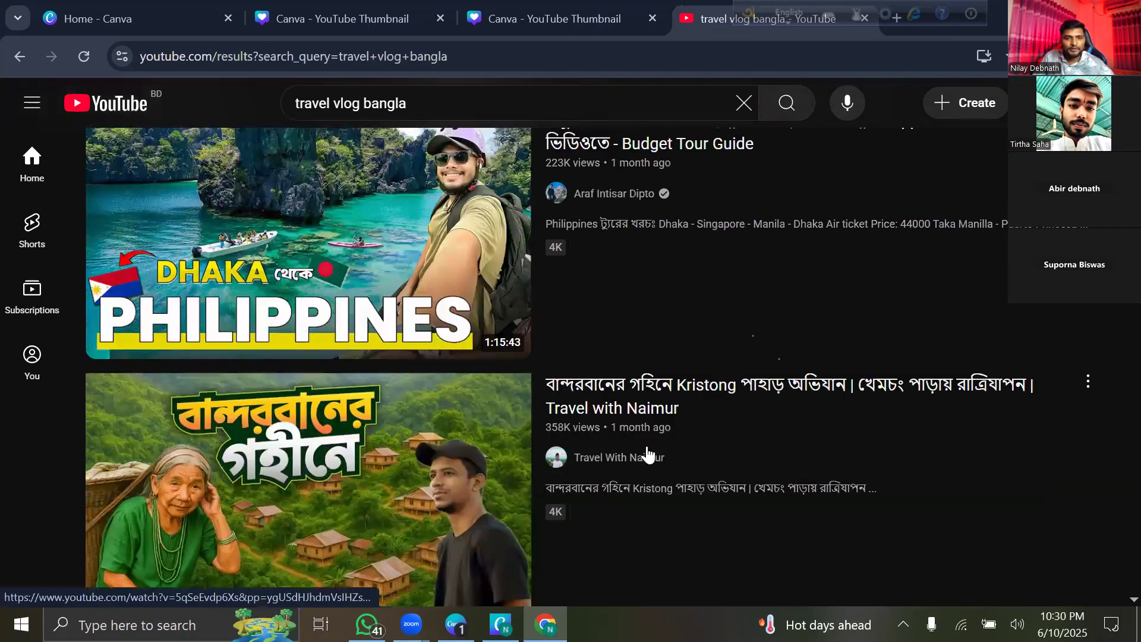
{"action": "scroll", "coordinate": [571, 370], "scroll_direction": "down", "scroll_amount": 5}
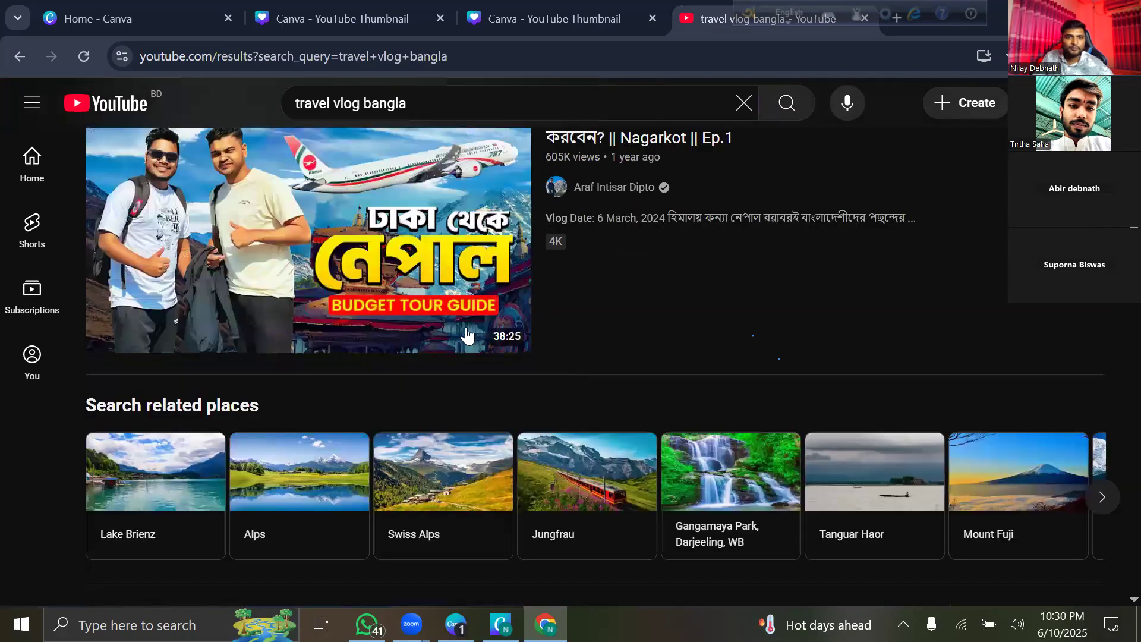
Add the creator's name to the query and browse the refined vlog results.
{"action": "left_click", "coordinate": [449, 100]}
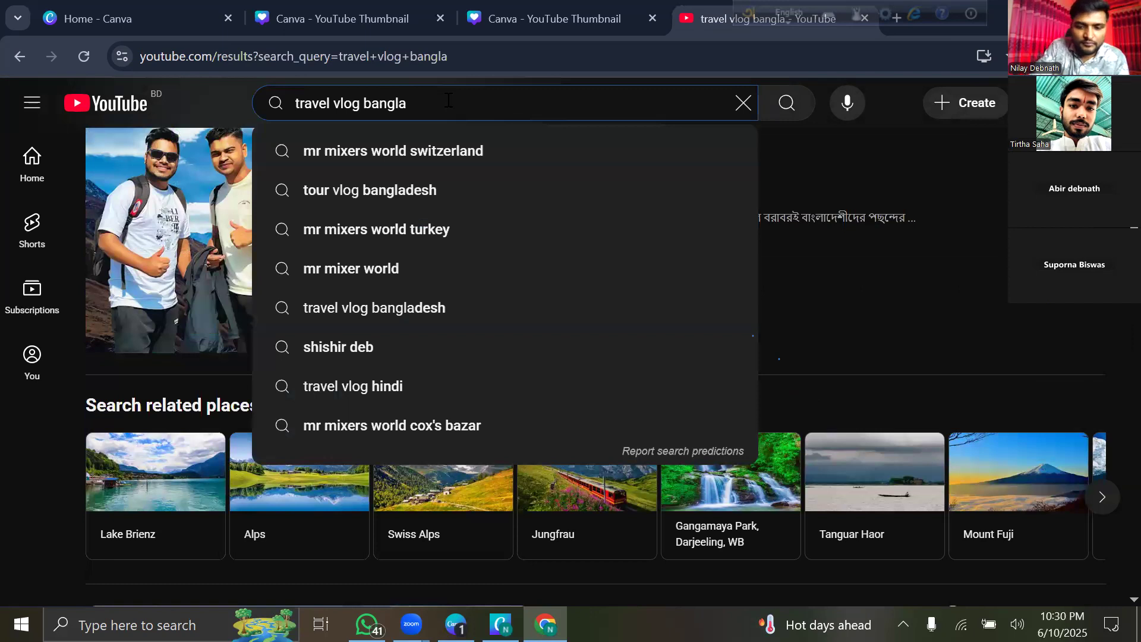
{"action": "type", "text": "rakib"}
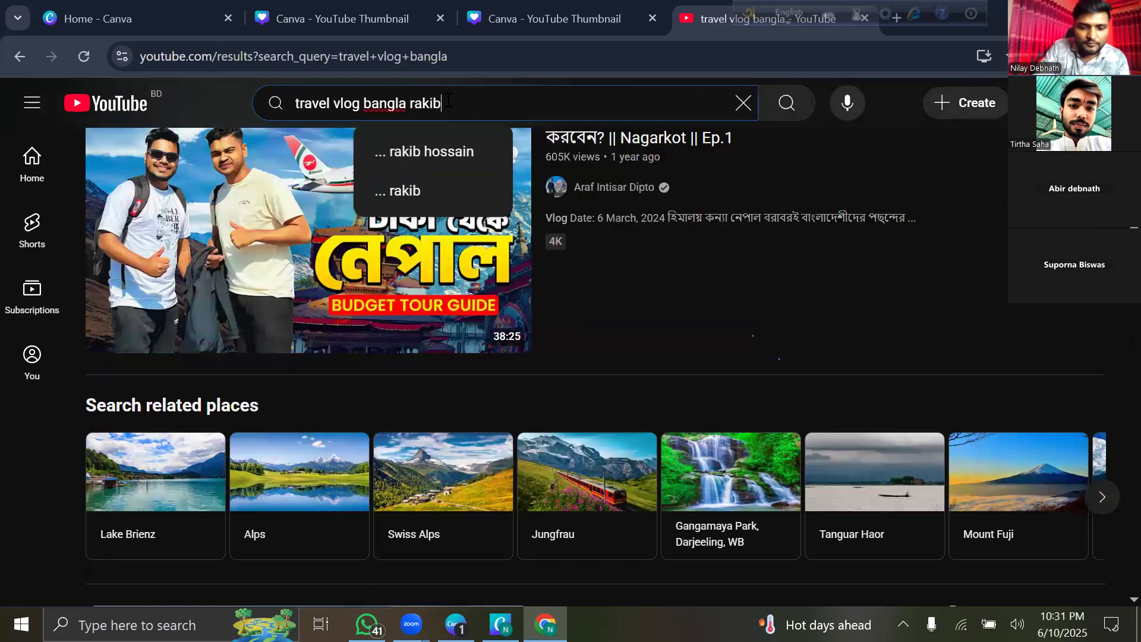
{"action": "type", "text": " hasa"}
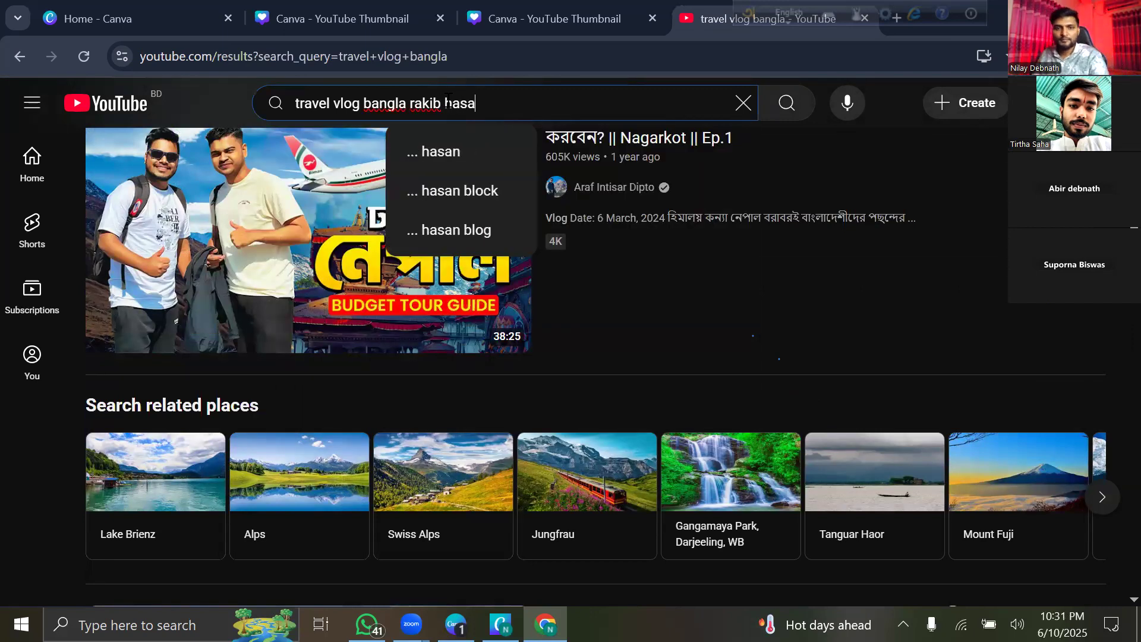
{"action": "type", "text": "n"}
{"action": "key", "text": "Return"}
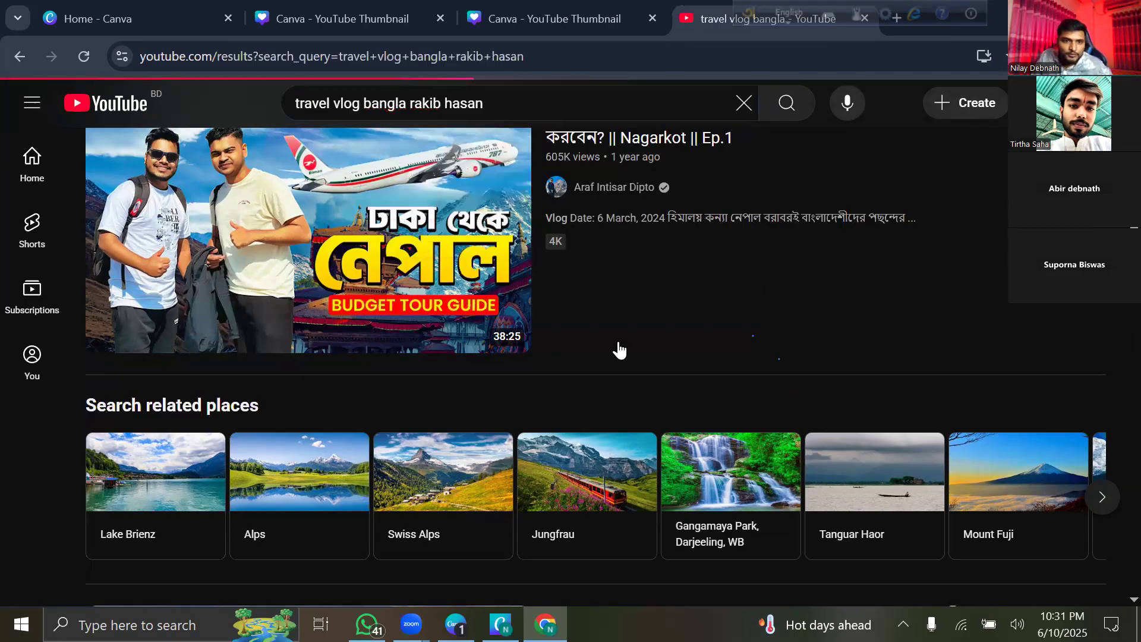
{"action": "scroll", "coordinate": [667, 342], "scroll_direction": "down", "scroll_amount": 5}
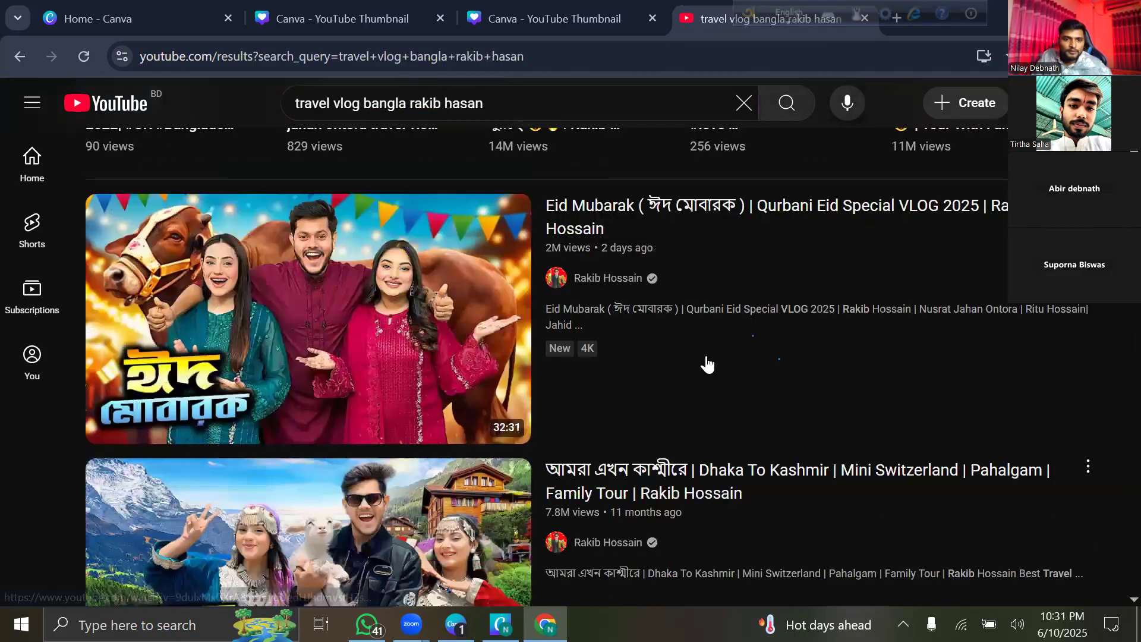
{"action": "scroll", "coordinate": [608, 382], "scroll_direction": "down", "scroll_amount": 6}
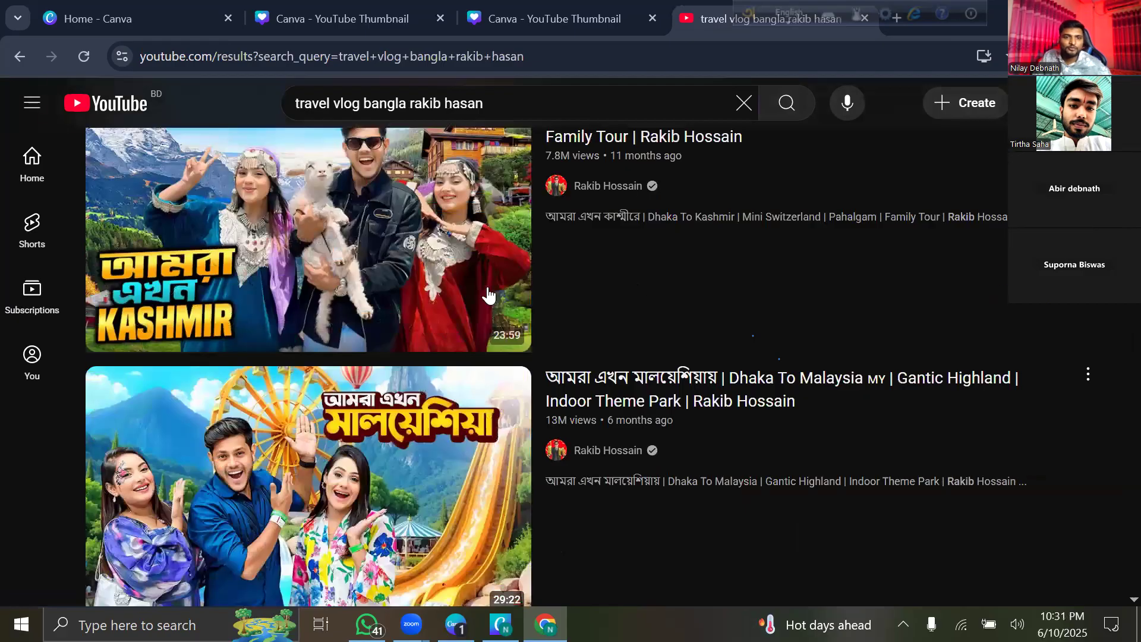
{"action": "scroll", "coordinate": [488, 294], "scroll_direction": "up", "scroll_amount": 3}
{"action": "scroll", "coordinate": [588, 232], "scroll_direction": "down", "scroll_amount": 1}
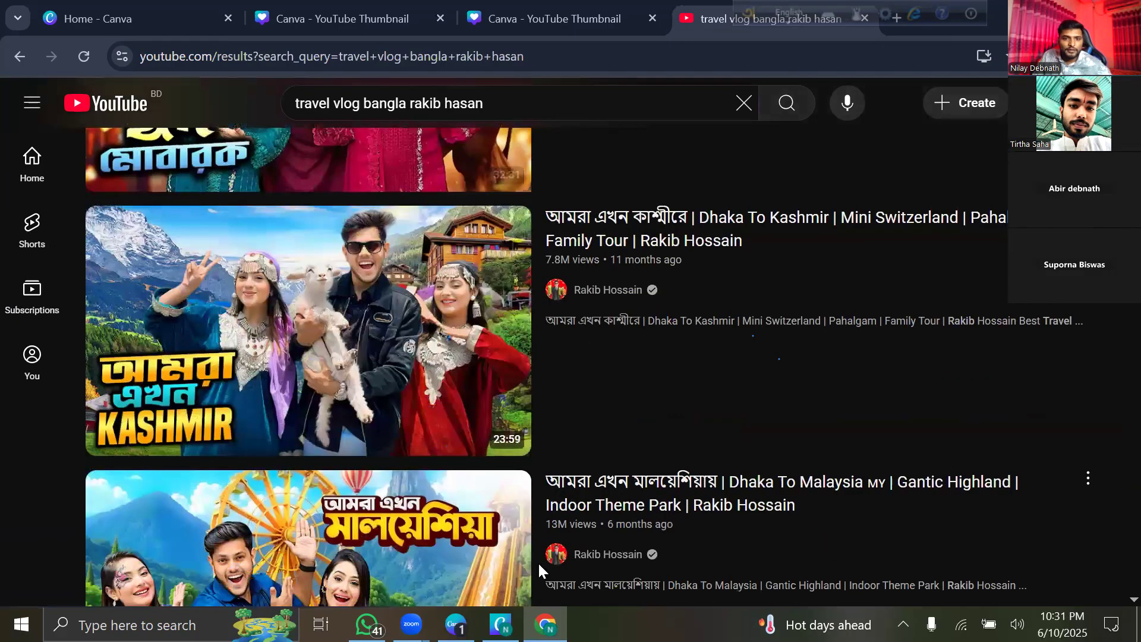
{"action": "scroll", "coordinate": [558, 529], "scroll_direction": "down", "scroll_amount": 2}
{"action": "scroll", "coordinate": [381, 252], "scroll_direction": "down", "scroll_amount": 3}
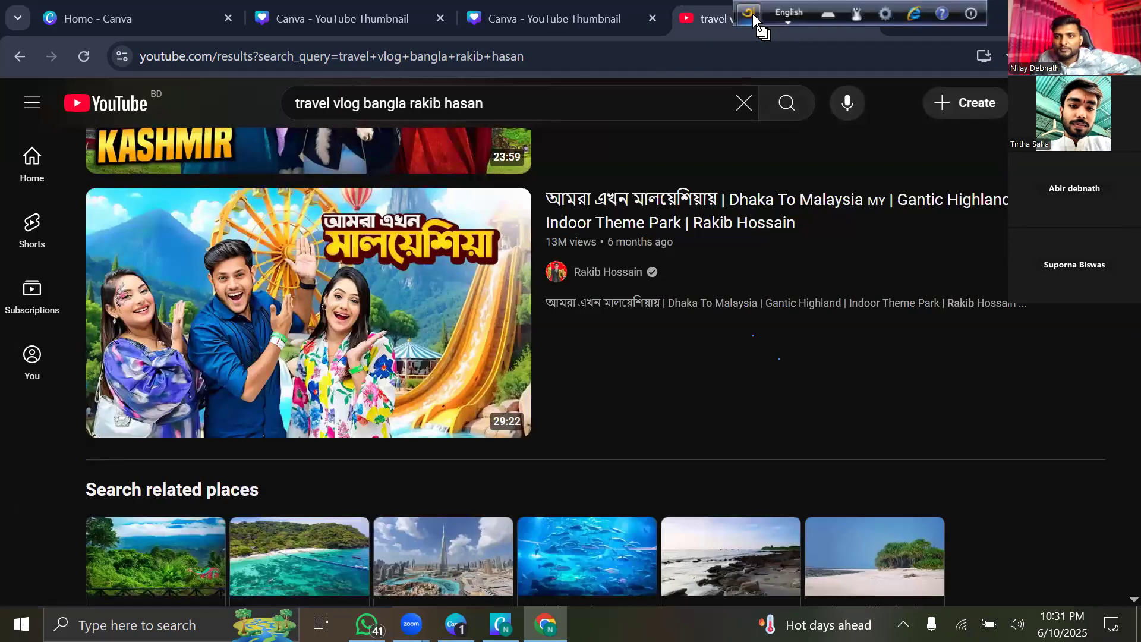
{"action": "left_click_drag", "start_coordinate": [753, 13], "coordinate": [908, 2]}
Close the YouTube tab and bring up Canva's home navigation with recent designs.
{"action": "key", "text": "ctrl+w"}
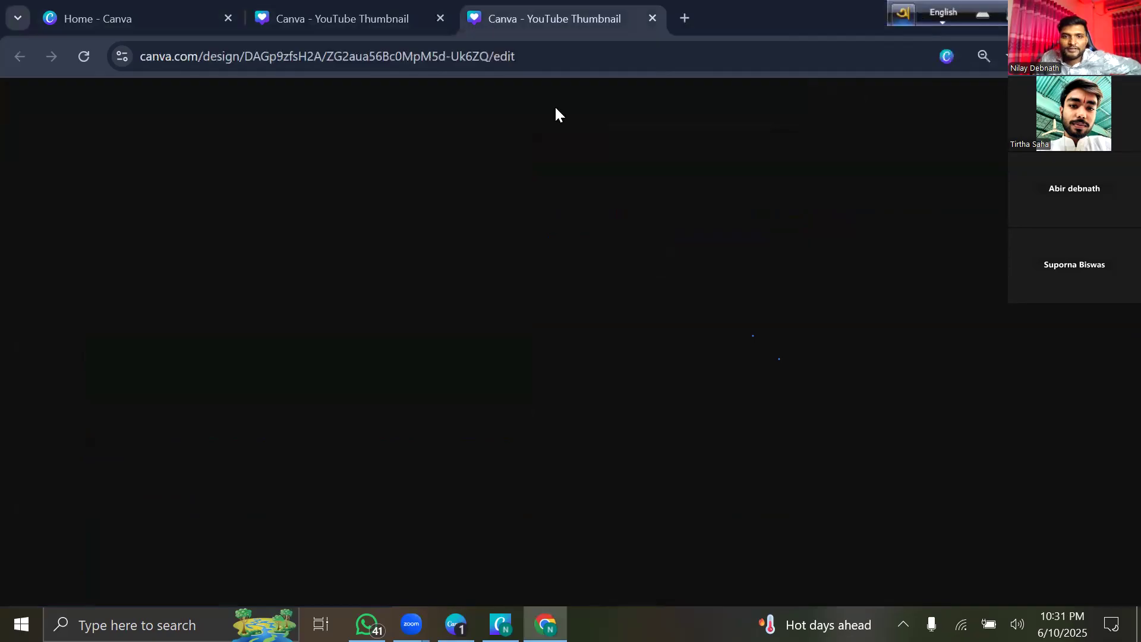
{"action": "left_click", "coordinate": [301, 24]}
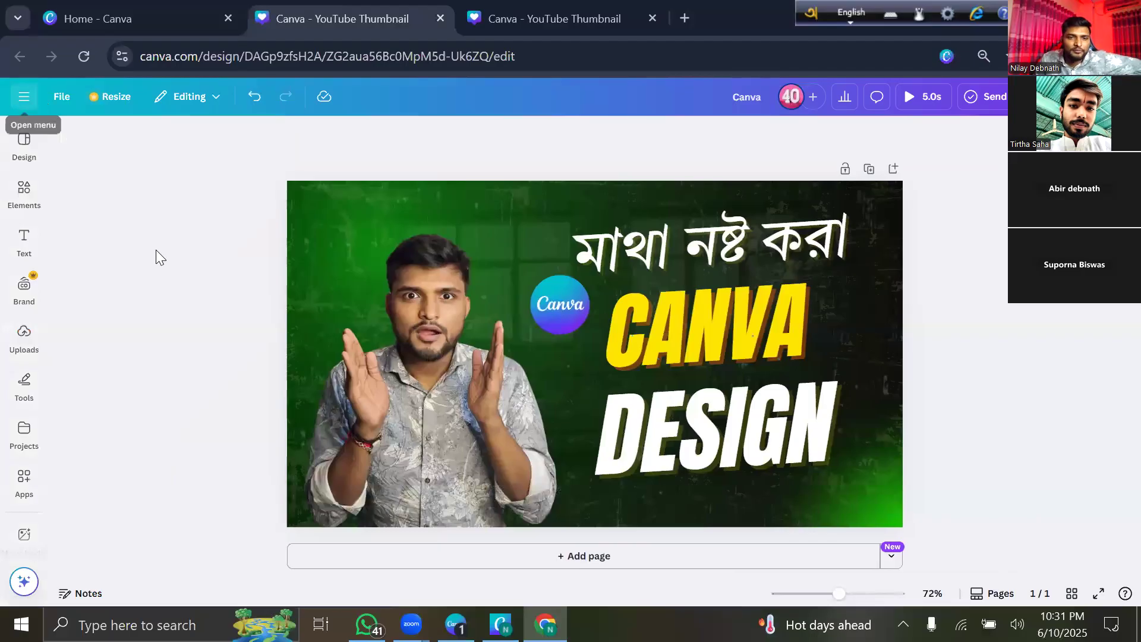
{"action": "left_click", "coordinate": [24, 96]}
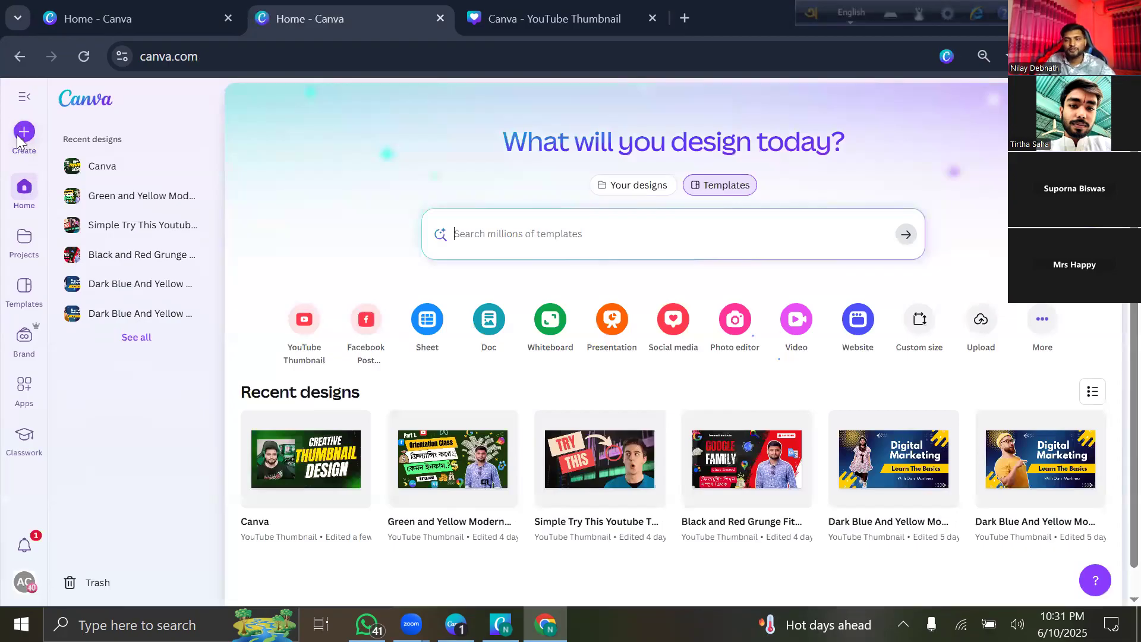
Create a new 1280 × 720 px YouTube Thumbnail design from the Social media formats.
{"action": "left_click", "coordinate": [17, 138]}
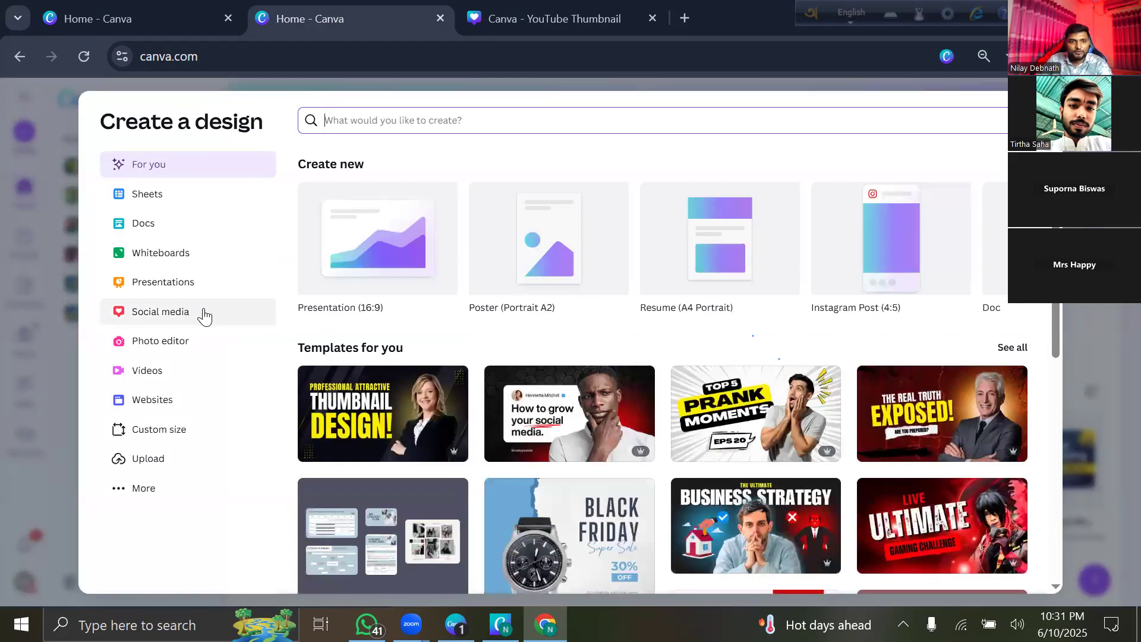
{"action": "left_click", "coordinate": [205, 316]}
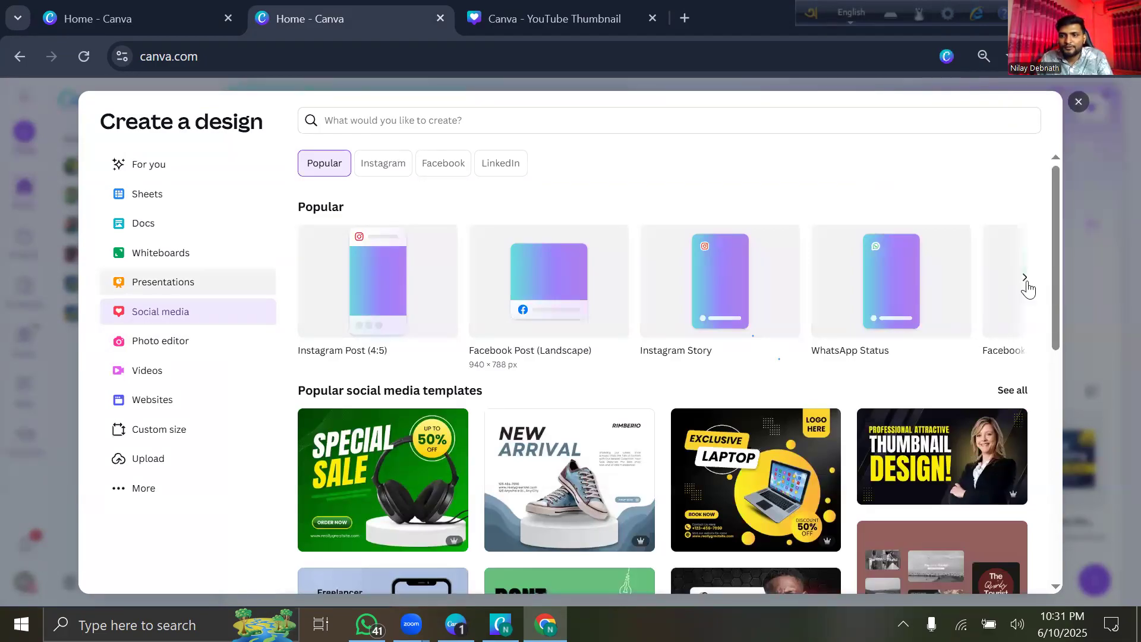
{"action": "left_click", "coordinate": [1026, 279]}
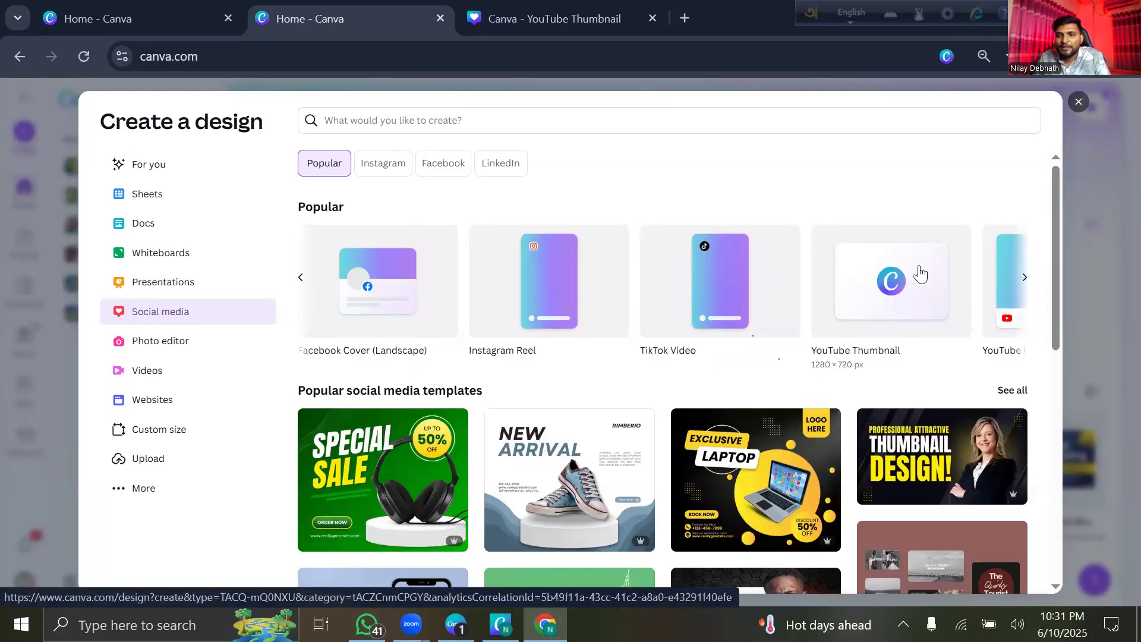
{"action": "left_click", "coordinate": [920, 264]}
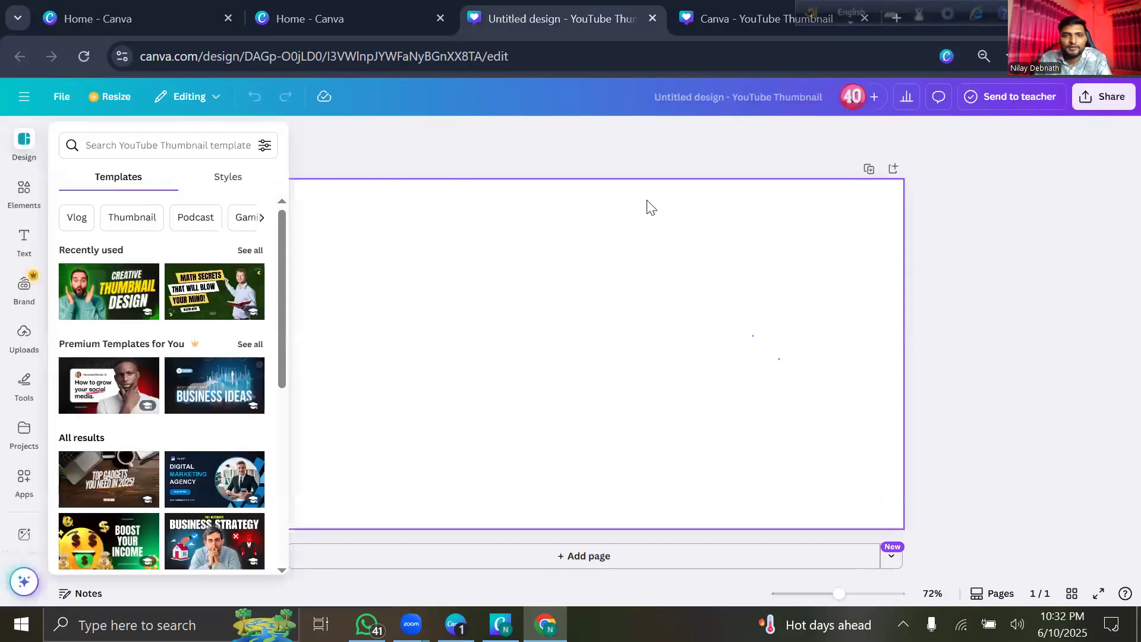
Browse the text, elements and thumbnail templates panels beside the blank page.
{"action": "left_click", "coordinate": [609, 441]}
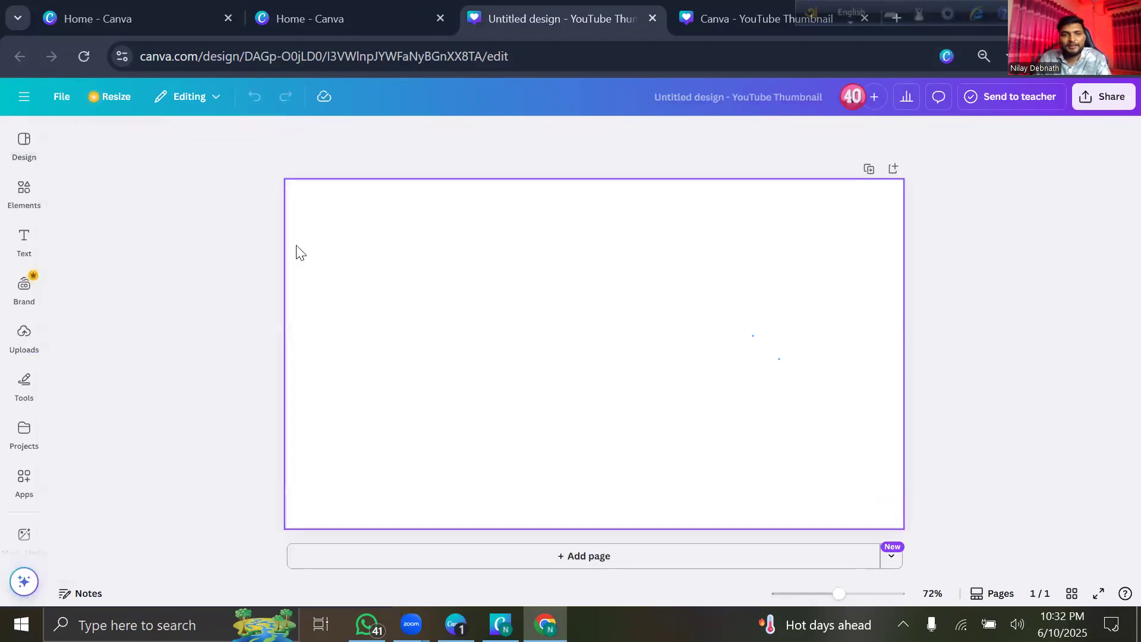
{"action": "left_click", "coordinate": [28, 226]}
{"action": "left_click", "coordinate": [24, 193]}
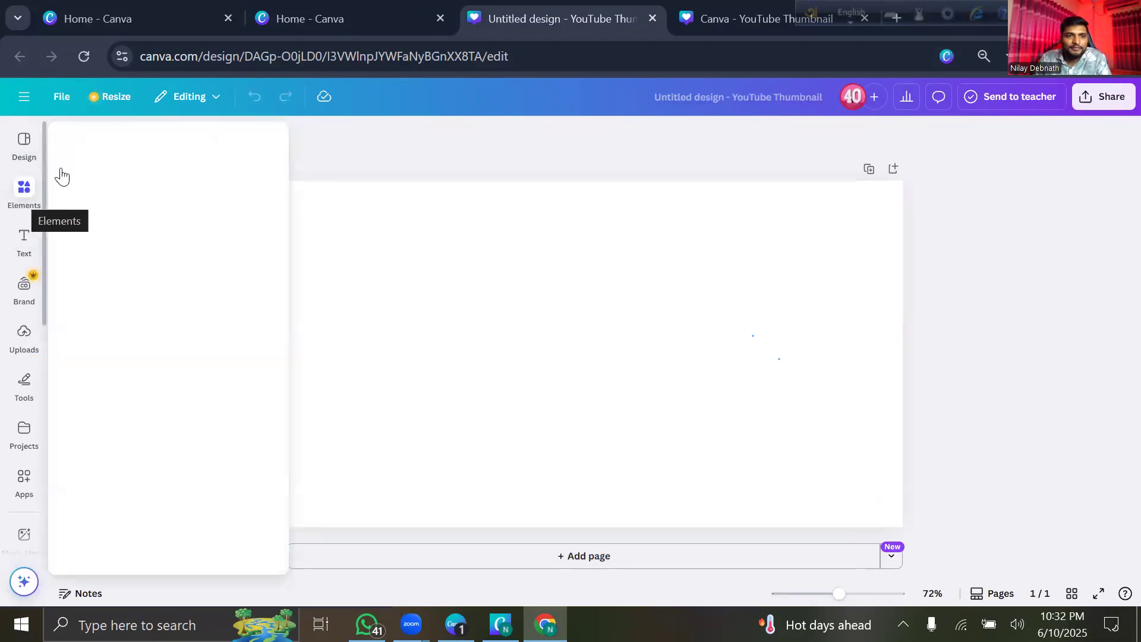
{"action": "left_click", "coordinate": [24, 149]}
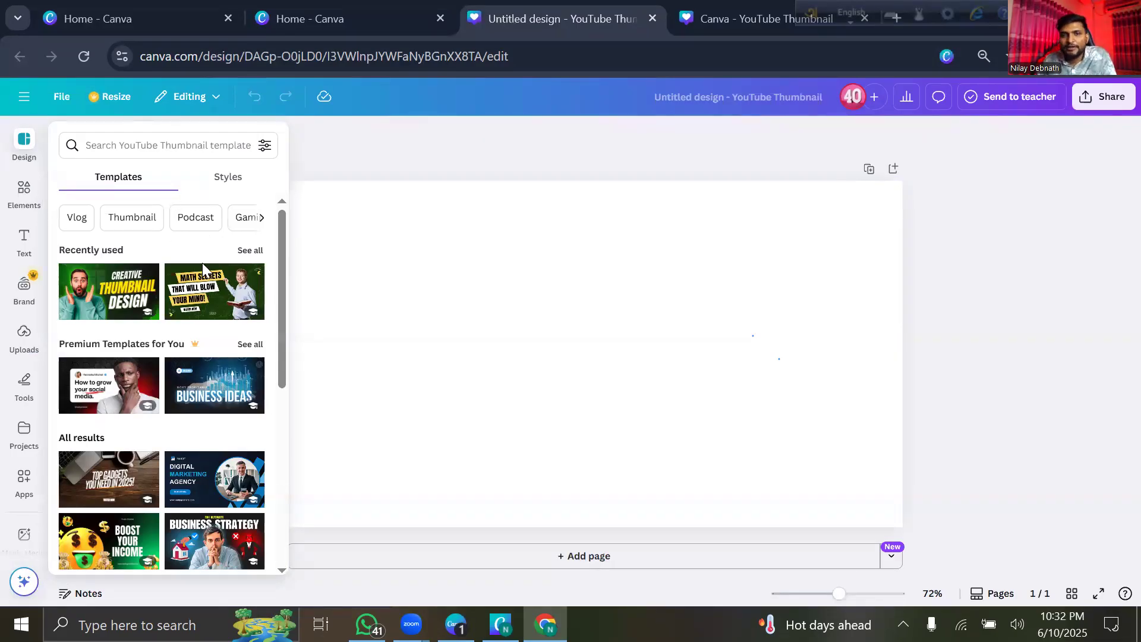
Search the thumbnail templates for 'travel' and scroll through the results.
{"action": "left_click", "coordinate": [173, 147]}
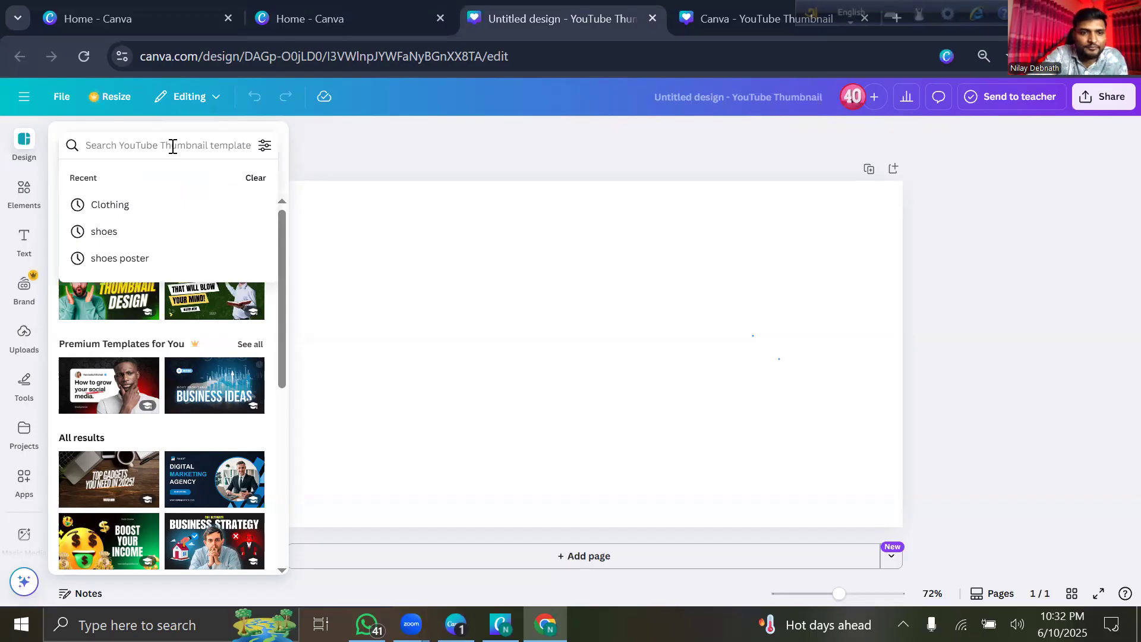
{"action": "type", "text": "tra"}
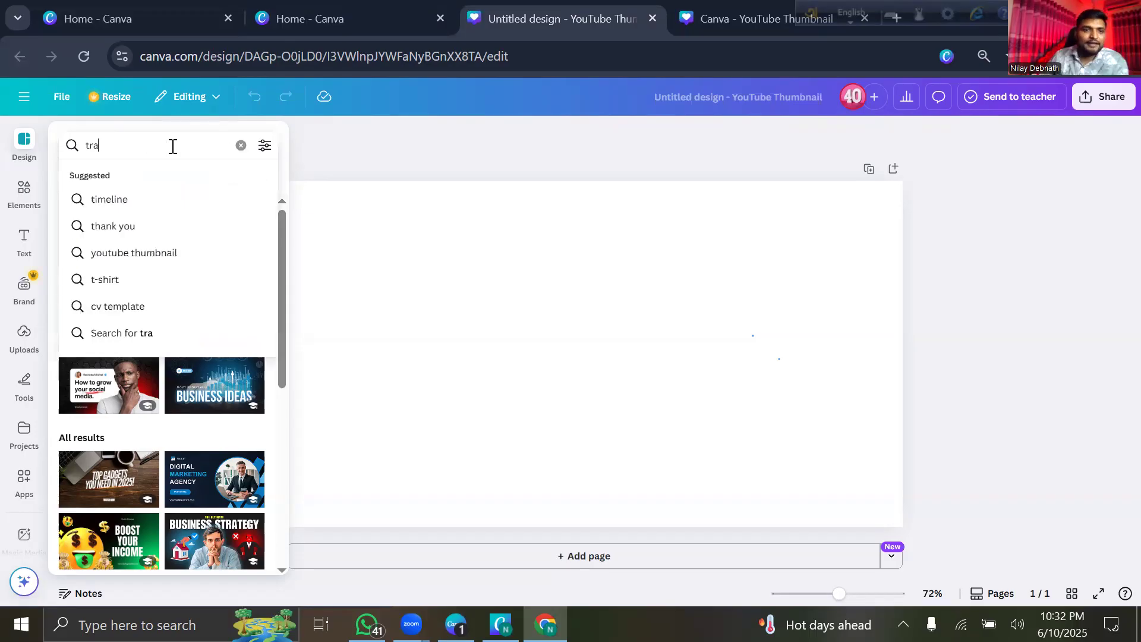
{"action": "type", "text": "vel"}
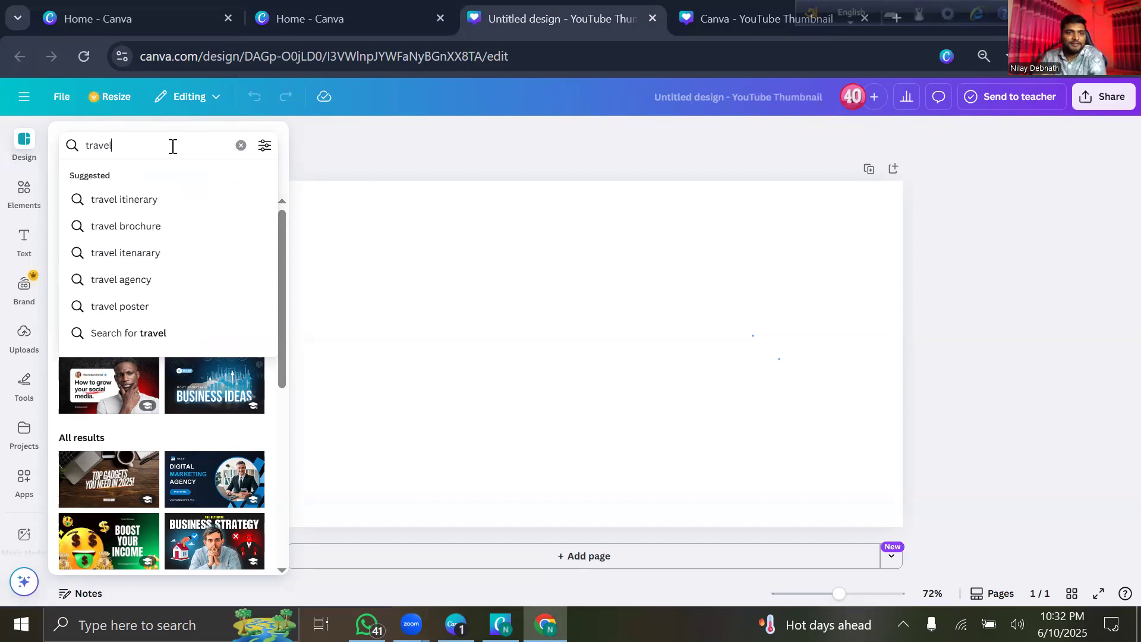
{"action": "key", "text": "Return"}
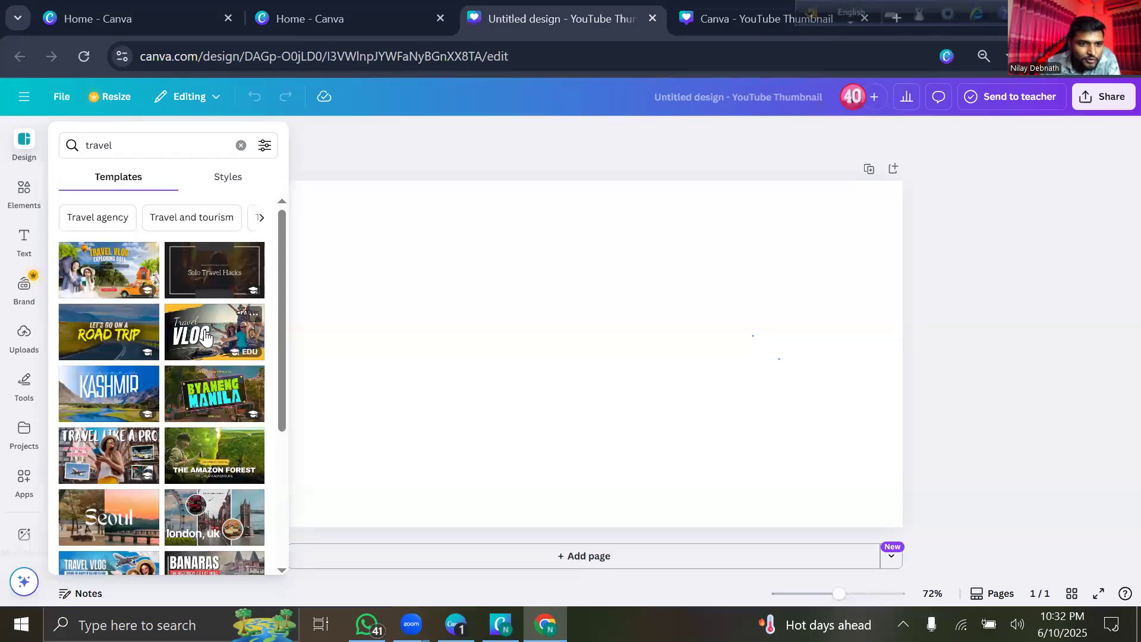
{"action": "scroll", "coordinate": [182, 358], "scroll_direction": "down", "scroll_amount": 3}
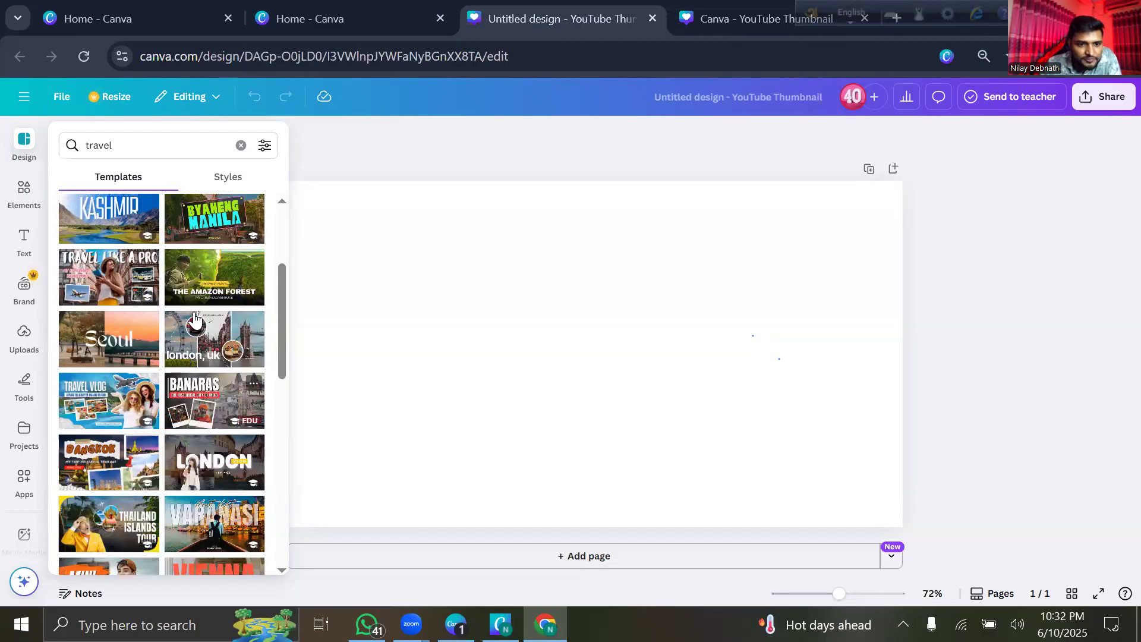
{"action": "scroll", "coordinate": [195, 320], "scroll_direction": "down", "scroll_amount": 3}
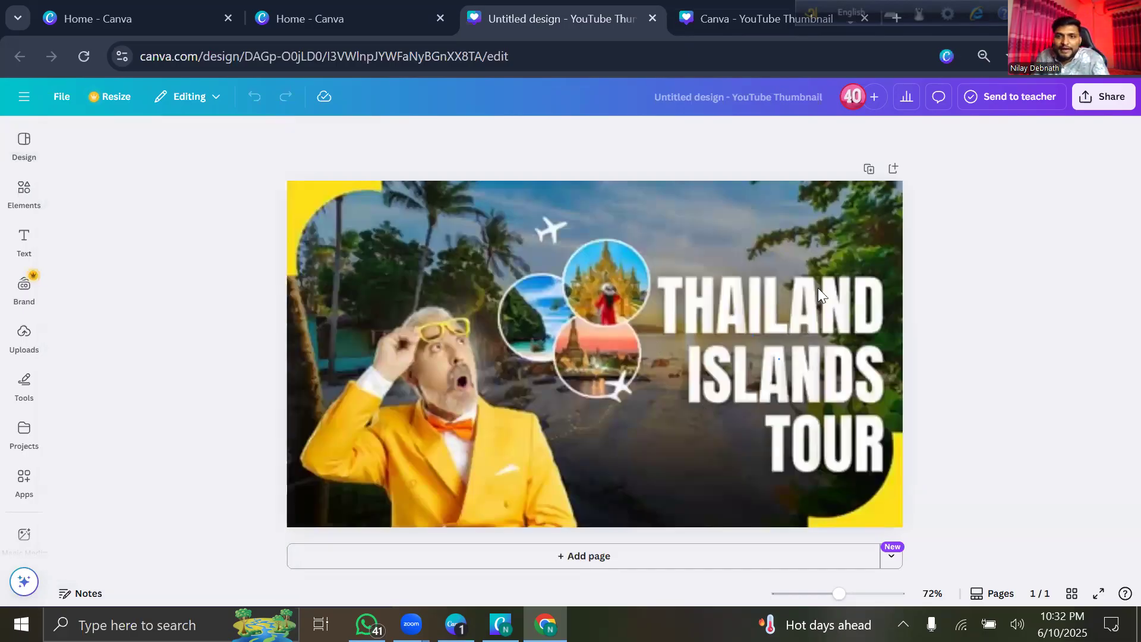
Nudge the temple circle photo slightly upward, then bring up the uploaded images library.
{"action": "left_click", "coordinate": [871, 386]}
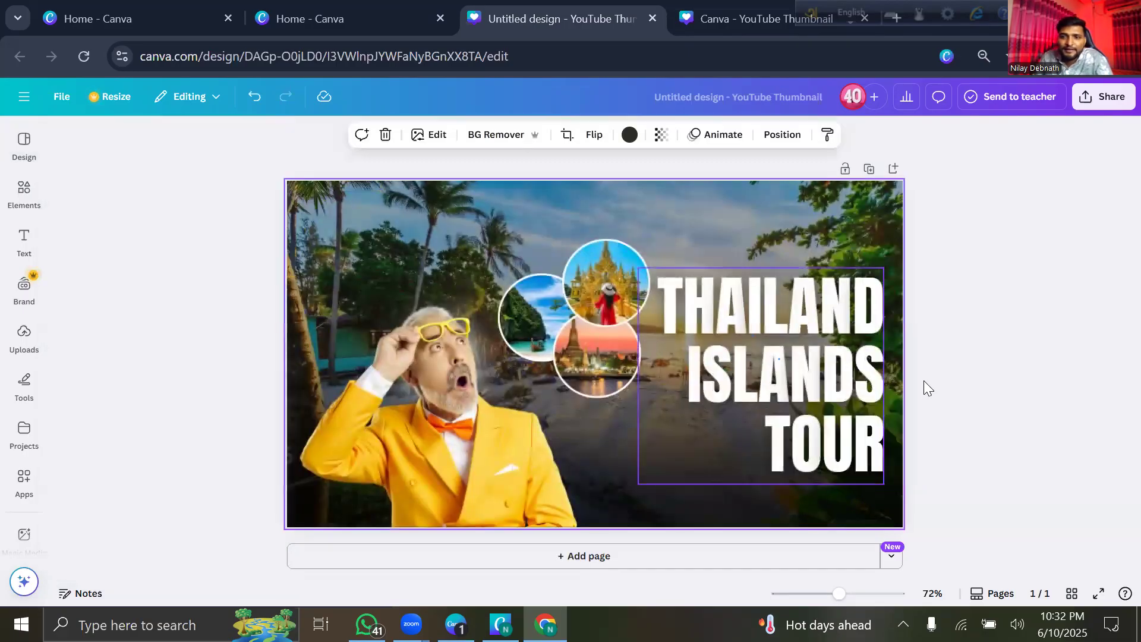
{"action": "key", "text": "ctrl+z"}
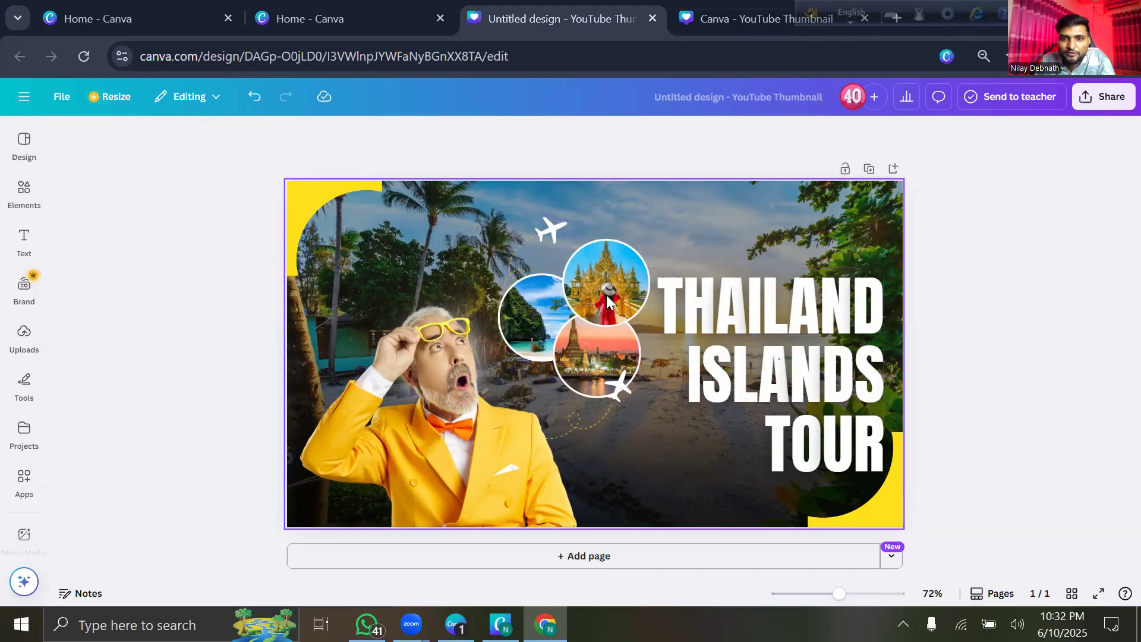
{"action": "mouse_move", "coordinate": [604, 292]}
{"action": "left_mouse_down"}
{"action": "mouse_move", "coordinate": [610, 270]}
{"action": "mouse_move", "coordinate": [615, 286]}
{"action": "left_mouse_up"}
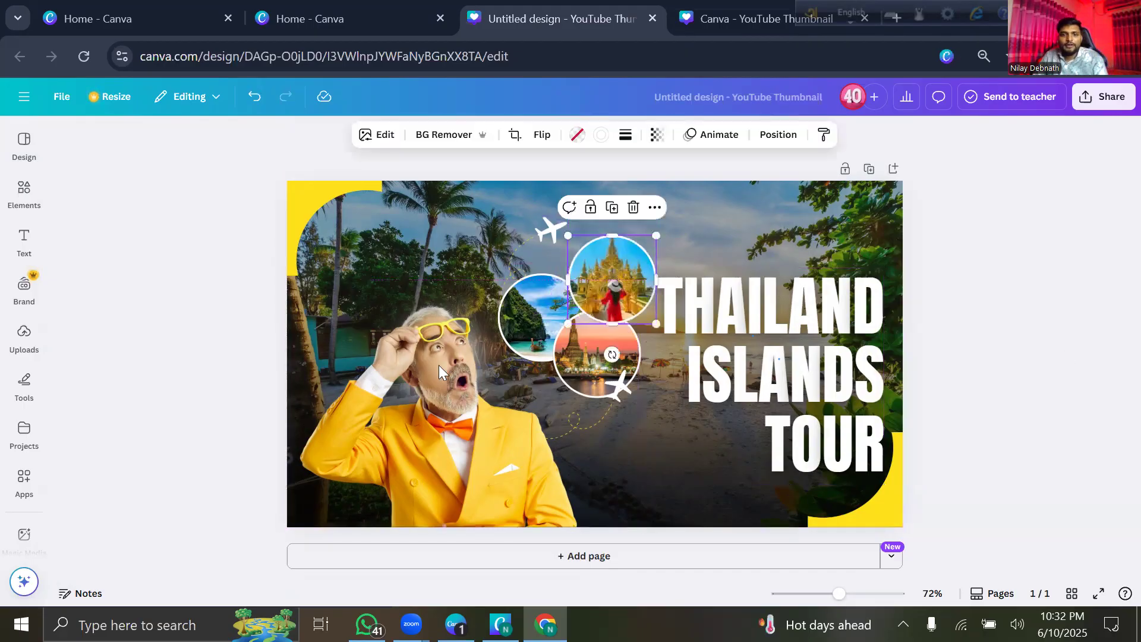
{"action": "left_click", "coordinate": [430, 405]}
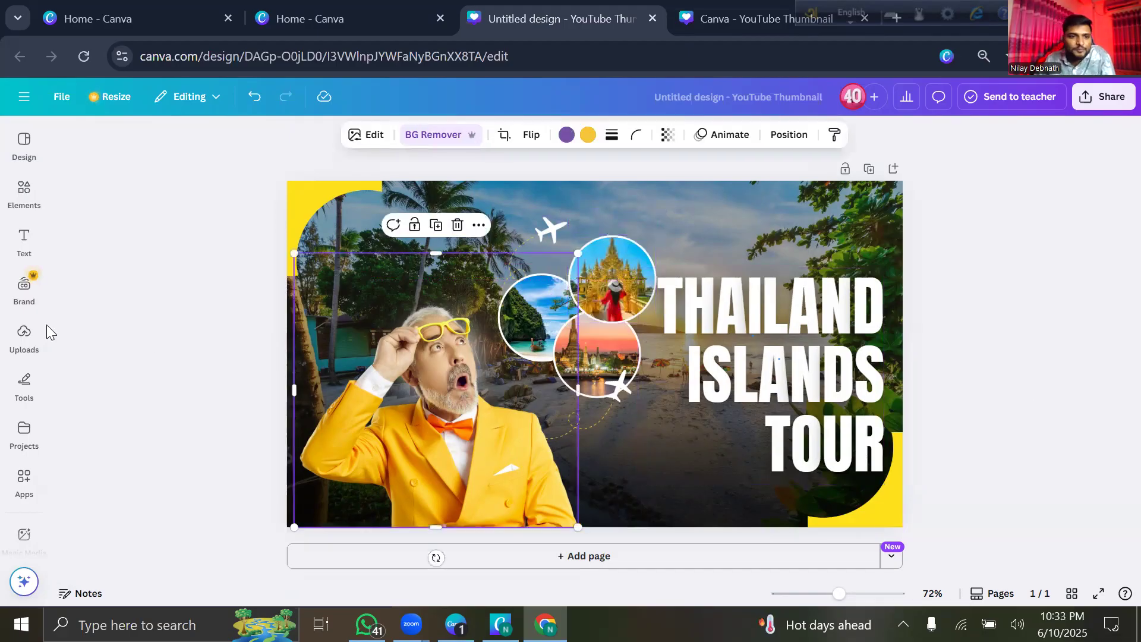
{"action": "left_click", "coordinate": [24, 337]}
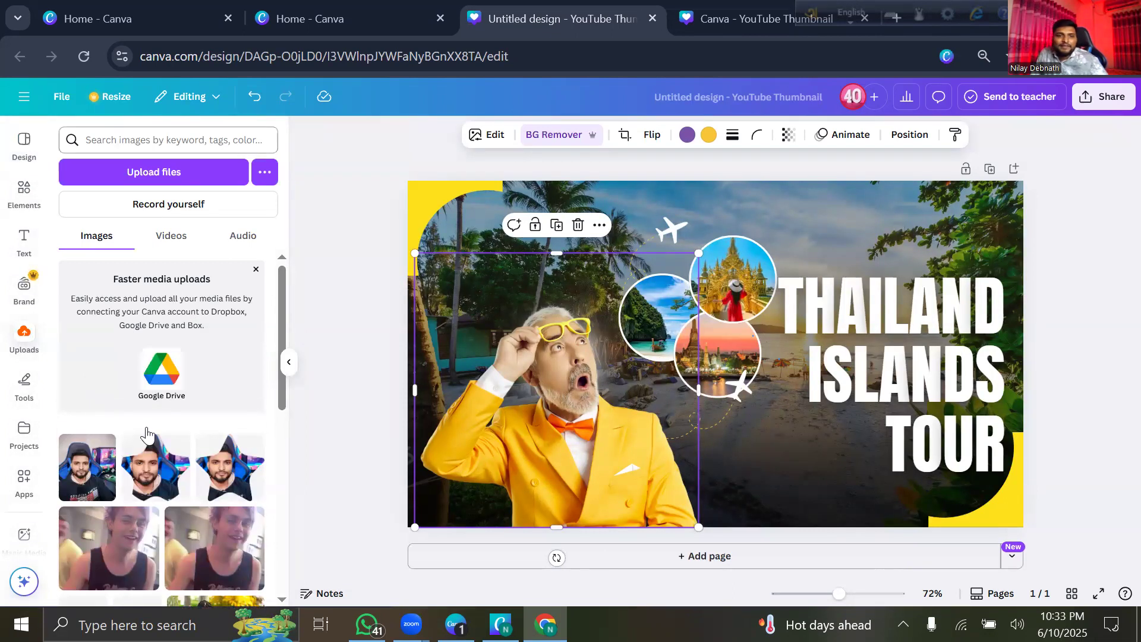
Upload the teal-shirt WhatsApp photo from the Pictures folder.
{"action": "scroll", "coordinate": [156, 381], "scroll_direction": "down", "scroll_amount": 10}
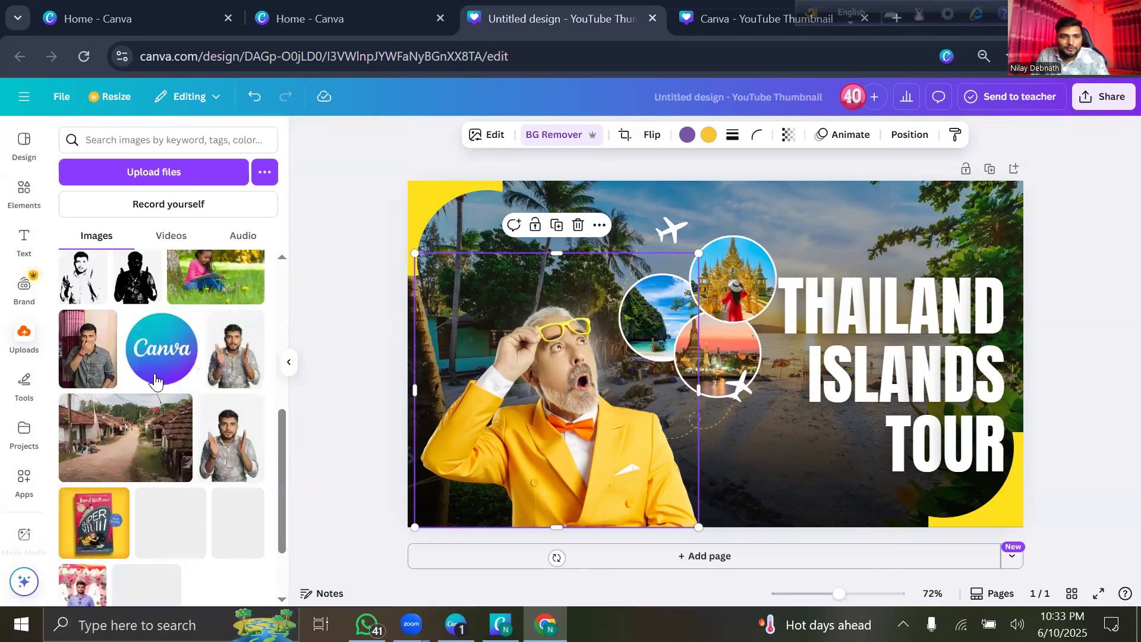
{"action": "scroll", "coordinate": [155, 381], "scroll_direction": "down", "scroll_amount": 2}
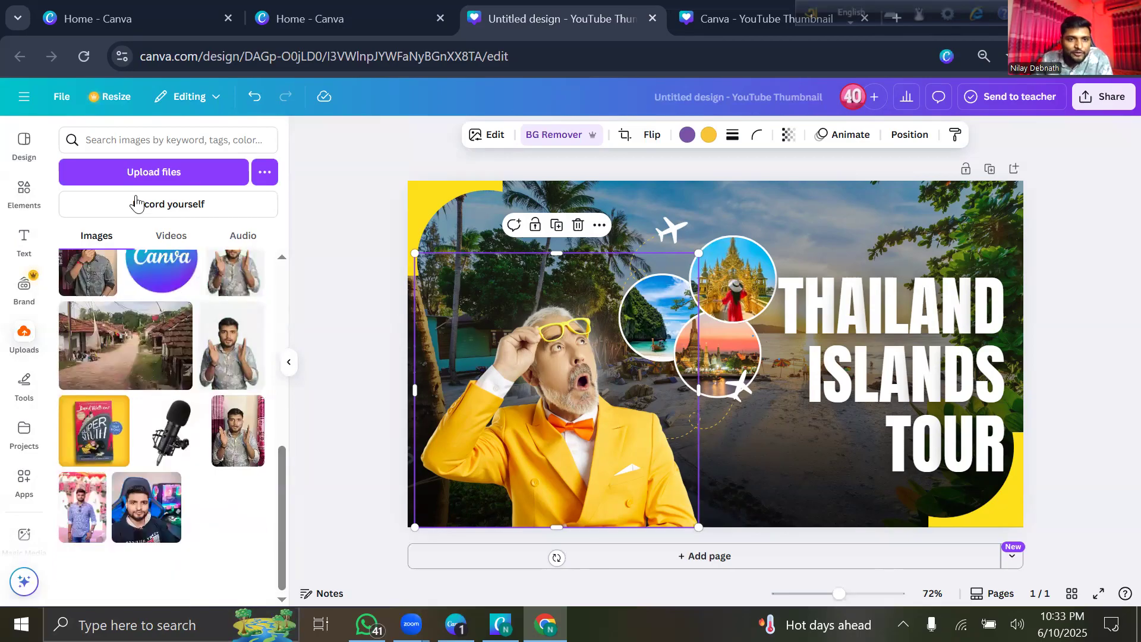
{"action": "scroll", "coordinate": [138, 197], "scroll_direction": "up", "scroll_amount": 8}
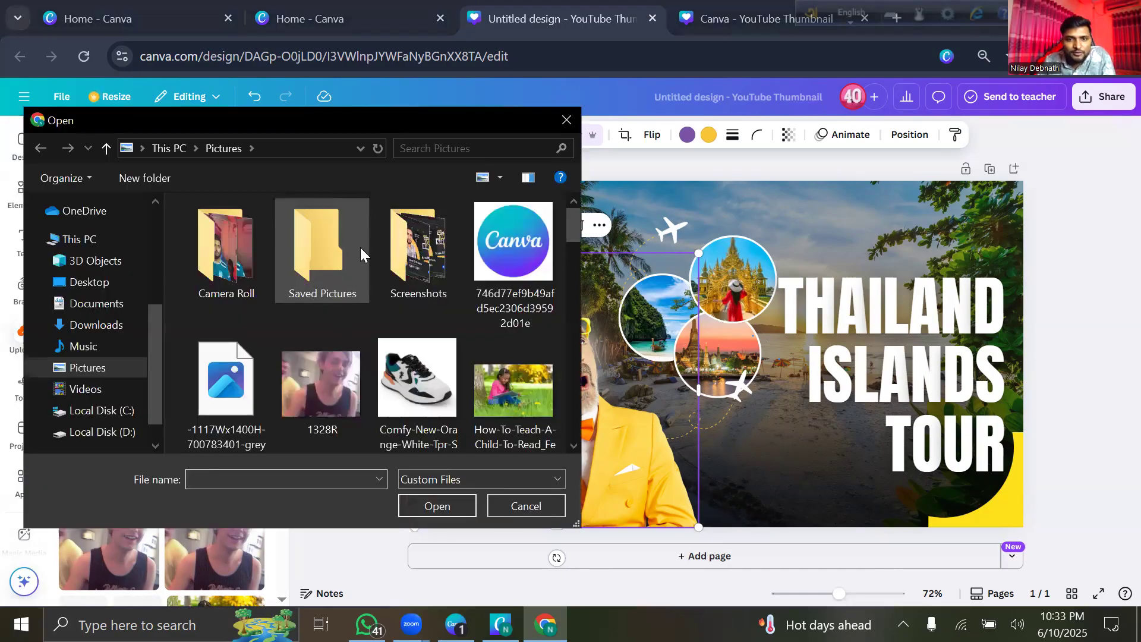
{"action": "scroll", "coordinate": [360, 247], "scroll_direction": "down", "scroll_amount": 3}
{"action": "scroll", "coordinate": [330, 308], "scroll_direction": "down", "scroll_amount": 5}
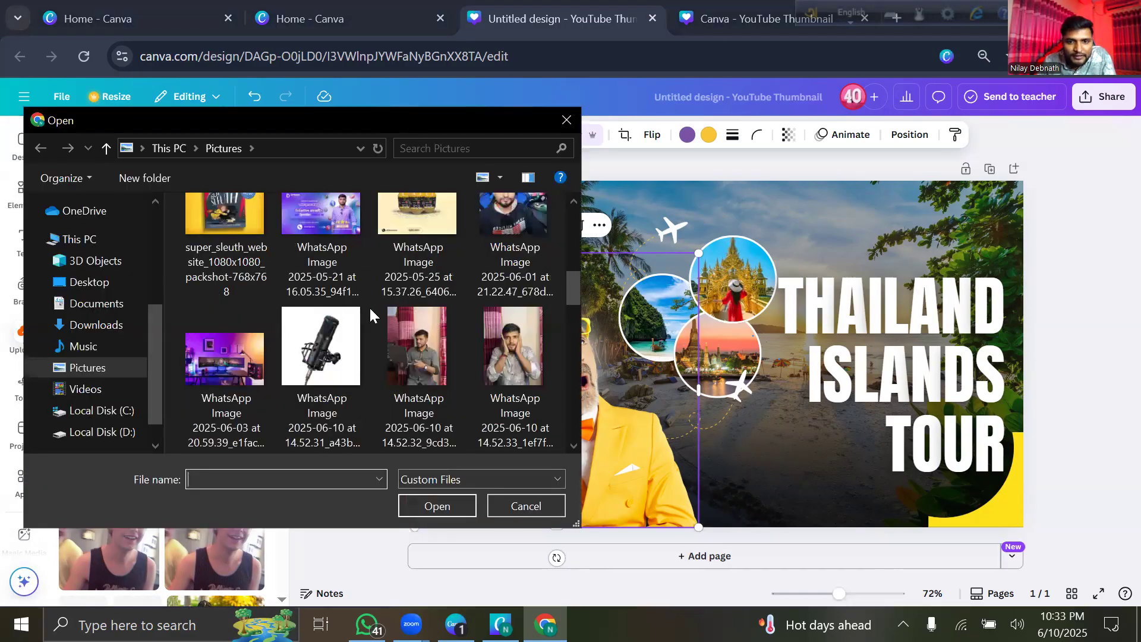
{"action": "scroll", "coordinate": [341, 334], "scroll_direction": "down", "scroll_amount": 3}
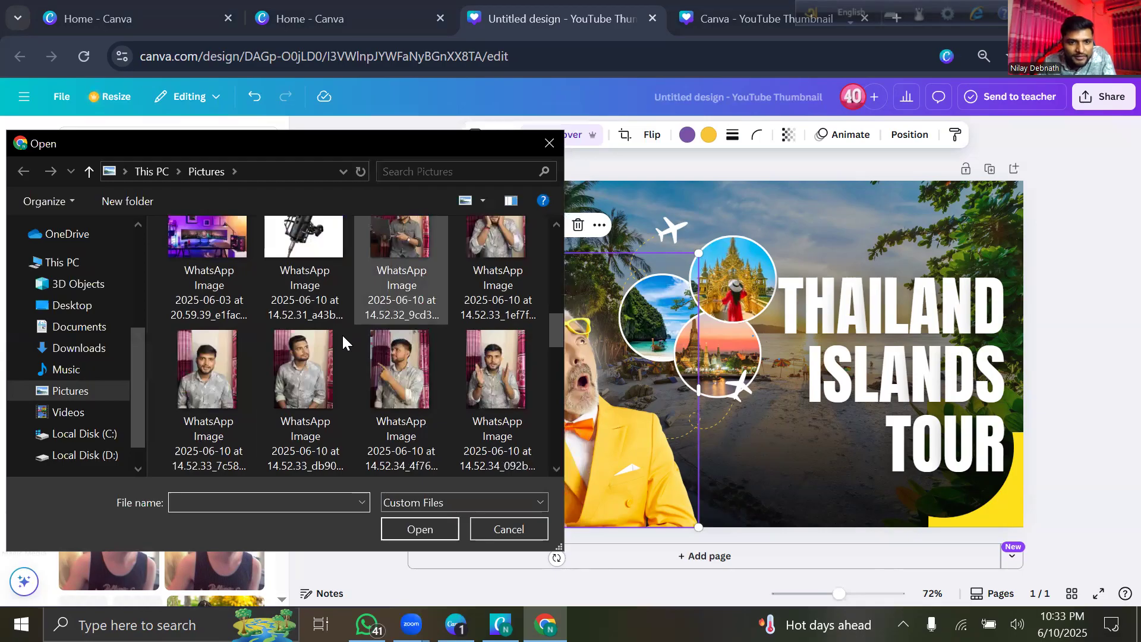
{"action": "scroll", "coordinate": [365, 345], "scroll_direction": "down", "scroll_amount": 3}
{"action": "scroll", "coordinate": [366, 345], "scroll_direction": "down", "scroll_amount": 3}
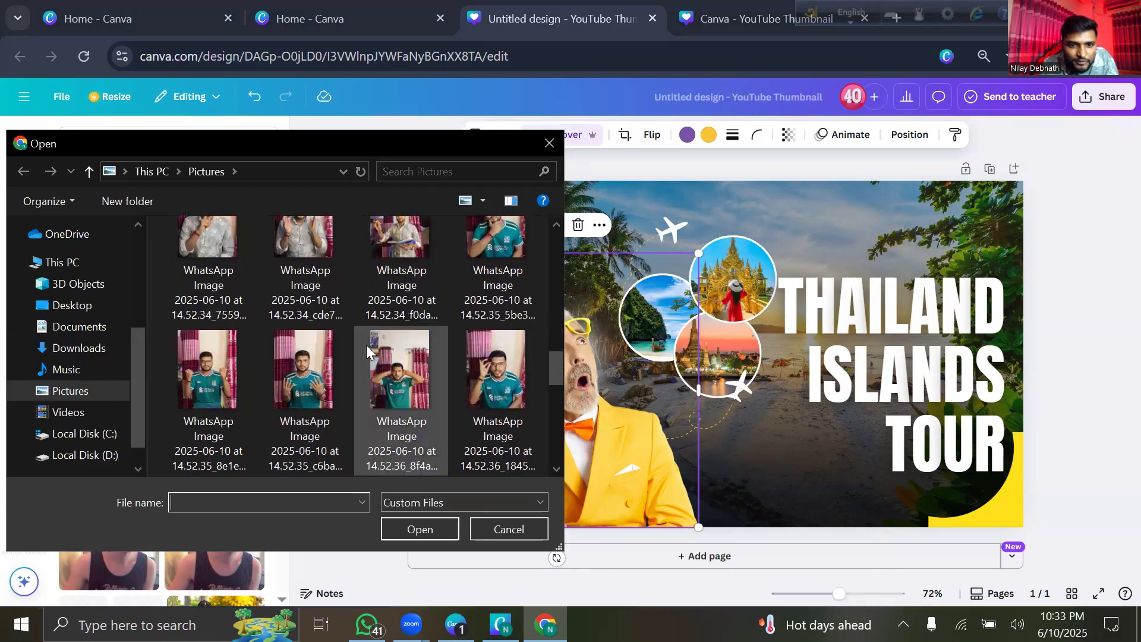
{"action": "scroll", "coordinate": [366, 345], "scroll_direction": "down", "scroll_amount": 3}
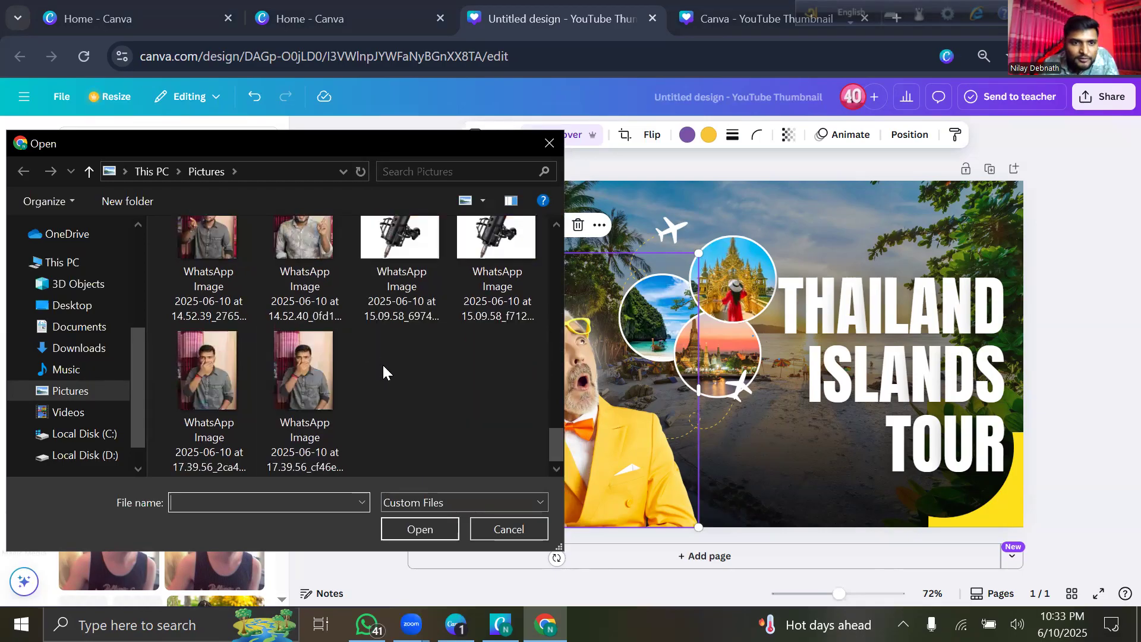
{"action": "scroll", "coordinate": [384, 368], "scroll_direction": "up", "scroll_amount": 1}
{"action": "scroll", "coordinate": [336, 368], "scroll_direction": "up", "scroll_amount": 6}
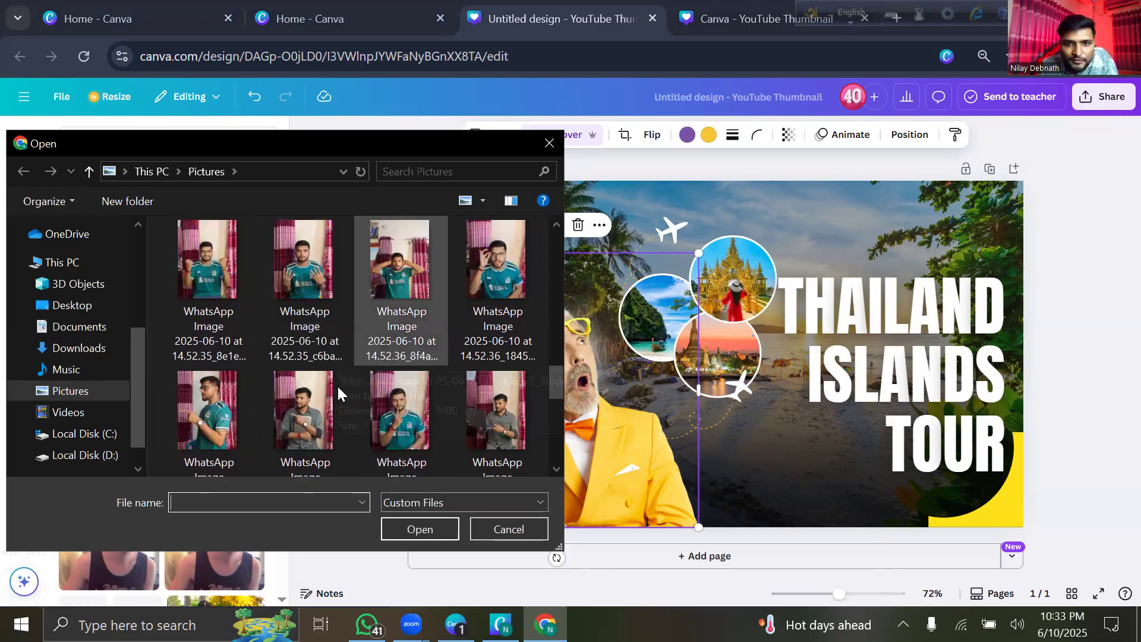
{"action": "scroll", "coordinate": [337, 384], "scroll_direction": "up", "scroll_amount": 3}
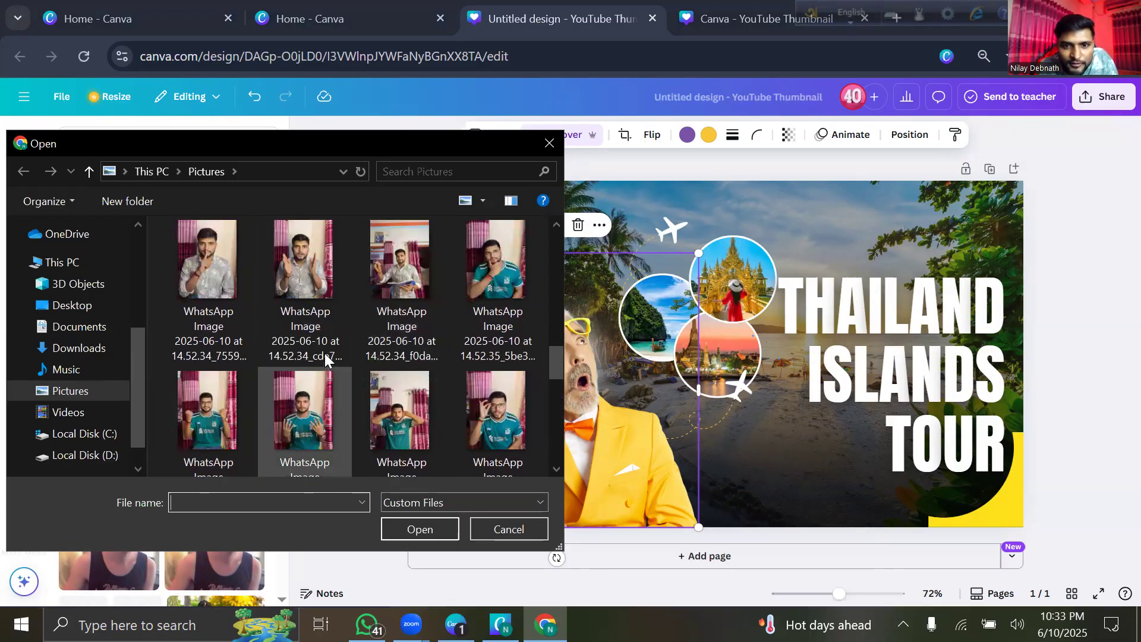
{"action": "left_click", "coordinate": [482, 263]}
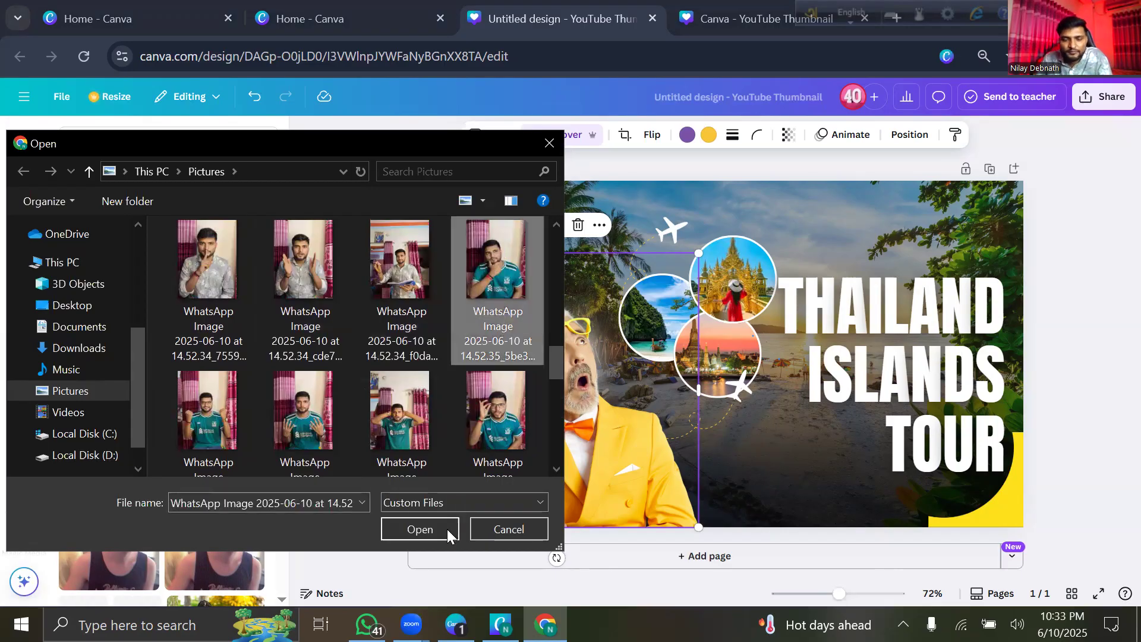
{"action": "left_click", "coordinate": [420, 529]}
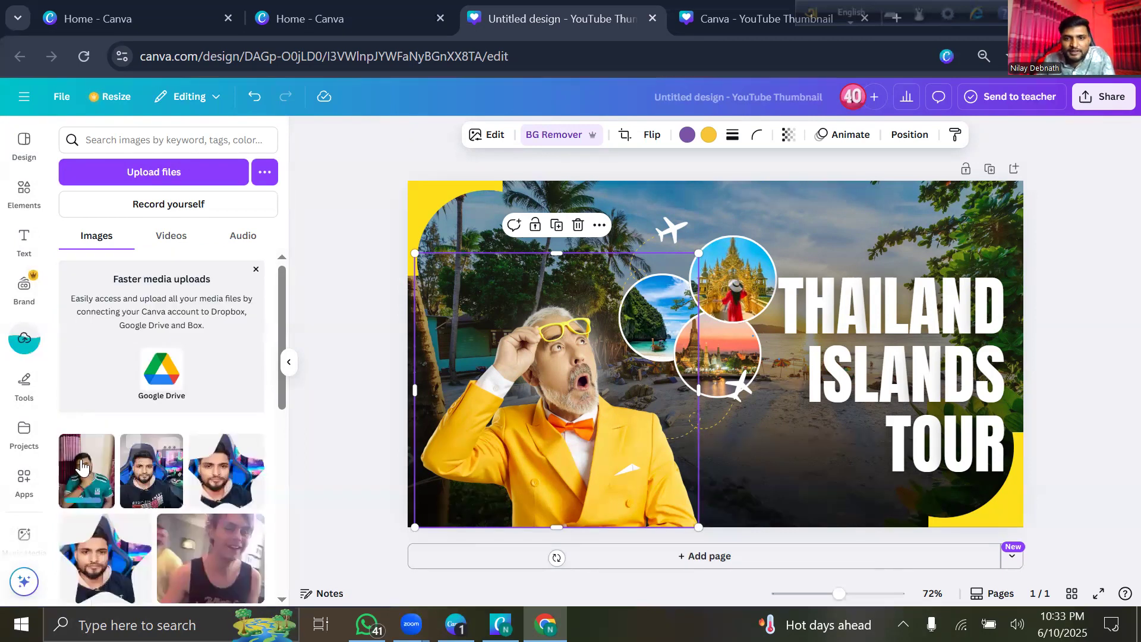
Place the uploaded teal-shirt photo over the yellow-suit man, enlarge it and remove its background.
{"action": "left_click_drag", "start_coordinate": [718, 374], "coordinate": [479, 373]}
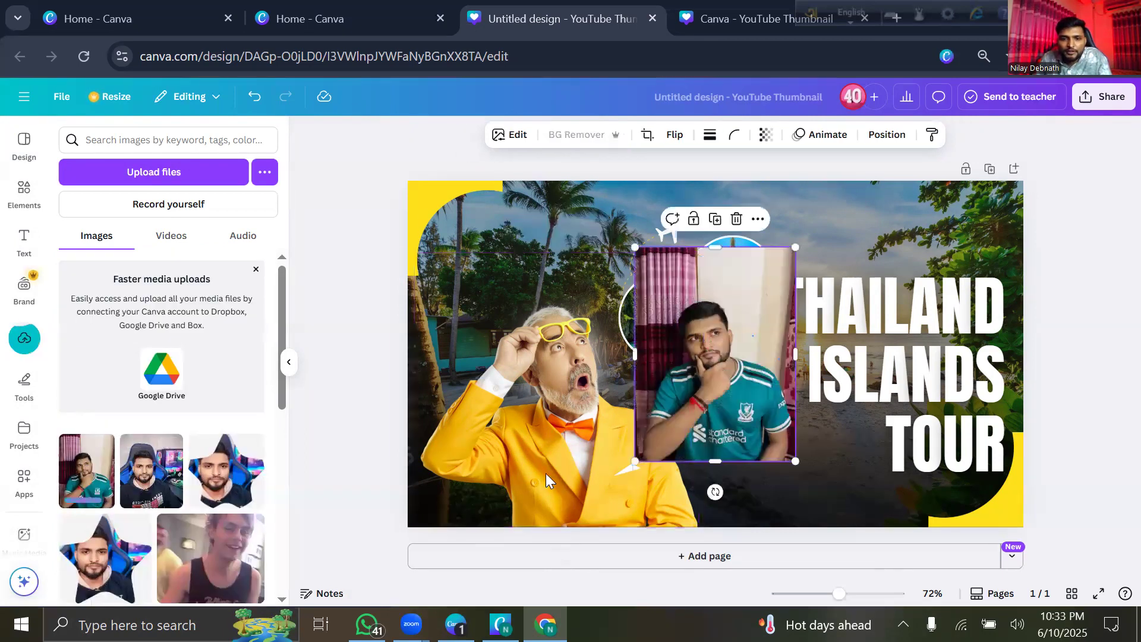
{"action": "left_click_drag", "start_coordinate": [557, 467], "coordinate": [656, 512]}
{"action": "left_click_drag", "start_coordinate": [506, 416], "coordinate": [520, 393]}
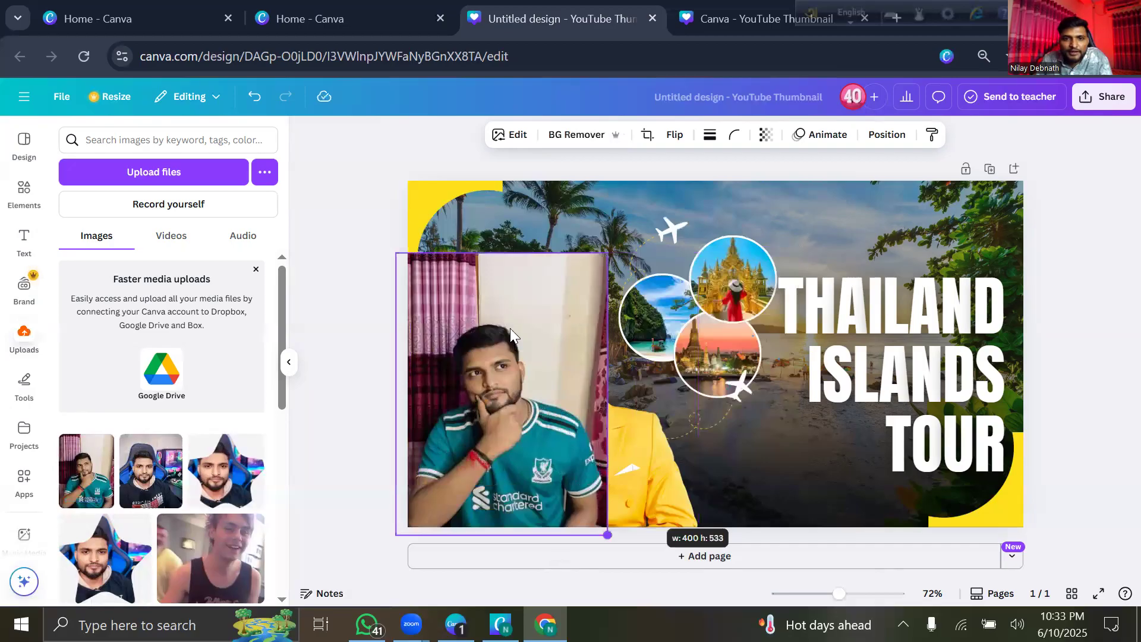
{"action": "left_click", "coordinate": [542, 134]}
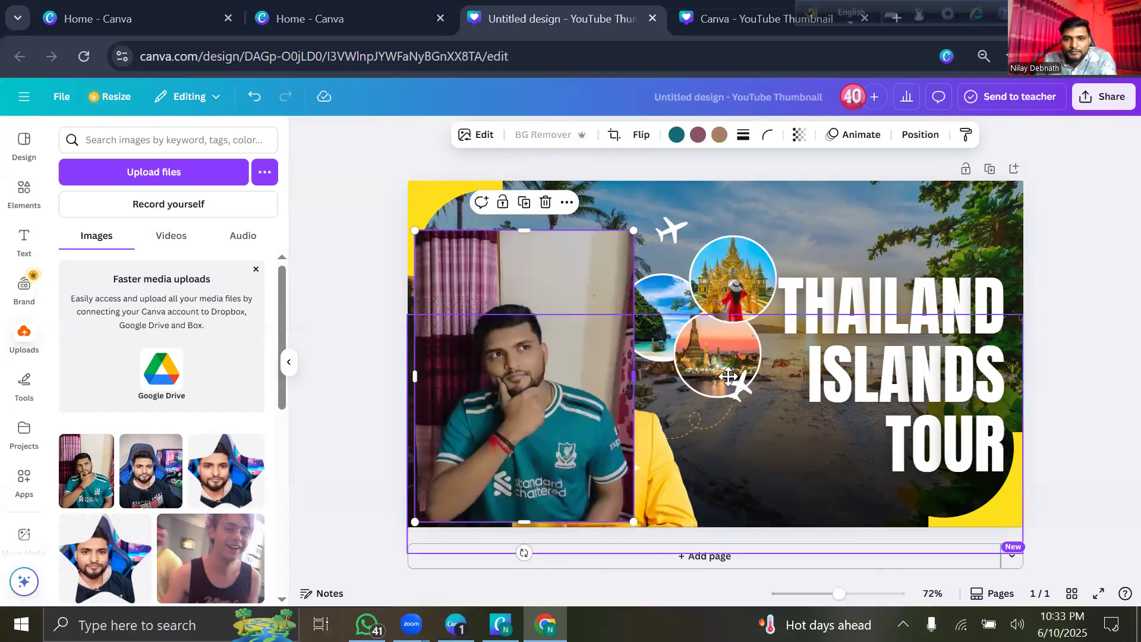
Resize the cut-out to about 514 by 686, delete the yellow-suit man, and move it left.
{"action": "left_click_drag", "start_coordinate": [578, 438], "coordinate": [590, 369]}
{"action": "left_click_drag", "start_coordinate": [689, 473], "coordinate": [760, 568]}
{"action": "left_click_drag", "start_coordinate": [760, 564], "coordinate": [702, 524]}
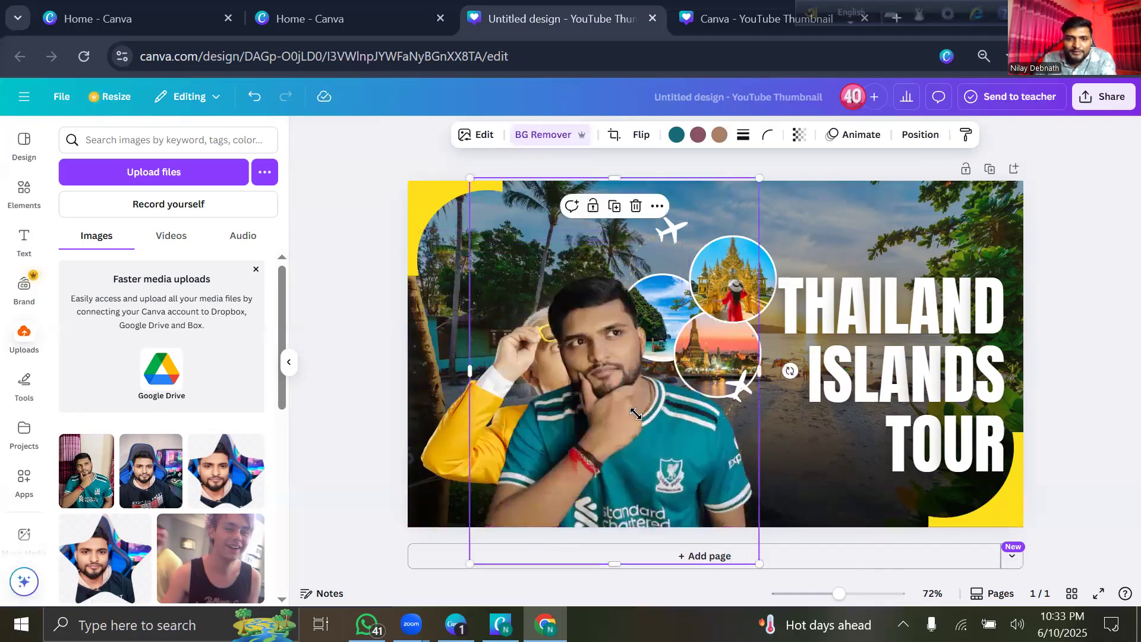
{"action": "left_click_drag", "start_coordinate": [605, 454], "coordinate": [873, 390]}
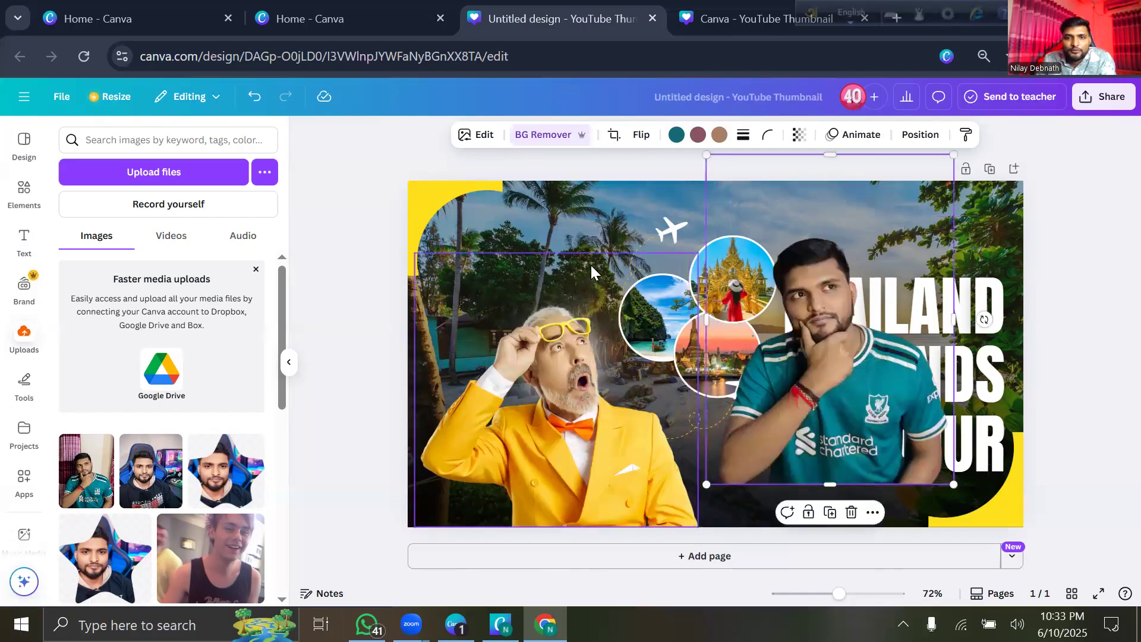
{"action": "left_click", "coordinate": [592, 274]}
{"action": "left_click", "coordinate": [578, 225]}
{"action": "left_click_drag", "start_coordinate": [834, 380], "coordinate": [553, 421]}
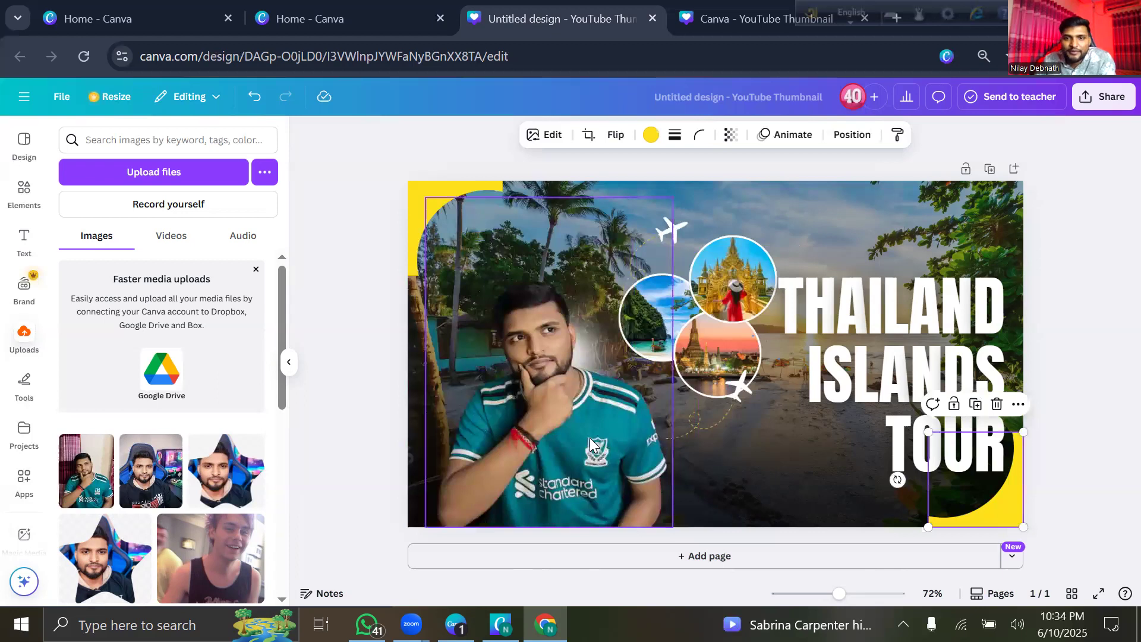
Recolour the bottom-right corner shape teal (#00AEC8), sampled from the man's shirt.
{"action": "left_click", "coordinate": [650, 135]}
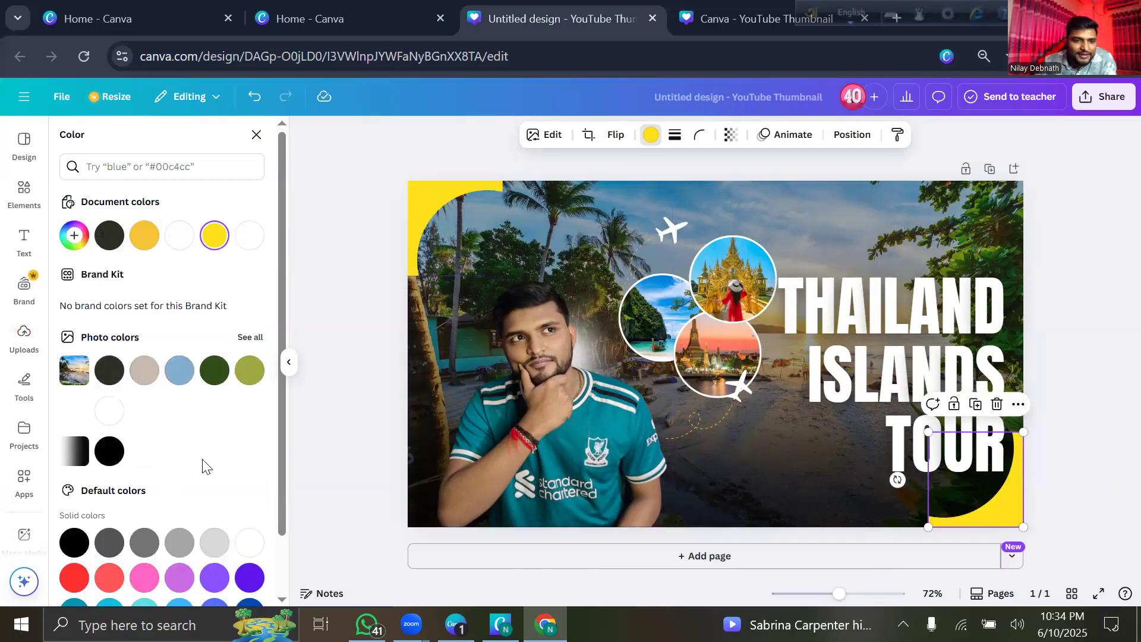
{"action": "left_click", "coordinate": [73, 239]}
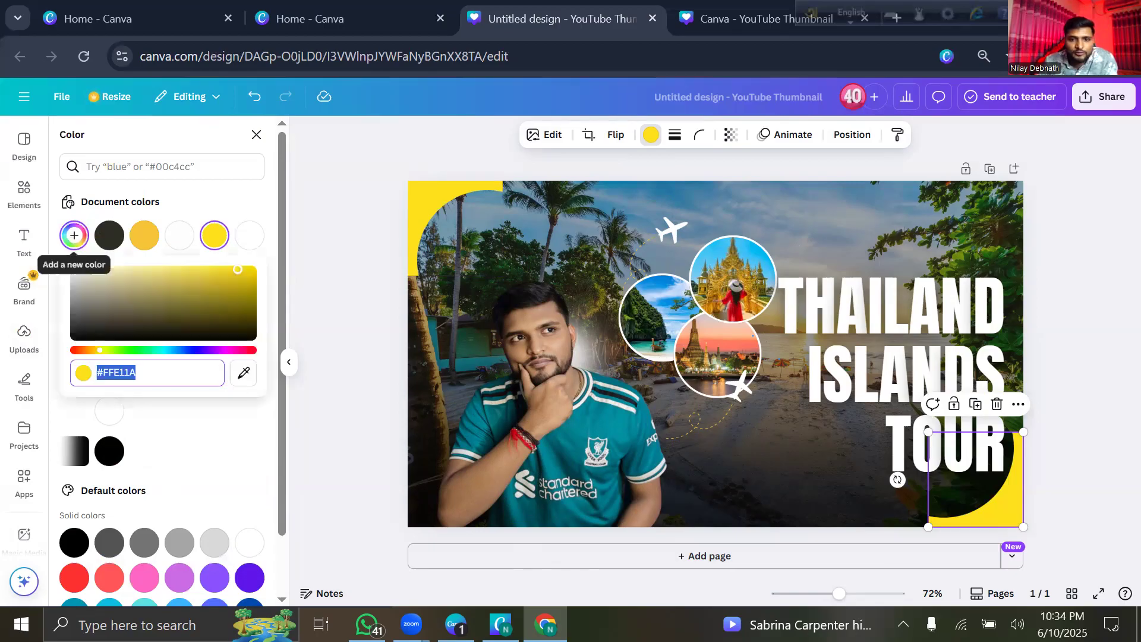
{"action": "left_click", "coordinate": [244, 373]}
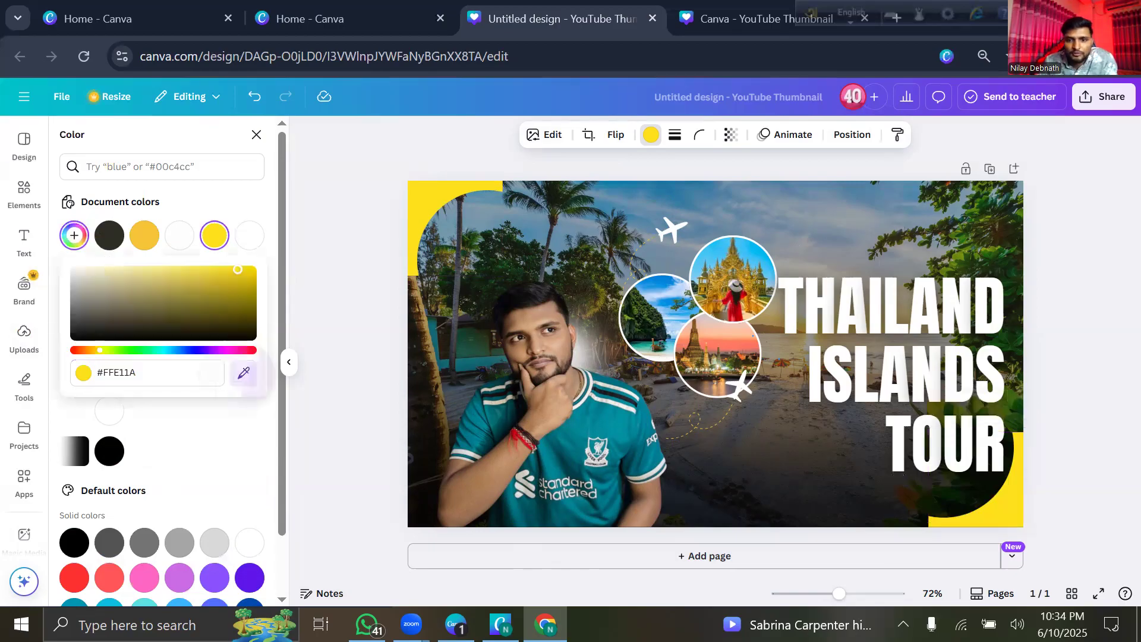
{"action": "left_click", "coordinate": [590, 435]}
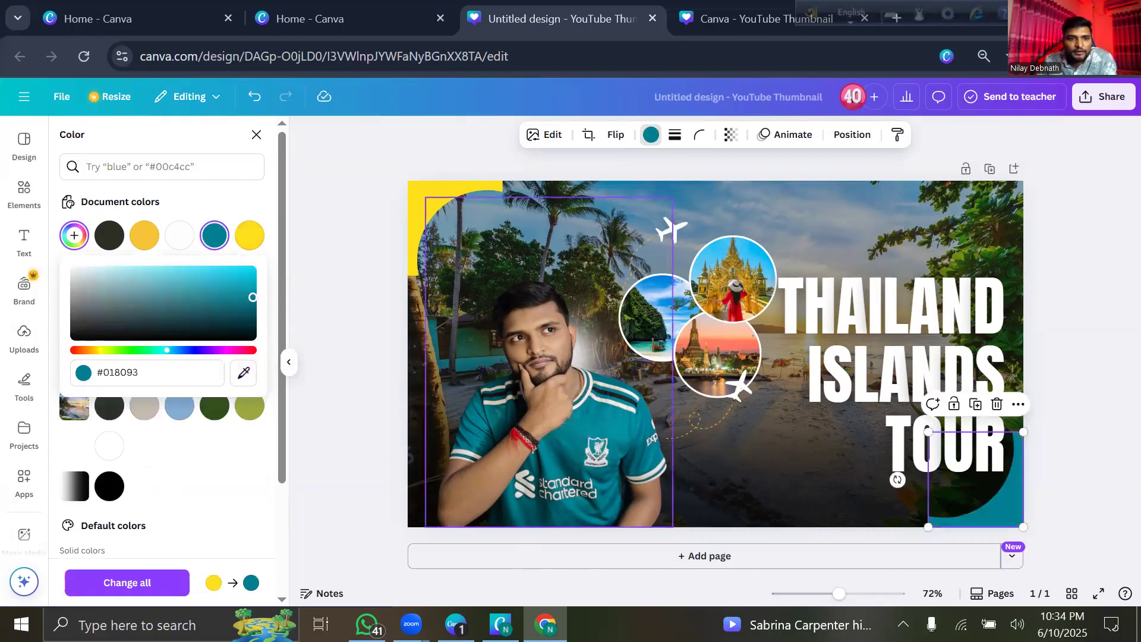
{"action": "left_click", "coordinate": [430, 206]}
{"action": "left_click", "coordinate": [414, 229]}
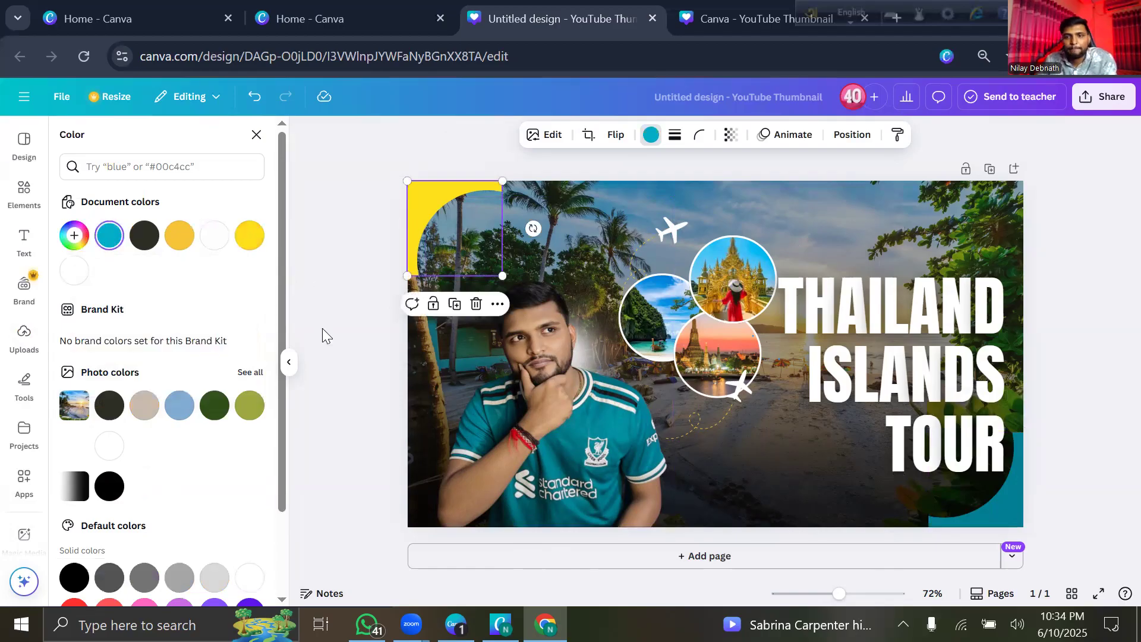
Make the top-left corner shape teal too and shift the person cut-out slightly right.
{"action": "left_click", "coordinate": [346, 484]}
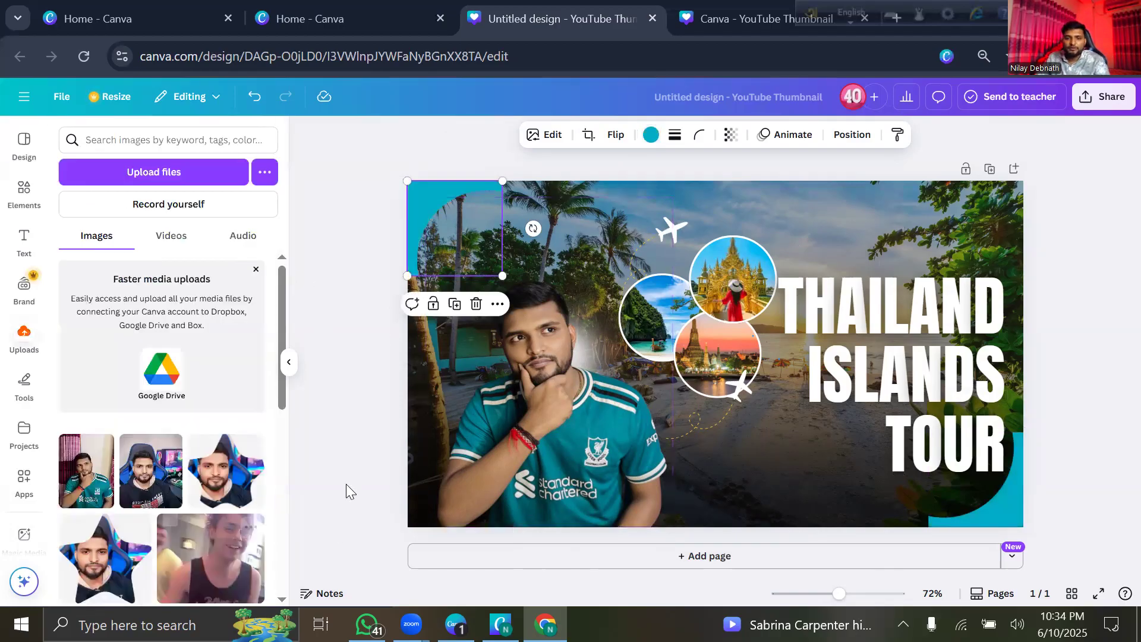
{"action": "left_click", "coordinate": [346, 484]}
{"action": "left_click", "coordinate": [587, 391]}
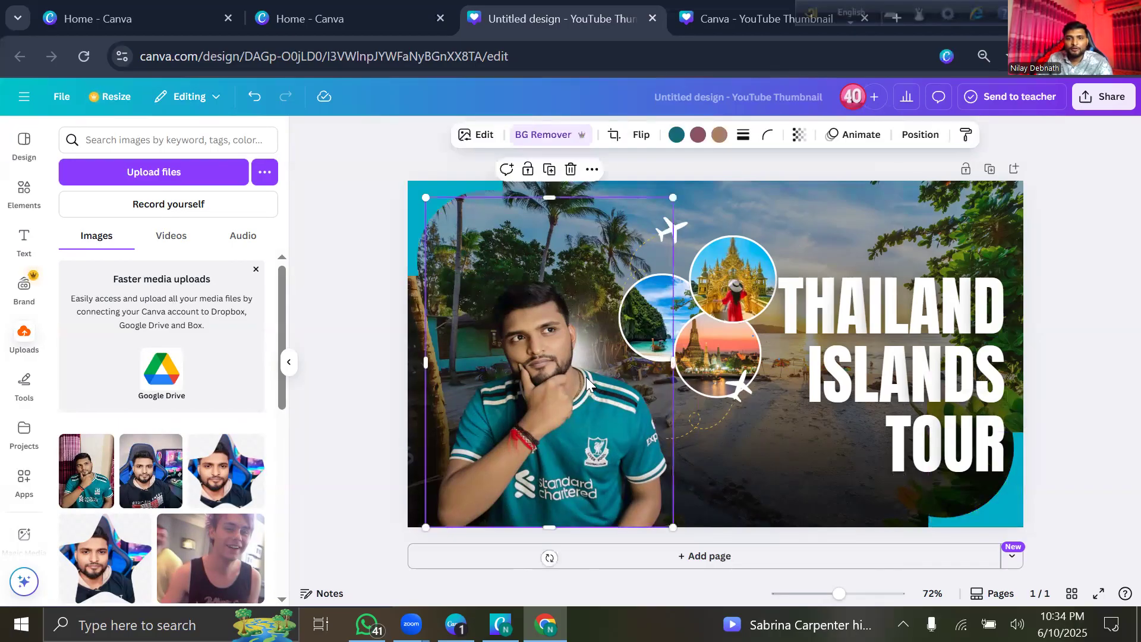
{"action": "left_click_drag", "start_coordinate": [607, 376], "coordinate": [677, 470]}
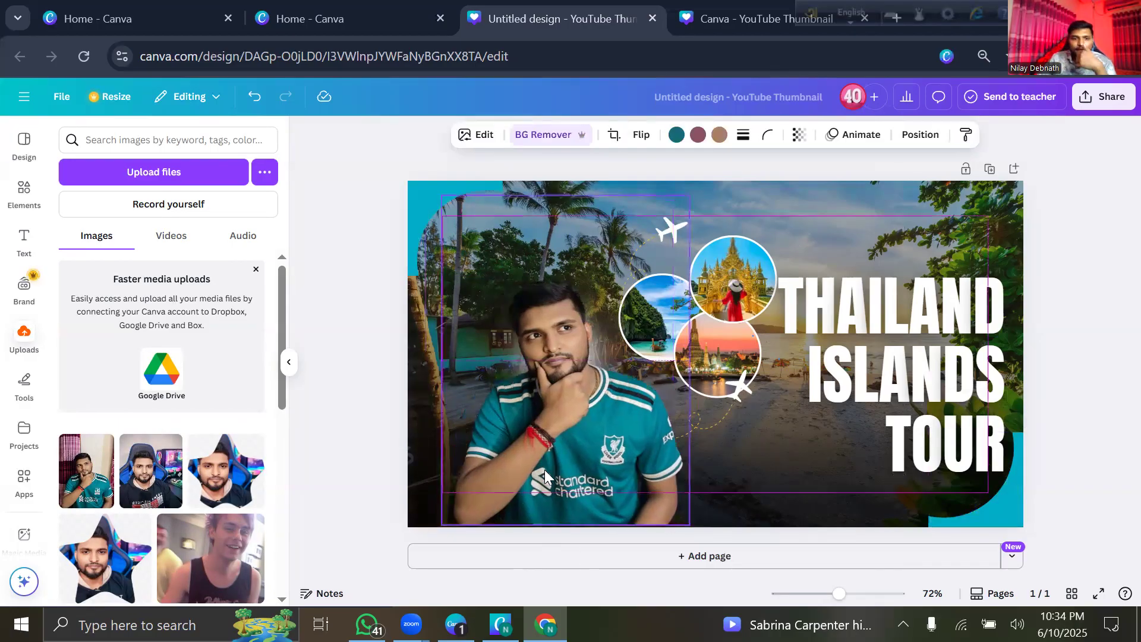
{"action": "left_click_drag", "start_coordinate": [544, 470], "coordinate": [551, 470]}
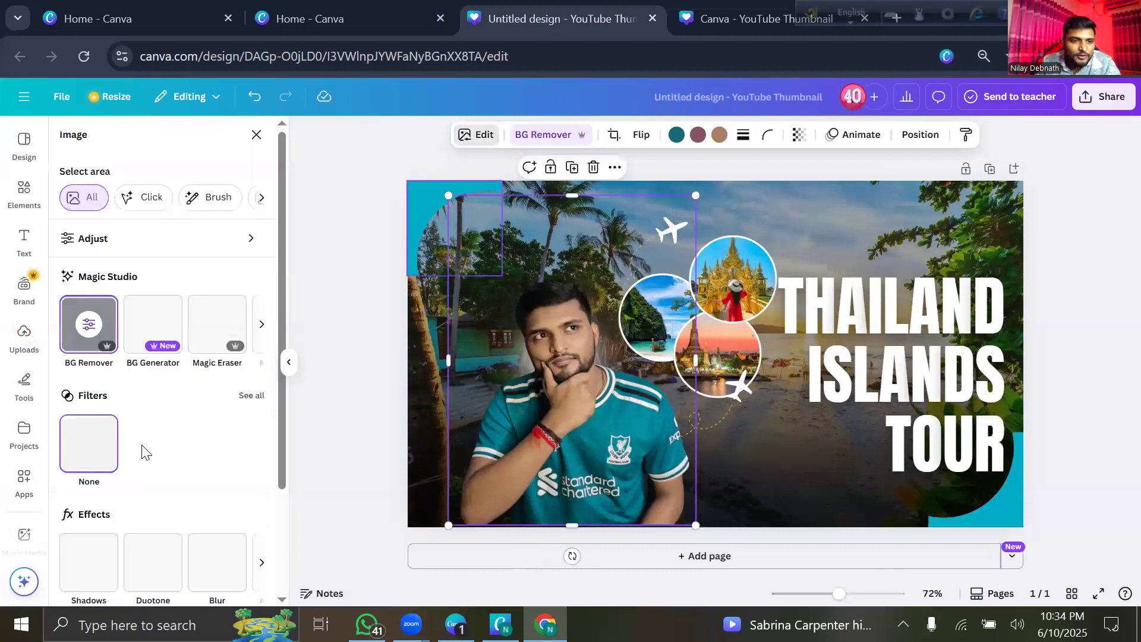
Give the person cut-out a Drop shadow with blur lowered to 8.
{"action": "scroll", "coordinate": [87, 456], "scroll_direction": "down", "scroll_amount": 2}
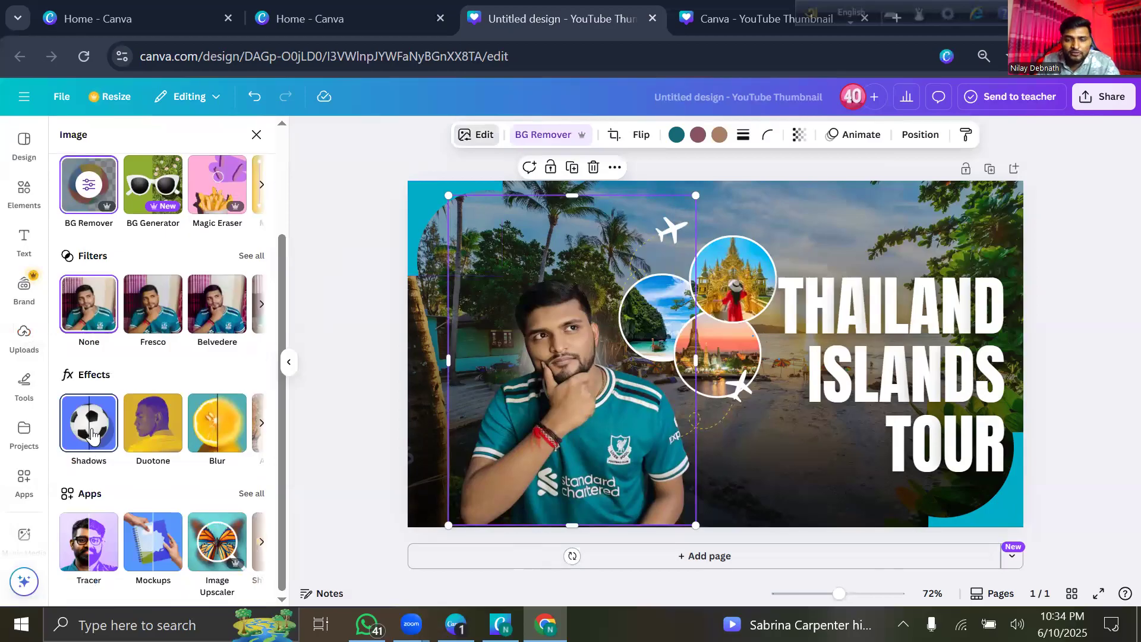
{"action": "left_click", "coordinate": [92, 436]}
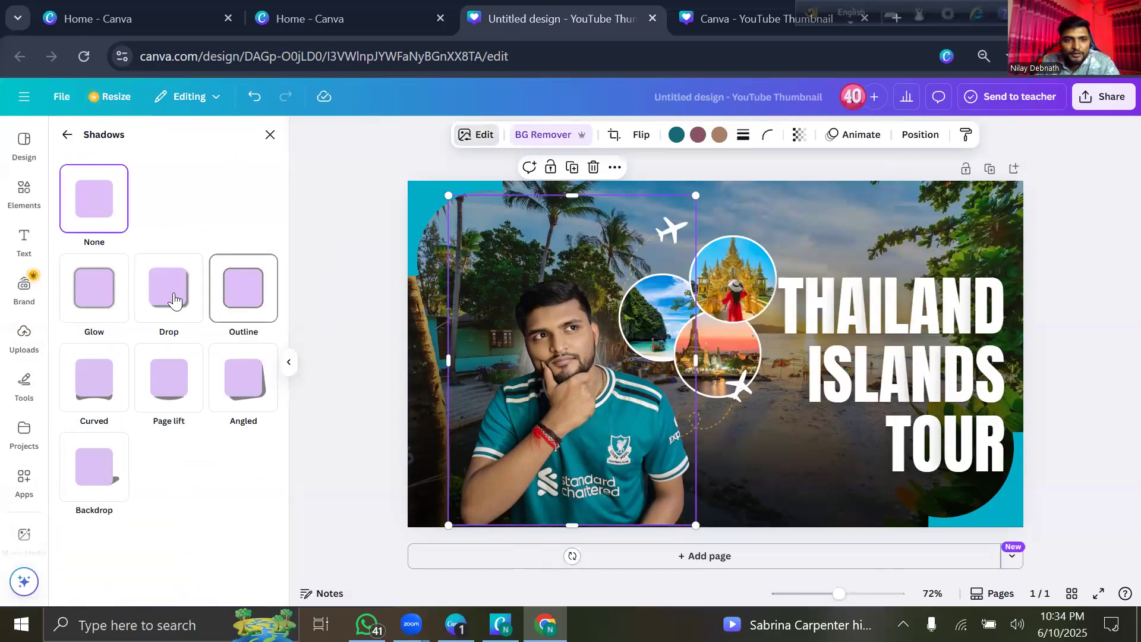
{"action": "left_click", "coordinate": [238, 302]}
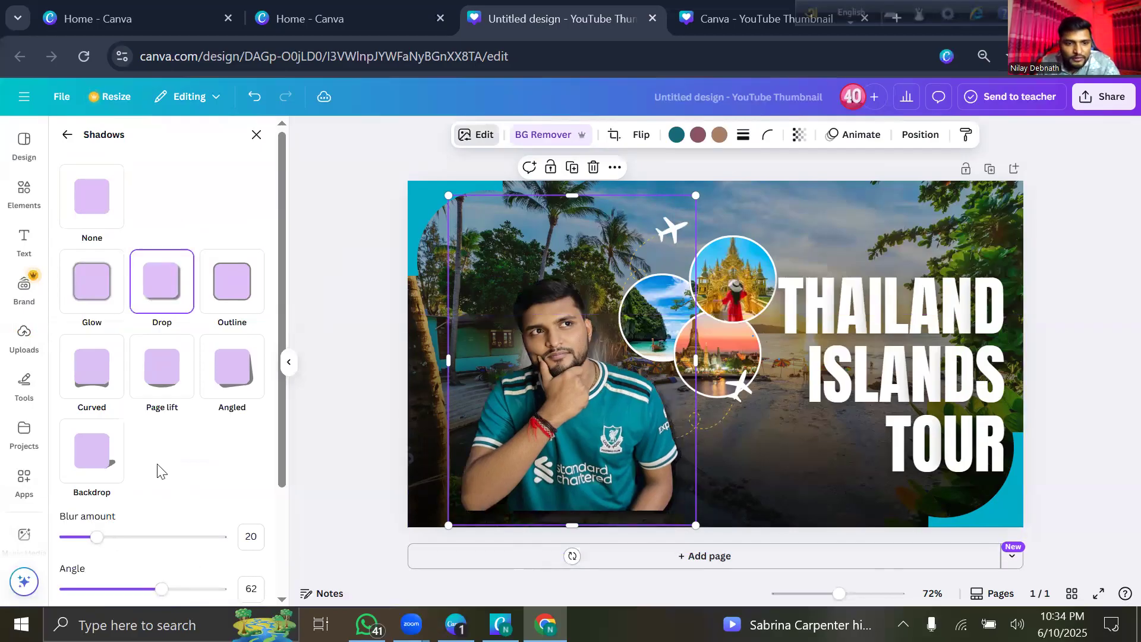
{"action": "scroll", "coordinate": [162, 472], "scroll_direction": "down", "scroll_amount": 3}
{"action": "left_click", "coordinate": [143, 394]}
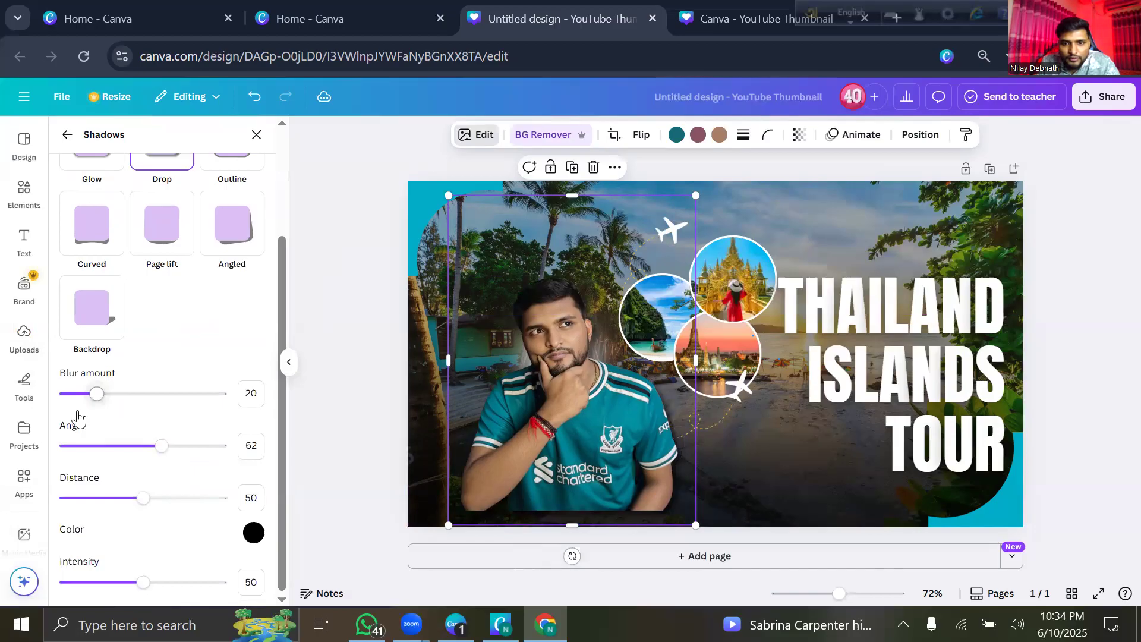
{"action": "left_click_drag", "start_coordinate": [91, 408], "coordinate": [100, 408]}
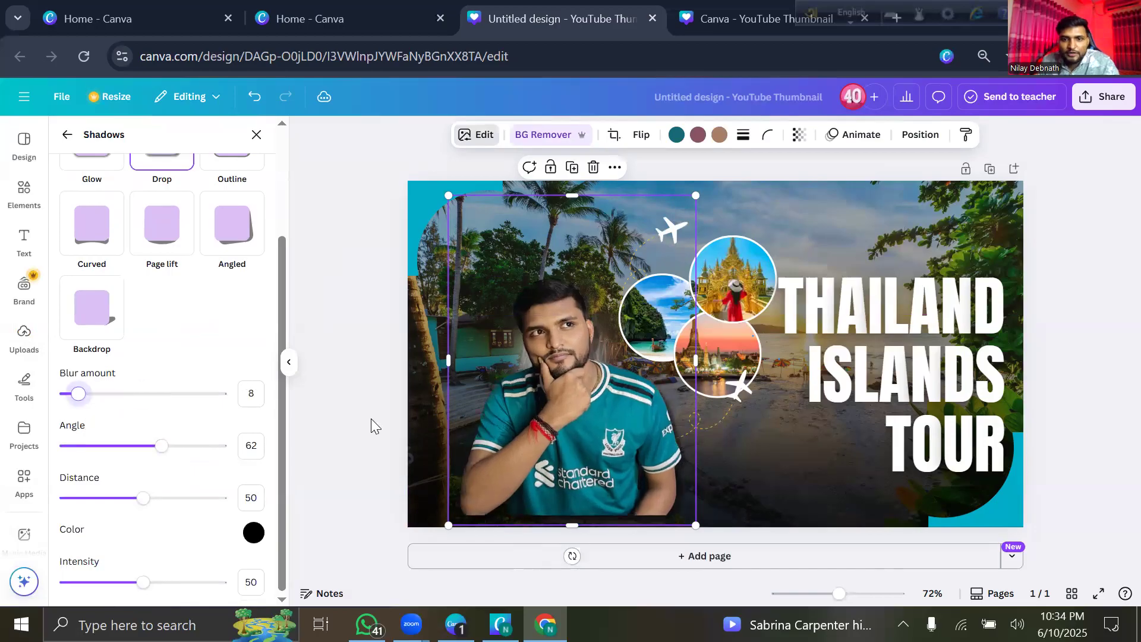
{"action": "left_click", "coordinate": [289, 362]}
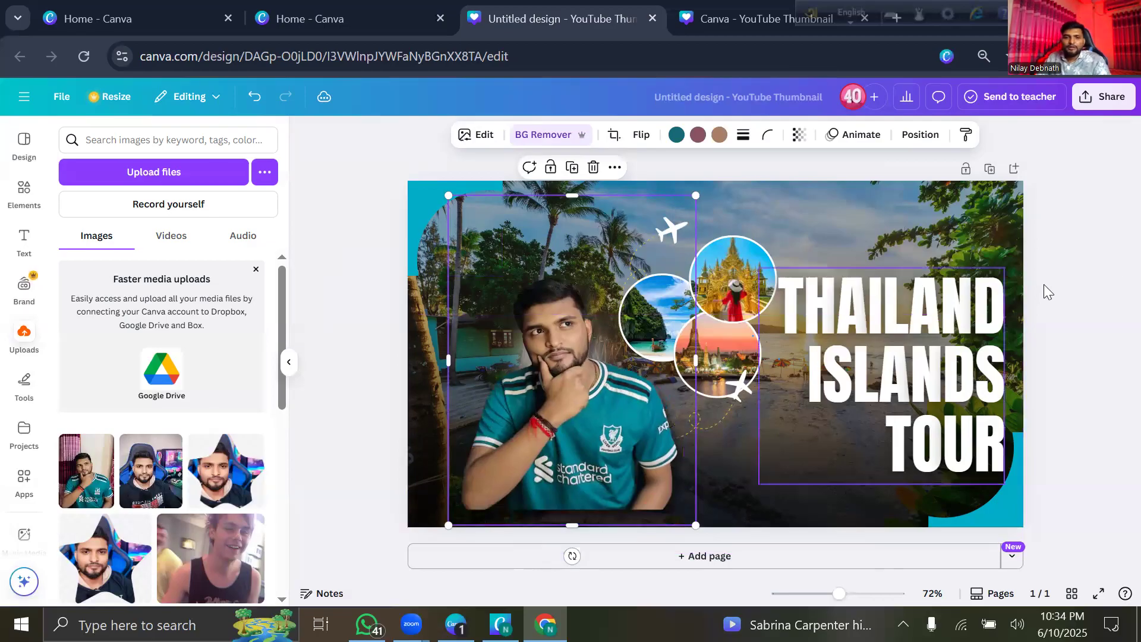
{"action": "left_click", "coordinate": [1047, 291]}
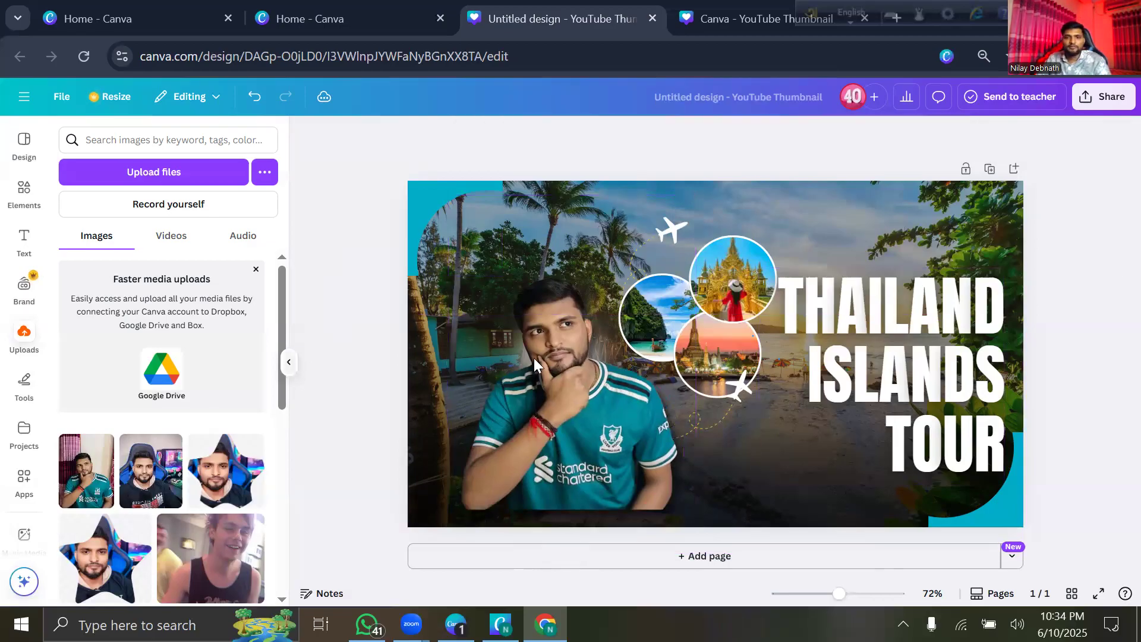
Enlarge the person cut-out from its top-left corner and reposition it on the canvas.
{"action": "left_click", "coordinate": [289, 362]}
{"action": "left_click", "coordinate": [352, 235]}
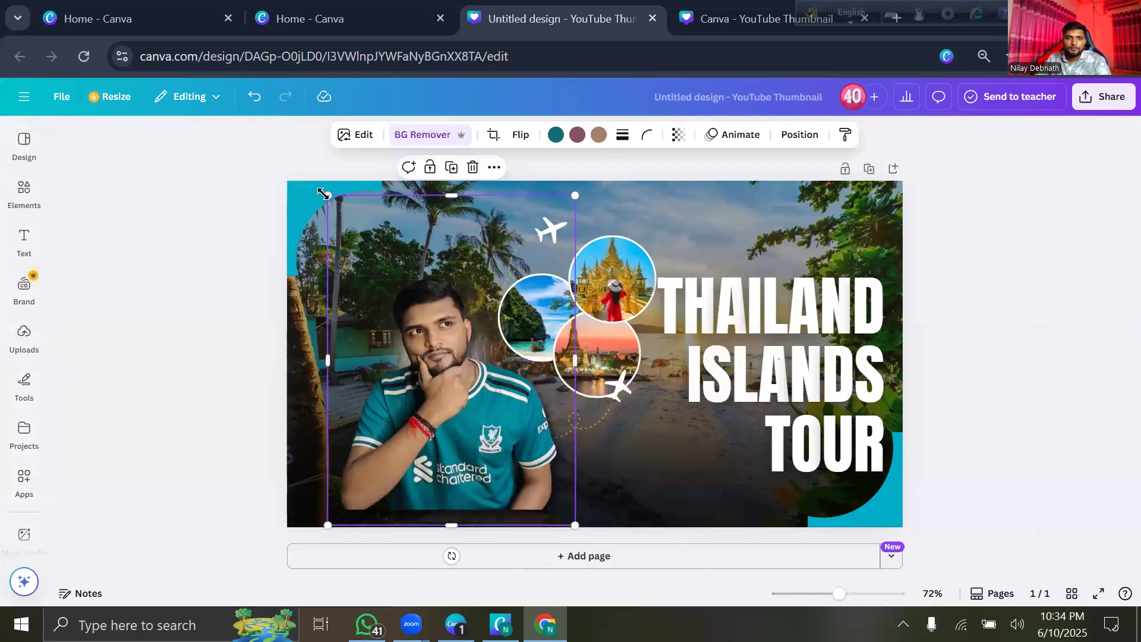
{"action": "left_click_drag", "start_coordinate": [271, 161], "coordinate": [293, 148]}
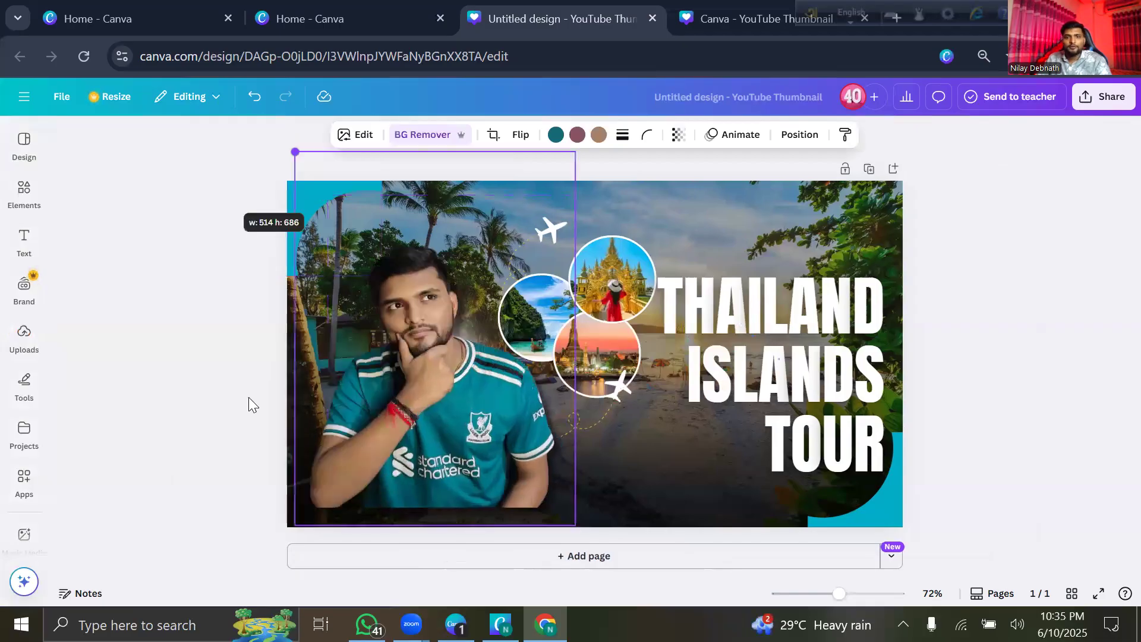
{"action": "left_click", "coordinate": [684, 379]}
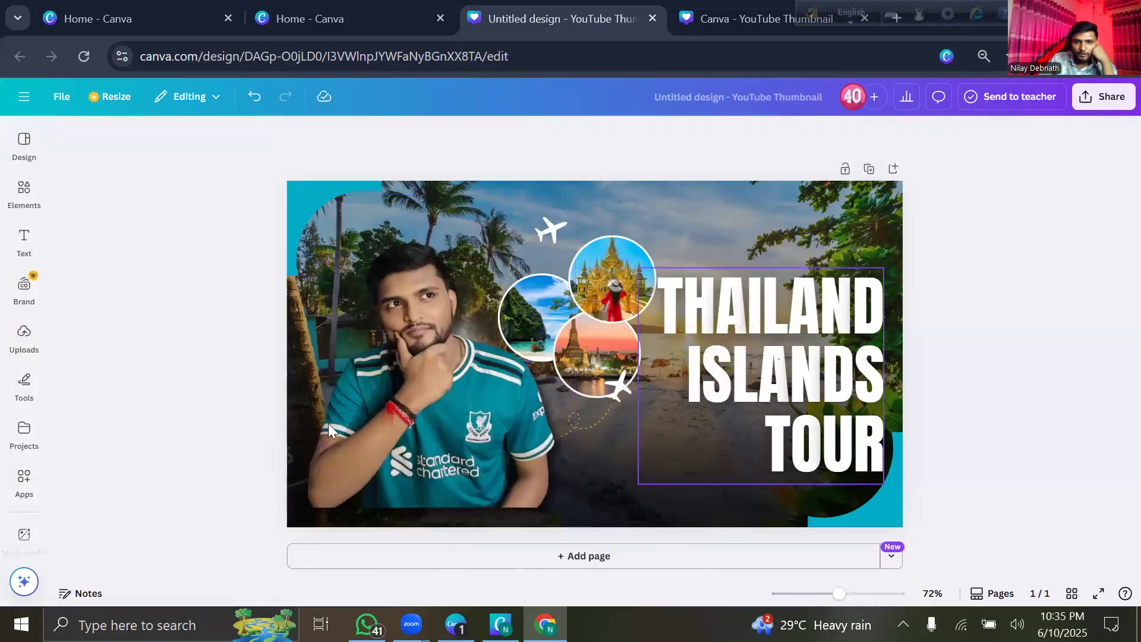
{"action": "left_click", "coordinate": [464, 403]}
{"action": "left_click_drag", "start_coordinate": [404, 392], "coordinate": [278, 447]}
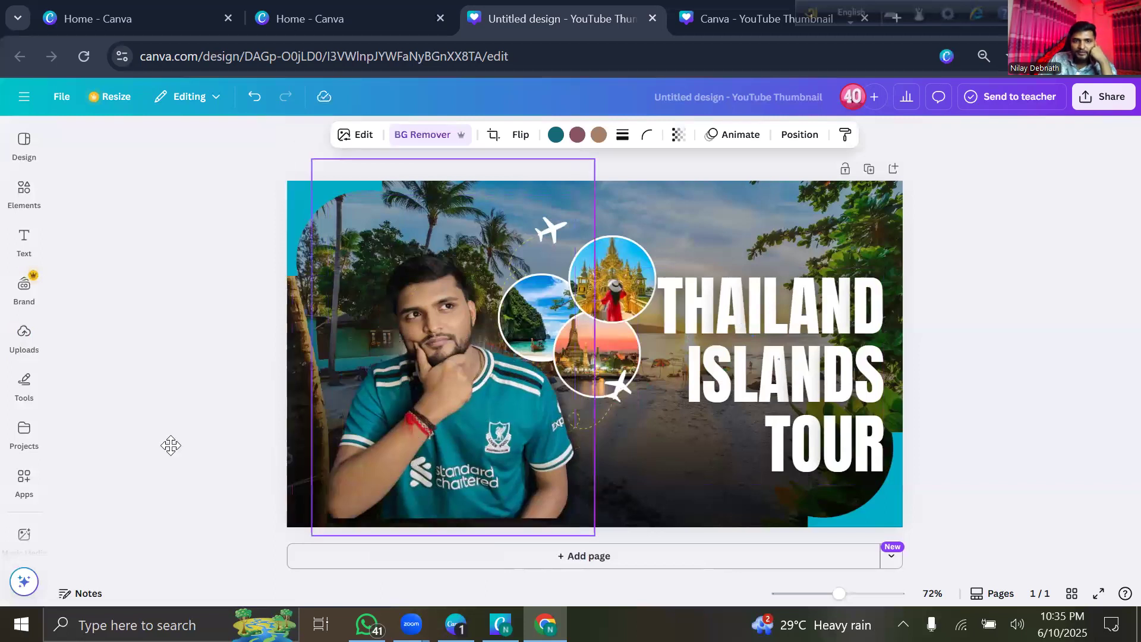
{"action": "left_click_drag", "start_coordinate": [642, 435], "coordinate": [631, 426]}
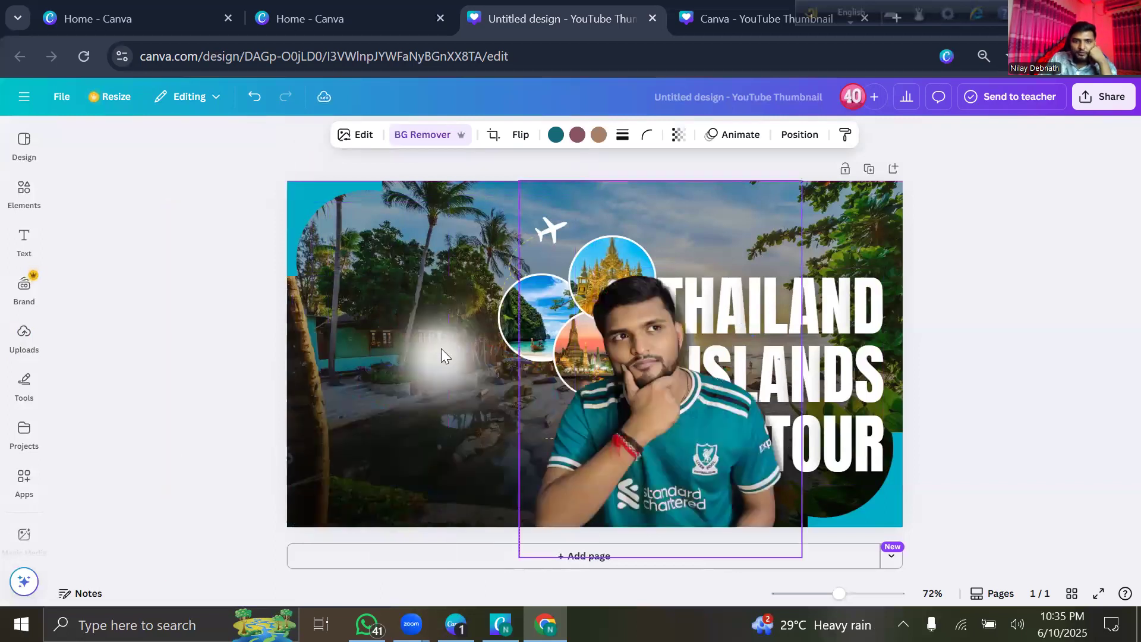
Move the soft white glow up and left, and bring the person back to the left side.
{"action": "left_click", "coordinate": [445, 330]}
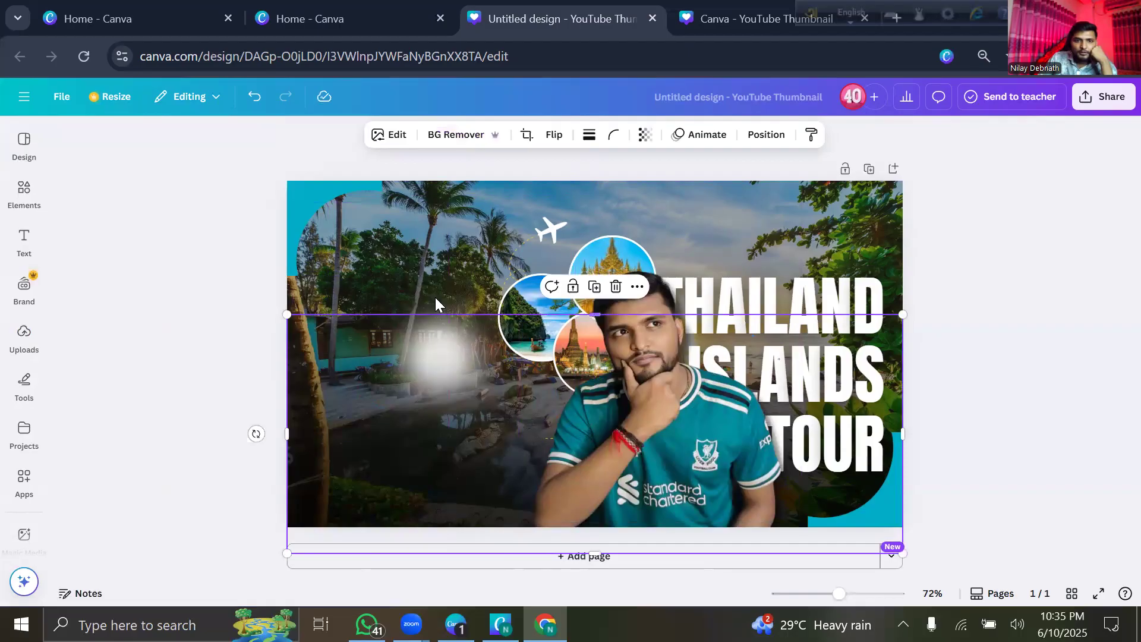
{"action": "left_click", "coordinate": [435, 297]}
{"action": "left_click_drag", "start_coordinate": [334, 263], "coordinate": [309, 229]}
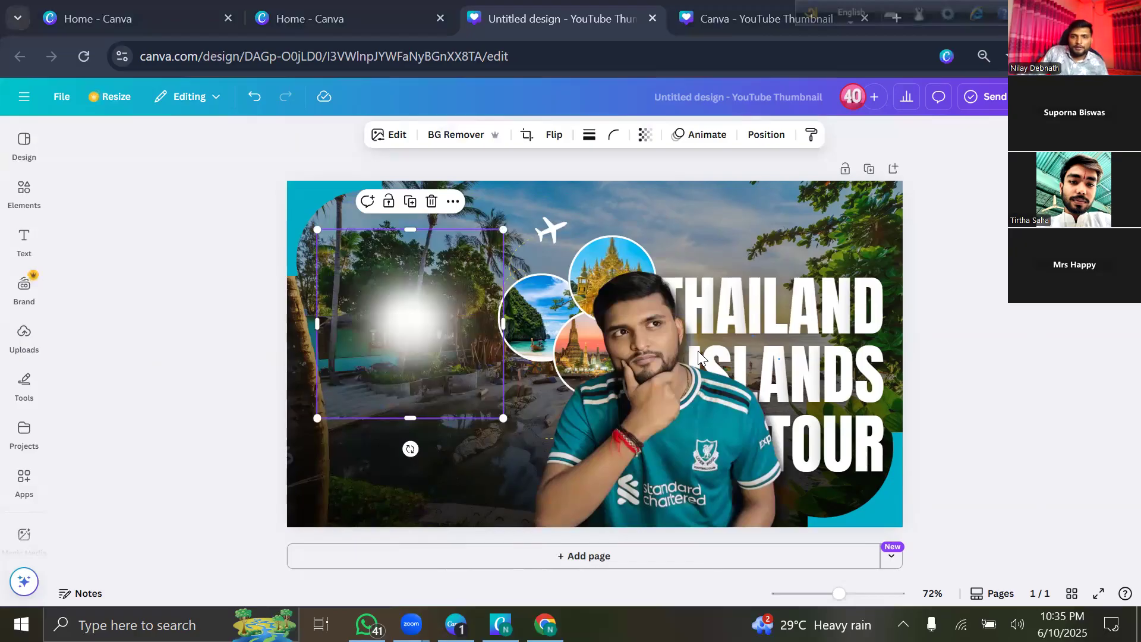
{"action": "left_click_drag", "start_coordinate": [629, 384], "coordinate": [463, 392]}
{"action": "left_click", "coordinate": [255, 435]}
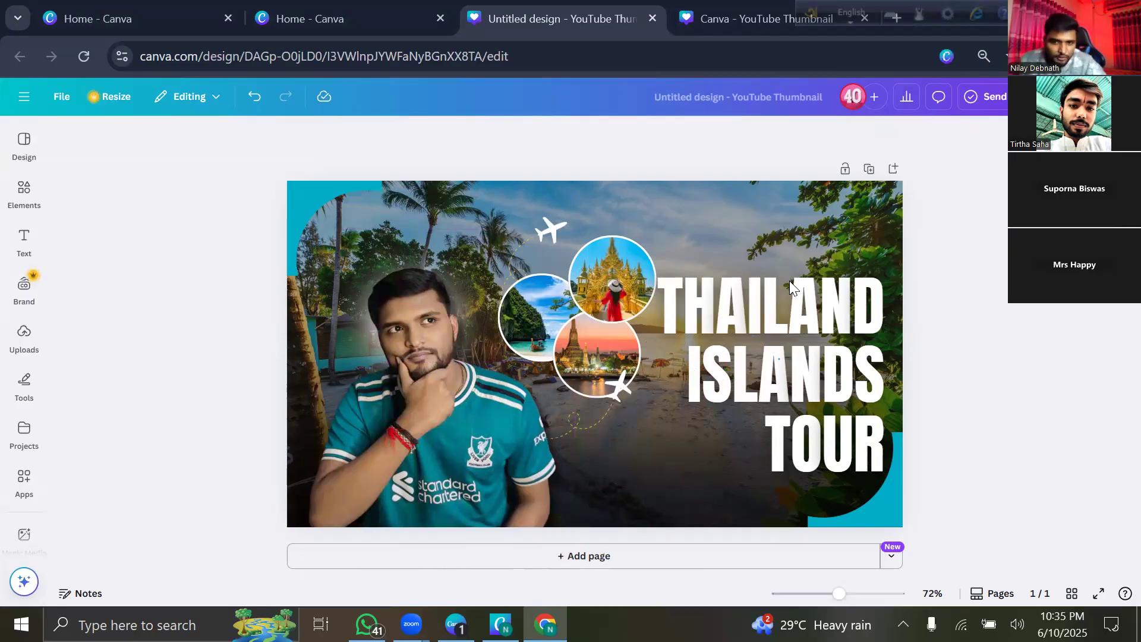
Replace THAILAND with ITALY in the headline text.
{"action": "left_click", "coordinate": [794, 298]}
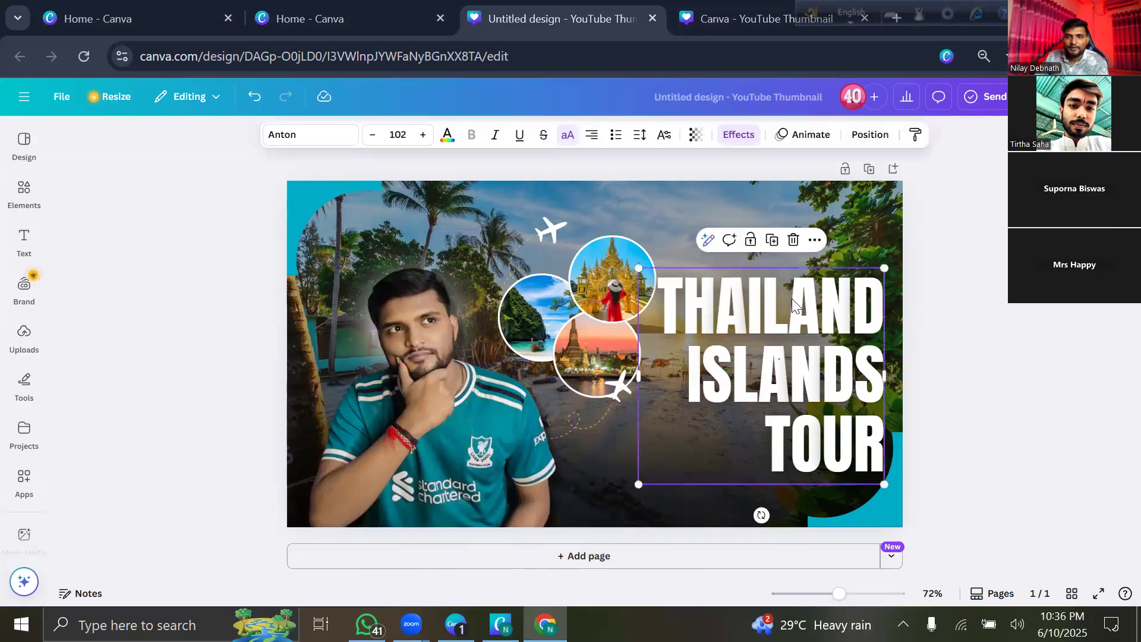
{"action": "left_click", "coordinate": [794, 299]}
{"action": "left_click", "coordinate": [794, 298]}
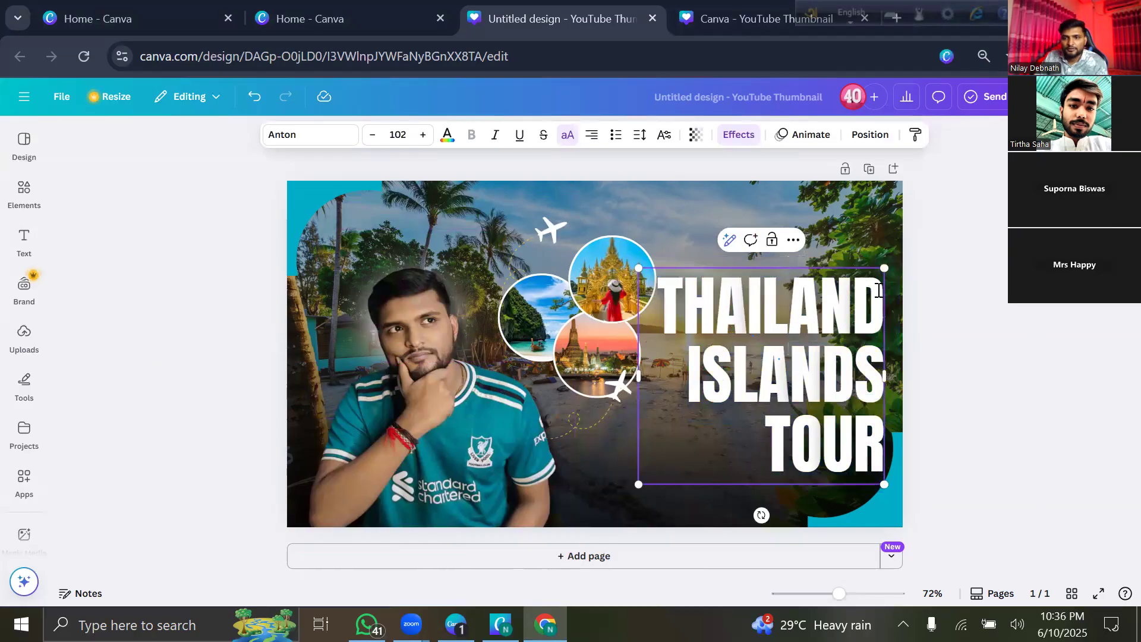
{"action": "key", "text": "BackSpace"}
{"action": "key", "text": "BackSpace"}
{"action": "key", "text": "BackSpace"}
{"action": "key", "text": "BackSpace"}
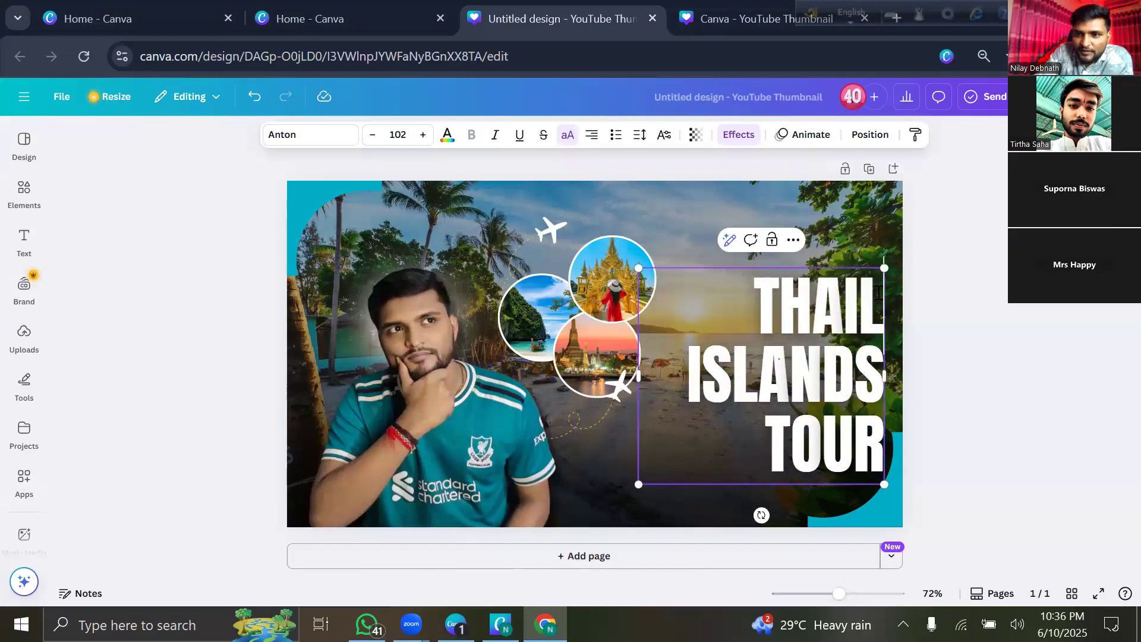
{"action": "key", "text": "BackSpace"}
{"action": "key", "text": "BackSpace"}
{"action": "key", "text": "BackSpace"}
{"action": "key", "text": "BackSpace"}
{"action": "key", "text": "BackSpace"}
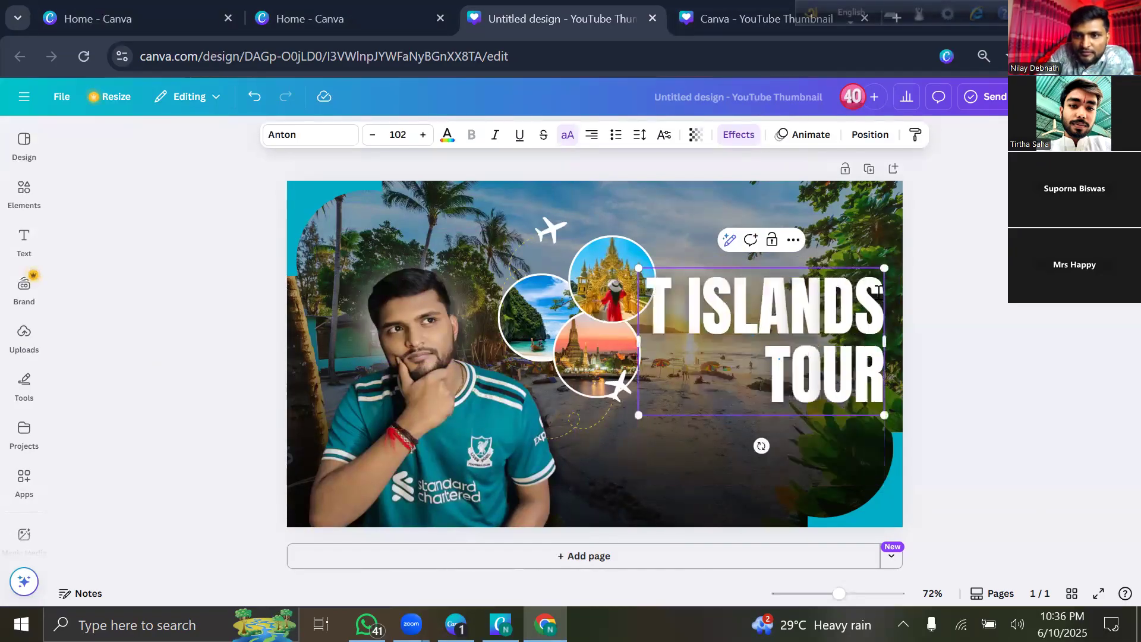
{"action": "type", "text": "TR"}
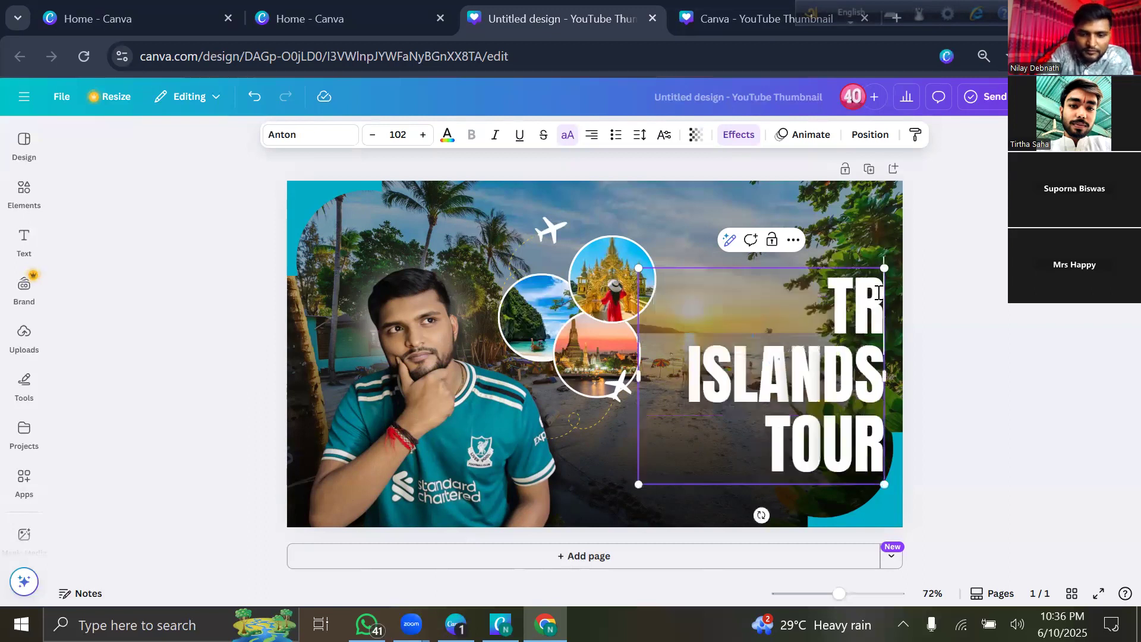
{"action": "key", "text": "BackSpace"}
{"action": "key", "text": "BackSpace"}
{"action": "type", "text": "ITALI"}
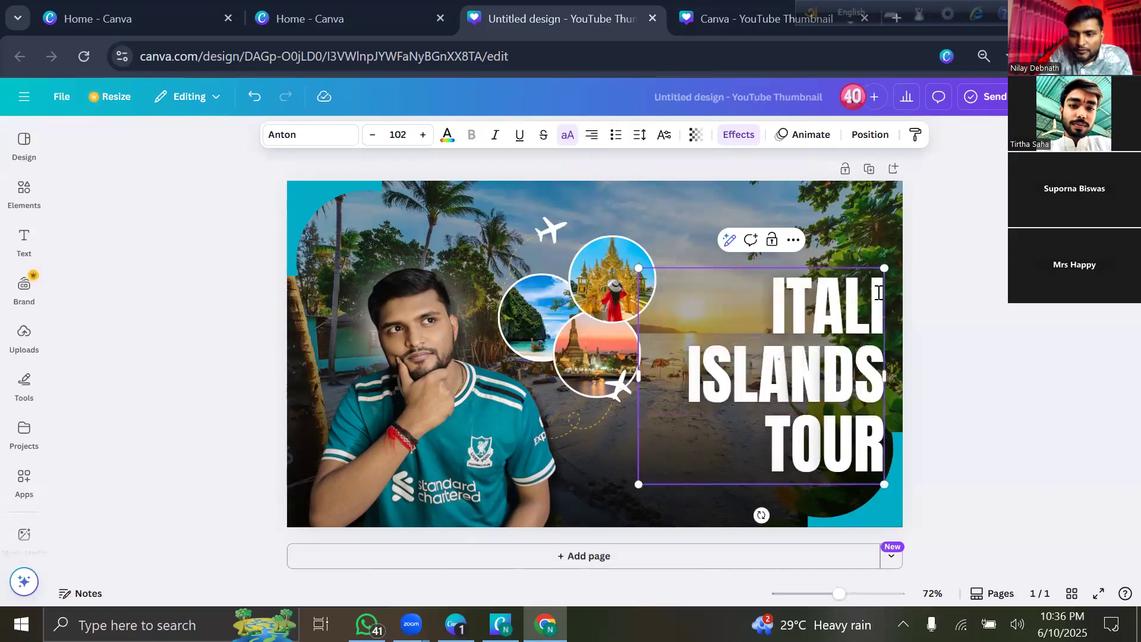
{"action": "key", "text": "BackSpace"}
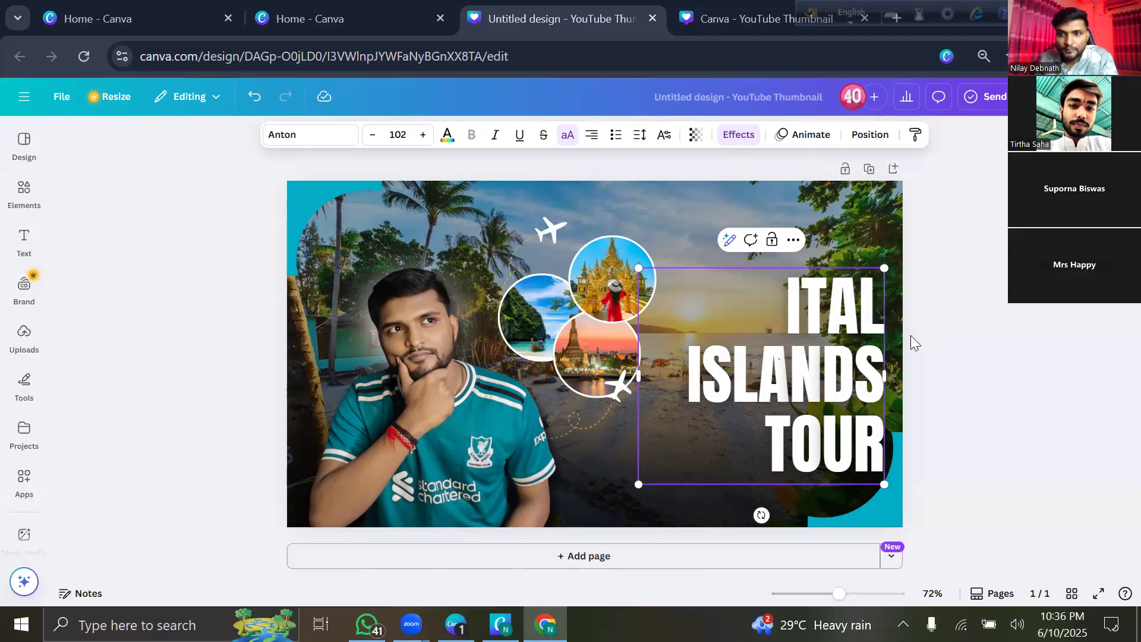
{"action": "type", "text": "yt"}
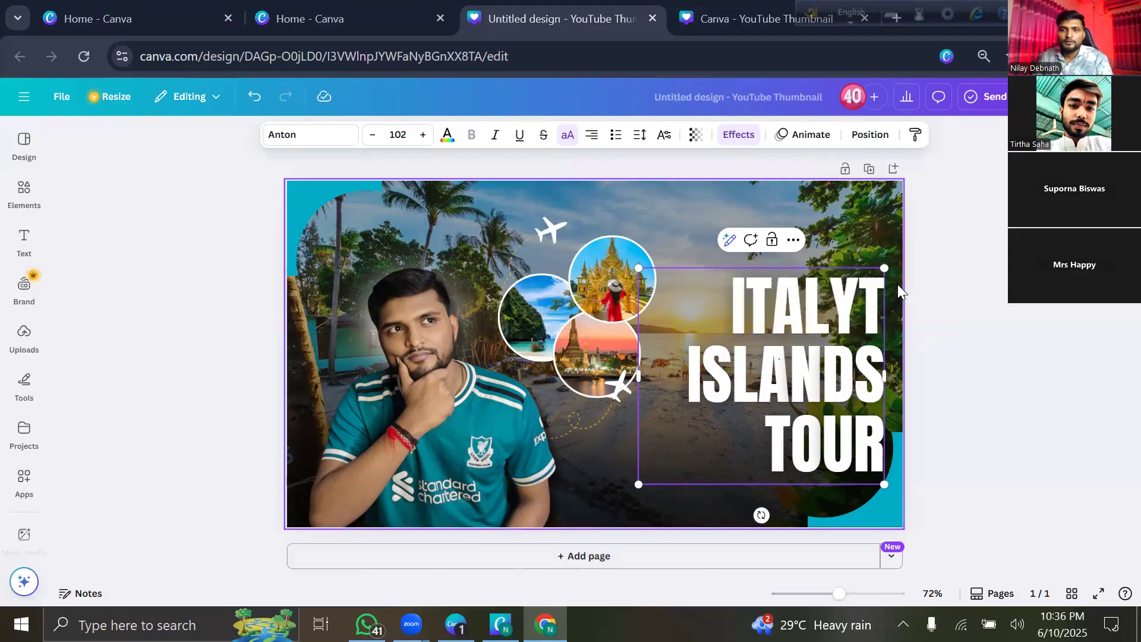
{"action": "key", "text": "BackSpace"}
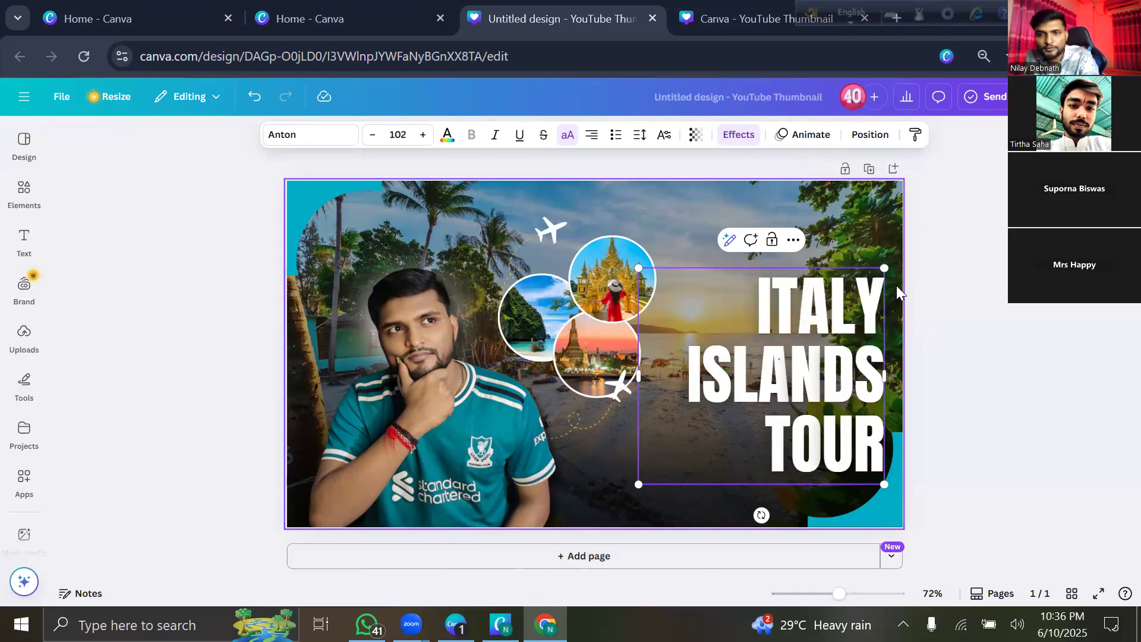
{"action": "left_click", "coordinate": [695, 220]}
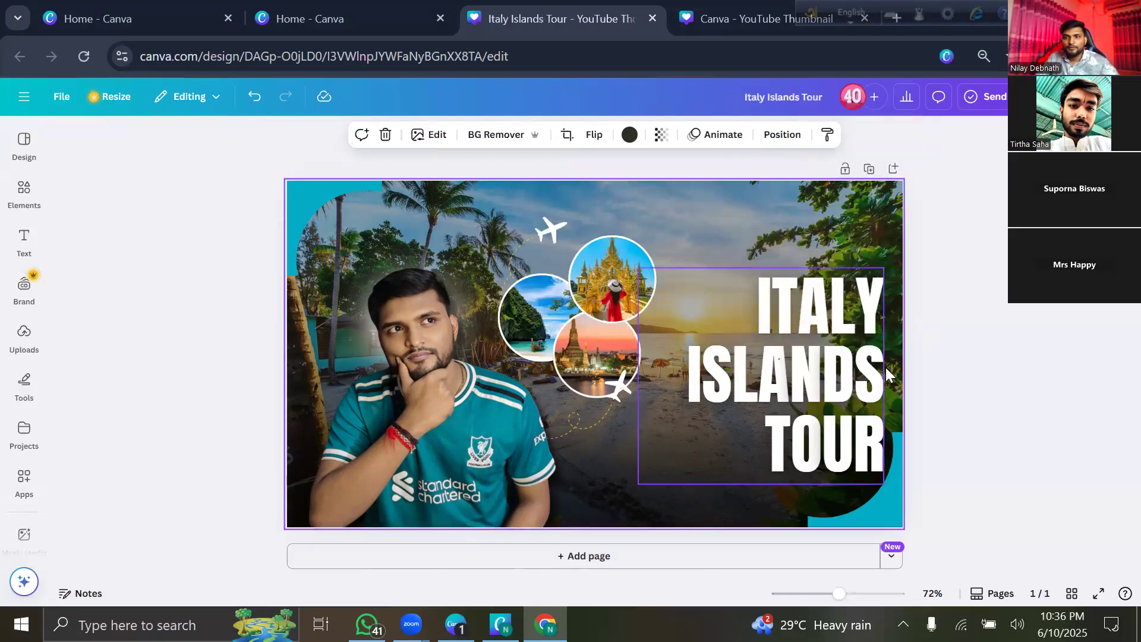
Delete the word ISLANDS so the headline reads ITALY TOUR.
{"action": "left_click", "coordinate": [821, 304]}
{"action": "double_click", "coordinate": [794, 367]}
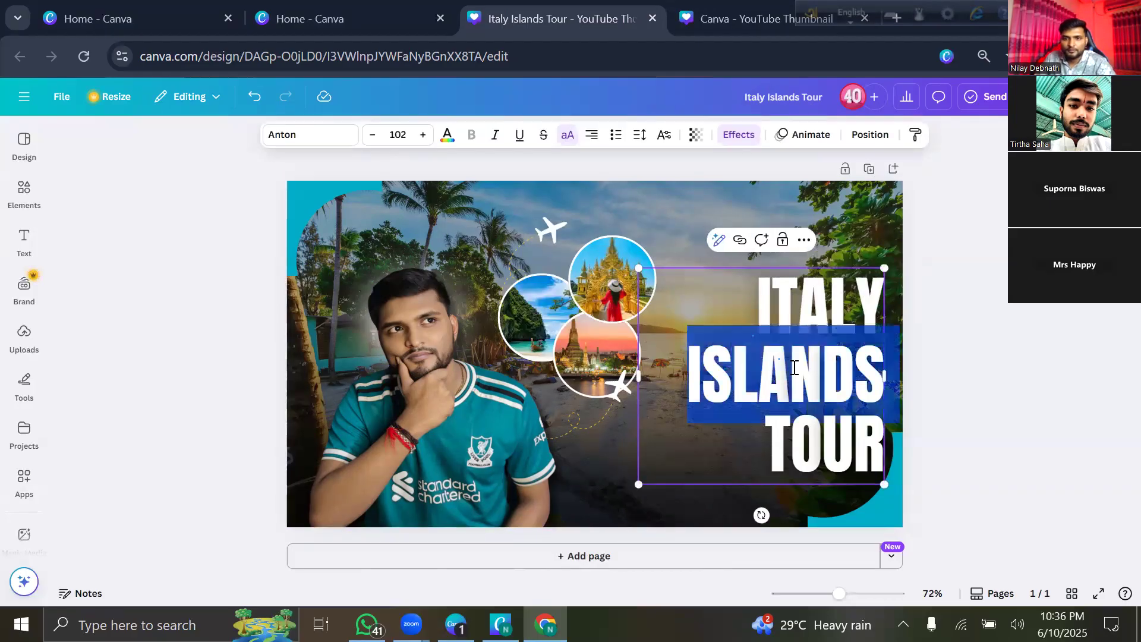
{"action": "key", "text": "BackSpace"}
{"action": "key", "text": "BackSpace"}
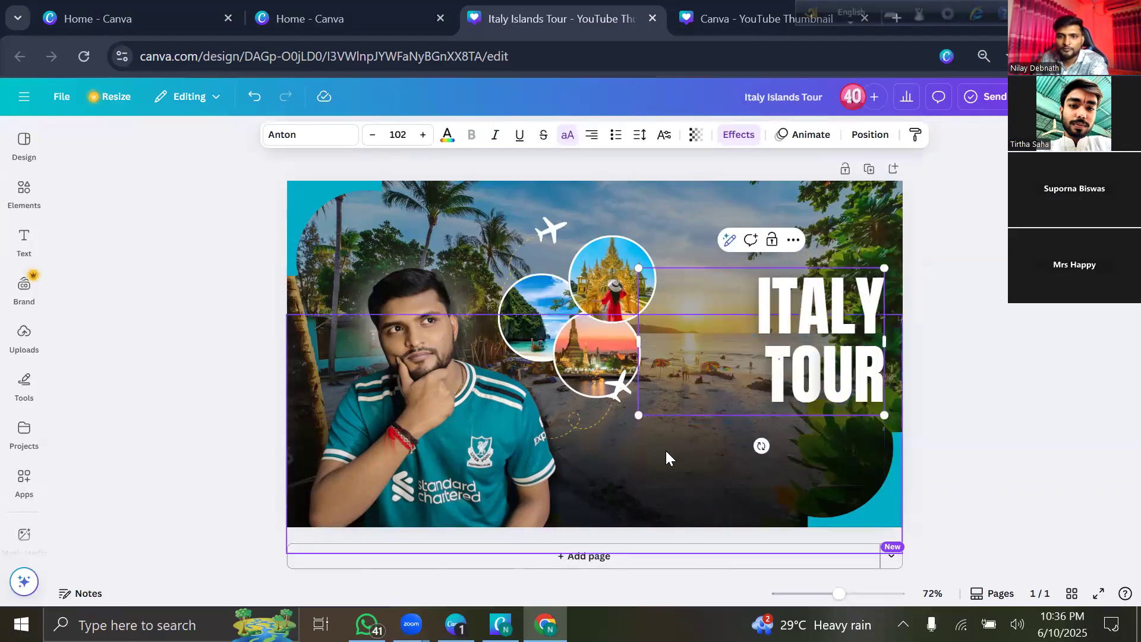
{"action": "left_click", "coordinate": [801, 454]}
{"action": "left_click", "coordinate": [196, 189]}
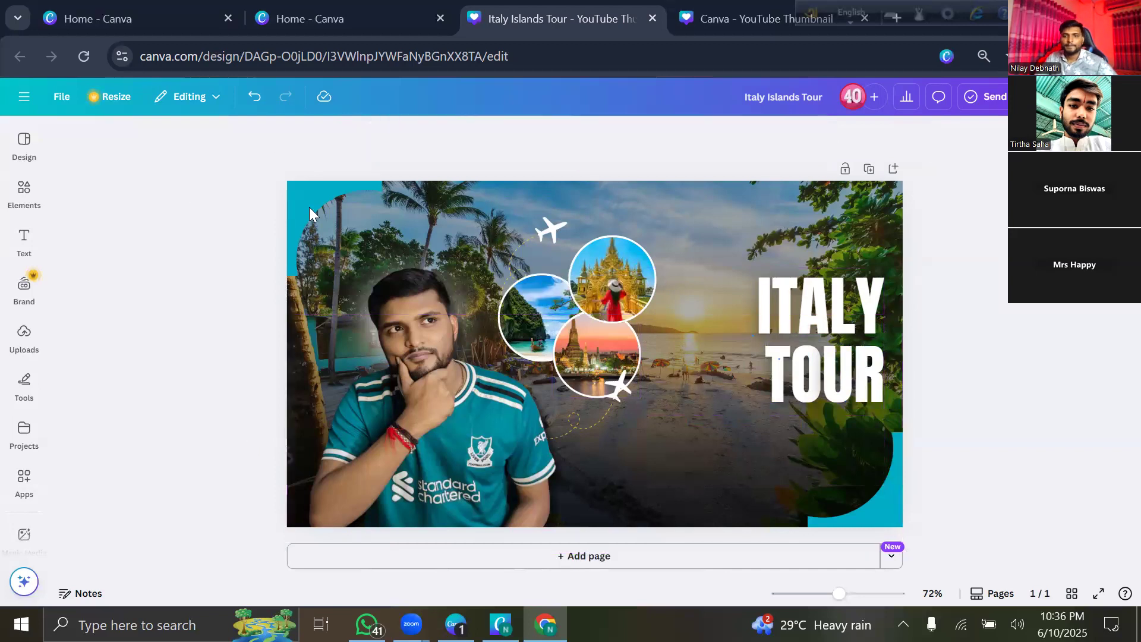
Resize the ITALY TOUR heading box so the text becomes larger on the right.
{"action": "left_click", "coordinate": [762, 288]}
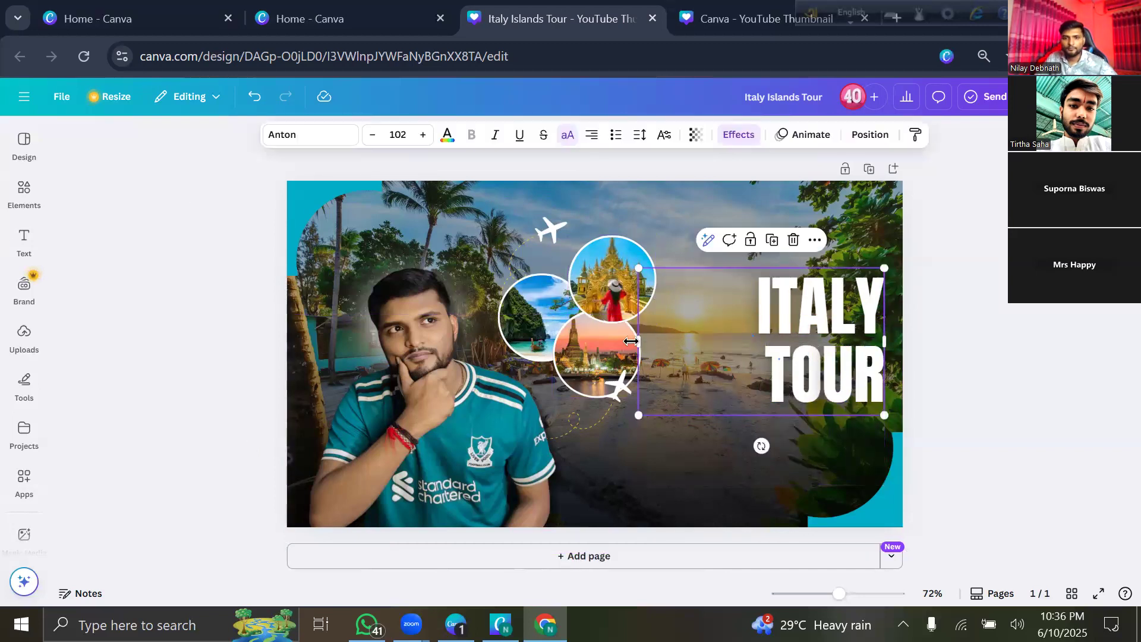
{"action": "left_click_drag", "start_coordinate": [639, 341], "coordinate": [744, 348]}
{"action": "left_click", "coordinate": [770, 168]}
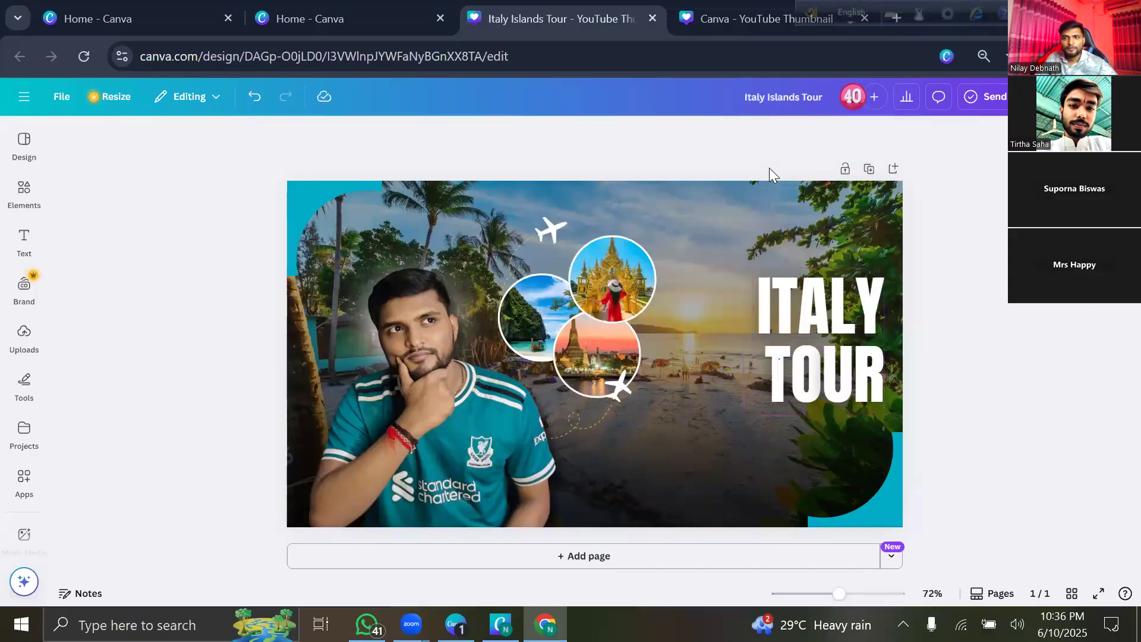
{"action": "left_click", "coordinate": [746, 269]}
{"action": "left_click_drag", "start_coordinate": [743, 237], "coordinate": [656, 229]}
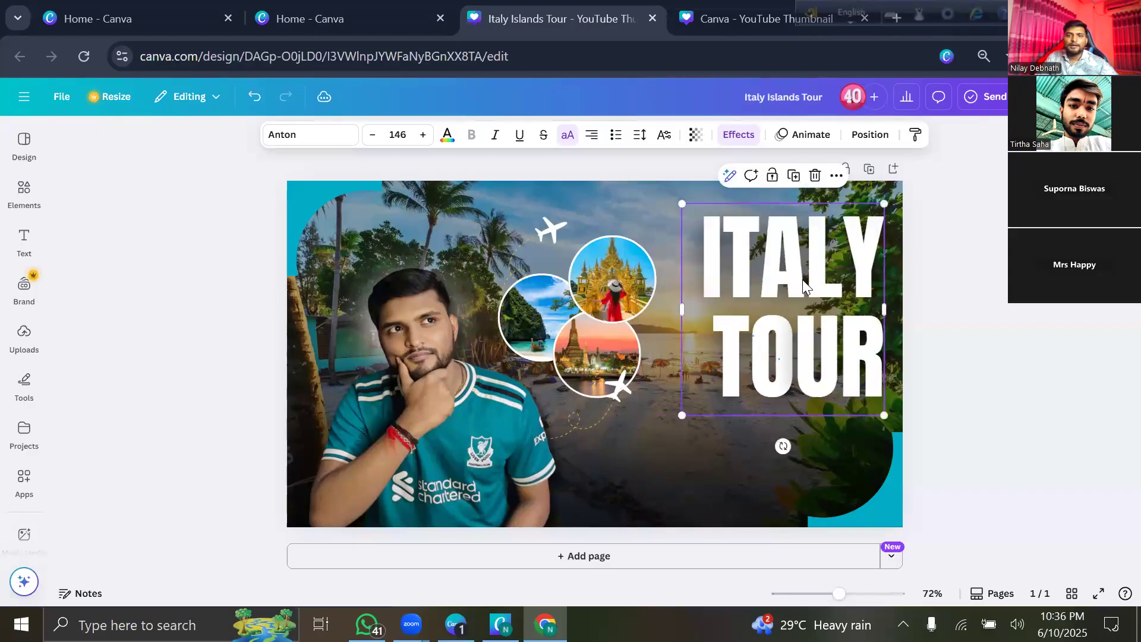
{"action": "left_click", "coordinate": [176, 306]}
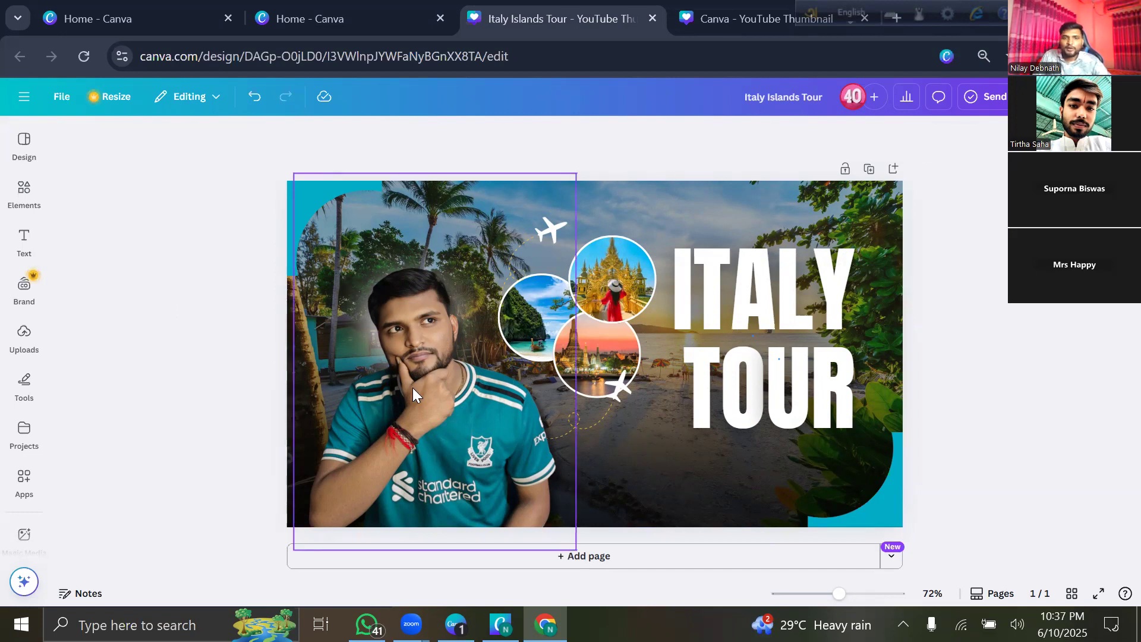
Move the person photo flush to the left edge and nudge the heading slightly right and up.
{"action": "mouse_move", "coordinate": [431, 387]}
{"action": "left_mouse_down"}
{"action": "mouse_move", "coordinate": [451, 377]}
{"action": "mouse_move", "coordinate": [417, 390]}
{"action": "left_mouse_up"}
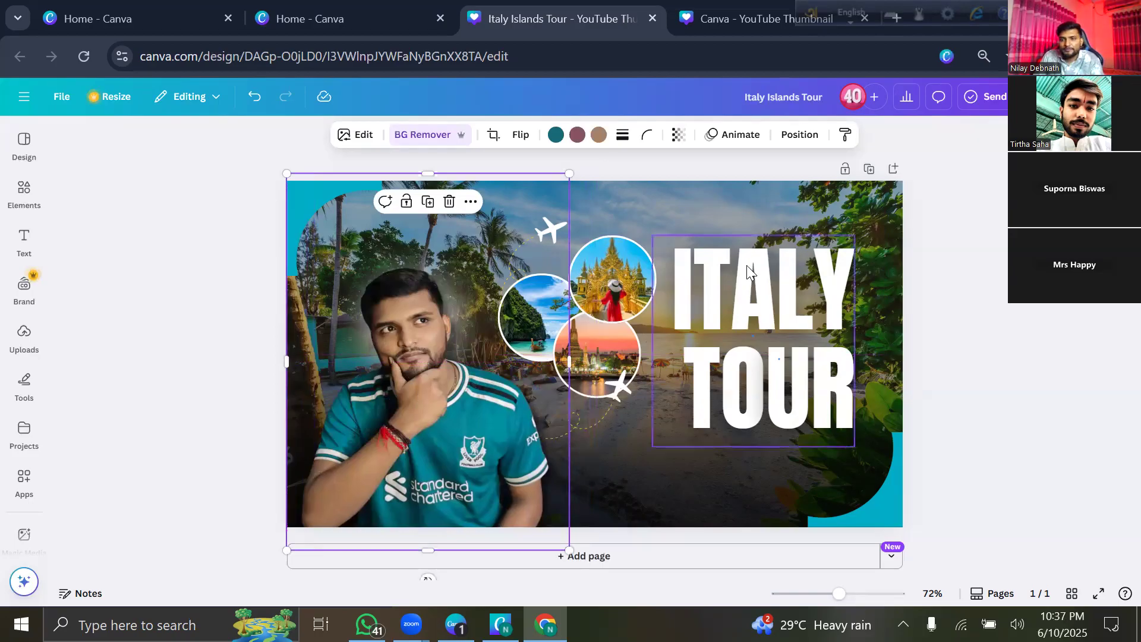
{"action": "left_click", "coordinate": [660, 163]}
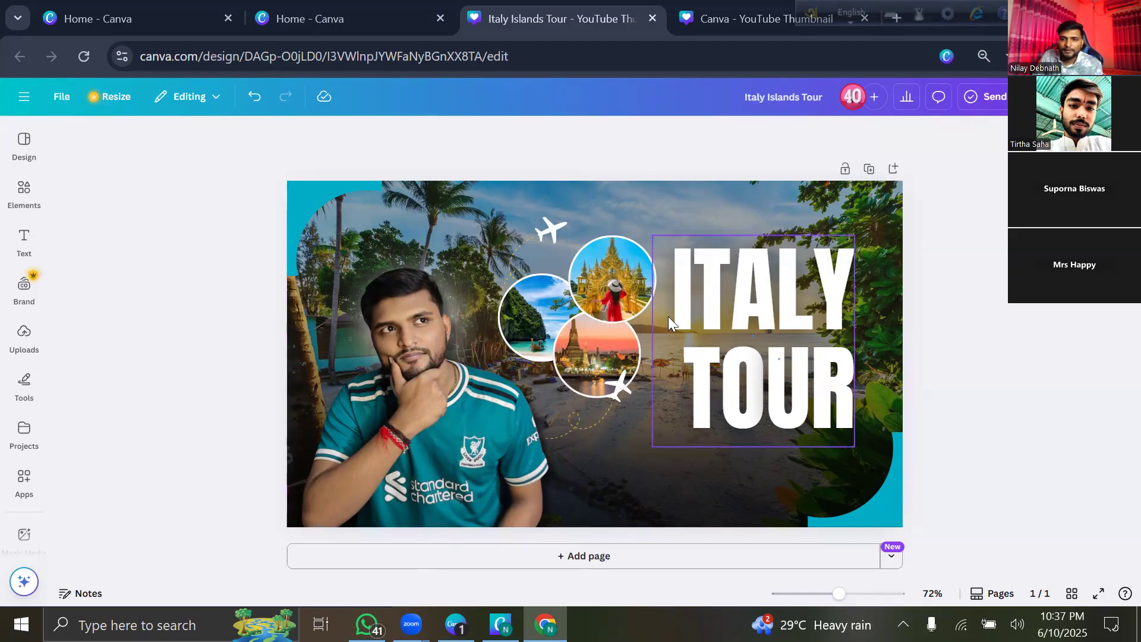
{"action": "left_click_drag", "start_coordinate": [794, 323], "coordinate": [807, 316]}
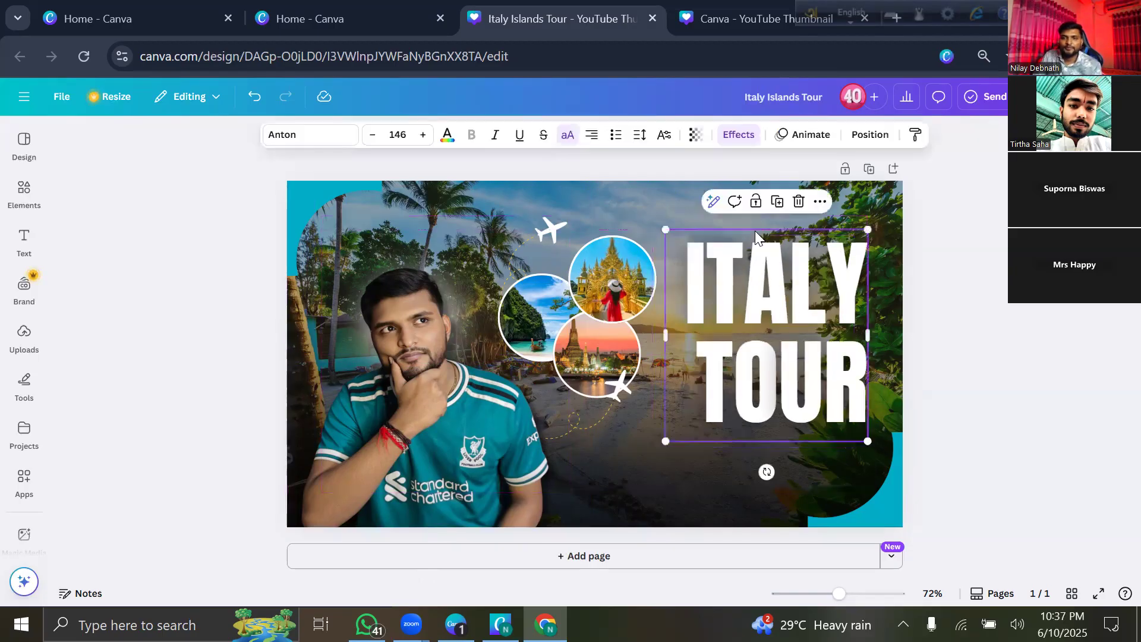
{"action": "left_click", "coordinate": [600, 163]}
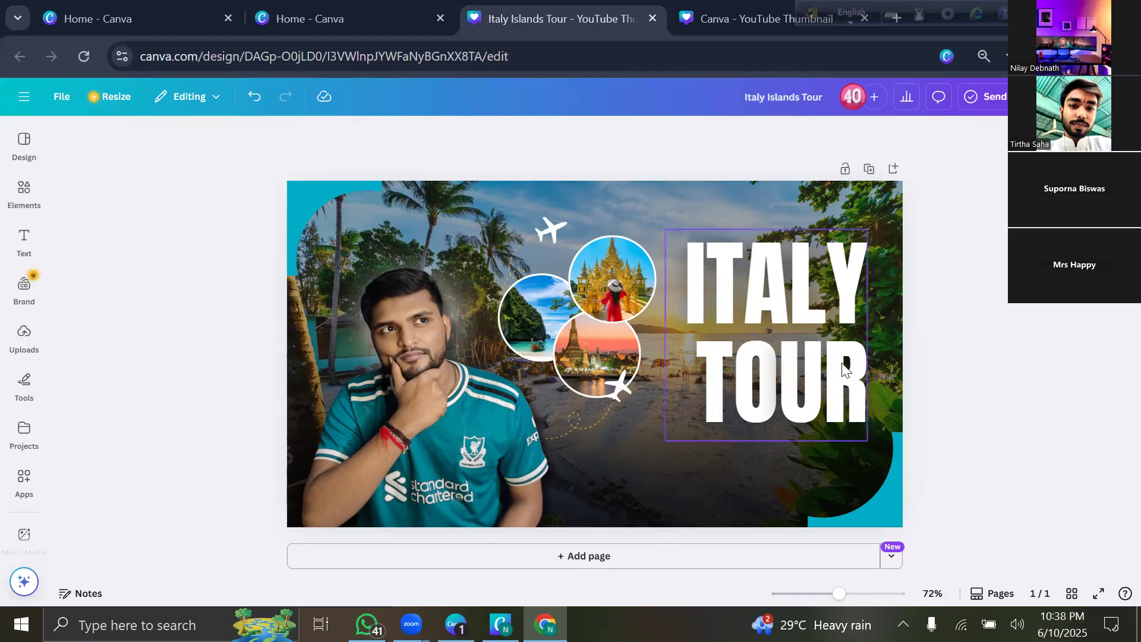
Return from the Italy Islands Tour design to the Canva home page via the main menu.
{"action": "left_click", "coordinate": [25, 99]}
{"action": "left_click", "coordinate": [24, 99]}
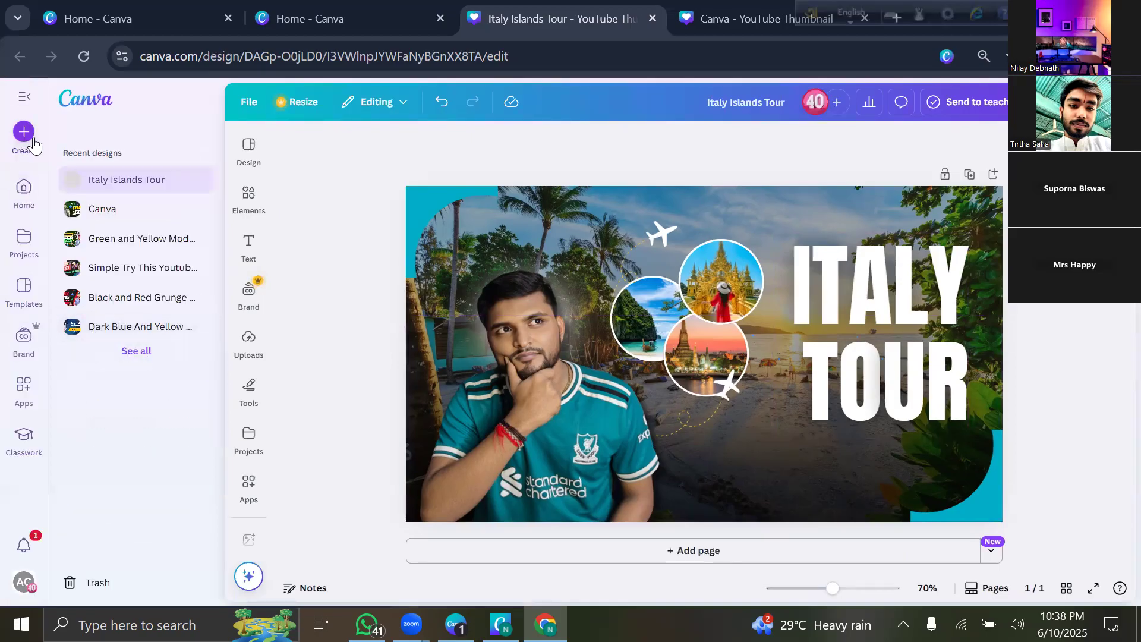
{"action": "left_click", "coordinate": [25, 196]}
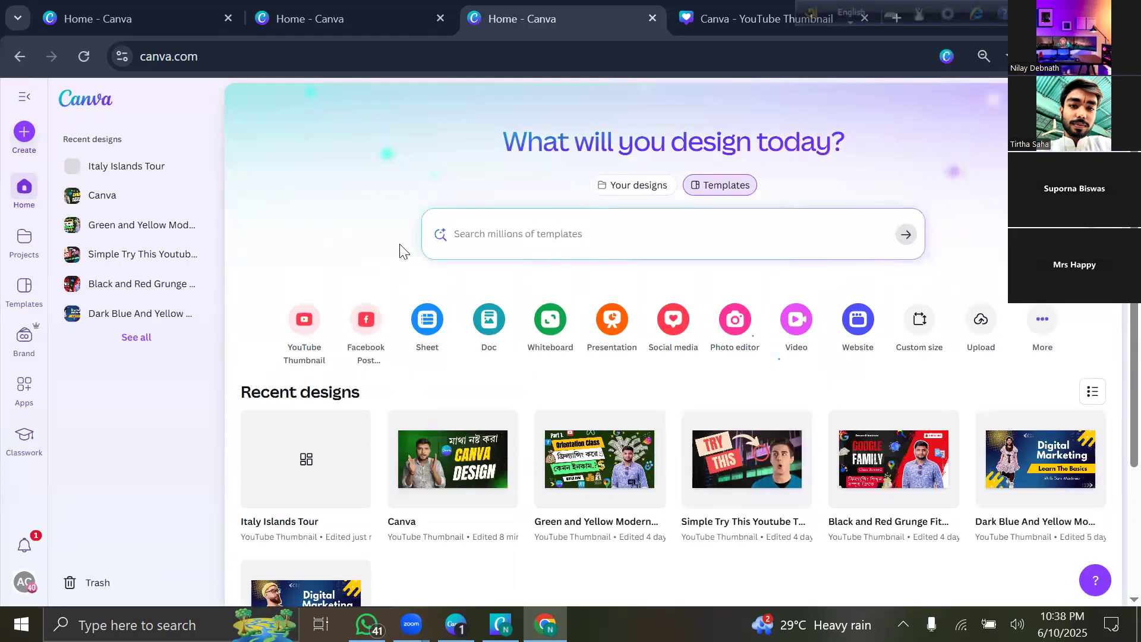
Create a new blank Facebook Post (Landscape) design from the Social media formats.
{"action": "left_click", "coordinate": [24, 132]}
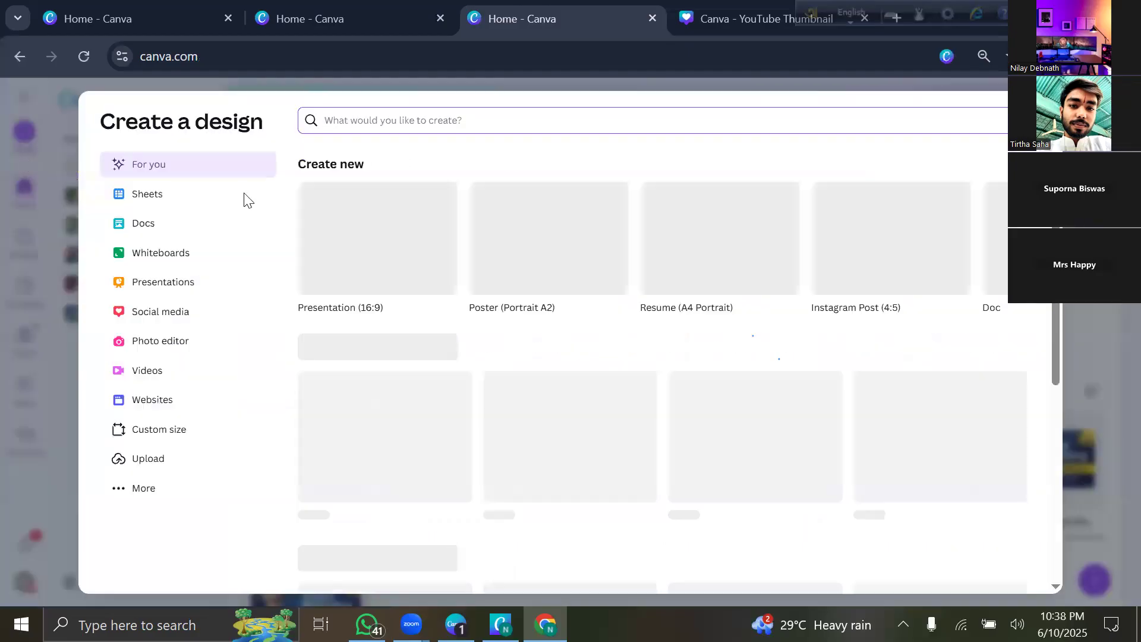
{"action": "left_click", "coordinate": [202, 309]}
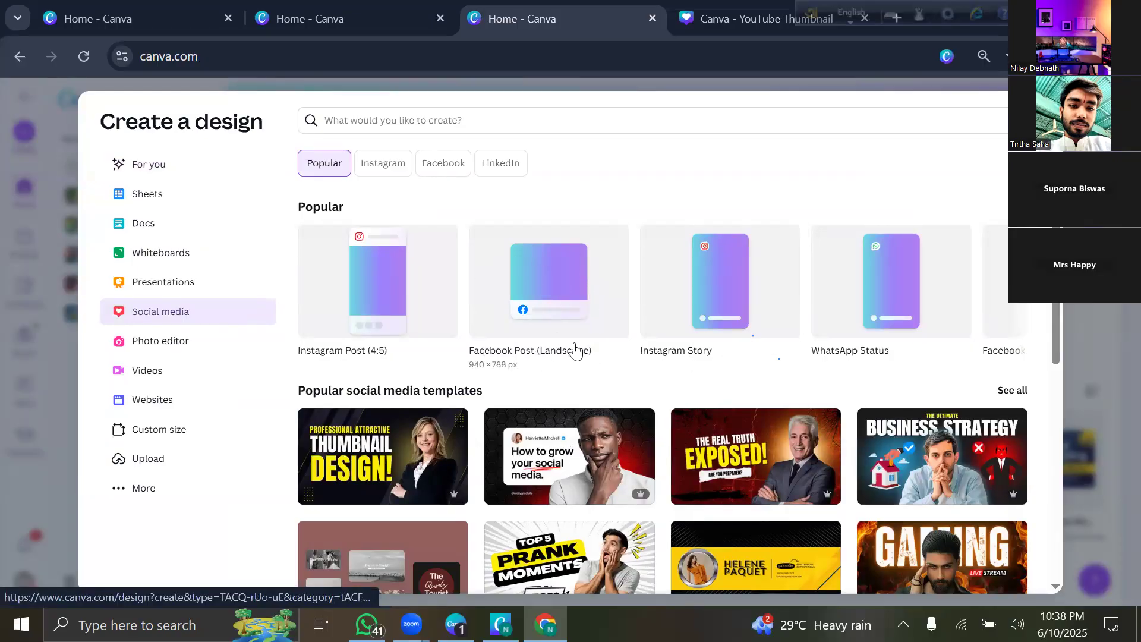
{"action": "left_click", "coordinate": [543, 265]}
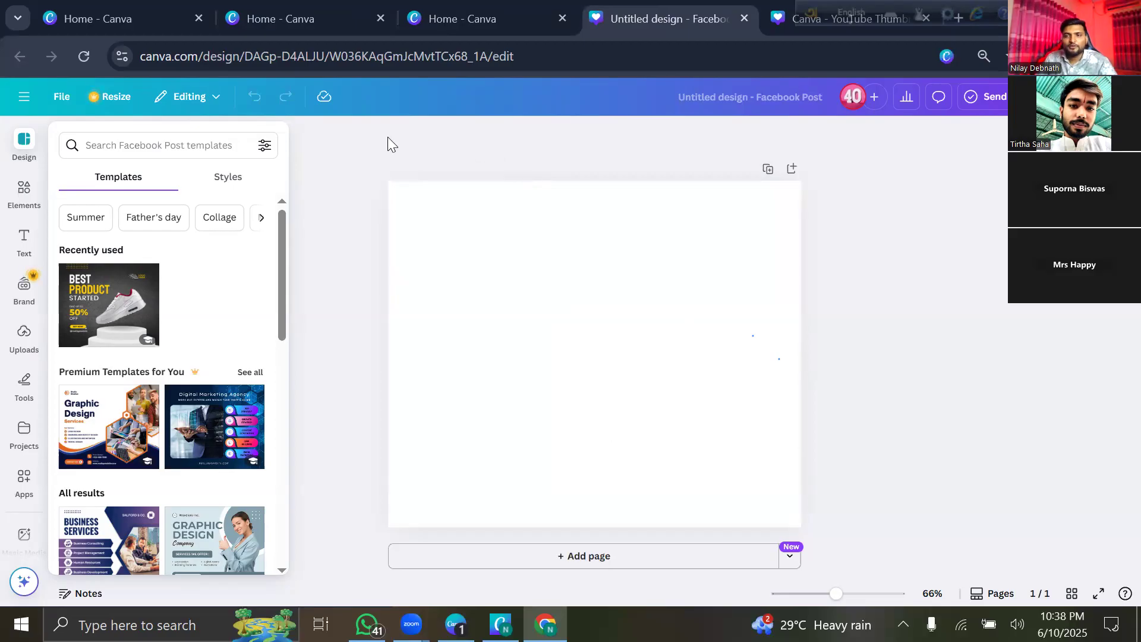
Search the Facebook Post templates for 'Shoes'.
{"action": "left_click", "coordinate": [208, 143]}
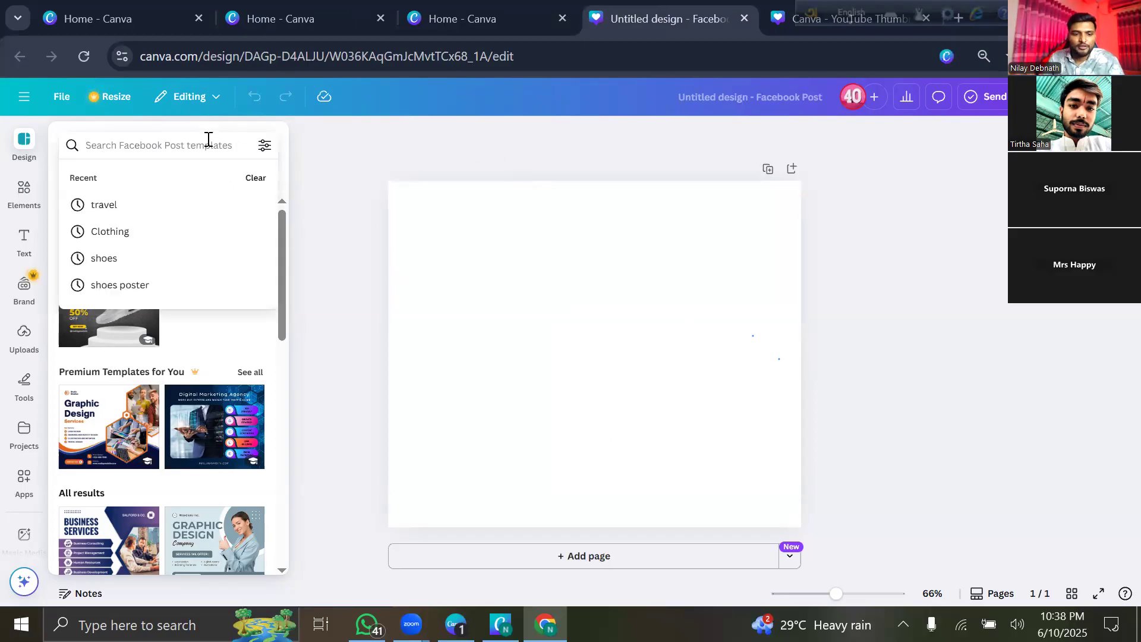
{"action": "type", "text": "Sh"}
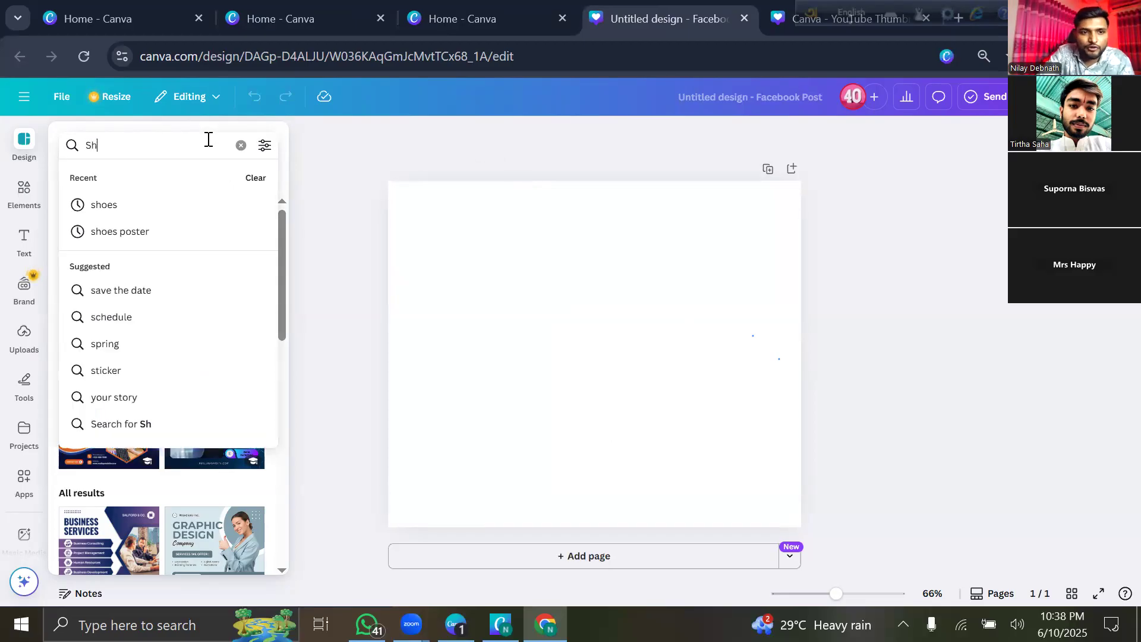
{"action": "type", "text": "oes"}
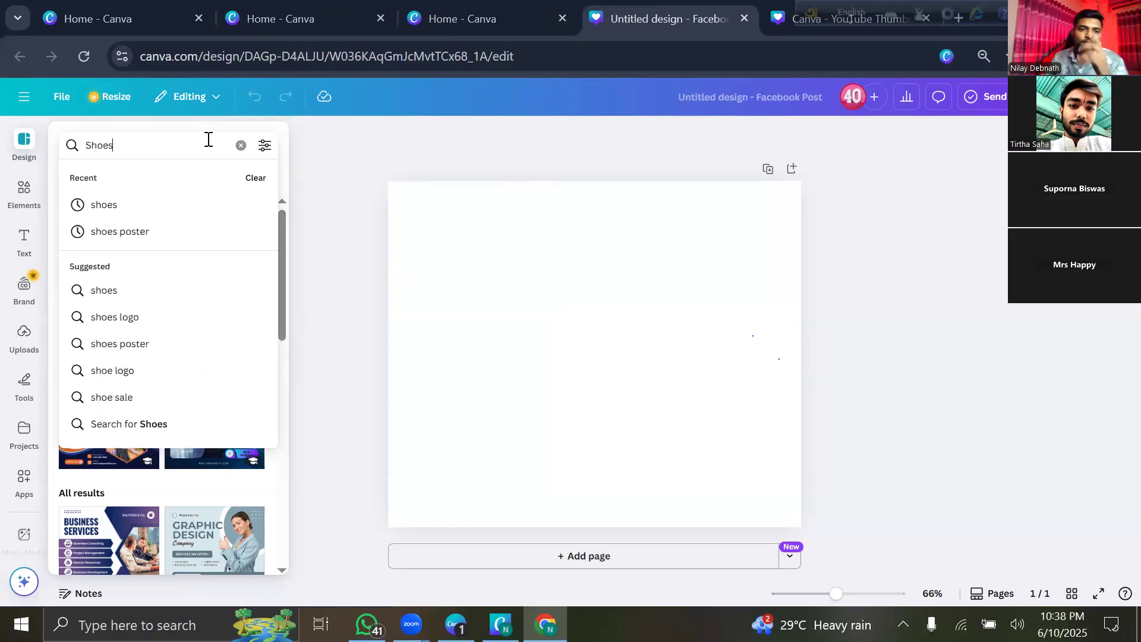
{"action": "left_click", "coordinate": [135, 212]}
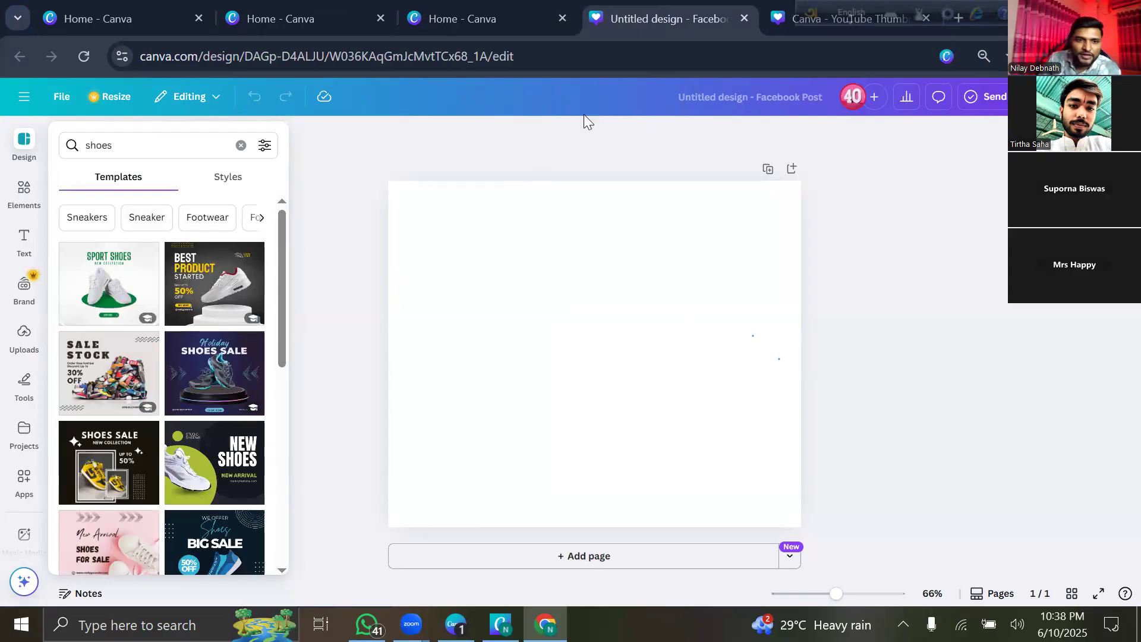
Browse the shoe results and apply the 'Best Product Started' sneaker template.
{"action": "scroll", "coordinate": [159, 406], "scroll_direction": "down", "scroll_amount": 10}
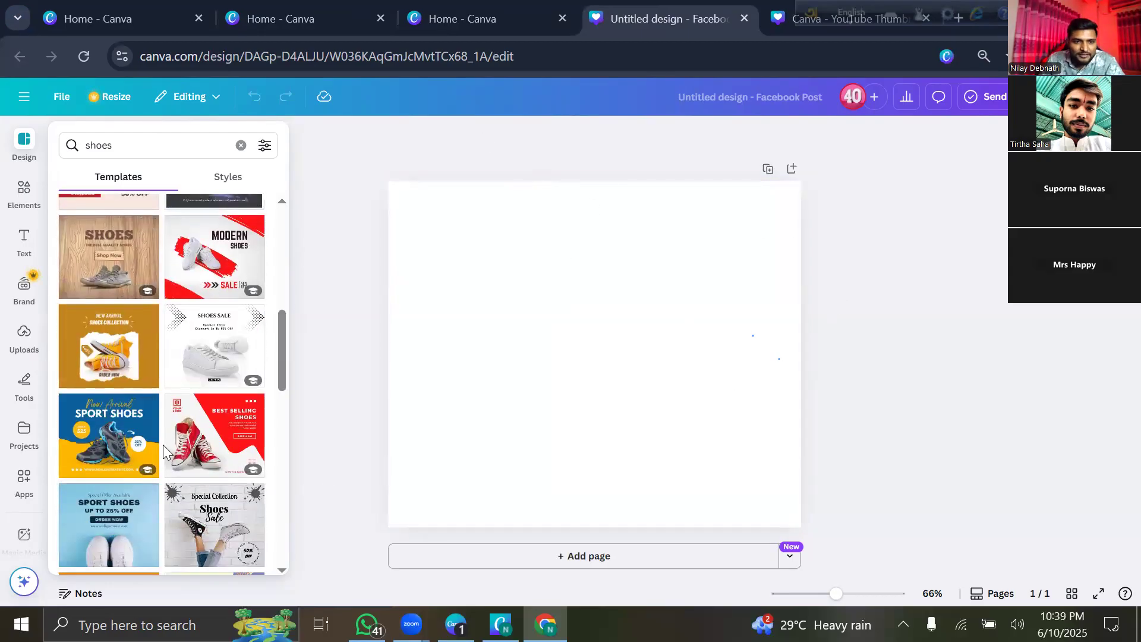
{"action": "scroll", "coordinate": [164, 449], "scroll_direction": "down", "scroll_amount": 3}
{"action": "scroll", "coordinate": [165, 461], "scroll_direction": "down", "scroll_amount": 3}
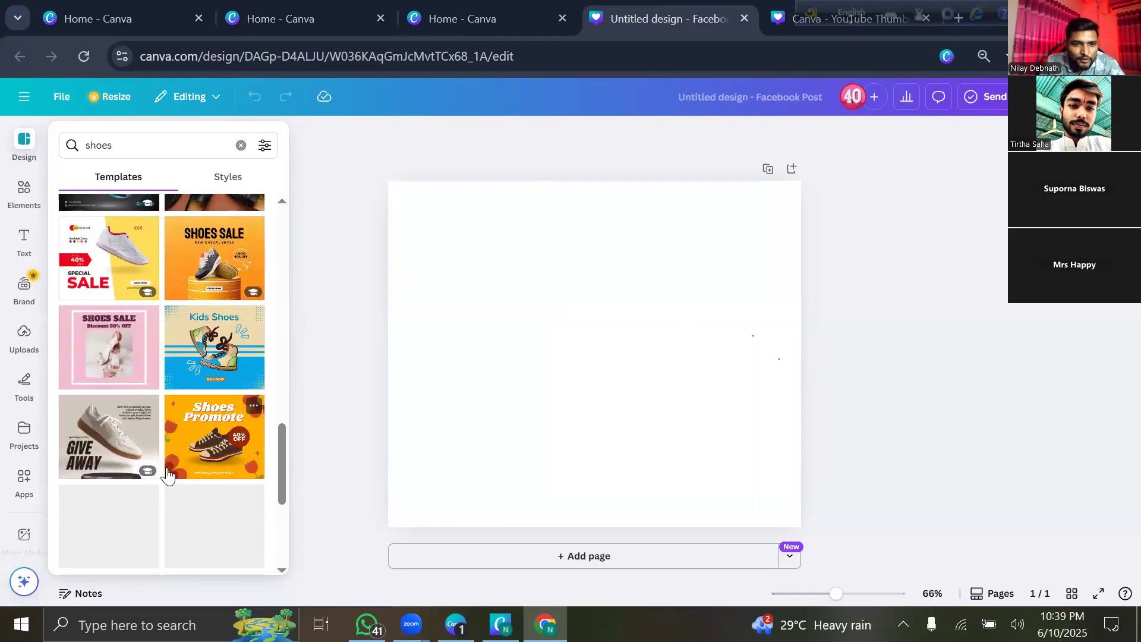
{"action": "scroll", "coordinate": [167, 468], "scroll_direction": "up", "scroll_amount": 5}
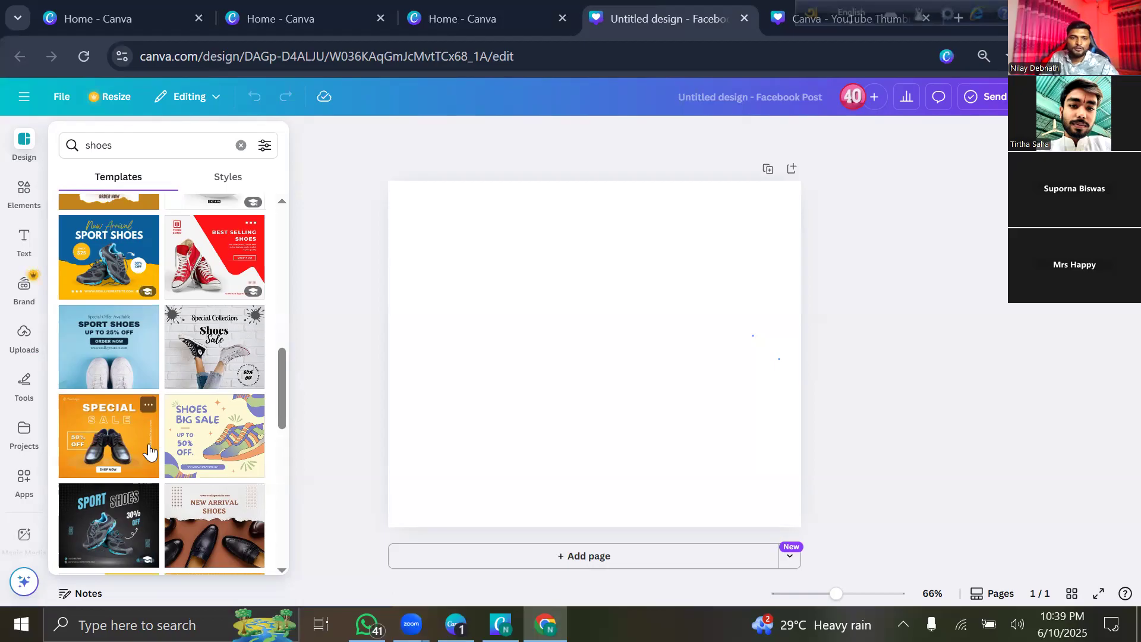
{"action": "scroll", "coordinate": [185, 446], "scroll_direction": "up", "scroll_amount": 10}
{"action": "scroll", "coordinate": [162, 440], "scroll_direction": "down", "scroll_amount": 3}
{"action": "scroll", "coordinate": [162, 440], "scroll_direction": "up", "scroll_amount": 3}
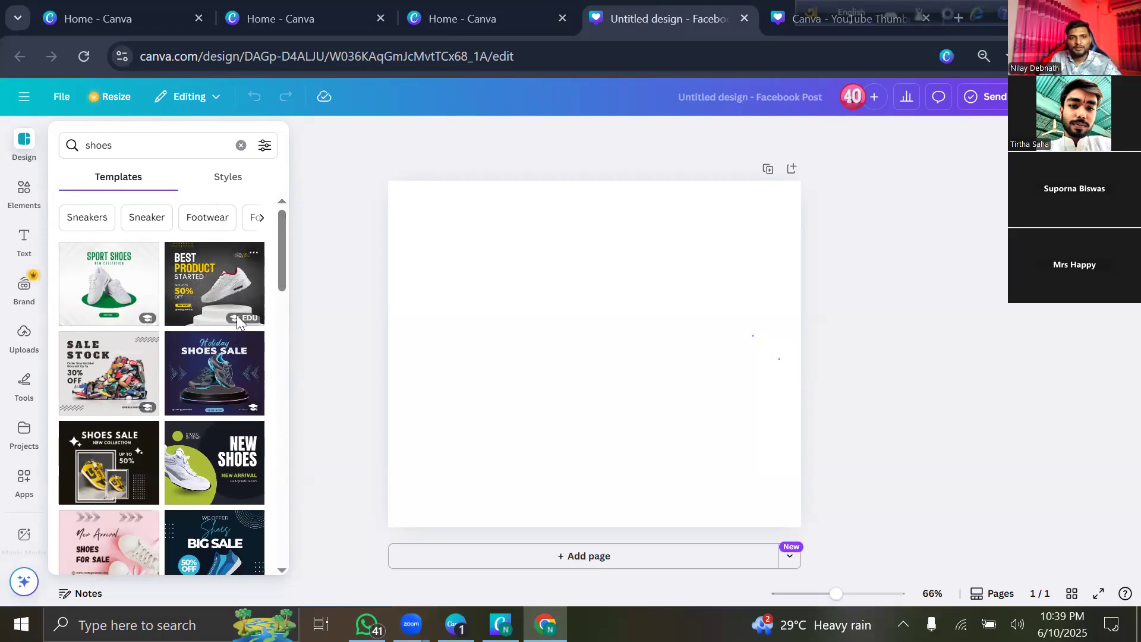
{"action": "left_click", "coordinate": [198, 288]}
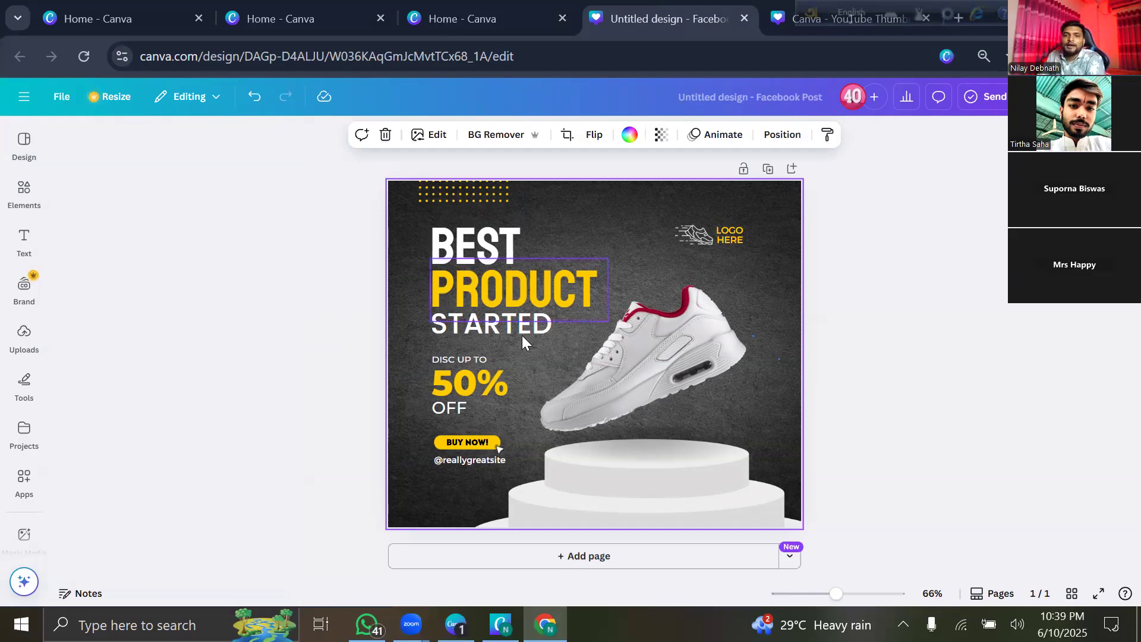
Delete the template's white sneaker image, leaving the podium empty.
{"action": "left_click", "coordinate": [608, 351]}
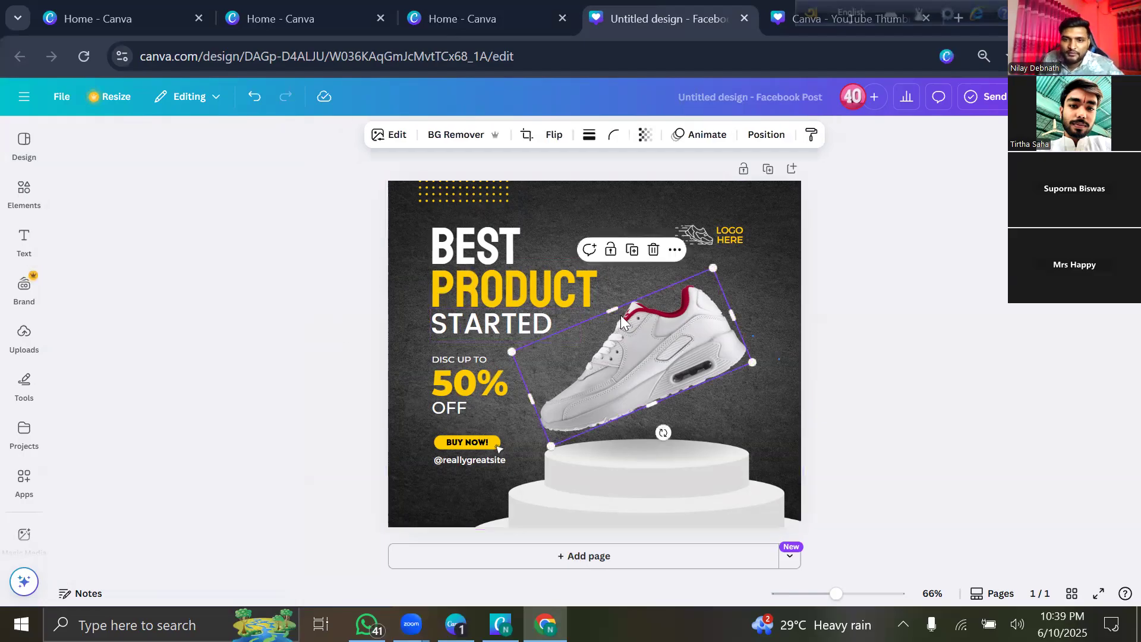
{"action": "left_click", "coordinate": [656, 250]}
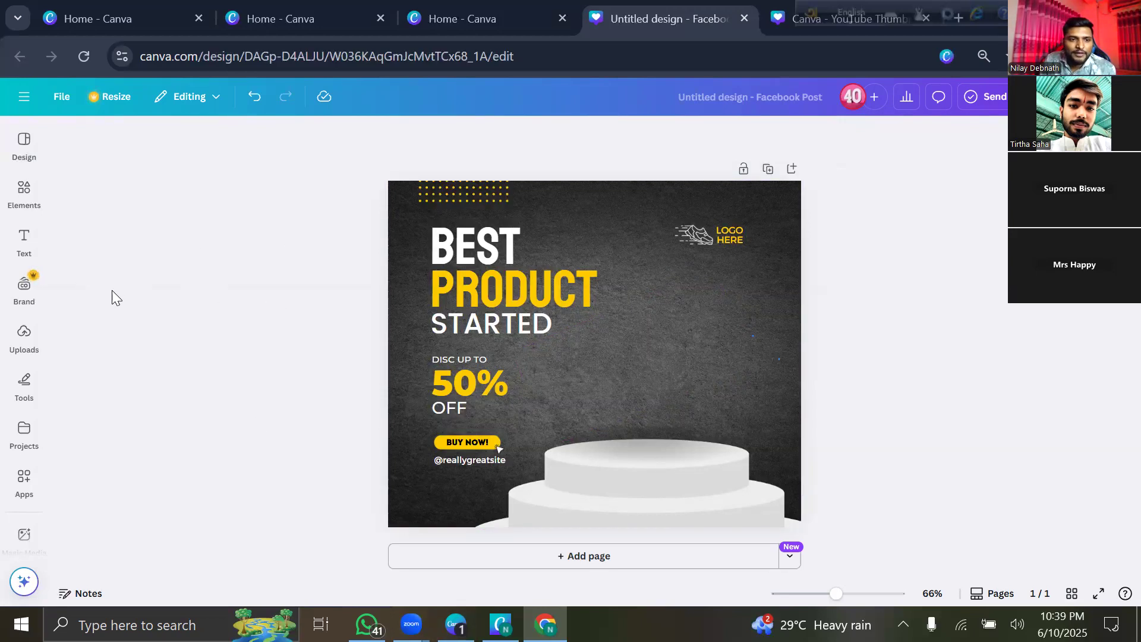
{"action": "left_click", "coordinate": [20, 340]}
Upload both sneaker images from the Pictures folder and insert the first one into the post.
{"action": "scroll", "coordinate": [174, 380], "scroll_direction": "down", "scroll_amount": 5}
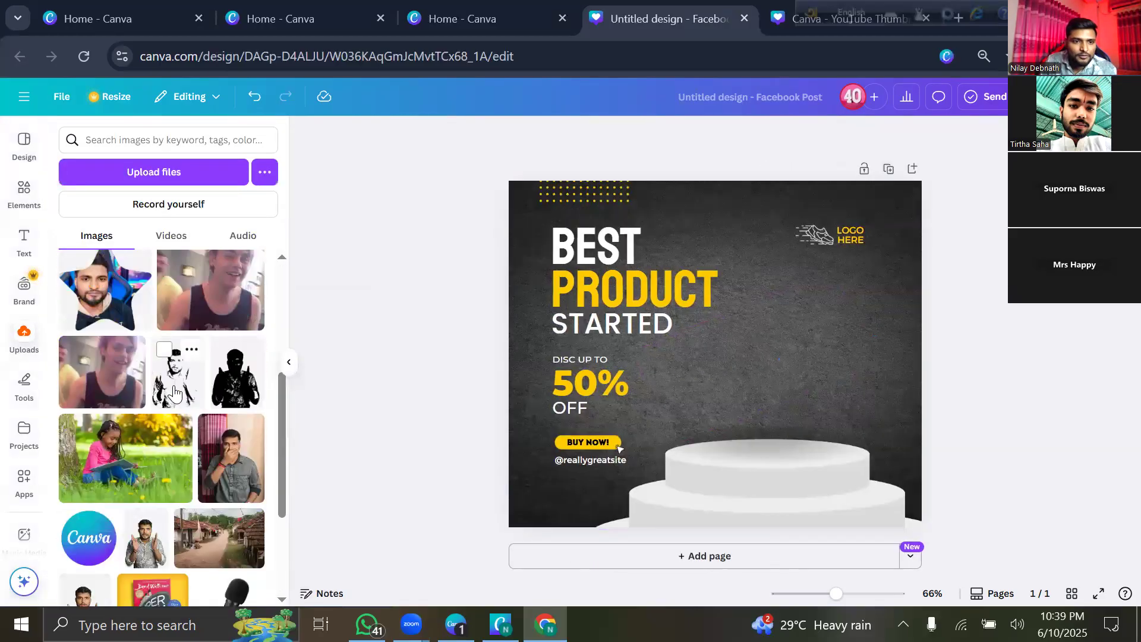
{"action": "scroll", "coordinate": [174, 393], "scroll_direction": "up", "scroll_amount": 5}
{"action": "scroll", "coordinate": [176, 393], "scroll_direction": "down", "scroll_amount": 3}
{"action": "scroll", "coordinate": [176, 393], "scroll_direction": "up", "scroll_amount": 4}
{"action": "left_click", "coordinate": [137, 182]}
{"action": "scroll", "coordinate": [285, 375], "scroll_direction": "down", "scroll_amount": 2}
{"action": "scroll", "coordinate": [317, 372], "scroll_direction": "up", "scroll_amount": 2}
{"action": "scroll", "coordinate": [317, 372], "scroll_direction": "down", "scroll_amount": 4}
{"action": "scroll", "coordinate": [306, 407], "scroll_direction": "down", "scroll_amount": 10}
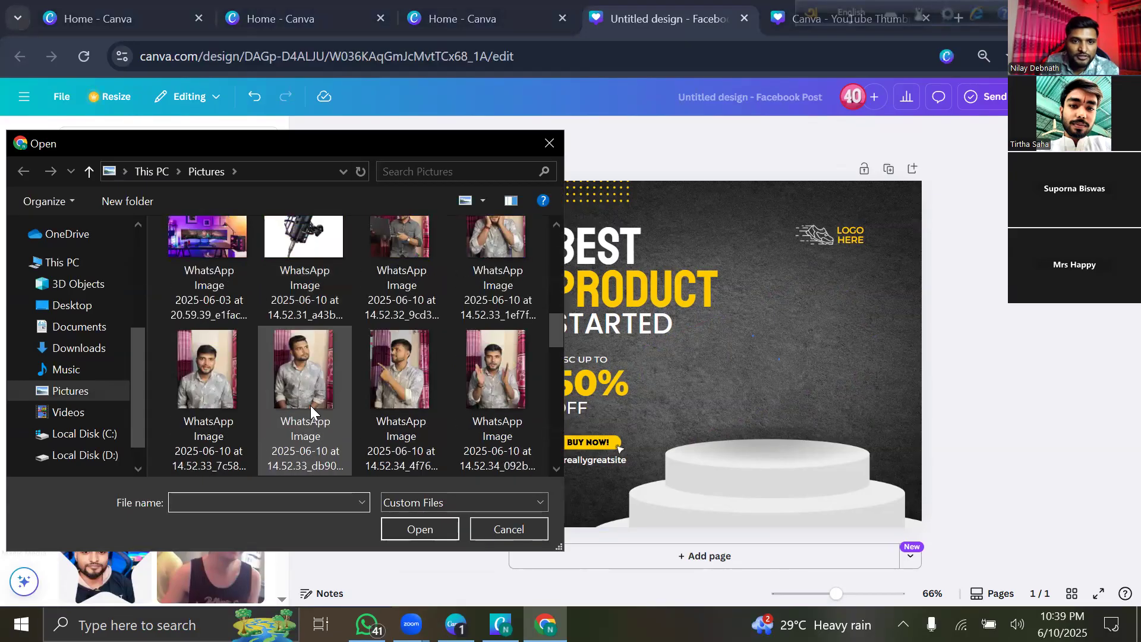
{"action": "scroll", "coordinate": [313, 405], "scroll_direction": "up", "scroll_amount": 14}
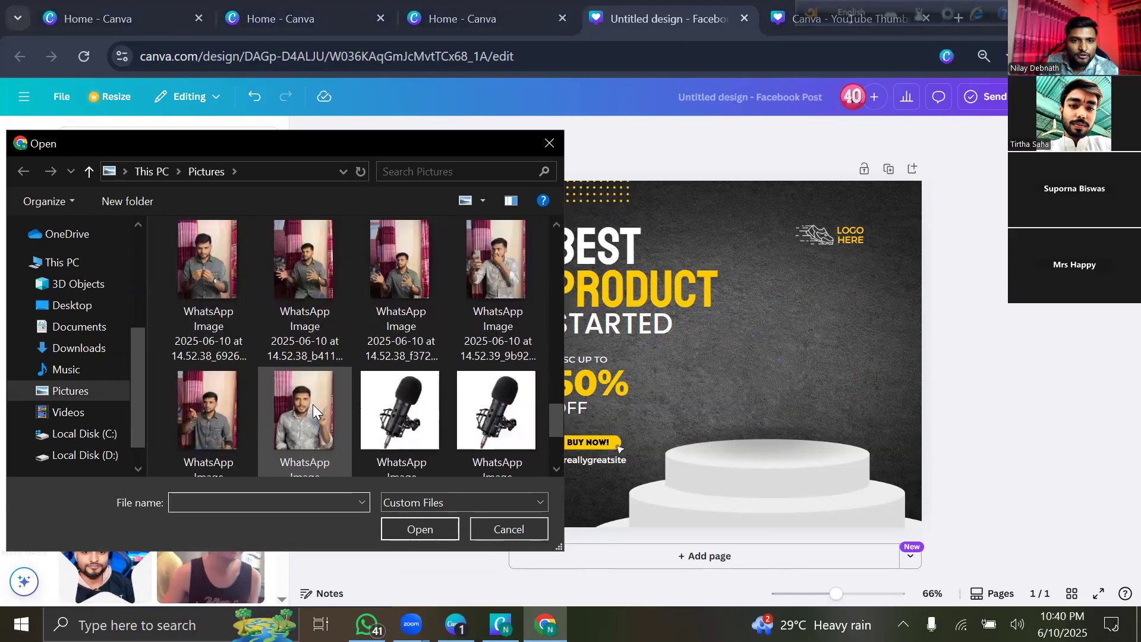
{"action": "scroll", "coordinate": [319, 401], "scroll_direction": "down", "scroll_amount": 3}
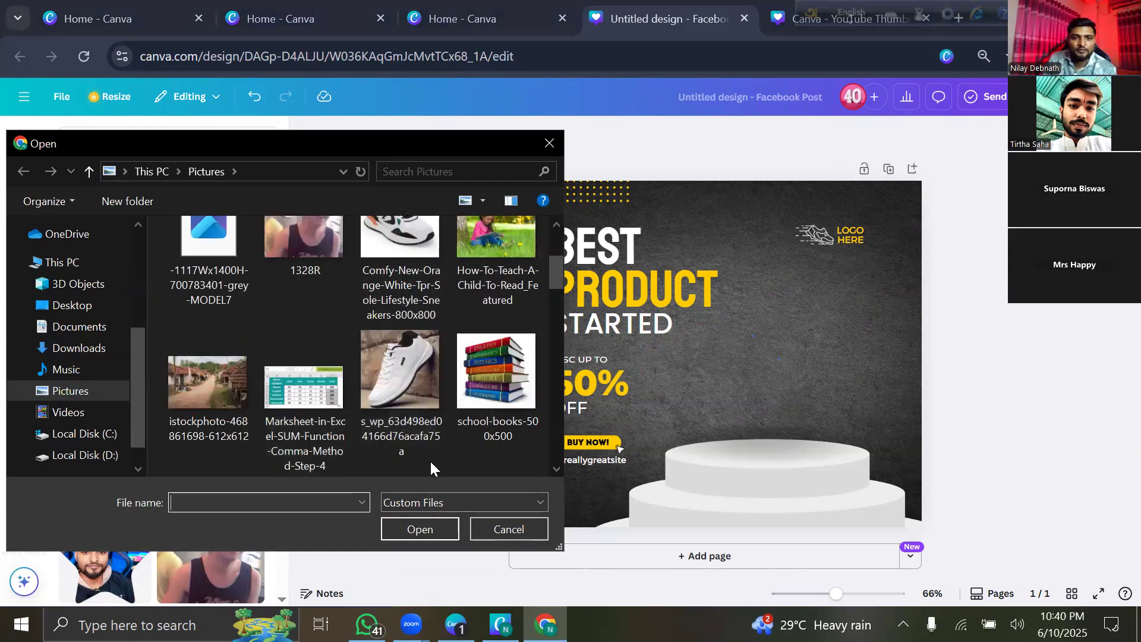
{"action": "left_click_drag", "start_coordinate": [430, 462], "coordinate": [389, 243]}
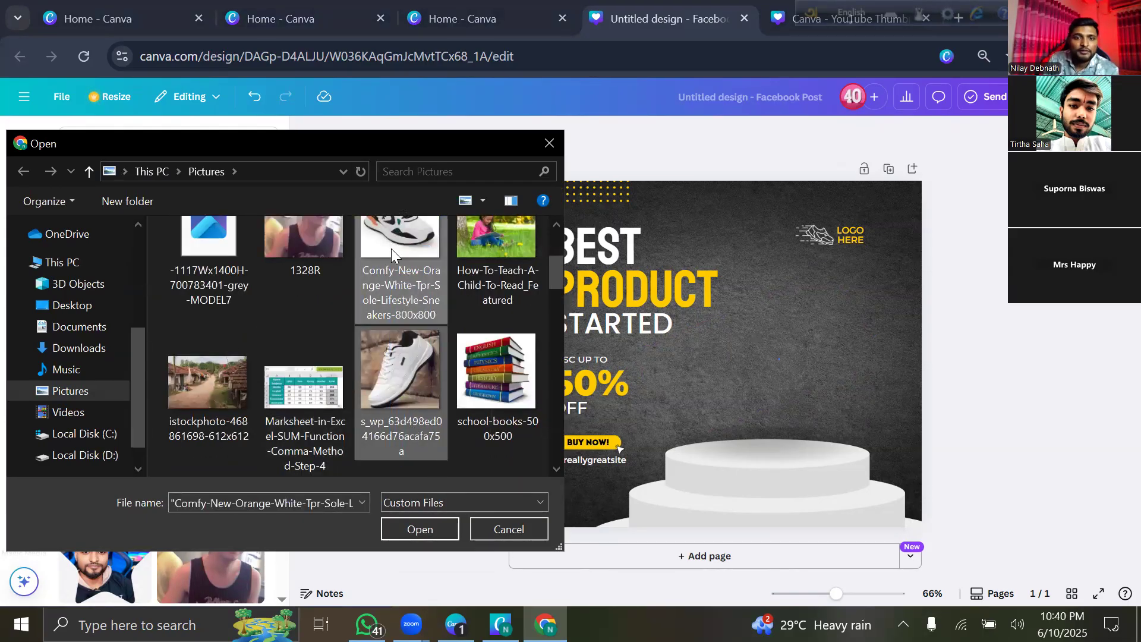
{"action": "left_click", "coordinate": [421, 528]}
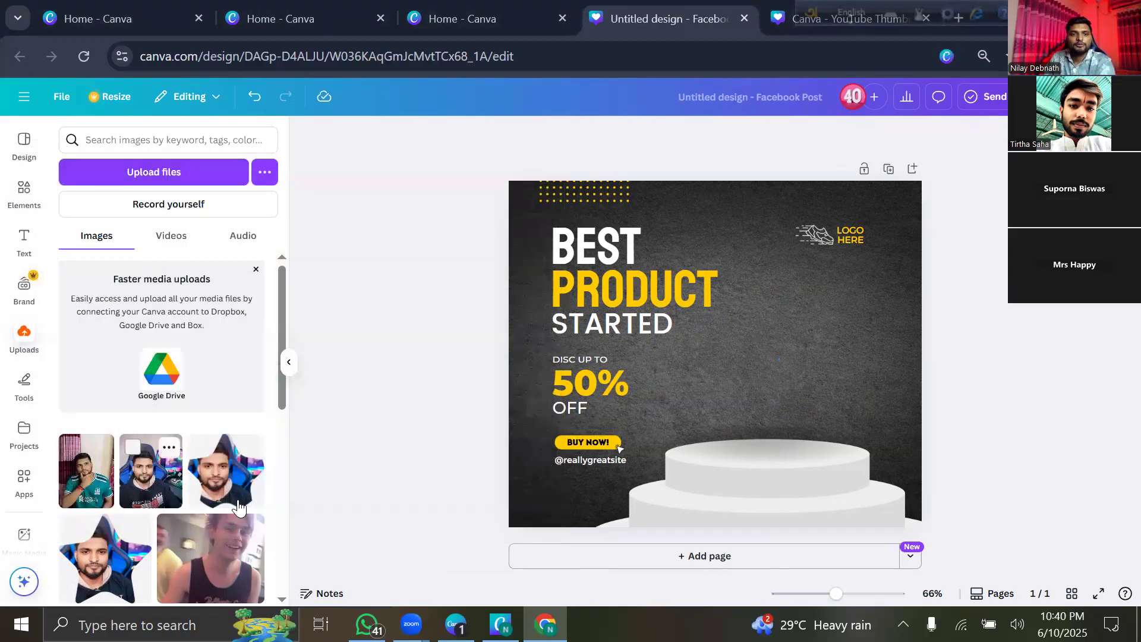
{"action": "scroll", "coordinate": [193, 436], "scroll_direction": "up", "scroll_amount": 3}
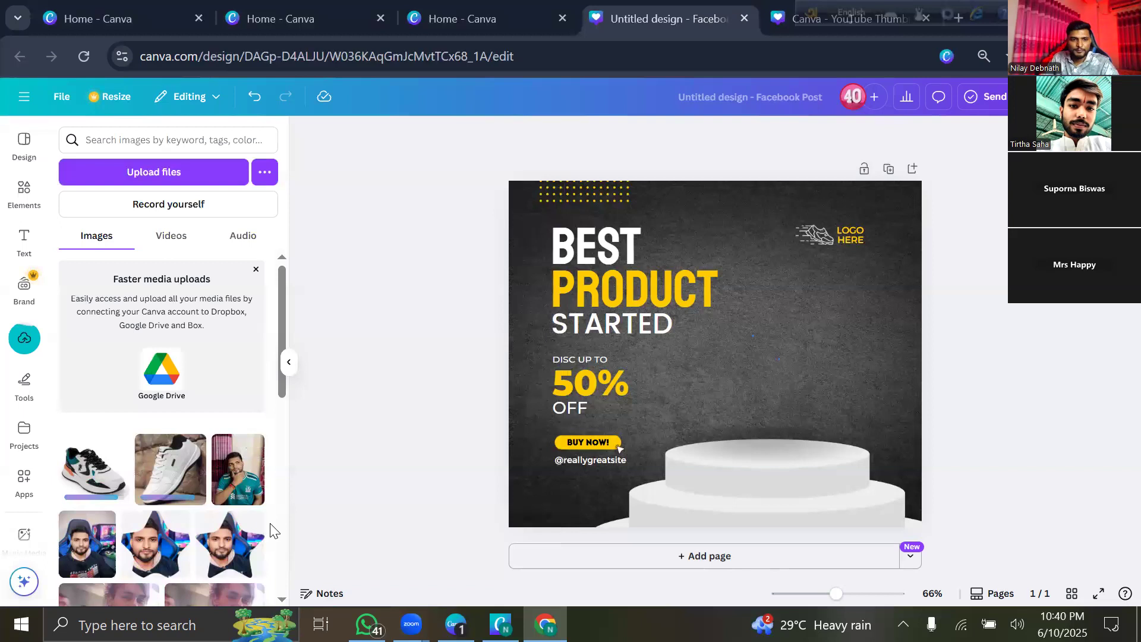
{"action": "left_click", "coordinate": [95, 473]}
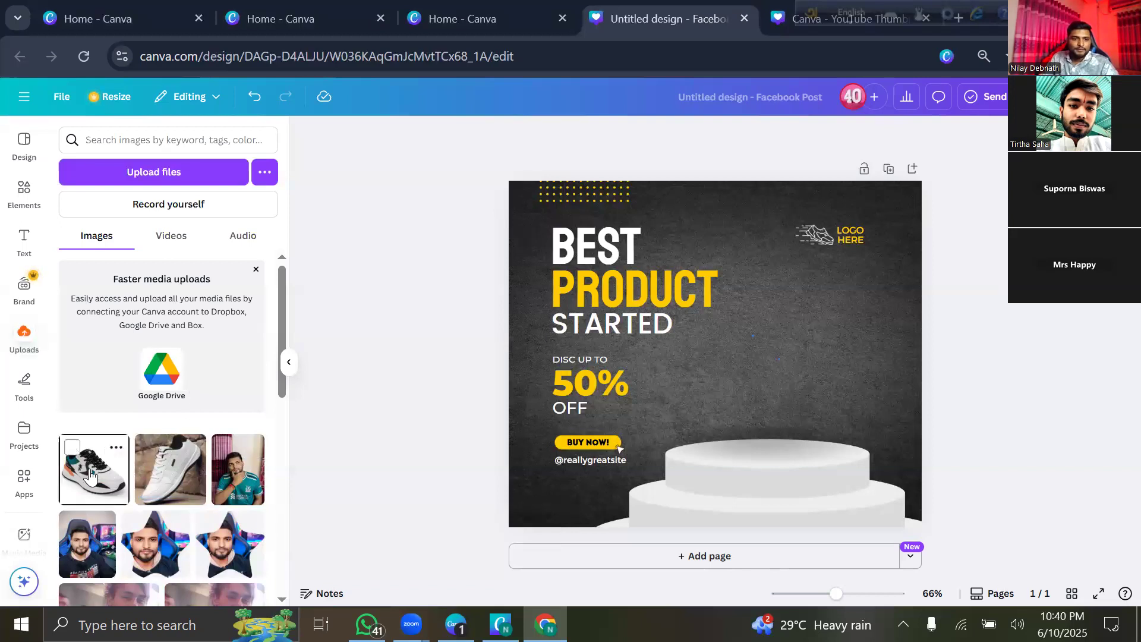
Insert the second sneaker, remove the white sneaker's background and move it to the upper right.
{"action": "left_click", "coordinate": [162, 475]}
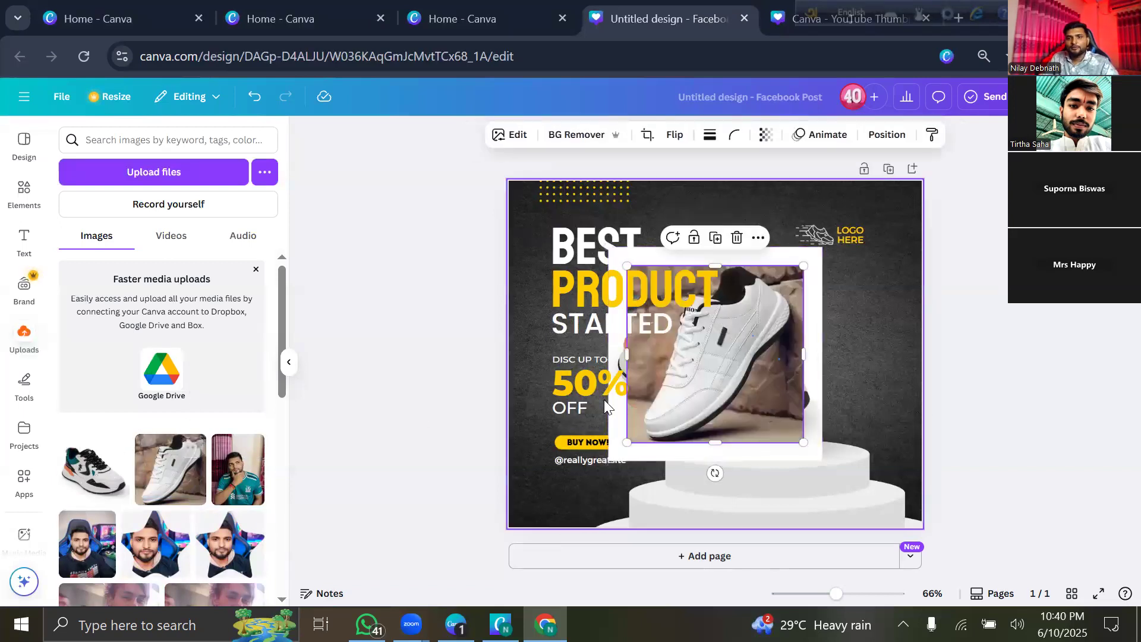
{"action": "left_click", "coordinate": [289, 361]}
{"action": "left_click_drag", "start_coordinate": [593, 366], "coordinate": [614, 387]}
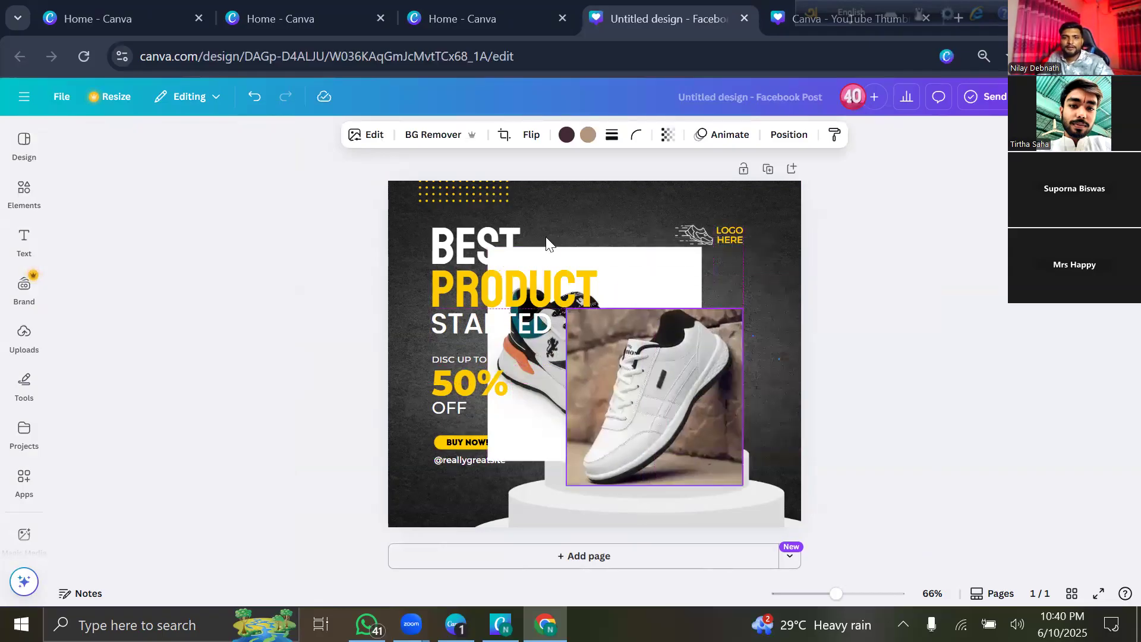
{"action": "left_click", "coordinate": [437, 134]}
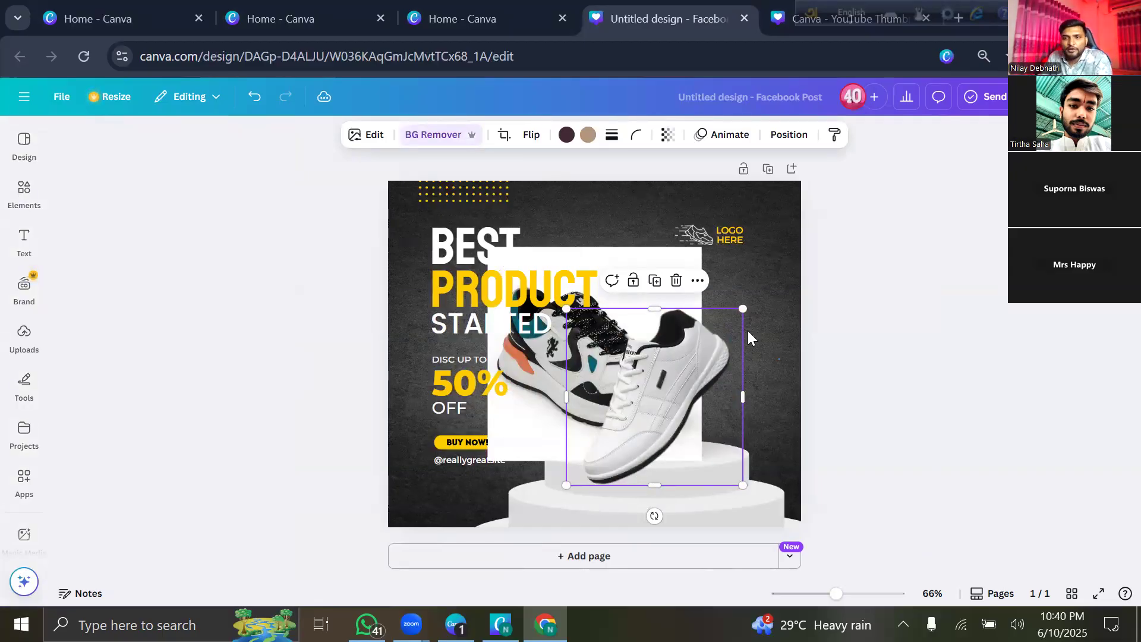
{"action": "left_click_drag", "start_coordinate": [695, 378], "coordinate": [796, 234]}
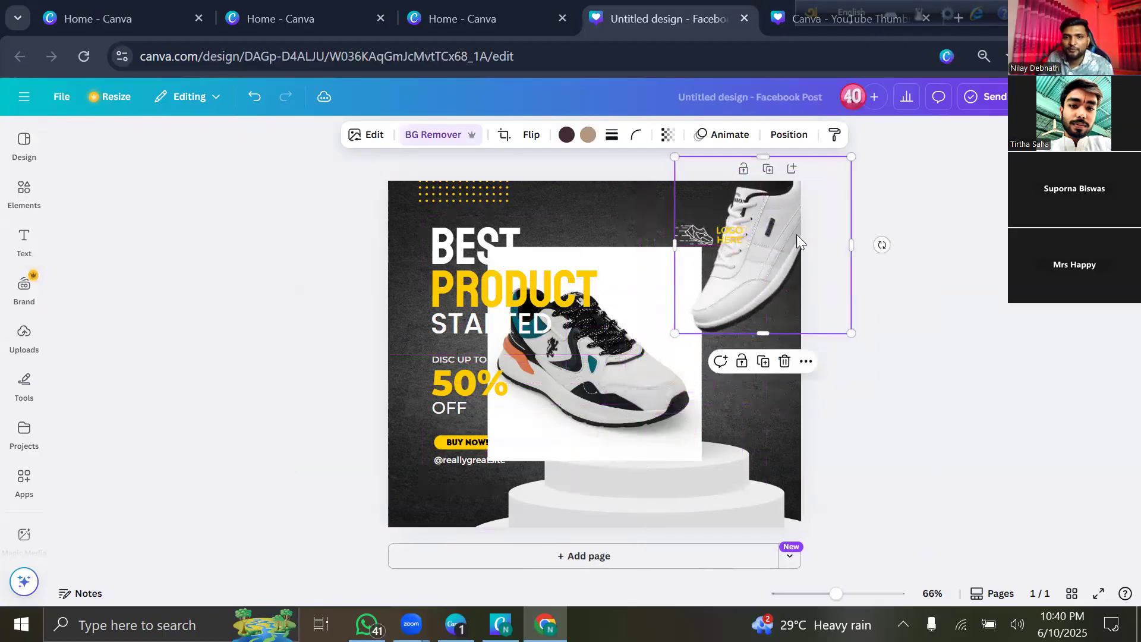
Move the colourful sneaker down over the podium and remove its background.
{"action": "left_click", "coordinate": [570, 400]}
{"action": "left_click_drag", "start_coordinate": [602, 374], "coordinate": [638, 430]}
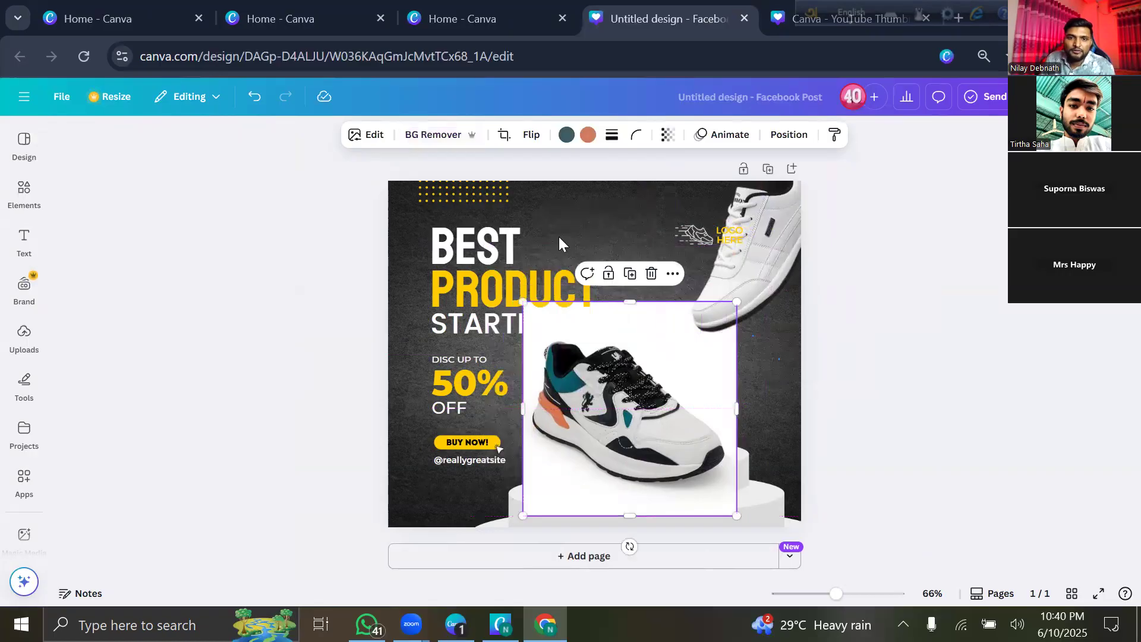
{"action": "left_click", "coordinate": [440, 136]}
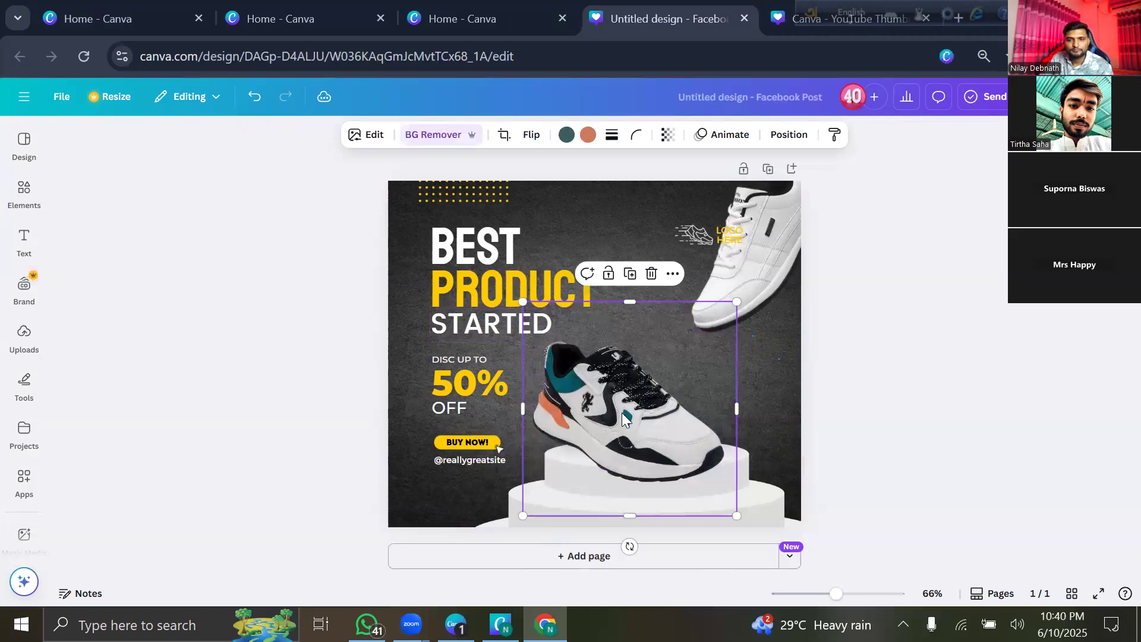
Shrink, tilt slightly clockwise and reposition the colourful sneaker above the podium.
{"action": "left_click_drag", "start_coordinate": [665, 435], "coordinate": [637, 408]}
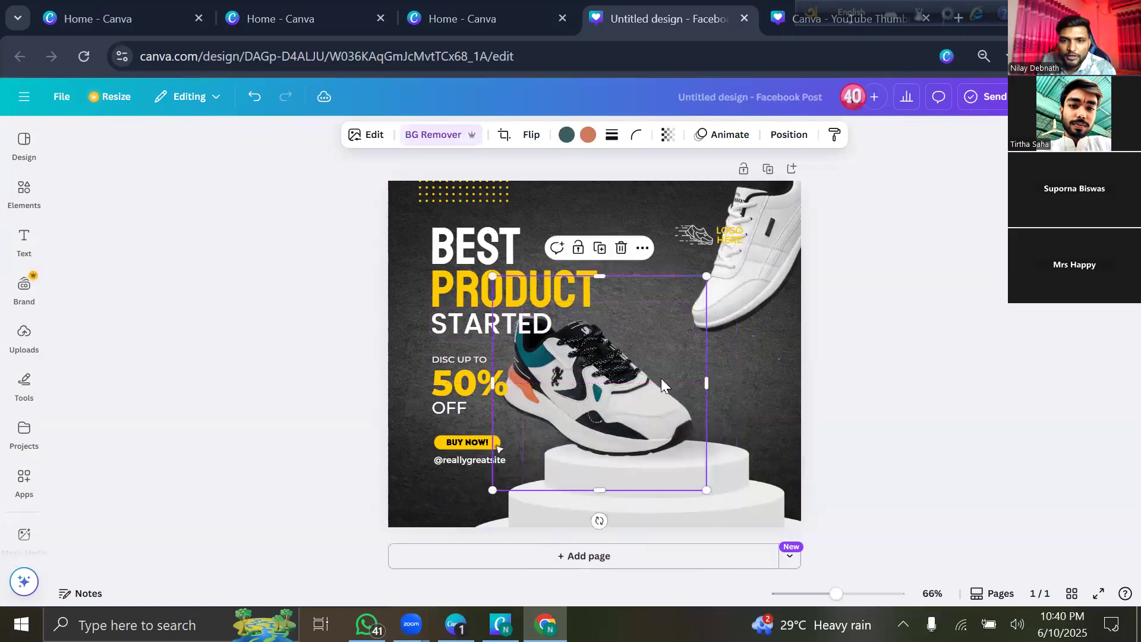
{"action": "left_click_drag", "start_coordinate": [688, 289], "coordinate": [674, 303]}
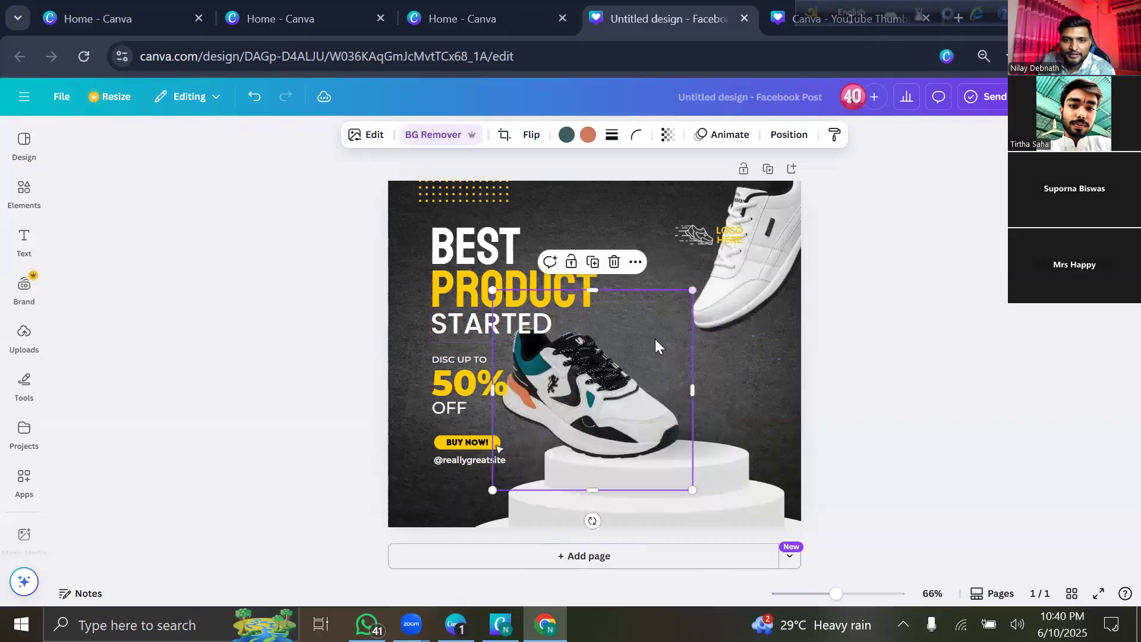
{"action": "left_click_drag", "start_coordinate": [594, 521], "coordinate": [552, 515]}
{"action": "left_click_drag", "start_coordinate": [530, 265], "coordinate": [547, 300]}
{"action": "left_click_drag", "start_coordinate": [593, 381], "coordinate": [601, 371]}
Shrink the white sneaker and set it on the podium beside the colourful one.
{"action": "left_click", "coordinate": [738, 277]}
{"action": "left_click_drag", "start_coordinate": [751, 259], "coordinate": [717, 294]}
{"action": "left_click_drag", "start_coordinate": [822, 190], "coordinate": [797, 215]}
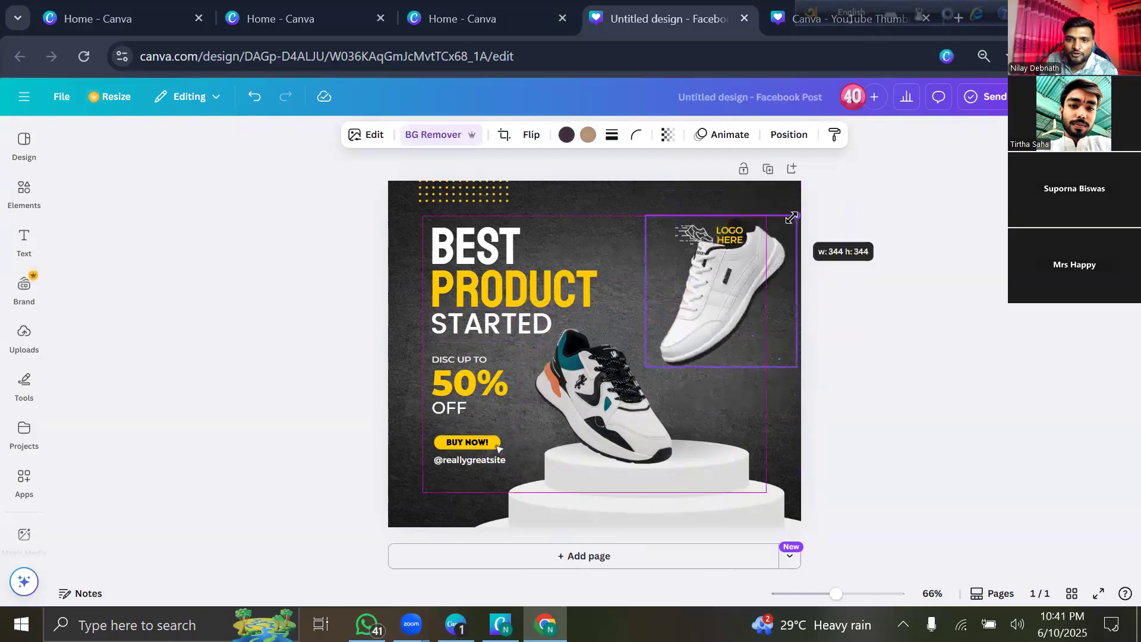
{"action": "left_click_drag", "start_coordinate": [717, 272], "coordinate": [712, 336]}
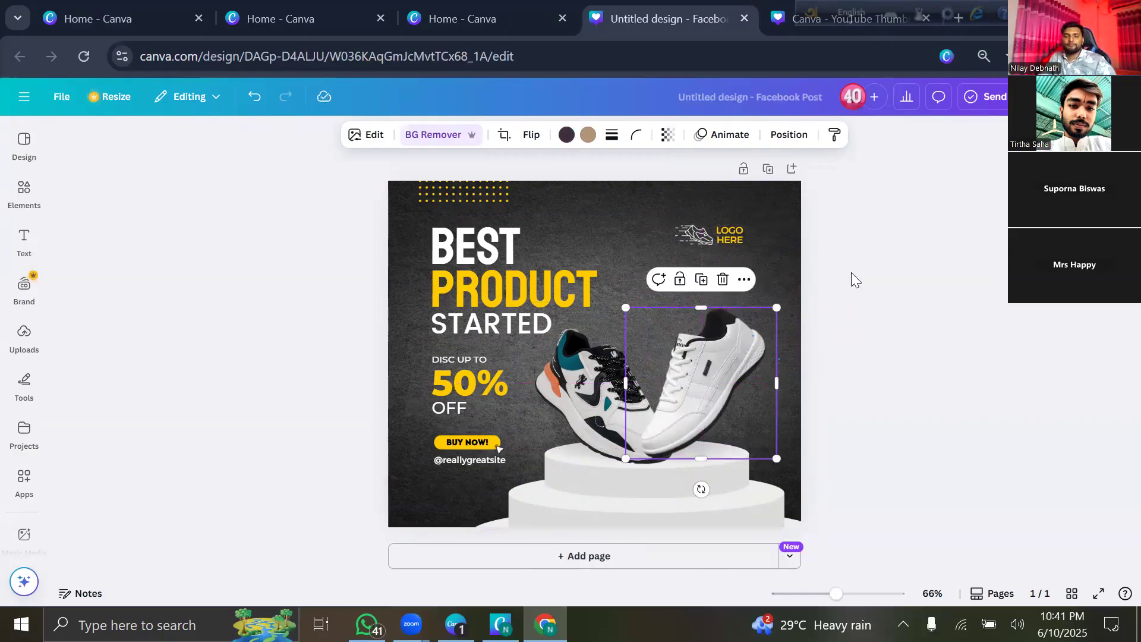
{"action": "left_click", "coordinate": [831, 267]}
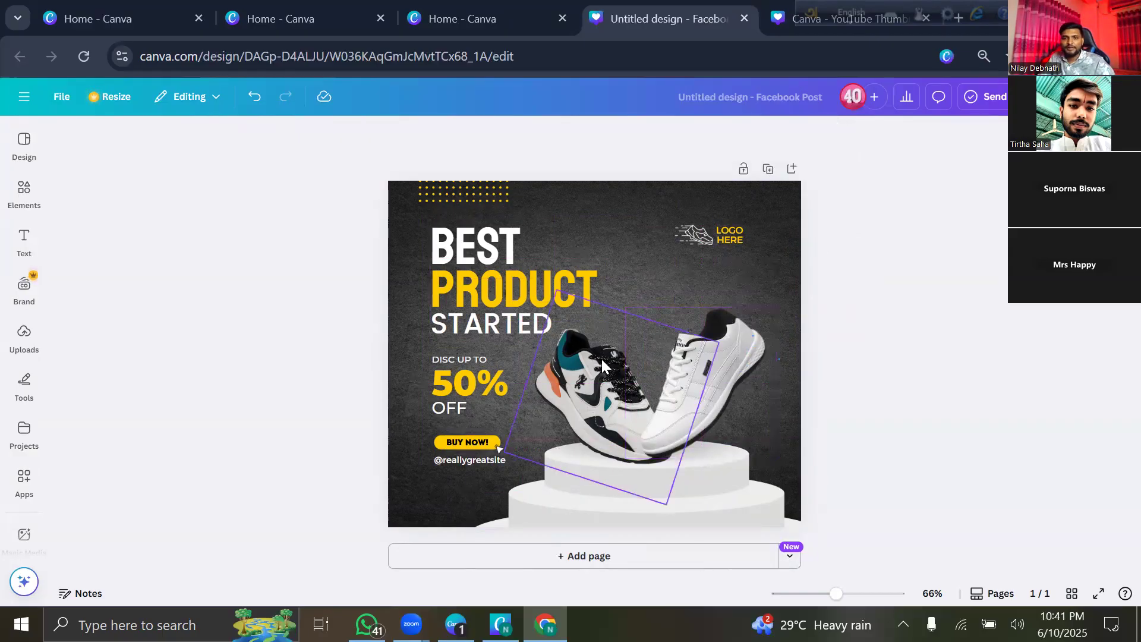
{"action": "left_click", "coordinate": [690, 391]}
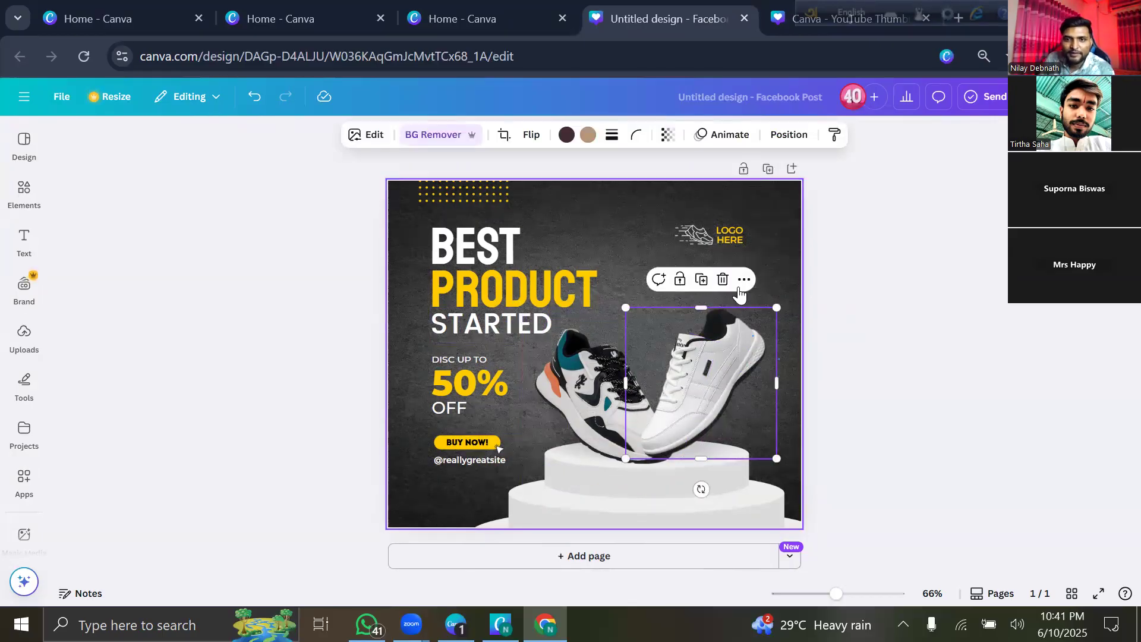
Send the white sneaker backward, behind the colourful sneaker.
{"action": "left_click", "coordinate": [788, 134]}
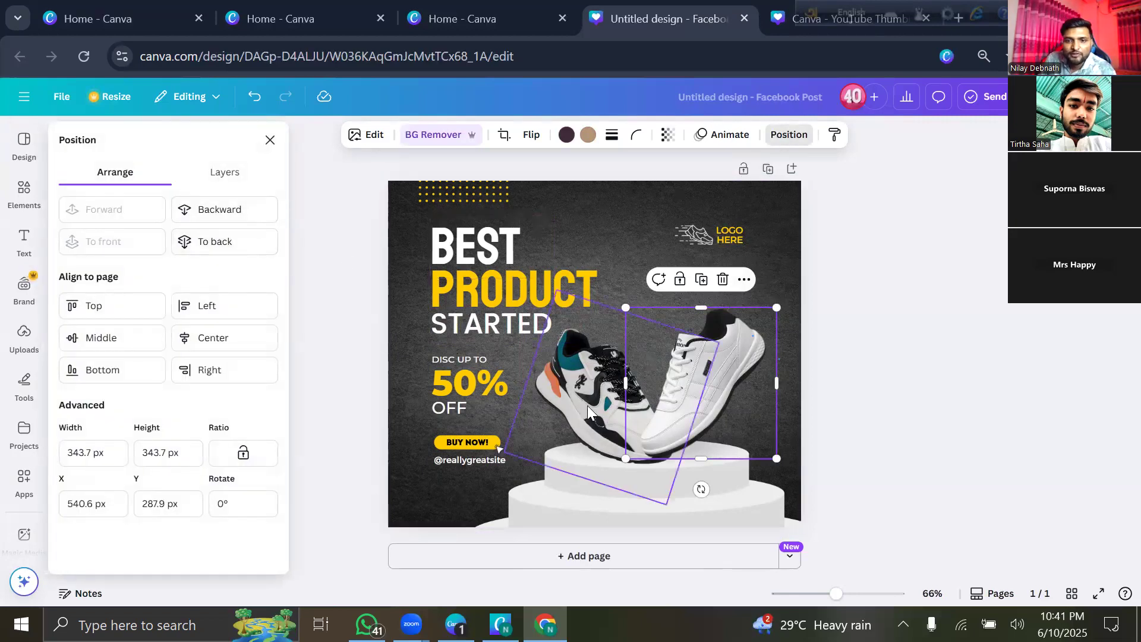
{"action": "left_click", "coordinate": [255, 215]}
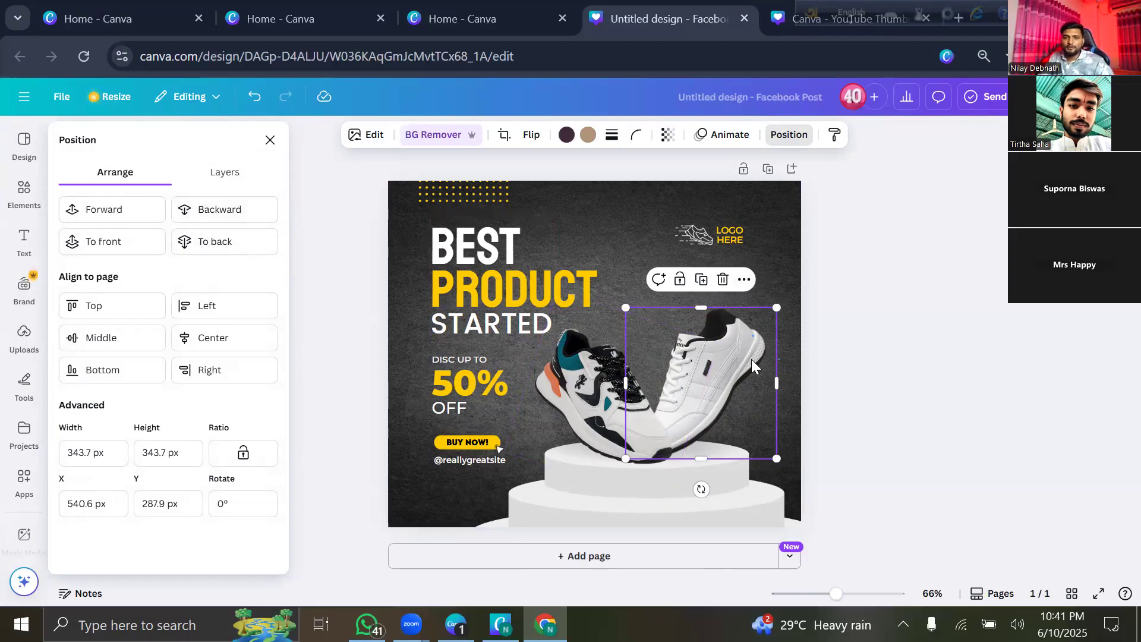
{"action": "left_click", "coordinate": [849, 309]}
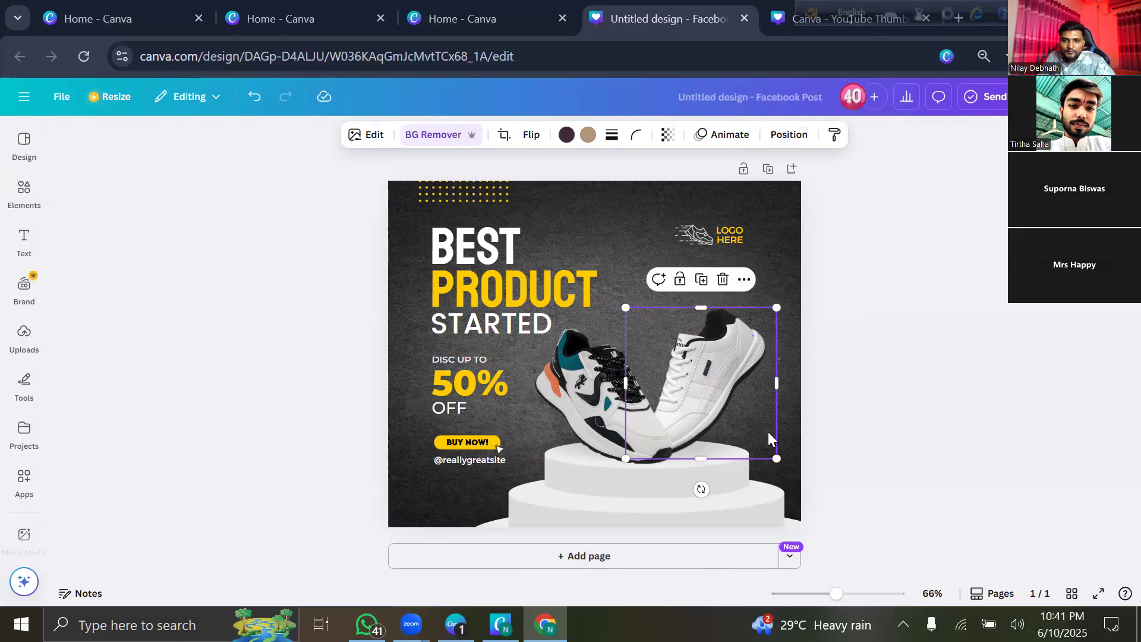
{"action": "left_click", "coordinate": [866, 302]}
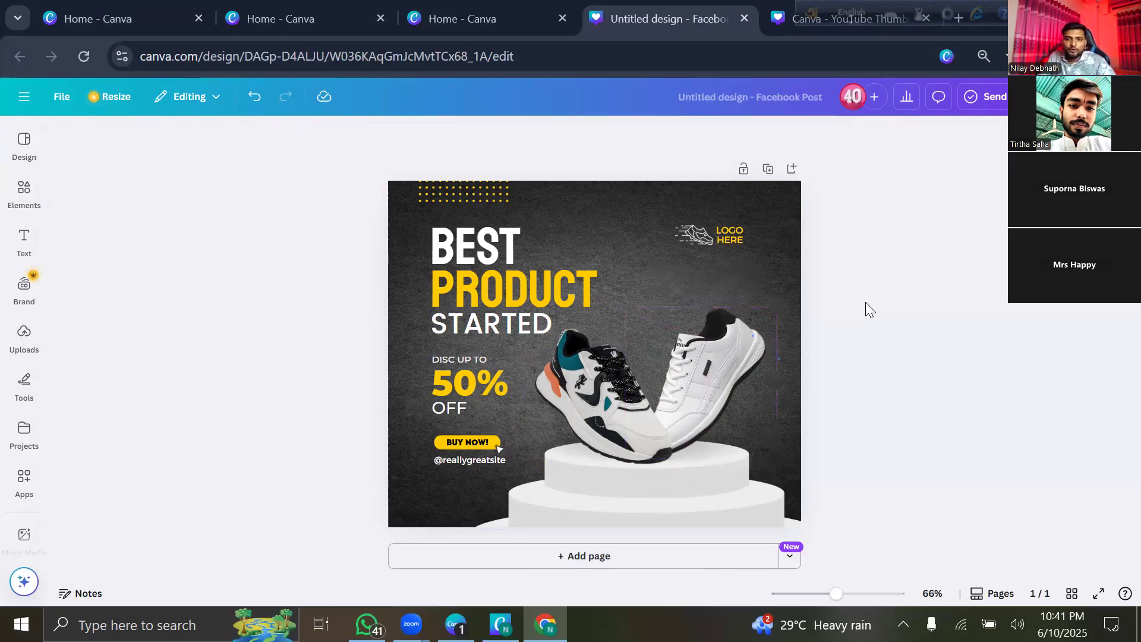
Give the white sneaker a Drop shadow after trying the Angled and Outline styles.
{"action": "left_click", "coordinate": [720, 373]}
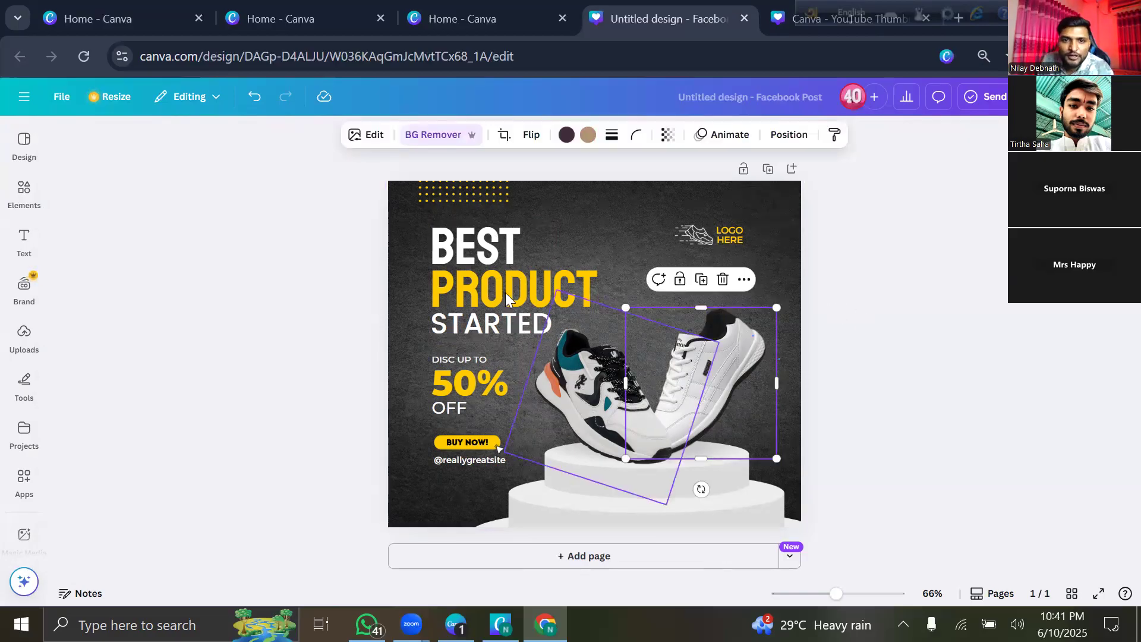
{"action": "left_click", "coordinate": [371, 143]}
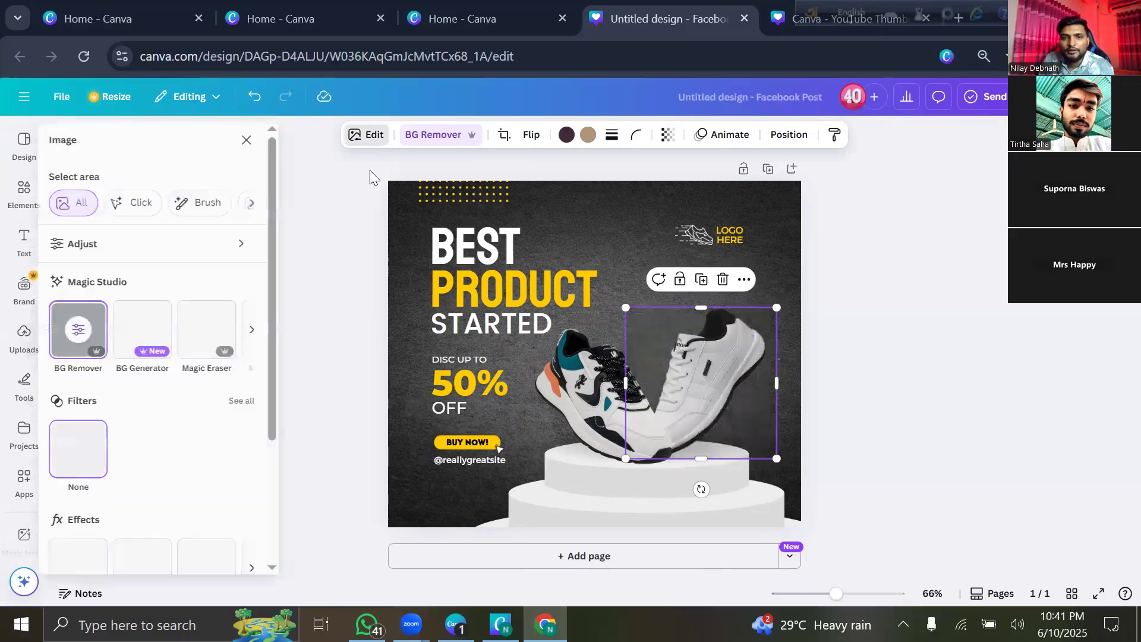
{"action": "scroll", "coordinate": [107, 410], "scroll_direction": "down", "scroll_amount": 3}
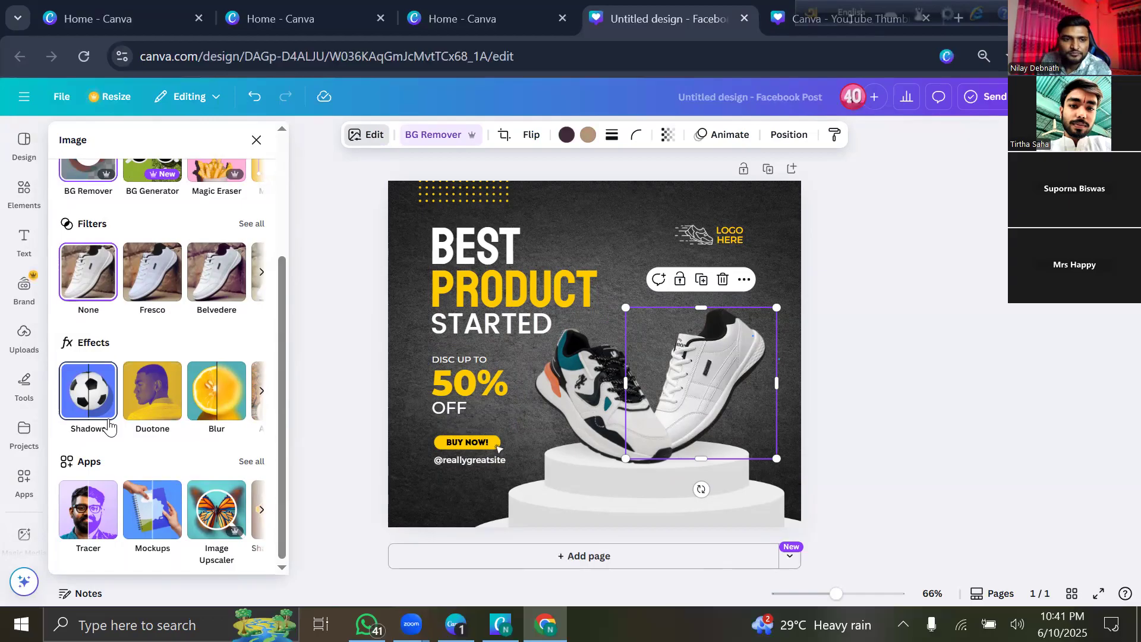
{"action": "left_click", "coordinate": [90, 398]}
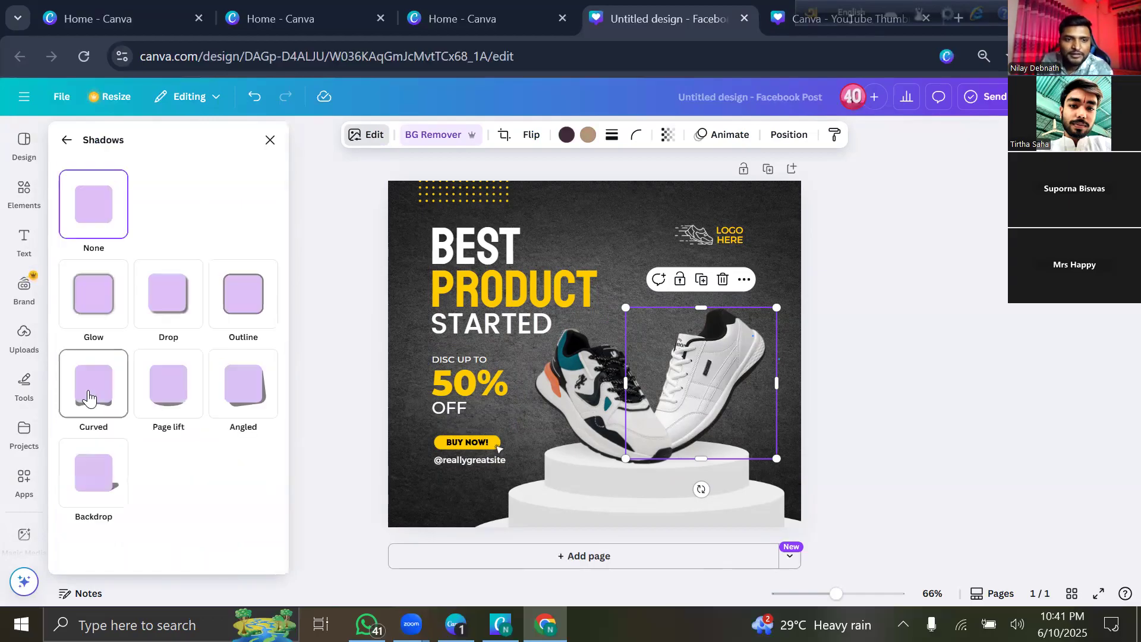
{"action": "left_click", "coordinate": [240, 392]}
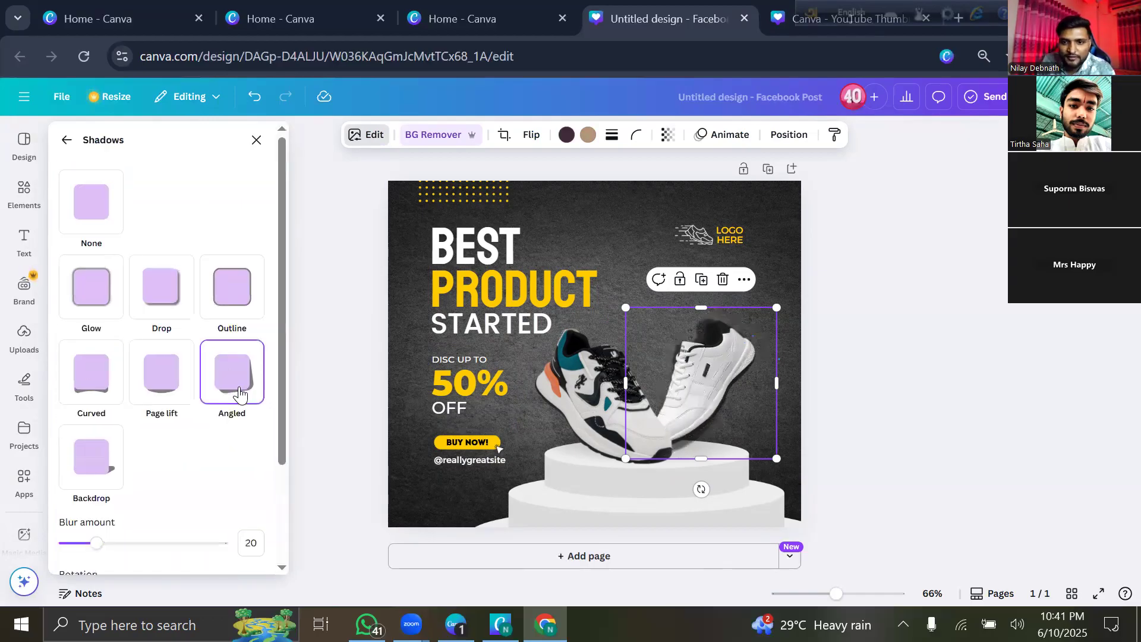
{"action": "left_click", "coordinate": [221, 303]}
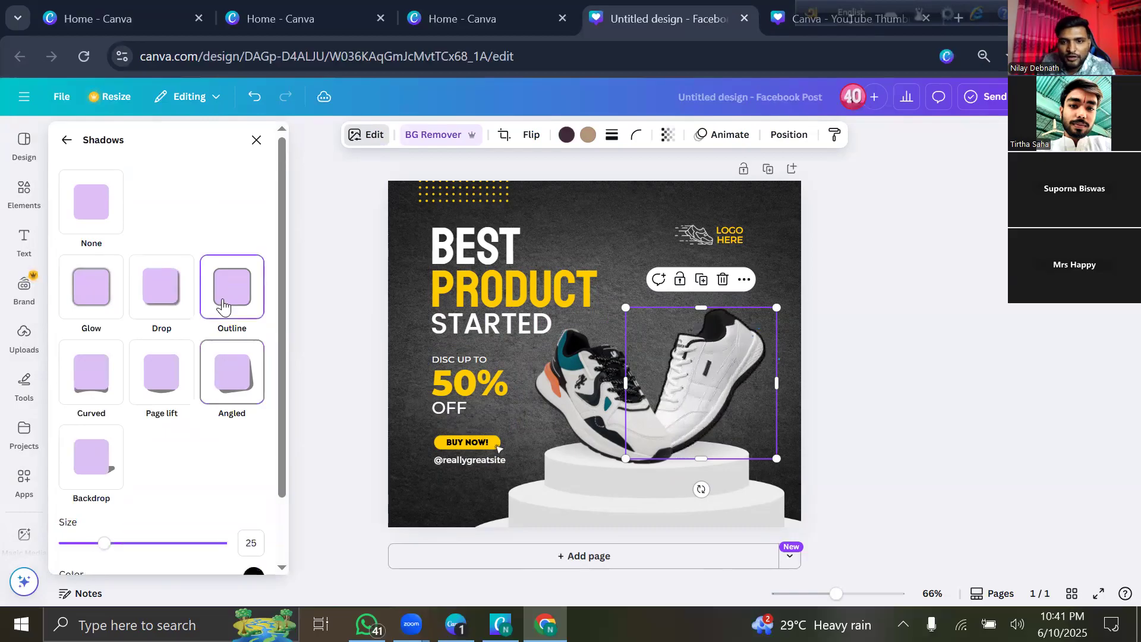
{"action": "left_click", "coordinate": [181, 303]}
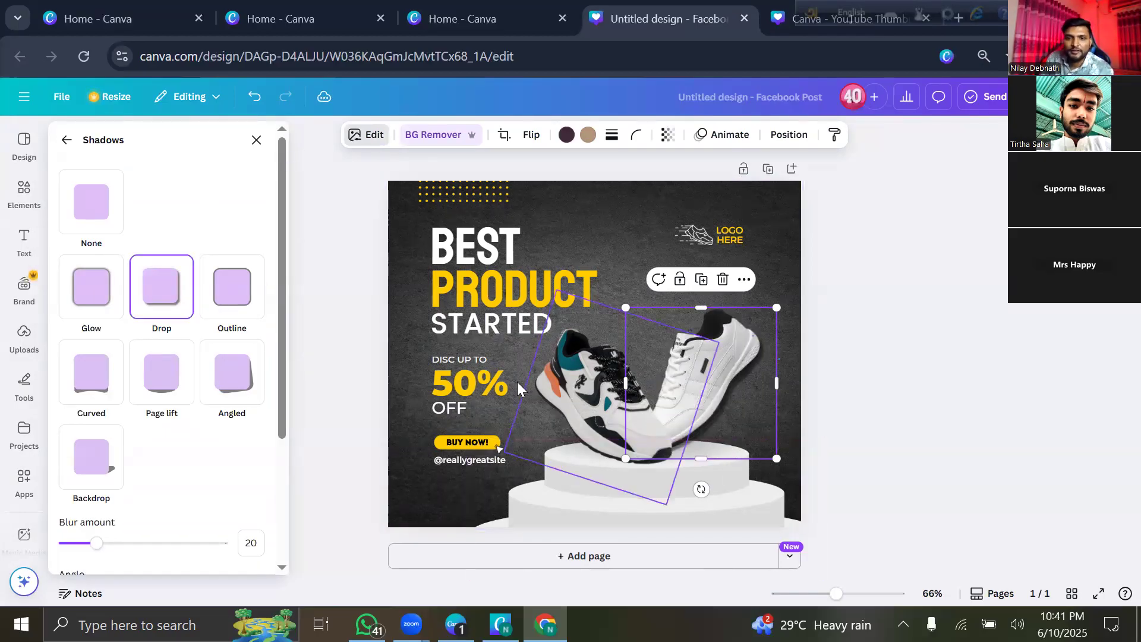
Apply a Drop shadow to the colourful sneaker and adjust its shadow angle.
{"action": "left_click", "coordinate": [581, 394]}
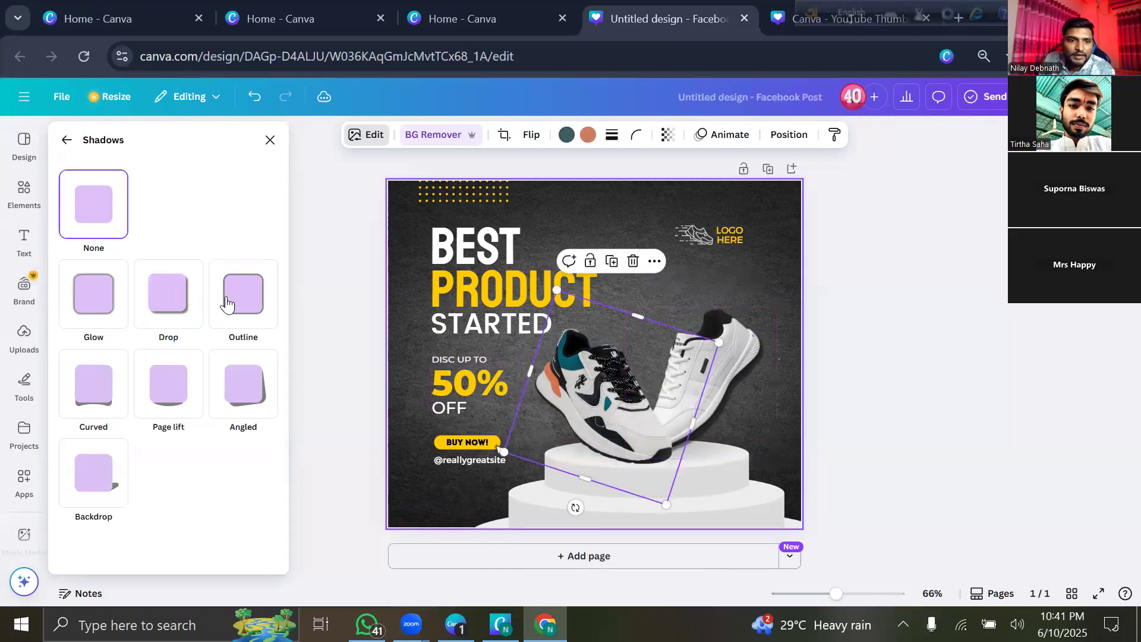
{"action": "left_click", "coordinate": [165, 306]}
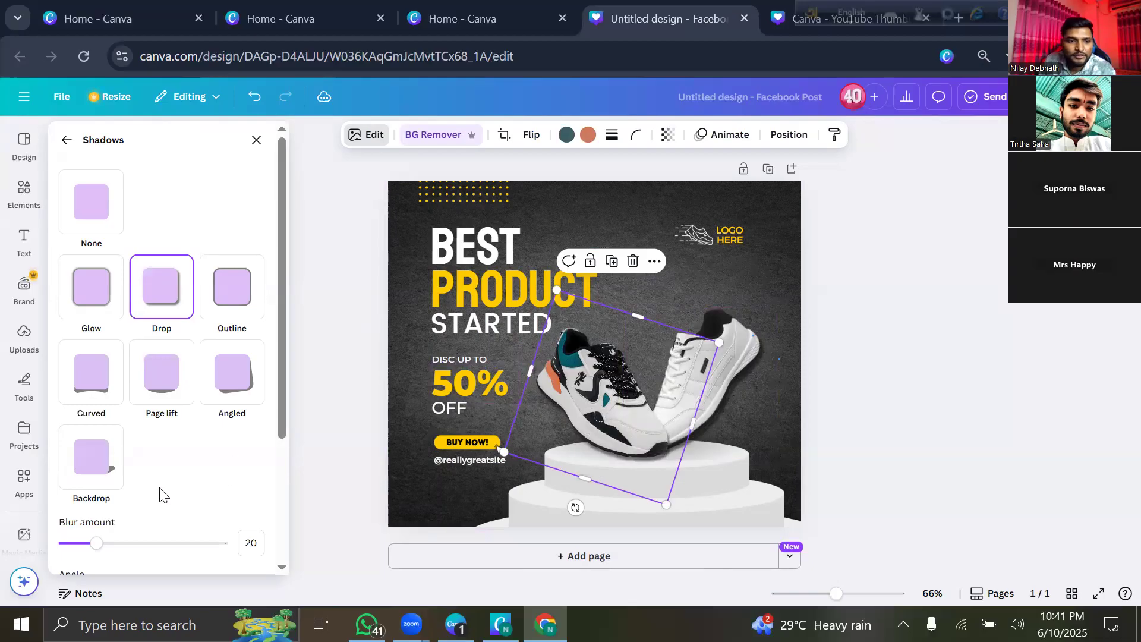
{"action": "scroll", "coordinate": [158, 488], "scroll_direction": "down", "scroll_amount": 3}
{"action": "mouse_move", "coordinate": [141, 419]}
{"action": "left_mouse_down"}
{"action": "mouse_move", "coordinate": [194, 421]}
{"action": "mouse_move", "coordinate": [131, 433]}
{"action": "left_mouse_up"}
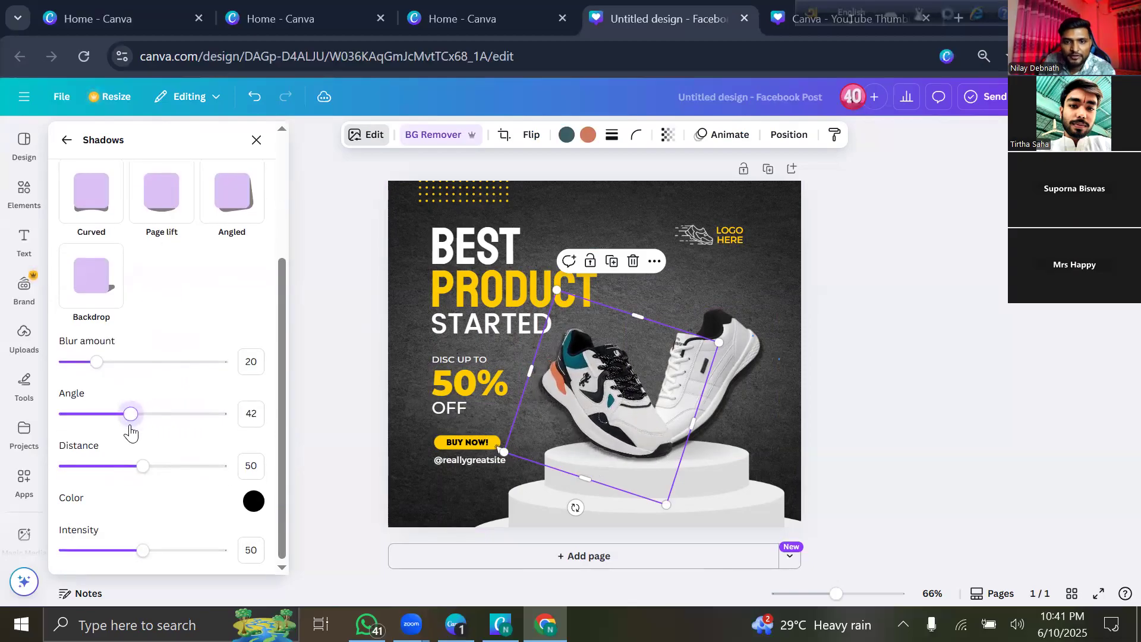
{"action": "left_click", "coordinate": [811, 222]}
{"action": "left_click", "coordinate": [871, 286]}
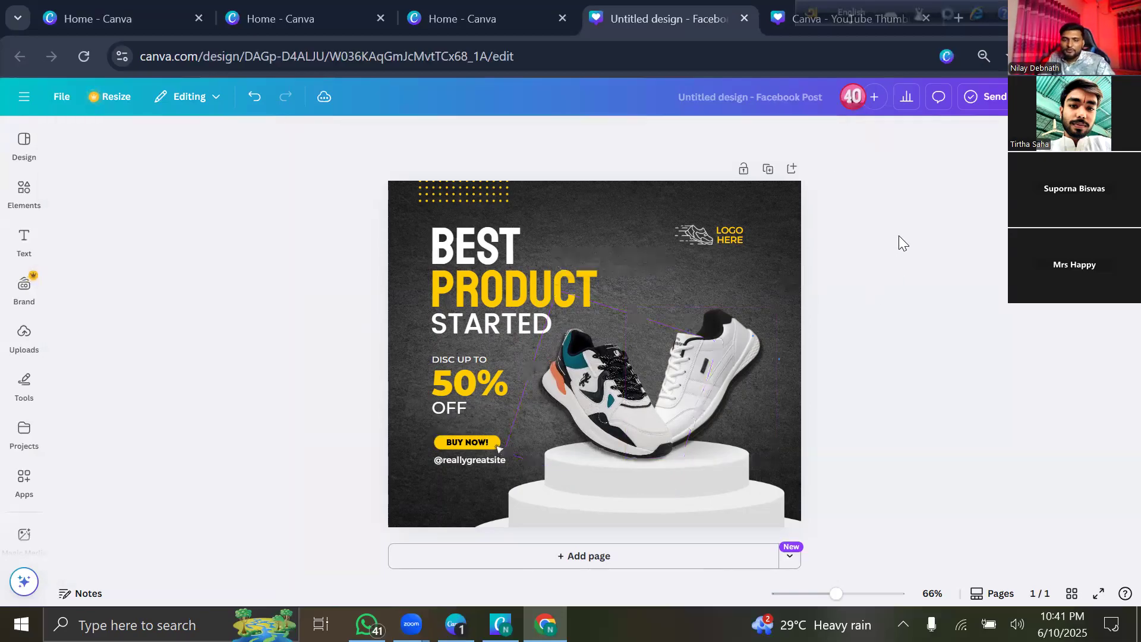
{"action": "left_click", "coordinate": [720, 381]}
{"action": "left_click_drag", "start_coordinate": [719, 381], "coordinate": [720, 379]}
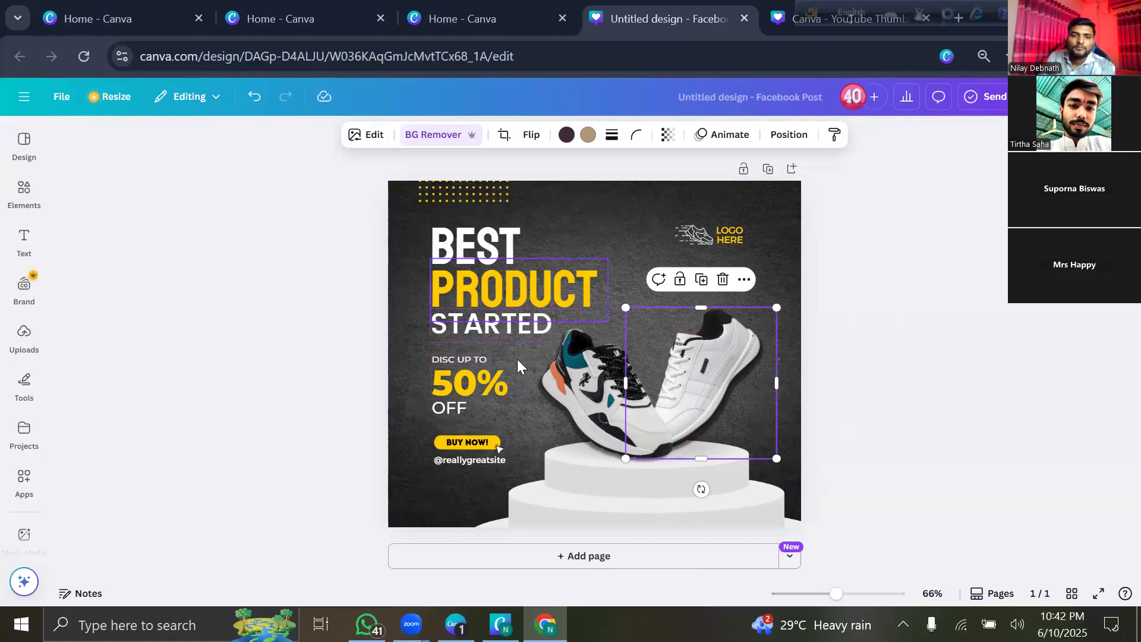
Move BEST up near the logo and replace the word PRODUCT with 'GUCCI SHOES'.
{"action": "left_click", "coordinate": [488, 243]}
{"action": "left_click_drag", "start_coordinate": [472, 244], "coordinate": [618, 191]}
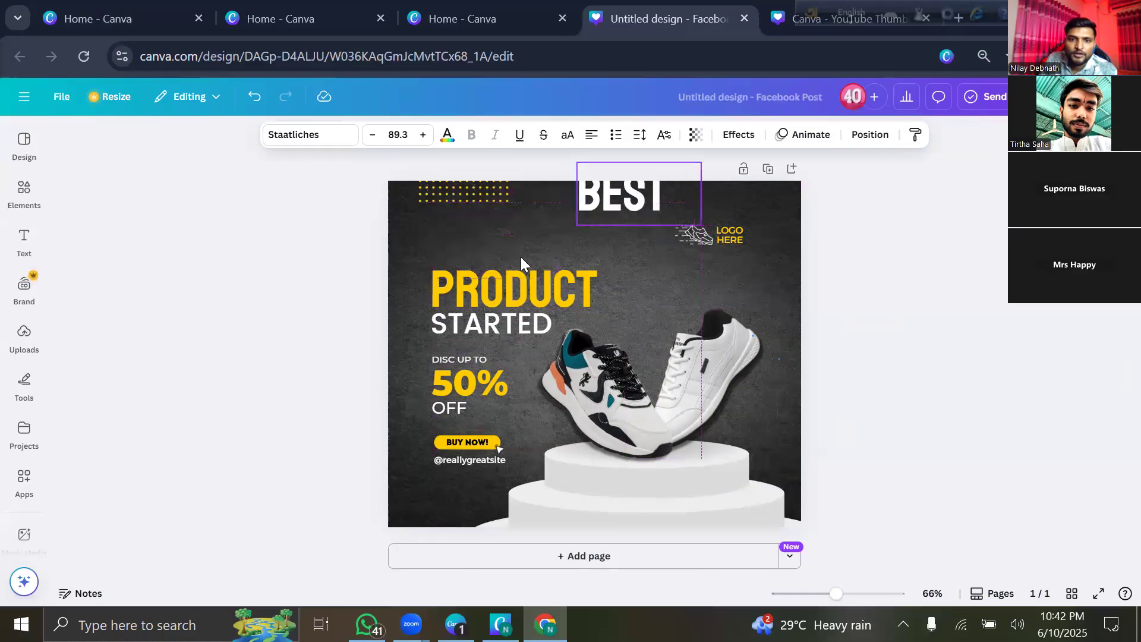
{"action": "left_click", "coordinate": [489, 279]}
{"action": "double_click", "coordinate": [490, 278]}
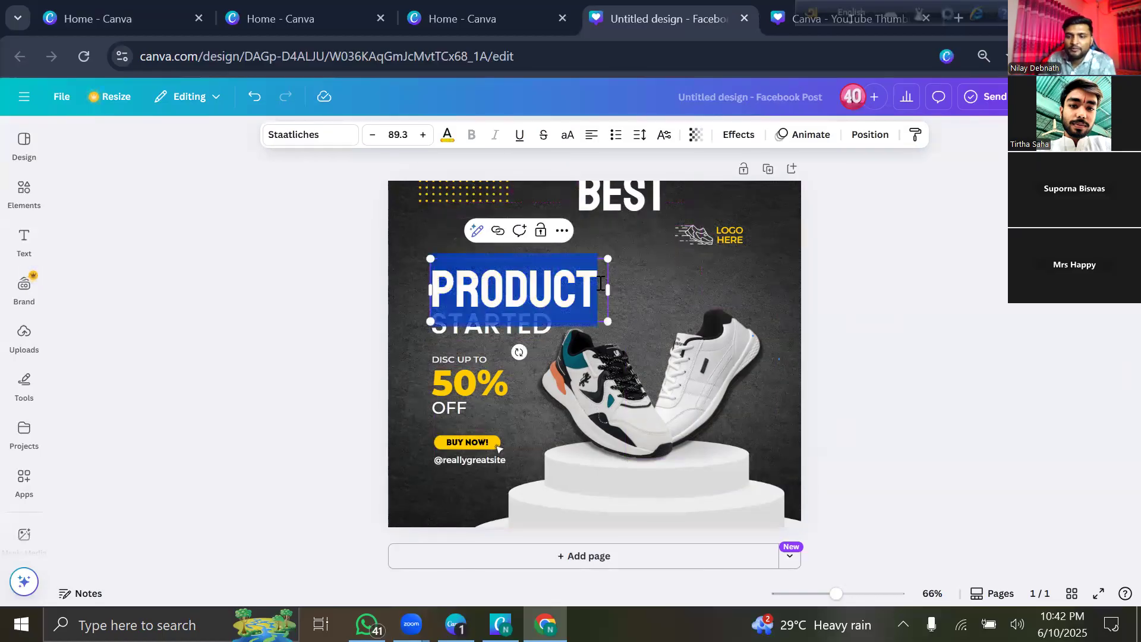
{"action": "key", "text": "BackSpace"}
{"action": "type", "text": "GU"}
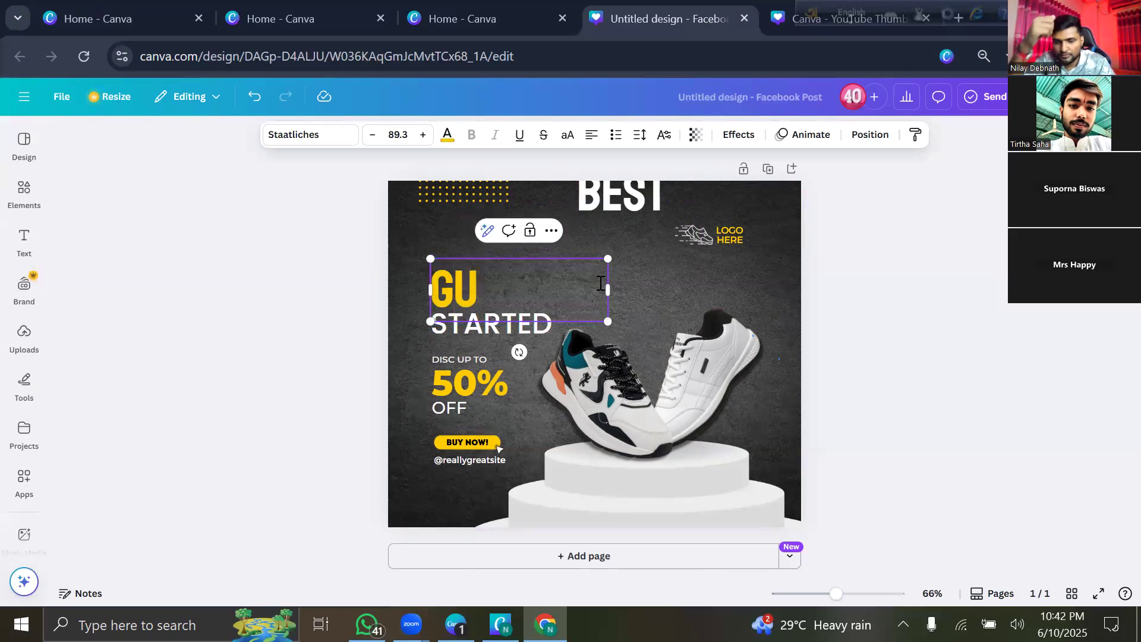
{"action": "type", "text": "CCI SHO"}
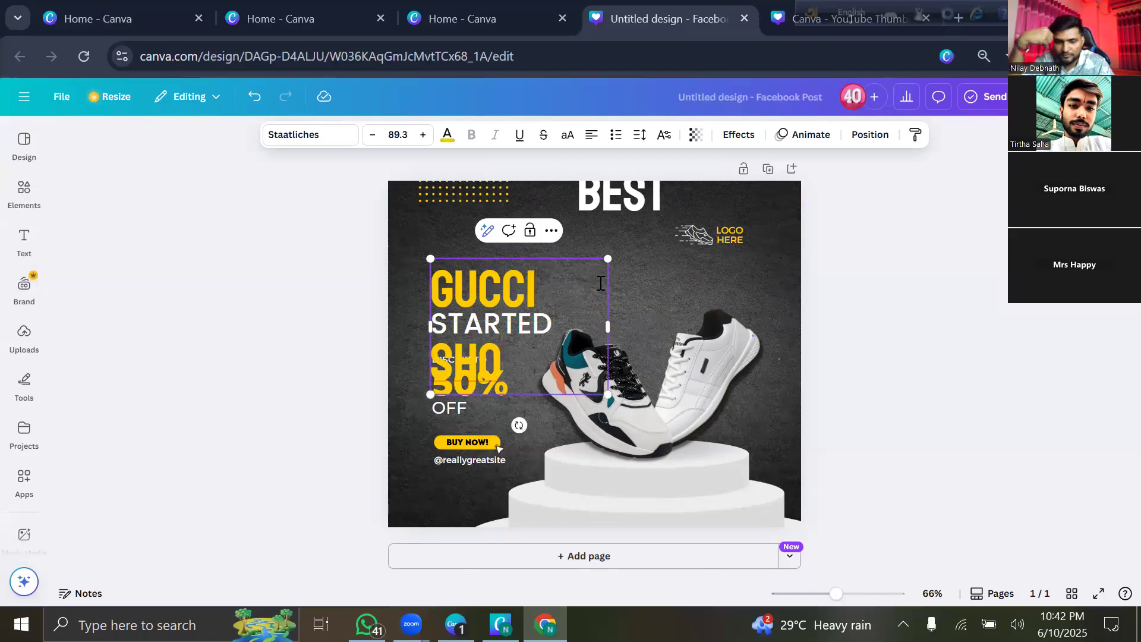
{"action": "type", "text": "ES"}
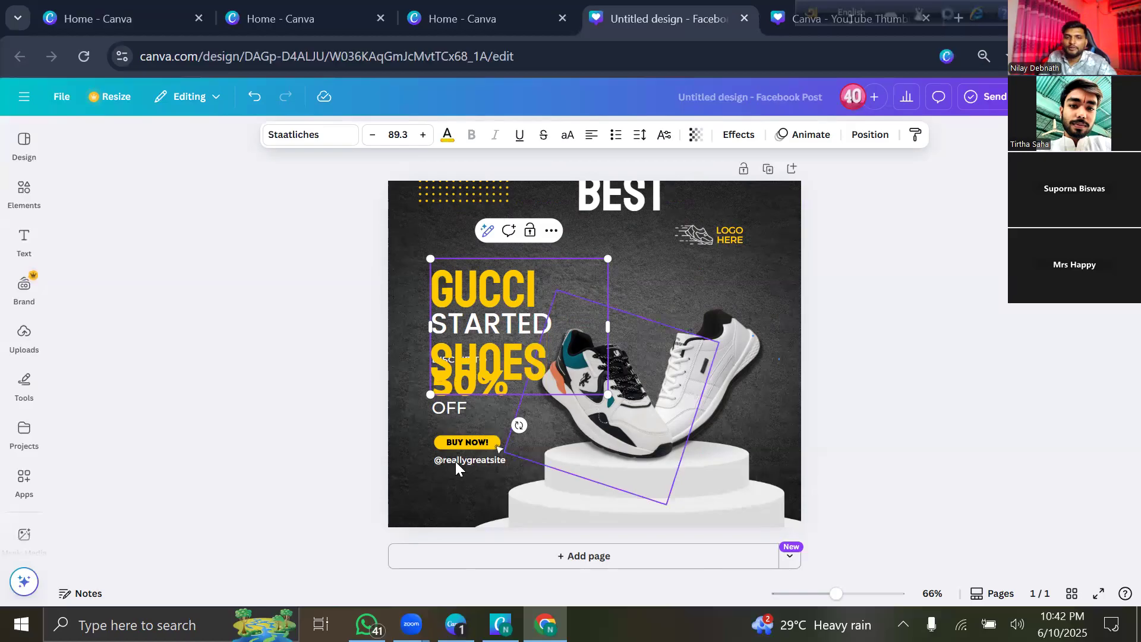
{"action": "left_click", "coordinate": [390, 349]}
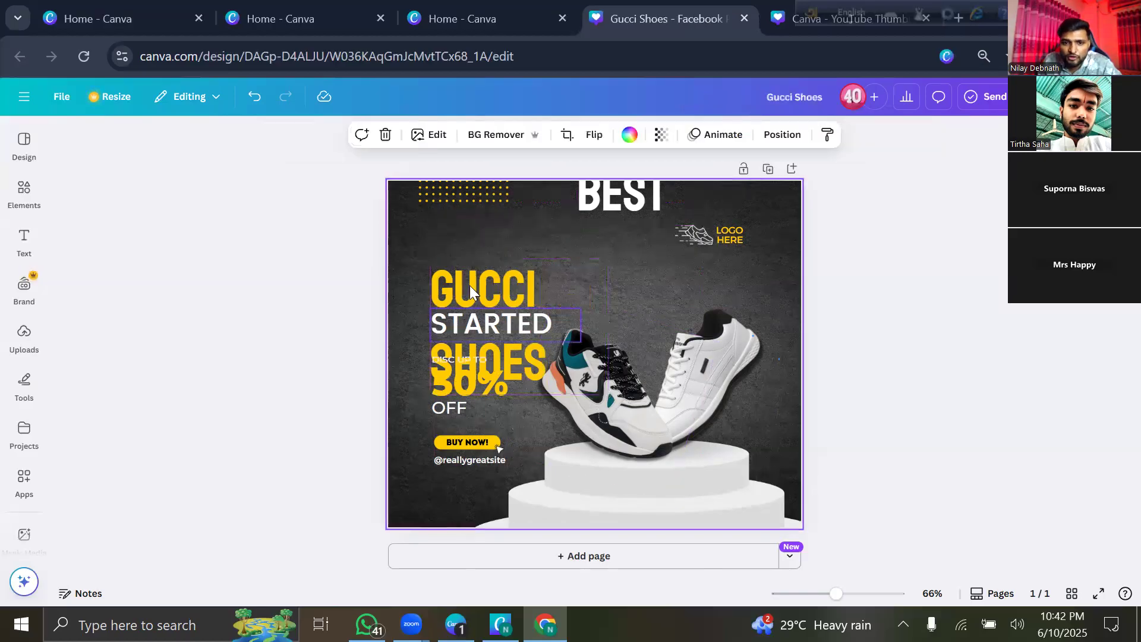
Widen and resize the GUCCI SHOES headline to one line just above STARTED.
{"action": "left_click", "coordinate": [566, 302]}
{"action": "left_click_drag", "start_coordinate": [606, 322], "coordinate": [719, 323]}
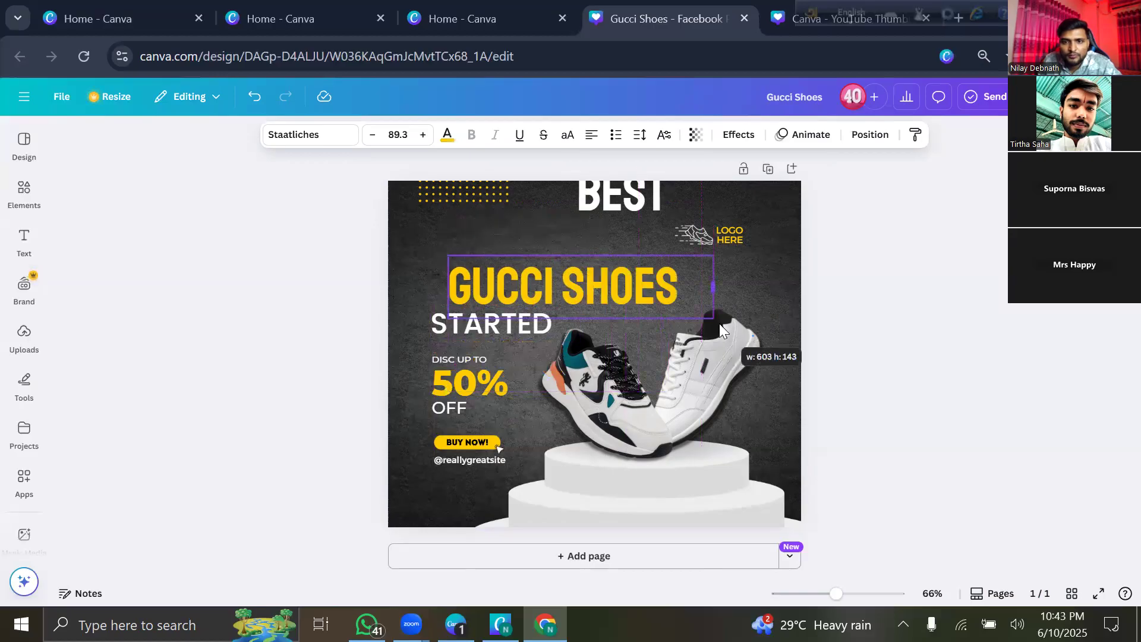
{"action": "left_click_drag", "start_coordinate": [639, 297], "coordinate": [598, 296]}
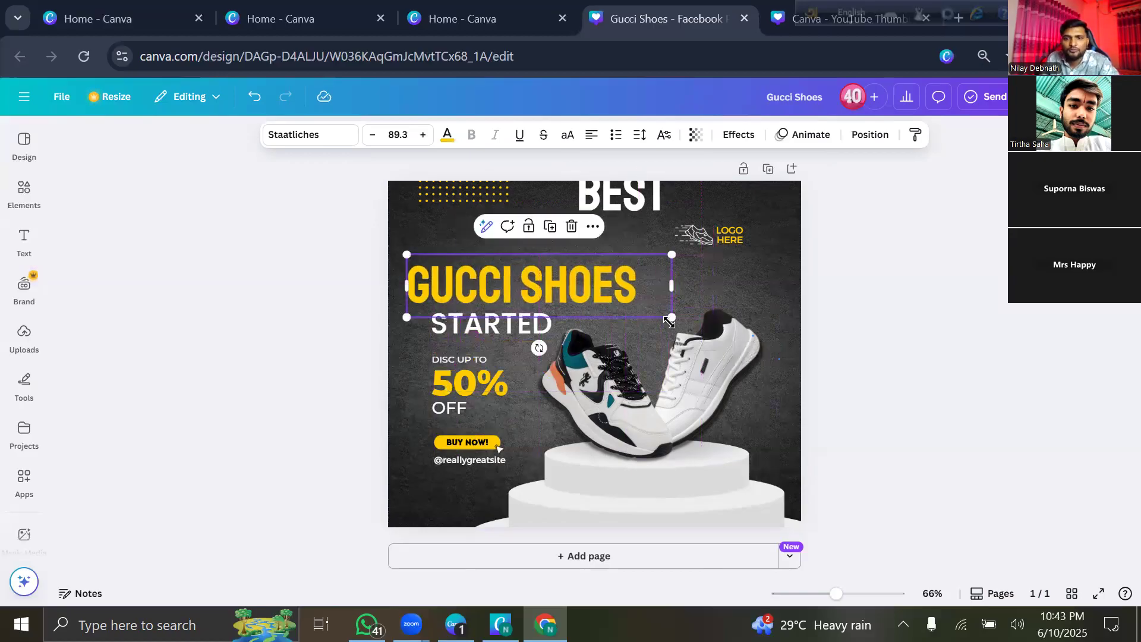
{"action": "left_click_drag", "start_coordinate": [672, 318], "coordinate": [566, 296]}
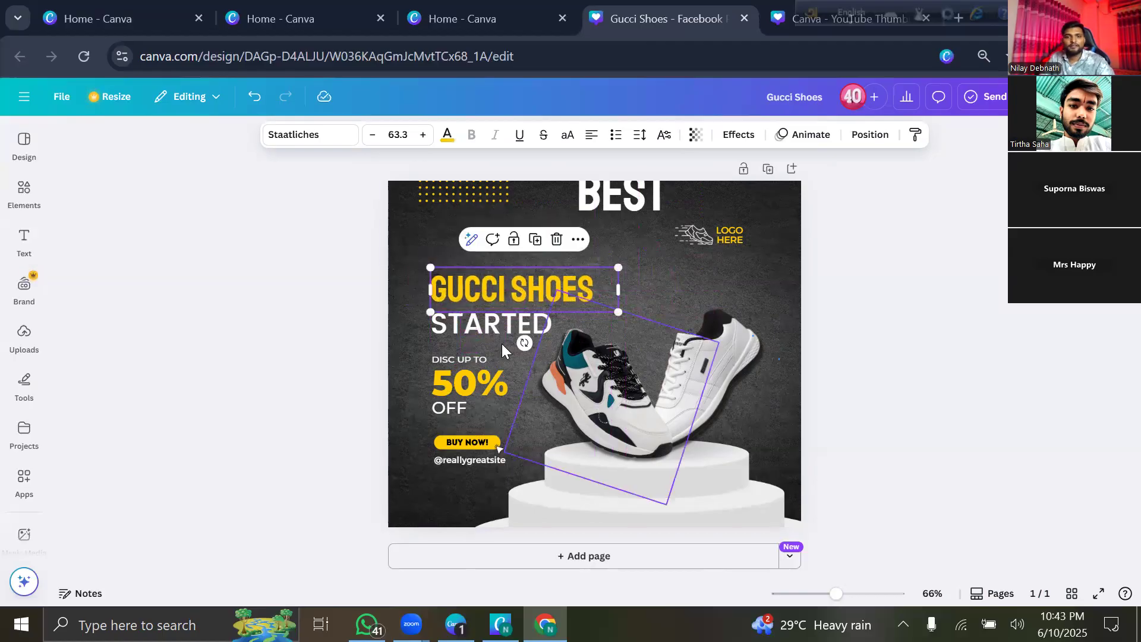
{"action": "left_click", "coordinate": [292, 383]}
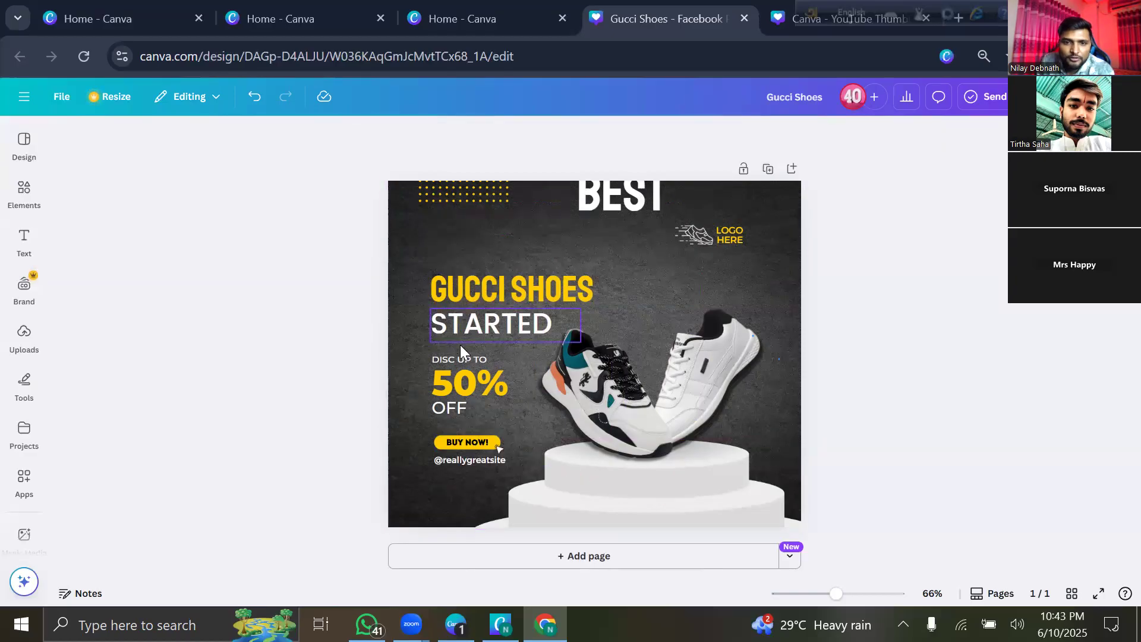
Replace the word STARTED with 'BRAND'.
{"action": "left_click", "coordinate": [496, 327]}
{"action": "left_click", "coordinate": [496, 327]}
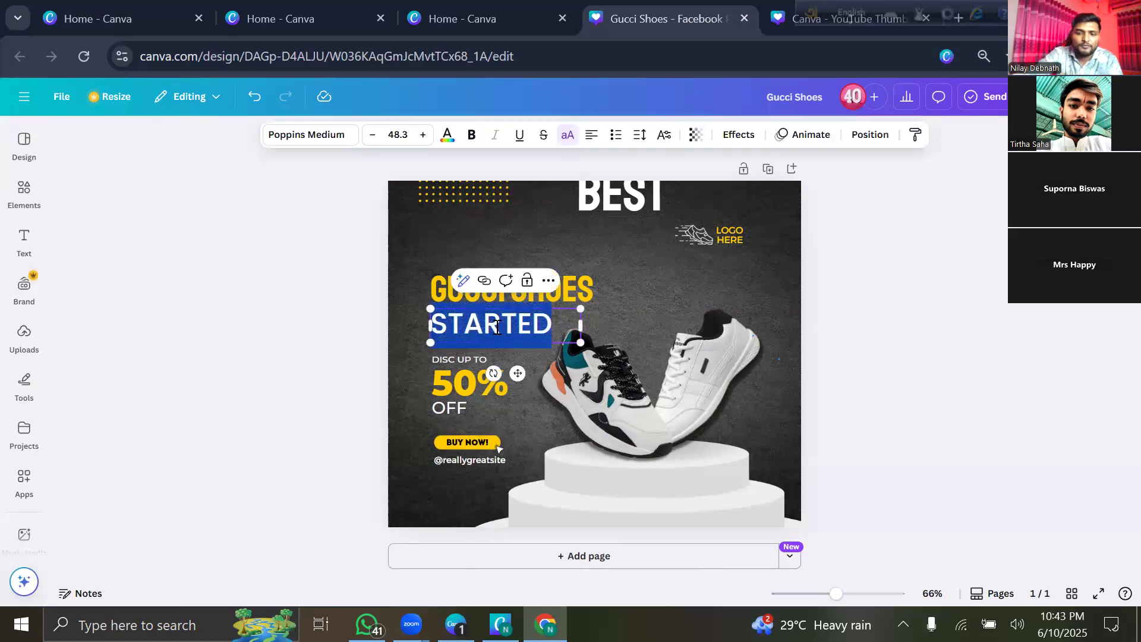
{"action": "key", "text": "BackSpace"}
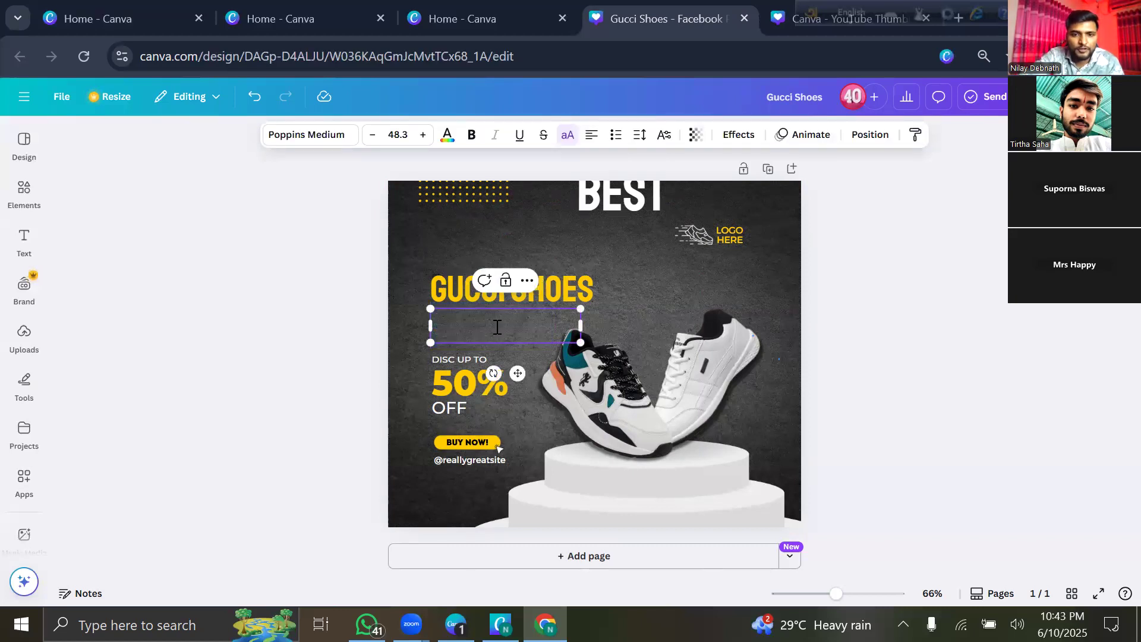
{"action": "type", "text": "BRAND"}
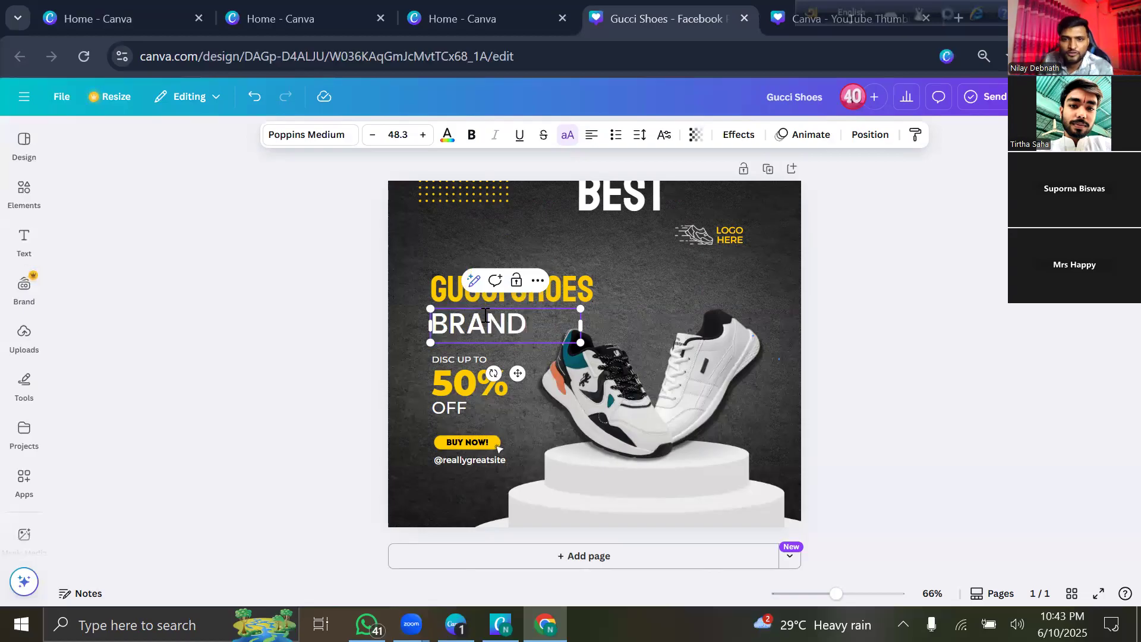
{"action": "left_click", "coordinate": [447, 227]}
Delete the white BEST heading from the top of the post.
{"action": "left_click", "coordinate": [593, 200]}
{"action": "left_click_drag", "start_coordinate": [595, 199], "coordinate": [559, 225]}
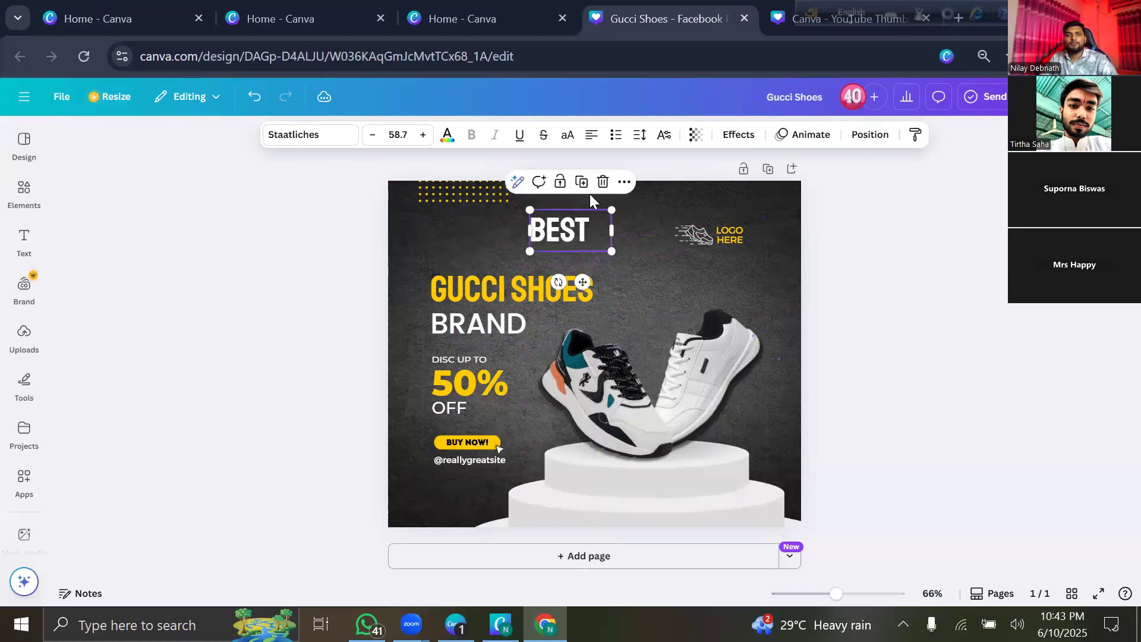
{"action": "left_click", "coordinate": [601, 182]}
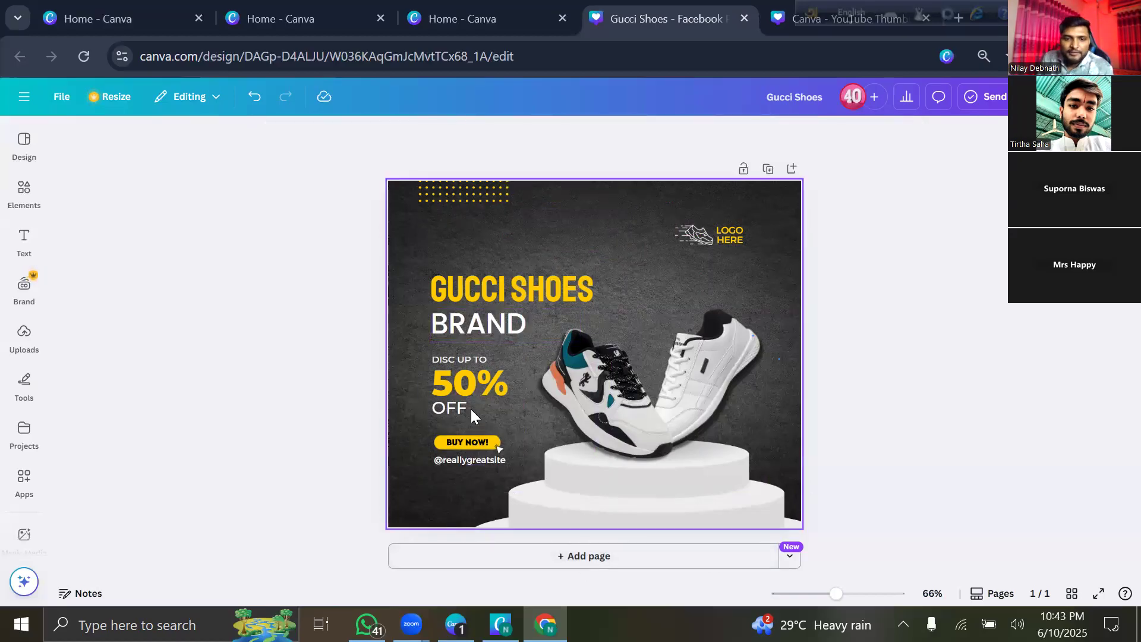
Change the discount figure from 50% to 60%.
{"action": "double_click", "coordinate": [487, 378]}
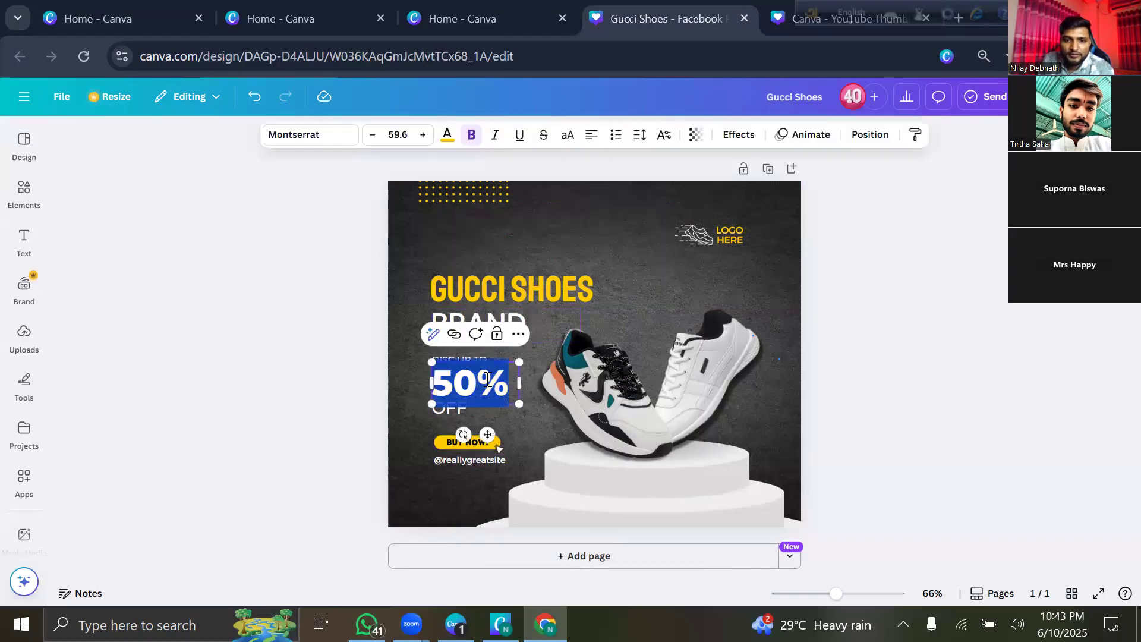
{"action": "left_click", "coordinate": [472, 387]}
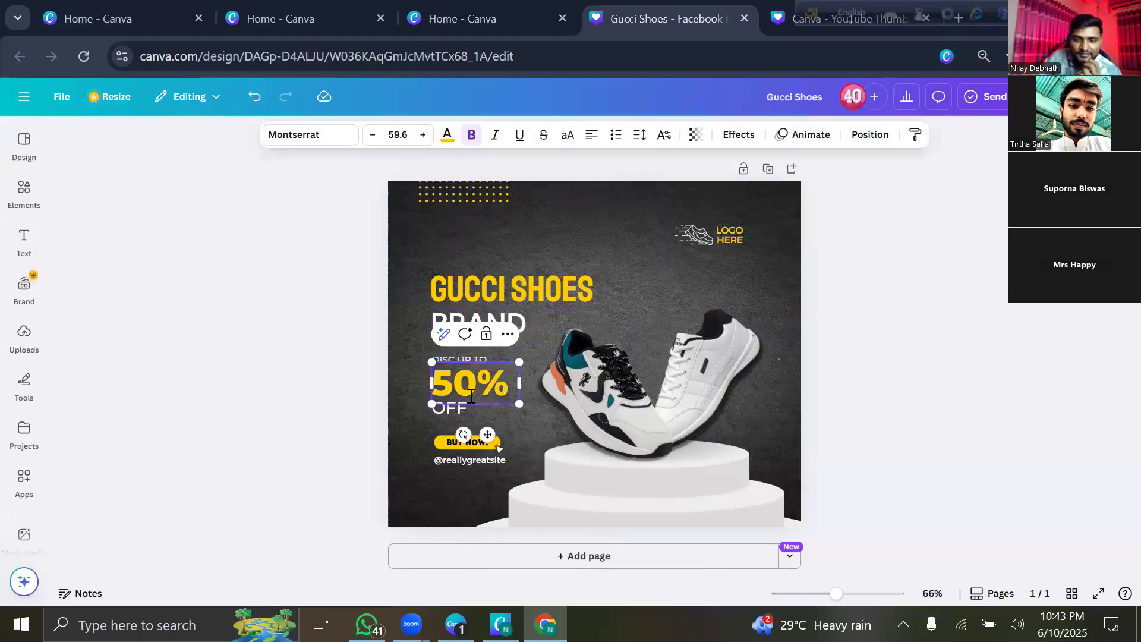
{"action": "key", "text": "BackSpace"}
{"action": "key", "text": "BackSpace"}
{"action": "type", "text": "60"}
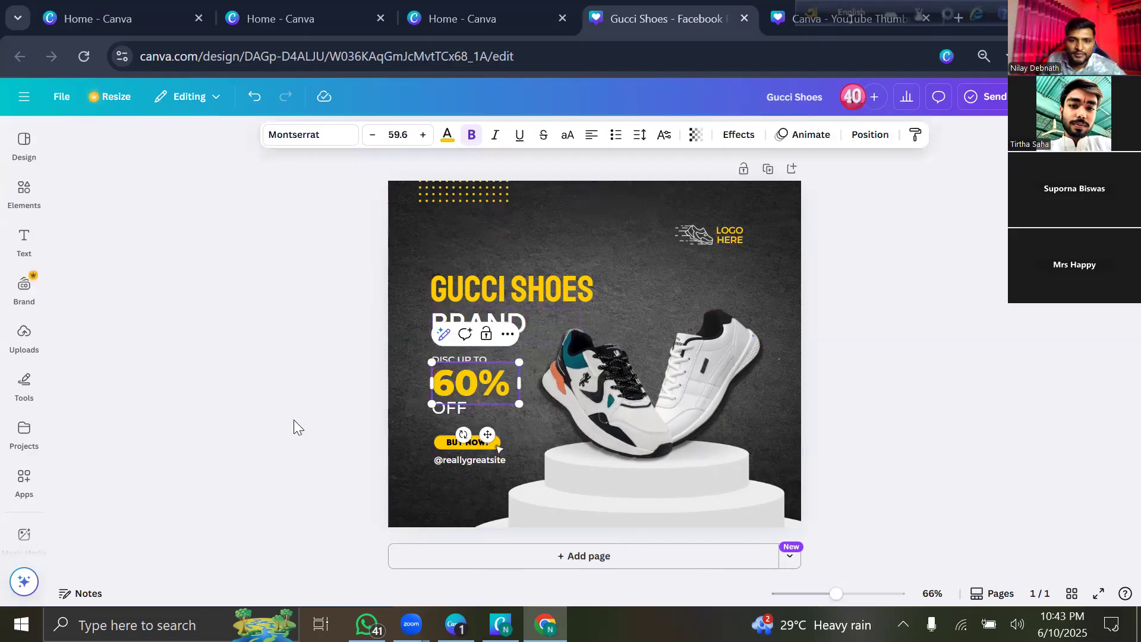
{"action": "left_click", "coordinate": [294, 419]}
Replace OFF with 'DISCOUNT' and widen its text box so it fits on one line.
{"action": "double_click", "coordinate": [439, 405]}
{"action": "right_click", "coordinate": [440, 405]}
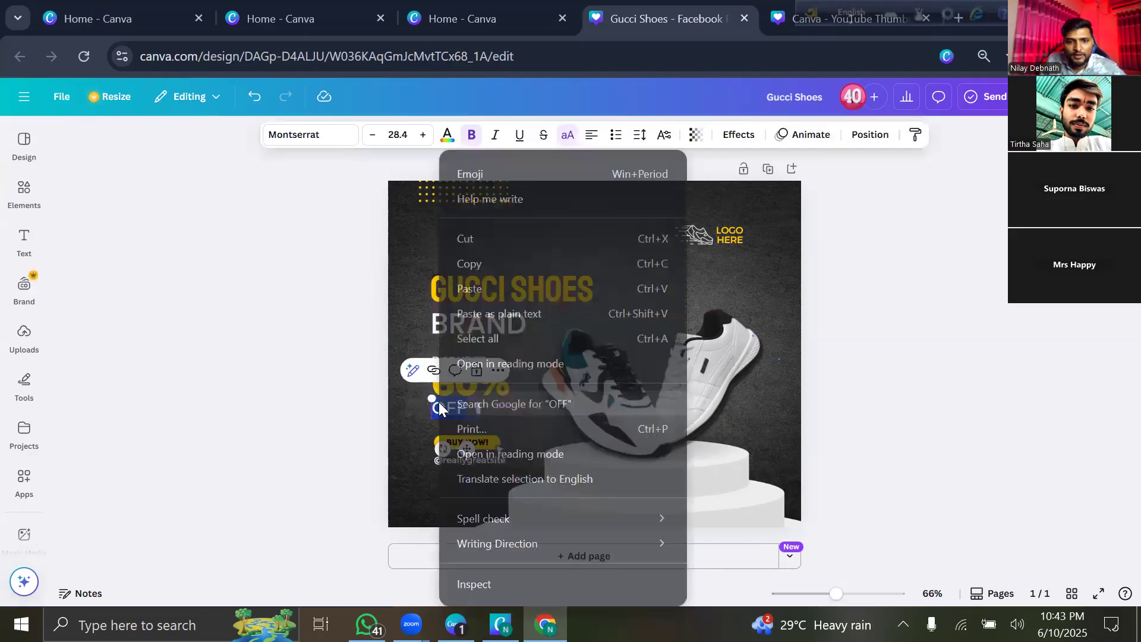
{"action": "left_click", "coordinate": [320, 437]}
{"action": "double_click", "coordinate": [439, 408]}
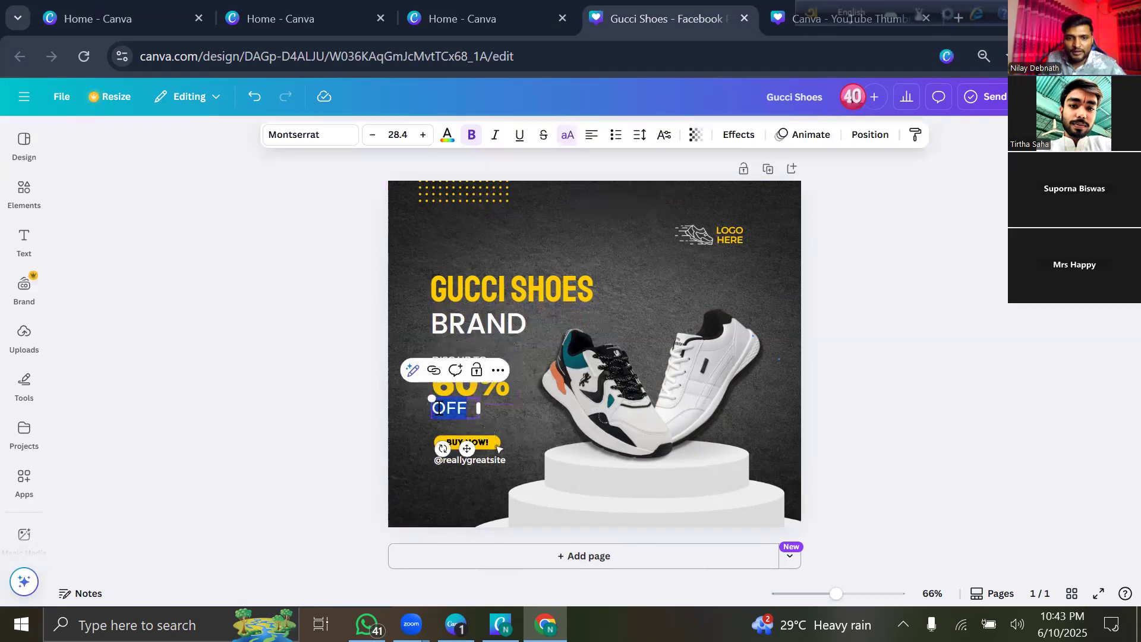
{"action": "type", "text": "DI"}
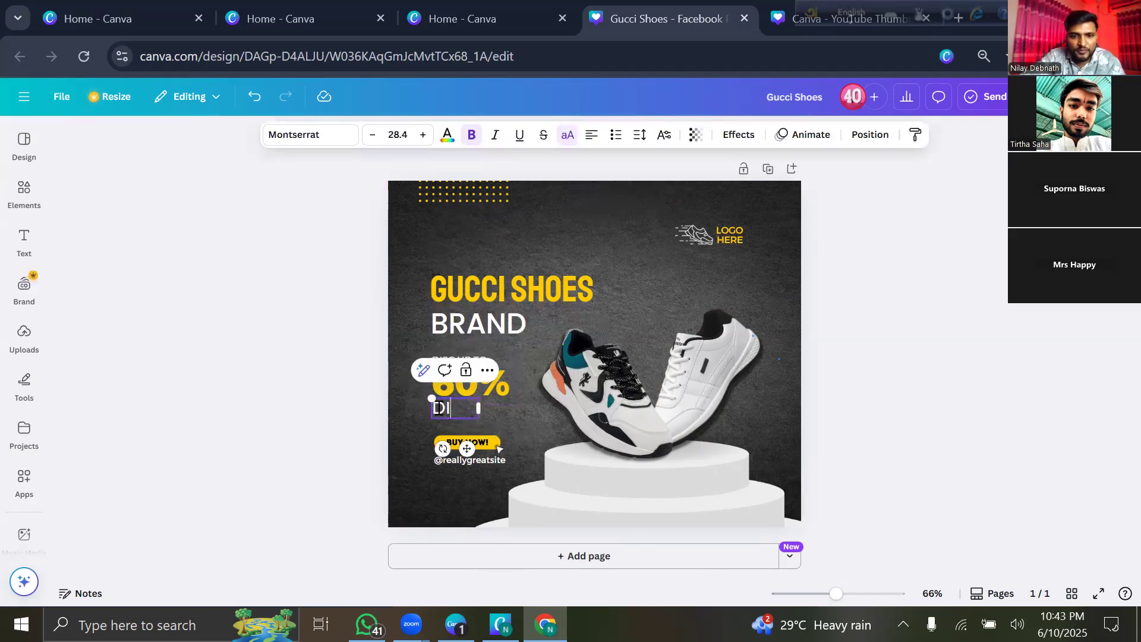
{"action": "type", "text": "SCOUN"}
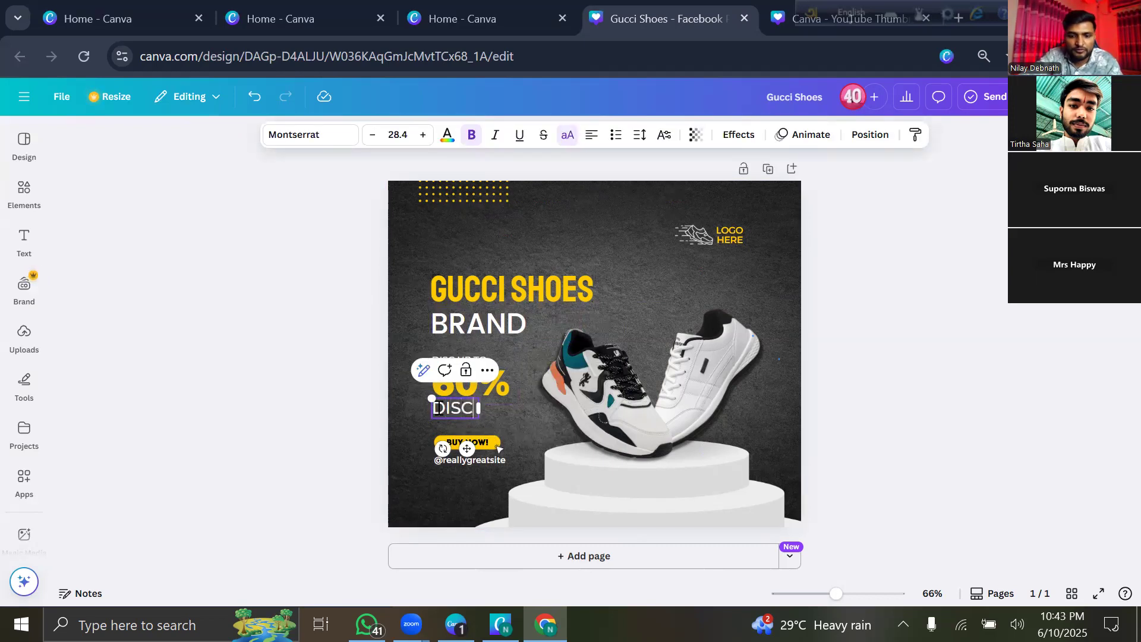
{"action": "left_click", "coordinate": [322, 418]}
{"action": "left_click", "coordinate": [464, 427]}
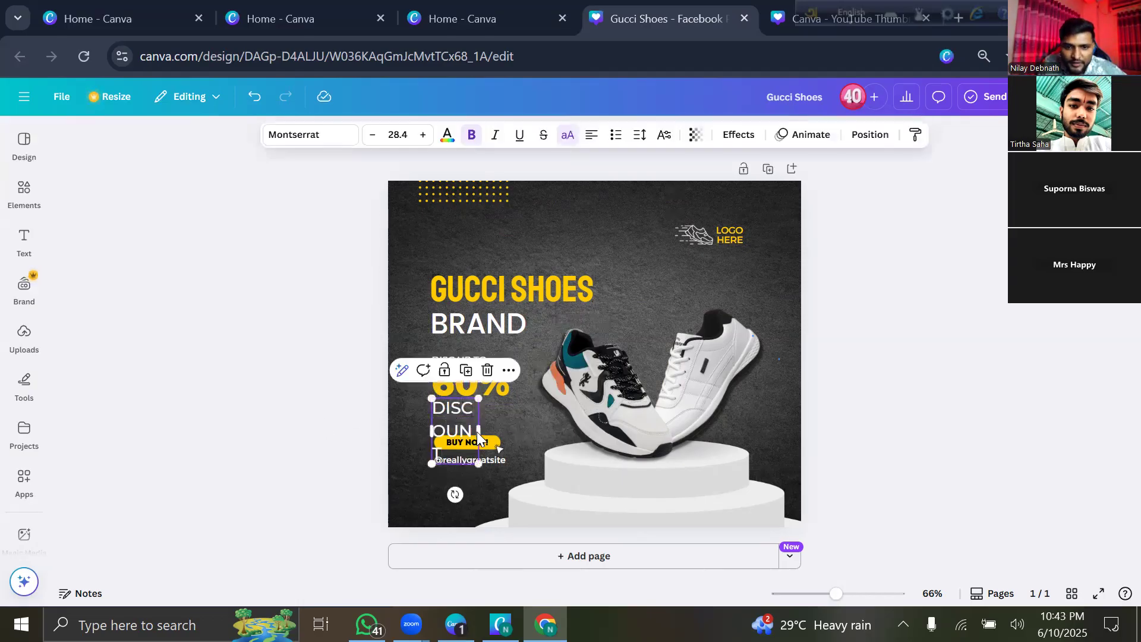
{"action": "left_click_drag", "start_coordinate": [480, 427], "coordinate": [538, 414]}
{"action": "left_click", "coordinate": [302, 433]}
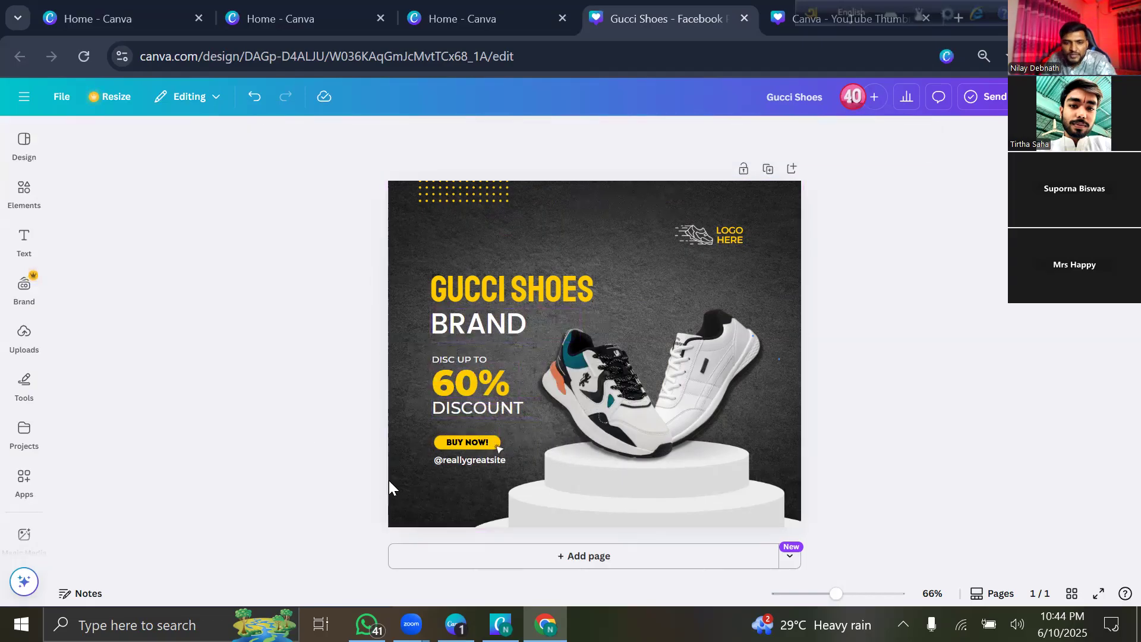
{"action": "left_click", "coordinate": [463, 460]}
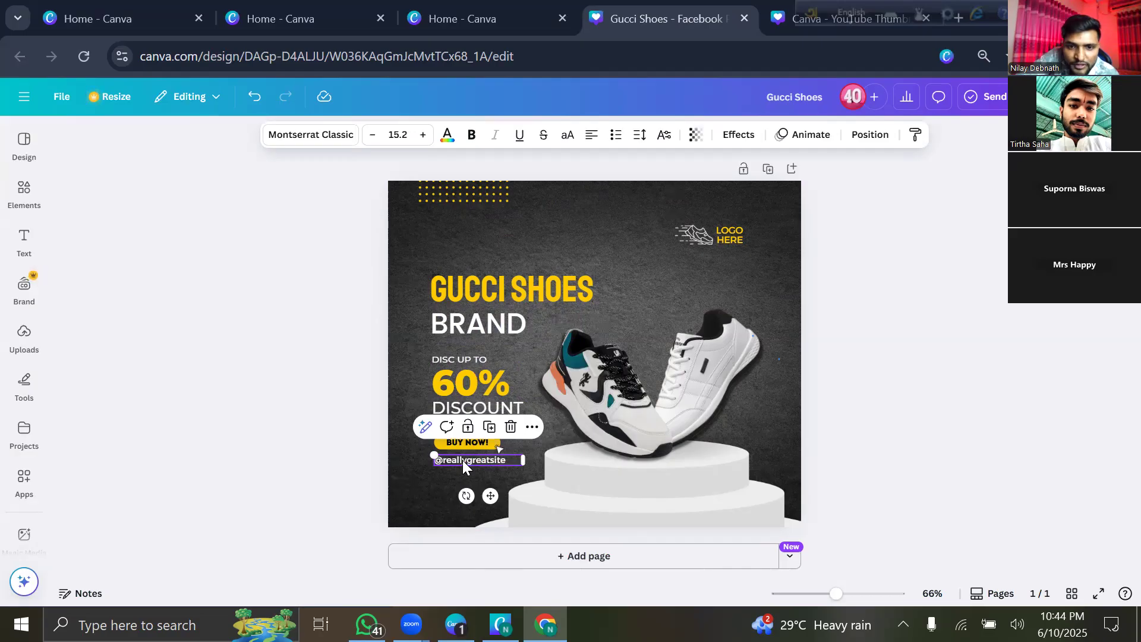
{"action": "key", "text": "Delete"}
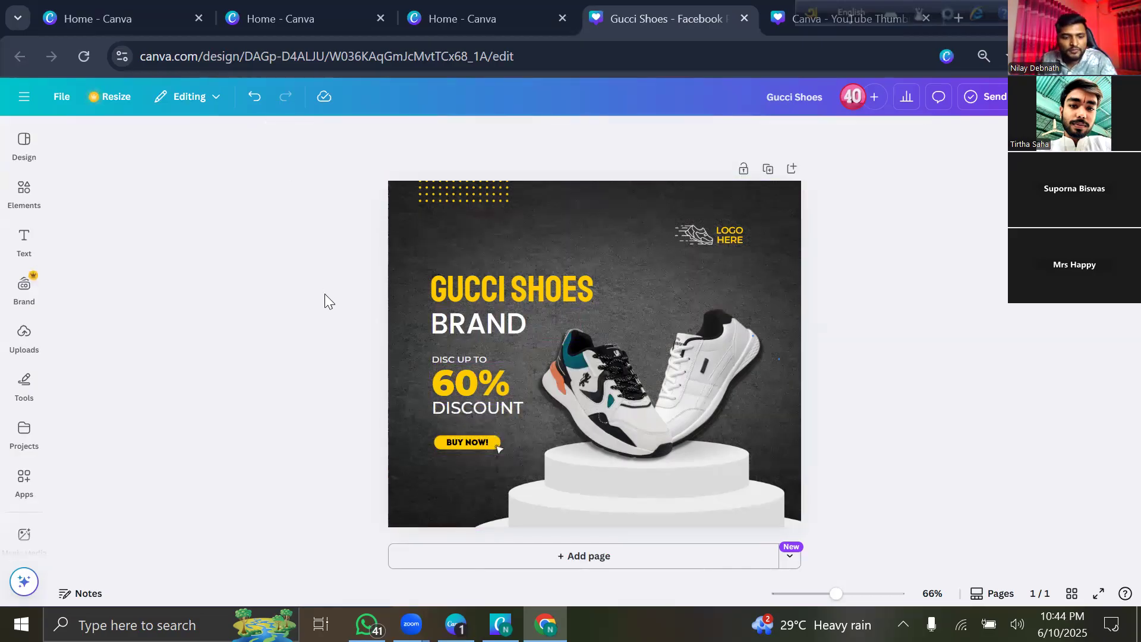
{"action": "key", "text": "ctrl+z"}
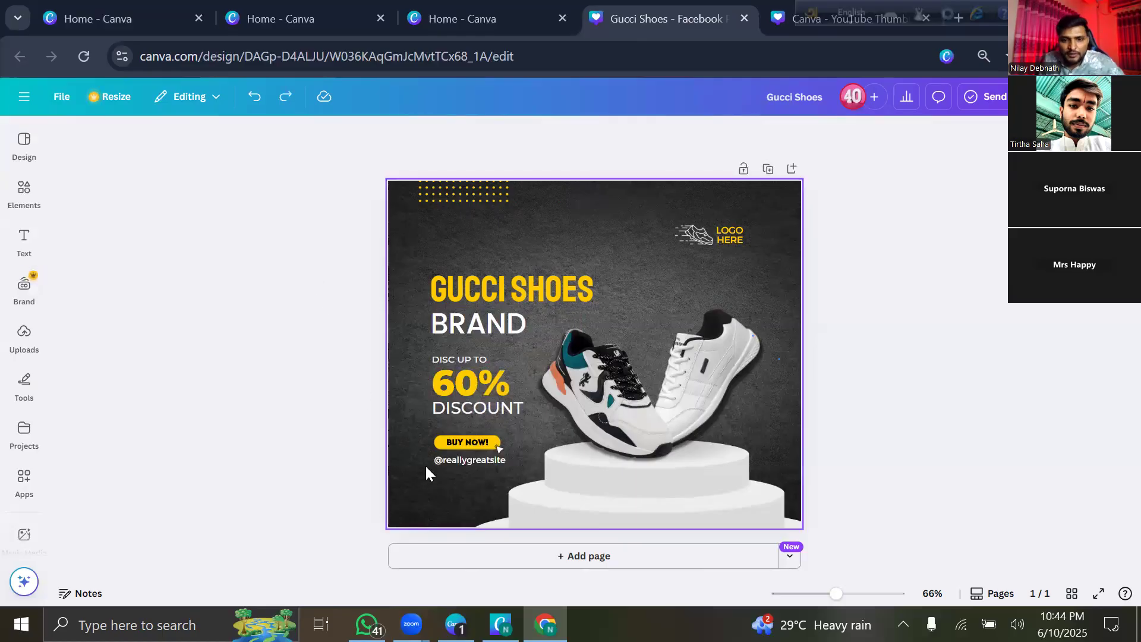
{"action": "double_click", "coordinate": [472, 463]}
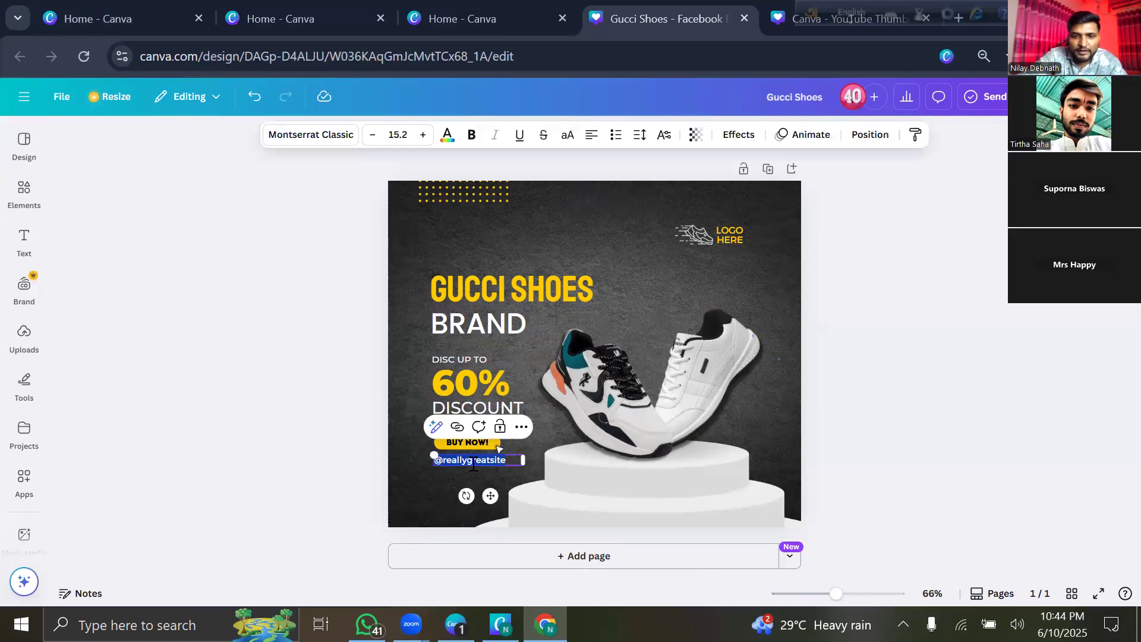
{"action": "key", "text": "BackSpace"}
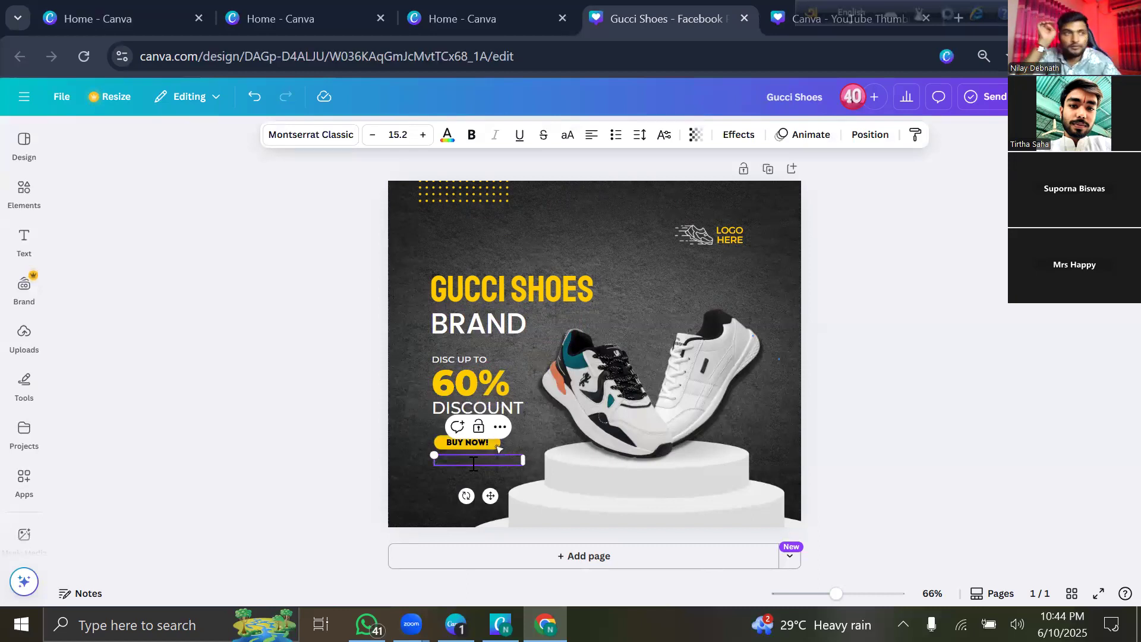
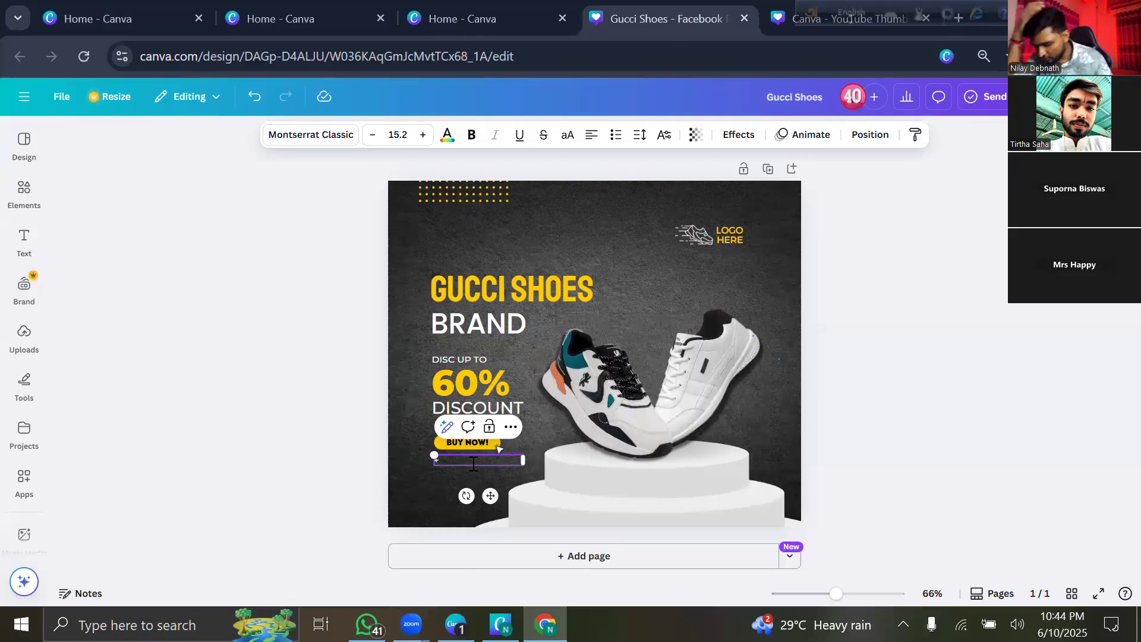
Start the phone number under BUY NOW!, enlarge it to size 25 and nudge it into place.
{"action": "type", "text": "+8"}
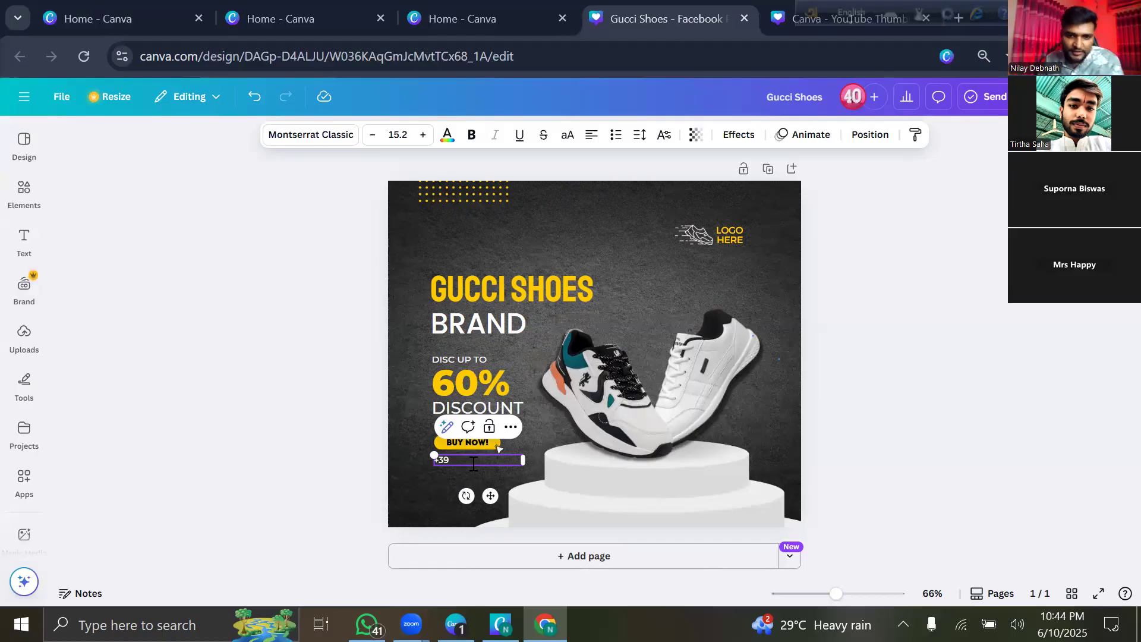
{"action": "left_click_drag", "start_coordinate": [432, 452], "coordinate": [378, 449]}
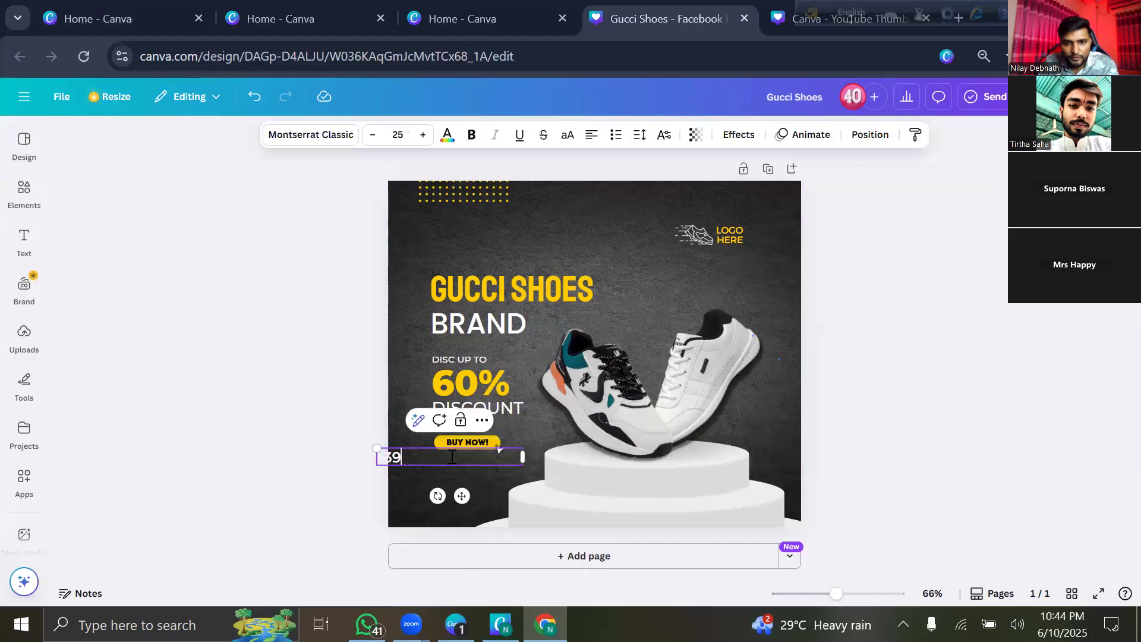
{"action": "left_click", "coordinate": [473, 468]}
{"action": "left_click_drag", "start_coordinate": [425, 455], "coordinate": [442, 472]}
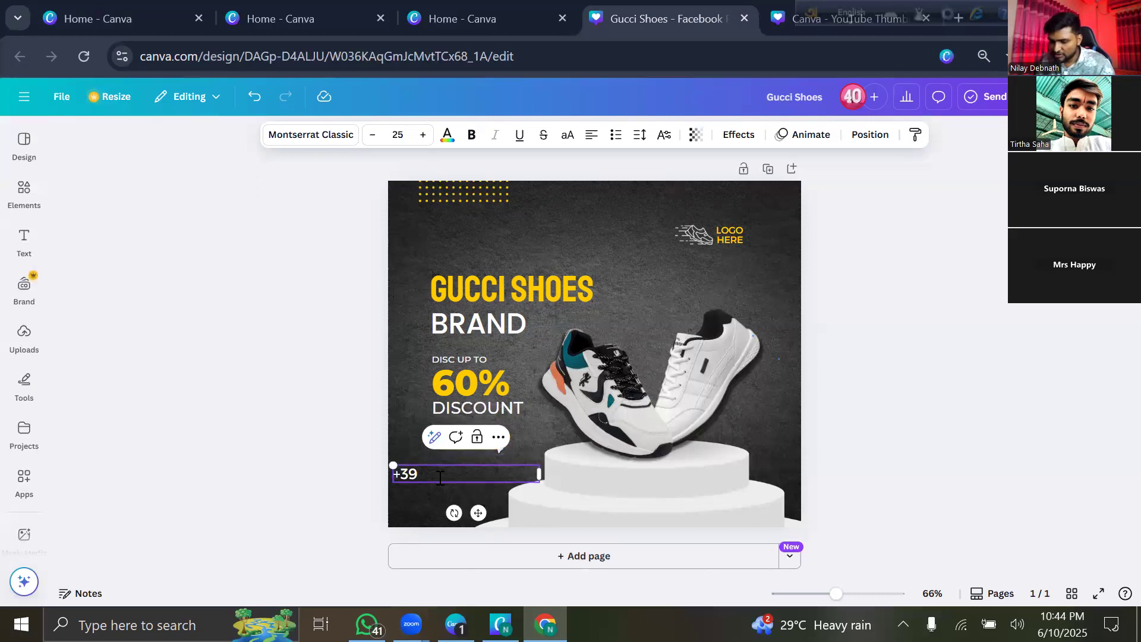
After a brief Windows search detour, finish typing the phone number into the text box.
{"action": "key", "text": "alt+Tab"}
{"action": "key", "text": "super"}
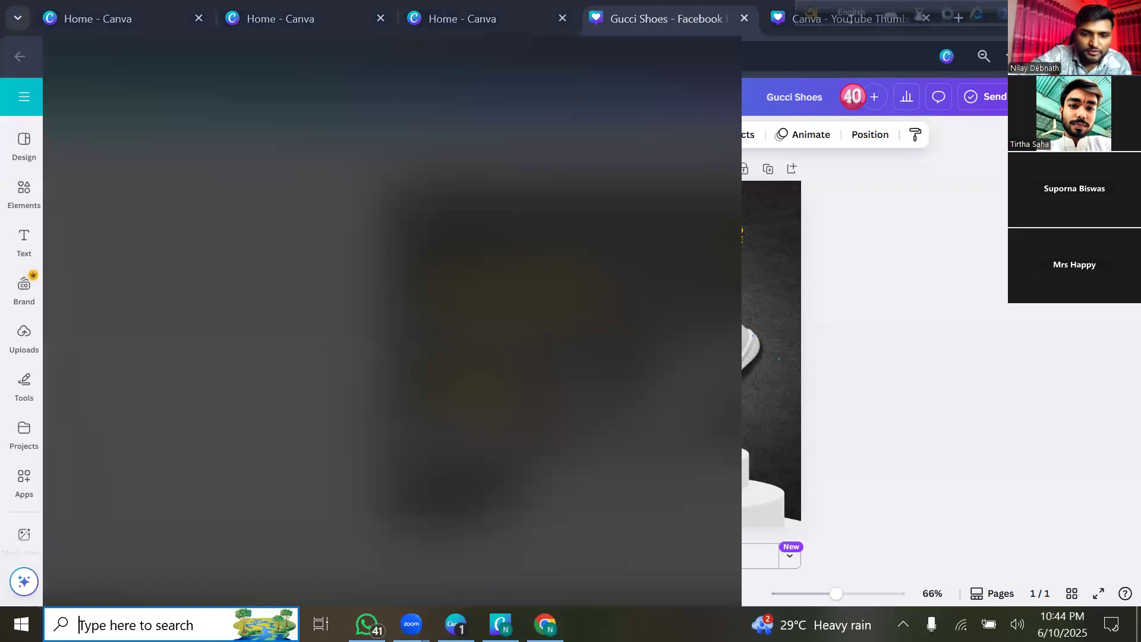
{"action": "type", "text": "45"}
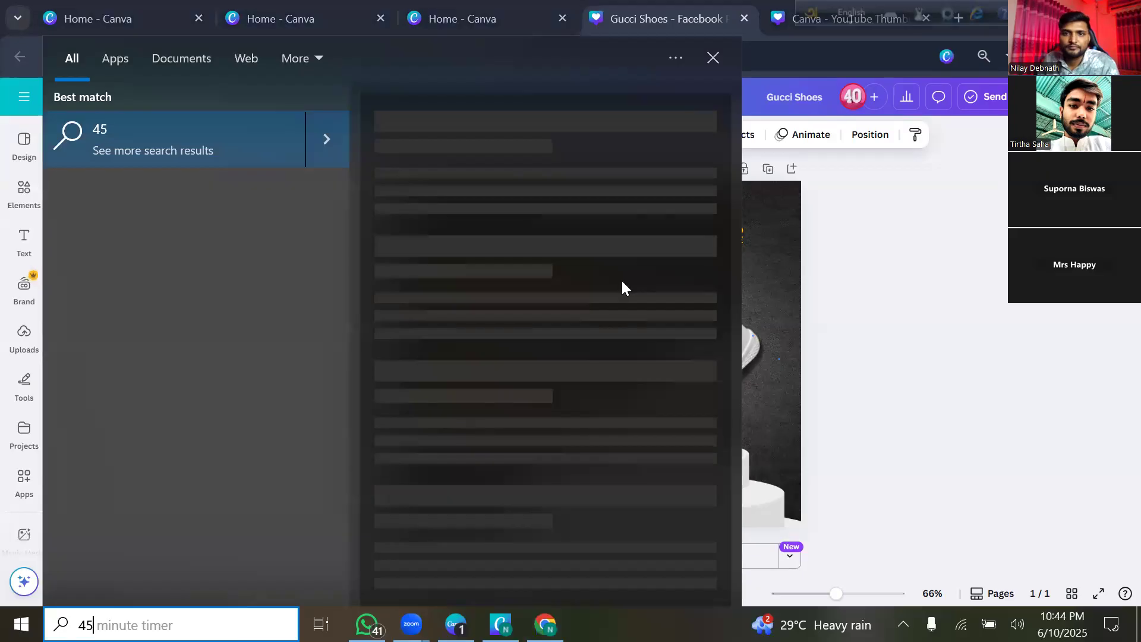
{"action": "left_click", "coordinate": [713, 58]}
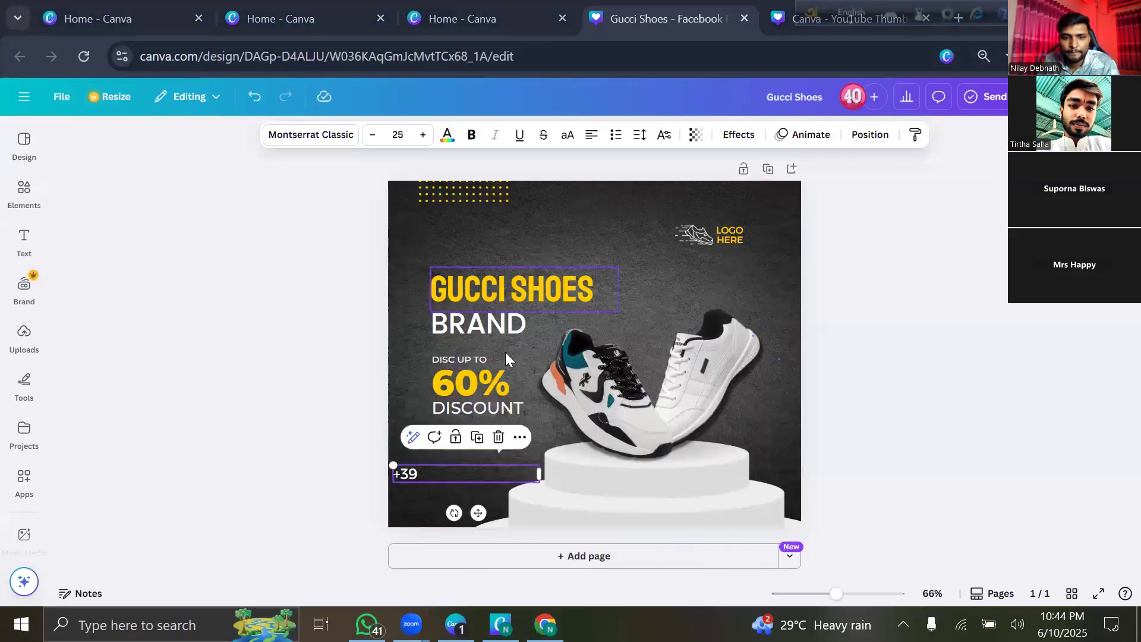
{"action": "left_click", "coordinate": [462, 474]}
{"action": "type", "text": "345"}
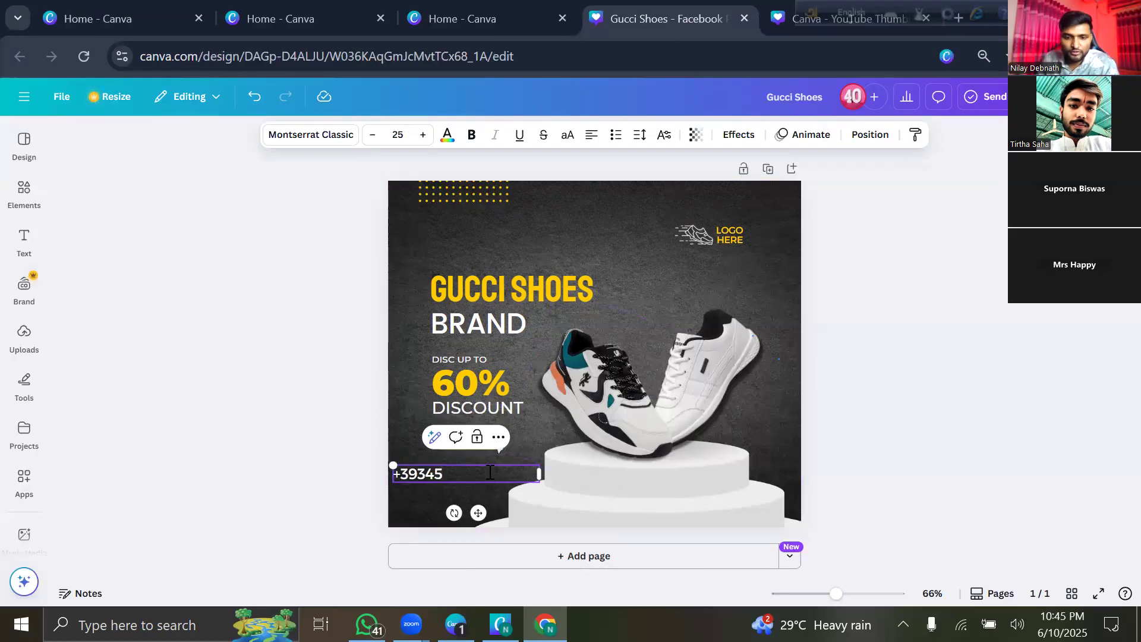
{"action": "type", "text": "678"}
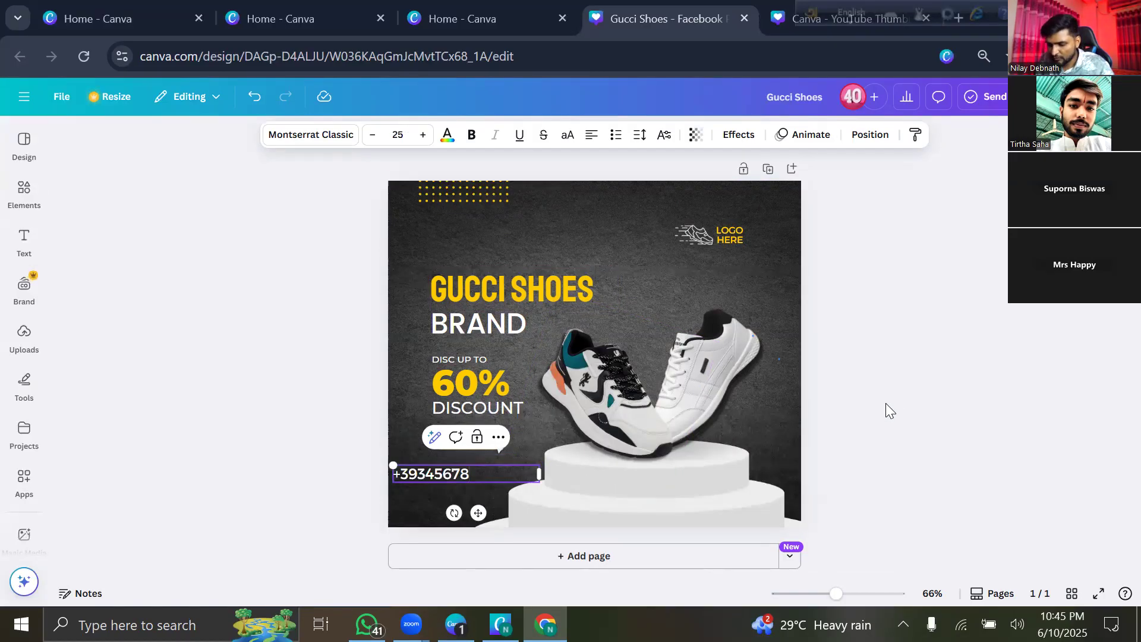
{"action": "type", "text": "912"}
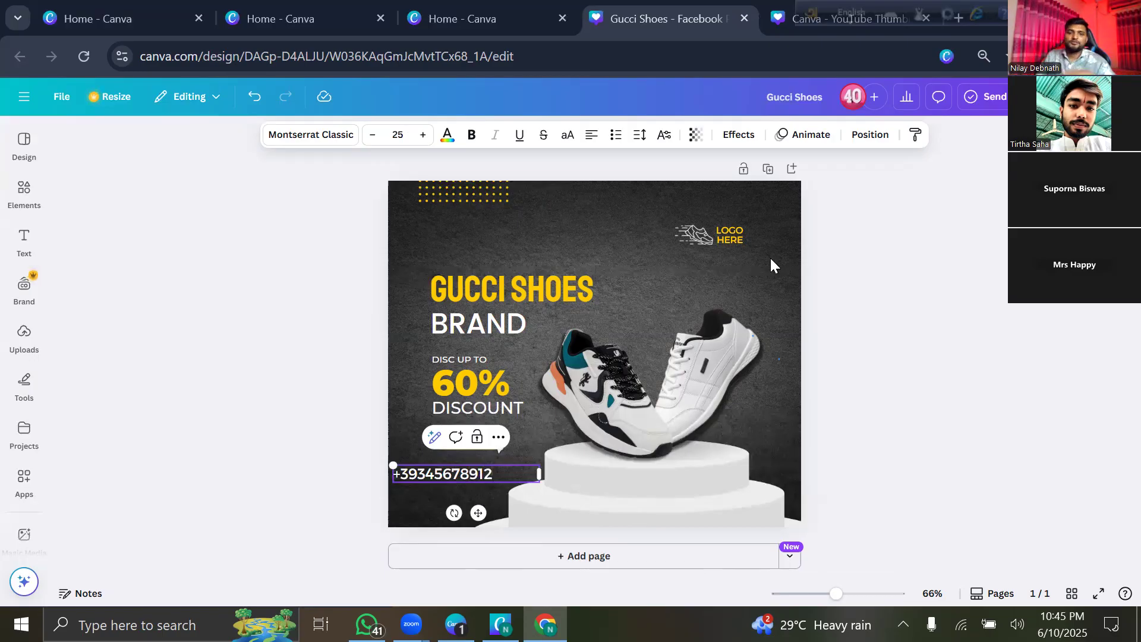
Shrink the phone number to about 22.3 pt and align it directly beneath BUY NOW!
{"action": "left_click", "coordinate": [394, 325]}
{"action": "left_click", "coordinate": [432, 472]}
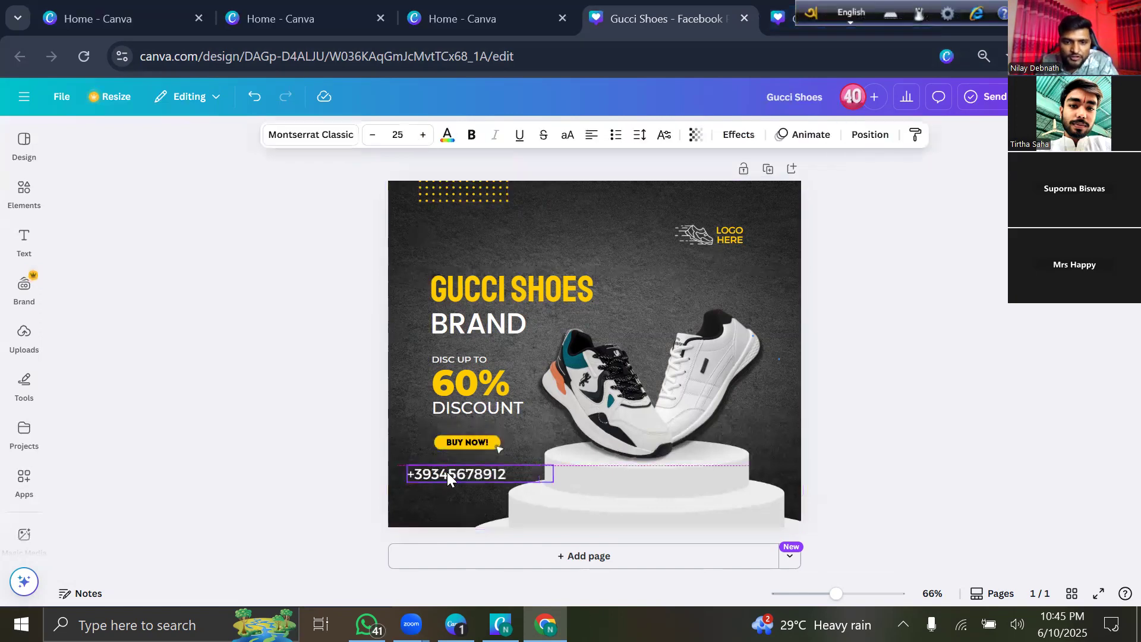
{"action": "left_click_drag", "start_coordinate": [395, 466], "coordinate": [481, 464]}
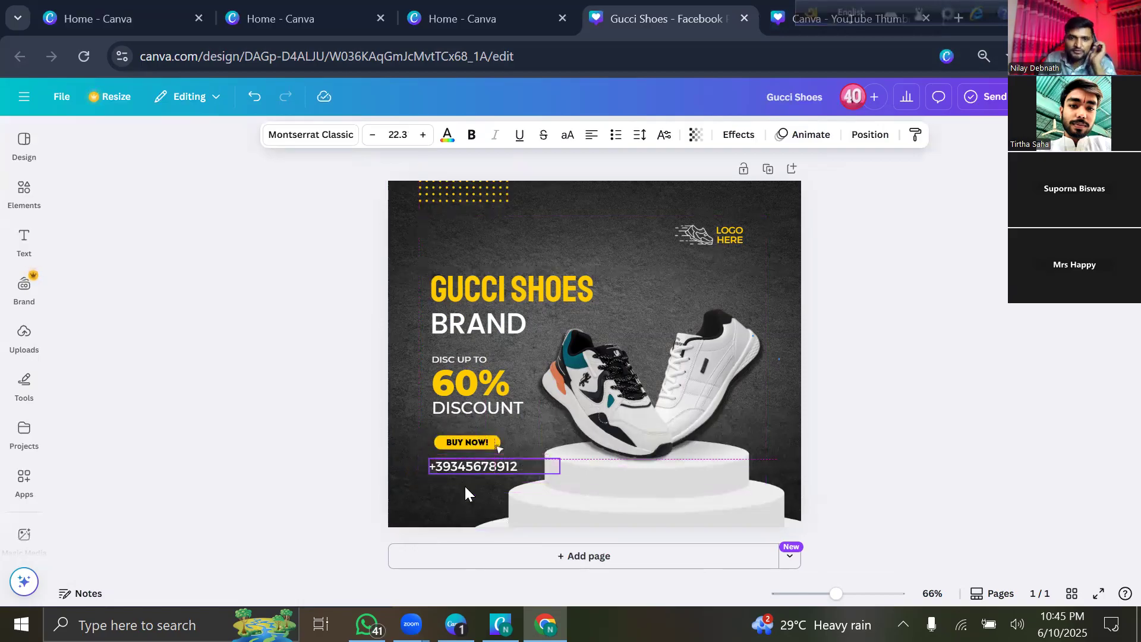
{"action": "left_click", "coordinate": [419, 501]}
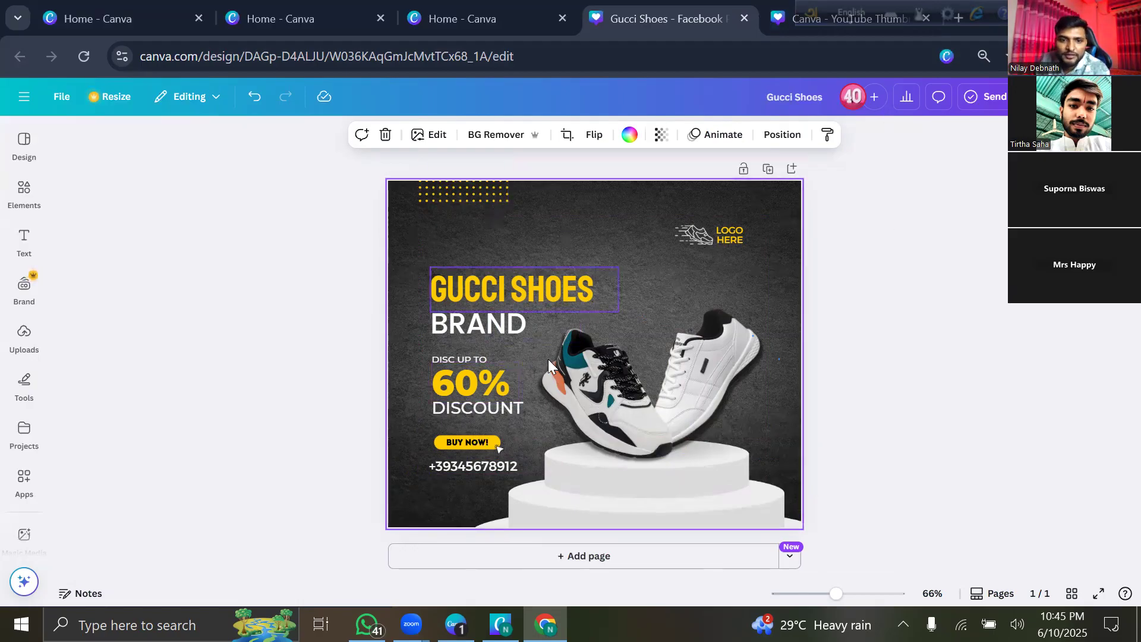
{"action": "left_click", "coordinate": [897, 265]}
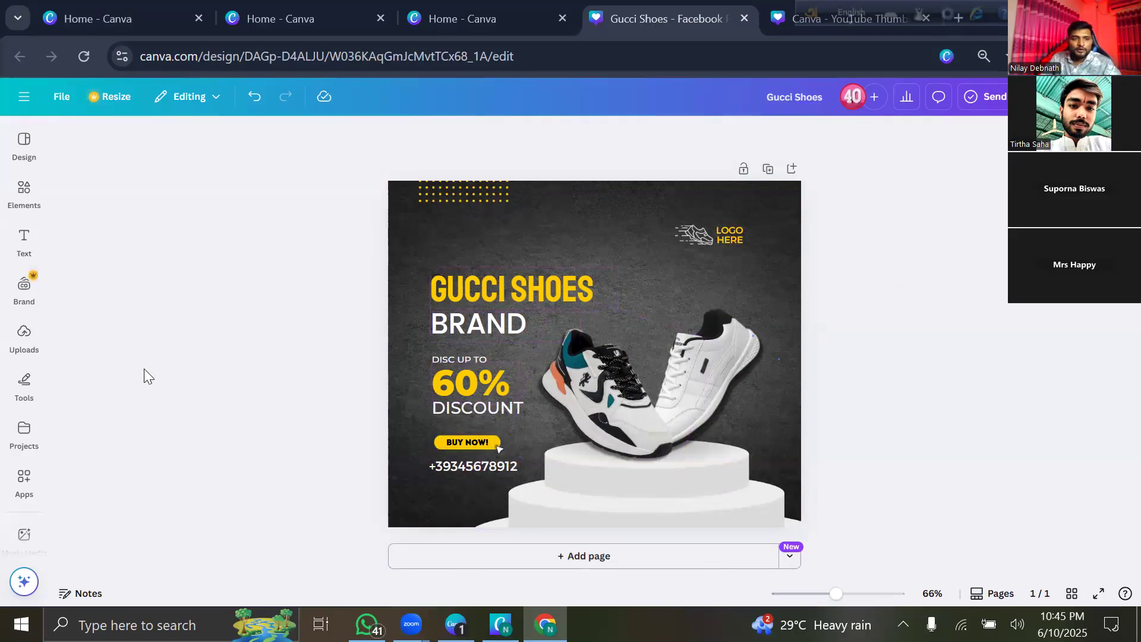
{"action": "left_click", "coordinate": [25, 252]}
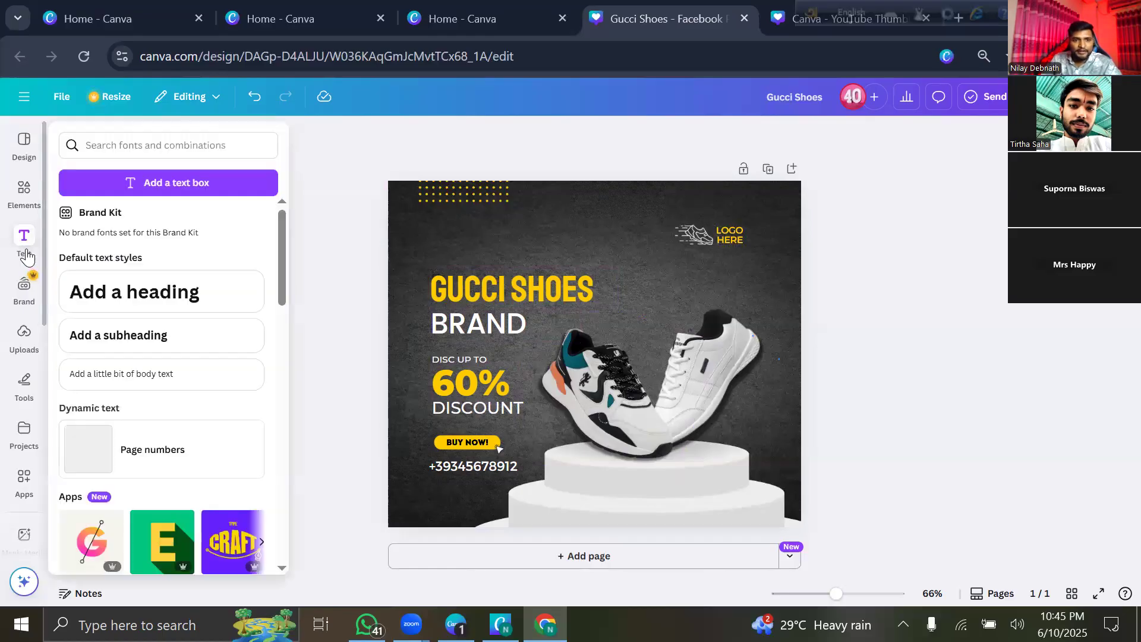
Add a subheading text box, replace its placeholder with a few letters, and try a custom colour.
{"action": "left_click", "coordinate": [130, 331]}
{"action": "left_click", "coordinate": [367, 315]}
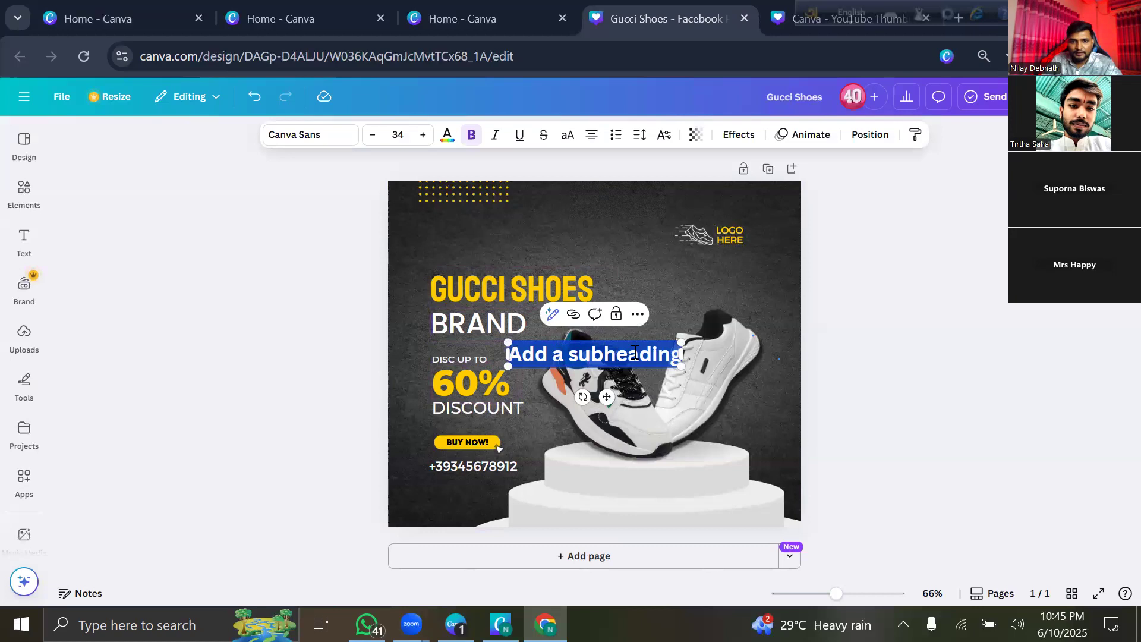
{"action": "key", "text": "BackSpace"}
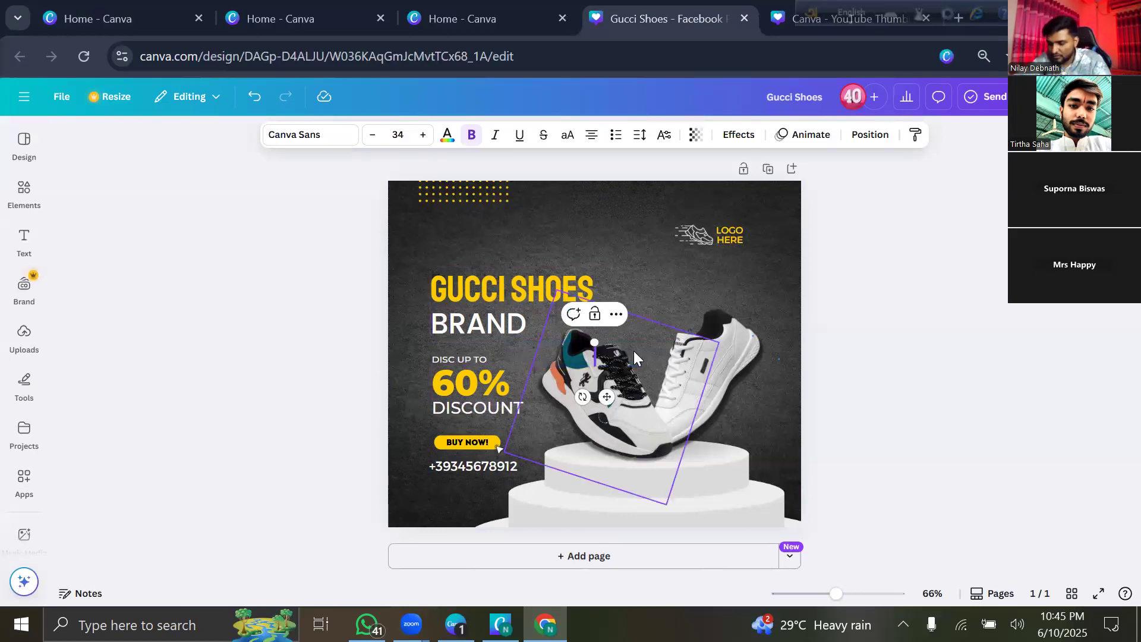
{"action": "type", "text": "I"}
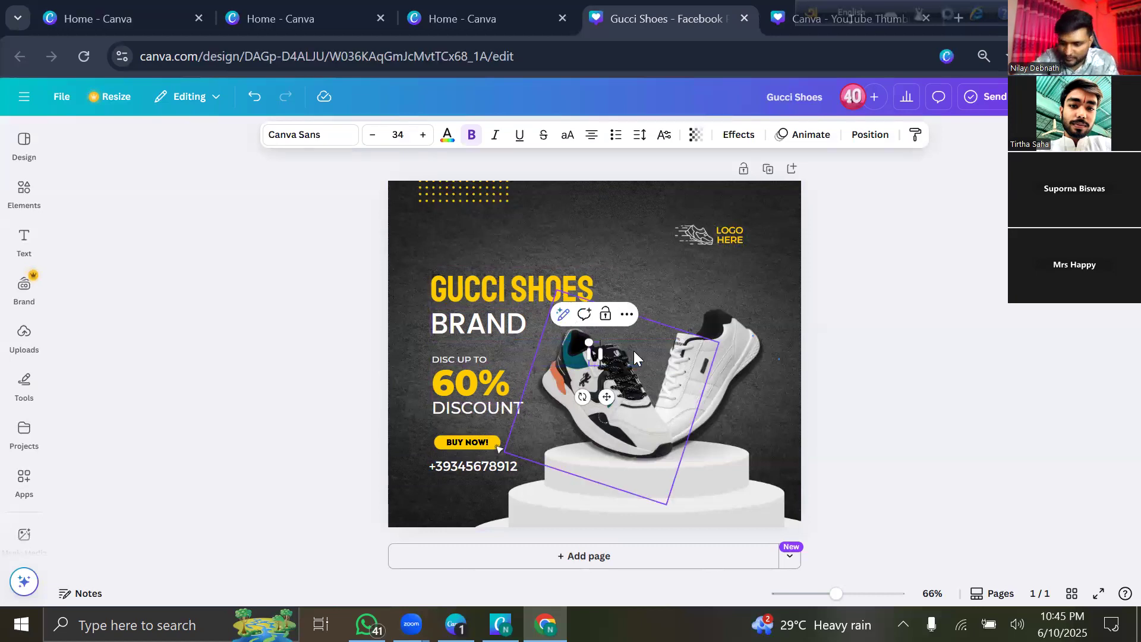
{"action": "type", "text": "IK"}
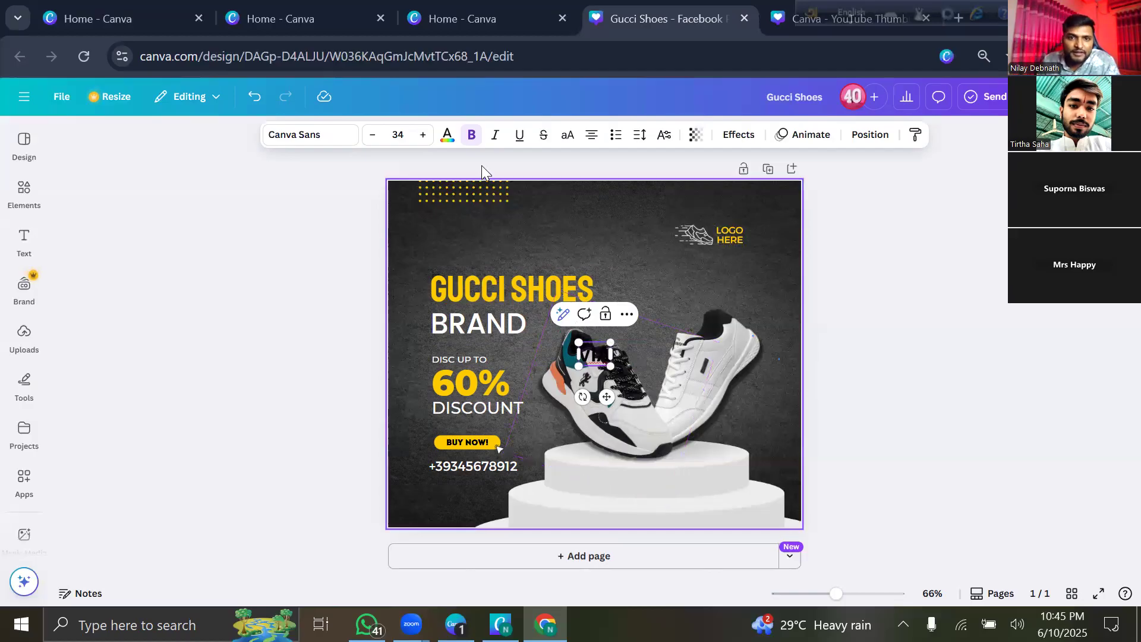
{"action": "left_click", "coordinate": [446, 140]}
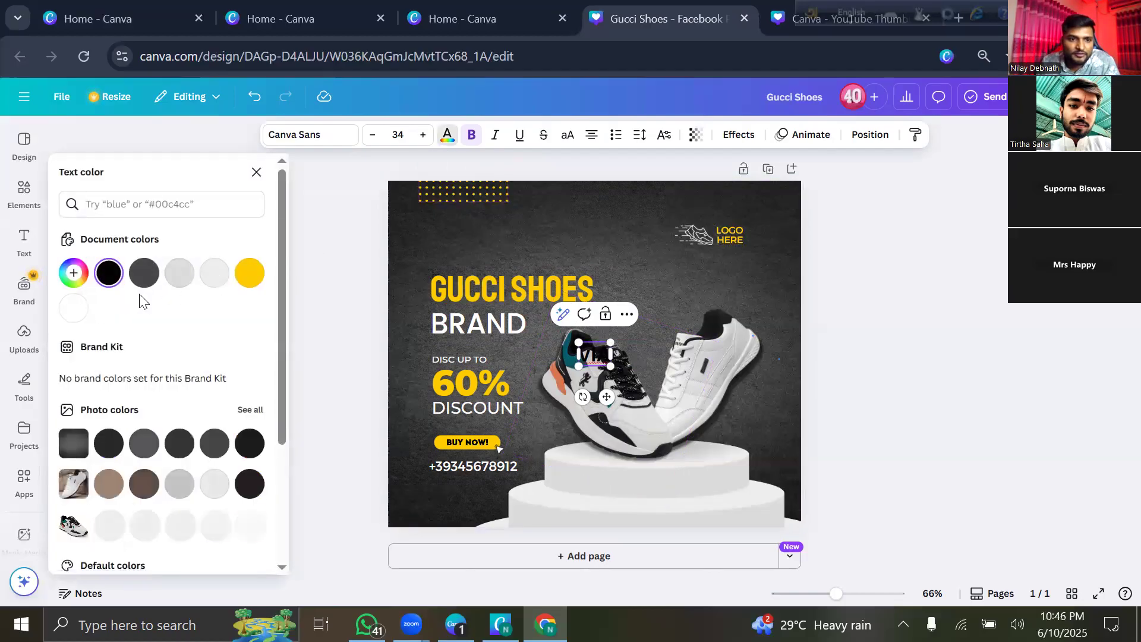
{"action": "left_click", "coordinate": [71, 315]}
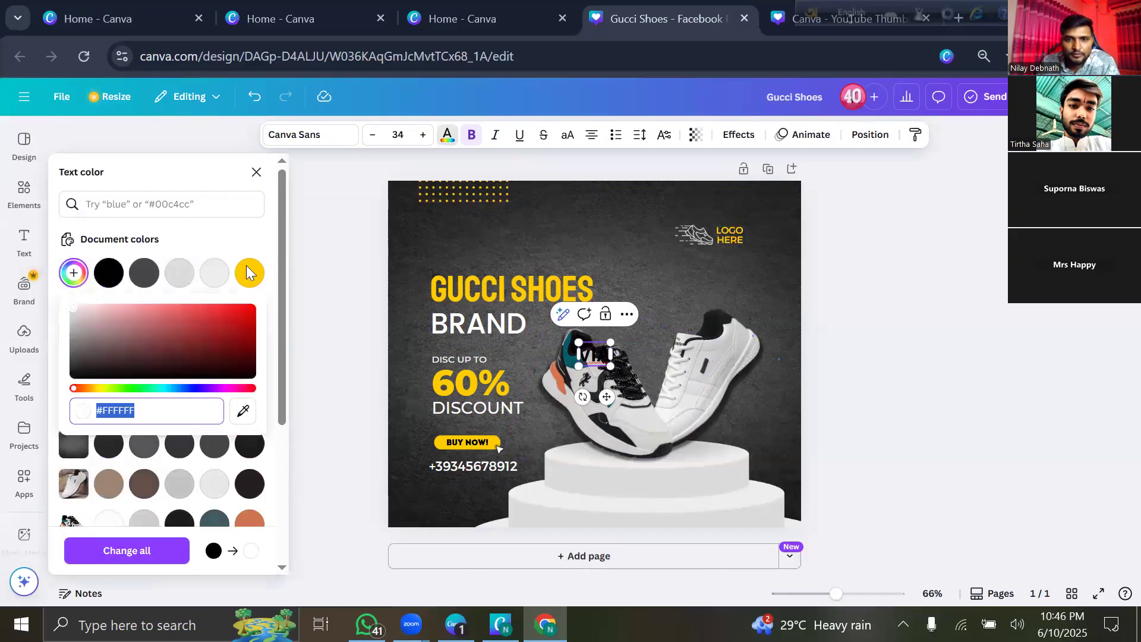
{"action": "type", "text": "#"}
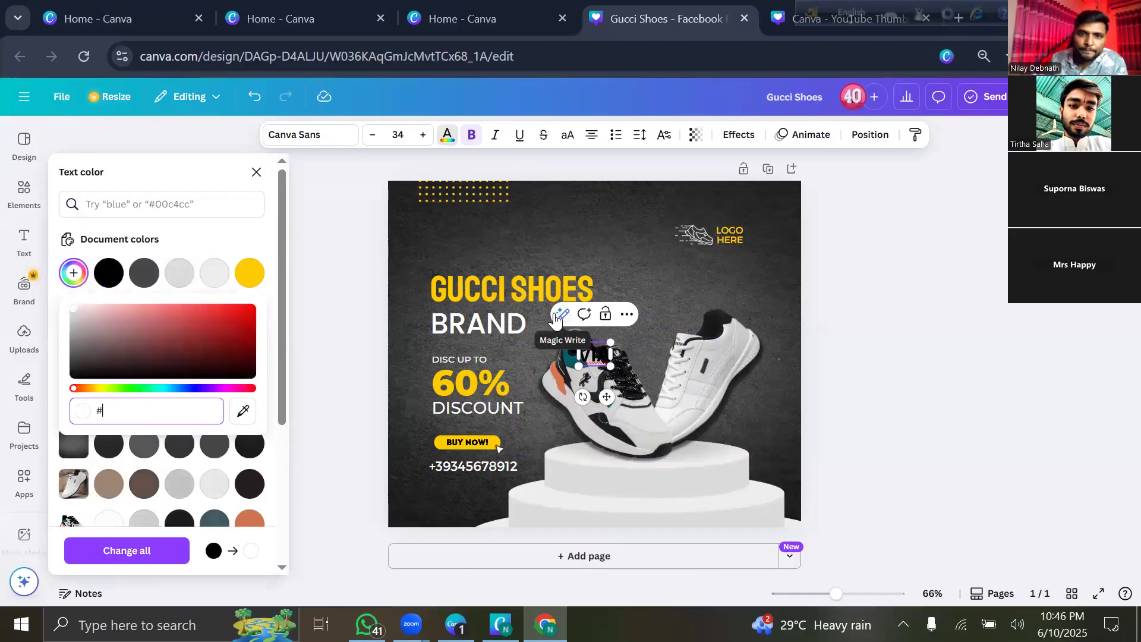
{"action": "left_click", "coordinate": [595, 360]}
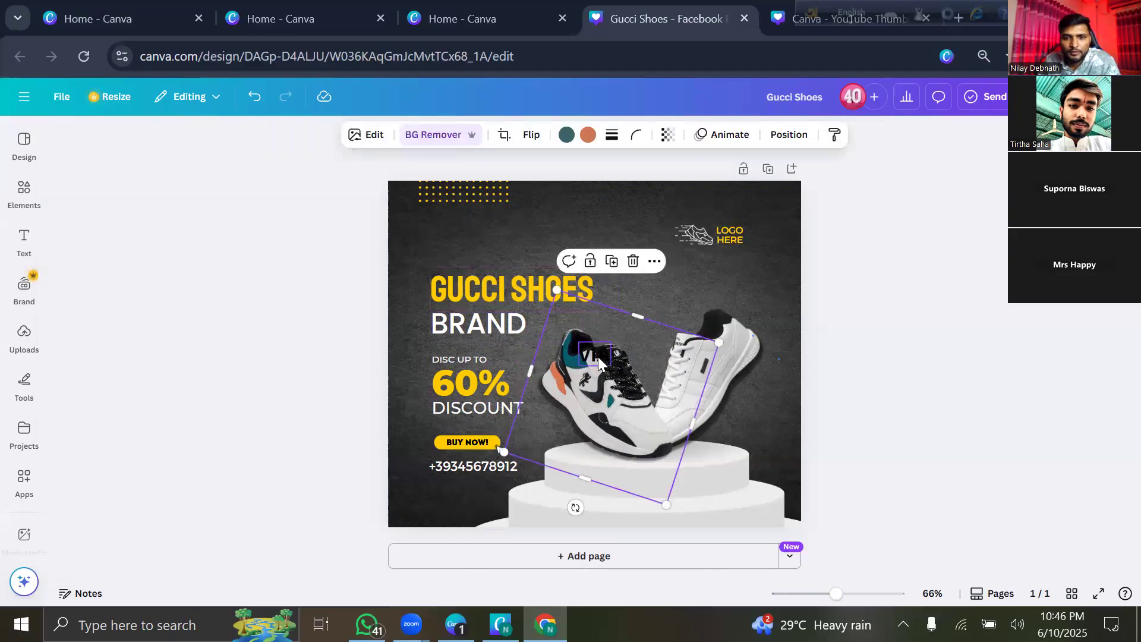
Trim the new box's text down to the letter A and move it above GUCCI SHOES.
{"action": "left_click", "coordinate": [598, 357]}
{"action": "type", "text": "D"}
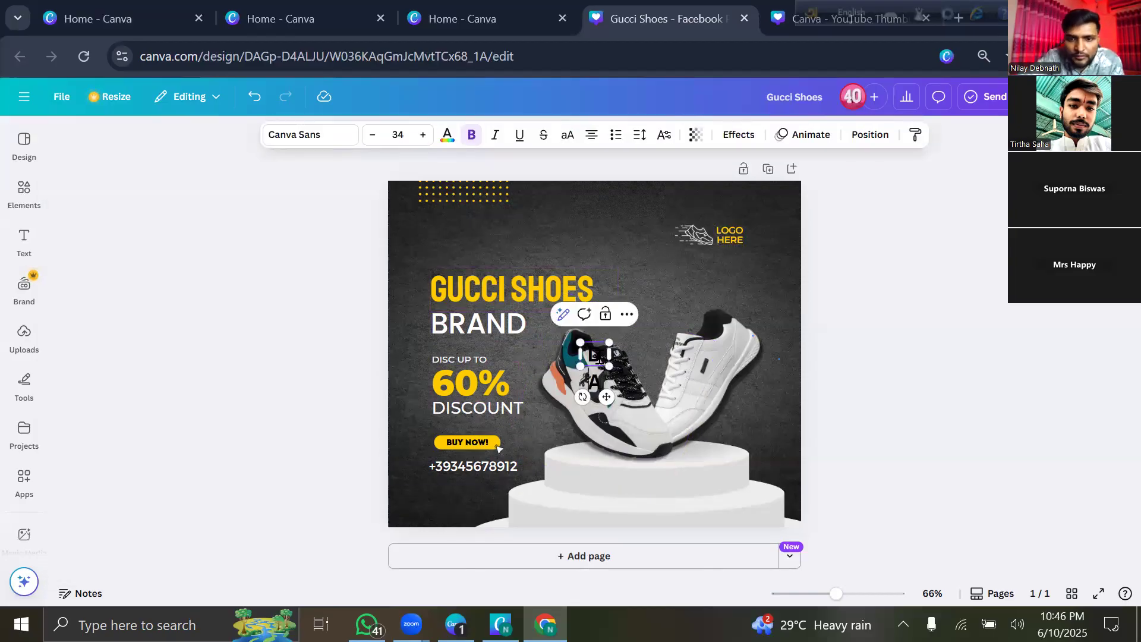
{"action": "type", "text": "FF"}
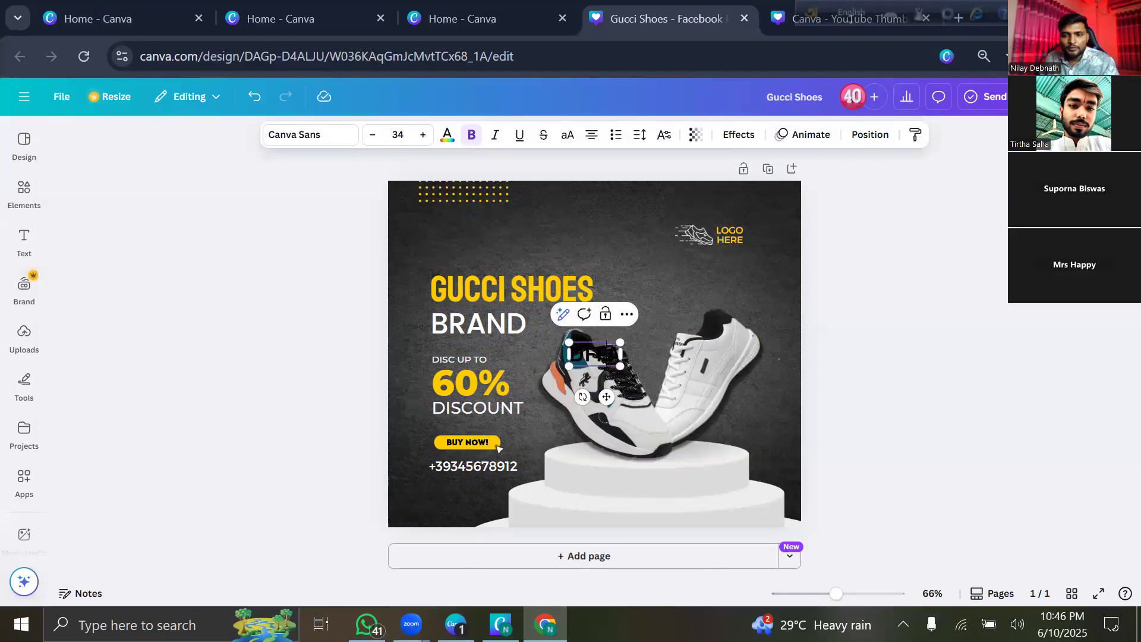
{"action": "key", "text": "BackSpace"}
{"action": "key", "text": "BackSpace"}
{"action": "key", "text": "BackSpace"}
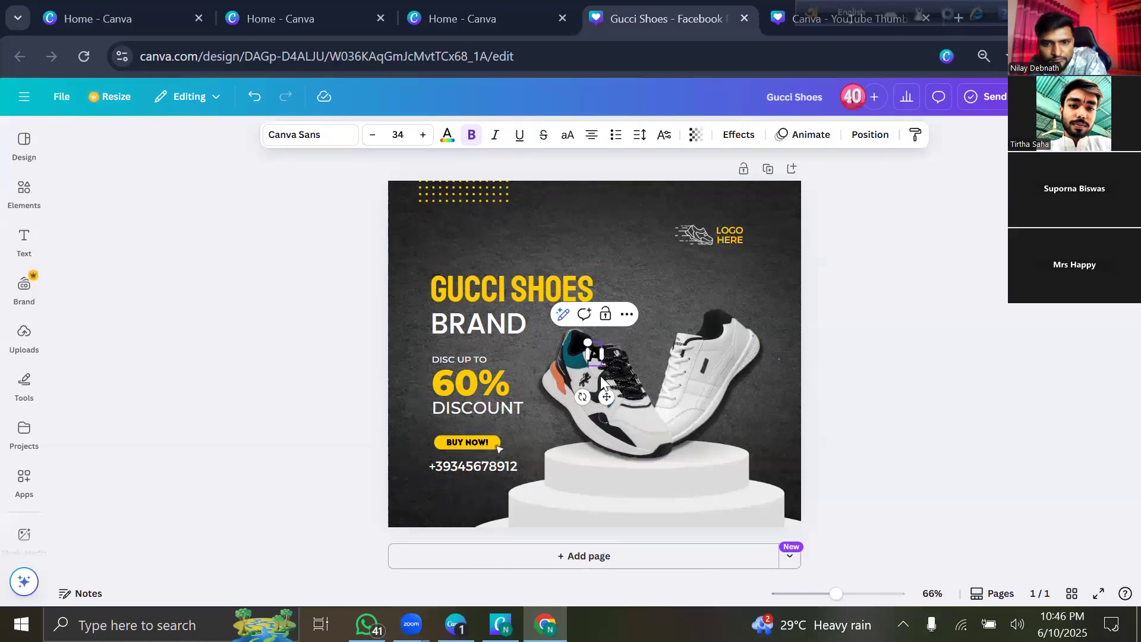
{"action": "left_click_drag", "start_coordinate": [601, 381], "coordinate": [474, 283]}
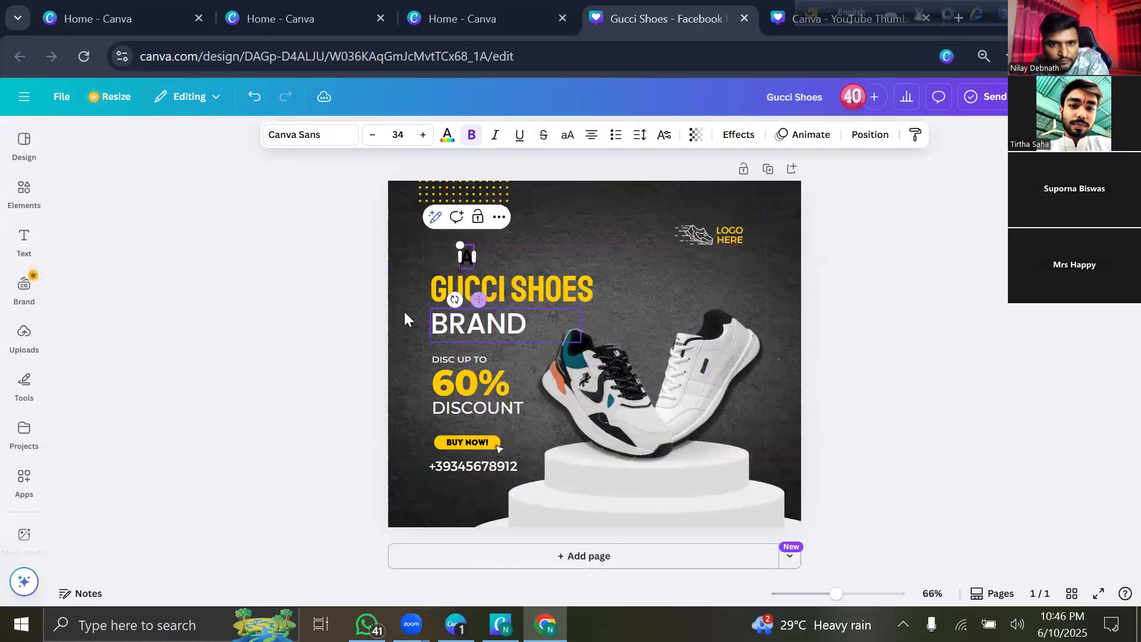
Delete the letter A from the small box and switch its text colour to white.
{"action": "left_click", "coordinate": [355, 283]}
{"action": "left_click", "coordinate": [469, 247]}
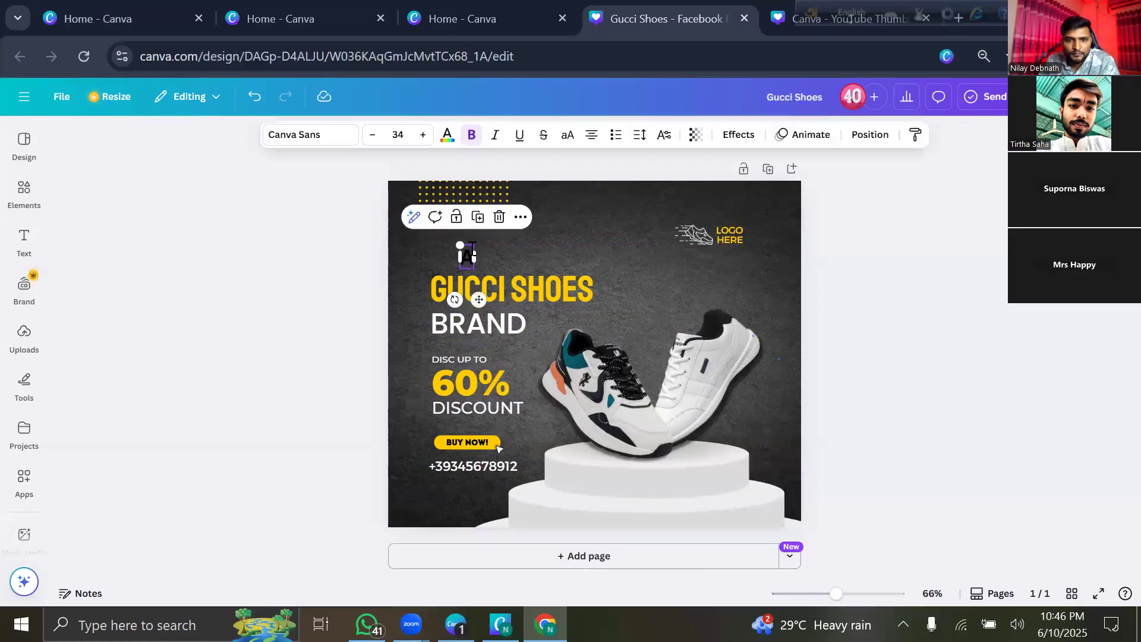
{"action": "key", "text": "BackSpace"}
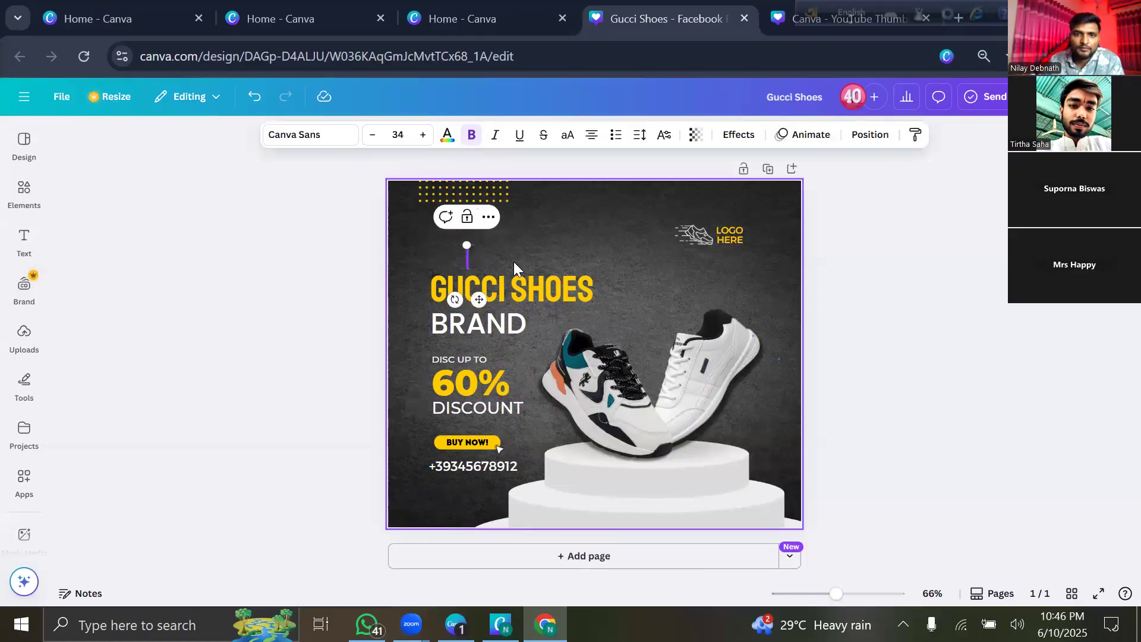
{"action": "left_click", "coordinate": [445, 138]}
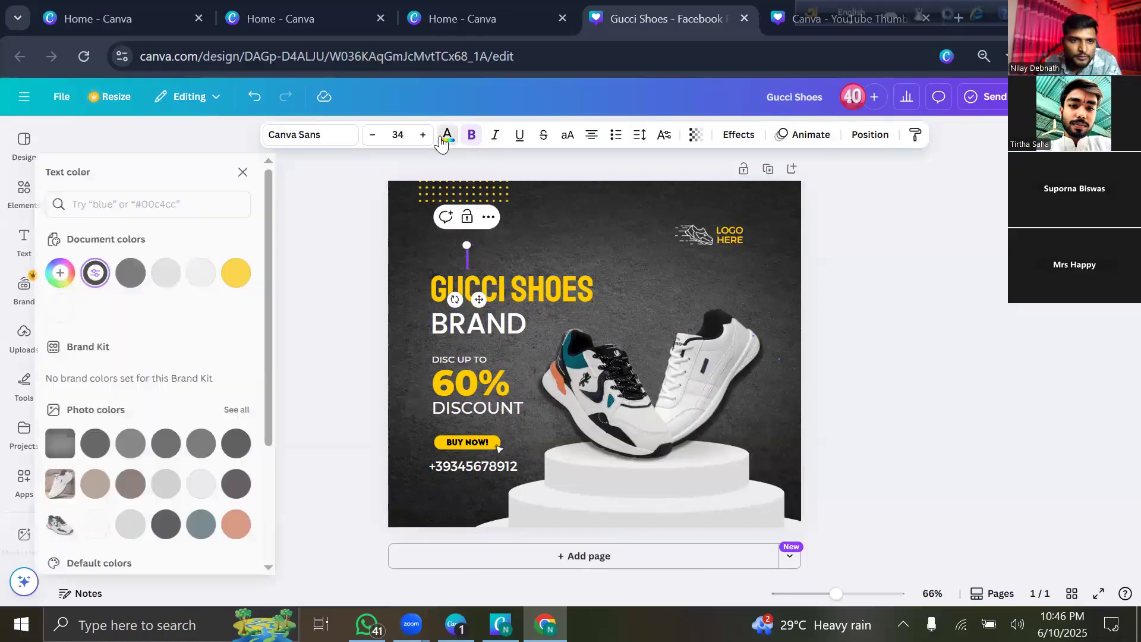
{"action": "left_click", "coordinate": [73, 307]}
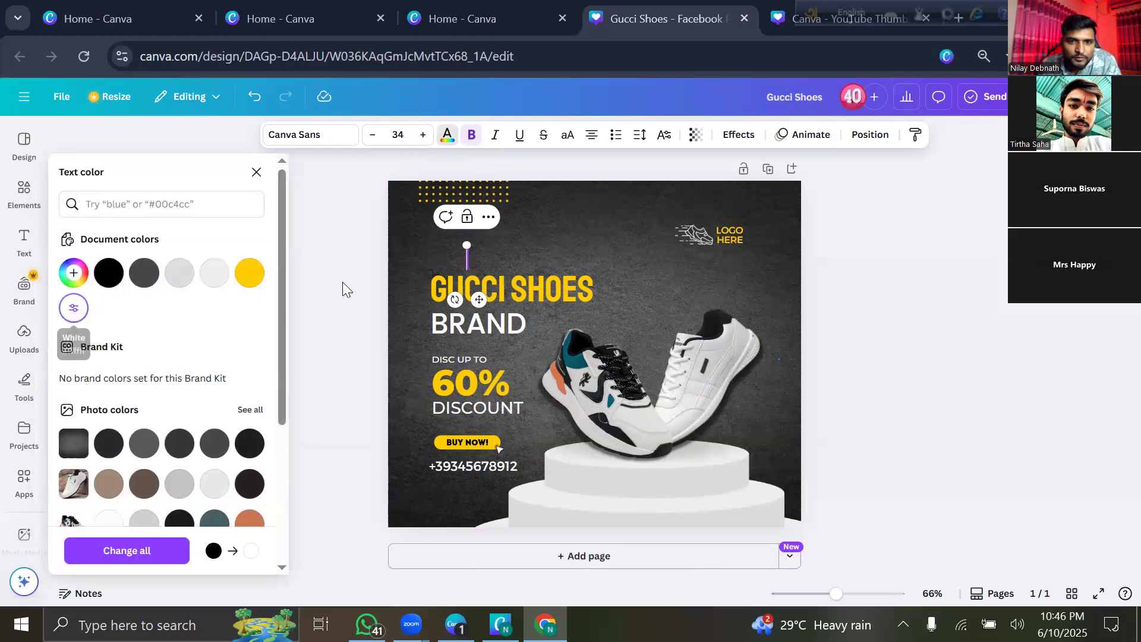
{"action": "type", "text": "NSV"}
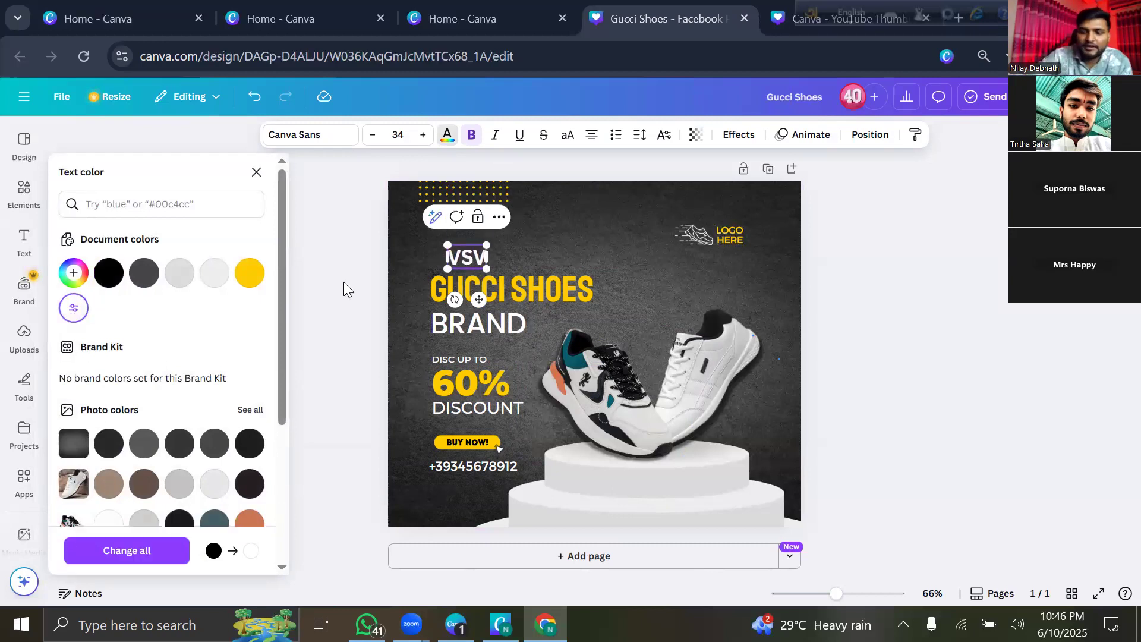
{"action": "key", "text": "BackSpace"}
{"action": "key", "text": "BackSpace"}
{"action": "key", "text": "BackSpace"}
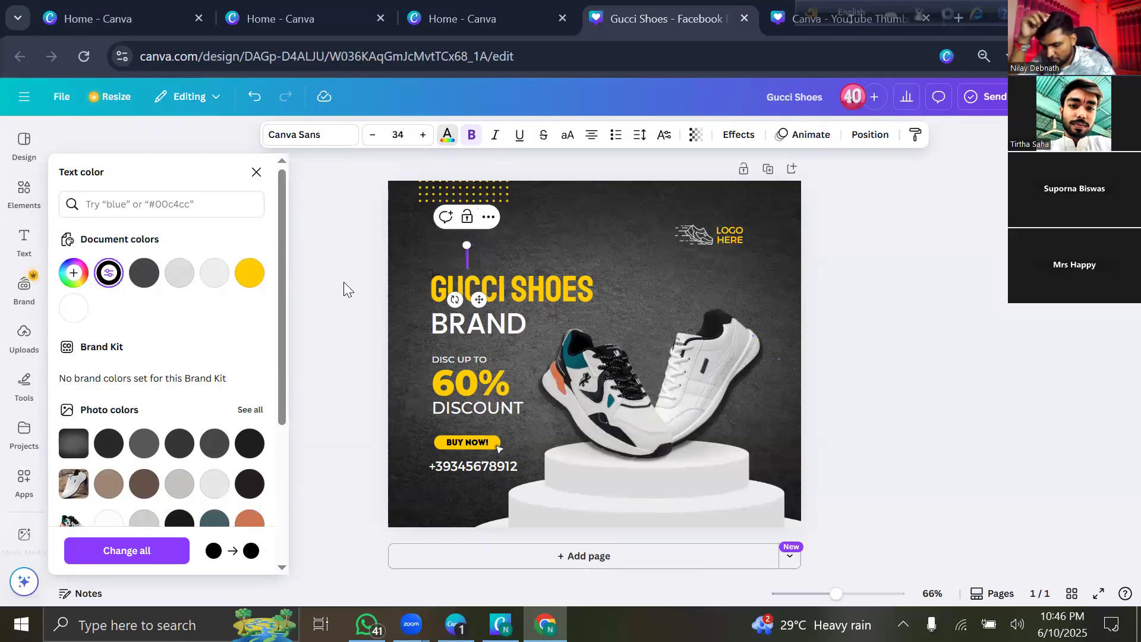
{"action": "type", "text": "v"}
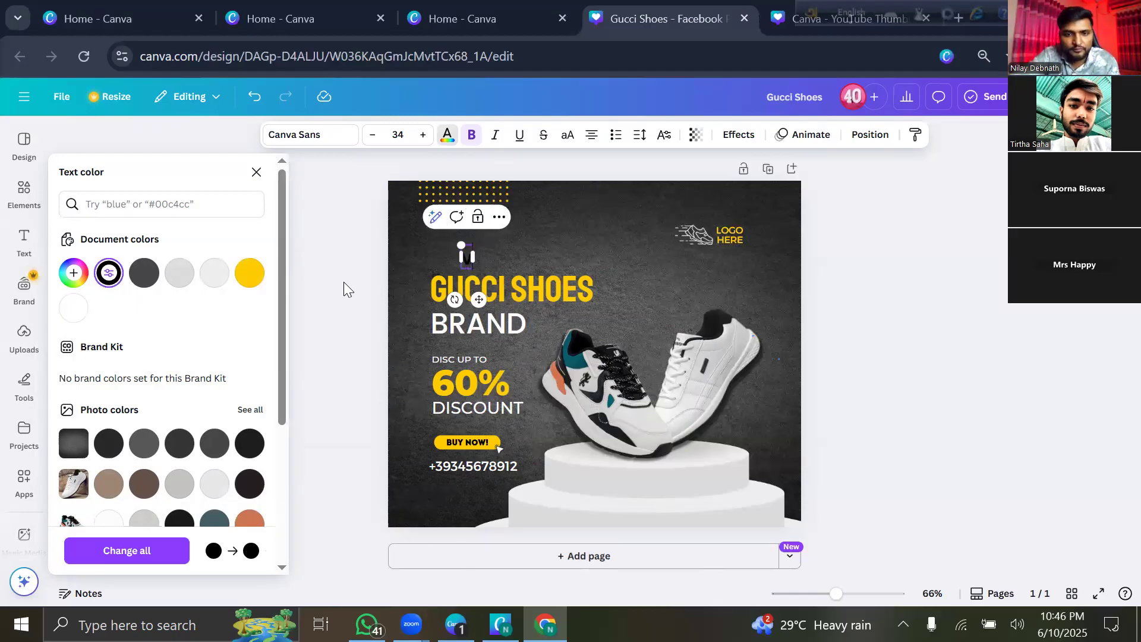
{"action": "type", "text": "IA"}
{"action": "key", "text": "BackSpace"}
{"action": "key", "text": "BackSpace"}
{"action": "key", "text": "BackSpace"}
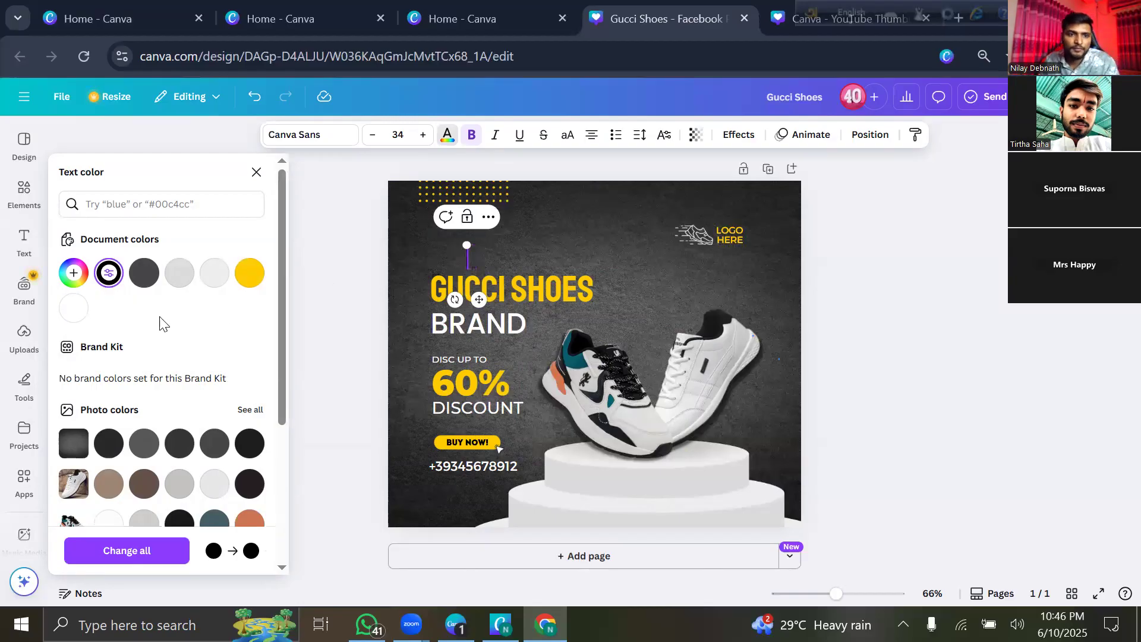
{"action": "left_click", "coordinate": [73, 308]}
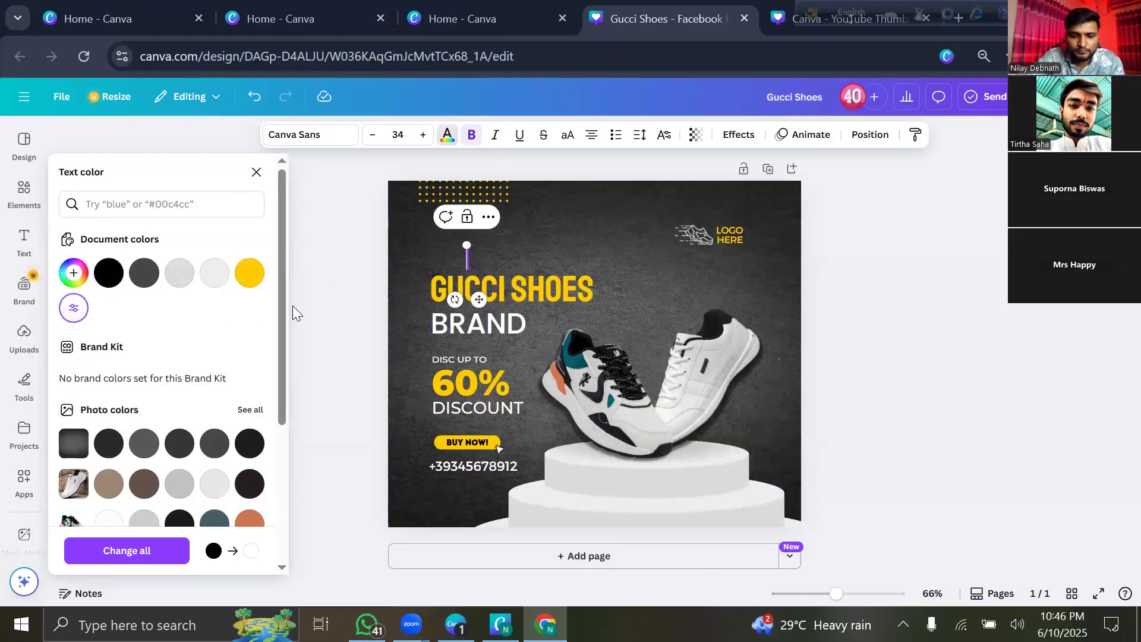
Test a few letters, then clear the box again and reapply the white text colour.
{"action": "type", "text": "M"}
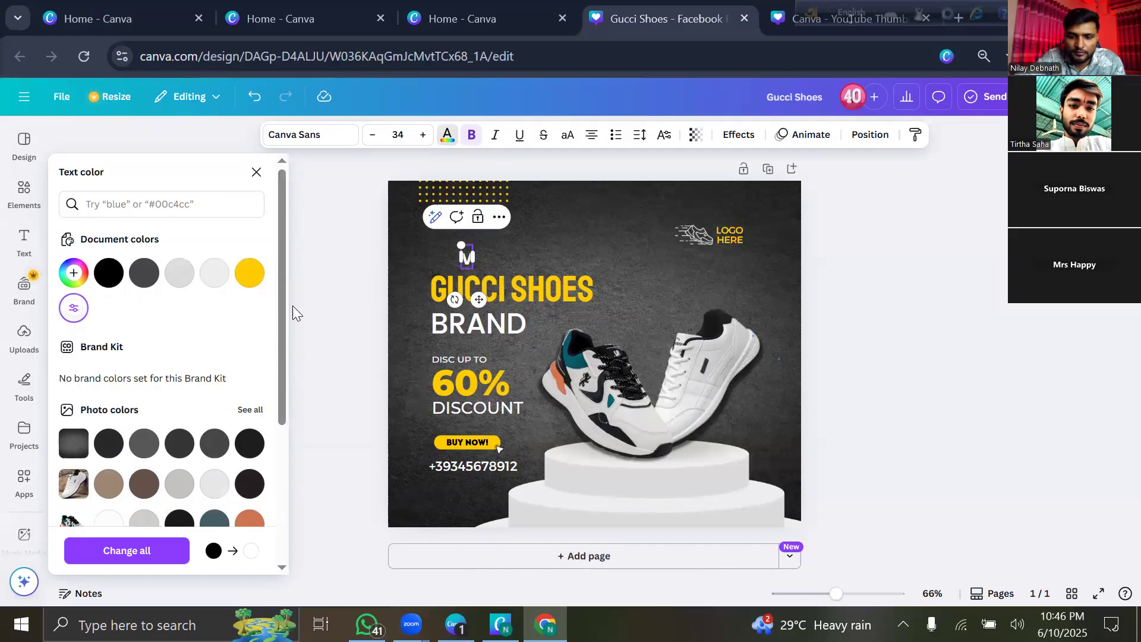
{"action": "type", "text": "IA"}
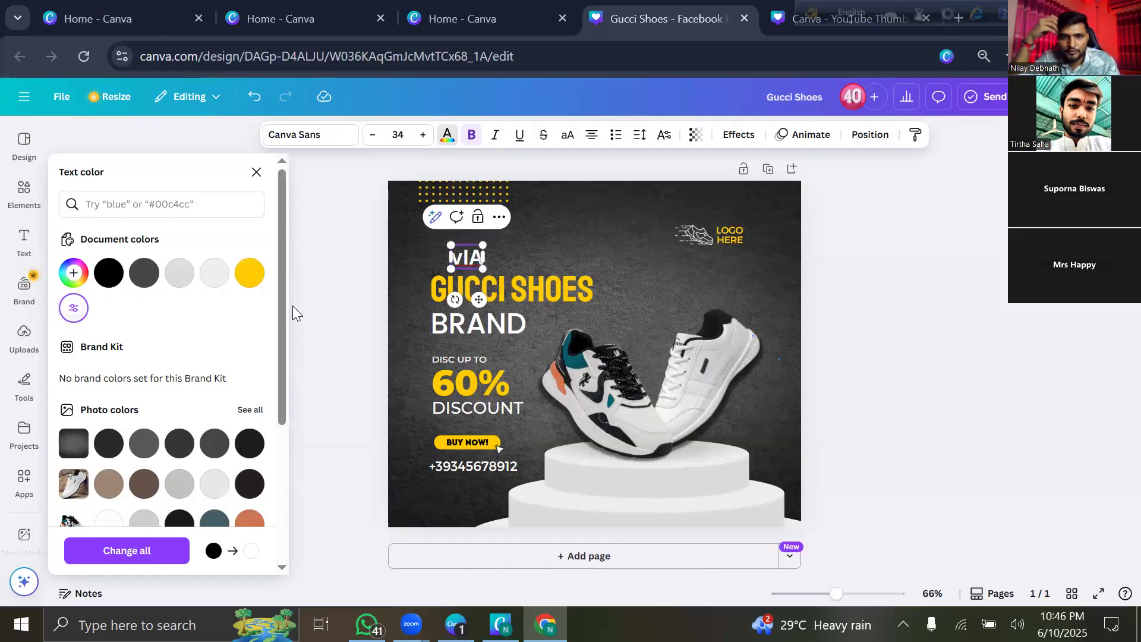
{"action": "key", "text": "BackSpace"}
{"action": "key", "text": "BackSpace"}
{"action": "key", "text": "BackSpace"}
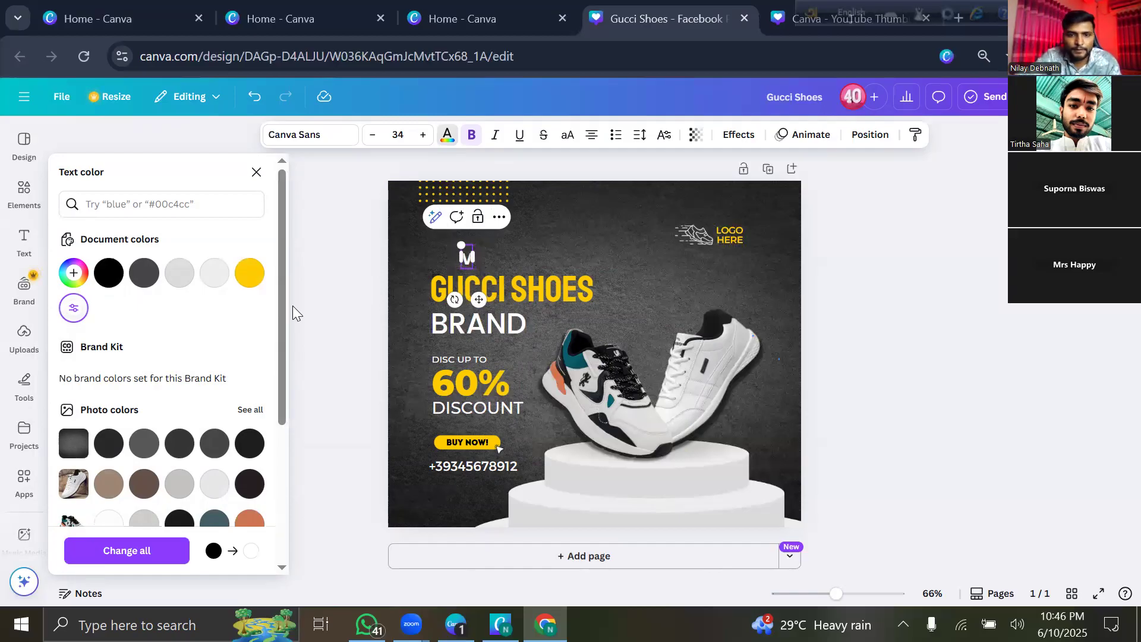
{"action": "type", "text": "Mia"}
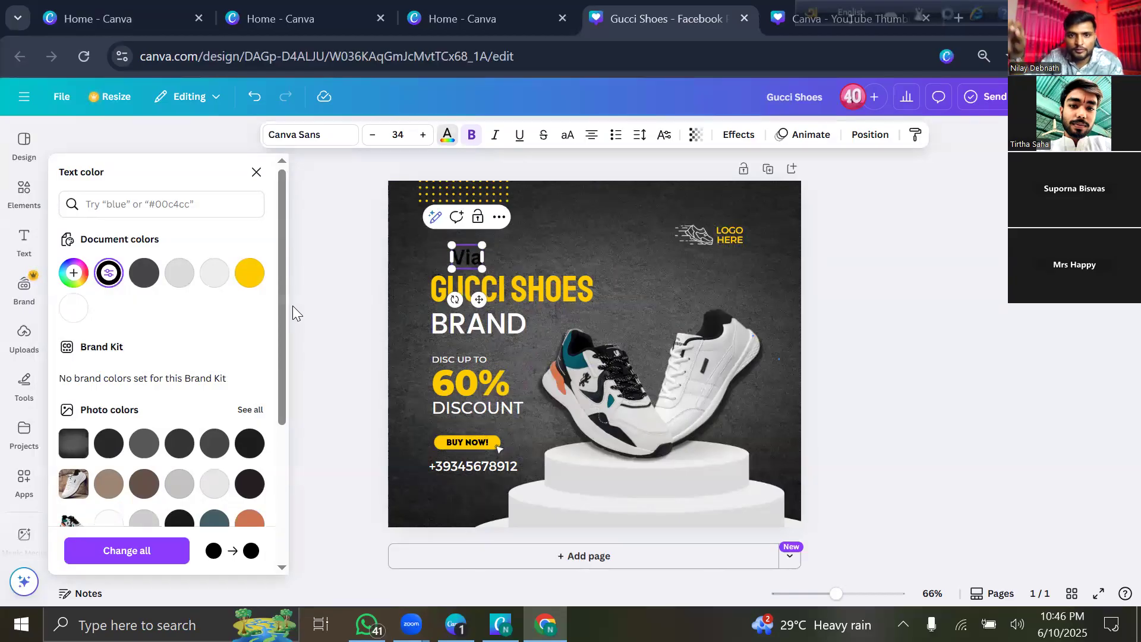
{"action": "left_click", "coordinate": [71, 311]}
{"action": "key", "text": "BackSpace"}
{"action": "key", "text": "BackSpace"}
{"action": "key", "text": "BackSpace"}
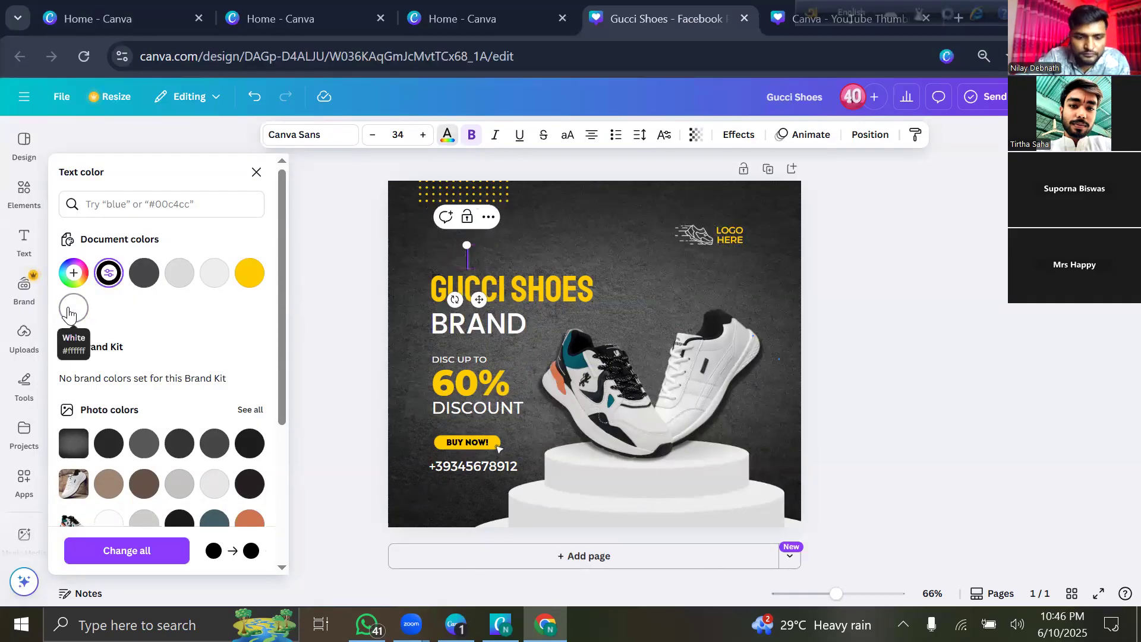
{"action": "type", "text": "M"}
{"action": "key", "text": "ctrl+z"}
{"action": "key", "text": "ctrl+z"}
{"action": "key", "text": "BackSpace"}
{"action": "key", "text": "BackSpace"}
{"action": "key", "text": "BackSpace"}
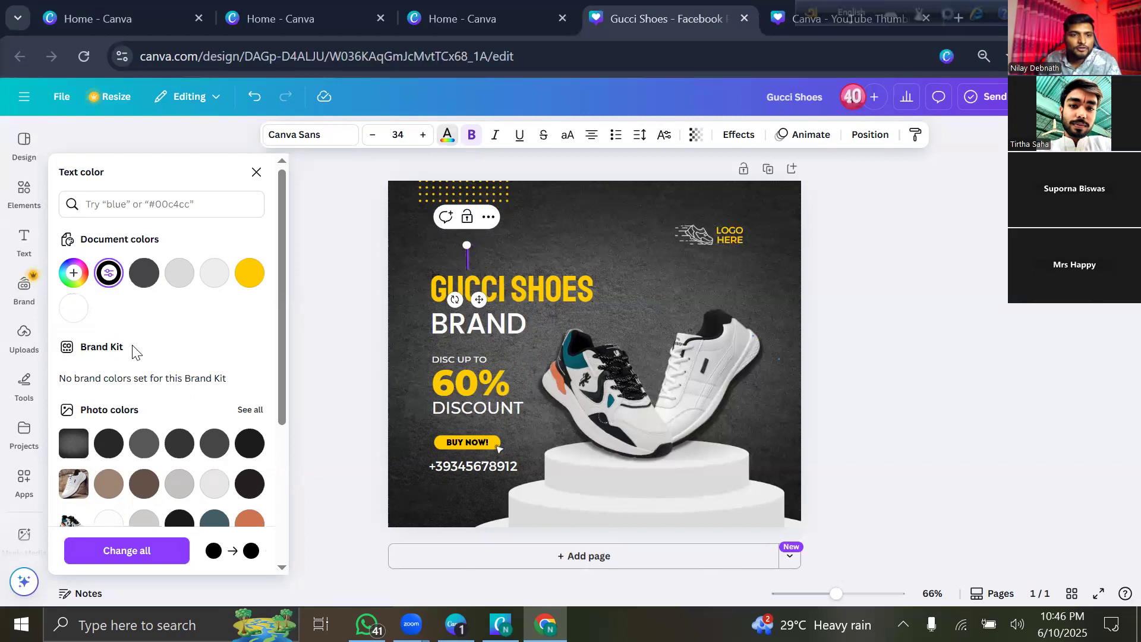
{"action": "left_click", "coordinate": [72, 310]}
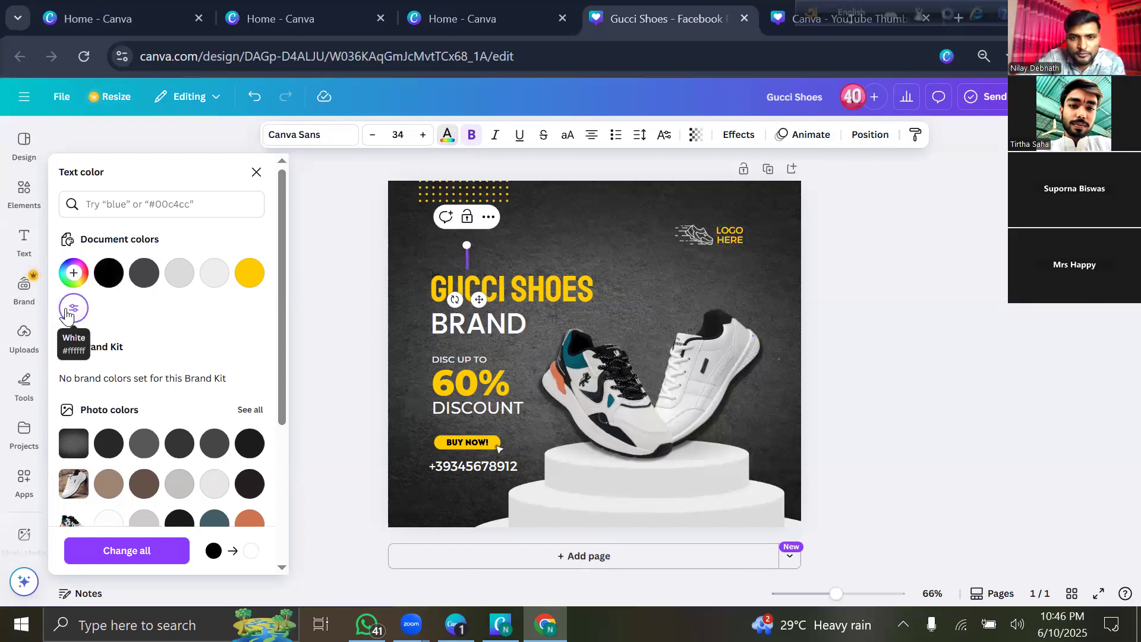
Type the store's street address in white above GUCCI SHOES, then add a blank second page with a line.
{"action": "type", "text": "M"}
{"action": "key", "text": "ctrl+z"}
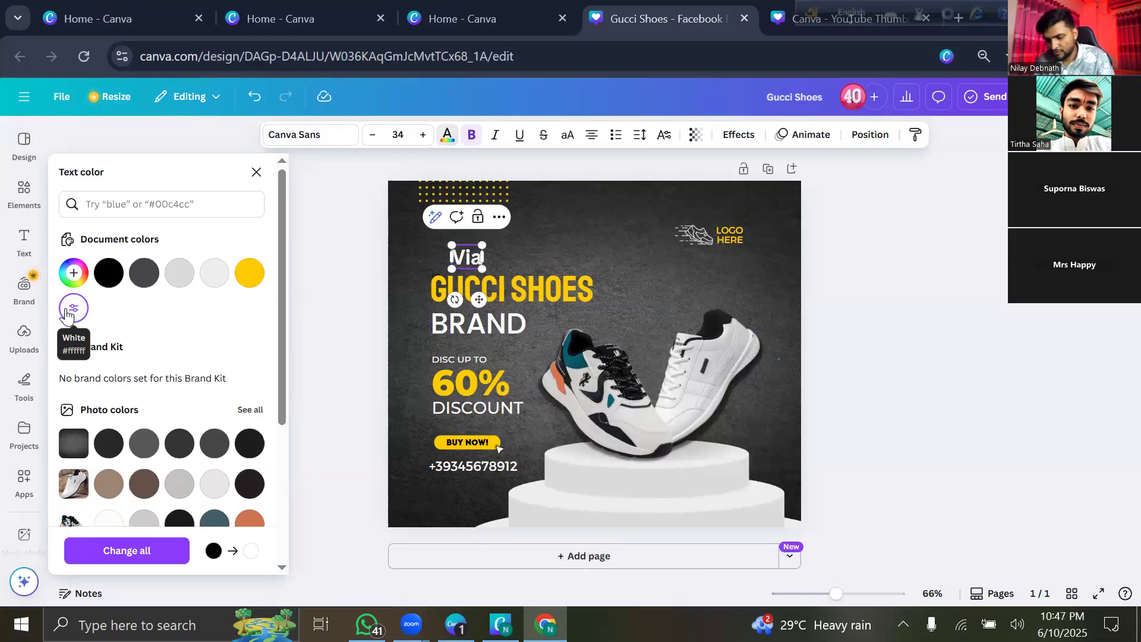
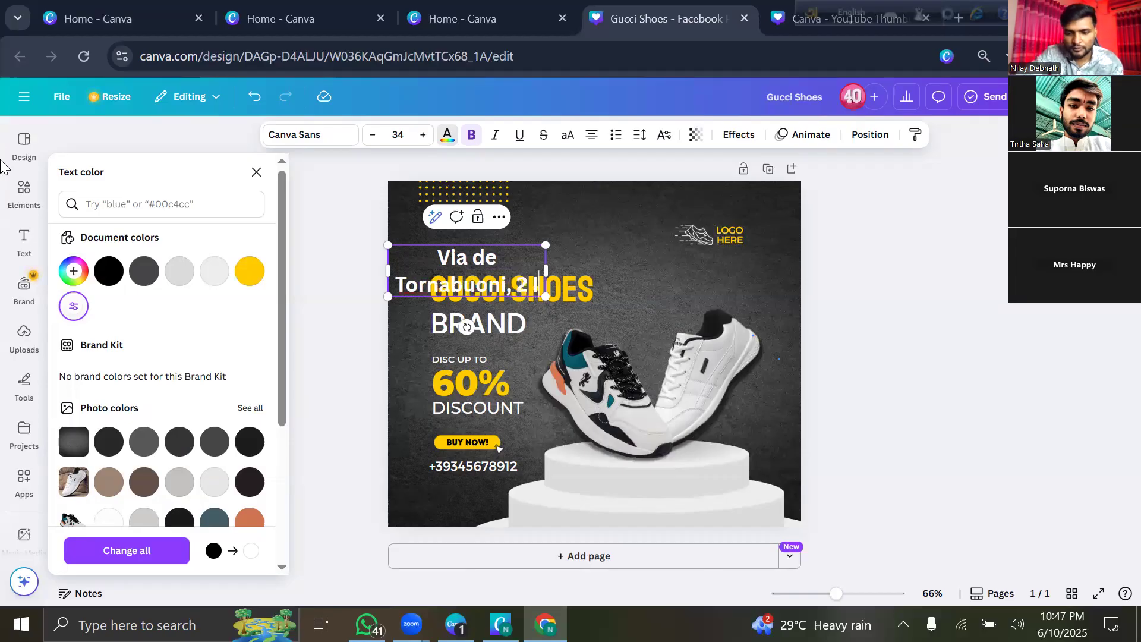
{"action": "key", "text": "ctrl+Return"}
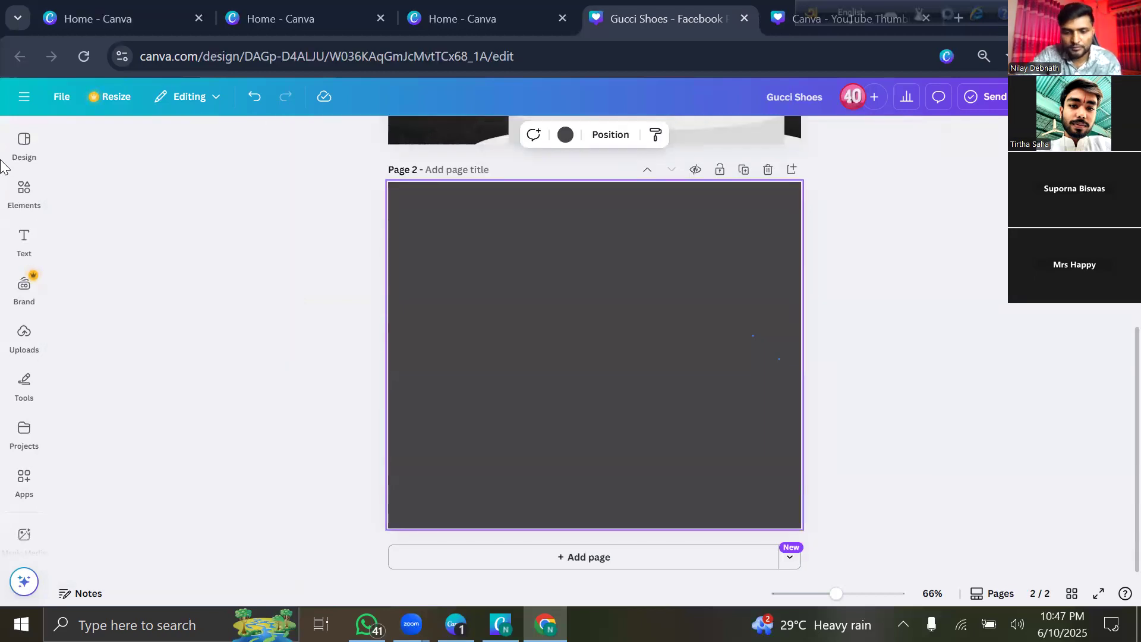
{"action": "key", "text": "l"}
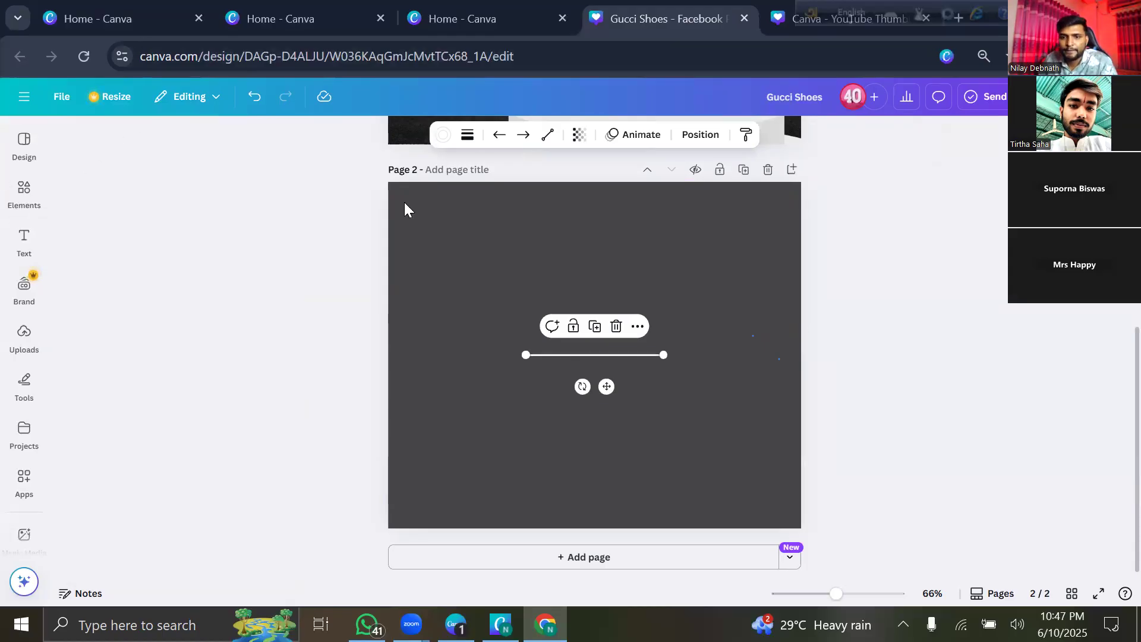
Delete Page 2, append Italy to the address, and widen its box so it wraps to two lines.
{"action": "left_click", "coordinate": [768, 170]}
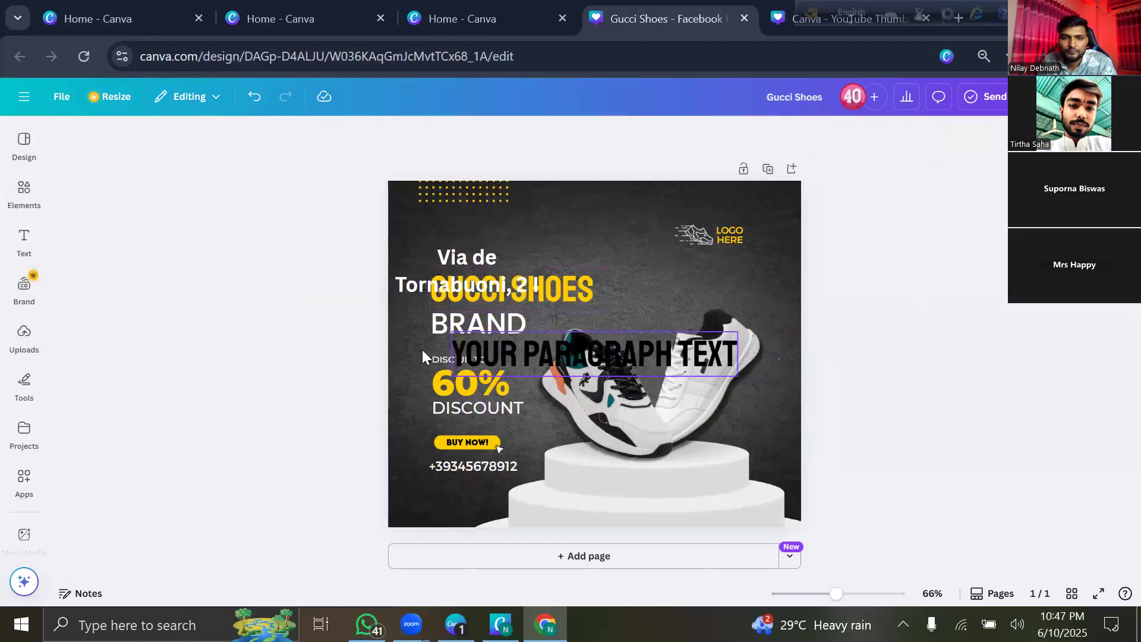
{"action": "left_click", "coordinate": [483, 271]}
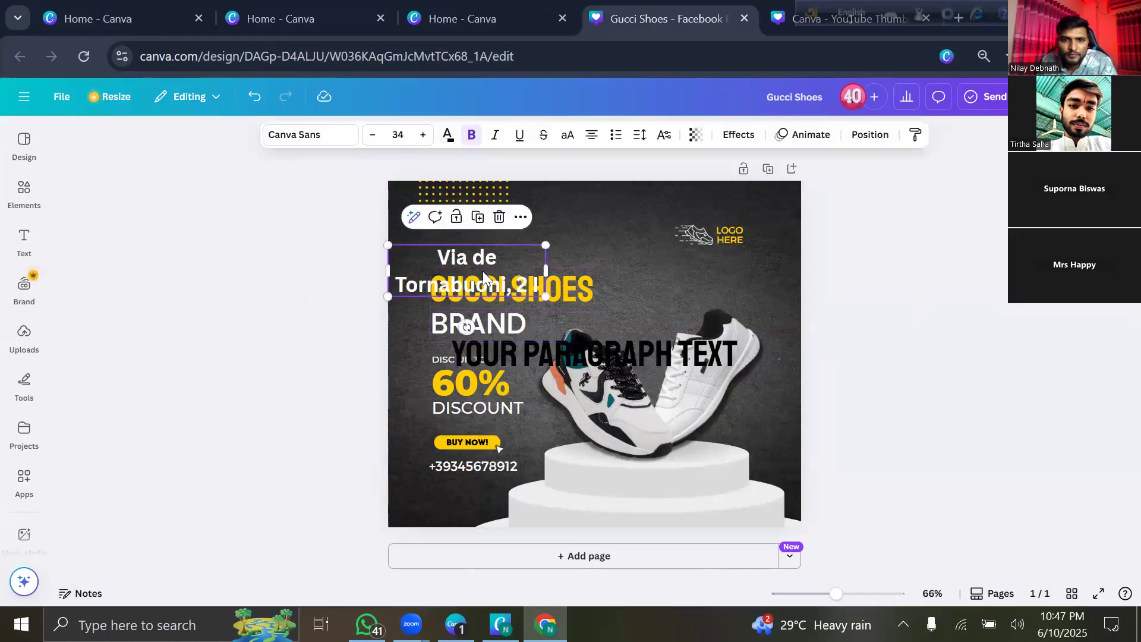
{"action": "left_click", "coordinate": [545, 289]}
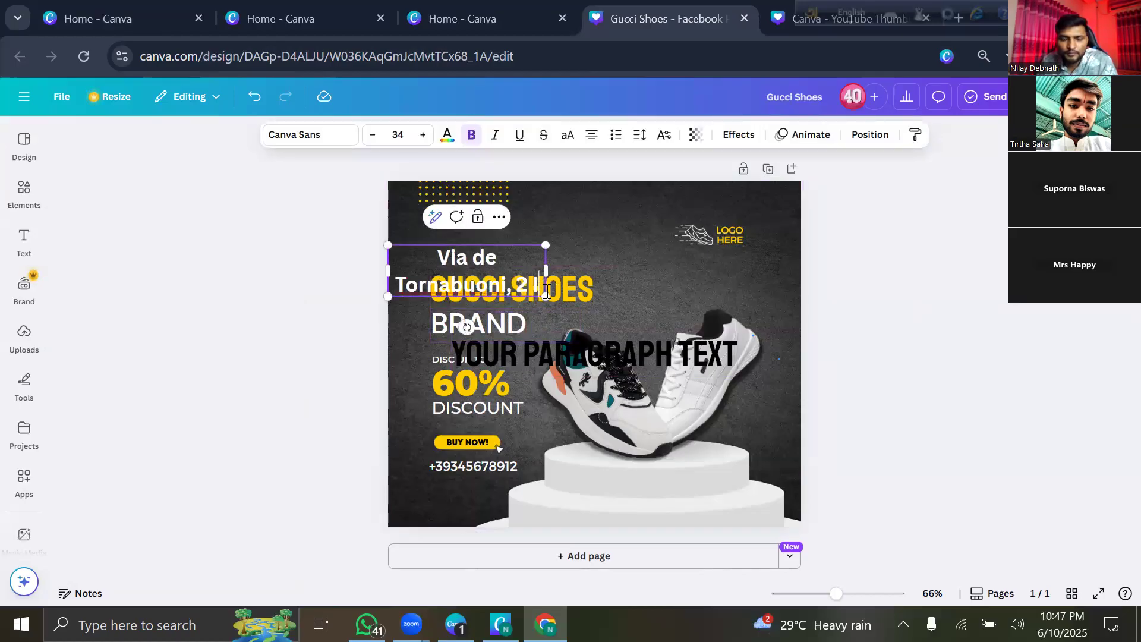
{"action": "type", "text": "I"}
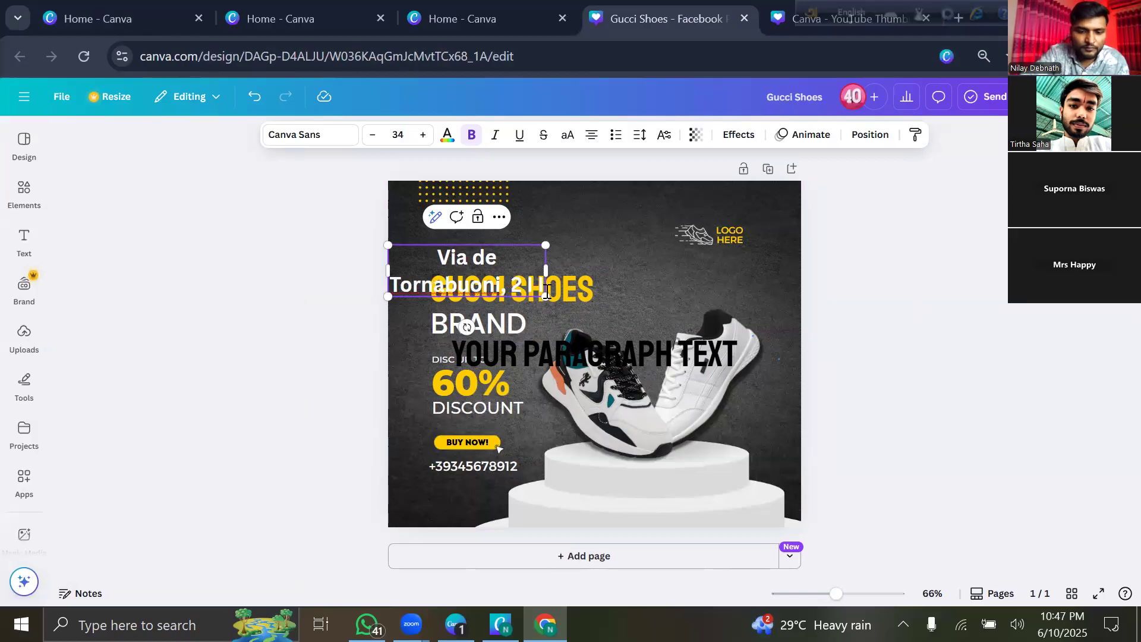
{"action": "type", "text": "taly"}
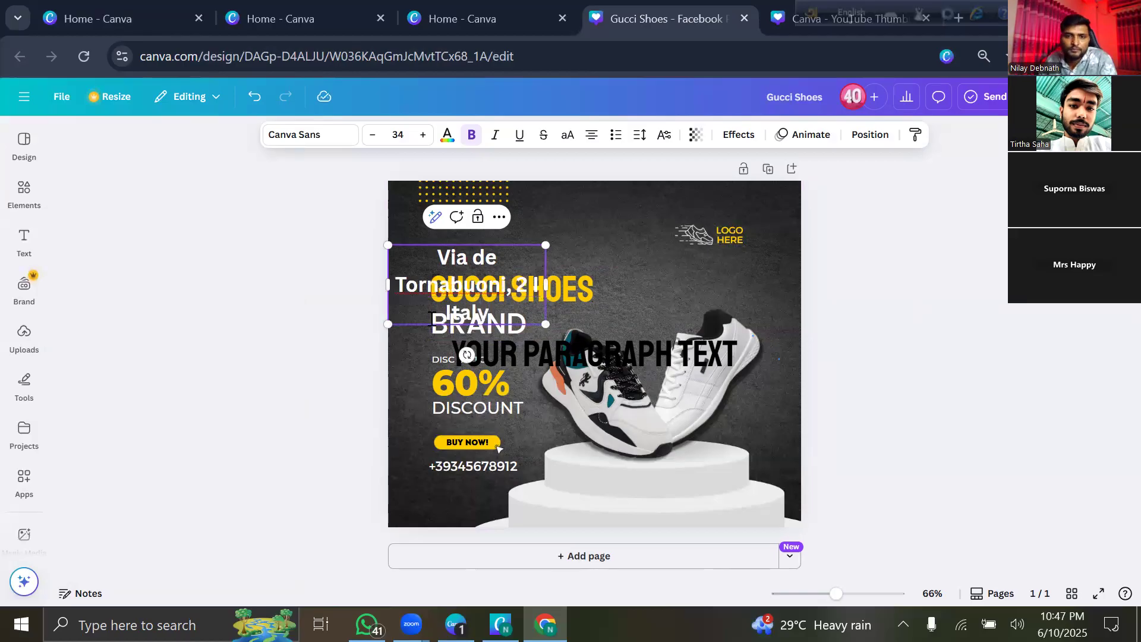
{"action": "left_click", "coordinate": [283, 363]}
{"action": "left_click", "coordinate": [546, 311]}
{"action": "left_click_drag", "start_coordinate": [546, 285], "coordinate": [643, 268]}
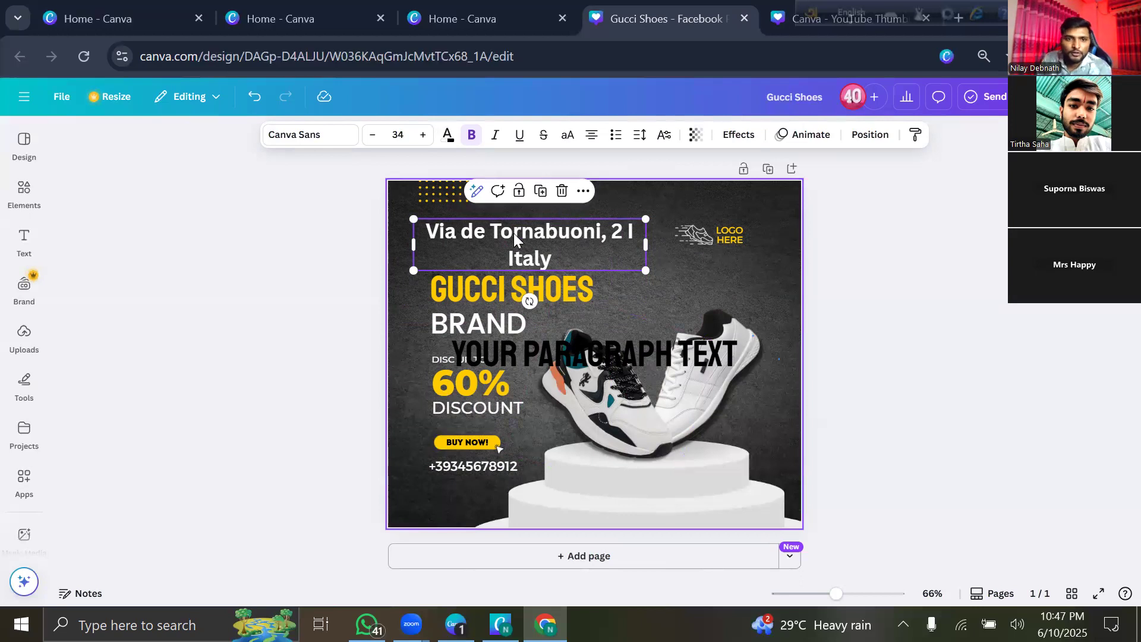
{"action": "left_click", "coordinate": [336, 143]}
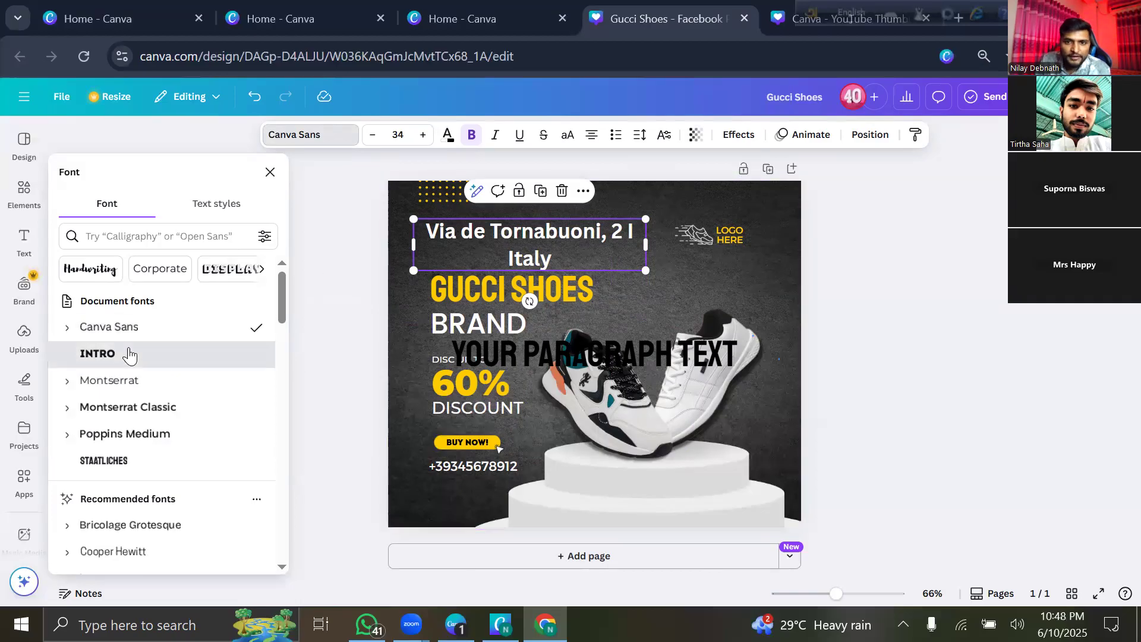
Try INTRO, Montserrat and Poppins Medium, settling on Staatliches for the narrowed address box.
{"action": "left_click", "coordinate": [167, 354]}
{"action": "left_click", "coordinate": [145, 390]}
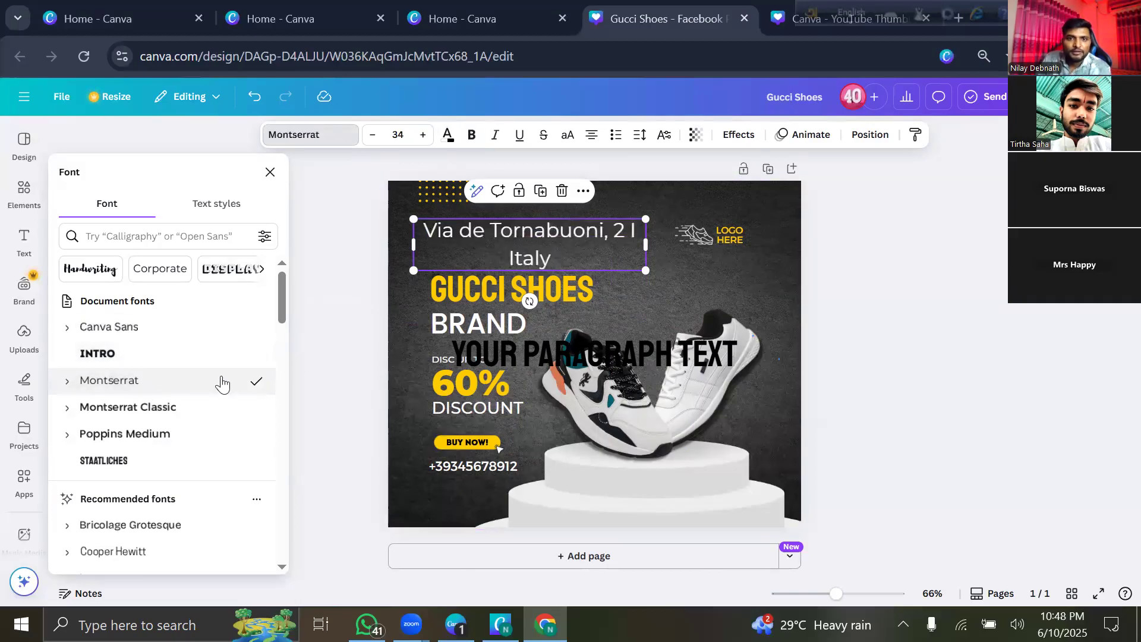
{"action": "left_click_drag", "start_coordinate": [645, 248], "coordinate": [488, 229]}
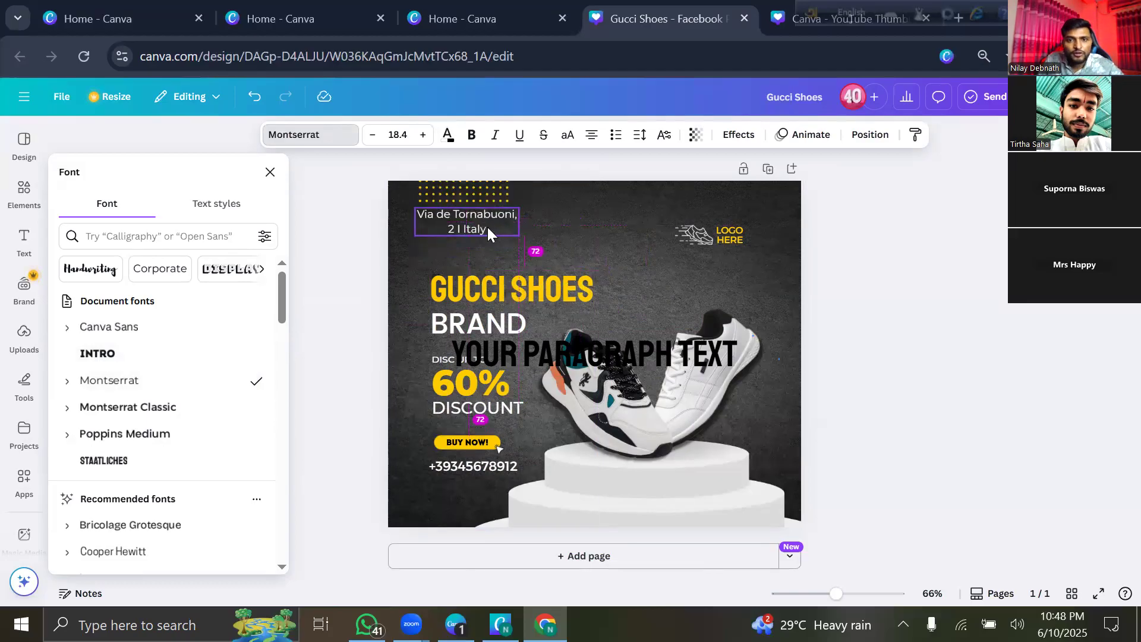
{"action": "left_click", "coordinate": [214, 439]}
{"action": "left_click", "coordinate": [174, 469]}
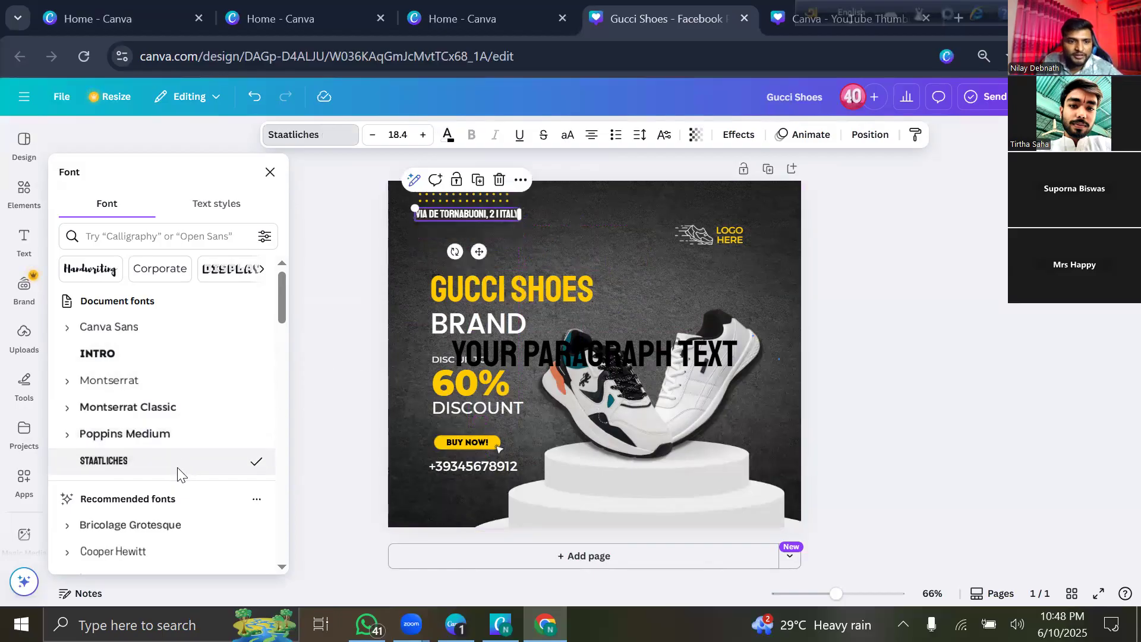
{"action": "scroll", "coordinate": [178, 461], "scroll_direction": "down", "scroll_amount": 3}
{"action": "left_click", "coordinate": [338, 313]}
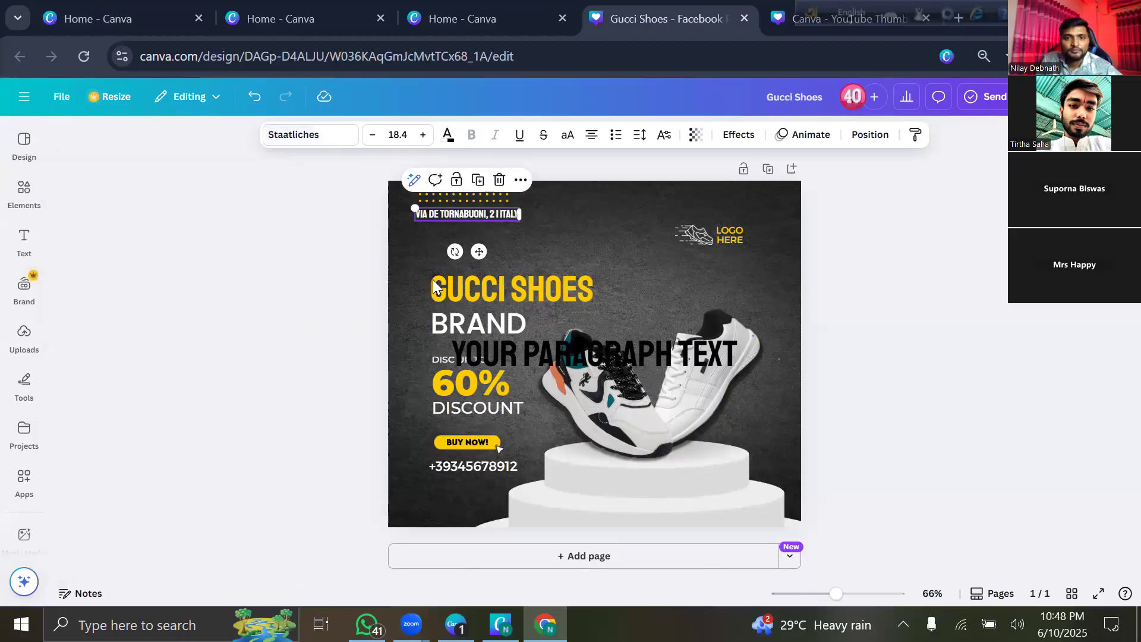
Enlarge the address text to 21.5 and shift it left toward the page edge.
{"action": "left_click", "coordinate": [810, 279]}
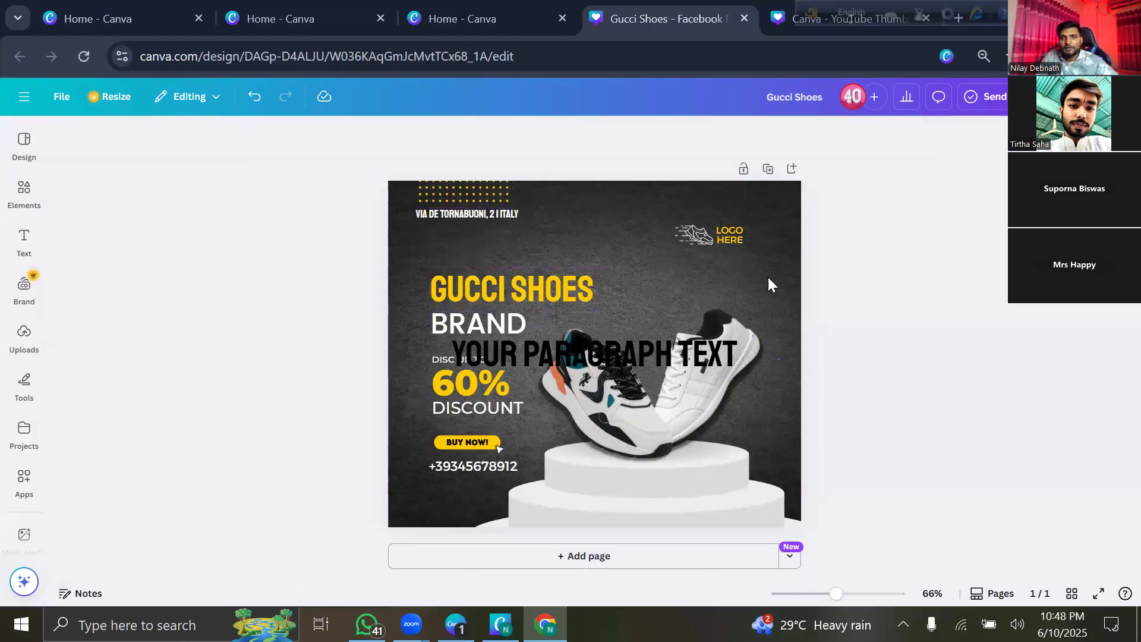
{"action": "left_click", "coordinate": [499, 214]}
{"action": "left_click_drag", "start_coordinate": [503, 212], "coordinate": [539, 217]}
{"action": "mouse_move", "coordinate": [450, 210]}
{"action": "left_mouse_down"}
{"action": "mouse_move", "coordinate": [437, 208]}
{"action": "mouse_move", "coordinate": [447, 208]}
{"action": "left_mouse_up"}
{"action": "left_click_drag", "start_coordinate": [519, 215], "coordinate": [488, 212]}
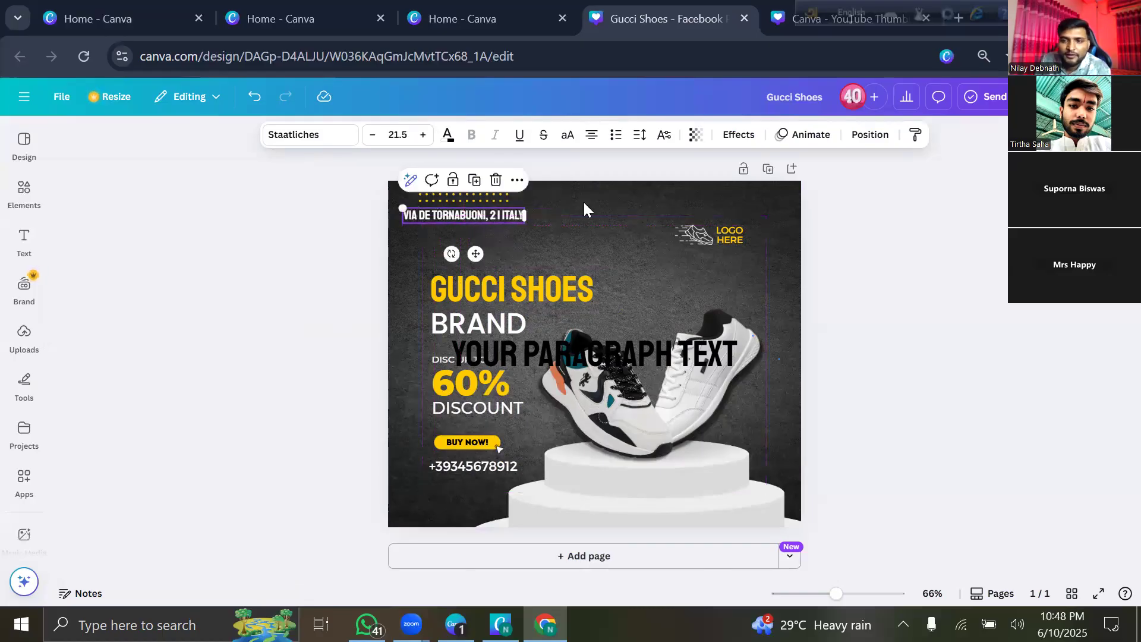
Move the YOUR PARAGRAPH TEXT placeholder upward.
{"action": "left_click", "coordinate": [828, 280]}
{"action": "left_click", "coordinate": [657, 358]}
{"action": "left_click_drag", "start_coordinate": [657, 358], "coordinate": [673, 285]}
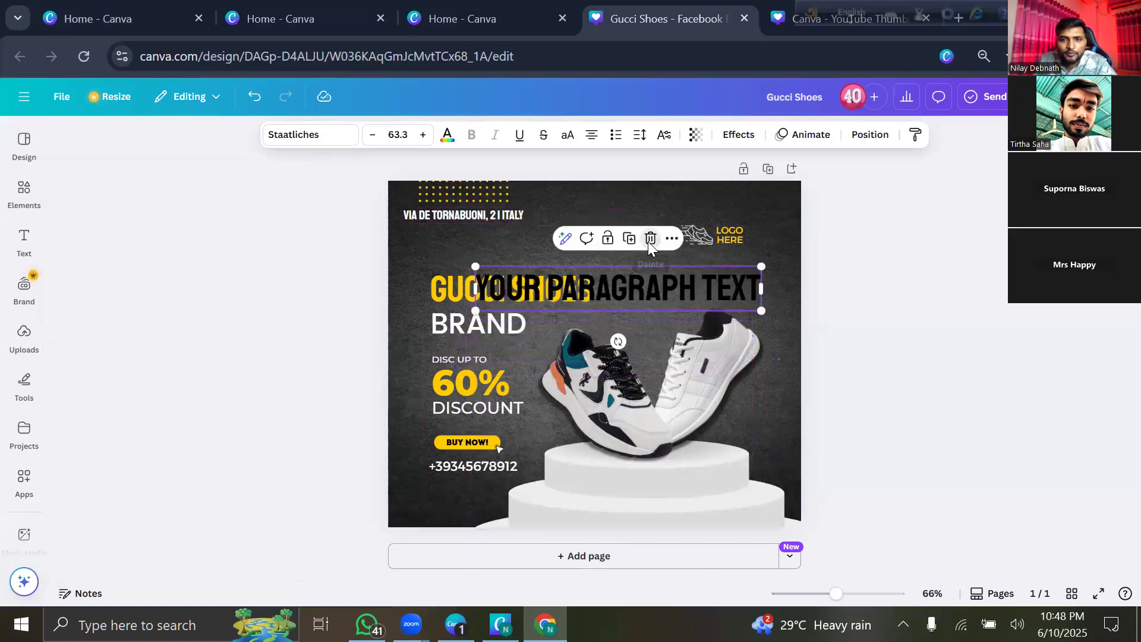
Delete the YOUR PARAGRAPH TEXT placeholder and nudge GUCCI SHOES slightly upward.
{"action": "left_click", "coordinate": [650, 240]}
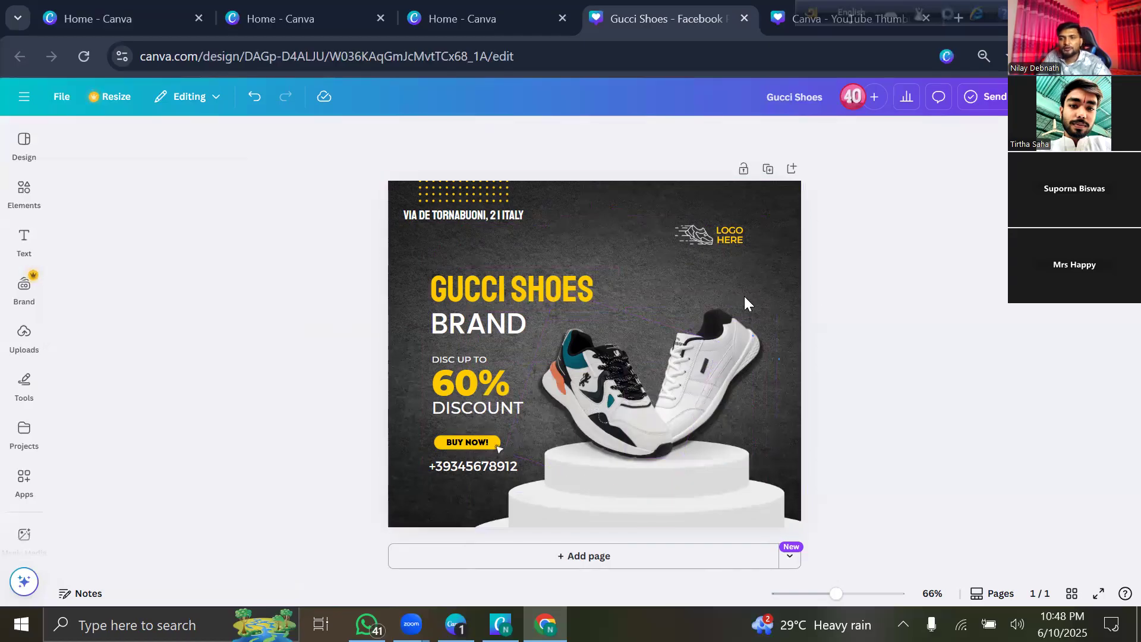
{"action": "left_click_drag", "start_coordinate": [529, 273], "coordinate": [530, 266]}
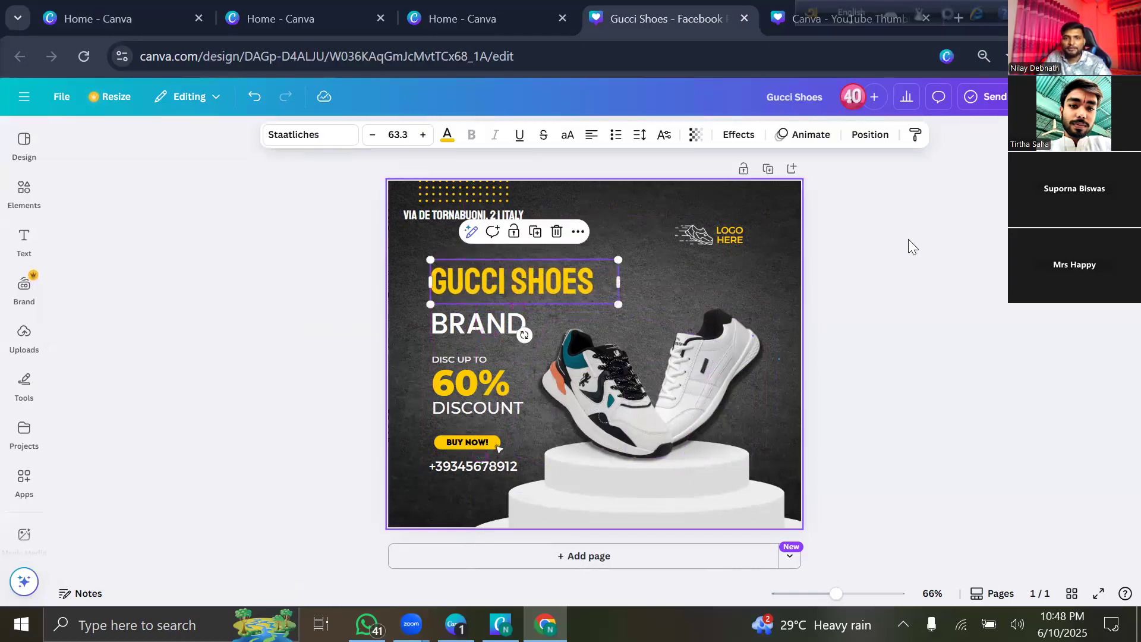
{"action": "left_click", "coordinate": [854, 255]}
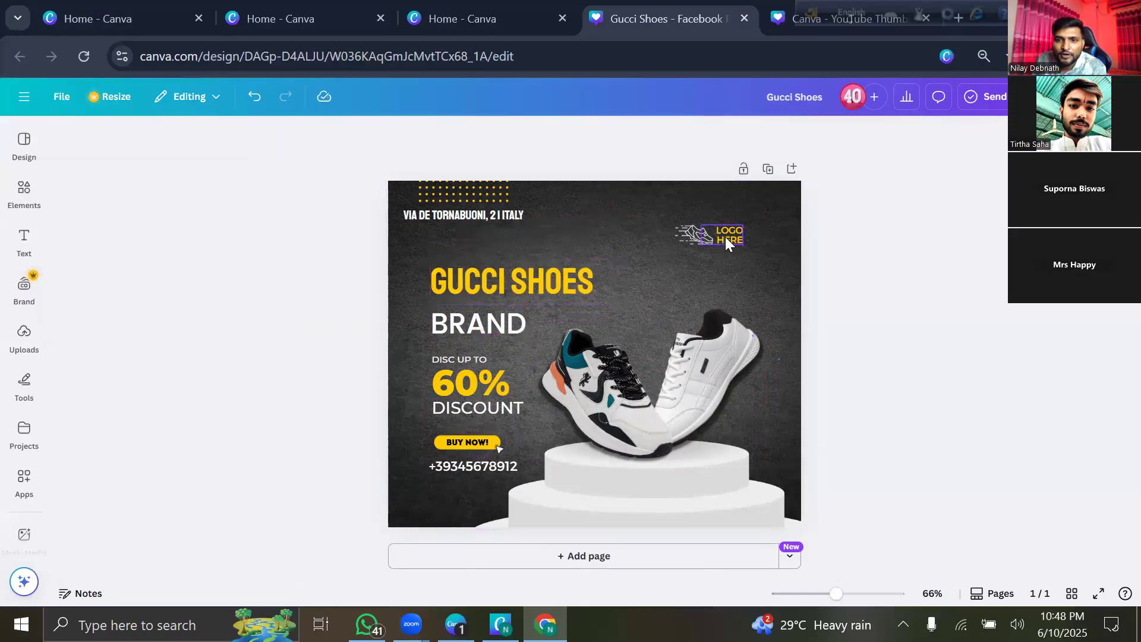
Delete the LOGO HERE text and reposition the small shoe icon near the top right.
{"action": "left_click", "coordinate": [725, 237]}
{"action": "left_click", "coordinate": [754, 197]}
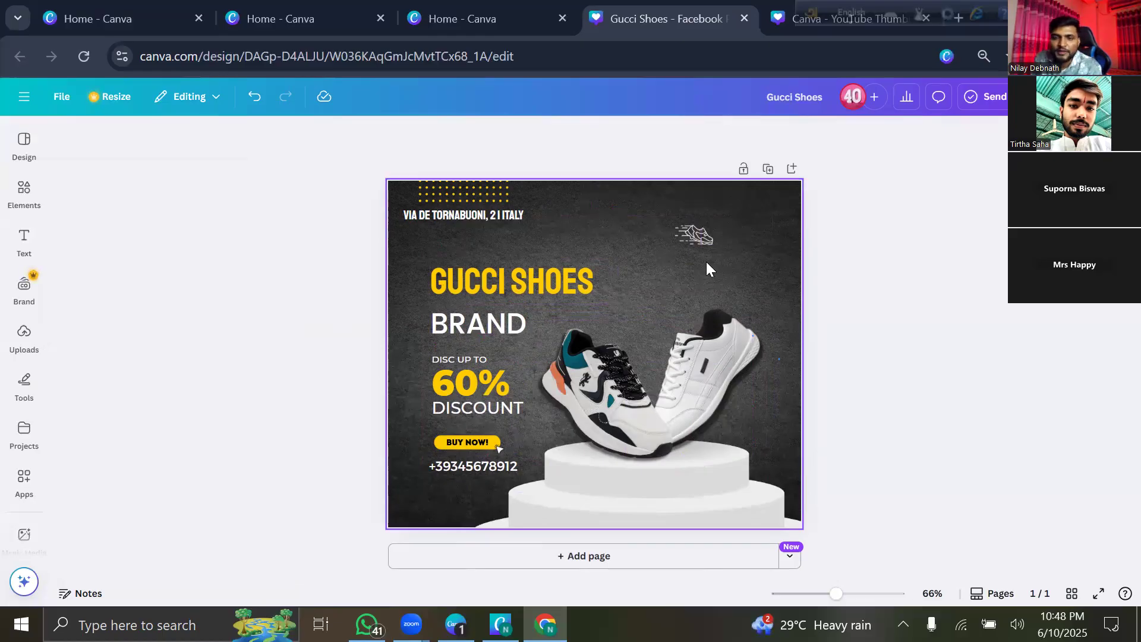
{"action": "mouse_move", "coordinate": [700, 242]}
{"action": "left_mouse_down"}
{"action": "mouse_move", "coordinate": [719, 226]}
{"action": "mouse_move", "coordinate": [689, 243]}
{"action": "mouse_move", "coordinate": [707, 224]}
{"action": "left_mouse_up"}
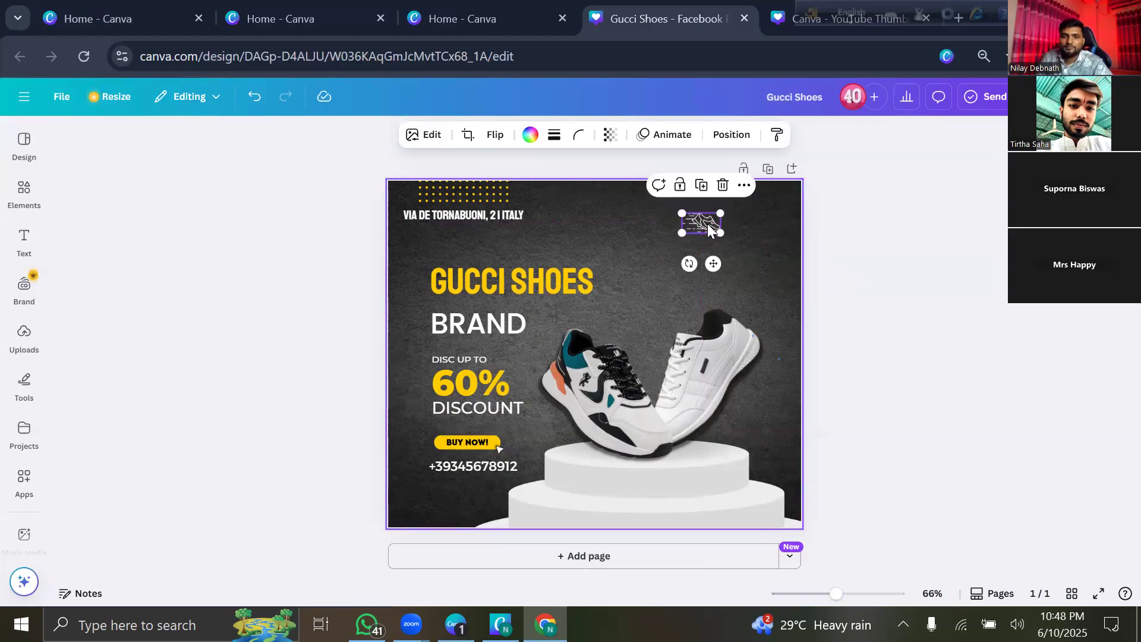
{"action": "left_click", "coordinate": [836, 265]}
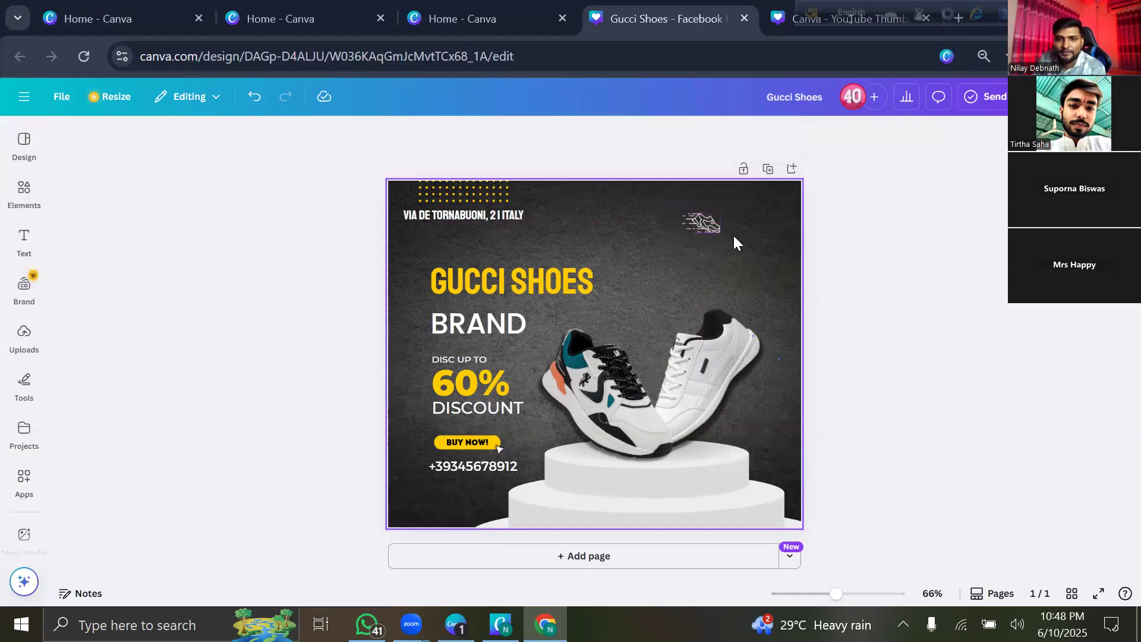
{"action": "left_click_drag", "start_coordinate": [707, 231], "coordinate": [685, 224]}
{"action": "left_click", "coordinate": [831, 266]}
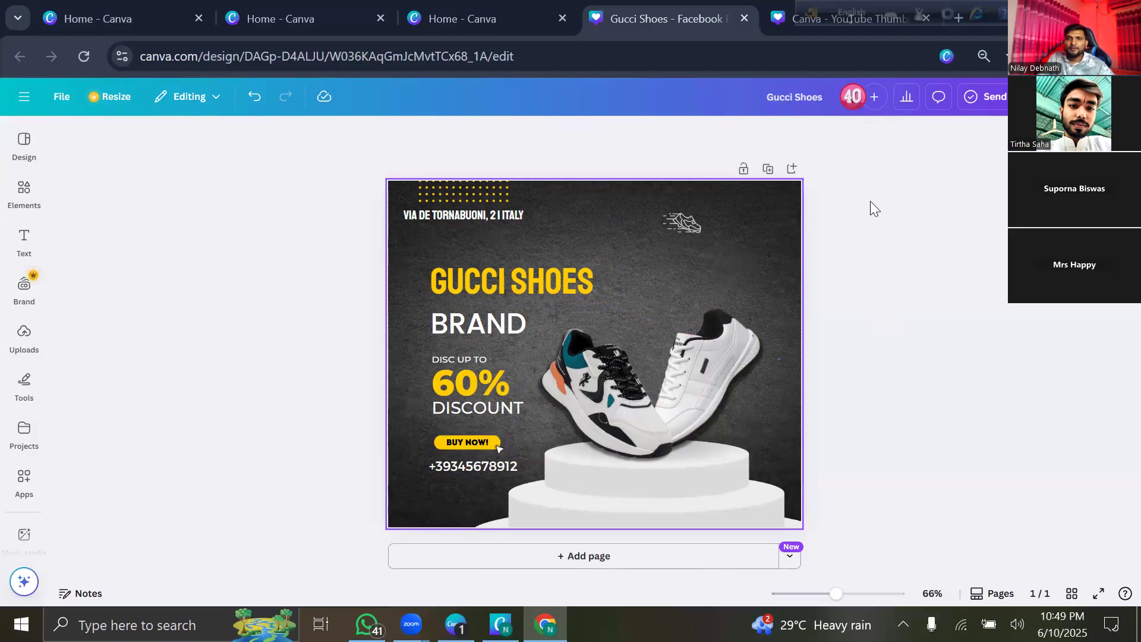
Check the shoe photo and background selections, then open Share at the top right.
{"action": "left_click", "coordinate": [643, 332]}
{"action": "left_click", "coordinate": [880, 244]}
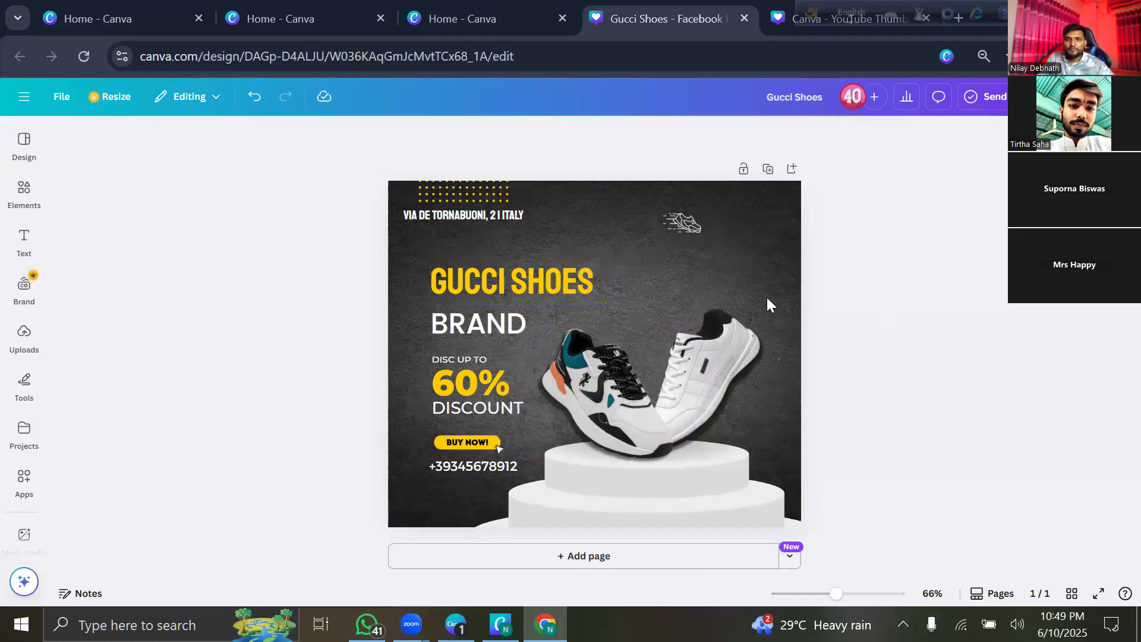
{"action": "left_click", "coordinate": [555, 211]}
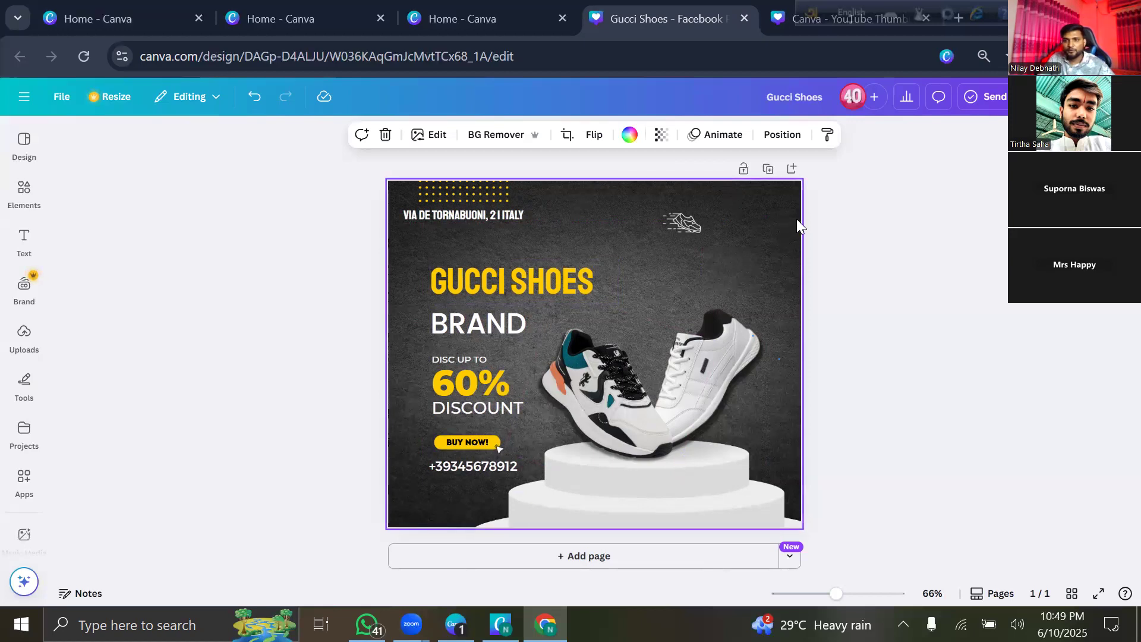
{"action": "left_click", "coordinate": [847, 245]}
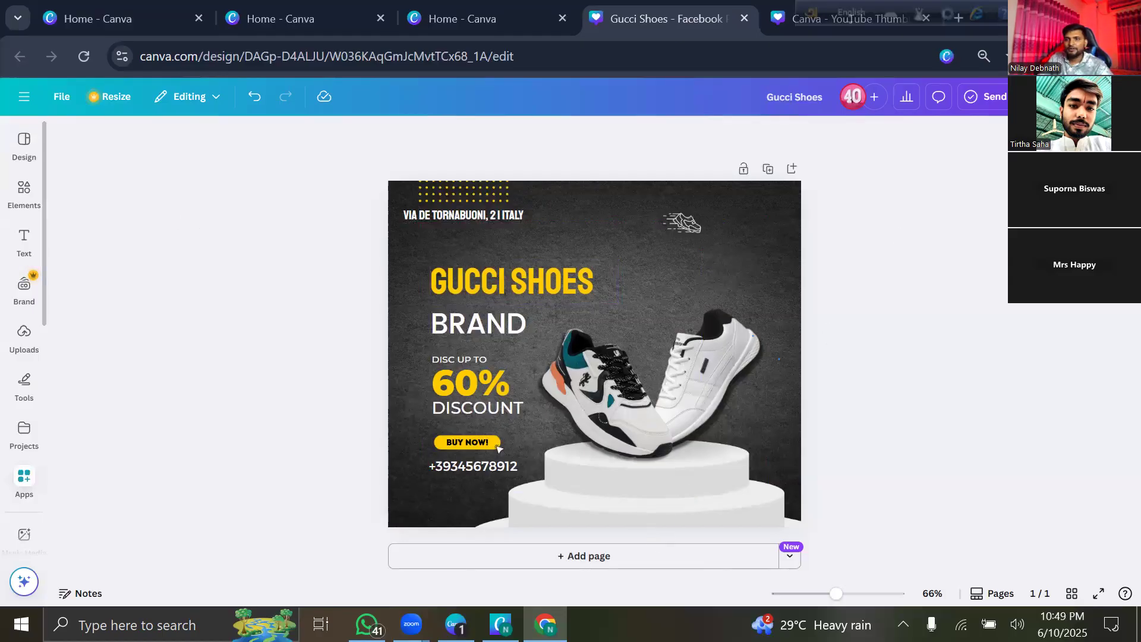
{"action": "left_click", "coordinate": [1101, 97]}
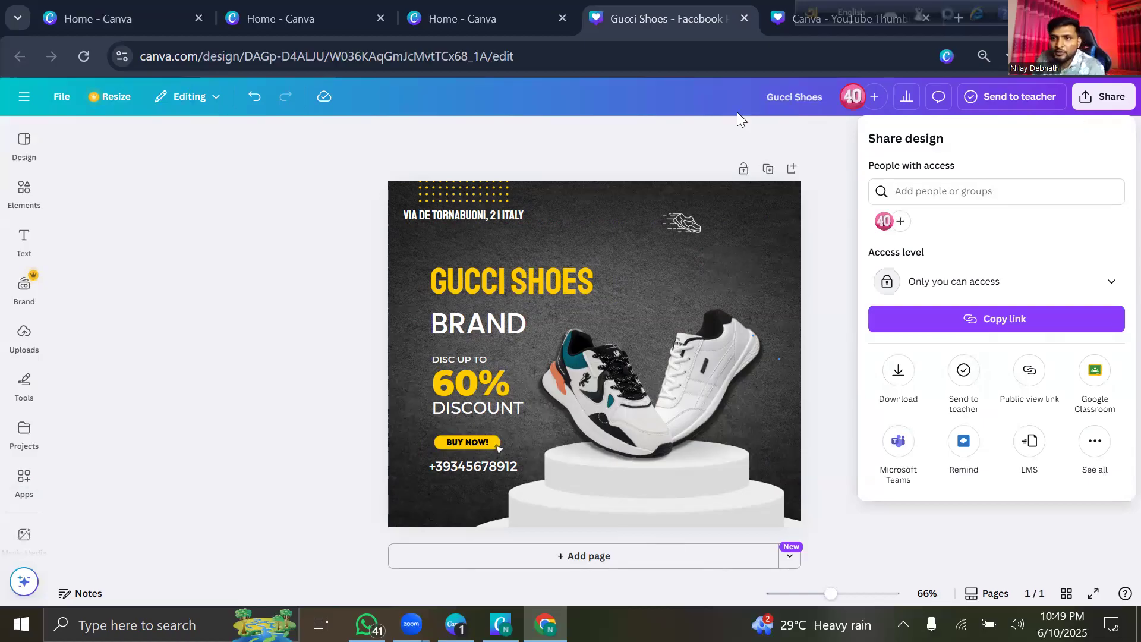
Look over the Download settings and file types, then close them.
{"action": "left_click", "coordinate": [905, 373]}
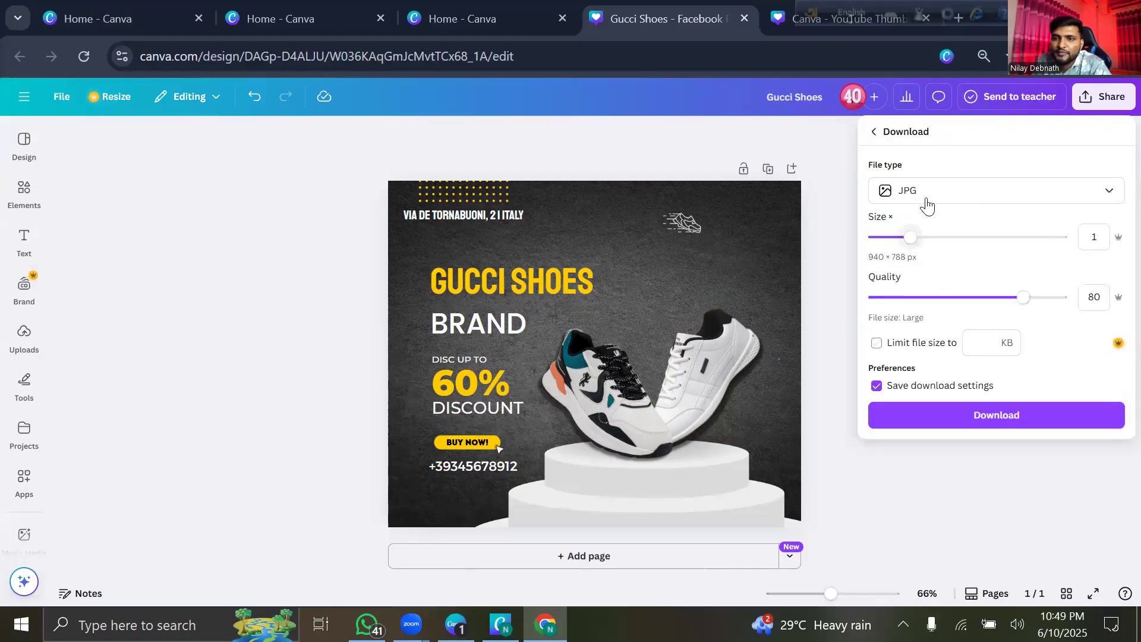
{"action": "left_click", "coordinate": [925, 204]}
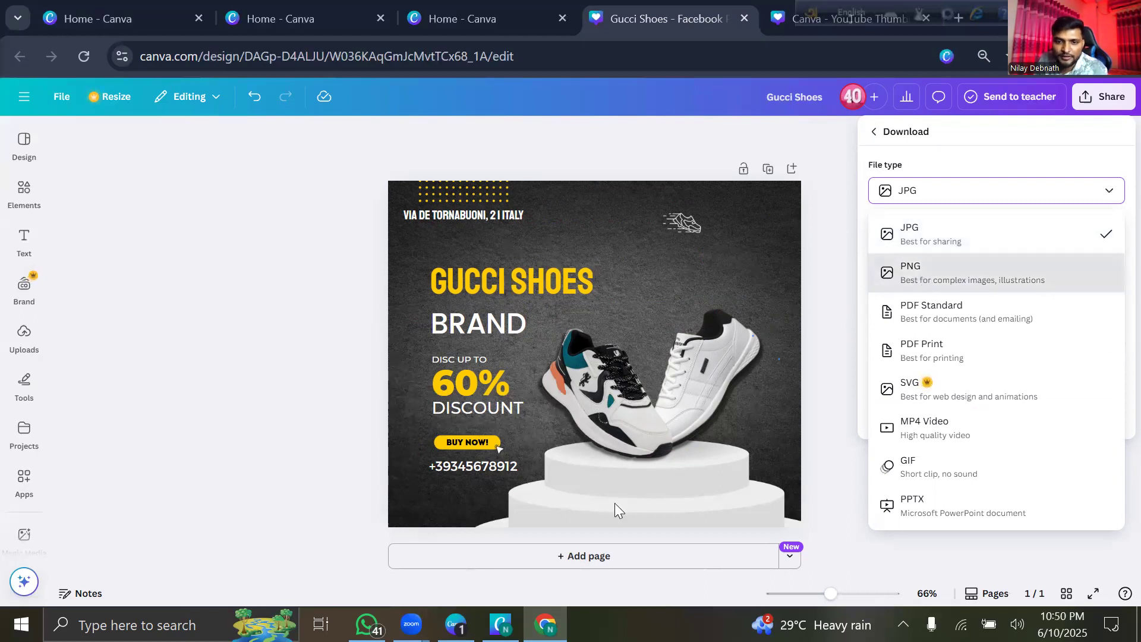
{"action": "left_click", "coordinate": [593, 397]}
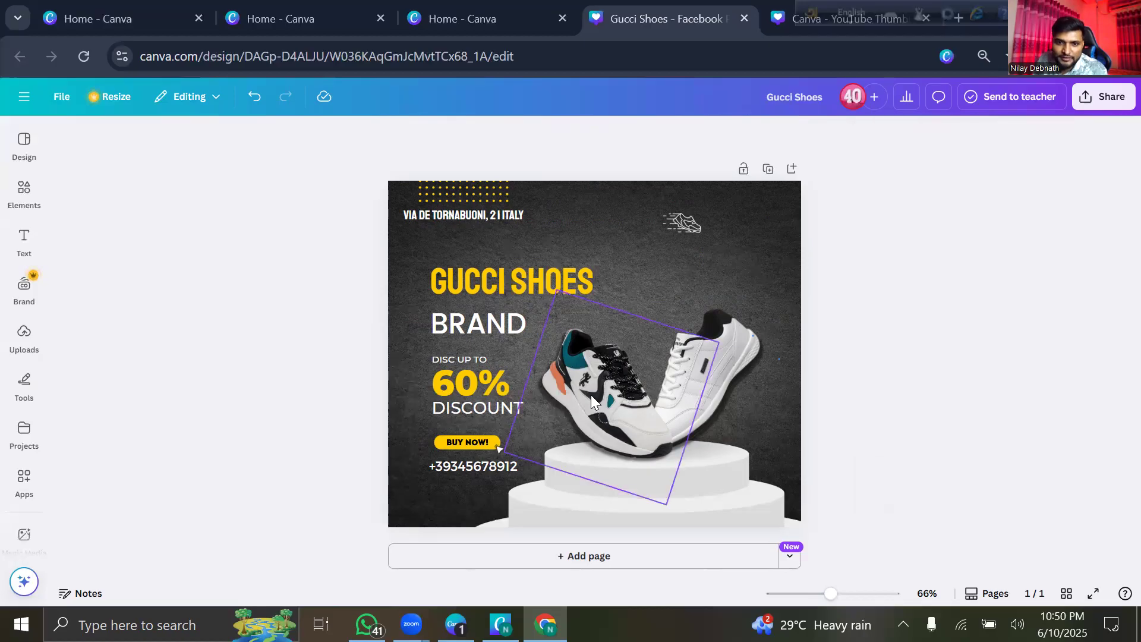
{"action": "left_click", "coordinate": [692, 360]}
{"action": "left_click", "coordinate": [731, 357]}
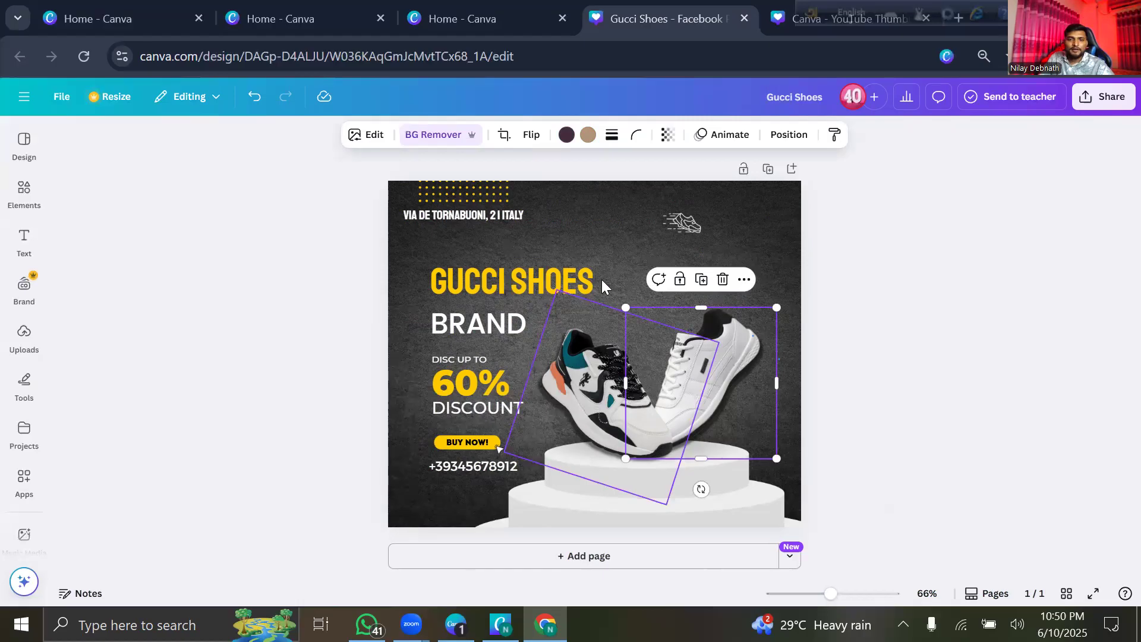
Download as JPG at size 3.125 and quality 100, then view Gucci Shoes.jpg in the downloads history.
{"action": "left_click", "coordinate": [1087, 102]}
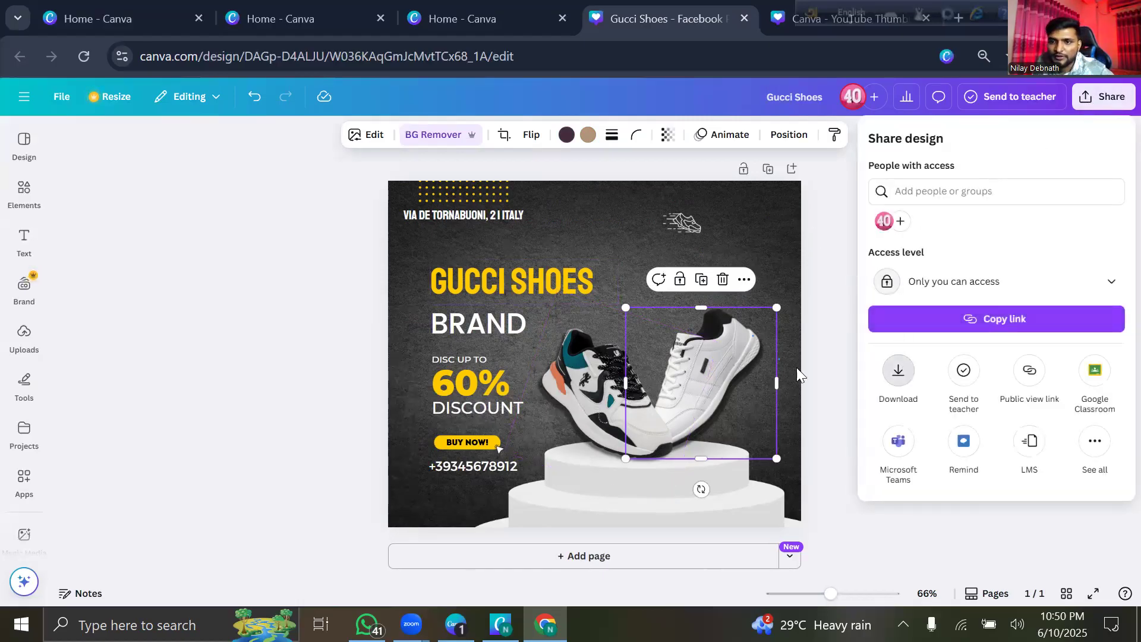
{"action": "left_click", "coordinate": [898, 370]}
{"action": "left_click", "coordinate": [940, 191]}
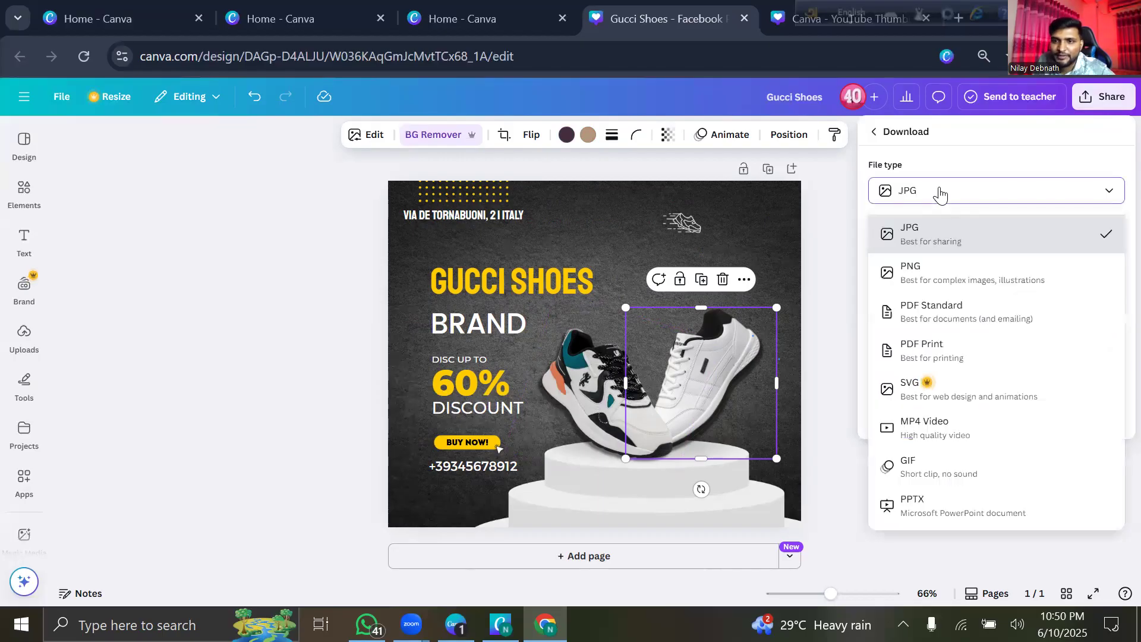
{"action": "left_click", "coordinate": [940, 191]}
{"action": "left_click_drag", "start_coordinate": [907, 238], "coordinate": [1062, 237]}
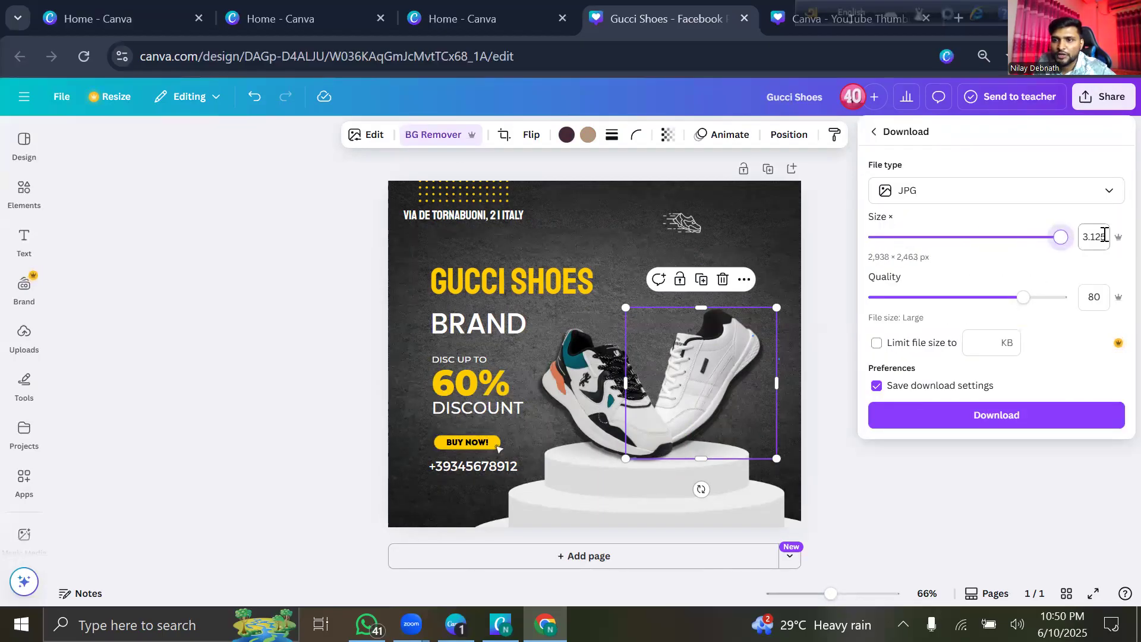
{"action": "left_click_drag", "start_coordinate": [1024, 297], "coordinate": [1090, 293]}
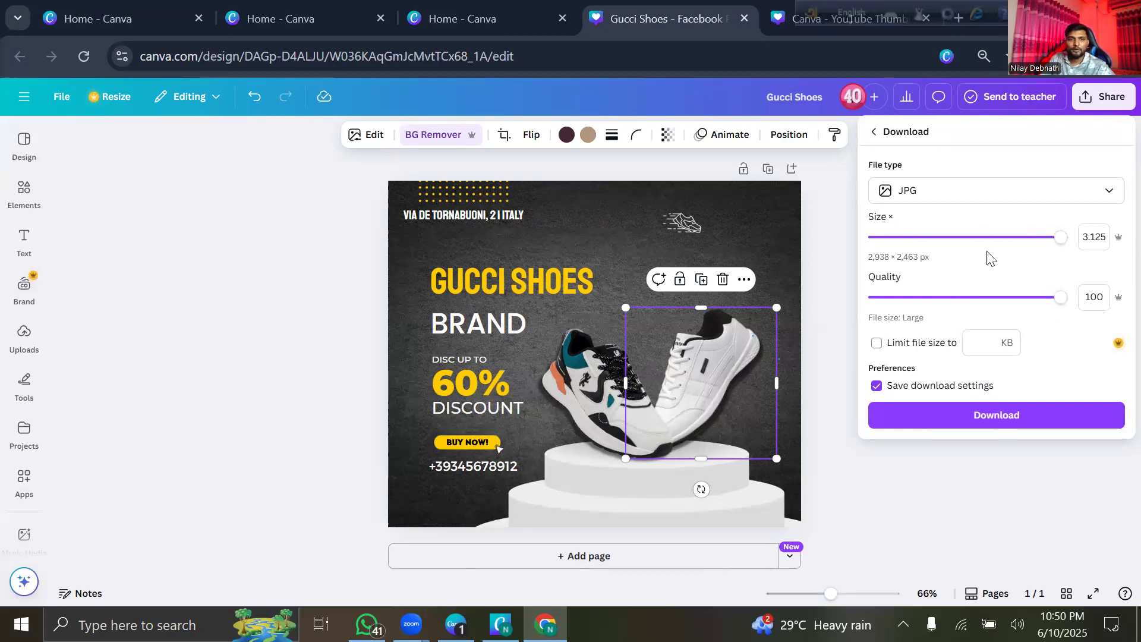
{"action": "left_click", "coordinate": [1045, 417]}
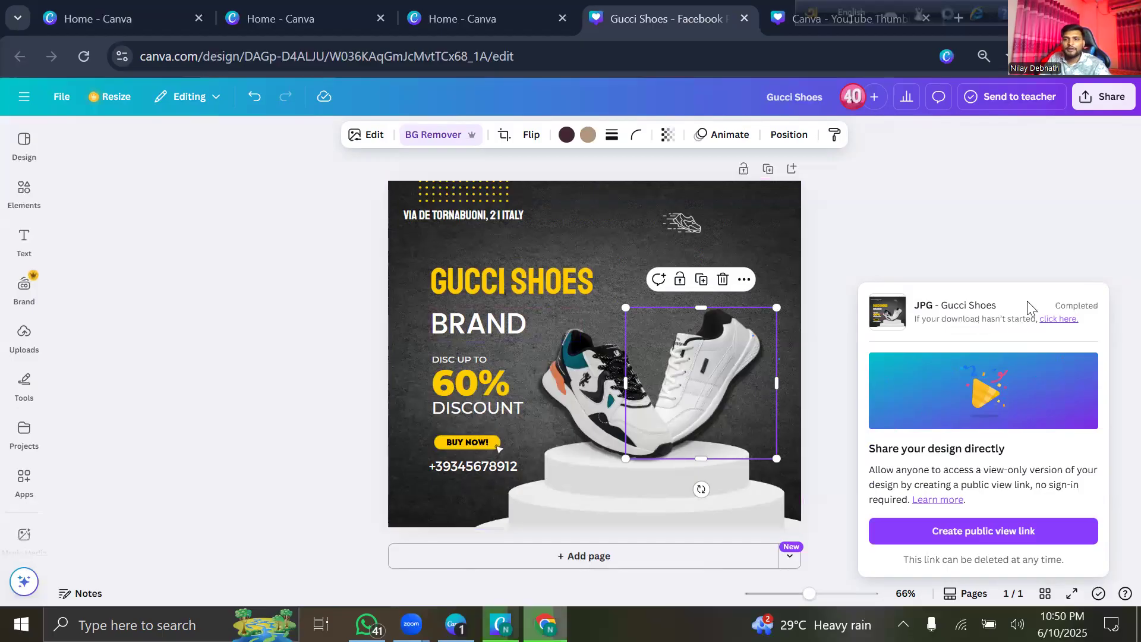
{"action": "left_click", "coordinate": [1067, 55]}
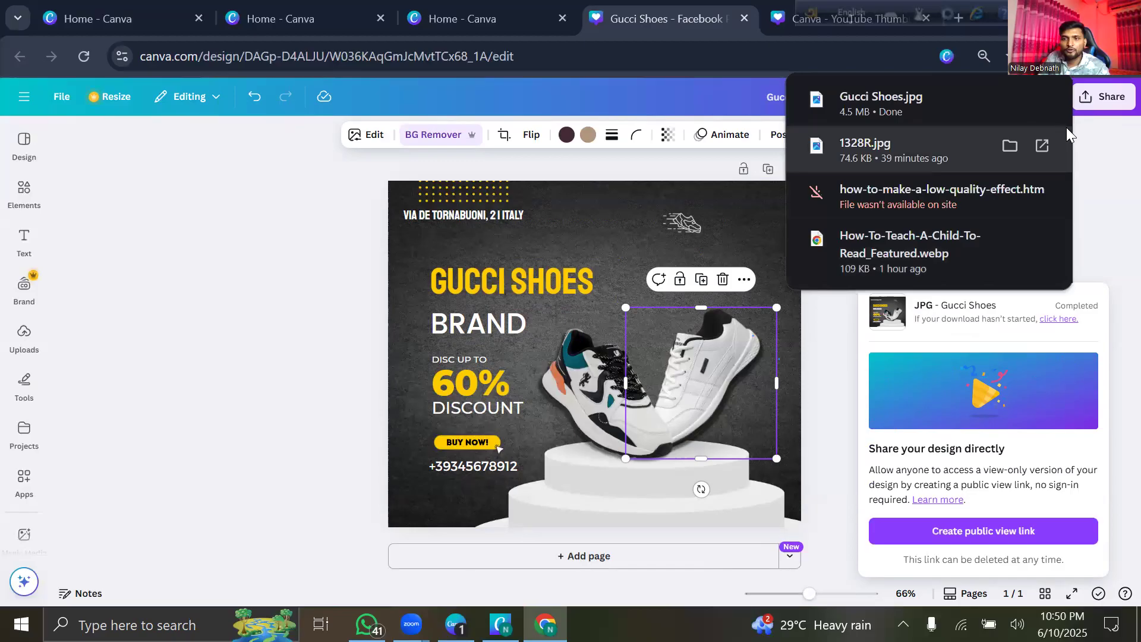
{"action": "key", "text": "ctrl+j"}
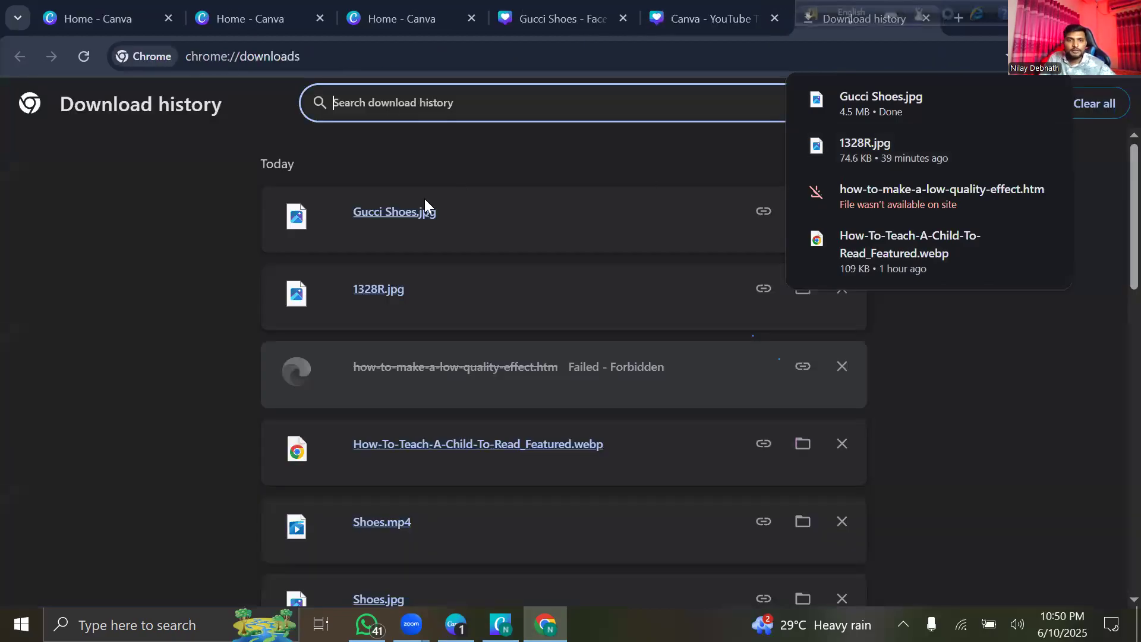
Inspect the downloaded Gucci Shoes.jpg (2938 x 2463) in Photos, then return to the Canva YouTube thumbnail.
{"action": "left_click", "coordinate": [407, 212]}
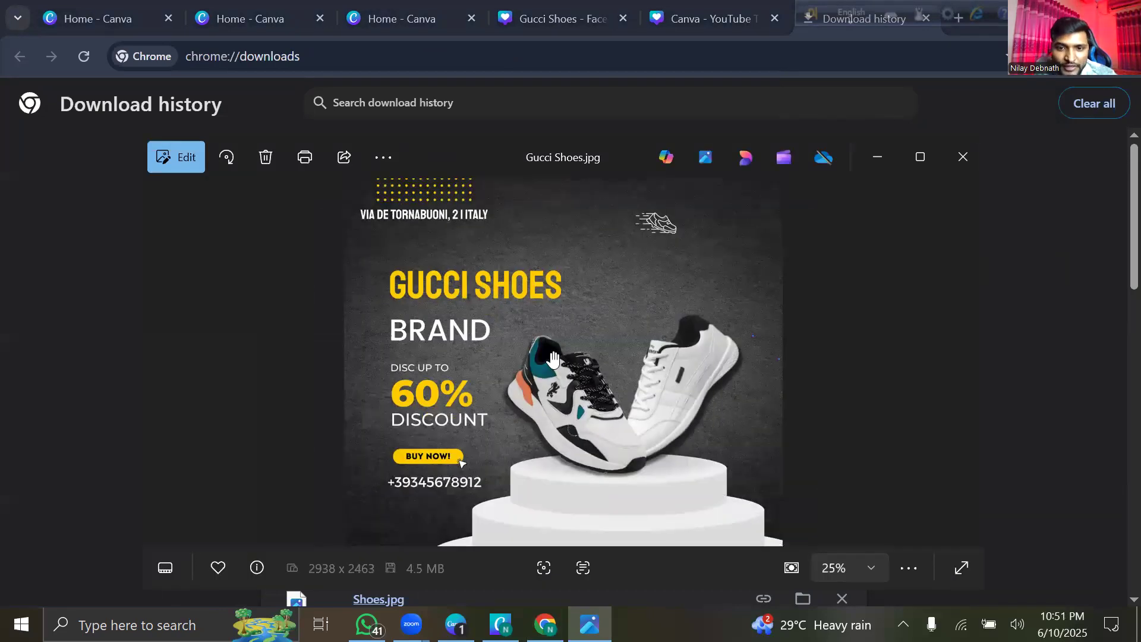
{"action": "scroll", "coordinate": [553, 358], "scroll_direction": "up", "scroll_amount": 3}
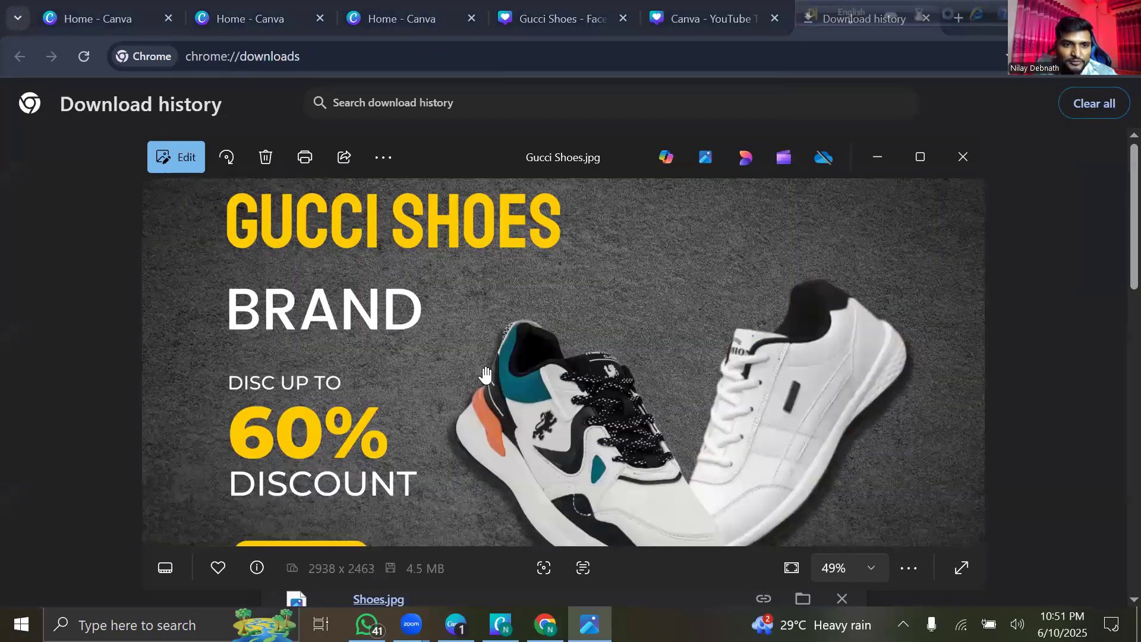
{"action": "scroll", "coordinate": [484, 372], "scroll_direction": "down", "scroll_amount": 3}
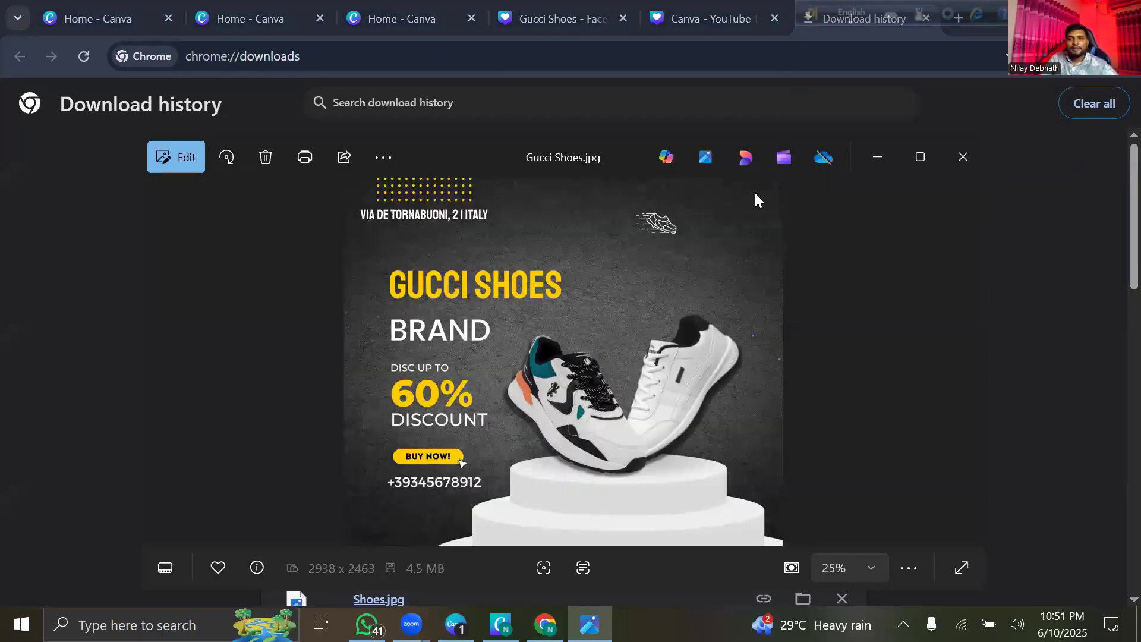
{"action": "left_click", "coordinate": [963, 158]}
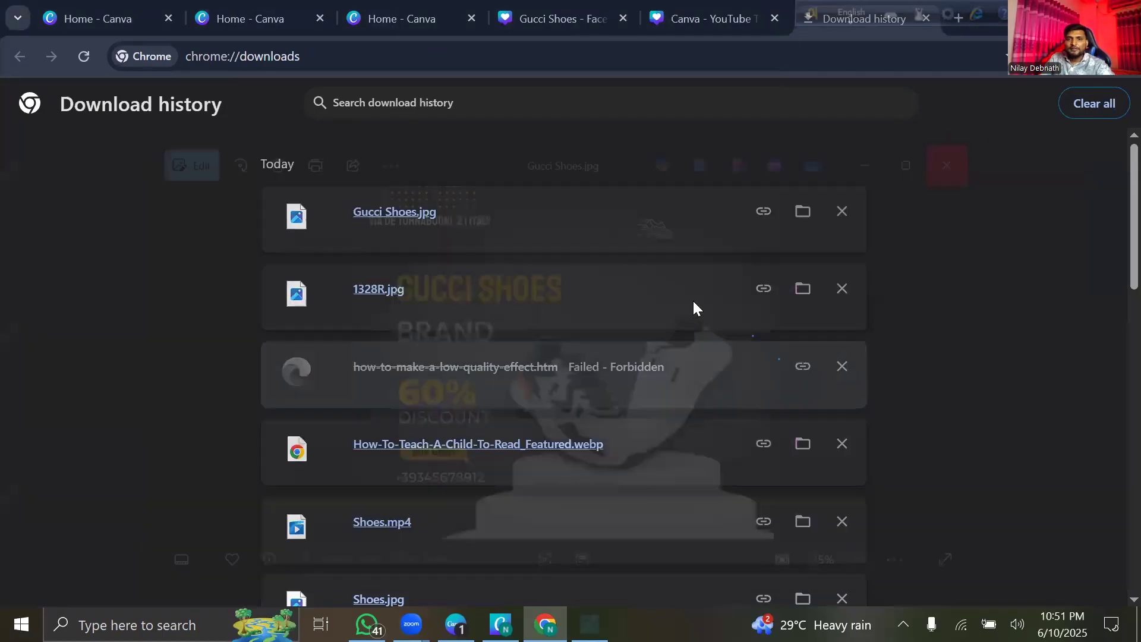
{"action": "left_click", "coordinate": [714, 20]}
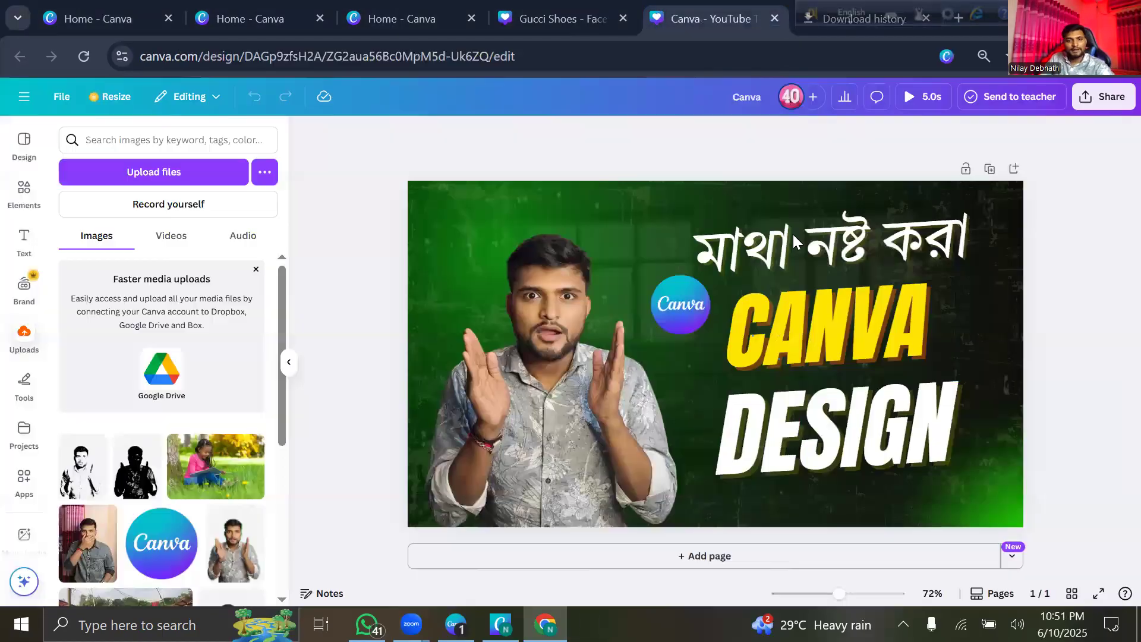
Return to the Gucci Shoes design and select the shoe image to show page animation choices.
{"action": "left_click", "coordinate": [594, 27]}
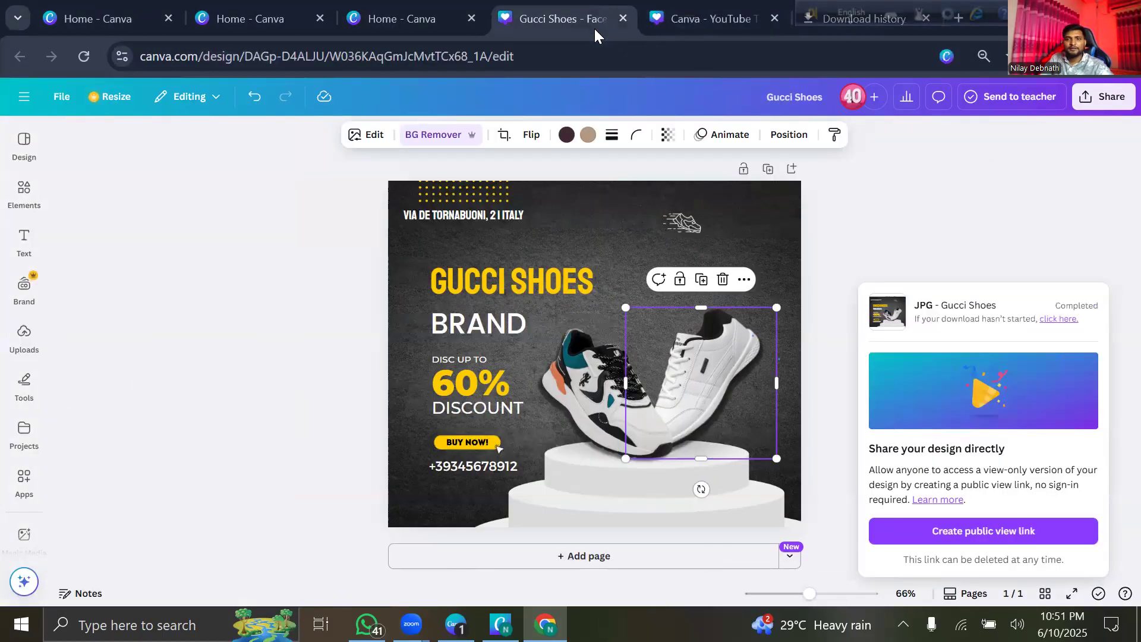
{"action": "left_click", "coordinate": [865, 203]}
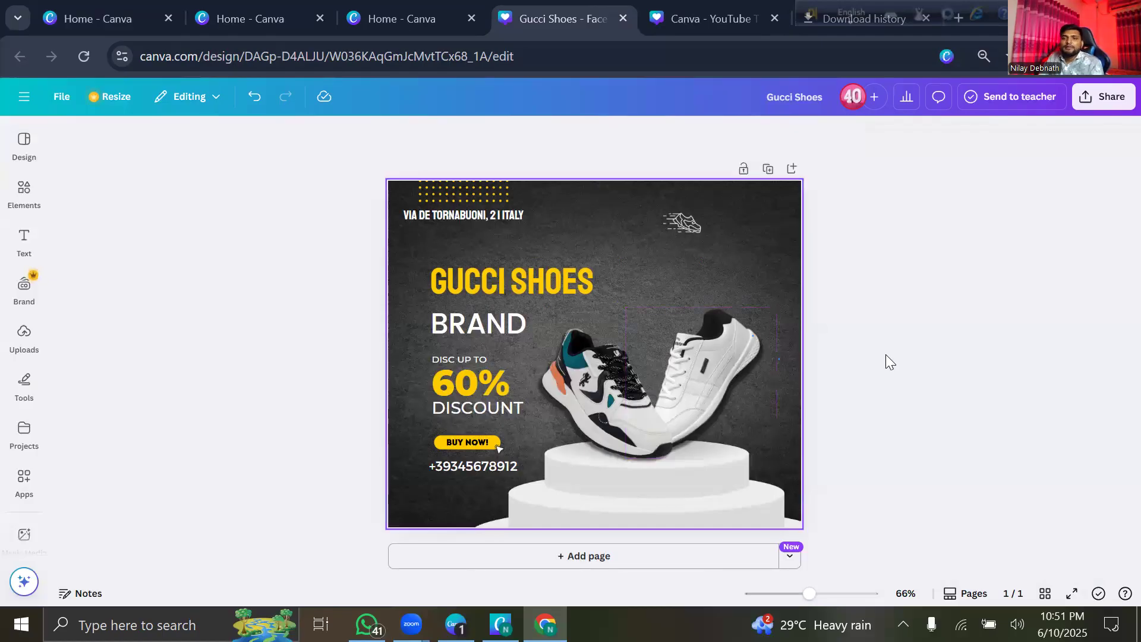
{"action": "left_click", "coordinate": [762, 224]}
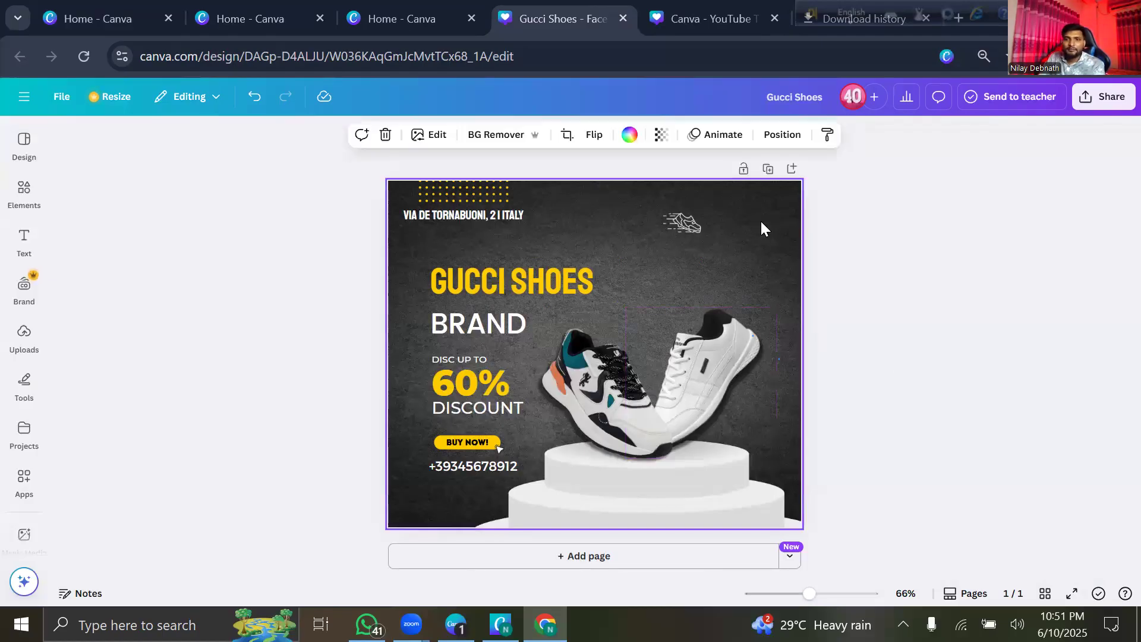
{"action": "left_click", "coordinate": [718, 136]}
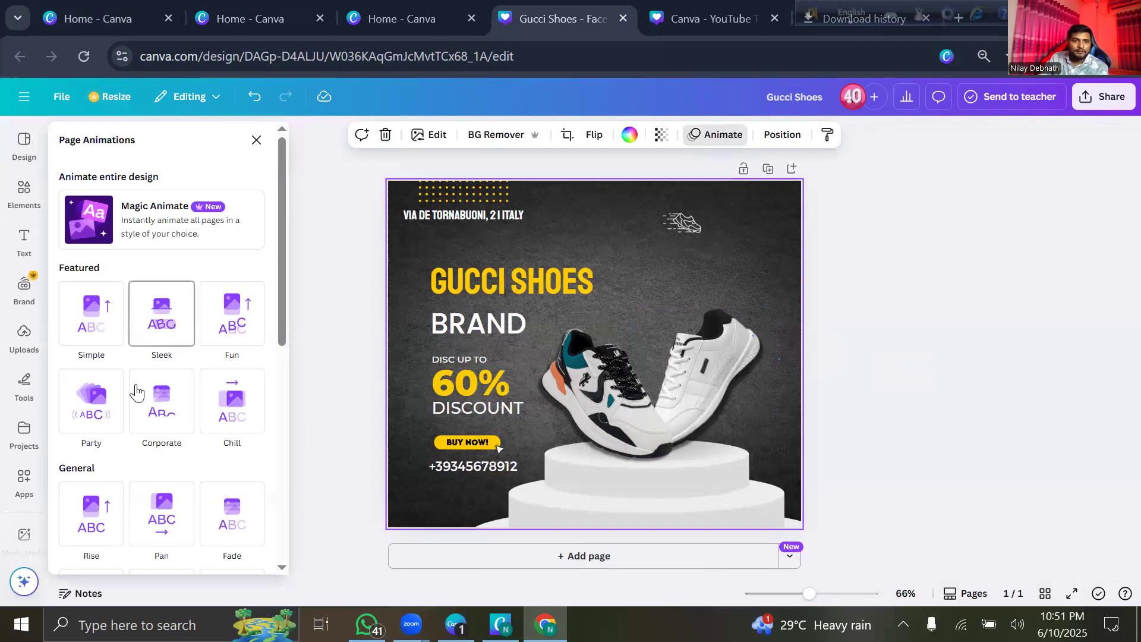
Preview Simple, Drift and Breathe, apply the Fun page animation, and bring up sharing options.
{"action": "left_click", "coordinate": [96, 333]}
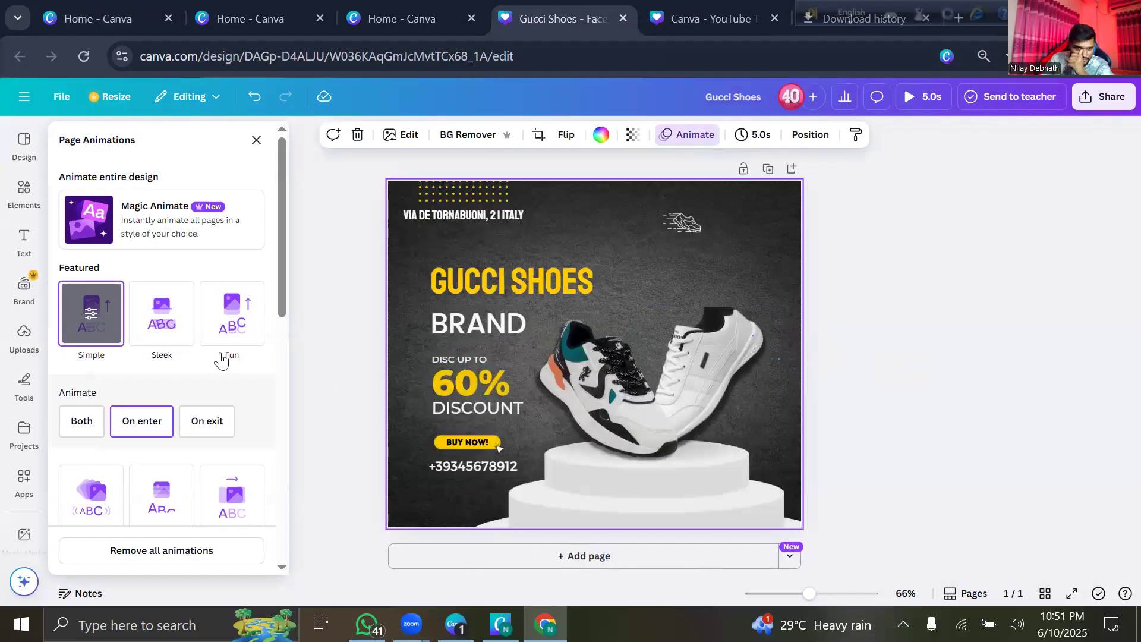
{"action": "scroll", "coordinate": [127, 502], "scroll_direction": "down", "scroll_amount": 5}
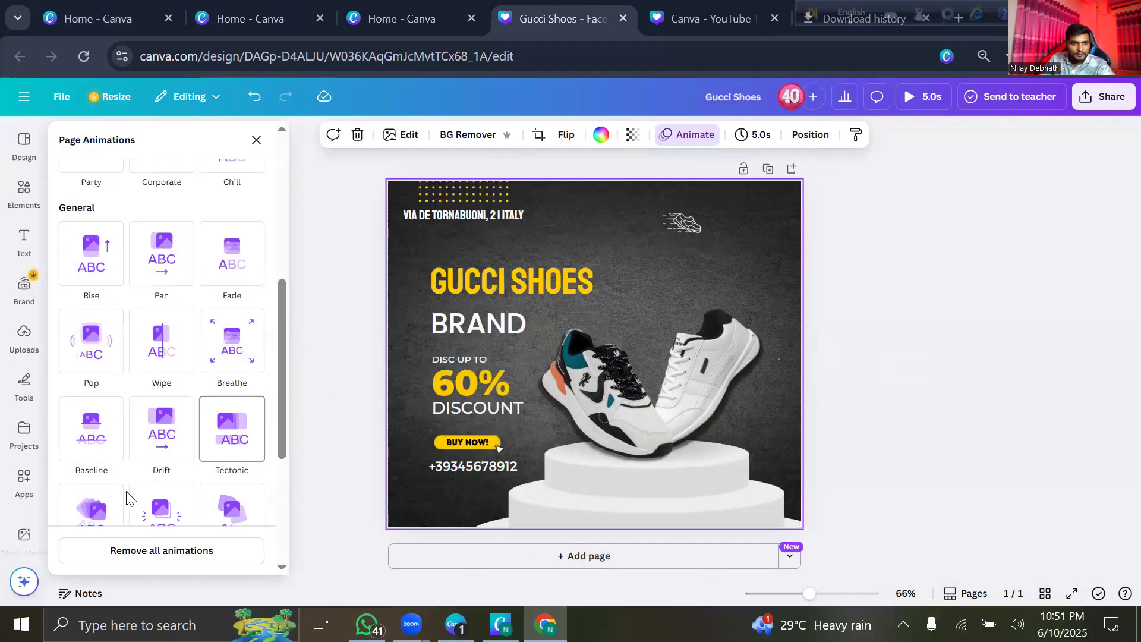
{"action": "left_click", "coordinate": [160, 434]}
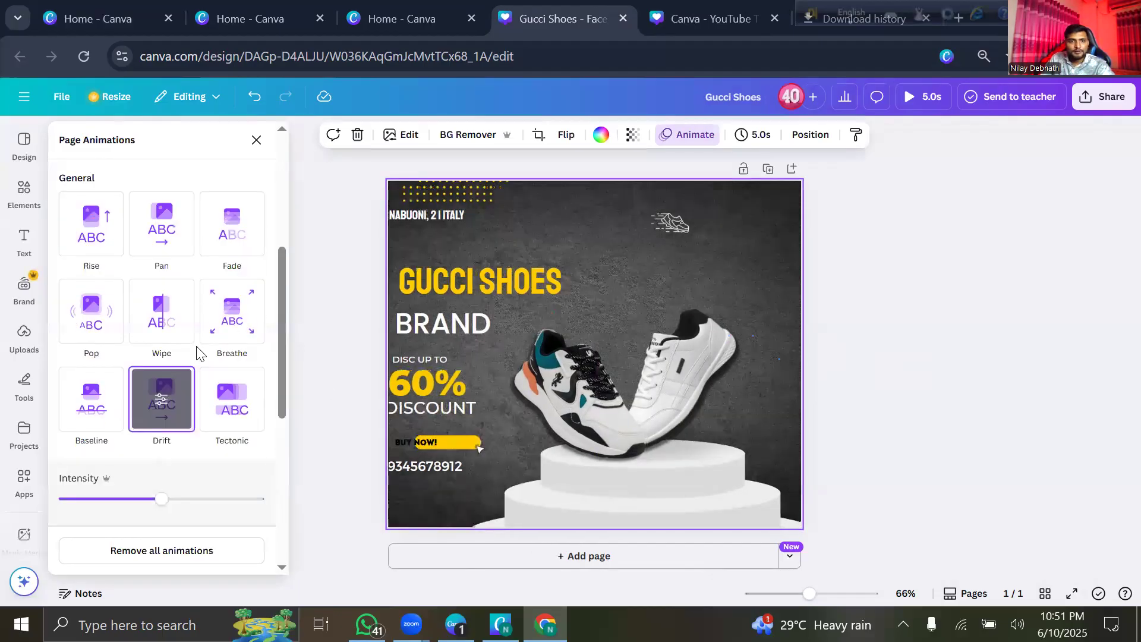
{"action": "left_click", "coordinate": [235, 318]}
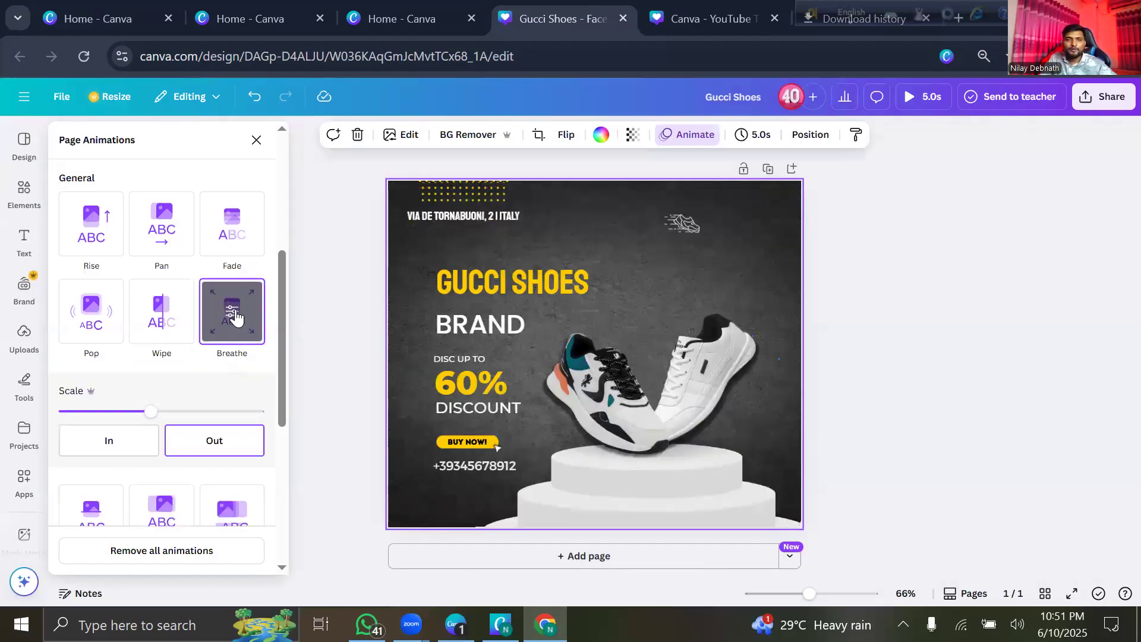
{"action": "scroll", "coordinate": [186, 321], "scroll_direction": "up", "scroll_amount": 2}
{"action": "scroll", "coordinate": [223, 331], "scroll_direction": "up", "scroll_amount": 3}
{"action": "left_click", "coordinate": [226, 324]}
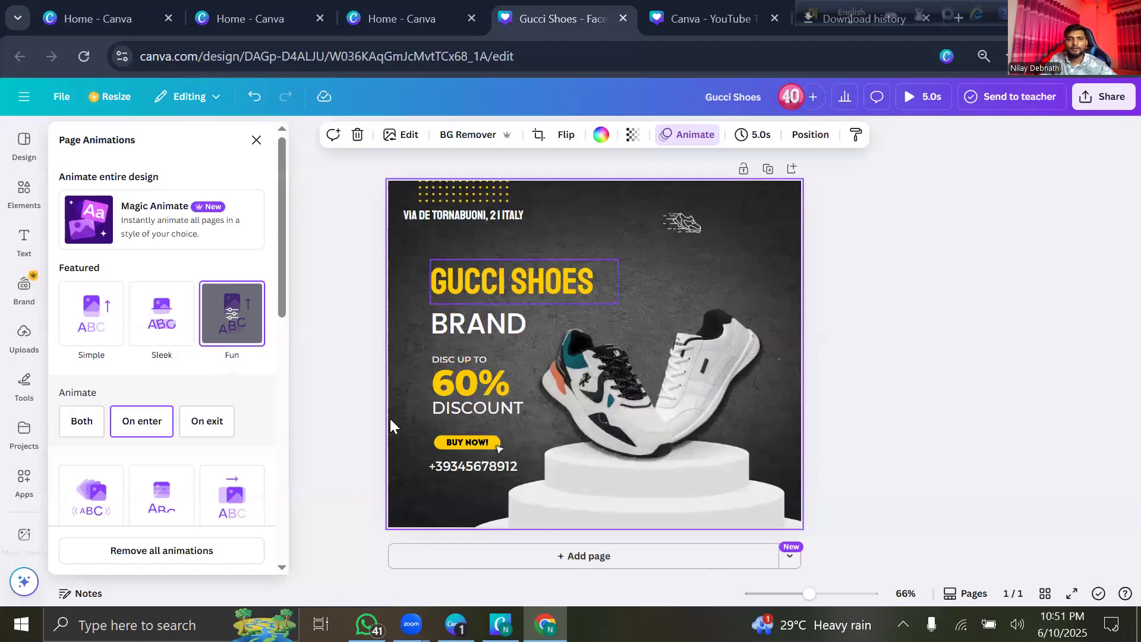
{"action": "left_click", "coordinate": [351, 358]}
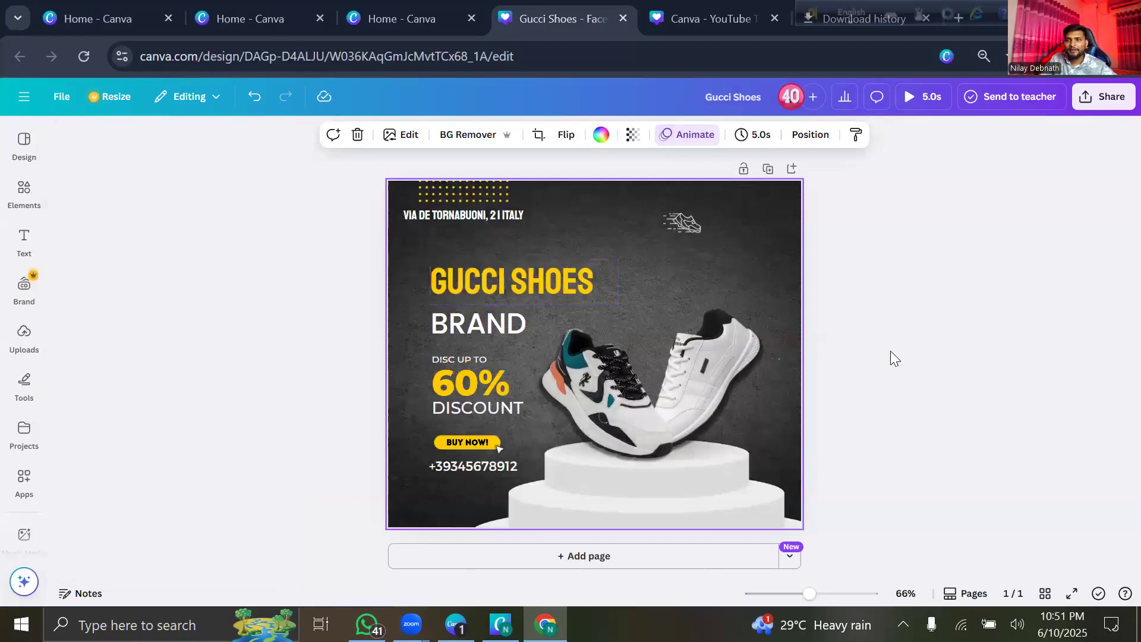
{"action": "left_click", "coordinate": [1093, 96]}
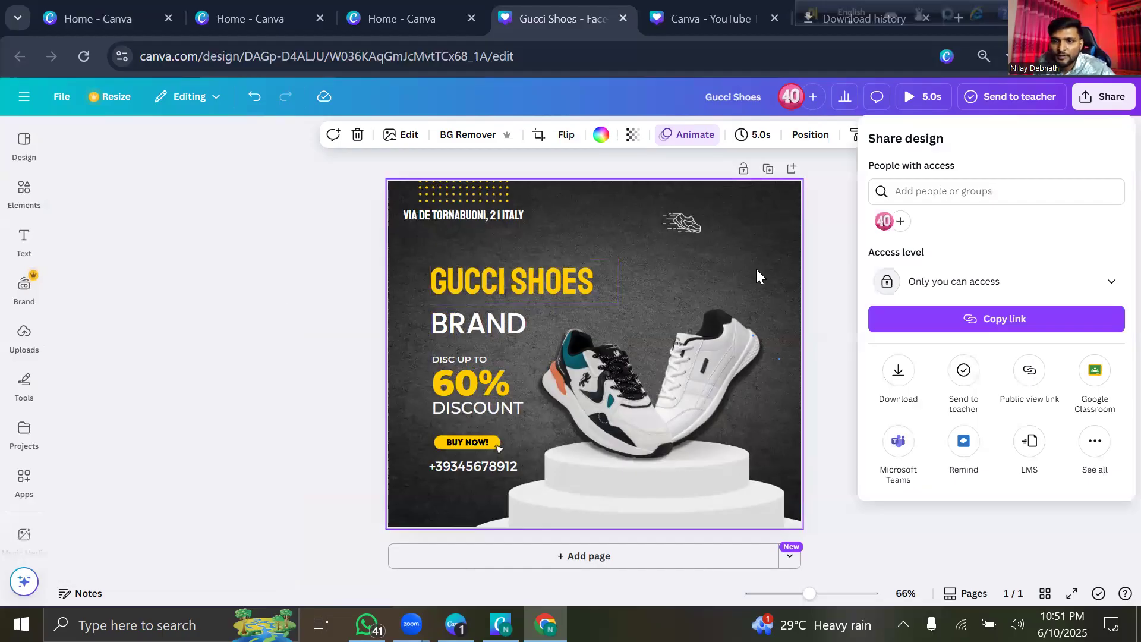
Download Gucci Shoes as a maximum-quality MP4 video (3,144 × 2,636 px) and check the download history.
{"action": "left_click", "coordinate": [897, 374]}
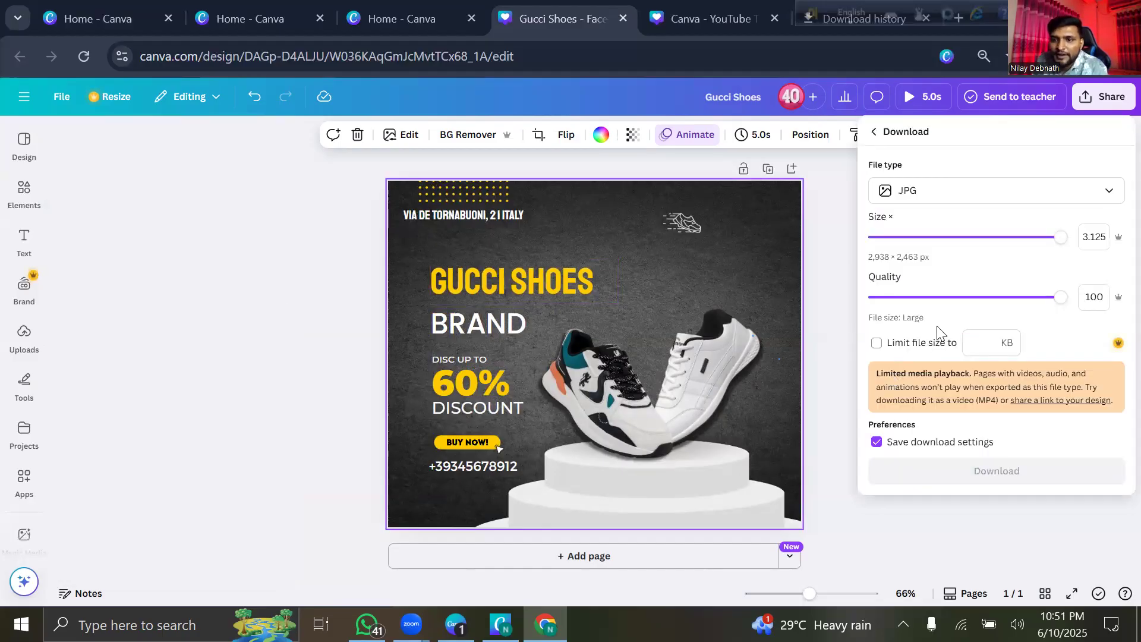
{"action": "left_click", "coordinate": [953, 195]}
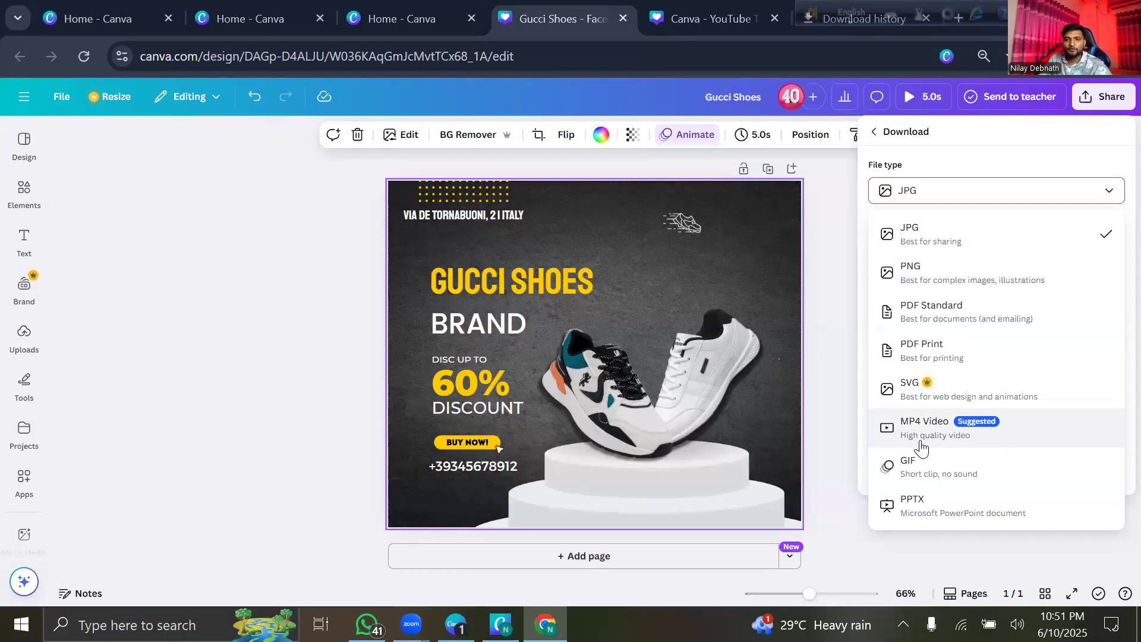
{"action": "left_click", "coordinate": [1010, 432]}
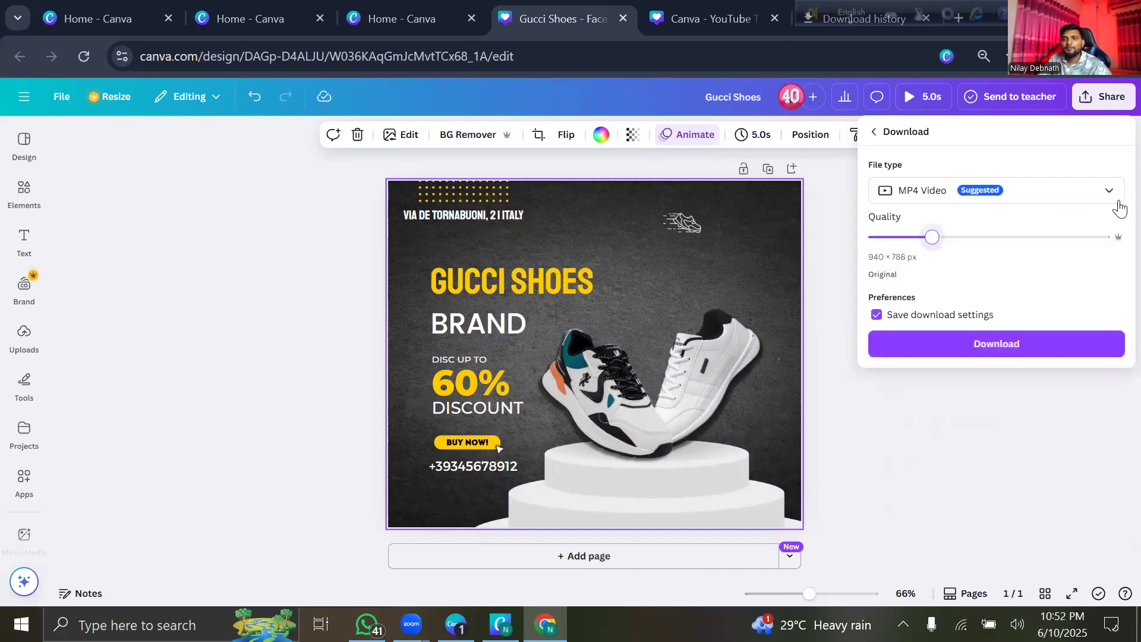
{"action": "left_click", "coordinate": [1087, 237]}
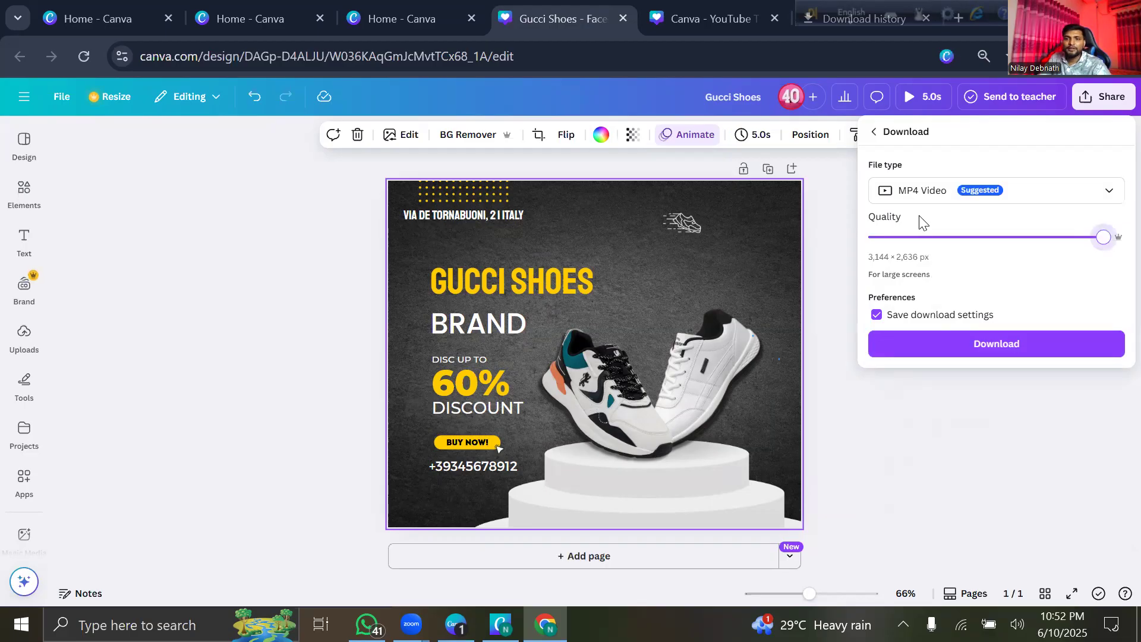
{"action": "left_click", "coordinate": [1003, 345]}
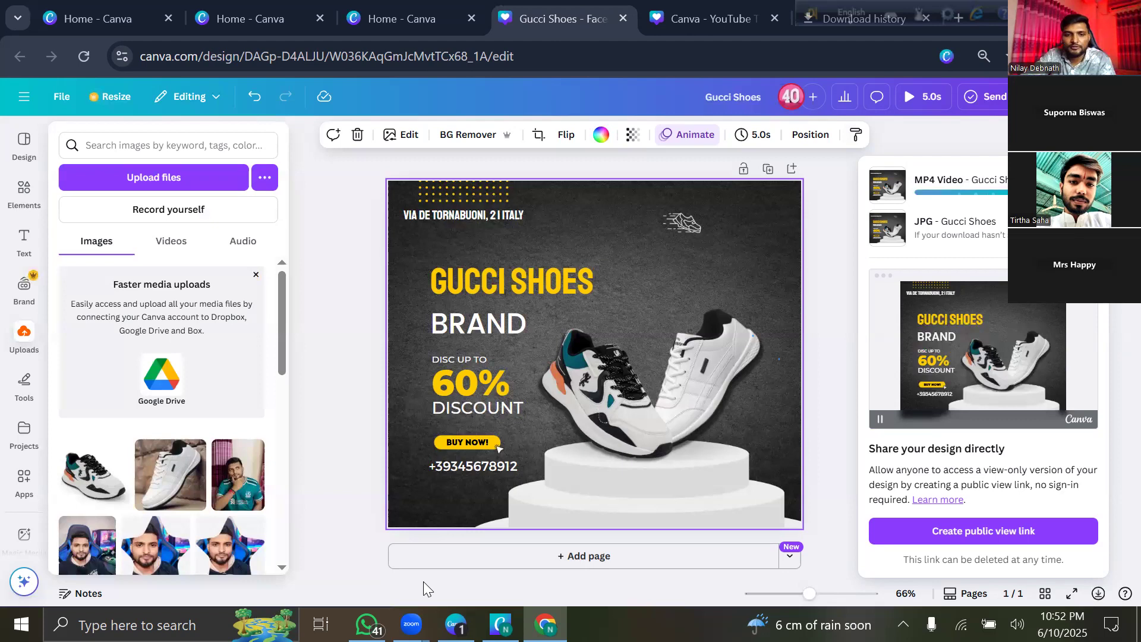
{"action": "left_click", "coordinate": [855, 19]}
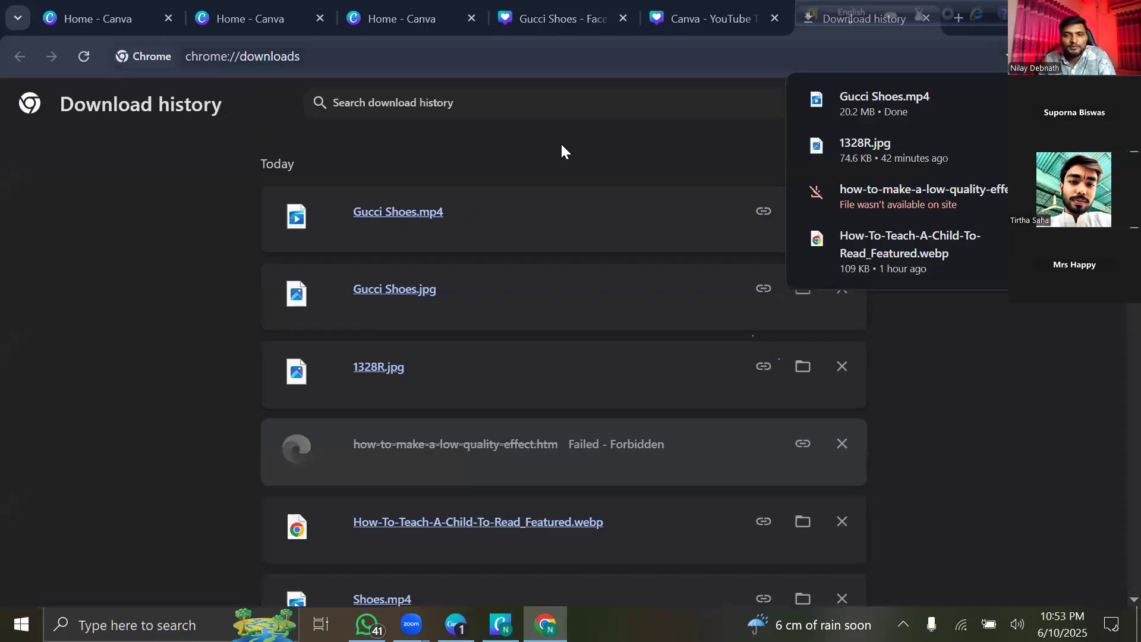
{"action": "left_click", "coordinate": [402, 216]}
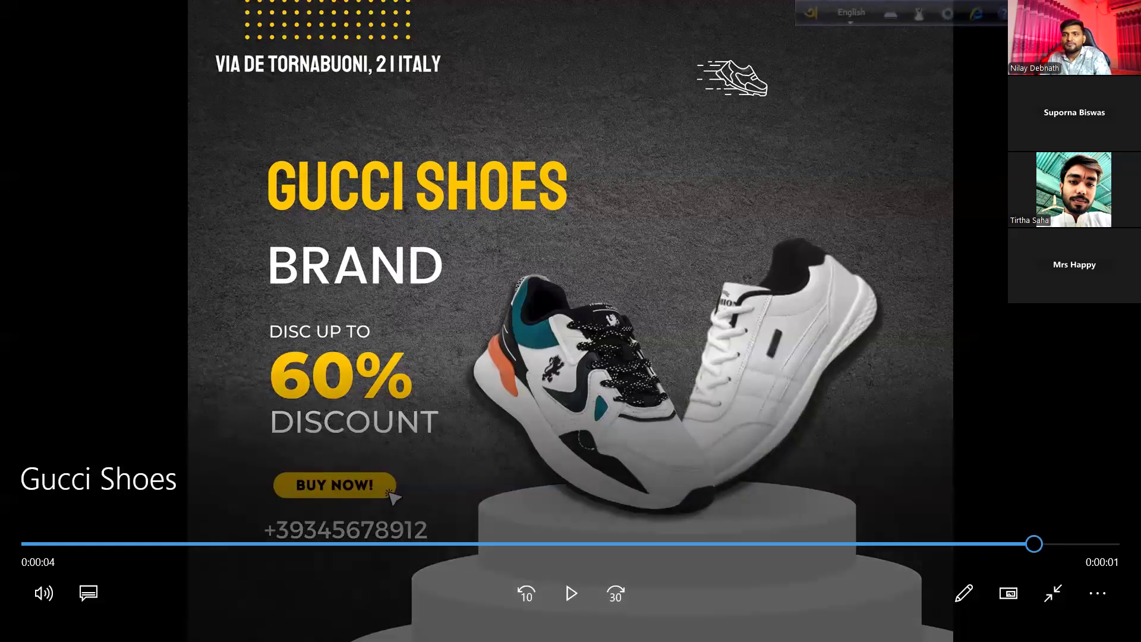
{"action": "key", "text": "alt+Tab"}
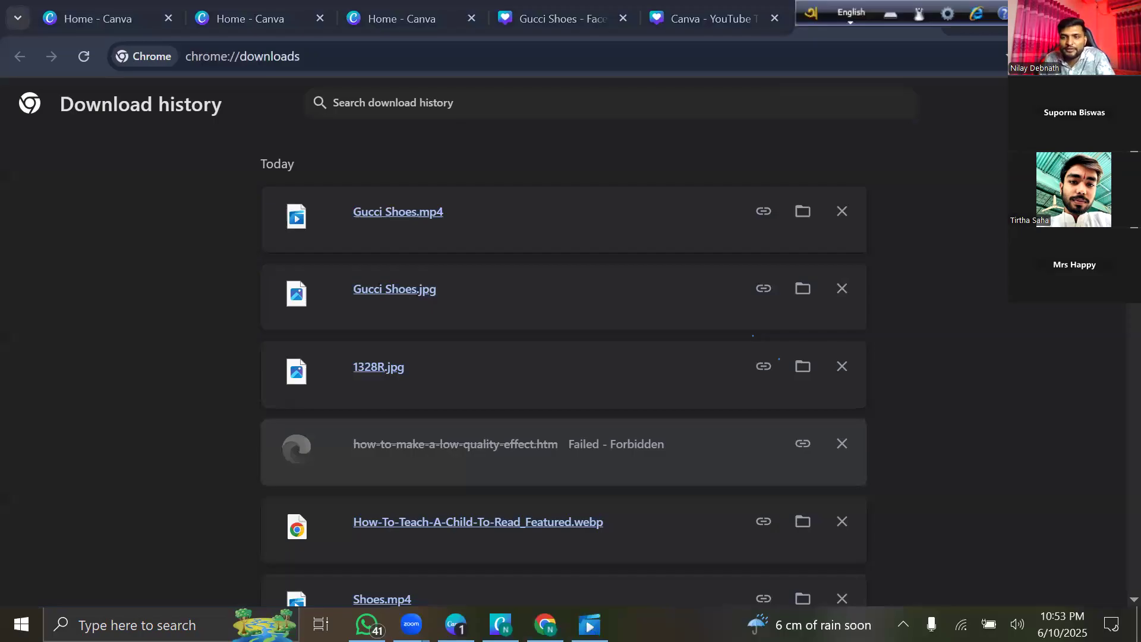
{"action": "left_click", "coordinate": [713, 26]}
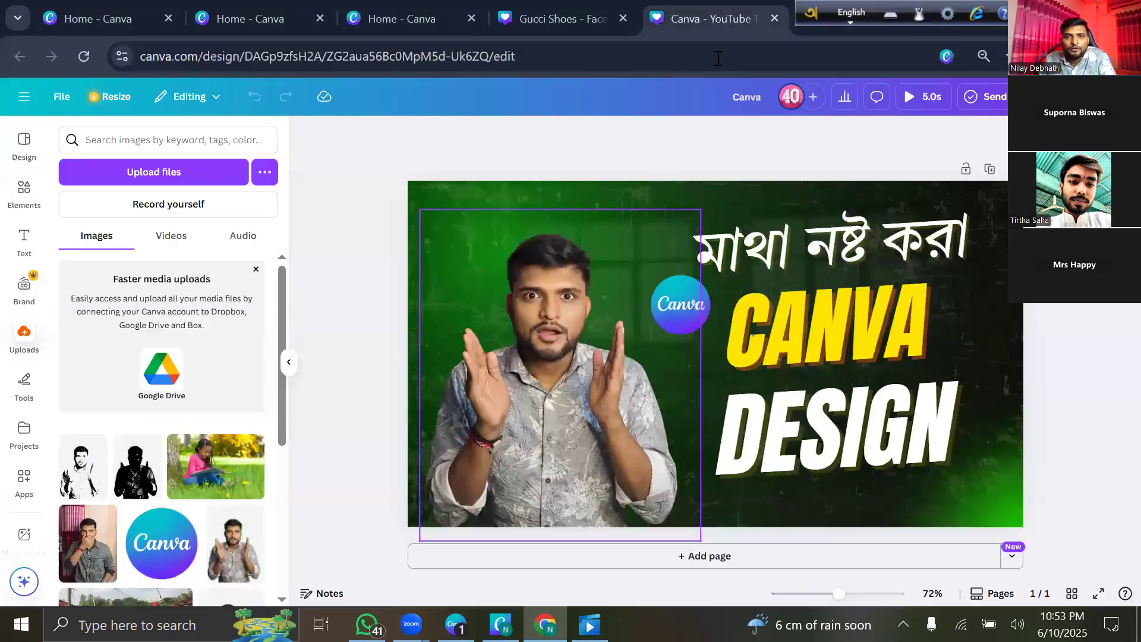
{"action": "left_click", "coordinate": [822, 32]}
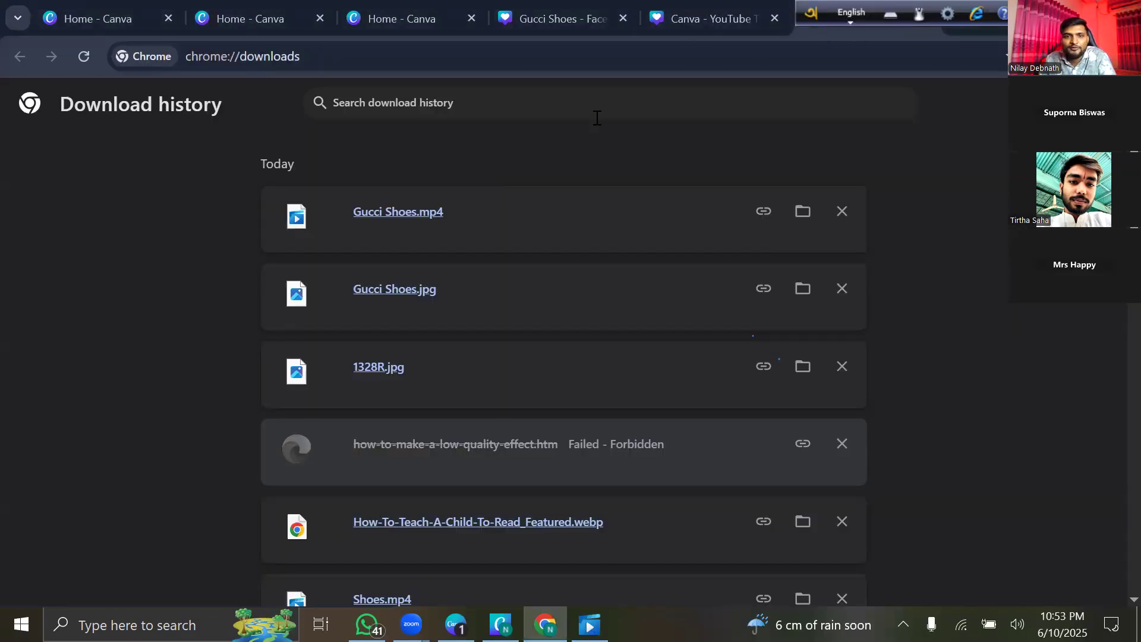
{"action": "left_click", "coordinate": [600, 35]}
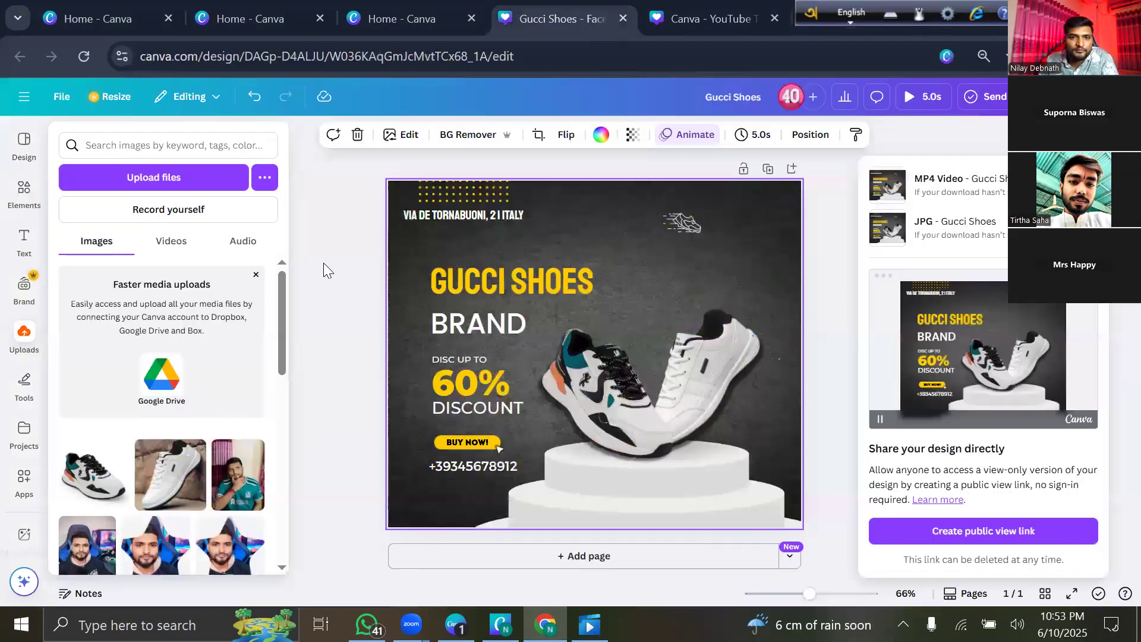
Close the download and Uploads panels, browse Edit, Design and Editing options, then show the main menu.
{"action": "left_click", "coordinate": [605, 269]}
{"action": "left_click", "coordinate": [595, 211]}
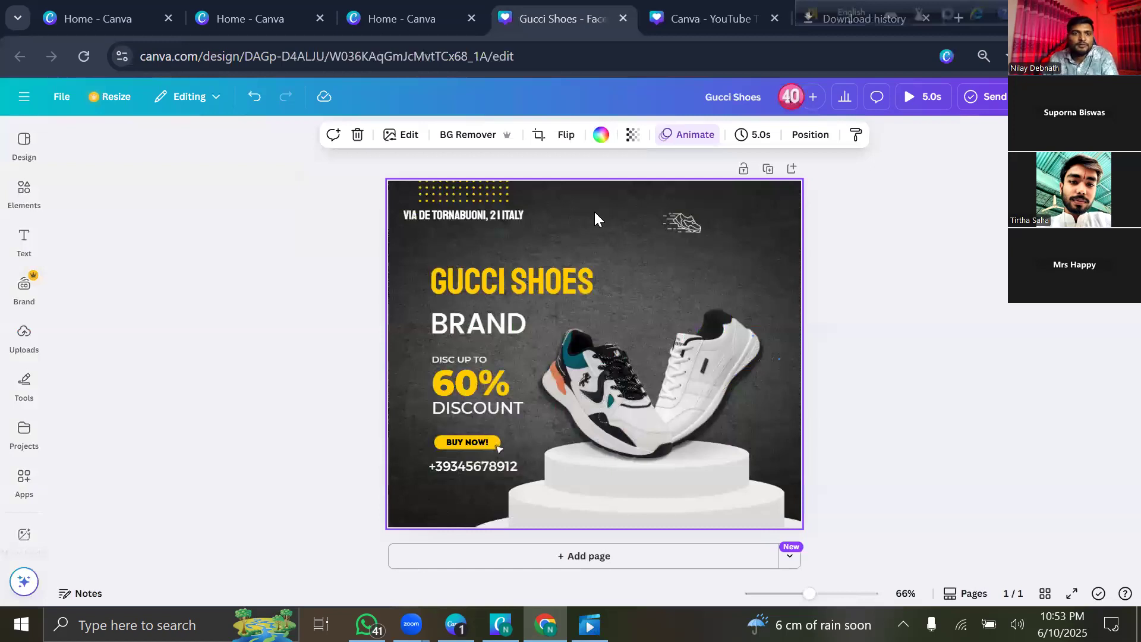
{"action": "left_click", "coordinate": [407, 136]}
{"action": "left_click", "coordinate": [254, 146]}
{"action": "left_click", "coordinate": [23, 168]}
{"action": "left_click", "coordinate": [215, 100]}
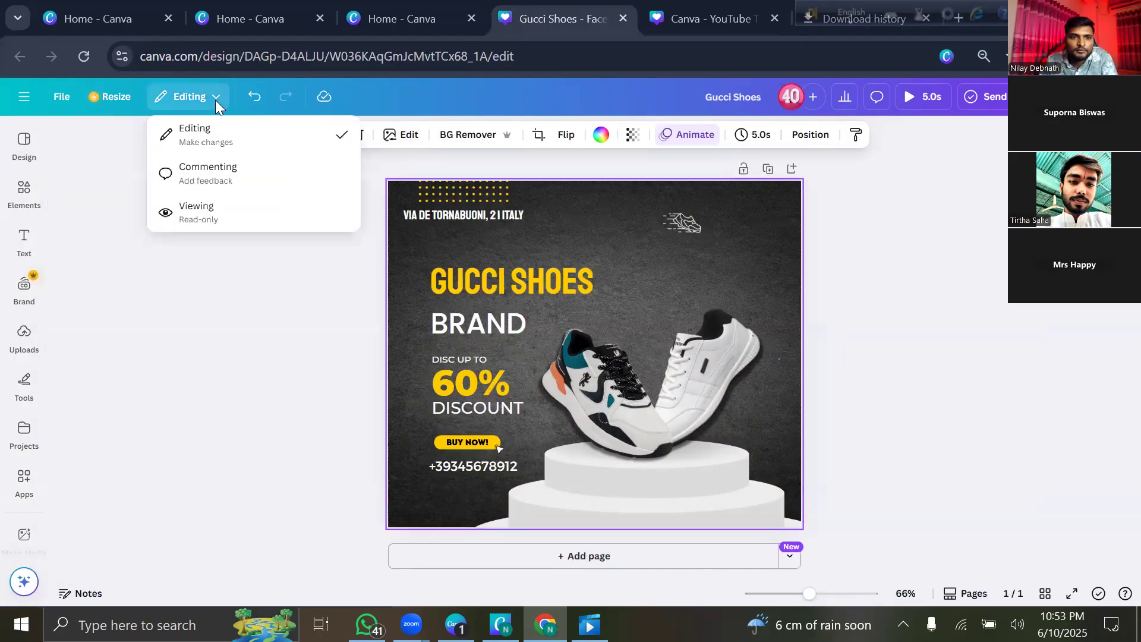
{"action": "left_click", "coordinate": [25, 103]}
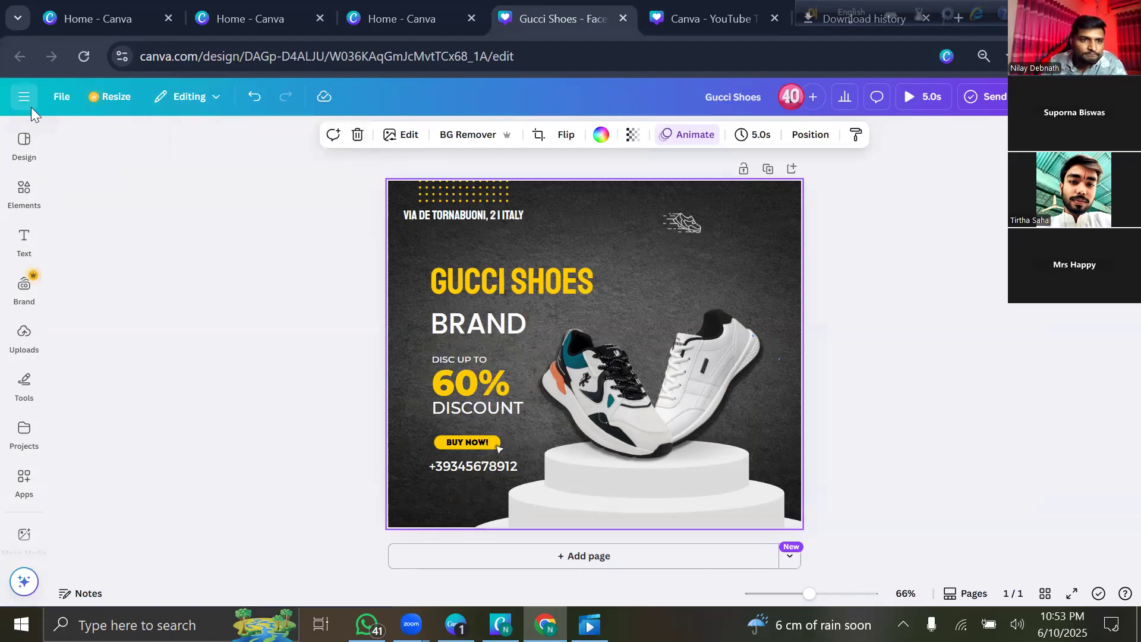
{"action": "left_click", "coordinate": [31, 109]}
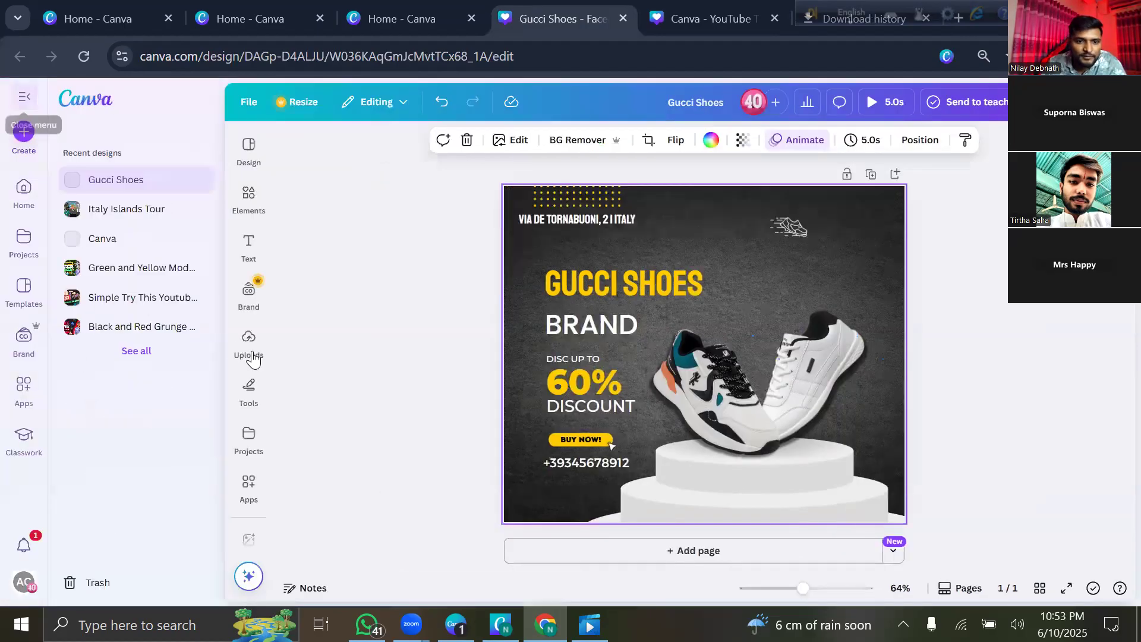
Deselect the shoe image and go to the Canva home page.
{"action": "scroll", "coordinate": [254, 381], "scroll_direction": "down", "scroll_amount": 5}
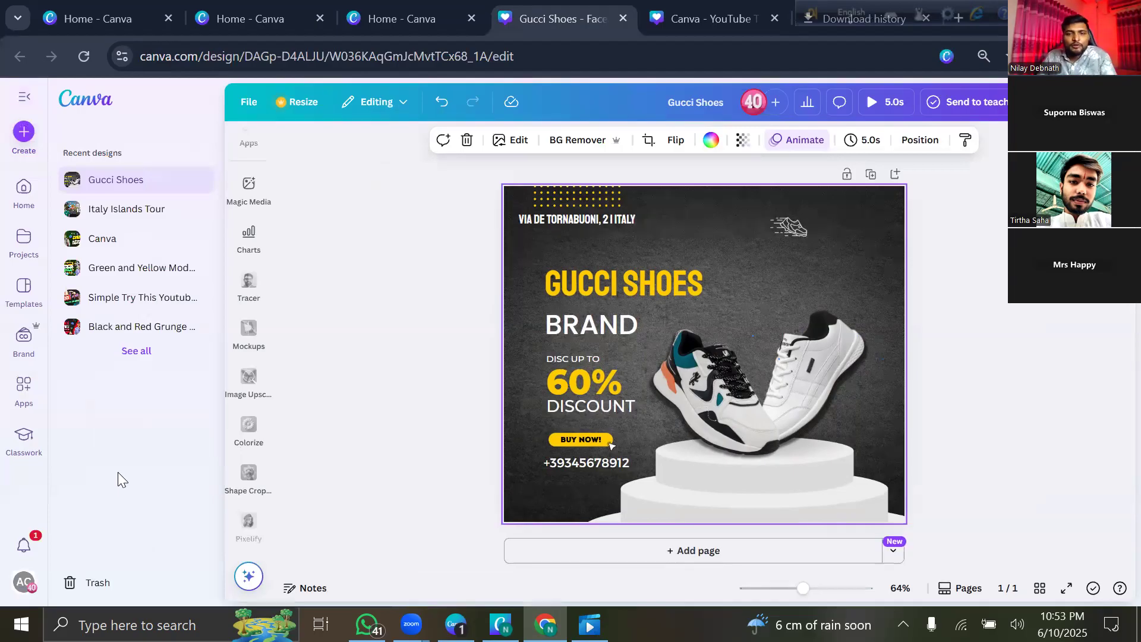
{"action": "left_click", "coordinate": [286, 219]}
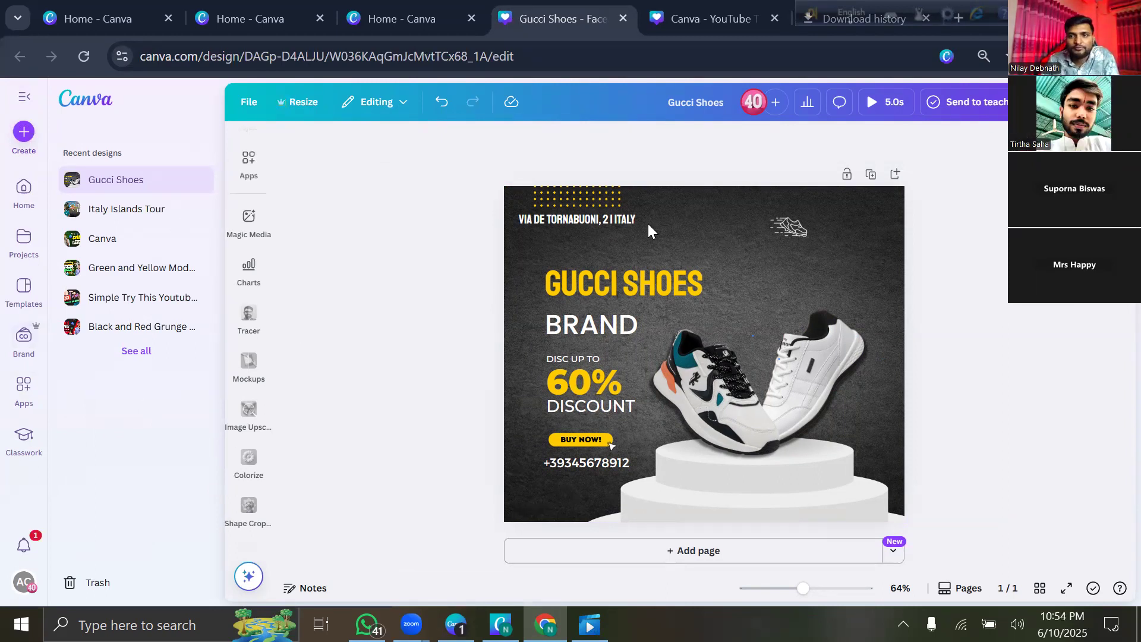
{"action": "left_click_drag", "start_coordinate": [744, 160], "coordinate": [620, 169]}
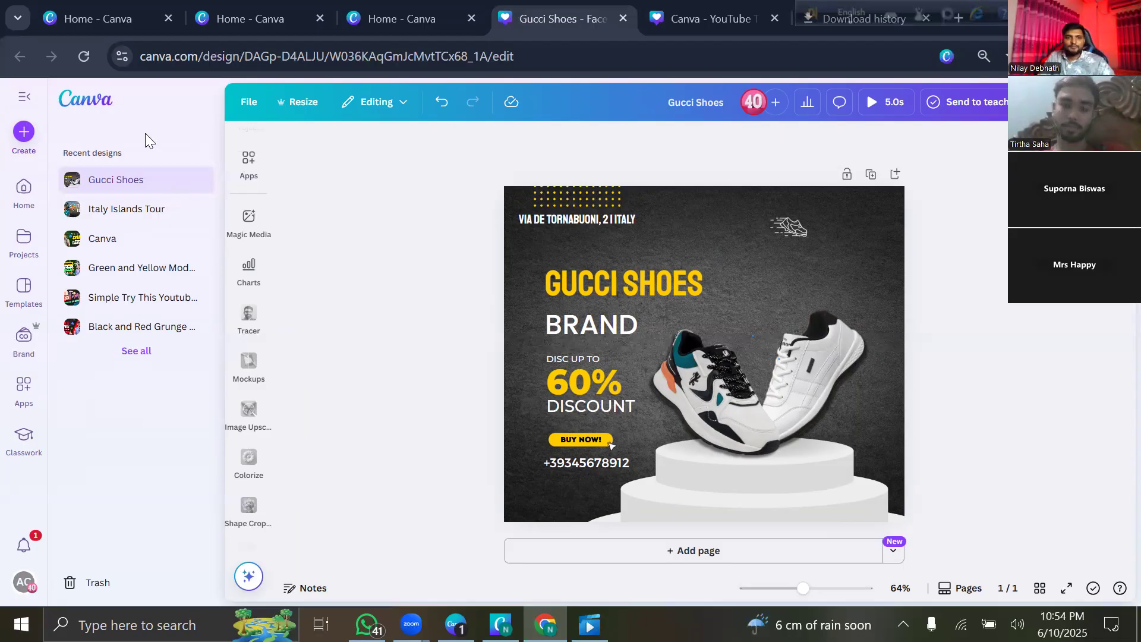
{"action": "left_click", "coordinate": [22, 188]}
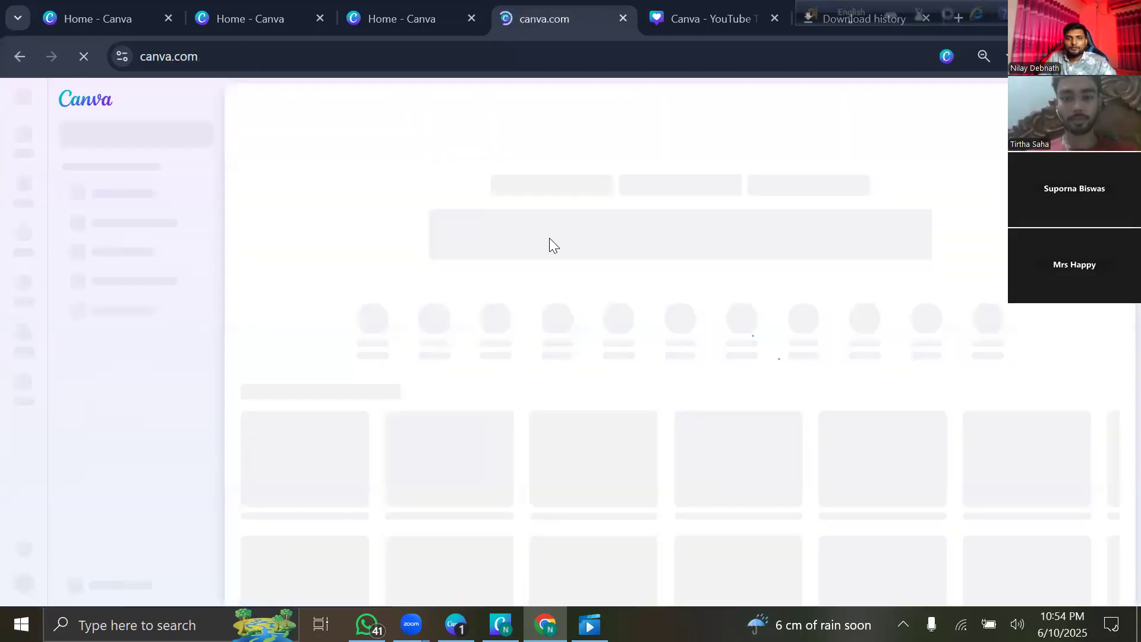
Close the YouTube thumbnail and download history tabs with Ctrl+W, then start a new tab.
{"action": "left_click", "coordinate": [749, 22]}
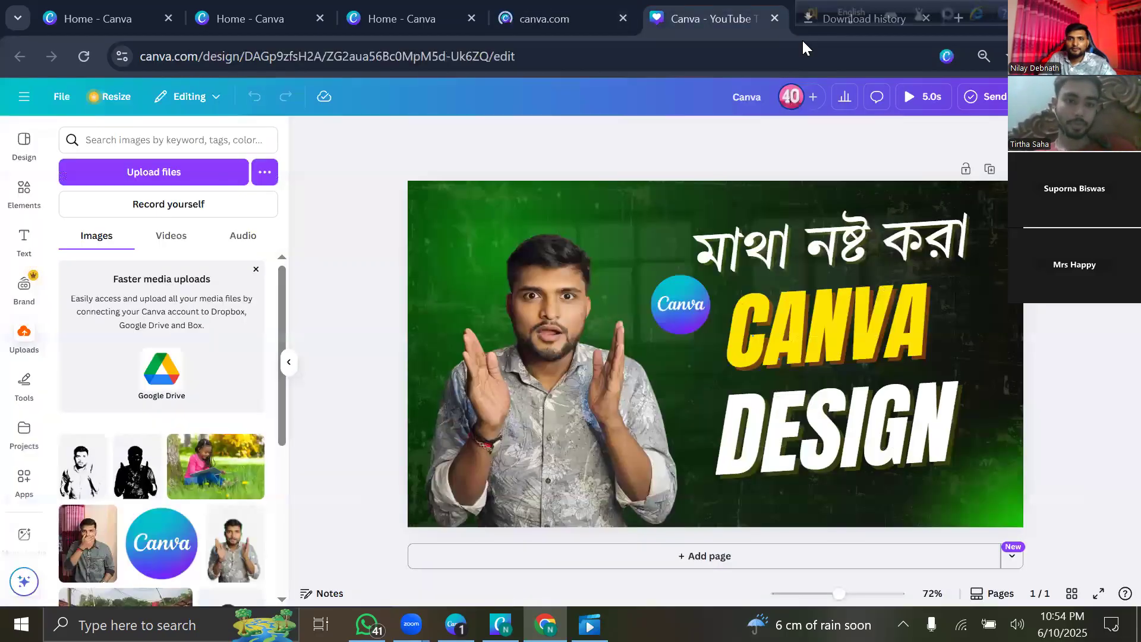
{"action": "key", "text": "ctrl+w"}
{"action": "key", "text": "ctrl+w"}
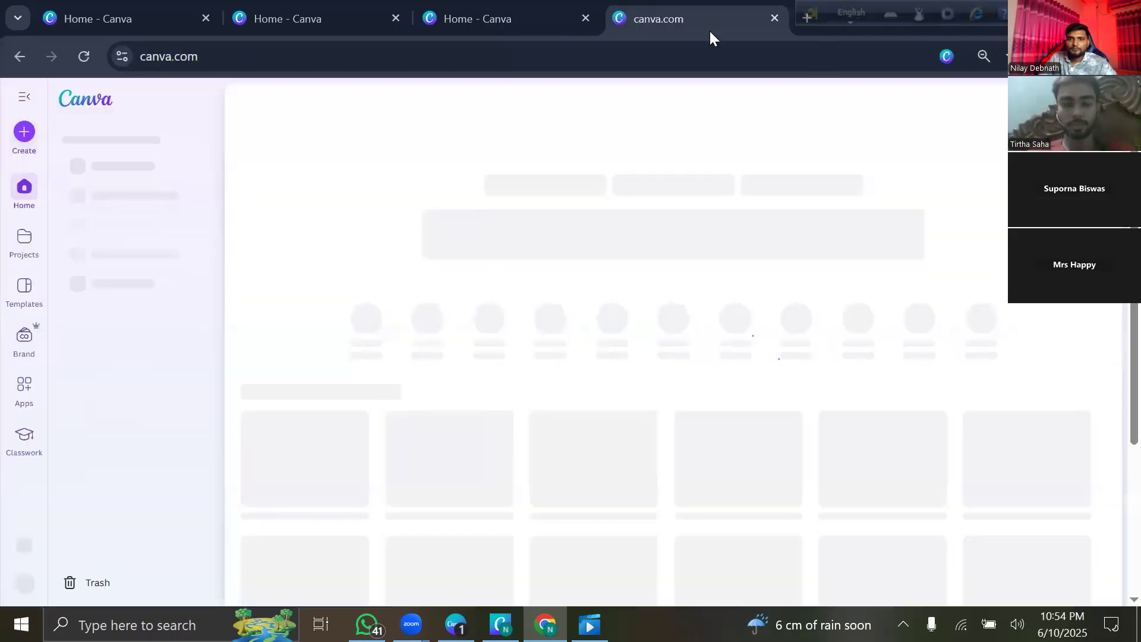
{"action": "key", "text": "ctrl+w"}
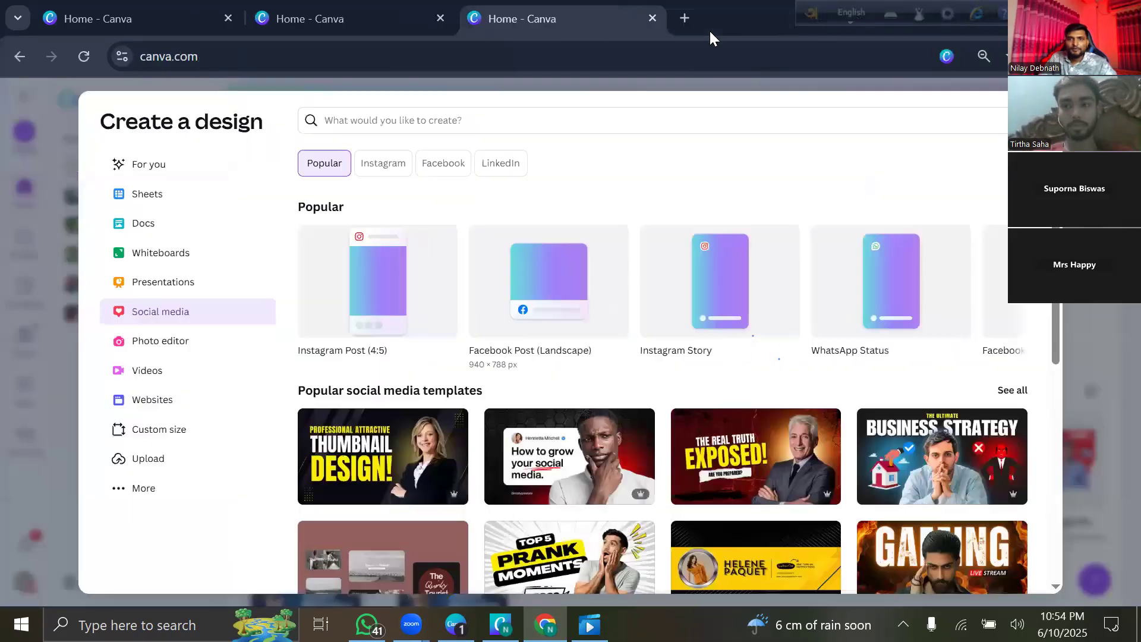
{"action": "key", "text": "ctrl+t"}
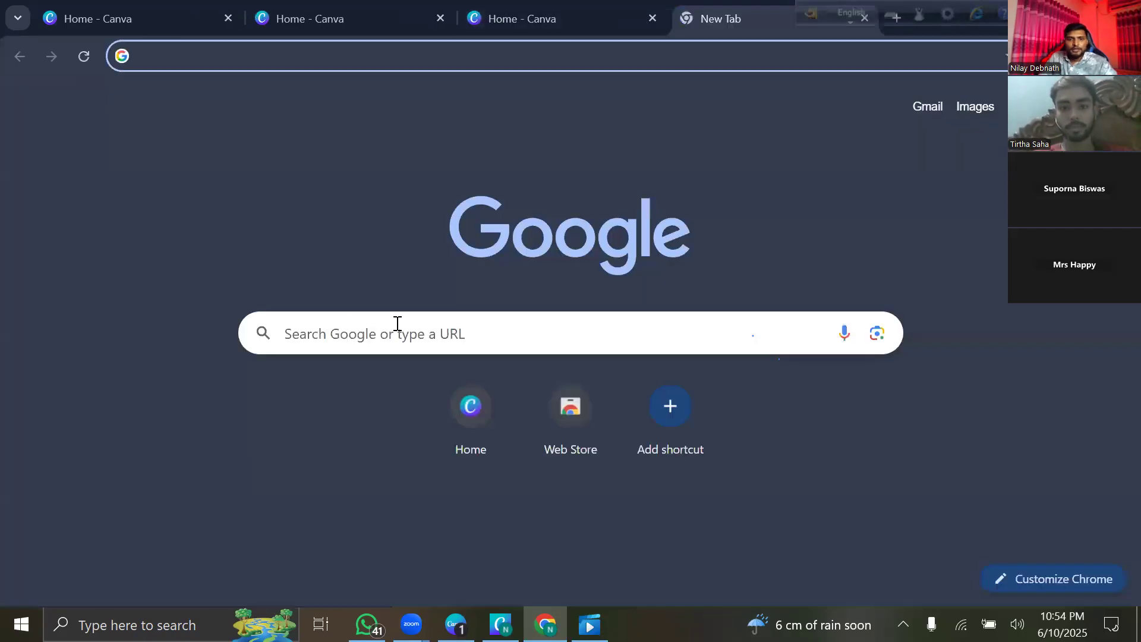
Go to YouTube and search for 'travel'.
{"action": "left_click", "coordinate": [291, 336]}
{"action": "left_click", "coordinate": [290, 385]}
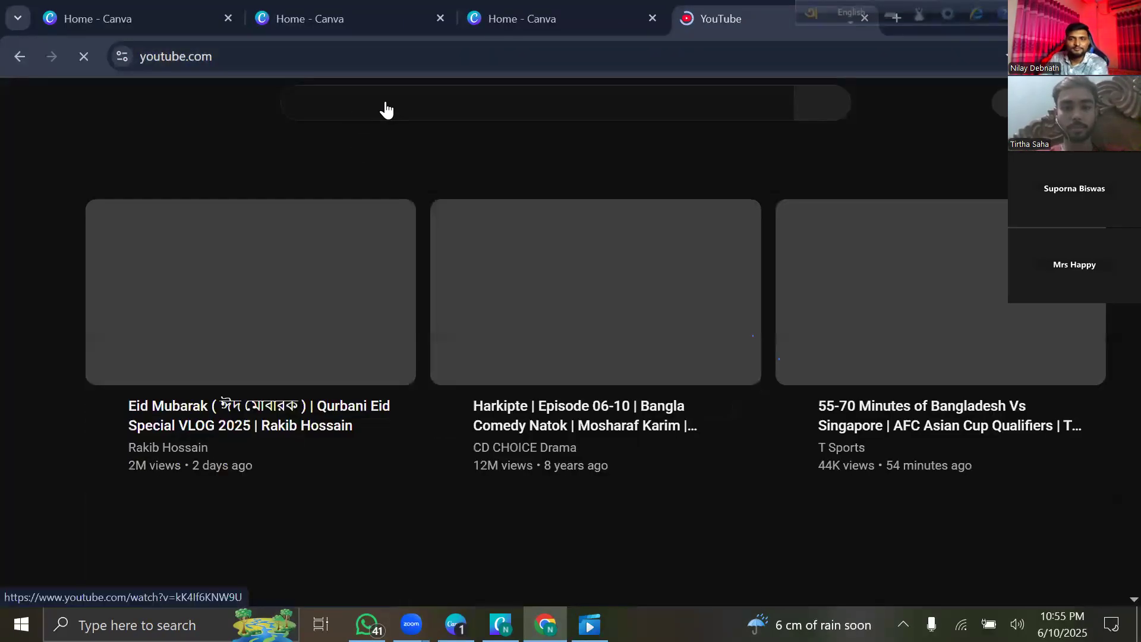
{"action": "left_click", "coordinate": [386, 101]}
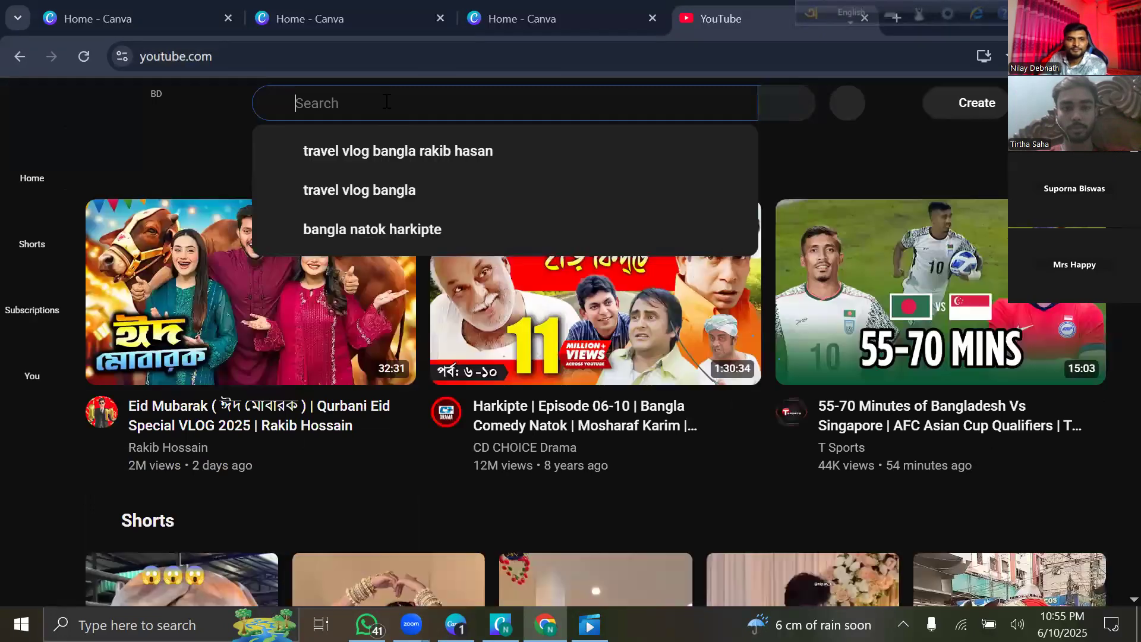
{"action": "left_click", "coordinate": [202, 110]}
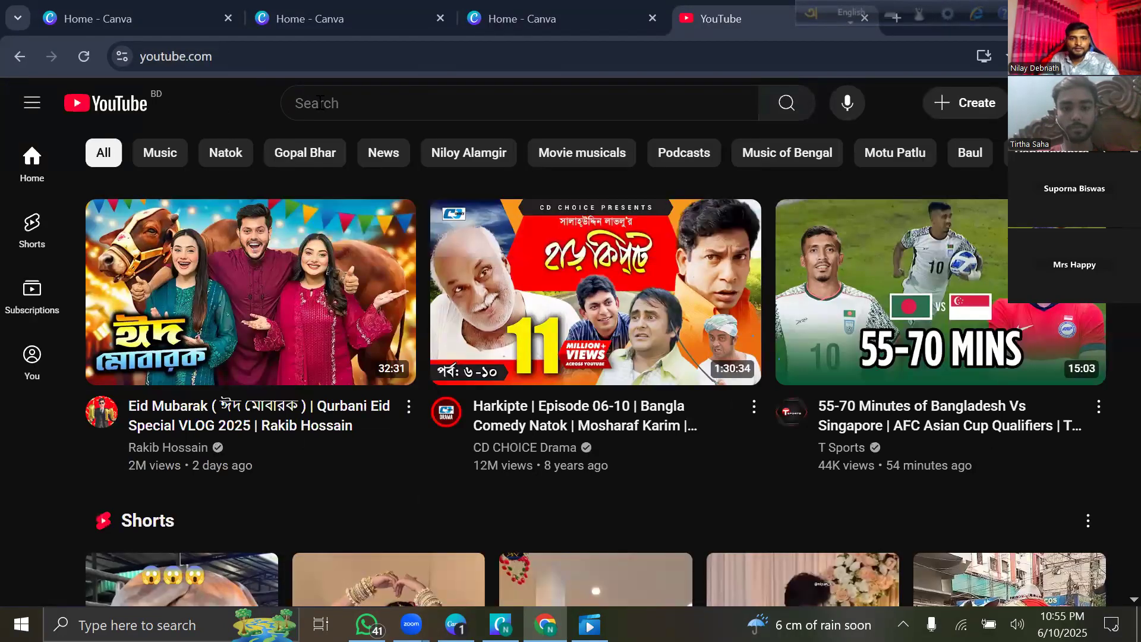
{"action": "left_click", "coordinate": [324, 104]}
{"action": "type", "text": "tra"}
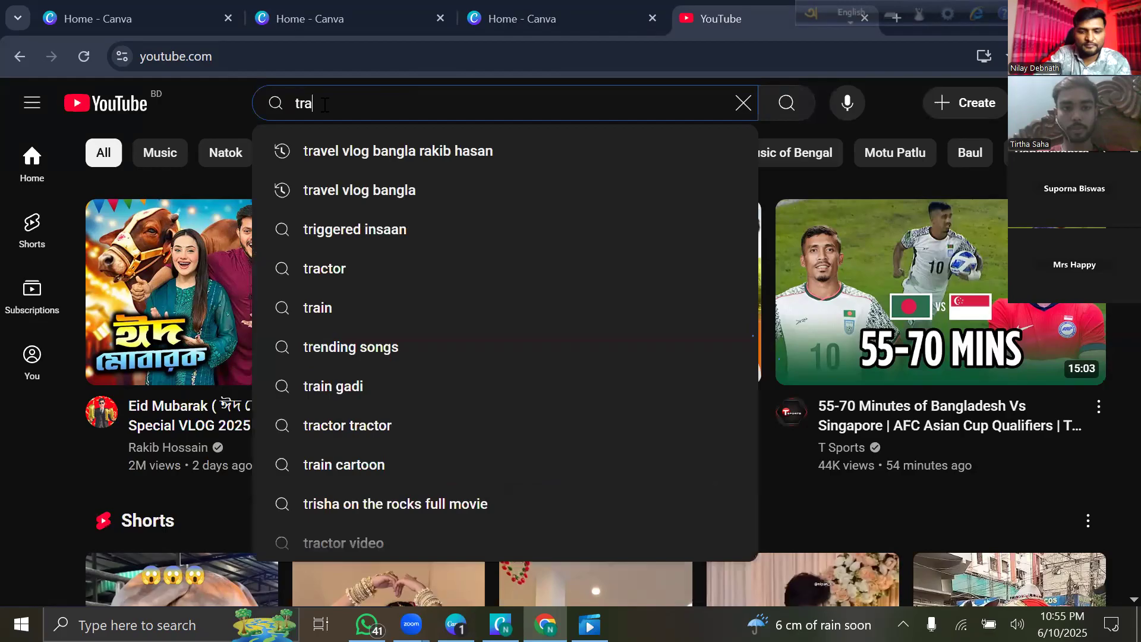
{"action": "type", "text": "vel"}
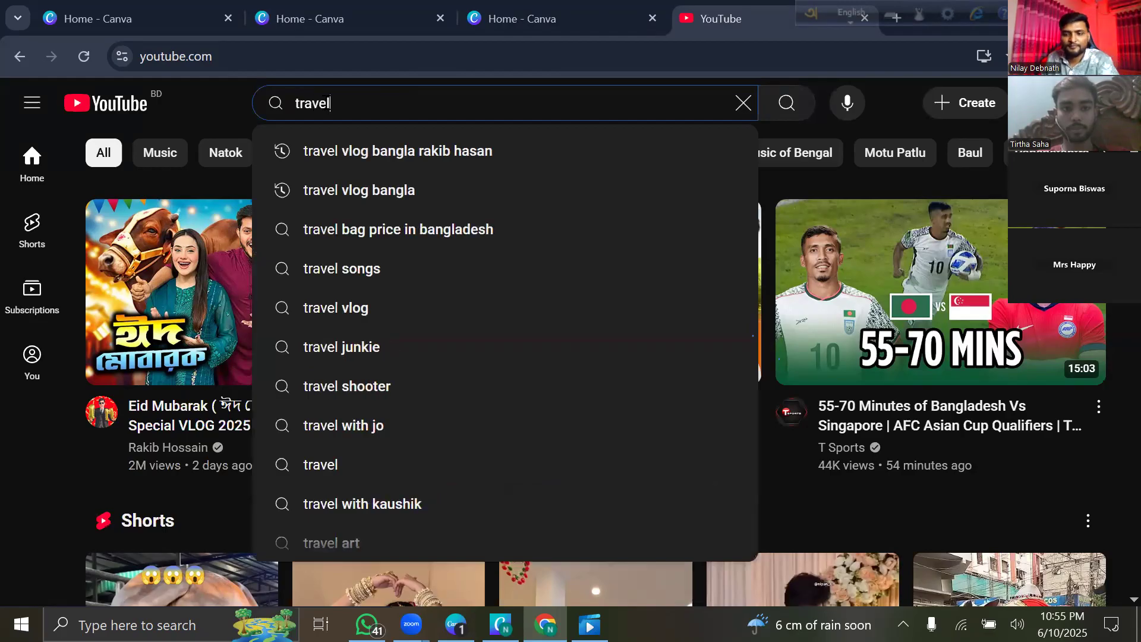
{"action": "key", "text": "Return"}
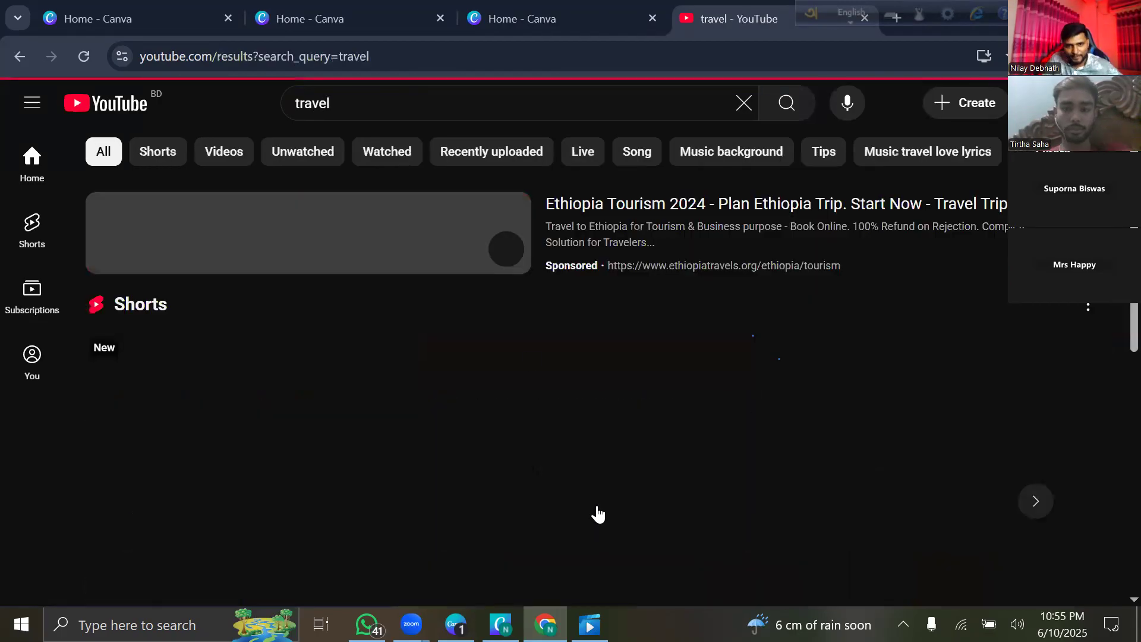
Scroll through the travel results, then return to the Canva home tab.
{"action": "scroll", "coordinate": [672, 301], "scroll_direction": "down", "scroll_amount": 5}
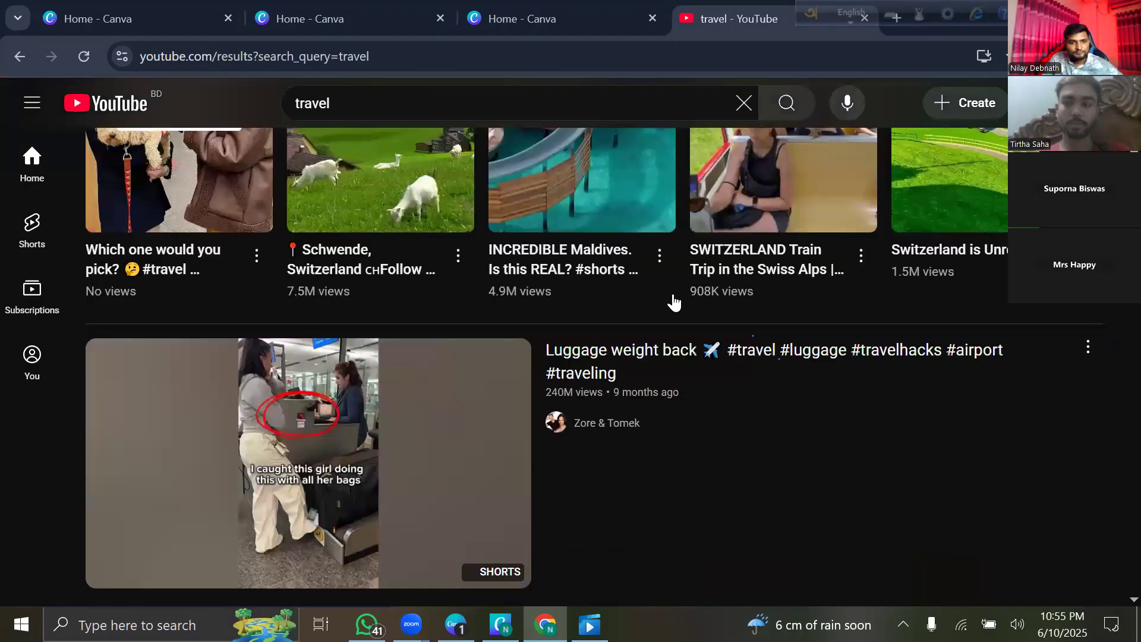
{"action": "scroll", "coordinate": [676, 311], "scroll_direction": "down", "scroll_amount": 5}
{"action": "left_click", "coordinate": [559, 102]}
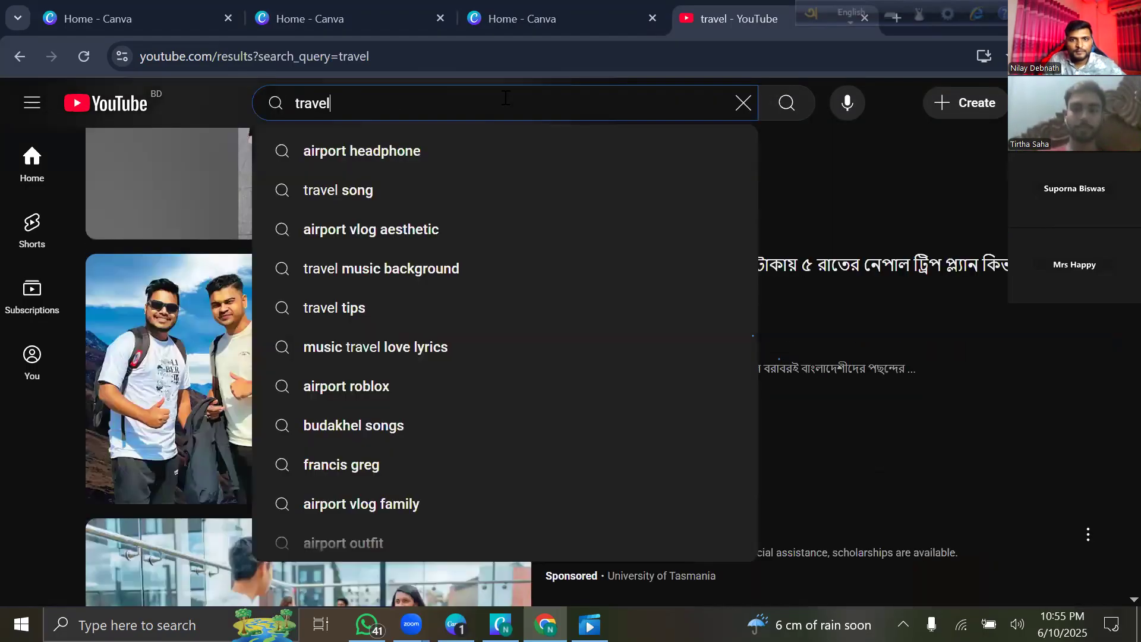
{"action": "left_click", "coordinate": [561, 66]}
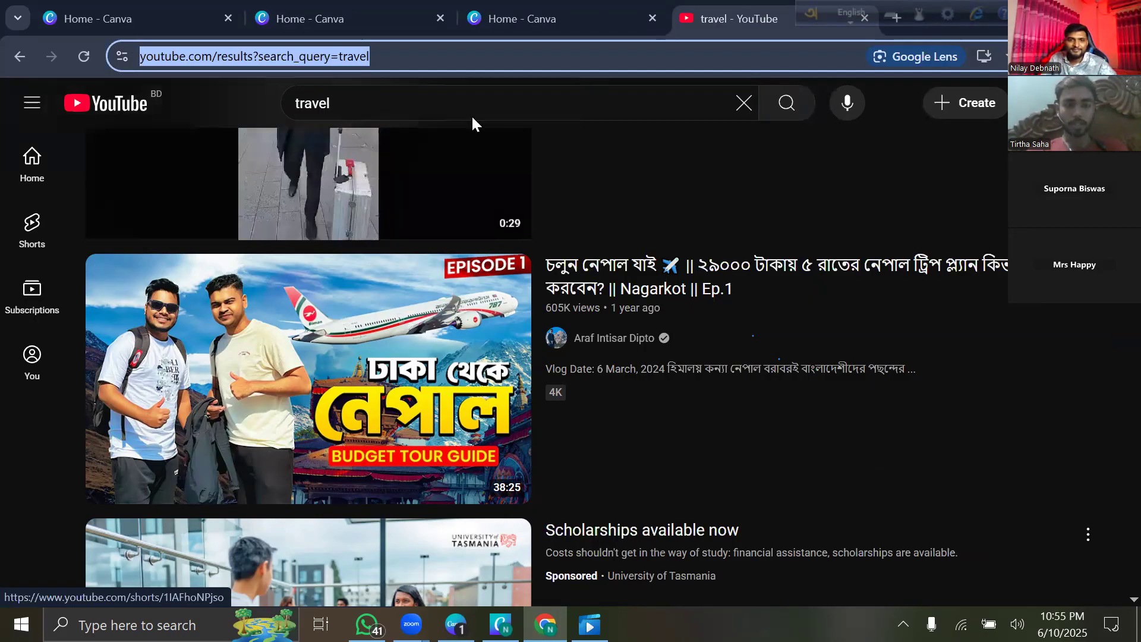
{"action": "left_click", "coordinate": [559, 27]}
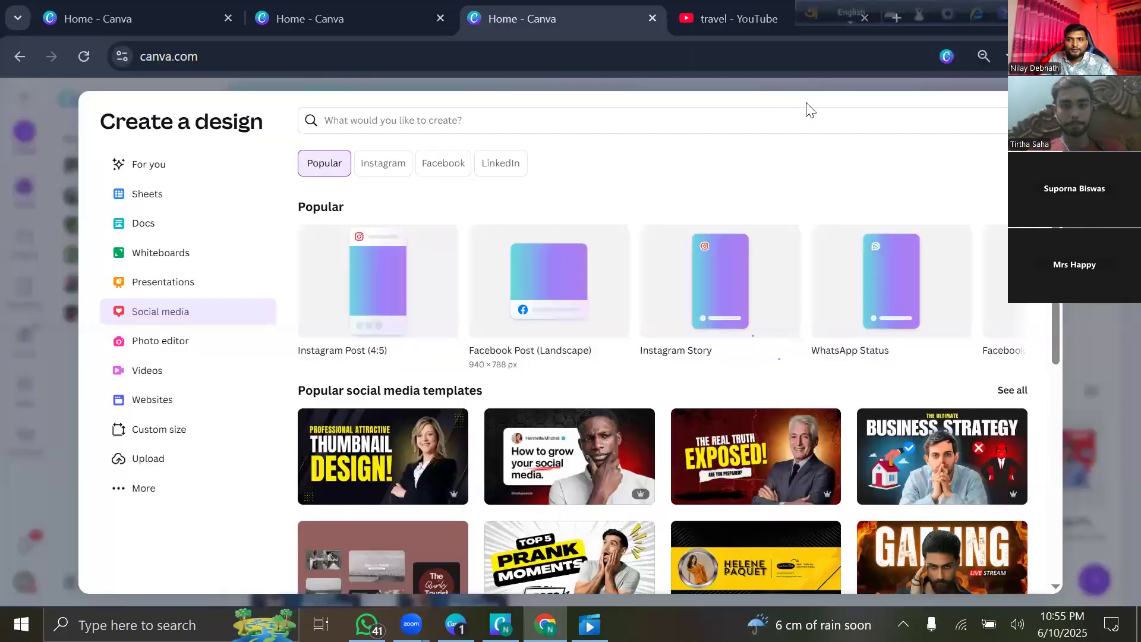
From Create a design, scroll the Popular sizes and start a YouTube Thumbnail (1280 × 720 px).
{"action": "left_click", "coordinate": [1043, 114]}
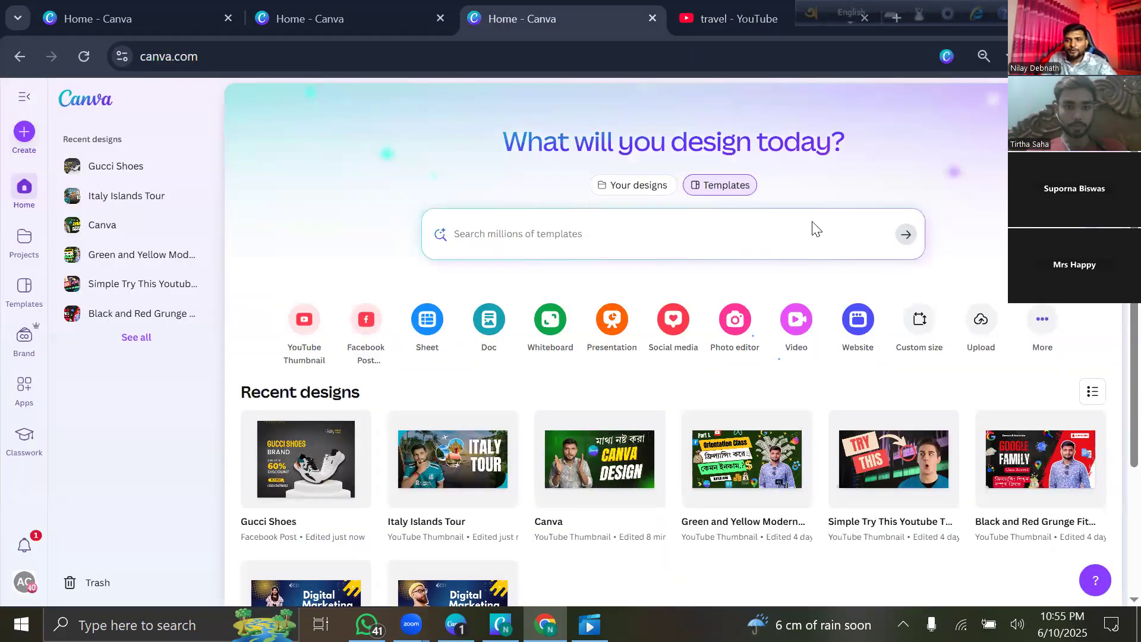
{"action": "scroll", "coordinate": [296, 236], "scroll_direction": "down", "scroll_amount": 2}
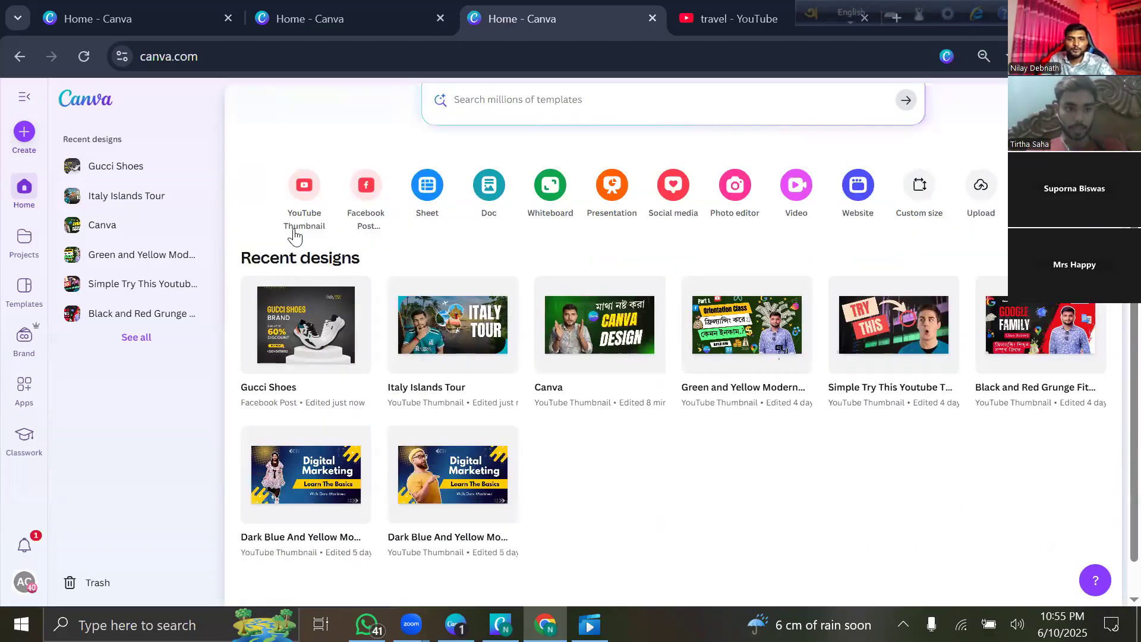
{"action": "scroll", "coordinate": [931, 110], "scroll_direction": "up", "scroll_amount": 2}
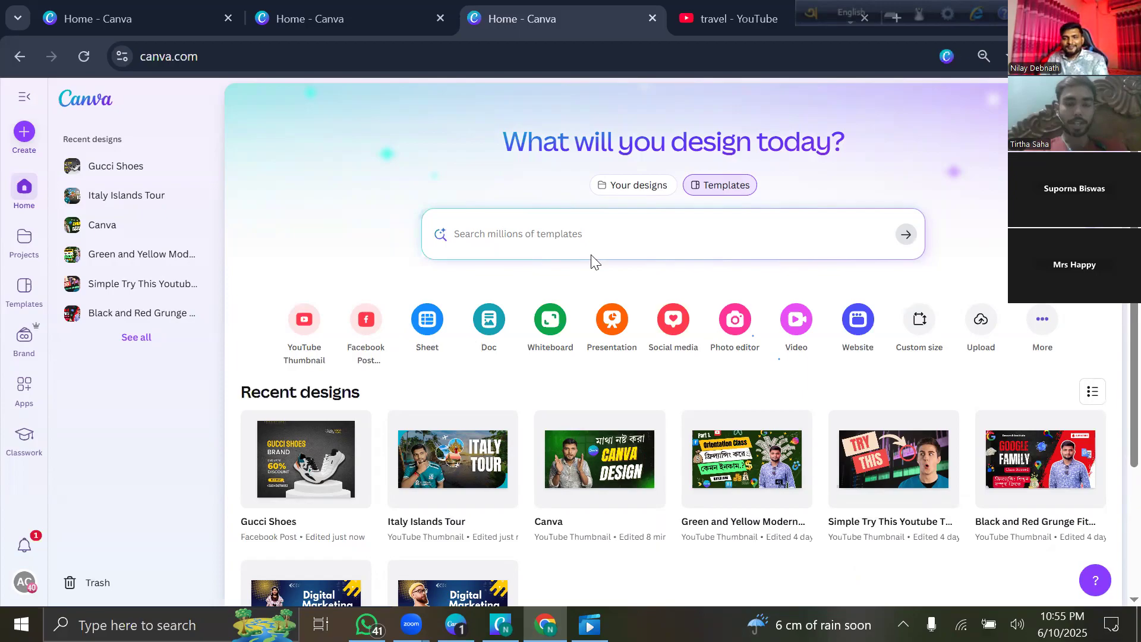
{"action": "left_click", "coordinate": [22, 137]}
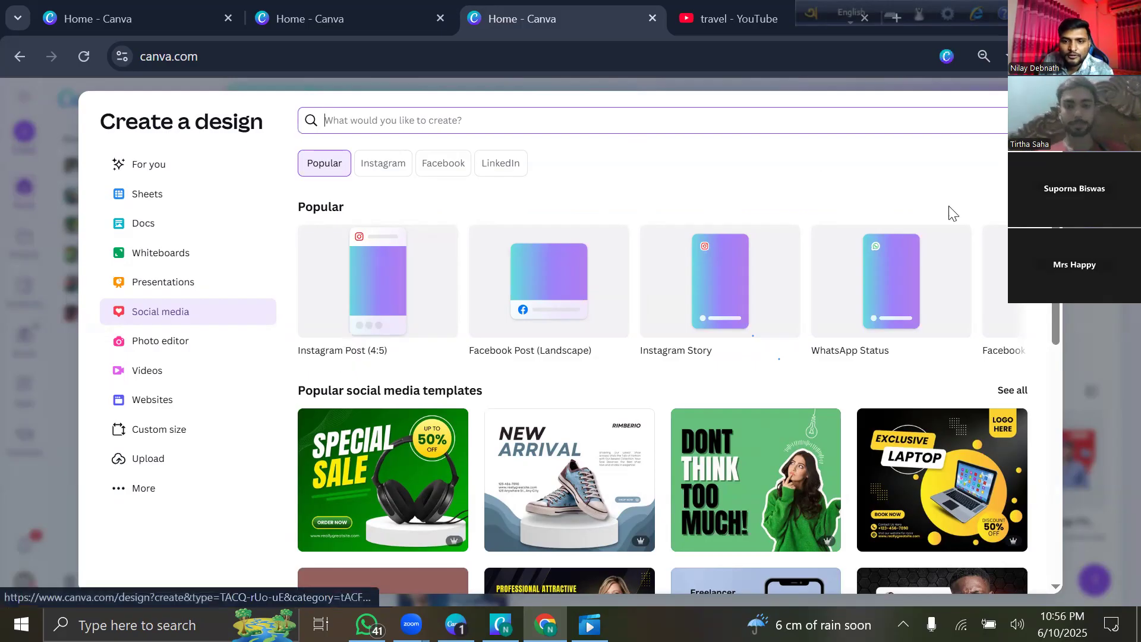
{"action": "key", "text": "ctrl+Tab"}
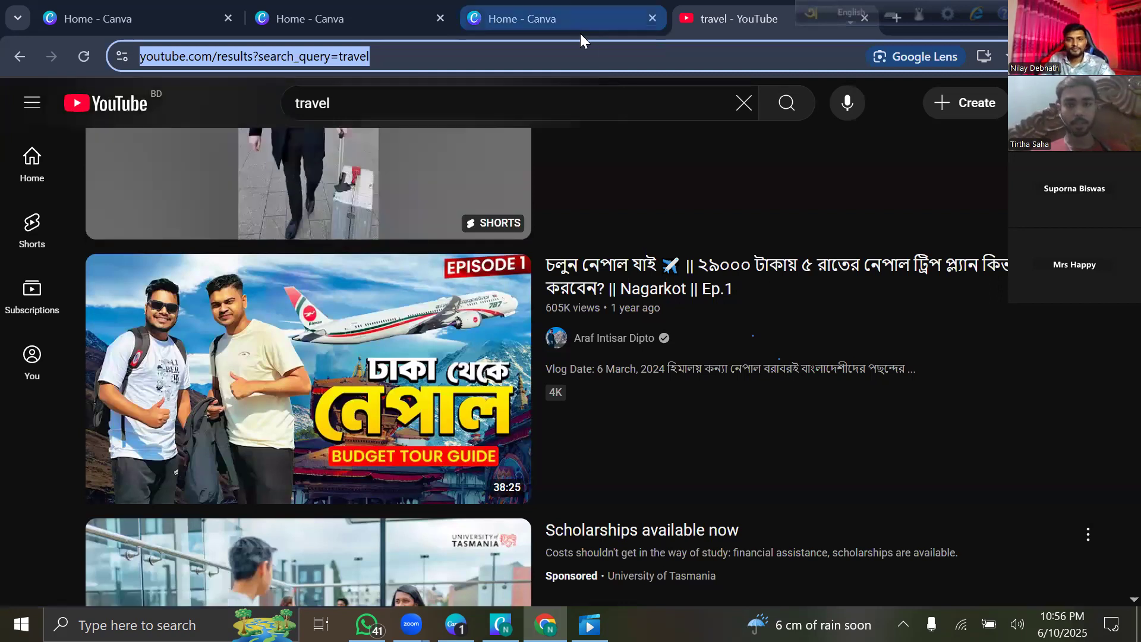
{"action": "key", "text": "ctrl+shift+Tab"}
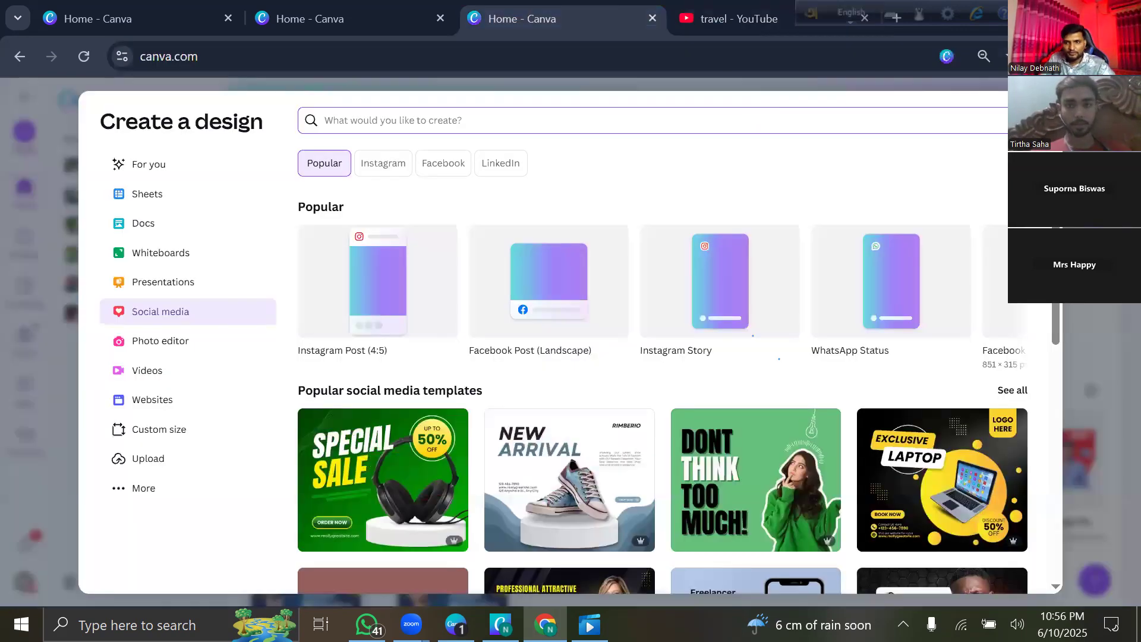
{"action": "left_click", "coordinate": [1025, 277]}
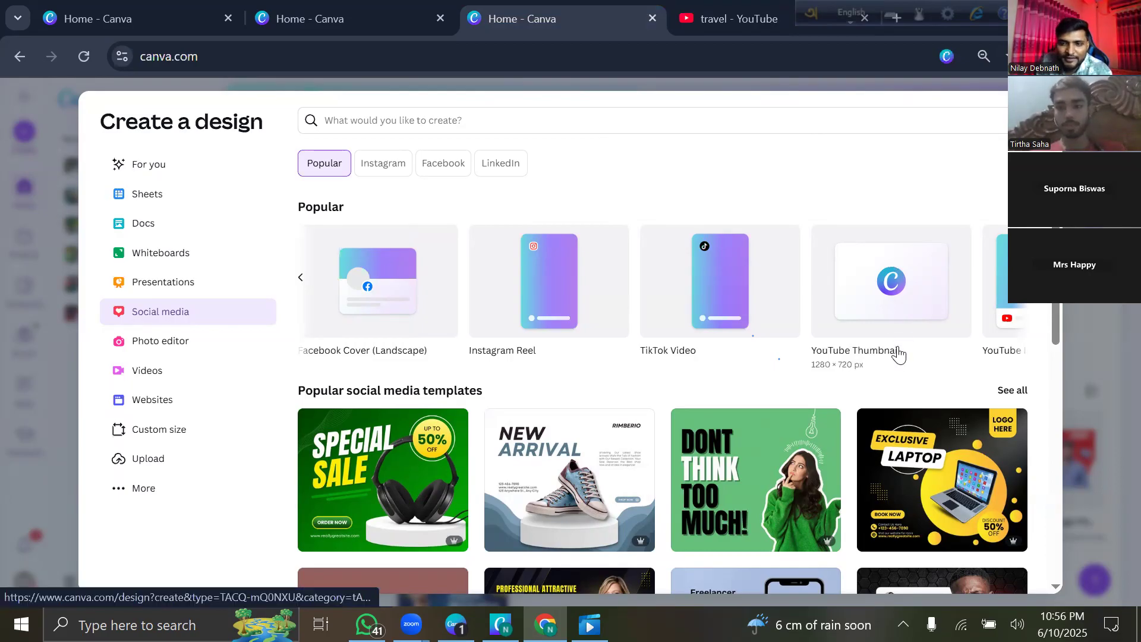
{"action": "left_click", "coordinate": [907, 287]}
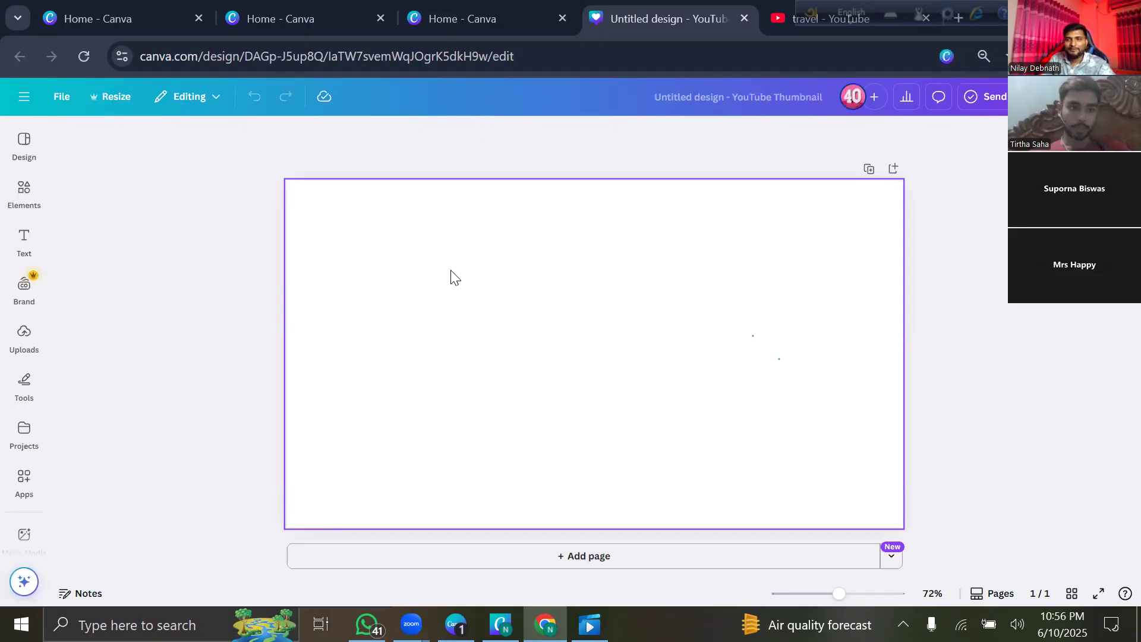
Deselect the blank thumbnail page and show the suggested YouTube Thumbnail templates in the Design panel.
{"action": "left_click", "coordinate": [607, 153]}
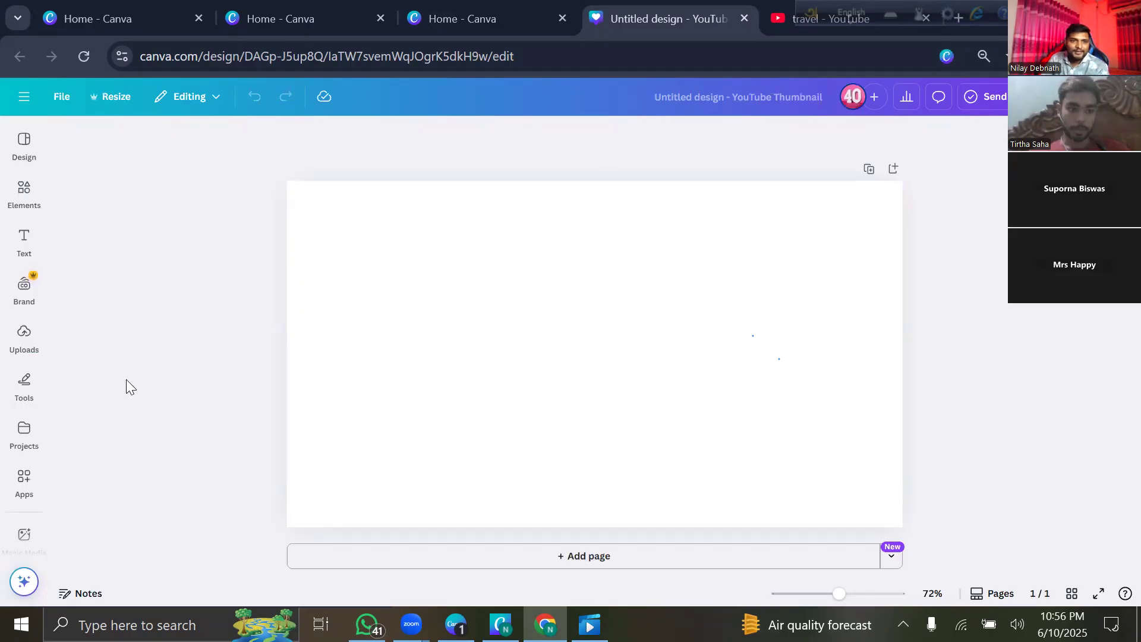
{"action": "left_click", "coordinate": [22, 158]}
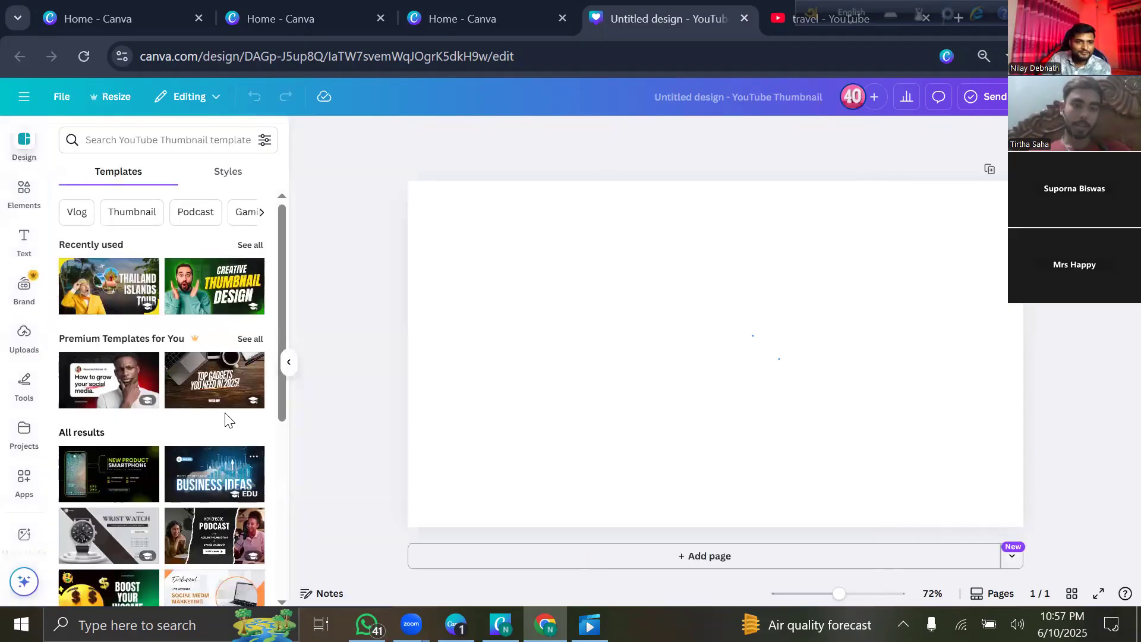
Search the thumbnail templates for 'travel', fixing the misspelled queries along the way.
{"action": "left_click", "coordinate": [149, 147]}
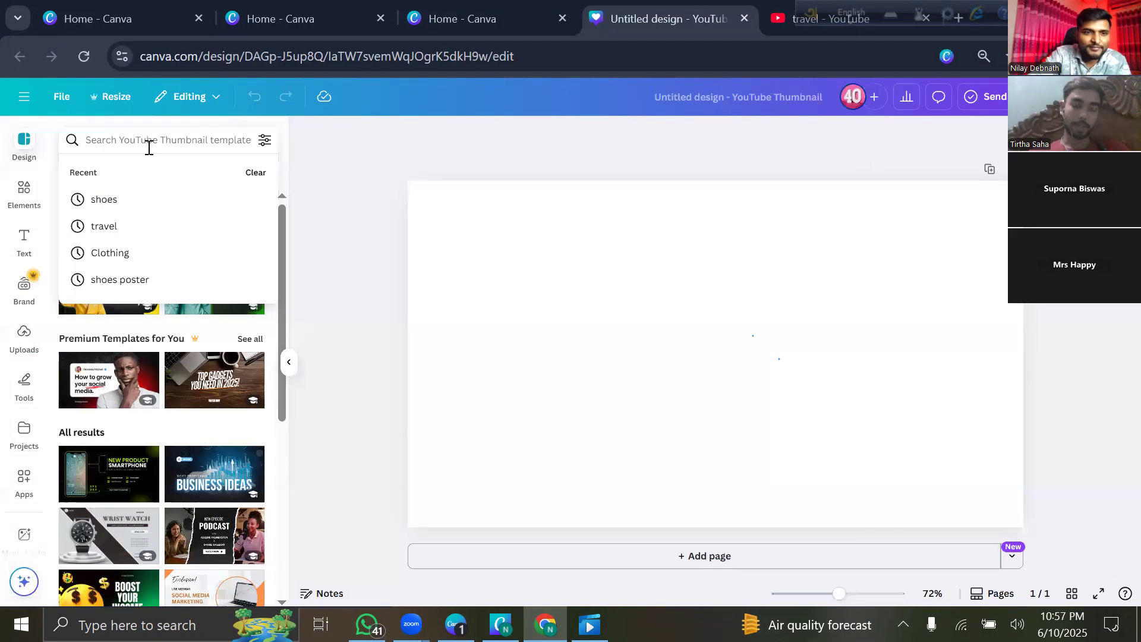
{"action": "type", "text": "TRa"}
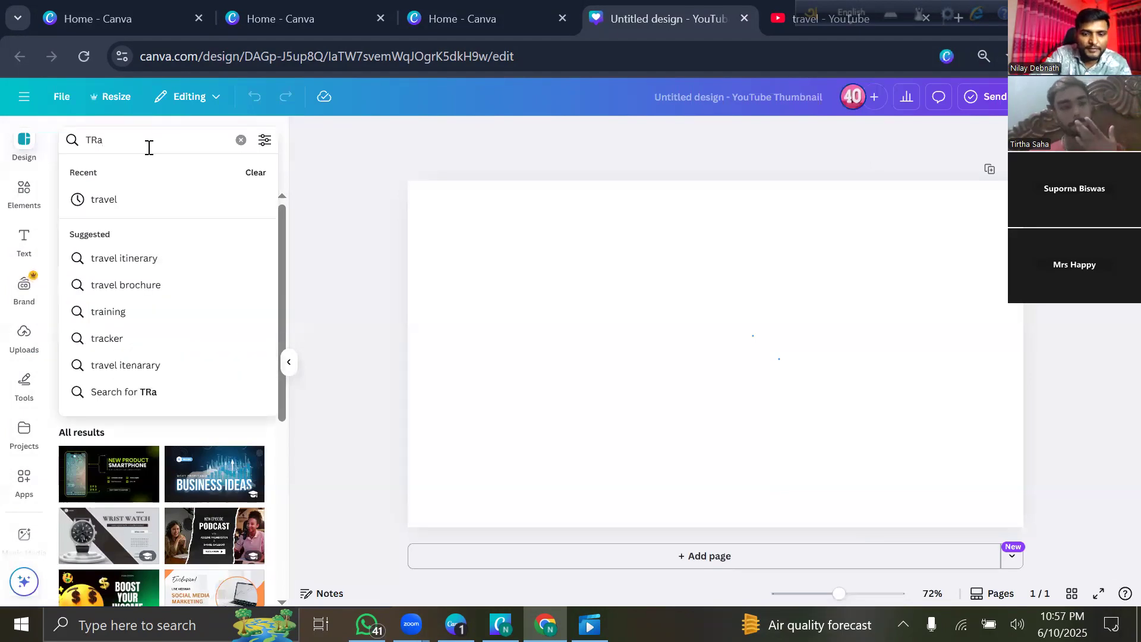
{"action": "key", "text": "BackSpace"}
{"action": "key", "text": "BackSpace"}
{"action": "type", "text": "avel"}
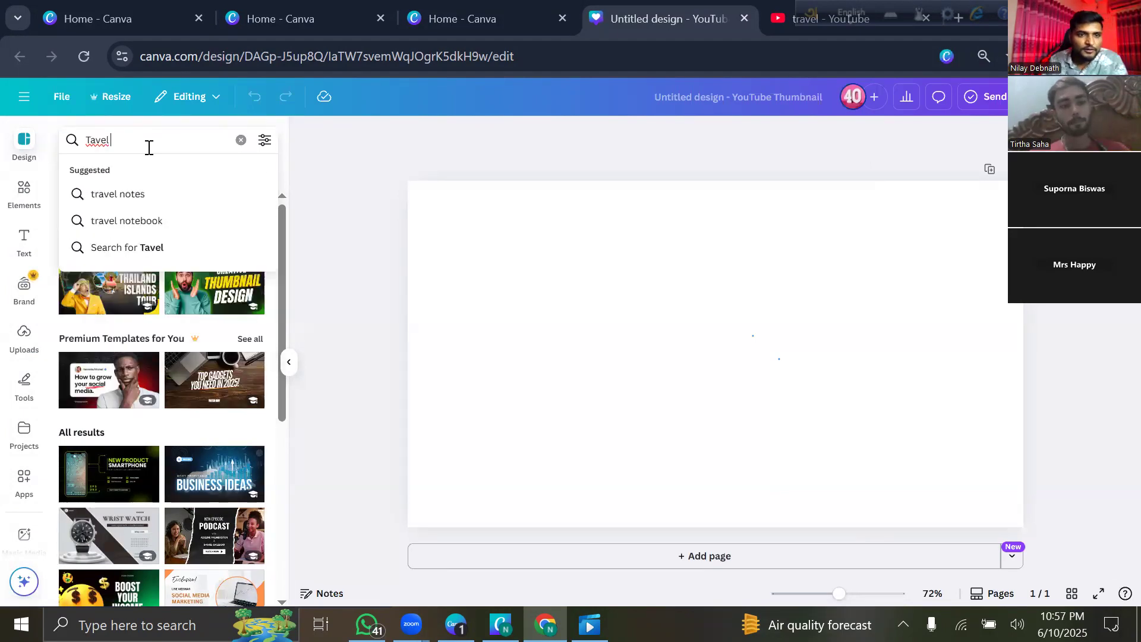
{"action": "type", "text": " T"}
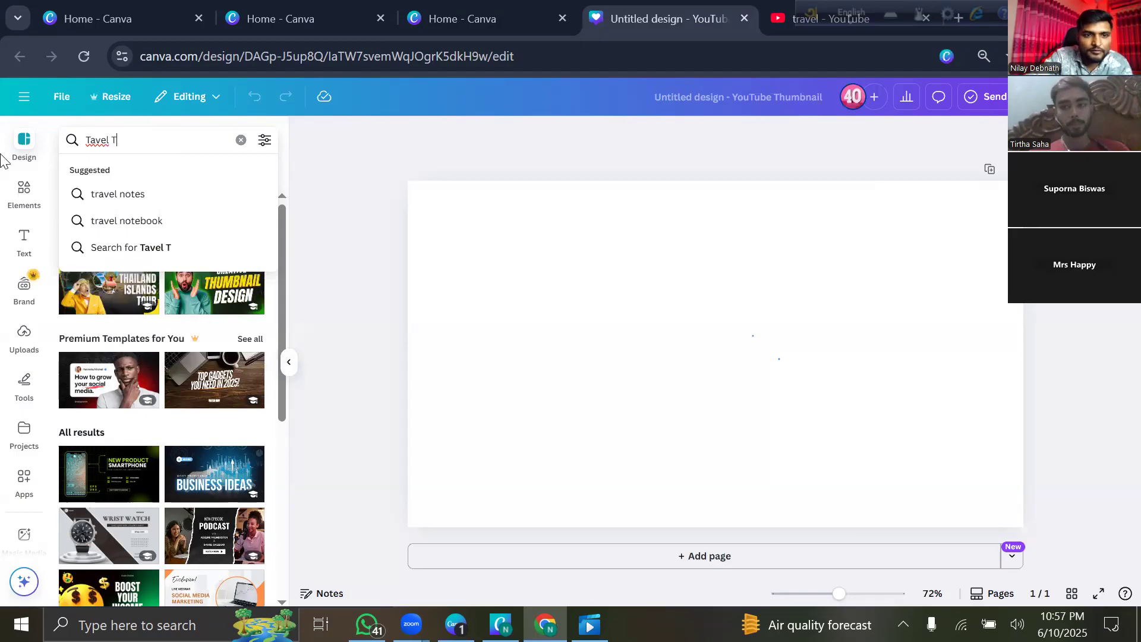
{"action": "type", "text": "ha"}
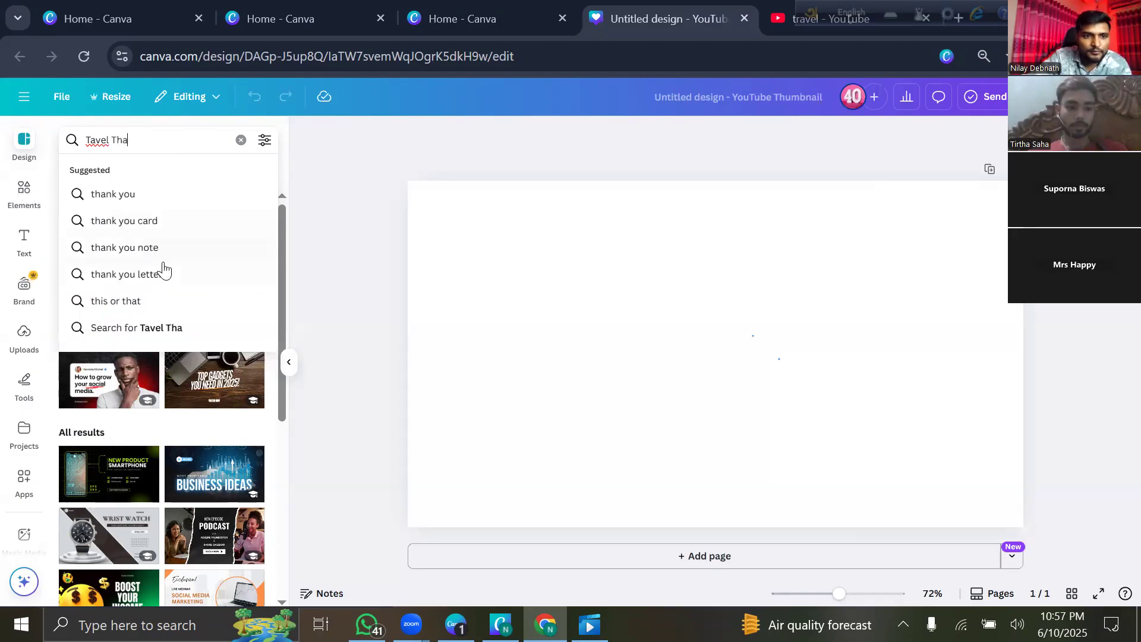
{"action": "type", "text": "m"}
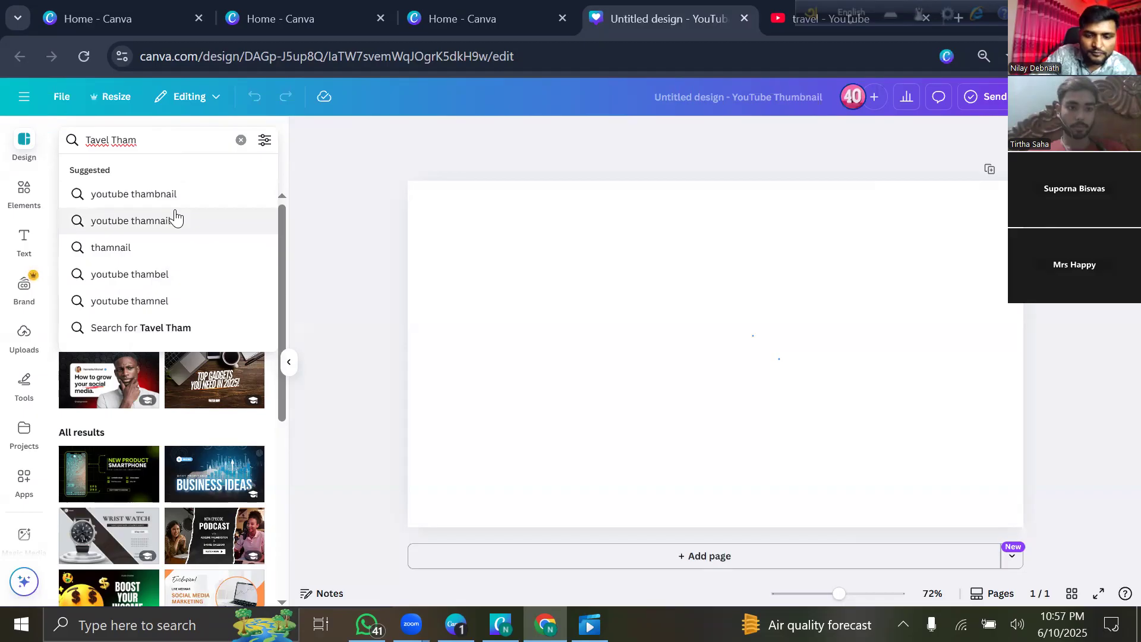
{"action": "type", "text": "bnail"}
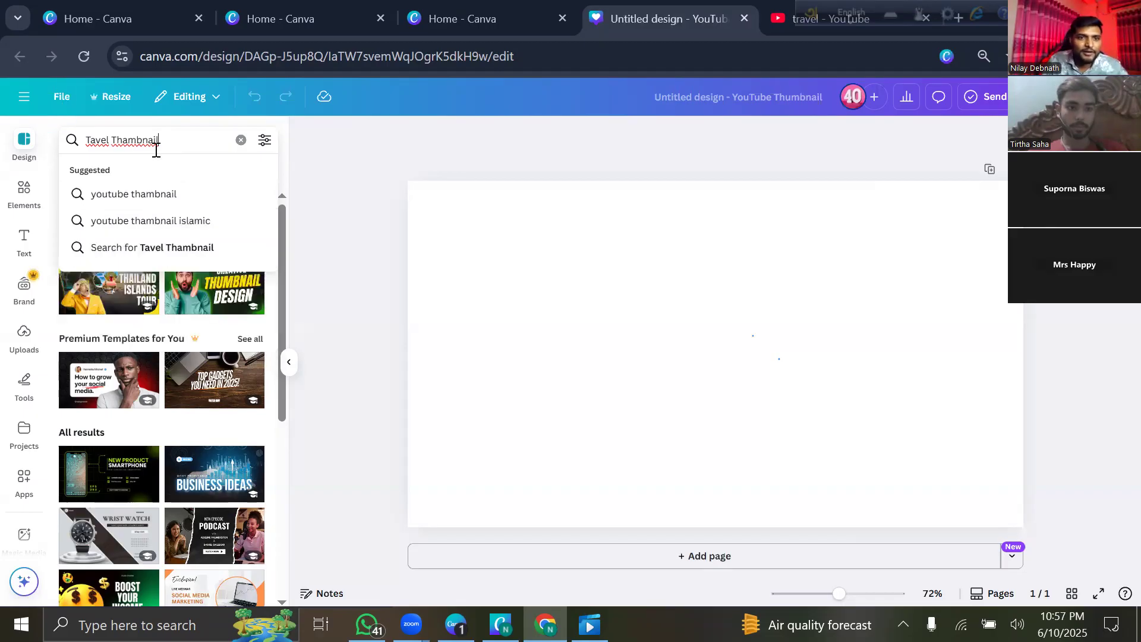
{"action": "type", "text": "\\"}
{"action": "key", "text": "Return"}
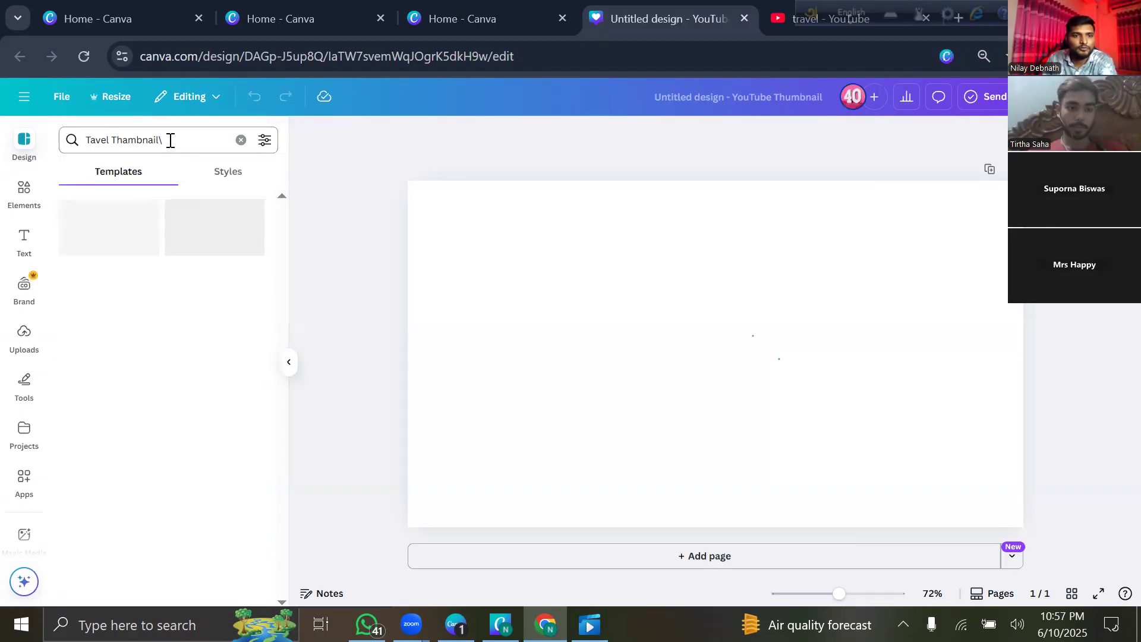
{"action": "left_click", "coordinate": [171, 140]}
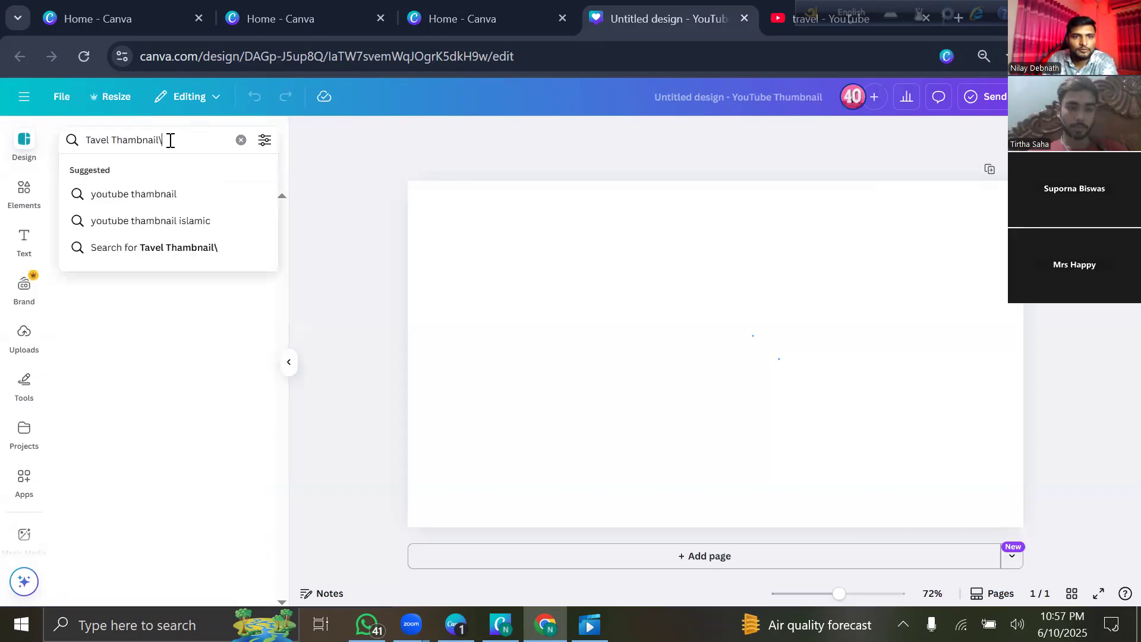
{"action": "key", "text": "BackSpace"}
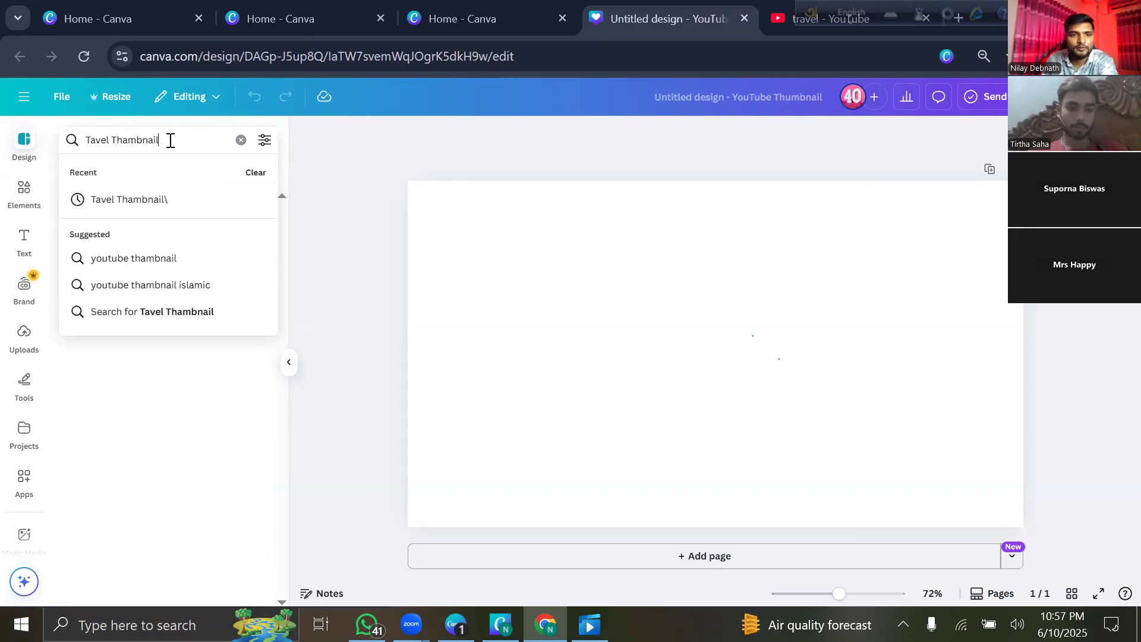
{"action": "key", "text": "Return"}
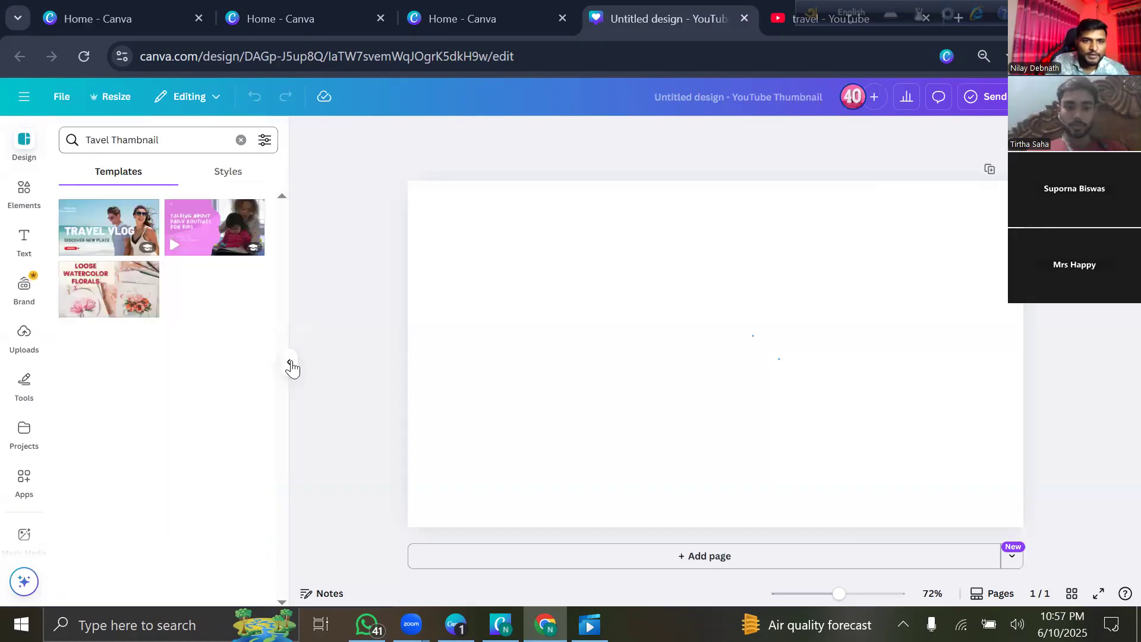
{"action": "left_click", "coordinate": [177, 137]}
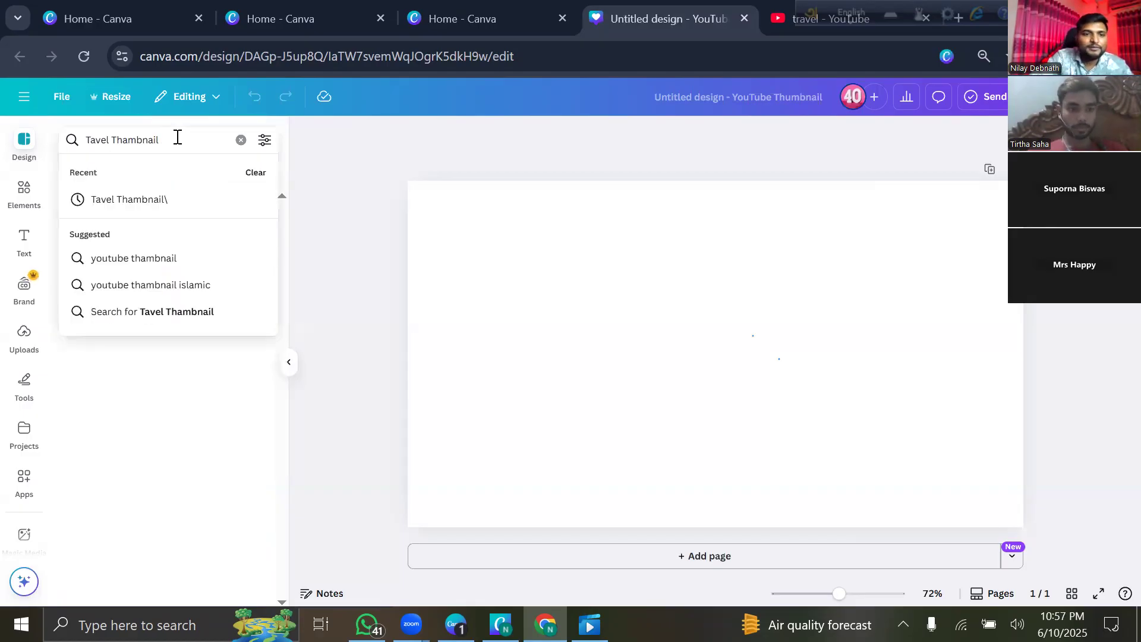
{"action": "key", "text": "BackSpace"}
{"action": "key", "text": "BackSpace"}
{"action": "key", "text": "BackSpace"}
{"action": "key", "text": "BackSpace"}
{"action": "key", "text": "BackSpace"}
{"action": "key", "text": "BackSpace"}
{"action": "key", "text": "BackSpace"}
{"action": "key", "text": "BackSpace"}
{"action": "key", "text": "BackSpace"}
{"action": "key", "text": "BackSpace"}
{"action": "key", "text": "BackSpace"}
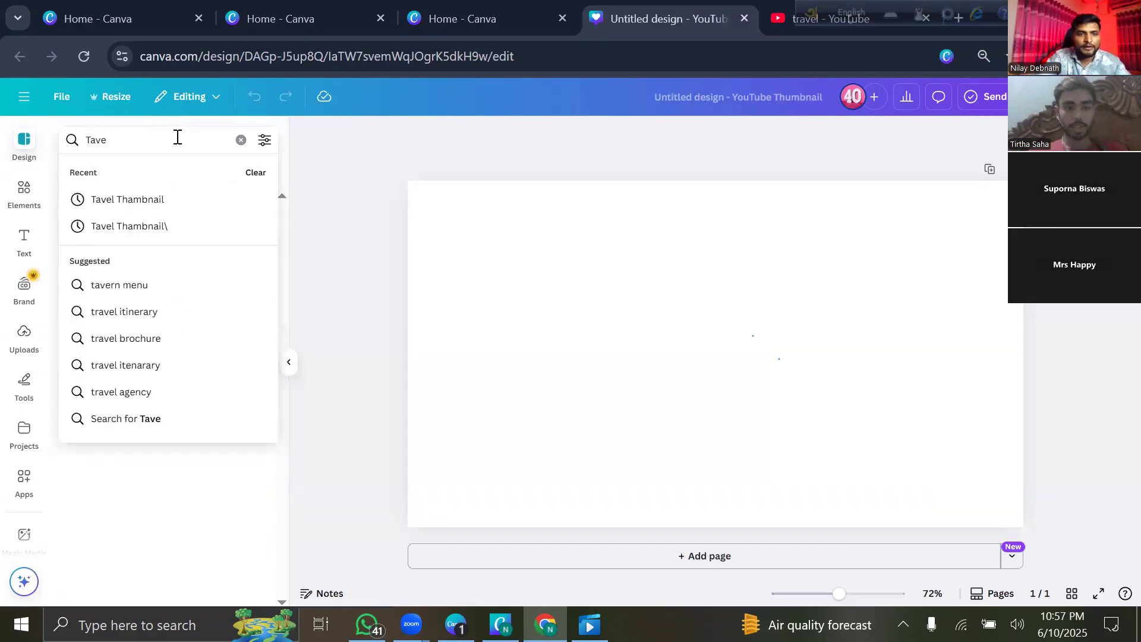
{"action": "type", "text": "l"}
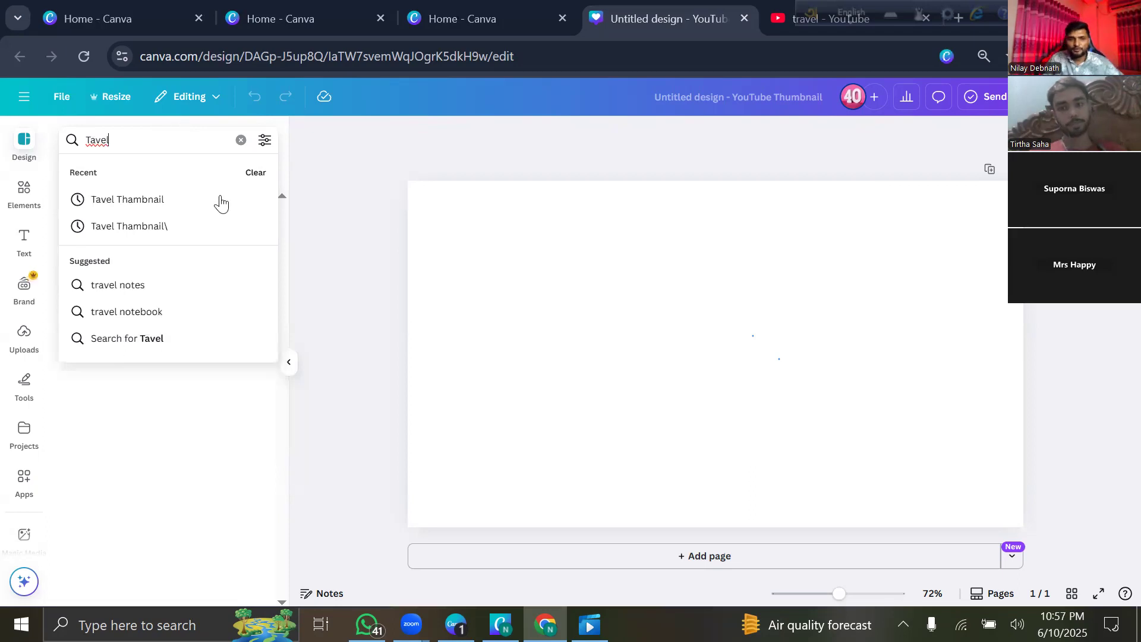
{"action": "key", "text": "Return"}
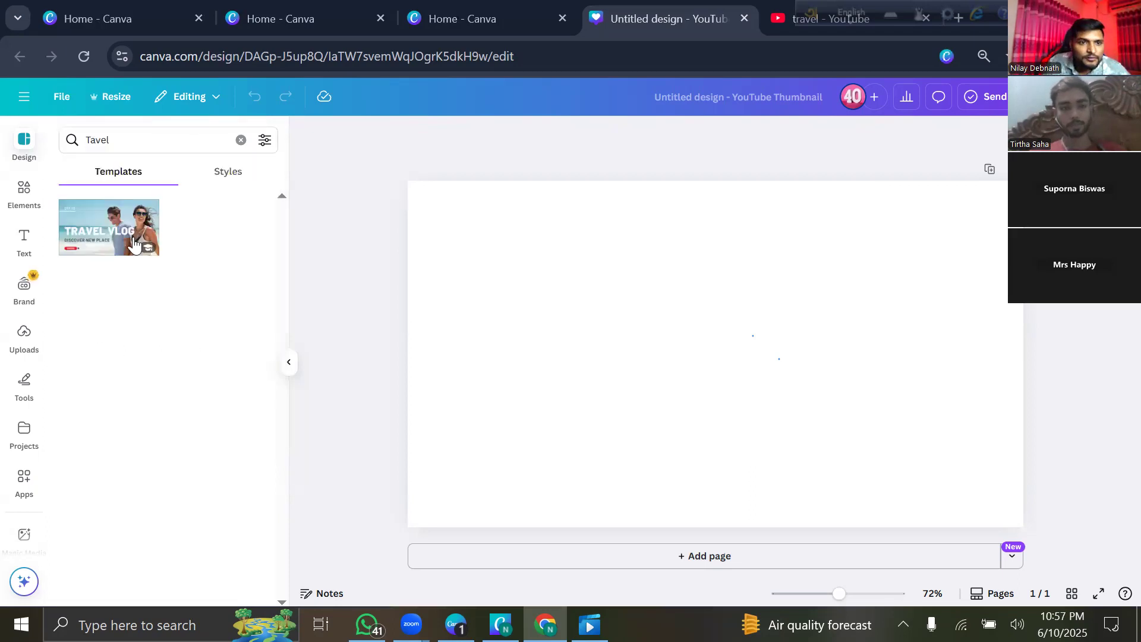
{"action": "left_click", "coordinate": [146, 148]}
{"action": "key", "text": "BackSpace"}
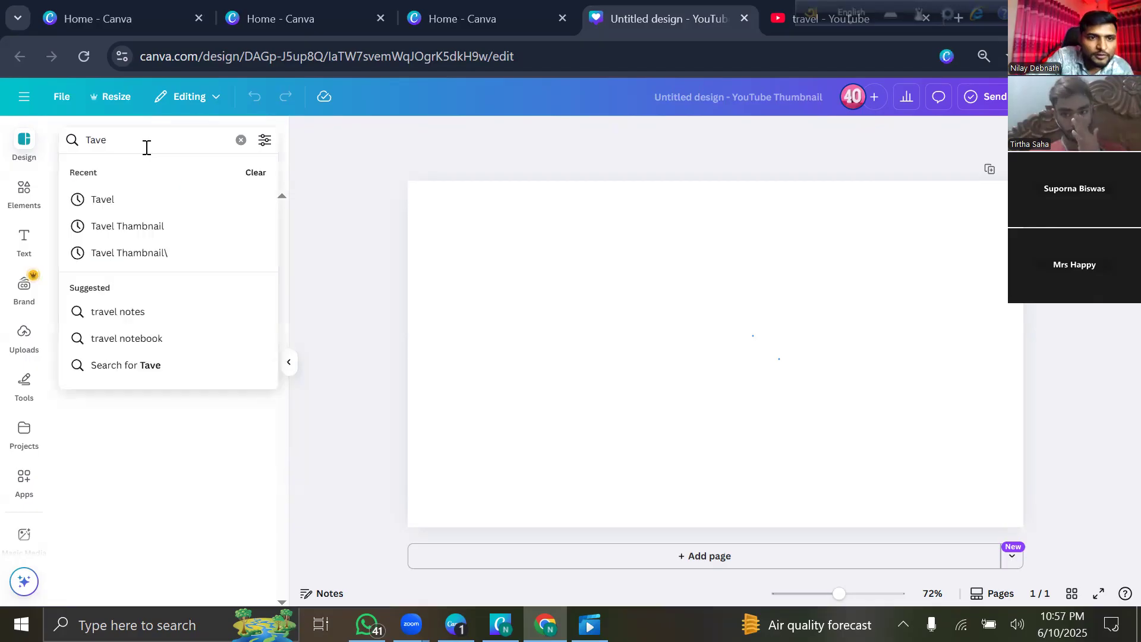
{"action": "key", "text": "BackSpace"}
{"action": "key", "text": "BackSpace"}
{"action": "key", "text": "BackSpace"}
{"action": "type", "text": "ra"}
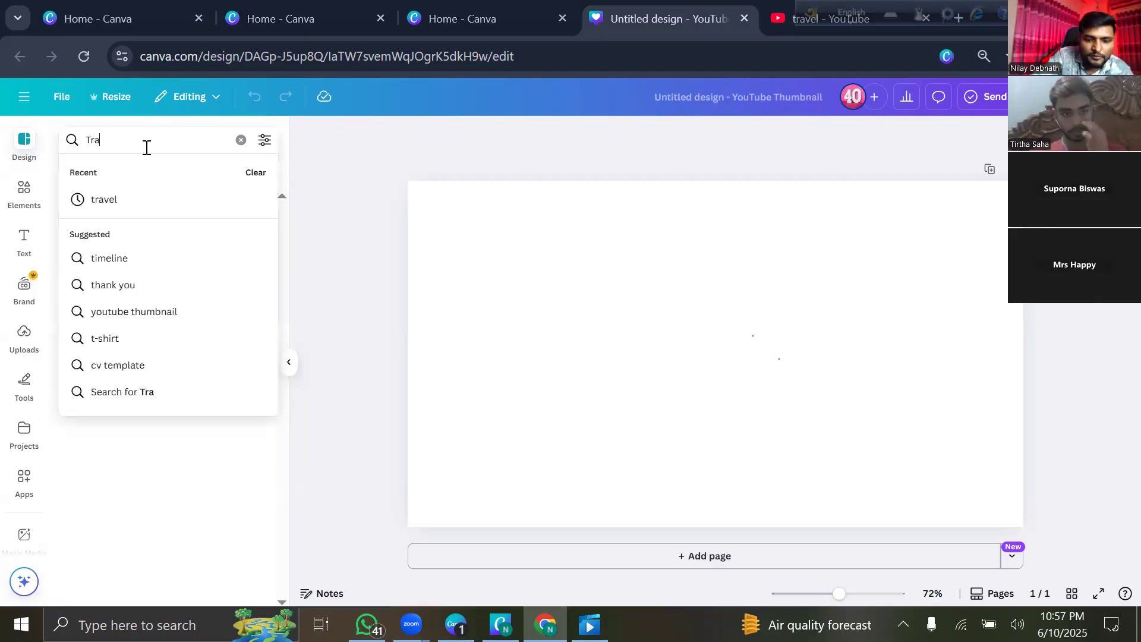
{"action": "type", "text": "vel"}
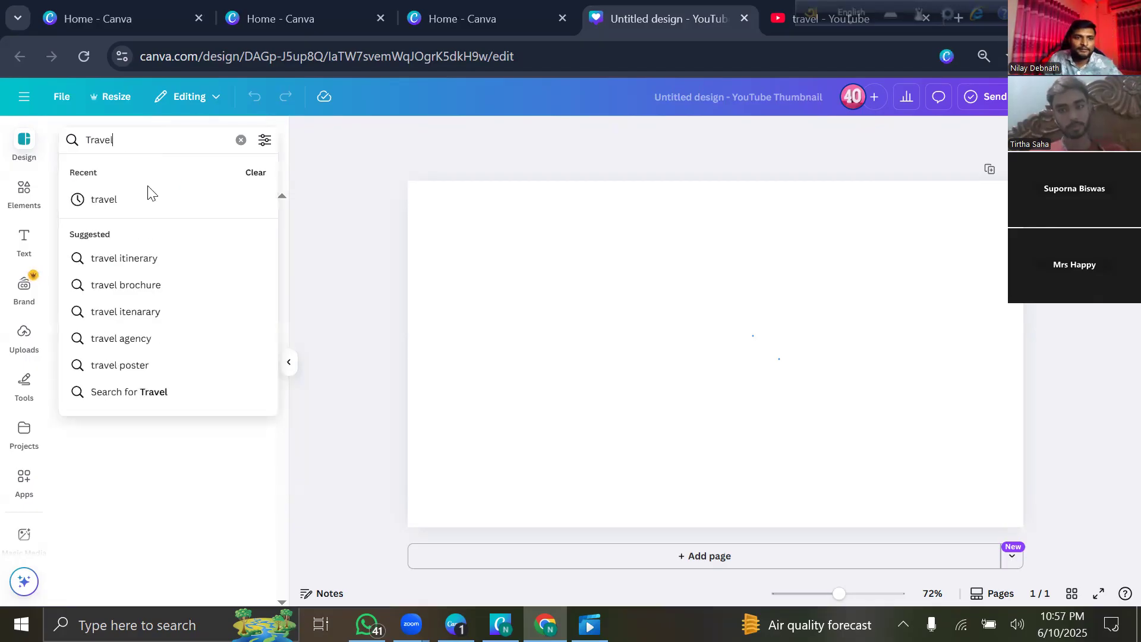
{"action": "left_click", "coordinate": [149, 200]}
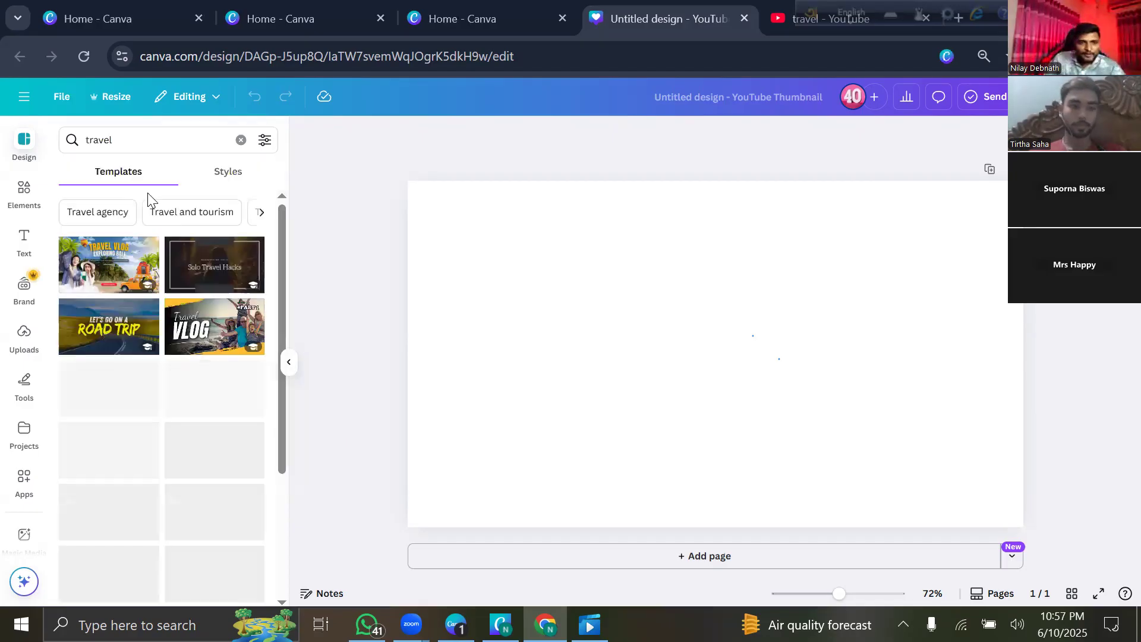
Scroll the travel results and apply the Exploring Switzerland template.
{"action": "scroll", "coordinate": [167, 434], "scroll_direction": "down", "scroll_amount": 3}
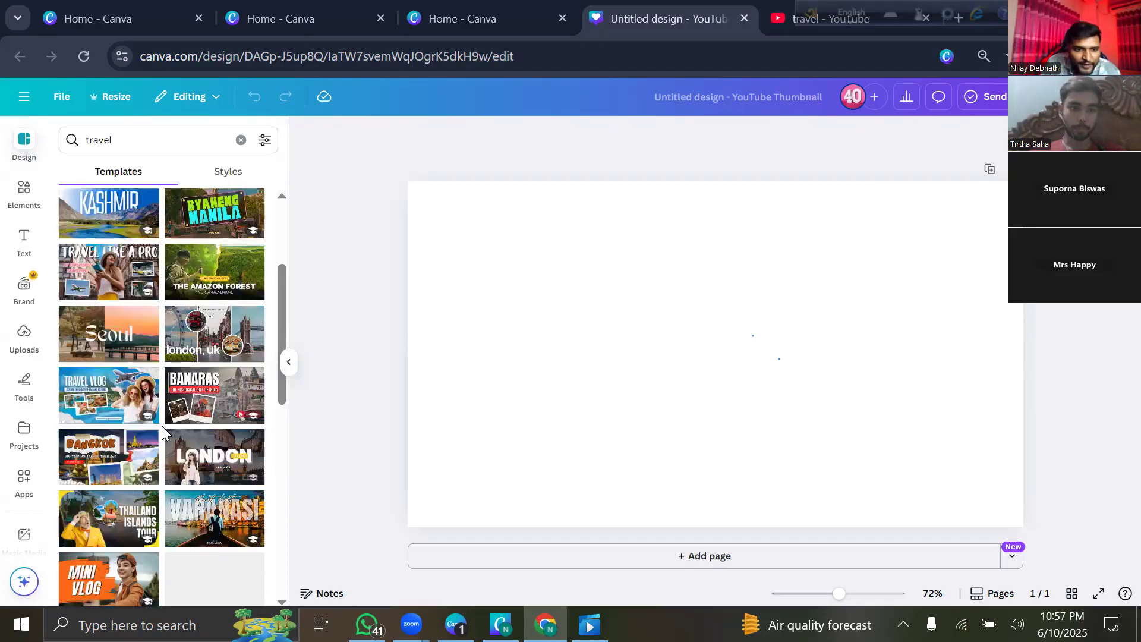
{"action": "scroll", "coordinate": [160, 385], "scroll_direction": "down", "scroll_amount": 3}
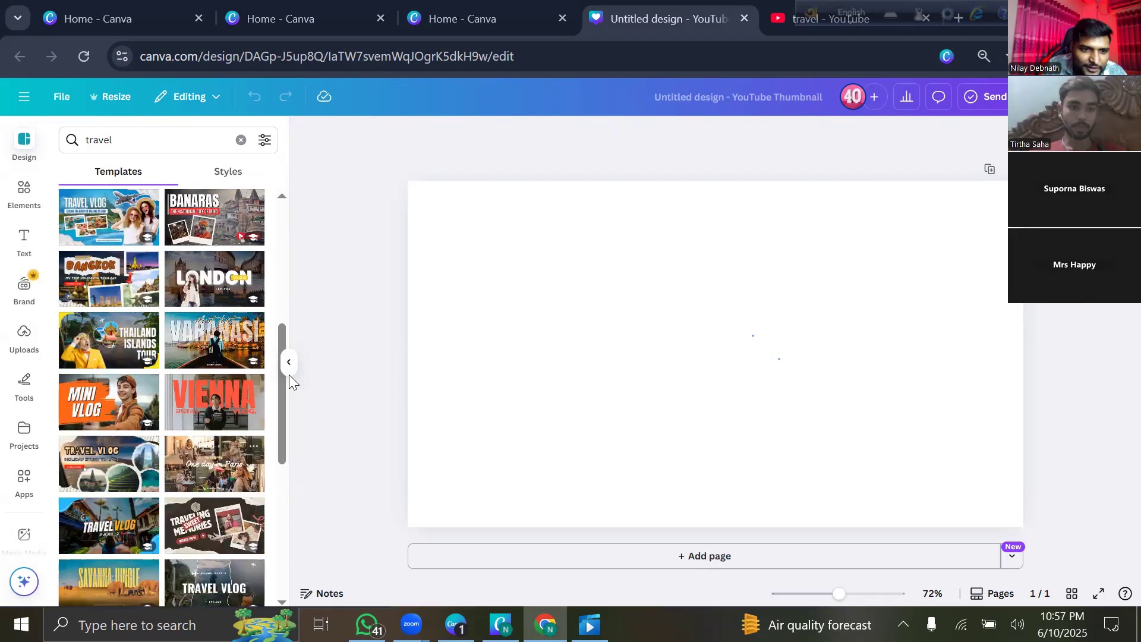
{"action": "scroll", "coordinate": [157, 431], "scroll_direction": "down", "scroll_amount": 5}
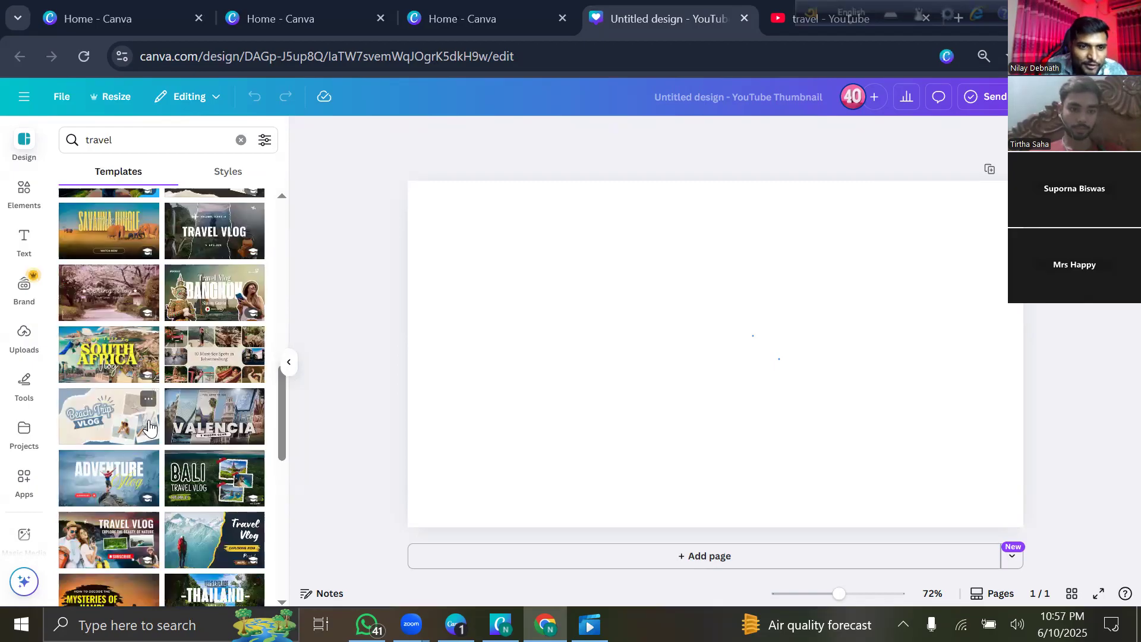
{"action": "scroll", "coordinate": [169, 443], "scroll_direction": "down", "scroll_amount": 3}
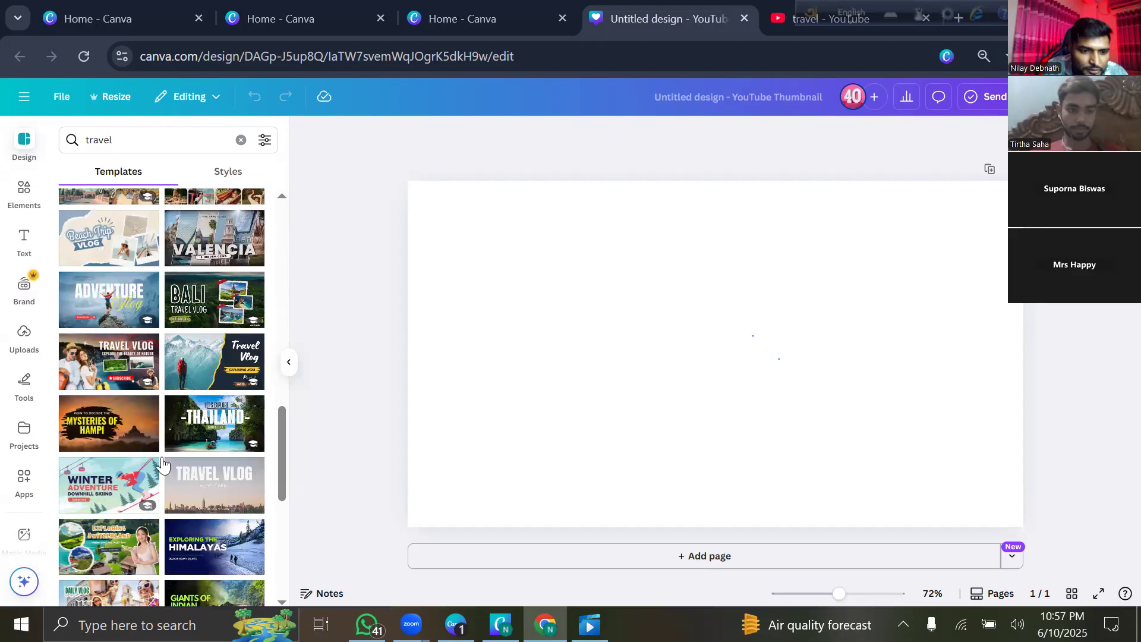
{"action": "scroll", "coordinate": [149, 511], "scroll_direction": "down", "scroll_amount": 3}
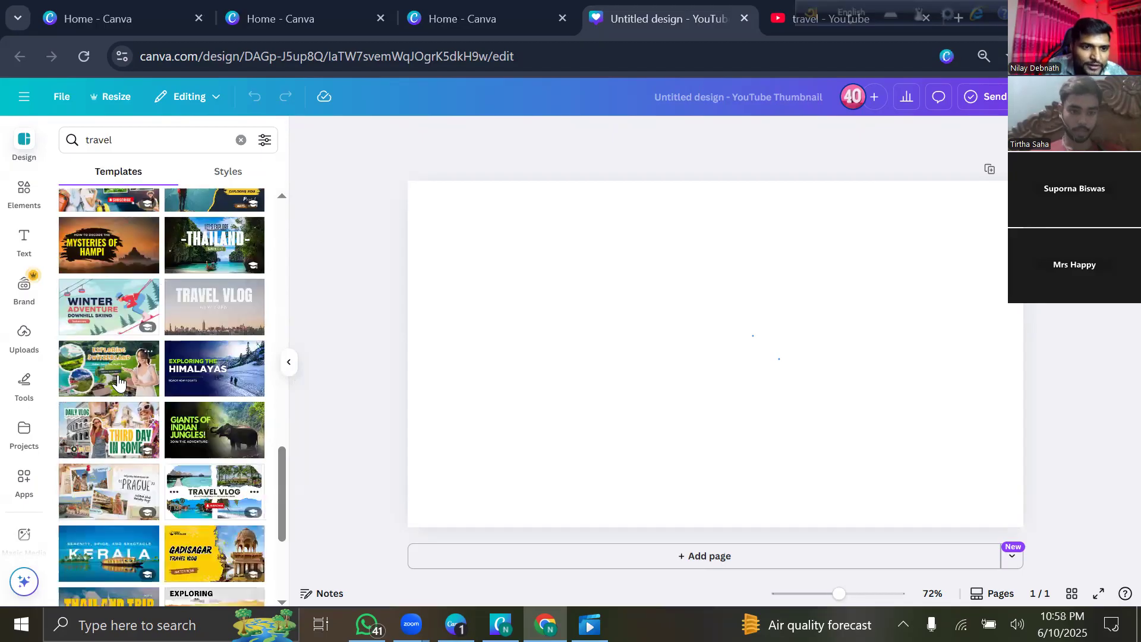
{"action": "left_click", "coordinate": [117, 375]}
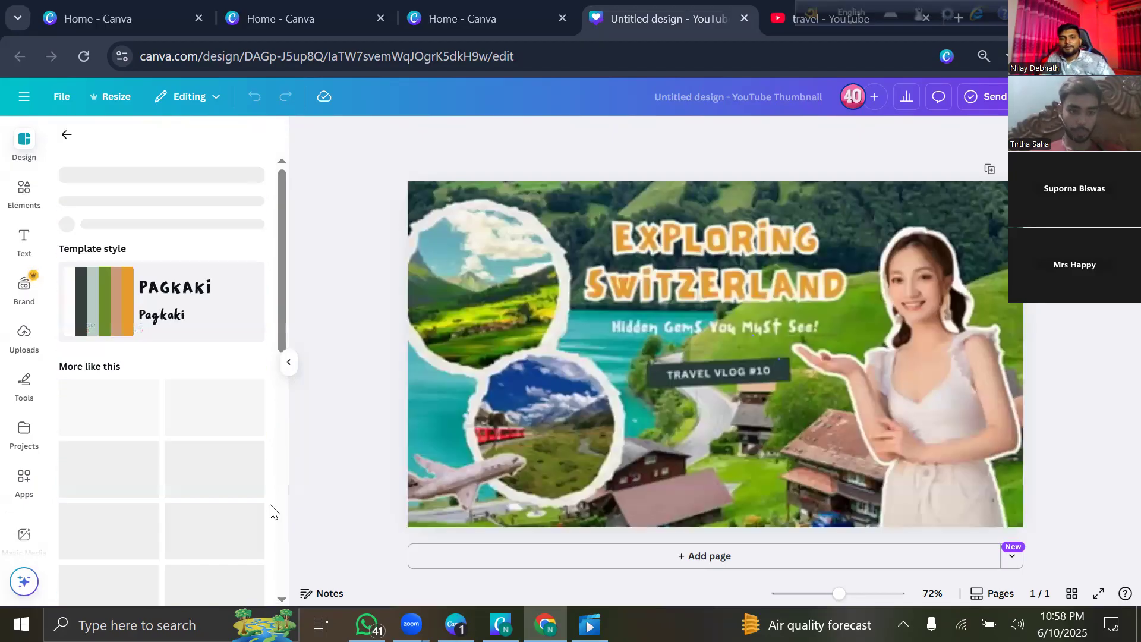
Recentre the Exploring Switzerland title slightly higher and shift the landscape background right.
{"action": "left_click", "coordinate": [289, 362]}
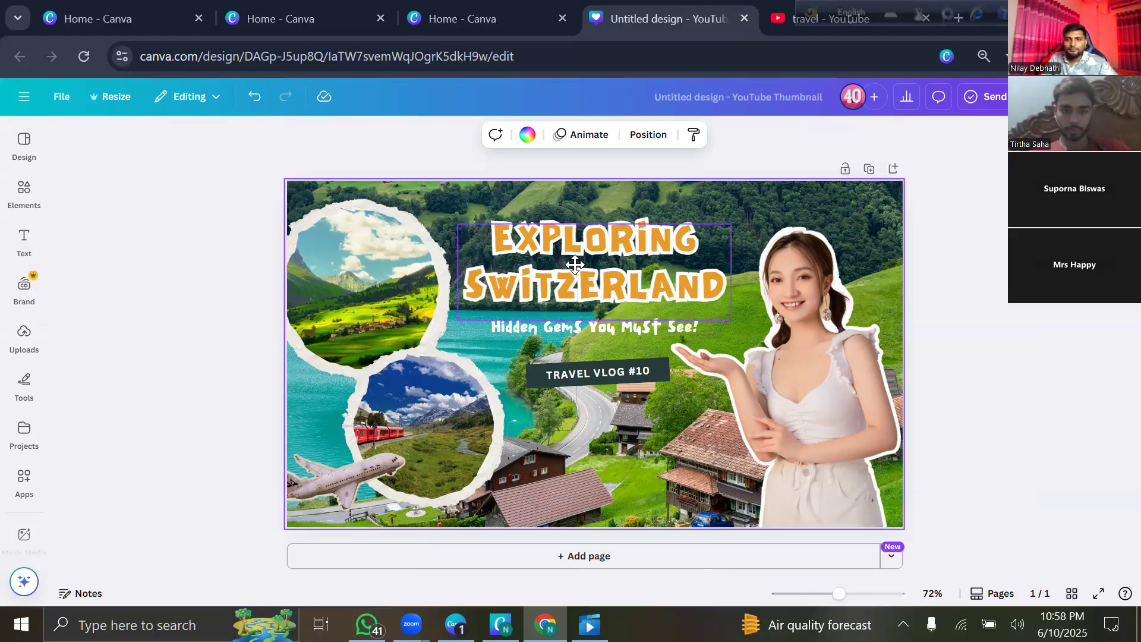
{"action": "left_click_drag", "start_coordinate": [616, 261], "coordinate": [611, 261]}
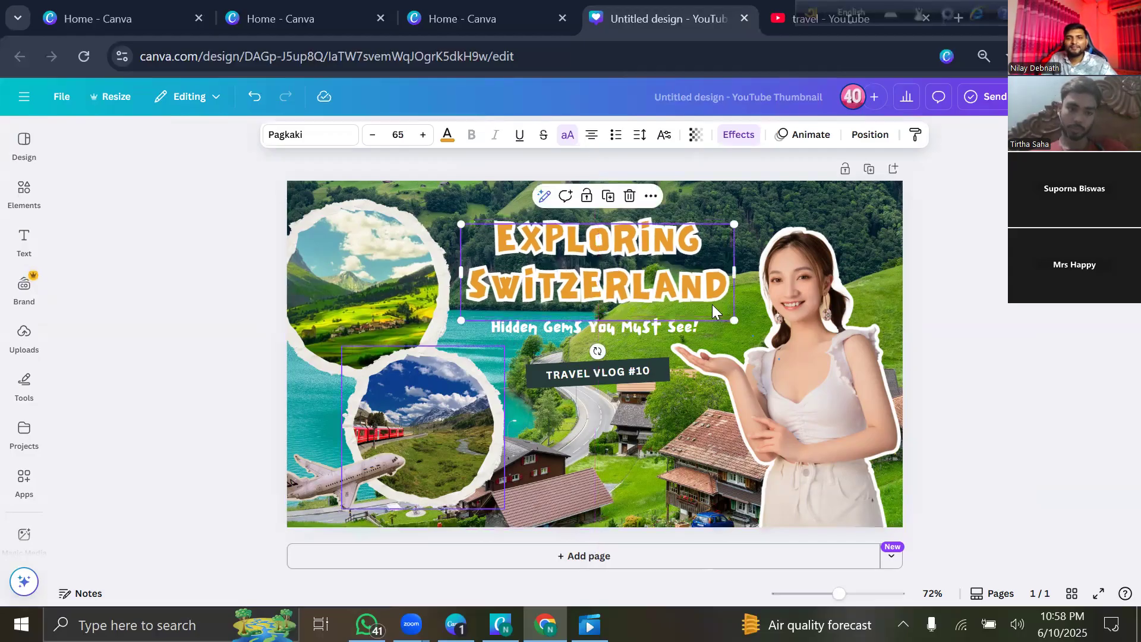
{"action": "mouse_move", "coordinate": [577, 247]}
{"action": "left_mouse_down"}
{"action": "mouse_move", "coordinate": [566, 240]}
{"action": "mouse_move", "coordinate": [581, 240]}
{"action": "left_mouse_up"}
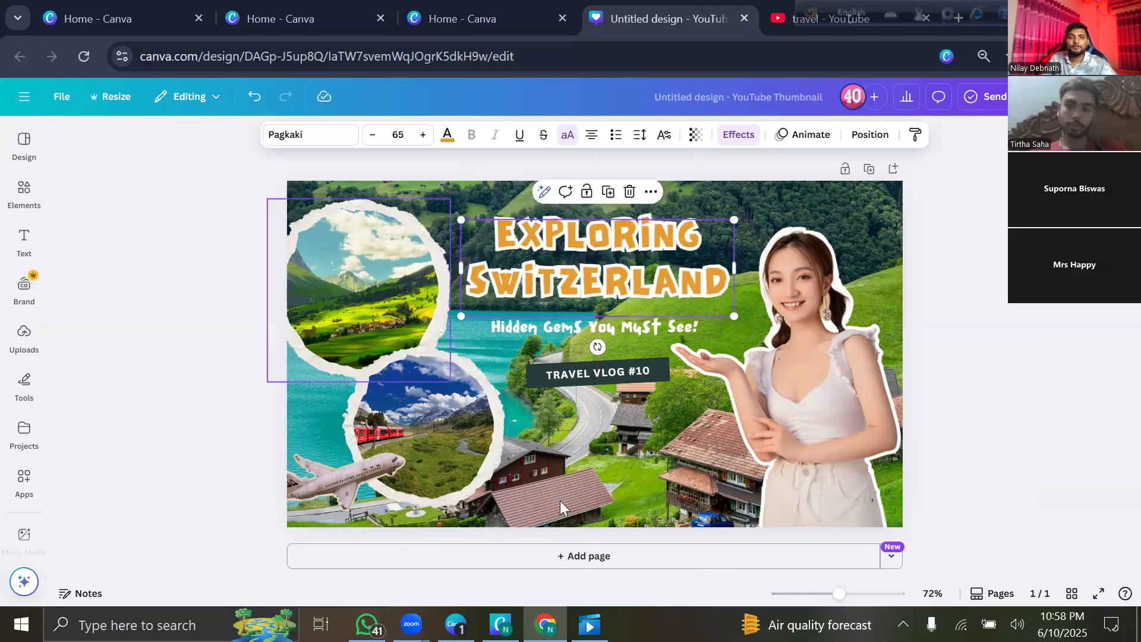
{"action": "left_click", "coordinate": [772, 198]}
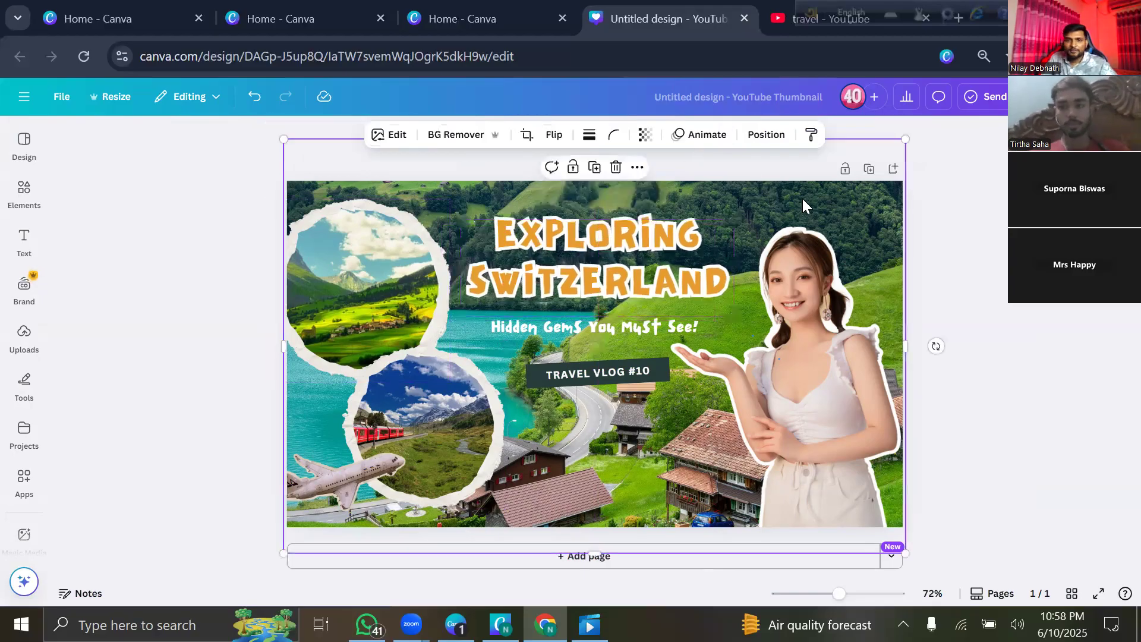
{"action": "left_click_drag", "start_coordinate": [767, 204], "coordinate": [809, 198]}
Nudge the lower circular photo up-left, then select the heading and show its colour choices.
{"action": "left_click", "coordinate": [371, 295]}
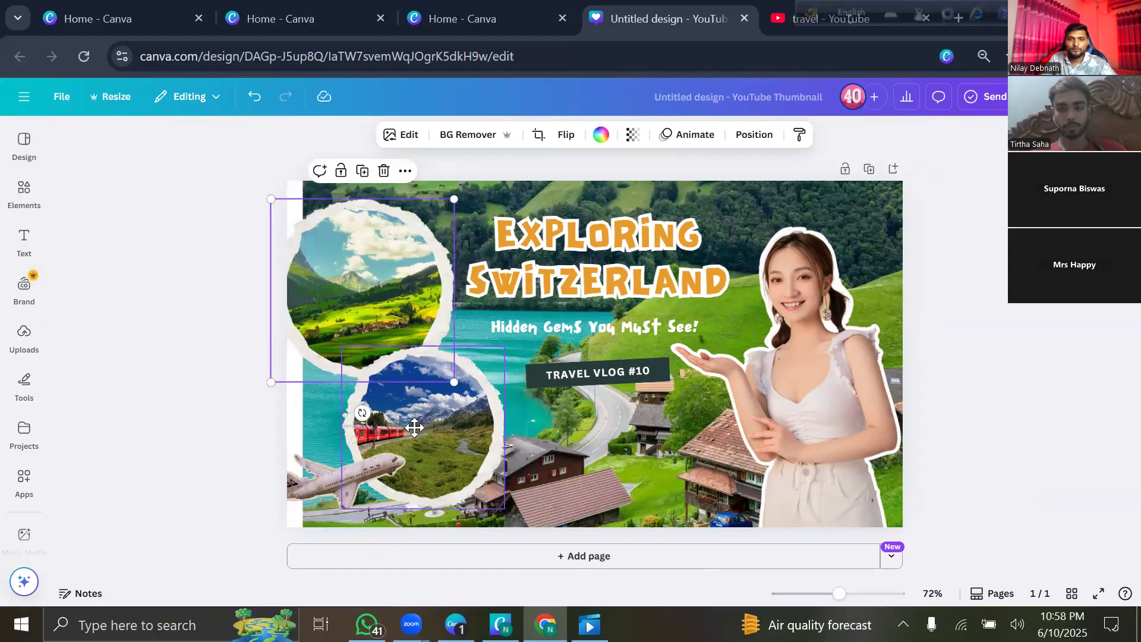
{"action": "left_click_drag", "start_coordinate": [406, 416], "coordinate": [396, 410]}
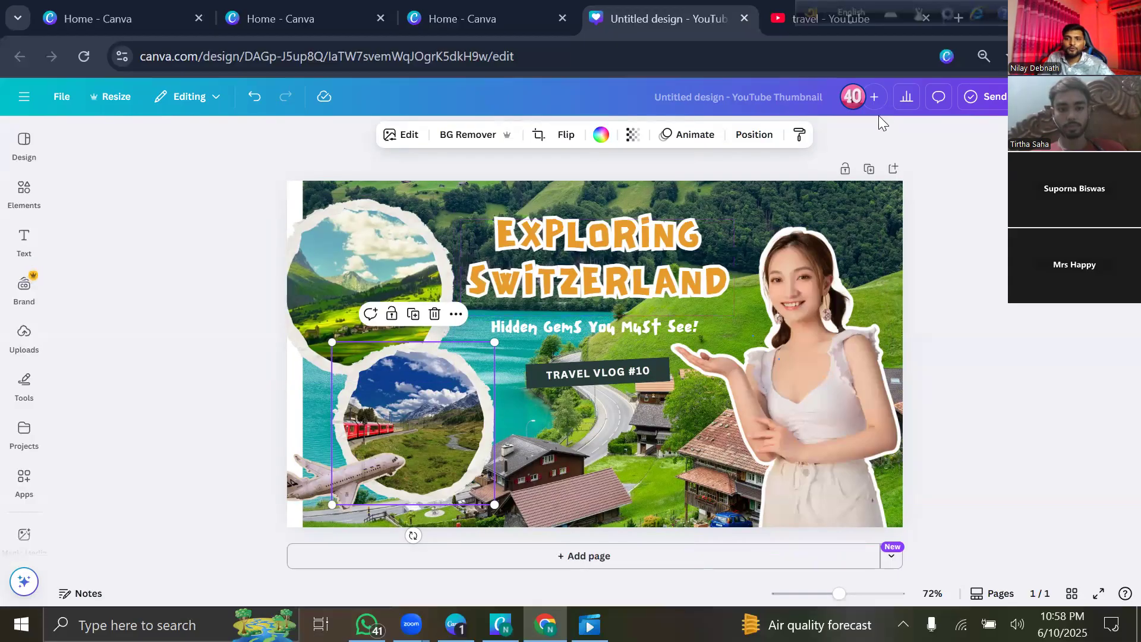
{"action": "left_click", "coordinate": [872, 134]}
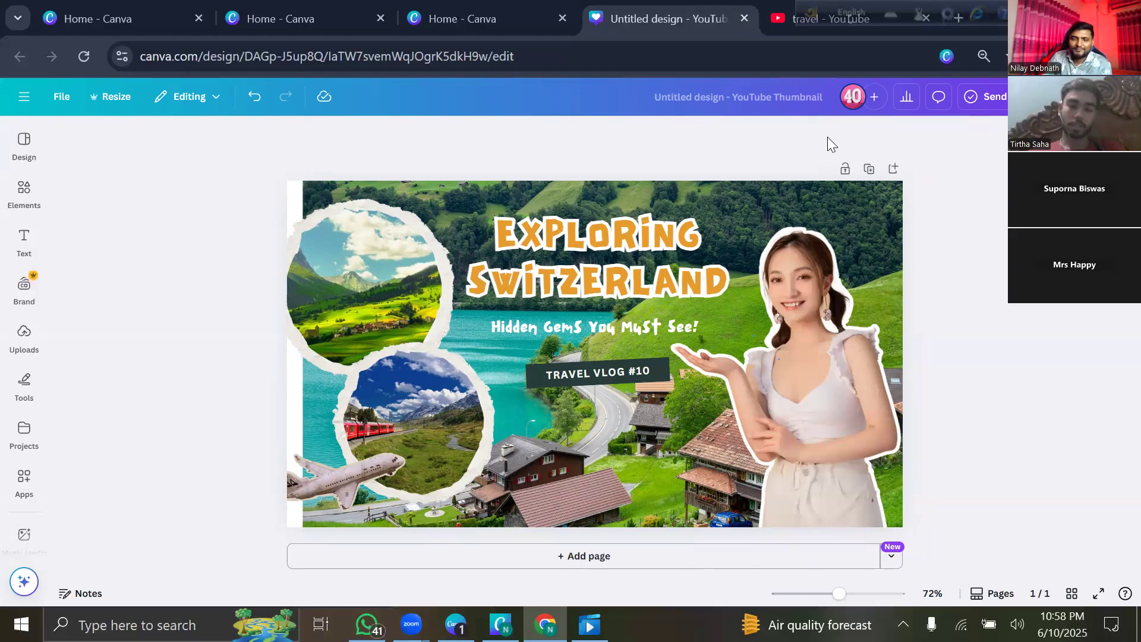
{"action": "left_click", "coordinate": [626, 273]}
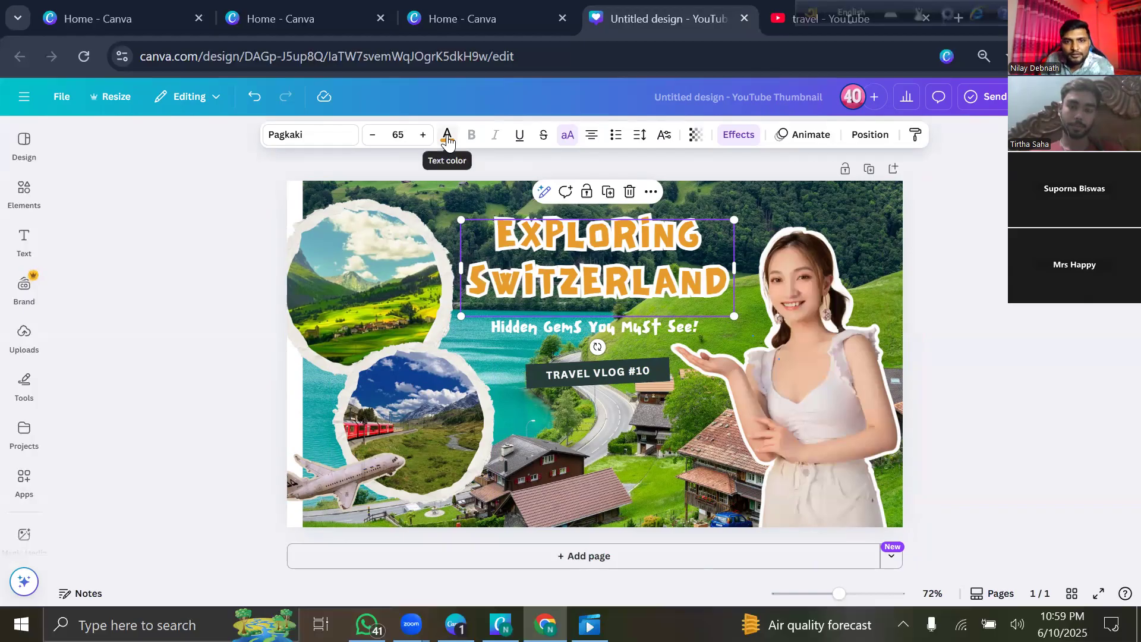
{"action": "left_click", "coordinate": [448, 138]}
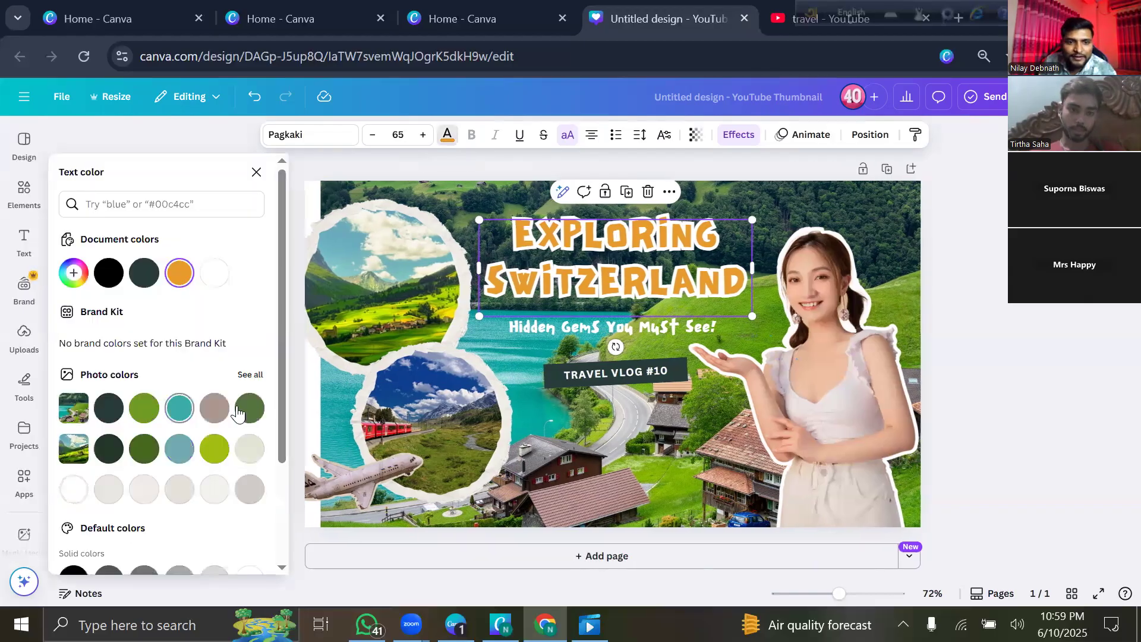
{"action": "left_click", "coordinate": [239, 411]}
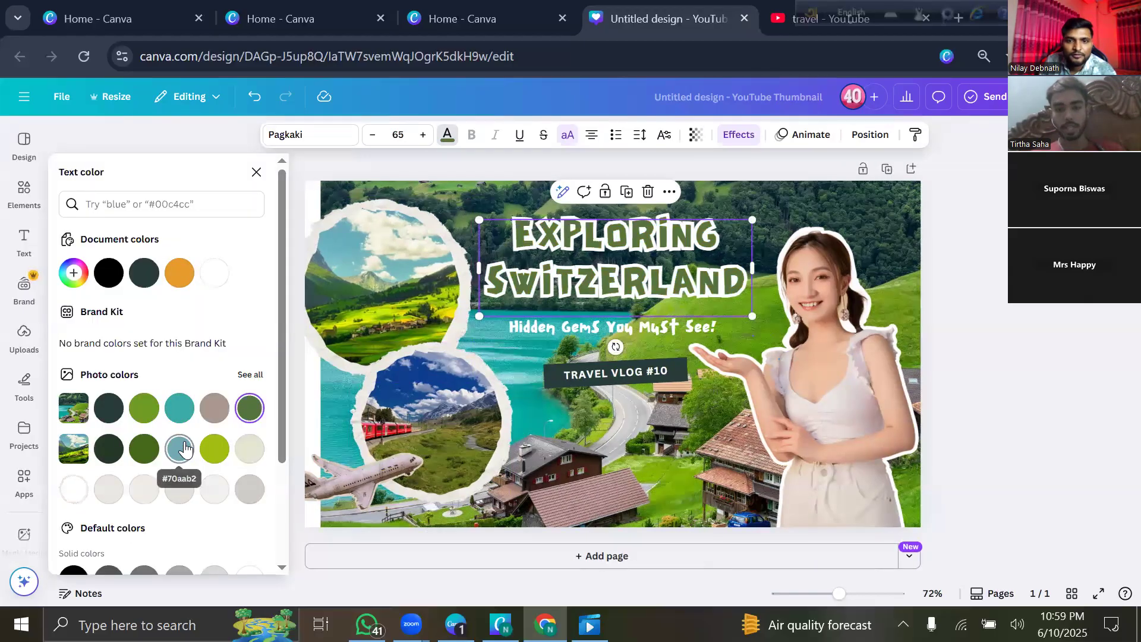
{"action": "left_click", "coordinate": [177, 457]}
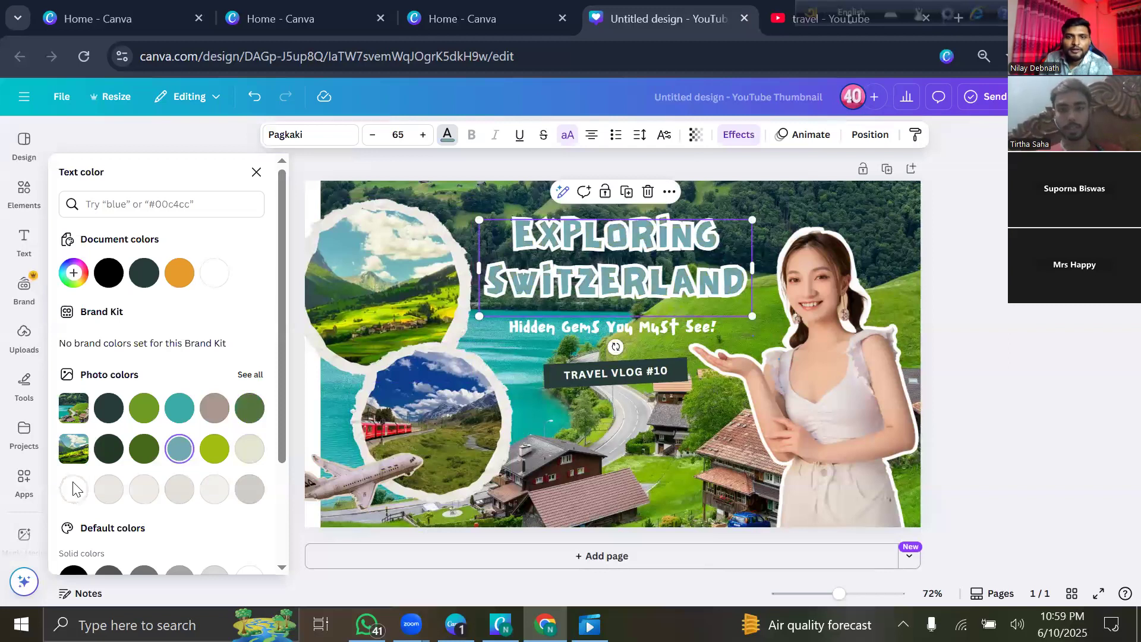
{"action": "left_click", "coordinate": [179, 272]}
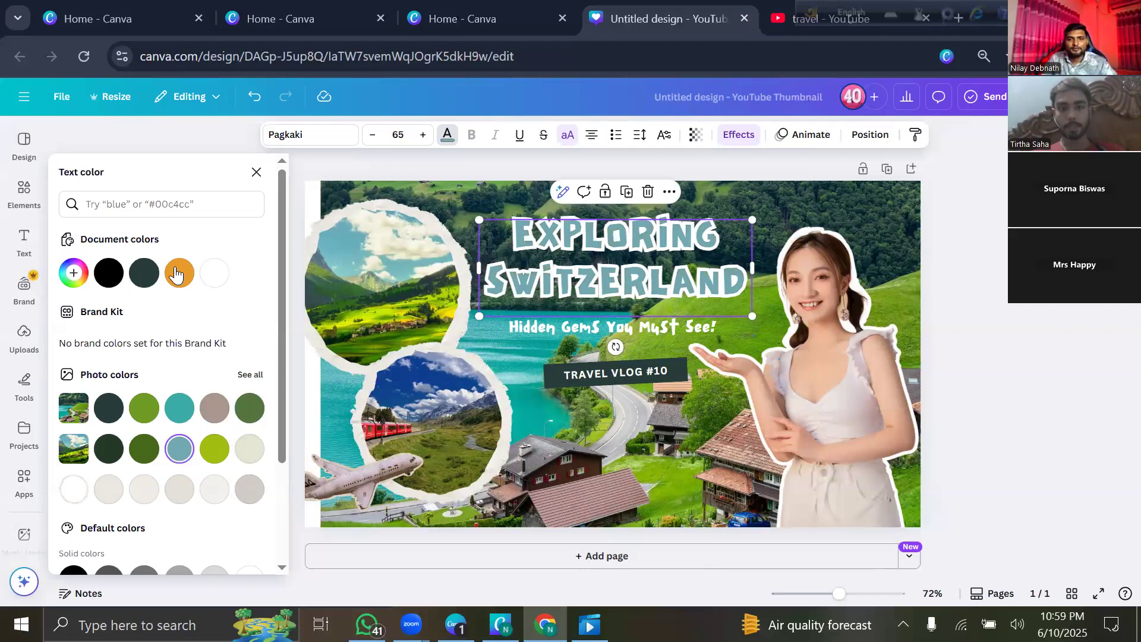
{"action": "left_click", "coordinate": [256, 172]}
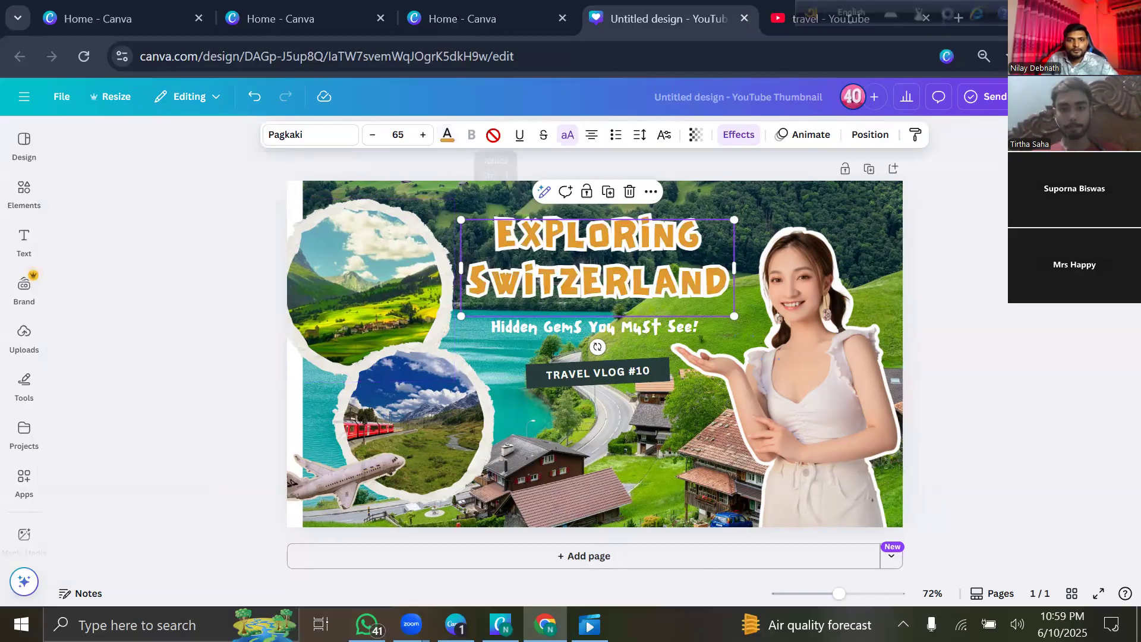
{"action": "left_click", "coordinate": [330, 144]}
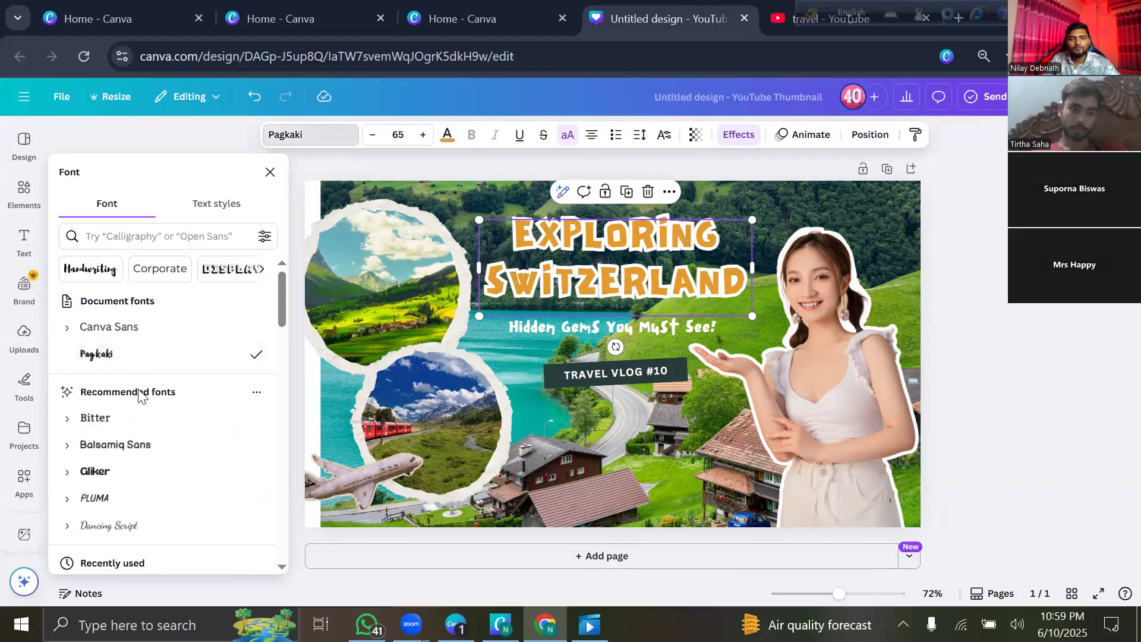
Try the Balsamiq Sans and Intro fonts on the heading, widening it and shrinking it to size 49.
{"action": "left_click", "coordinate": [126, 450]}
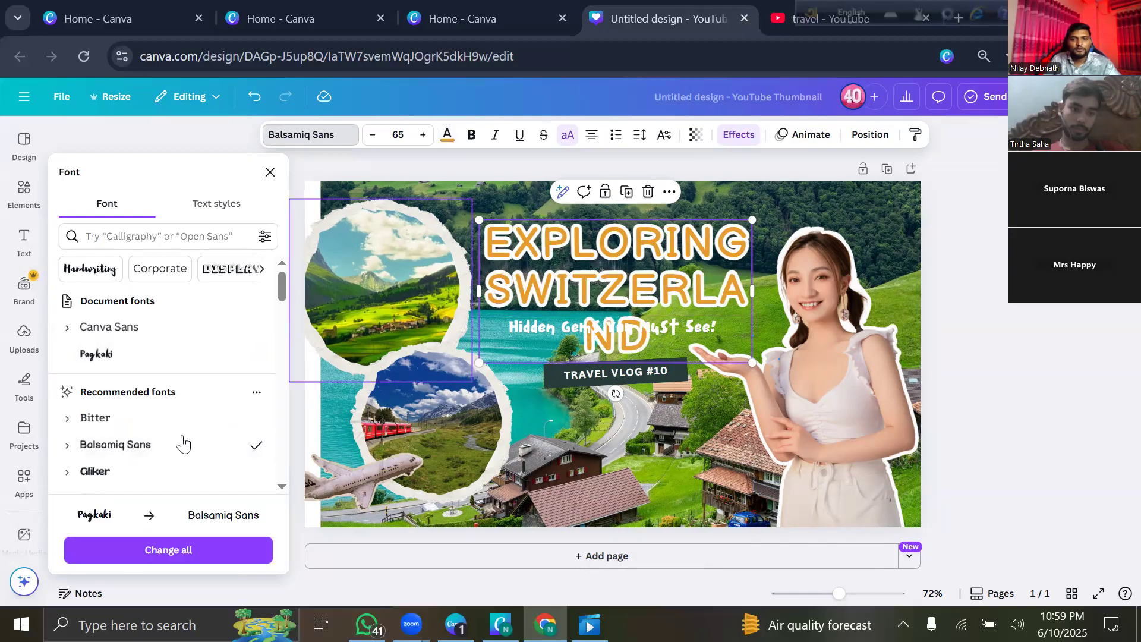
{"action": "scroll", "coordinate": [178, 440], "scroll_direction": "down", "scroll_amount": 3}
{"action": "left_click", "coordinate": [135, 461]}
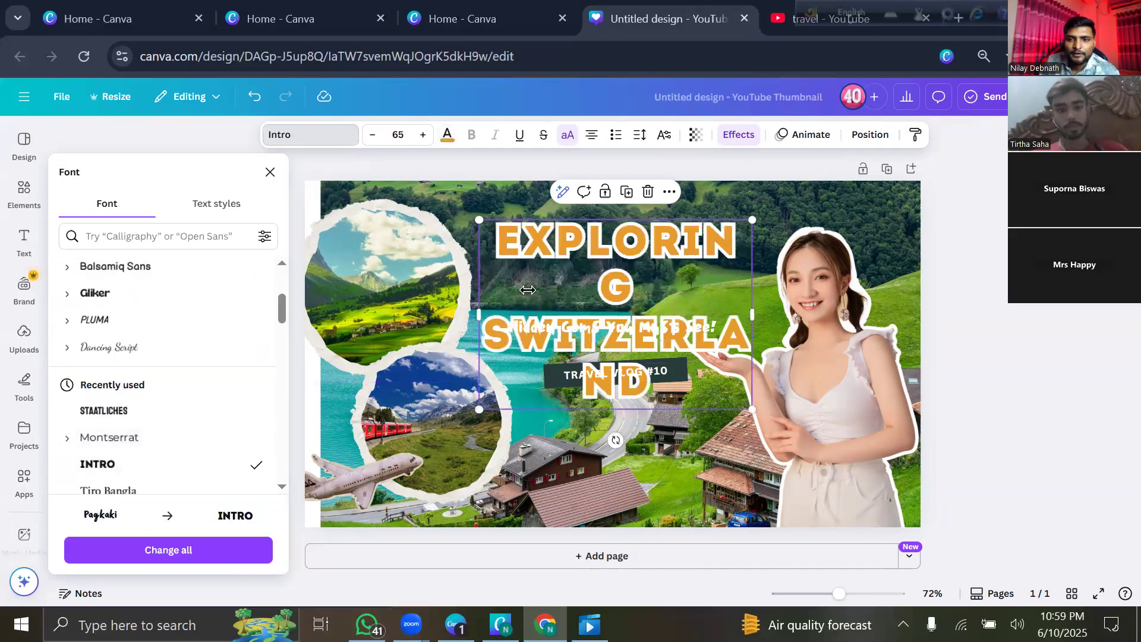
{"action": "left_click_drag", "start_coordinate": [752, 314], "coordinate": [830, 310]}
{"action": "left_click_drag", "start_coordinate": [737, 321], "coordinate": [754, 306]}
Set the title in Pagkaki, enlarge it, and centre it near the top of the thumbnail.
{"action": "scroll", "coordinate": [215, 397], "scroll_direction": "down", "scroll_amount": 3}
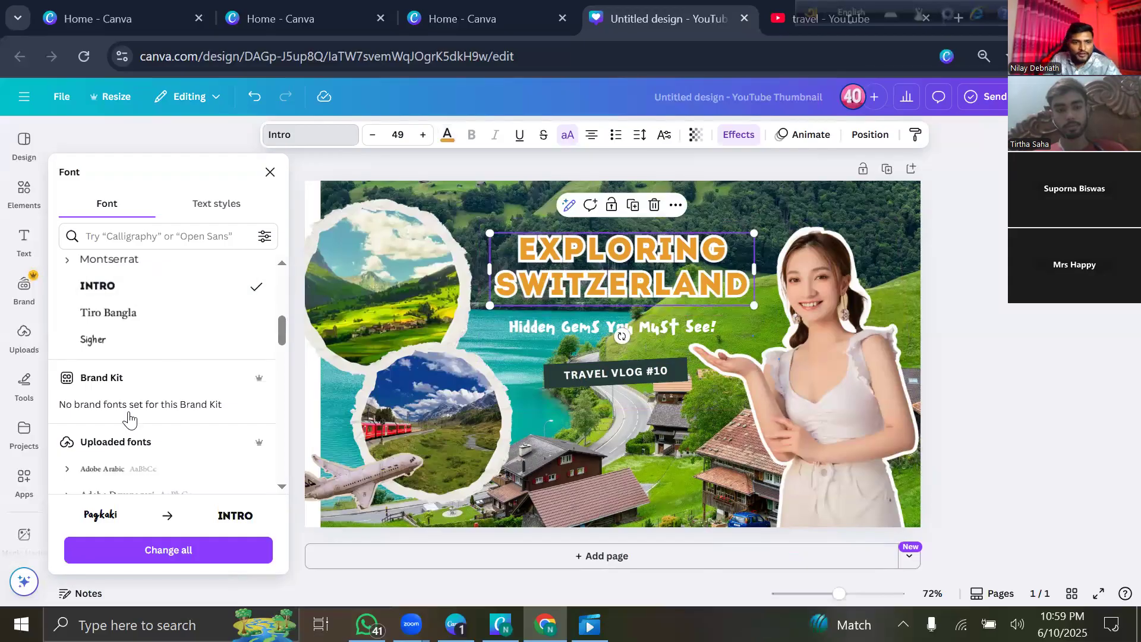
{"action": "scroll", "coordinate": [160, 282], "scroll_direction": "down", "scroll_amount": 5}
{"action": "left_click", "coordinate": [167, 383]}
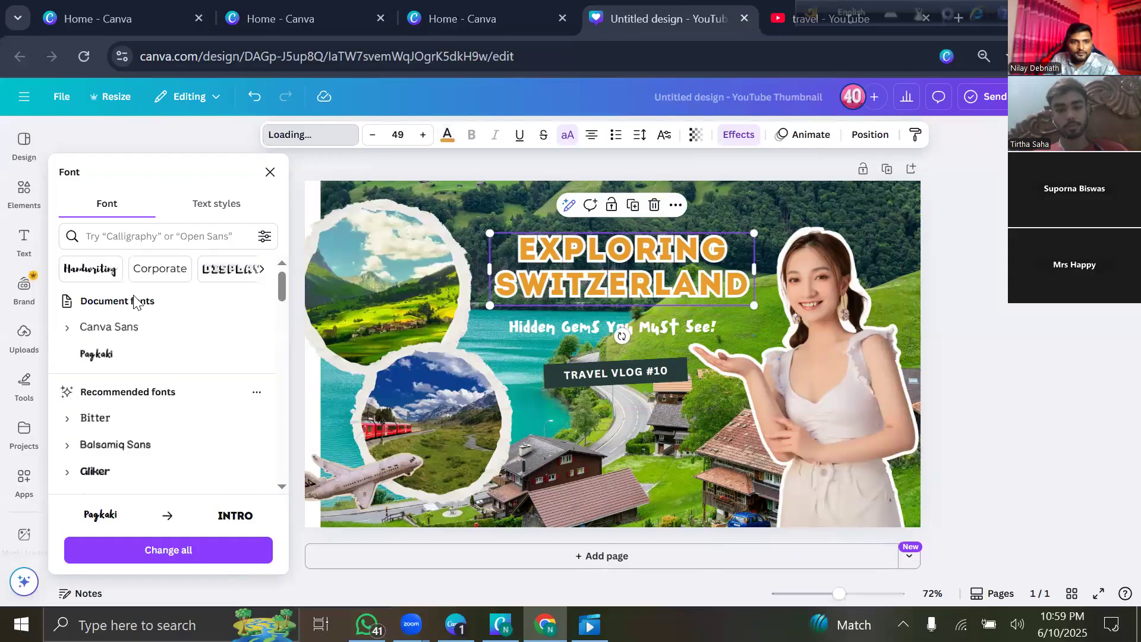
{"action": "left_click", "coordinate": [133, 354]}
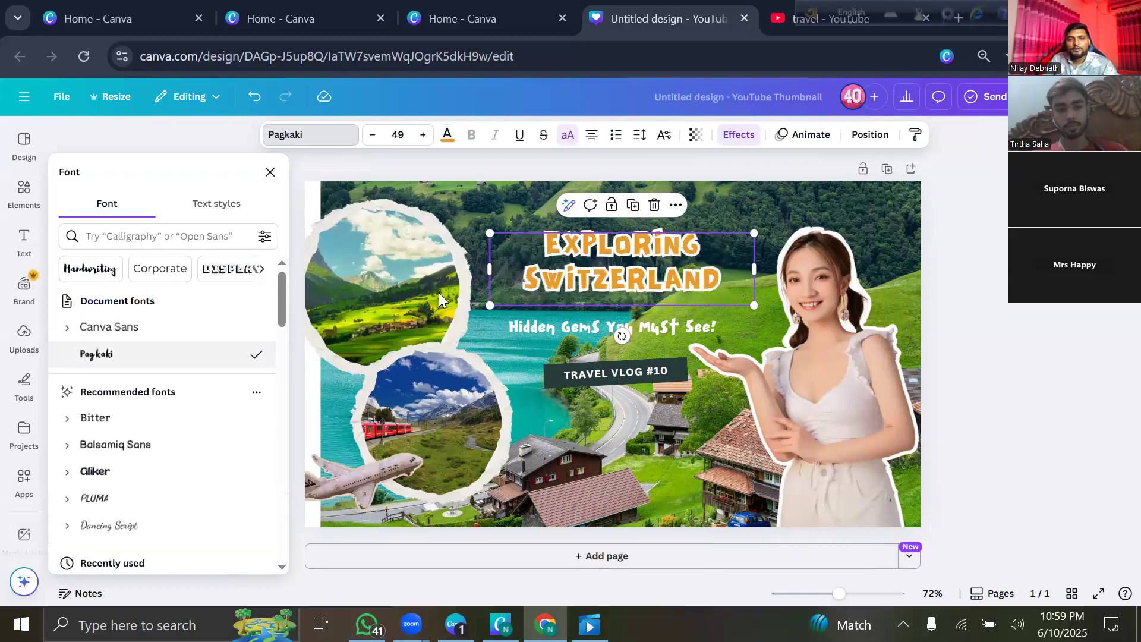
{"action": "left_click_drag", "start_coordinate": [490, 233], "coordinate": [434, 223]}
{"action": "left_click_drag", "start_coordinate": [628, 253], "coordinate": [640, 247]}
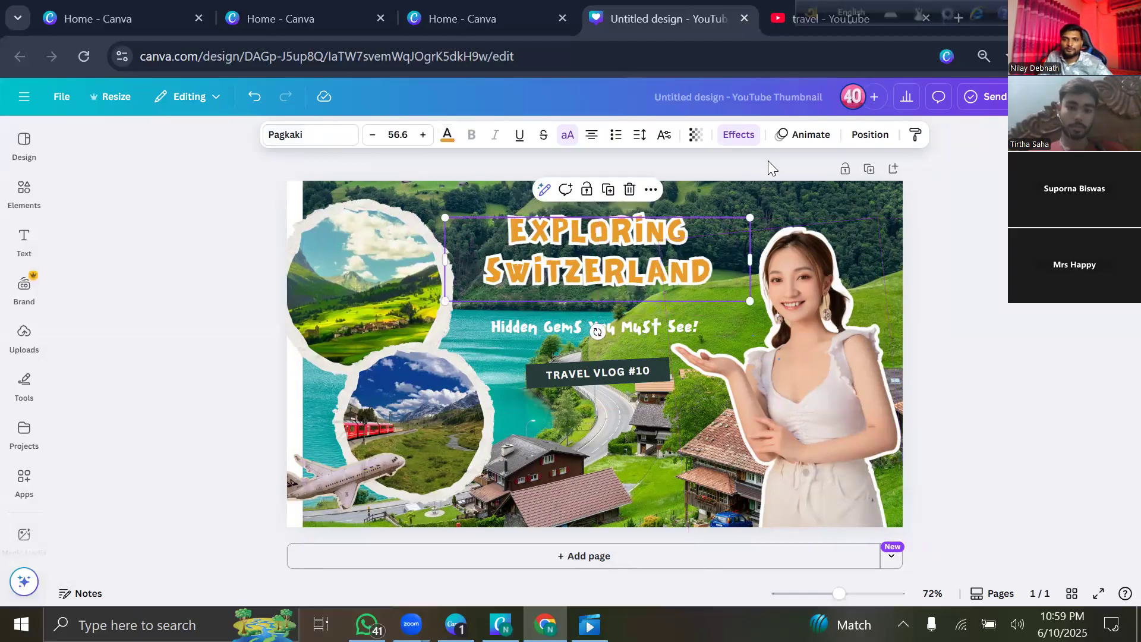
{"action": "left_click", "coordinate": [820, 158]}
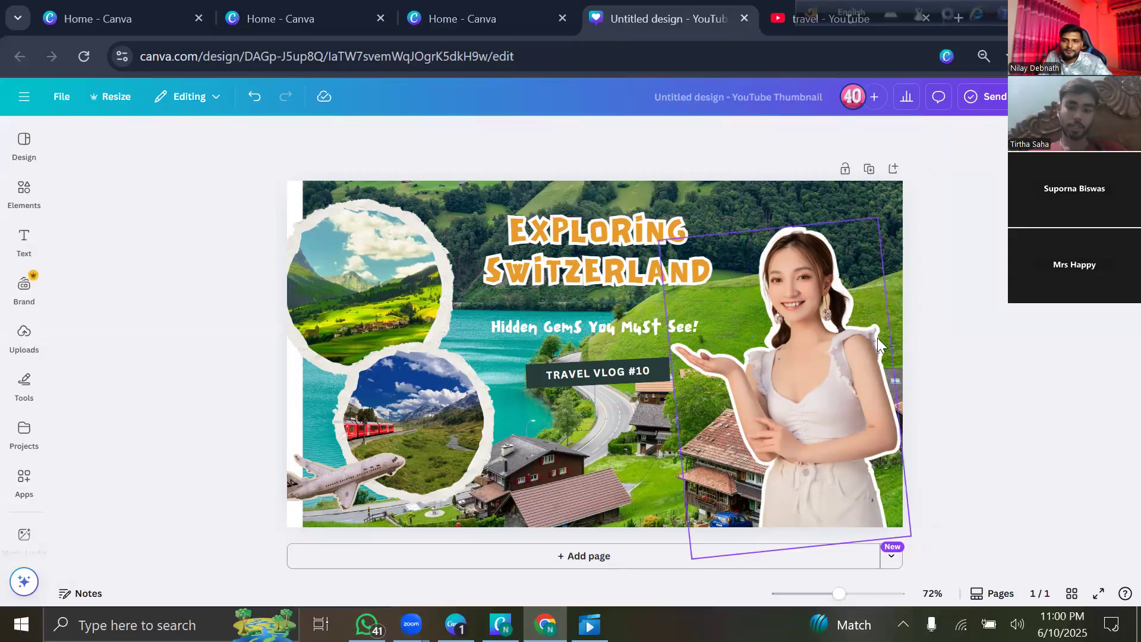
{"action": "left_click", "coordinate": [785, 346]}
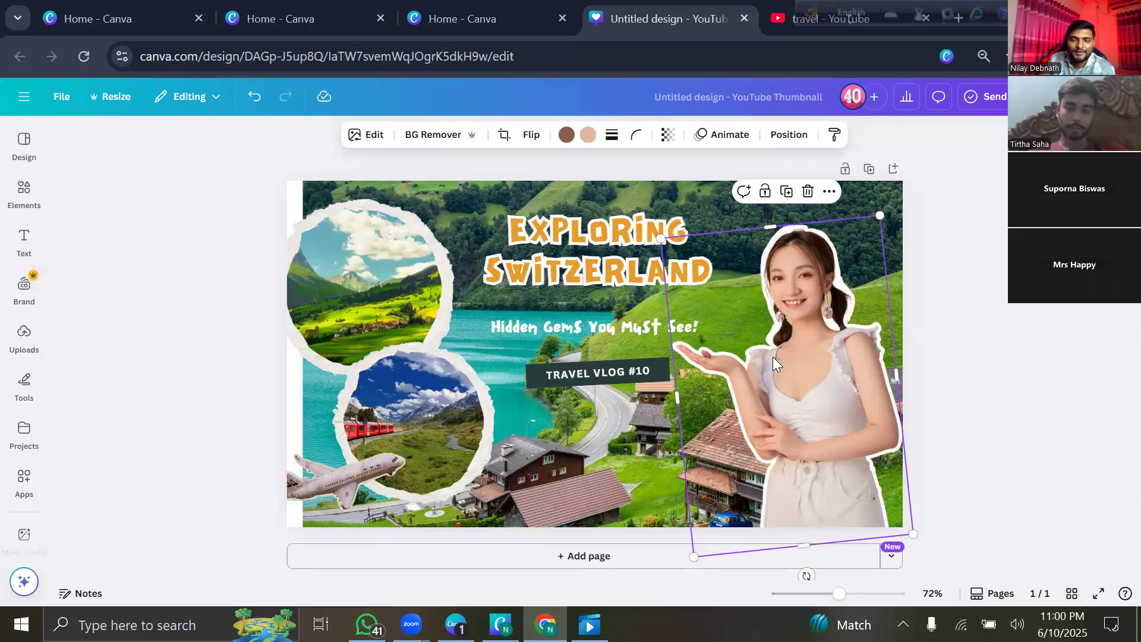
Delete the woman cutout from the design.
{"action": "left_click", "coordinate": [364, 142]}
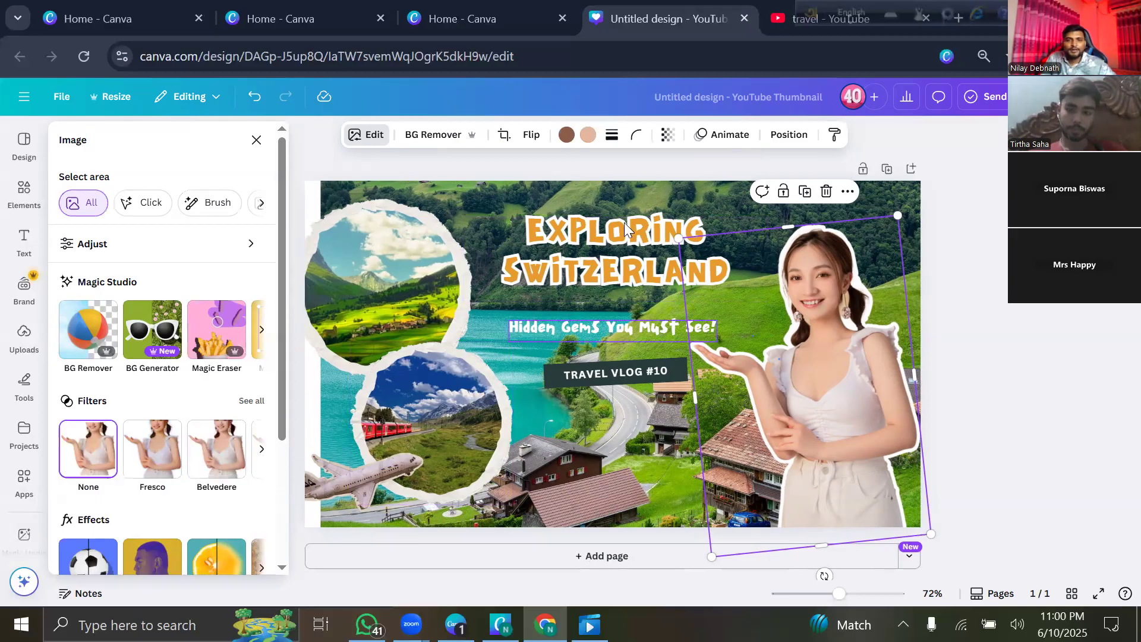
{"action": "mouse_move", "coordinate": [823, 379]}
{"action": "left_mouse_down"}
{"action": "mouse_move", "coordinate": [657, 364]}
{"action": "mouse_move", "coordinate": [831, 362]}
{"action": "mouse_move", "coordinate": [816, 380]}
{"action": "left_mouse_up"}
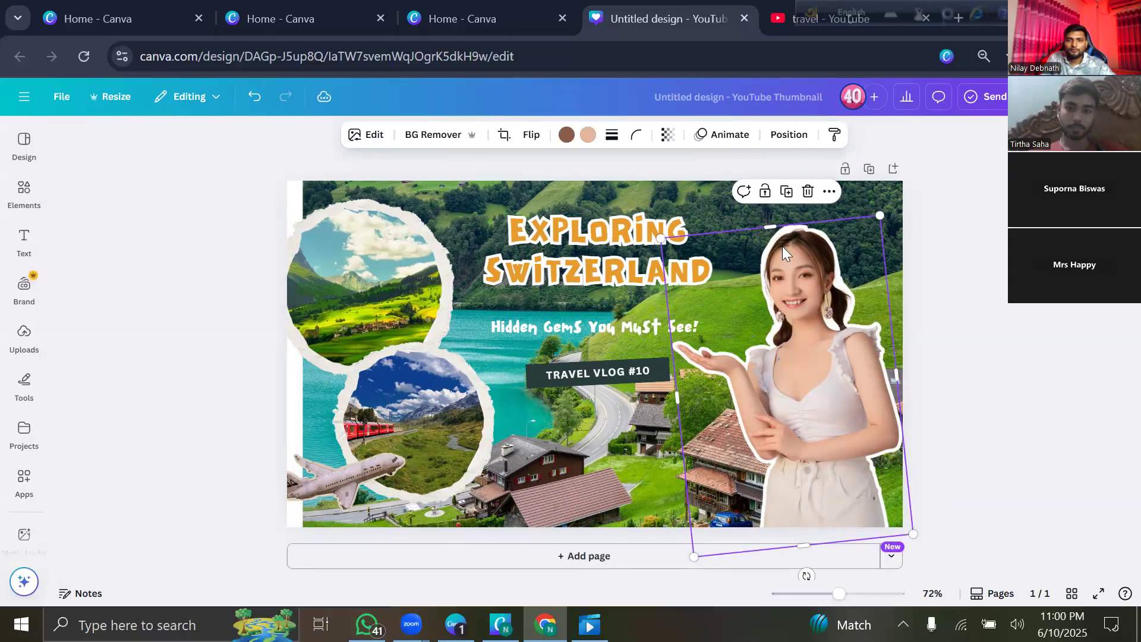
{"action": "key", "text": "Delete"}
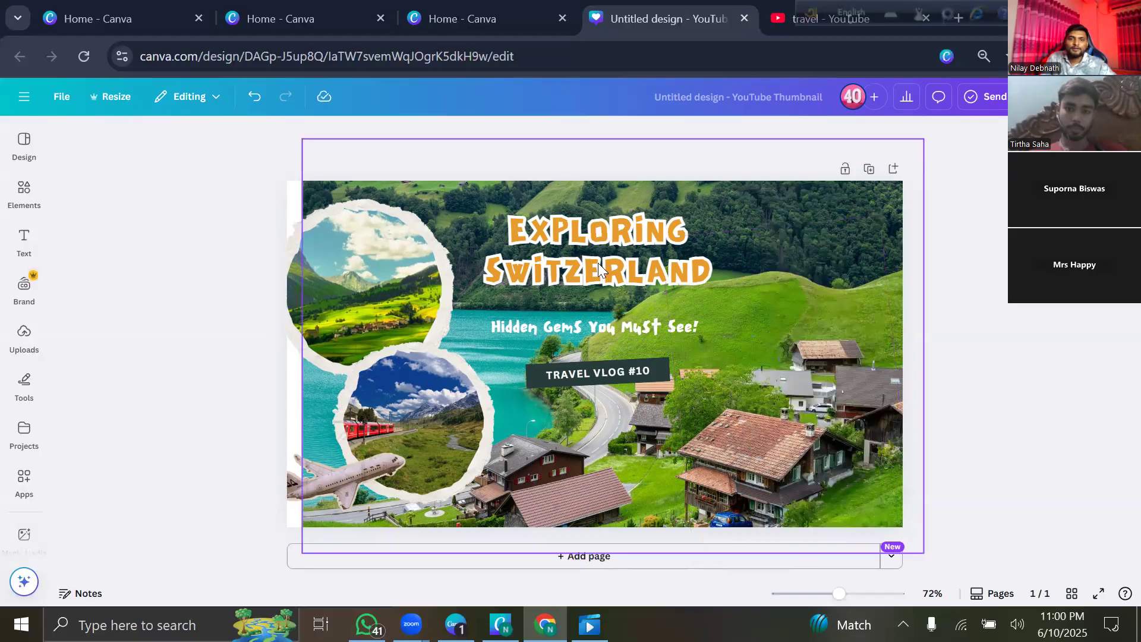
Enlarge the EXPLORING SWITZERLAND title to about 60.4 and nudge it slightly right and down.
{"action": "left_click", "coordinate": [479, 231]}
{"action": "left_click_drag", "start_coordinate": [441, 221], "coordinate": [422, 207]}
{"action": "mouse_move", "coordinate": [540, 264]}
{"action": "left_mouse_down"}
{"action": "mouse_move", "coordinate": [550, 284]}
{"action": "mouse_move", "coordinate": [553, 251]}
{"action": "left_mouse_up"}
{"action": "key", "text": "Escape"}
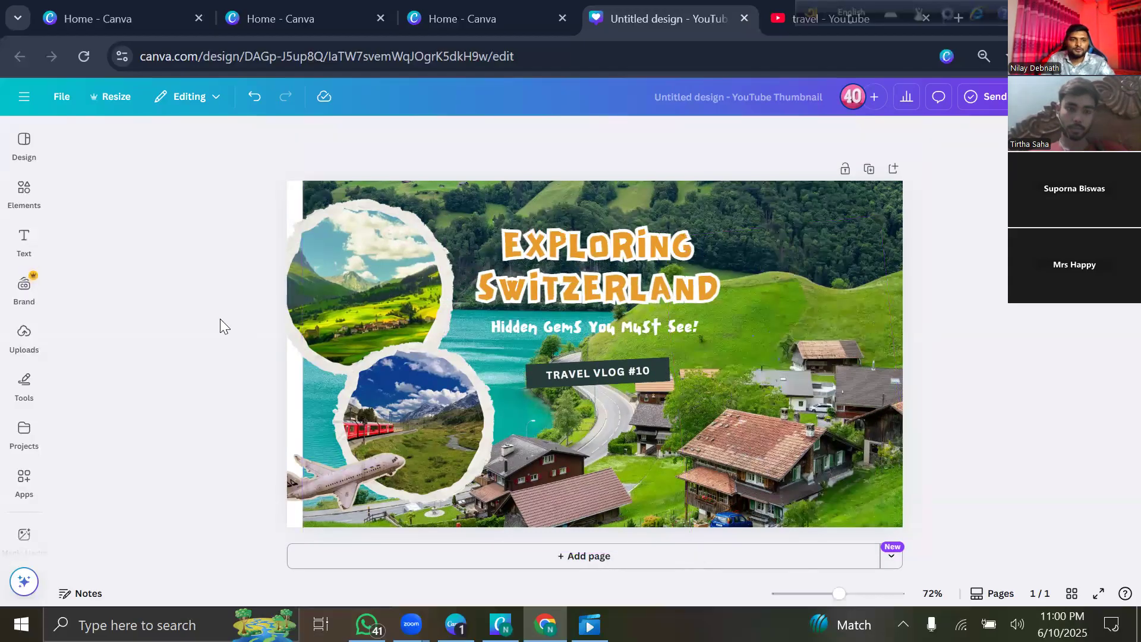
{"action": "left_click", "coordinate": [25, 355]}
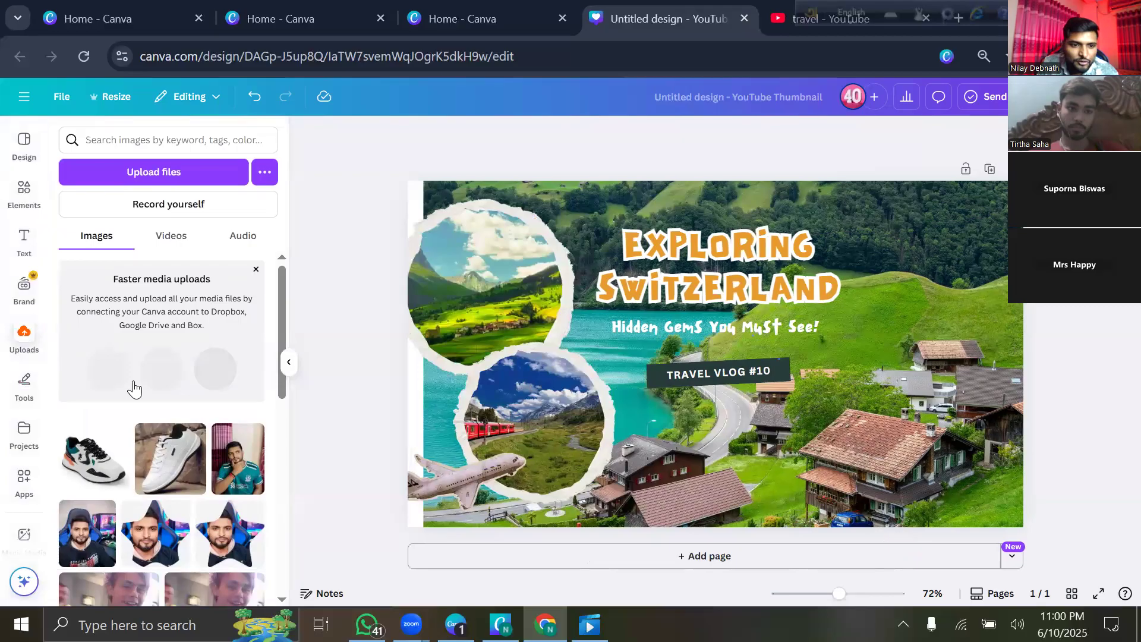
Upload the WhatsApp photo of the man pointing from the Pictures folder.
{"action": "scroll", "coordinate": [132, 389], "scroll_direction": "down", "scroll_amount": 10}
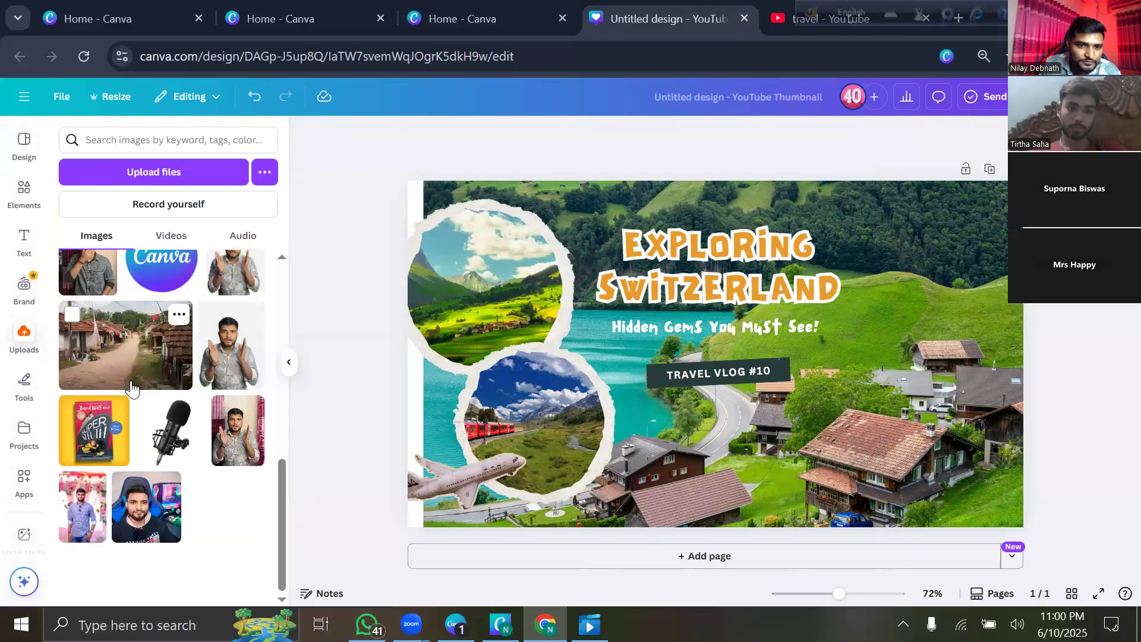
{"action": "scroll", "coordinate": [131, 394], "scroll_direction": "up", "scroll_amount": 3}
{"action": "scroll", "coordinate": [130, 395], "scroll_direction": "down", "scroll_amount": 3}
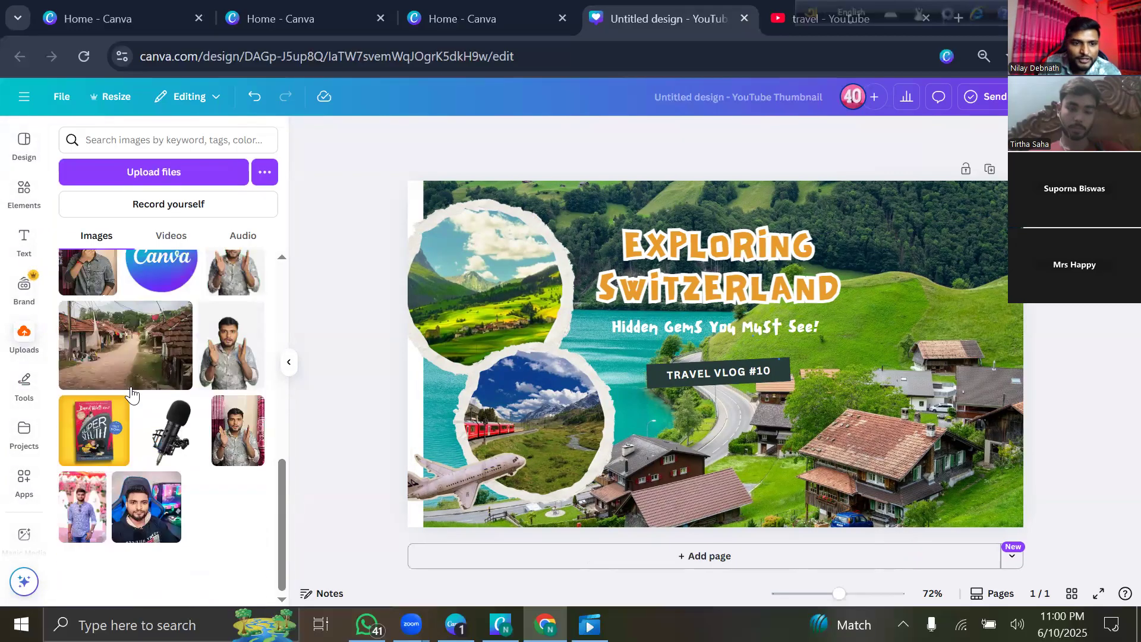
{"action": "mouse_move", "coordinate": [85, 526]}
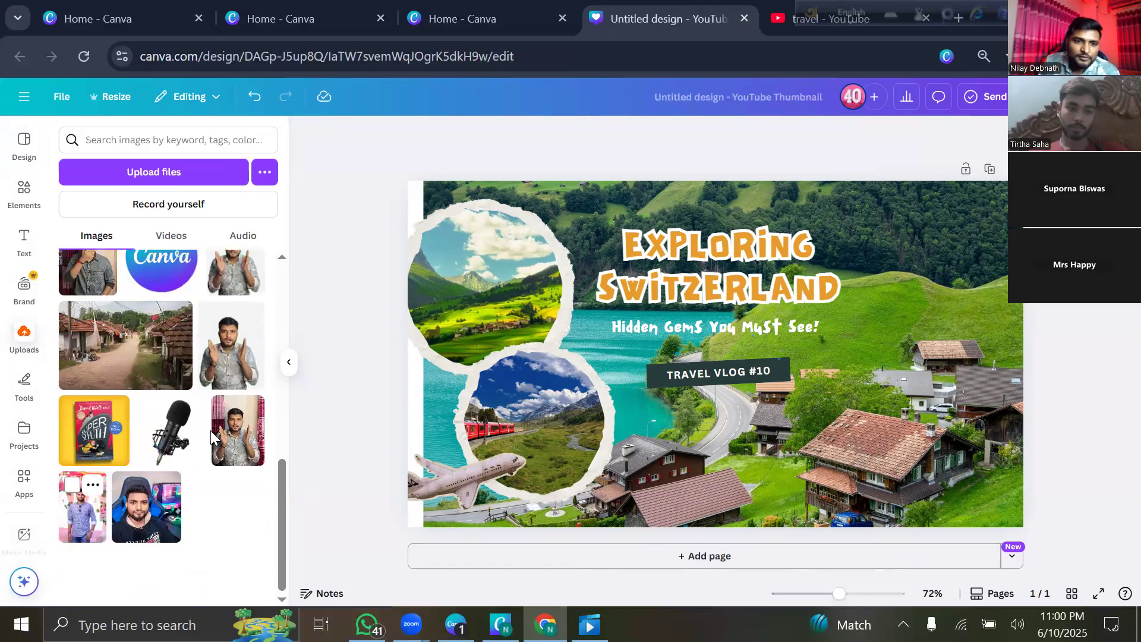
{"action": "left_click", "coordinate": [164, 180]}
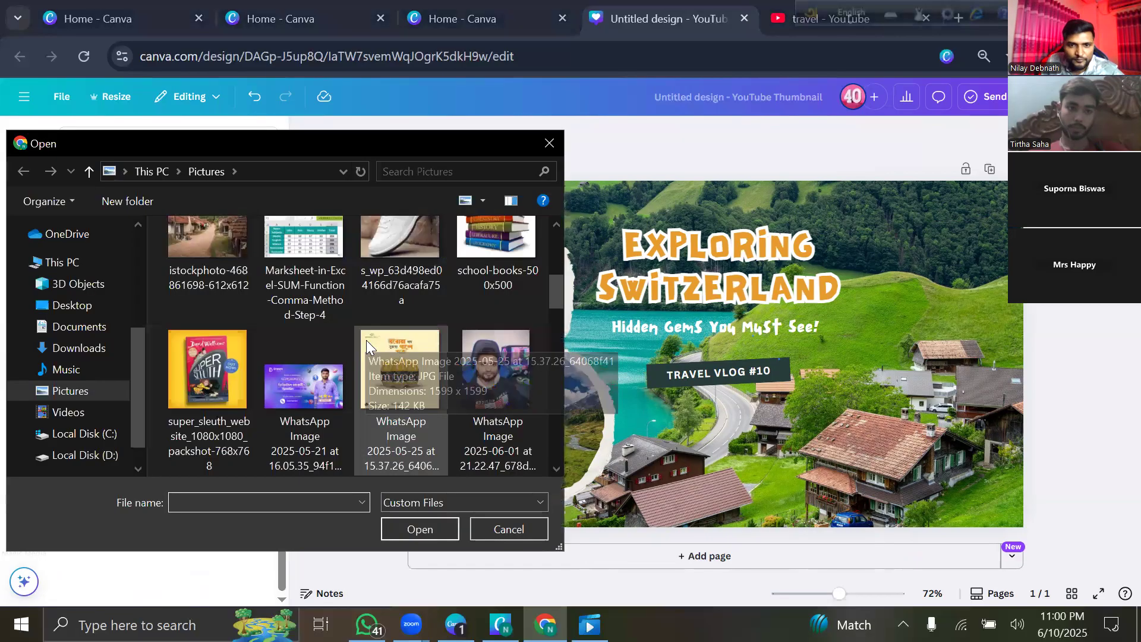
{"action": "scroll", "coordinate": [366, 345], "scroll_direction": "down", "scroll_amount": 3}
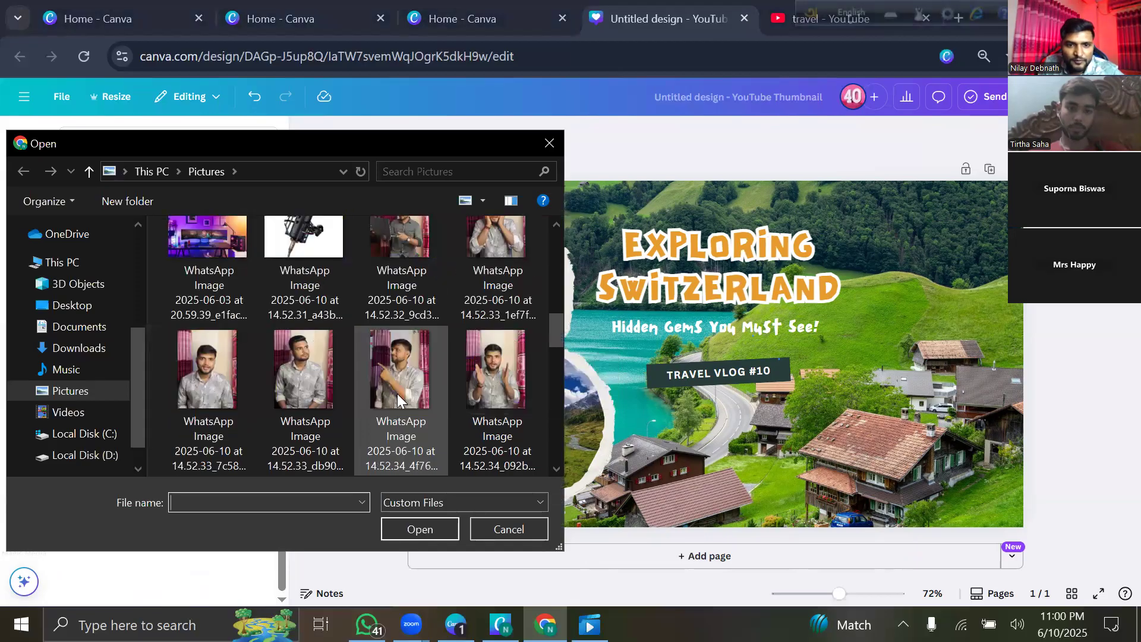
{"action": "left_click", "coordinate": [389, 391]}
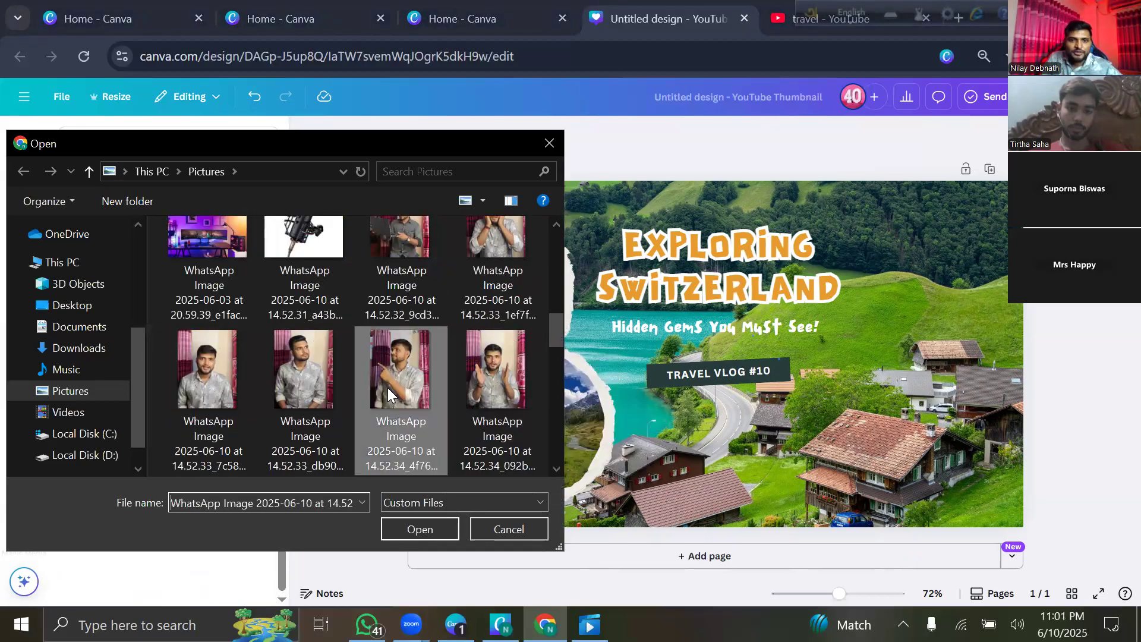
{"action": "left_click", "coordinate": [426, 532]}
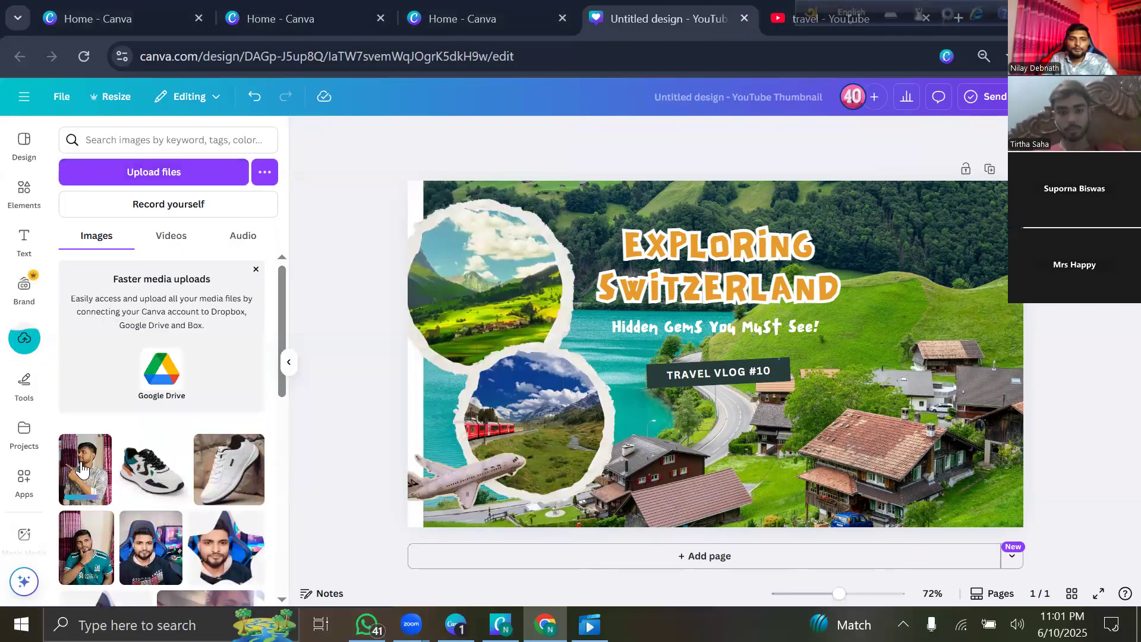
Place the man's photo on the right side of the thumbnail, enlarged and nudged into position.
{"action": "left_click", "coordinate": [288, 367]}
{"action": "left_click_drag", "start_coordinate": [593, 426], "coordinate": [497, 478]}
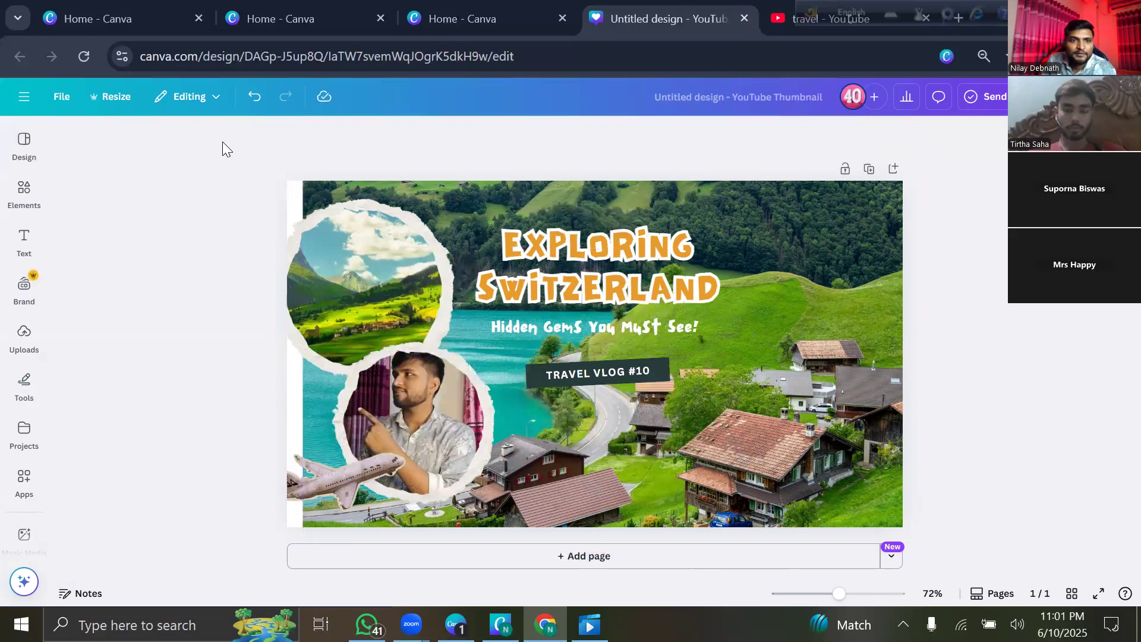
{"action": "left_click", "coordinate": [254, 97]}
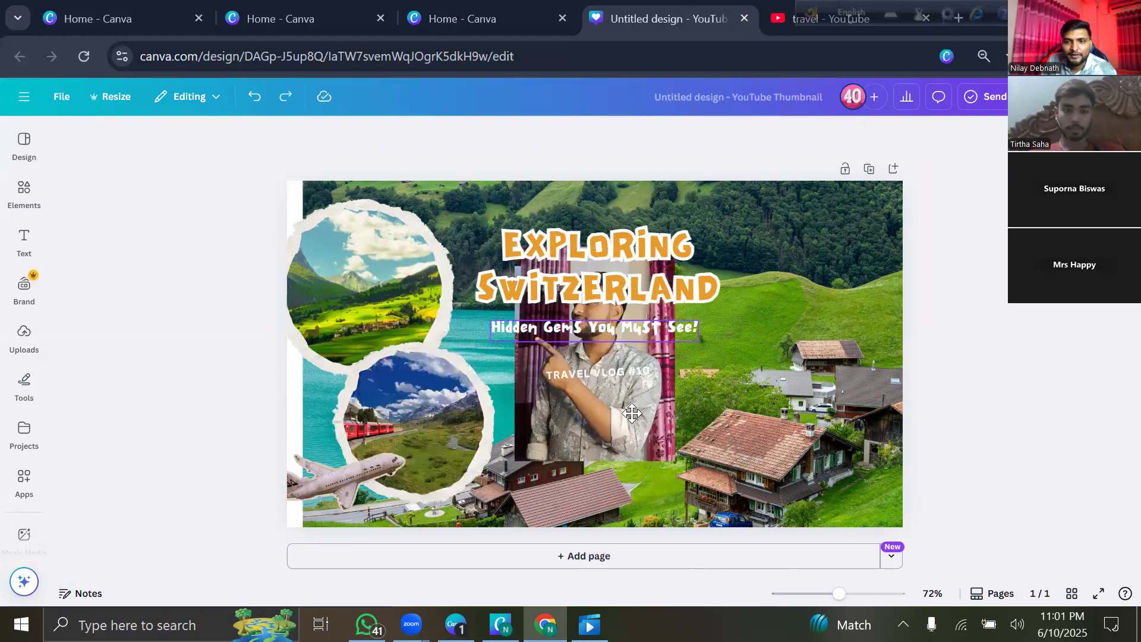
{"action": "left_click_drag", "start_coordinate": [831, 381], "coordinate": [843, 407]}
{"action": "left_click_drag", "start_coordinate": [739, 232], "coordinate": [700, 182]}
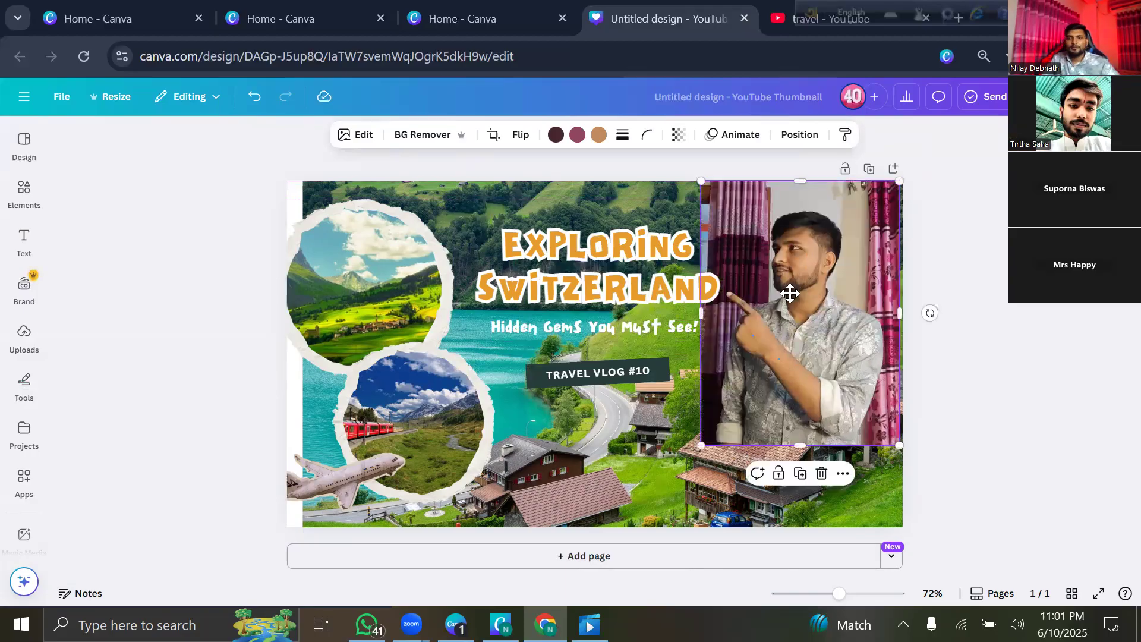
{"action": "left_click_drag", "start_coordinate": [778, 360], "coordinate": [760, 396]}
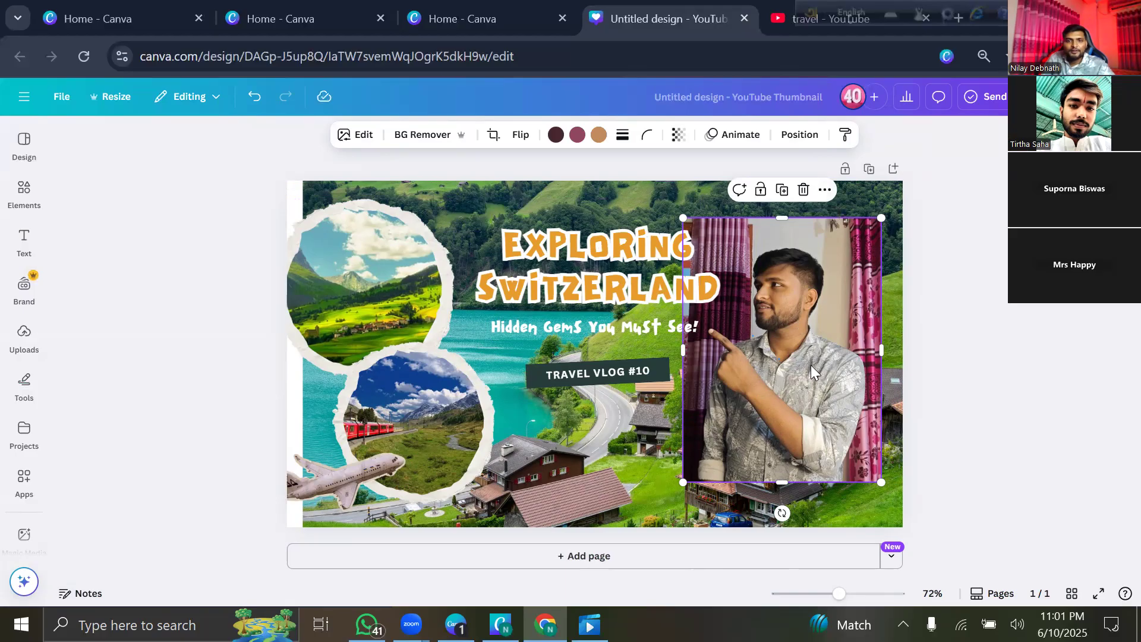
{"action": "left_click", "coordinate": [358, 138]}
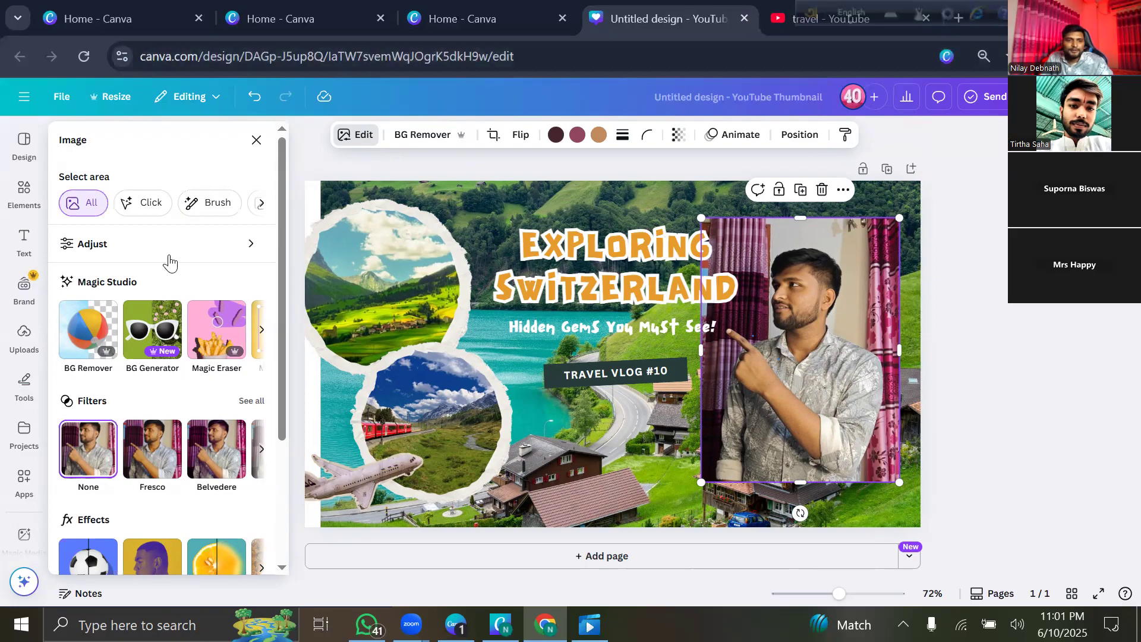
Apply BG Remover to the man's photo, then enlarge the cutout and move it to the bottom-right edge.
{"action": "left_click", "coordinate": [91, 322]}
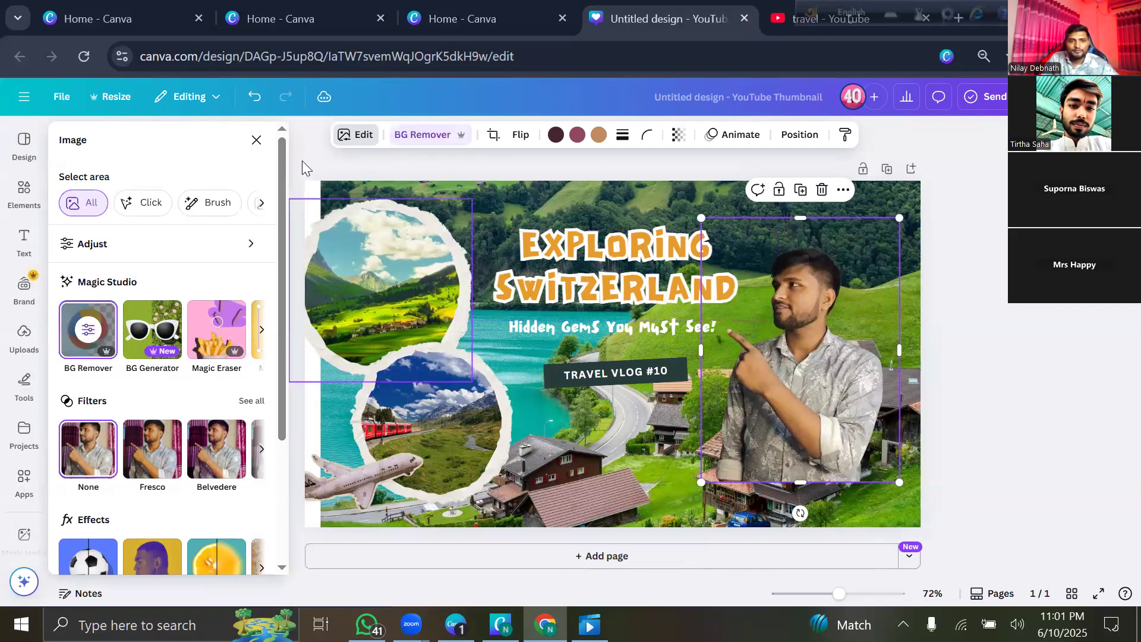
{"action": "left_click", "coordinate": [256, 139]}
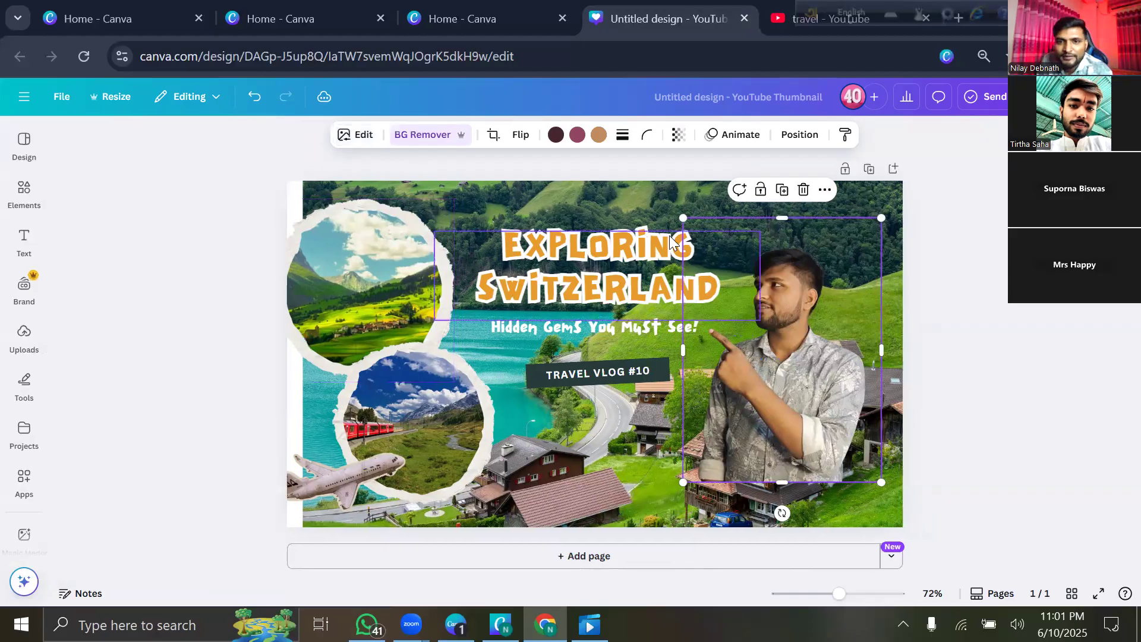
{"action": "left_click_drag", "start_coordinate": [626, 182], "coordinate": [621, 177]}
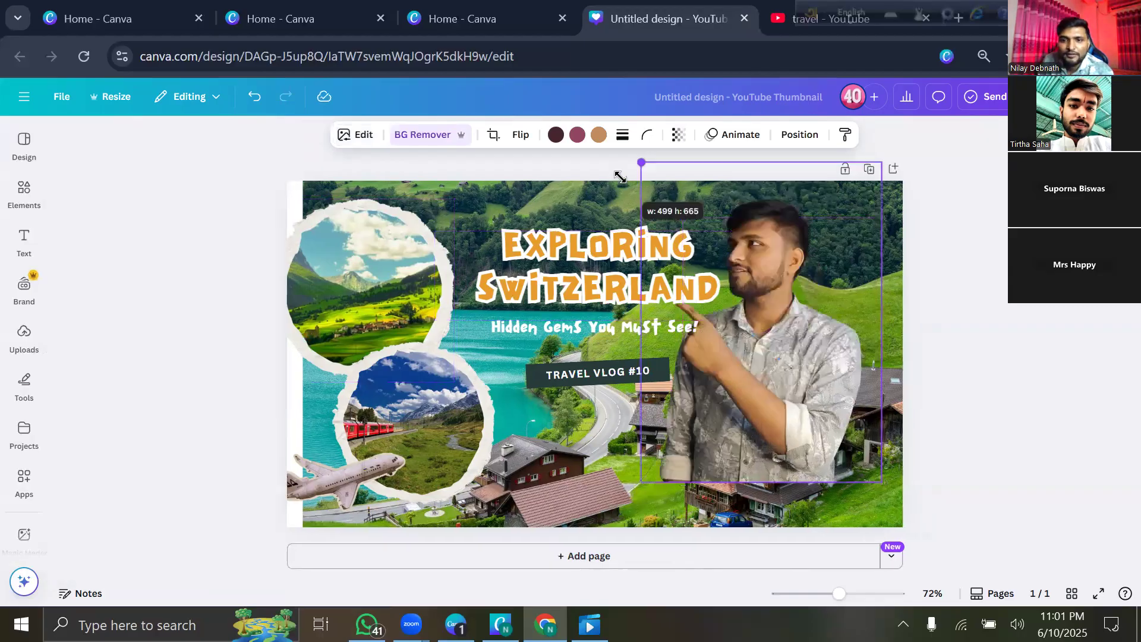
{"action": "left_click_drag", "start_coordinate": [753, 313], "coordinate": [784, 365]}
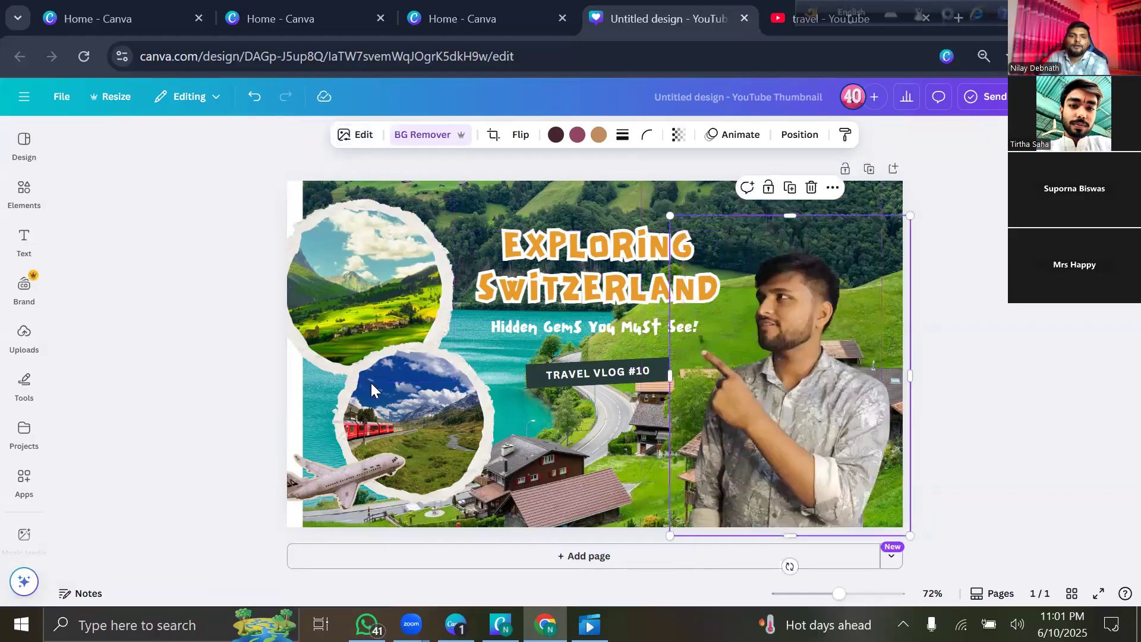
{"action": "left_click", "coordinate": [170, 377]}
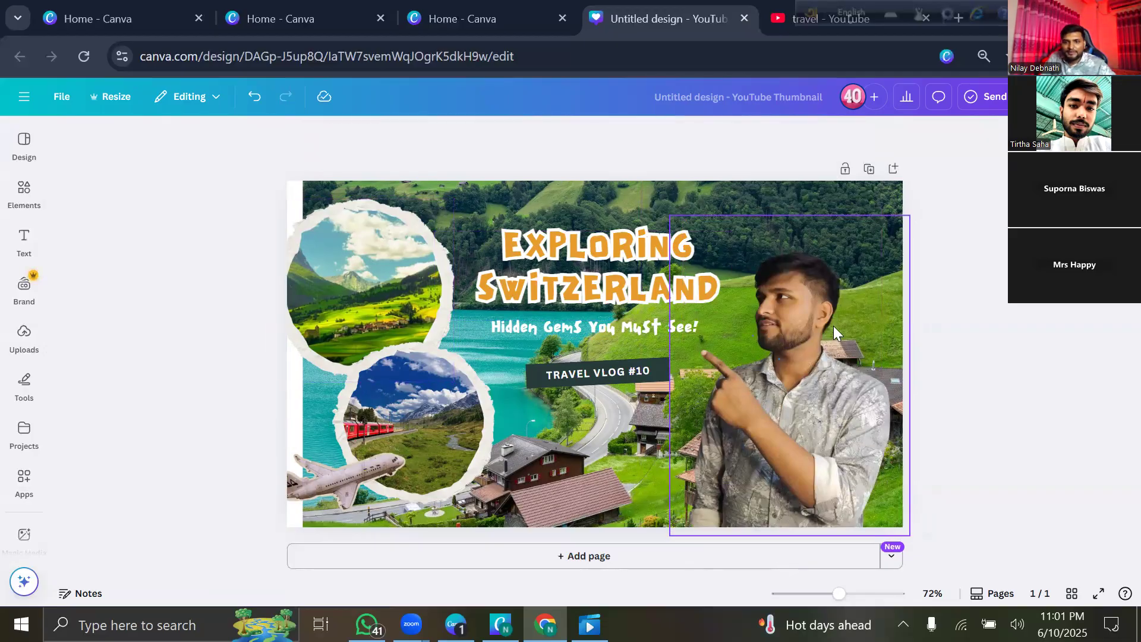
{"action": "left_click", "coordinate": [768, 408]}
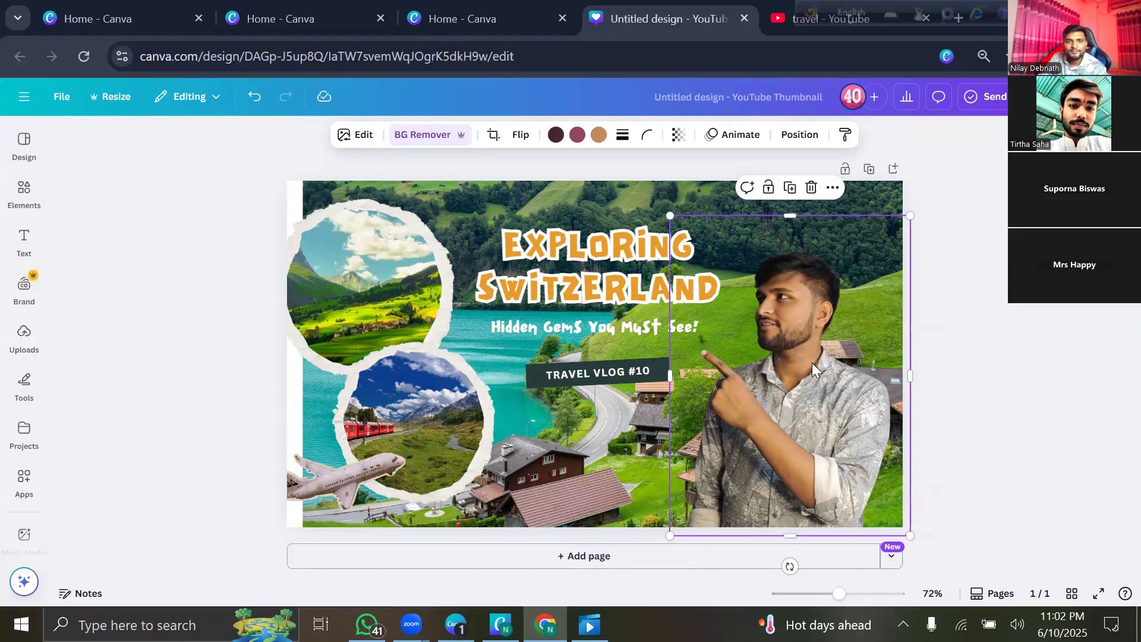
{"action": "left_click", "coordinate": [358, 137]}
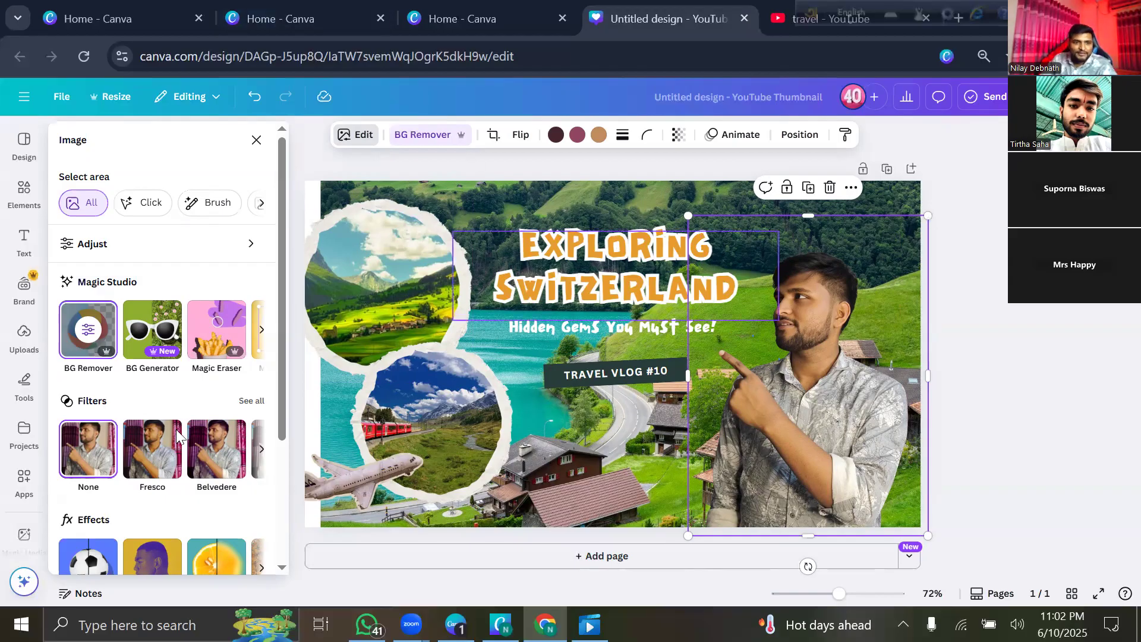
Add a white #FFFFFF Outline shadow to the person cutout and adjust its size.
{"action": "scroll", "coordinate": [87, 408], "scroll_direction": "down", "scroll_amount": 3}
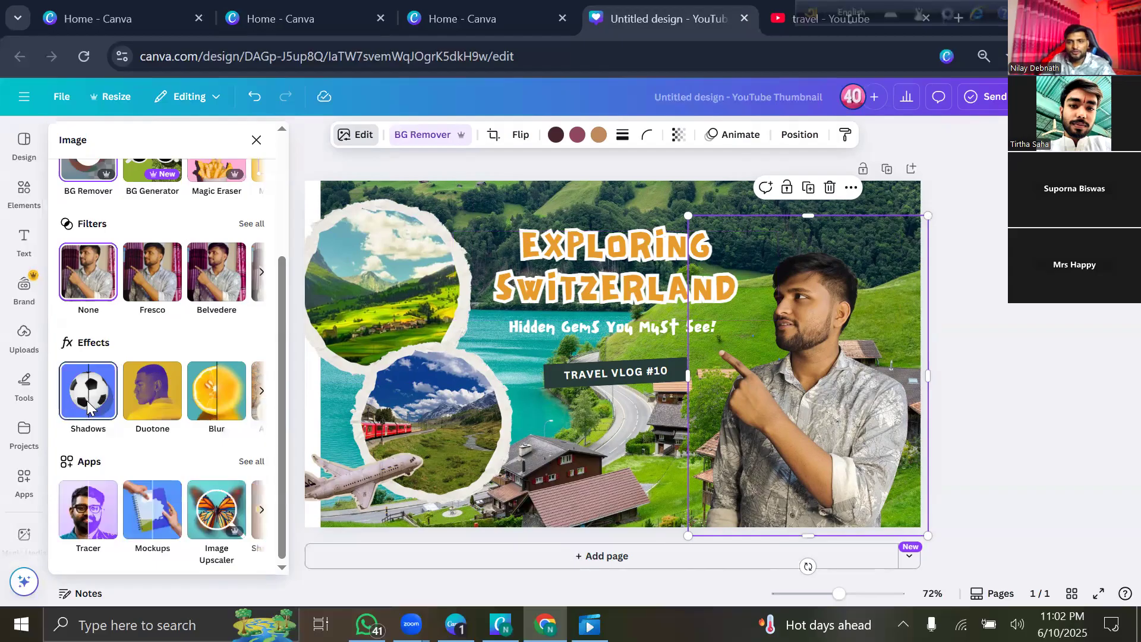
{"action": "left_click", "coordinate": [88, 407]}
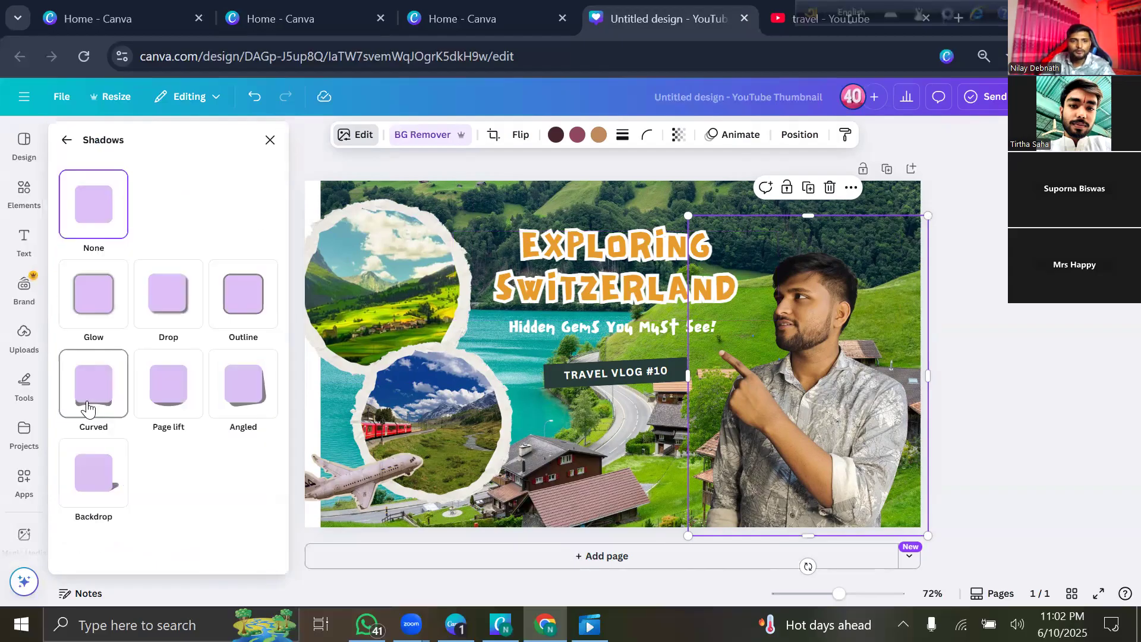
{"action": "left_click", "coordinate": [246, 308]}
{"action": "scroll", "coordinate": [268, 364], "scroll_direction": "down", "scroll_amount": 2}
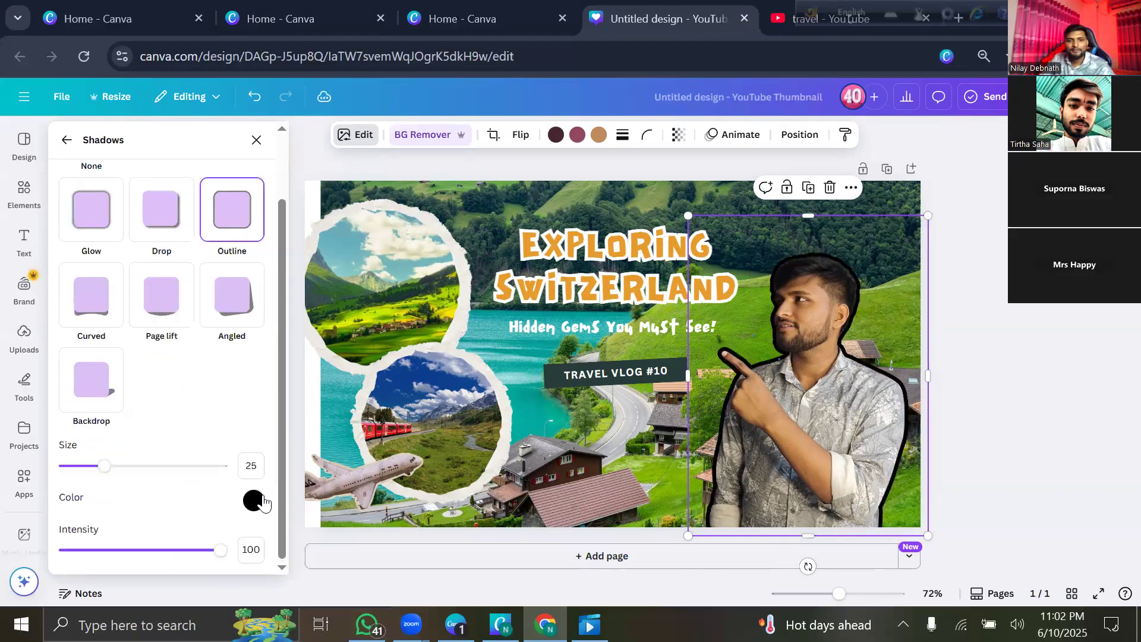
{"action": "left_click", "coordinate": [253, 501]}
{"action": "type", "text": "ffffff"}
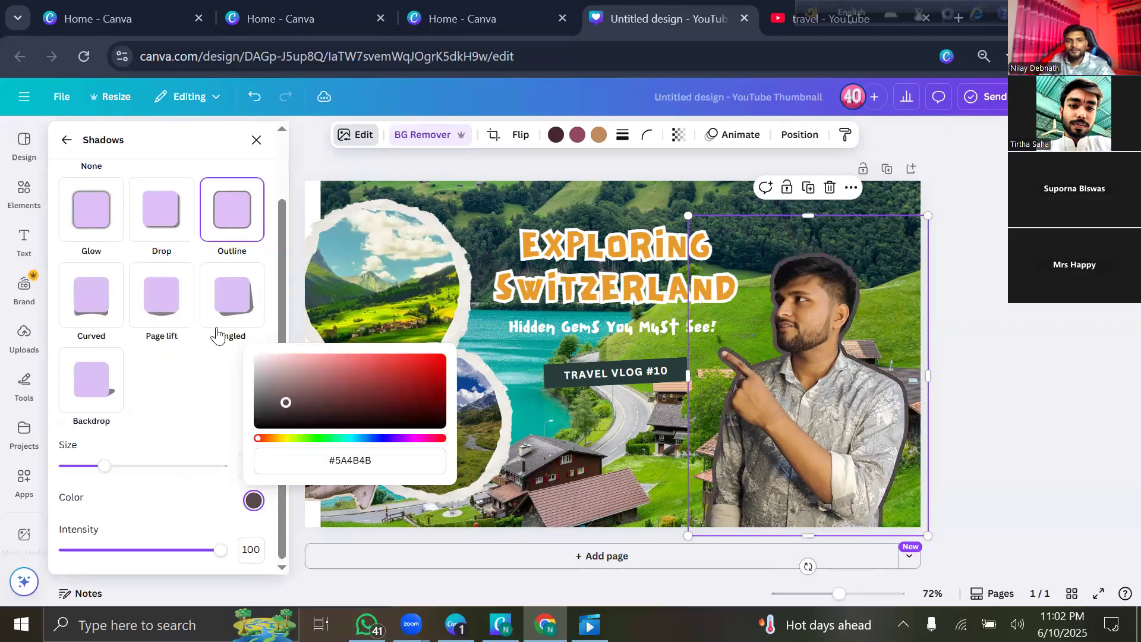
{"action": "key", "text": "Return"}
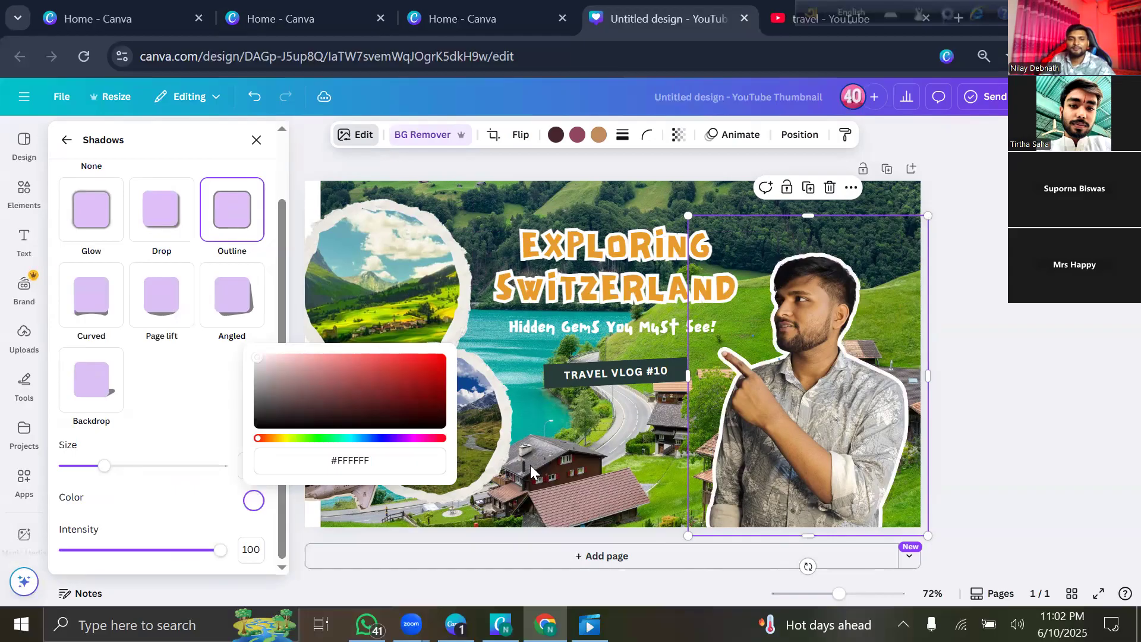
{"action": "mouse_move", "coordinate": [106, 473]}
{"action": "left_mouse_down"}
{"action": "mouse_move", "coordinate": [87, 474]}
{"action": "mouse_move", "coordinate": [98, 474]}
{"action": "left_mouse_up"}
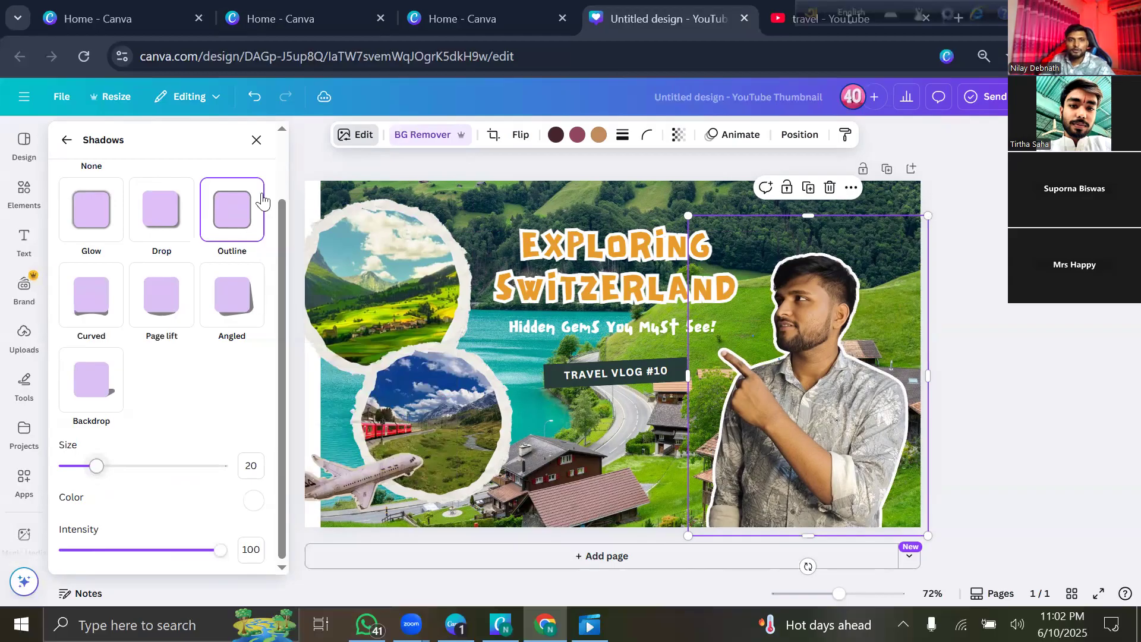
{"action": "left_click", "coordinate": [256, 321]}
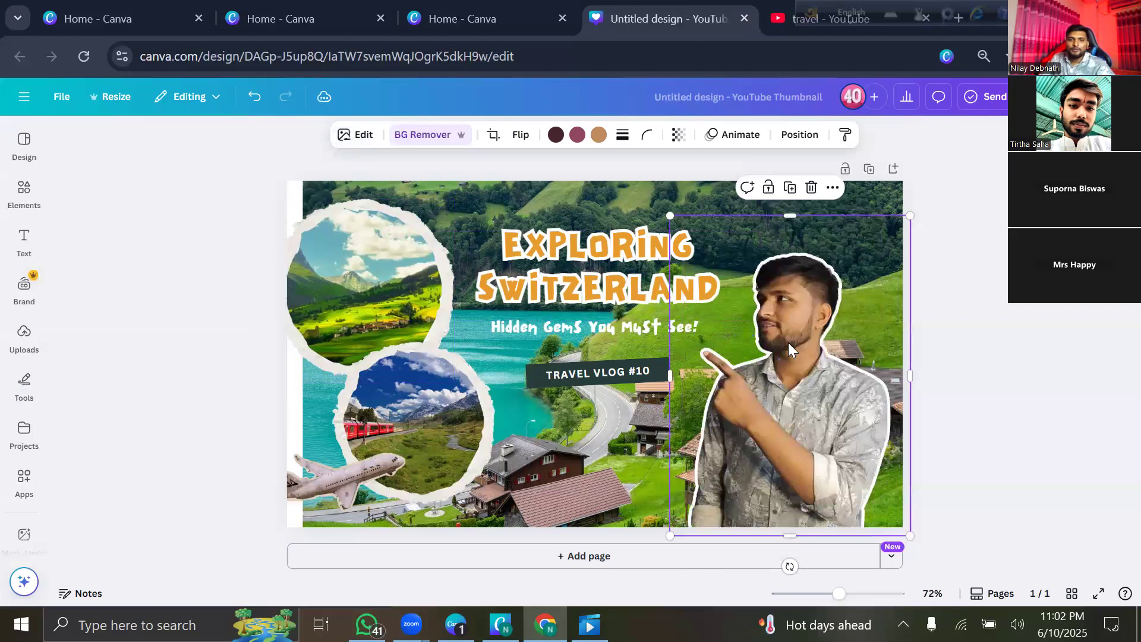
Enlarge the person cutout slightly and shift it a little lower.
{"action": "left_click_drag", "start_coordinate": [670, 215], "coordinate": [645, 193]}
{"action": "mouse_move", "coordinate": [814, 350]}
{"action": "left_mouse_down"}
{"action": "mouse_move", "coordinate": [815, 364]}
{"action": "mouse_move", "coordinate": [804, 346]}
{"action": "left_mouse_up"}
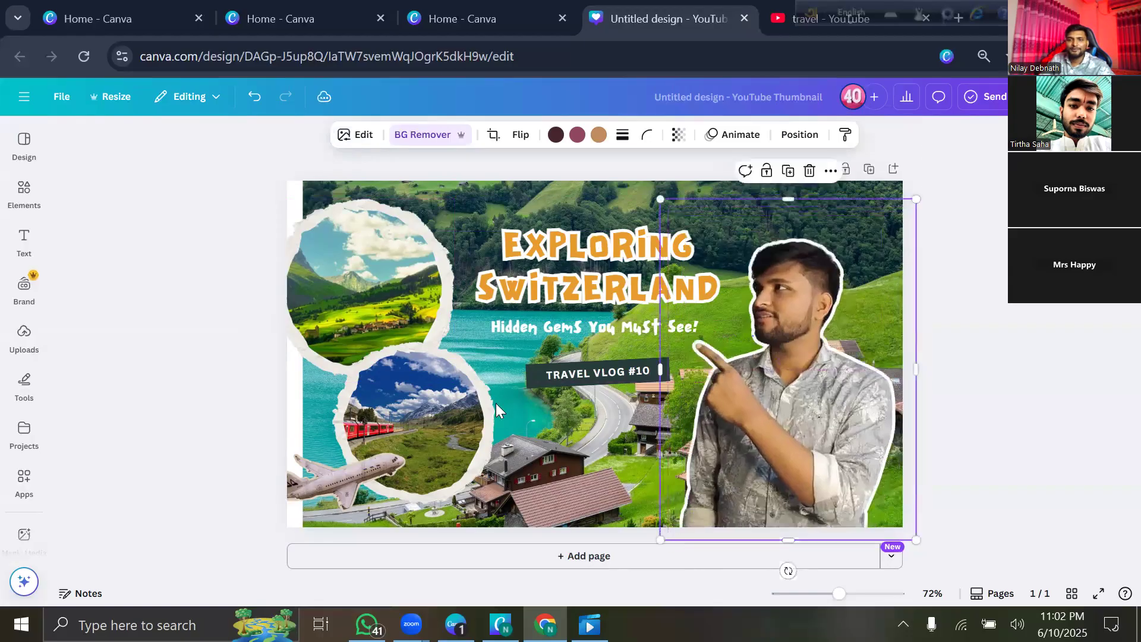
{"action": "left_click", "coordinate": [223, 251]}
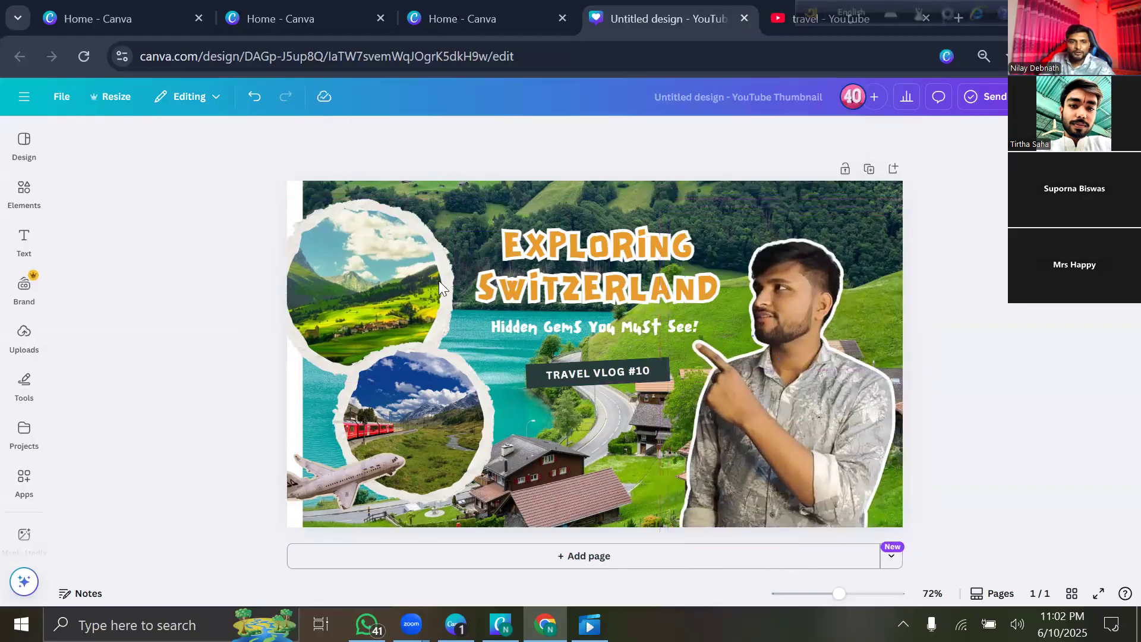
{"action": "mouse_move", "coordinate": [397, 260]}
{"action": "left_mouse_down"}
{"action": "mouse_move", "coordinate": [416, 265]}
{"action": "mouse_move", "coordinate": [402, 264]}
{"action": "left_mouse_up"}
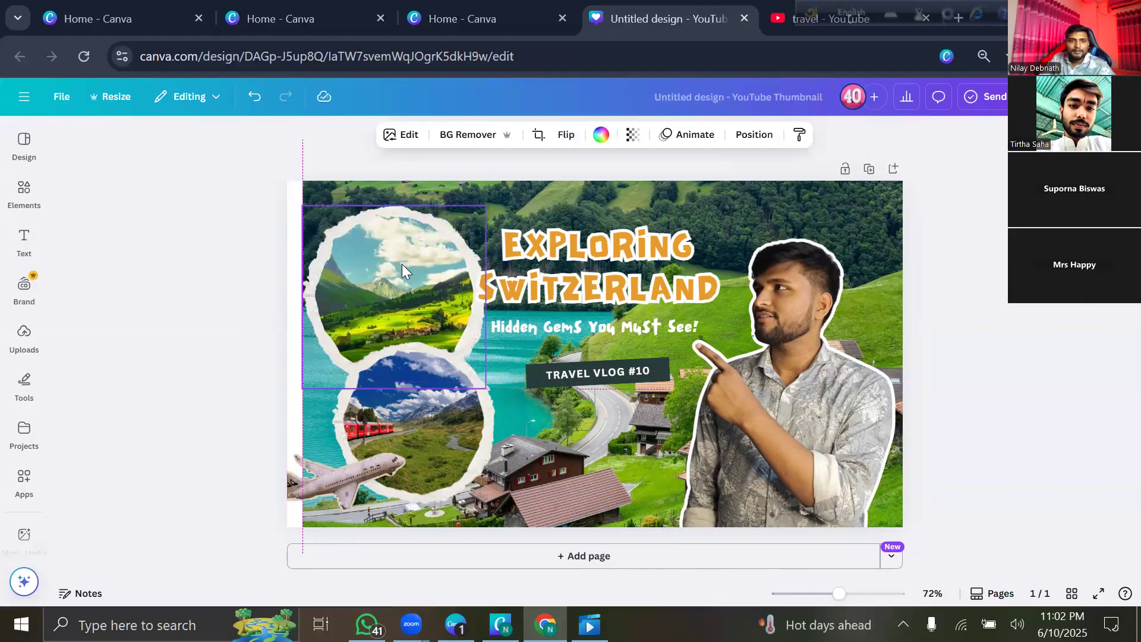
Reposition the EXPLORING SWITZERLAND title slightly lower.
{"action": "left_click", "coordinate": [201, 295]}
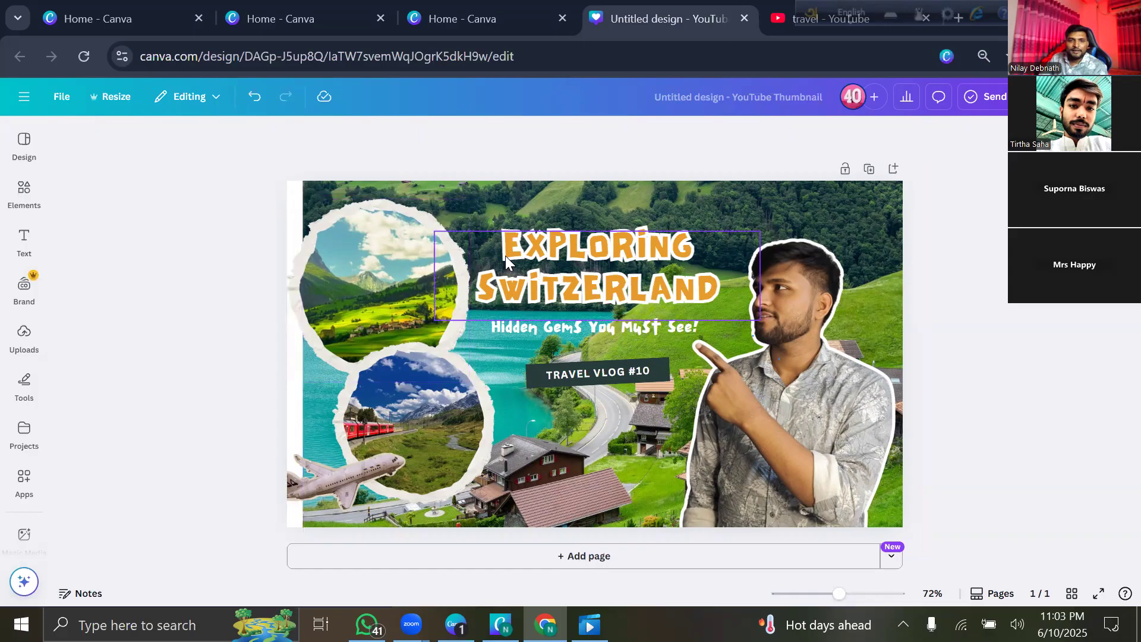
{"action": "left_click_drag", "start_coordinate": [586, 255], "coordinate": [593, 265]}
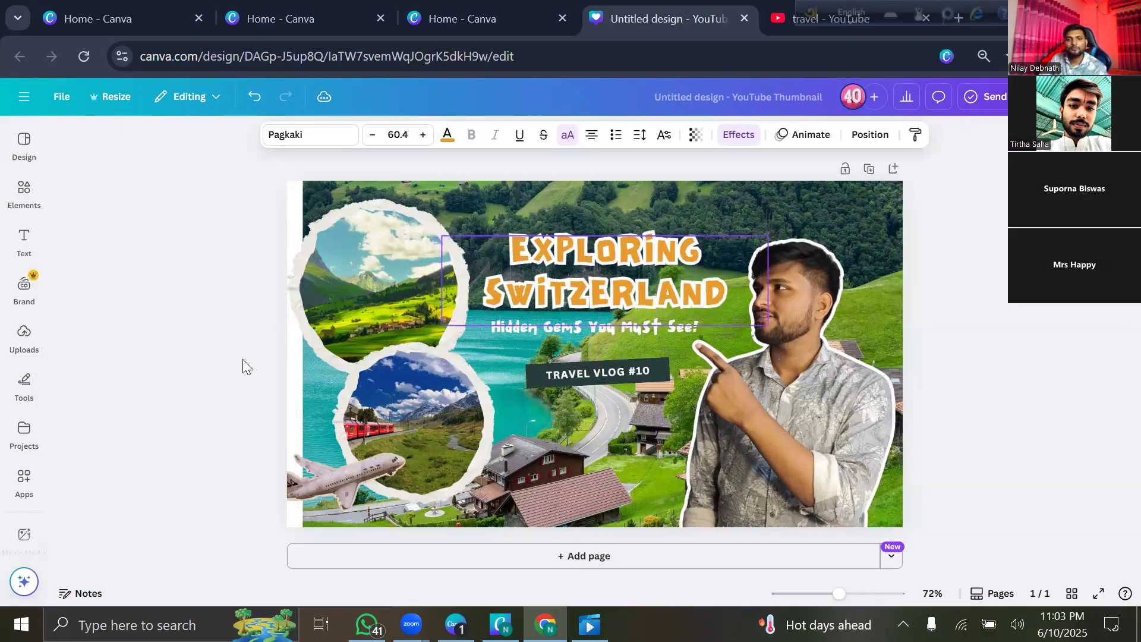
{"action": "left_click", "coordinate": [204, 363]}
Move and resize the upper circle photo, and nudge the person cutout up and right.
{"action": "left_click", "coordinate": [353, 273]}
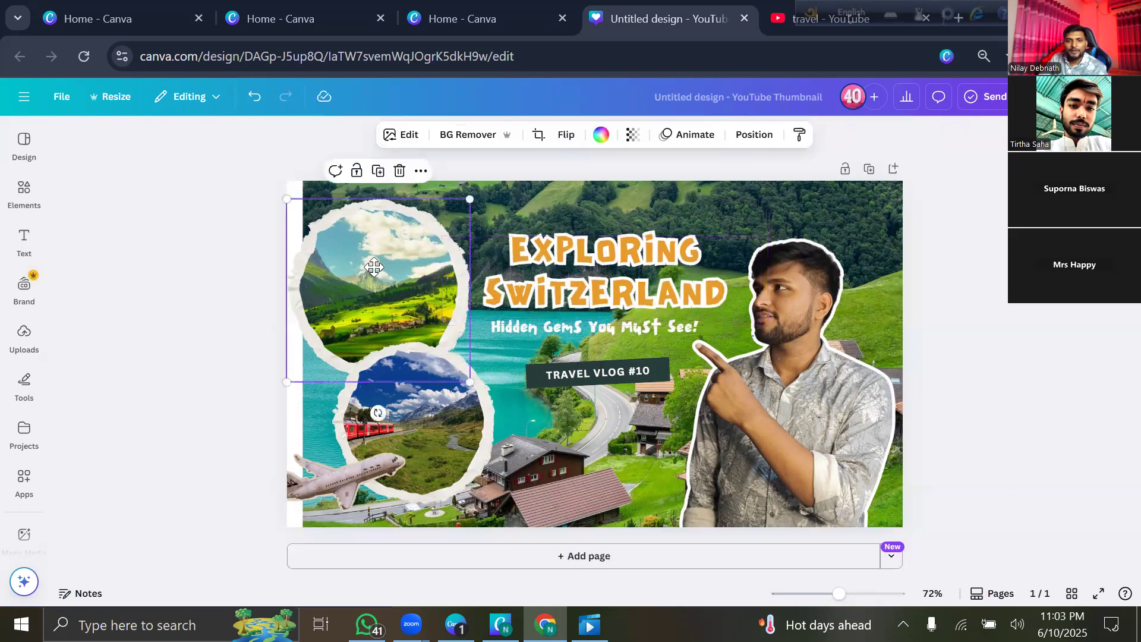
{"action": "left_click_drag", "start_coordinate": [353, 273], "coordinate": [368, 275]}
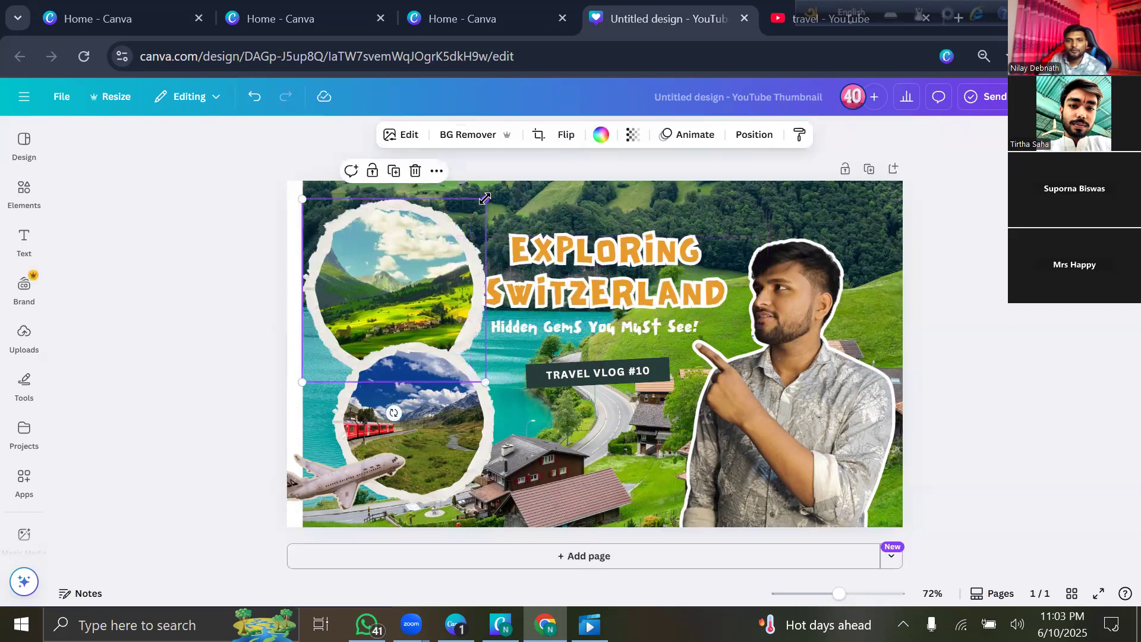
{"action": "left_click_drag", "start_coordinate": [486, 199], "coordinate": [468, 213]}
{"action": "left_click_drag", "start_coordinate": [375, 299], "coordinate": [382, 287]}
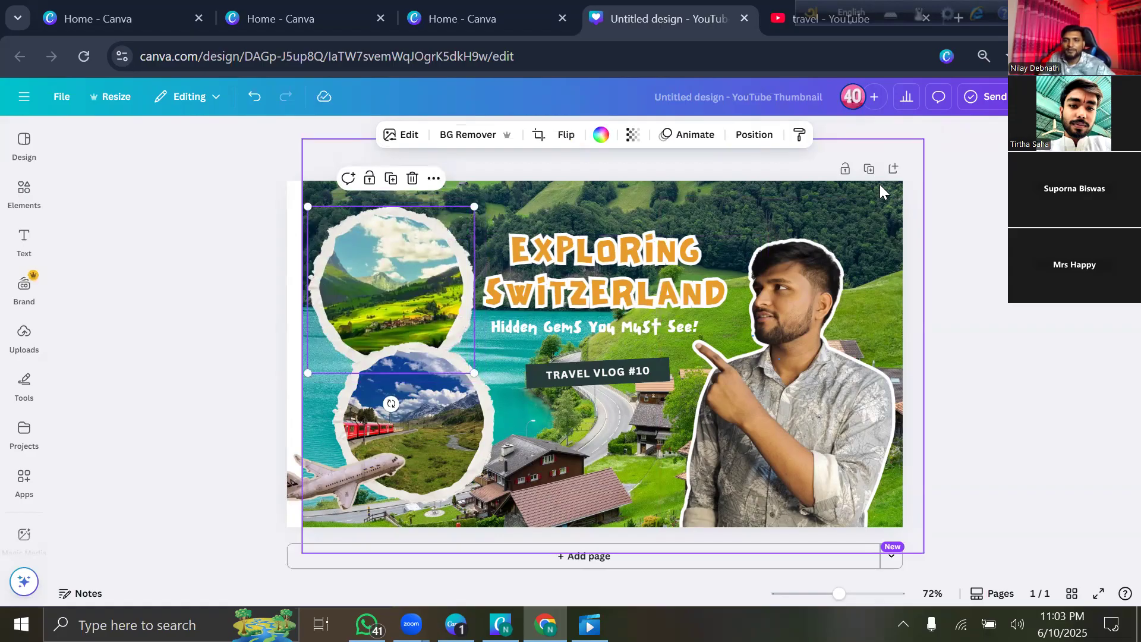
{"action": "left_click_drag", "start_coordinate": [791, 383], "coordinate": [797, 391]}
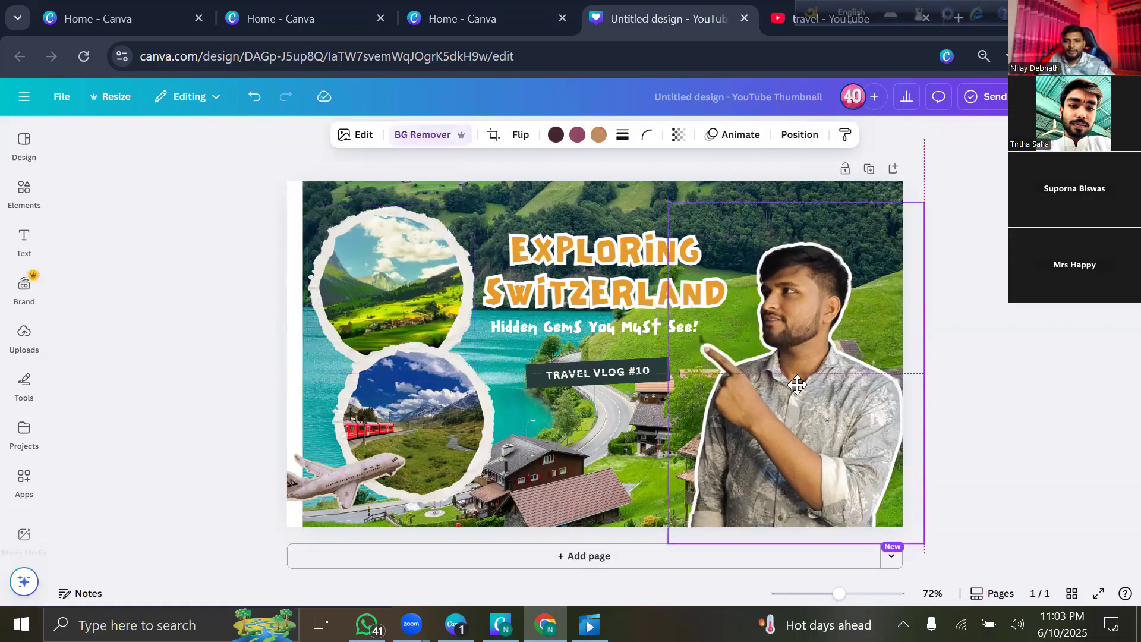
{"action": "left_click", "coordinate": [220, 290]}
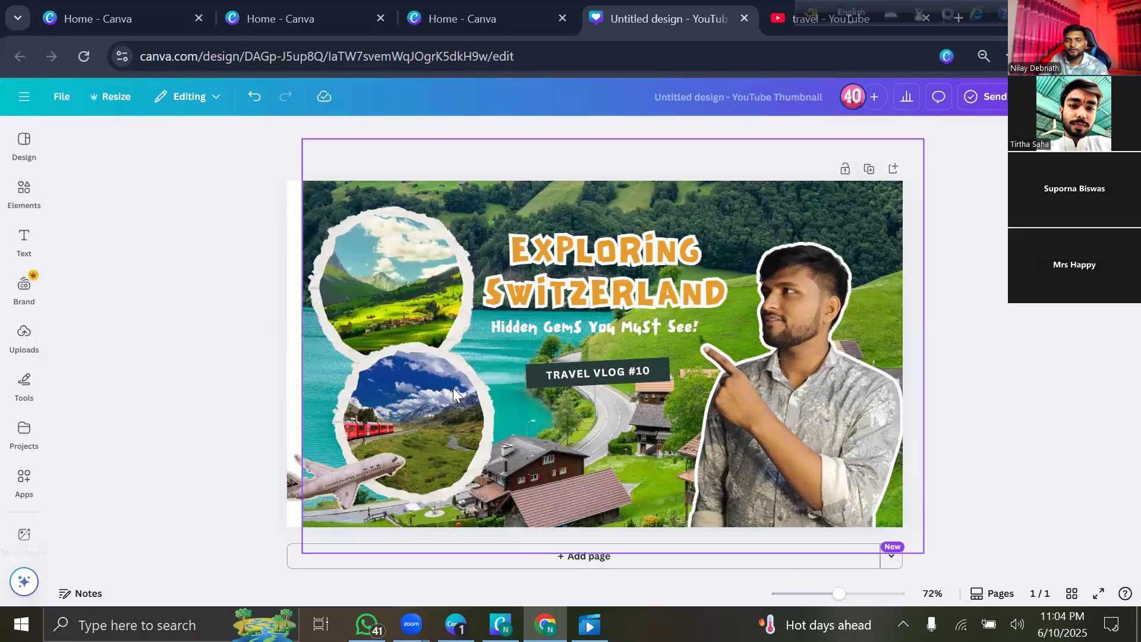
{"action": "left_click", "coordinate": [509, 23]}
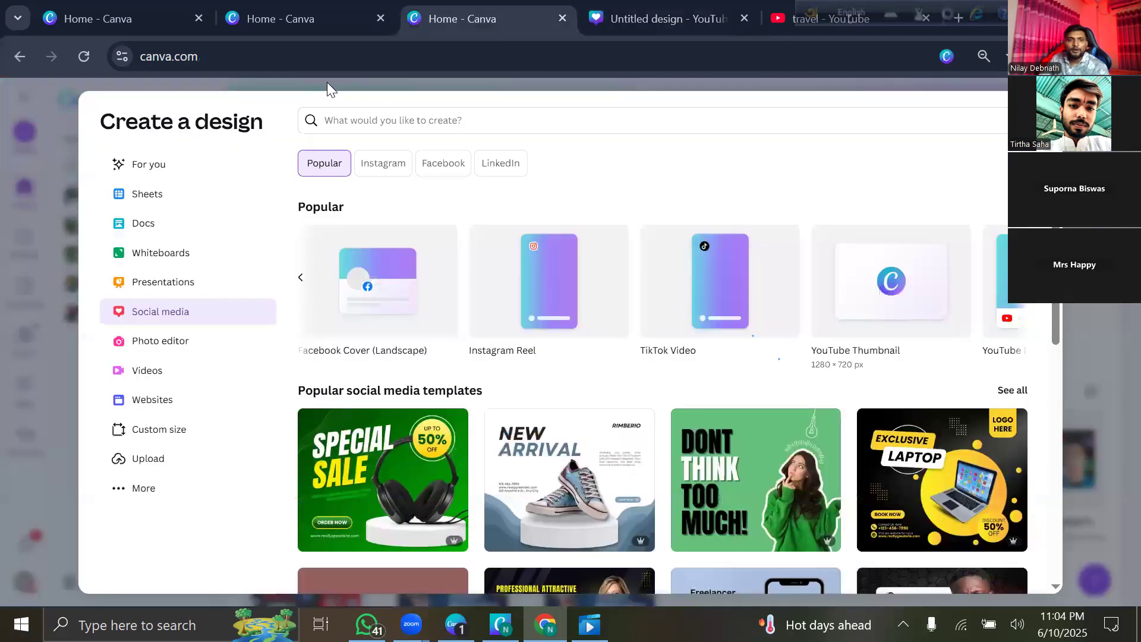
Open the Gucci Shoes design from the recent designs on the Canva home tab.
{"action": "left_click", "coordinate": [282, 22]}
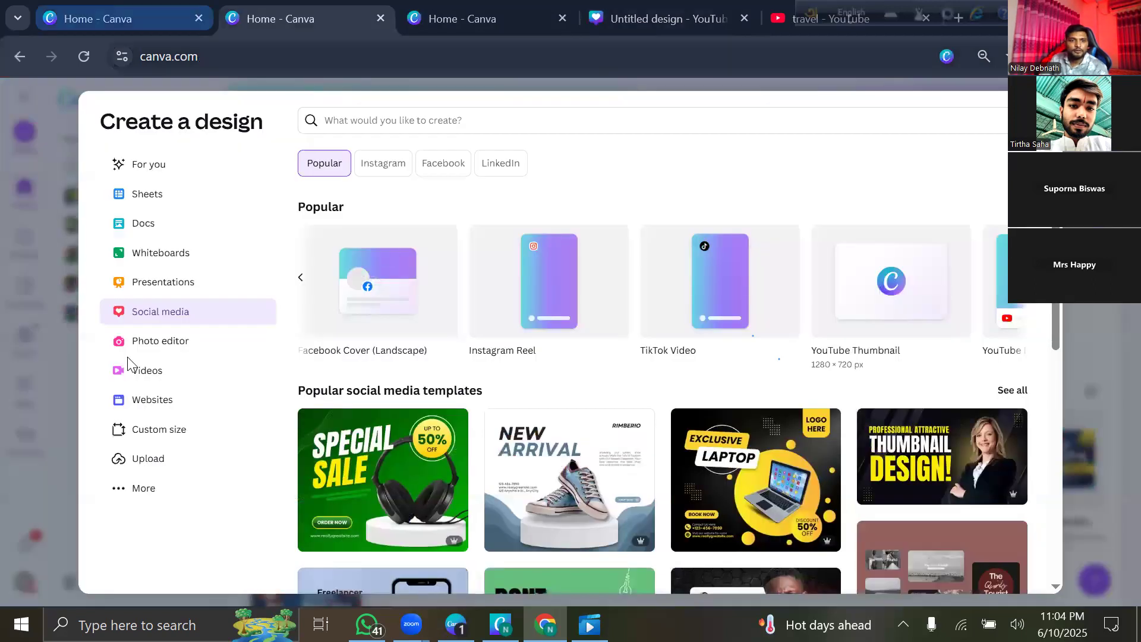
{"action": "left_click", "coordinate": [101, 12]}
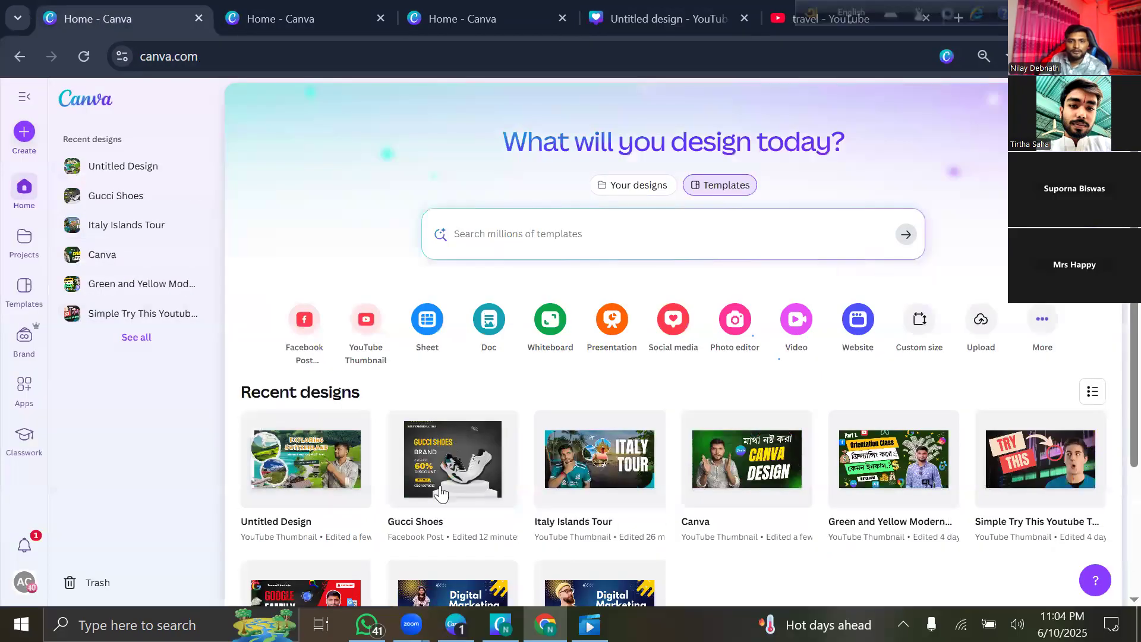
{"action": "left_click", "coordinate": [447, 483]}
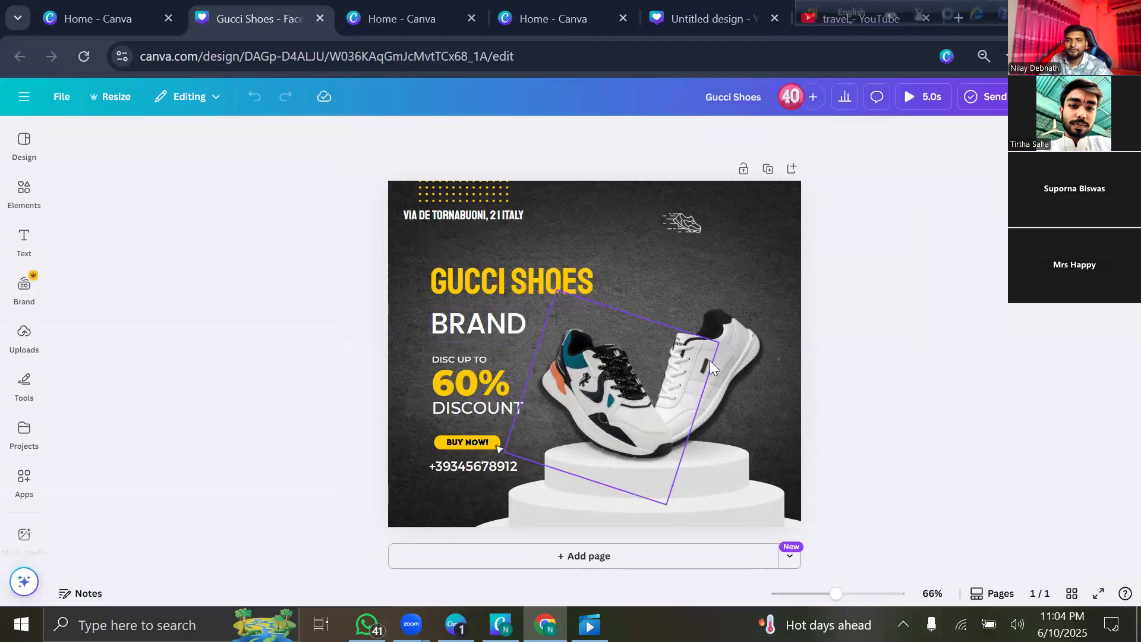
{"action": "left_click", "coordinate": [705, 24]}
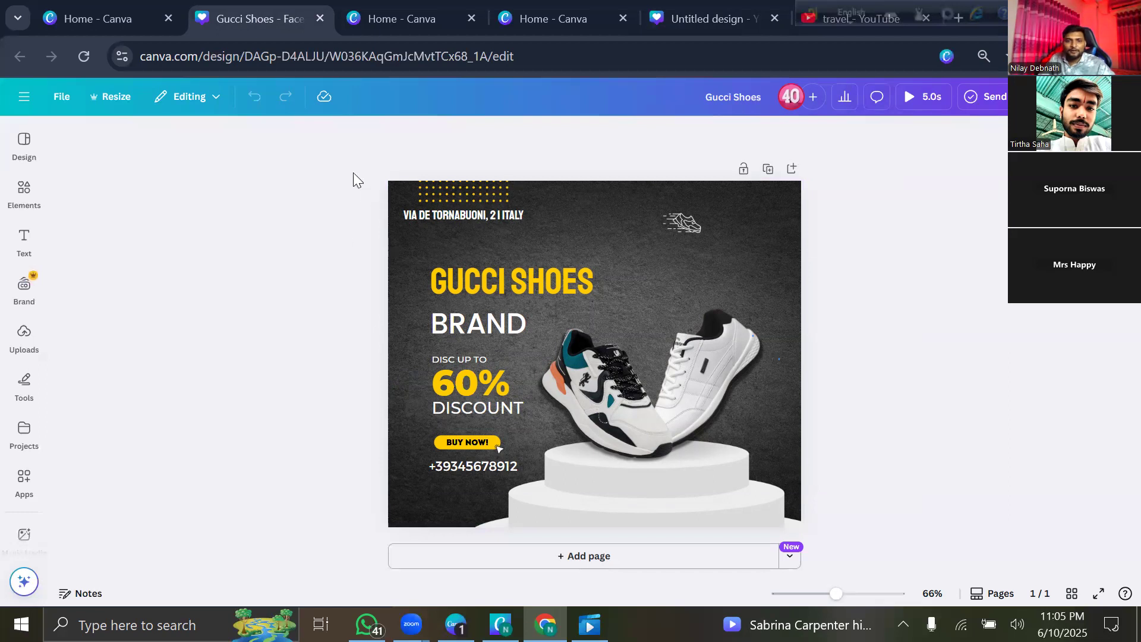
{"action": "left_click_drag", "start_coordinate": [539, 362], "coordinate": [730, 432]}
{"action": "left_click_drag", "start_coordinate": [788, 473], "coordinate": [450, 304]}
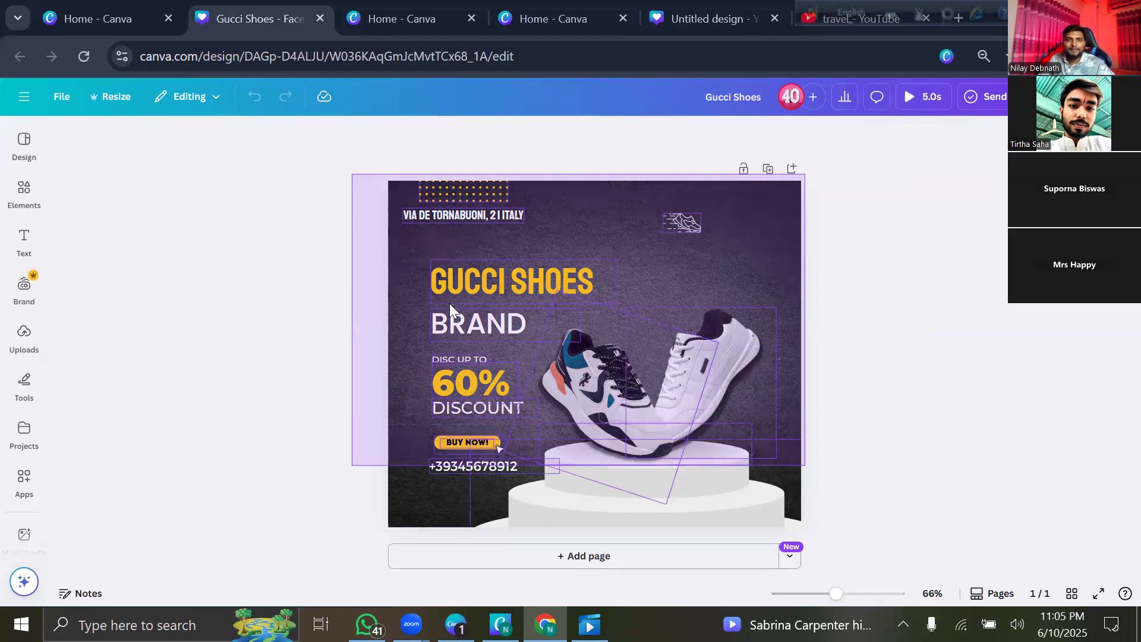
{"action": "left_click_drag", "start_coordinate": [305, 166], "coordinate": [867, 554]}
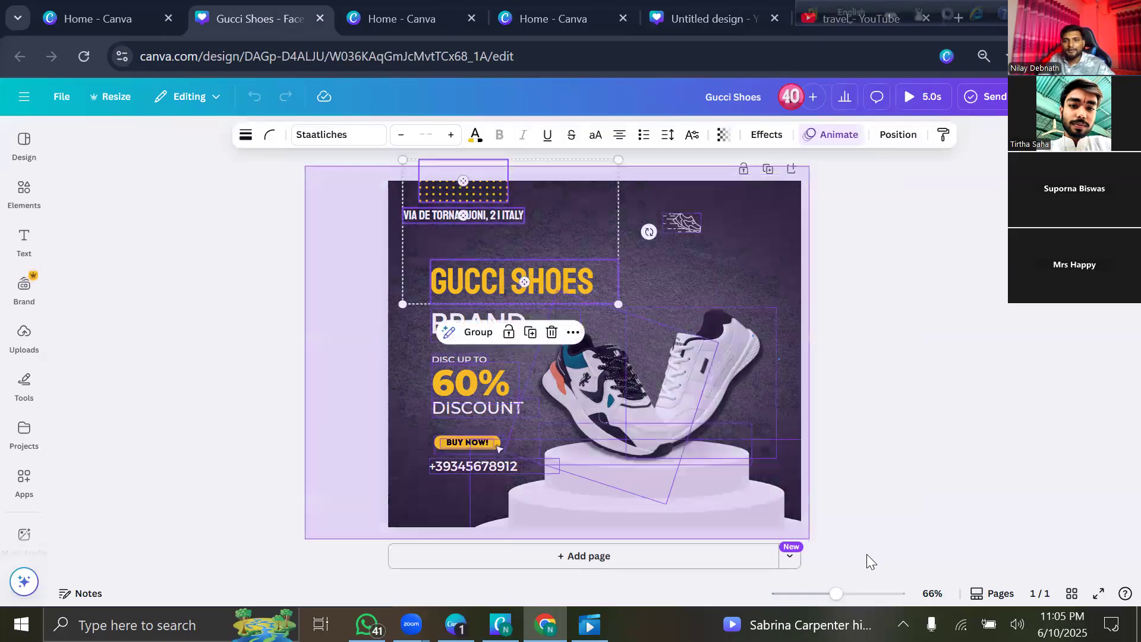
{"action": "left_click_drag", "start_coordinate": [703, 447], "coordinate": [672, 370]}
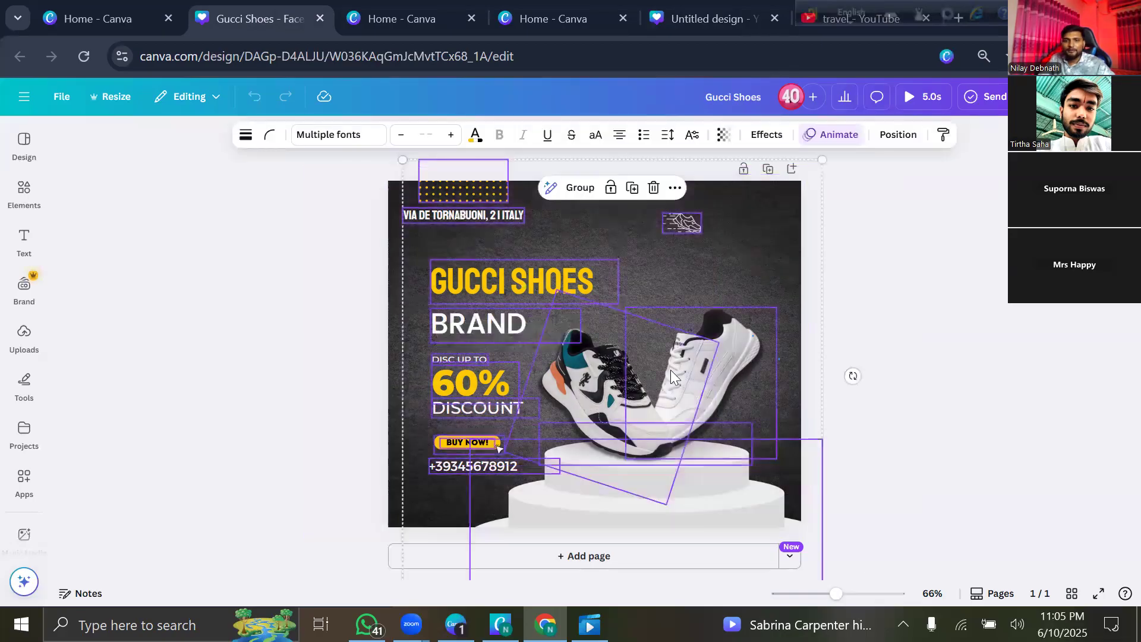
{"action": "left_click", "coordinate": [653, 188]}
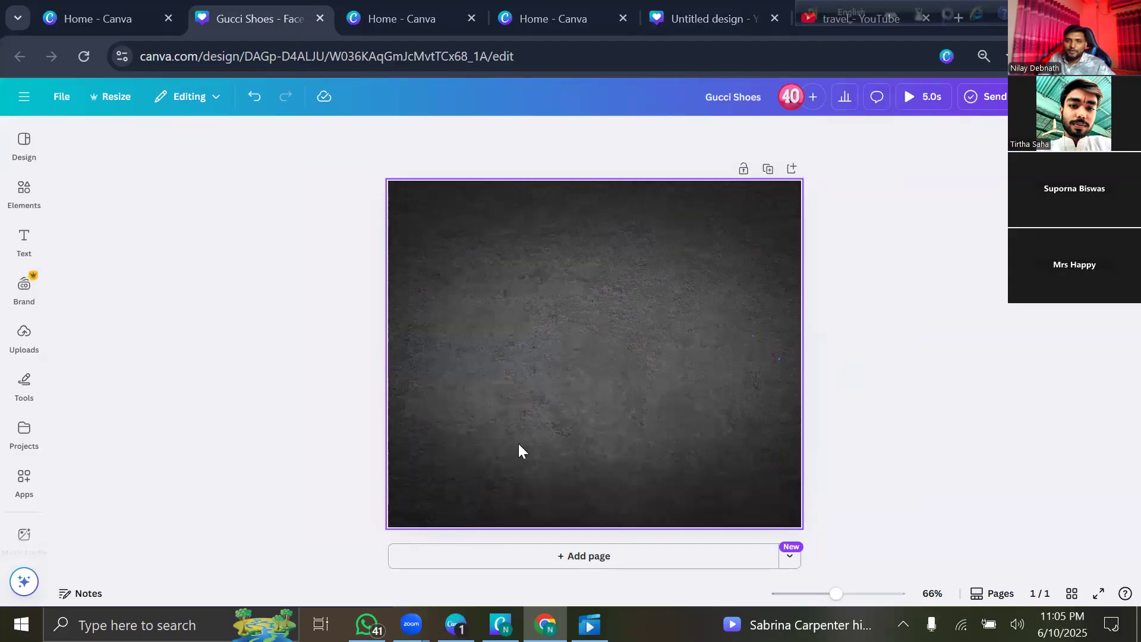
{"action": "left_click", "coordinate": [252, 101]}
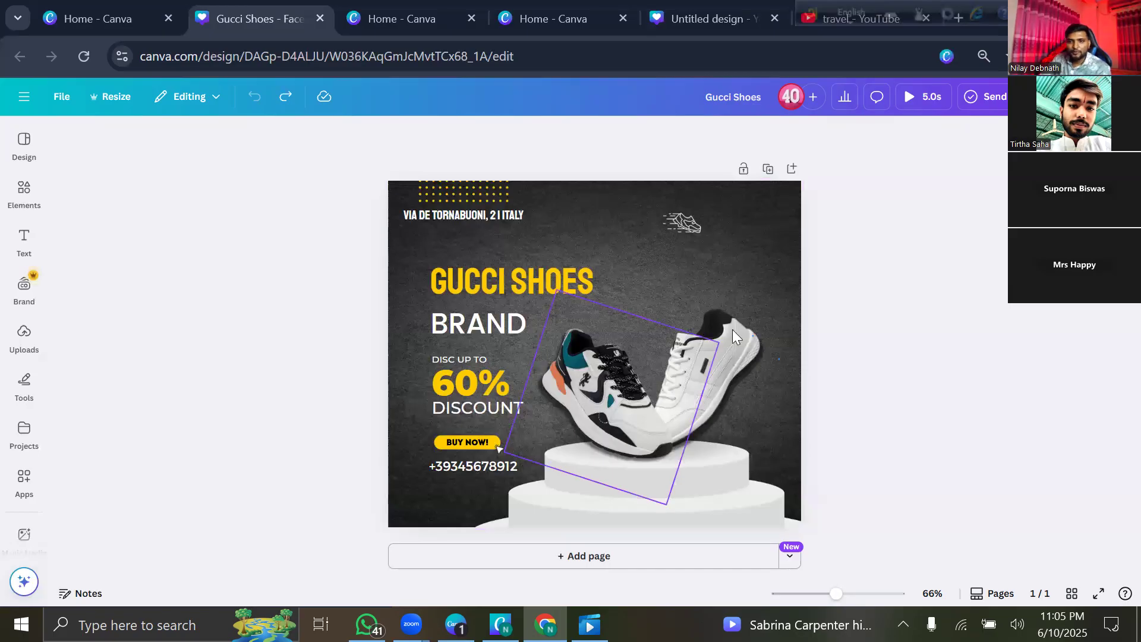
{"action": "left_click", "coordinate": [703, 24]}
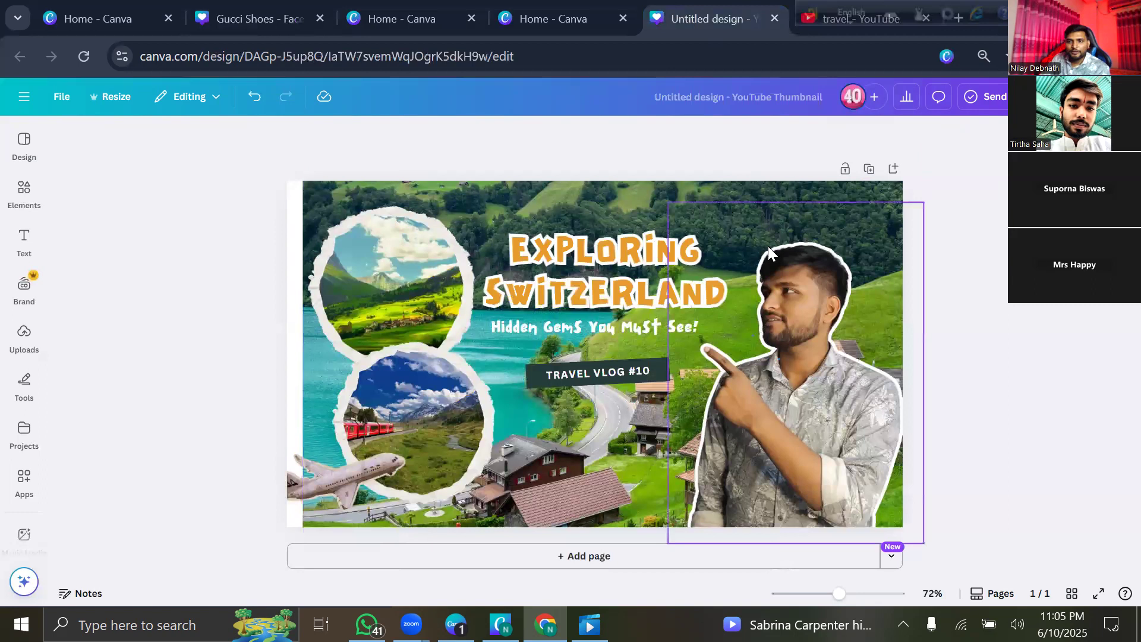
Back on the Untitled design tab, crop the man cutout's top edge slightly lower.
{"action": "left_click", "coordinate": [71, 14]}
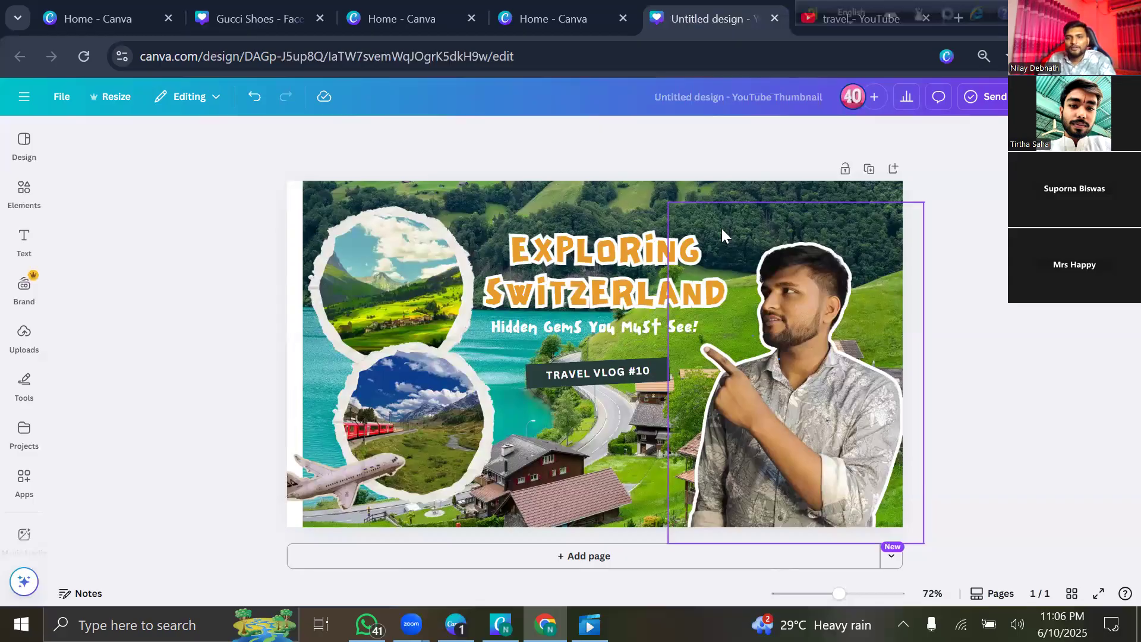
{"action": "left_click", "coordinate": [816, 343]}
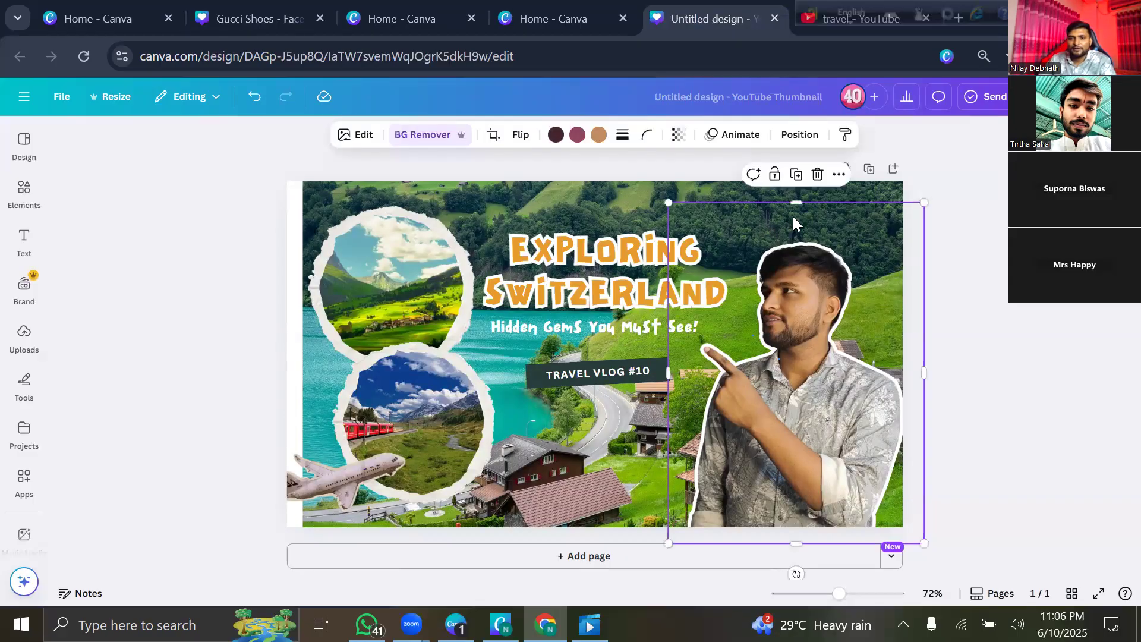
{"action": "left_click_drag", "start_coordinate": [794, 202], "coordinate": [813, 221]}
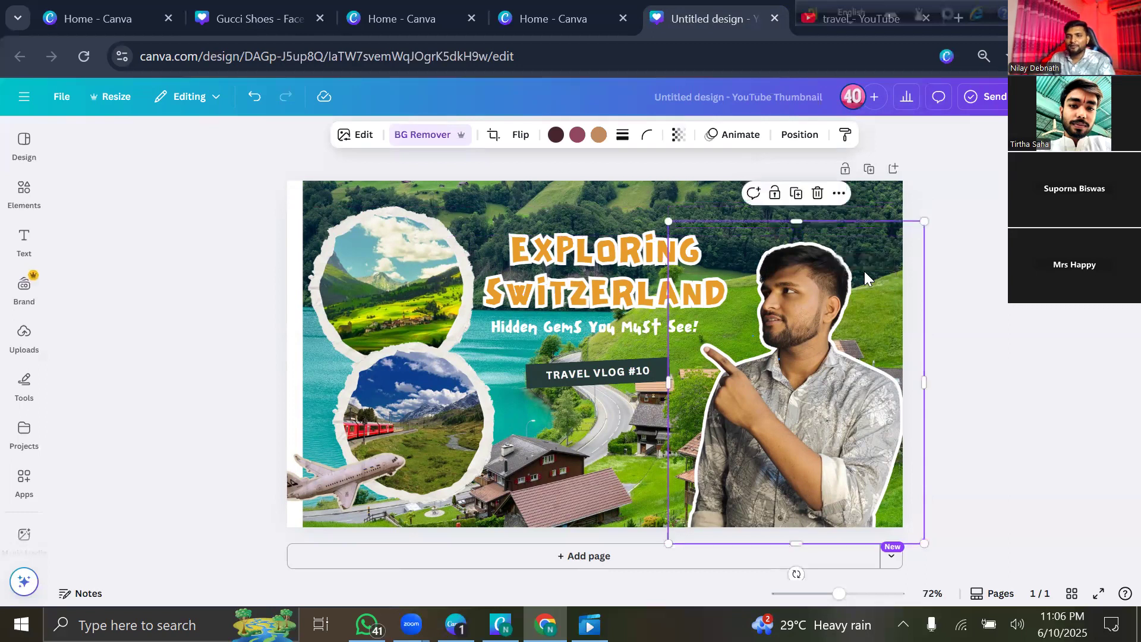